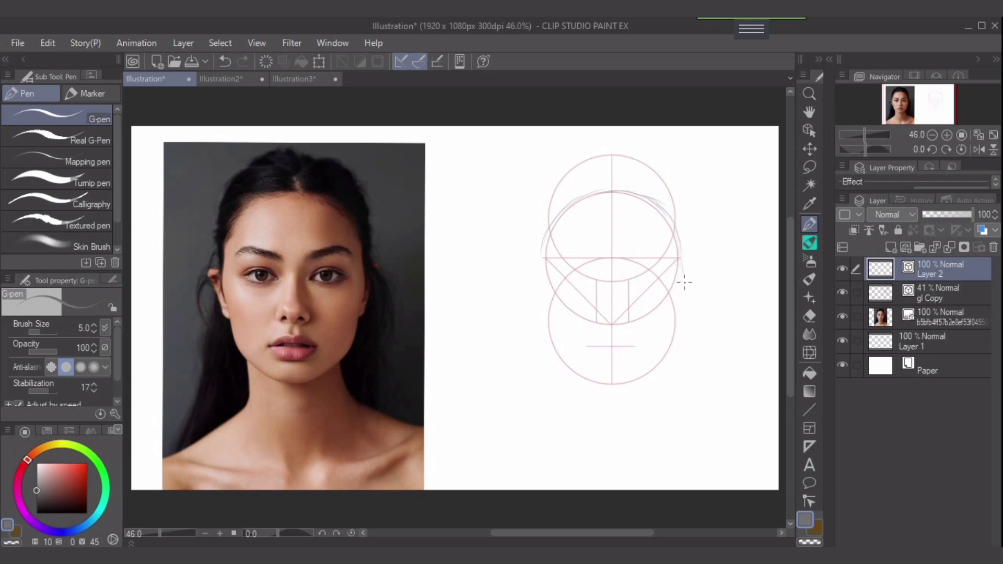
Step: Rough in the right cheek and lower right jaw along the guide circles with the G-pen, undoing the unwanted strokes
left_click_drag(678, 245, 684, 278)
mouse_move(674, 316)
left_mouse_down()
mouse_move(668, 355)
mouse_move(673, 321)
mouse_move(652, 369)
left_mouse_up()
key("ctrl+z")
key("ctrl+z")
left_click_drag(674, 327, 645, 369)
key("ctrl+z")
left_click_drag(674, 328, 652, 369)
key("ctrl+z")
mouse_move(671, 339)
left_mouse_down()
mouse_move(631, 382)
mouse_move(595, 382)
mouse_move(645, 371)
mouse_move(638, 379)
mouse_move(664, 351)
mouse_move(630, 380)
left_mouse_up()
key("ctrl+z")
key("ctrl+z")
key("ctrl+z")
key("ctrl+z")
left_click(667, 344)
scroll(666, 340, "up", 1)
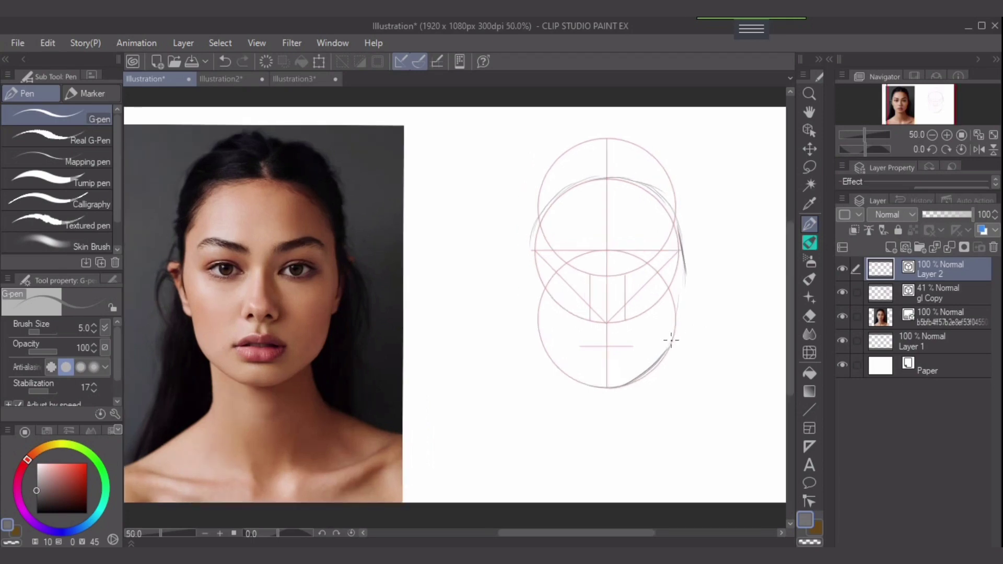
Step: Build up the right side of the face with overlapping strokes from the horizontal guide line down to the chin
left_click_drag(679, 305, 667, 350)
left_click_drag(682, 287, 676, 316)
left_click_drag(685, 276, 676, 323)
left_click_drag(684, 278, 673, 332)
left_click_drag(685, 258, 684, 293)
left_click_drag(682, 250, 682, 286)
mouse_move(674, 332)
left_mouse_down()
mouse_move(653, 367)
mouse_move(638, 375)
mouse_move(671, 341)
mouse_move(636, 378)
left_mouse_up()
Step: Sketch the left jaw from the chin up along the lower circle to the cheek
left_click_drag(540, 330, 578, 376)
mouse_move(551, 352)
left_mouse_down()
mouse_move(583, 384)
mouse_move(547, 351)
mouse_move(583, 383)
mouse_move(555, 358)
mouse_move(586, 384)
mouse_move(611, 388)
left_mouse_up()
key("ctrl+z")
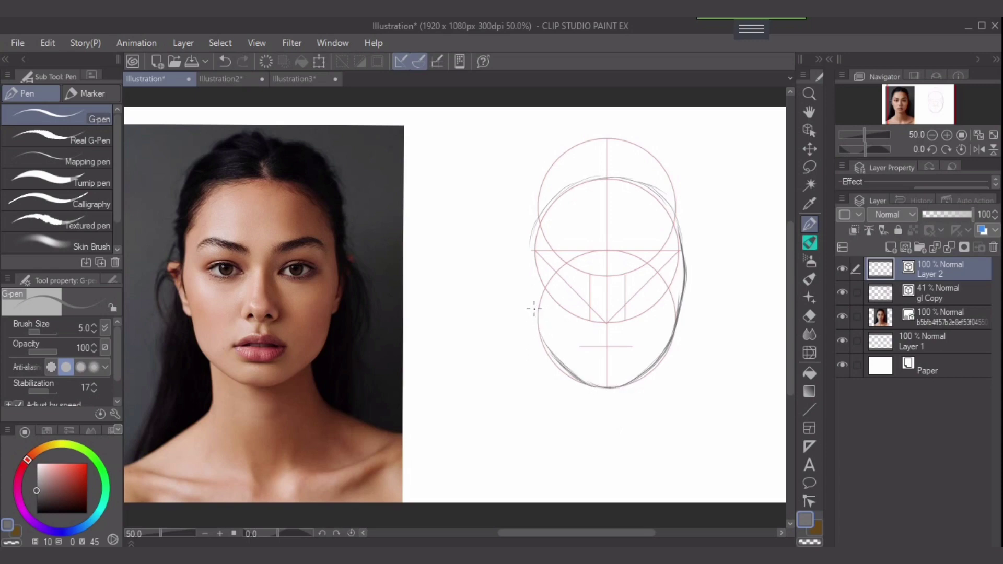
mouse_move(533, 309)
left_mouse_down()
mouse_move(557, 352)
mouse_move(534, 304)
mouse_move(543, 333)
left_mouse_up()
left_click_drag(526, 281, 538, 328)
mouse_move(528, 287)
left_mouse_down()
mouse_move(526, 250)
mouse_move(529, 294)
left_mouse_up()
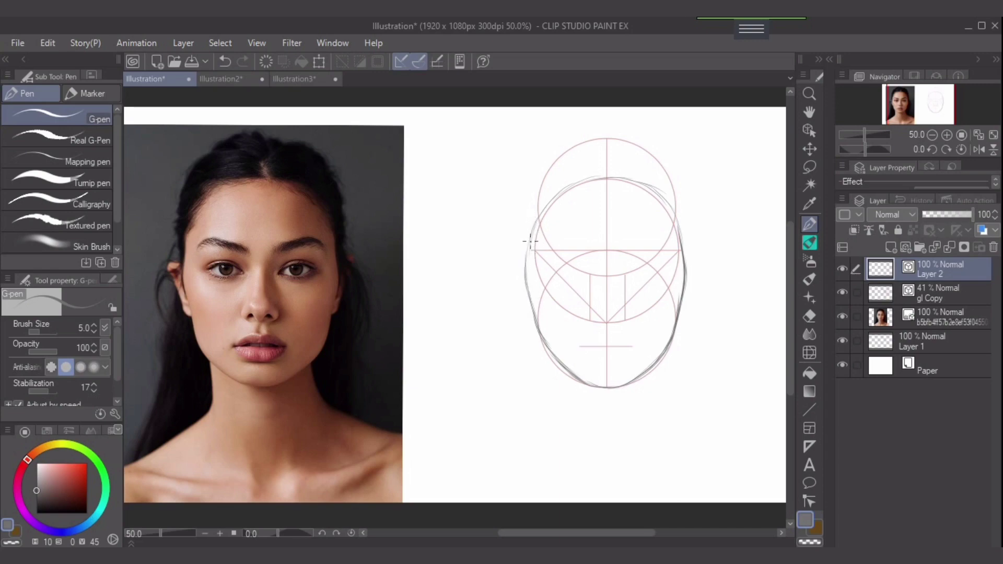
Step: Undo the extra strokes at the left temple and erase the left cheek line above the jaw with the Vector eraser
left_click_drag(530, 244, 521, 285)
left_click_drag(529, 263, 529, 291)
key("ctrl+z")
key("ctrl+z")
key("ctrl+z")
key("e")
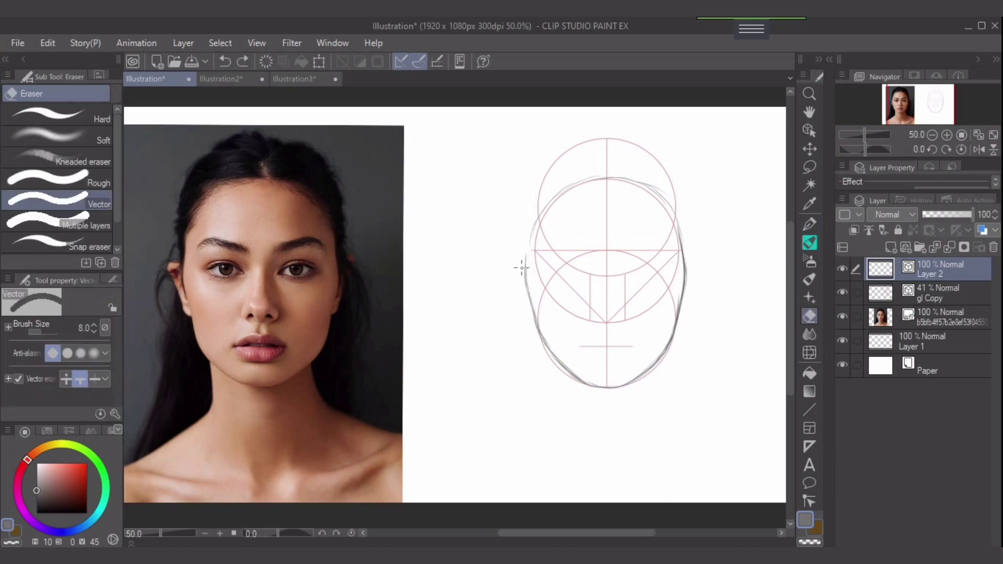
left_click_drag(525, 280, 532, 309)
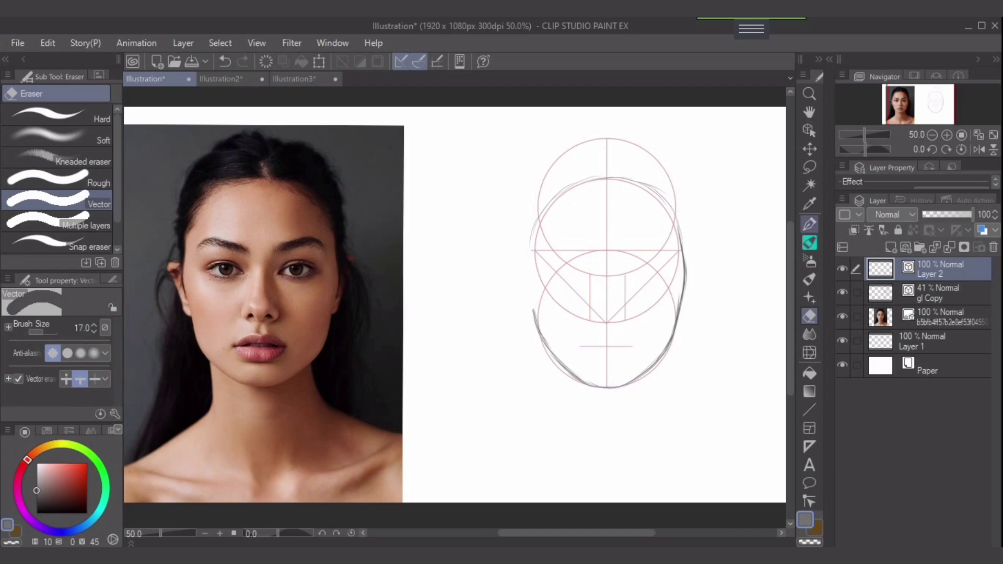
Step: Redraw the left cheek just below the horizontal guide line and erase the upper end of the left jaw stroke
left_click(809, 224)
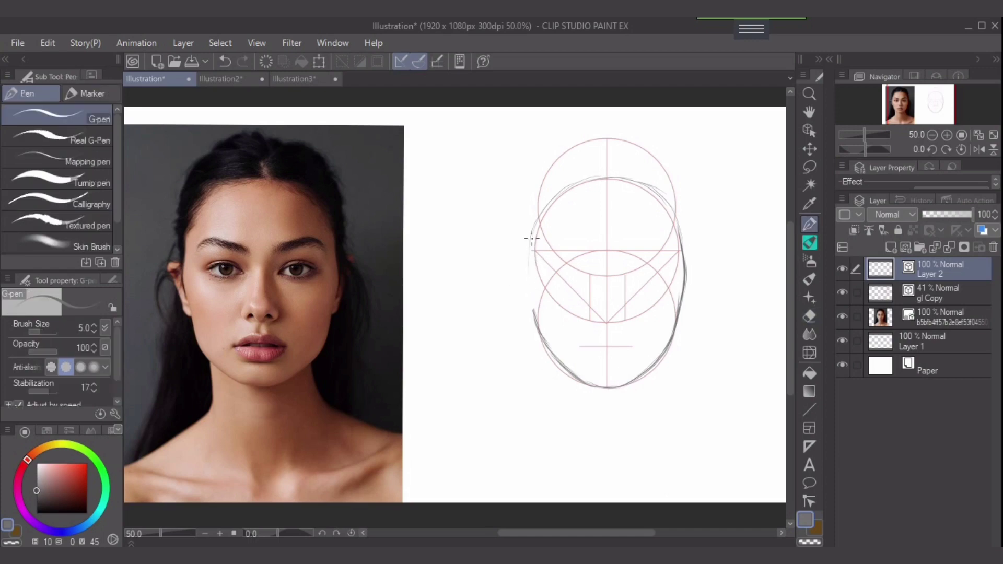
left_click_drag(530, 256, 531, 240)
key("ctrl+z")
mouse_move(531, 248)
left_mouse_down()
mouse_move(530, 296)
mouse_move(538, 289)
mouse_move(531, 267)
left_mouse_up()
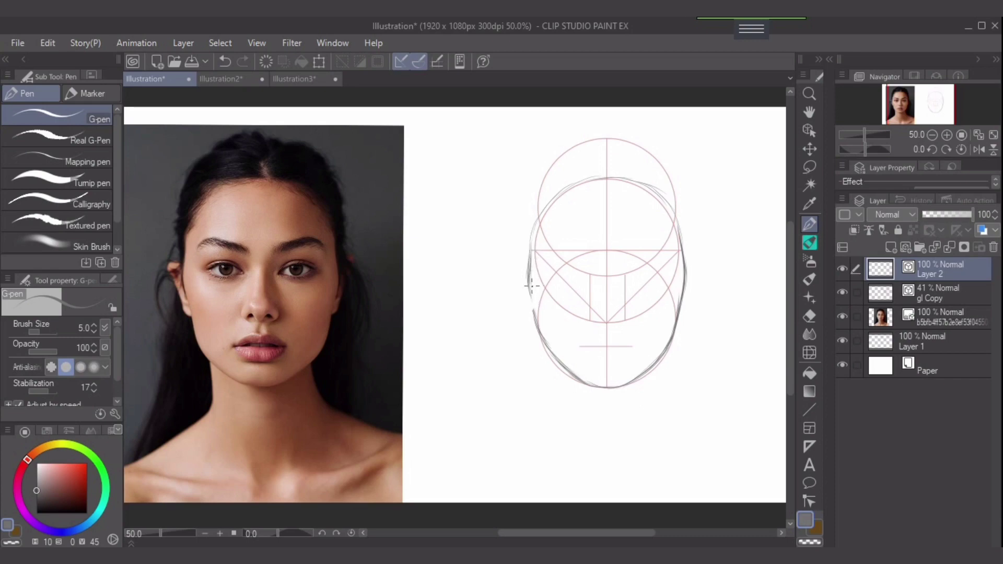
key("e")
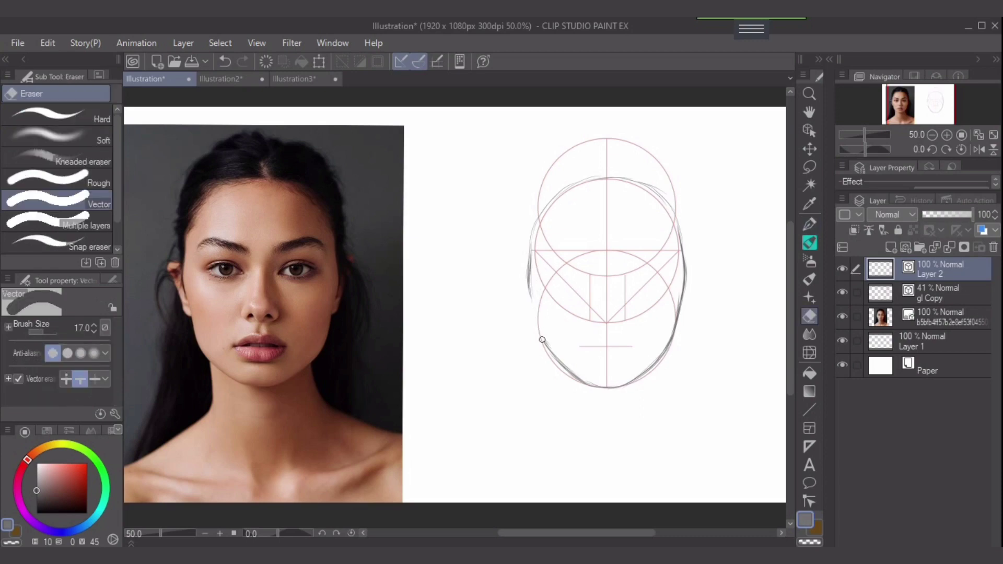
left_click_drag(542, 339, 545, 355)
Step: Redraw the left cheek contour with the G-pen so it joins the lower jaw line
left_click(810, 224)
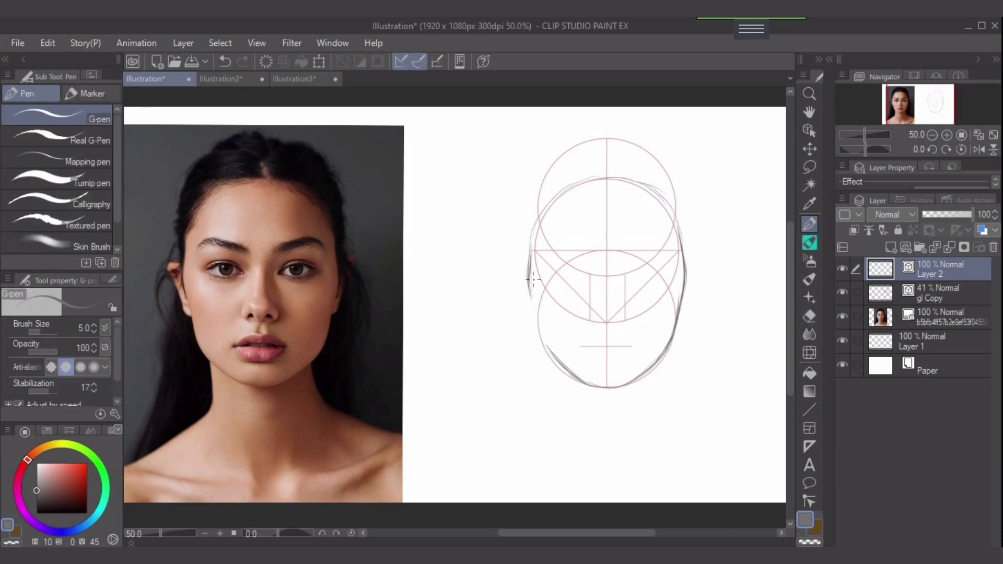
left_click_drag(530, 248, 530, 309)
left_click_drag(529, 274, 536, 309)
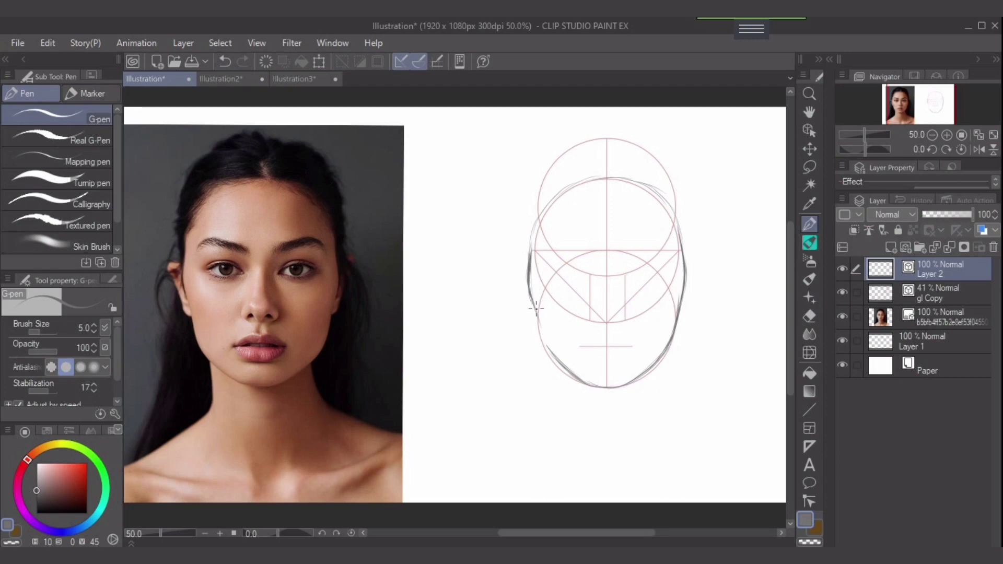
left_click_drag(530, 296, 547, 349)
left_click_drag(531, 300, 547, 351)
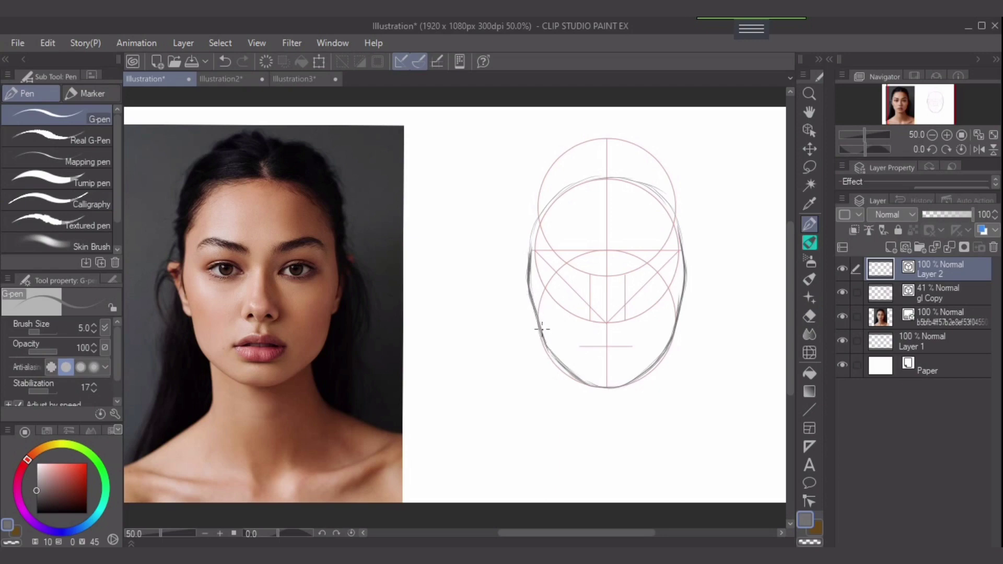
left_click_drag(536, 316, 557, 358)
key("ctrl+z")
Step: Sketch a loose hair strand curving outward and down beside the left cheek
left_click_drag(529, 264, 504, 342)
key("ctrl+z")
left_click_drag(531, 249, 514, 327)
left_click_drag(525, 255, 507, 313)
key("ctrl+z")
mouse_move(526, 242)
left_mouse_down()
mouse_move(522, 286)
mouse_move(509, 301)
left_mouse_up()
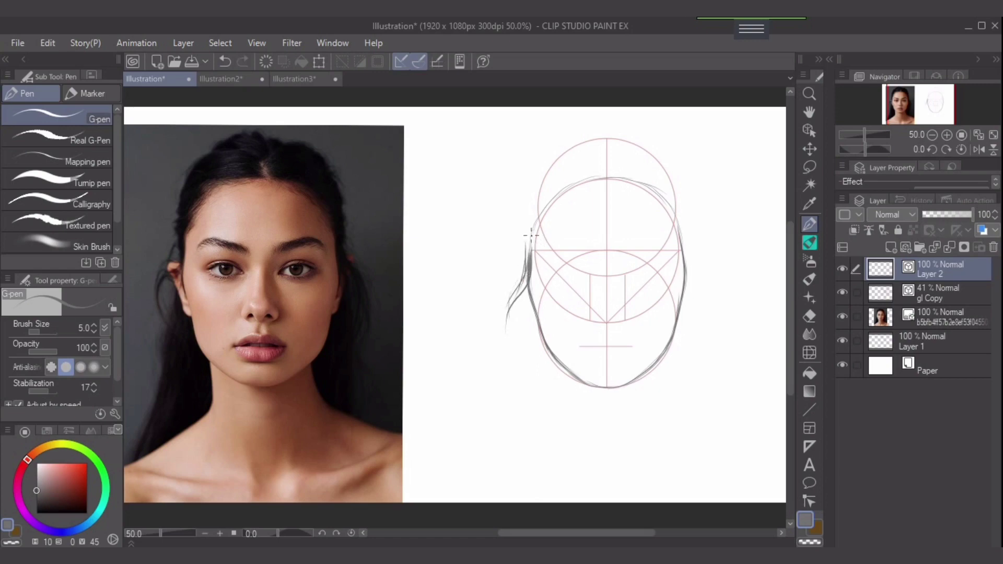
Step: Sketch the left hair outline from the loose strand up past the temple toward the crown
left_click_drag(524, 218, 526, 261)
left_click_drag(536, 181, 523, 226)
left_click_drag(530, 191, 525, 260)
left_click_drag(534, 183, 522, 230)
Step: Sketch the hair across the top of the head, sweeping both sides into the centre parting
mouse_move(542, 163)
left_mouse_down()
mouse_move(574, 146)
mouse_move(601, 148)
left_mouse_up()
left_click_drag(605, 168, 618, 179)
mouse_move(558, 158)
left_mouse_down()
mouse_move(596, 160)
mouse_move(620, 181)
left_mouse_up()
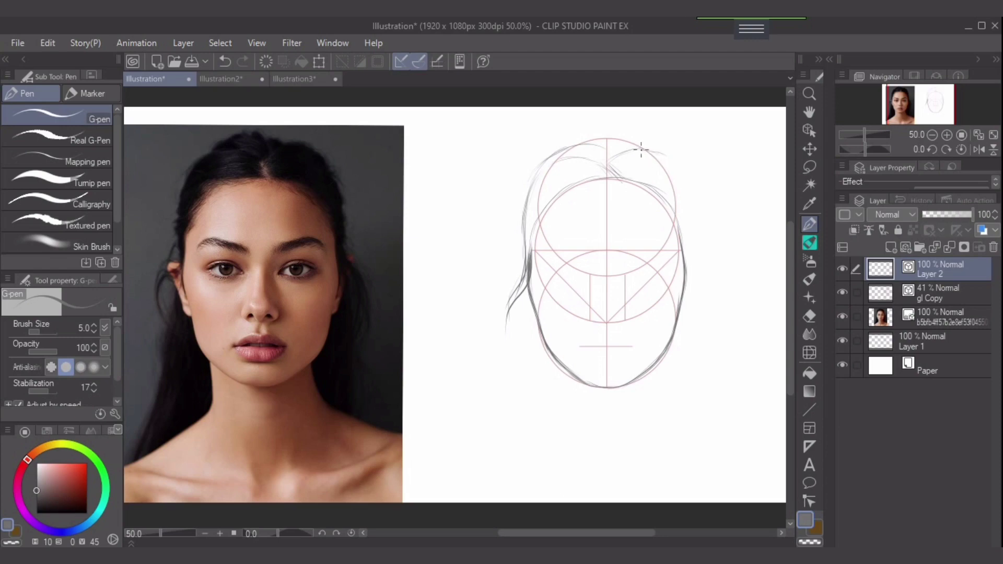
left_click_drag(631, 153, 666, 155)
mouse_move(606, 137)
left_mouse_down()
mouse_move(621, 148)
mouse_move(609, 138)
left_mouse_up()
left_click_drag(542, 165, 570, 144)
mouse_move(597, 156)
left_mouse_down()
mouse_move(610, 178)
mouse_move(565, 162)
mouse_move(597, 156)
mouse_move(563, 152)
mouse_move(536, 169)
mouse_move(582, 154)
left_mouse_up()
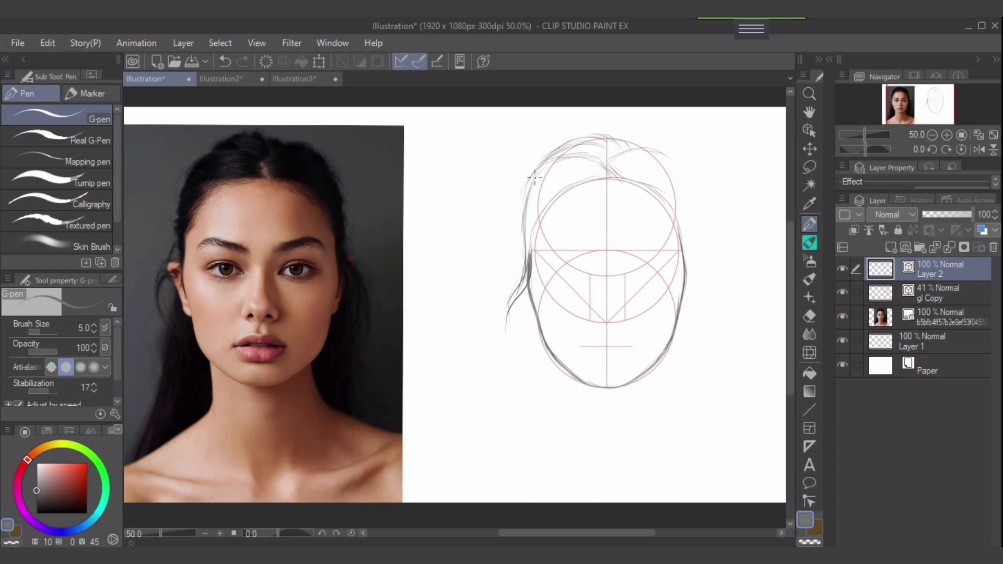
Step: Rework the left hair outline beside the temple by erasing its strokes and redrawing them in a cleaner curve
mouse_move(532, 190)
left_mouse_down()
mouse_move(520, 222)
mouse_move(535, 178)
mouse_move(519, 224)
mouse_move(520, 252)
left_mouse_up()
mouse_move(524, 214)
left_mouse_down()
mouse_move(516, 263)
mouse_move(521, 250)
left_mouse_up()
left_click_drag(524, 201, 519, 230)
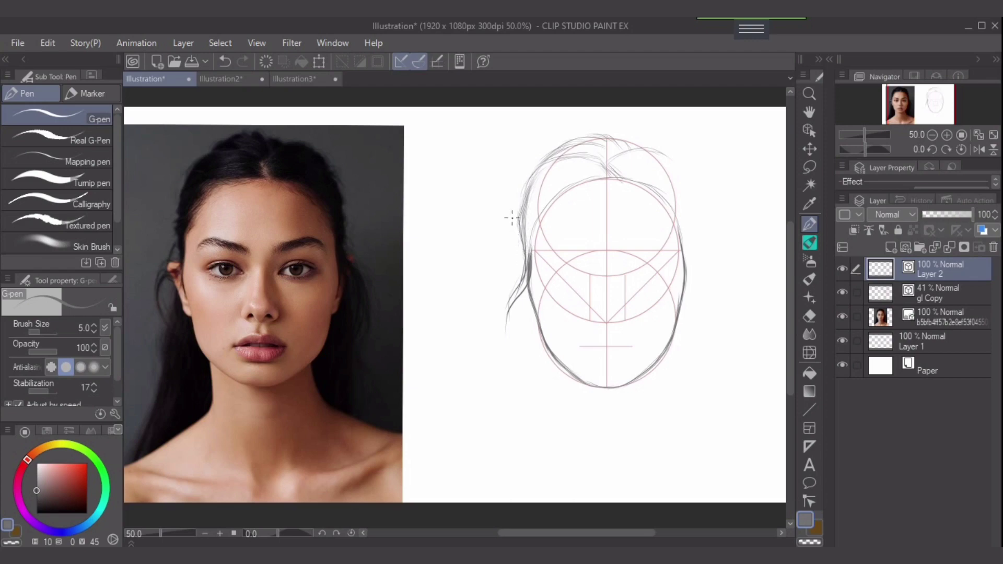
key("e")
left_click_drag(522, 200, 521, 241)
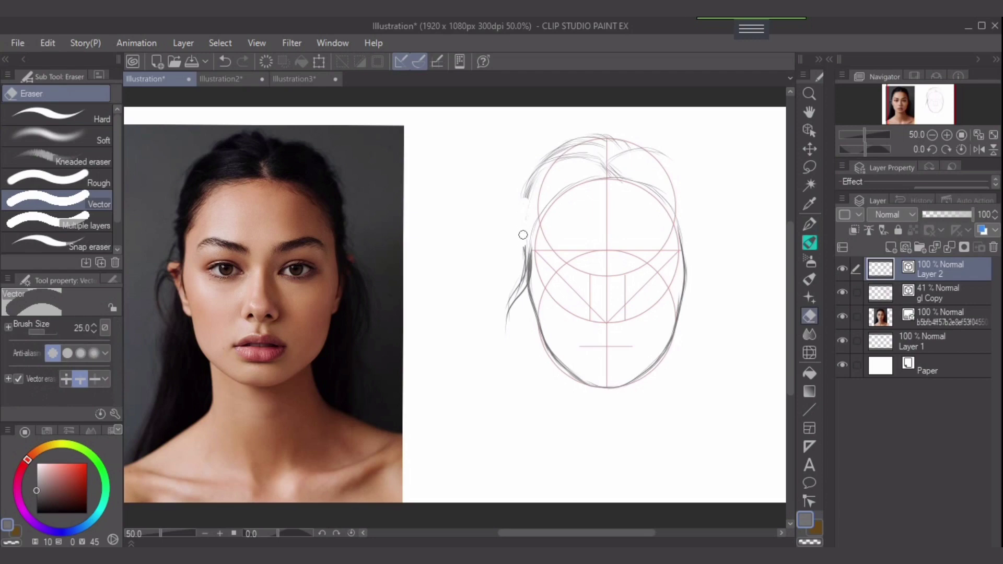
key("p")
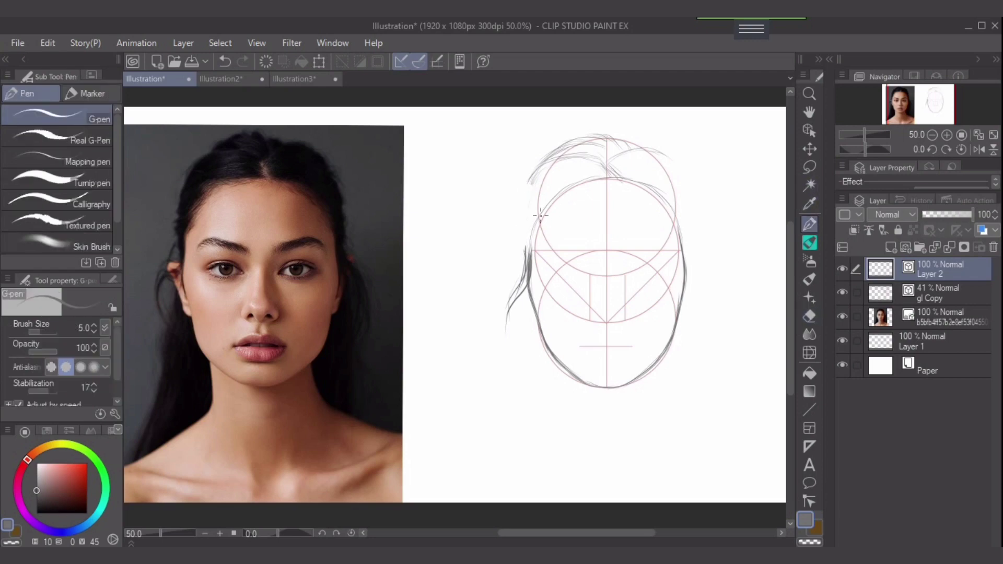
left_click_drag(522, 260, 521, 229)
mouse_move(521, 209)
left_mouse_down()
mouse_move(537, 170)
mouse_move(519, 202)
left_mouse_up()
Step: Sketch the right hair outline from the crown down past the temple, ending in a strand that flares outward
left_click_drag(662, 155, 685, 186)
mouse_move(639, 141)
left_mouse_down()
mouse_move(684, 165)
mouse_move(662, 153)
mouse_move(688, 195)
left_mouse_up()
left_click_drag(670, 162, 685, 200)
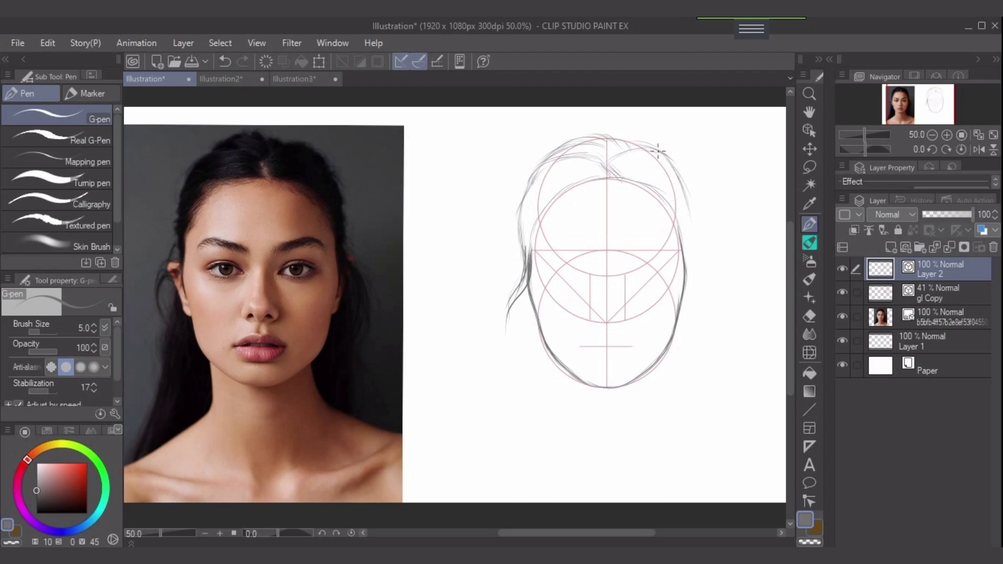
mouse_move(663, 152)
left_mouse_down()
mouse_move(688, 194)
mouse_move(694, 267)
left_mouse_up()
left_click_drag(694, 221, 697, 264)
mouse_move(660, 154)
left_mouse_down()
mouse_move(693, 190)
mouse_move(698, 269)
mouse_move(726, 323)
left_mouse_up()
left_click_drag(696, 254, 722, 330)
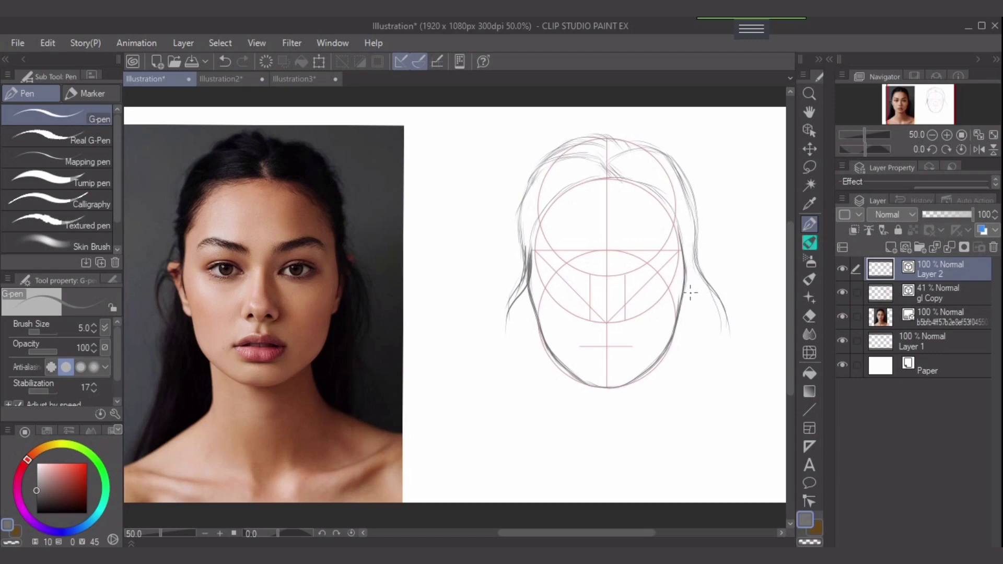
Step: Sketch the right ear's lower outline and a thin hair strand beside it
left_click_drag(690, 285, 692, 308)
key("ctrl+z")
mouse_move(683, 308)
left_mouse_down()
mouse_move(700, 256)
mouse_move(688, 285)
mouse_move(711, 350)
left_mouse_up()
Step: Sketch both sides of the neck from the jaw and extend them into sloping shoulder lines
mouse_move(657, 363)
left_mouse_down()
mouse_move(672, 414)
mouse_move(762, 445)
mouse_move(687, 420)
left_mouse_up()
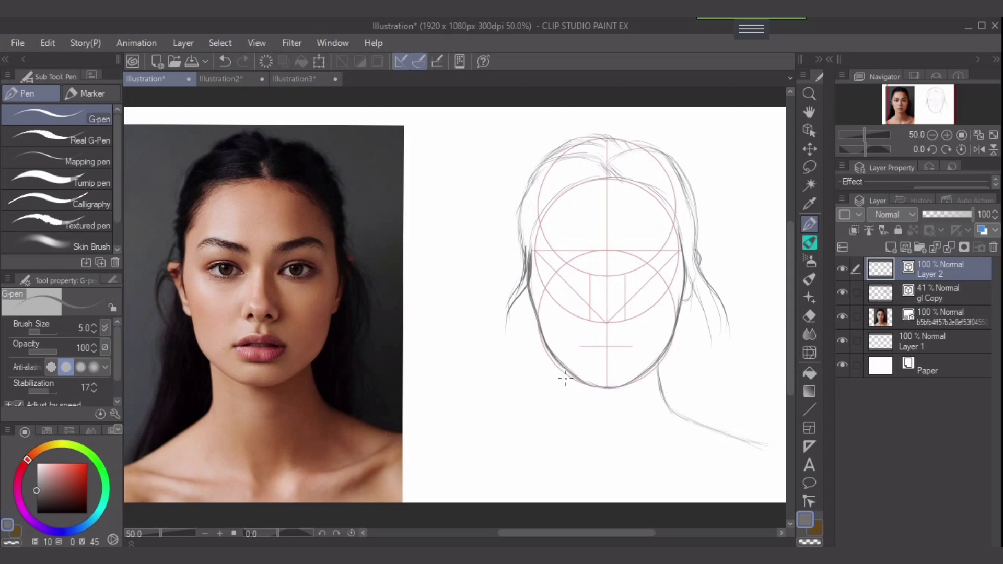
mouse_move(564, 369)
left_mouse_down()
mouse_move(566, 416)
mouse_move(565, 396)
mouse_move(554, 421)
mouse_move(507, 446)
left_mouse_up()
left_click_drag(567, 405, 476, 458)
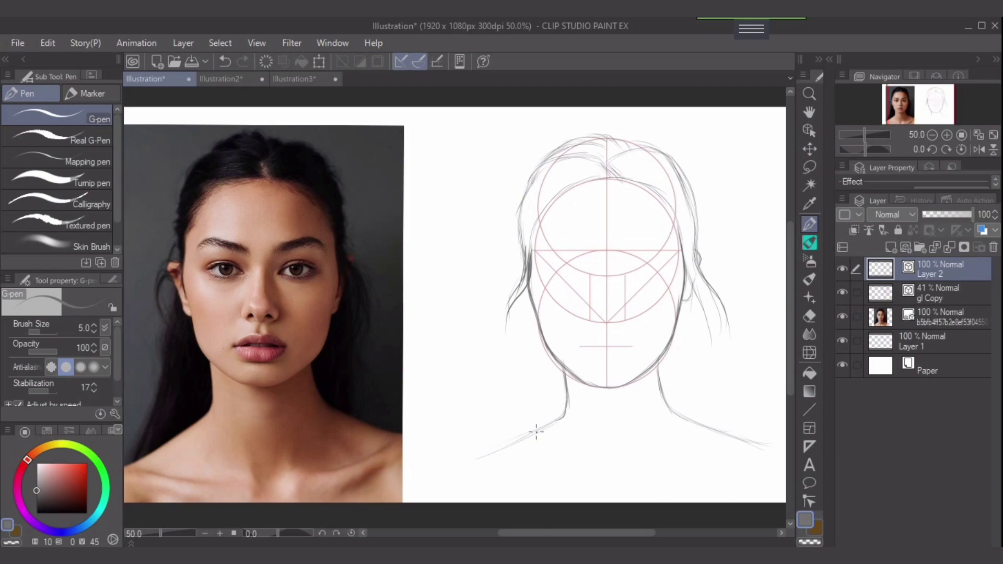
key("ctrl+z")
left_click_drag(565, 414, 501, 455)
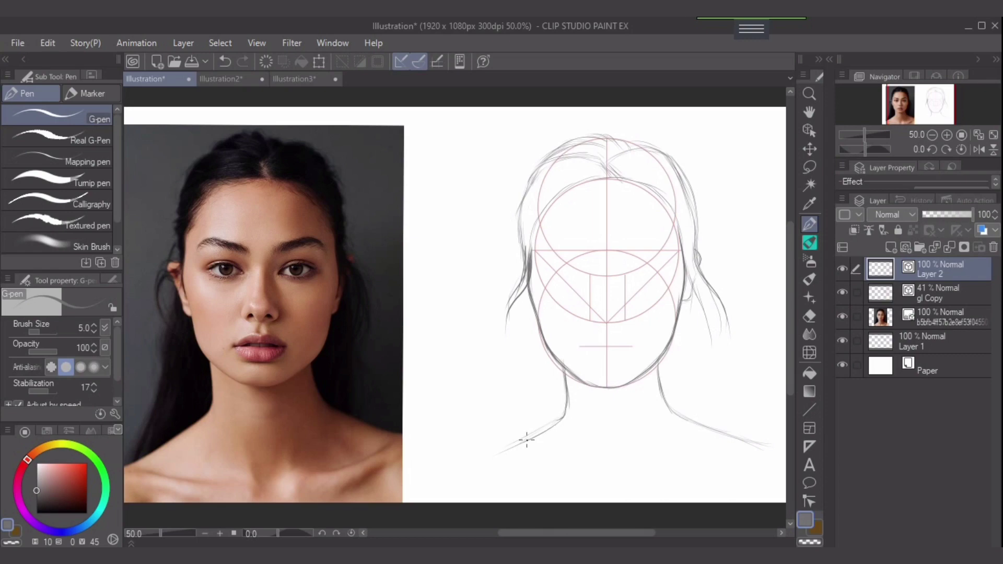
left_click_drag(549, 428, 468, 470)
Step: Sketch the long hair falling behind the left ear down to the shoulder
left_click_drag(523, 320, 505, 407)
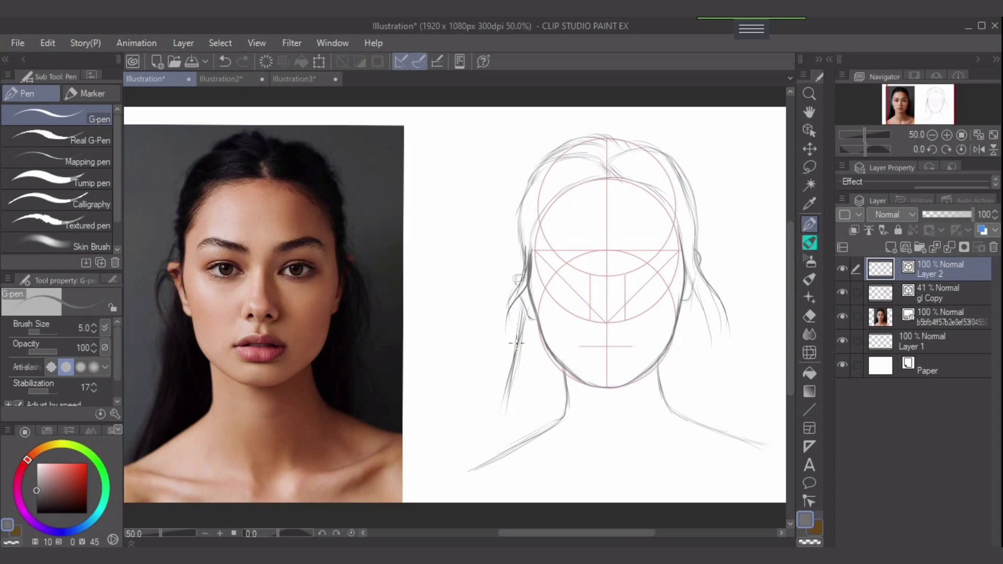
left_click_drag(514, 362, 488, 447)
left_click_drag(509, 394, 474, 471)
Step: Sketch the long hair strands falling behind the right ear down to the shoulder
mouse_move(697, 303)
left_mouse_down()
mouse_move(714, 367)
mouse_move(704, 297)
mouse_move(700, 418)
left_mouse_up()
mouse_move(709, 371)
left_mouse_down()
mouse_move(714, 421)
mouse_move(727, 431)
left_mouse_up()
left_click_drag(701, 313, 707, 421)
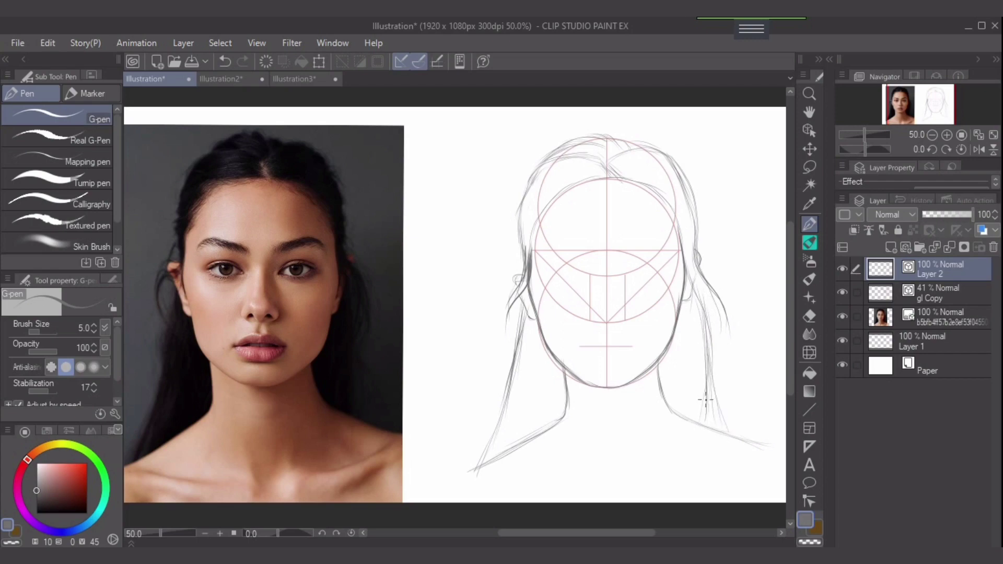
left_click_drag(708, 356, 709, 432)
left_click_drag(697, 295, 718, 360)
mouse_move(713, 311)
left_mouse_down()
mouse_move(714, 363)
mouse_move(729, 299)
mouse_move(719, 343)
mouse_move(711, 298)
mouse_move(720, 371)
left_mouse_up()
Step: Erase the doubled hair outline at the right temple and redraw it as a single curve from the crown
left_click_drag(695, 221, 690, 210)
key("e")
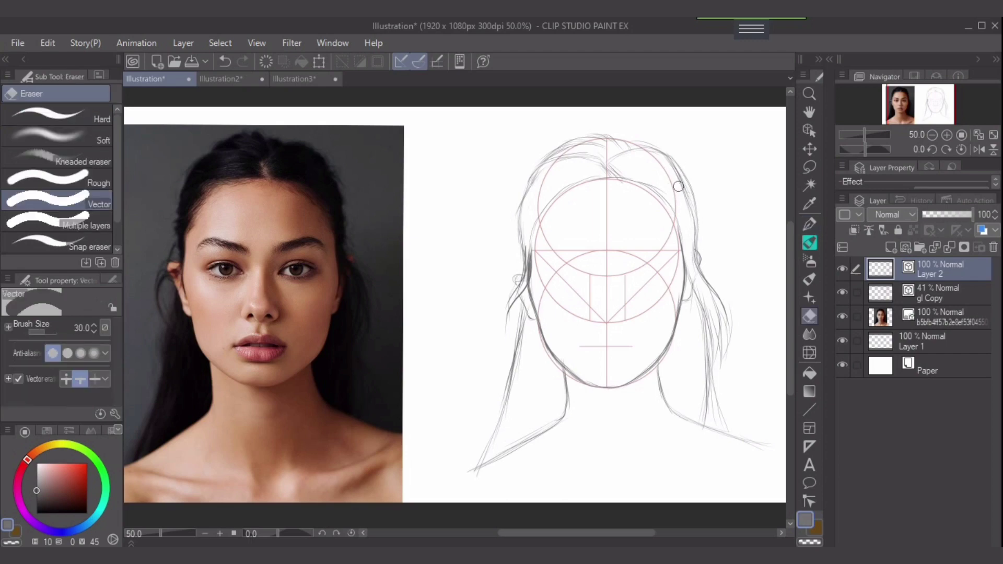
mouse_move(679, 162)
left_mouse_down()
mouse_move(693, 208)
mouse_move(695, 242)
left_mouse_up()
key("p")
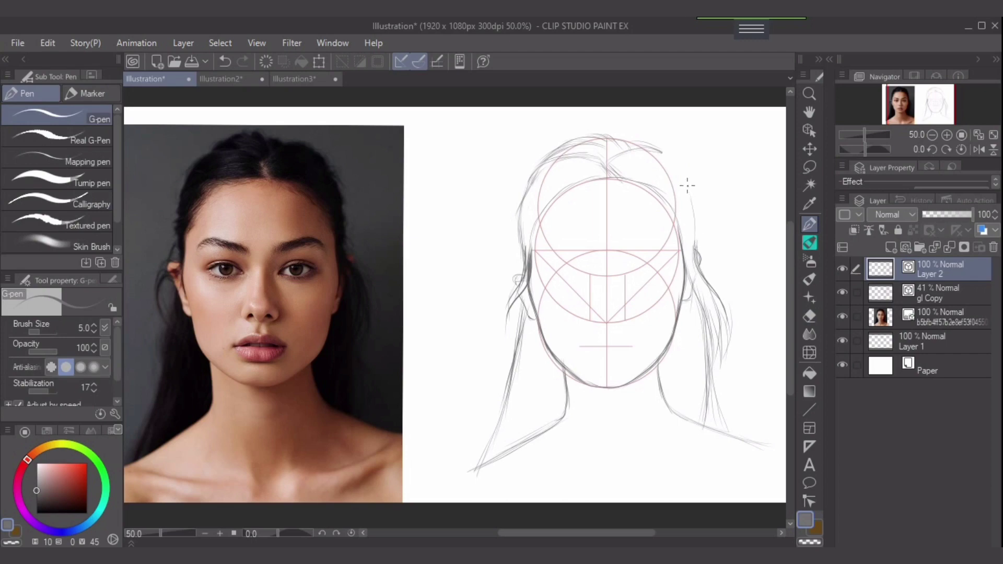
mouse_move(665, 153)
left_mouse_down()
mouse_move(686, 183)
mouse_move(649, 146)
mouse_move(693, 207)
left_mouse_up()
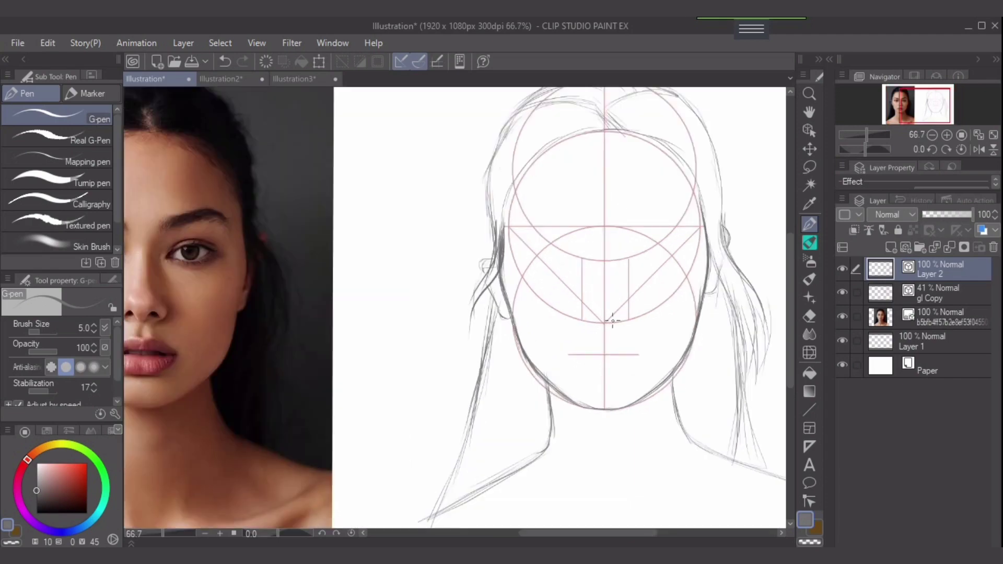
Step: Lower the opacity of the gl Copy guide layer to 25%
scroll(614, 321, "up", 3)
left_click_drag(662, 299, 608, 330)
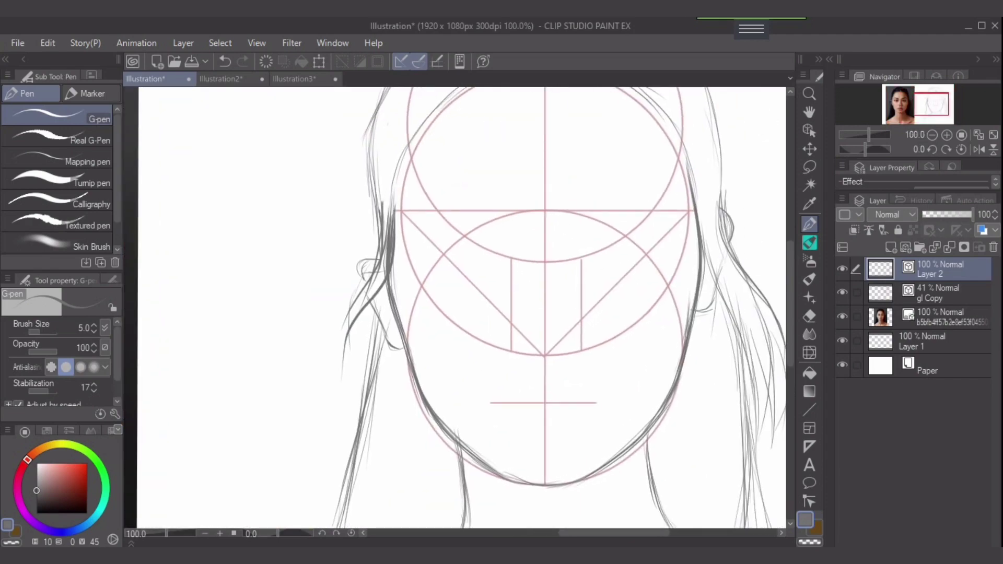
left_click(937, 293)
left_click(935, 215)
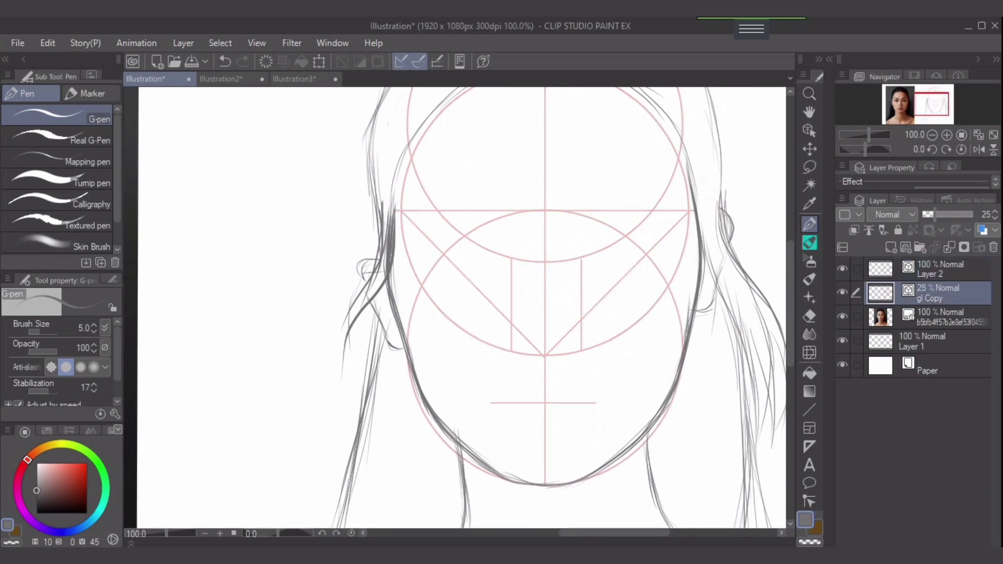
Step: Draw the right eye's upper lid line and the crease above it on Layer 2
left_click(938, 269)
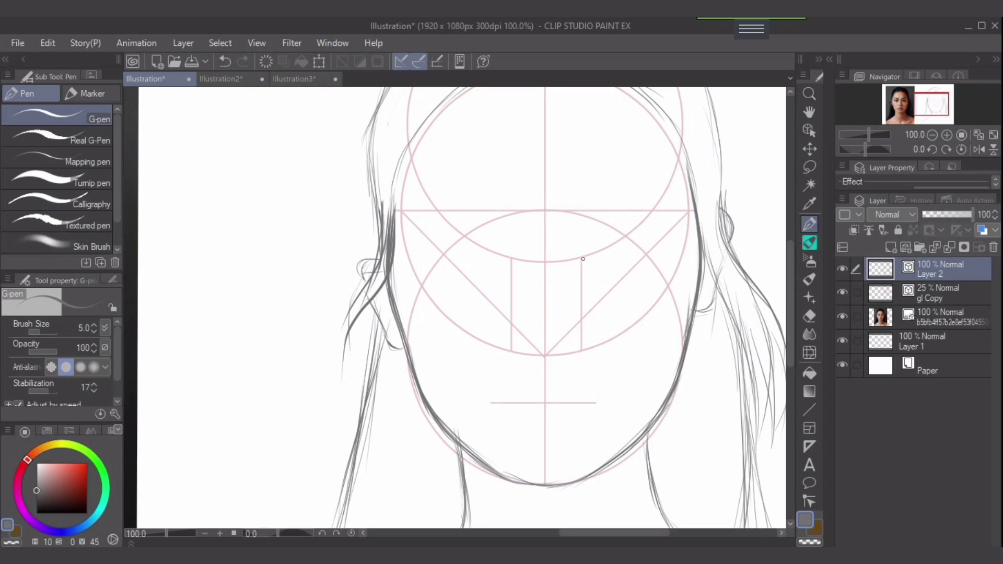
left_click_drag(584, 258, 626, 235)
key("ctrl+z")
left_click_drag(622, 236, 657, 243)
key("ctrl+z")
left_click_drag(627, 237, 657, 243)
left_click_drag(581, 247, 629, 228)
left_click_drag(625, 230, 646, 233)
left_click_drag(645, 239, 606, 239)
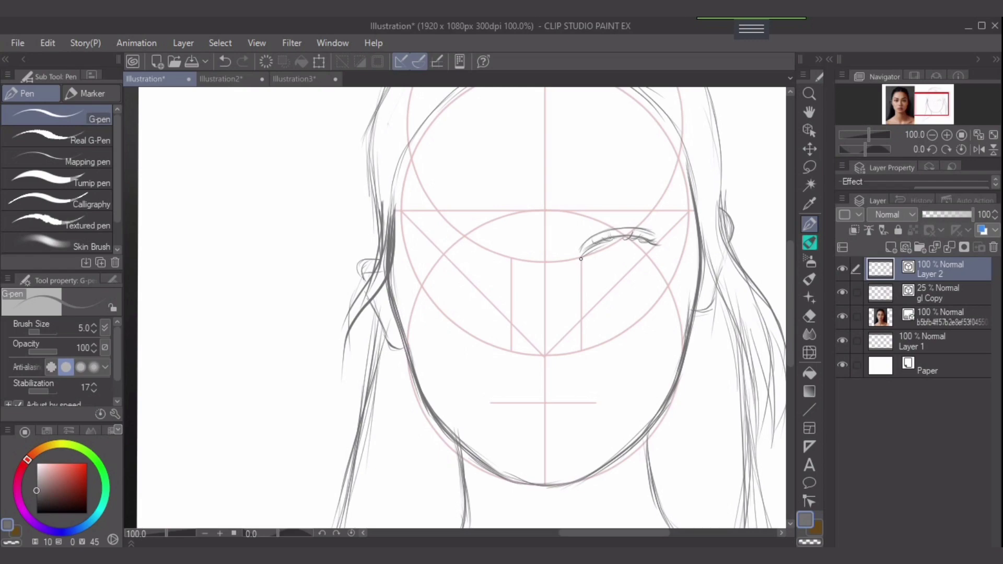
Step: Draw the right eye's lower lid, iris and pupil
left_click_drag(584, 261, 640, 258)
left_click_drag(596, 259, 636, 259)
key("ctrl+z")
left_click_drag(599, 260, 642, 254)
key("ctrl+z")
mouse_move(635, 259)
left_mouse_down()
mouse_move(609, 244)
mouse_move(608, 255)
mouse_move(629, 240)
mouse_move(632, 256)
mouse_move(632, 247)
mouse_move(632, 256)
mouse_move(608, 255)
mouse_move(629, 257)
mouse_move(616, 249)
left_mouse_up()
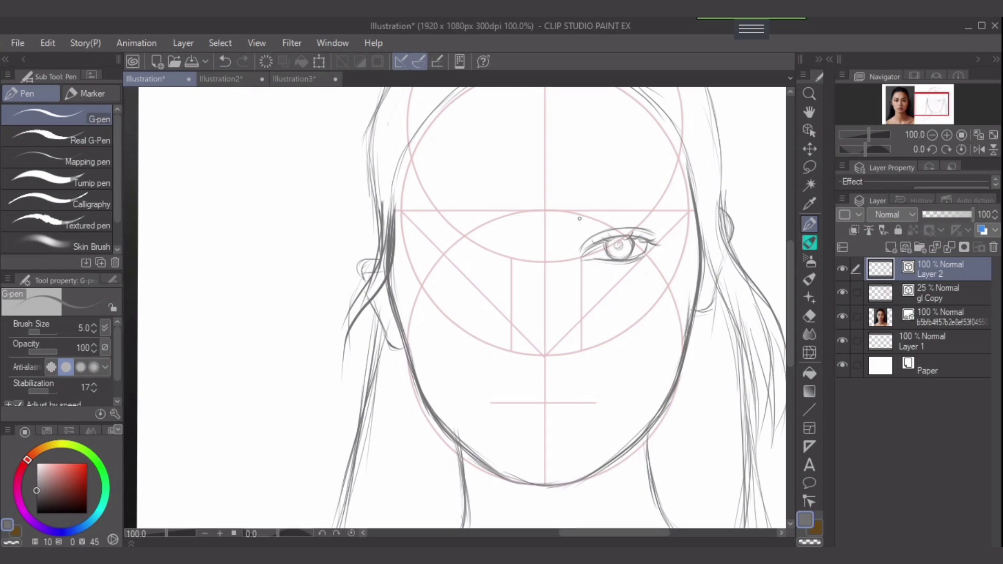
Step: Sketch the arched outline of the right eyebrow above the eye
mouse_move(571, 221)
left_mouse_down()
mouse_move(636, 196)
mouse_move(580, 223)
mouse_move(649, 196)
mouse_move(673, 209)
mouse_move(647, 197)
mouse_move(672, 209)
mouse_move(659, 193)
mouse_move(676, 210)
mouse_move(662, 192)
left_mouse_up()
mouse_move(601, 194)
left_mouse_down()
mouse_move(640, 185)
mouse_move(578, 205)
left_mouse_up()
mouse_move(635, 200)
left_mouse_down()
mouse_move(668, 203)
mouse_move(602, 215)
left_mouse_up()
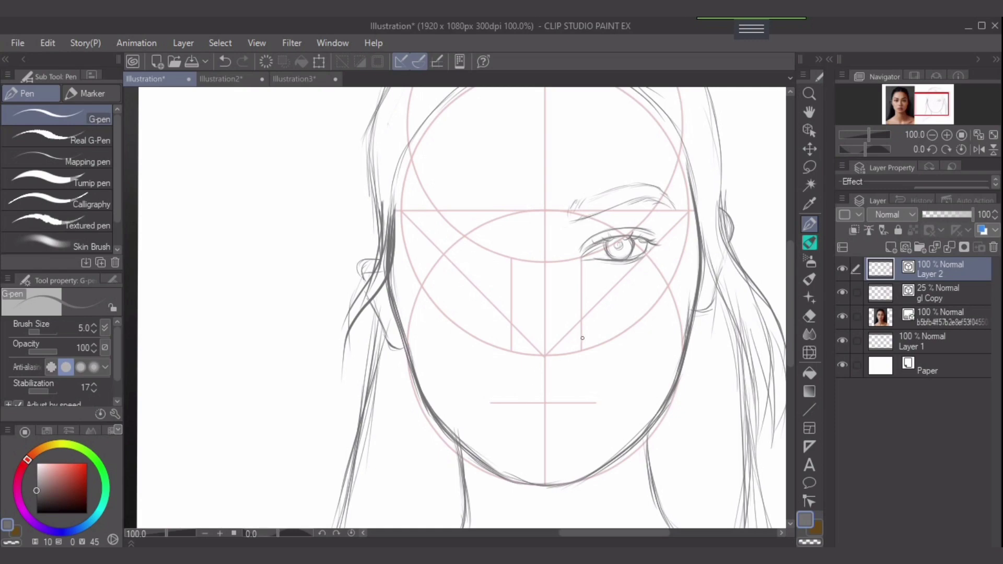
Step: Draw the nose wings and nostrils between the two vertical nose guides at the base of the middle circle
mouse_move(578, 321)
left_mouse_down()
mouse_move(586, 340)
mouse_move(580, 321)
mouse_move(585, 338)
mouse_move(568, 354)
mouse_move(585, 344)
mouse_move(570, 353)
mouse_move(583, 328)
mouse_move(585, 340)
mouse_move(578, 324)
mouse_move(581, 346)
mouse_move(580, 329)
mouse_move(580, 347)
mouse_move(568, 350)
mouse_move(579, 349)
mouse_move(556, 344)
left_mouse_up()
mouse_move(555, 345)
left_mouse_down()
mouse_move(566, 344)
mouse_move(548, 353)
left_mouse_up()
mouse_move(520, 343)
left_mouse_down()
mouse_move(534, 346)
mouse_move(518, 349)
left_mouse_up()
mouse_move(511, 342)
left_mouse_down()
mouse_move(520, 351)
mouse_move(510, 329)
mouse_move(506, 348)
mouse_move(516, 351)
left_mouse_up()
Step: Lasso the finished eye and eyebrow and duplicate Layer 2's selected strokes onto a copy layer
left_click(809, 167)
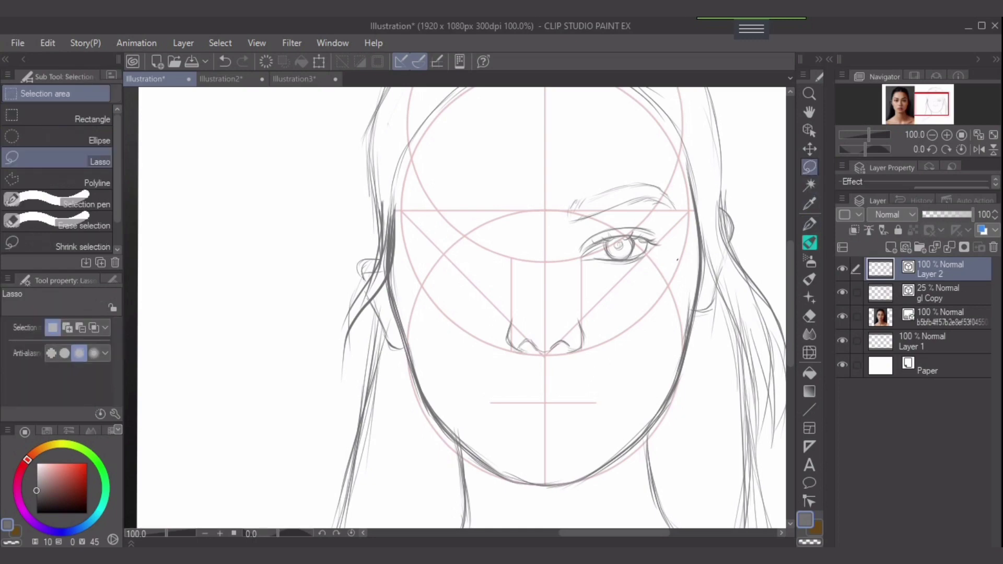
mouse_move(677, 261)
left_mouse_down()
mouse_move(685, 199)
mouse_move(608, 165)
mouse_move(534, 246)
mouse_move(589, 287)
mouse_move(658, 281)
mouse_move(676, 262)
left_mouse_up()
left_click(646, 313)
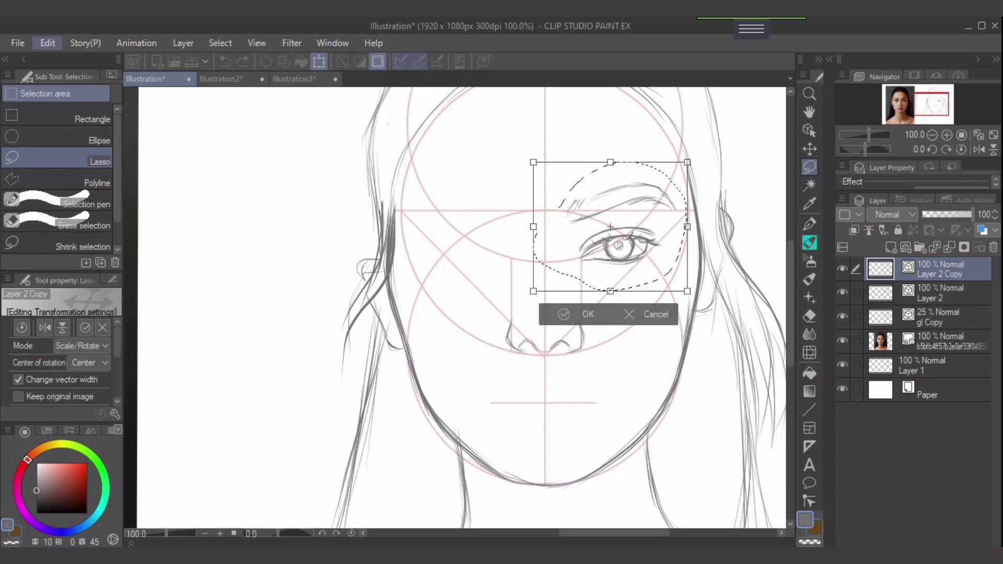
Step: Flip the copied eye and eyebrow horizontally and position them on the opposite side of the face
left_click(47, 43)
mouse_move(113, 412)
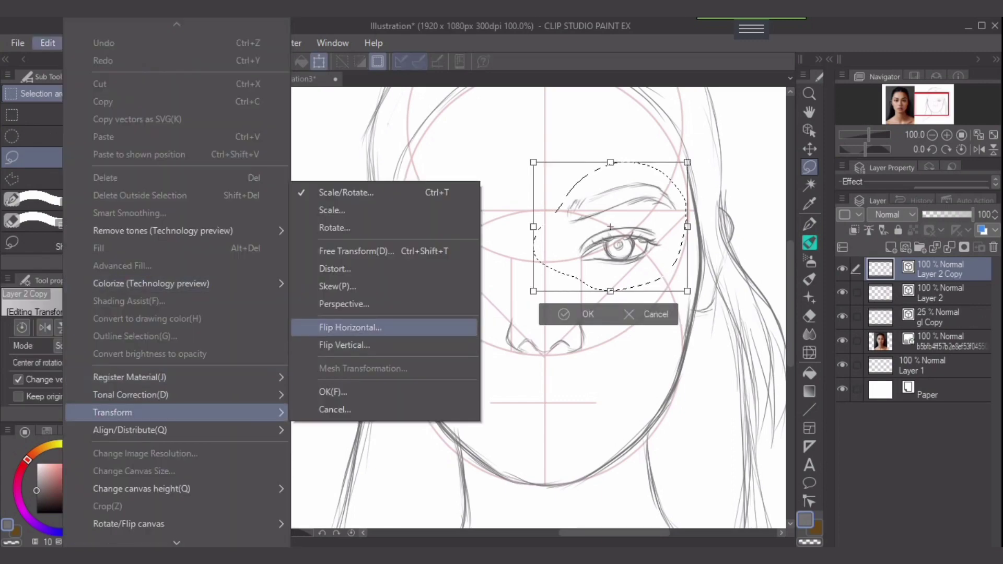
left_click(350, 327)
left_click_drag(465, 227, 481, 226)
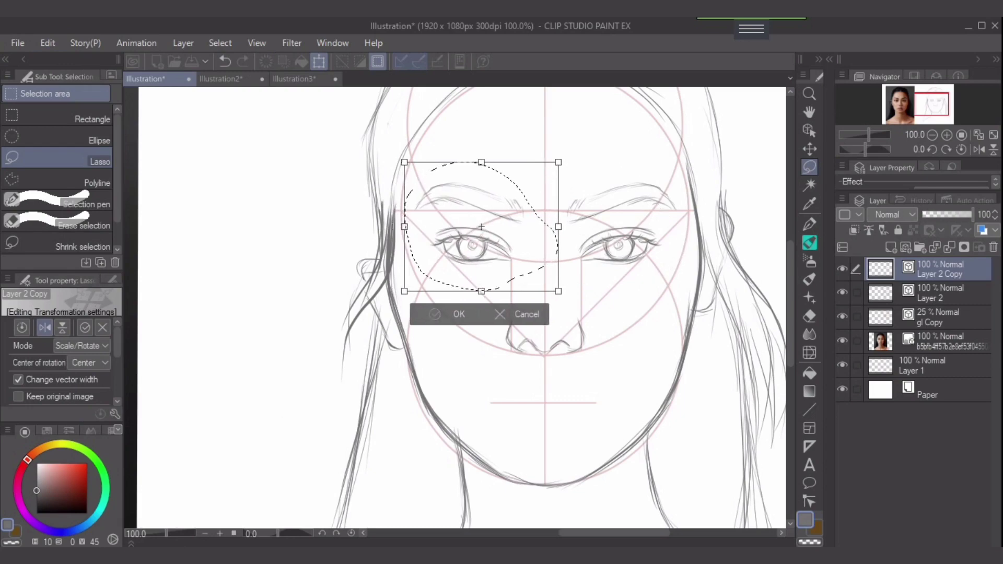
key("Return")
key("ctrl+d")
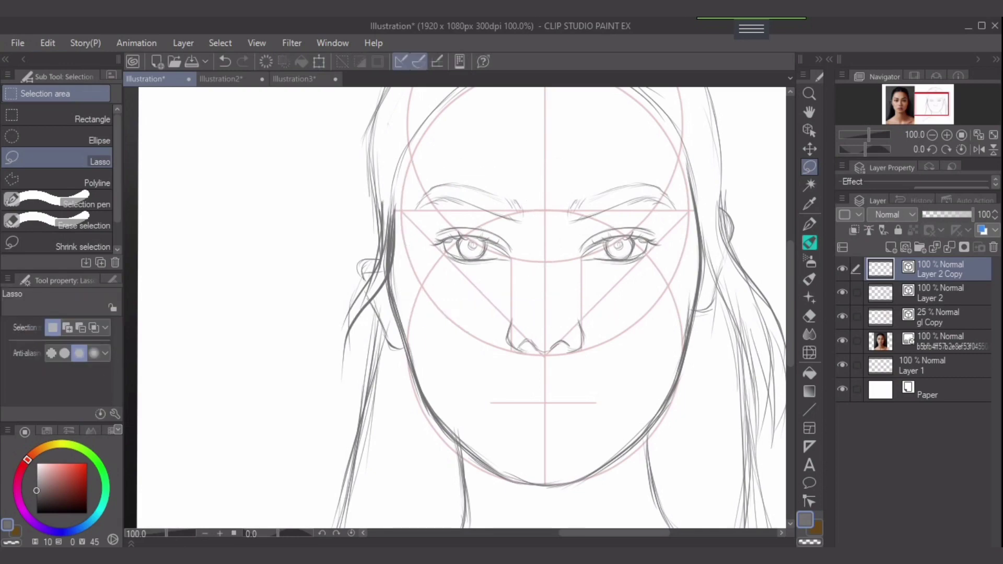
Step: Erase the mirrored eye's pupil and the outer edge of its iris with the Vector eraser at size 10
scroll(538, 209, "up", 2)
scroll(449, 267, "up", 2)
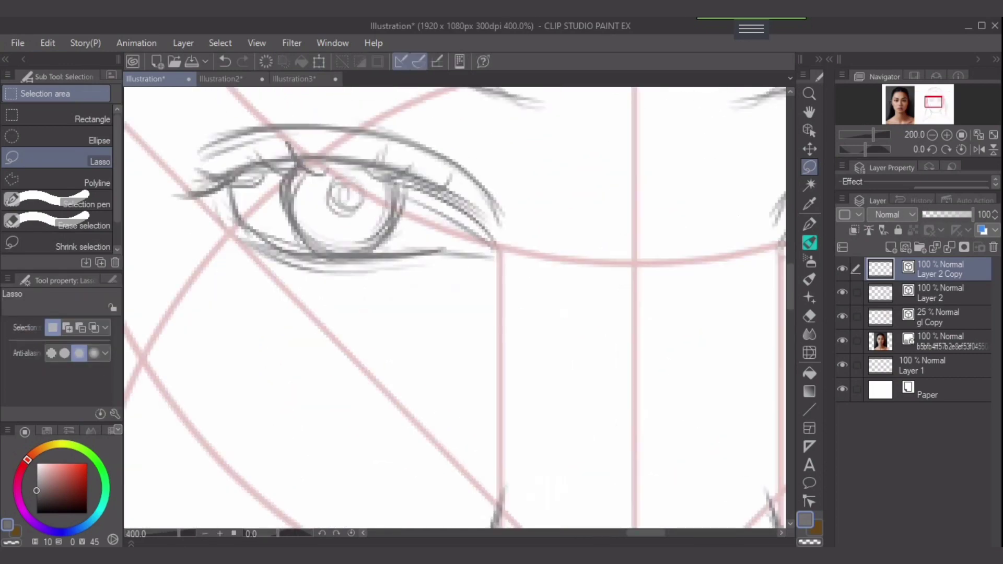
left_click(810, 224)
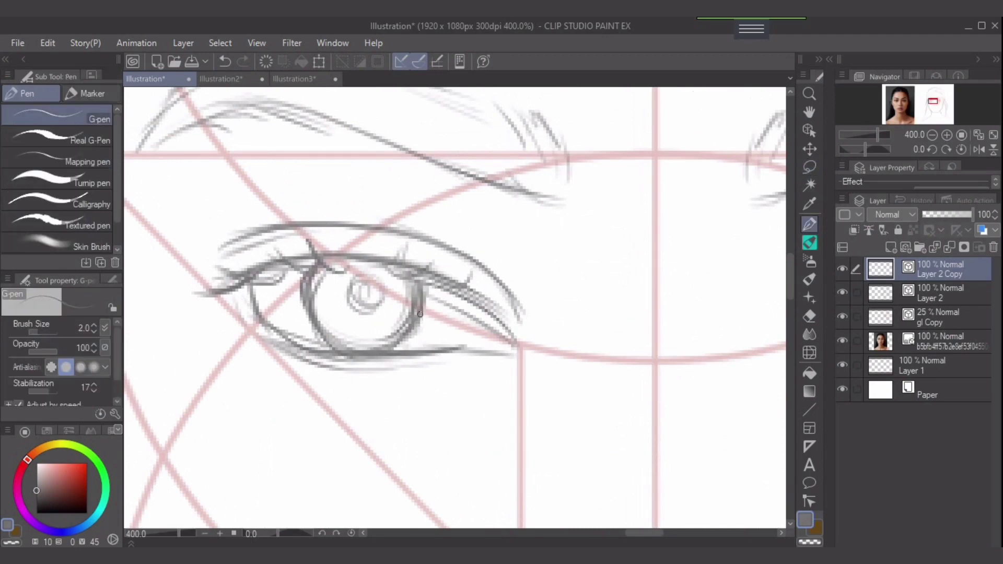
key("e")
key("bracketright")
key("bracketright")
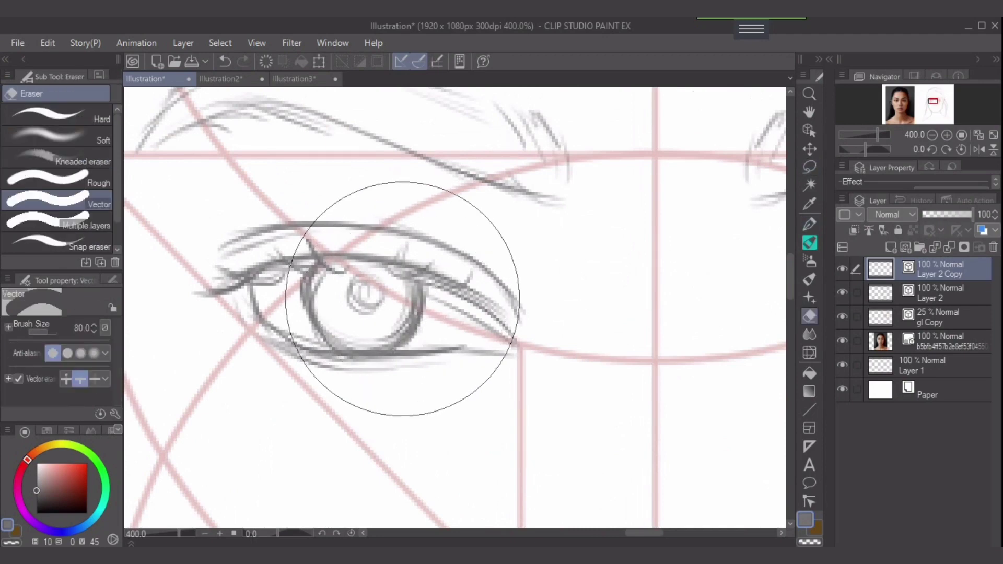
key("bracketleft")
key("bracketleft")
key("bracketleft")
key("bracketleft")
key("bracketleft")
key("bracketleft")
key("bracketleft")
key("bracketleft")
key("bracketleft")
key("bracketleft")
key("bracketleft")
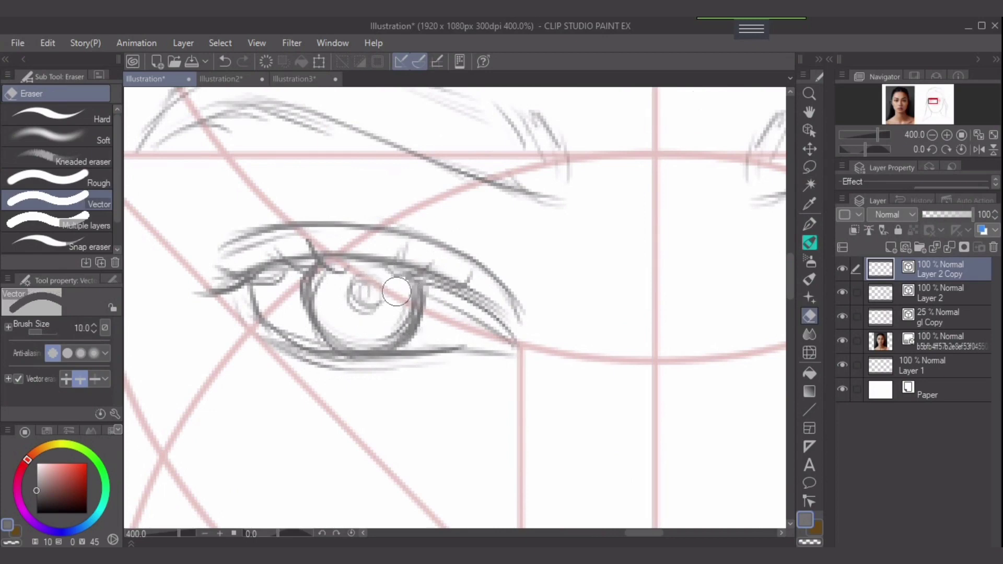
mouse_move(395, 291)
left_mouse_down()
mouse_move(400, 306)
mouse_move(385, 330)
left_mouse_up()
left_click_drag(357, 299, 370, 296)
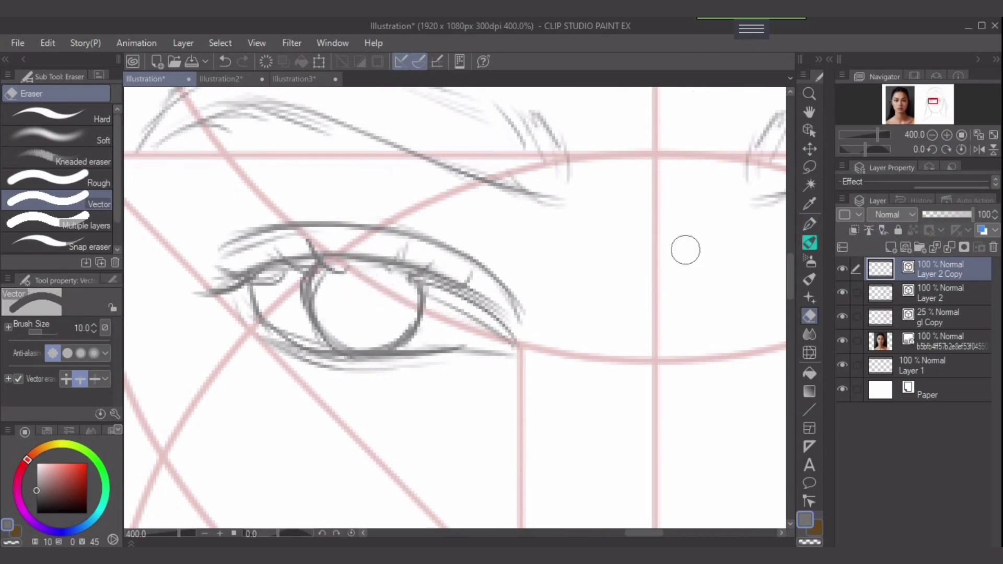
mouse_move(304, 293)
left_mouse_down()
mouse_move(307, 311)
mouse_move(355, 342)
left_mouse_up()
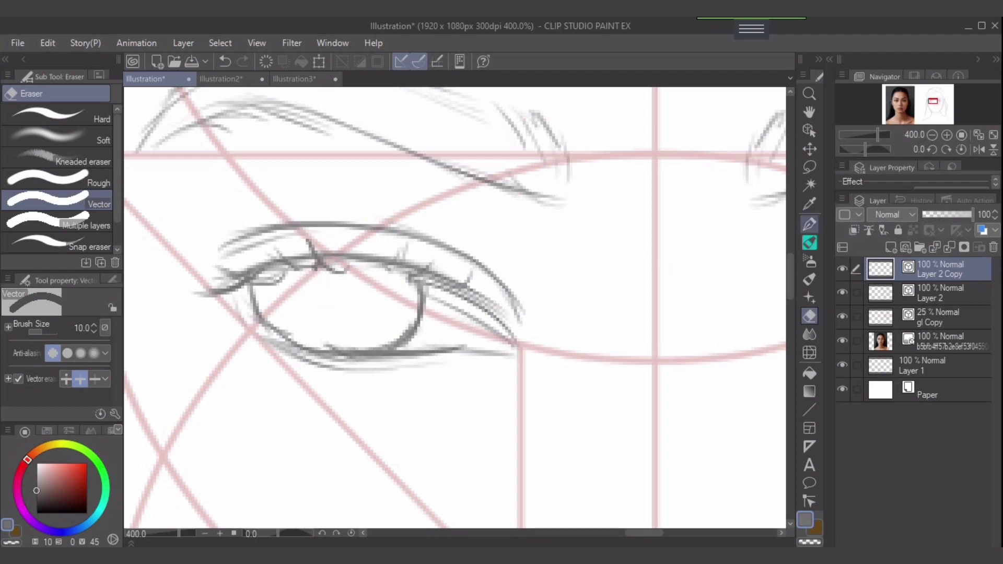
Step: Redraw the mirrored eye's iris outline closer to the nose and add a new pupil with the G-pen at size 2
left_click(809, 224)
left_click_drag(333, 270, 327, 315)
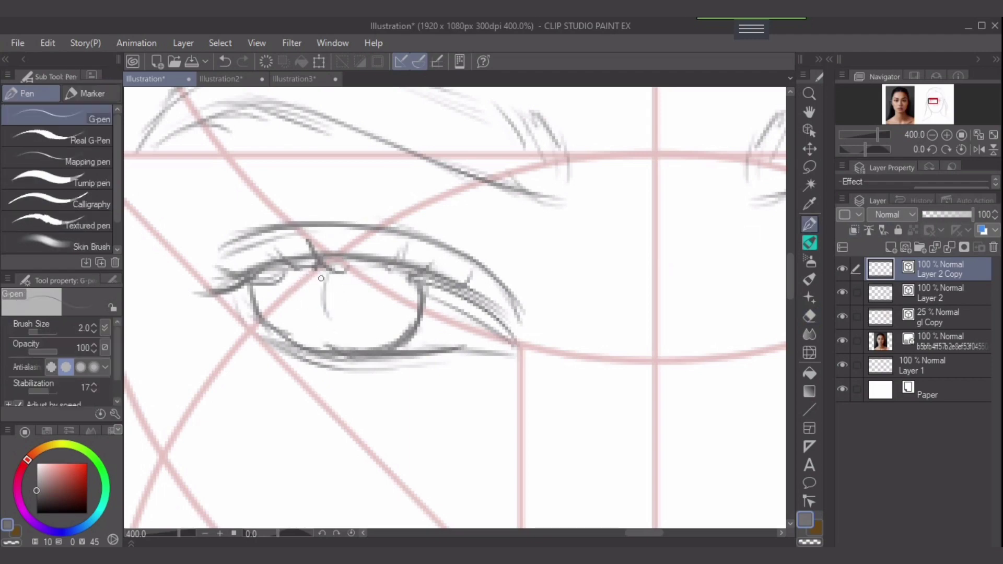
left_click_drag(322, 277, 340, 342)
mouse_move(320, 298)
left_mouse_down()
mouse_move(363, 349)
mouse_move(324, 324)
mouse_move(387, 340)
left_mouse_up()
left_click_drag(323, 328, 372, 347)
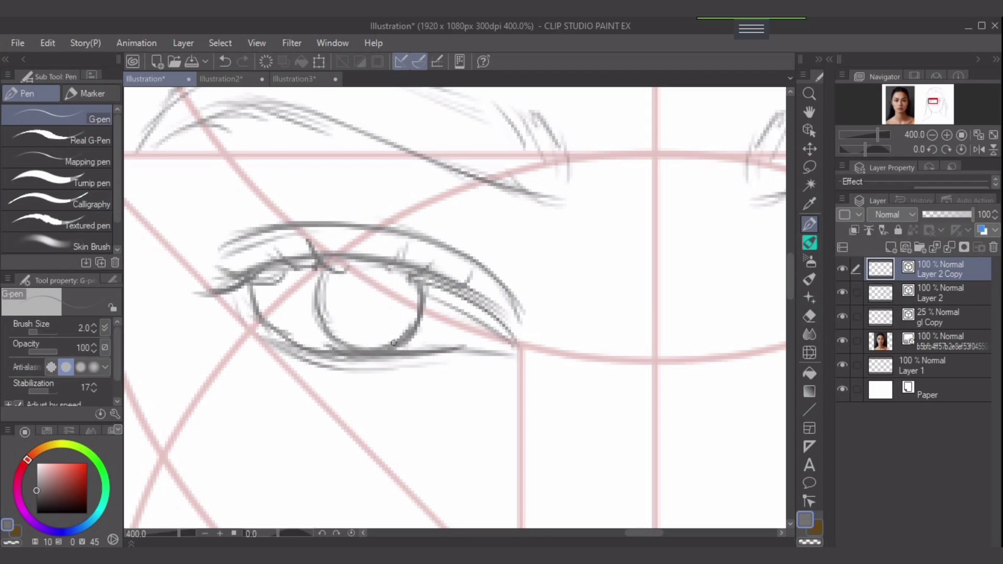
mouse_move(369, 283)
left_mouse_down()
mouse_move(373, 304)
mouse_move(365, 286)
mouse_move(374, 279)
mouse_move(356, 265)
mouse_move(382, 263)
mouse_move(333, 241)
mouse_move(372, 261)
left_mouse_up()
scroll(351, 315, "down", 2)
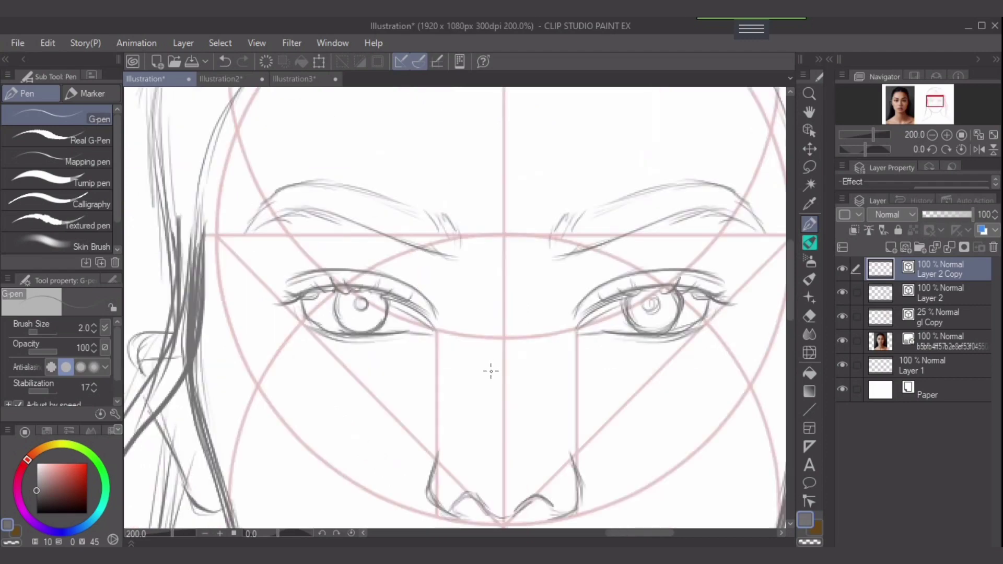
scroll(490, 368, "down", 1)
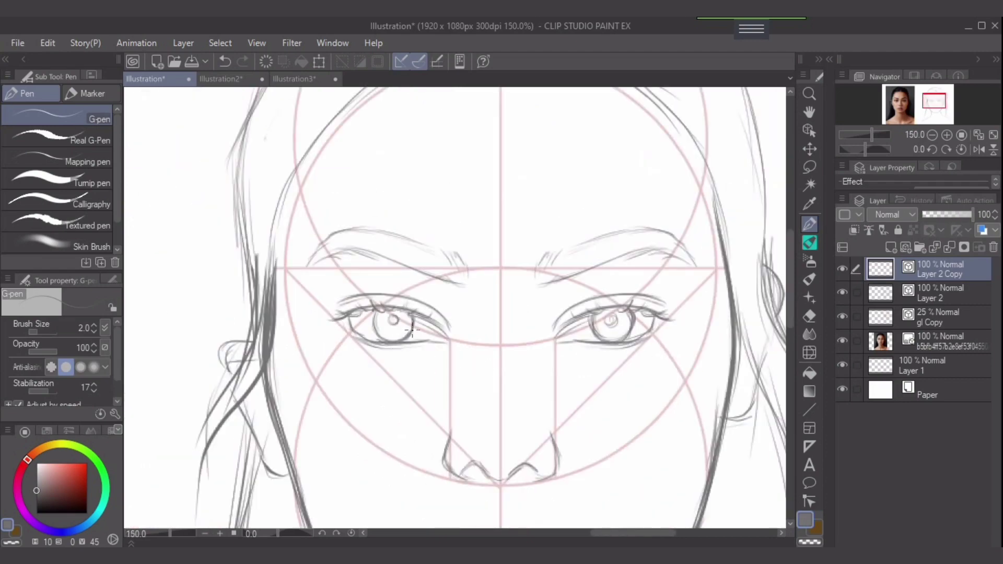
left_click_drag(375, 320, 384, 308)
Step: Merge the mirrored eye's layer down into Layer 2, and erase and redraw the original eye's iris and pupil
key("e")
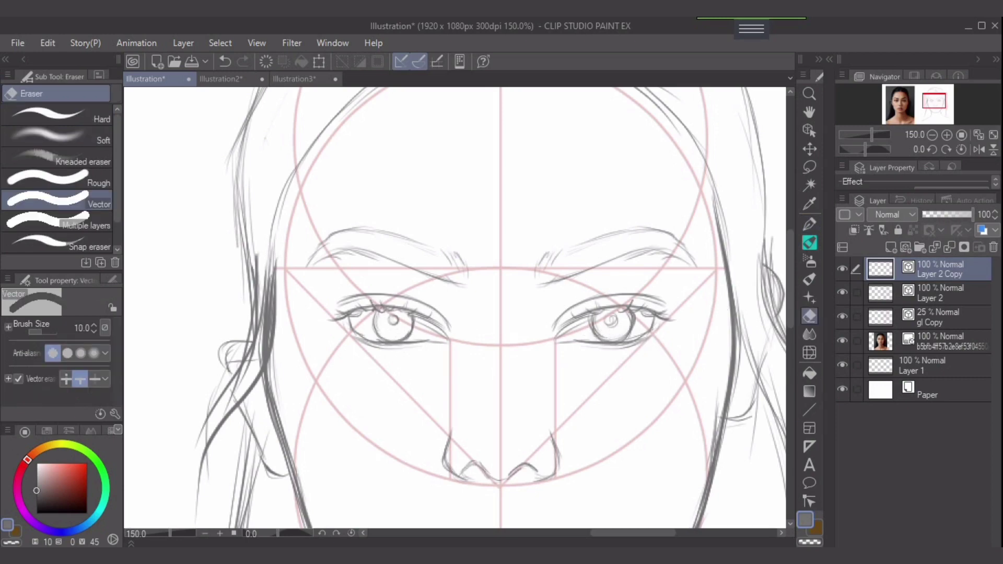
left_click(950, 246)
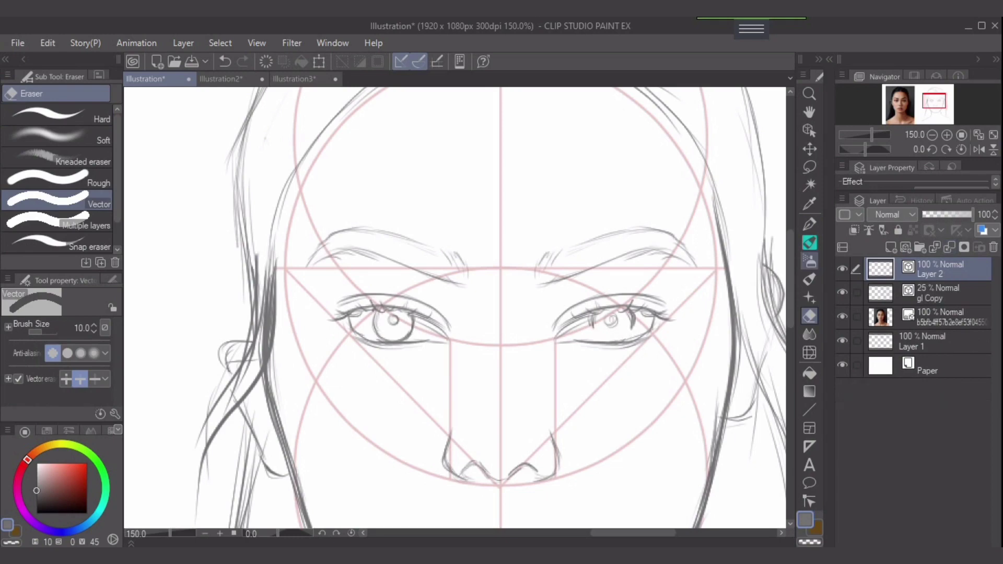
left_click(810, 224)
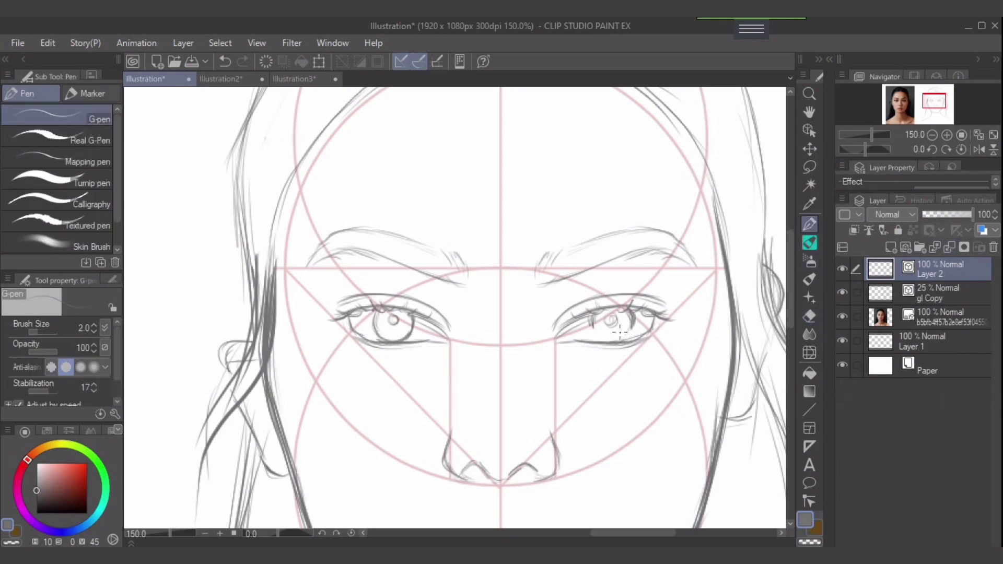
mouse_move(631, 328)
left_mouse_down()
mouse_move(611, 338)
mouse_move(623, 335)
mouse_move(593, 324)
mouse_move(593, 314)
mouse_move(603, 334)
mouse_move(595, 313)
mouse_move(610, 340)
mouse_move(594, 319)
mouse_move(614, 339)
mouse_move(597, 325)
mouse_move(625, 334)
mouse_move(618, 340)
mouse_move(629, 332)
mouse_move(618, 341)
mouse_move(602, 334)
mouse_move(589, 313)
mouse_move(592, 331)
mouse_move(593, 314)
mouse_move(615, 320)
left_mouse_up()
key("e")
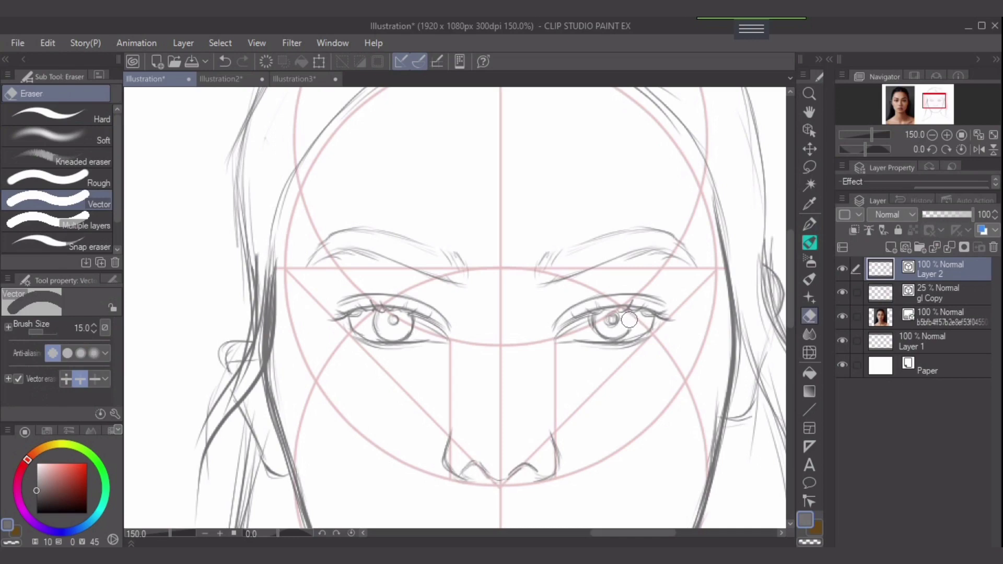
left_click_drag(591, 322, 601, 334)
key("p")
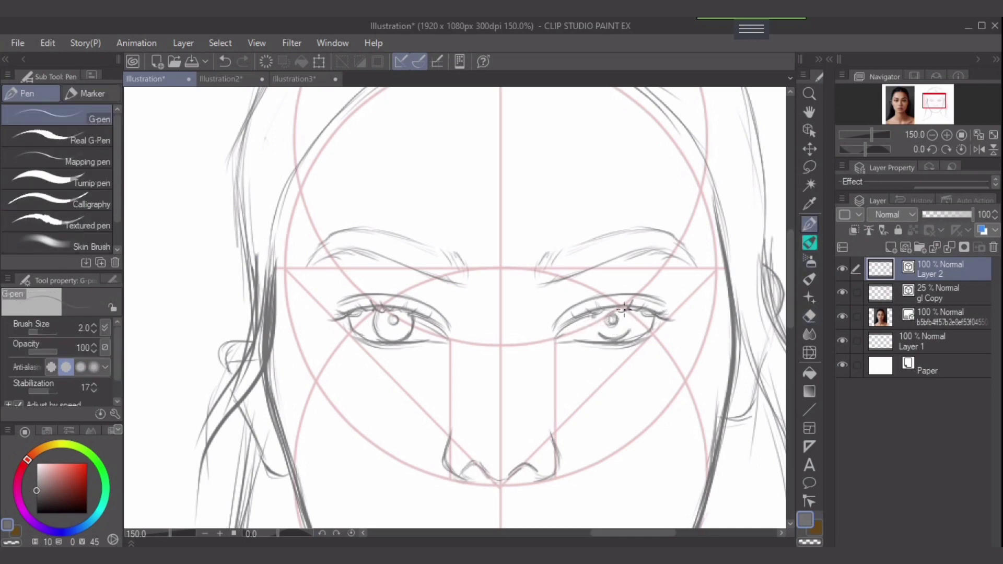
mouse_move(626, 308)
left_mouse_down()
mouse_move(620, 333)
mouse_move(593, 326)
mouse_move(600, 340)
mouse_move(625, 328)
mouse_move(608, 315)
left_mouse_up()
Step: Draw the upper lip, mouth line and lower lip around the horizontal mouth guide
left_click_drag(486, 365, 466, 189)
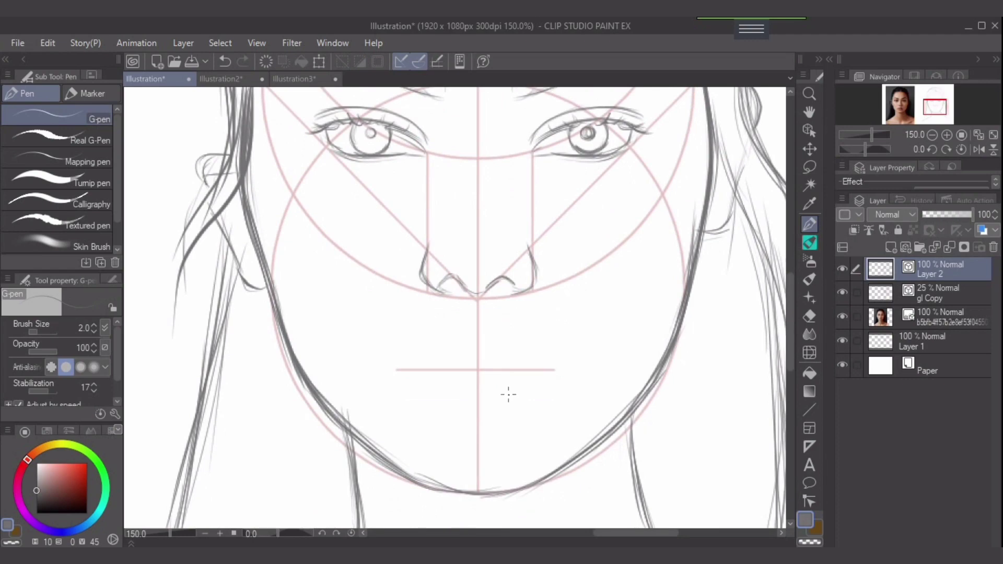
scroll(509, 392, "down", 1)
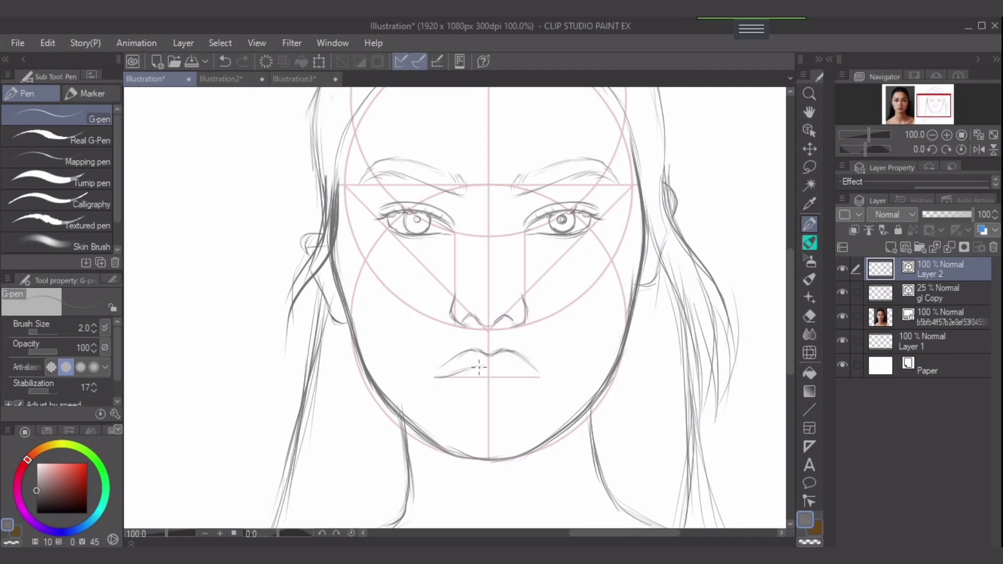
left_click_drag(501, 366, 462, 374)
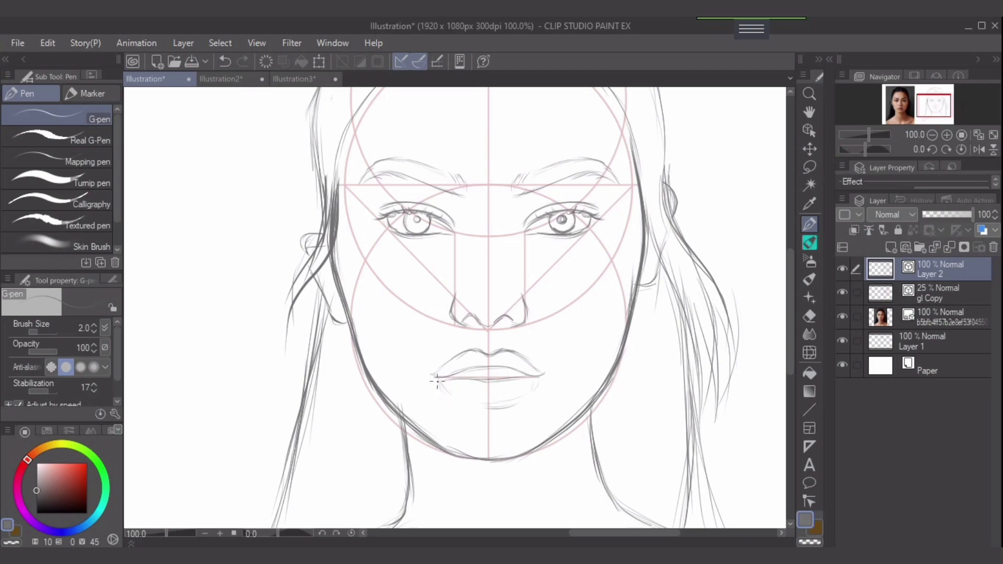
left_click_drag(443, 388, 497, 403)
key("e")
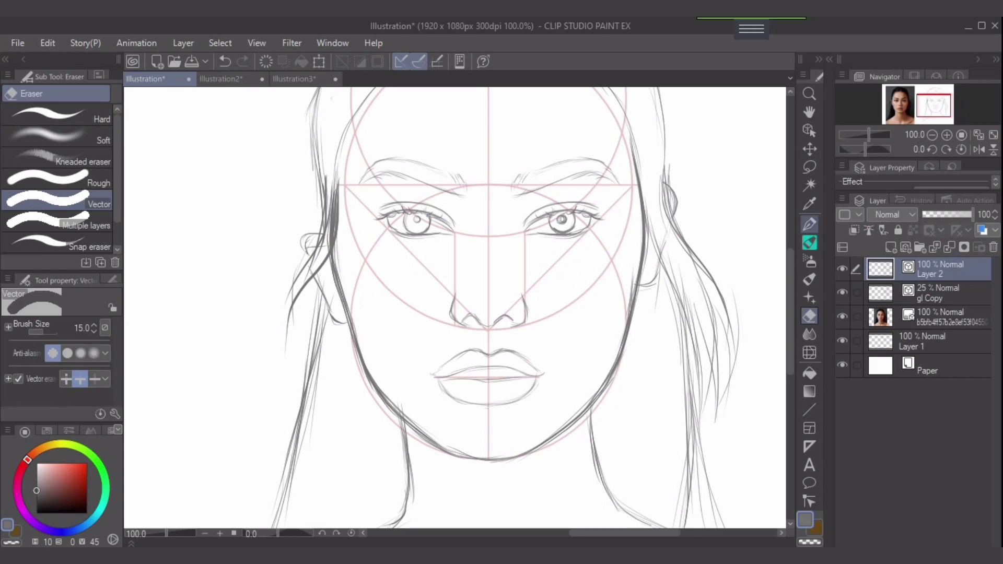
Step: Sketch light vertical lines for the nose bridge and short diagonal strokes above the nostrils
left_click(809, 224)
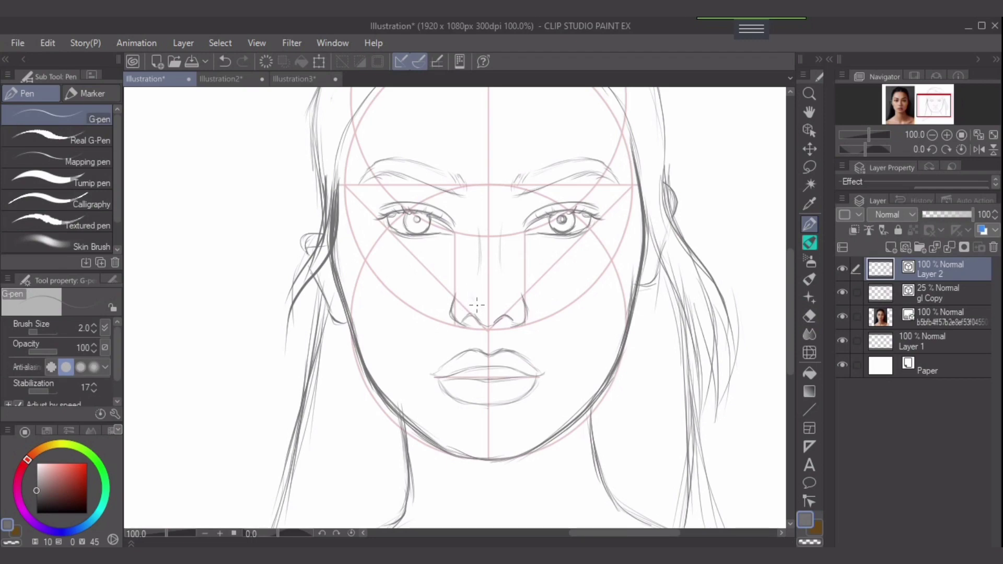
left_click_drag(465, 295, 476, 302)
key("e")
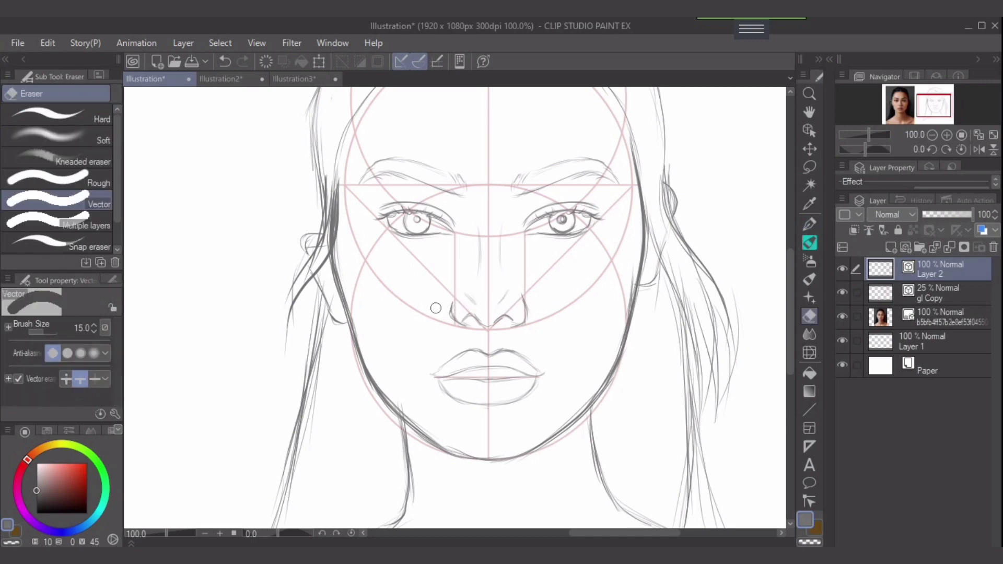
key("p")
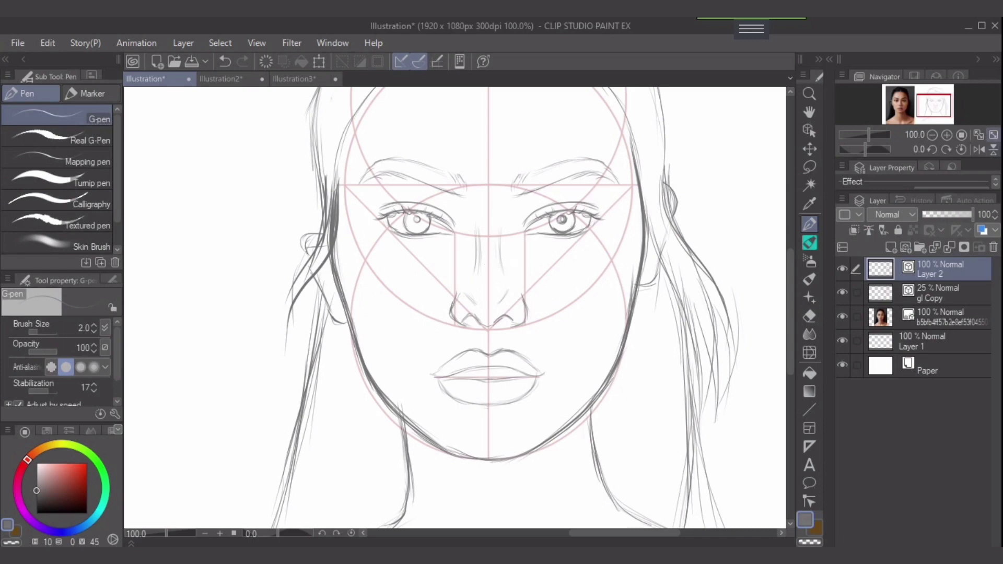
Step: Set the G-pen colour to dark grey and strengthen the lip contours and the line between the lips
key("ctrl+0")
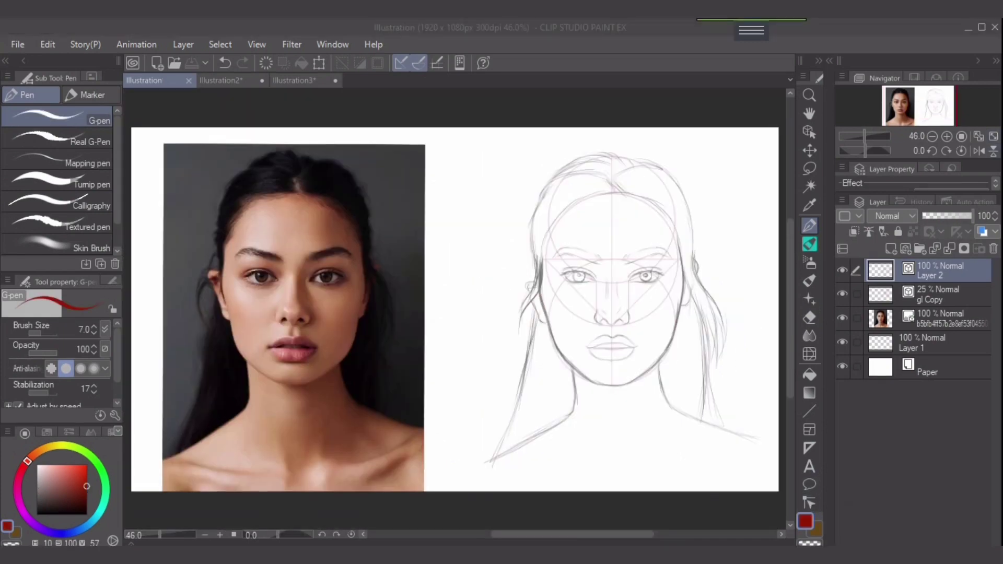
scroll(671, 345, "up", 2)
scroll(672, 346, "up", 2)
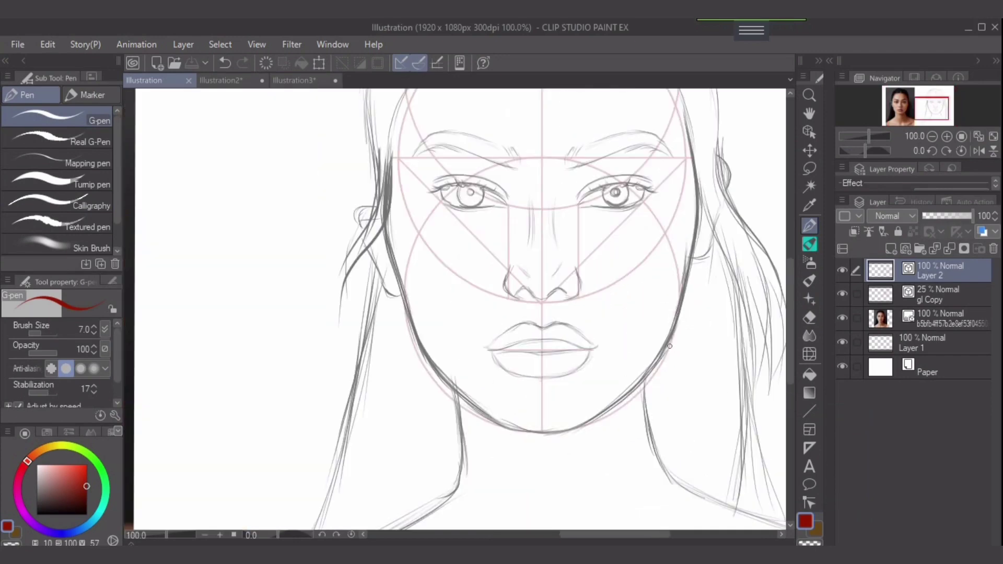
scroll(667, 348, "up", 2)
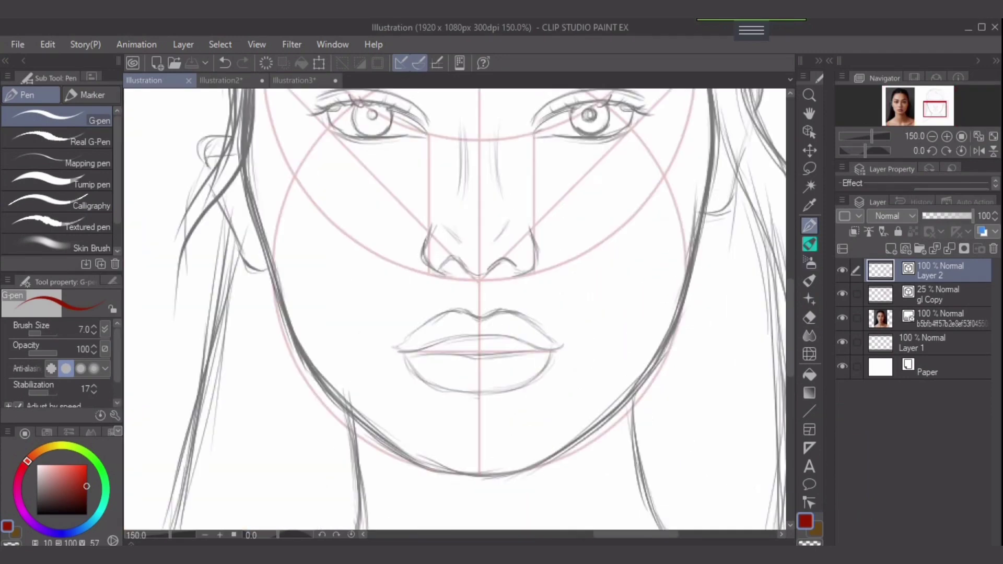
scroll(594, 382, "up", 1)
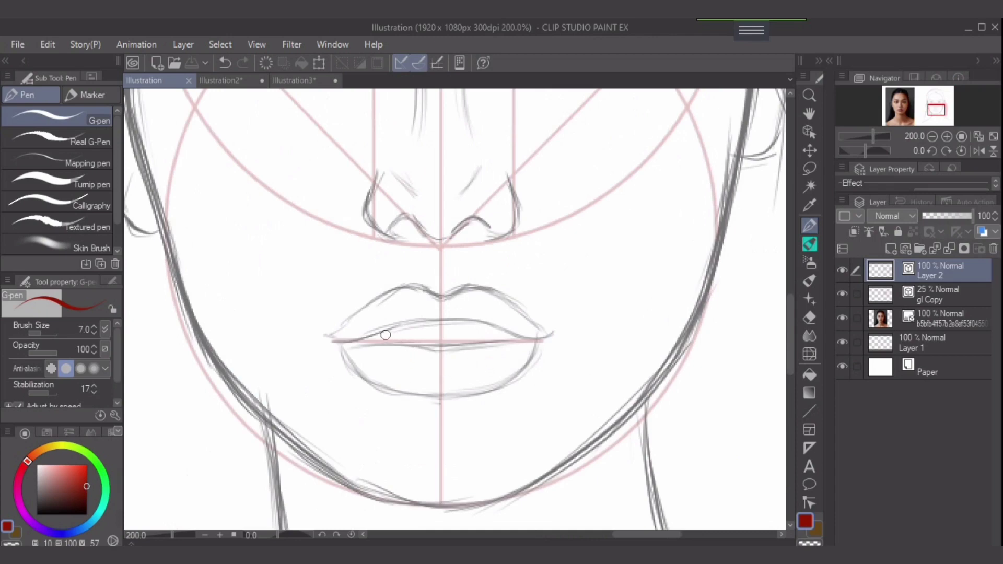
left_click_drag(373, 339, 415, 323)
left_click(36, 496)
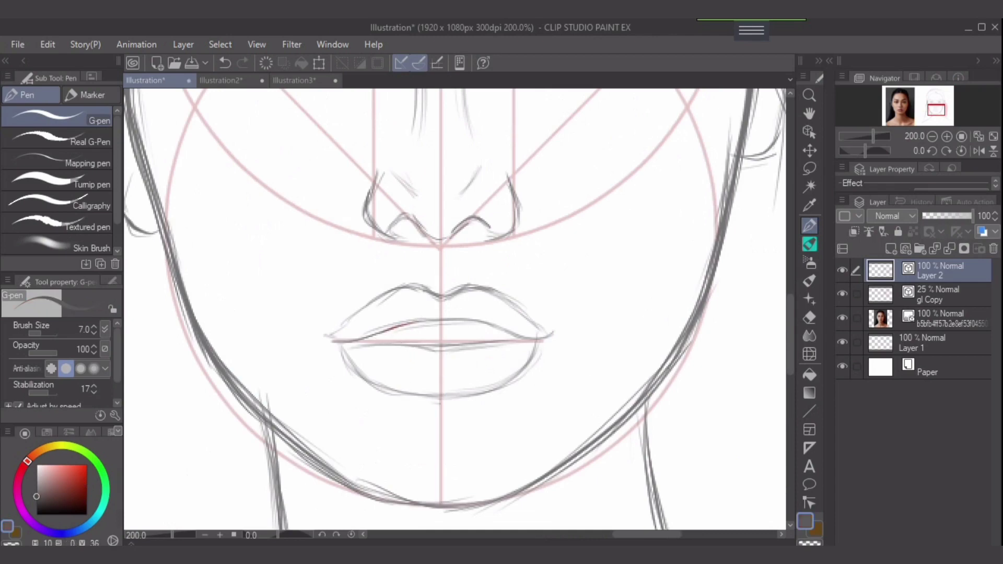
mouse_move(390, 331)
left_mouse_down()
mouse_move(431, 321)
mouse_move(393, 332)
mouse_move(486, 330)
mouse_move(446, 326)
mouse_move(476, 323)
mouse_move(454, 326)
mouse_move(519, 343)
mouse_move(506, 335)
mouse_move(547, 337)
mouse_move(505, 336)
mouse_move(545, 336)
mouse_move(509, 383)
left_mouse_up()
left_click_drag(544, 349, 492, 392)
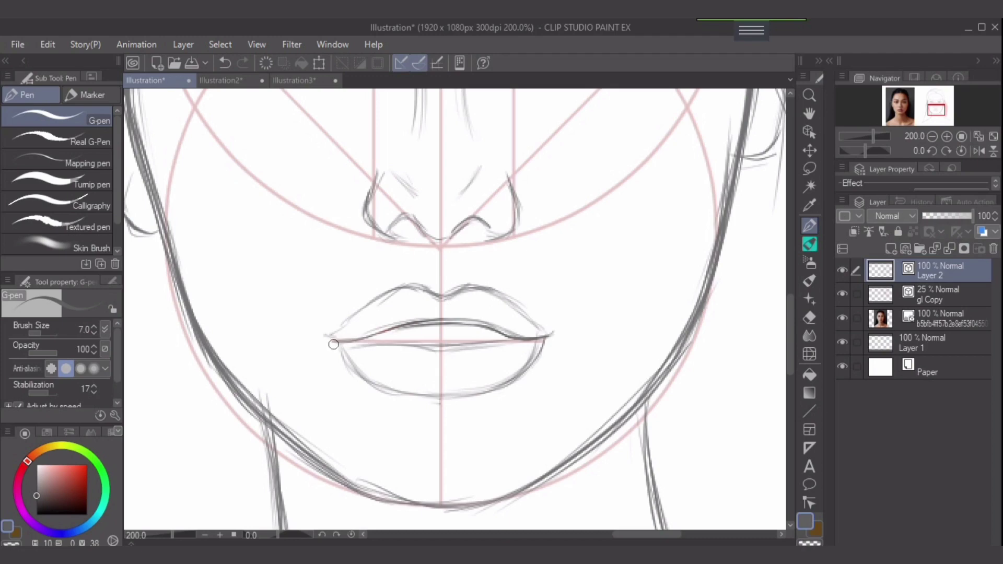
mouse_move(332, 342)
left_mouse_down()
mouse_move(444, 348)
mouse_move(525, 335)
left_mouse_up()
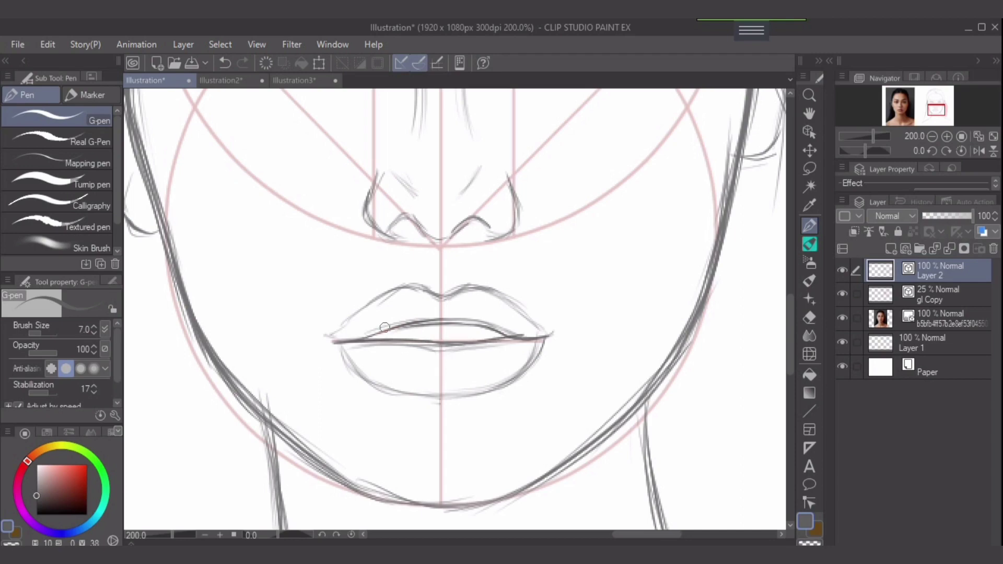
mouse_move(355, 340)
left_mouse_down()
mouse_move(329, 334)
mouse_move(413, 295)
mouse_move(442, 306)
mouse_move(462, 296)
mouse_move(453, 301)
mouse_move(500, 301)
mouse_move(477, 298)
mouse_move(504, 306)
mouse_move(486, 300)
mouse_move(527, 328)
mouse_move(508, 307)
mouse_move(538, 334)
left_mouse_up()
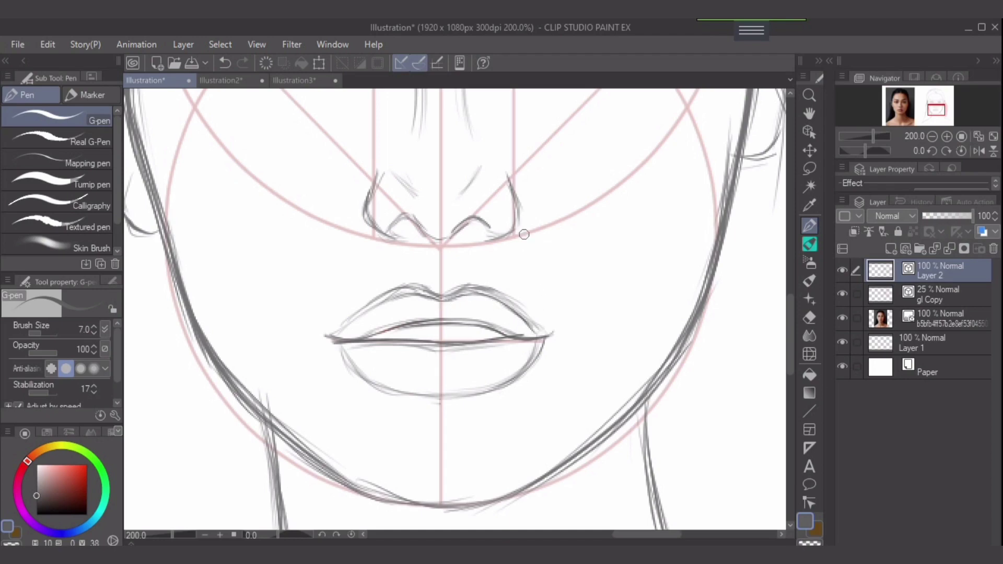
Step: Erase the stray strokes along the upper lip contour and the centre of the mouth line with the vector eraser
key("e")
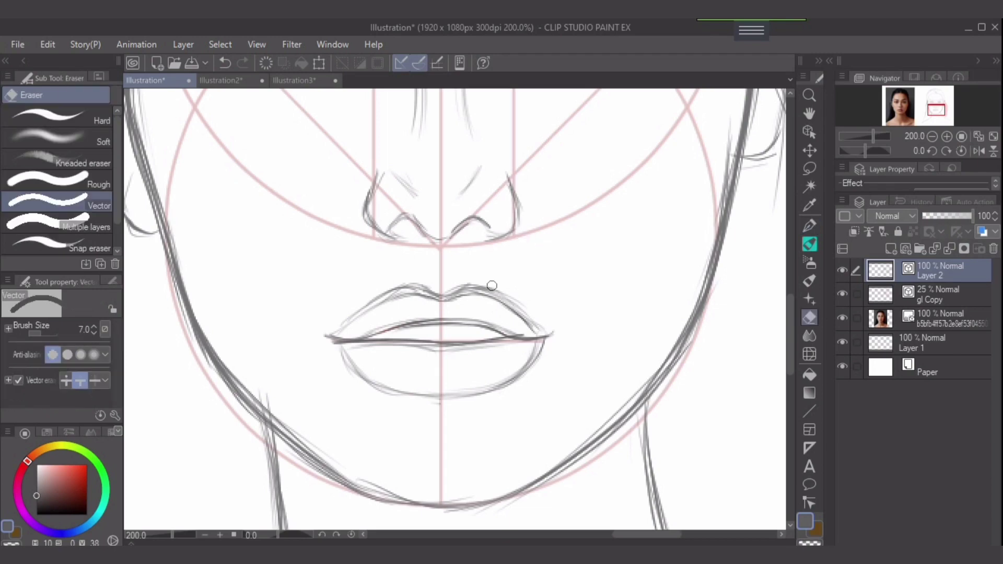
mouse_move(491, 287)
left_mouse_down()
mouse_move(415, 279)
mouse_move(353, 299)
left_mouse_up()
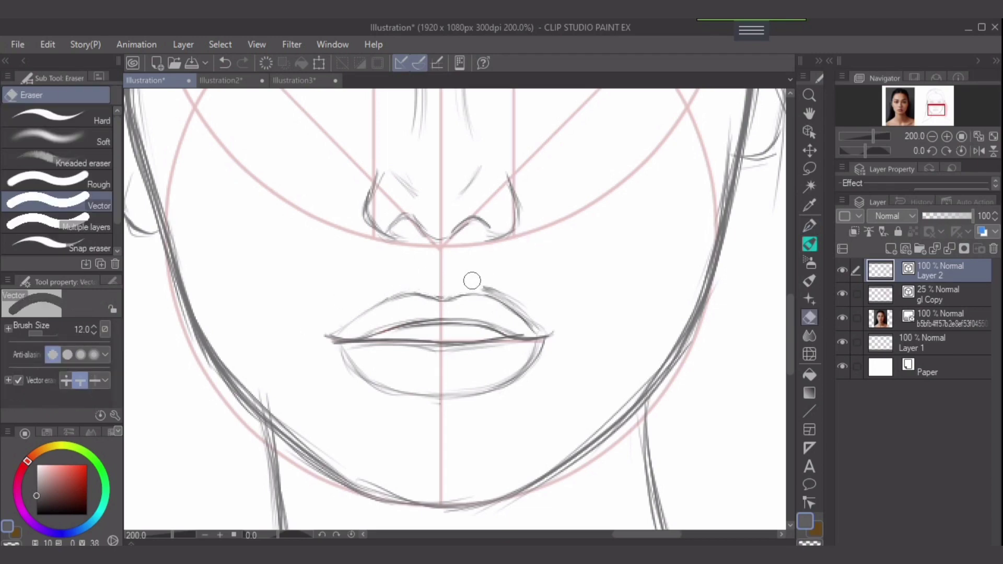
left_click_drag(474, 280, 531, 307)
key("bracketleft")
key("bracketleft")
key("bracketleft")
key("bracketleft")
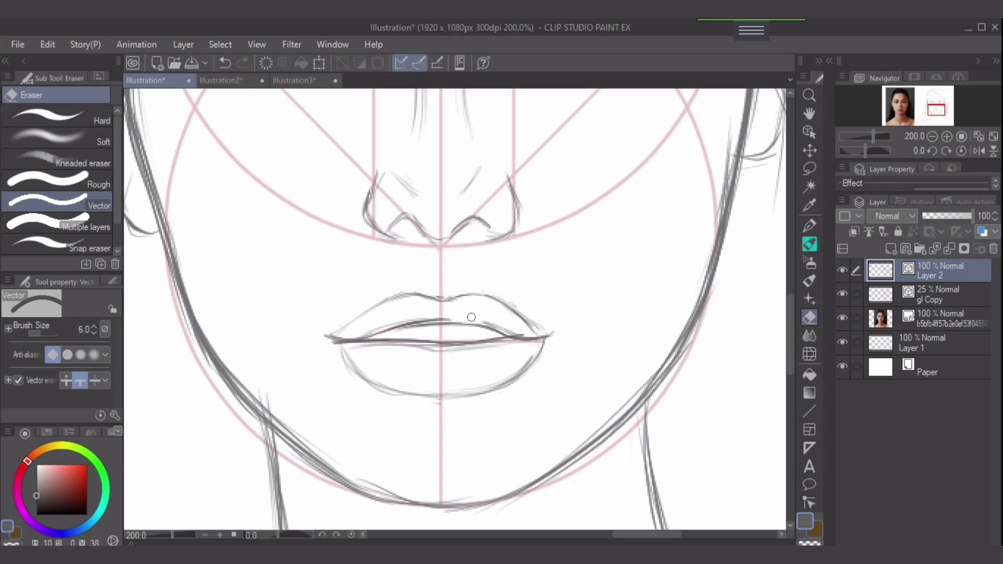
left_click_drag(443, 316, 421, 319)
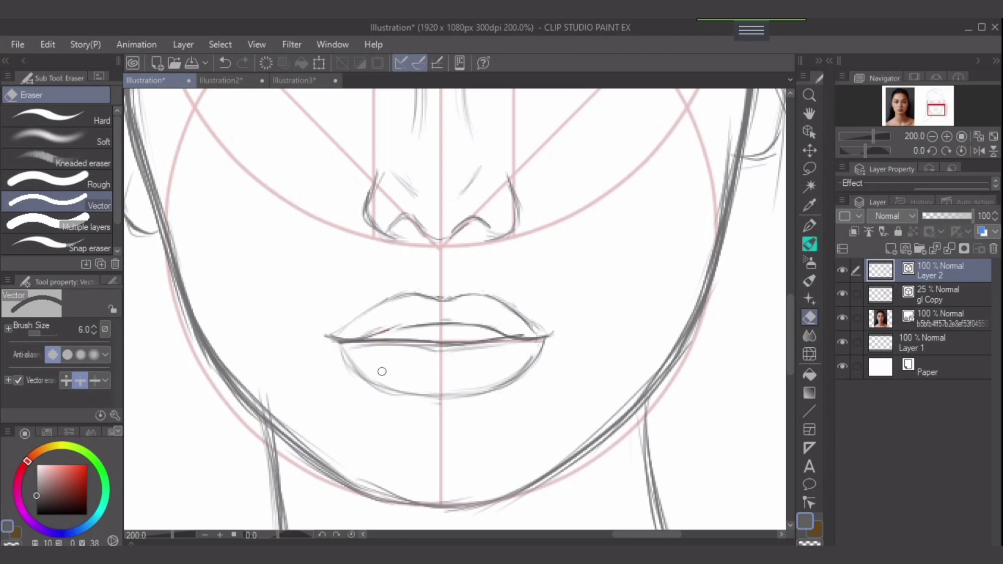
Step: Set the G-pen to size 6 and redraw the lower edge of the upper lip on its left half
key("p")
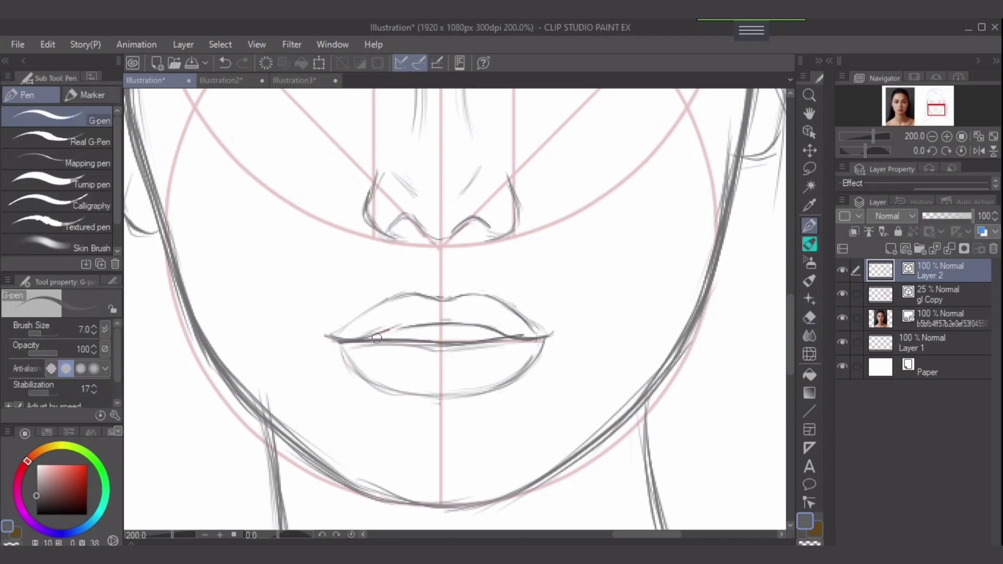
key("[")
left_click_drag(380, 335, 431, 325)
left_click_drag(364, 339, 421, 323)
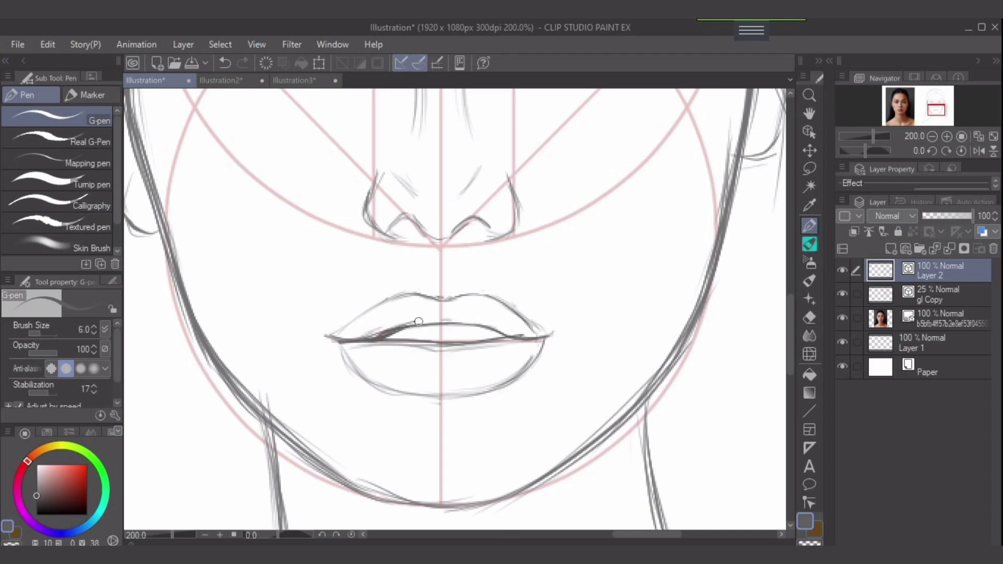
Step: Darken the curved outline of the lower lip and erase the stray strokes around it
mouse_move(343, 350)
left_mouse_down()
mouse_move(368, 387)
mouse_move(427, 402)
left_mouse_up()
mouse_move(371, 386)
left_mouse_down()
mouse_move(442, 400)
mouse_move(390, 392)
mouse_move(440, 405)
mouse_move(416, 406)
mouse_move(404, 400)
mouse_move(434, 404)
mouse_move(400, 399)
mouse_move(502, 398)
left_mouse_up()
mouse_move(426, 404)
left_mouse_down()
mouse_move(503, 394)
mouse_move(538, 363)
mouse_move(496, 389)
mouse_move(509, 389)
left_mouse_up()
mouse_move(539, 354)
left_mouse_down()
mouse_move(516, 383)
mouse_move(496, 390)
left_mouse_up()
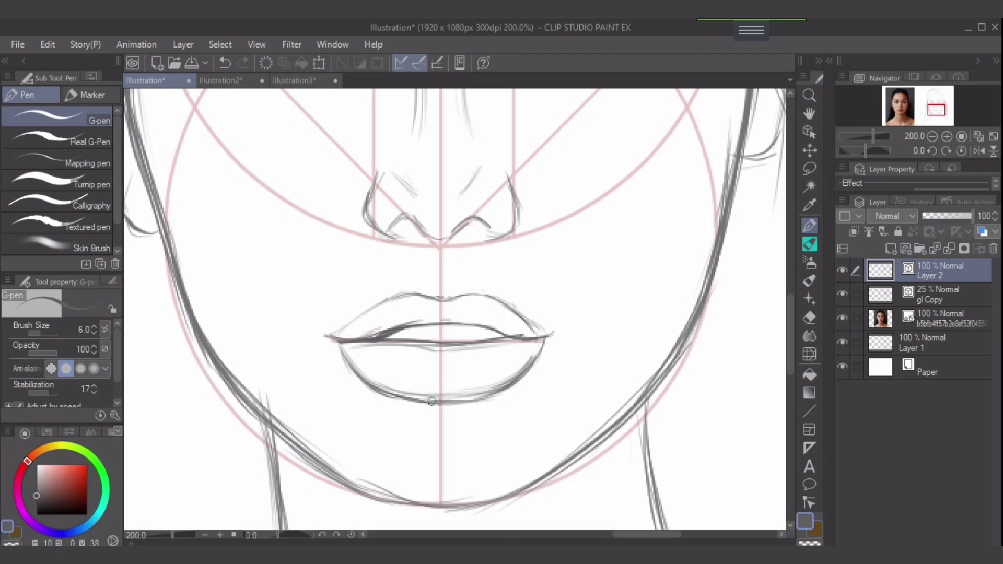
key("e")
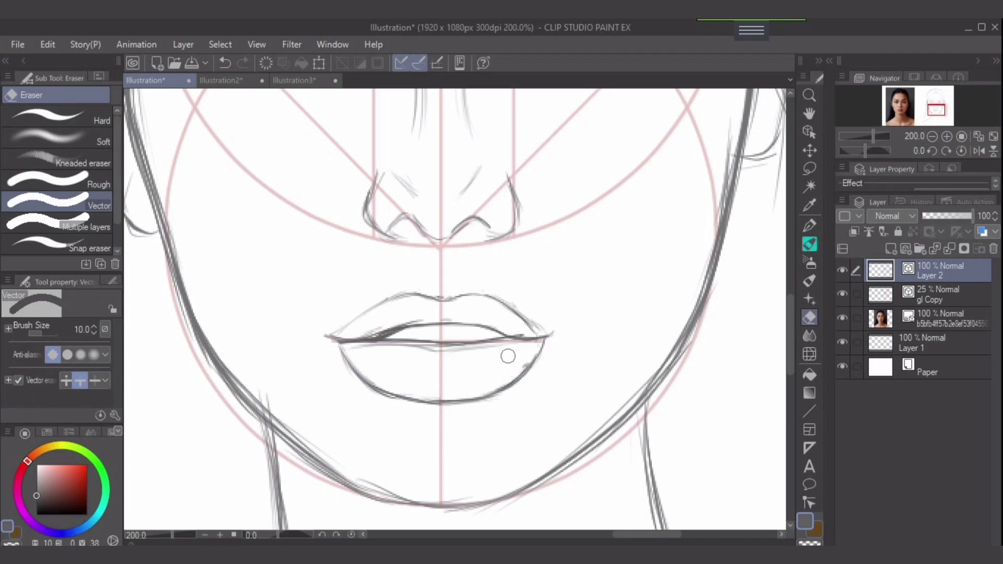
Step: Redraw the right-hand nostril with a darker arch and erase the loose lines around it
mouse_move(609, 217)
left_mouse_down()
mouse_move(598, 331)
mouse_move(584, 364)
left_mouse_up()
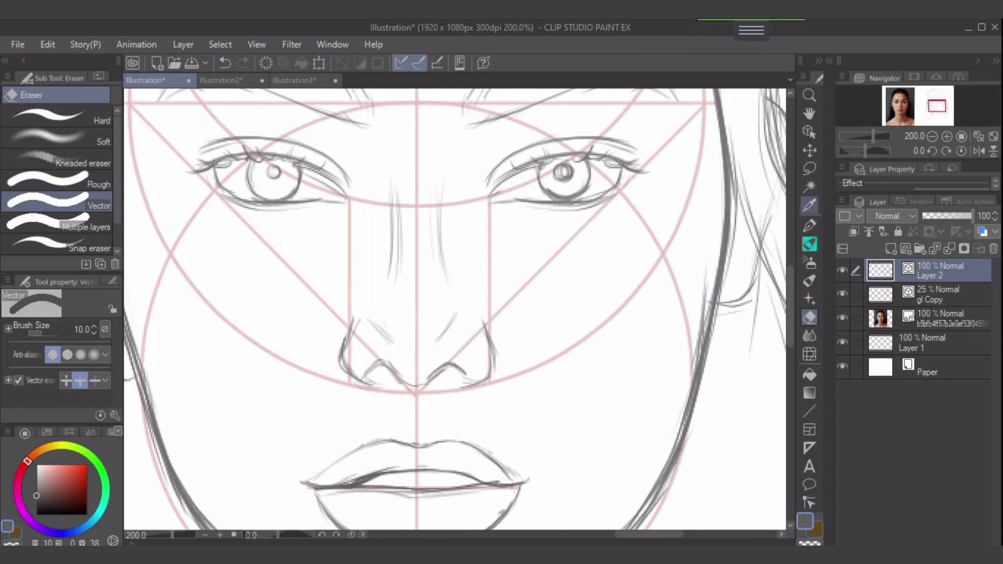
key("p")
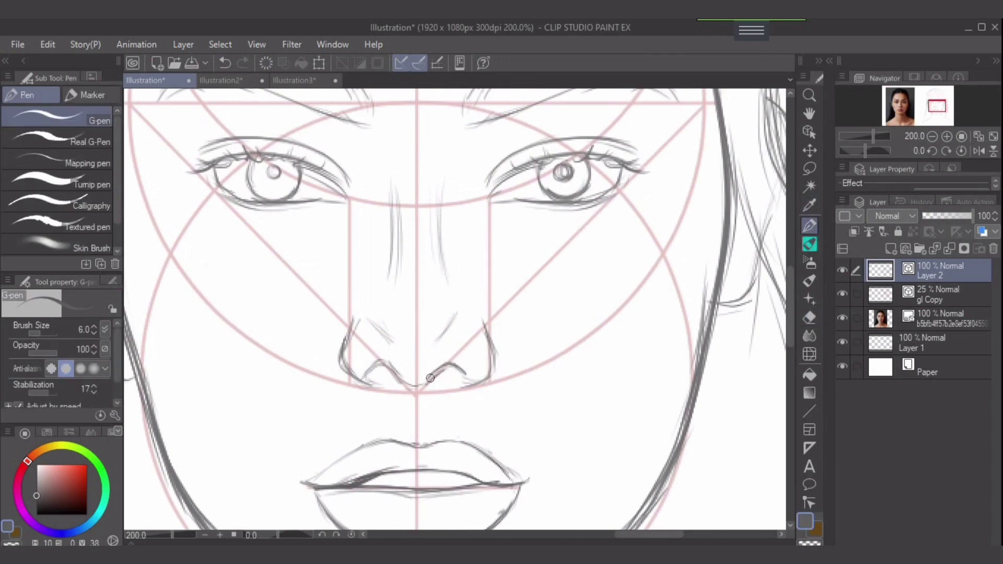
mouse_move(432, 370)
left_mouse_down()
mouse_move(445, 359)
mouse_move(460, 365)
left_mouse_up()
key("ctrl+z")
key("ctrl+z")
left_click_drag(452, 360, 467, 378)
key("e")
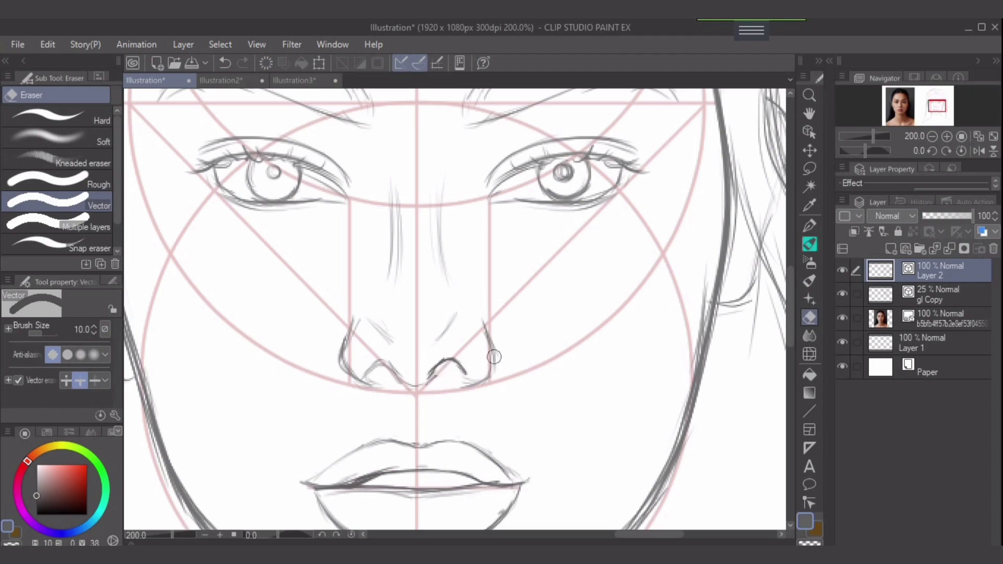
Step: Darken the left-hand nostril, thin out the nose wing outlines and redraw the right-hand wing's outer edge
key("p")
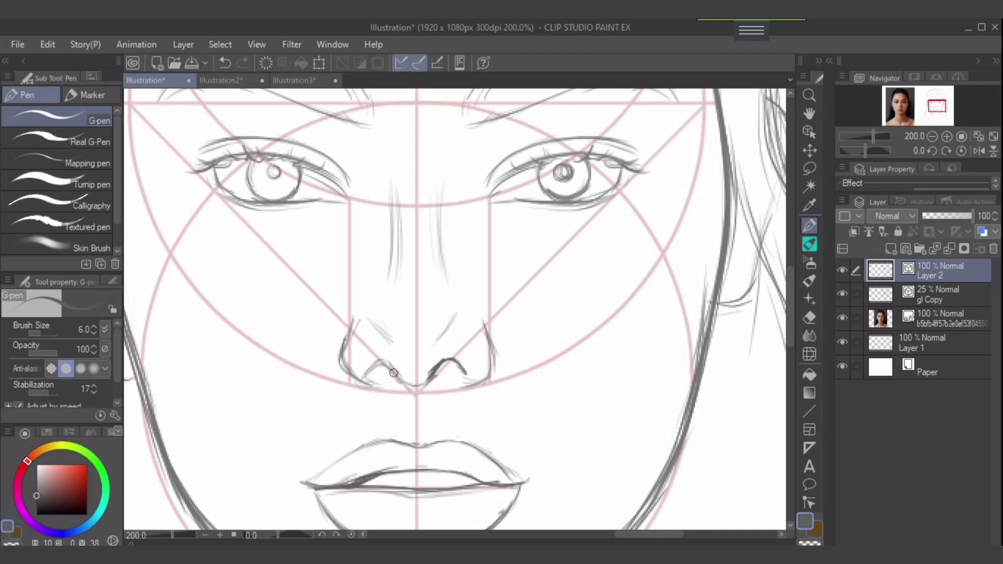
mouse_move(386, 359)
left_mouse_down()
mouse_move(403, 384)
mouse_move(384, 361)
mouse_move(364, 375)
mouse_move(379, 360)
left_mouse_up()
key("e")
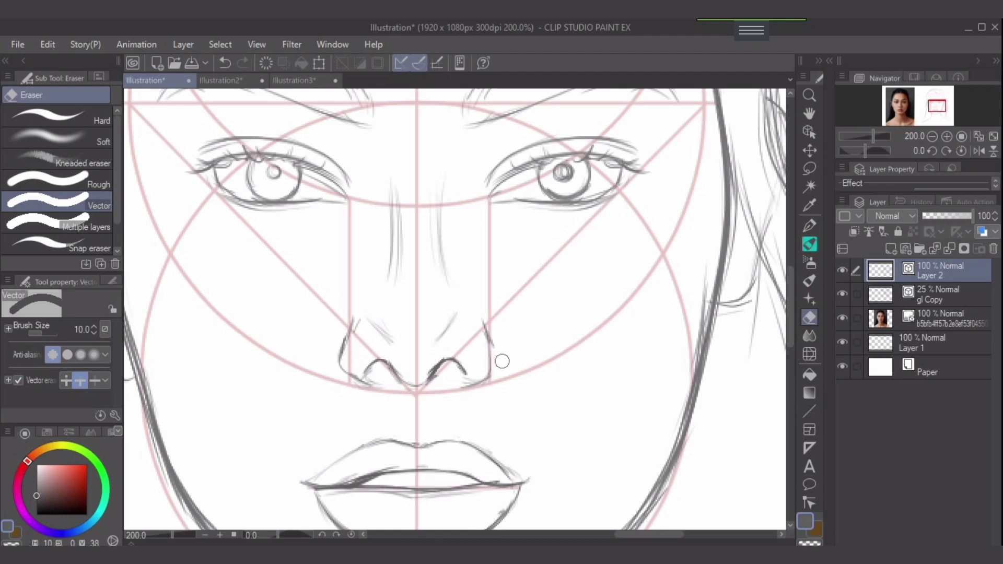
left_click(809, 226)
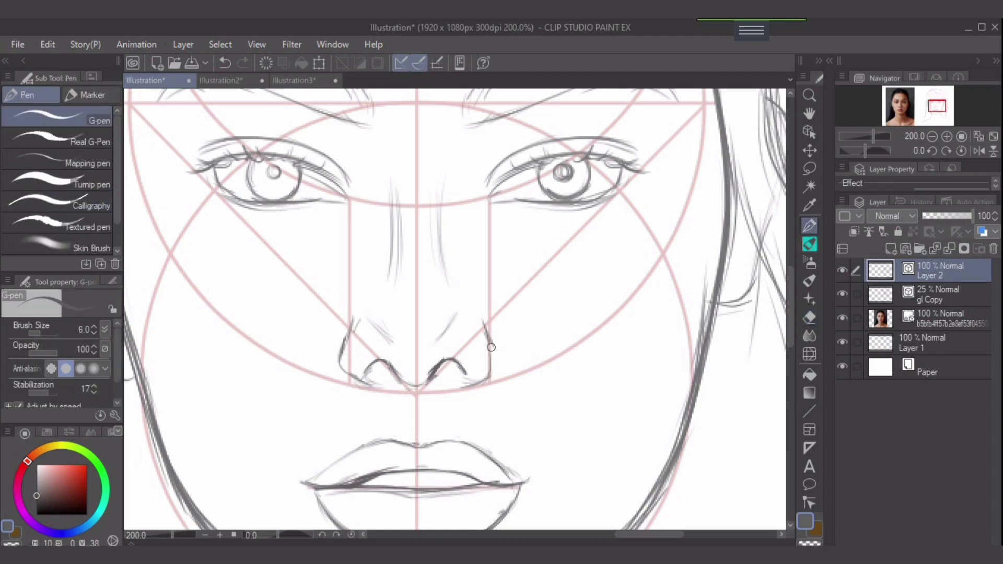
left_click_drag(491, 346, 492, 370)
Step: Thicken the upper lash line of the right-hand eye from above the iris to the outer corner
scroll(506, 286, "up", 3)
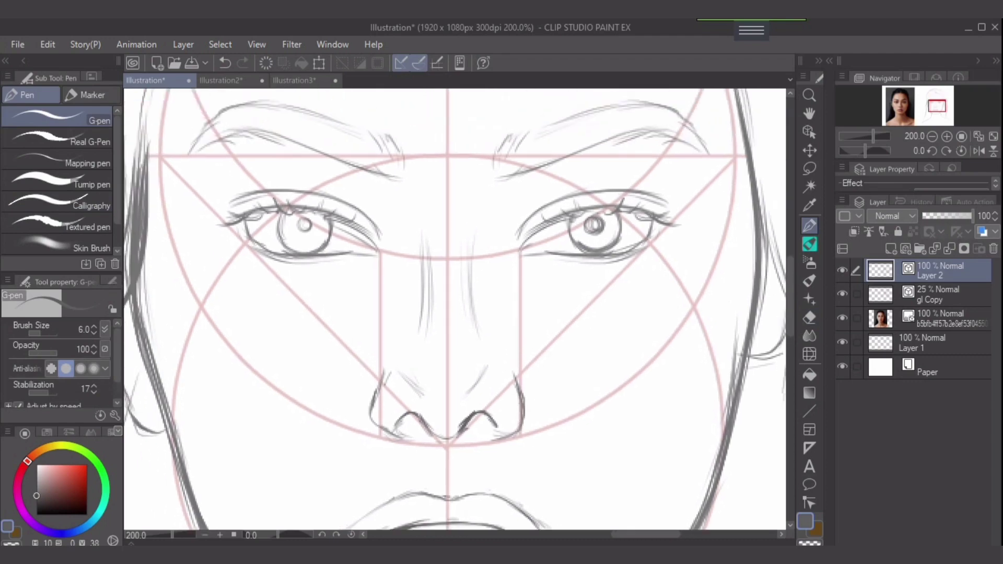
scroll(551, 314, "up", 2)
left_click_drag(579, 259, 542, 281)
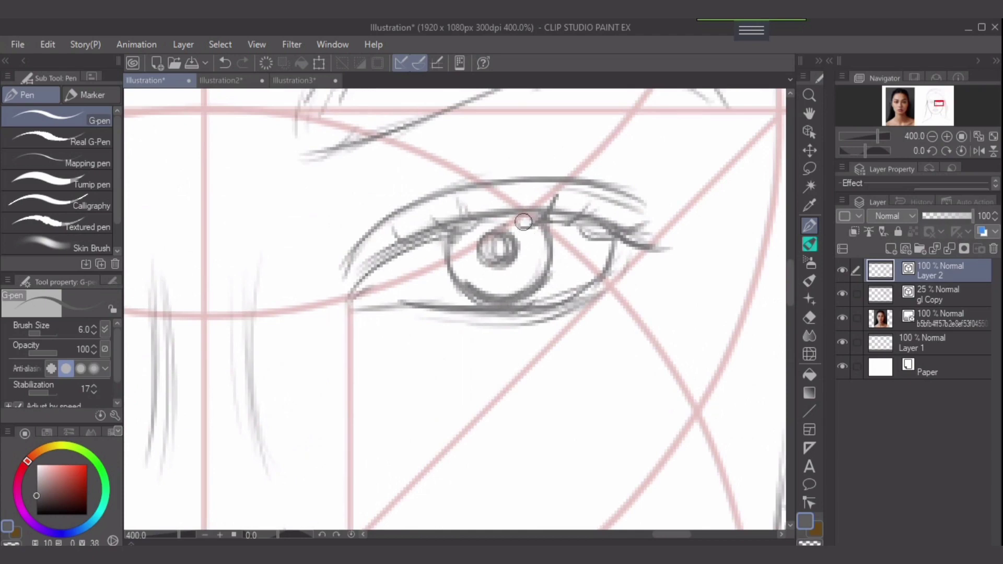
left_click_drag(496, 219, 595, 236)
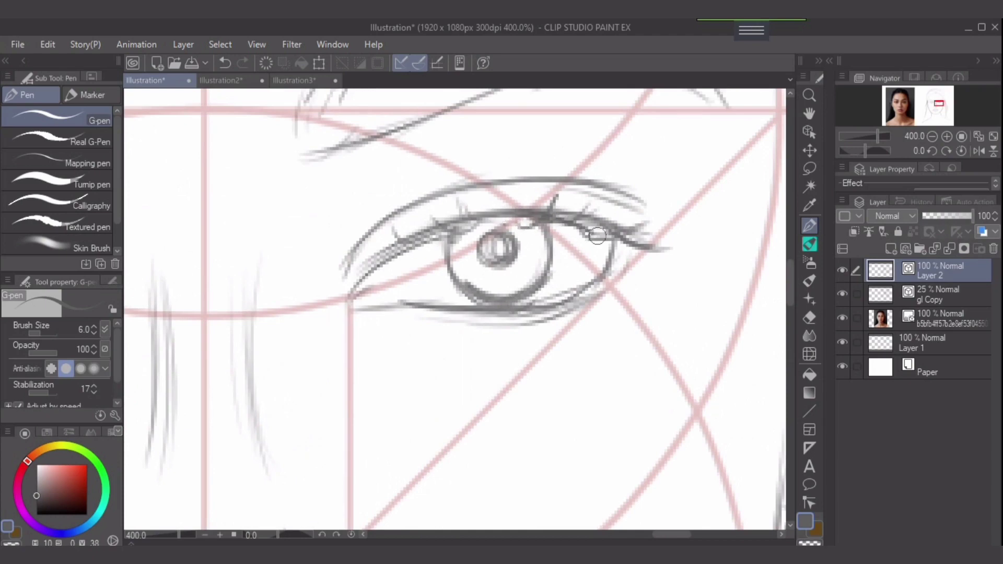
key("ctrl+z")
mouse_move(490, 221)
left_mouse_down()
mouse_move(564, 221)
mouse_move(613, 239)
left_mouse_up()
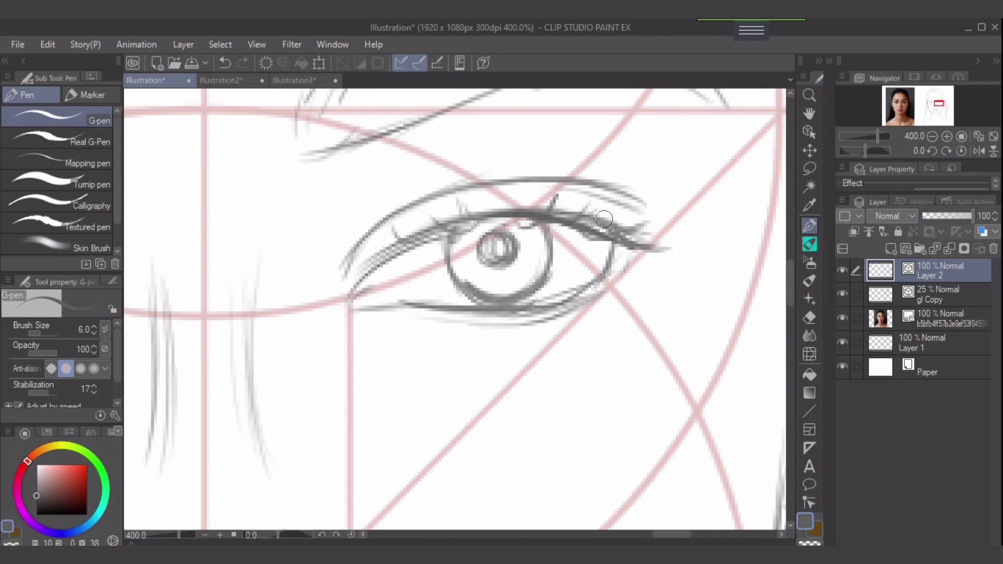
Step: Erase the lashes and stray strokes above the outer half of the right-hand eye's lash line with the vector eraser at size 6
key("e")
key("bracketleft")
key("bracketleft")
left_click_drag(551, 201, 644, 235)
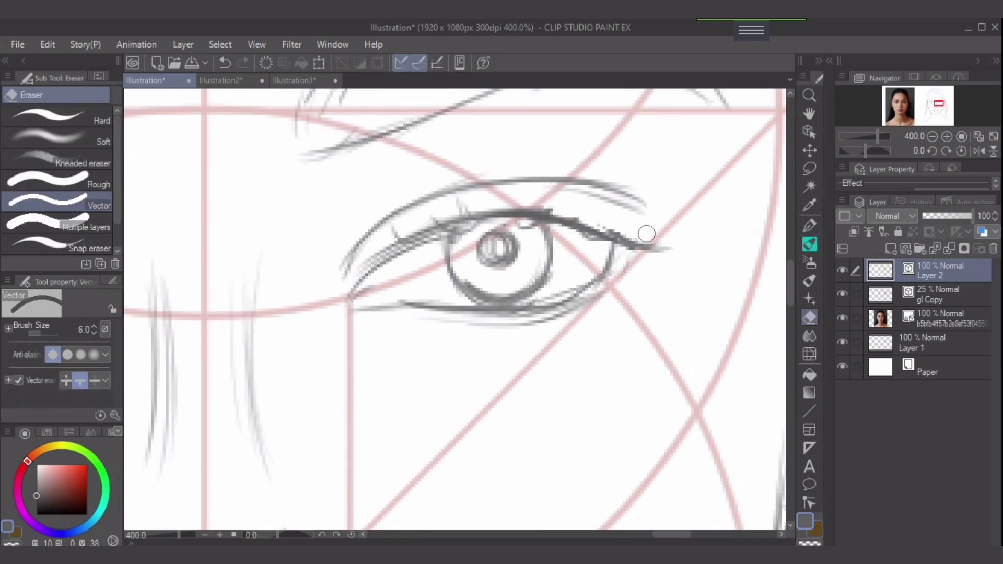
Step: Redraw the right-hand eye's eyelid crease as a darker curve towards the outer corner and erase the old strokes above it
left_click(809, 225)
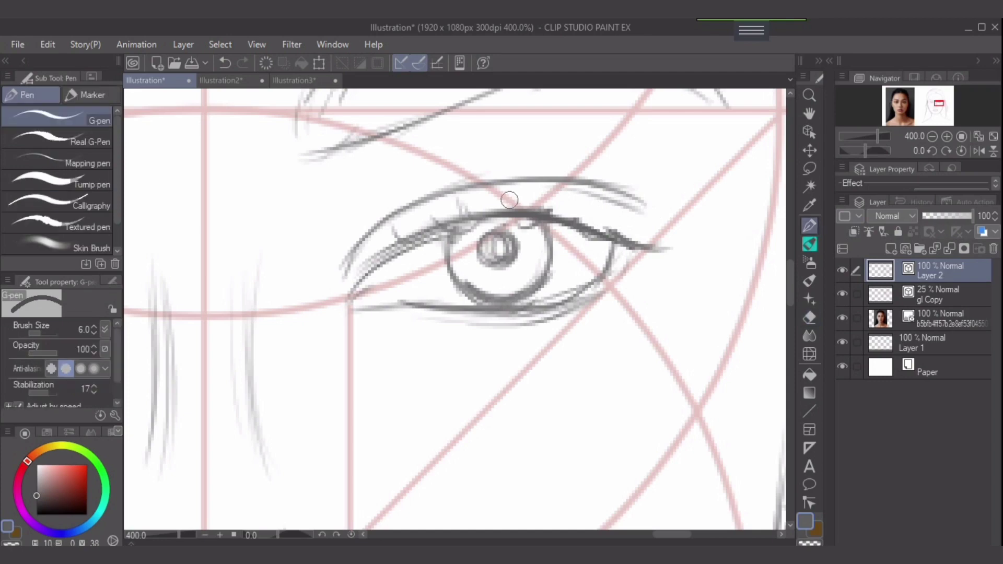
mouse_move(463, 194)
left_mouse_down()
mouse_move(520, 186)
mouse_move(567, 197)
left_mouse_up()
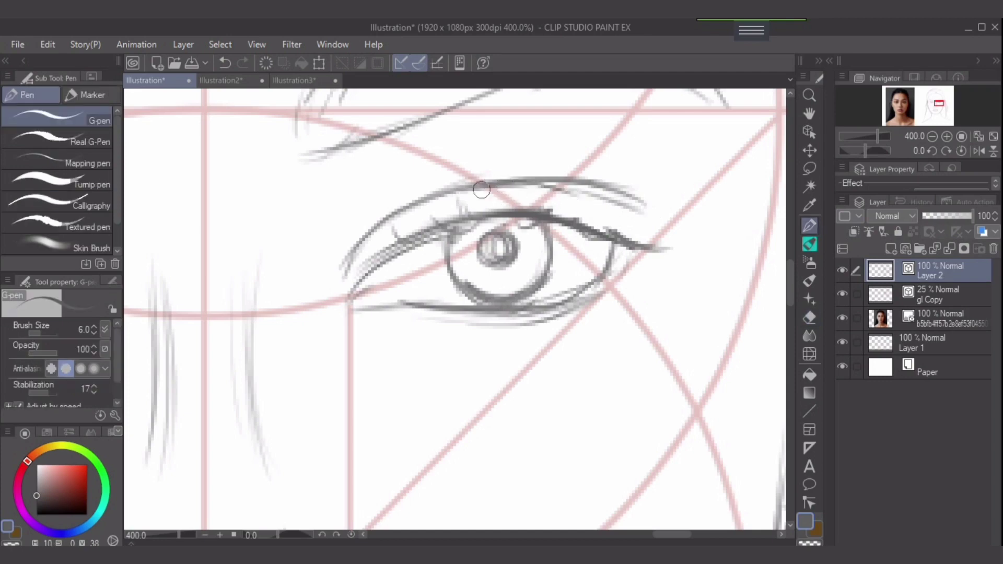
mouse_move(494, 189)
left_mouse_down()
mouse_move(518, 184)
mouse_move(629, 214)
left_mouse_up()
left_click_drag(560, 195, 657, 219)
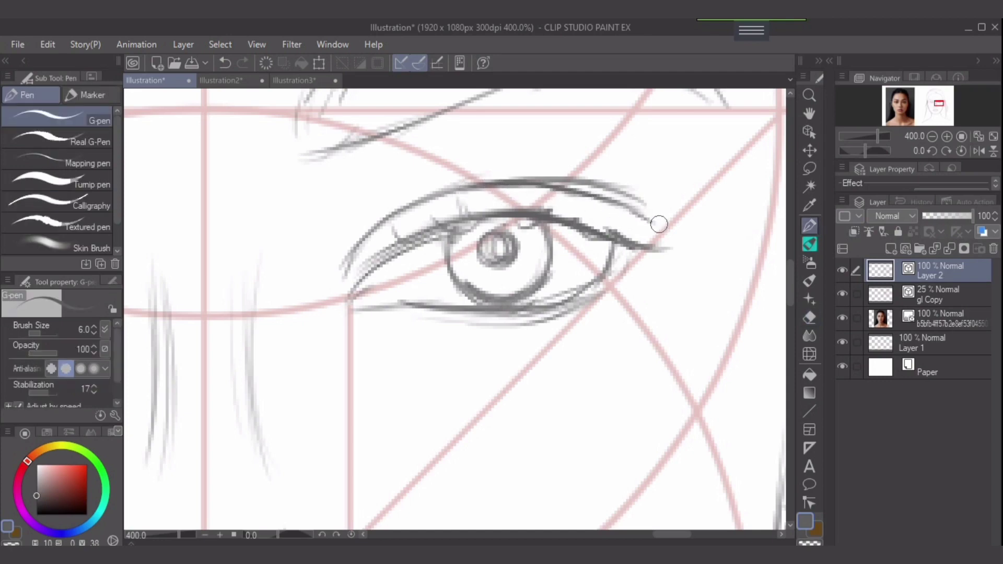
left_click_drag(461, 190, 548, 187)
key("e")
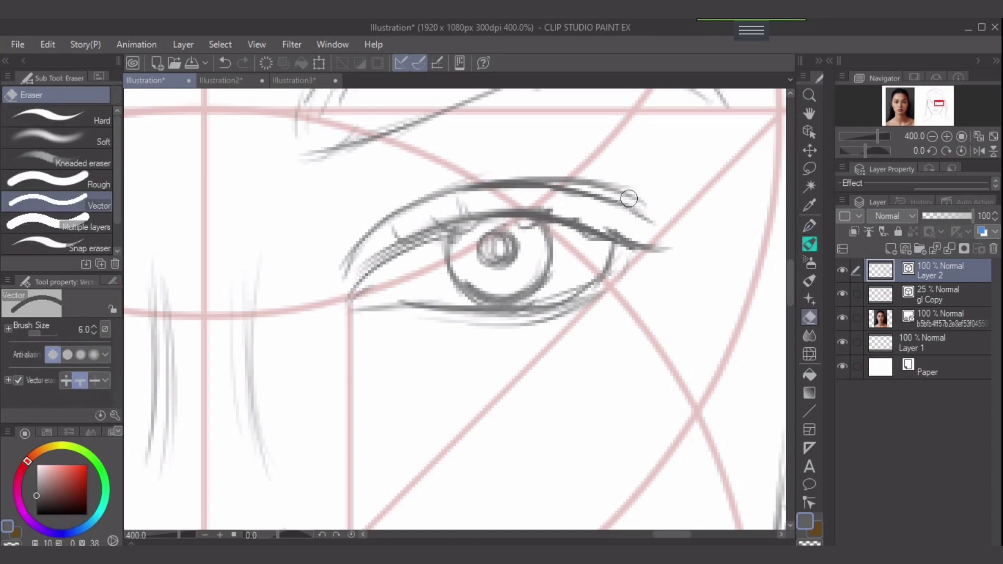
left_click_drag(640, 196, 553, 168)
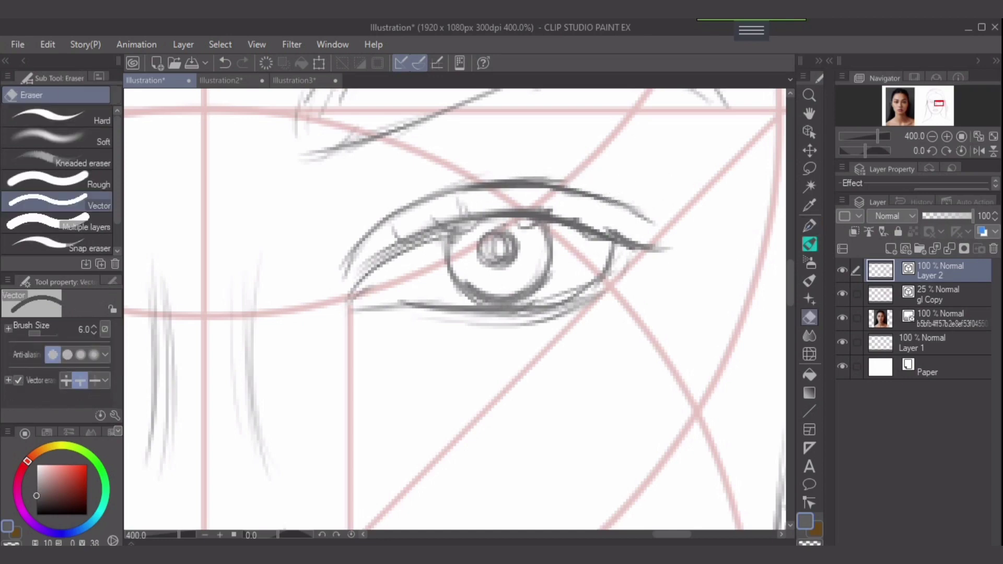
Step: Set the G-pen to size 4, darken the right-hand eye's outer corner and add short lashes along the upper lid
key("p")
key("bracketleft")
key("bracketleft")
mouse_move(584, 236)
left_mouse_down()
mouse_move(619, 244)
mouse_move(599, 248)
mouse_move(588, 231)
mouse_move(616, 239)
mouse_move(605, 244)
mouse_move(635, 231)
mouse_move(610, 246)
mouse_move(644, 246)
mouse_move(615, 247)
mouse_move(632, 257)
mouse_move(619, 247)
mouse_move(659, 241)
left_mouse_up()
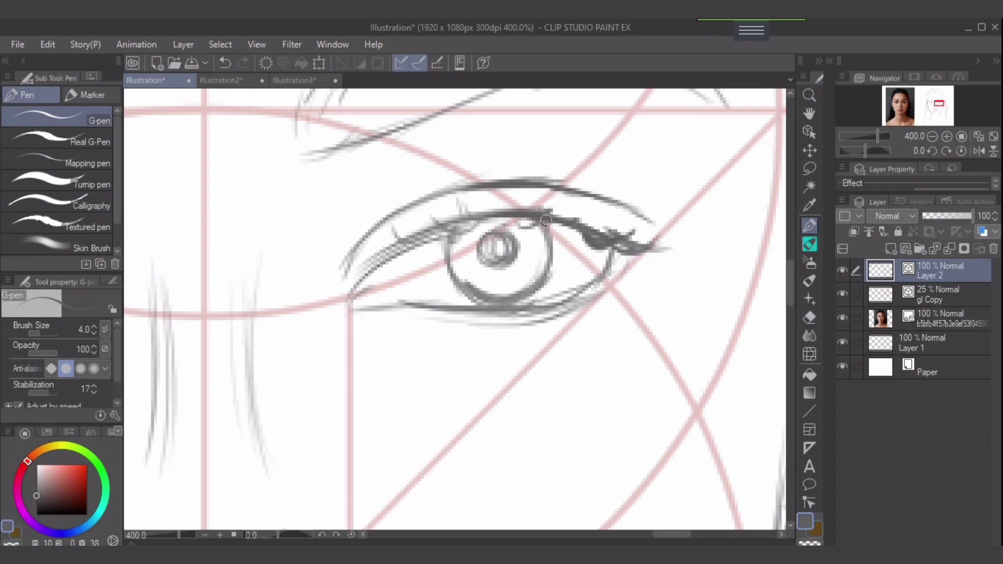
mouse_move(544, 219)
left_mouse_down()
mouse_move(577, 229)
mouse_move(564, 230)
mouse_move(592, 221)
mouse_move(530, 216)
mouse_move(555, 203)
left_mouse_up()
mouse_move(505, 213)
left_mouse_down()
mouse_move(532, 202)
mouse_move(482, 216)
mouse_move(520, 201)
left_mouse_up()
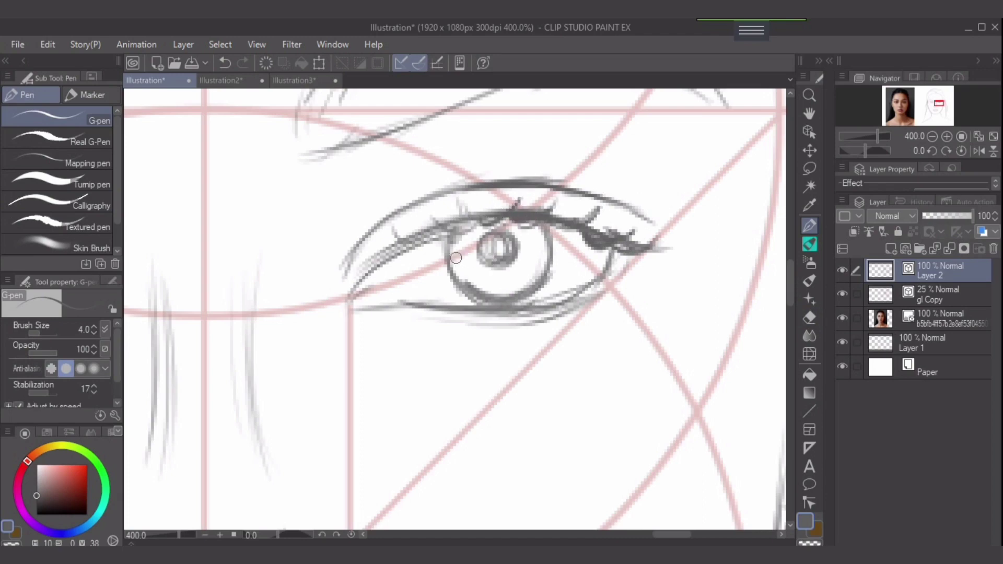
Step: Redraw the right-hand eye's iris outline darker and erase the excess strokes around the iris and in the pupil
mouse_move(444, 235)
left_mouse_down()
mouse_move(474, 302)
mouse_move(493, 303)
left_mouse_up()
mouse_move(537, 220)
left_mouse_down()
mouse_move(540, 275)
mouse_move(545, 258)
mouse_move(537, 287)
mouse_move(511, 300)
left_mouse_up()
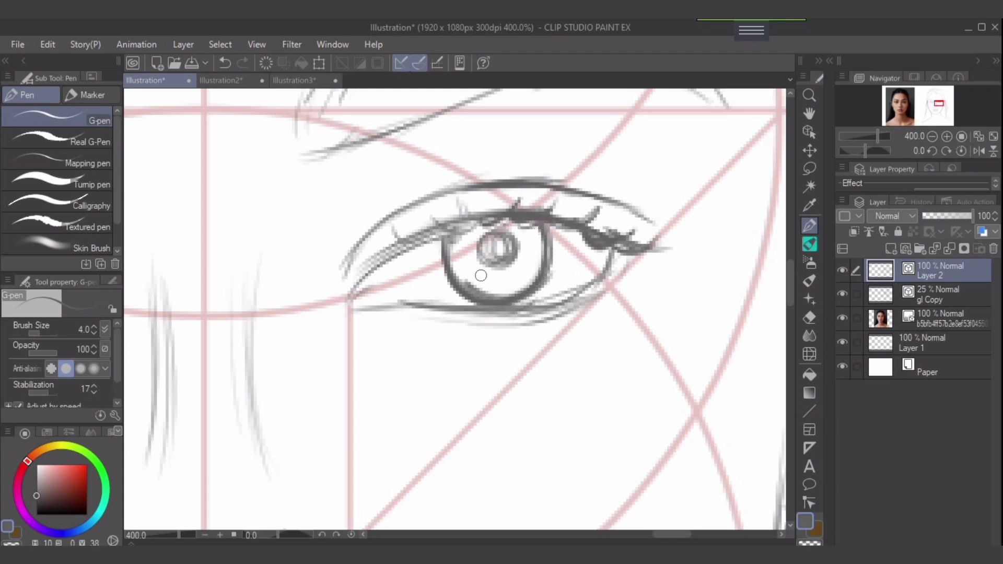
key("e")
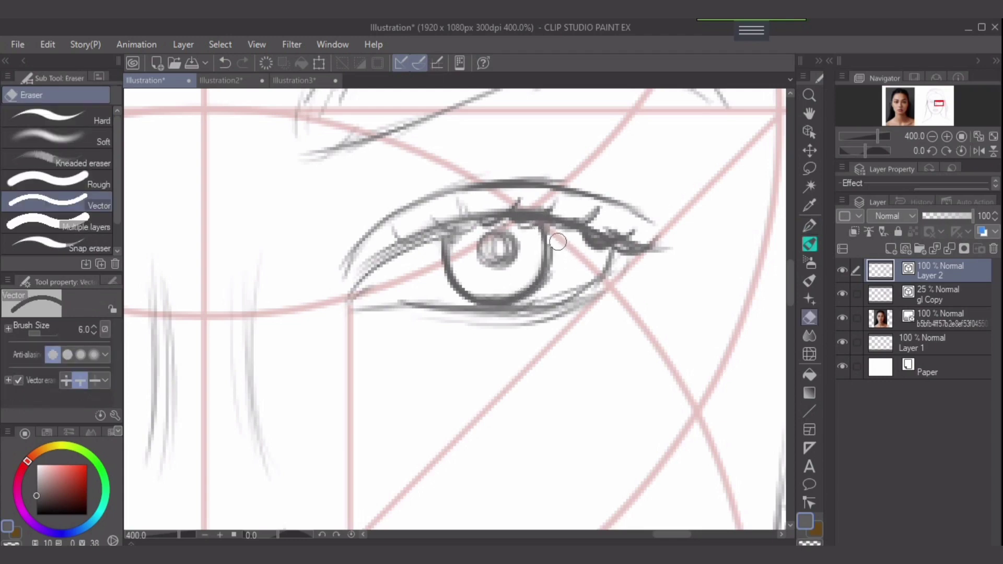
mouse_move(558, 245)
left_mouse_down()
mouse_move(510, 258)
mouse_move(493, 249)
mouse_move(515, 250)
left_mouse_up()
key("[")
left_click_drag(555, 276, 550, 284)
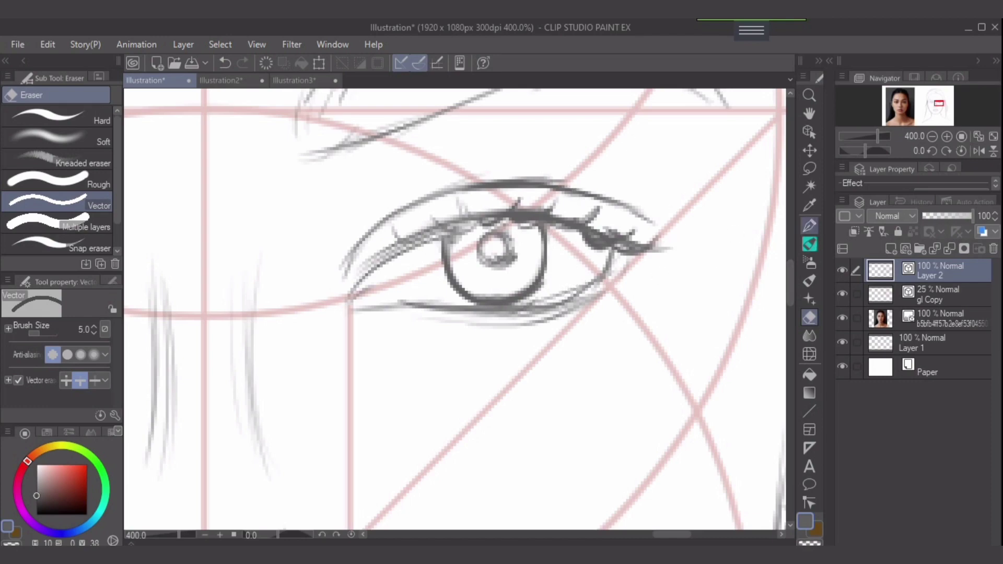
Step: Darken the right-hand eye's lower lid with curved strokes beneath the iris and out to the outer corner
left_click(809, 226)
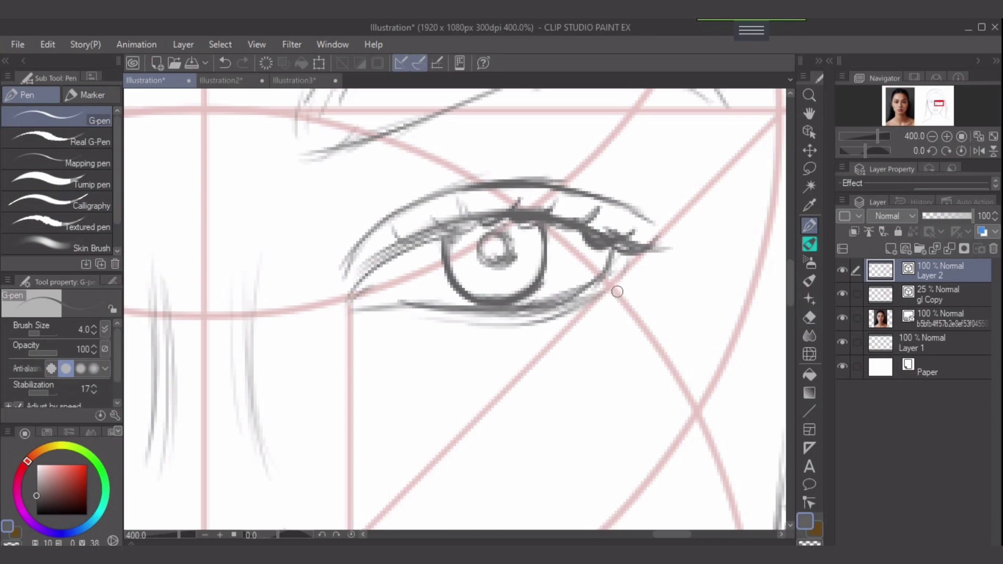
mouse_move(609, 296)
left_mouse_down()
mouse_move(627, 295)
mouse_move(528, 313)
left_mouse_up()
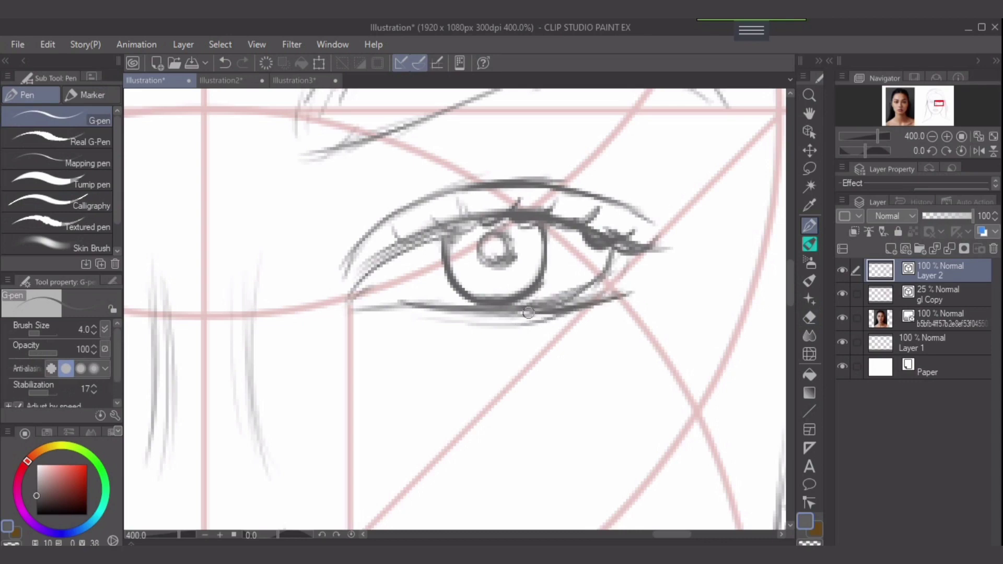
key("ctrl+z")
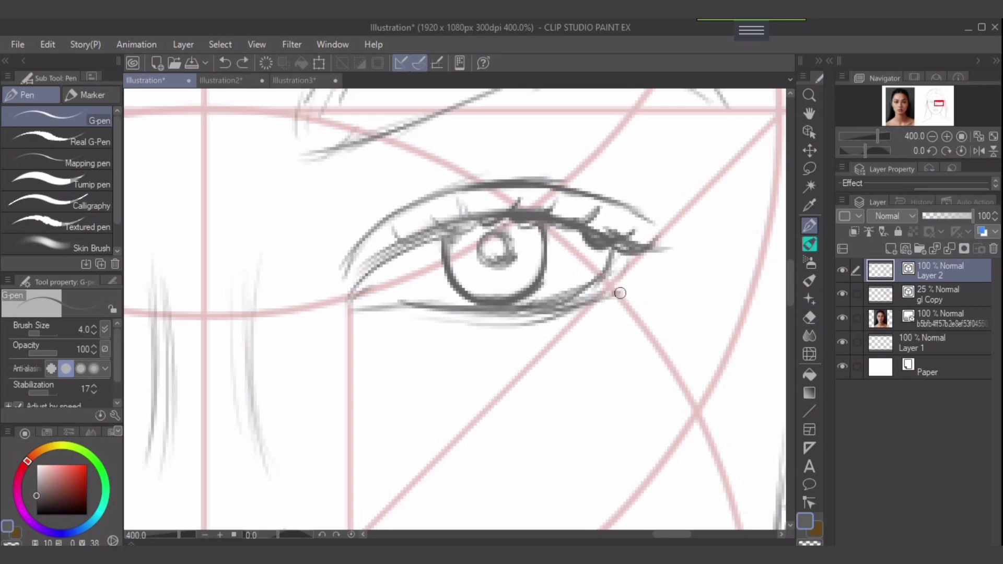
left_click_drag(625, 291, 510, 316)
mouse_move(584, 313)
left_mouse_down()
mouse_move(430, 324)
mouse_move(554, 320)
left_mouse_up()
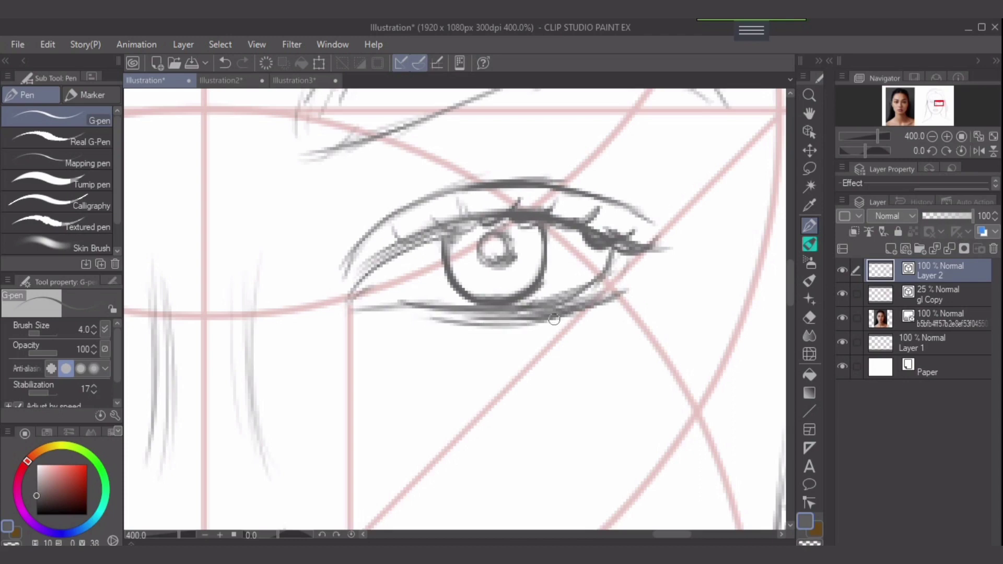
key("ctrl+z")
left_click_drag(437, 317, 525, 321)
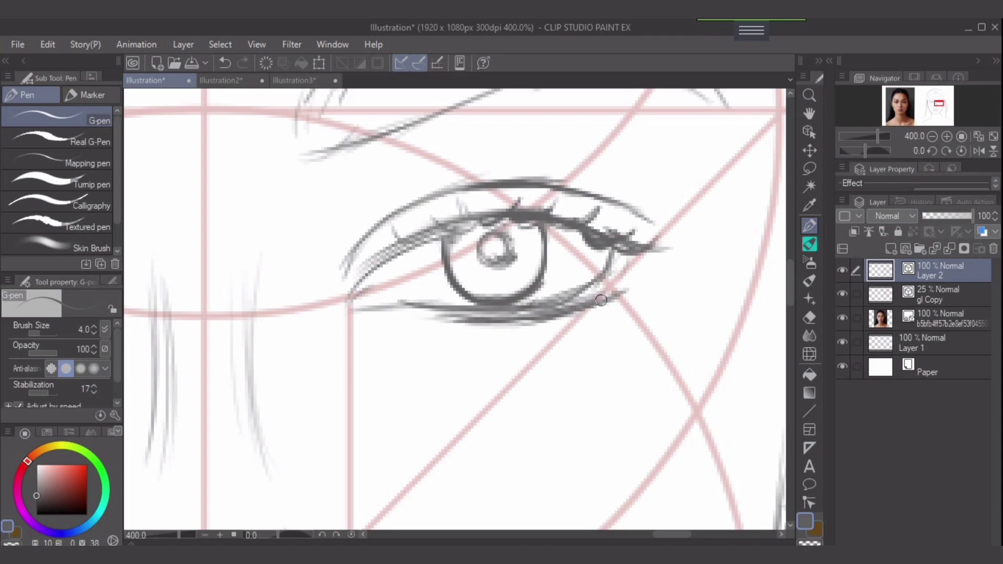
left_click_drag(593, 304, 630, 286)
scroll(548, 313, "down", 2)
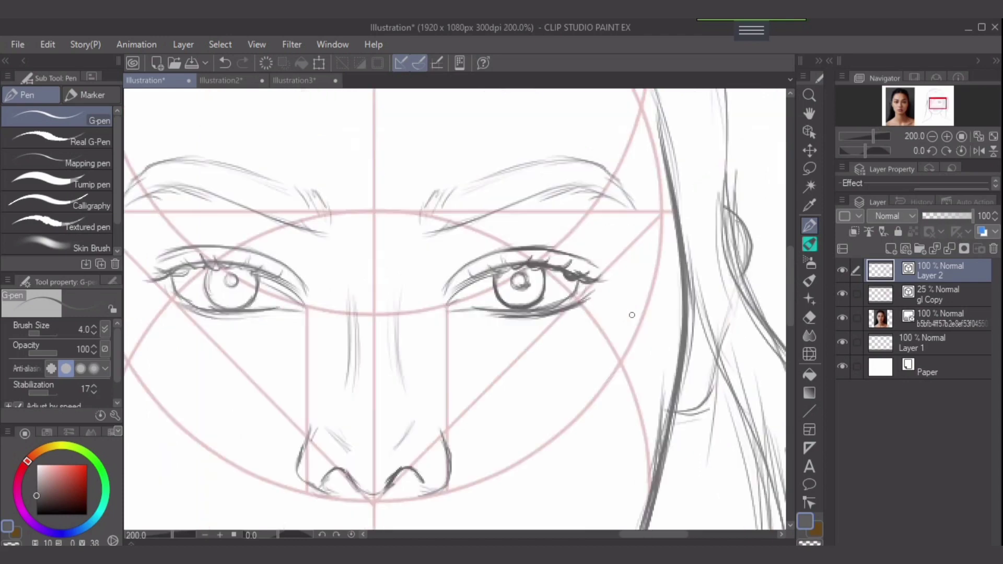
Step: Erase the whole left-hand eye with the vector eraser, leaving the brow and construction guides in place
scroll(555, 314, "down", 1)
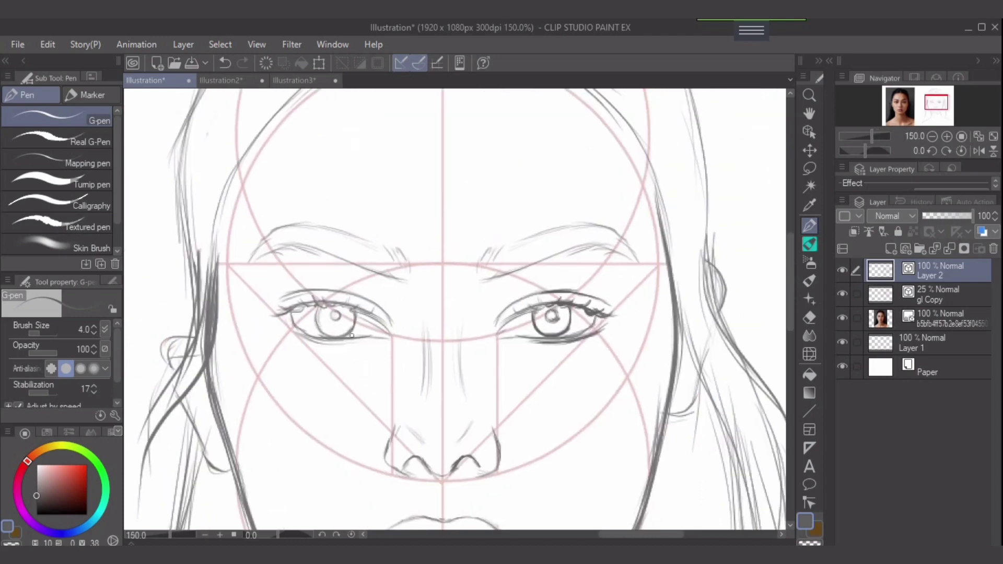
key("e")
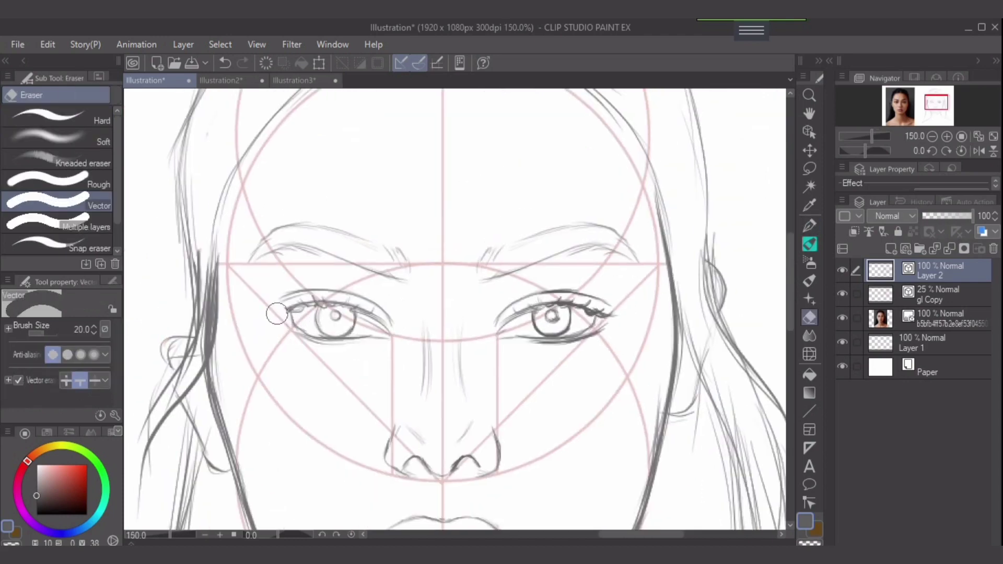
mouse_move(277, 313)
left_mouse_down()
mouse_move(371, 306)
mouse_move(387, 320)
mouse_move(352, 347)
mouse_move(368, 343)
mouse_move(332, 346)
mouse_move(360, 294)
mouse_move(309, 340)
left_mouse_up()
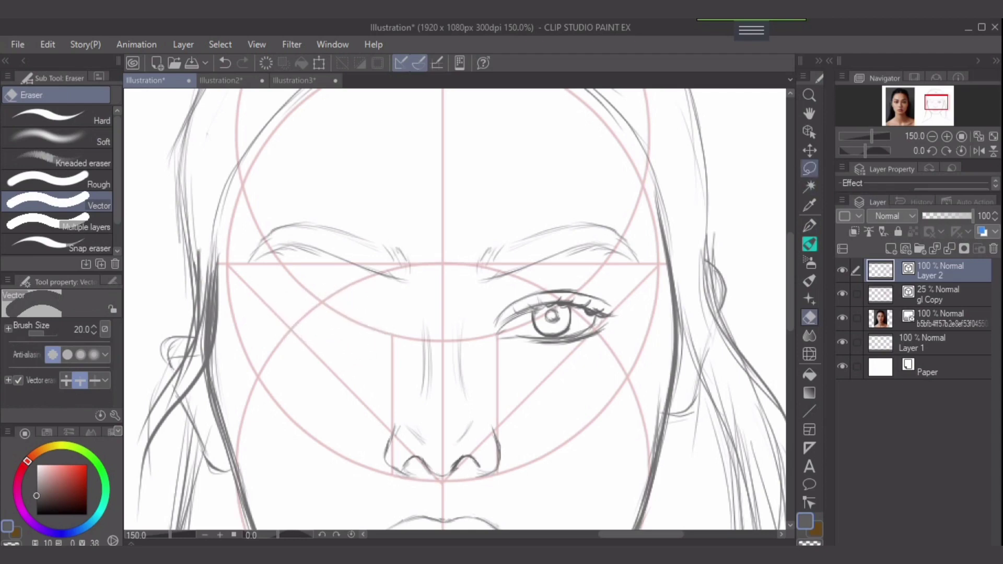
Step: Lasso the finished right-hand eye, then copy and paste it onto its own layer
left_click(809, 168)
mouse_move(617, 342)
left_mouse_down()
mouse_move(601, 276)
mouse_move(545, 280)
left_mouse_up()
mouse_move(473, 329)
left_mouse_down()
mouse_move(522, 373)
mouse_move(613, 355)
left_mouse_up()
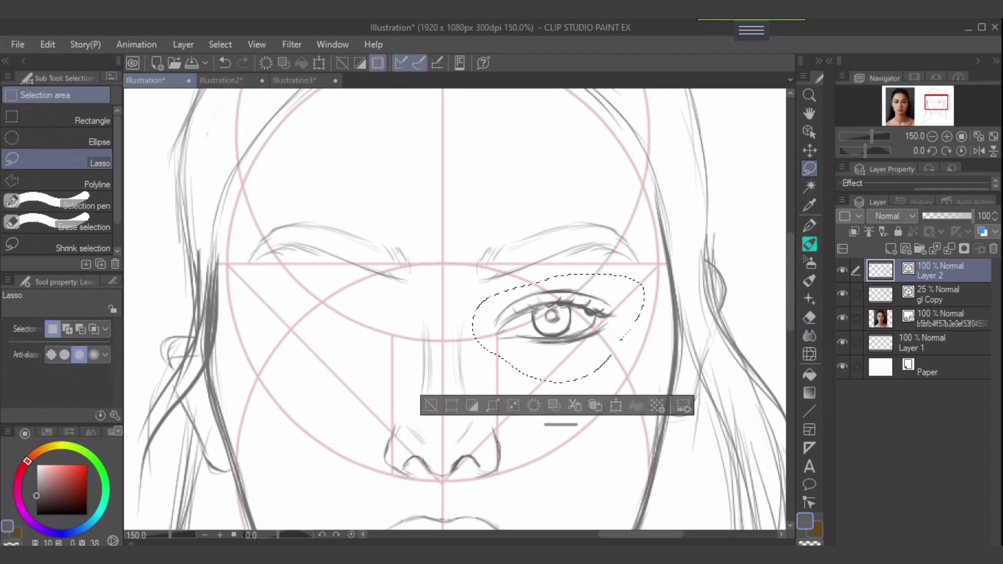
key("ctrl+c")
key("ctrl+v")
Step: Flip the pasted eye horizontally, move it into the left-hand eye's place and clear the selection
key("ctrl+t")
left_click(47, 44)
mouse_move(112, 413)
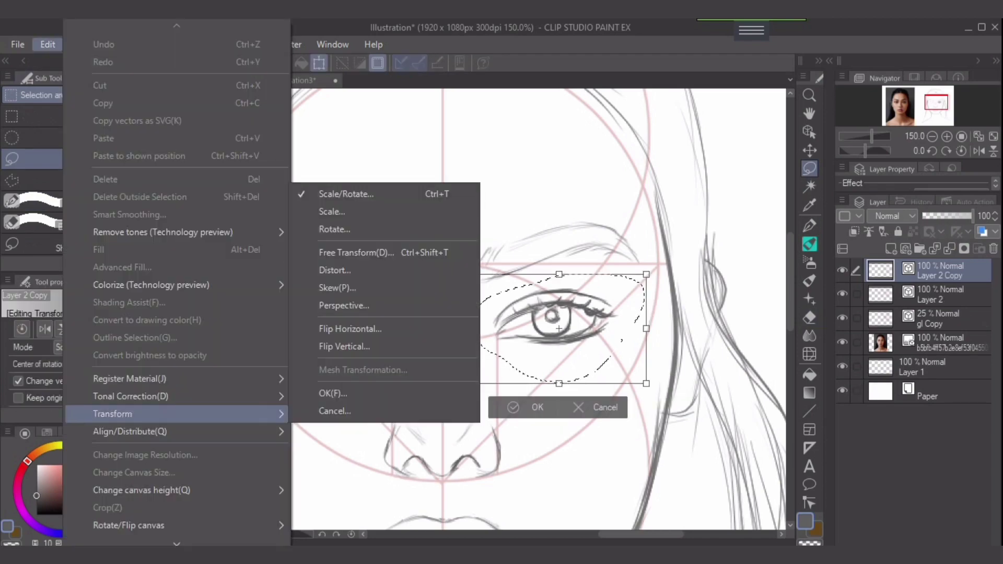
left_click(350, 328)
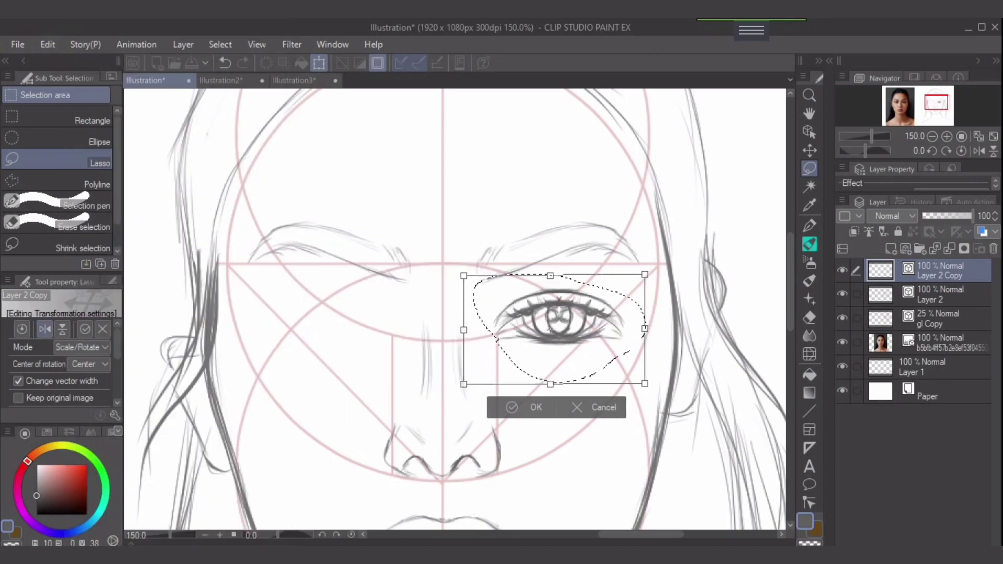
left_click_drag(551, 329, 330, 328)
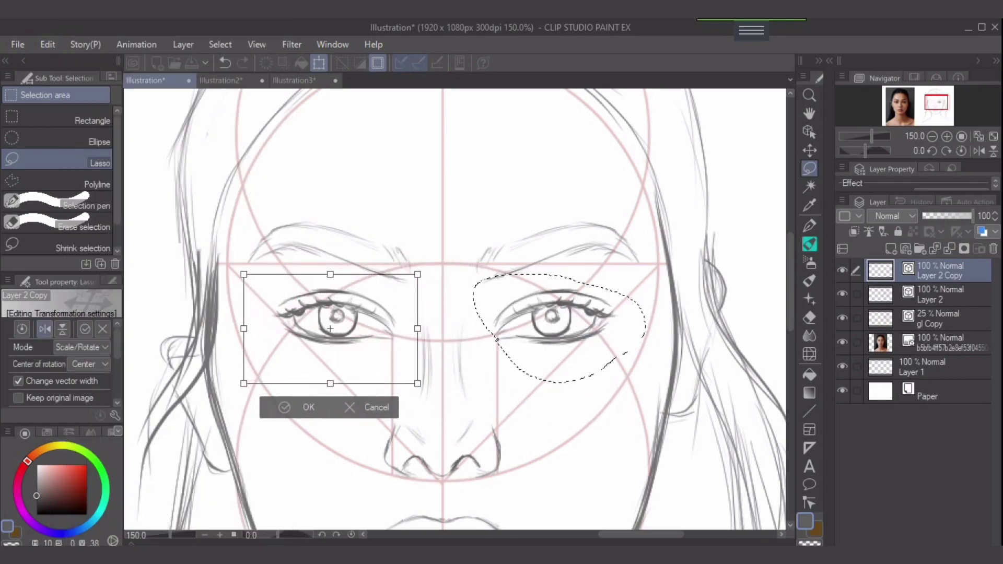
left_click(287, 407)
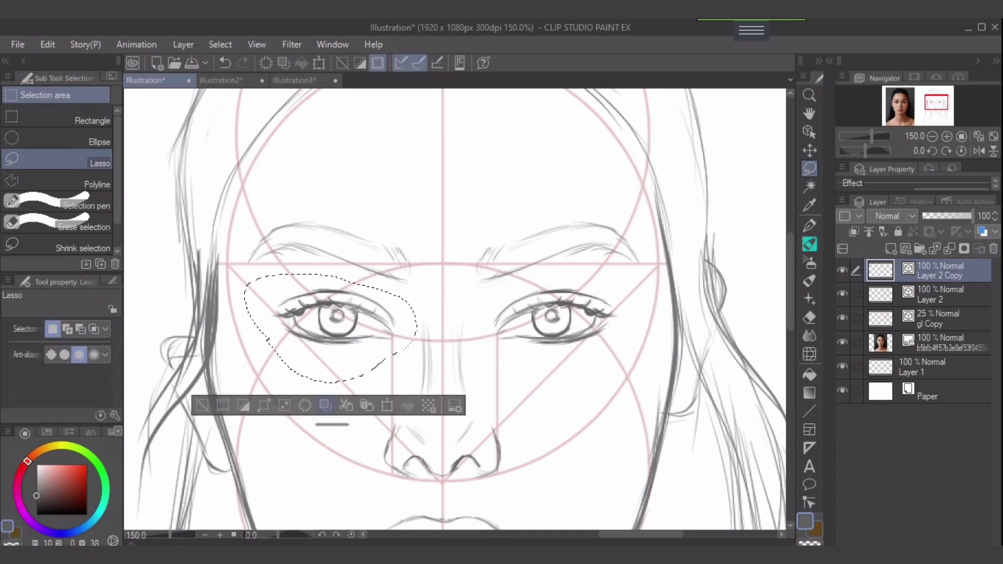
key("ctrl+d")
Step: Lasso the left-hand eye's iris and pupil, shift them slightly towards the nose and clear the selection
scroll(330, 360, "up", 5)
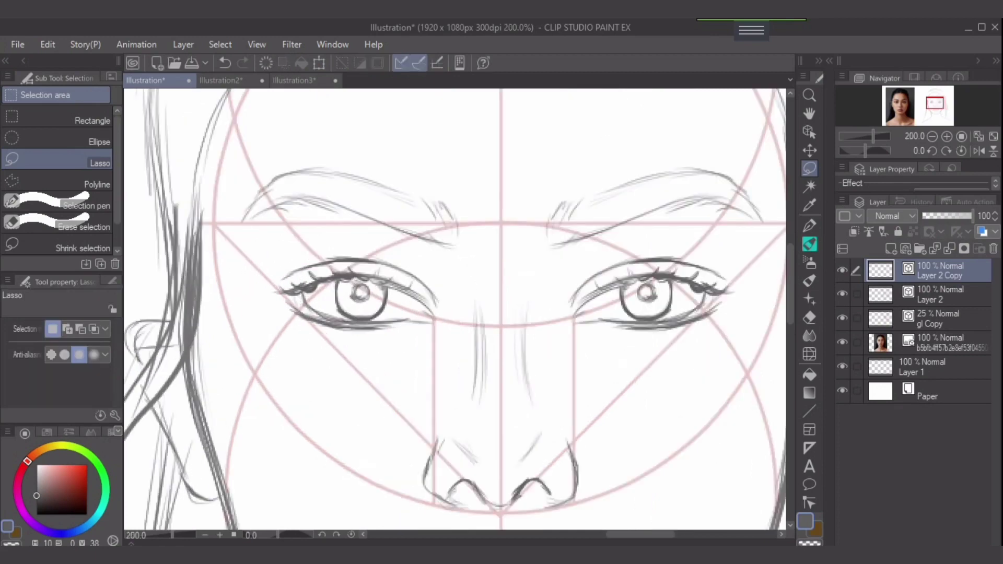
scroll(475, 525, "down", 4)
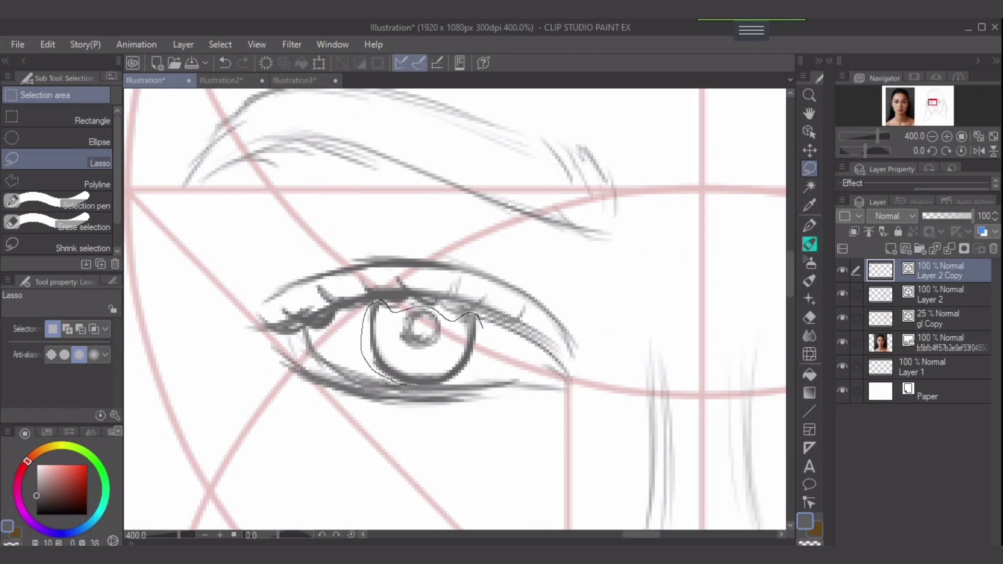
left_click_drag(485, 354, 488, 342)
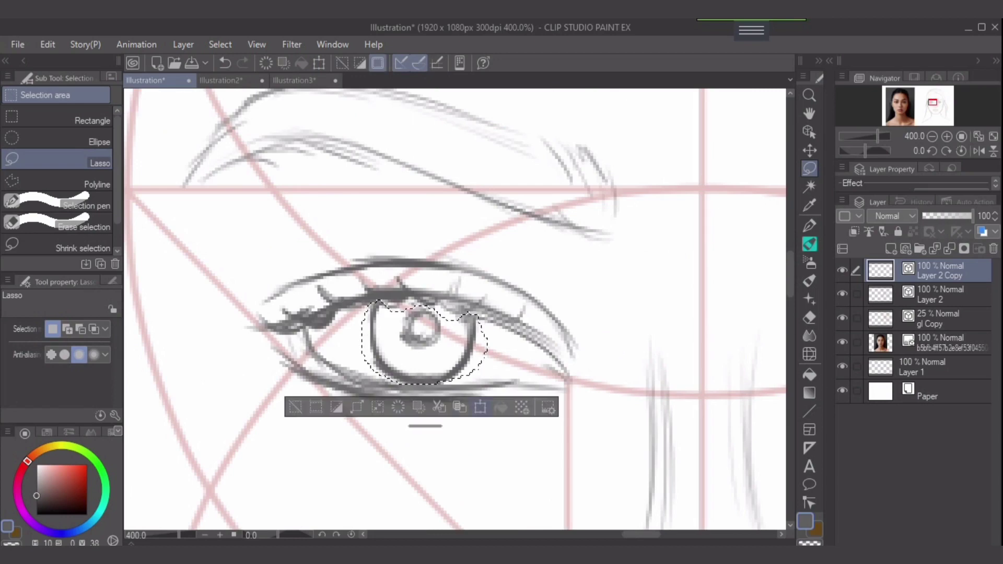
left_click(479, 408)
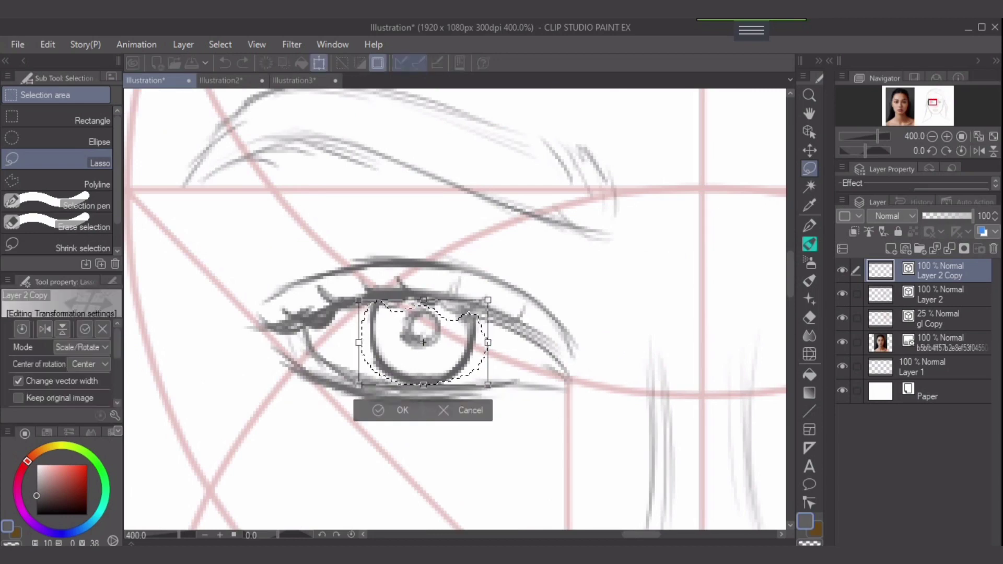
left_click_drag(423, 342, 430, 342)
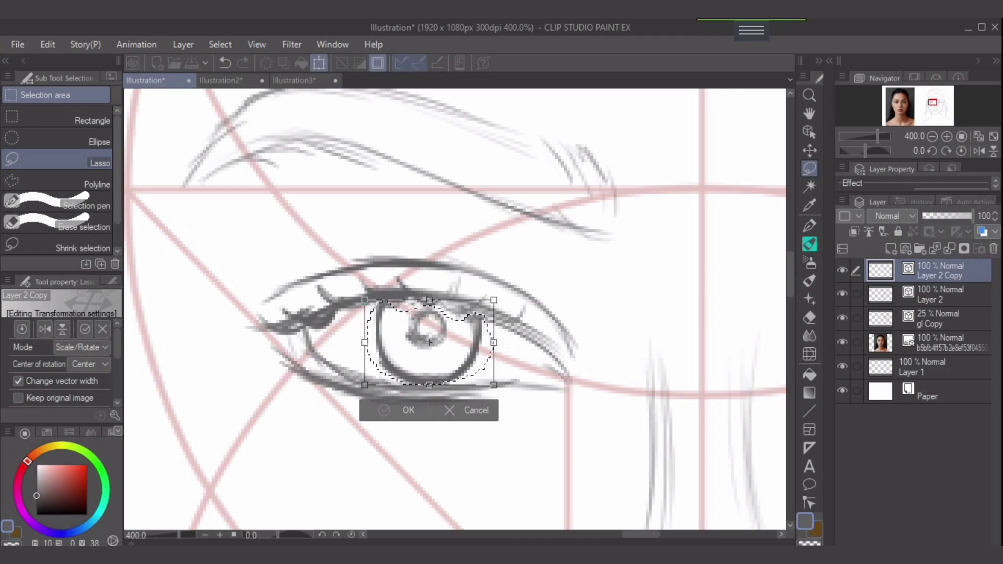
key("Return")
key("ctrl+d")
scroll(695, 425, "down", 3)
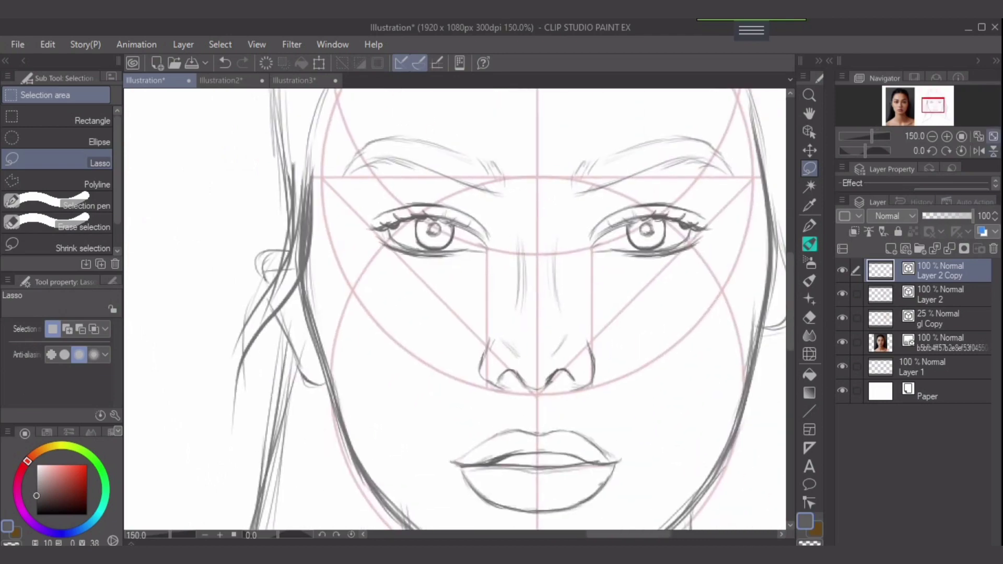
Step: Darken the left-hand shoulder line with the G-pen, from its outer end up to the base of the neck
key("ctrl+0")
key("p")
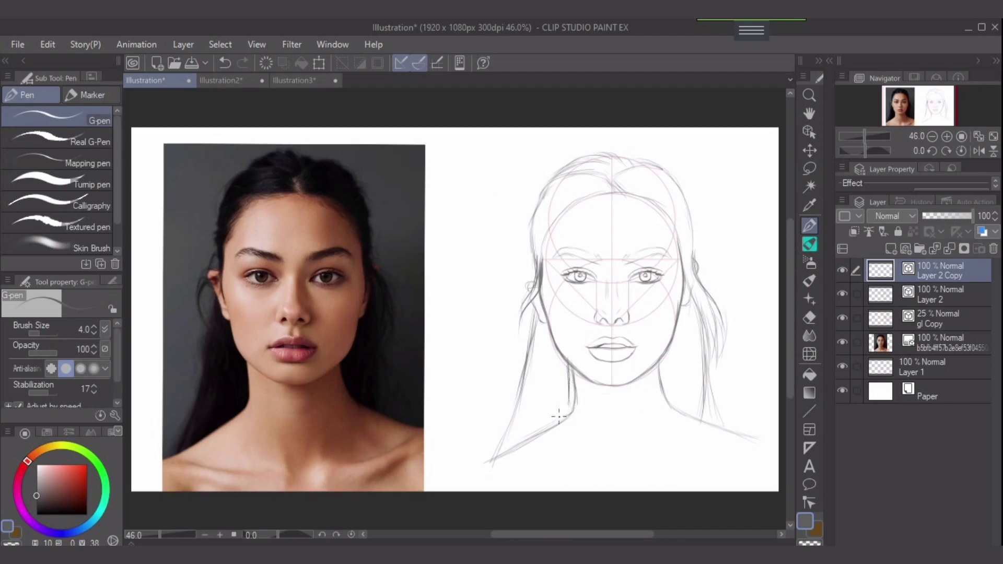
left_click_drag(506, 446, 571, 411)
Step: Merge the copied eye layer down into Layer 2 and erase the excess strokes along the left-hand neck and shoulder
key("e")
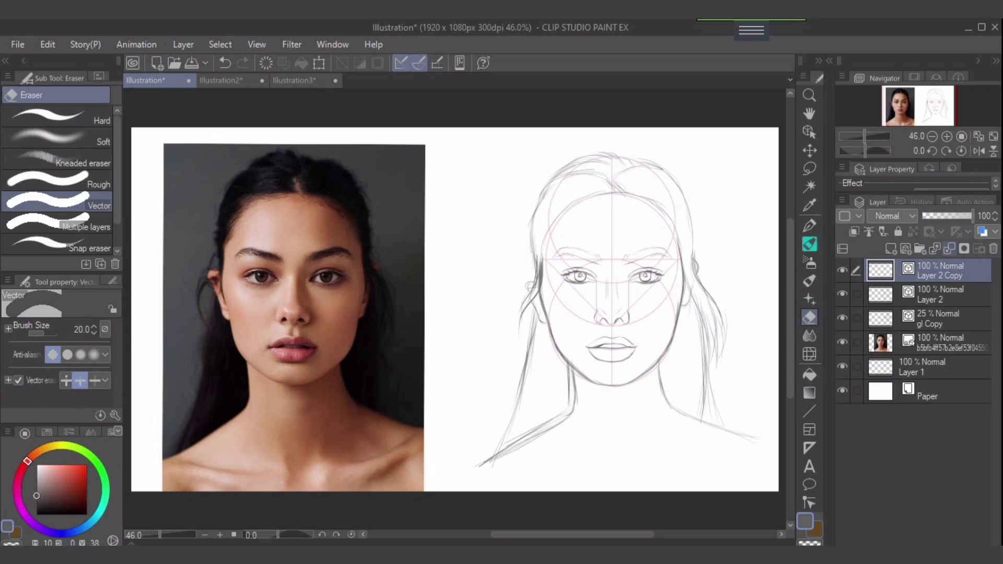
left_click(950, 249)
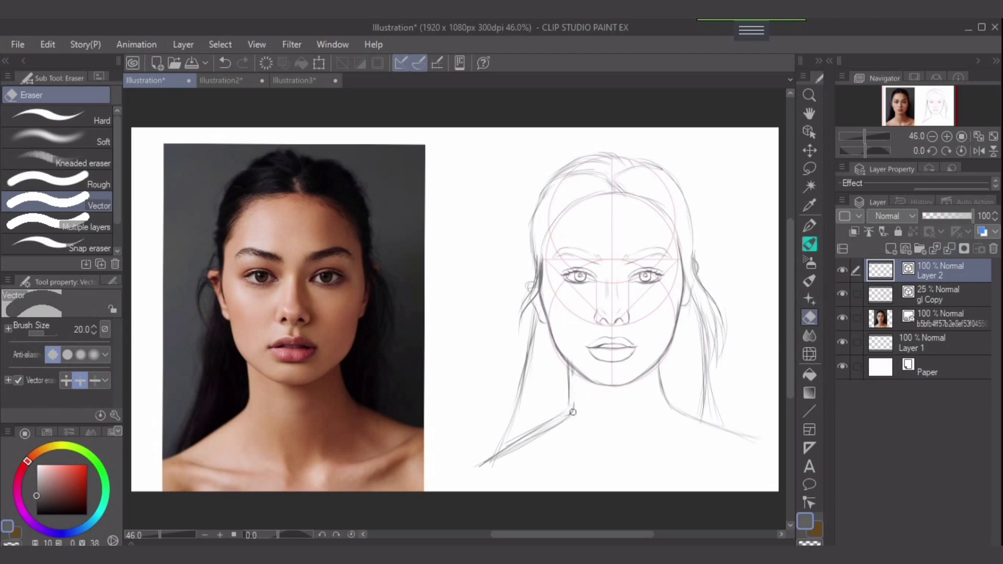
left_click_drag(573, 412, 501, 458)
Step: Darken the earlobe outlines beside the jaw with the G-pen and erase the rough strokes around them
key("p")
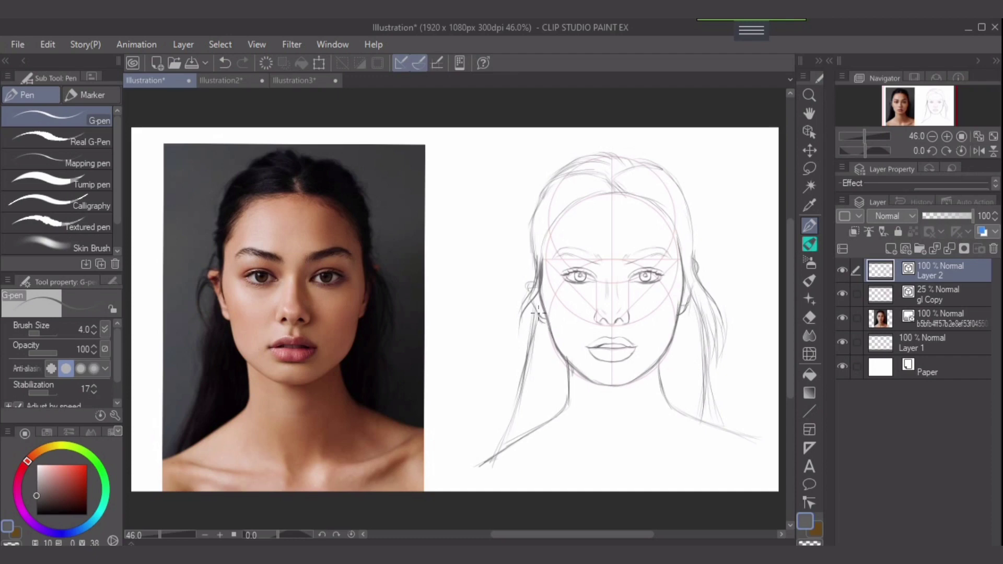
key("e")
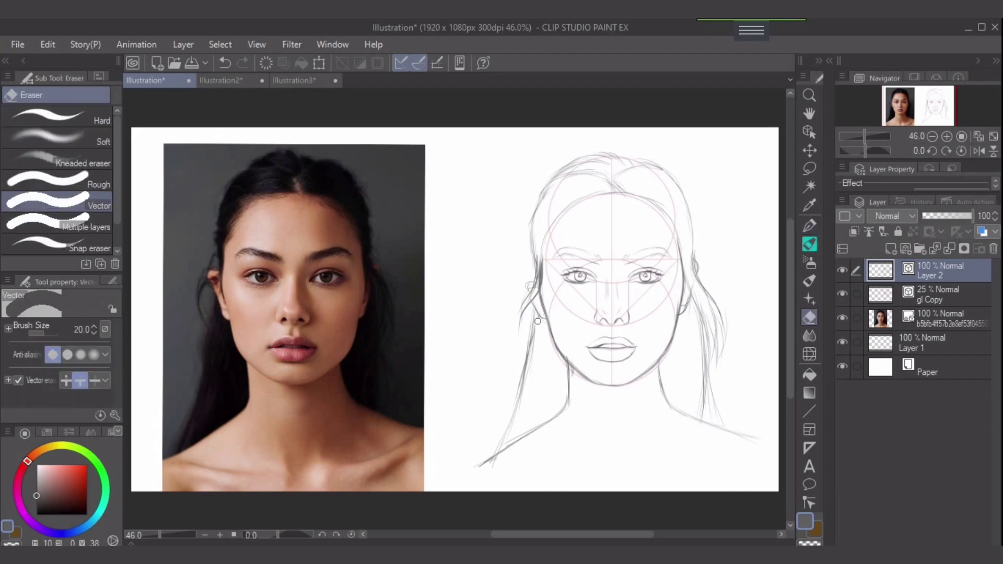
key("p")
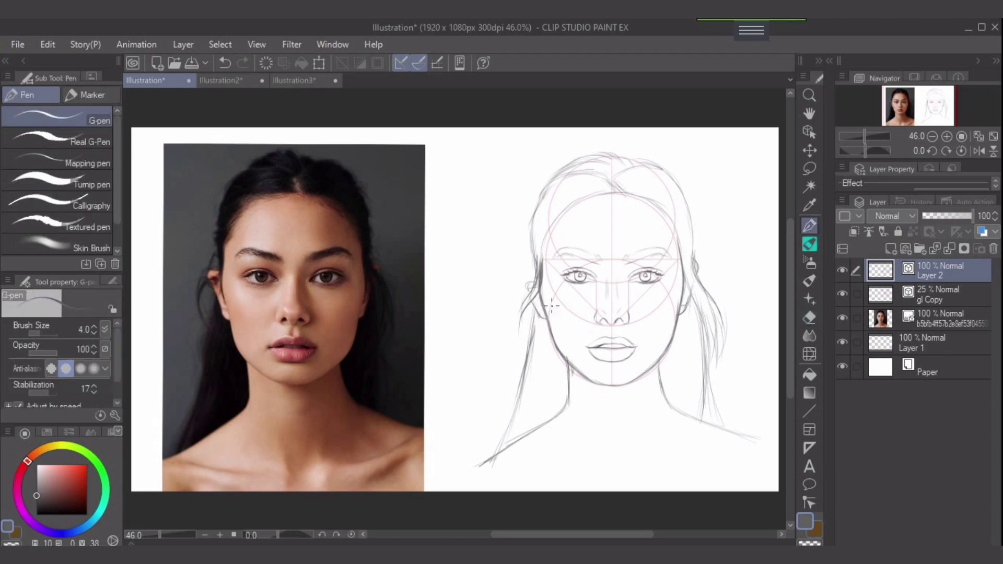
scroll(560, 300, "up", 3)
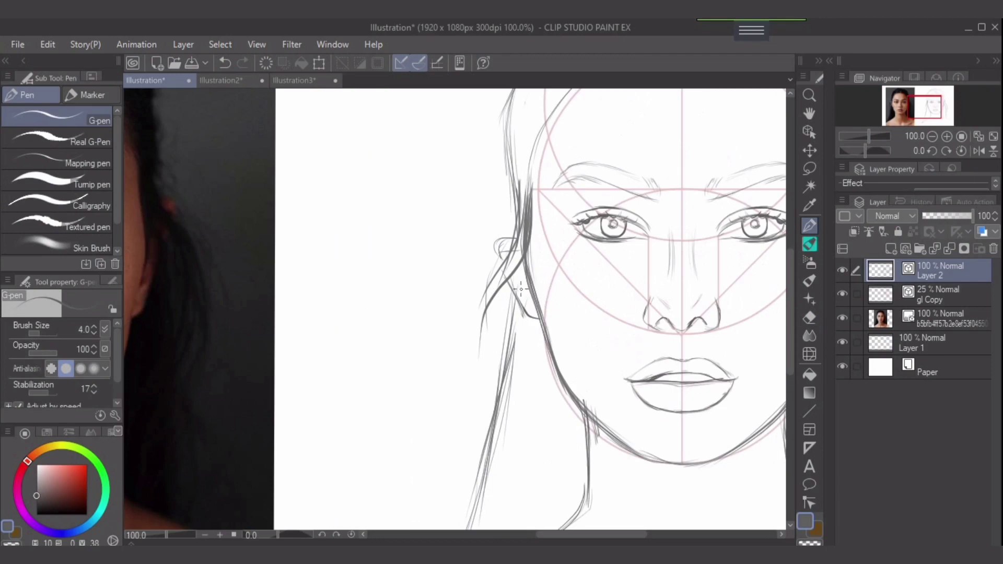
Step: Erase the doubled strokes on the left-hand jaw below the ear with the size 12 vector eraser and redraw the jaw line
key("e")
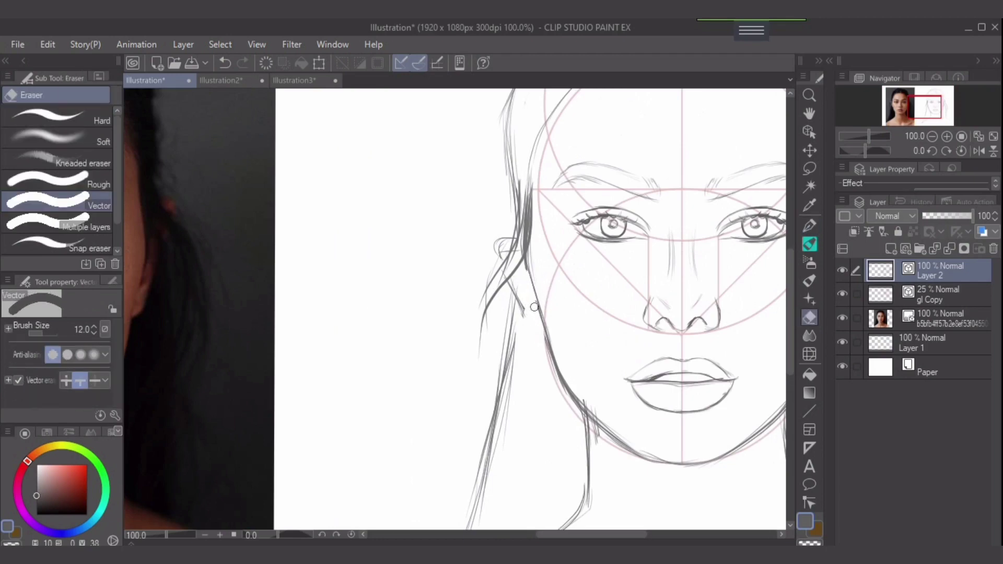
left_click_drag(541, 333, 555, 366)
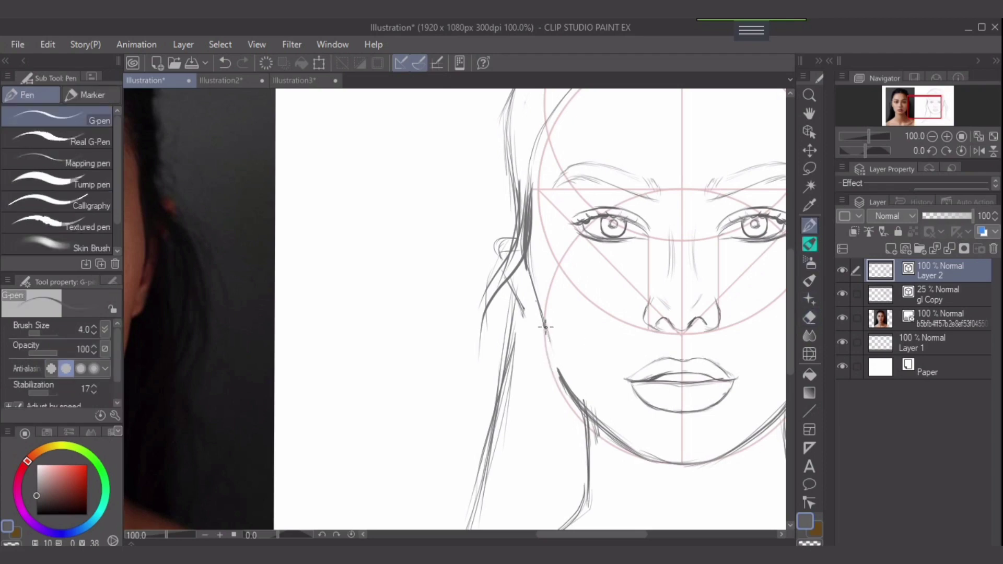
left_click_drag(542, 316, 559, 376)
Step: Redraw the left-hand earlobe and erase the stray hair strokes beneath it
key("e")
left_click_drag(511, 292, 524, 318)
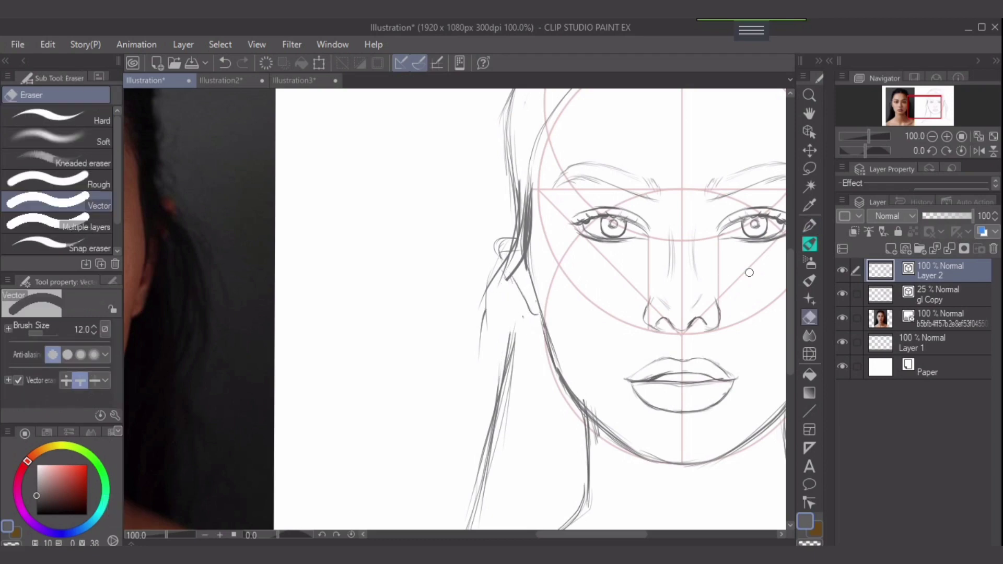
key("p")
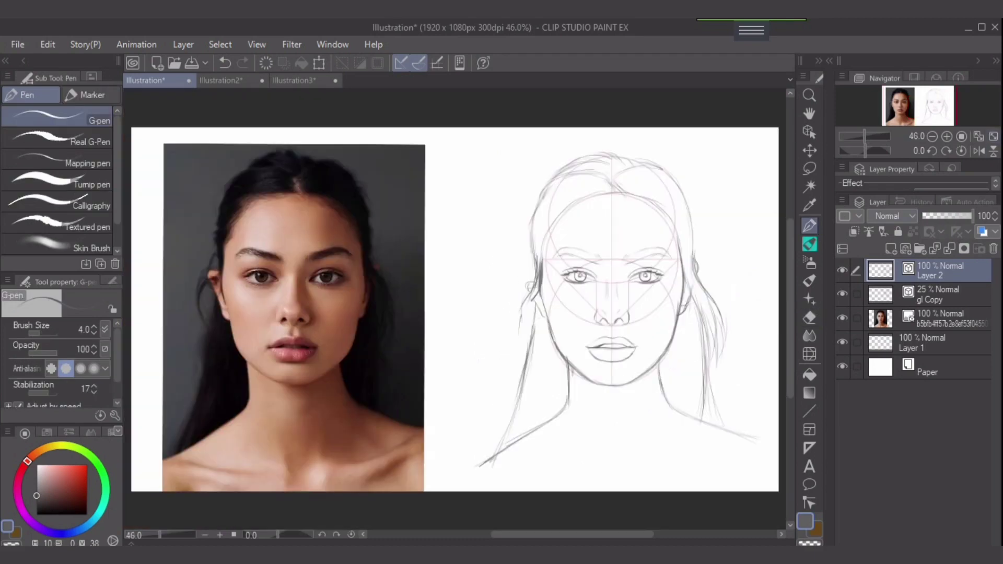
Step: Choose a saturated dark red and convert the SKETCH layer's lines to that drawing colour
key("i")
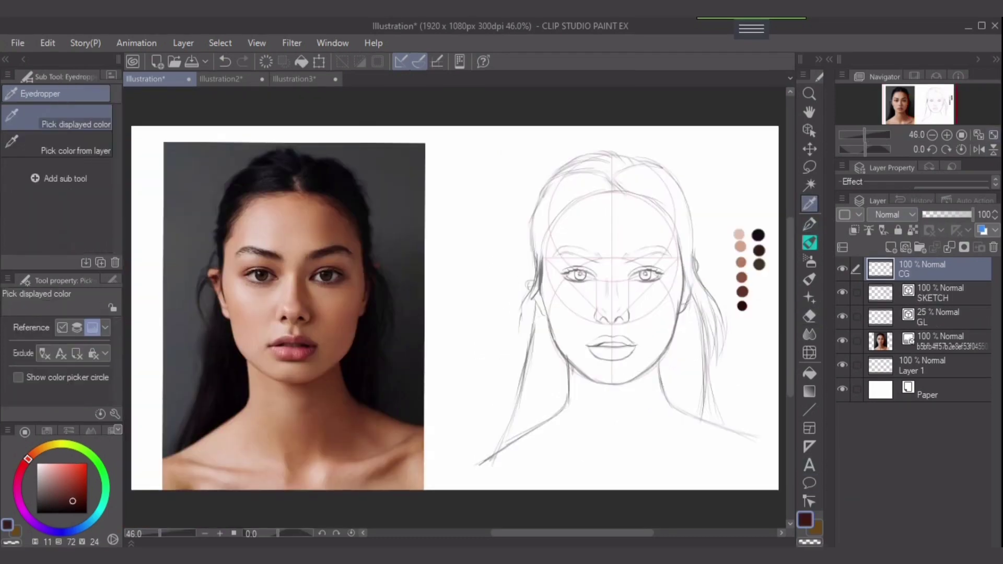
left_click(903, 300)
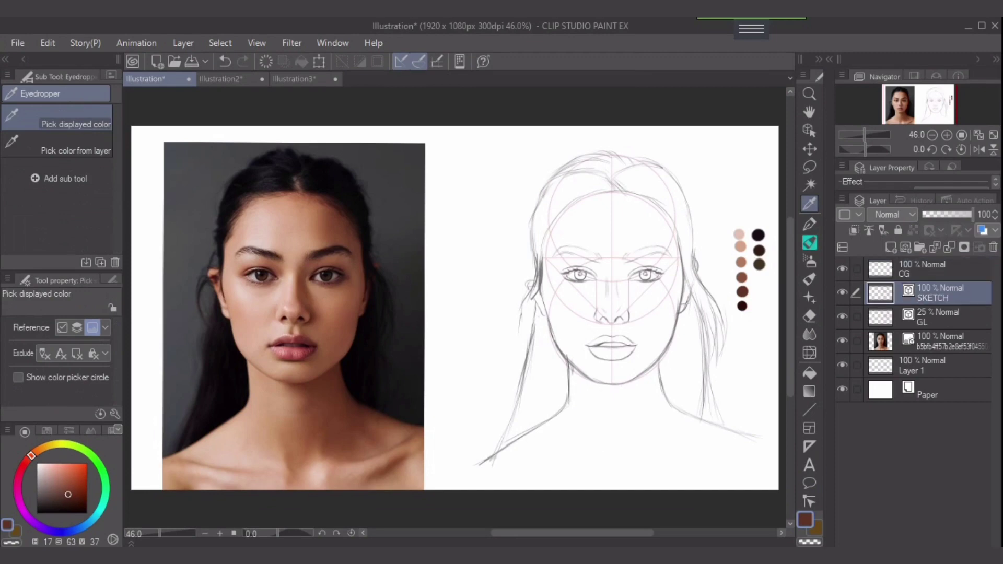
mouse_move(970, 214)
left_mouse_down()
mouse_move(928, 214)
mouse_move(973, 214)
left_mouse_up()
left_click_drag(32, 455, 25, 461)
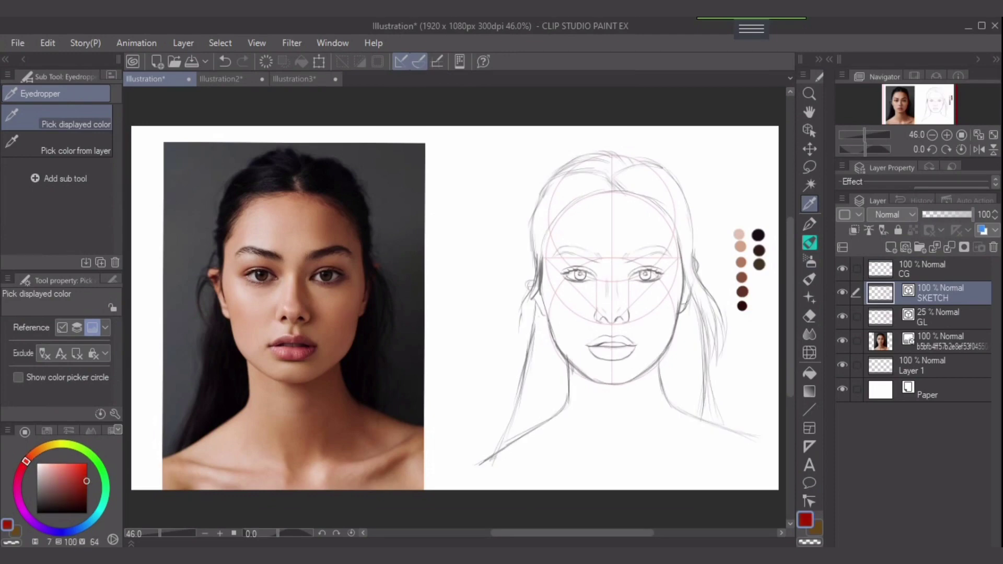
left_click(47, 43)
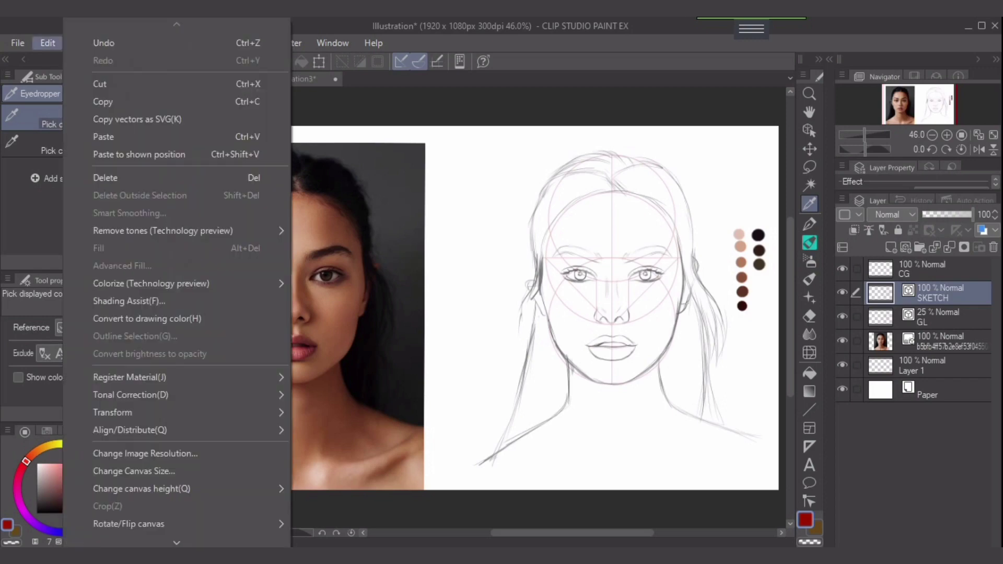
left_click(146, 318)
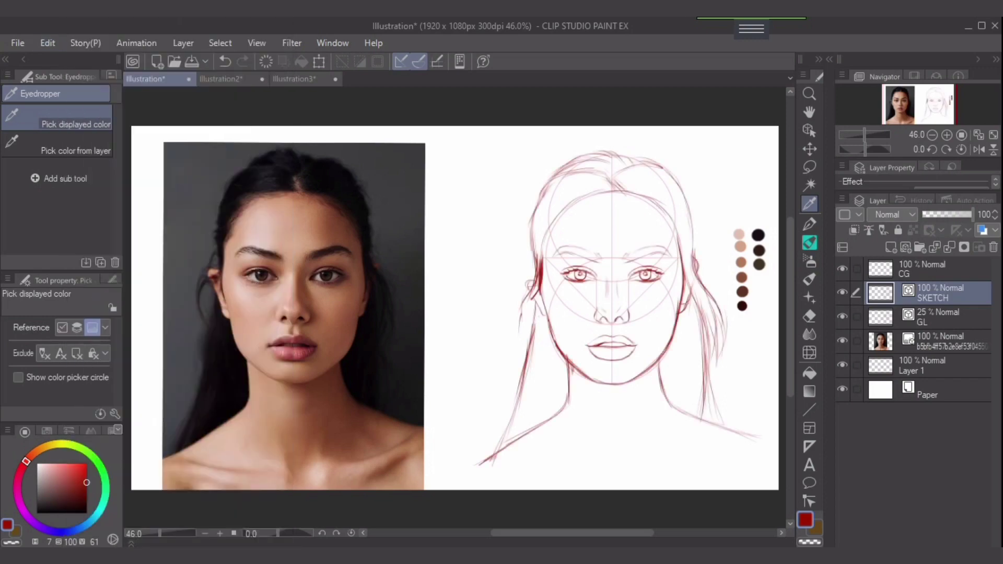
Step: Lower the SKETCH layer's opacity to 25% and hide the GL guide layer
left_click(927, 214)
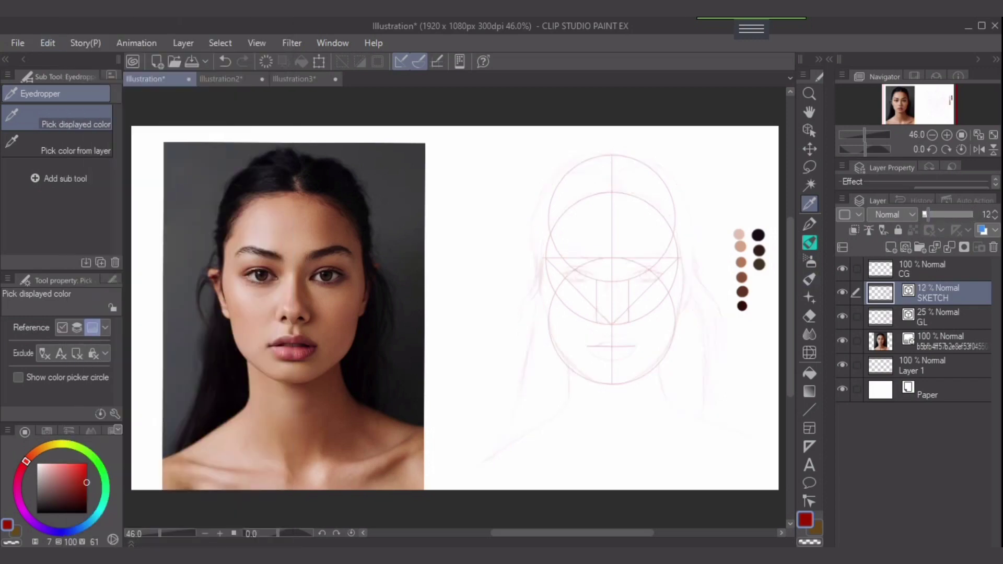
left_click(842, 316)
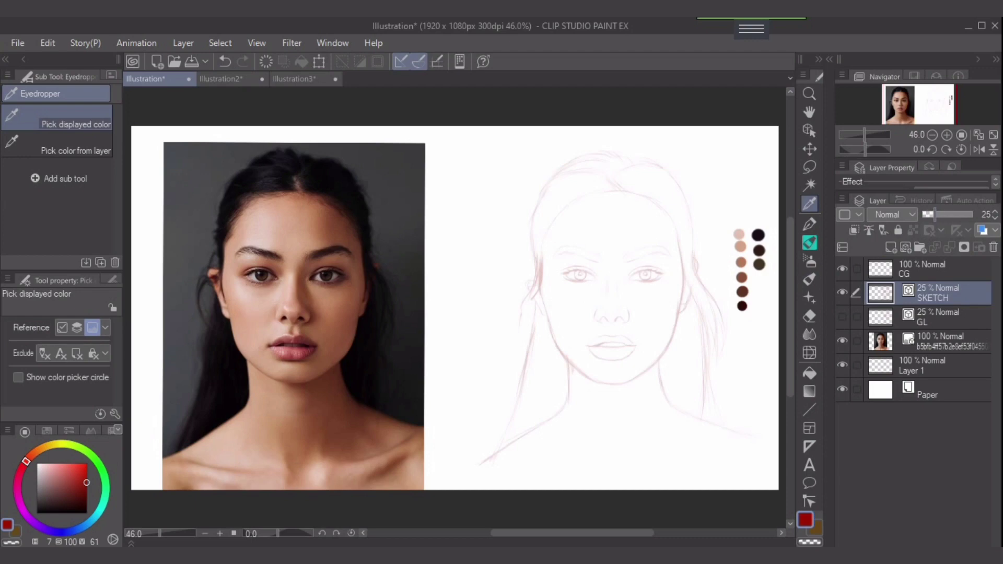
Step: Add a new raster layer directly beneath the SKETCH layer and rename it SKIN
key("ctrl+shift+n")
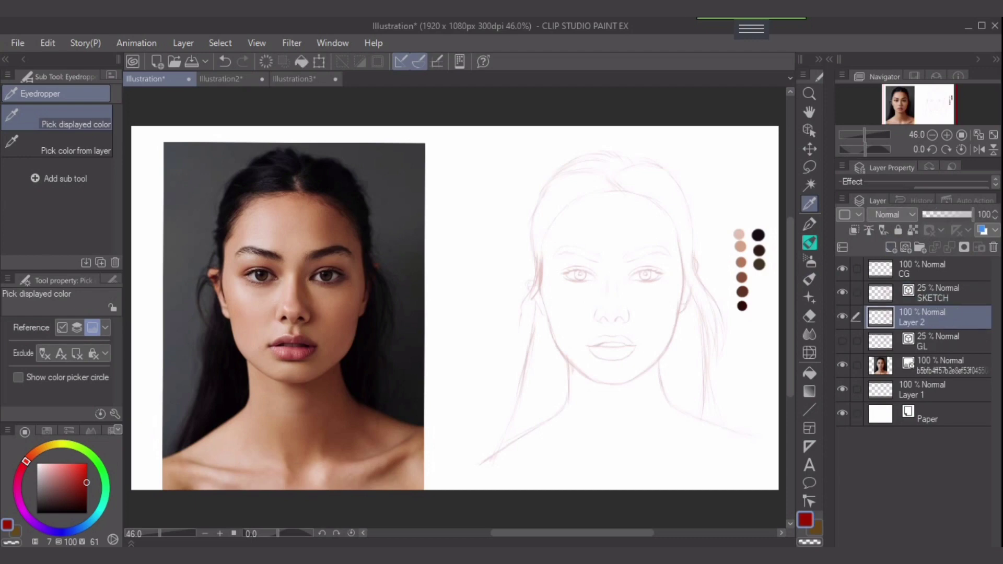
double_click(911, 322)
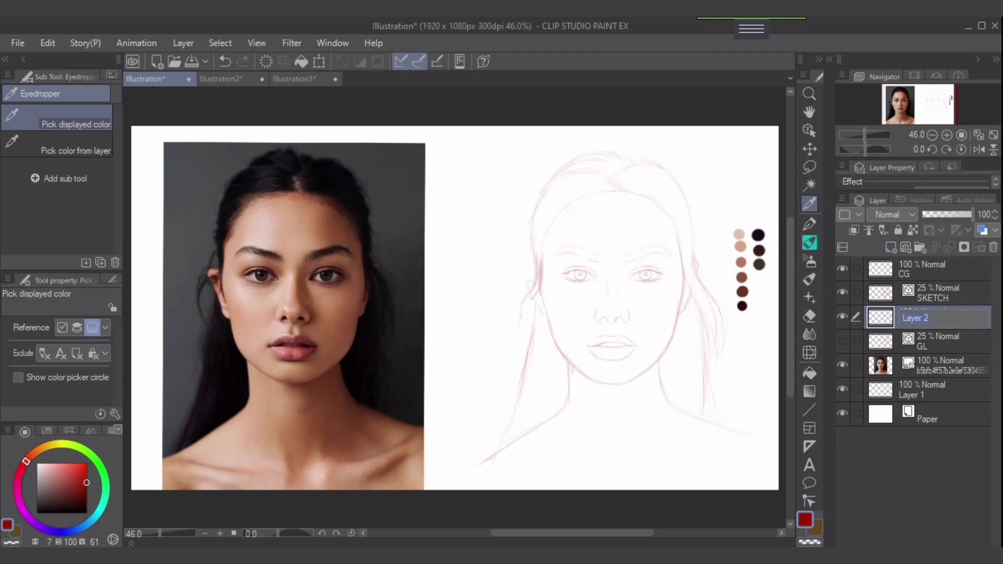
key("Return")
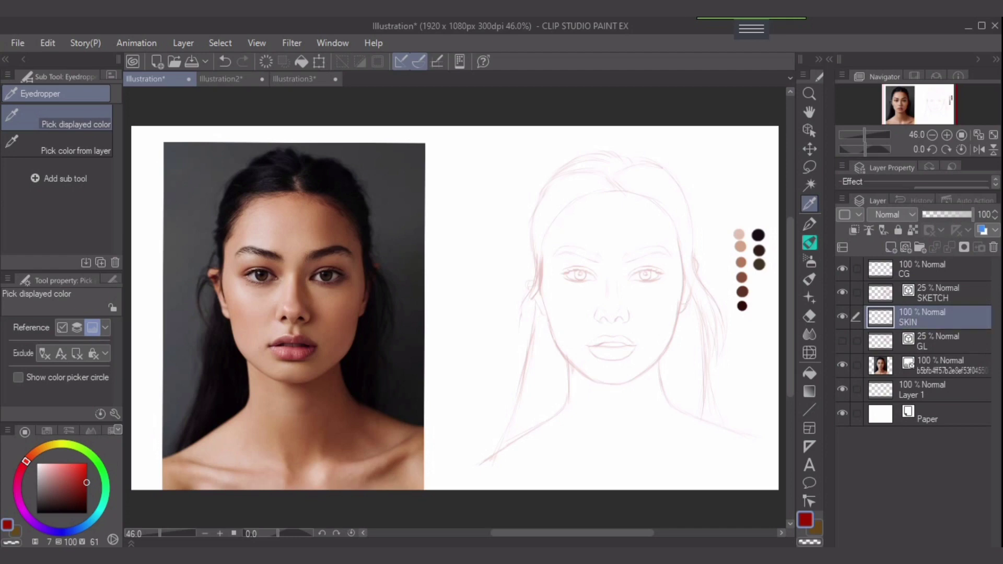
Step: Choose the Skin Brush, test it with a dark red stroke near the nose, and undo that stroke
left_click(809, 225)
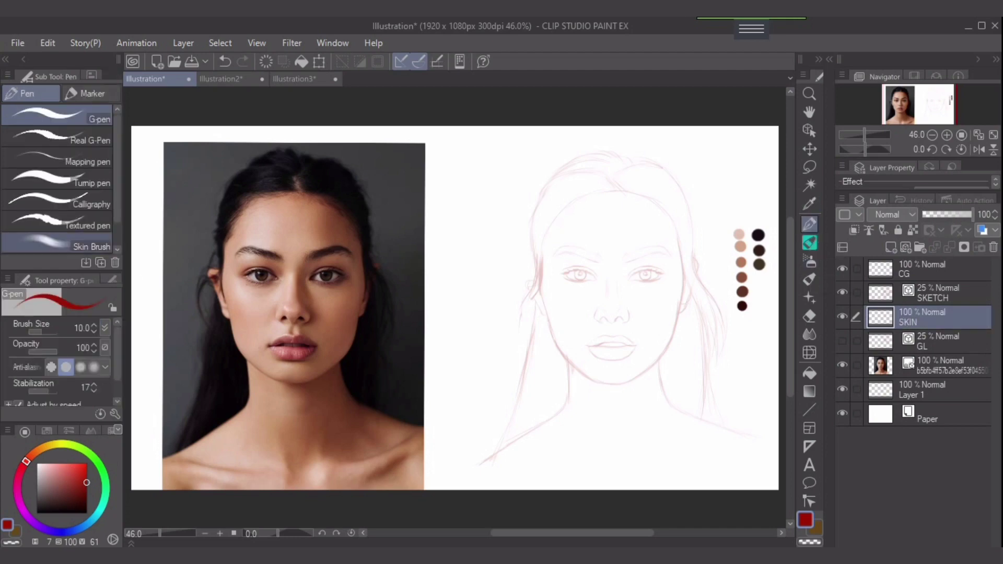
left_click(84, 245)
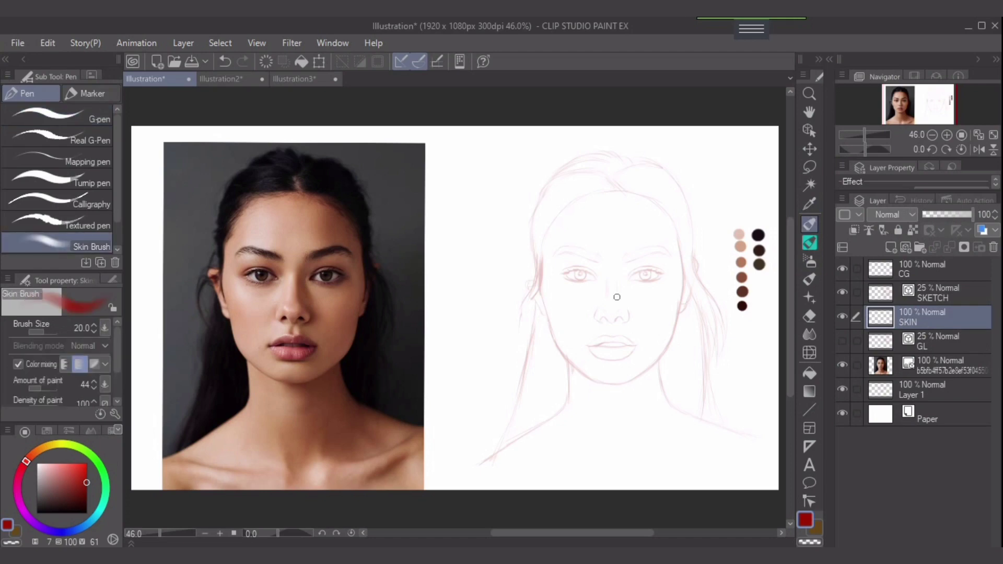
key("bracketright")
mouse_move(617, 291)
left_mouse_down()
mouse_move(605, 297)
mouse_move(636, 298)
left_mouse_up()
key("ctrl+z")
Step: Pick the dark reddish-brown skin swatch and block in the forehead and cheeks with a large Skin Brush
key("i")
left_click(759, 261)
key("p")
key("bracketright")
key("bracketright")
key("bracketright")
key("bracketright")
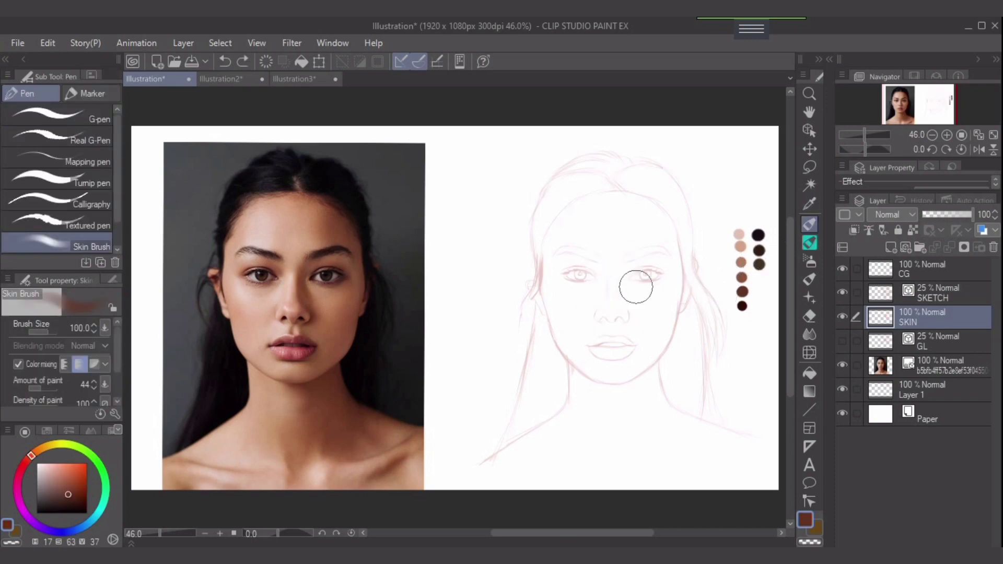
mouse_move(629, 304)
left_mouse_down()
mouse_move(619, 247)
mouse_move(609, 323)
mouse_move(574, 256)
mouse_move(569, 265)
mouse_move(599, 211)
mouse_move(568, 243)
mouse_move(581, 221)
mouse_move(568, 238)
mouse_move(583, 291)
mouse_move(571, 292)
mouse_move(592, 323)
mouse_move(627, 254)
mouse_move(615, 231)
mouse_move(650, 224)
mouse_move(625, 212)
mouse_move(650, 242)
mouse_move(650, 297)
left_mouse_up()
Step: Fill the jaw and chin with dark brown, following the sketched face edge with the brush at size 50
key("bracketleft")
key("bracketleft")
key("bracketleft")
key("bracketleft")
key("bracketleft")
key("bracketleft")
key("bracketleft")
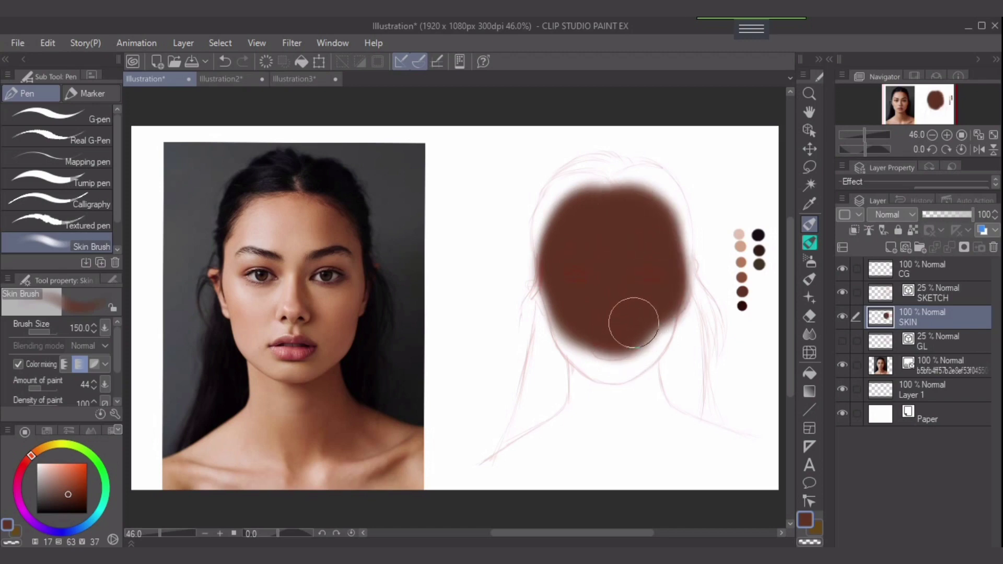
mouse_move(569, 336)
left_mouse_down()
mouse_move(550, 296)
mouse_move(560, 332)
mouse_move(552, 319)
mouse_move(590, 376)
mouse_move(542, 296)
left_mouse_up()
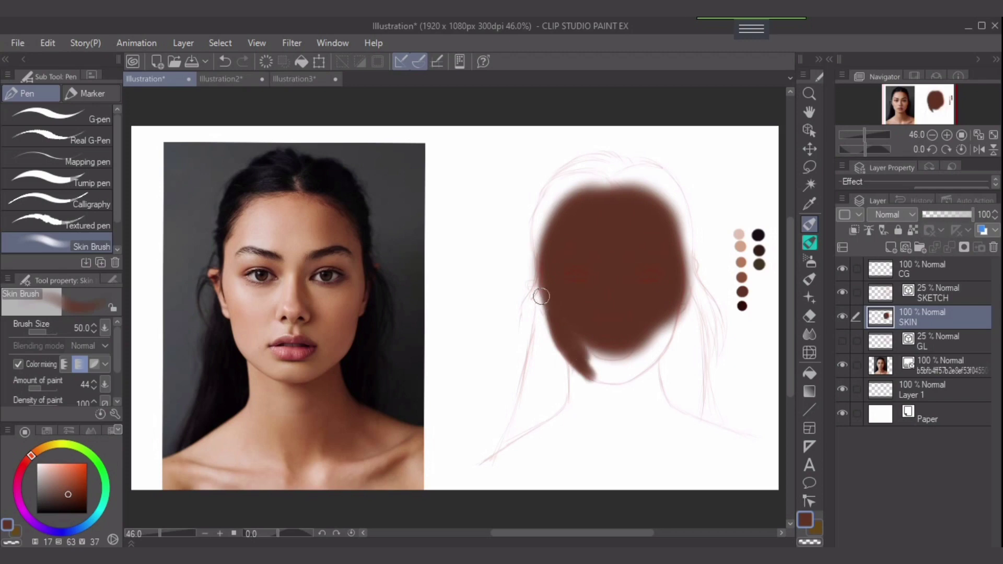
mouse_move(565, 329)
left_mouse_down()
mouse_move(597, 380)
mouse_move(567, 339)
mouse_move(581, 362)
mouse_move(571, 353)
mouse_move(610, 387)
left_mouse_up()
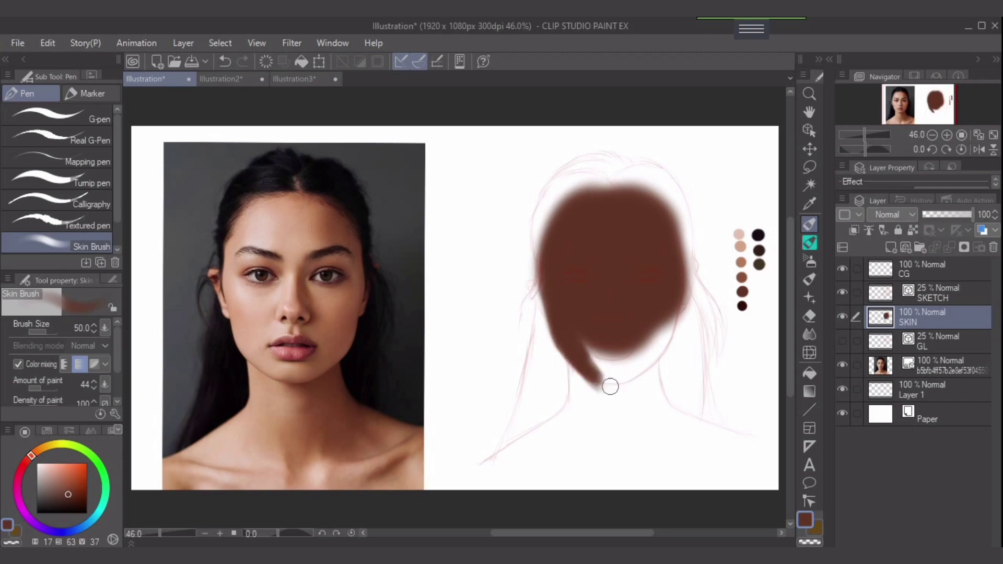
mouse_move(665, 331)
left_mouse_down()
mouse_move(650, 356)
mouse_move(673, 297)
mouse_move(661, 342)
mouse_move(670, 305)
mouse_move(634, 371)
left_mouse_up()
key("bracketright")
key("bracketright")
key("bracketright")
mouse_move(661, 315)
left_mouse_down()
mouse_move(619, 369)
mouse_move(594, 341)
mouse_move(584, 350)
mouse_move(657, 321)
mouse_move(594, 339)
mouse_move(612, 386)
mouse_move(593, 324)
mouse_move(593, 365)
mouse_move(632, 395)
mouse_move(621, 416)
mouse_move(585, 368)
mouse_move(577, 383)
mouse_move(577, 357)
mouse_move(576, 414)
left_mouse_up()
Step: Trace the left-hand neck and shoulder edge in dark brown with the brush at size 25
key("bracketleft")
key("bracketleft")
key("bracketleft")
key("bracketleft")
mouse_move(568, 358)
left_mouse_down()
mouse_move(571, 382)
mouse_move(511, 453)
left_mouse_up()
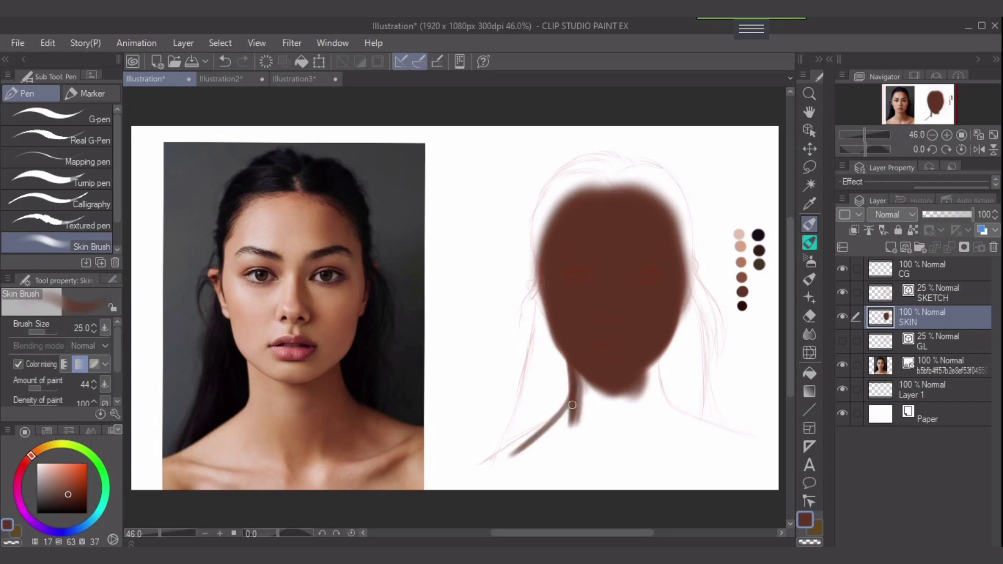
left_click_drag(572, 404, 476, 469)
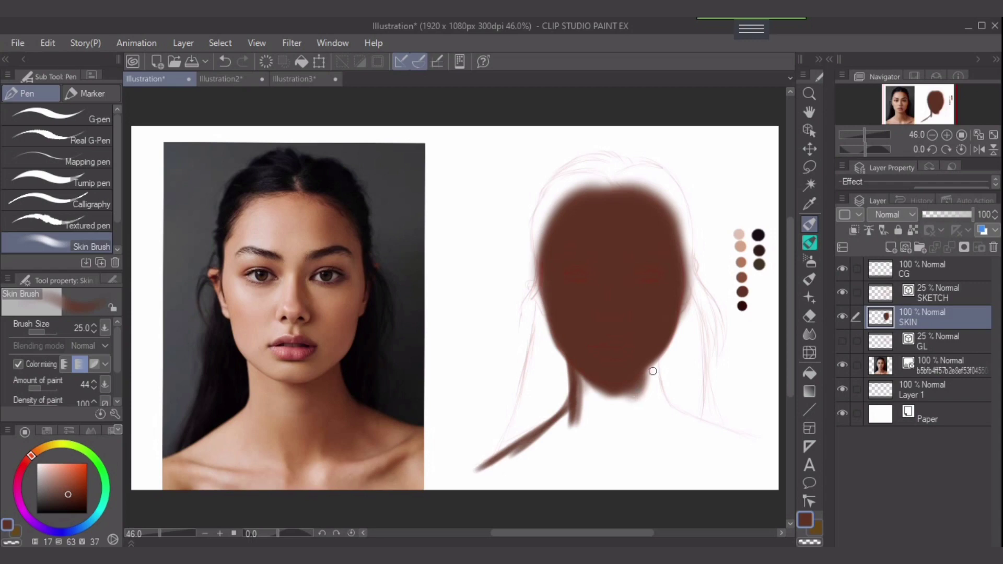
Step: Trace the right-hand neck and shoulder edge in dark brown, undoing and repainting the strokes that miss the sketch line
left_click_drag(653, 371, 668, 406)
left_click_drag(656, 347, 668, 399)
left_click_drag(660, 365, 669, 409)
key("ctrl+z")
key("ctrl+z")
left_click_drag(660, 379, 665, 402)
key("ctrl+z")
left_click_drag(650, 362, 664, 415)
mouse_move(654, 352)
left_mouse_down()
mouse_move(662, 407)
mouse_move(713, 434)
left_mouse_up()
key("ctrl+z")
left_click_drag(659, 398, 722, 438)
left_click_drag(675, 415, 753, 439)
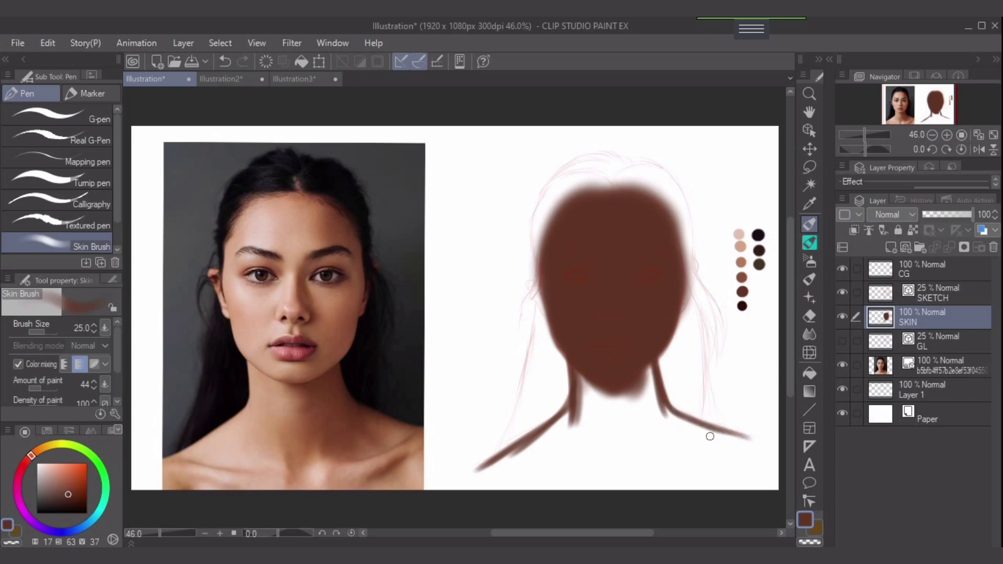
Step: Fill the neck, shoulders and chest solidly with the dark brown base using a larger brush
key("bracketright")
key("bracketright")
key("bracketright")
key("bracketright")
mouse_move(611, 418)
left_mouse_down()
mouse_move(594, 430)
mouse_move(582, 375)
mouse_move(593, 426)
mouse_move(573, 411)
mouse_move(539, 455)
mouse_move(518, 463)
mouse_move(571, 422)
mouse_move(643, 403)
mouse_move(649, 412)
mouse_move(641, 361)
mouse_move(665, 425)
mouse_move(577, 449)
mouse_move(600, 437)
mouse_move(544, 464)
mouse_move(668, 473)
mouse_move(578, 484)
mouse_move(502, 472)
mouse_move(645, 412)
mouse_move(663, 428)
mouse_move(680, 479)
mouse_move(734, 477)
mouse_move(732, 464)
mouse_move(705, 477)
mouse_move(608, 469)
mouse_move(687, 439)
mouse_move(681, 425)
mouse_move(743, 448)
mouse_move(756, 496)
mouse_move(730, 486)
mouse_move(742, 459)
left_mouse_up()
key("bracketright")
key("bracketright")
key("bracketleft")
key("bracketleft")
key("bracketleft")
key("bracketright")
key("bracketright")
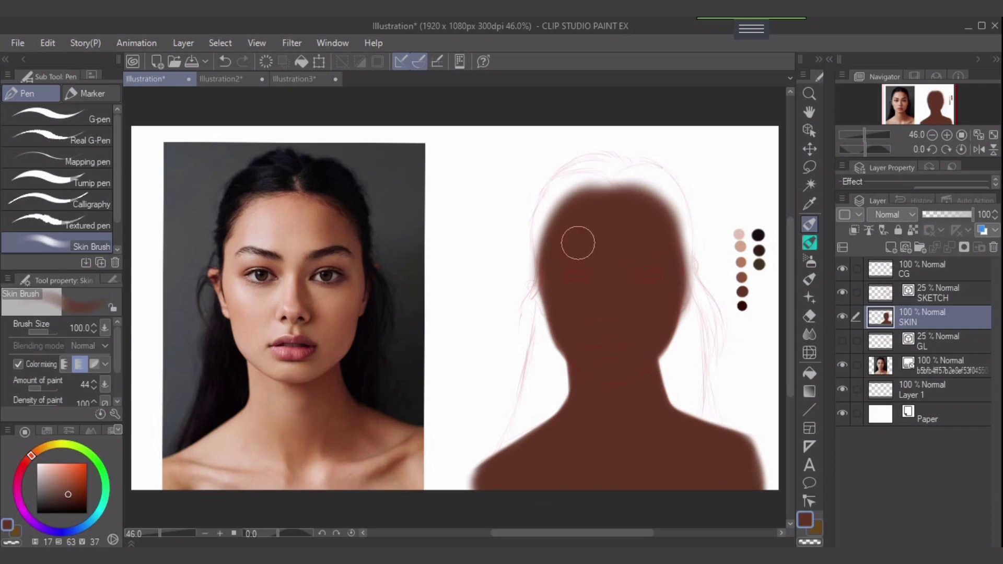
Step: Round off the forehead at the hairline and paint both ears in the dark brown base
left_click_drag(584, 218, 631, 213)
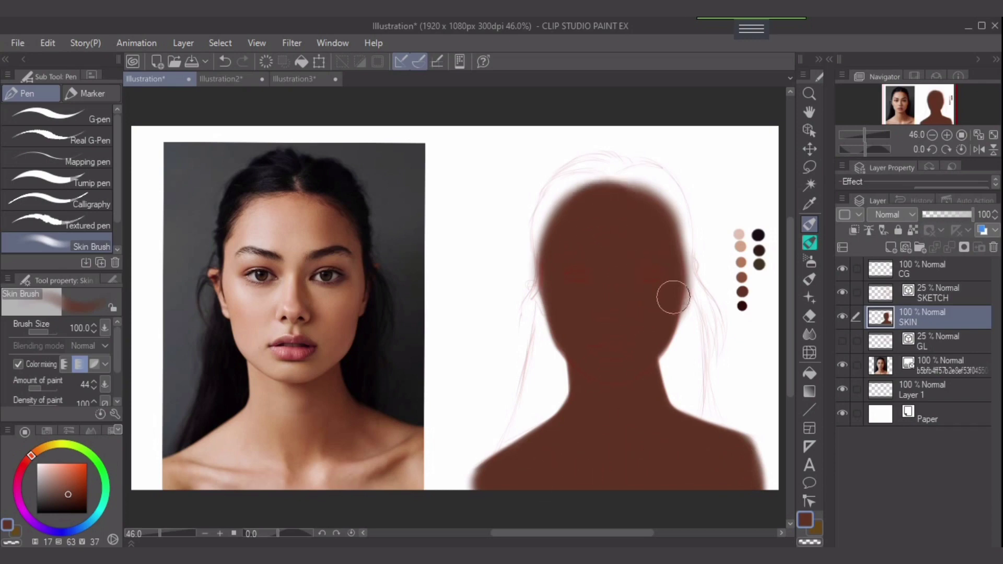
key("bracketleft")
key("bracketleft")
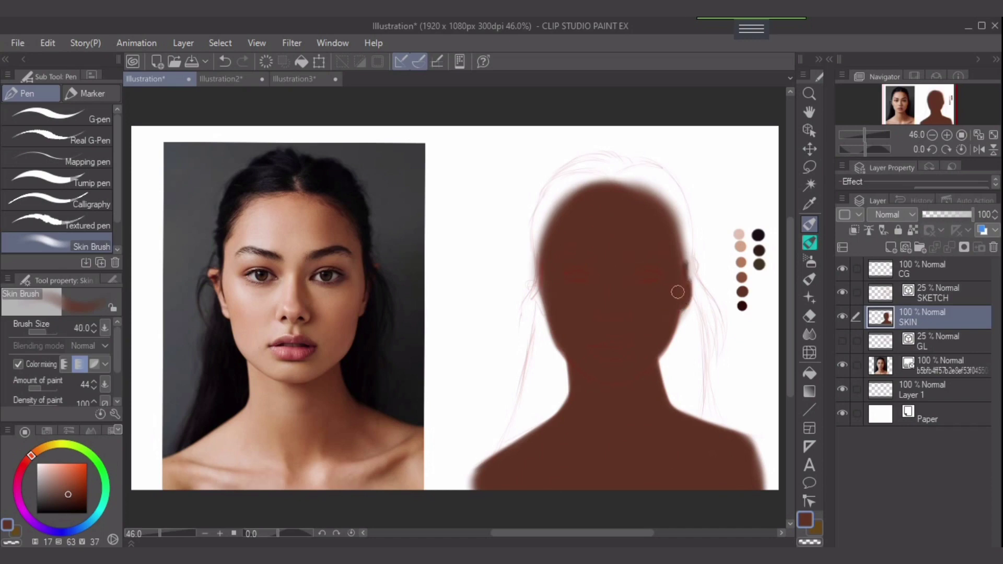
mouse_move(678, 292)
left_mouse_down()
mouse_move(683, 264)
mouse_move(685, 285)
left_mouse_up()
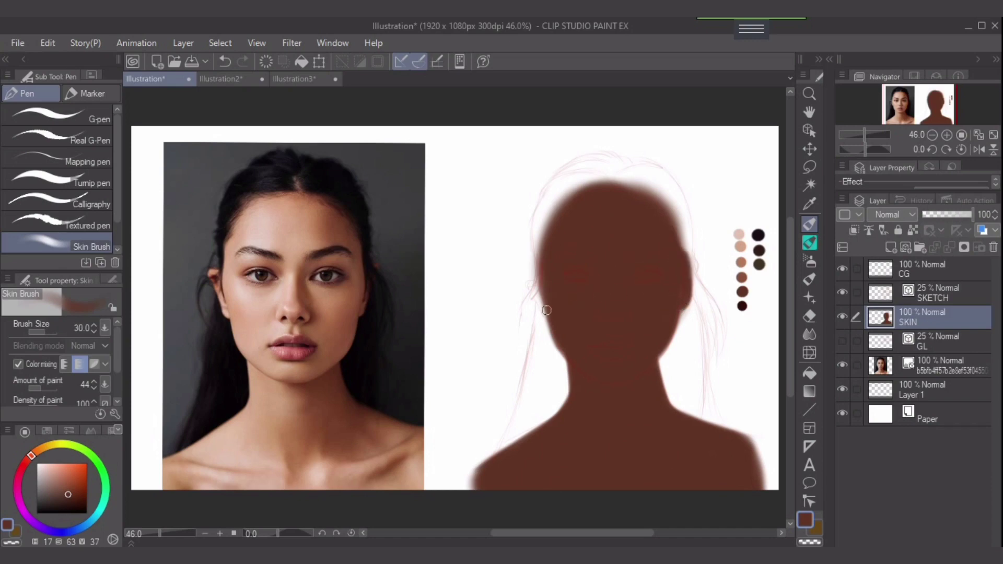
left_click_drag(546, 310, 535, 289)
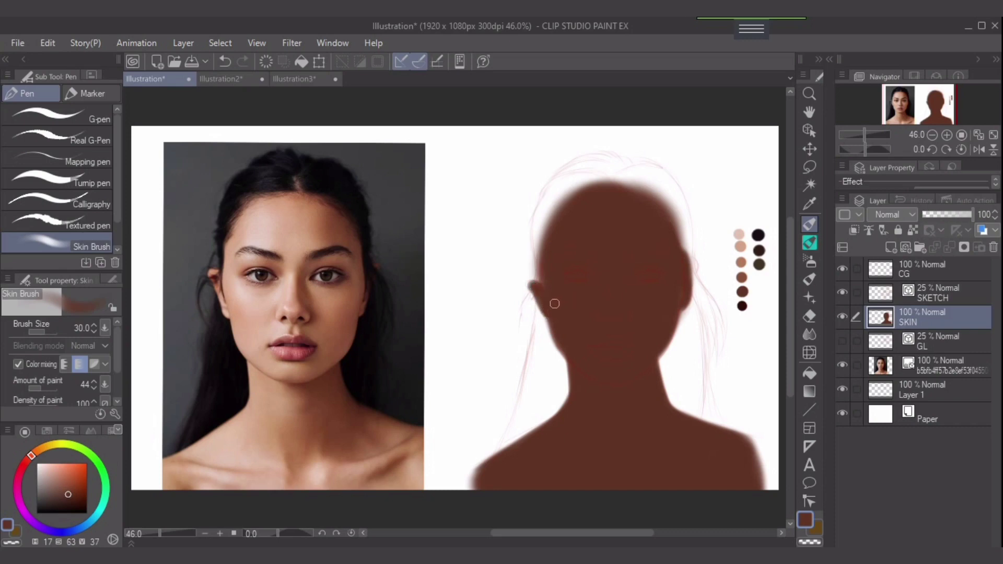
key("]")
key("]")
mouse_move(546, 290)
left_mouse_down()
mouse_move(563, 214)
mouse_move(590, 232)
mouse_move(554, 253)
mouse_move(569, 205)
mouse_move(605, 235)
mouse_move(644, 216)
left_mouse_up()
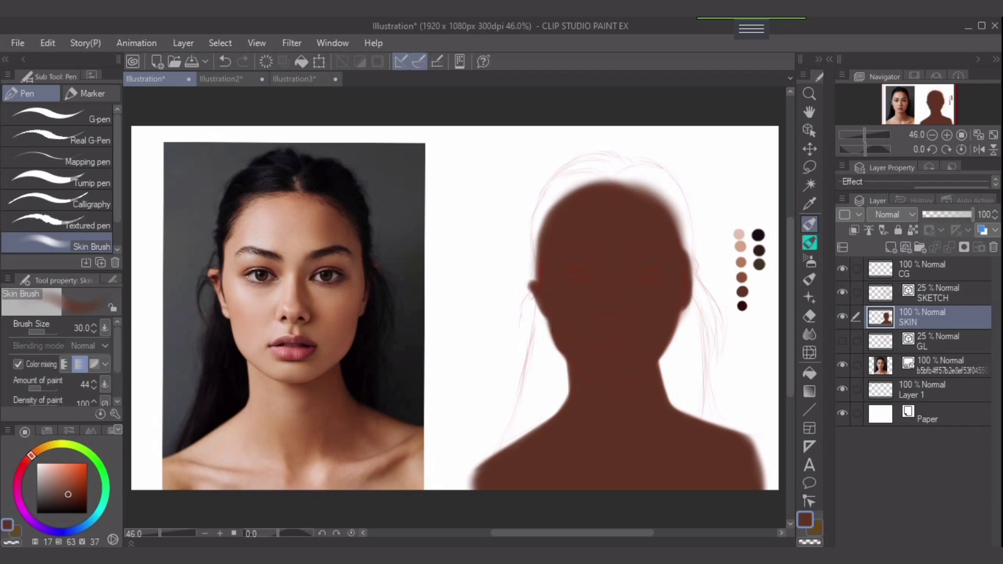
Step: Add a new raster layer clipped to SKIN and pick the medium brown skin swatch for the Skin Brush
key("ctrl+shift+n")
key("i")
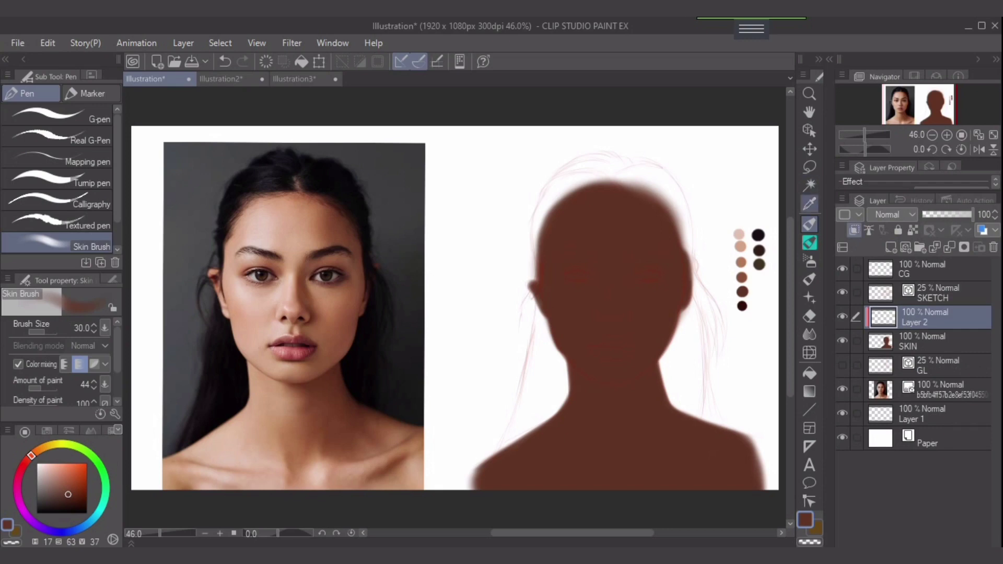
left_click(741, 278)
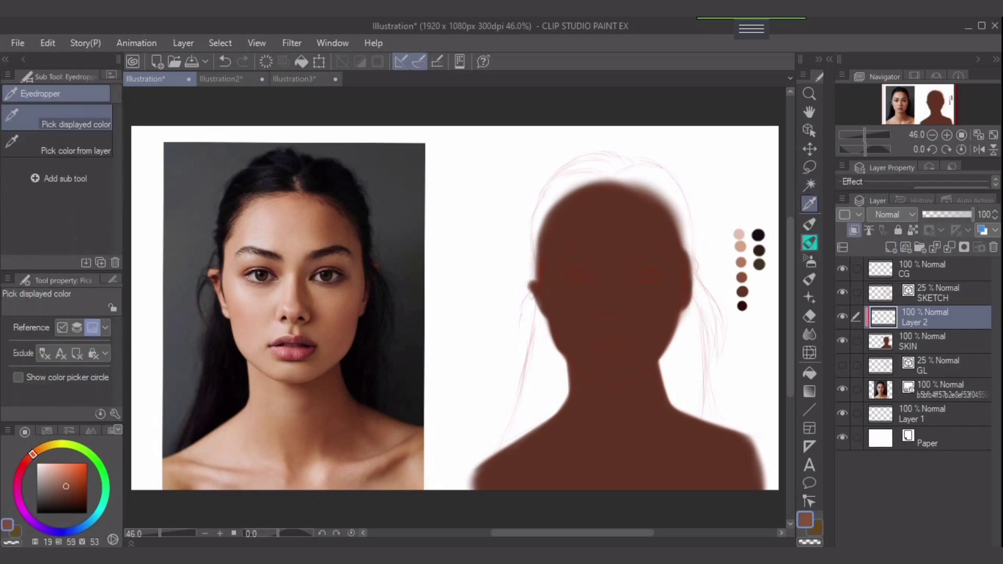
key("p")
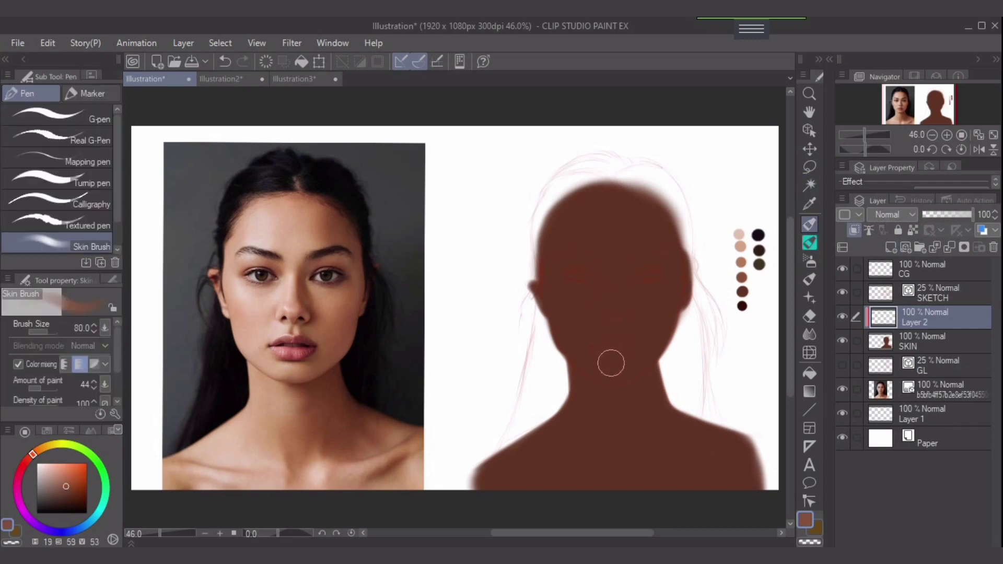
Step: Paint medium brown over the left-hand neck, shoulder and lower chest, leaving the right-hand neck side dark as shadow
key("bracketright")
mouse_move(567, 372)
left_mouse_down()
mouse_move(611, 397)
mouse_move(584, 391)
mouse_move(616, 399)
mouse_move(533, 467)
mouse_move(563, 404)
mouse_move(489, 486)
mouse_move(477, 482)
mouse_move(557, 476)
mouse_move(588, 405)
mouse_move(569, 445)
mouse_move(575, 480)
mouse_move(602, 474)
mouse_move(644, 486)
mouse_move(597, 482)
mouse_move(746, 477)
mouse_move(691, 462)
mouse_move(728, 466)
mouse_move(759, 487)
mouse_move(654, 447)
mouse_move(710, 458)
mouse_move(641, 455)
mouse_move(655, 476)
mouse_move(600, 466)
mouse_move(680, 463)
mouse_move(602, 451)
mouse_move(728, 469)
mouse_move(717, 492)
mouse_move(717, 461)
mouse_move(686, 471)
mouse_move(683, 482)
mouse_move(626, 474)
mouse_move(672, 484)
mouse_move(639, 481)
mouse_move(752, 484)
mouse_move(636, 475)
left_mouse_up()
key("bracketright")
key("bracketright")
key("bracketright")
key("bracketright")
key("bracketright")
key("bracketright")
key("bracketright")
key("ctrl+z")
key("ctrl+z")
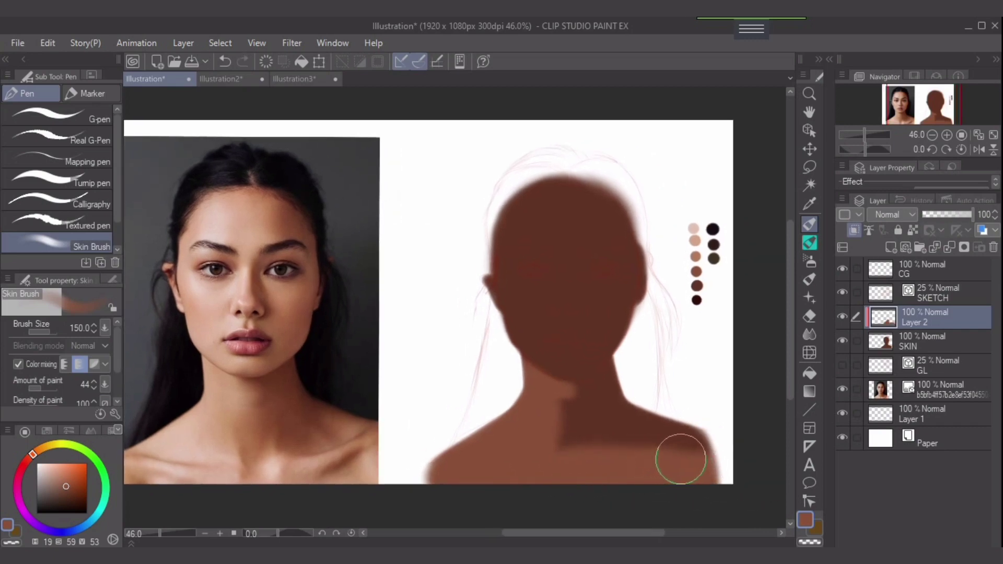
scroll(648, 458, "up", 2)
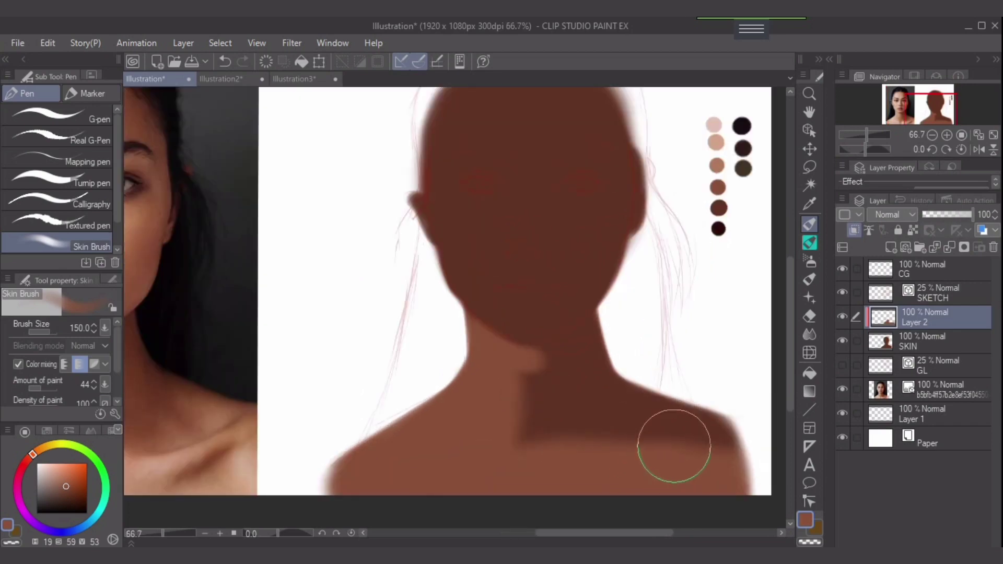
scroll(674, 442, "down", 2)
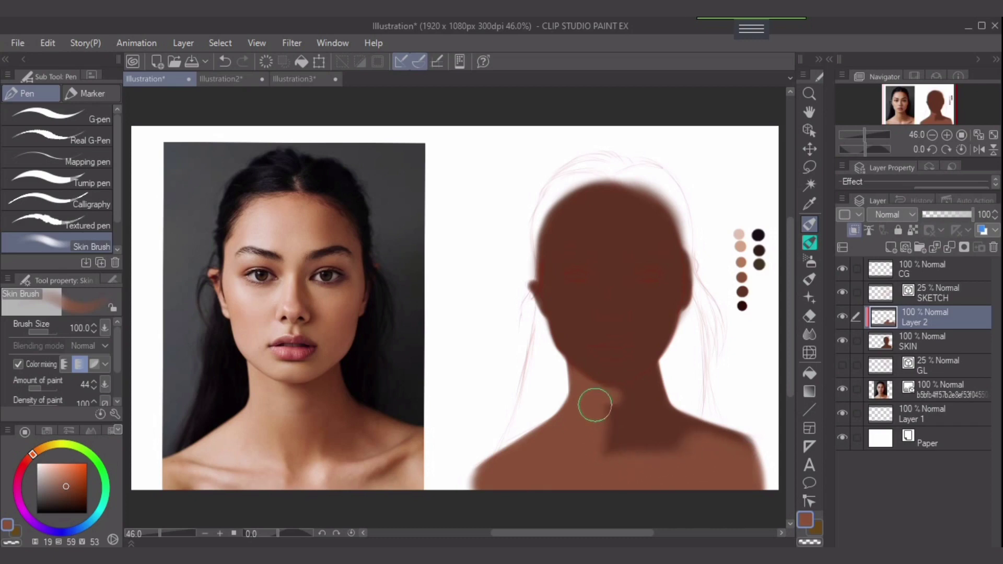
Step: Reshape the neck shadow's edge with medium brown, lowering the Skin Brush's amount of paint to 26
mouse_move(599, 401)
left_mouse_down()
mouse_move(627, 421)
mouse_move(595, 399)
mouse_move(622, 420)
mouse_move(609, 399)
mouse_move(600, 448)
left_mouse_up()
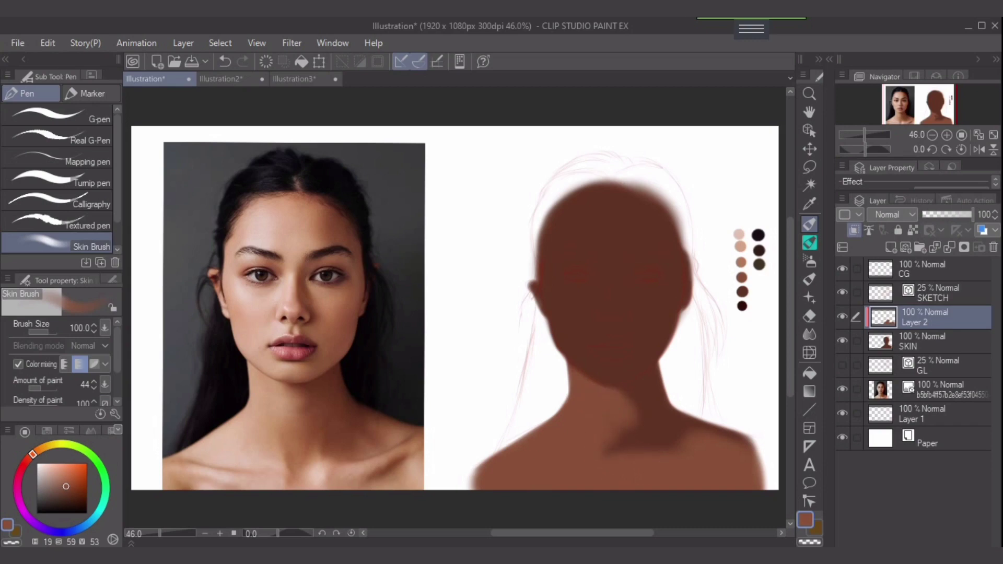
left_click_drag(42, 388, 35, 388)
mouse_move(595, 455)
left_mouse_down()
mouse_move(620, 431)
mouse_move(607, 458)
mouse_move(623, 433)
mouse_move(626, 466)
mouse_move(613, 429)
left_mouse_up()
key("bracketright")
mouse_move(655, 468)
left_mouse_down()
mouse_move(622, 457)
mouse_move(607, 419)
mouse_move(611, 471)
mouse_move(701, 435)
mouse_move(690, 441)
mouse_move(650, 422)
mouse_move(663, 406)
left_mouse_up()
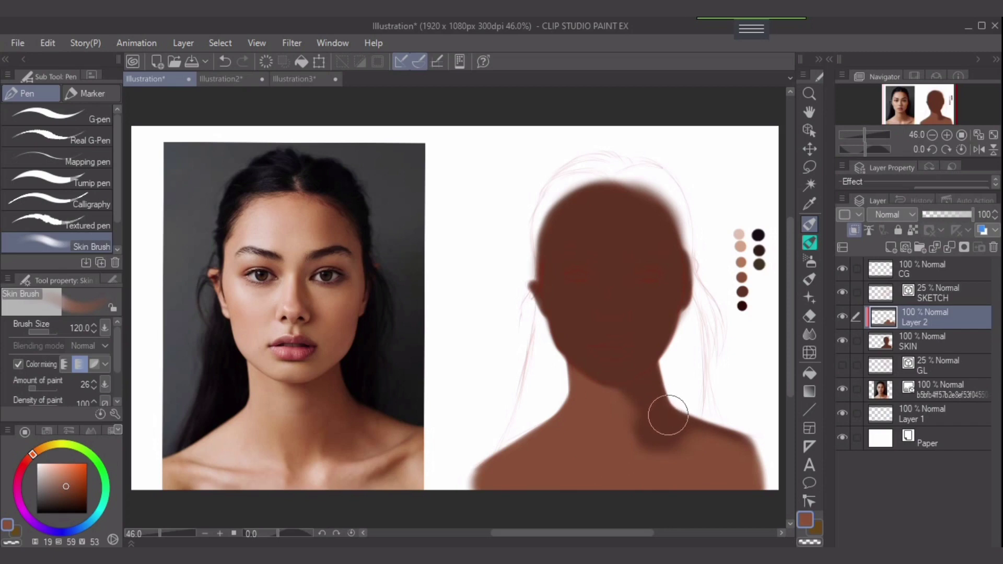
Step: Soften the neck and shoulder shadow with the Soft eraser at size 80, undoing the last stroke on the right-hand shoulder
key("e")
key("bracketright")
key("bracketright")
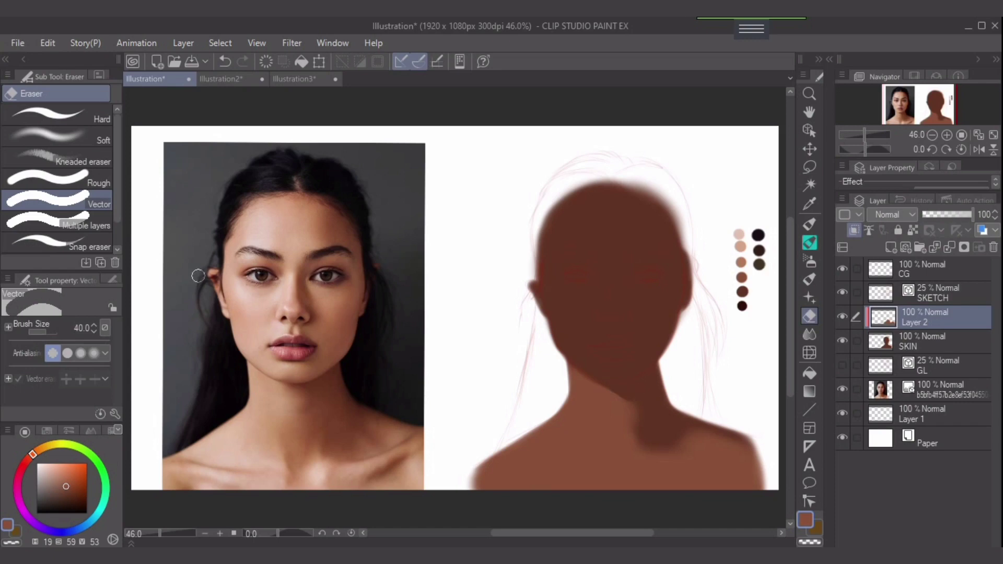
left_click(58, 134)
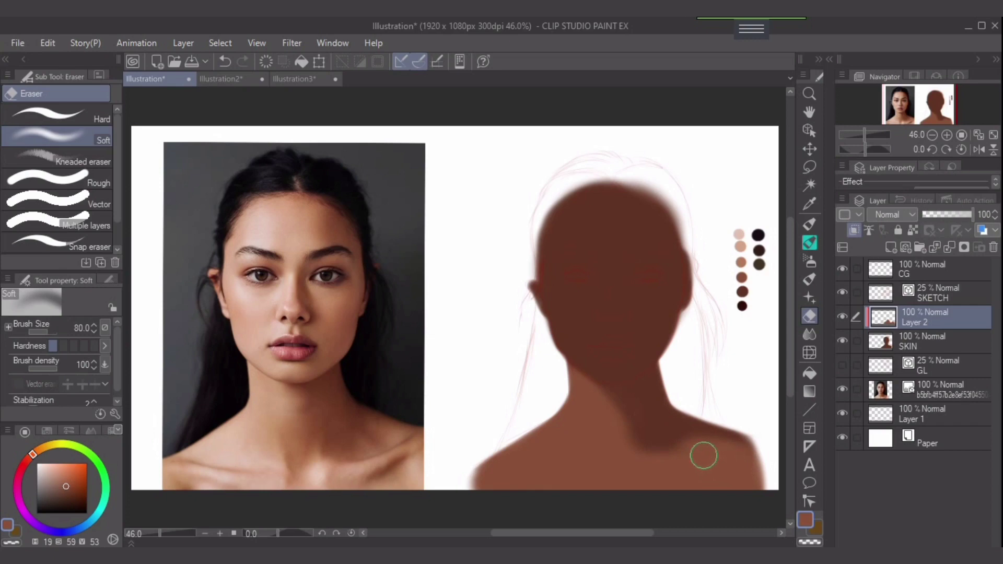
mouse_move(743, 460)
left_mouse_down()
mouse_move(666, 471)
mouse_move(695, 455)
mouse_move(764, 478)
left_mouse_up()
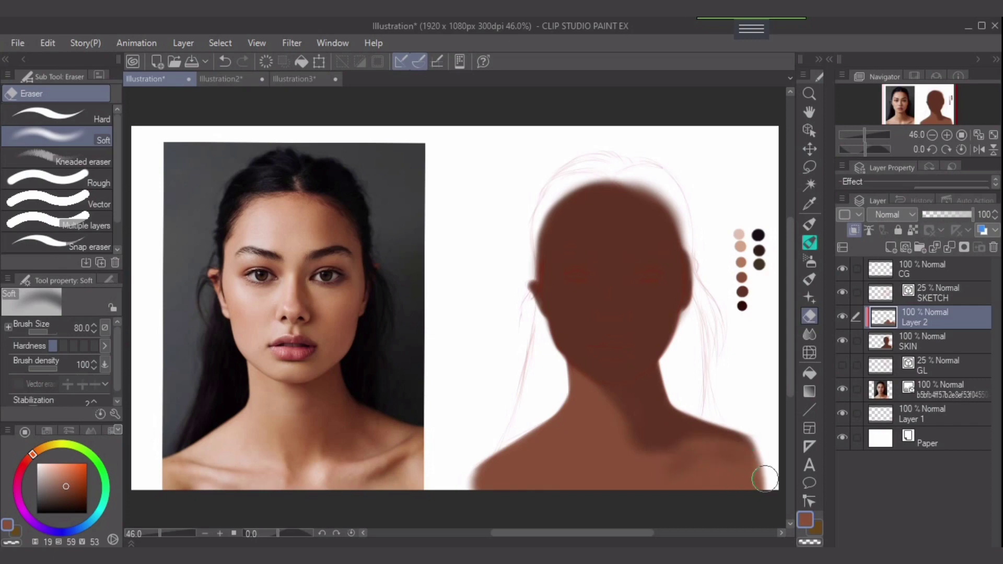
key("ctrl+z")
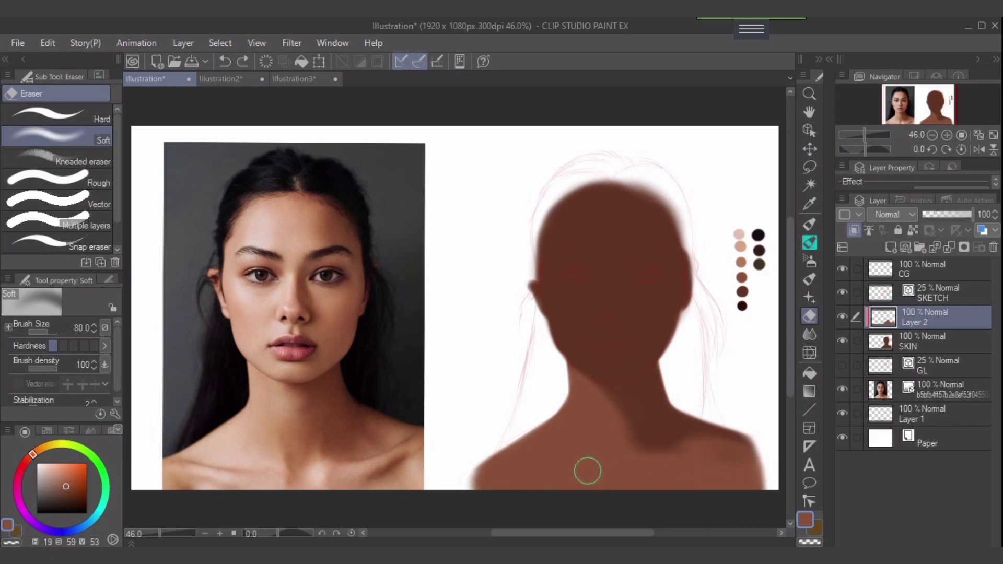
Step: Blend medium brown across the right-hand chest and shoulder using the Skin Brush at size 120
left_click(809, 224)
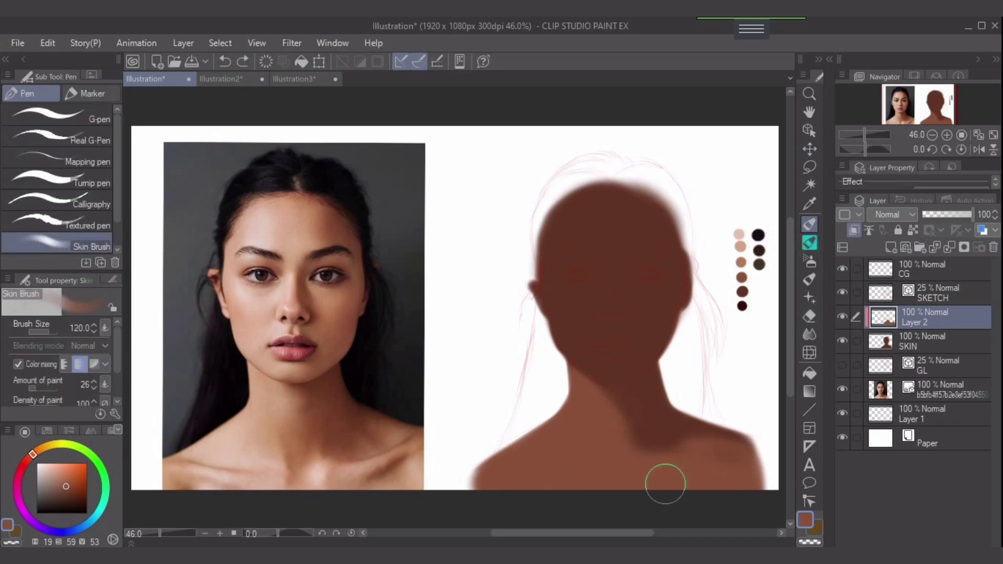
left_click_drag(705, 465, 675, 471)
mouse_move(747, 467)
left_mouse_down()
mouse_move(704, 463)
mouse_move(716, 458)
mouse_move(675, 468)
mouse_move(686, 457)
mouse_move(657, 473)
mouse_move(673, 463)
mouse_move(626, 460)
mouse_move(601, 408)
mouse_move(575, 392)
mouse_move(618, 420)
mouse_move(603, 409)
mouse_move(628, 449)
mouse_move(728, 462)
left_mouse_up()
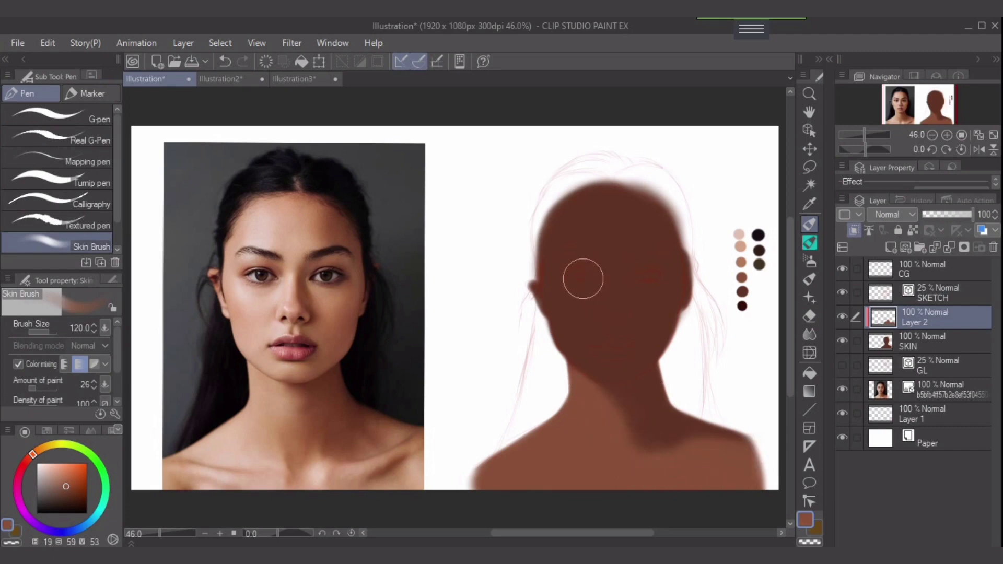
Step: Paint medium brown over the centre and left-hand side of the face, keeping the hairline and right-hand side dark
mouse_move(579, 268)
left_mouse_down()
mouse_move(566, 308)
mouse_move(540, 303)
mouse_move(579, 337)
mouse_move(574, 325)
mouse_move(588, 341)
mouse_move(559, 320)
mouse_move(590, 351)
mouse_move(563, 339)
mouse_move(593, 353)
mouse_move(576, 351)
mouse_move(624, 360)
mouse_move(616, 354)
mouse_move(612, 365)
mouse_move(599, 313)
mouse_move(610, 282)
mouse_move(600, 289)
mouse_move(574, 260)
mouse_move(588, 252)
mouse_move(570, 269)
mouse_move(574, 247)
mouse_move(562, 279)
mouse_move(571, 242)
mouse_move(595, 264)
mouse_move(607, 236)
mouse_move(634, 315)
left_mouse_up()
key("bracketright")
key("bracketright")
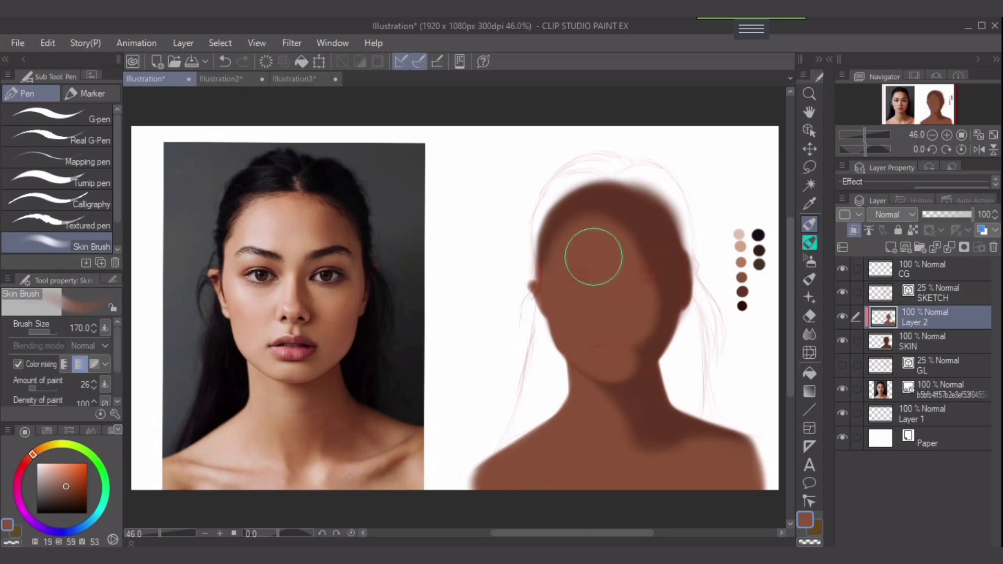
mouse_move(594, 257)
left_mouse_down()
mouse_move(624, 248)
mouse_move(640, 273)
mouse_move(631, 250)
mouse_move(638, 277)
left_mouse_up()
Step: Extend the medium brown around the right-hand eye, cheek and jaw, leaving a narrow dark shadow along the face edge
key("bracketleft")
key("bracketleft")
key("bracketleft")
key("bracketleft")
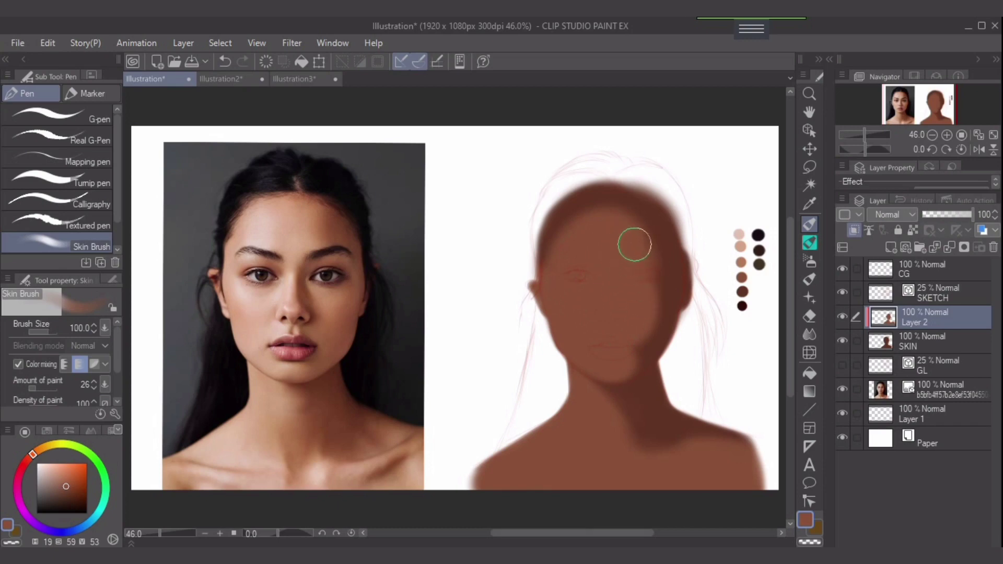
key("bracketright")
key("bracketright")
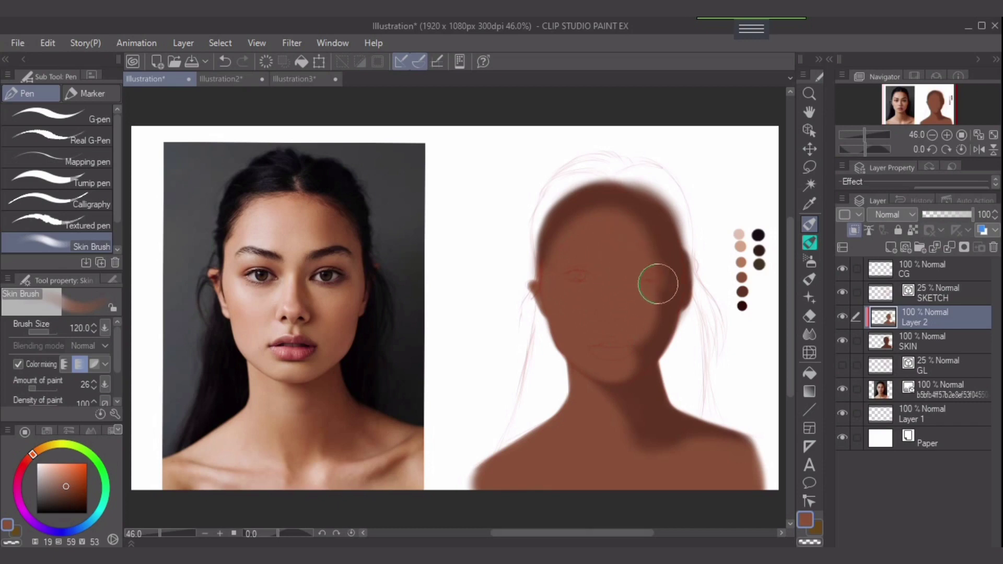
key("ctrl+z")
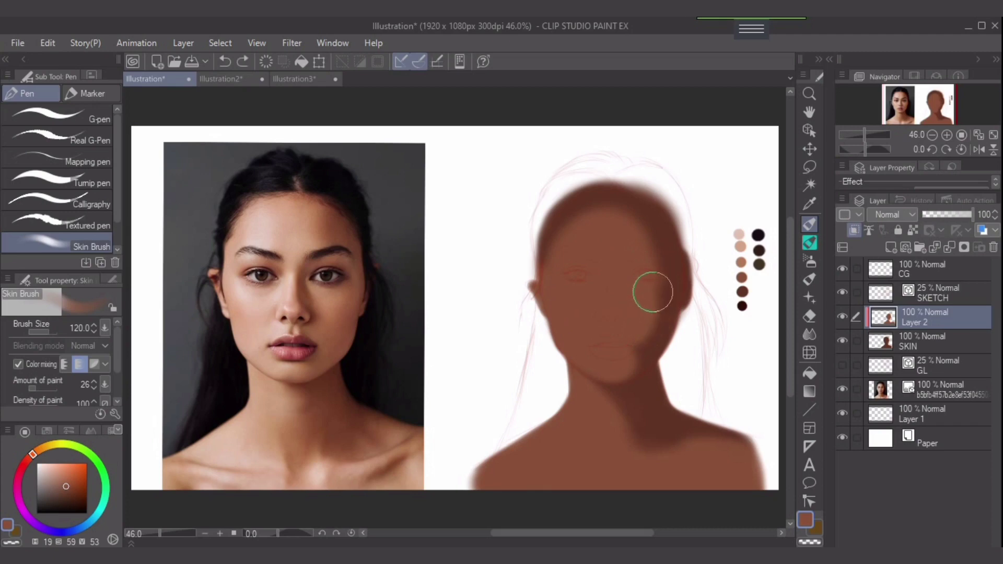
mouse_move(651, 277)
left_mouse_down()
mouse_move(651, 335)
mouse_move(656, 322)
mouse_move(636, 358)
mouse_move(640, 351)
mouse_move(606, 374)
mouse_move(657, 343)
left_mouse_up()
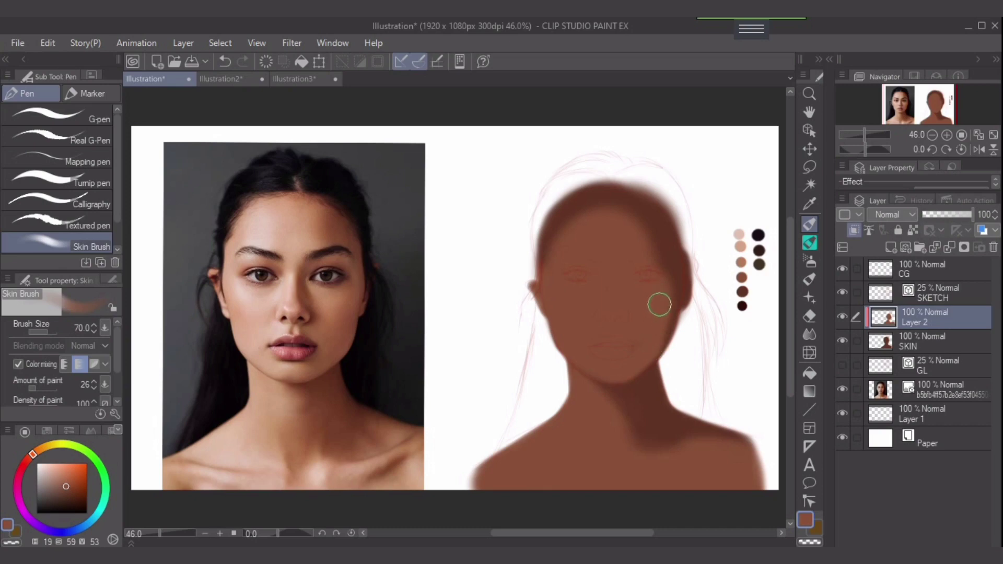
key("bracketright")
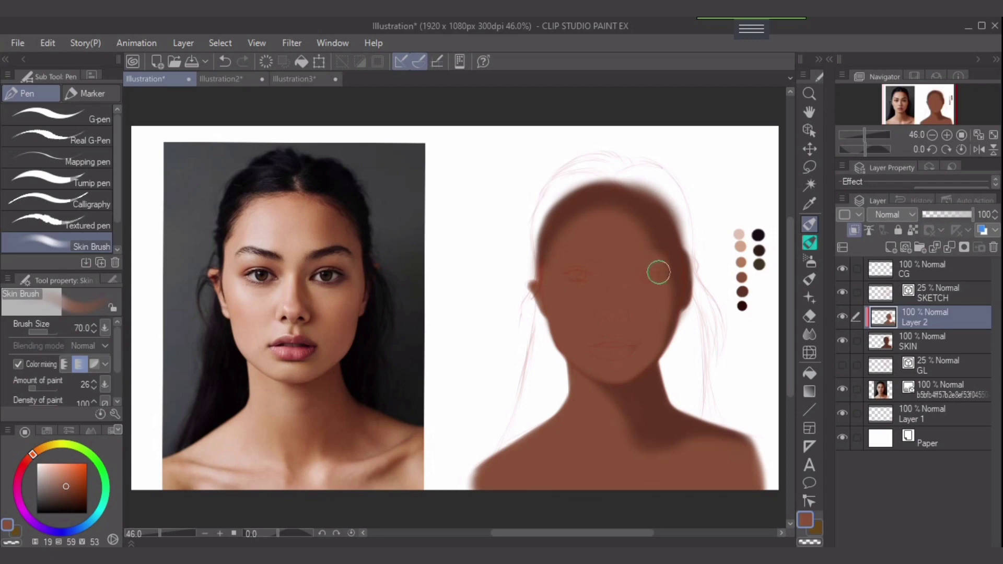
Step: Smooth the medium brown across the forehead and face with the Skin Brush at sizes 120 and 150
key("bracketright")
key("bracketright")
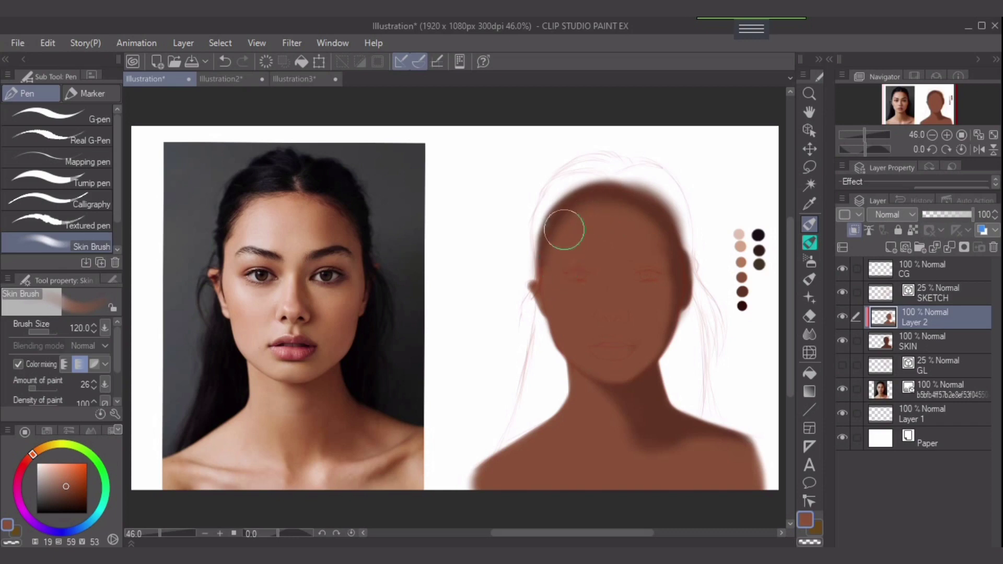
key("bracketright")
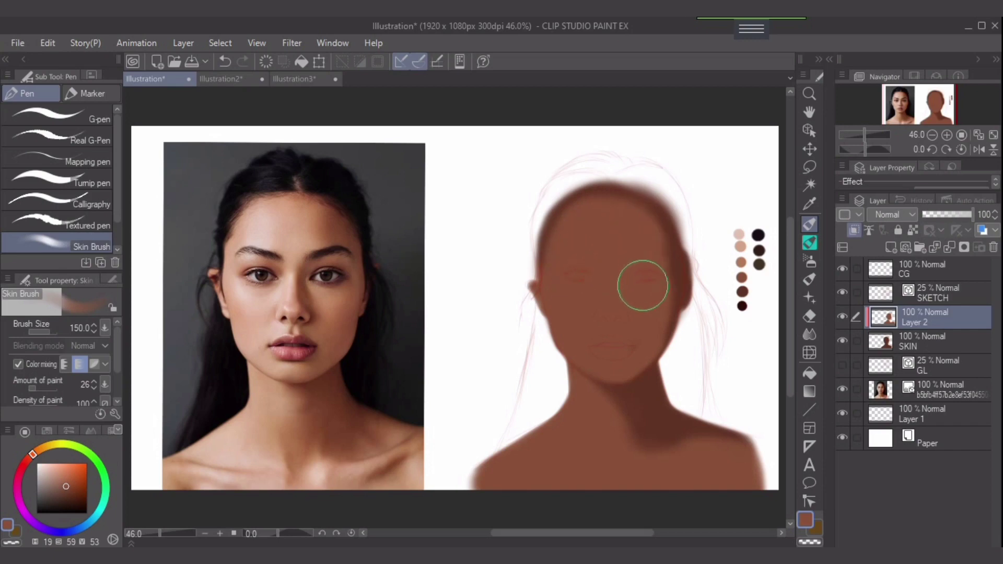
Step: Sample the dark brown swatch, try shading near the right-hand brow at size 70, undo it, and set the Skin Brush's amount of paint to 49
left_click(741, 291, "alt")
key("bracketleft")
key("bracketleft")
key("bracketleft")
key("bracketleft")
key("bracketleft")
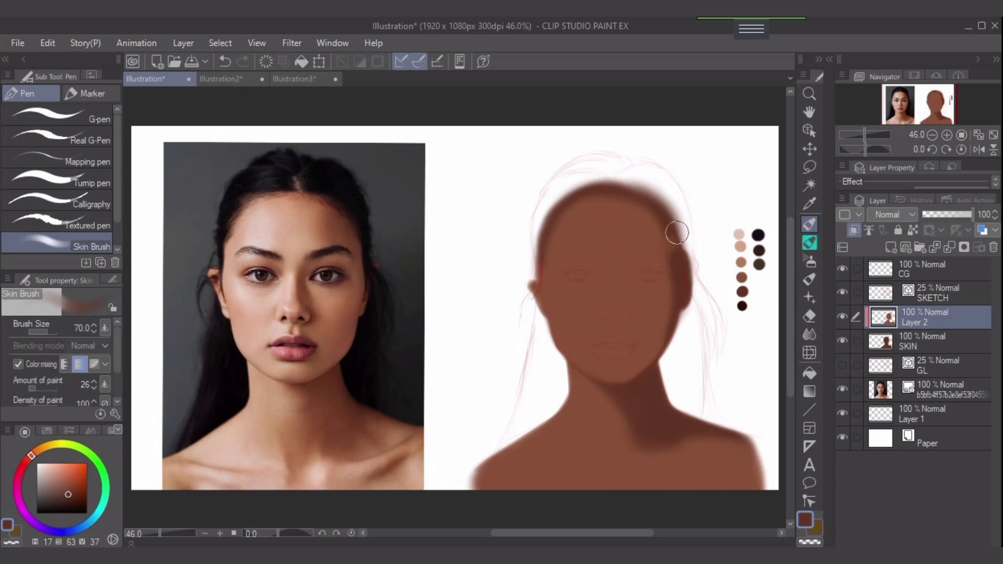
key("ctrl+z")
left_click_drag(35, 388, 45, 389)
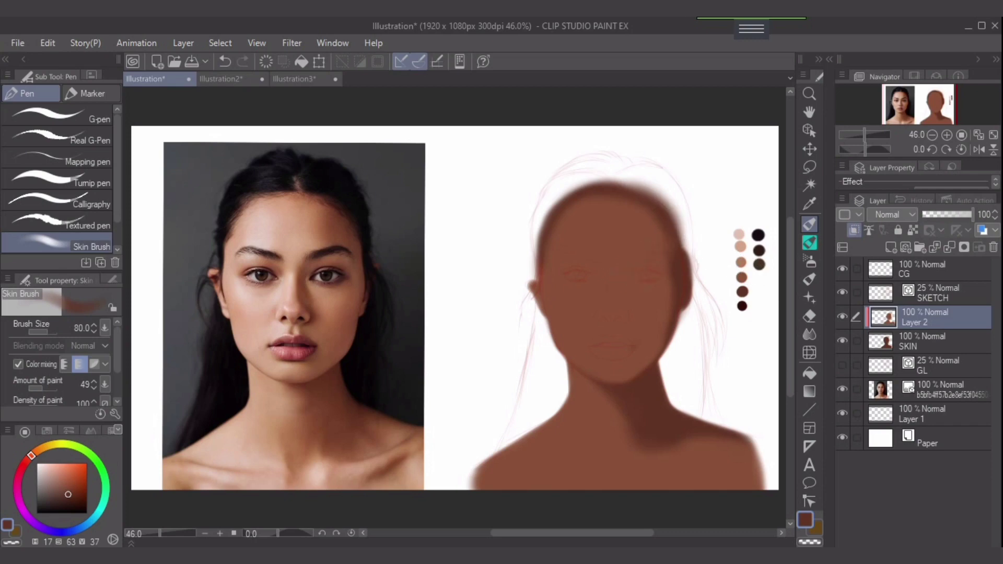
Step: Paint a dark brown shadow along the right-hand brow and upper eye socket with the Soft airbrush at density 59, sizes 40 to 50
key("b")
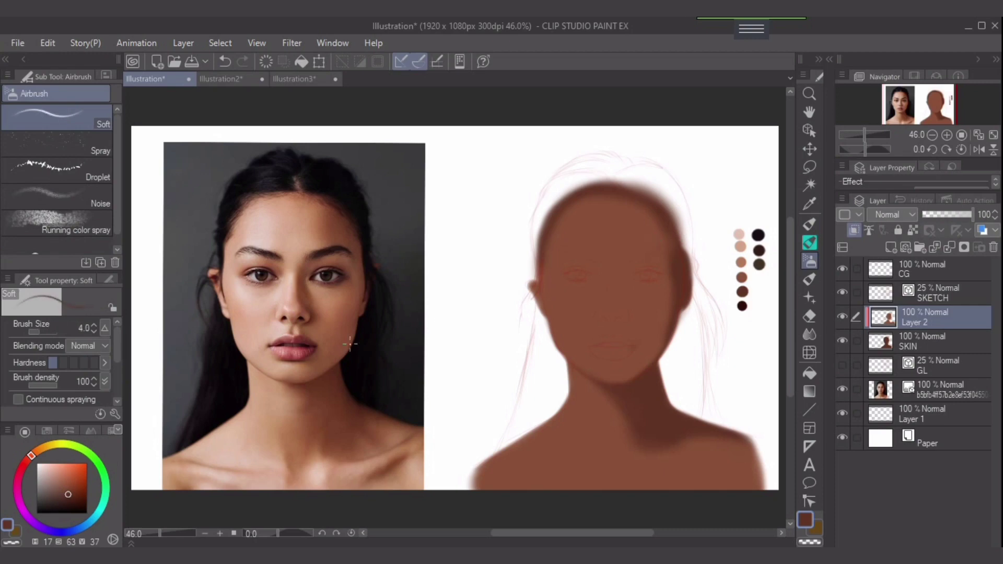
left_click_drag(57, 385, 44, 384)
key("bracketright")
key("bracketright")
key("bracketright")
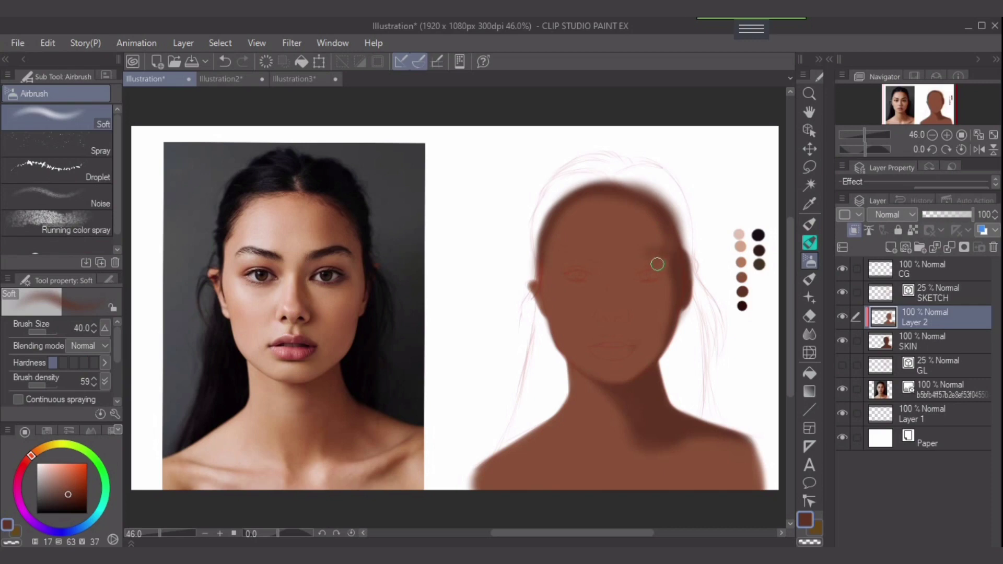
scroll(669, 280, "up", 1)
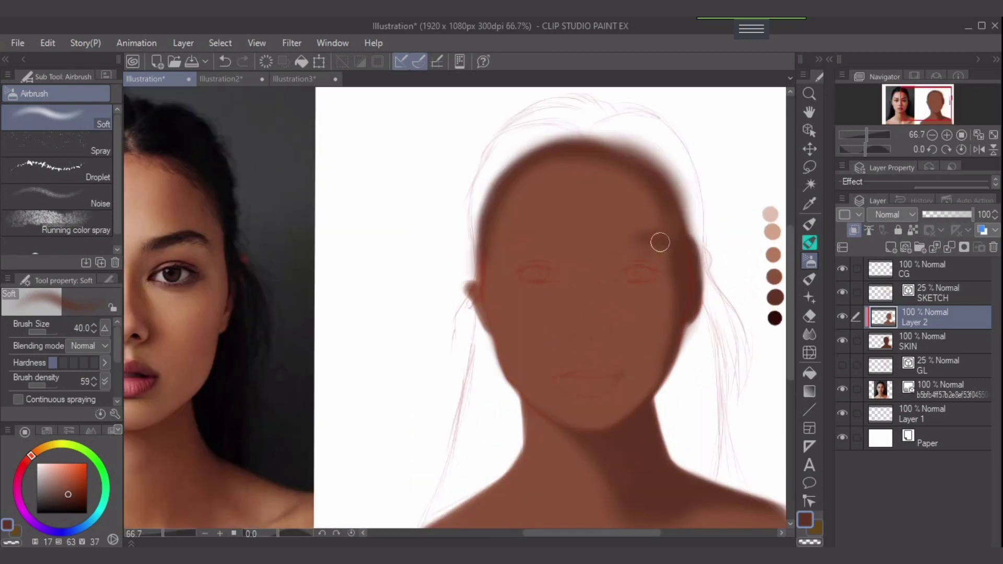
key("bracketright")
key("bracketright")
key("bracketleft")
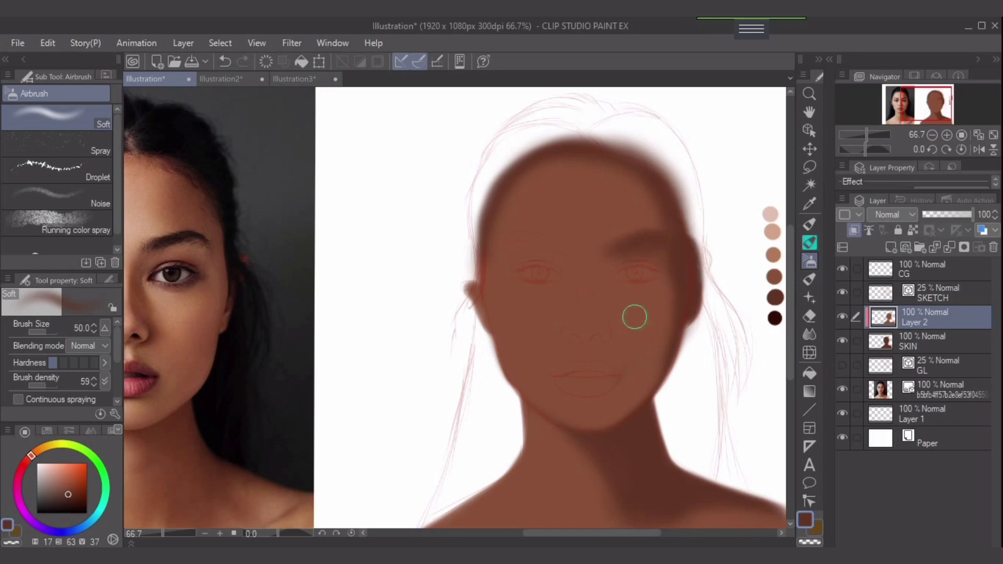
Step: Sample the face's medium brown and soften the edges of the right-hand brow shadow and temple at sizes 60 to 70
left_click(659, 293, "alt")
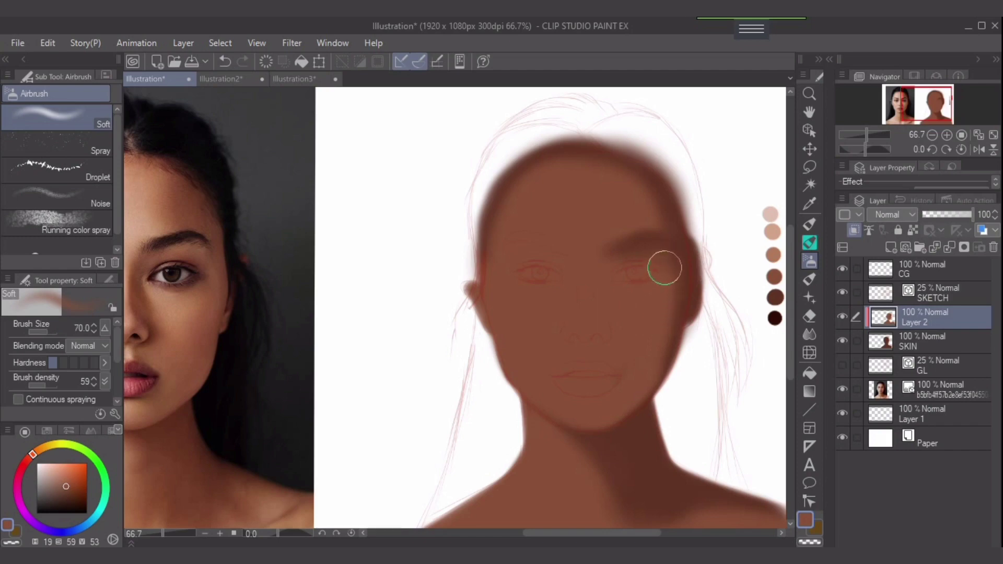
key("bracketleft")
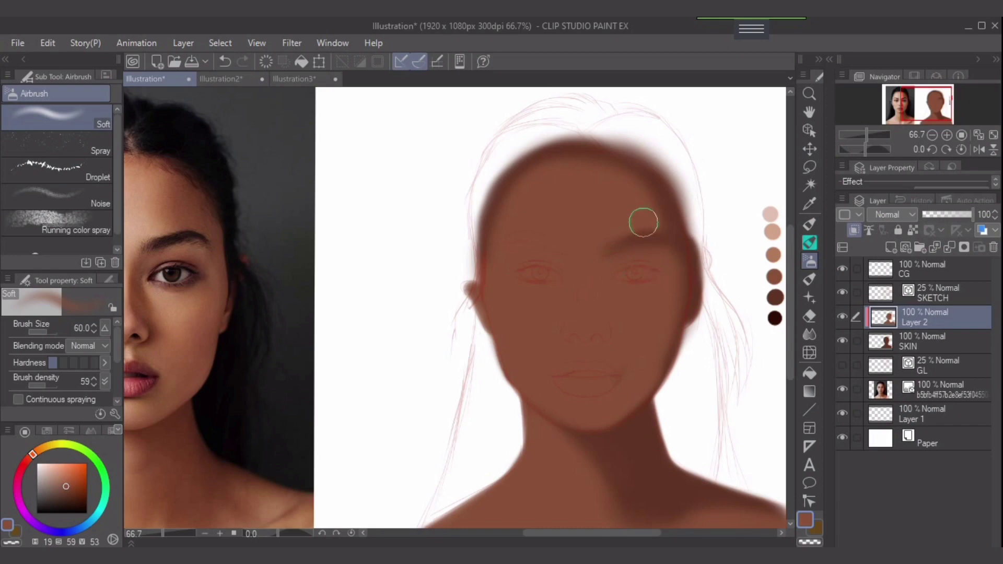
key("bracketright")
Step: Smooth the medium brown over the cheeks, mouth area and right-hand jaw with the Soft airbrush at sizes 80 to 120
left_click_drag(522, 338, 544, 287)
key("bracketright")
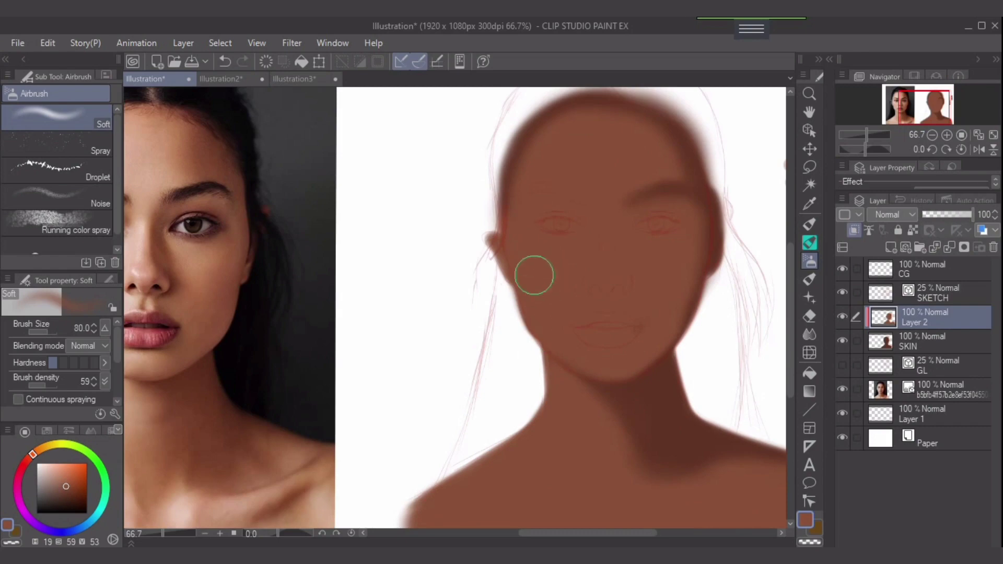
key("bracketright")
key("bracketright")
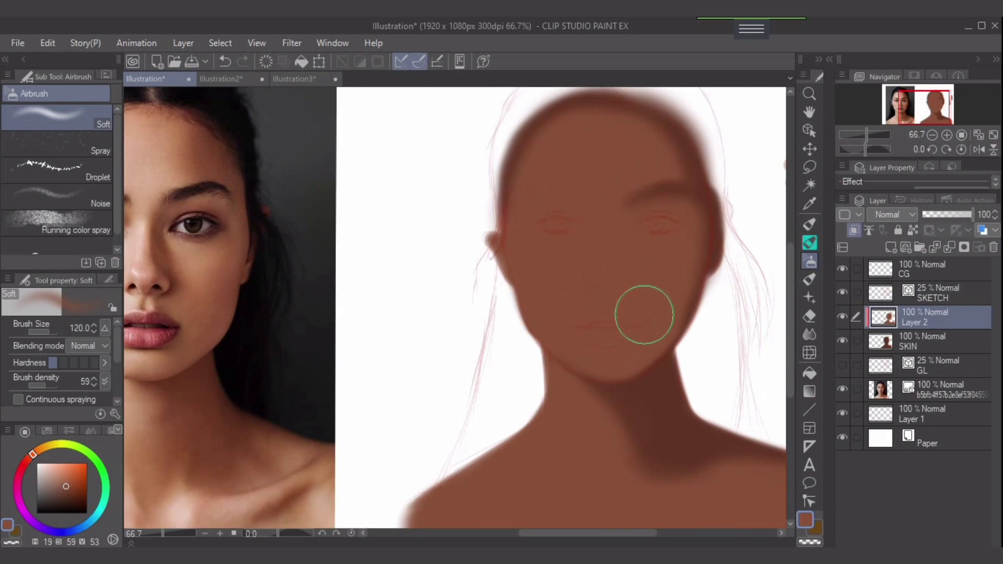
key("bracketleft")
key("bracketleft")
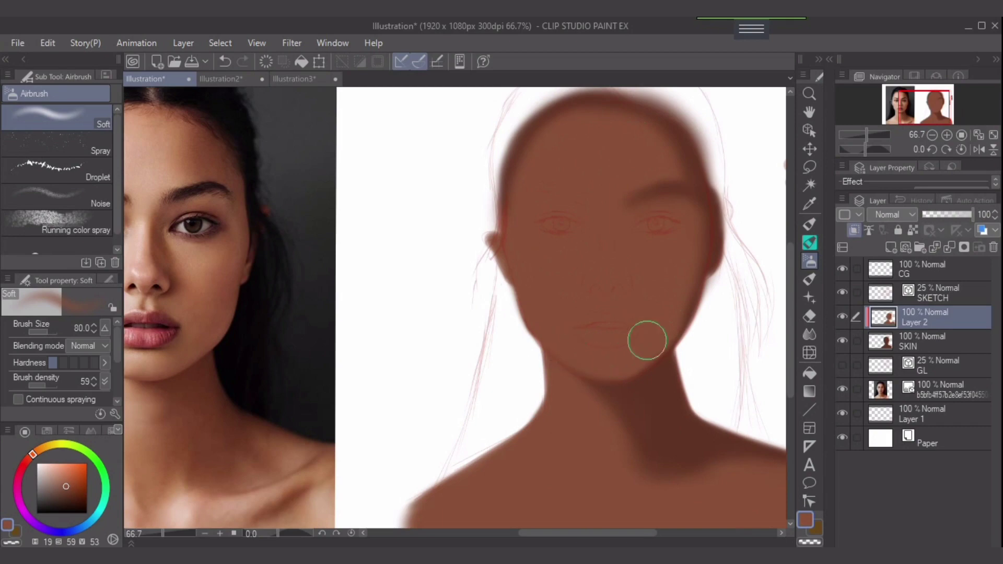
key("bracketright")
Step: Sample the light brown swatch and airbrush it over the forehead and left-hand brow and eye area at sizes 100 to 150
key("ctrl+0")
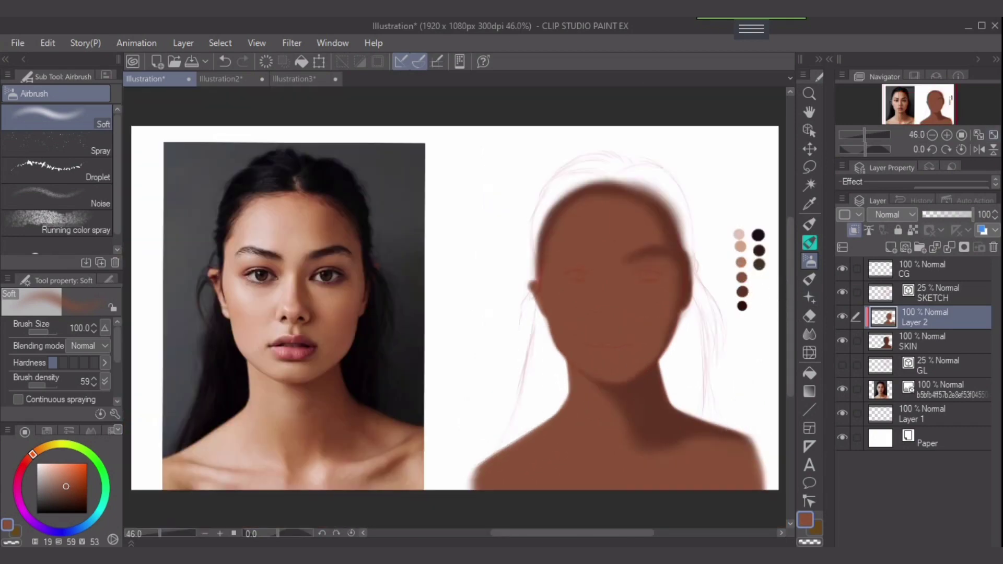
left_click(741, 262, "alt")
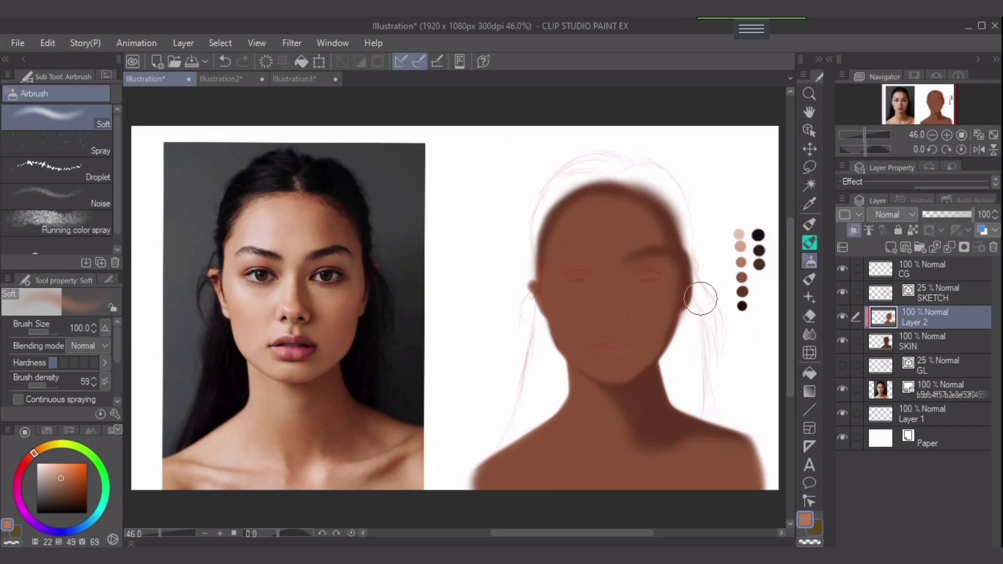
key("]")
mouse_move(586, 249)
left_mouse_down()
mouse_move(573, 242)
mouse_move(586, 230)
mouse_move(585, 246)
mouse_move(575, 242)
mouse_move(608, 222)
left_mouse_up()
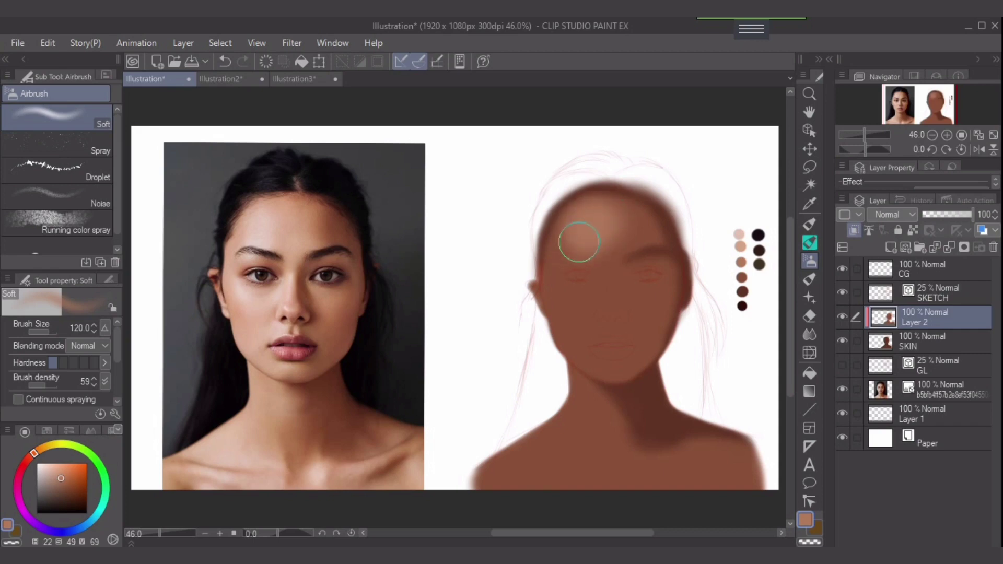
left_click_drag(582, 215, 561, 244)
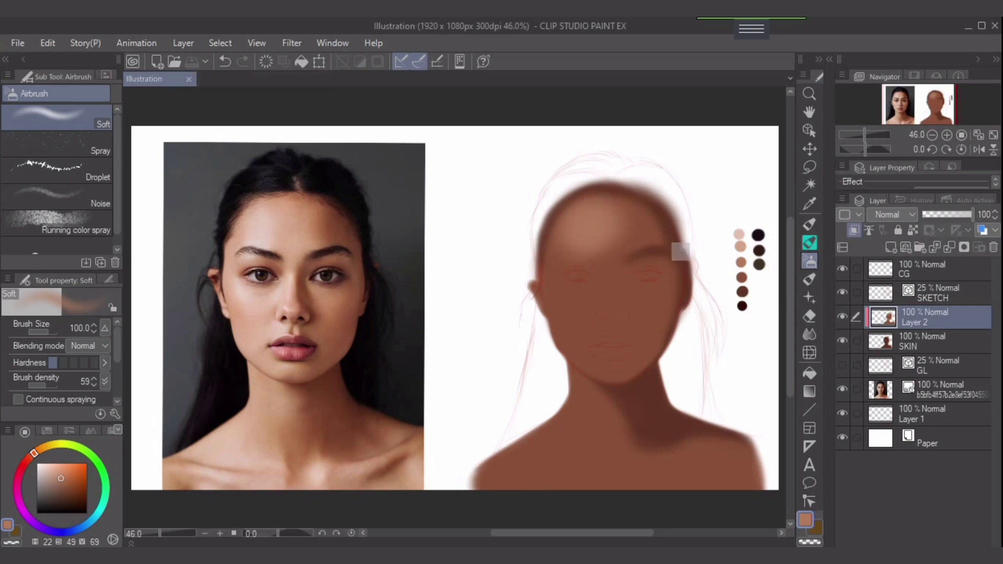
mouse_move(606, 230)
left_mouse_down()
mouse_move(587, 248)
mouse_move(634, 238)
mouse_move(592, 215)
mouse_move(621, 236)
mouse_move(601, 239)
mouse_move(622, 237)
mouse_move(598, 239)
mouse_move(628, 239)
mouse_move(592, 223)
mouse_move(622, 223)
mouse_move(591, 215)
mouse_move(624, 224)
mouse_move(587, 231)
mouse_move(627, 236)
mouse_move(593, 220)
mouse_move(573, 240)
mouse_move(598, 232)
mouse_move(603, 218)
mouse_move(590, 242)
mouse_move(609, 216)
mouse_move(591, 244)
mouse_move(611, 220)
mouse_move(571, 246)
mouse_move(597, 216)
mouse_move(563, 248)
mouse_move(582, 217)
mouse_move(565, 261)
mouse_move(589, 222)
mouse_move(566, 267)
mouse_move(591, 226)
mouse_move(563, 278)
mouse_move(596, 245)
mouse_move(592, 234)
mouse_move(568, 283)
mouse_move(593, 226)
left_mouse_up()
key("bracketright")
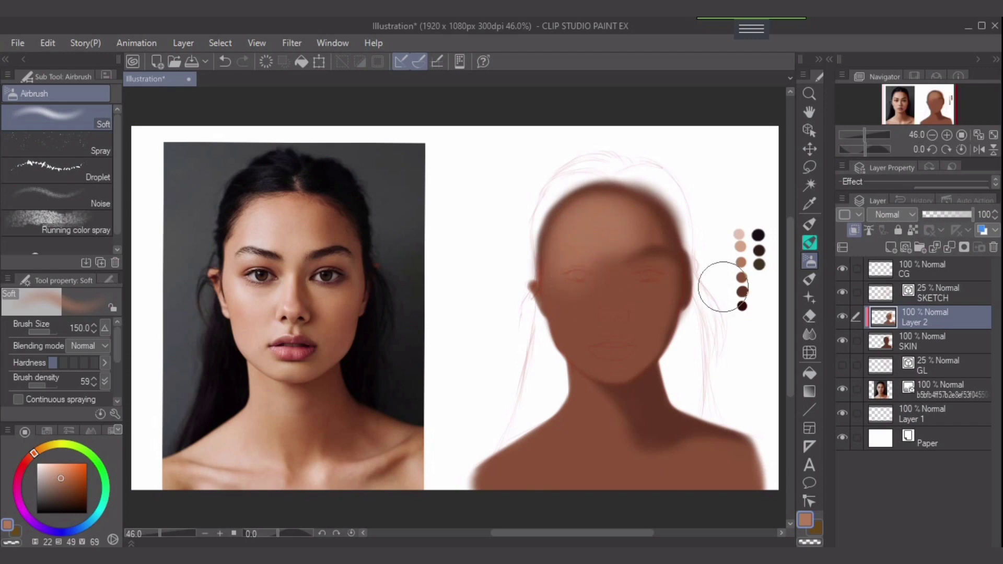
left_click(742, 277, "alt")
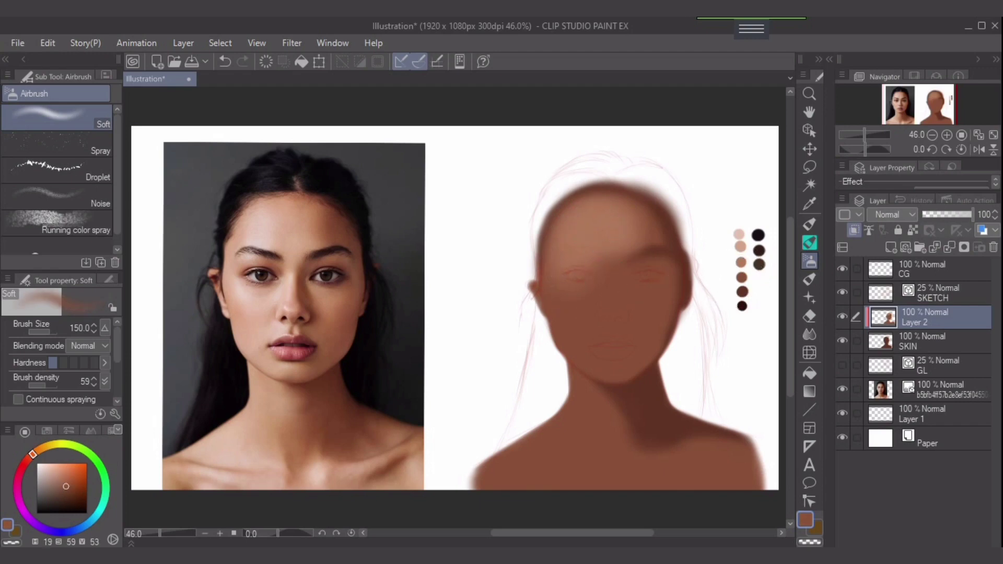
key("bracketleft")
key("bracketleft")
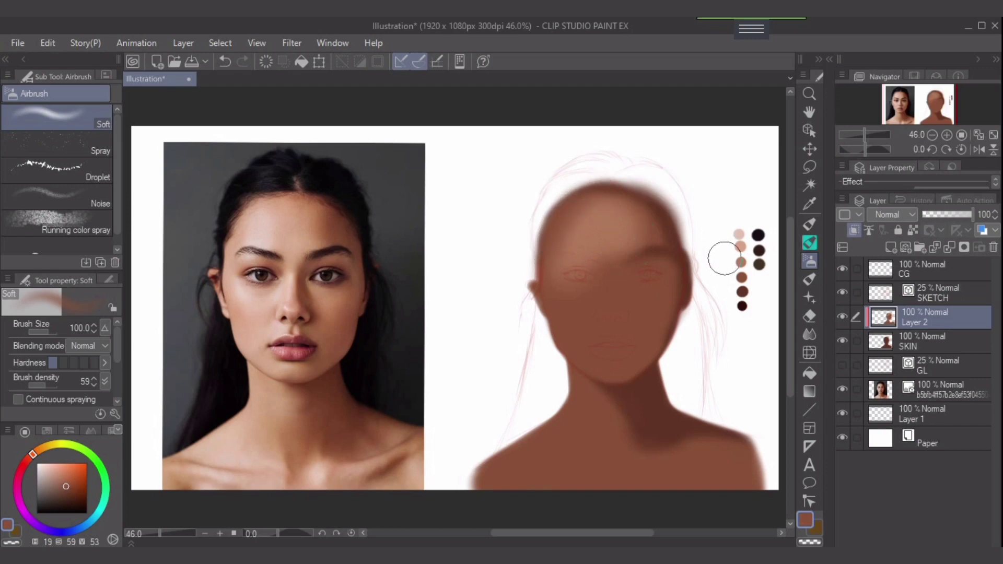
key("ctrl+z")
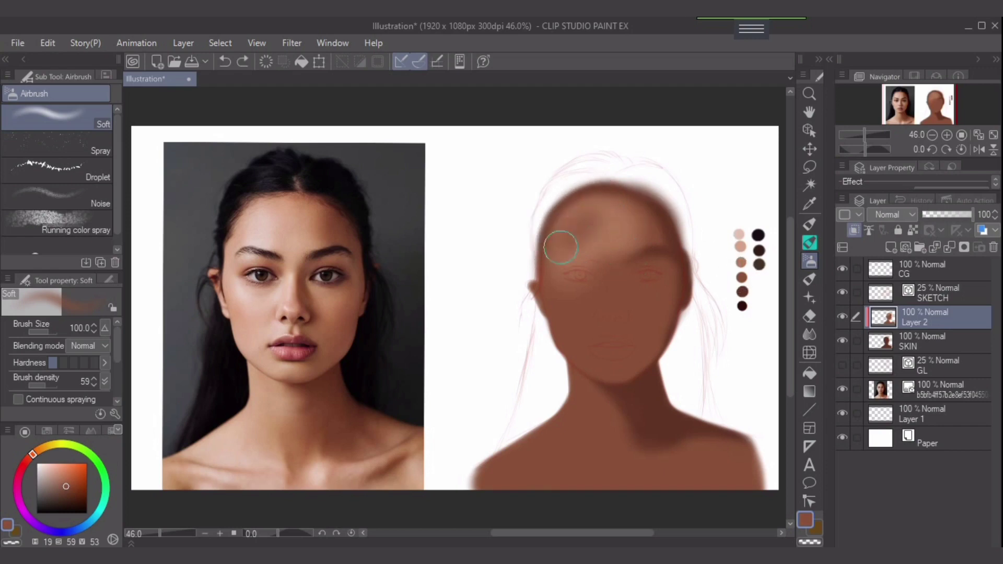
key("ctrl+z")
Step: Resample the light brown swatch and airbrush the left-hand temple, cheek and side of the nose at sizes 100 to 150
left_click(742, 263, "alt")
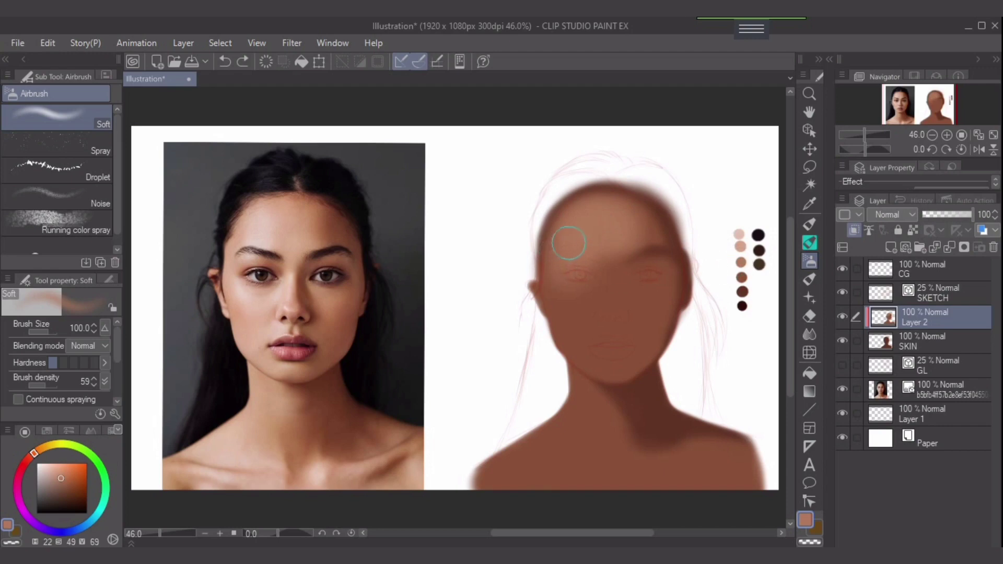
mouse_move(557, 245)
left_mouse_down()
mouse_move(597, 210)
mouse_move(564, 249)
mouse_move(586, 239)
mouse_move(564, 247)
mouse_move(599, 210)
mouse_move(578, 232)
mouse_move(617, 224)
mouse_move(603, 215)
mouse_move(609, 236)
mouse_move(601, 225)
mouse_move(574, 242)
mouse_move(558, 276)
mouse_move(579, 223)
mouse_move(557, 282)
mouse_move(583, 212)
mouse_move(559, 291)
mouse_move(571, 228)
mouse_move(563, 316)
mouse_move(530, 290)
mouse_move(554, 333)
mouse_move(568, 250)
mouse_move(568, 290)
mouse_move(533, 318)
left_mouse_up()
key("]")
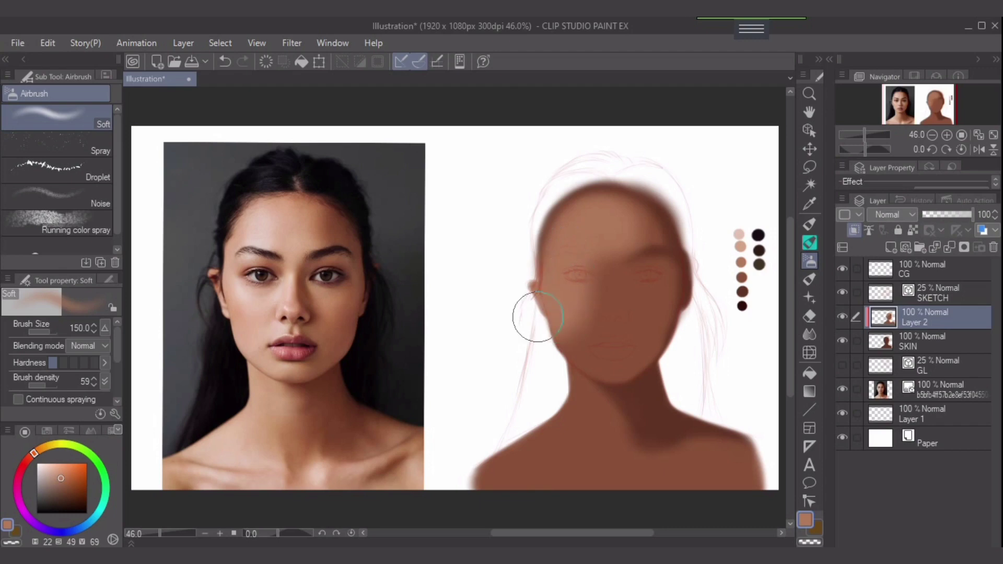
mouse_move(595, 297)
left_mouse_down()
mouse_move(598, 248)
mouse_move(584, 300)
mouse_move(603, 231)
mouse_move(589, 313)
mouse_move(580, 308)
mouse_move(597, 255)
mouse_move(597, 312)
mouse_move(603, 251)
mouse_move(598, 317)
mouse_move(607, 239)
mouse_move(598, 325)
mouse_move(587, 311)
mouse_move(582, 347)
left_mouse_up()
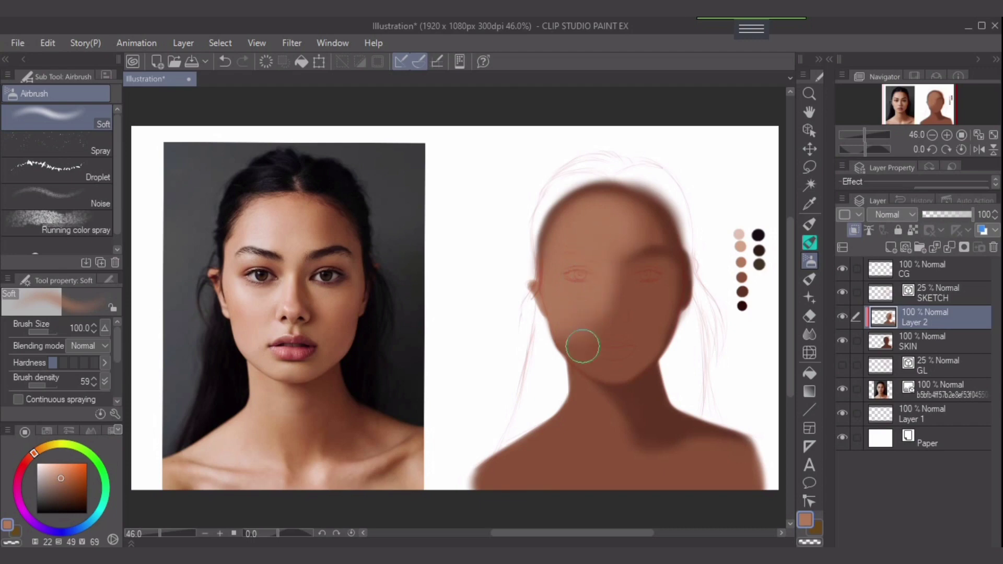
Step: Airbrush light brown over the left-hand jaw, around the mouth and onto the chin at sizes 70 to 80
key("bracketleft")
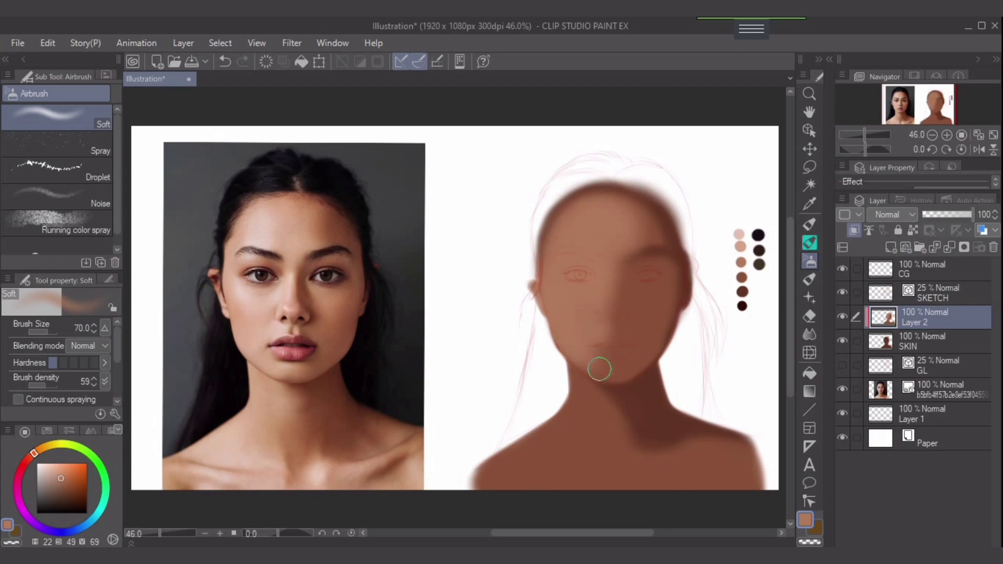
key("bracketright")
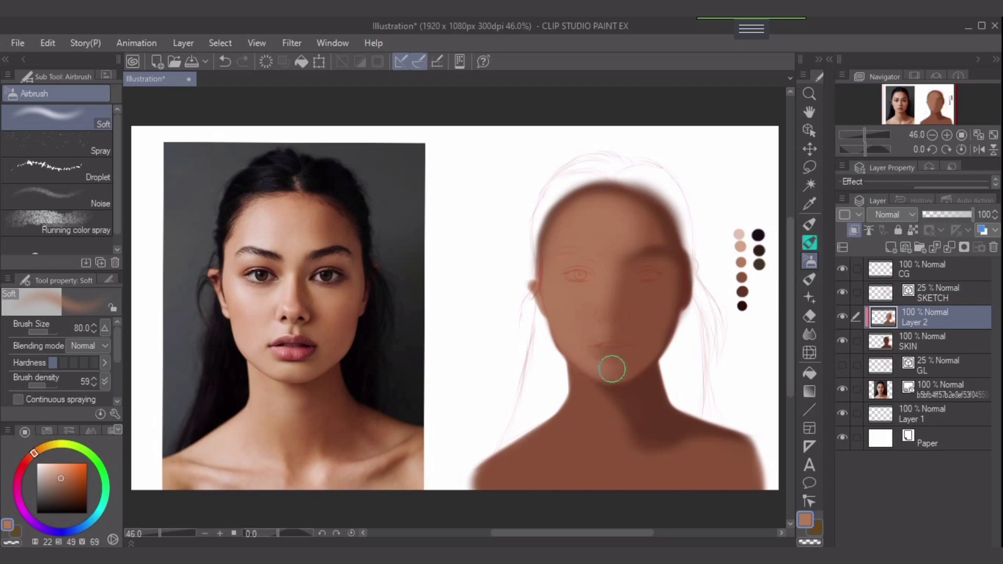
key("bracketleft")
key("bracketleft")
key("bracketleft")
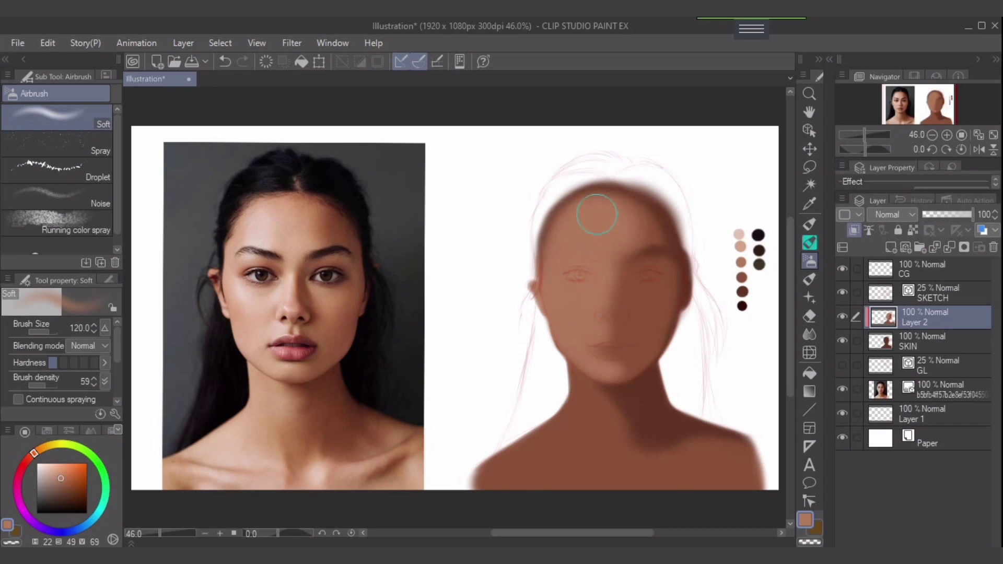
Step: Airbrush a soft light brown patch onto the right-hand cheek below the eye, using sizes 100 down to 70
key("[")
key("[")
key("[")
key("[")
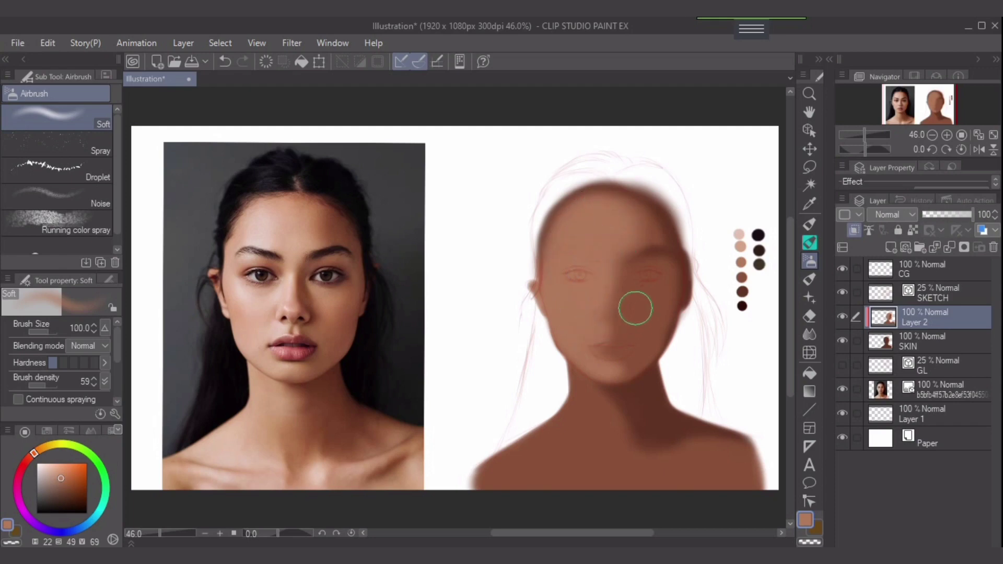
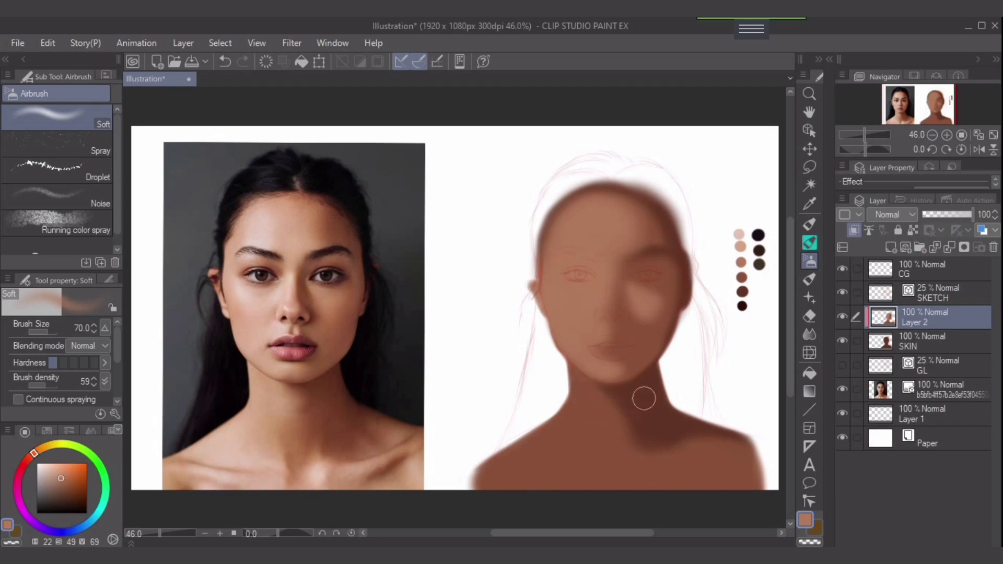
Step: Sample the medium brown swatch and soften the edge of the dark neck shadow with the airbrush at sizes 70 to 120
left_click(742, 280, "alt")
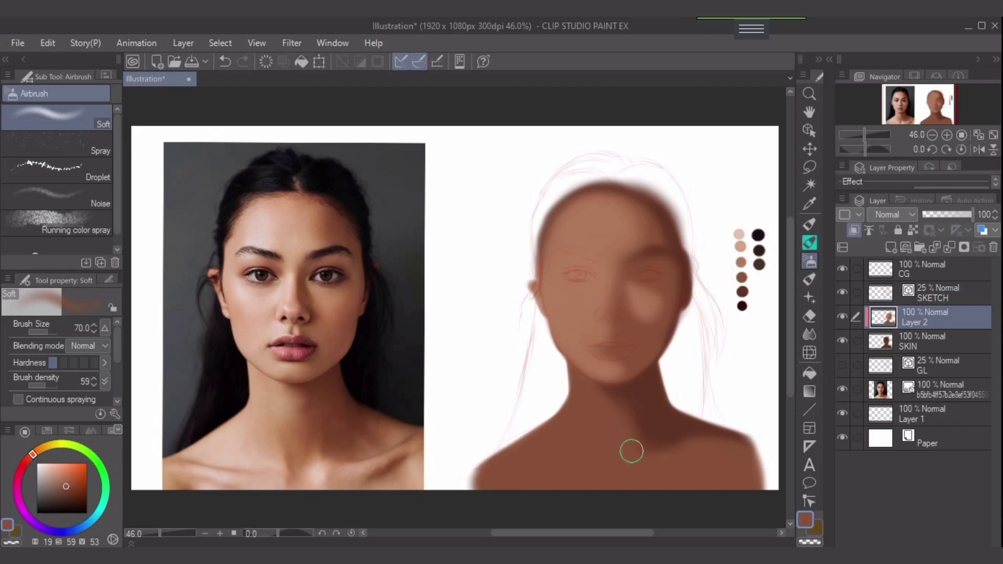
key("bracketright")
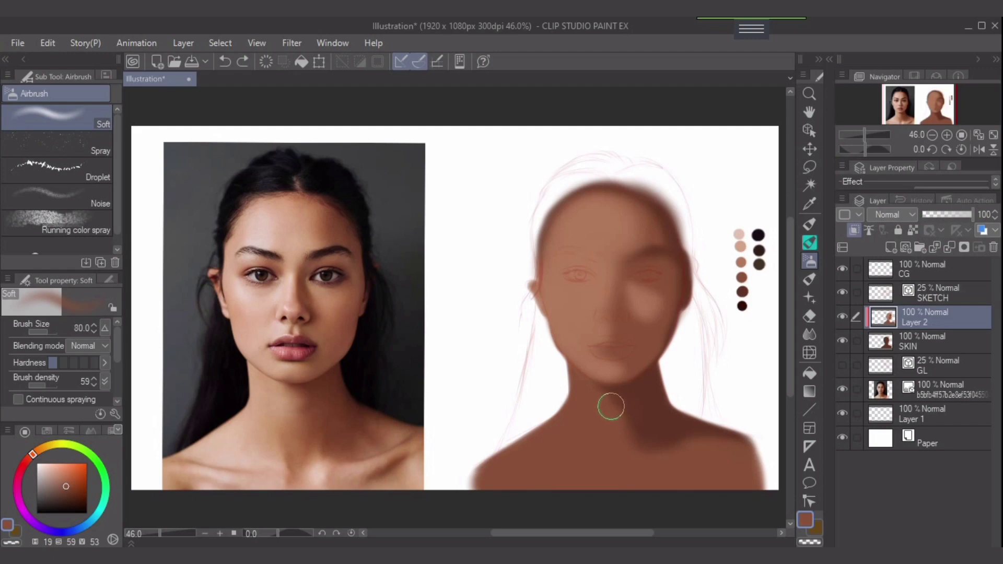
left_click_drag(604, 396, 621, 421)
key("]")
key("]")
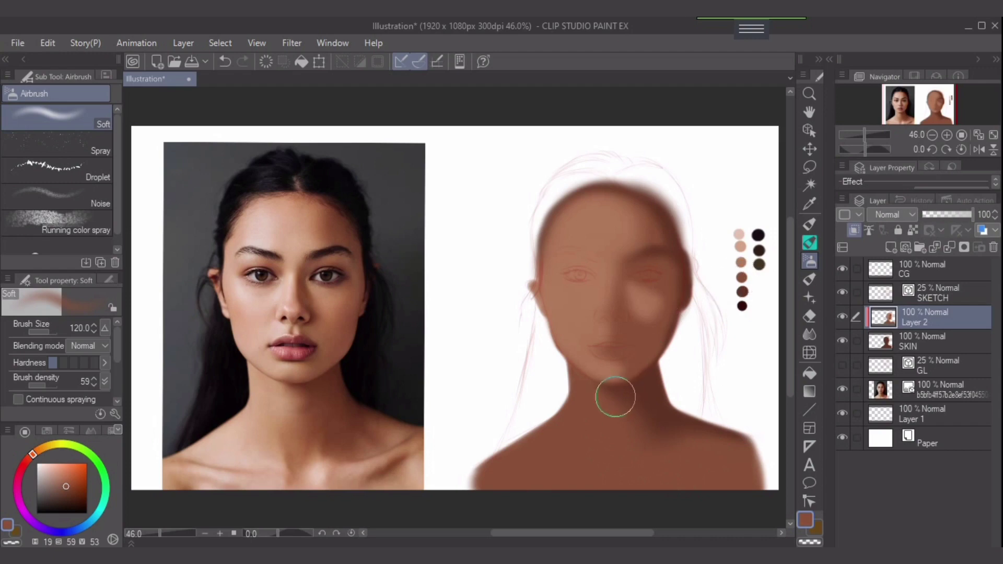
Step: Sample the light brown swatch and airbrush it over the neck, chest and both shoulders, enlarging the brush from 120 to 170
left_click(741, 262, "alt")
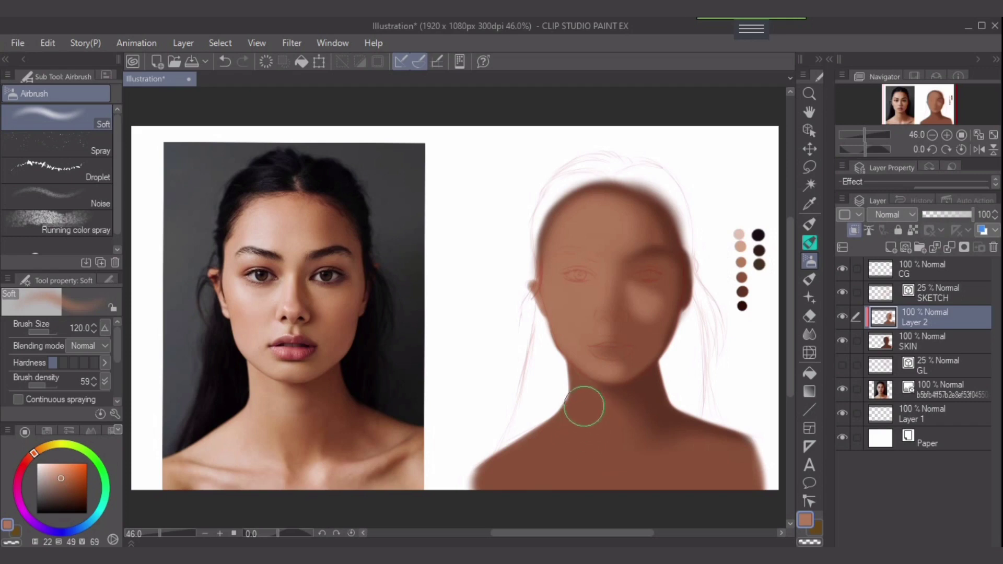
mouse_move(594, 409)
left_mouse_down()
mouse_move(596, 433)
mouse_move(574, 388)
mouse_move(600, 452)
mouse_move(665, 449)
mouse_move(590, 433)
mouse_move(615, 454)
mouse_move(599, 451)
mouse_move(590, 442)
mouse_move(638, 457)
mouse_move(612, 462)
mouse_move(596, 450)
mouse_move(653, 471)
mouse_move(624, 468)
mouse_move(728, 467)
left_mouse_up()
key("bracketright")
left_click_drag(571, 465, 559, 448)
key("bracketright")
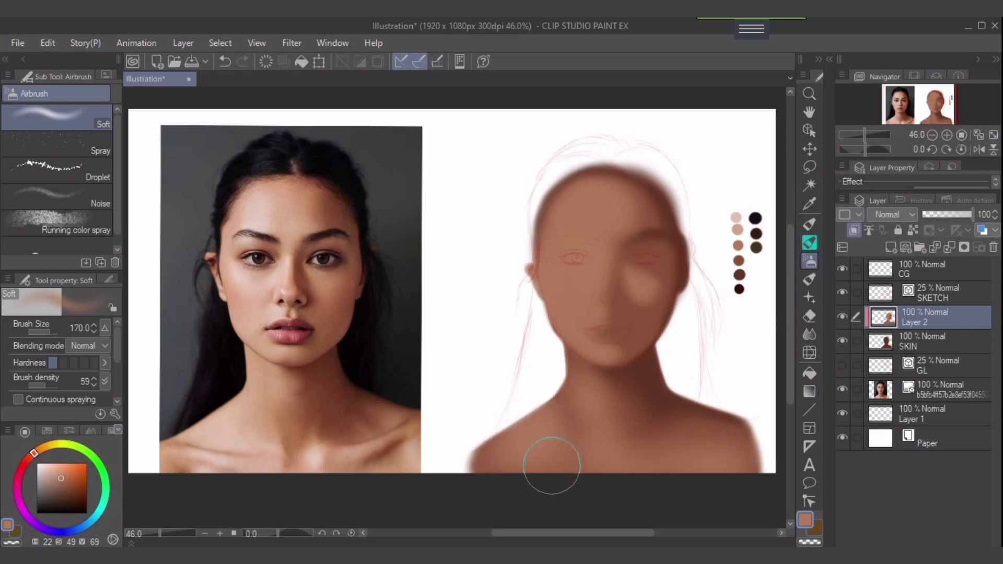
Step: Even out the light brown on the left-hand shoulder and side of the neck, reducing the airbrush to size 120
mouse_move(546, 412)
left_mouse_down()
mouse_move(506, 460)
mouse_move(547, 470)
mouse_move(530, 453)
mouse_move(475, 458)
mouse_move(556, 464)
mouse_move(507, 437)
mouse_move(555, 393)
left_mouse_up()
key("bracketleft")
key("bracketleft")
key("bracketleft")
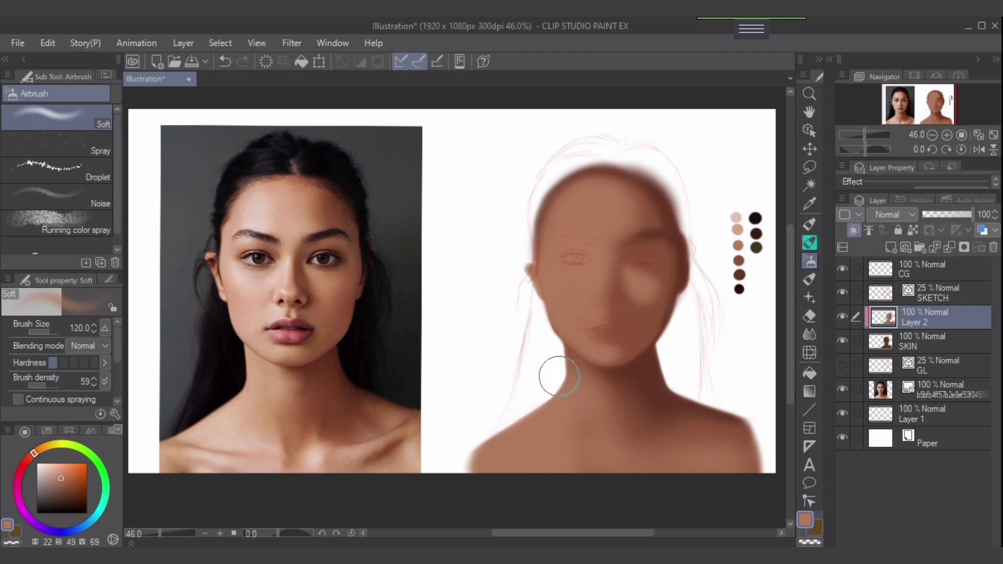
Step: Blend the light brown along the left-hand side of the neck with the airbrush at sizes 80 to 120
key("bracketright")
key("bracketleft")
key("bracketleft")
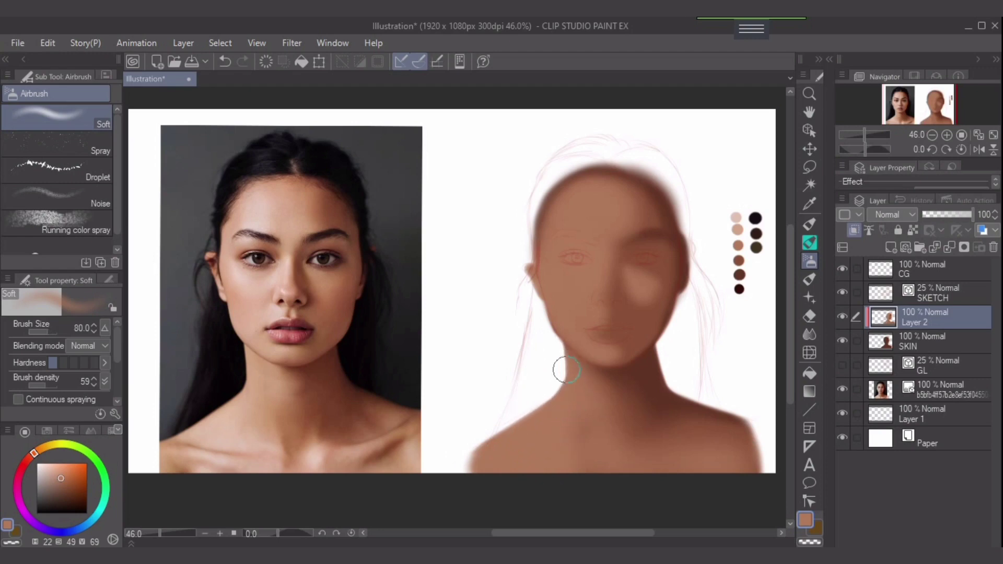
key("bracketleft")
key("bracketright")
key("bracketright")
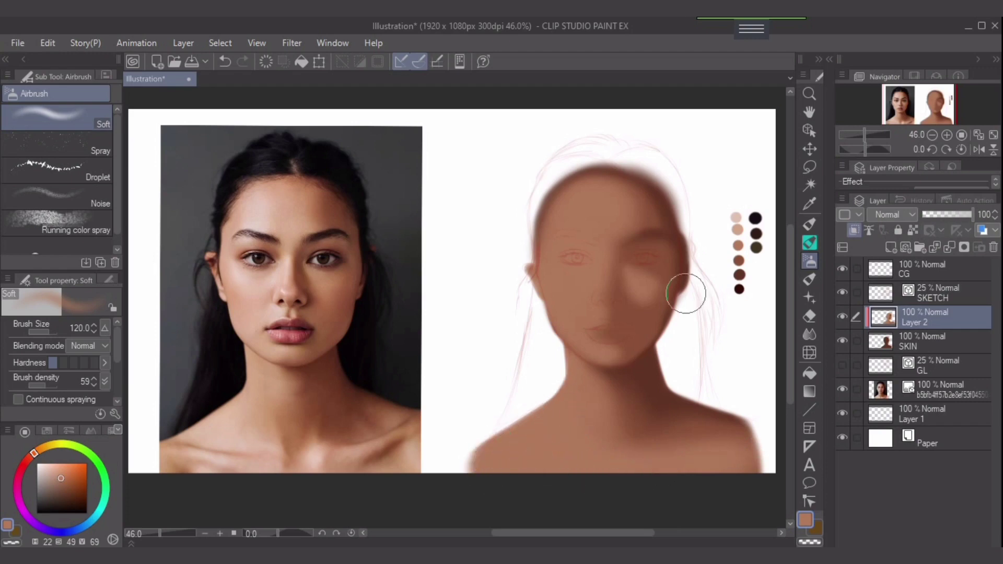
Step: Sample the peach swatch and airbrush it softly over the forehead and left-hand cheek at sizes 100 to 150
left_click(737, 230, "alt")
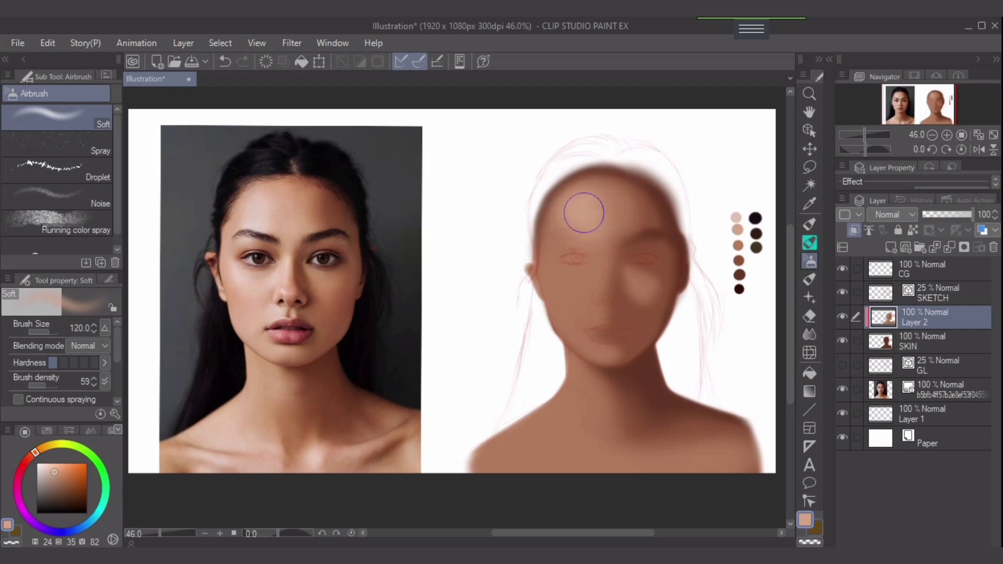
key("bracketright")
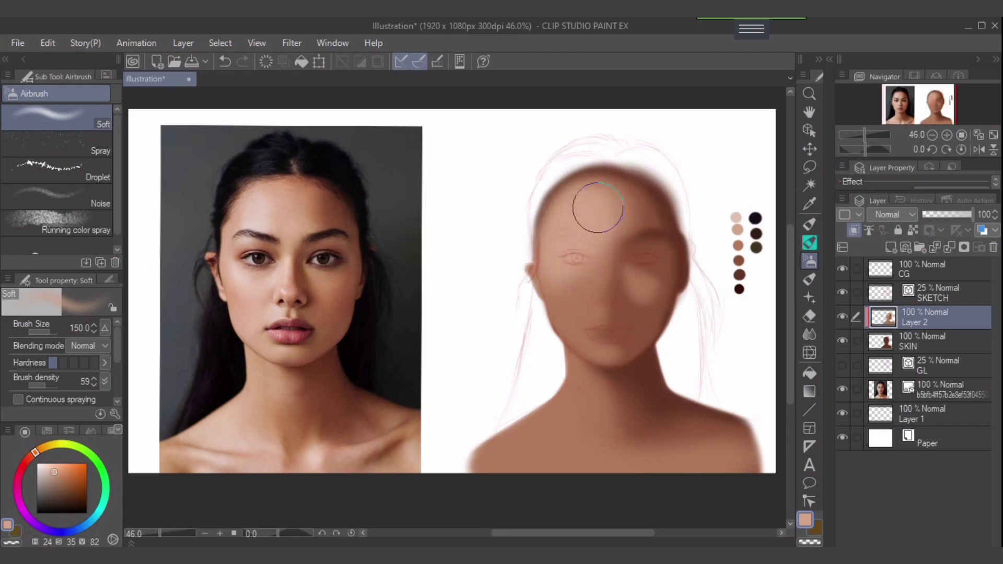
key("bracketleft")
key("bracketleft")
mouse_move(575, 269)
left_mouse_down()
mouse_move(571, 307)
mouse_move(568, 290)
mouse_move(553, 299)
left_mouse_up()
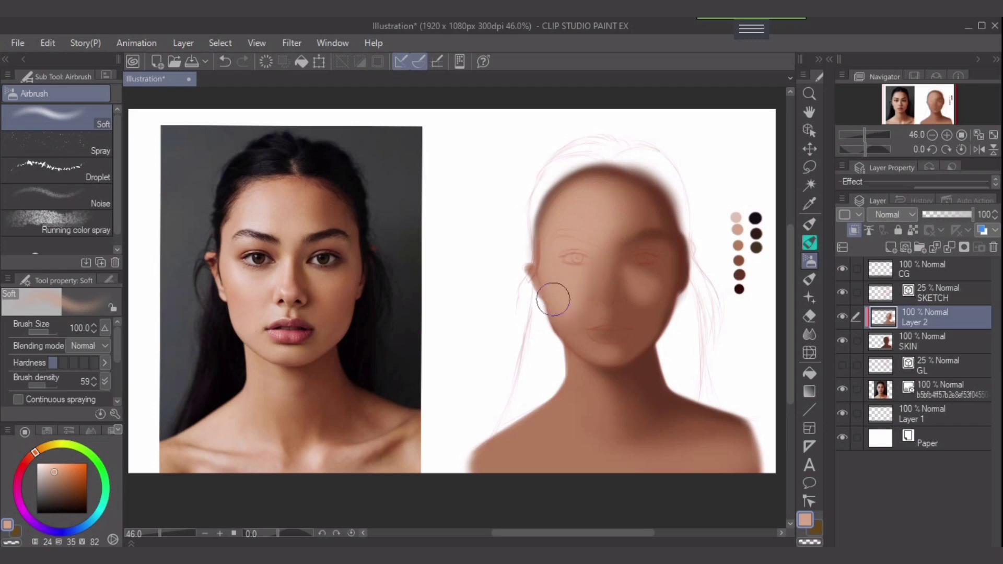
Step: Airbrush peach along the nose, above the upper lip and on the chin, using sizes around 60 to 70
key("bracketleft")
key("bracketleft")
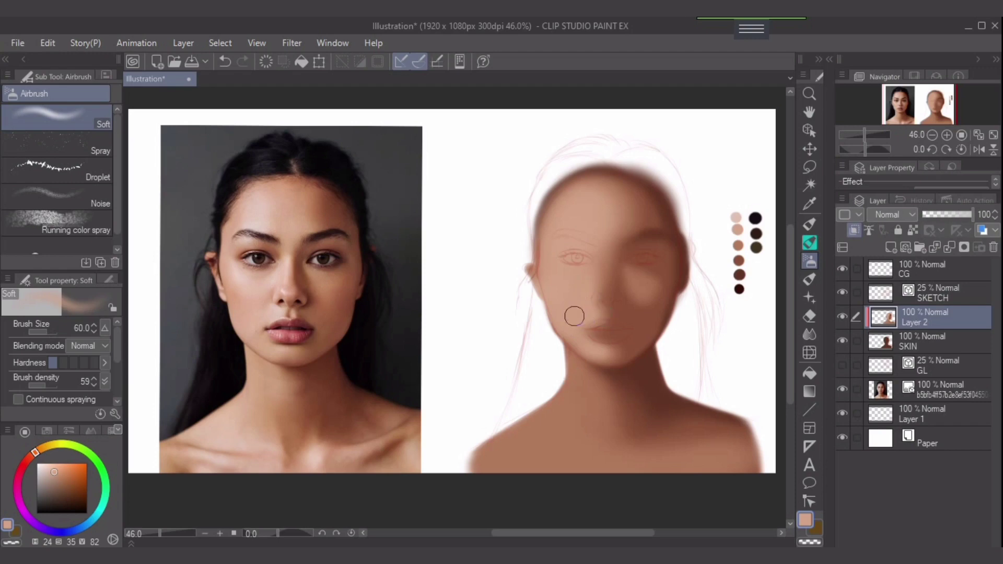
key("bracketright")
key("bracketright")
key("bracketleft")
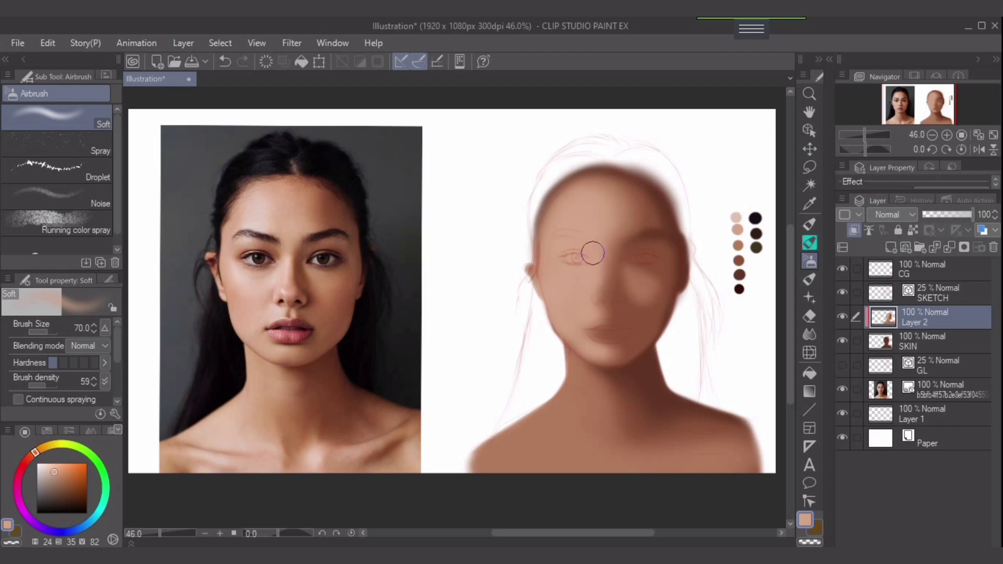
Step: Lighten the left-hand brow area and lower forehead with peach, using airbrush sizes 100 and 80
key("bracketright")
key("bracketright")
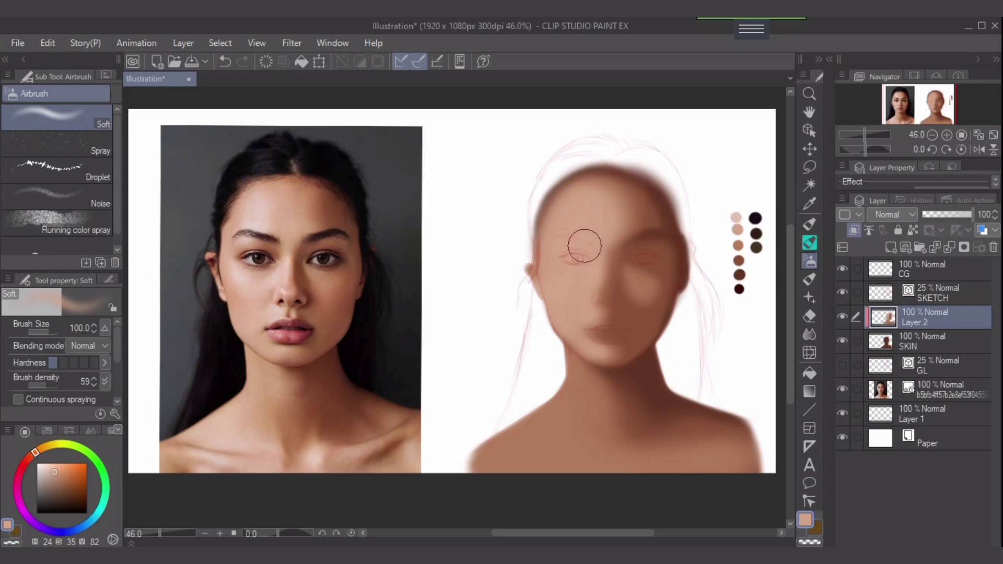
key("bracketleft")
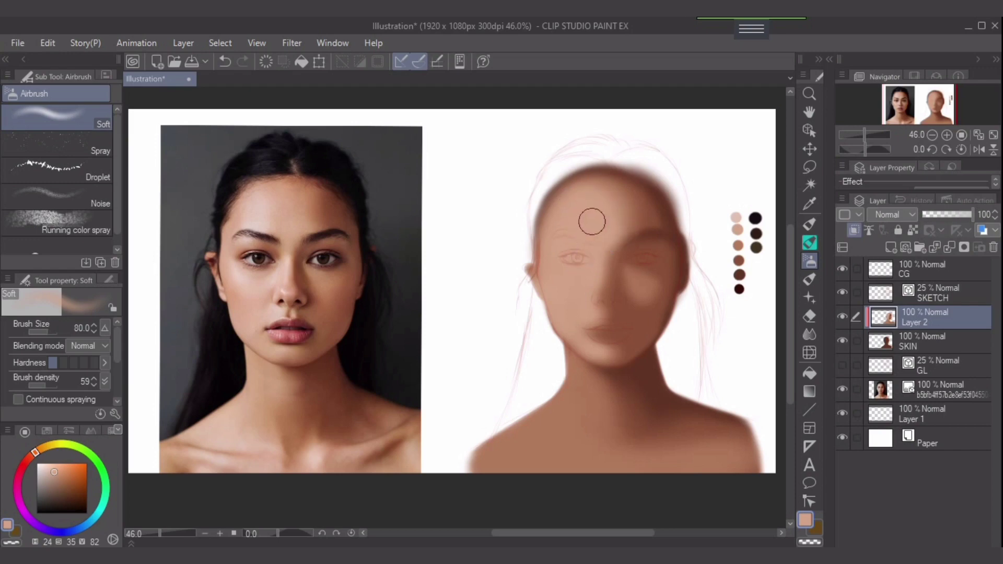
Step: Airbrush peach down the neck and across the middle of the chest, reducing the brush from size 120 to 50
key("bracketright")
key("bracketright")
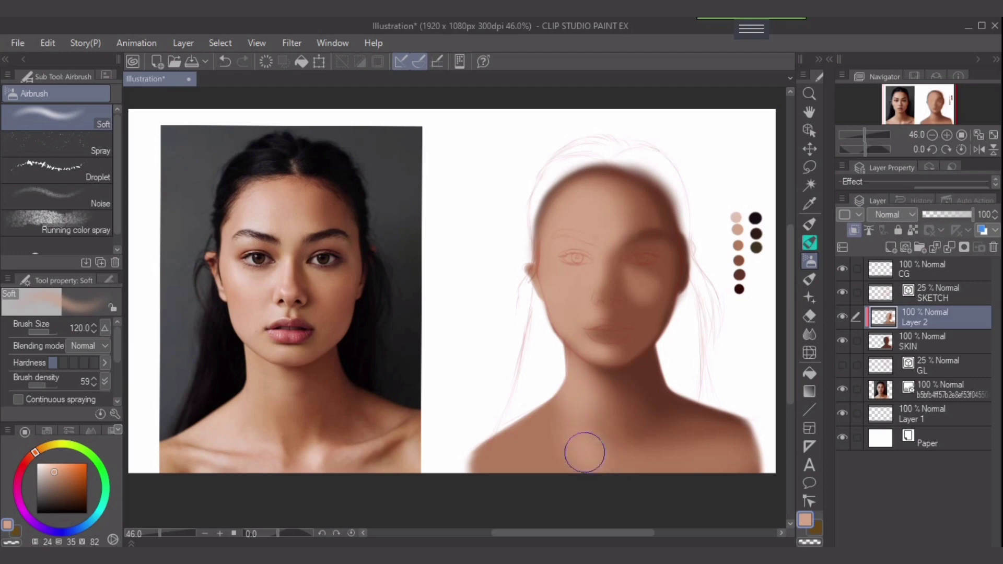
key("bracketleft")
key("bracketleft")
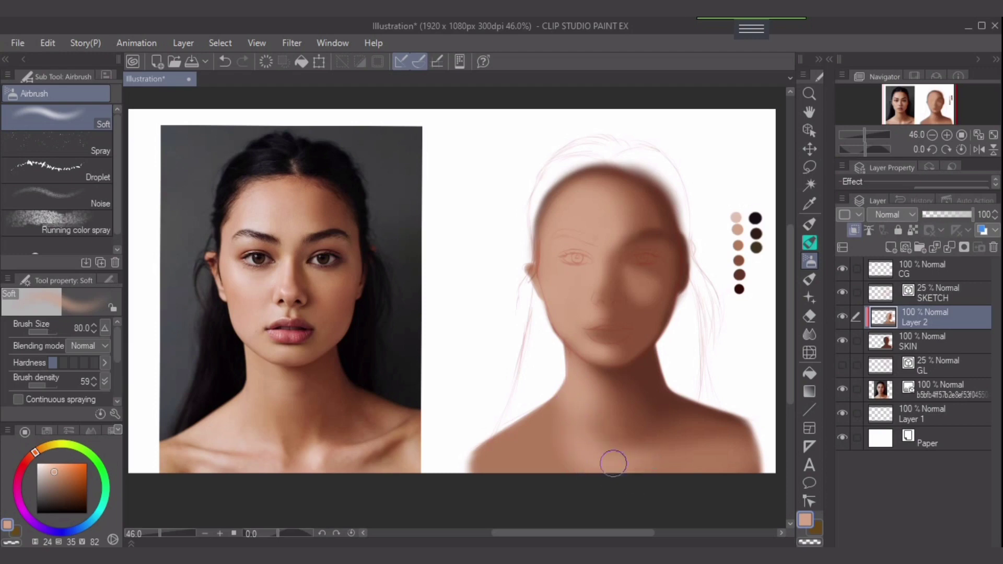
key("bracketleft")
key("bracketleft")
key("bracketleft")
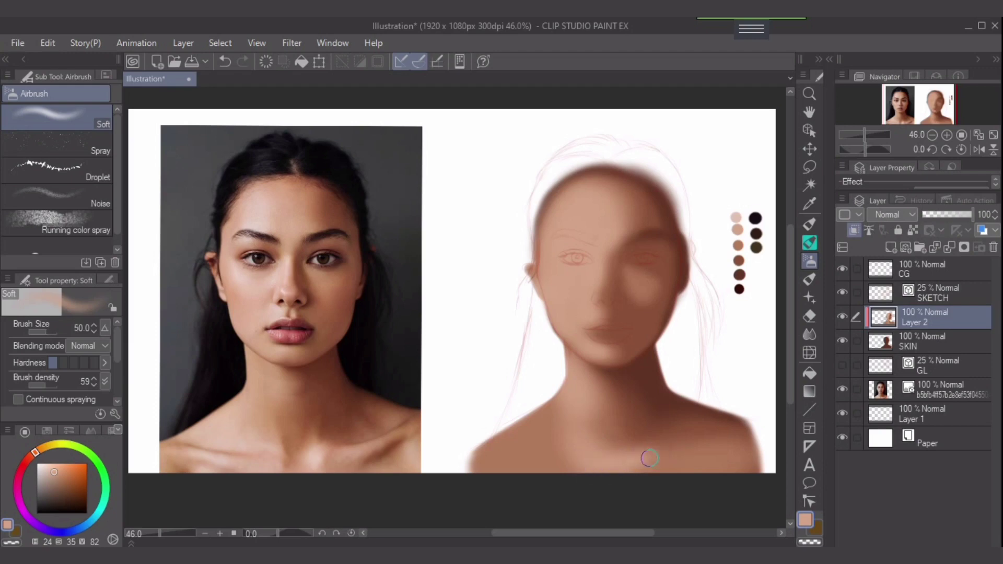
Step: Spread peach over the right-hand side of the chest and shoulder with the airbrush at sizes 120 and 100
key("bracketright")
key("bracketright")
key("bracketright")
key("bracketright")
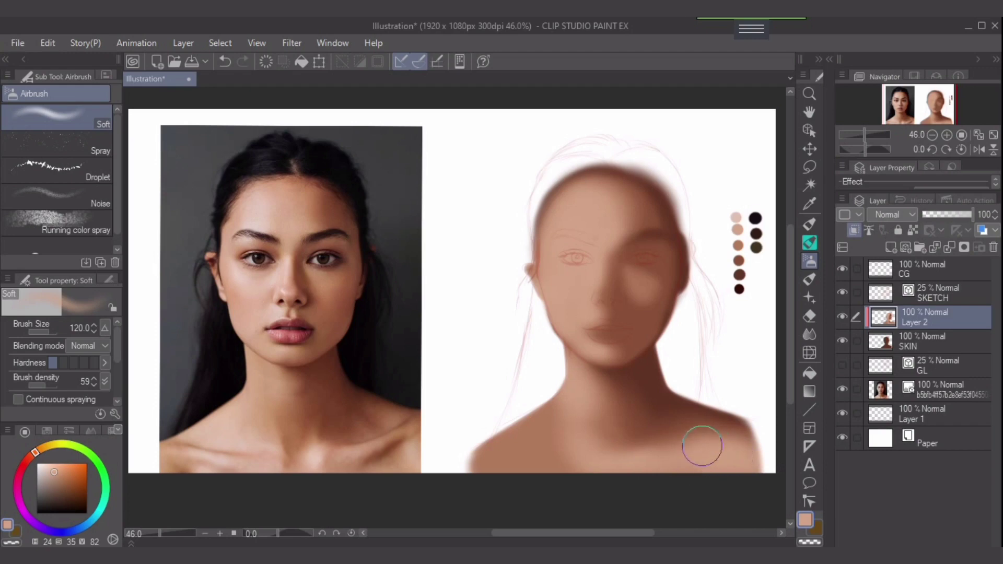
key("bracketleft")
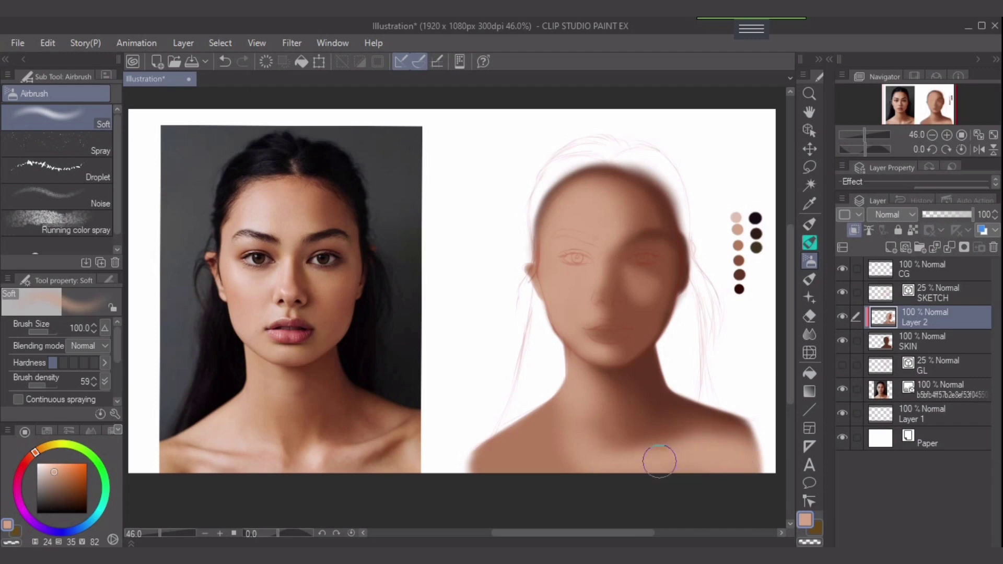
Step: Airbrush peach over the left-hand shoulder and collarbone area at sizes 120 and 150
key("bracketright")
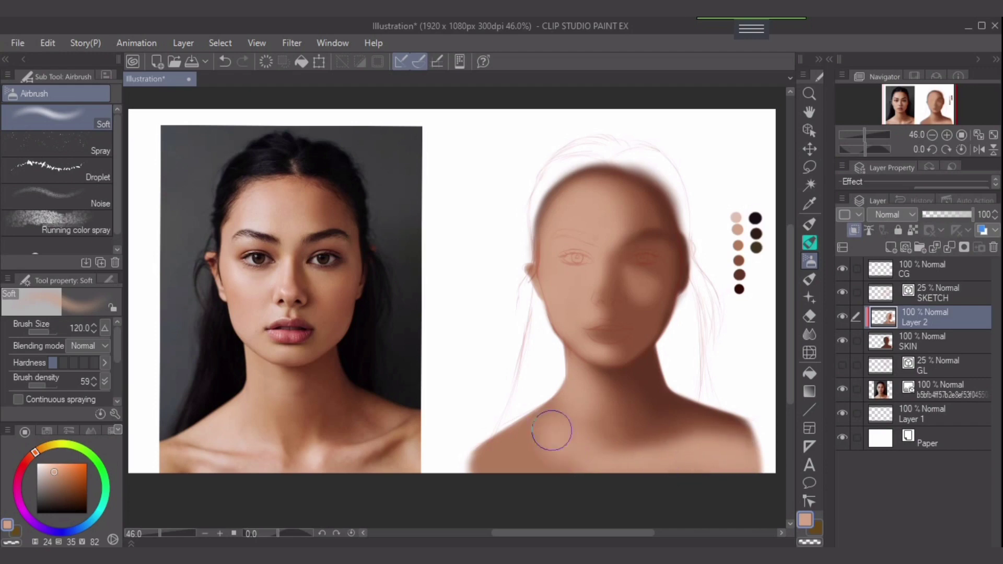
mouse_move(552, 431)
left_mouse_down()
mouse_move(544, 407)
mouse_move(561, 464)
mouse_move(515, 442)
mouse_move(513, 427)
mouse_move(473, 466)
mouse_move(516, 484)
mouse_move(534, 421)
mouse_move(505, 420)
mouse_move(509, 438)
mouse_move(552, 429)
left_mouse_up()
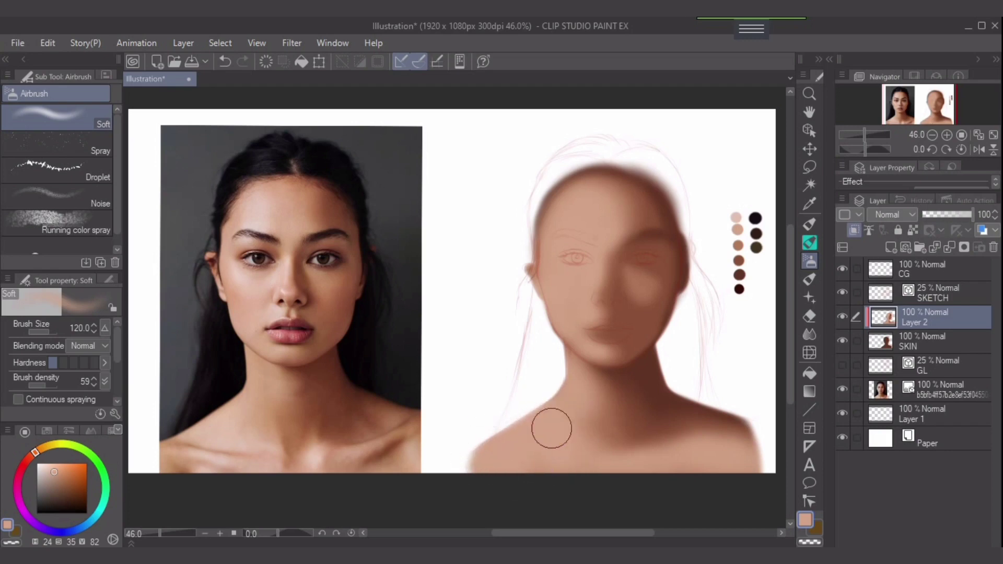
key("bracketright")
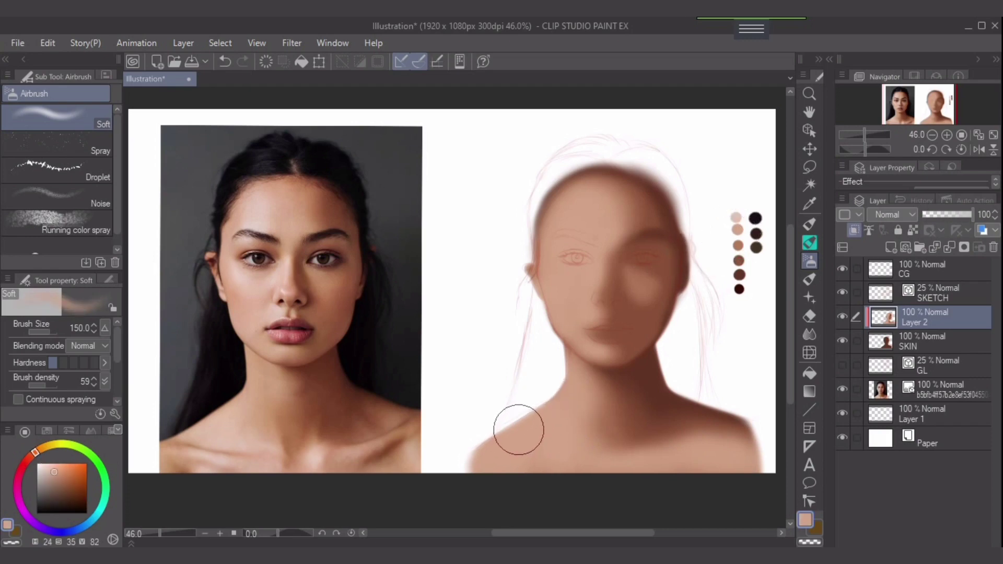
Step: Sample the pale pink swatch and airbrush soft highlights along the left-hand shoulder and the collarbones, using sizes 80 down to 40
key("bracketleft")
key("bracketleft")
left_click(736, 216, "alt")
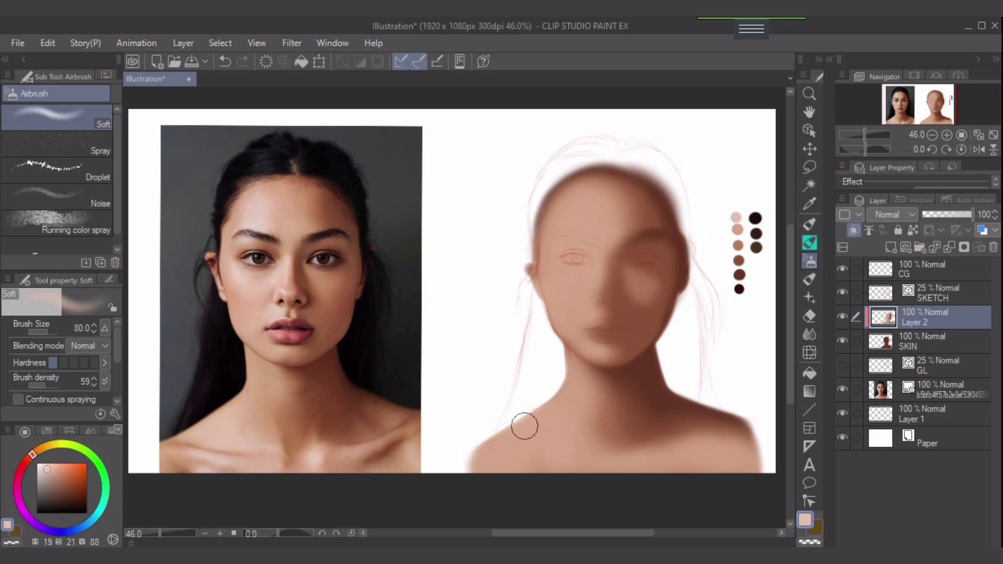
key("bracketright")
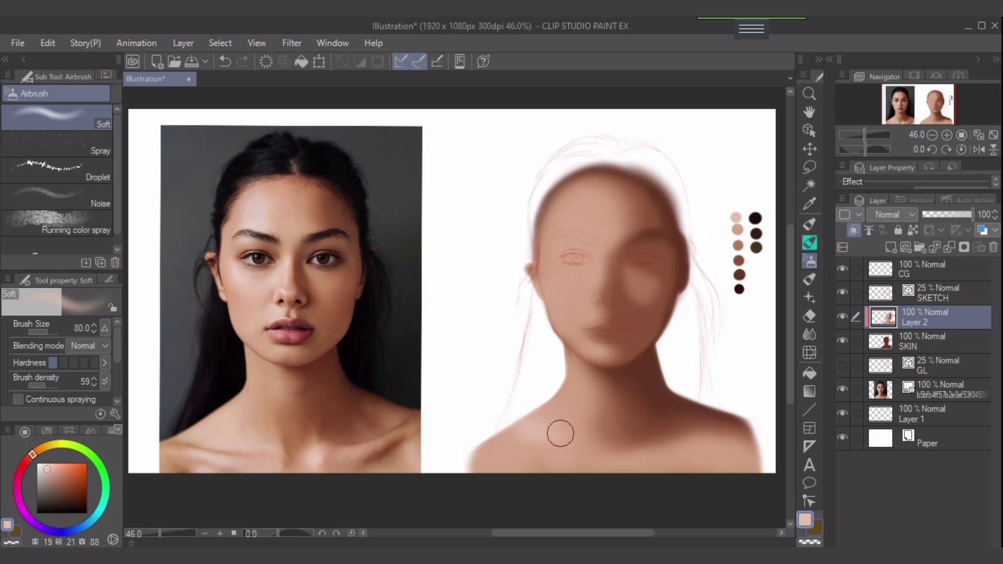
key("bracketright")
key("bracketleft")
key("bracketleft")
key("bracketleft")
key("bracketleft")
key("bracketleft")
key("bracketleft")
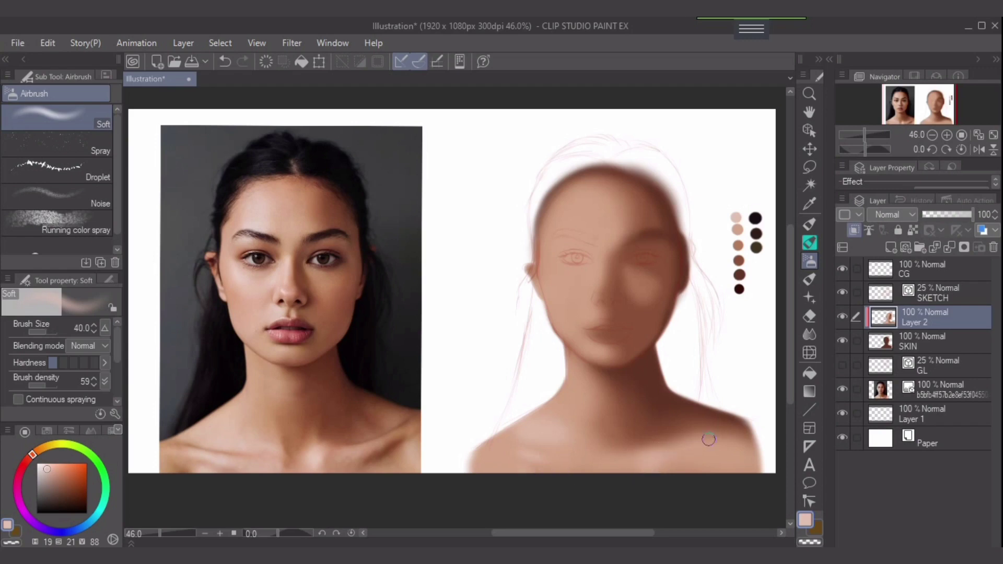
Step: Enlarge the airbrush to size 120 and lighten the right-hand shoulder and lower chest with pale pink
key("]")
key("]")
key("]")
key("]")
key("]")
left_click_drag(751, 468, 725, 467)
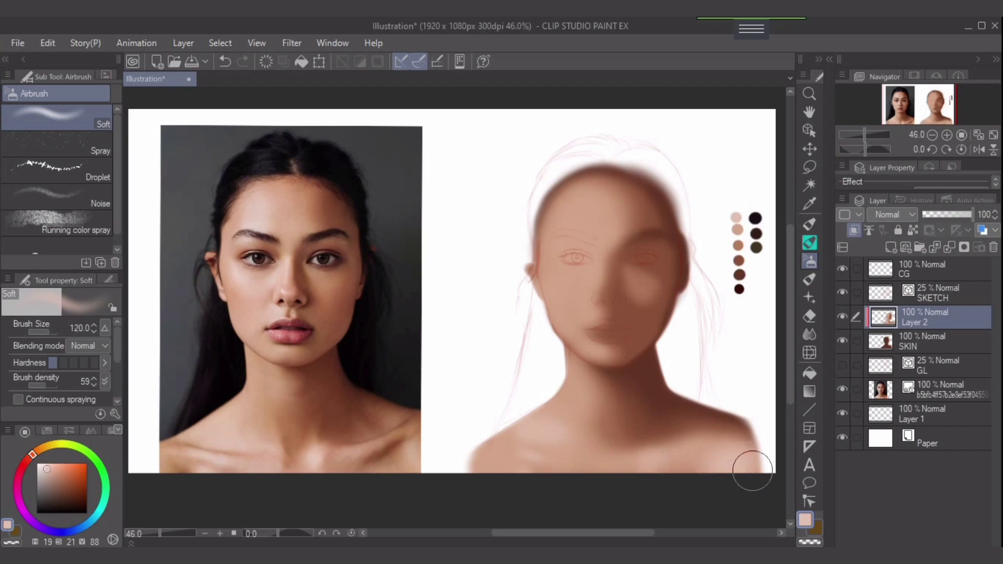
Step: Airbrush a pale pink highlight on the left-hand side of the forehead above the brow, at sizes 60 to 80
key("bracketleft")
key("bracketleft")
key("bracketleft")
key("bracketleft")
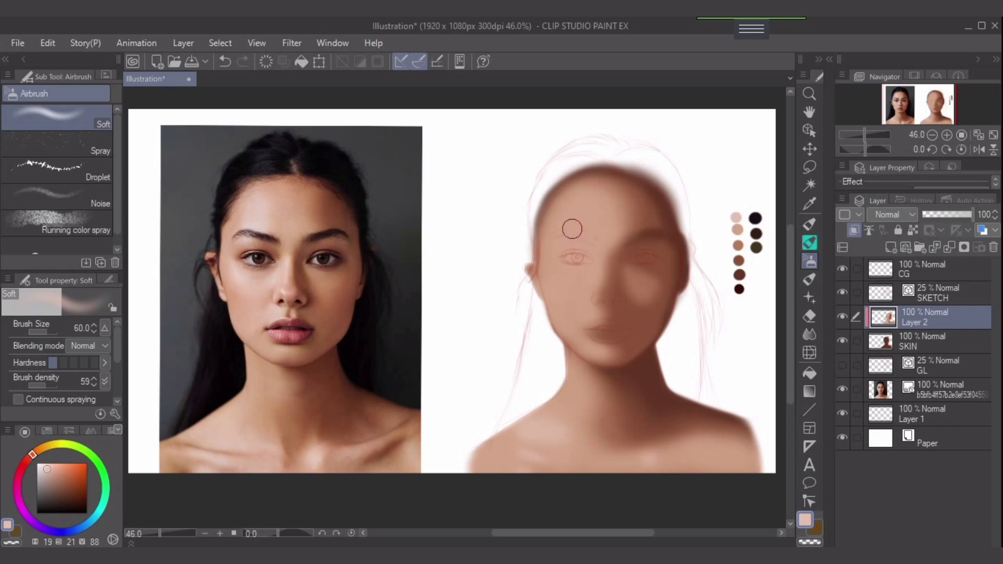
key("bracketright")
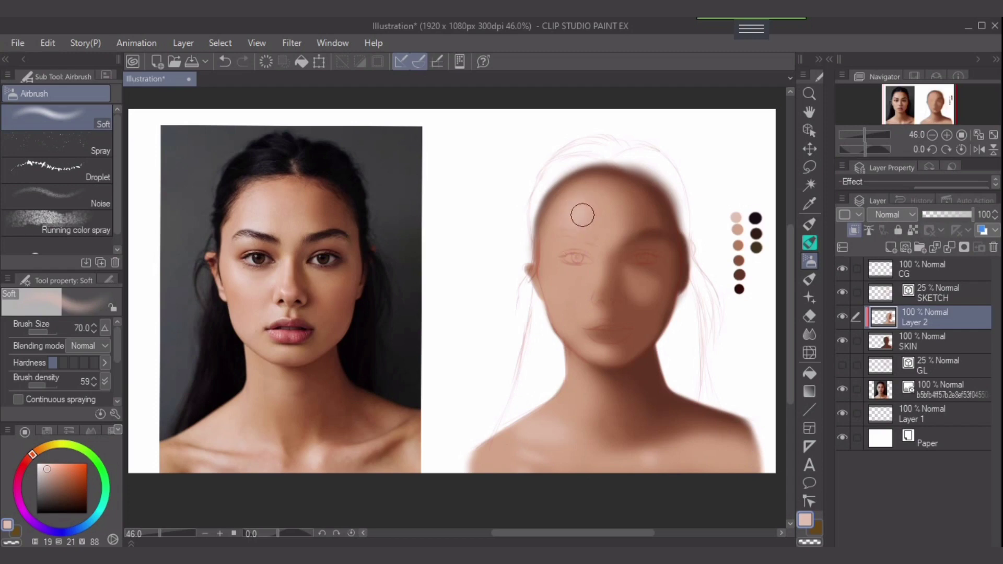
key("bracketright")
mouse_move(583, 228)
left_mouse_down()
mouse_move(585, 203)
mouse_move(560, 232)
mouse_move(581, 205)
left_mouse_up()
Step: Brighten the left-hand cheek with pale pink, using the airbrush at size 120 and reducing it to 80
key("bracketright")
key("bracketright")
key("bracketright")
key("bracketright")
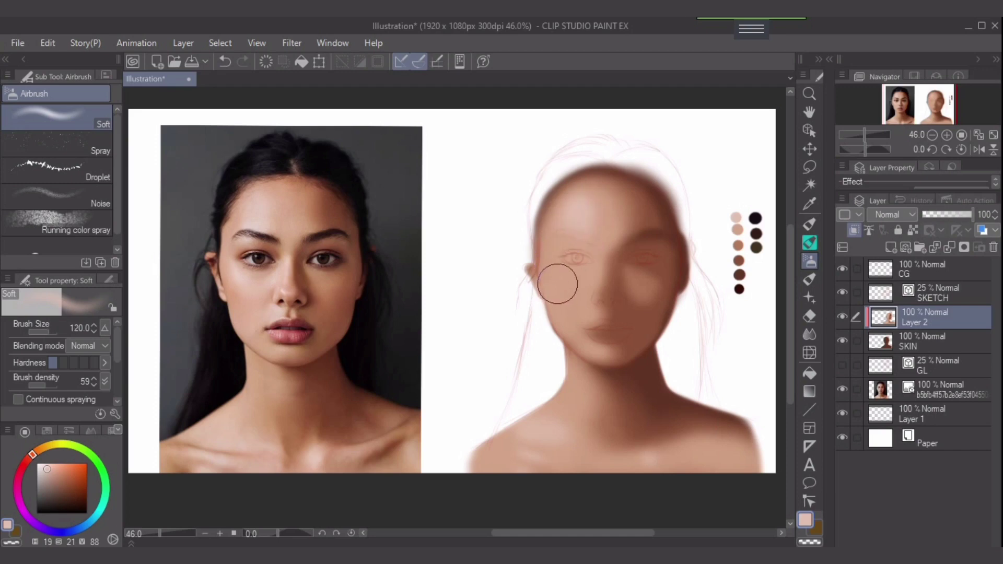
key("bracketleft")
key("bracketleft")
key("bracketleft")
key("bracketleft")
key("bracketleft")
key("bracketright")
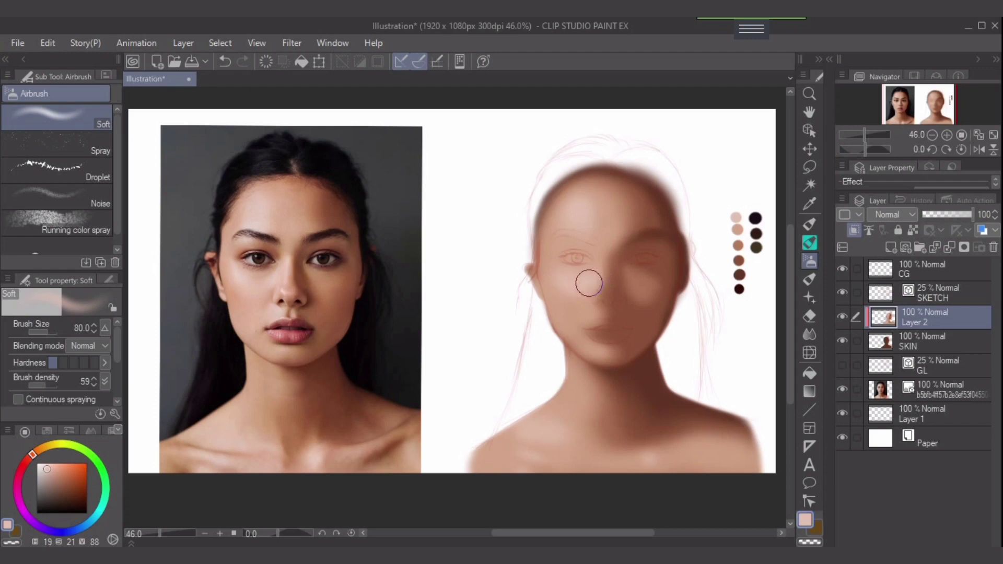
Step: Add small pale pink highlights under the left-hand eye and around the mouth with the airbrush at size 60
key("bracketleft")
key("bracketleft")
key("bracketleft")
key("bracketright")
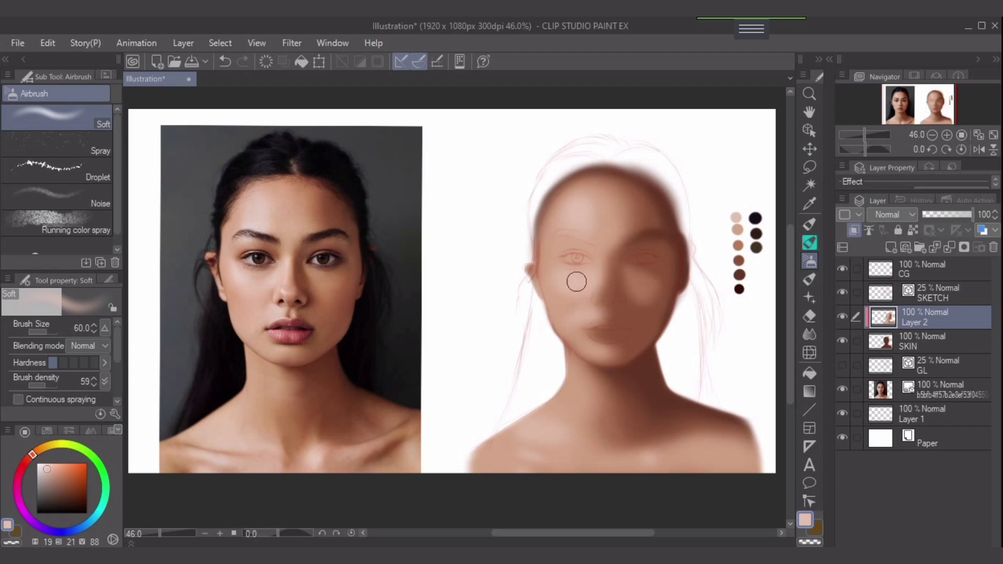
Step: Sample the peach tone from the left-hand cheek and blend the cheek highlight's edge with the airbrush at size 70
left_click(557, 303, "alt")
key("]")
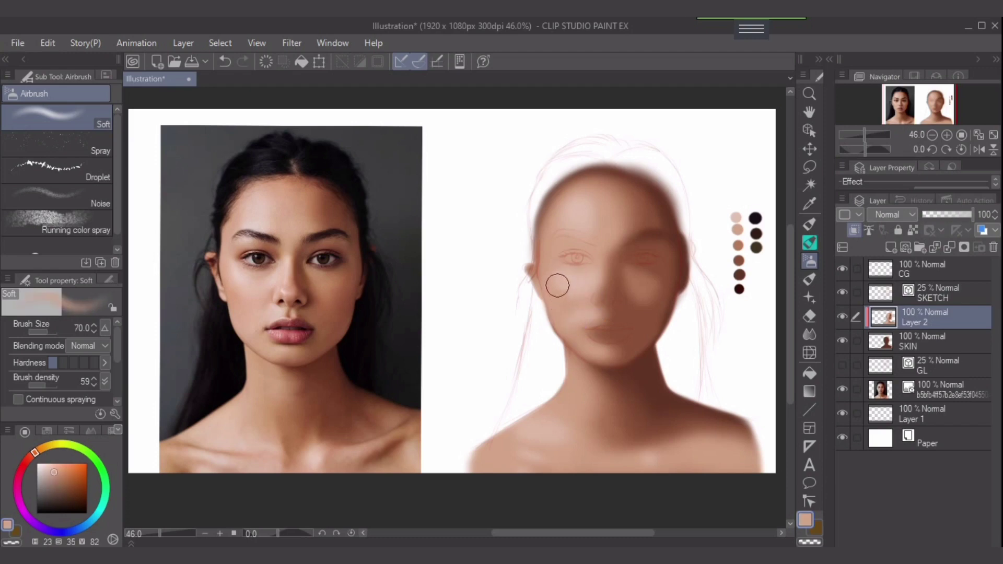
mouse_move(555, 279)
left_mouse_down()
mouse_move(583, 304)
mouse_move(563, 317)
mouse_move(576, 339)
mouse_move(574, 310)
left_mouse_up()
Step: Sample the pale pink swatch, airbrush the left-hand cheek below the eye at size 70, and save the illustration
left_click(735, 218, "alt")
key("e")
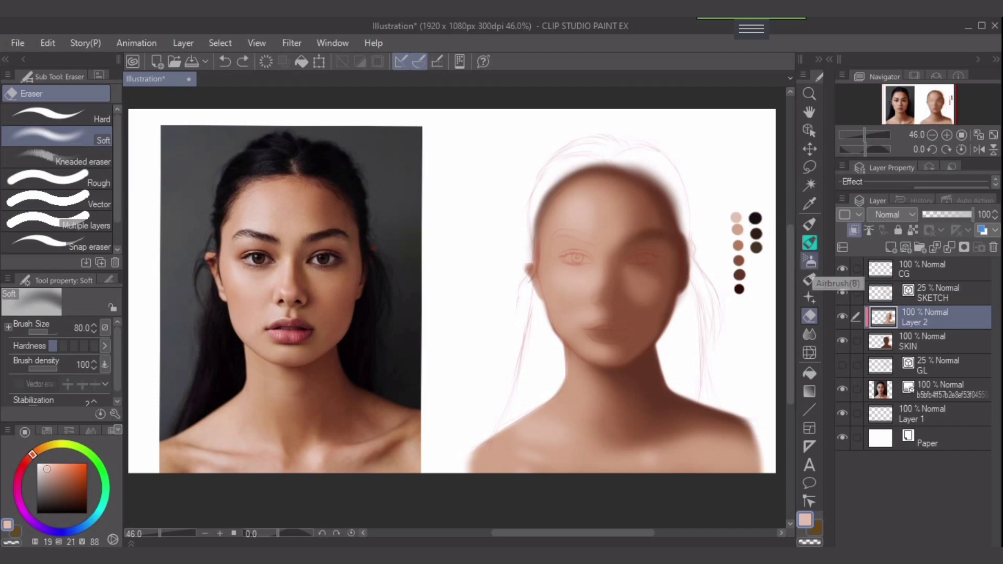
left_click(809, 260)
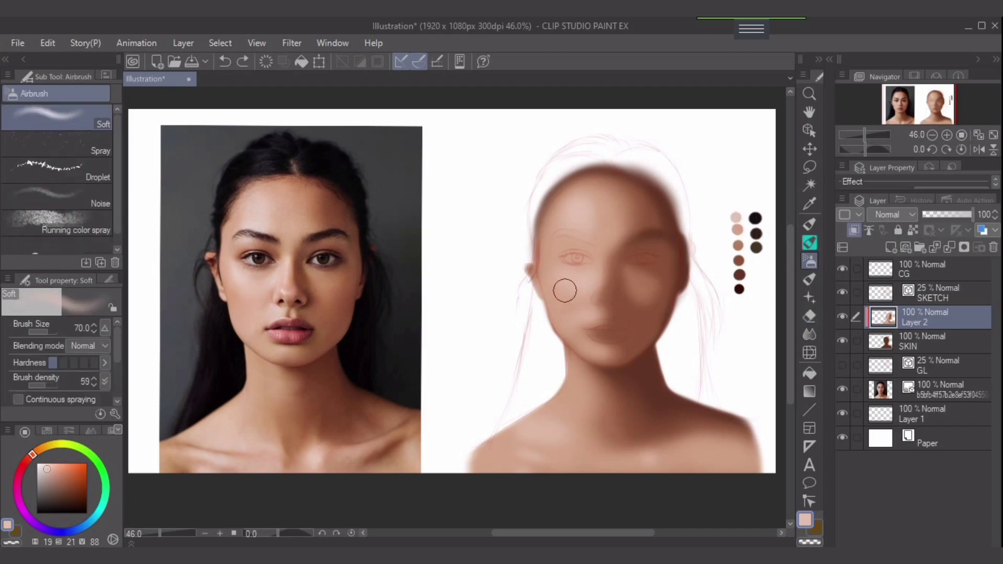
left_click_drag(564, 289, 581, 288)
left_click(739, 274, "alt")
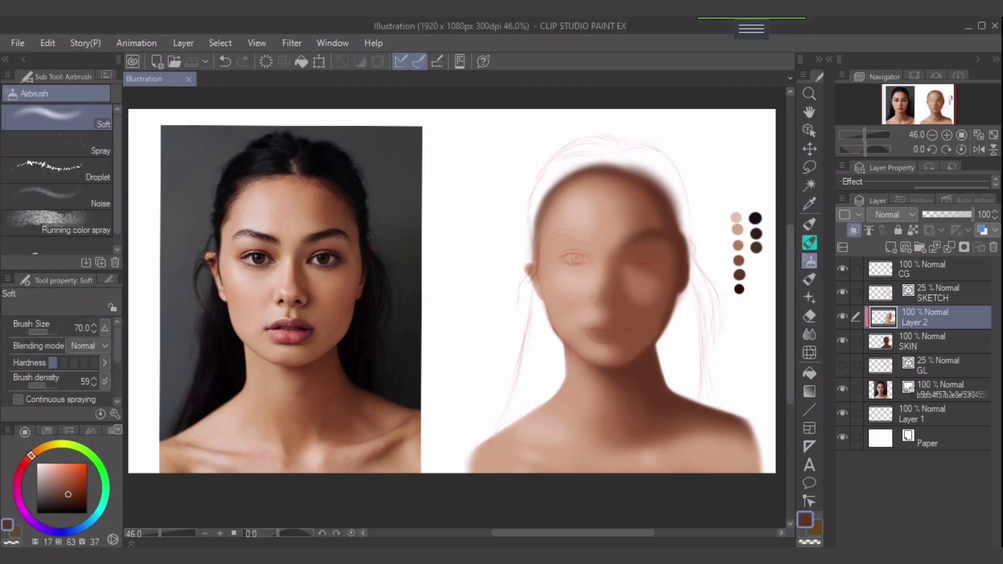
key("ctrl+s")
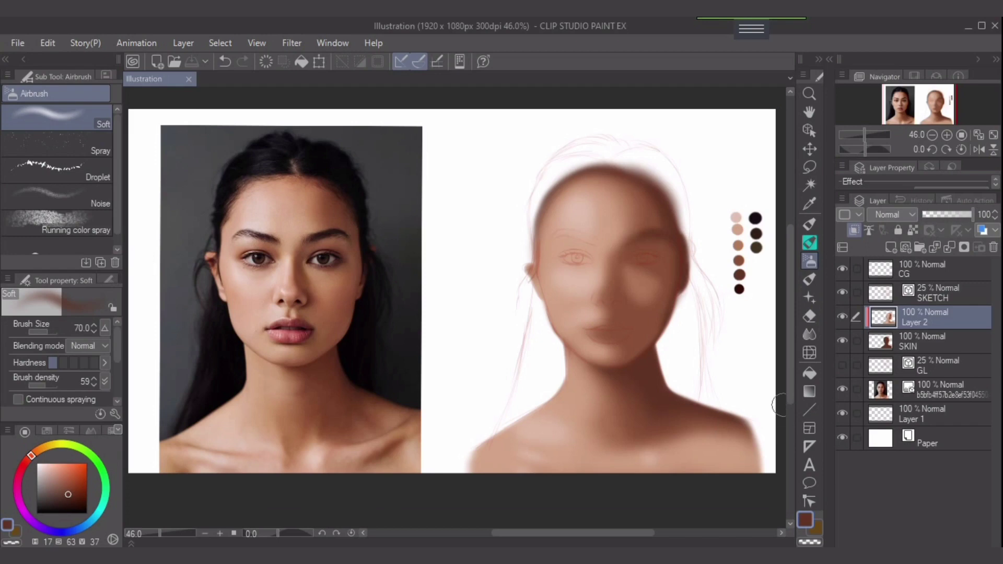
Step: Sample the peach swatch and soften the highlights on the lower chest and shoulders with the airbrush at size 100
left_click(738, 229, "alt")
key("bracketright")
key("bracketright")
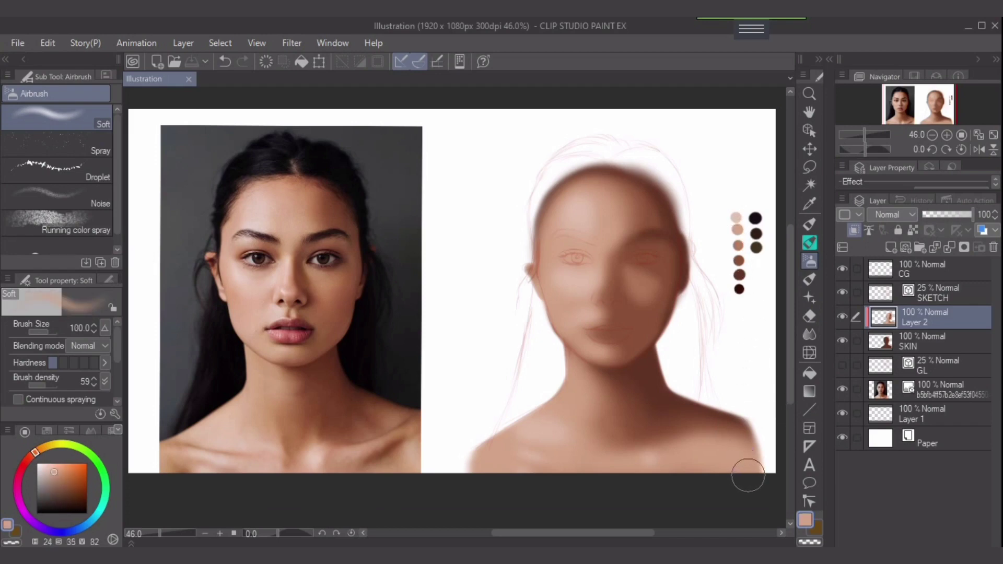
mouse_move(749, 474)
left_mouse_down()
mouse_move(732, 460)
mouse_move(743, 482)
mouse_move(727, 461)
mouse_move(739, 469)
mouse_move(701, 484)
mouse_move(727, 471)
mouse_move(703, 478)
mouse_move(730, 471)
mouse_move(714, 477)
mouse_move(726, 484)
mouse_move(738, 462)
mouse_move(735, 480)
mouse_move(740, 468)
mouse_move(713, 476)
mouse_move(739, 464)
left_mouse_up()
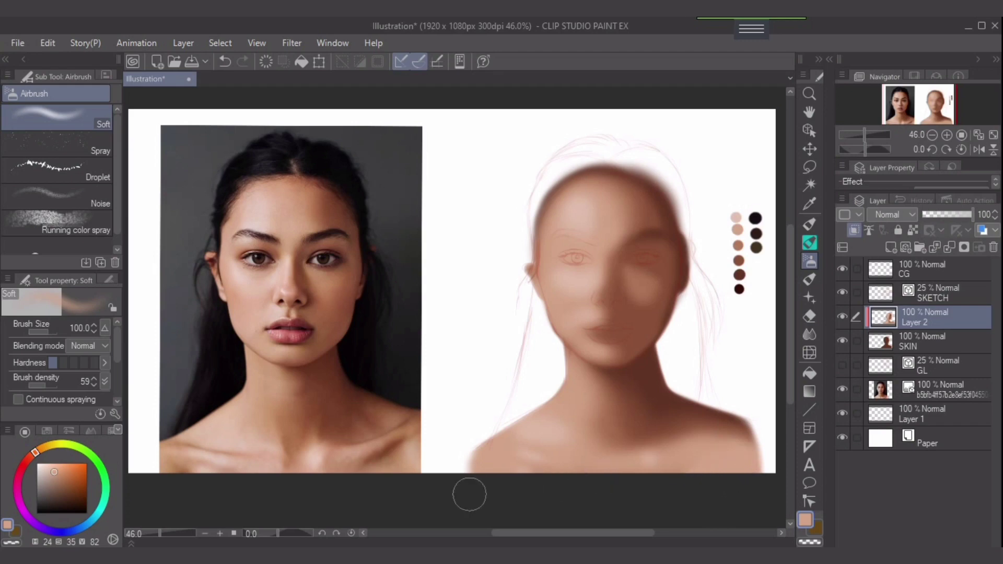
Step: Sample the reddish-brown swatch and airbrush a soft shadow under the right-hand collarbone at size 50
left_click(738, 245, "alt")
key("bracketleft")
key("bracketleft")
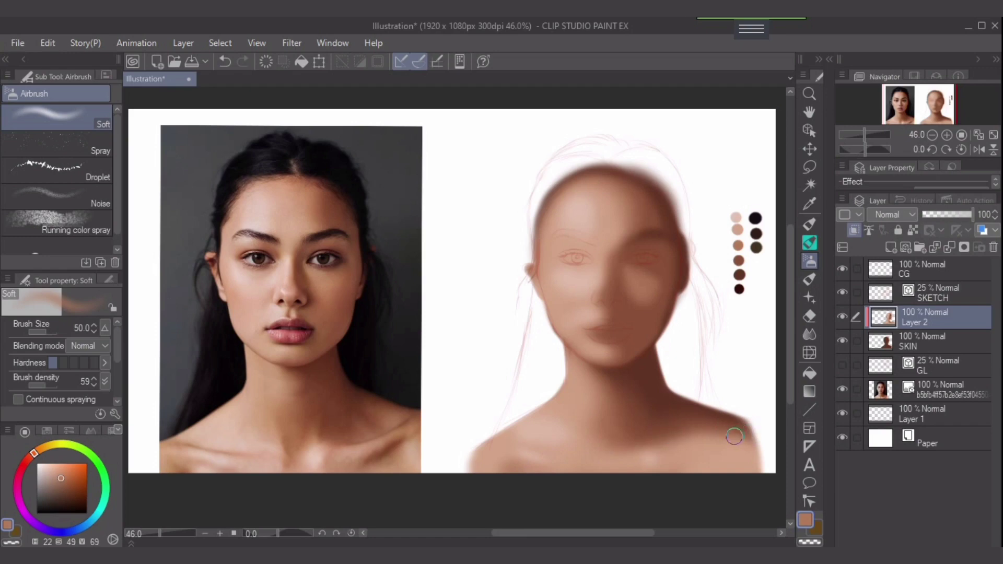
left_click(740, 260, "alt")
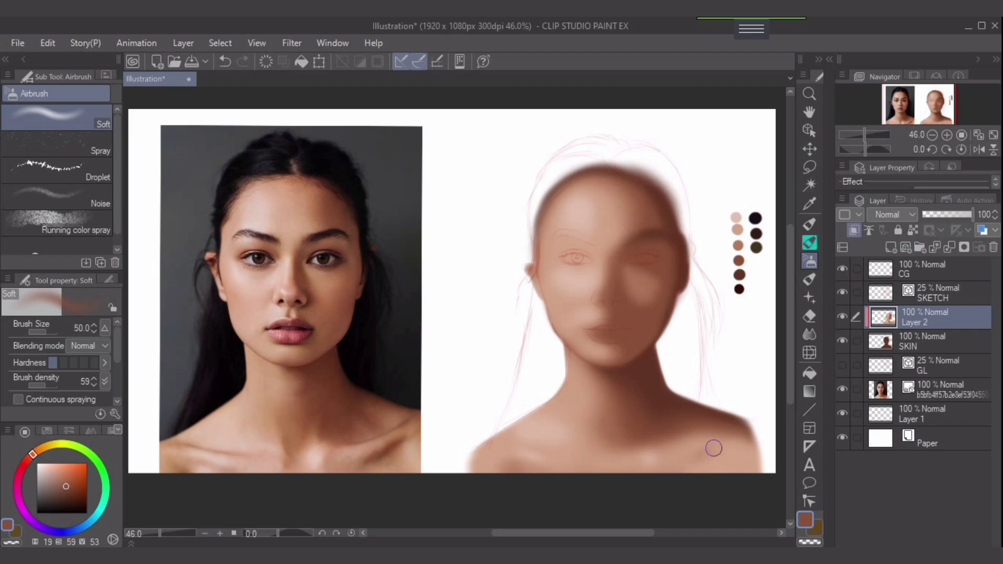
left_click_drag(674, 461, 715, 455)
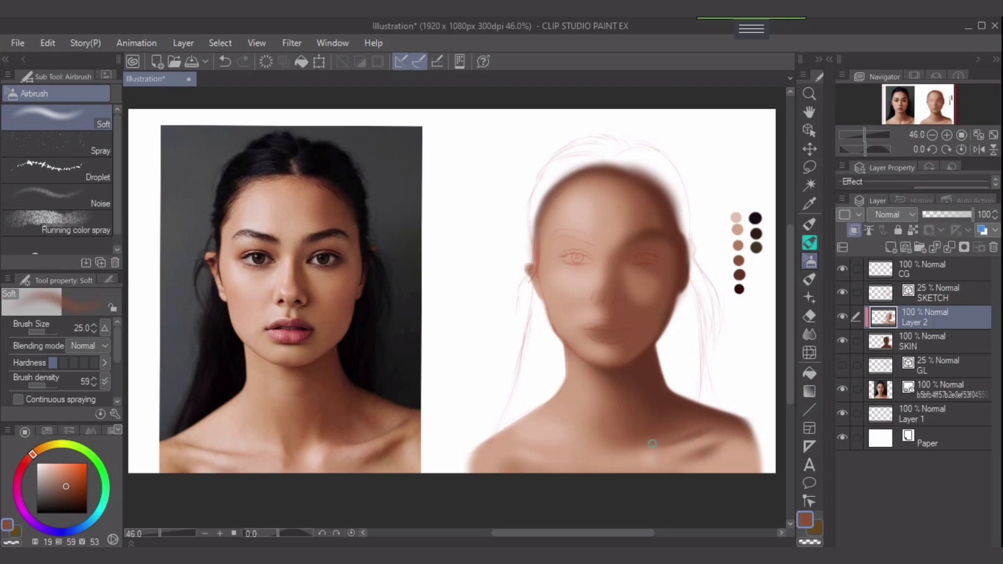
key("bracketleft")
key("ctrl+z")
Step: Sample the tan swatch and airbrush a thin shadow along the left-hand collarbone at size 20
left_click(738, 246, "alt")
left_click_drag(527, 440, 569, 445)
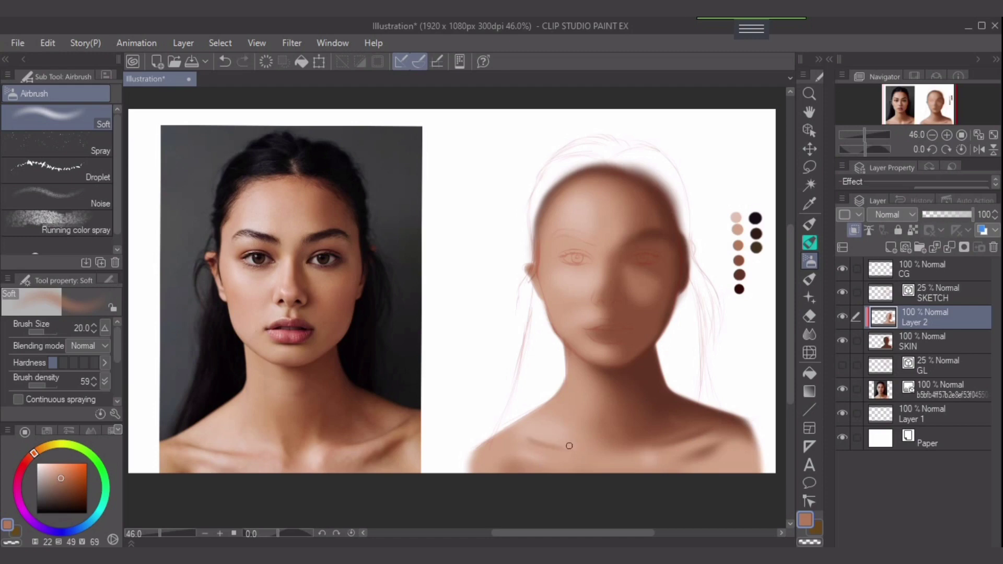
key("ctrl+z")
mouse_move(506, 439)
left_mouse_down()
mouse_move(536, 446)
mouse_move(506, 440)
left_mouse_up()
key("bracketleft")
key("bracketright")
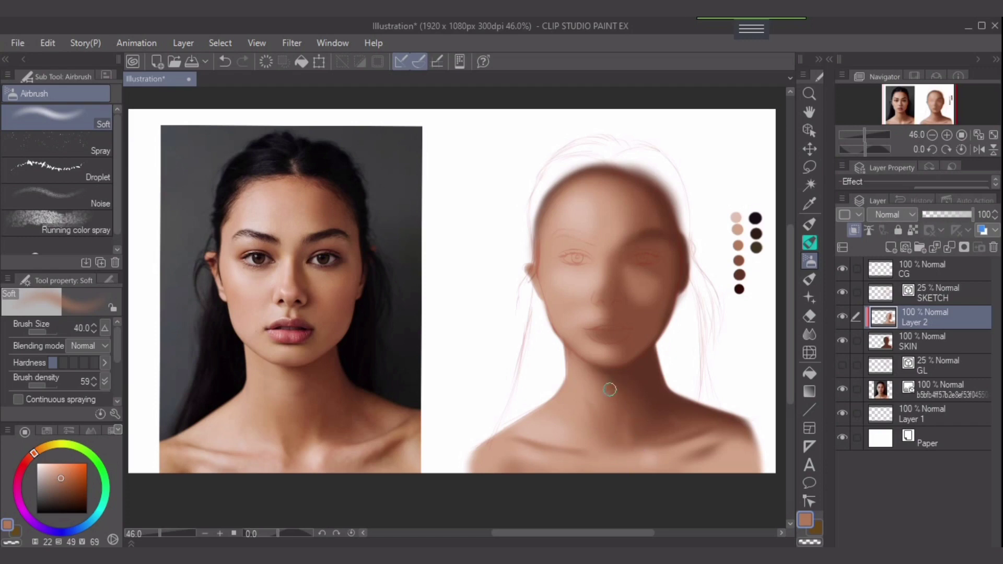
Step: Sample the peach swatch and lighten the front of the neck with the airbrush at about size 40
left_click(738, 245, "alt")
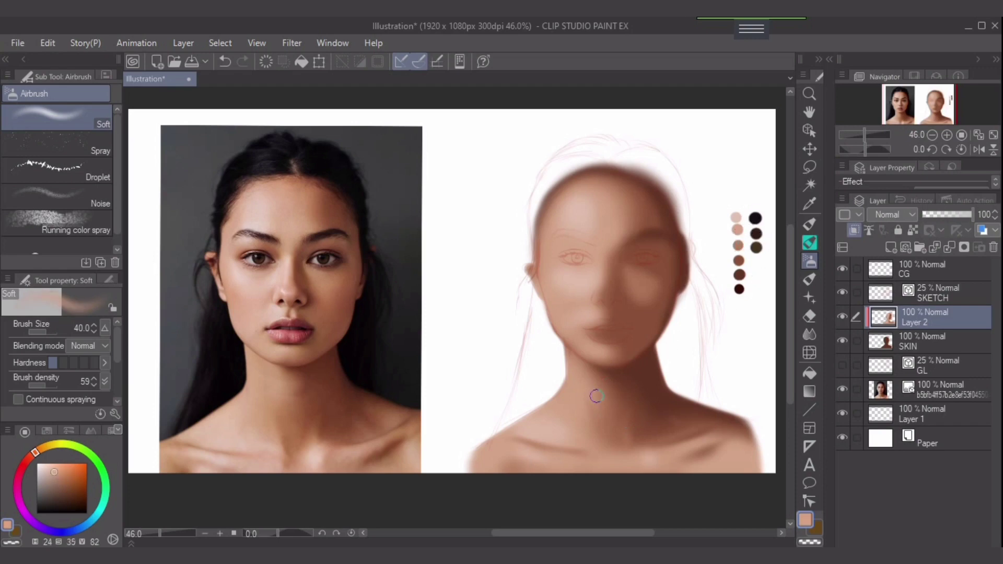
key("]")
key("bracketright")
key("bracketleft")
key("bracketright")
key("bracketright")
key("bracketleft")
key("bracketleft")
Step: Soften the base of the neck with the tan swatch and highlight the centre of the upper chest with pale pink at size 50
left_click(739, 248, "alt")
key("bracketleft")
key("bracketright")
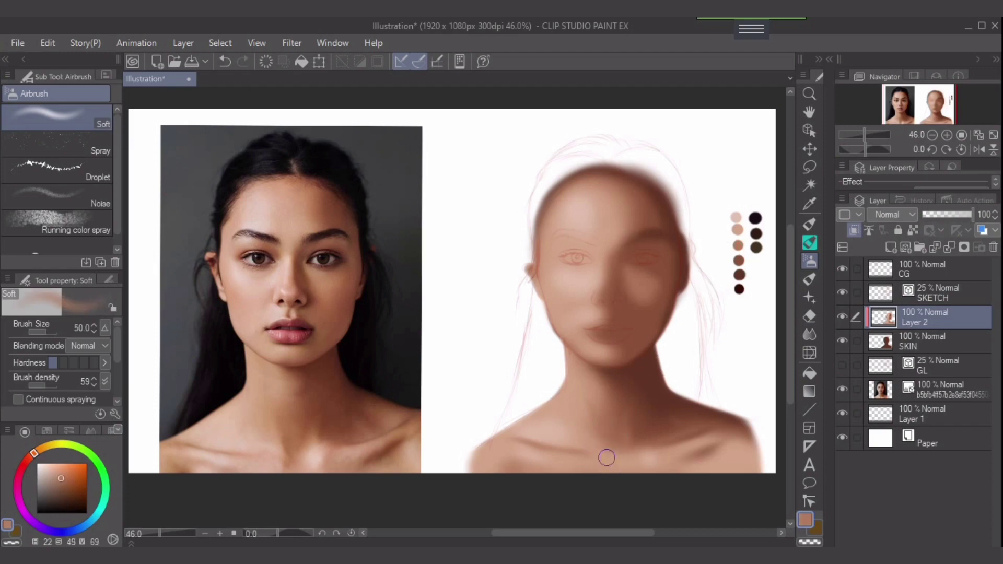
key("bracketleft")
left_click(625, 471, "alt")
key("bracketleft")
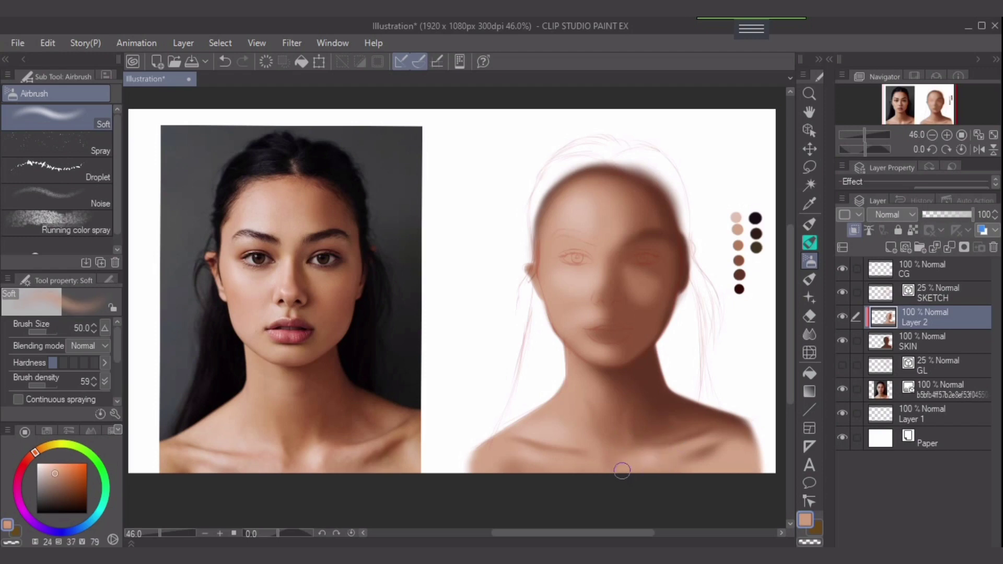
left_click(736, 218, "alt")
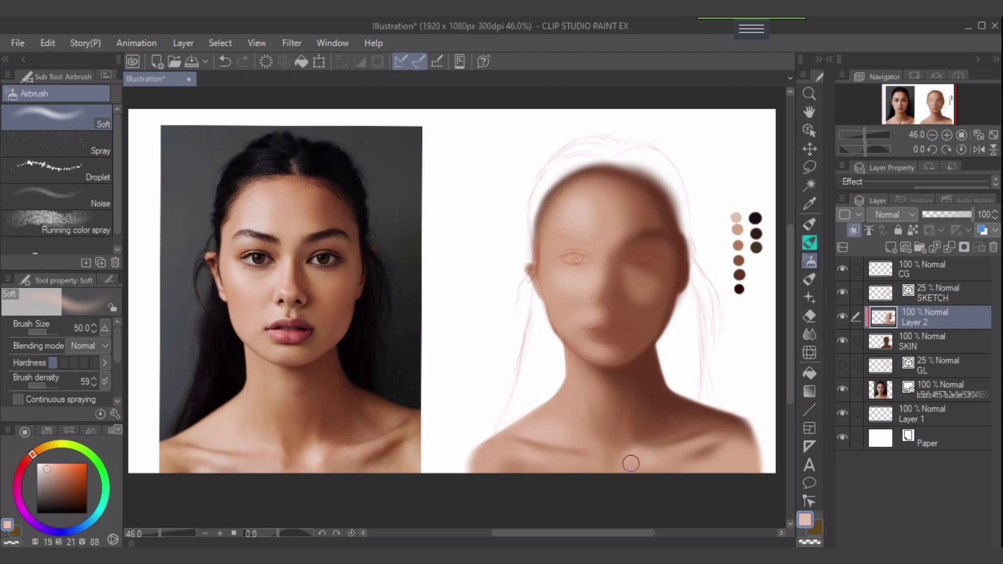
Step: Blend the hollow at the throat's base with the sampled brown and the tan swatch at airbrush size 60
left_click(646, 443, "alt")
key("bracketright")
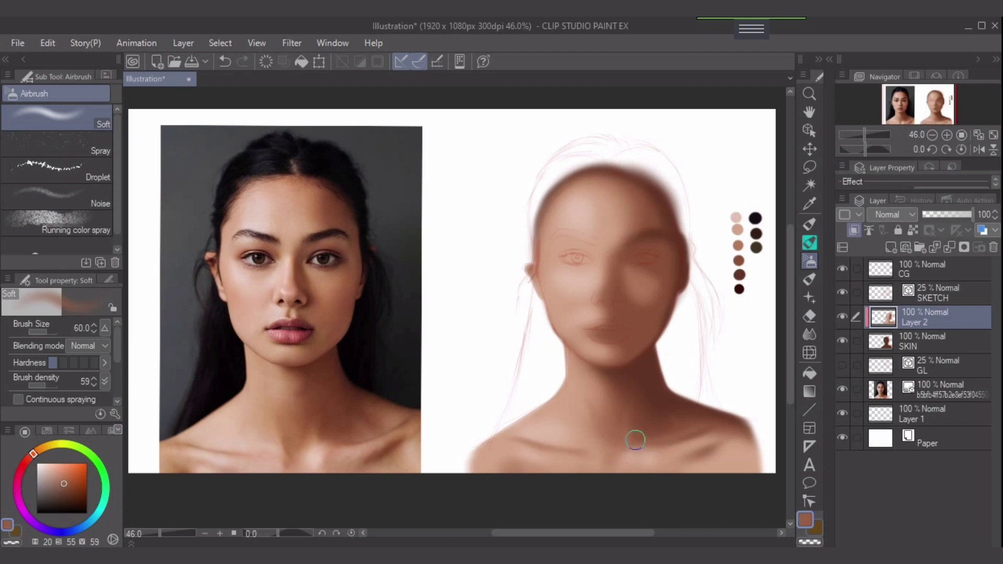
left_click(633, 438, "alt")
left_click(738, 245, "alt")
key("bracketright")
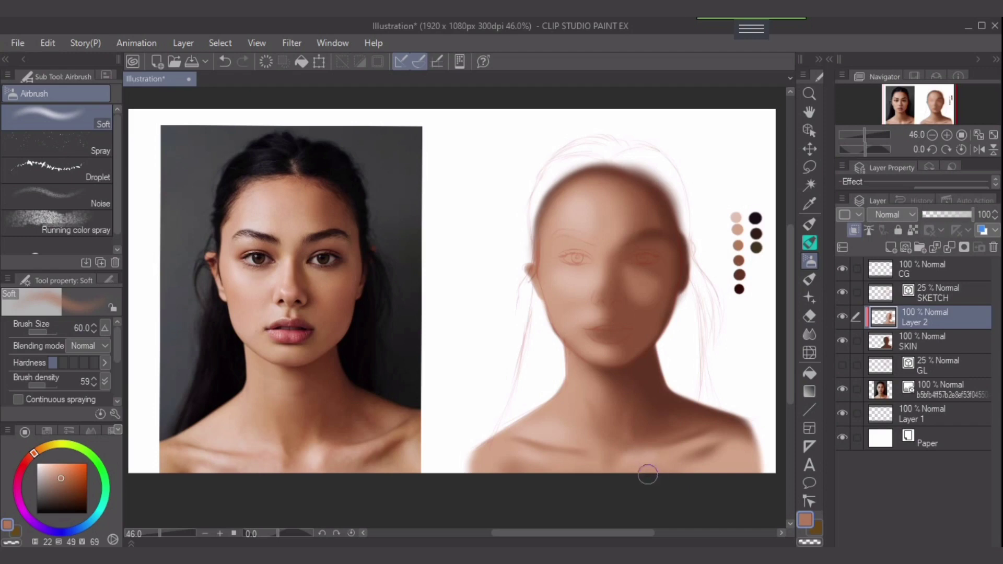
Step: Define the inner end of the right-hand collarbone with the tan swatch and sampled skin tones at airbrush size 30
key("bracketleft")
key("bracketleft")
key("bracketright")
key("bracketright")
key("bracketleft")
key("bracketleft")
key("bracketleft")
left_click(699, 451, "alt")
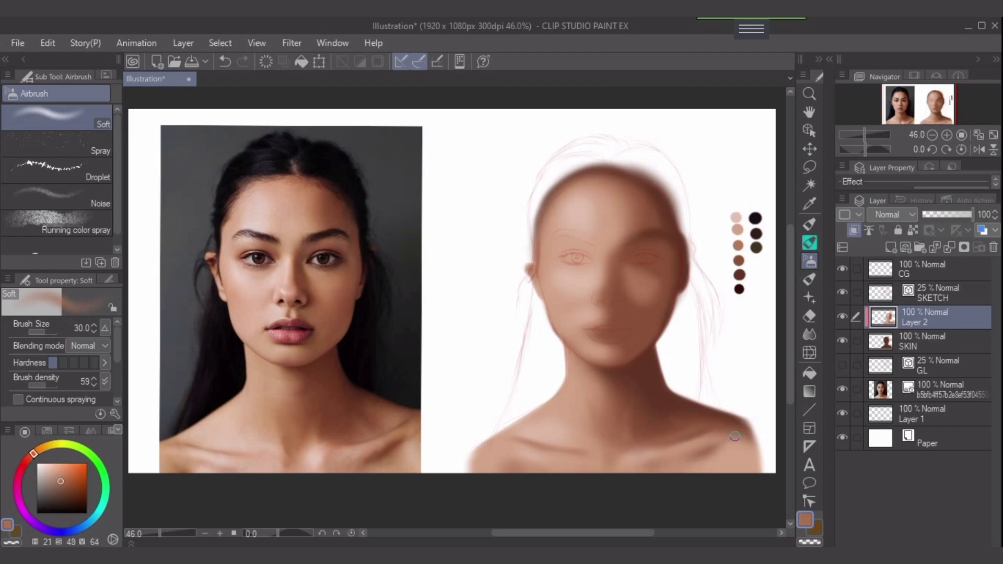
key("bracketleft")
key("bracketleft")
left_click(700, 460, "alt")
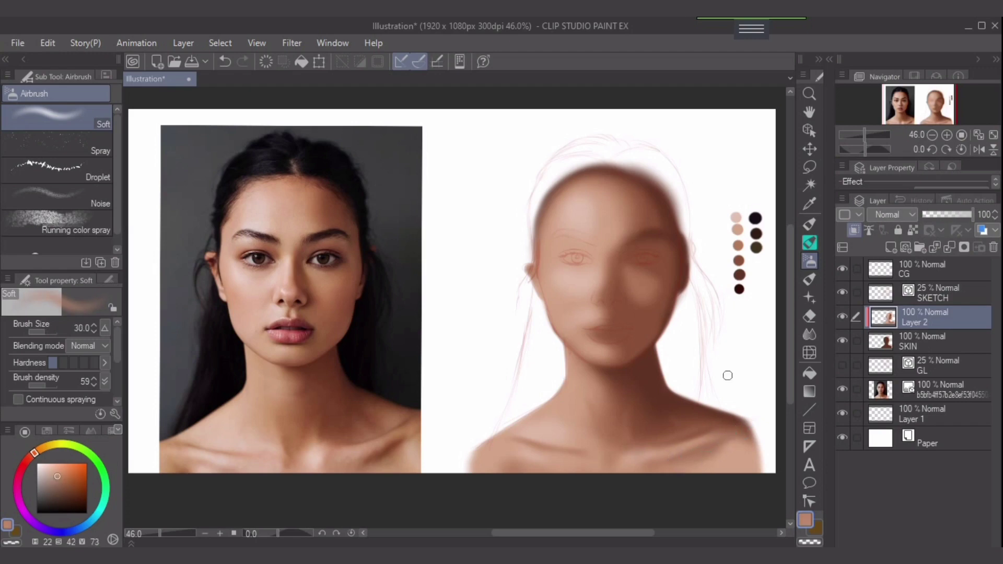
Step: Blend the skin around the right-hand collarbone with sampled peach at size 40 and the tan swatch at size 30
left_click(738, 246, "alt")
left_click(654, 452, "alt")
key("bracketright")
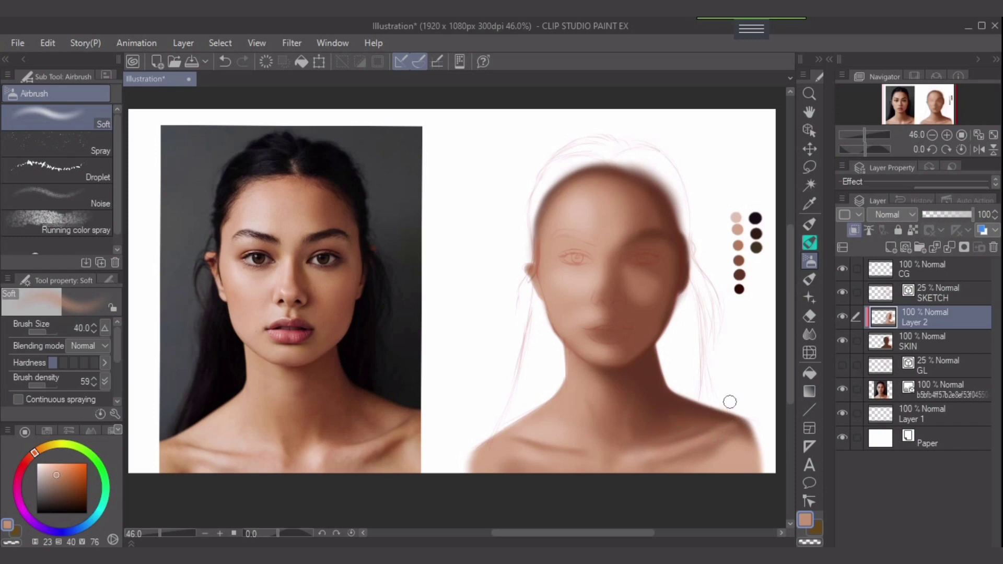
left_click(738, 246, "alt")
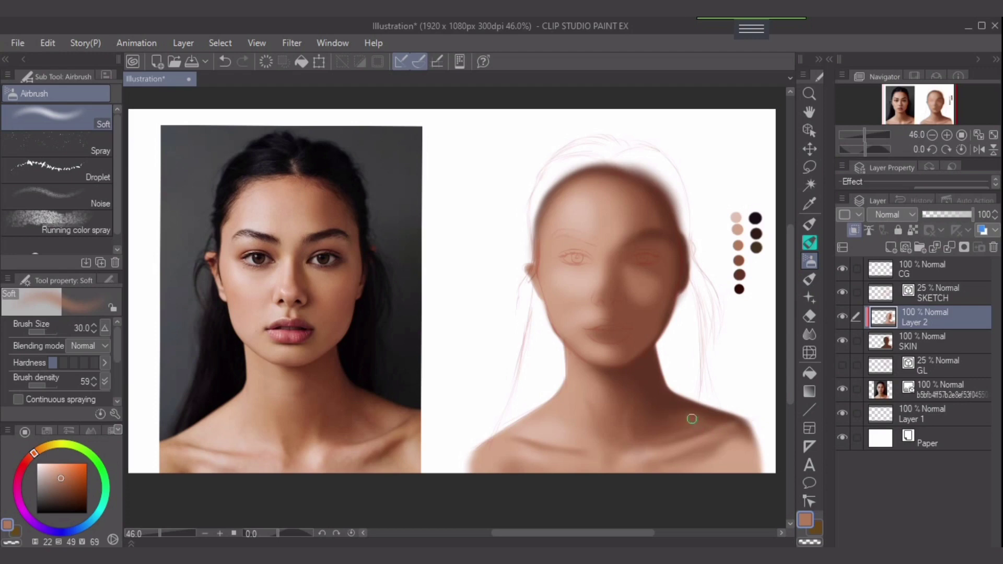
key("bracketright")
key("bracketleft")
key("bracketleft")
key("bracketright")
Step: Sample the dark brown beside the neck and airbrush the shadow above the right-hand collarbone at size 60
left_click(666, 413, "alt")
key("bracketright")
key("bracketright")
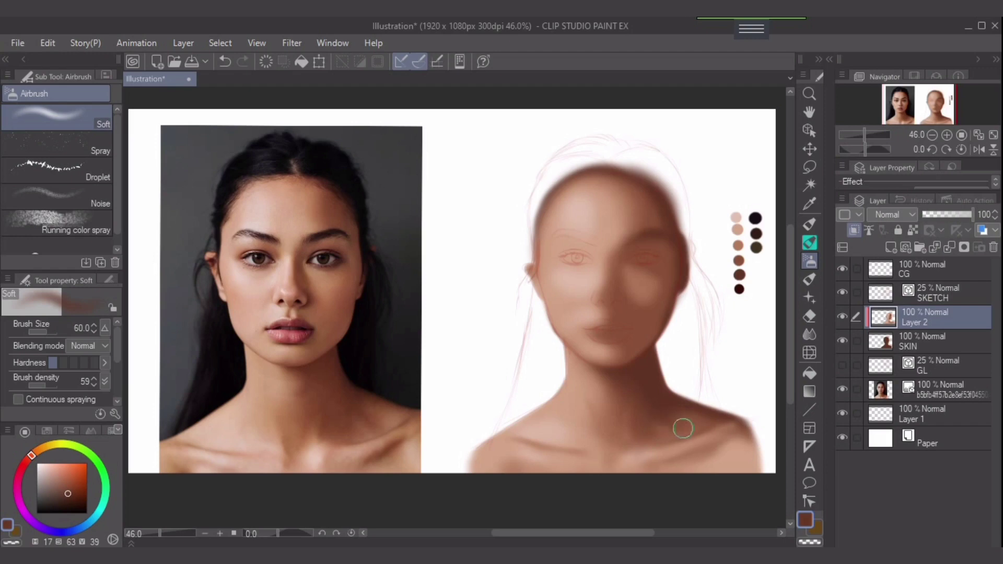
key("bracketleft")
key("bracketleft")
left_click(742, 269, "alt")
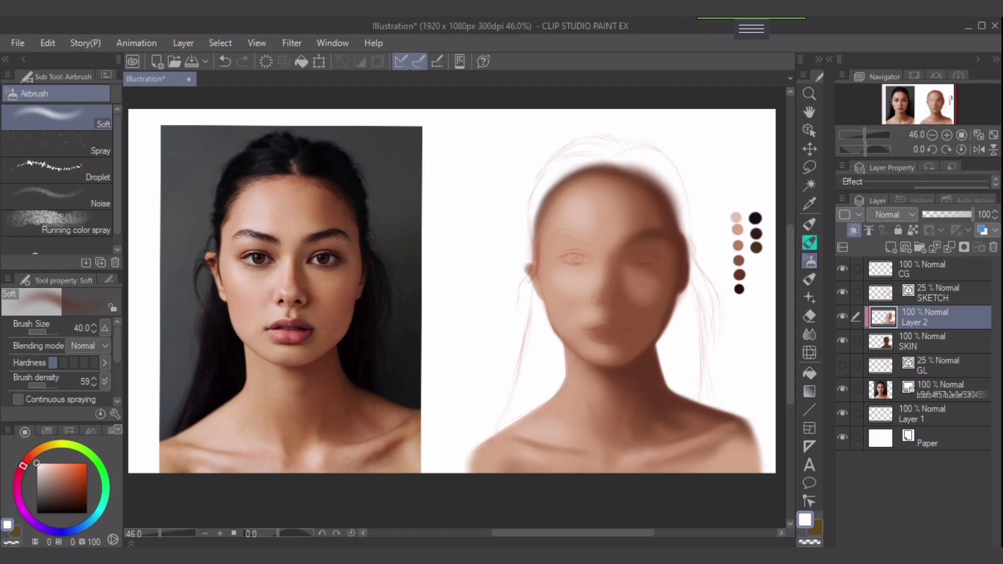
Step: Sample the reddish-brown swatch and shade the neck muscles down to the collarbones with the airbrush between sizes 30 and 50
left_click(738, 260, "alt")
key("]")
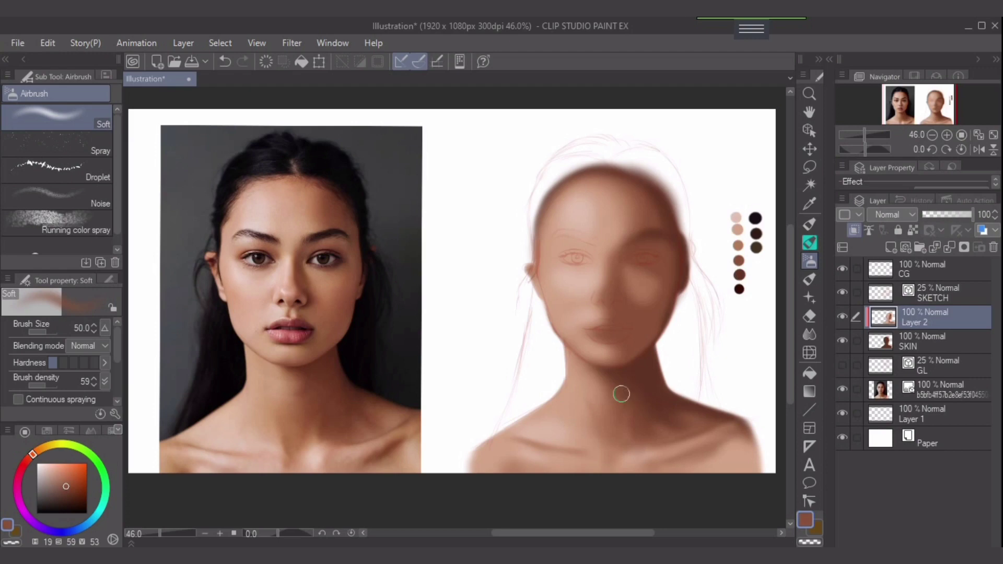
key("bracketright")
key("bracketleft")
key("bracketright")
key("bracketleft")
key("bracketleft")
key("bracketleft")
key("bracketleft")
key("bracketleft")
key("bracketleft")
key("bracketleft")
key("bracketright")
key("bracketright")
key("bracketright")
key("bracketright")
key("bracketleft")
key("bracketleft")
key("bracketleft")
key("bracketleft")
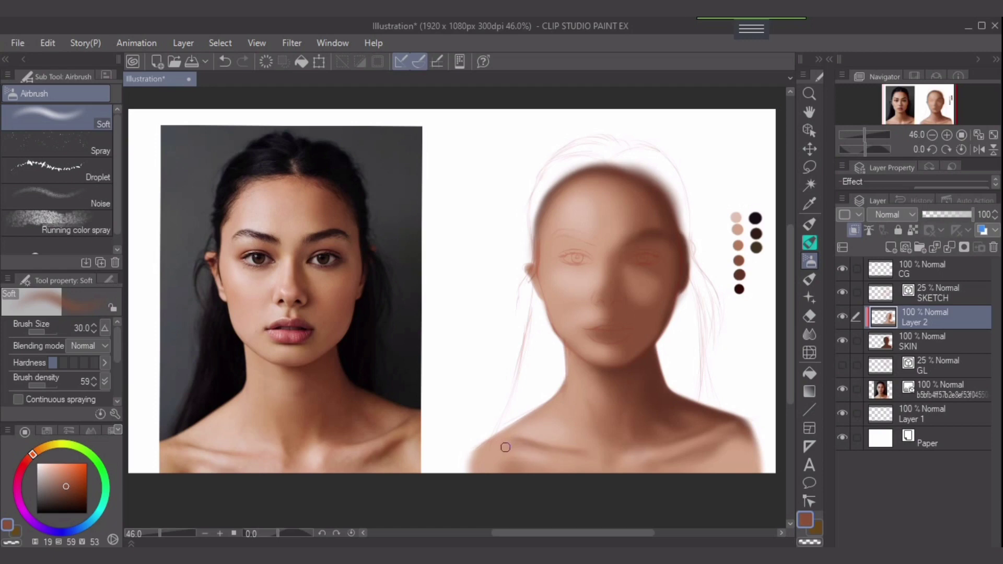
key("bracketleft")
key("ctrl+z")
Step: Sample the tan swatch and reinforce the shadow along the left-hand collarbone with the airbrush at size 30
left_click(732, 245, "alt")
key("bracketright")
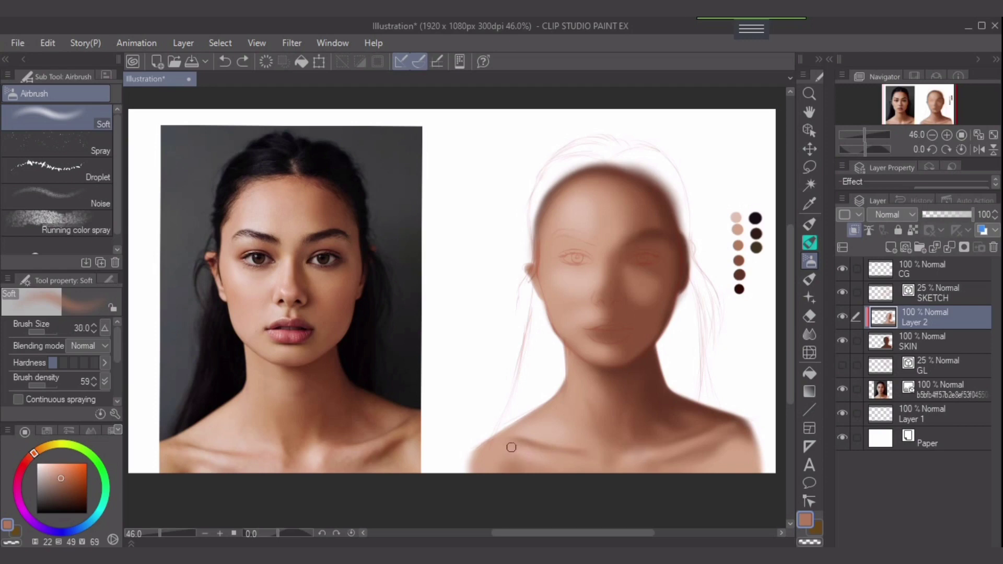
left_click_drag(527, 445, 529, 449)
key("ctrl+z")
left_click_drag(532, 445, 535, 447)
key("bracketleft")
Step: Highlight the skin below the left-hand collarbone with the peach swatch at size 40 and the pale pink swatch at size 30
left_click(739, 231, "alt")
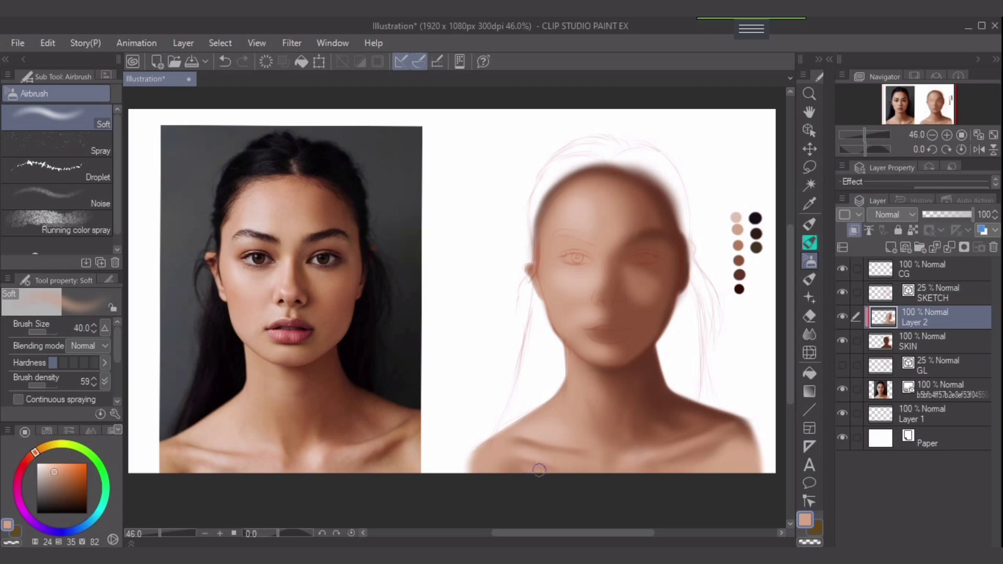
key("bracketleft")
key("bracketleft")
left_click(736, 217, "alt")
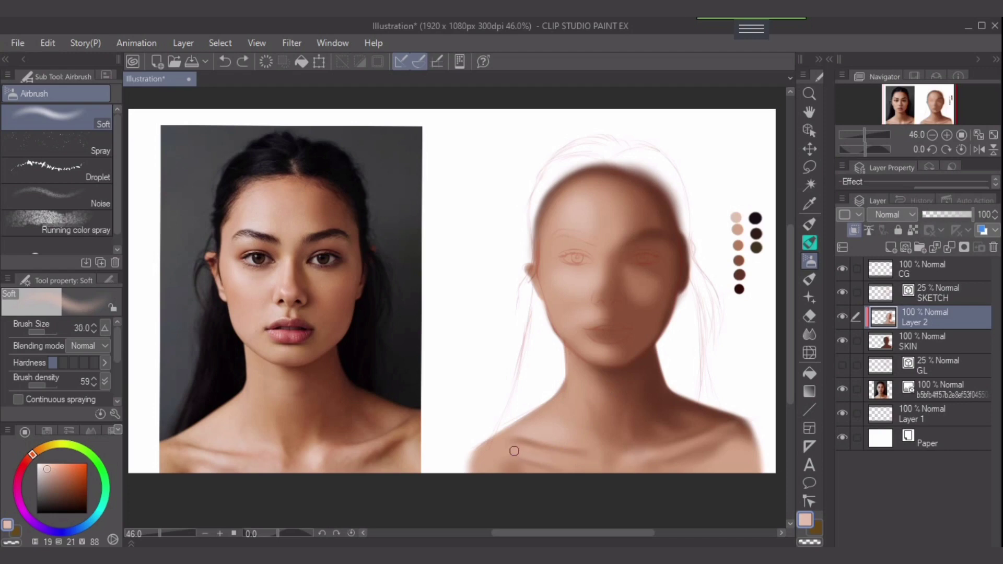
left_click_drag(514, 451, 522, 453)
left_click(738, 231, "alt")
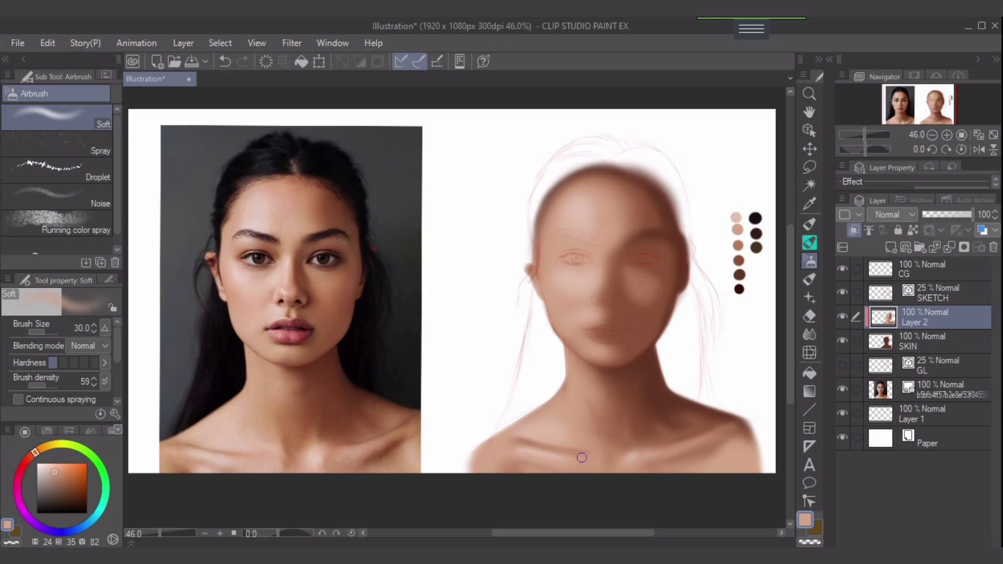
Step: Sample the pale tone from the left-hand collarbone highlight and brighten the right-hand collarbone with the airbrush at size 40
left_click(528, 448, "alt")
key("bracketright")
key("bracketright")
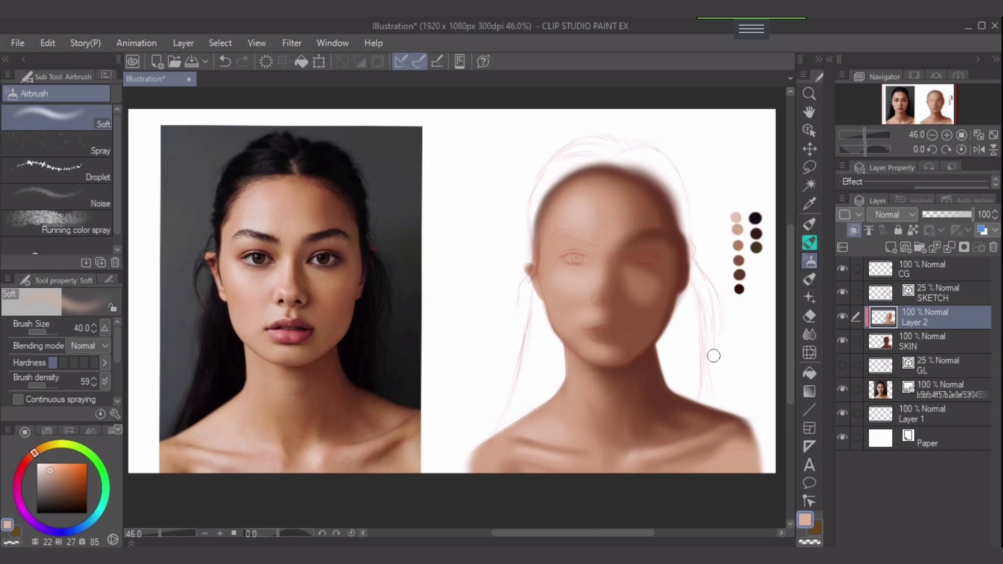
Step: Sample the dark brown swatch and airbrush the shadow at the nose's tip and right-hand nostril at sizes 50 and 30
scroll(700, 285, "up", 3)
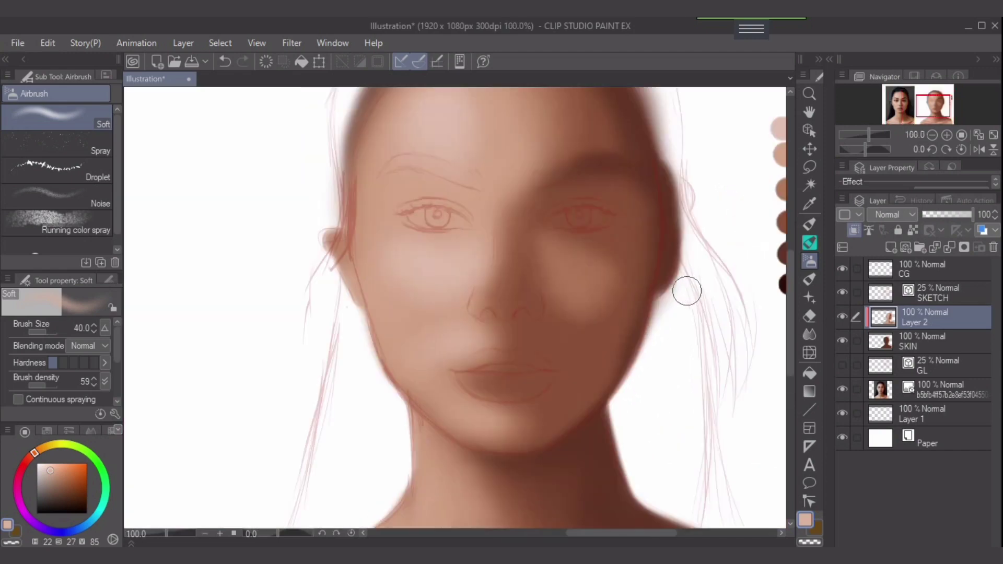
left_click_drag(687, 291, 605, 331)
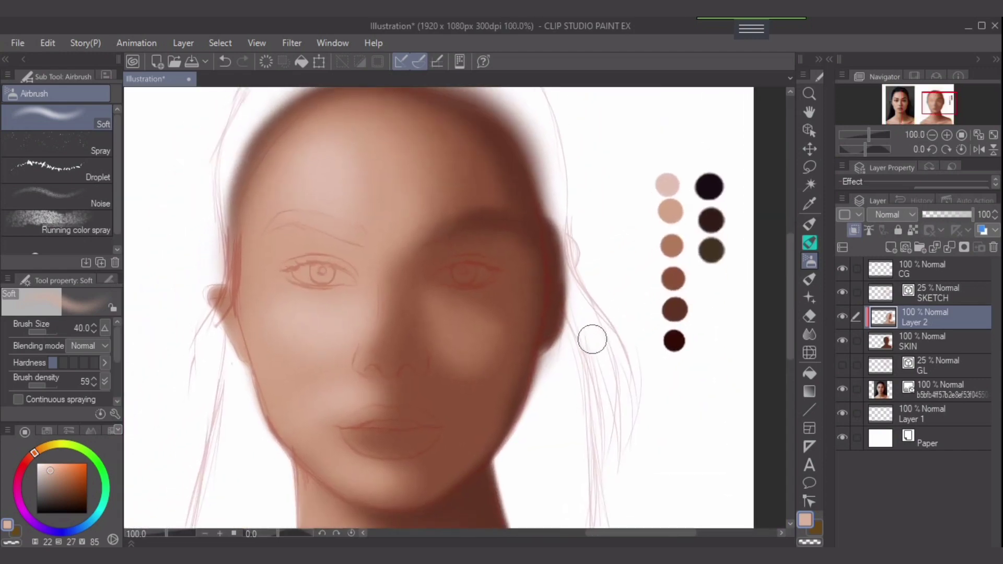
left_click(674, 312, "alt")
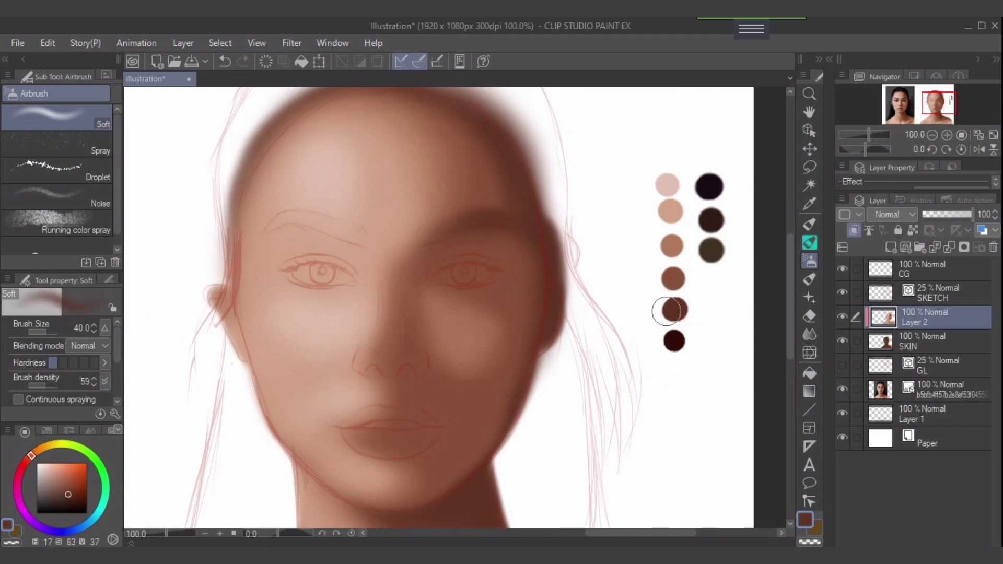
mouse_move(414, 369)
left_mouse_down()
mouse_move(510, 368)
mouse_move(504, 357)
mouse_move(499, 370)
left_mouse_up()
key("]")
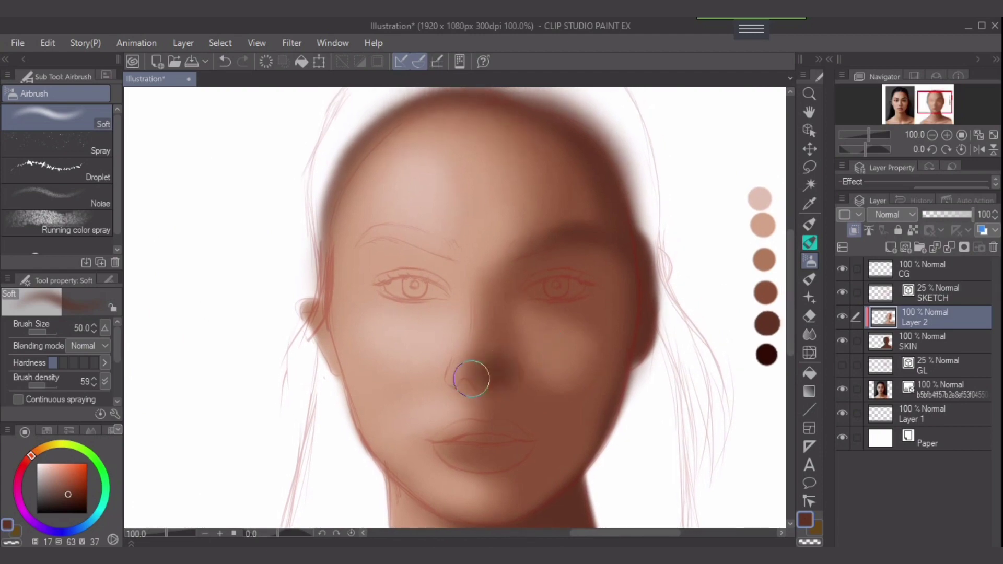
key("[")
key("[")
left_click_drag(492, 383, 510, 364)
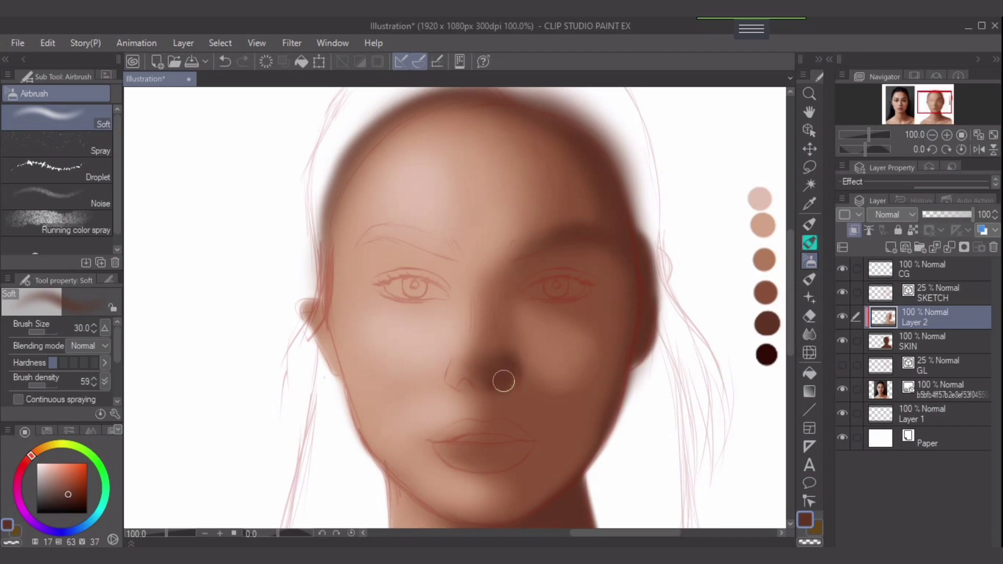
Step: Airbrush a dark brown shadow down the right-hand side of the nose bridge at sizes between 17 and 30
scroll(506, 382, "down", 1)
mouse_move(502, 372)
left_mouse_down()
mouse_move(622, 318)
mouse_move(618, 298)
mouse_move(624, 316)
mouse_move(622, 291)
mouse_move(635, 329)
mouse_move(614, 337)
mouse_move(630, 327)
mouse_move(621, 293)
left_mouse_up()
key("bracketright")
key("bracketright")
key("bracketleft")
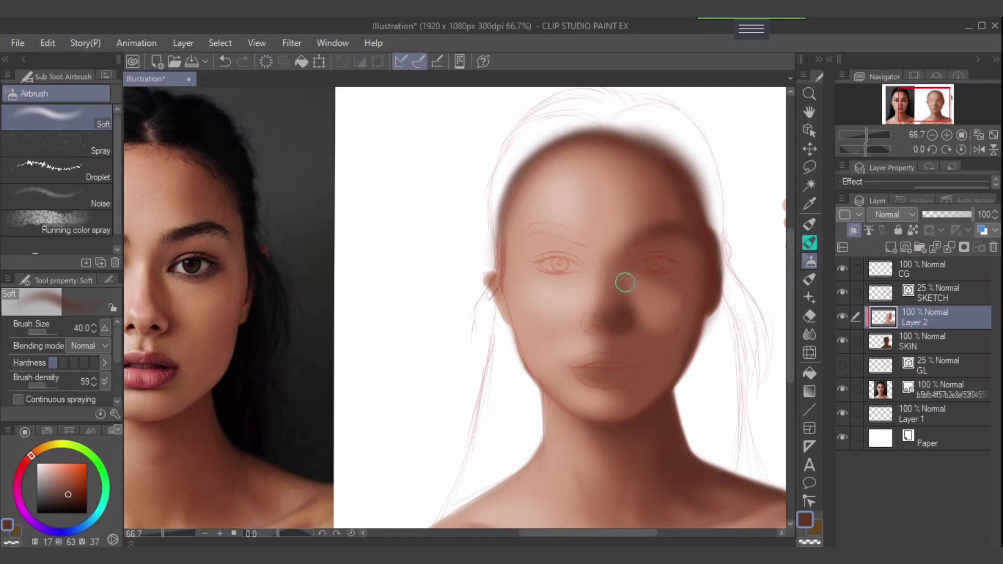
key("bracketleft")
key("bracketleft")
scroll(622, 292, "up", 3)
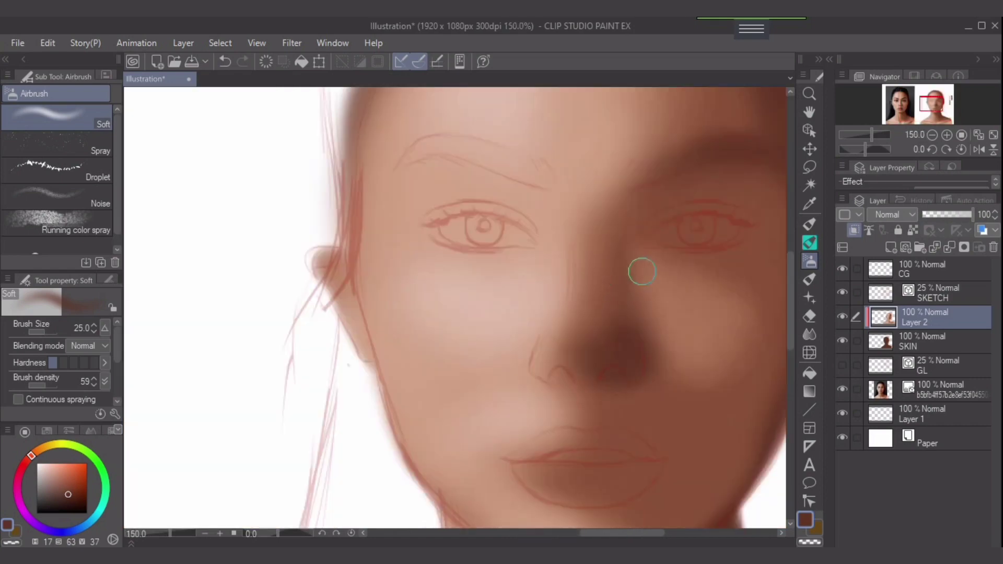
key("bracketleft")
key("bracketleft")
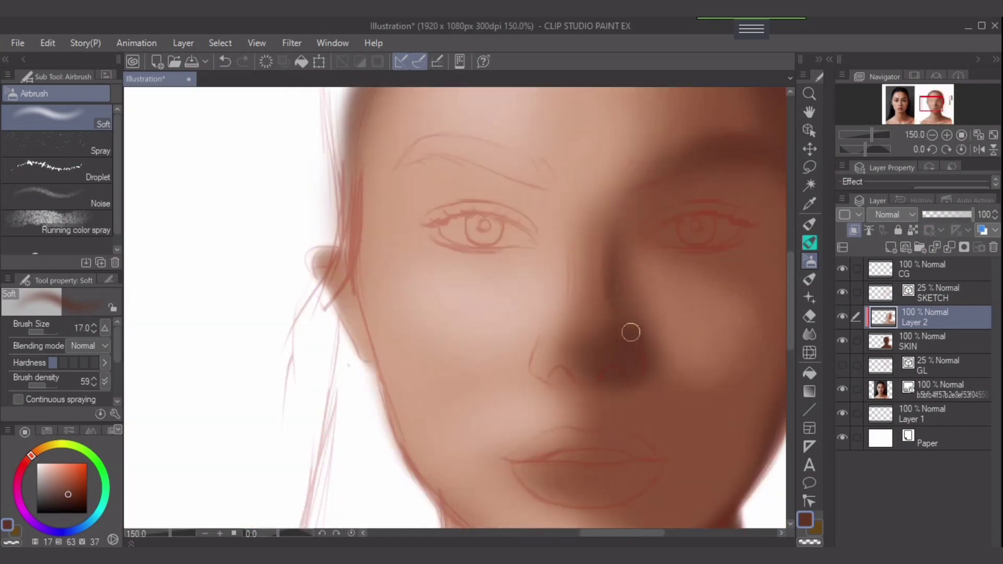
key("bracketright")
key("bracketright")
key("bracketright")
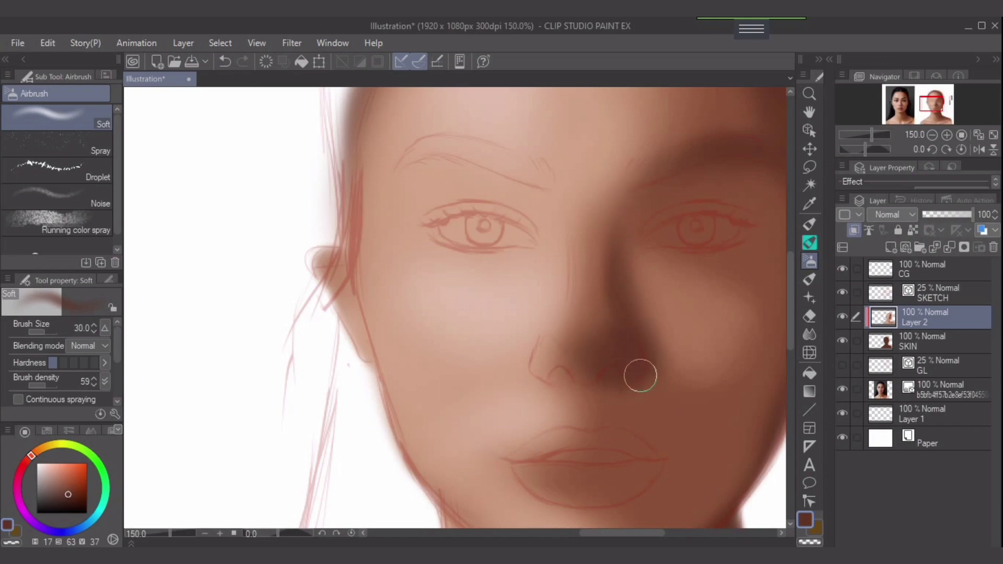
Step: Blend the dark brown shadow around the nose with the airbrush at size 40, and make the CG layer active
scroll(638, 376, "down", 2)
left_click_drag(646, 375, 691, 339)
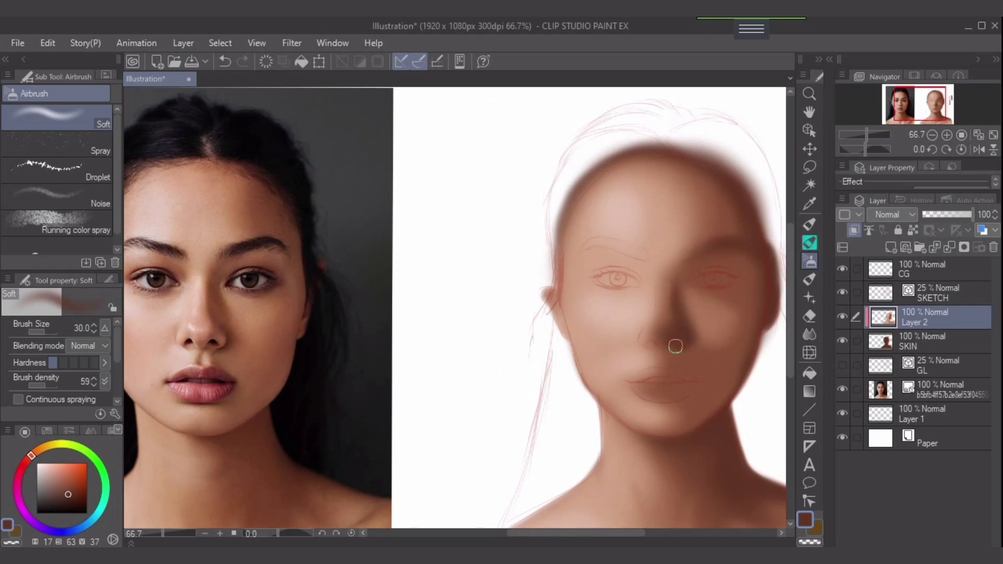
key("bracketleft")
key("bracketright")
key("bracketright")
left_click_drag(698, 323, 673, 328)
left_click(922, 269)
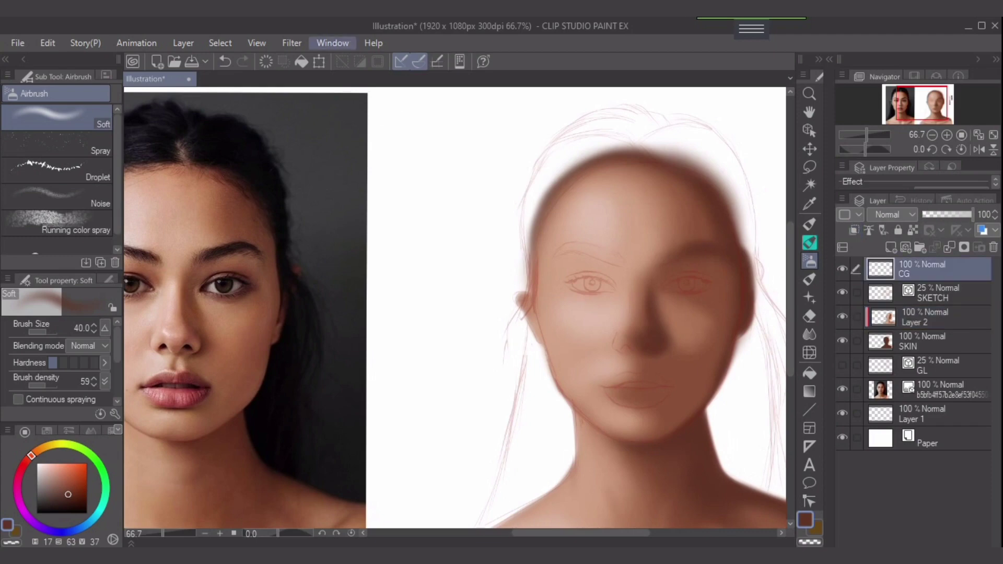
Step: Transform the CG layer to move the skin colour swatches into the white space between the reference photo and the painted head
left_click(319, 62)
left_click_drag(680, 314, 580, 330)
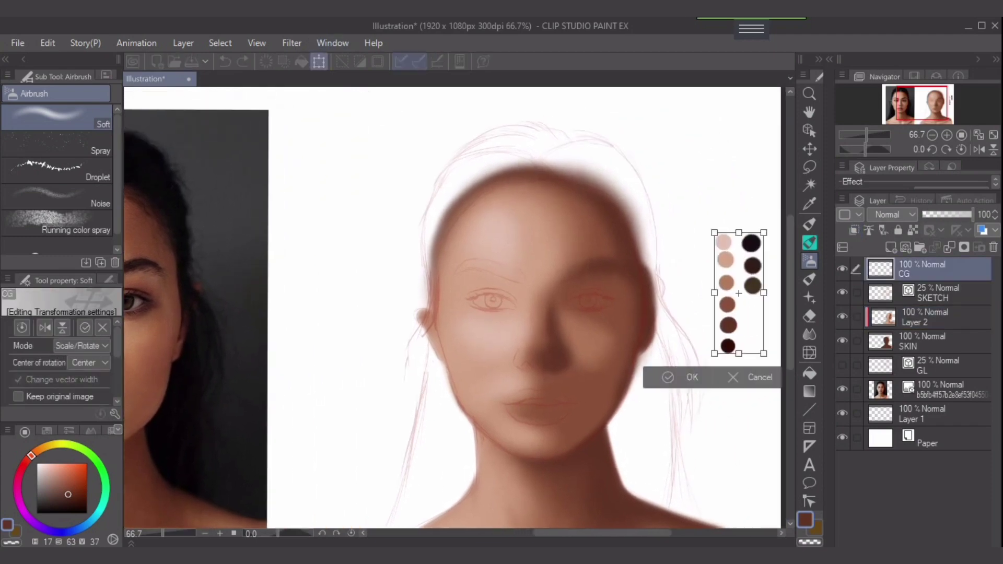
left_click_drag(741, 292, 468, 302)
key("ctrl+t")
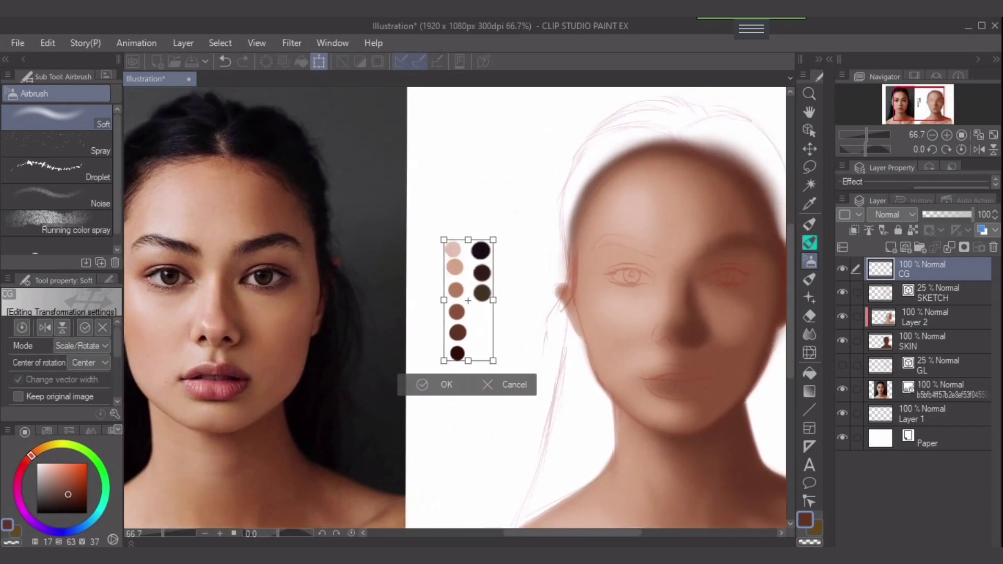
key("b")
left_click(434, 231)
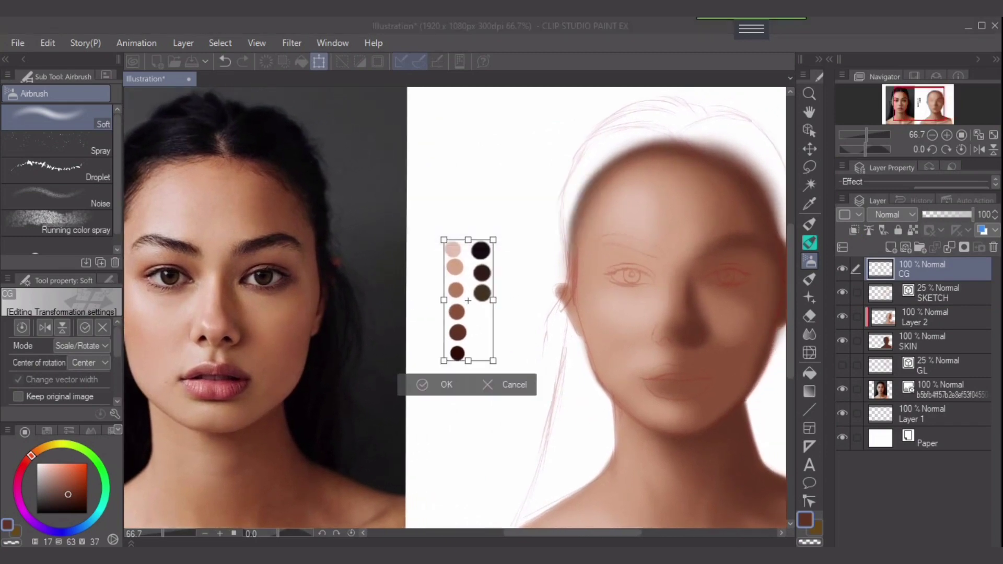
left_click(445, 384)
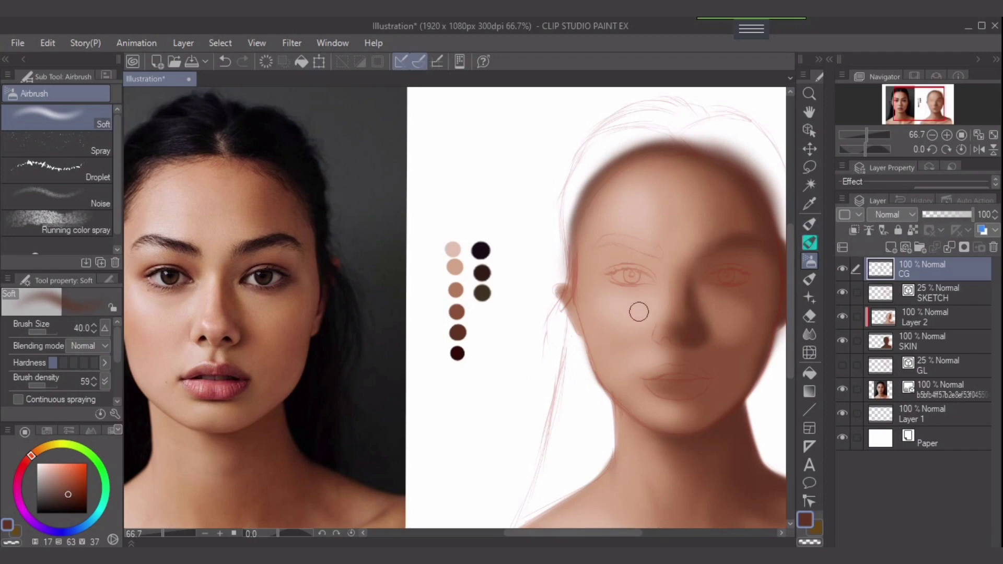
Step: Sample the medium brown swatch and airbrush over the dark shadow at the nose's tip at sizes between 25 and 40
left_click(458, 312, "alt")
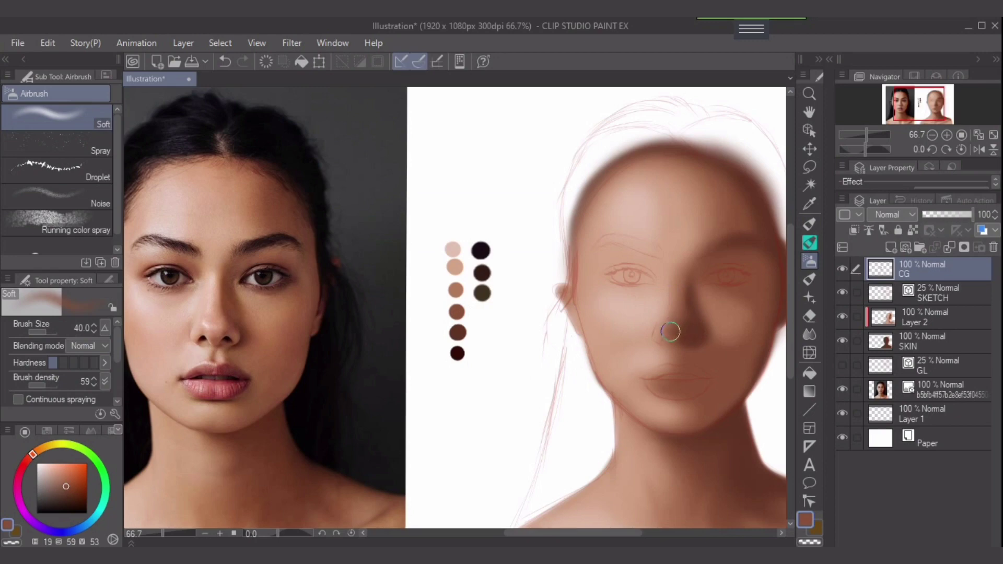
key("bracketleft")
key("bracketright")
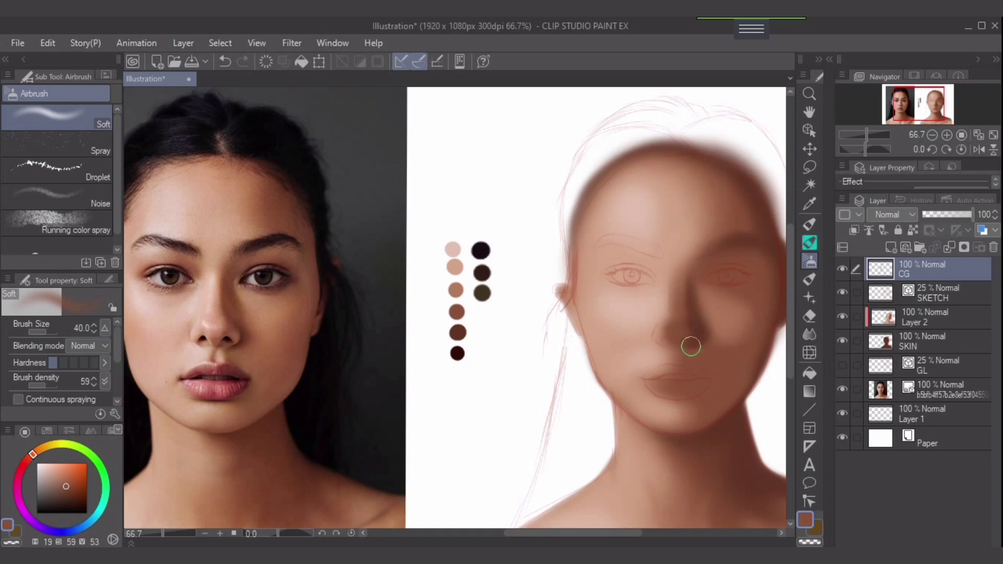
scroll(691, 347, "up", 3)
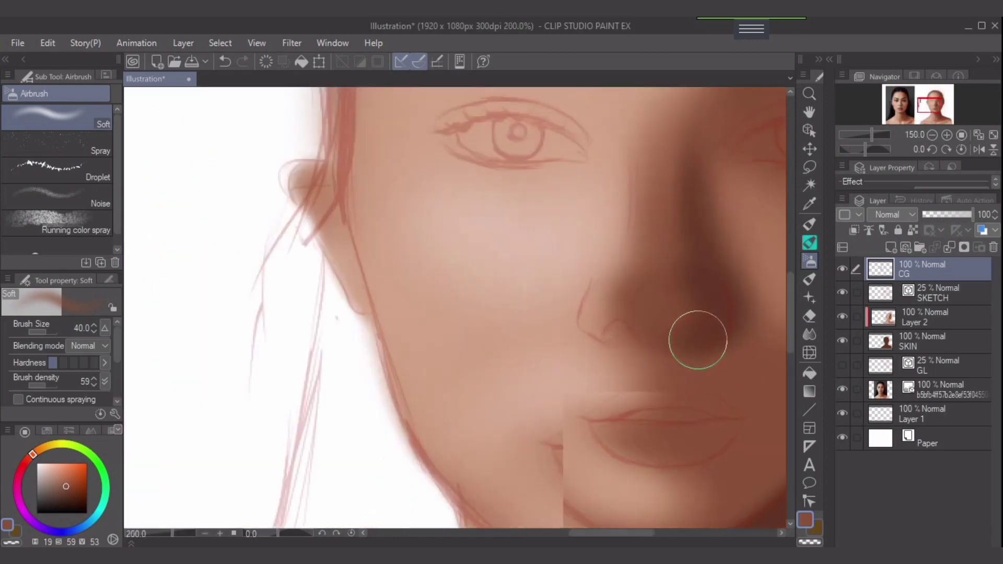
key("bracketleft")
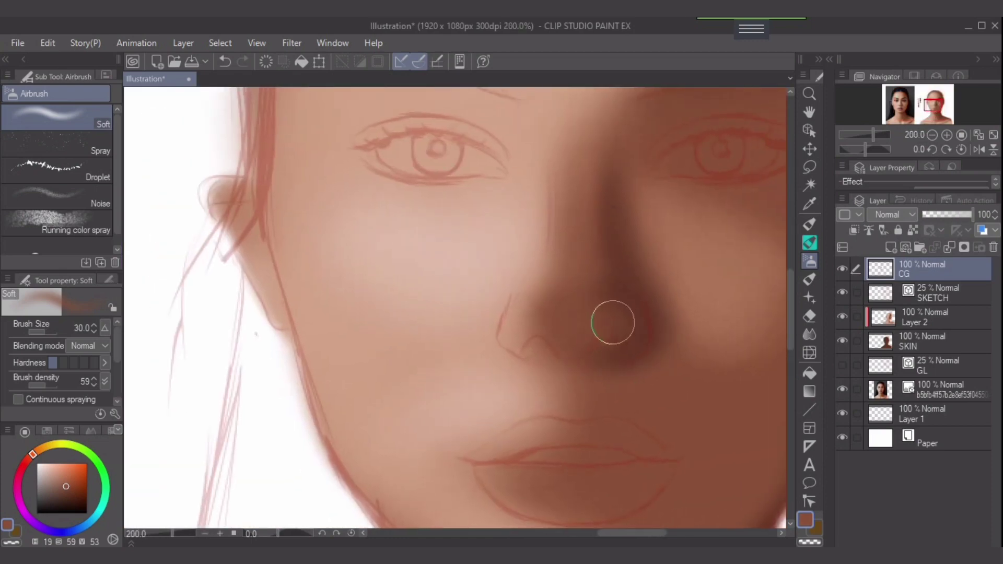
key("bracketright")
mouse_move(613, 322)
left_mouse_down()
mouse_move(602, 304)
mouse_move(614, 330)
left_mouse_up()
key("bracketleft")
key("bracketleft")
key("bracketright")
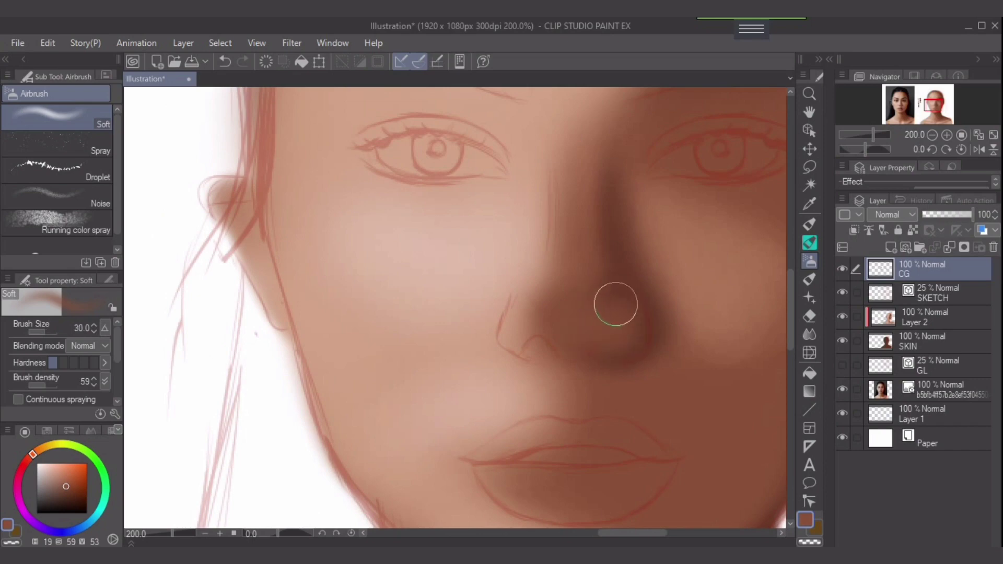
mouse_move(622, 338)
left_mouse_down()
mouse_move(628, 316)
mouse_move(605, 351)
mouse_move(631, 341)
mouse_move(617, 348)
mouse_move(625, 310)
mouse_move(598, 305)
mouse_move(619, 314)
mouse_move(616, 304)
mouse_move(604, 298)
mouse_move(628, 335)
mouse_move(613, 302)
left_mouse_up()
key("bracketleft")
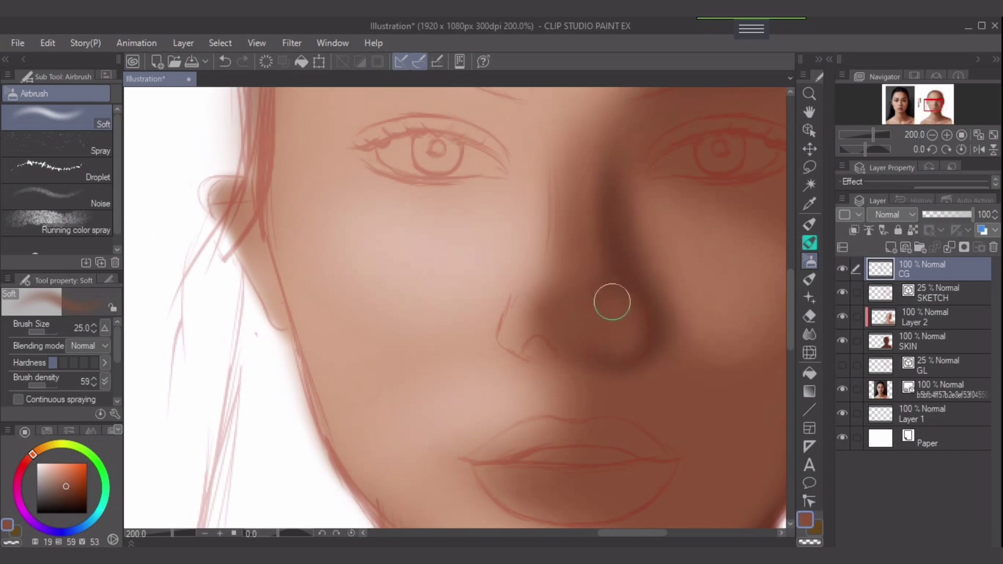
Step: Airbrush the medium brown down the nose bridge to the tip at size 30
key("bracketright")
mouse_move(566, 246)
left_mouse_down()
mouse_move(575, 268)
mouse_move(589, 134)
mouse_move(595, 256)
mouse_move(617, 304)
left_mouse_up()
key("bracketleft")
key("bracketleft")
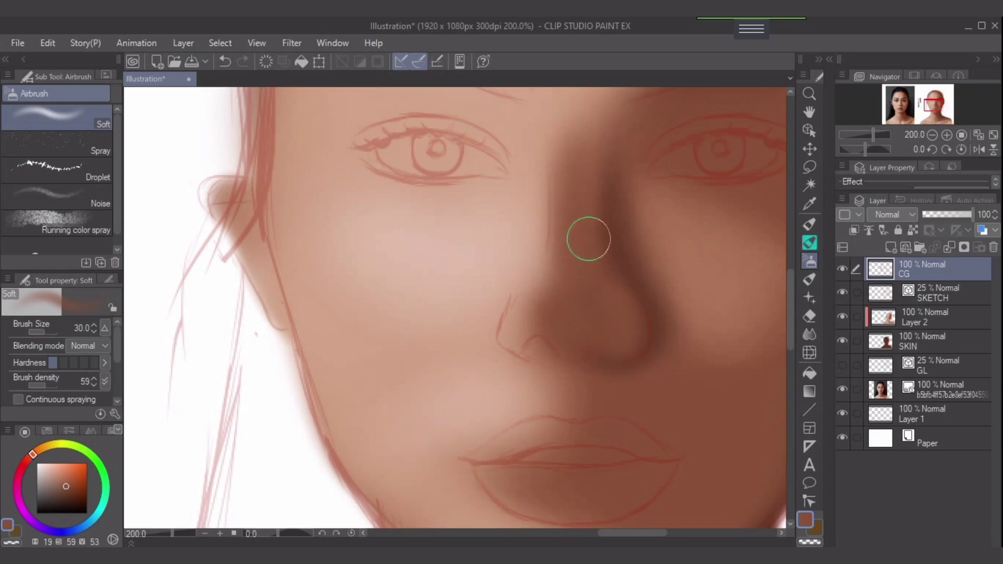
key("bracketright")
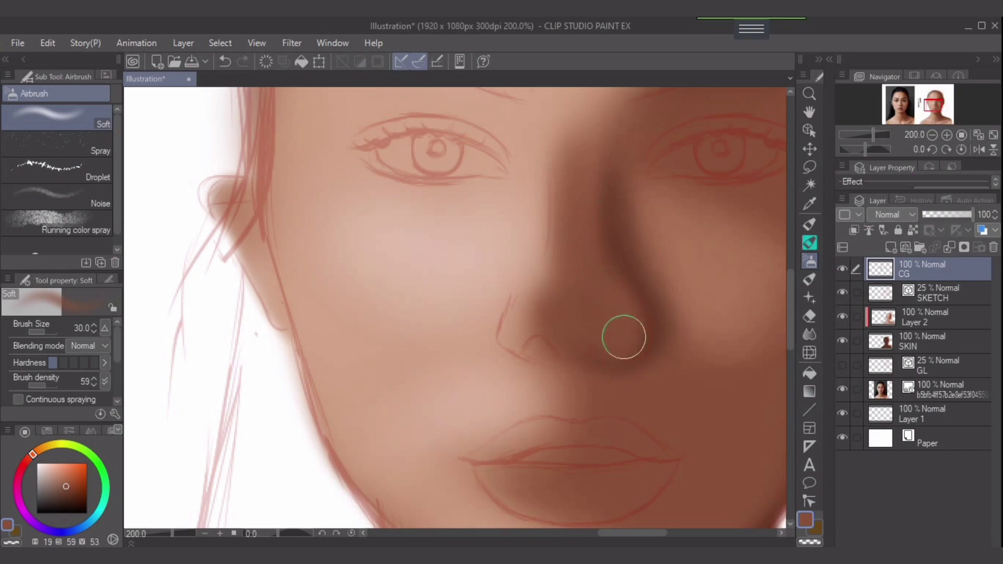
Step: Airbrush the medium brown over the left-hand nostril and the underside of the nose at sizes 25 and 40
key("bracketright")
key("bracketright")
mouse_move(569, 327)
left_mouse_down()
mouse_move(543, 320)
mouse_move(563, 337)
mouse_move(559, 323)
mouse_move(589, 318)
mouse_move(601, 340)
left_mouse_up()
key("bracketleft")
key("bracketleft")
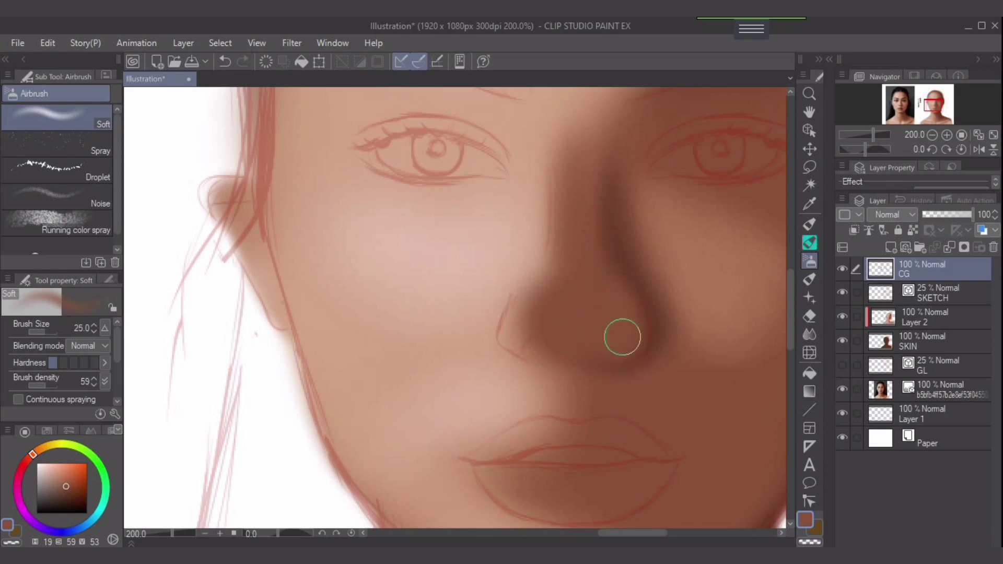
key("bracketright")
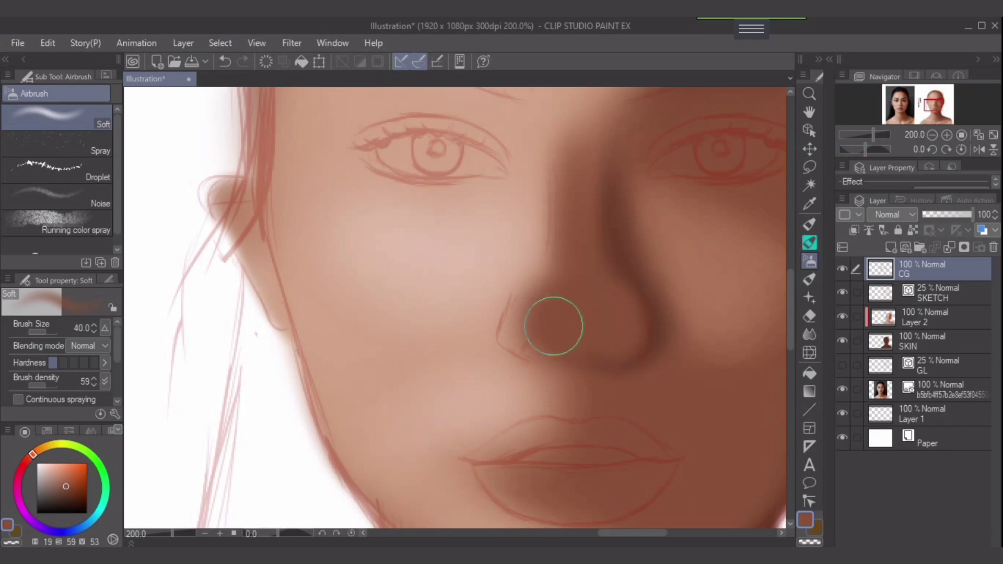
key("bracketleft")
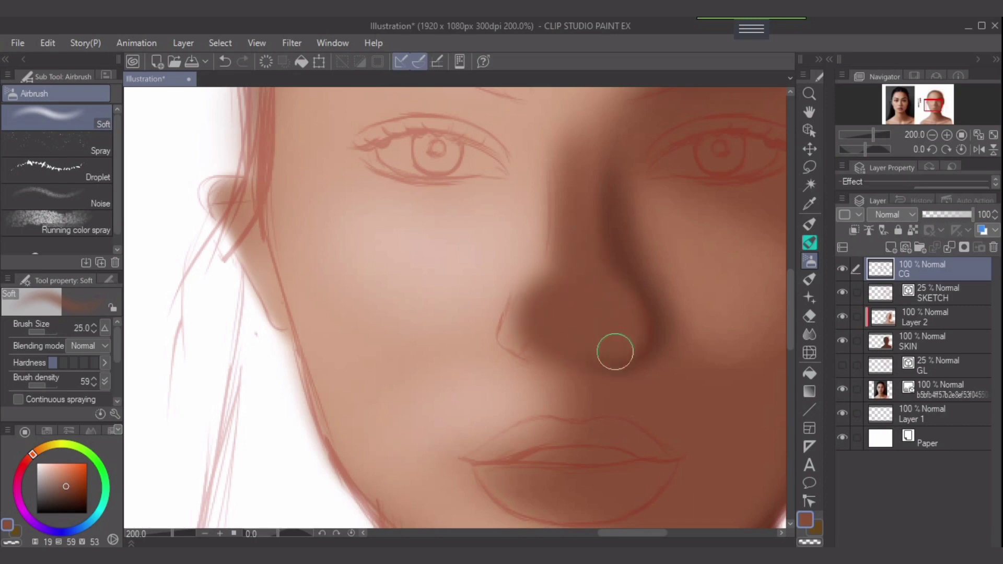
scroll(614, 351, "down", 2)
left_click_drag(653, 341, 688, 287)
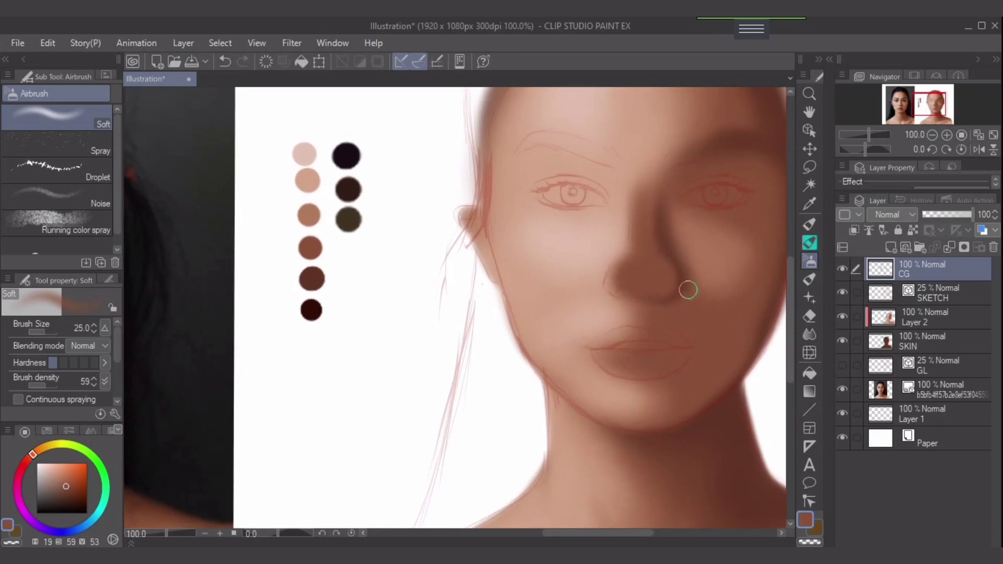
scroll(629, 318, "down", 1)
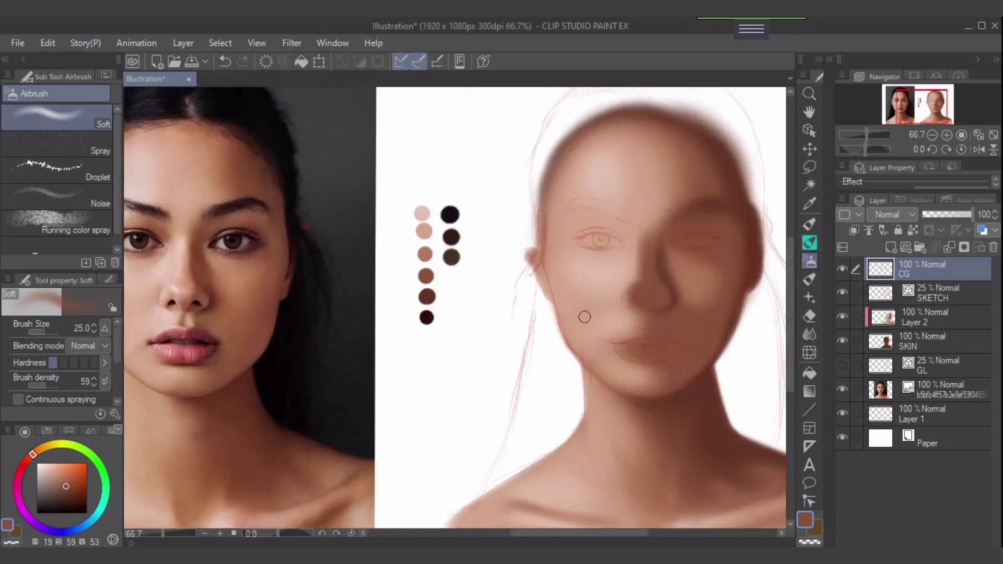
Step: Sample the light brown swatch and lighten the nose's tip and bridge with the airbrush at size 40
left_click(425, 255, "alt")
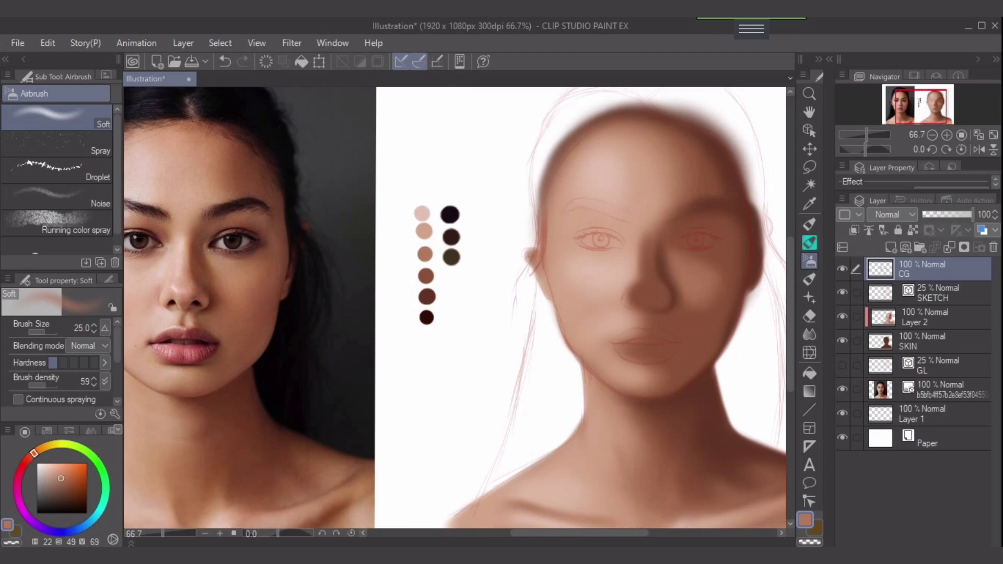
key("bracketright")
key("bracketright")
mouse_move(653, 297)
left_mouse_down()
mouse_move(636, 298)
mouse_move(644, 296)
left_mouse_up()
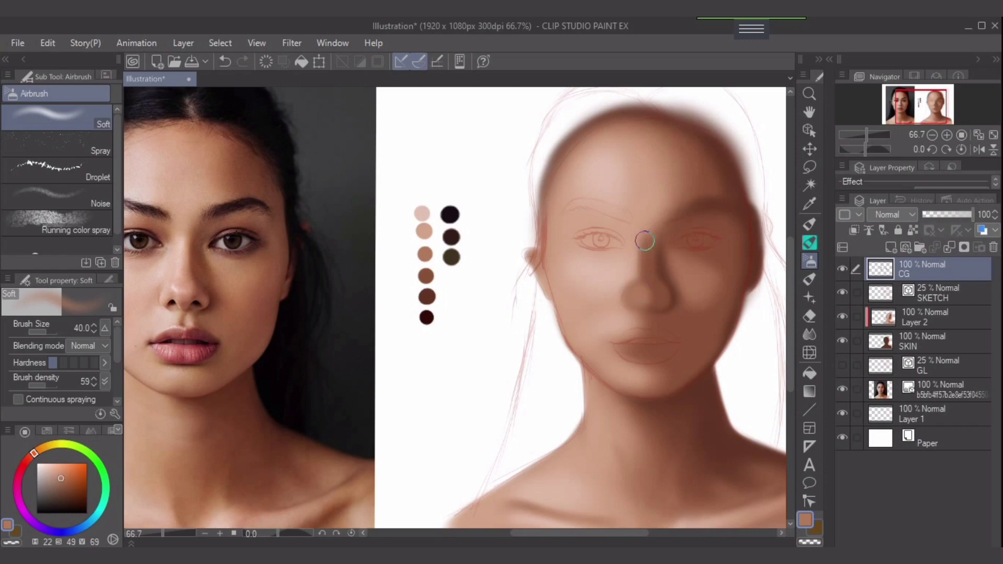
key("bracketleft")
key("bracketleft")
Step: Set the brush density to 42 and highlight the nose bridge and tip with the sampled peach swatch at size 50
left_click(40, 384)
key("bracketright")
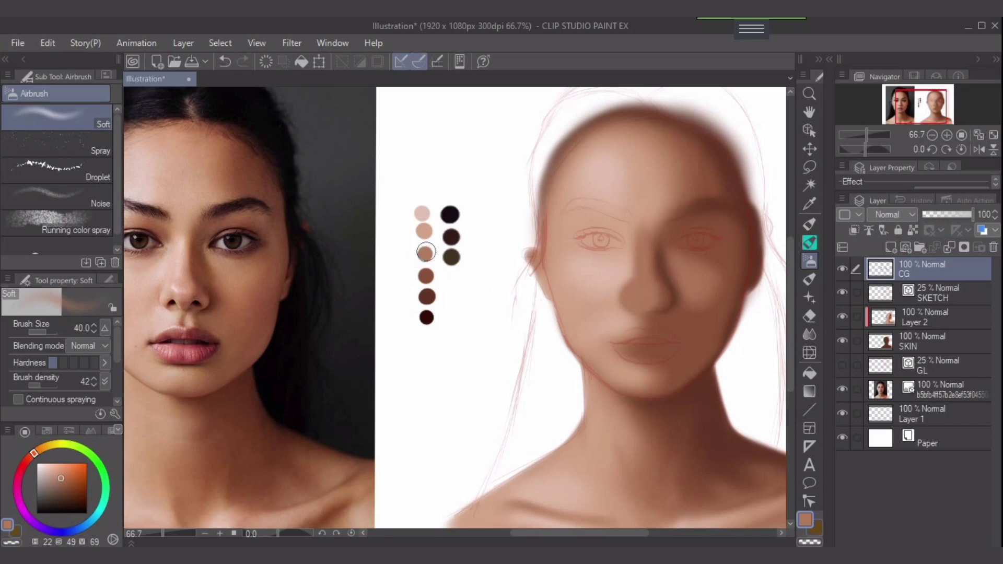
left_click(425, 233, "alt")
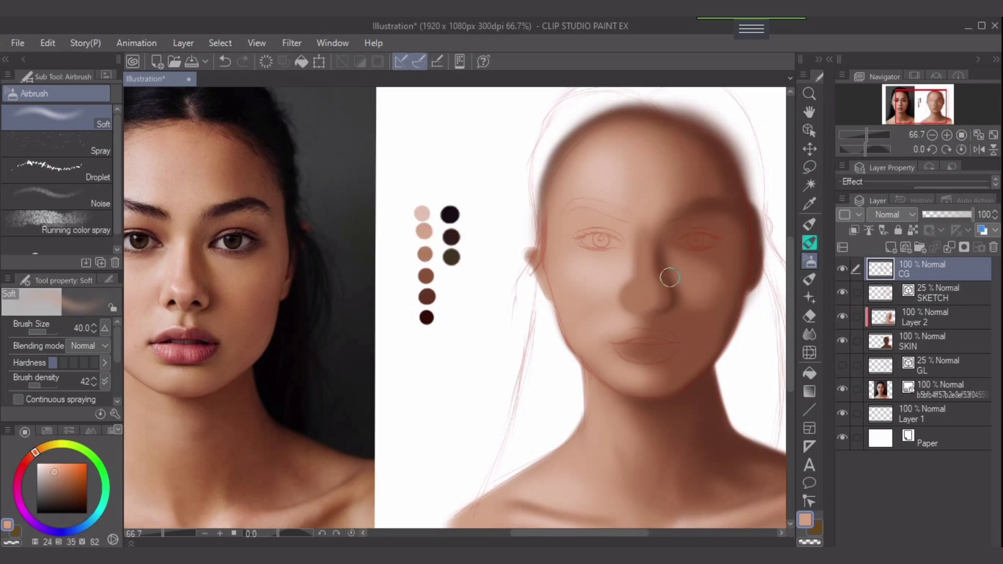
key("bracketleft")
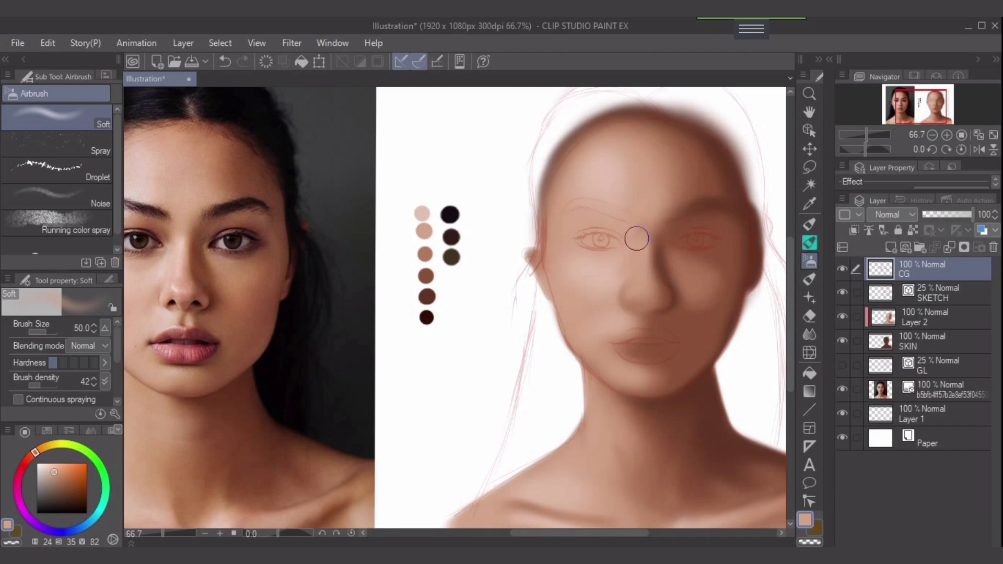
left_click_drag(640, 256, 625, 281)
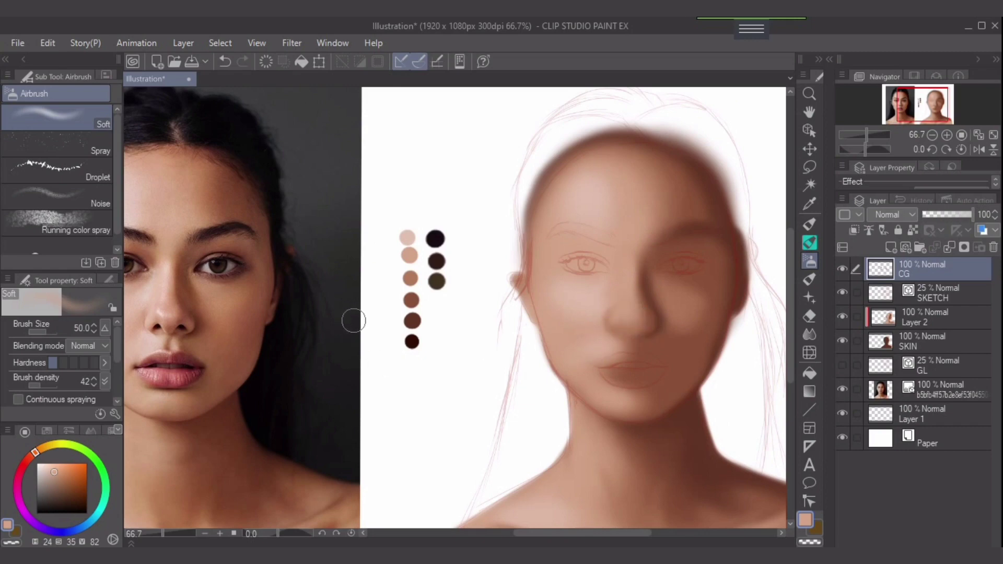
Step: Sample the darkest red-brown swatch, and hide and reshow the CG layer to compare the nose shading
left_click(412, 341, "alt")
scroll(638, 337, "up", 5)
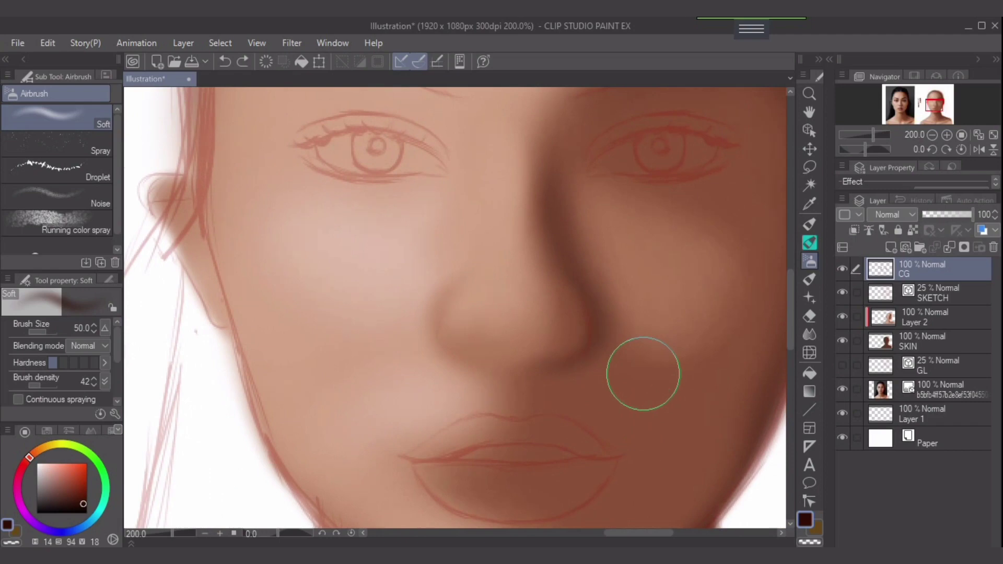
left_click(842, 268)
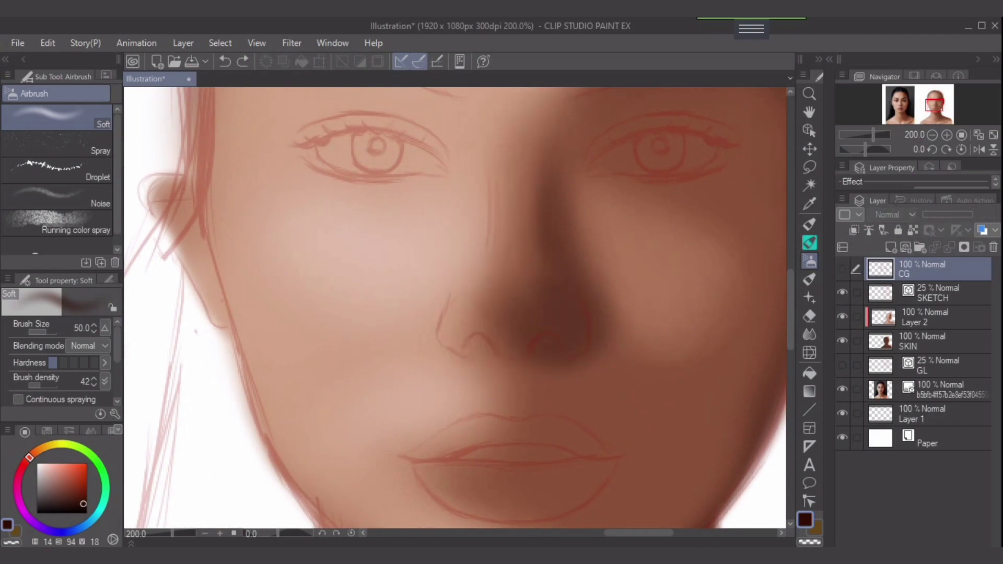
left_click(842, 268)
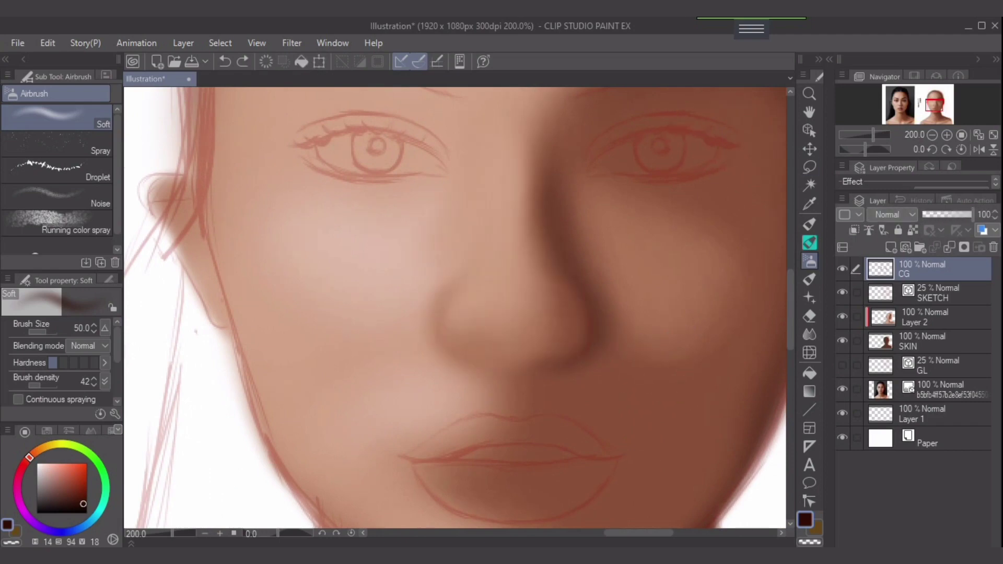
Step: Try to lasso the face area on the CG layer and move its nose shading to a new layer directly above Layer 2
key("m")
scroll(700, 366, "down", 2)
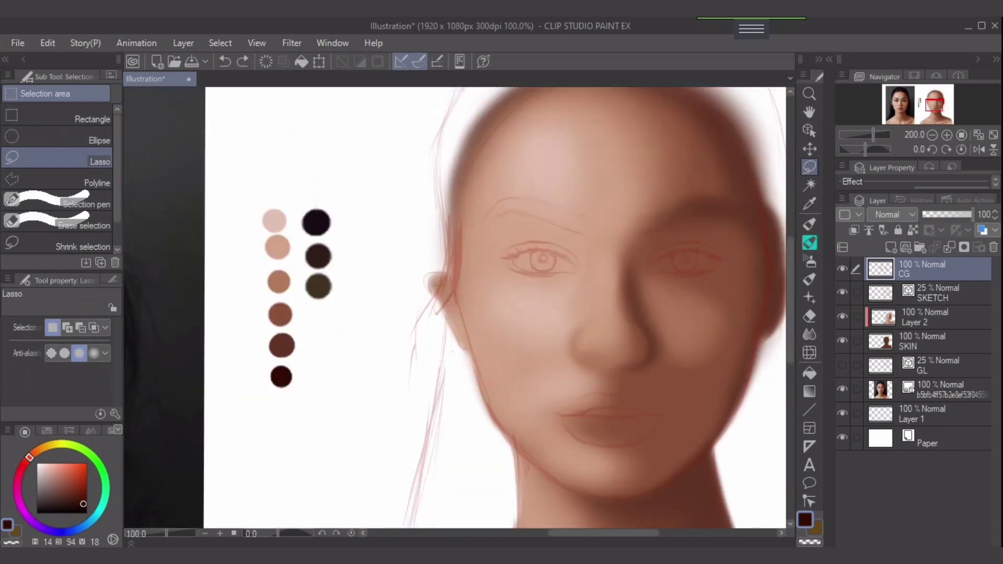
mouse_move(727, 405)
left_mouse_down()
mouse_move(731, 173)
mouse_move(478, 423)
mouse_move(736, 429)
mouse_move(729, 408)
left_mouse_up()
key("Delete")
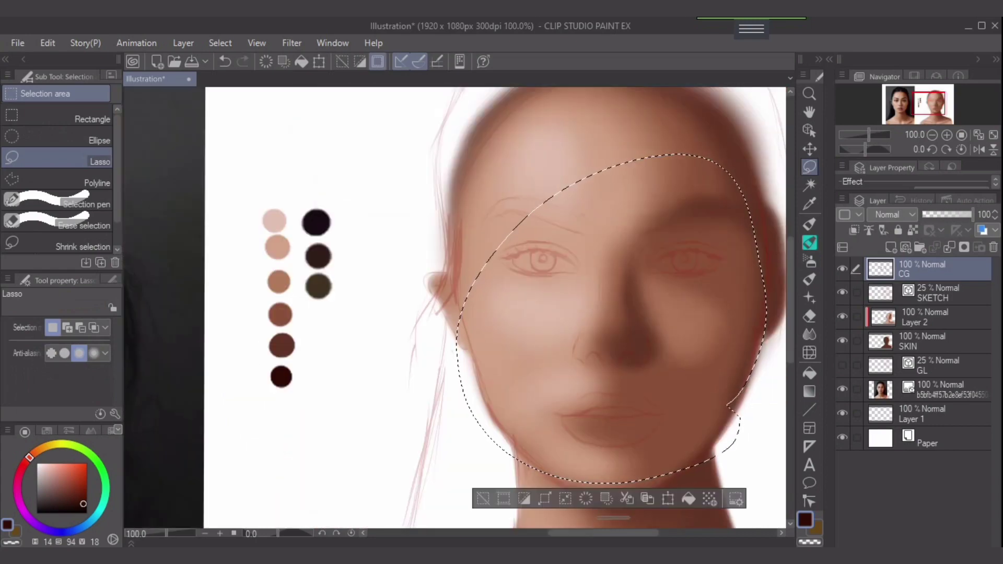
left_click(924, 317)
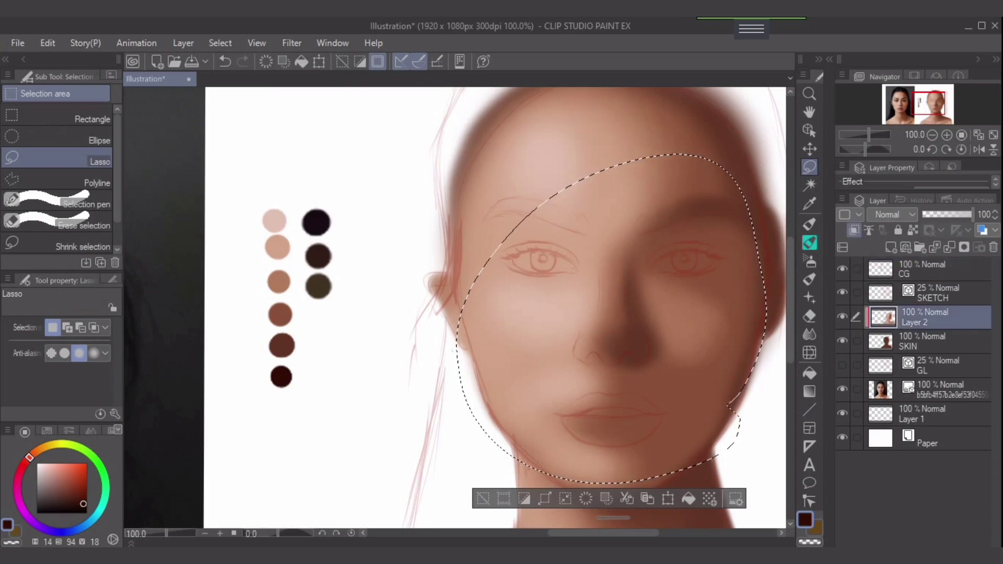
key("ctrl+v")
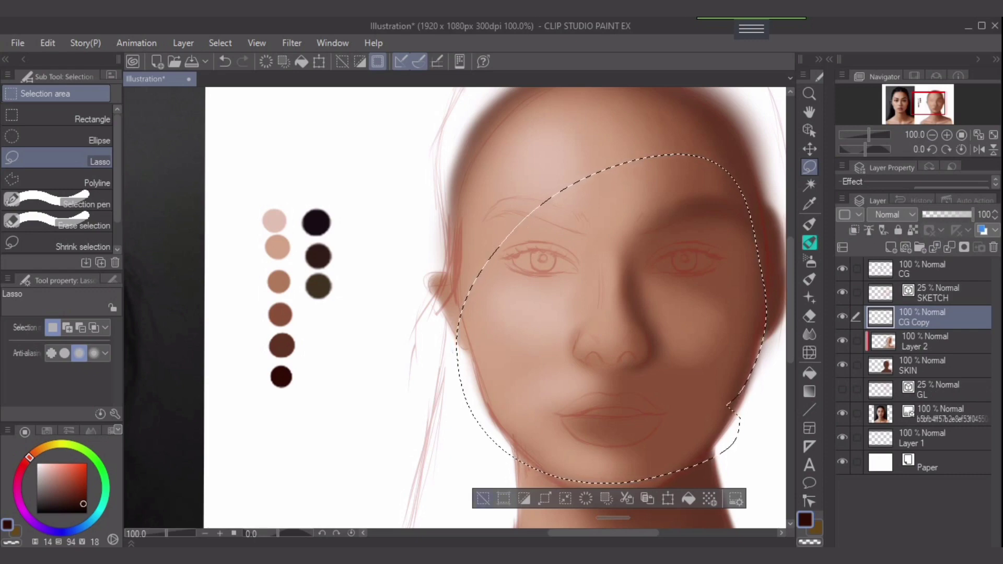
key("ctrl+d")
Step: Compare the nose with the CG Copy layer hidden and shown, and merge that layer down into Layer 2
left_click(842, 316)
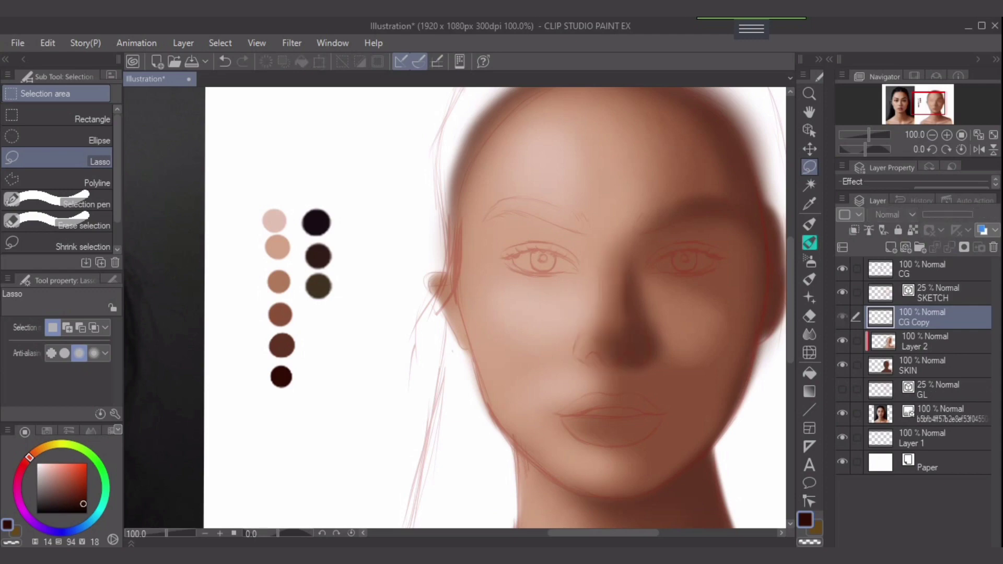
left_click(842, 316)
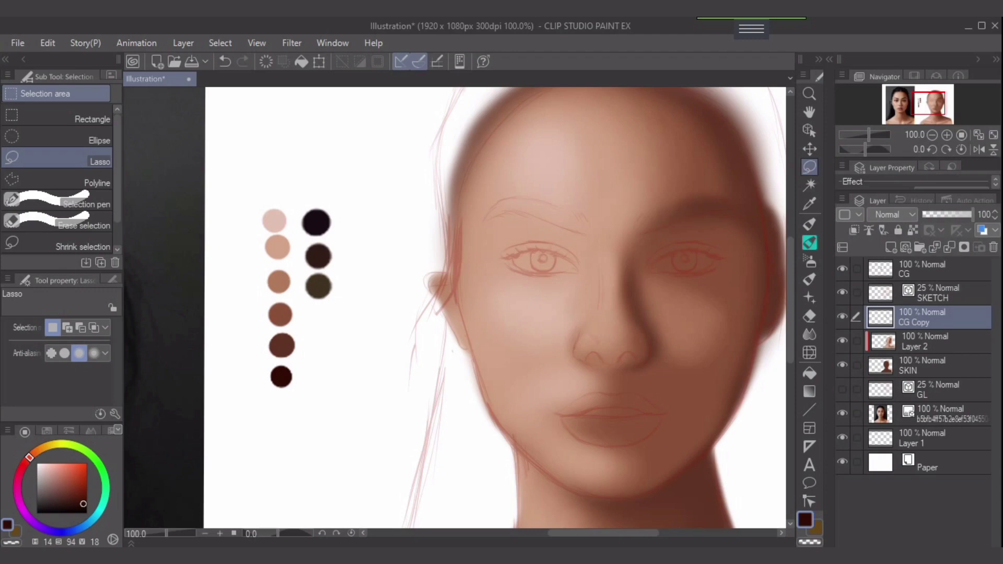
scroll(741, 380, "down", 1)
left_click_drag(741, 380, 755, 351)
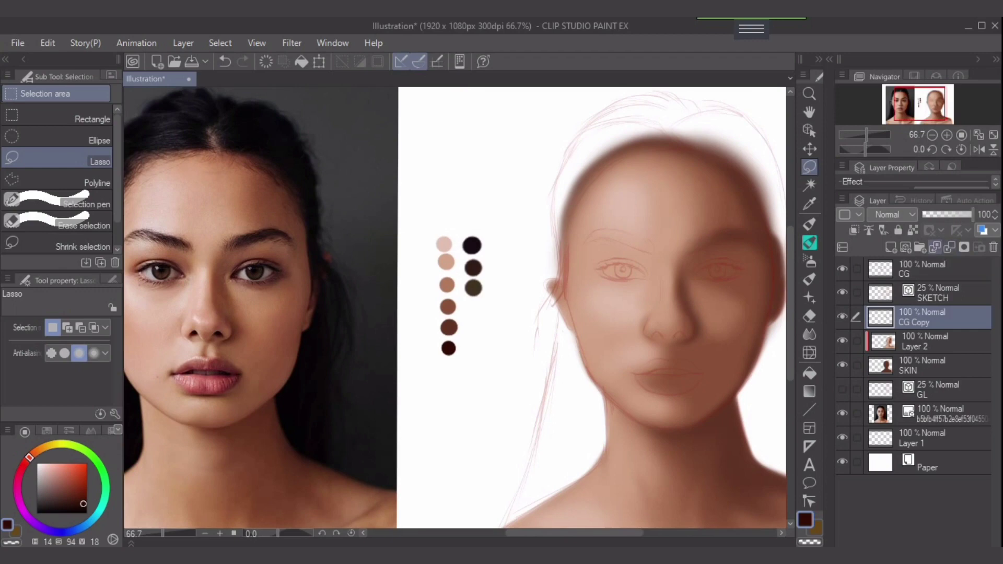
left_click(949, 247)
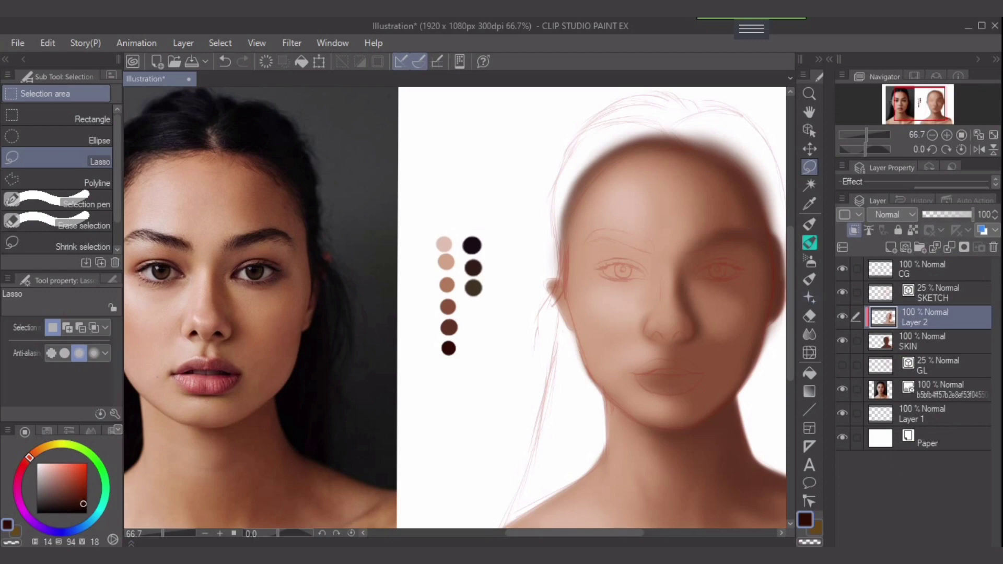
Step: Undo the merge into Layer 2 and the cut and paste of the nose shading
key("ctrl+z")
key("ctrl+z")
key("ctrl+z")
key("ctrl+z")
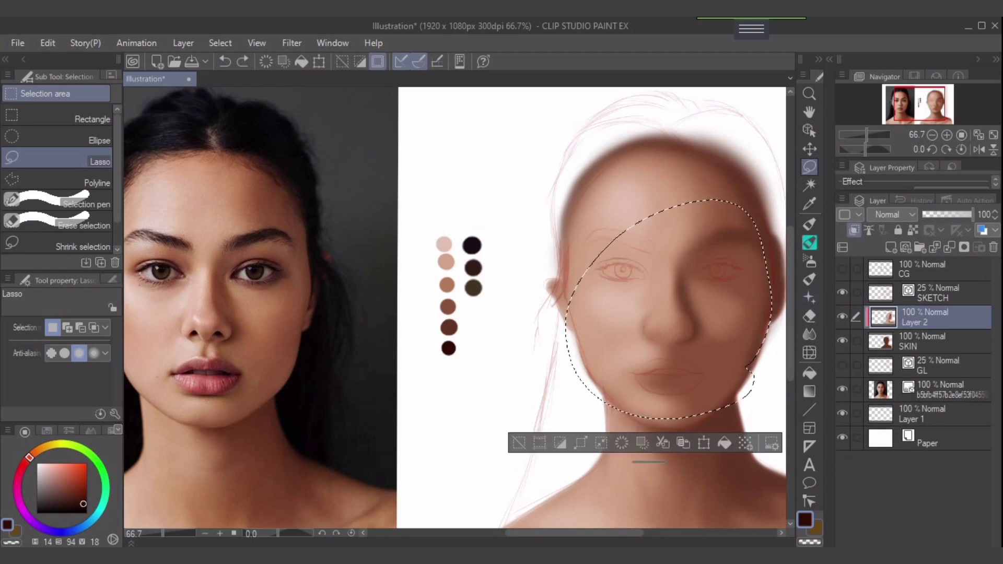
Step: Undo the last nose-shading change on Layer 2, check the face with the CG layer shown and hidden, and clear the selection
key("ctrl+z")
left_click(842, 269)
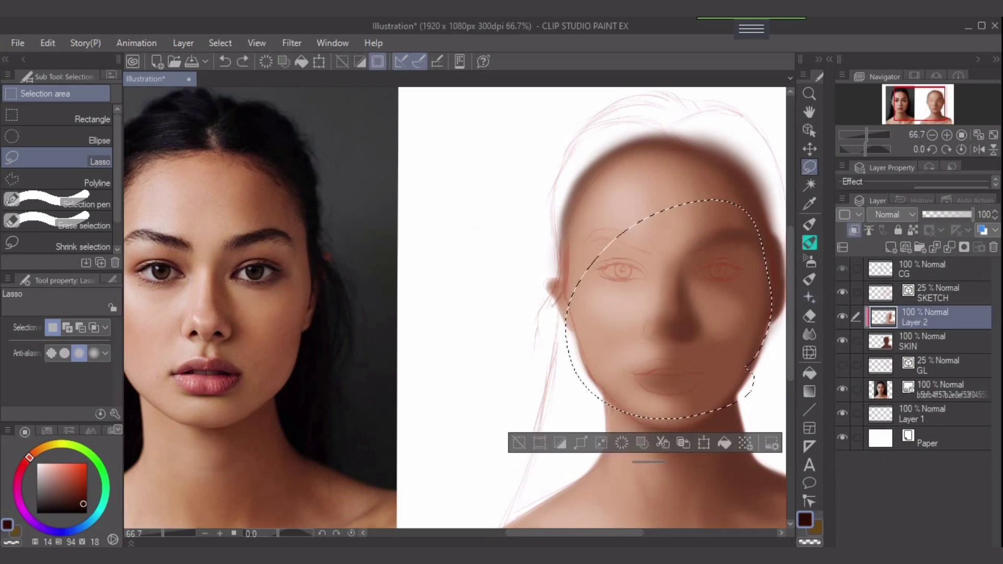
left_click(842, 269)
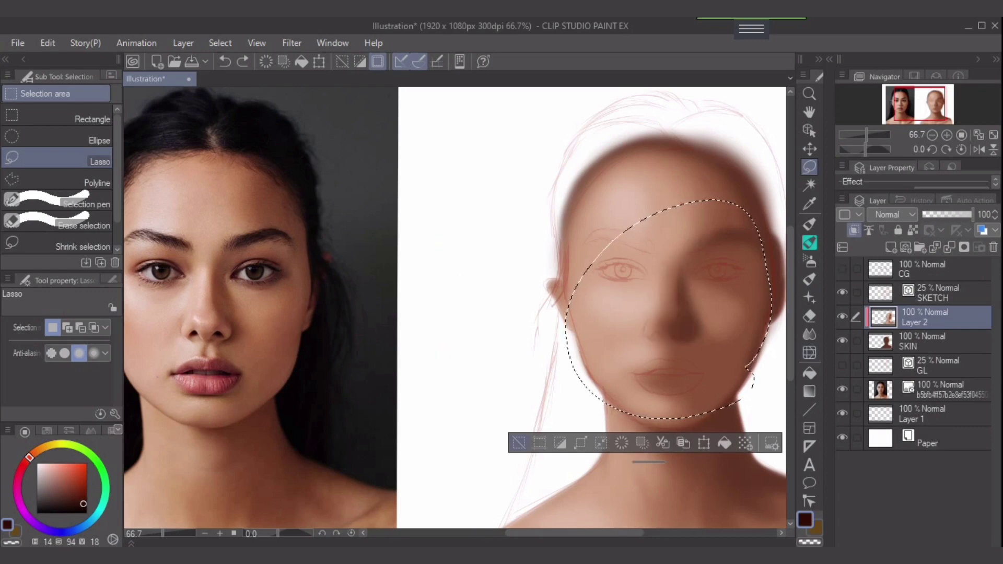
left_click(519, 443)
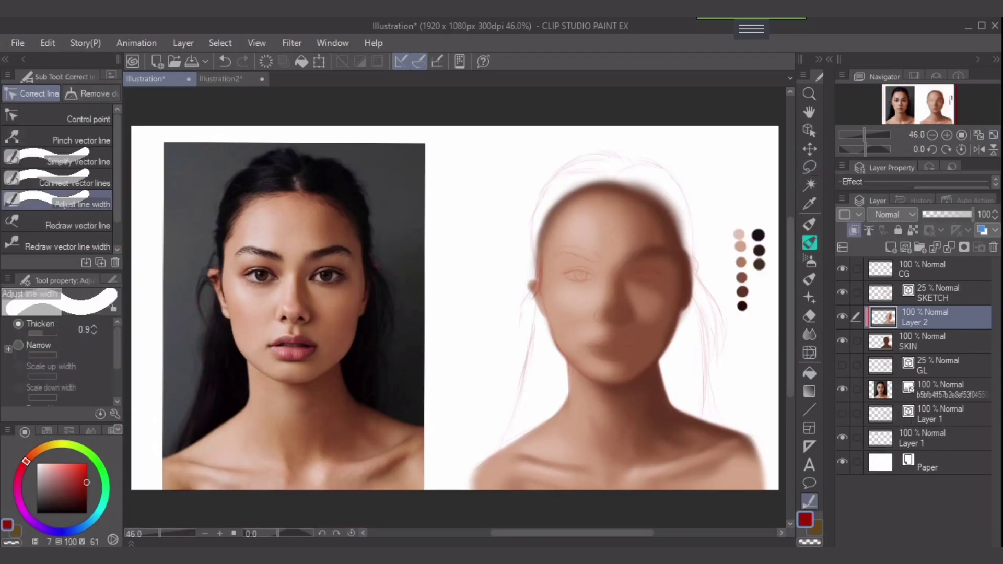
Step: Move the colour swatches on the CG layer into the white gap between the reference photo and the painted portrait
left_click(927, 268)
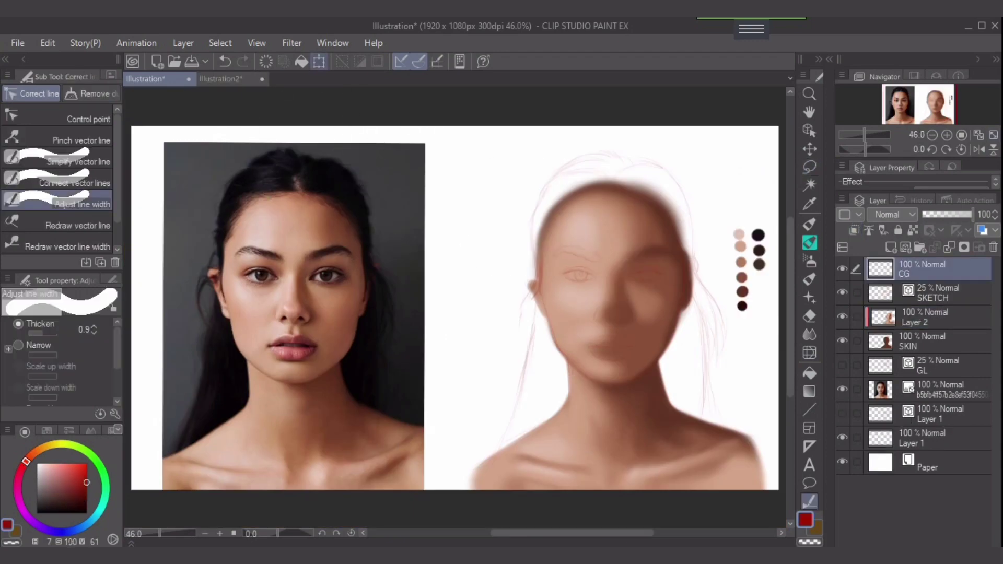
left_click(318, 61)
left_click_drag(750, 270, 474, 282)
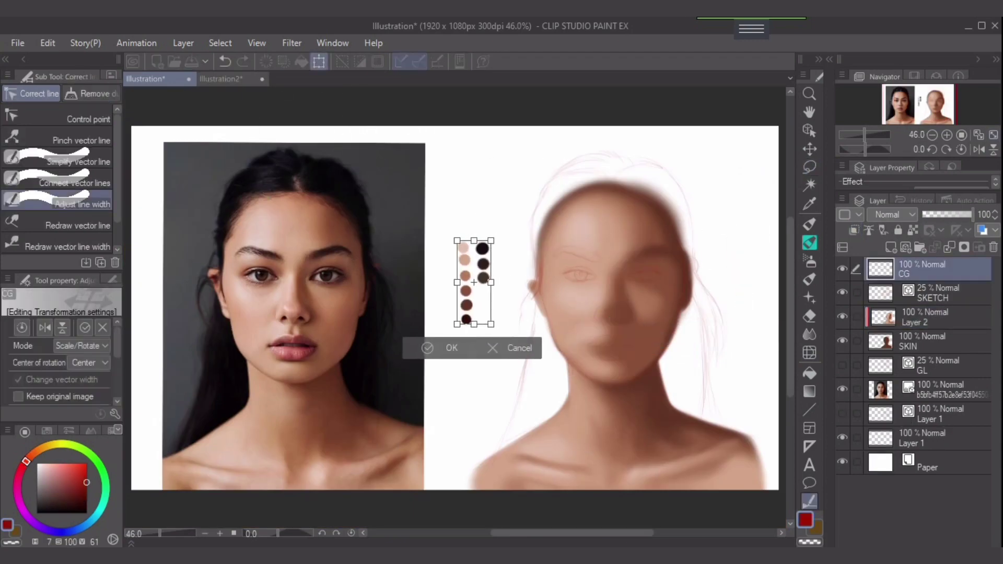
scroll(550, 343, "up", 1)
key("ctrl+plus")
key("Return")
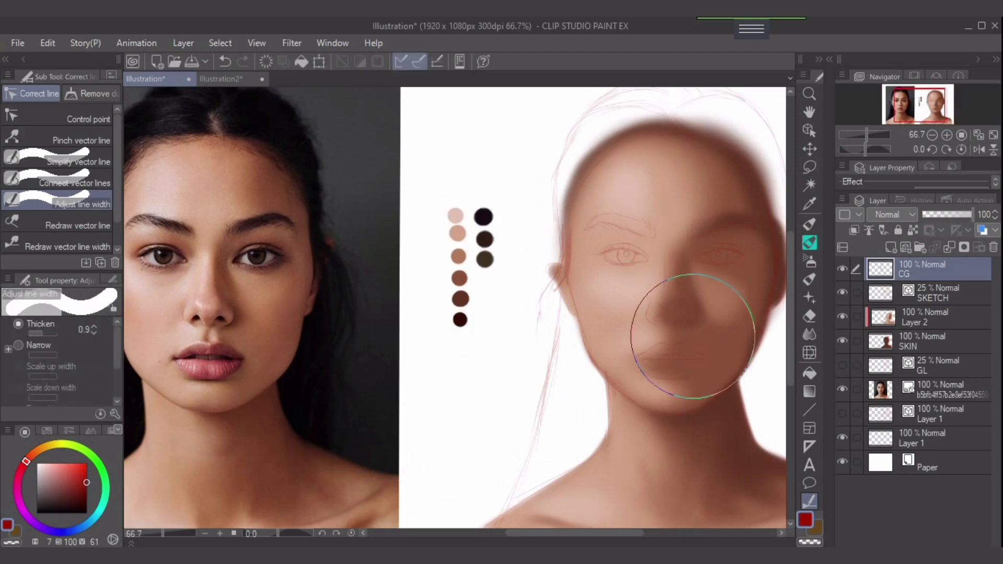
Step: Add a new empty layer directly above Layer 2 for the nose shading
left_click_drag(693, 336, 642, 341)
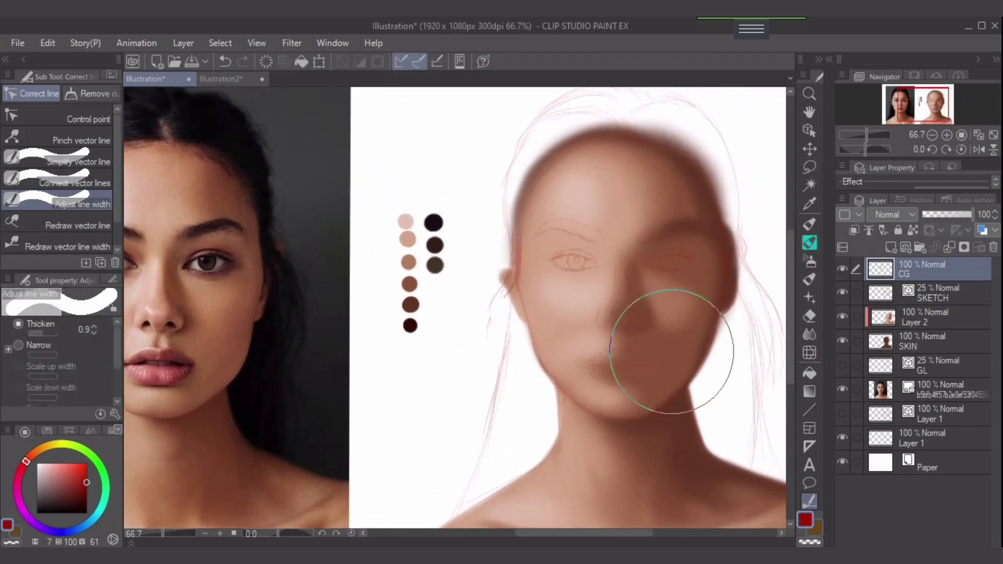
scroll(649, 359, "up", 1)
scroll(657, 357, "down", 1)
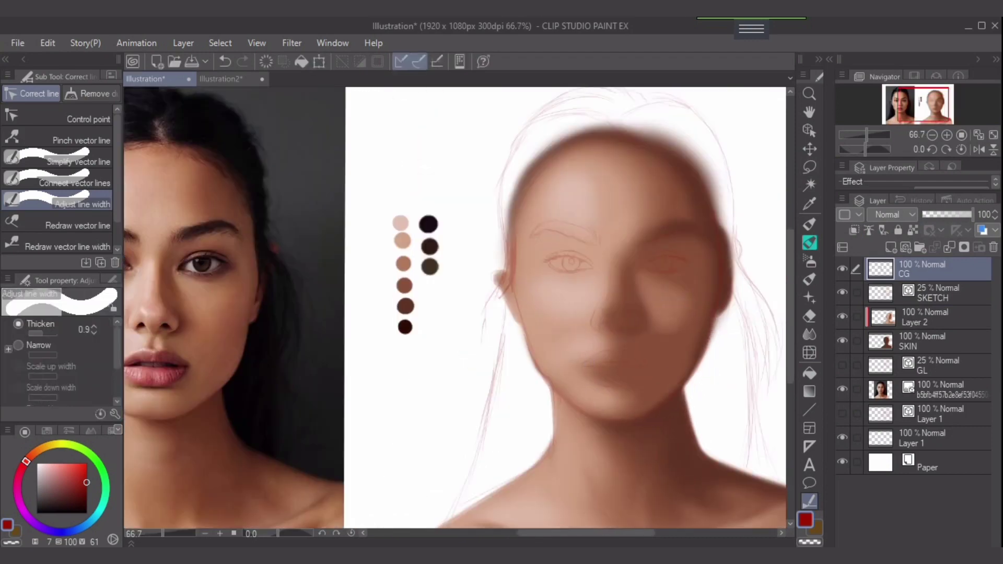
left_click_drag(658, 358, 686, 354)
left_click(924, 317)
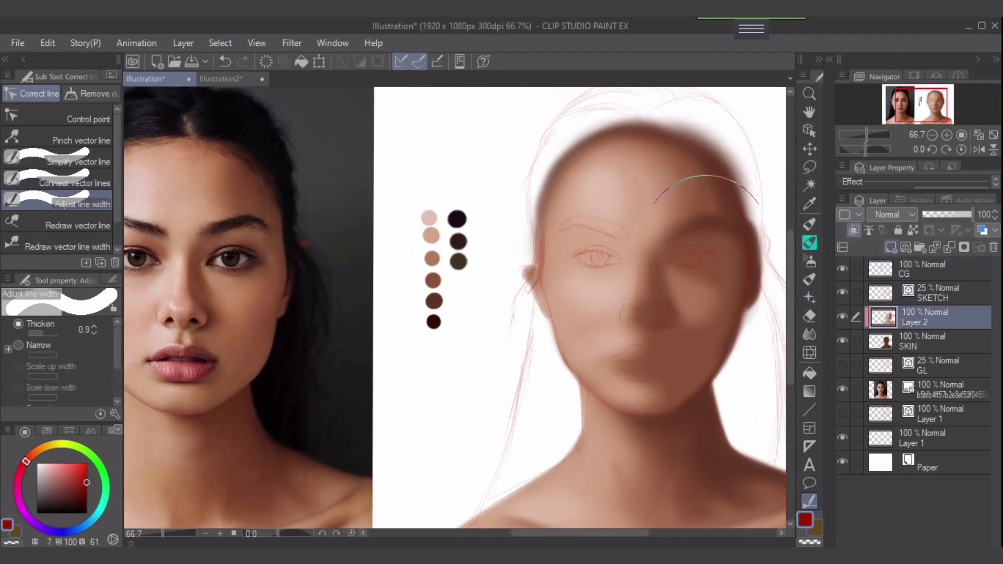
key("ctrl+shift+n")
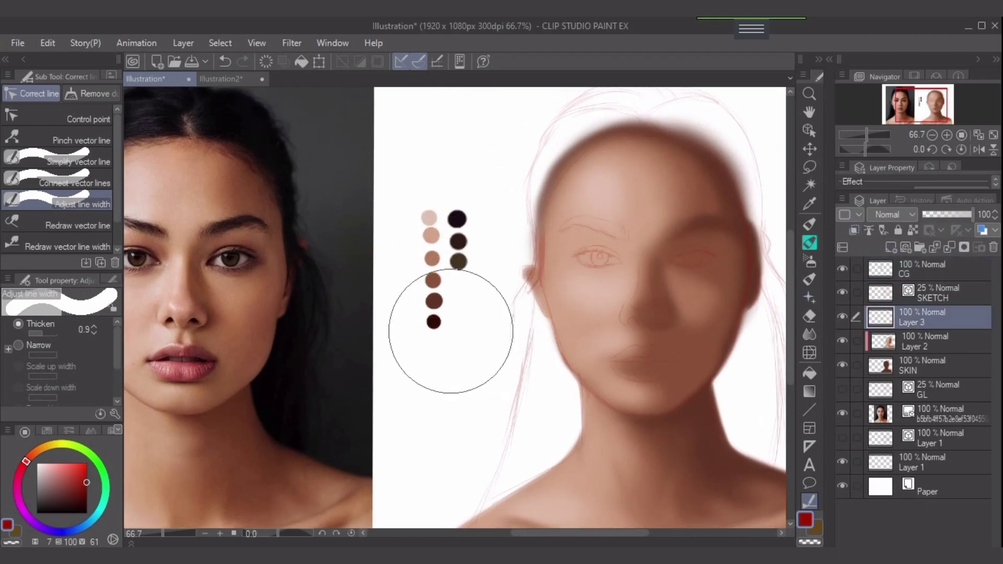
Step: Shade the shadowed side of the nose bridge with the Soft airbrush at about size 50, using the dark reddish-brown swatch
left_click(433, 301, "alt")
key("[")
key("[")
key("[")
key("[")
key("[")
key("[")
key("[")
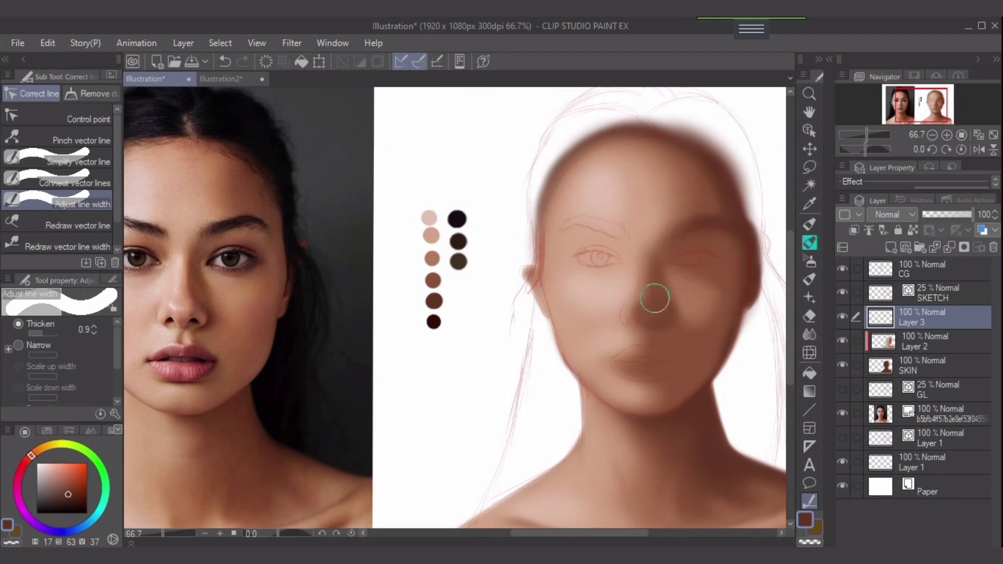
left_click(809, 261)
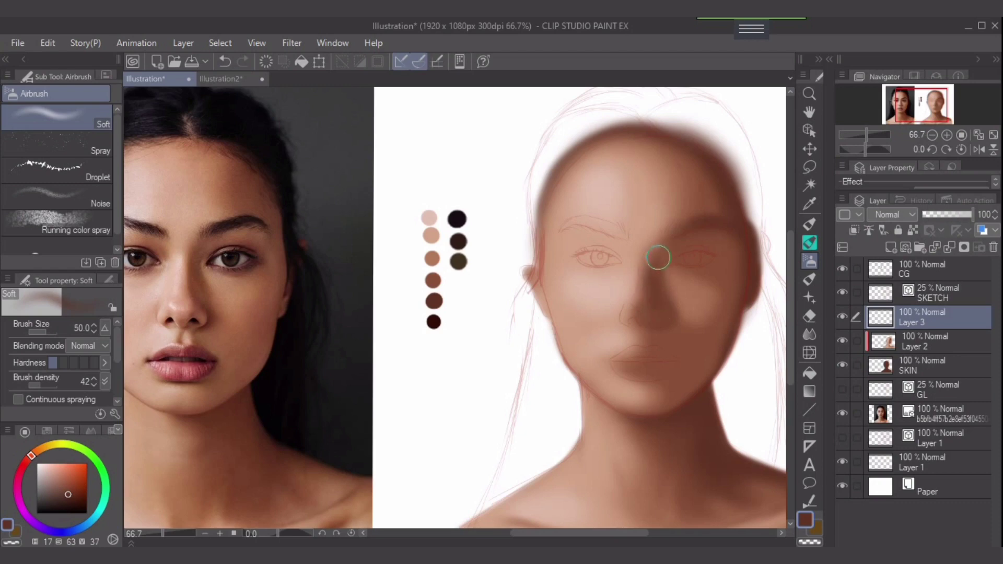
key("bracketleft")
key("bracketleft")
key("bracketright")
key("bracketright")
Step: Blend the nose shadow with the mid reddish-brown swatch, reduce the brush to 40, and sample the lighter tan for the cheek beside it
left_click(433, 280, "alt")
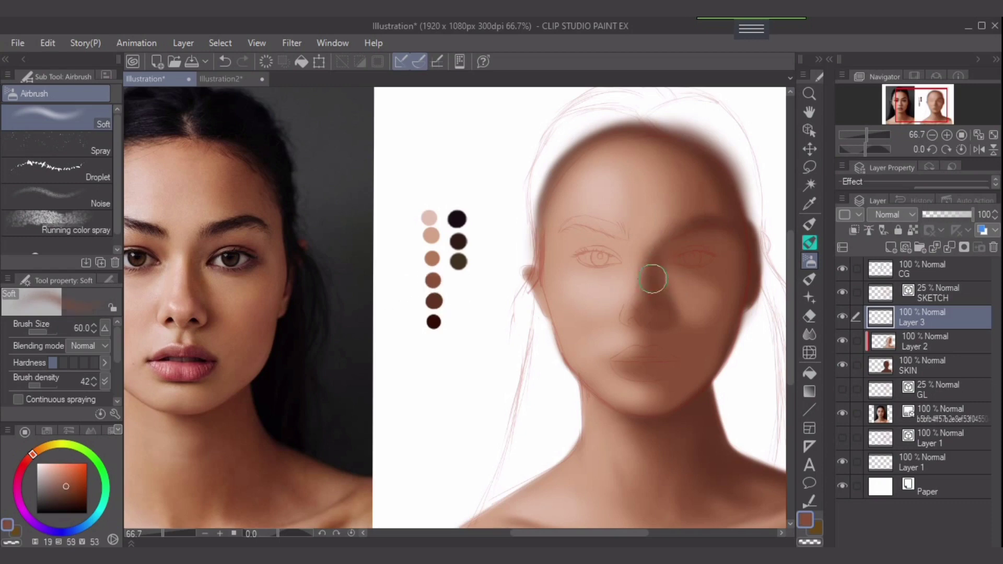
key("bracketleft")
key("bracketleft")
key("bracketleft")
key("bracketleft")
key("bracketleft")
key("bracketleft")
left_click(432, 258, "alt")
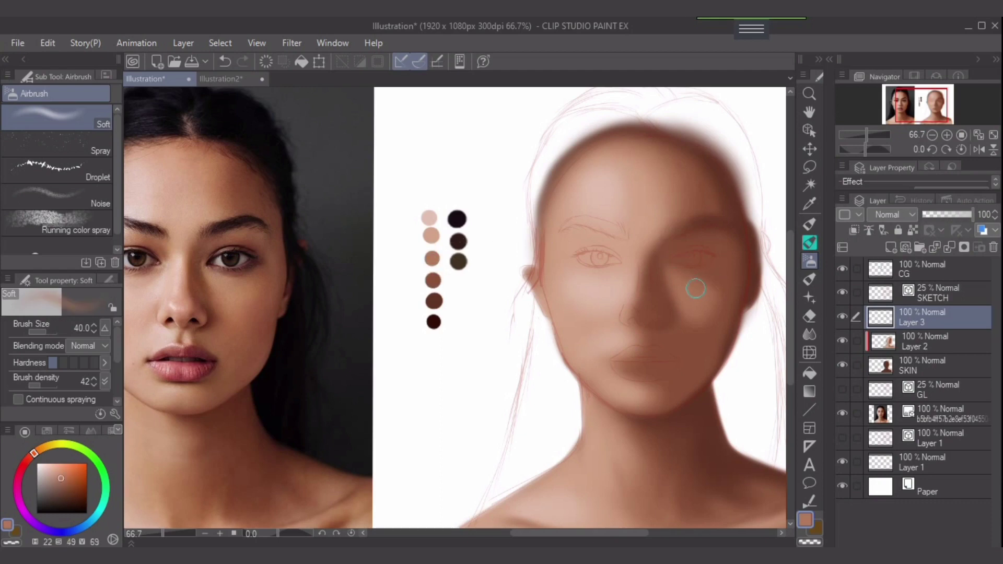
Step: Deepen the shadow along the nose's side and wing with the dark reddish-brown swatch, using a smaller airbrush of about 25
left_click(434, 300, "alt")
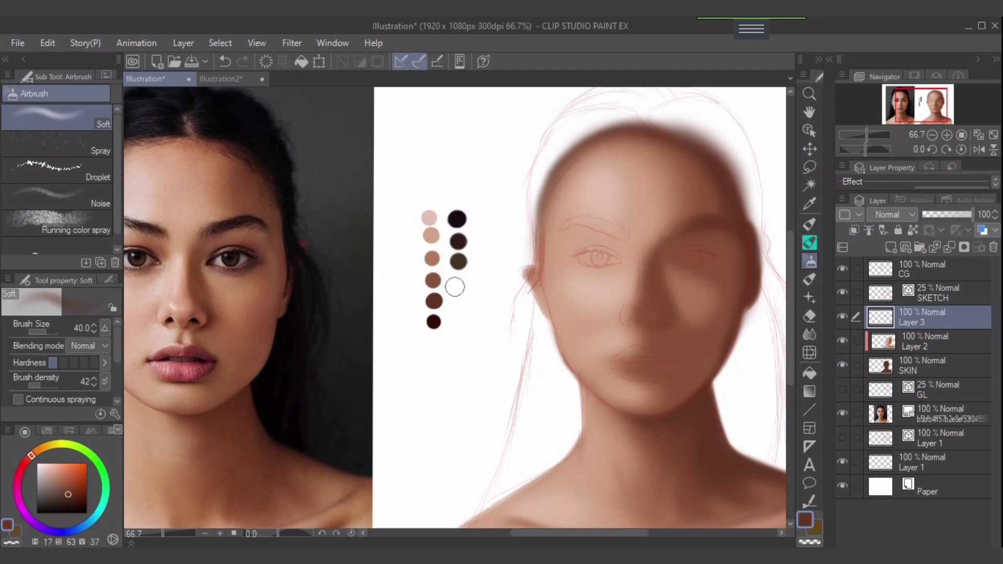
key("[")
key("ctrl+z")
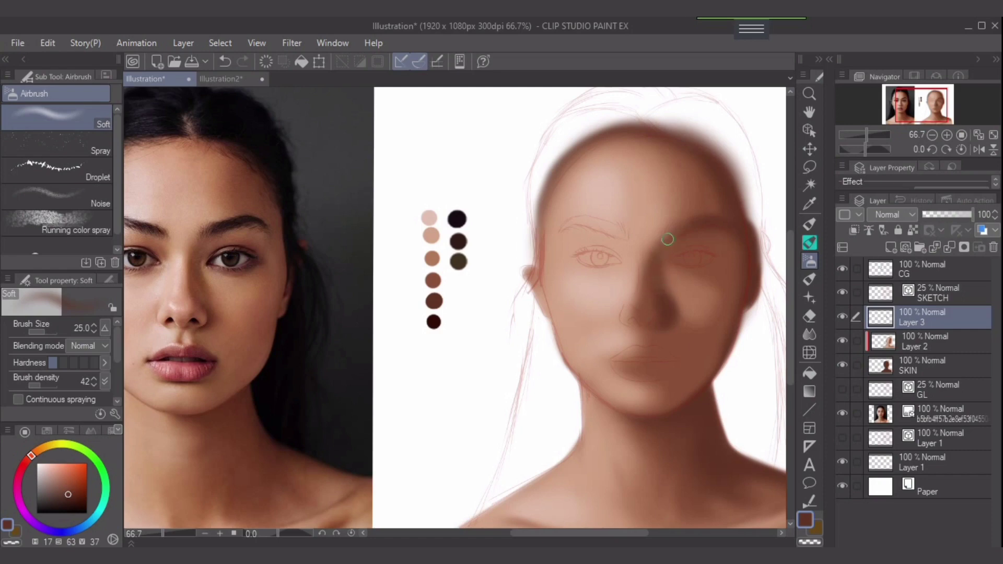
Step: Model the ball of the nose inside the dark shadow with the mid reddish-brown swatch, using brush sizes from 30 to 20
left_click(433, 280, "alt")
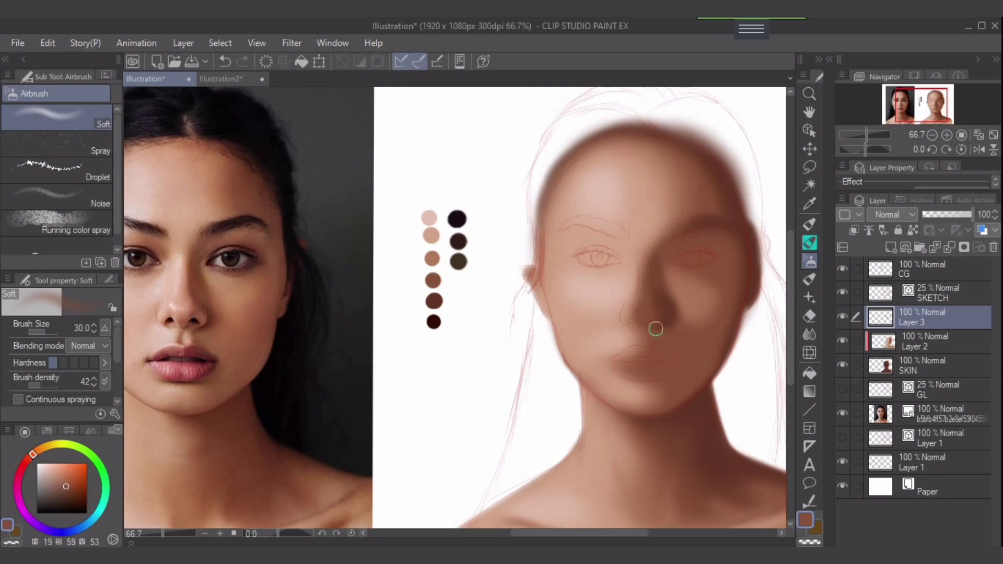
scroll(665, 320, "up", 3)
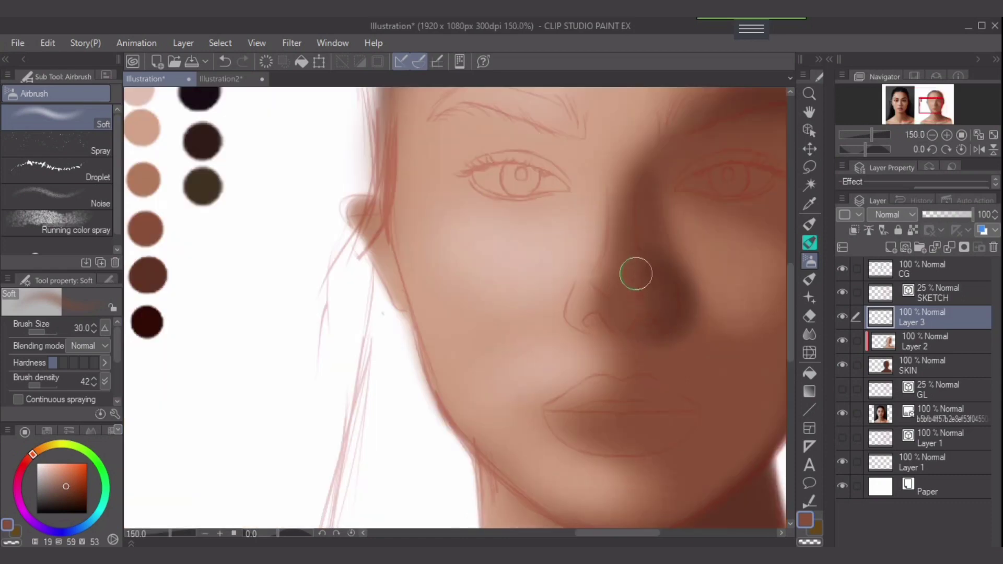
mouse_move(661, 307)
left_mouse_down()
mouse_move(638, 272)
mouse_move(656, 302)
mouse_move(644, 316)
mouse_move(656, 291)
left_mouse_up()
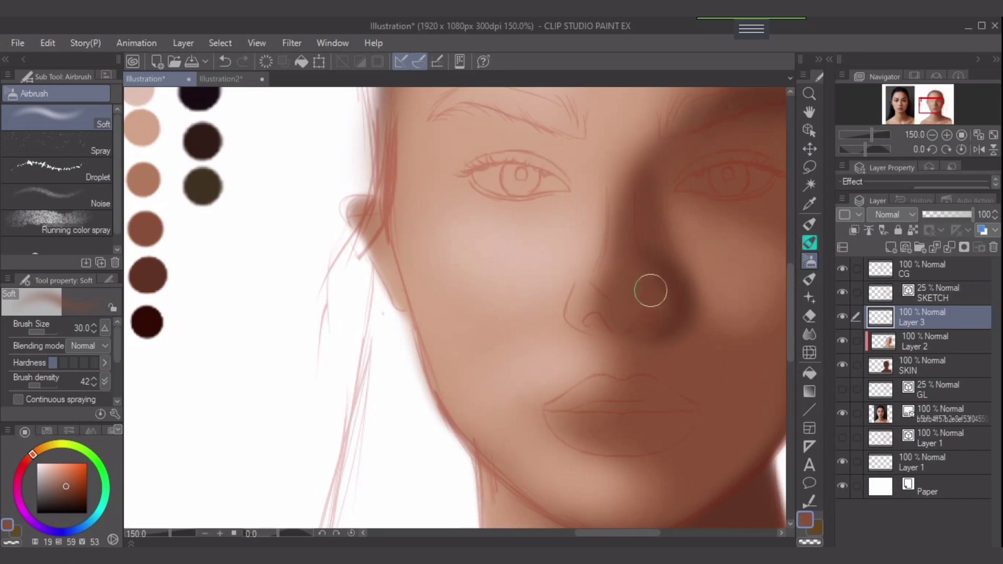
key("bracketleft")
key("bracketleft")
key("bracketright")
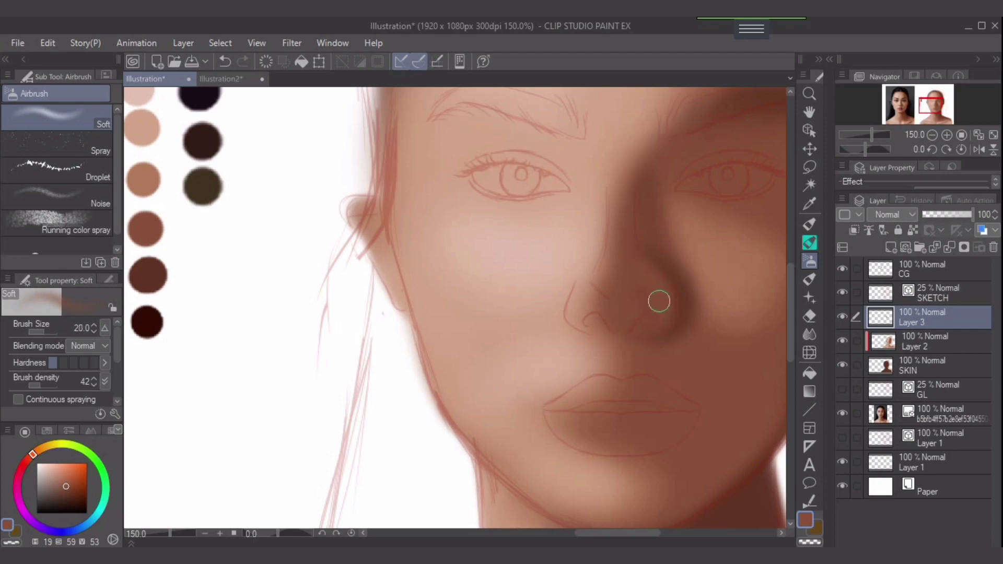
Step: Soften the shading around the nose tip and wing in the same mid brown with brush sizes of 30 to 40
key("bracketright")
key("bracketright")
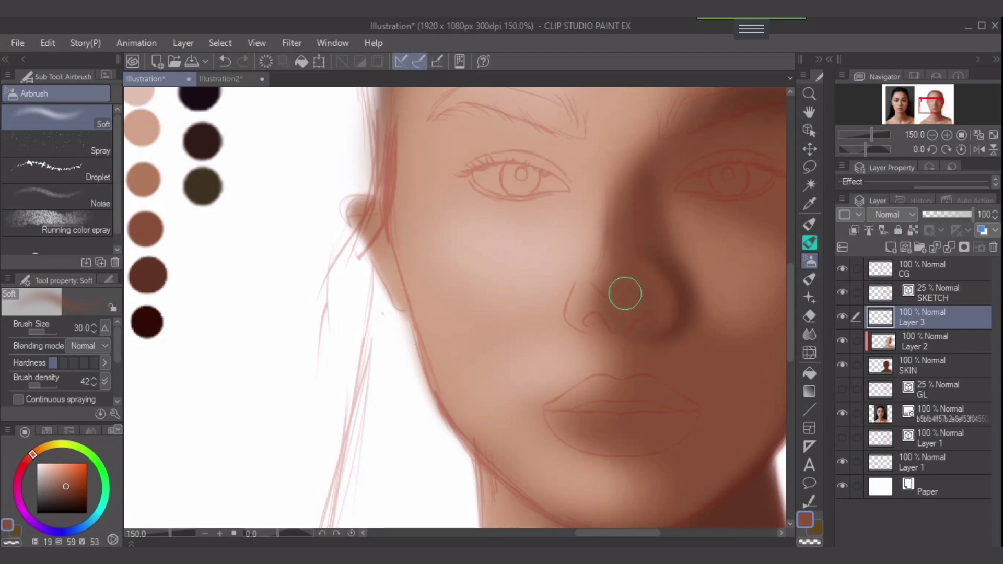
scroll(663, 293, "down", 1)
scroll(665, 324, "down", 1)
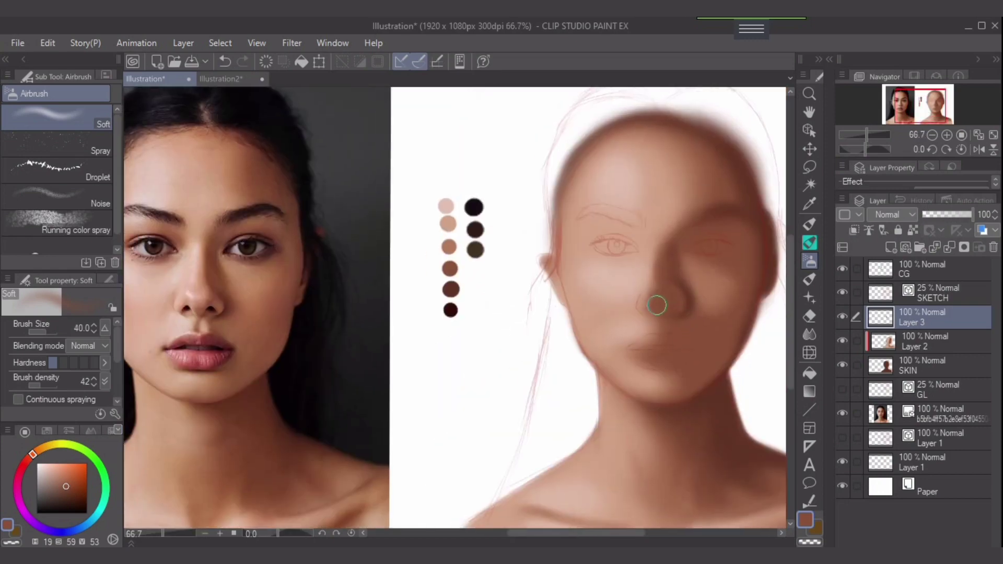
key("bracketleft")
key("[")
Step: Airbrush a highlight along the nose bridge in the light peach swatch, varying the brush size around 30 to 40
left_click(447, 224, "alt")
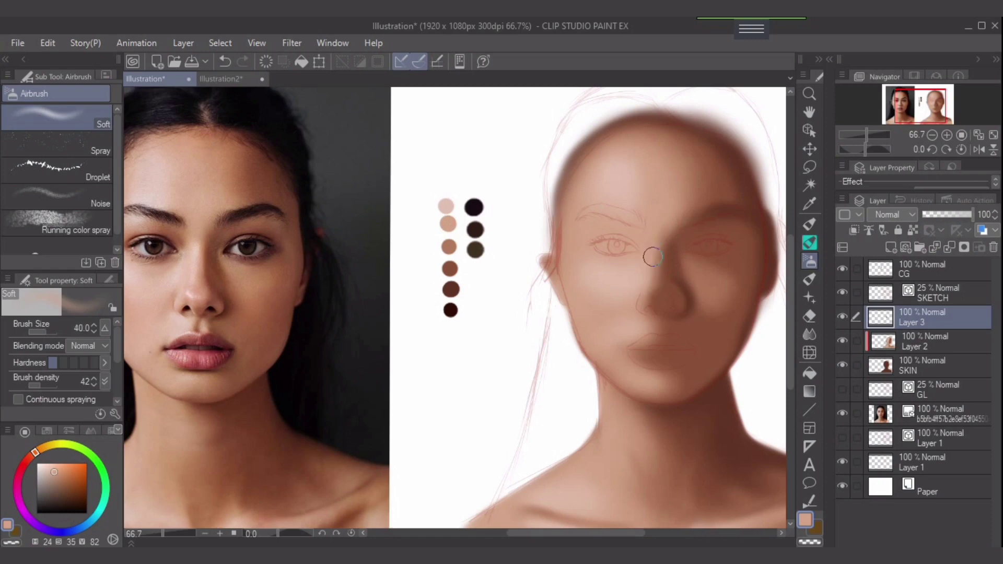
key("bracketright")
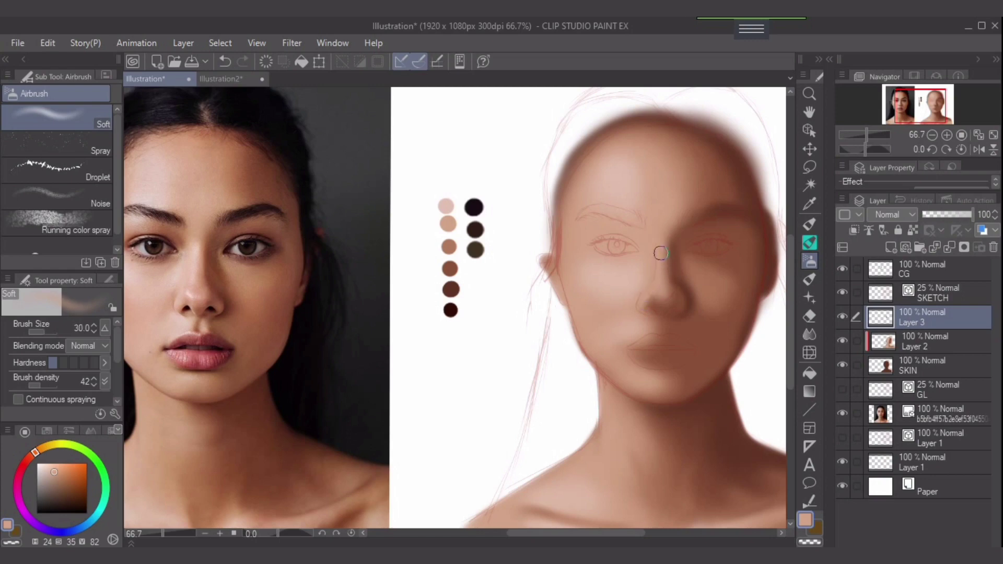
key("bracketright")
key("bracketright")
key("bracketright")
key("bracketleft")
key("bracketleft")
key("bracketleft")
key("bracketleft")
Step: Blend the nose bridge highlight into the surrounding skin with the medium tan swatch, using brush sizes from 25 to 40
left_click(448, 247, "alt")
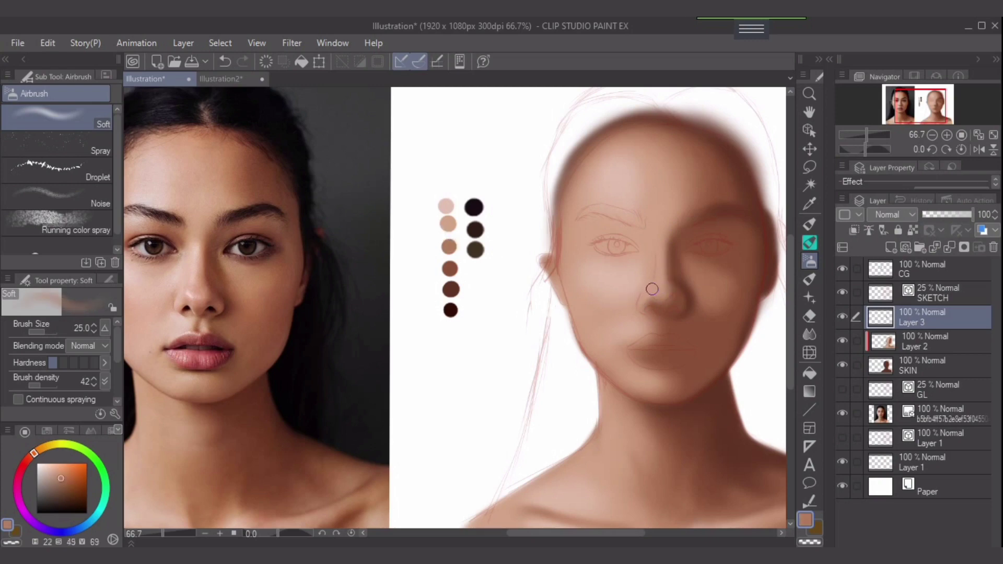
key("bracketright")
key("bracketright")
key("bracketright")
key("bracketleft")
key("bracketleft")
key("bracketleft")
key("bracketright")
key("bracketright")
key("bracketright")
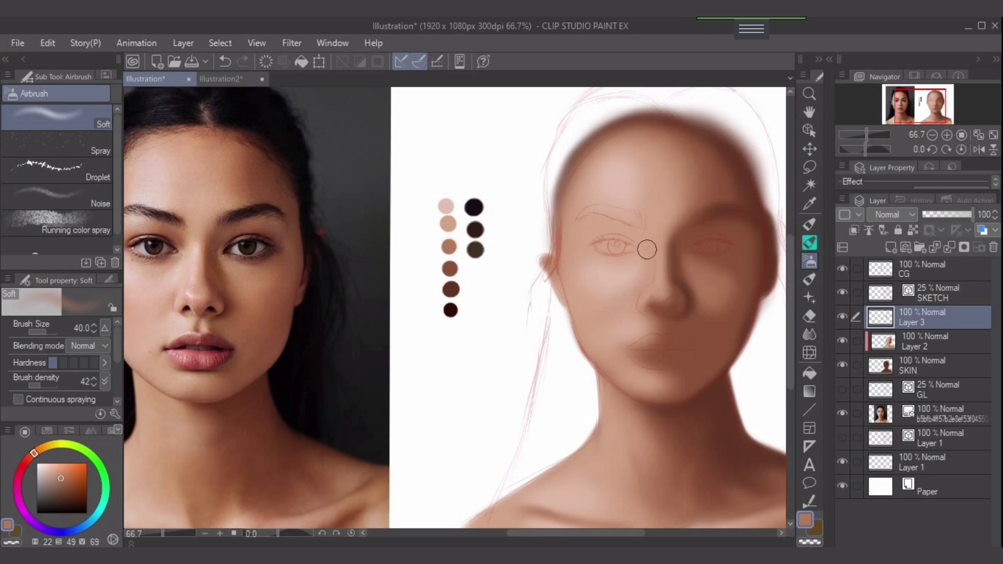
Step: Shade the eye socket on the lit side of the face with soft mid-brown, using brush sizes 40 to 60
key("bracketleft")
key("bracketleft")
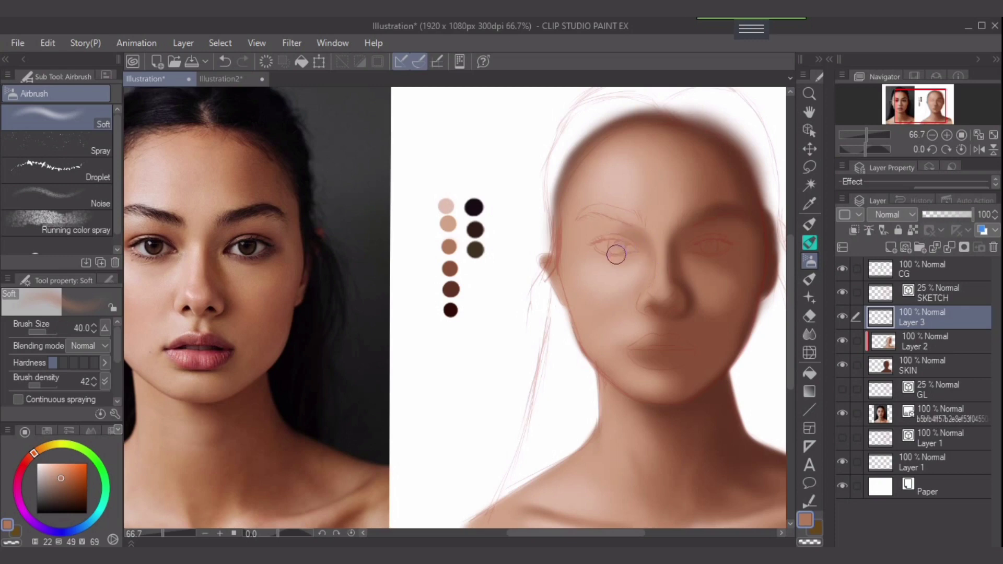
mouse_move(603, 246)
left_mouse_down()
mouse_move(631, 248)
mouse_move(593, 245)
mouse_move(638, 237)
mouse_move(616, 223)
left_mouse_up()
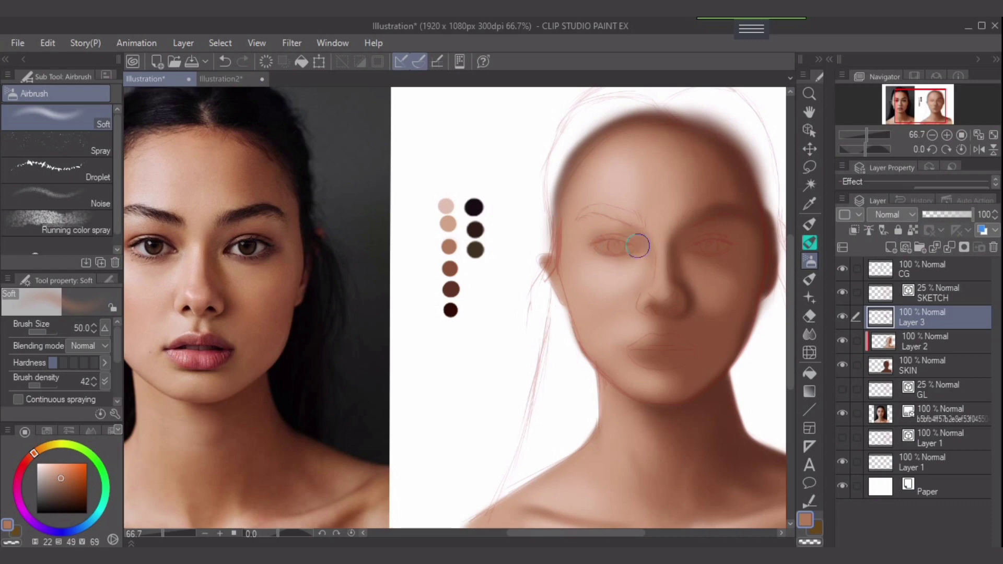
left_click_drag(626, 255, 604, 244)
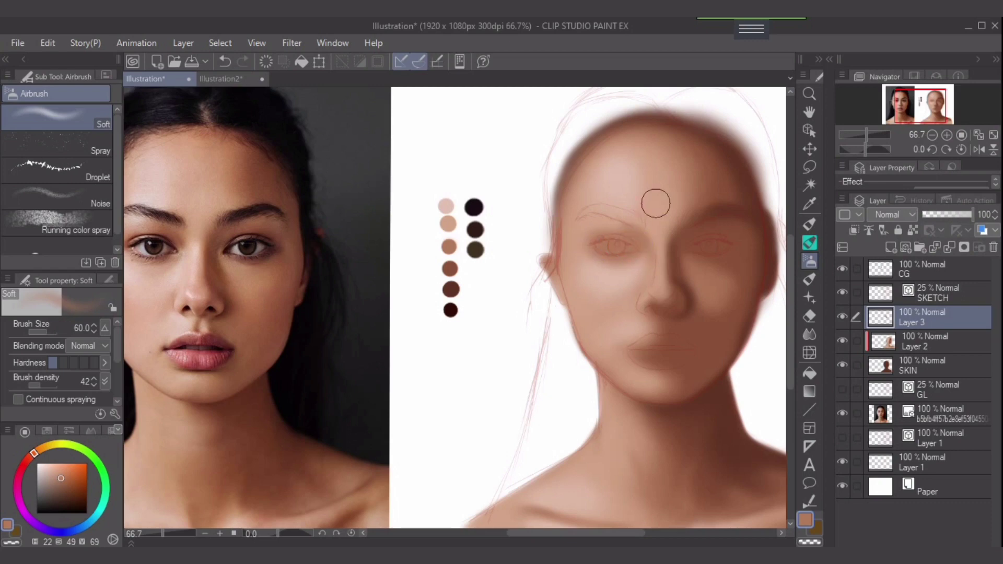
Step: Sample the light peach swatch and airbrush it softly beneath the lit-side eye, ending with Layer 3 active
left_click(448, 225, "alt")
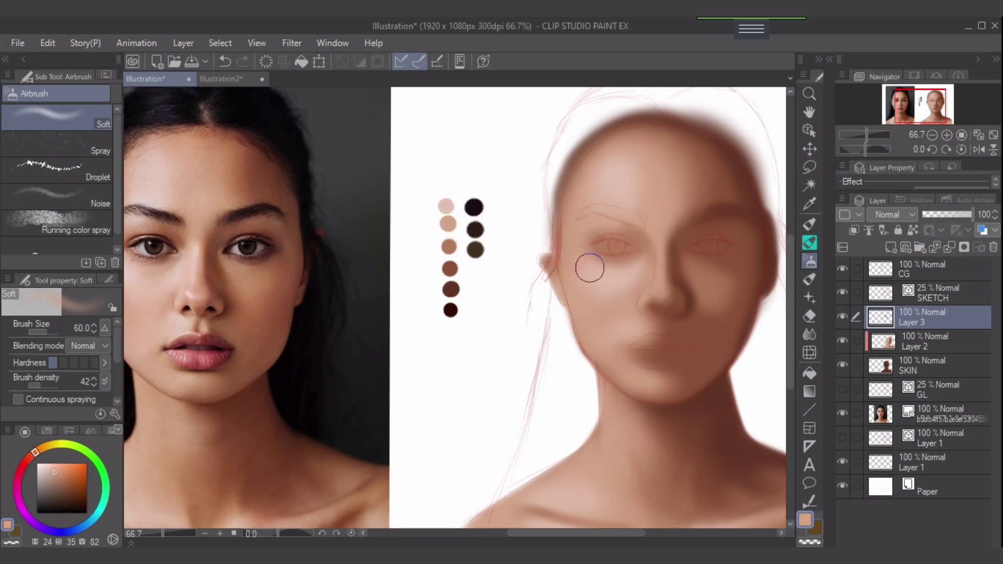
key("alt+[")
mouse_move(609, 266)
left_mouse_down()
mouse_move(584, 251)
mouse_move(616, 264)
mouse_move(579, 268)
mouse_move(633, 252)
mouse_move(625, 257)
mouse_move(637, 252)
mouse_move(637, 279)
left_mouse_up()
key("[")
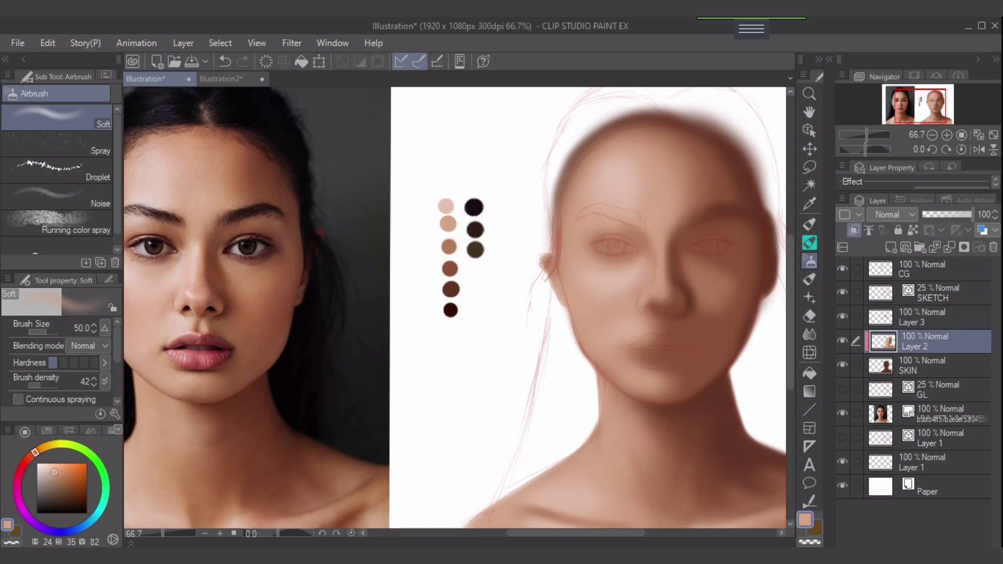
key("alt+]")
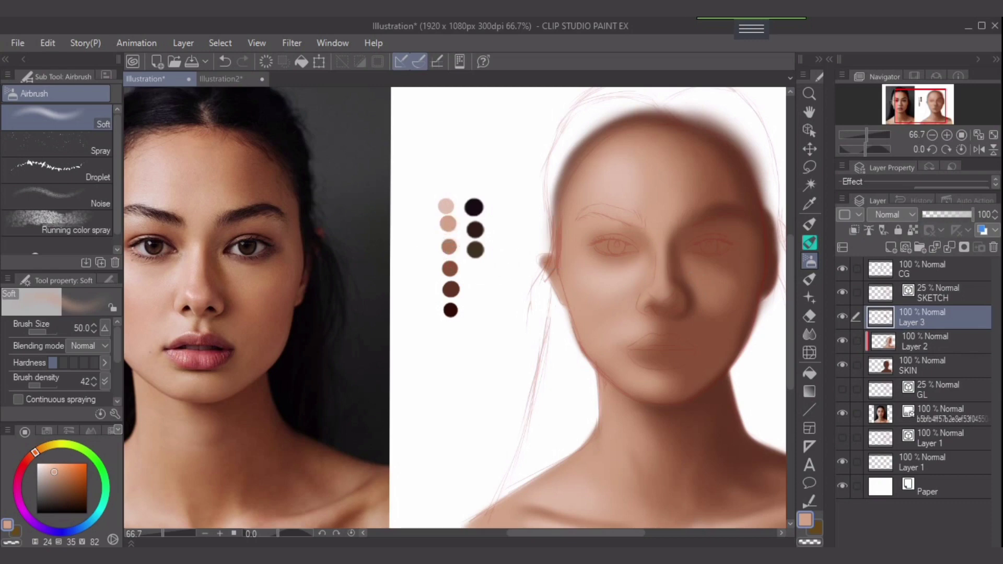
Step: Brighten the nose bridge on Layer 3 with the light peach tone at brush size 30
key("[")
key("bracketleft")
left_click_drag(661, 244, 661, 284)
Step: Build a highlight down the nose bridge with the palest pink swatch at about brush size 20
left_click(446, 205, "alt")
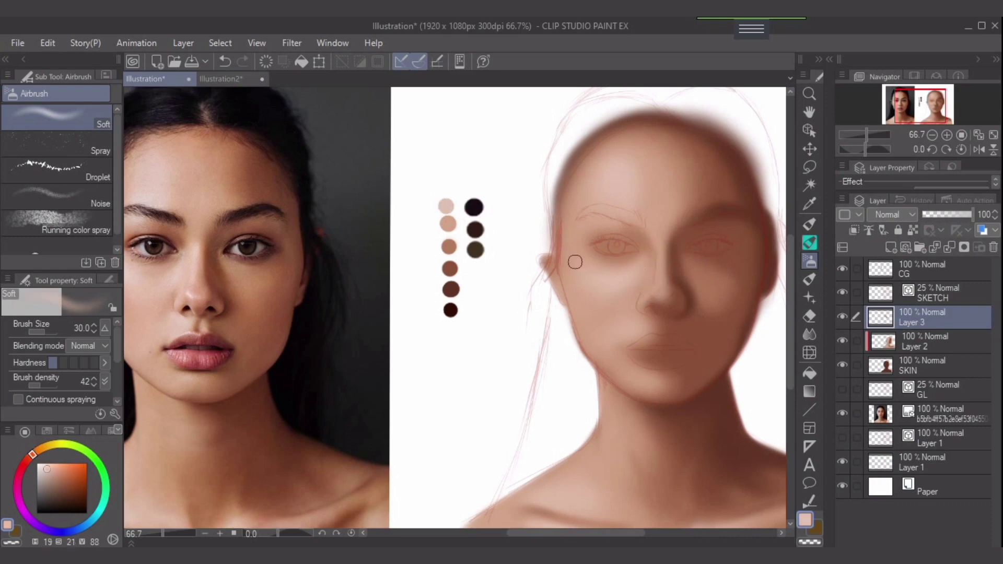
key("bracketleft")
key("bracketleft")
left_click_drag(658, 258, 658, 284)
key("bracketleft")
key("bracketleft")
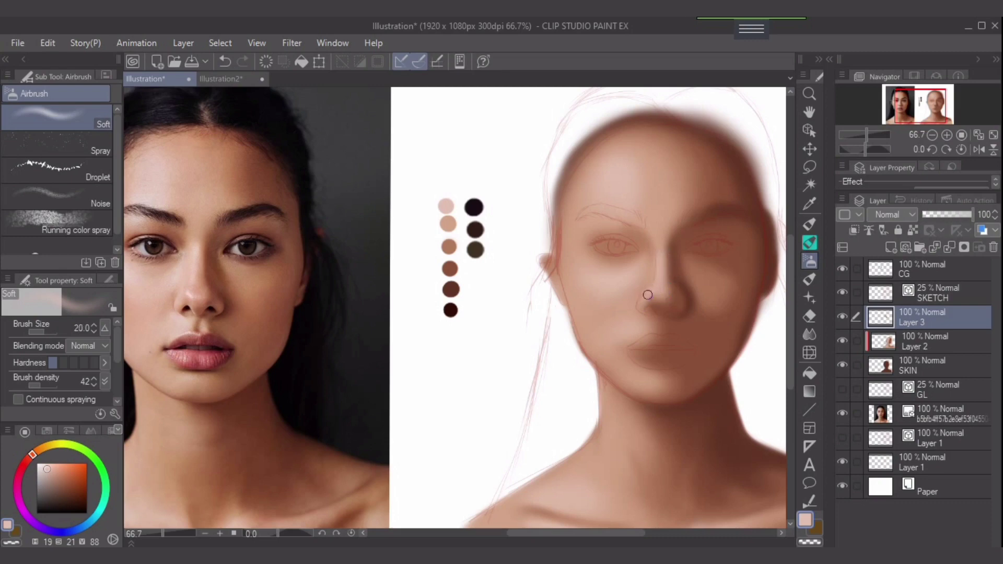
key("bracketright")
key("bracketright")
key("bracketright")
key("bracketright")
key("bracketleft")
key("bracketleft")
left_click_drag(659, 258, 656, 286)
Step: Add a new layer above Layer 3 and try the darkest brown swatch on the shadow-side nostril at brush size 15
key("bracketleft")
key("bracketleft")
key("bracketleft")
key("bracketleft")
left_click(450, 310, "alt")
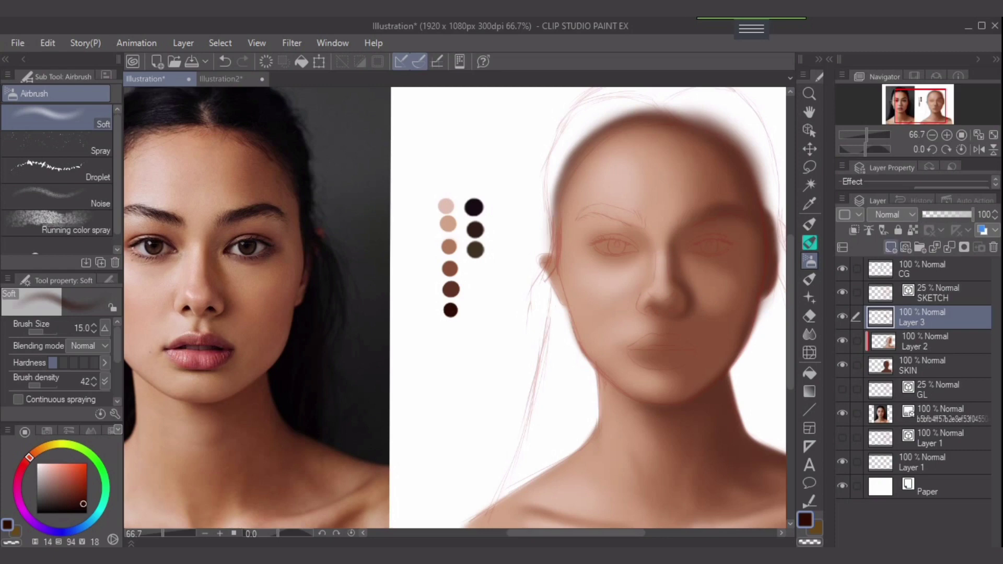
key("ctrl+shift+n")
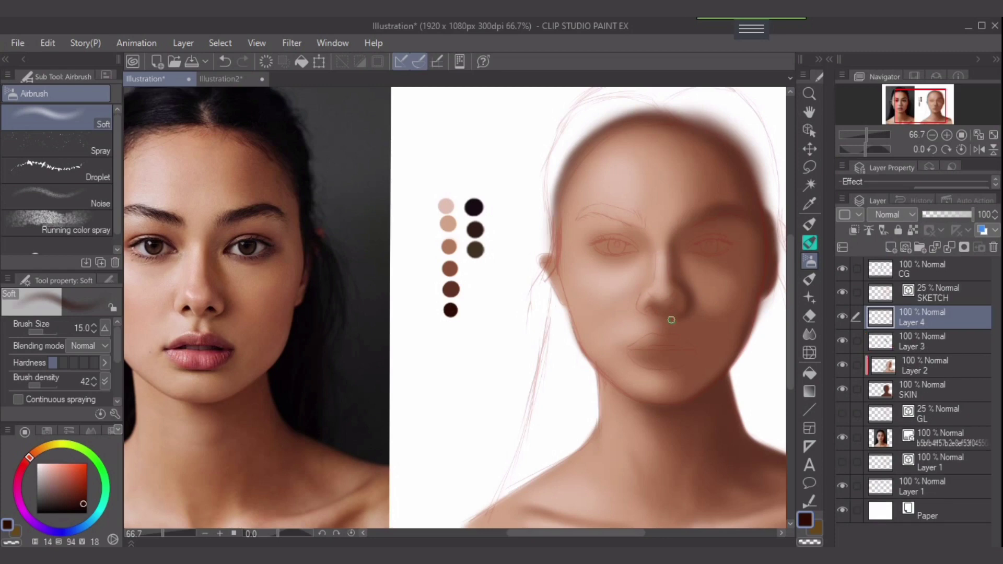
scroll(672, 320, "up", 2)
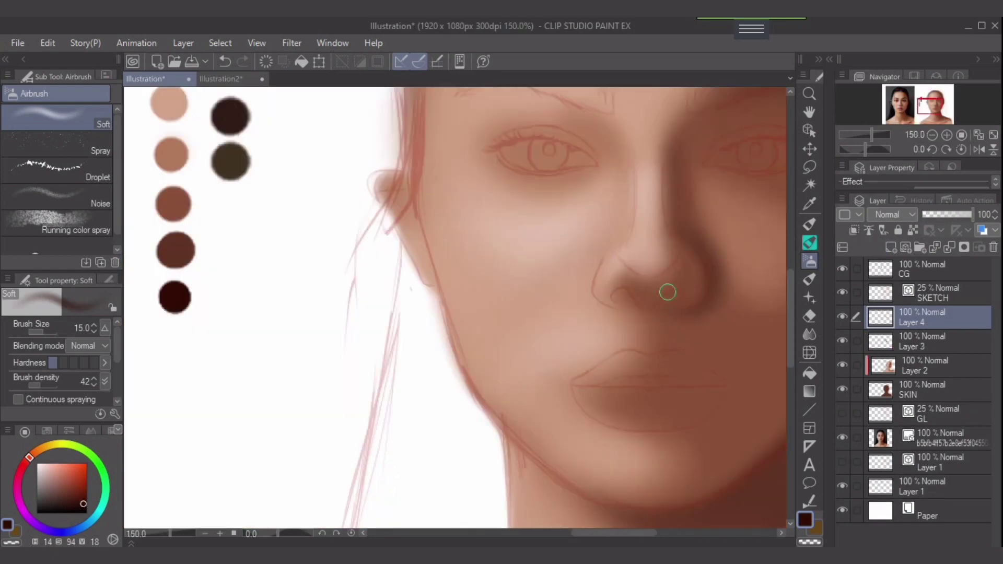
scroll(670, 308, "up", 1)
left_click_drag(670, 307, 618, 325)
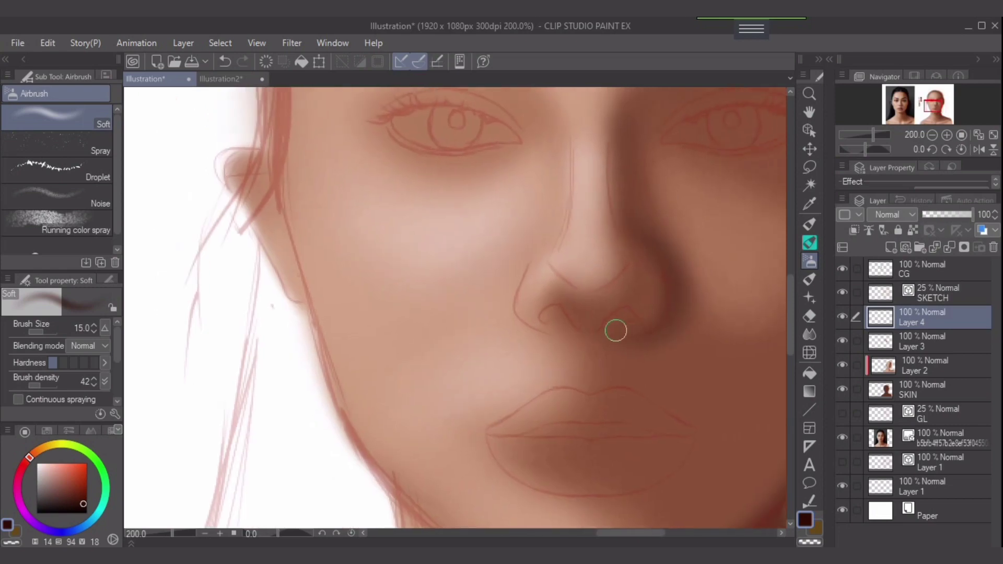
scroll(614, 334, "down", 2)
left_click_drag(624, 307, 609, 316)
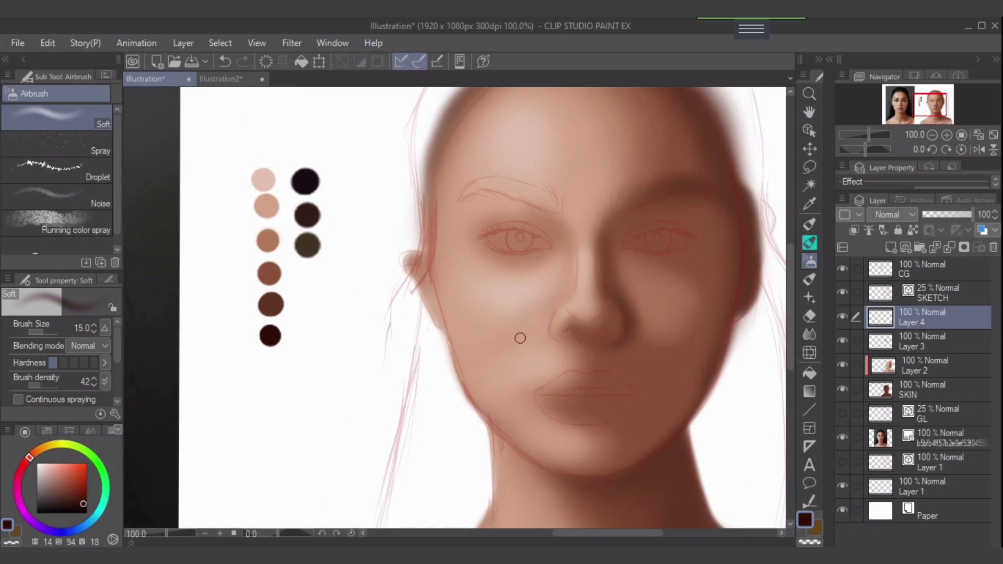
Step: Block in the shadow-side nostril with the dark reddish-brown swatch, second from the darkest, at brush size 10
left_click(270, 306, "alt")
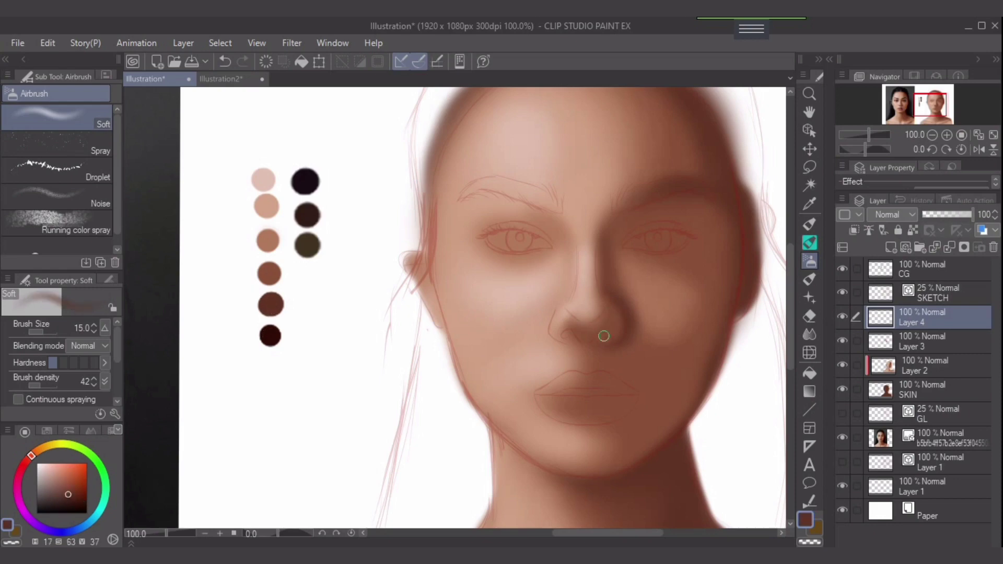
scroll(603, 342, "up", 2)
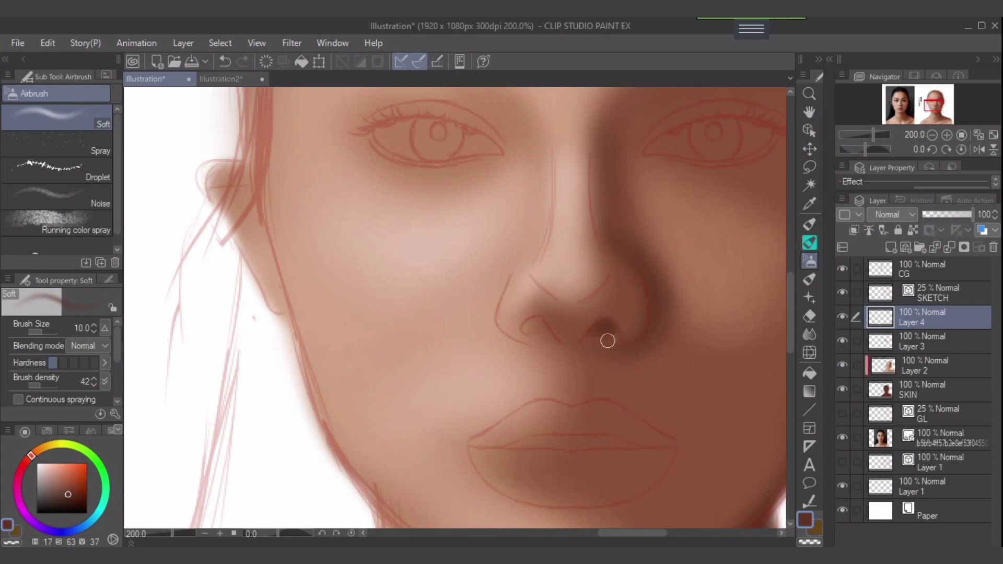
key("bracketleft")
key("bracketright")
key("bracketright")
Step: Darken the core of the shadow-side nostril with the darkest brown swatch, reducing the brush from size 10 to 4
scroll(628, 335, "down", 1)
left_click_drag(567, 324, 637, 315)
left_click(175, 324, "alt")
scroll(614, 339, "up", 3)
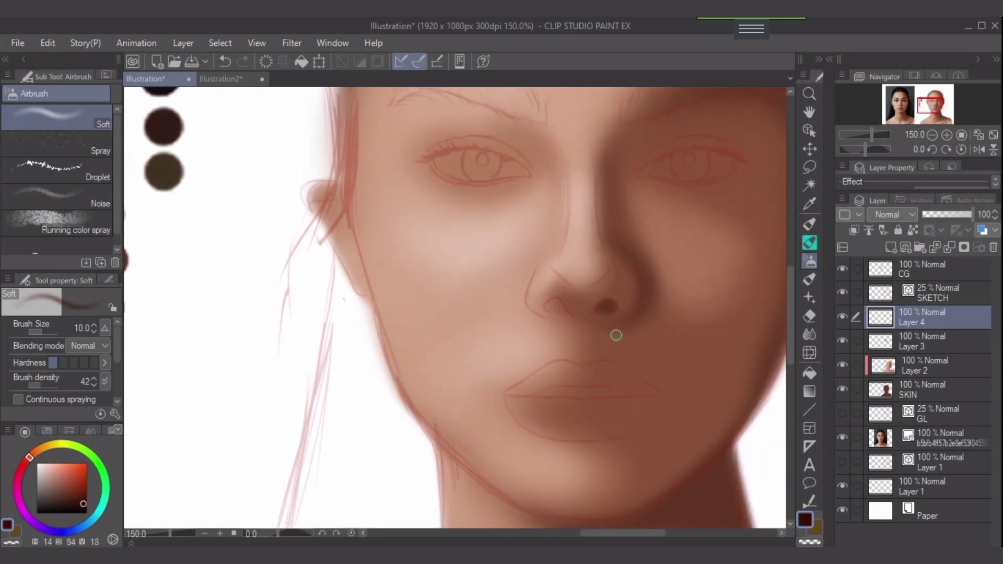
key("bracketleft")
key("bracketleft")
mouse_move(591, 272)
left_mouse_down()
mouse_move(598, 264)
mouse_move(587, 269)
mouse_move(609, 276)
mouse_move(601, 266)
left_mouse_up()
key("bracketleft")
key("bracketleft")
key("bracketleft")
key("bracketleft")
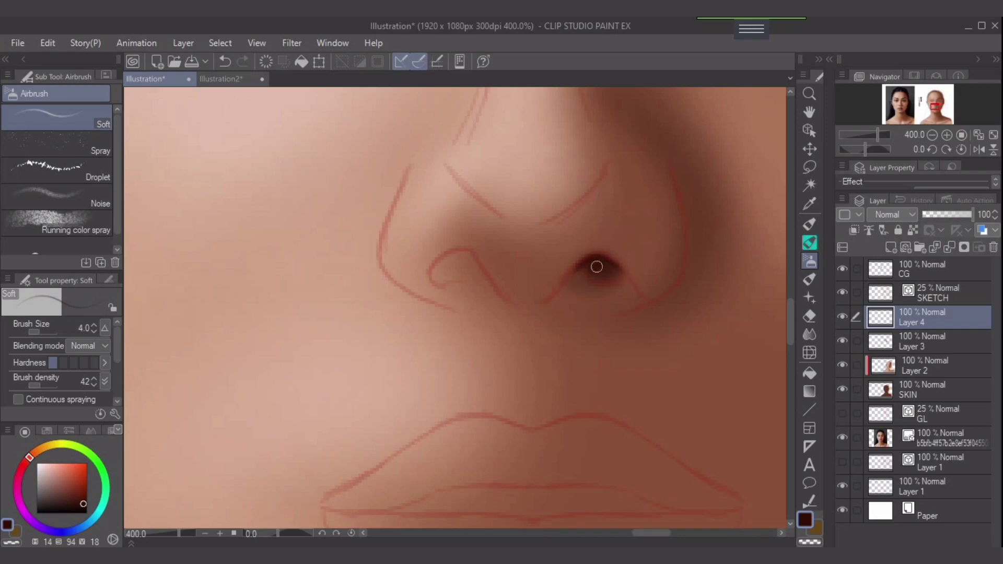
Step: Fill out the shape and lower edge of the dark nostril opening with a brush of about size 5
key("]")
key("]")
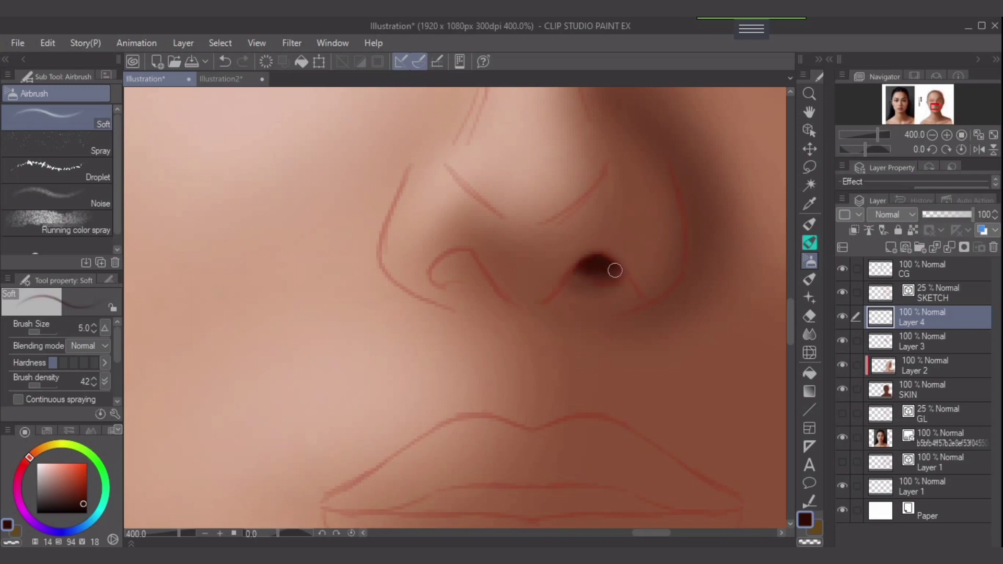
key("bracketright")
left_click_drag(611, 276, 588, 273)
key("bracketleft")
Step: Shade the lit-side nostril and nose wing with the mid-brown swatch, using brush sizes 8 to 12
scroll(570, 309, "down", 3)
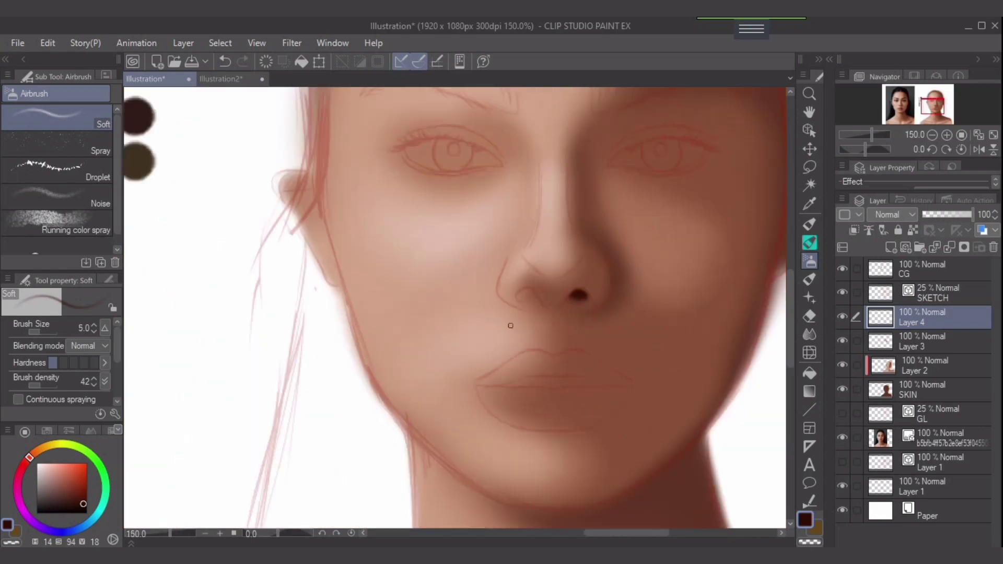
left_click_drag(510, 325, 609, 373)
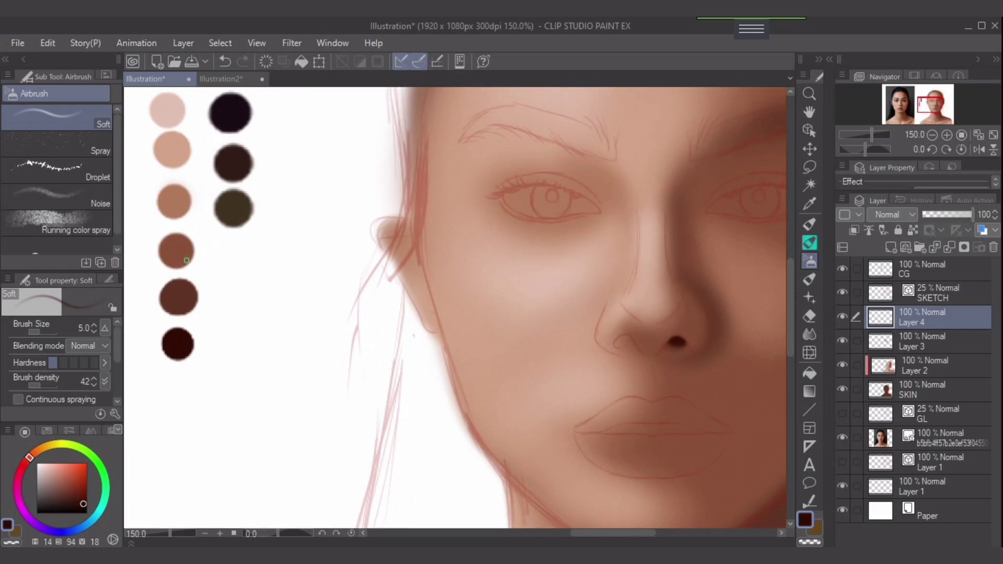
left_click(171, 262, "alt")
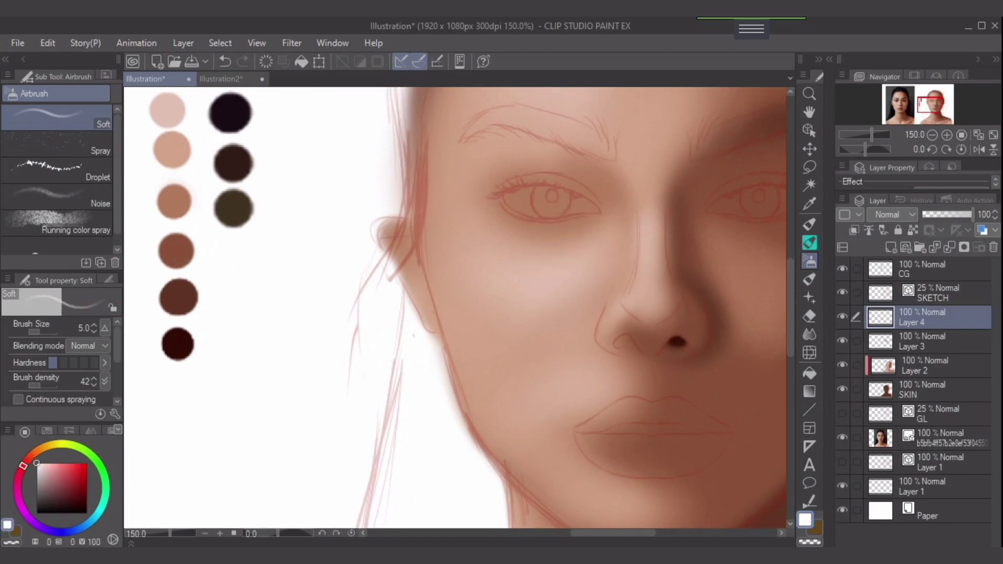
left_click(174, 202, "alt")
left_click_drag(652, 357, 564, 312)
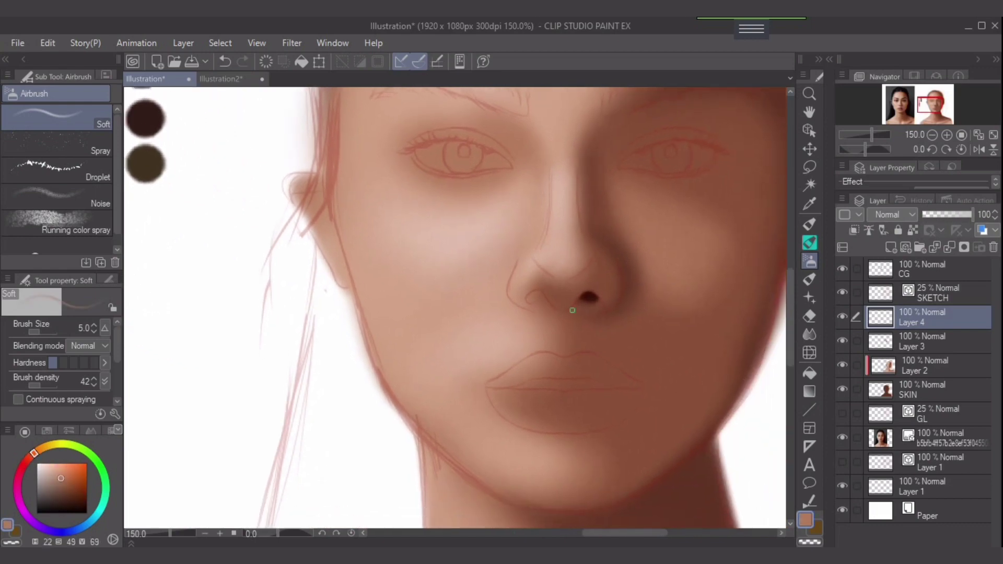
scroll(551, 297, "up", 1)
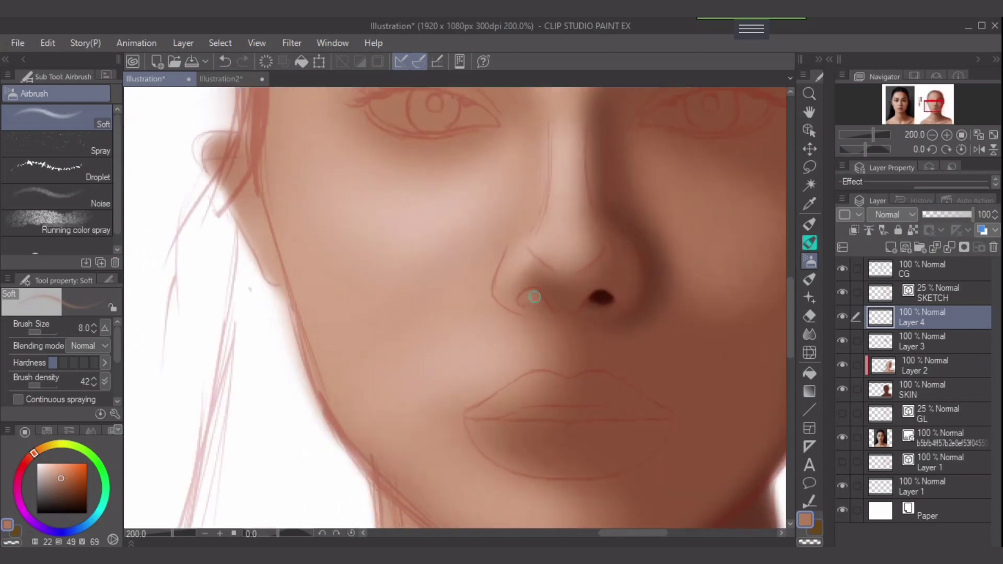
key("bracketright")
key("bracketright")
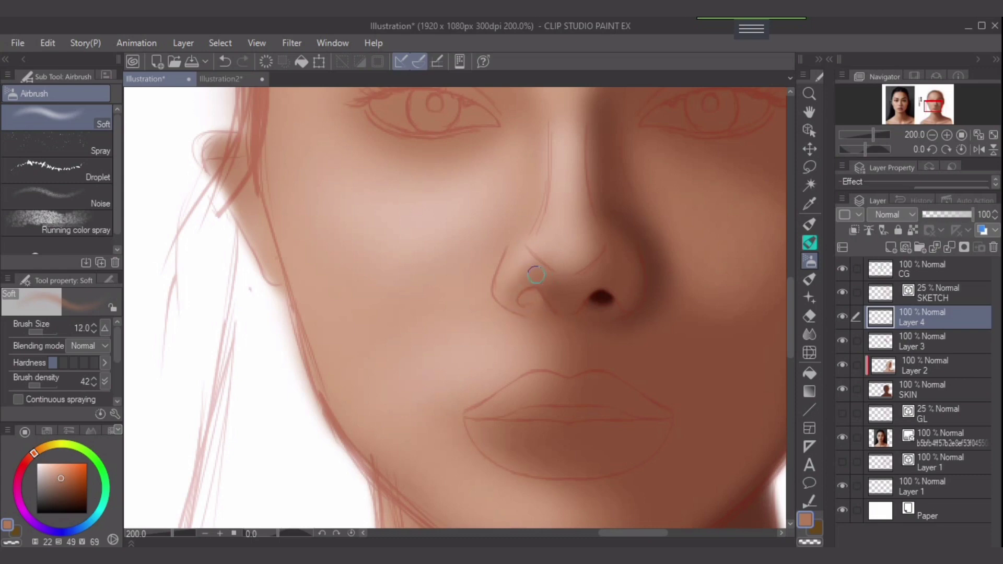
key("bracketleft")
left_click_drag(556, 303, 549, 289)
key("bracketright")
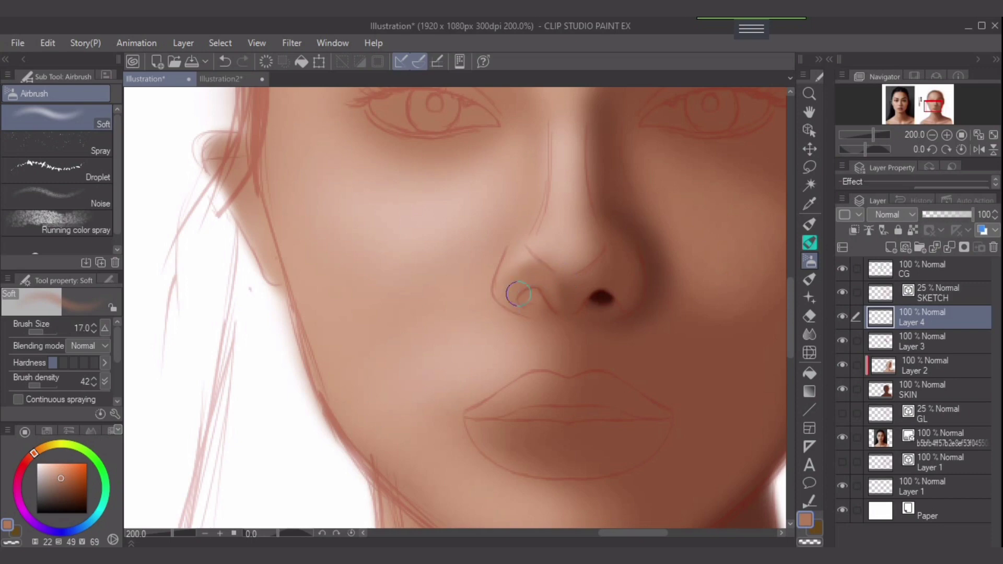
Step: Blend mid-brown around the nose tip and along the shadow edge of the bridge at brush sizes 12 to 17
key("bracketleft")
key("bracketright")
mouse_move(598, 247)
left_mouse_down()
mouse_move(573, 274)
mouse_move(588, 280)
mouse_move(573, 298)
left_mouse_up()
key("bracketleft")
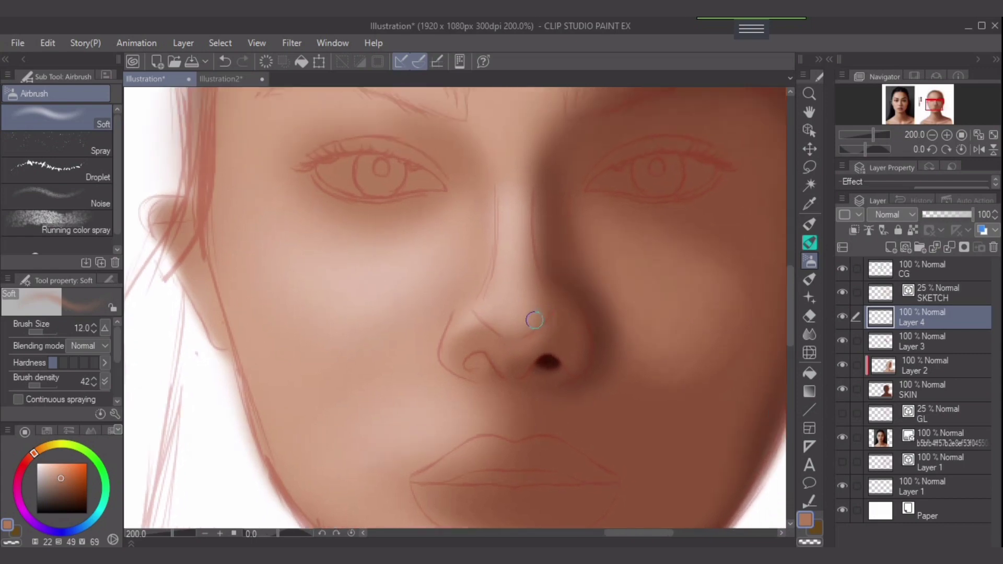
key("bracketright")
left_click_drag(543, 190, 519, 253)
key("bracketright")
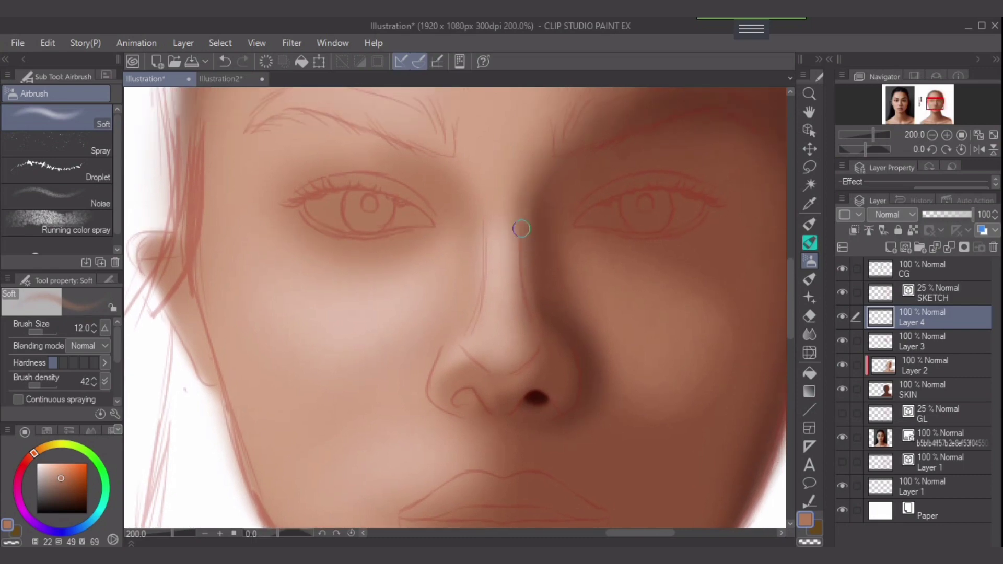
key("bracketright")
Step: Sample the reddish-brown swatch below the mid-brown and block in the lit-side nostril opening at brush size 10
left_click_drag(522, 342, 638, 323)
left_click_drag(366, 292, 637, 366)
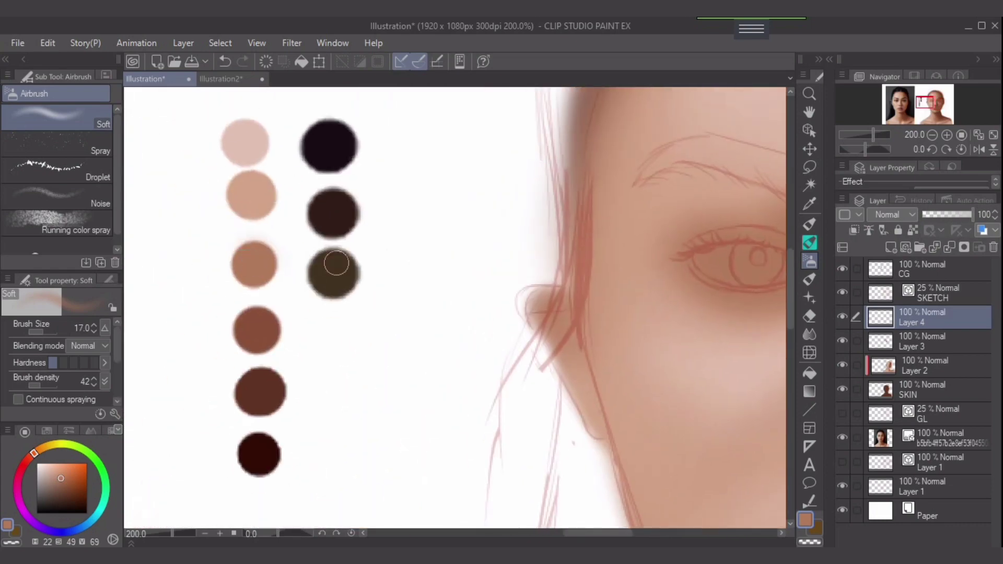
left_click(259, 208, "alt")
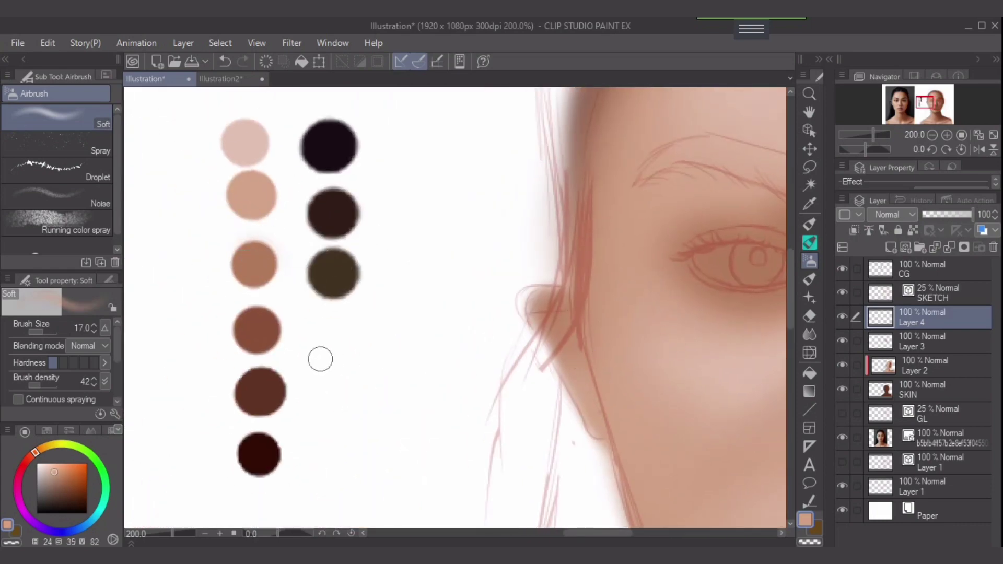
left_click(261, 260, "alt")
left_click(258, 324, "alt")
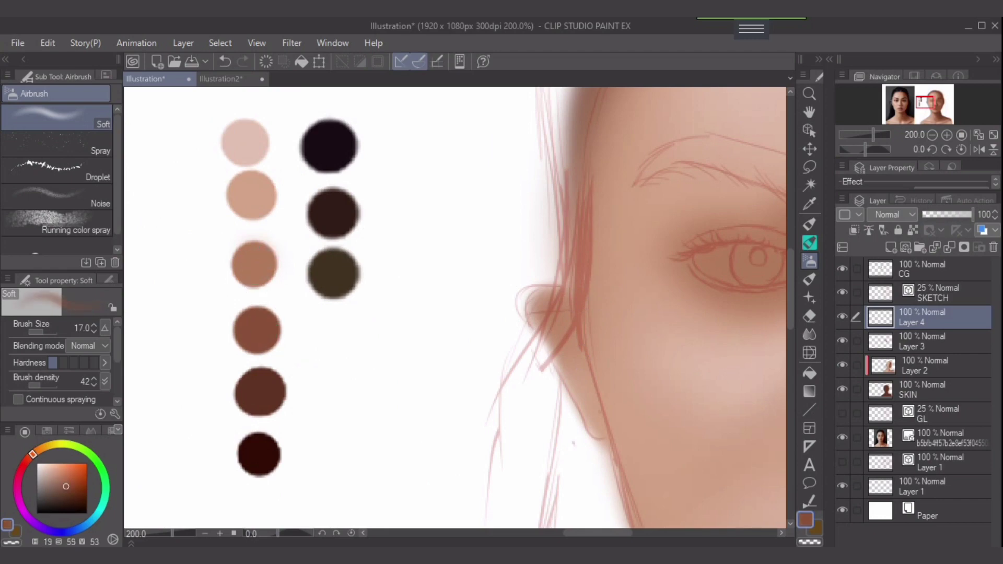
left_click_drag(601, 366, 272, 257)
left_click_drag(519, 352, 508, 373)
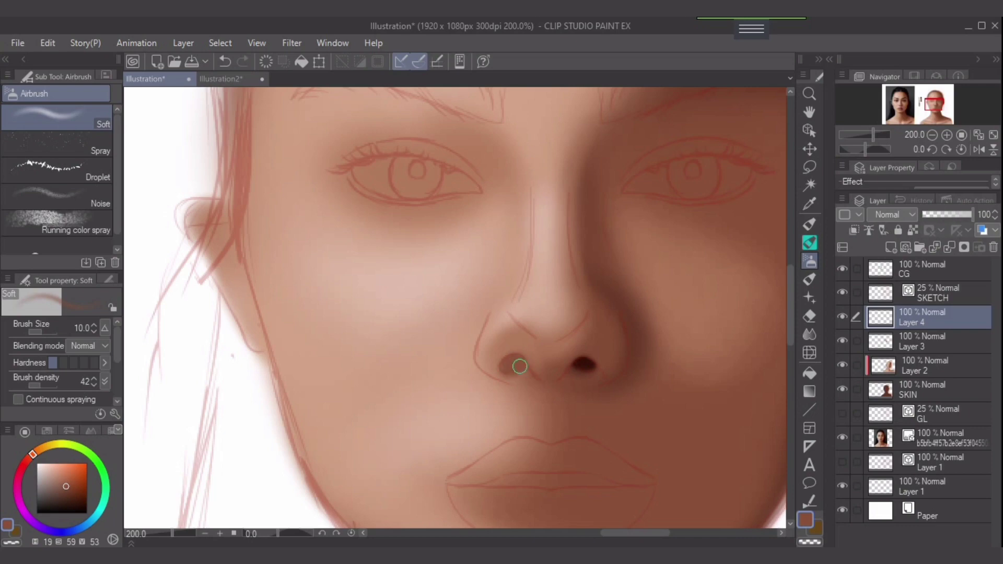
left_click_drag(519, 366, 517, 365)
Step: Deepen the lit-side nostril opening with the darker reddish-brown swatch, reducing the Soft airbrush to size 6
scroll(516, 369, "down", 1)
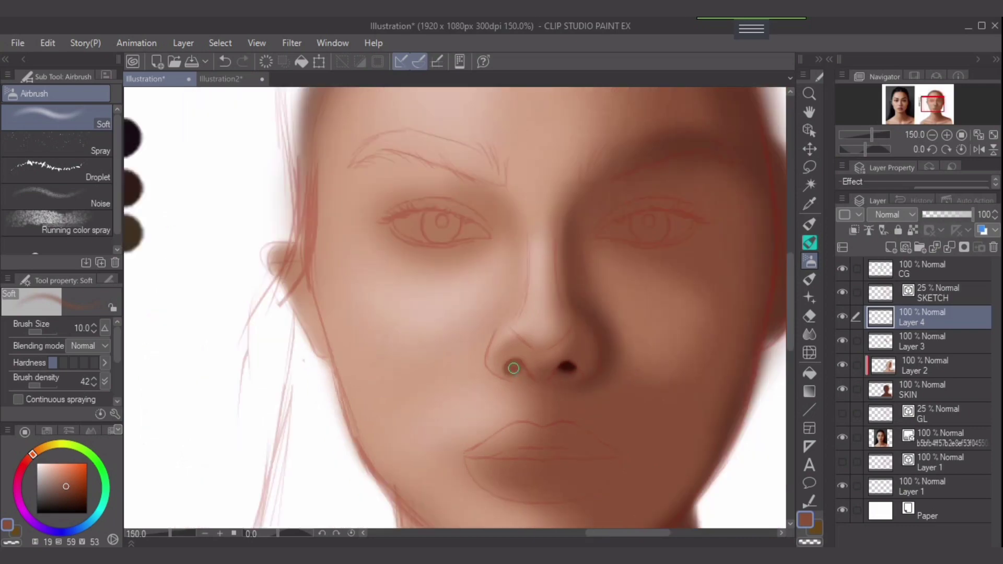
scroll(514, 368, "down", 1)
left_click(809, 204)
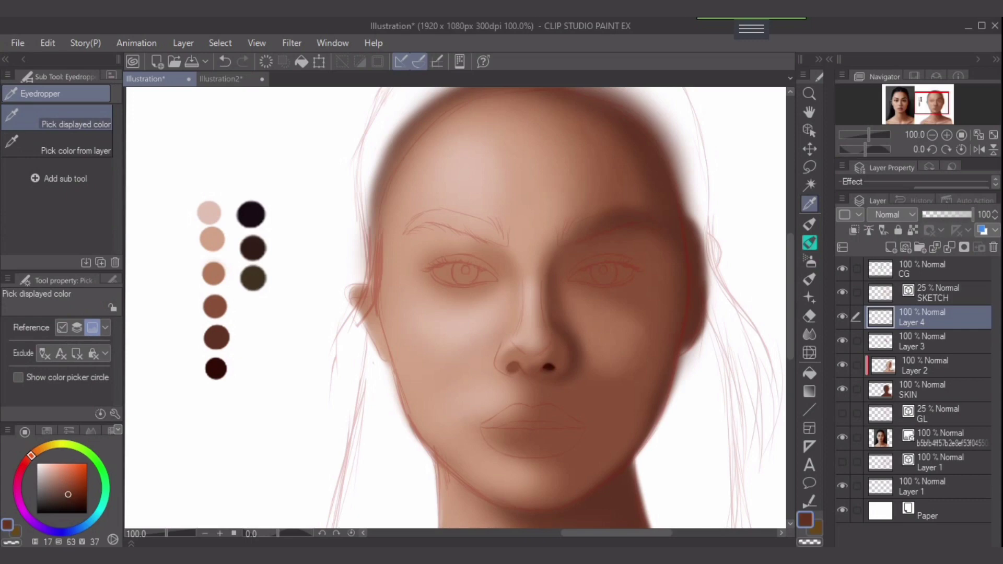
scroll(569, 368, "up", 2)
left_click(809, 261)
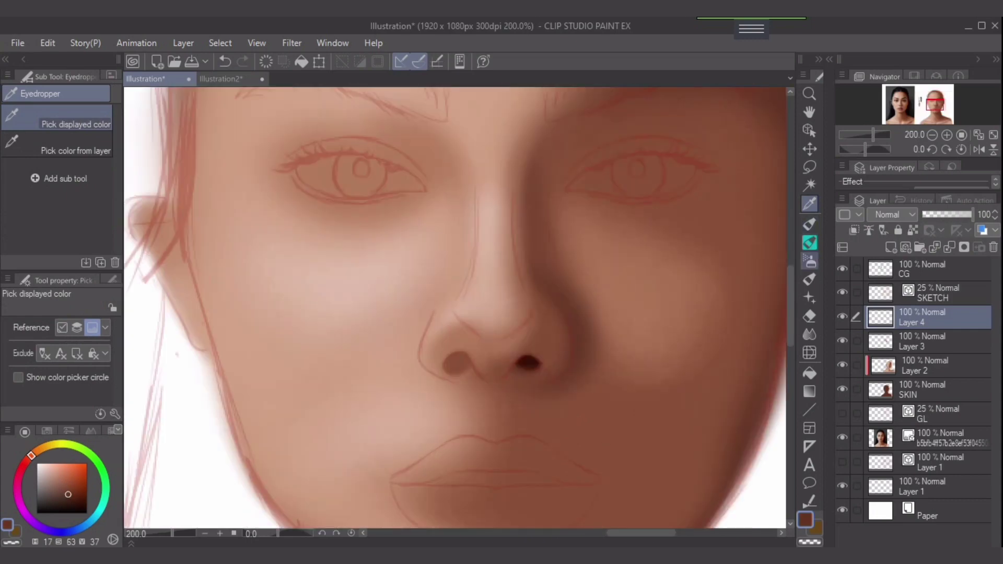
left_click_drag(453, 363, 455, 360)
key("bracketleft")
key("bracketleft")
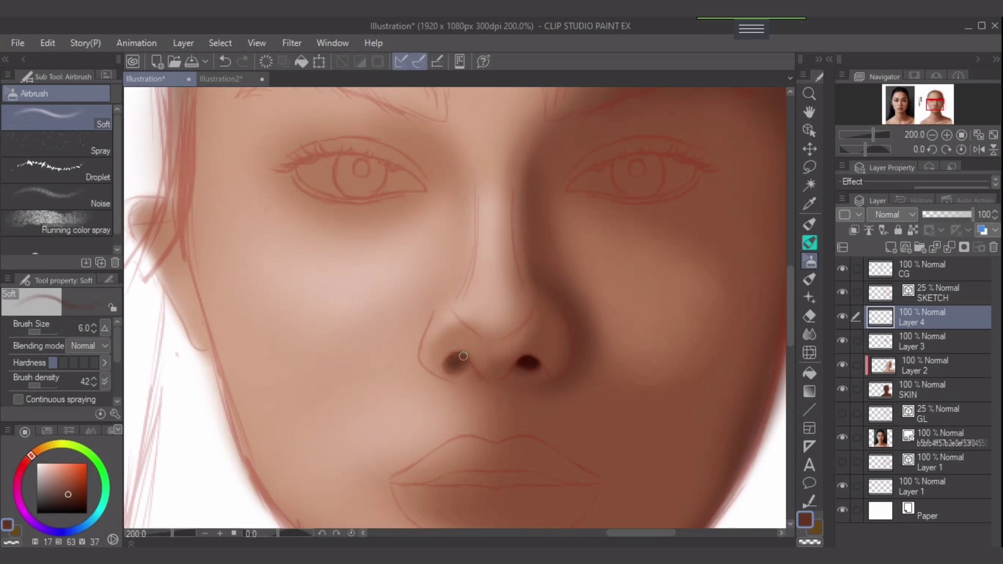
Step: Sample the darkest reddish-brown swatch and deepen the lit-side nostril opening, reducing the Soft airbrush to size 2.5
scroll(449, 359, "down", 2)
left_click_drag(383, 342, 502, 328)
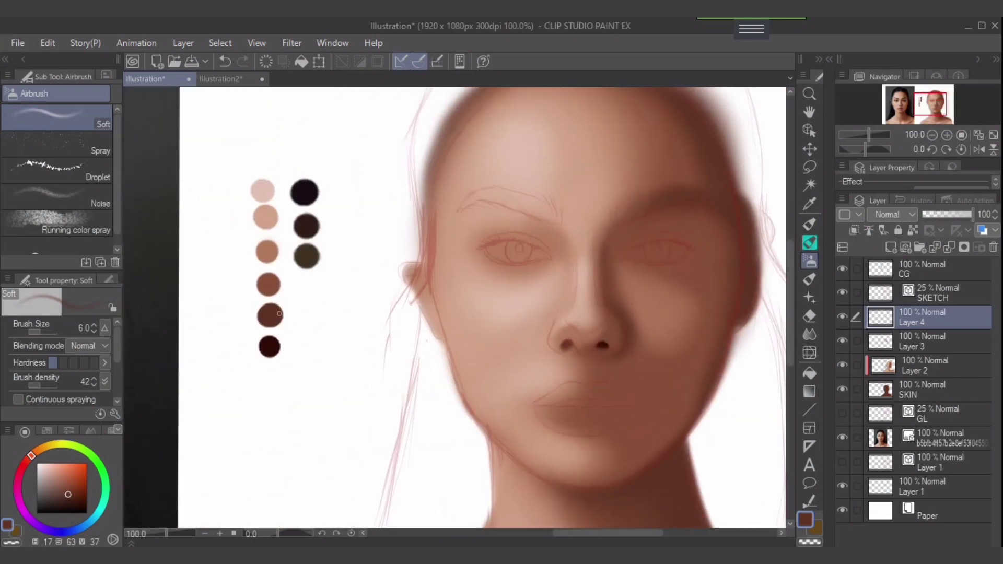
left_click(270, 347, "alt")
scroll(523, 372, "up", 4)
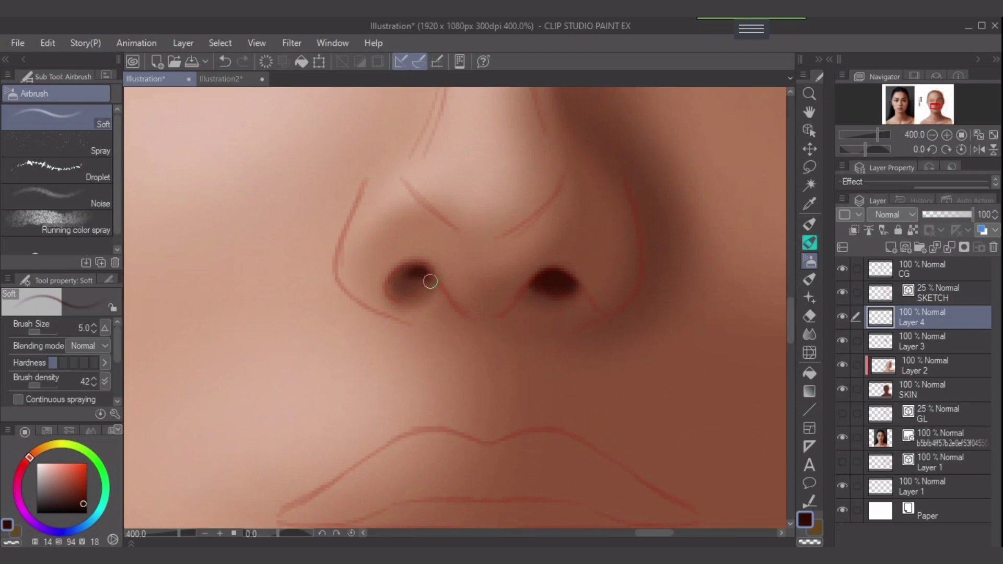
left_click_drag(430, 281, 411, 283)
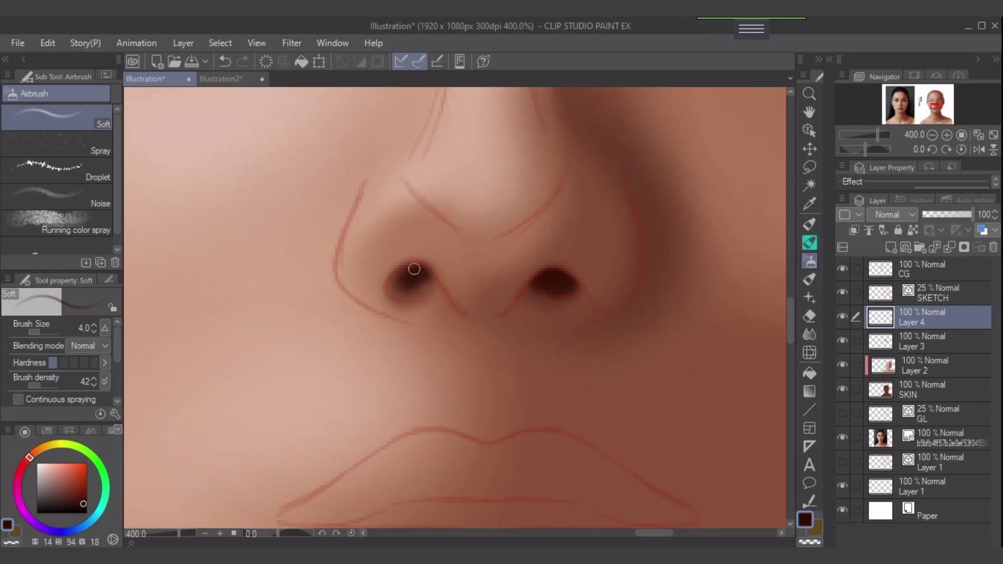
key("bracketleft")
key("bracketleft")
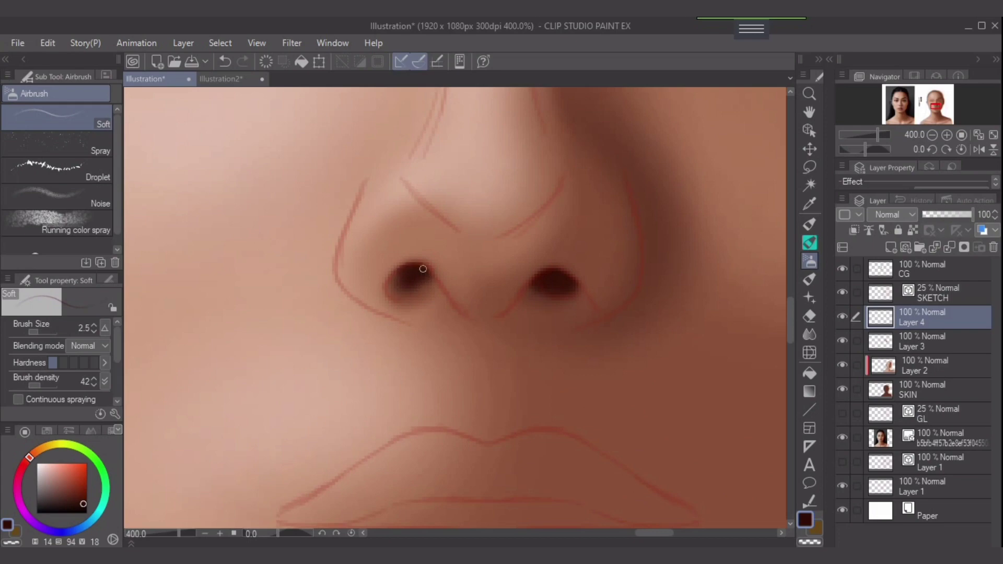
Step: Fill out the inner part of the lit-side nostril opening with the darkest brown at about brush size 5
key("bracketright")
key("bracketright")
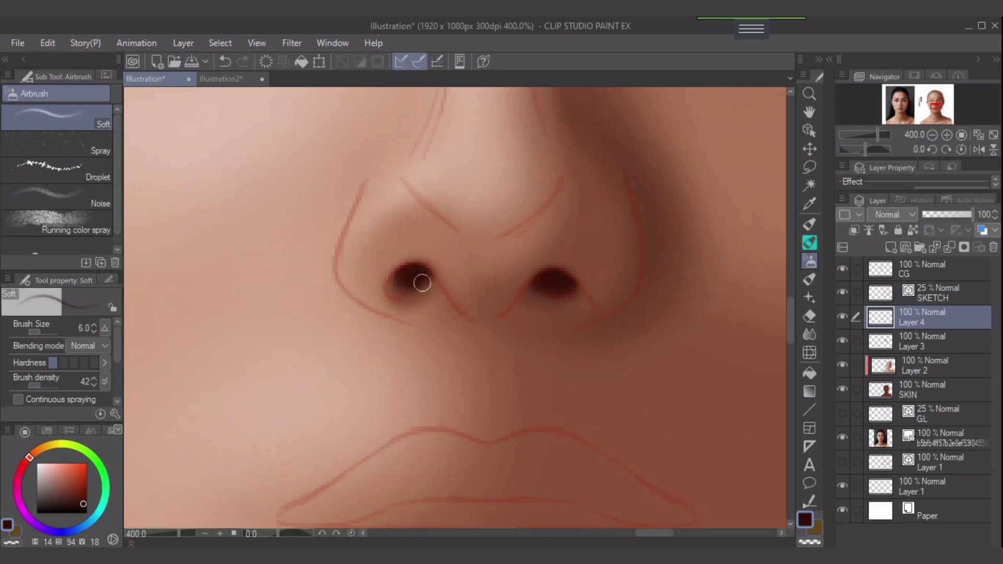
key("bracketleft")
key("bracketright")
key("bracketright")
left_click_drag(404, 280, 429, 285)
key("bracketleft")
scroll(515, 340, "down", 3)
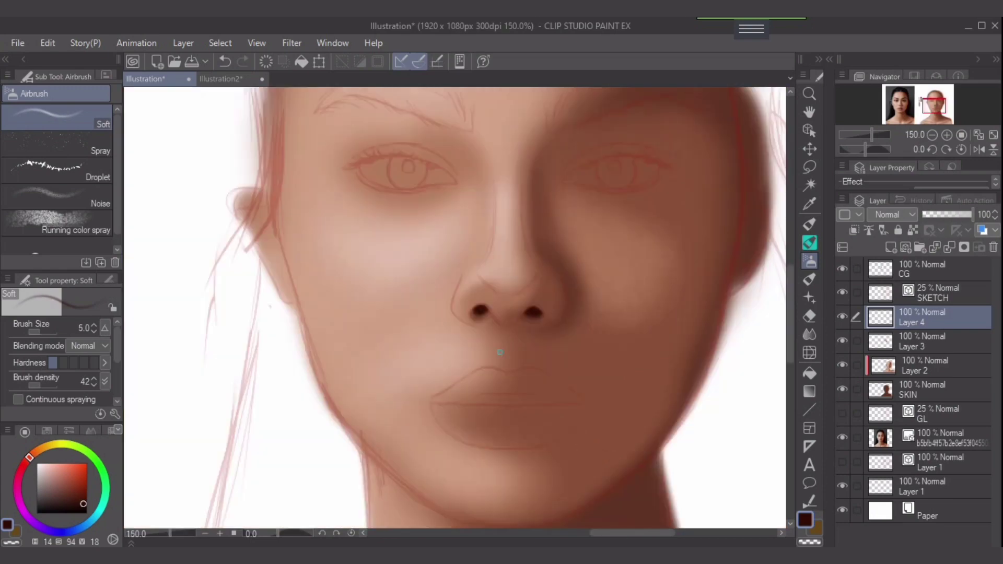
Step: Sample the light peach swatch and lighten the nose tip with the Soft airbrush at size 15
scroll(524, 347, "down", 1)
left_click_drag(509, 342, 615, 347)
scroll(615, 349, "down", 1)
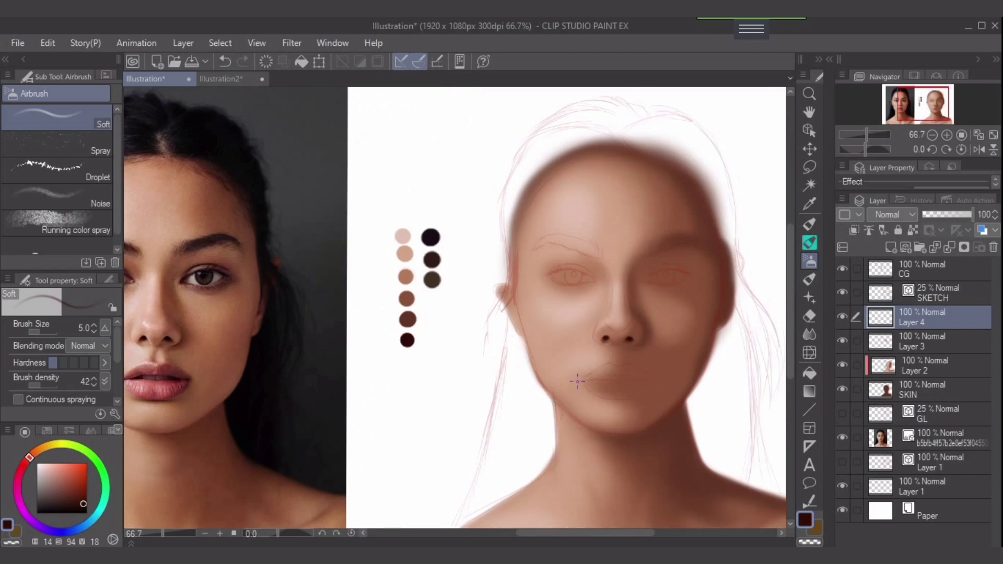
left_click(406, 277, "alt")
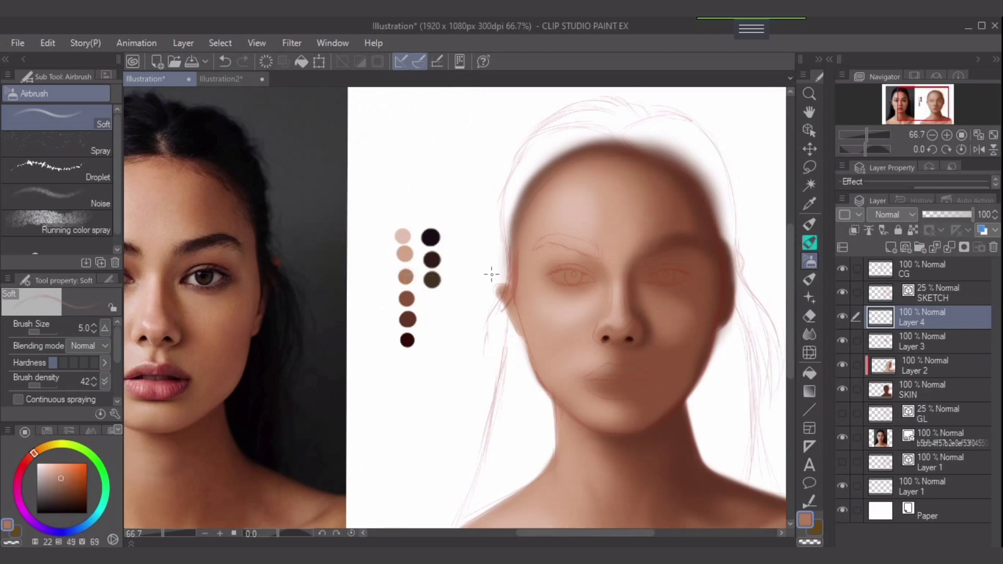
left_click(403, 256, "alt")
key("]")
key("]")
key("]")
key("]")
key("]")
key("]")
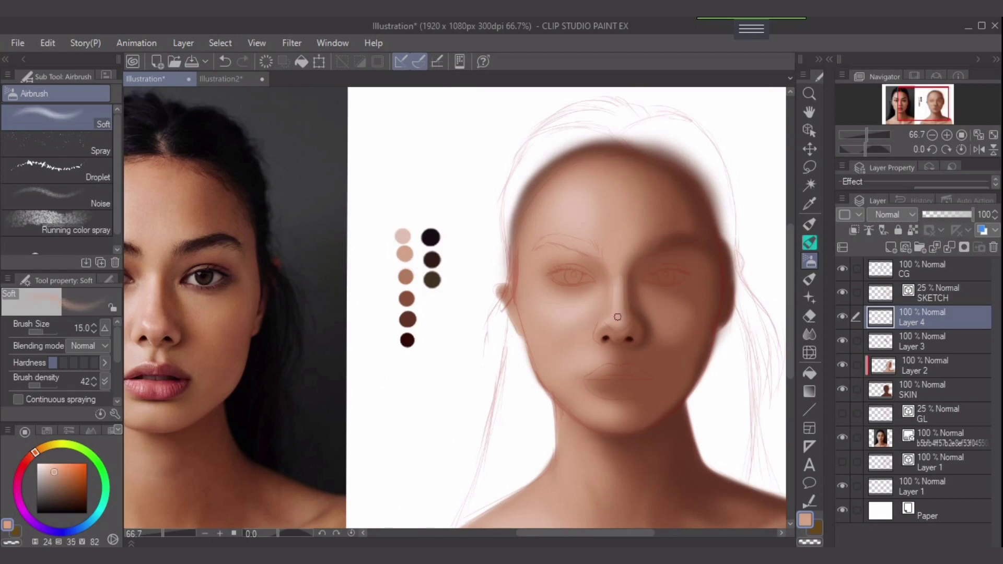
Step: Blend light peach over the nose tip and lit-side nose wing, enlarging the Soft airbrush up to size 30
key("bracketright")
key("bracketright")
key("bracketright")
key("bracketleft")
key("bracketright")
key("bracketleft")
key("bracketright")
Step: Highlight the nose tip with the palest pink swatch, undoing one stroke and reducing the Soft airbrush to size 12
left_click(403, 236, "alt")
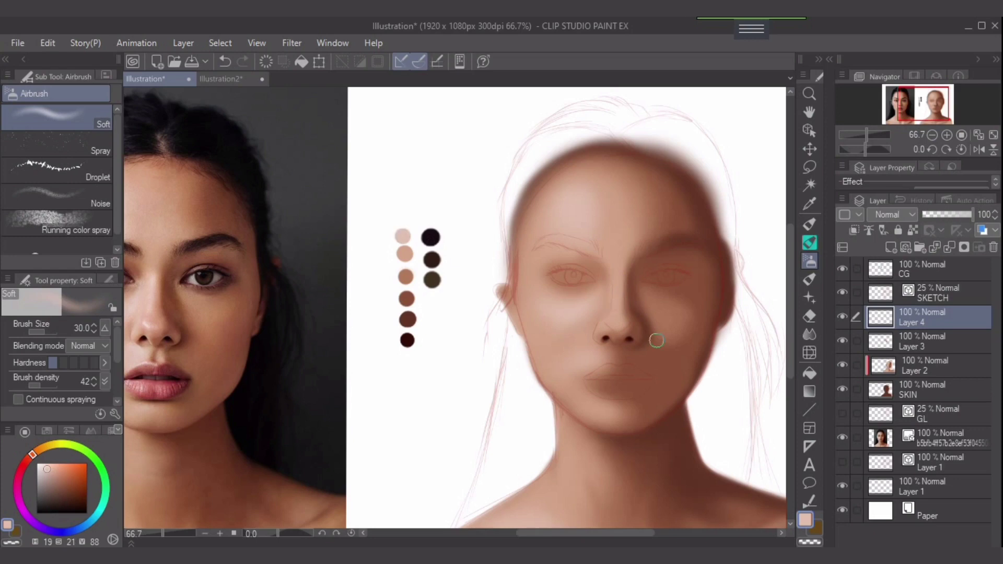
key("bracketleft")
key("bracketleft")
key("bracketleft")
key("ctrl+z")
key("bracketleft")
key("bracketright")
key("bracketright")
Step: Sample dark brown from the reference photo's nose shadow and line the shadow-side nose wing at brush size 3 to 4
left_click(188, 320, "alt")
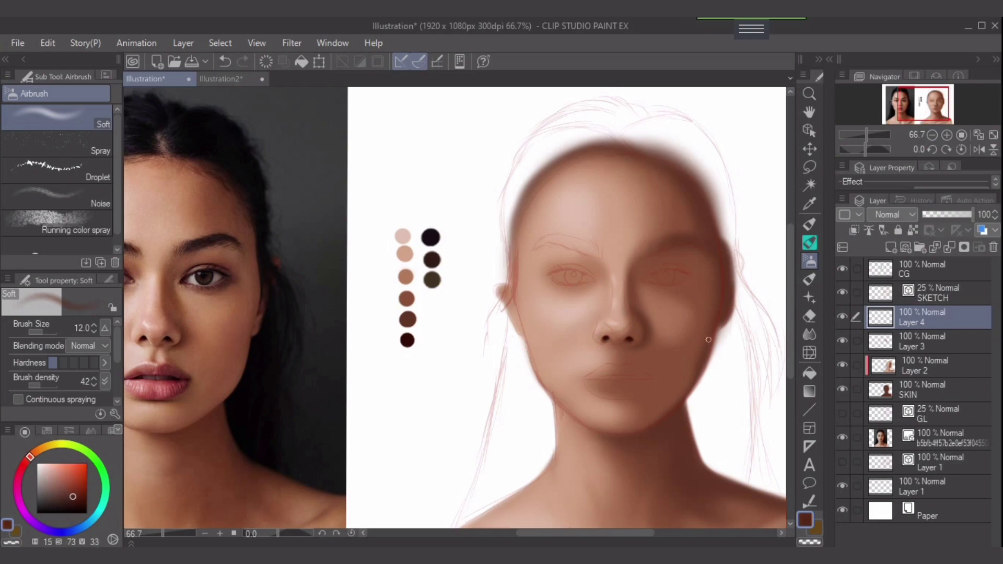
scroll(734, 363, "up", 6)
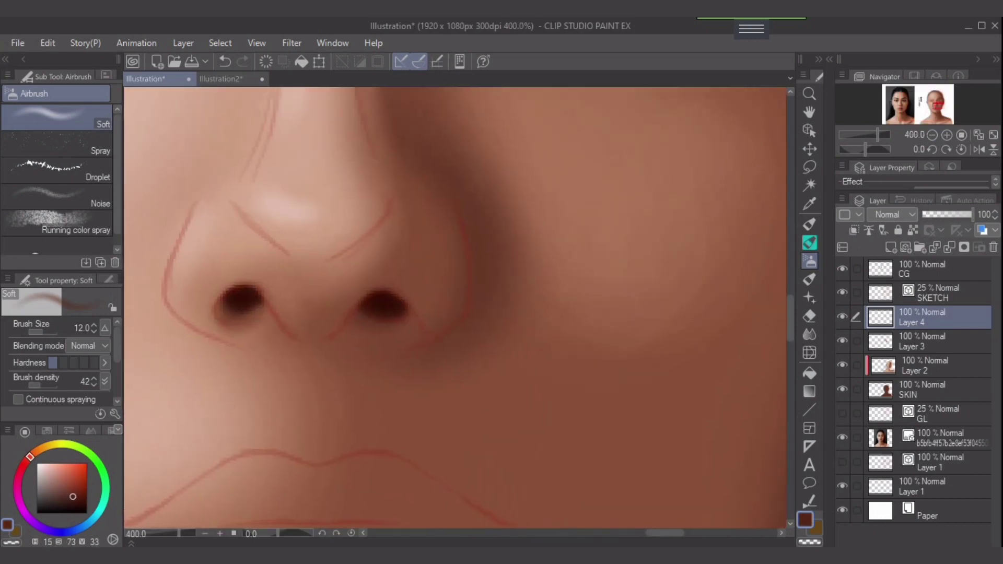
left_click_drag(482, 318, 607, 365)
key("bracketleft")
key("bracketleft")
key("bracketleft")
key("bracketleft")
key("bracketleft")
key("bracketleft")
key("bracketleft")
key("bracketleft")
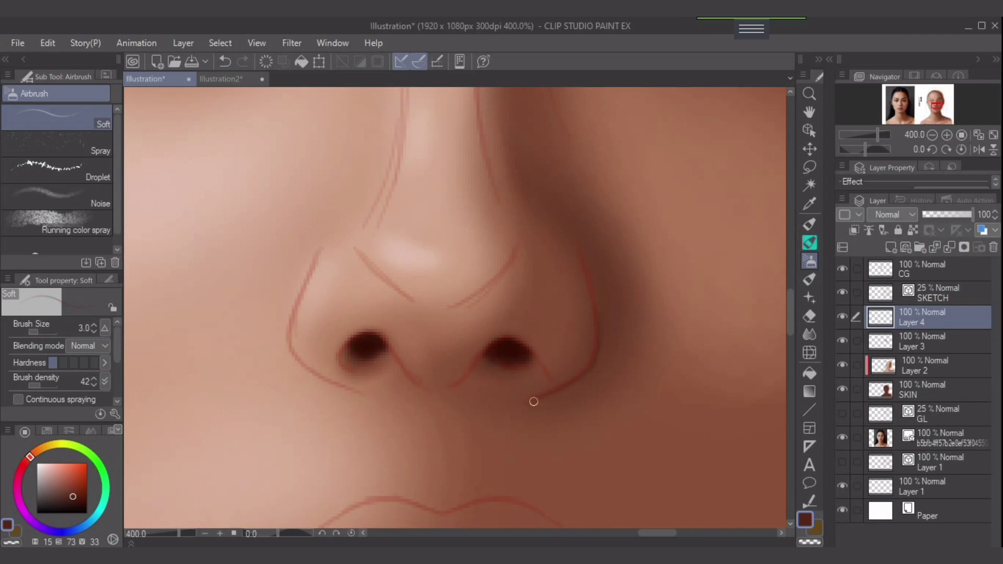
key("bracketright")
mouse_move(534, 401)
left_mouse_down()
mouse_move(586, 374)
mouse_move(550, 402)
mouse_move(600, 353)
mouse_move(597, 286)
left_mouse_up()
Step: Darken the soft shadow around the outside of the shadow-side nose wing at brush sizes 7 to 8
key("bracketright")
key("bracketright")
key("bracketright")
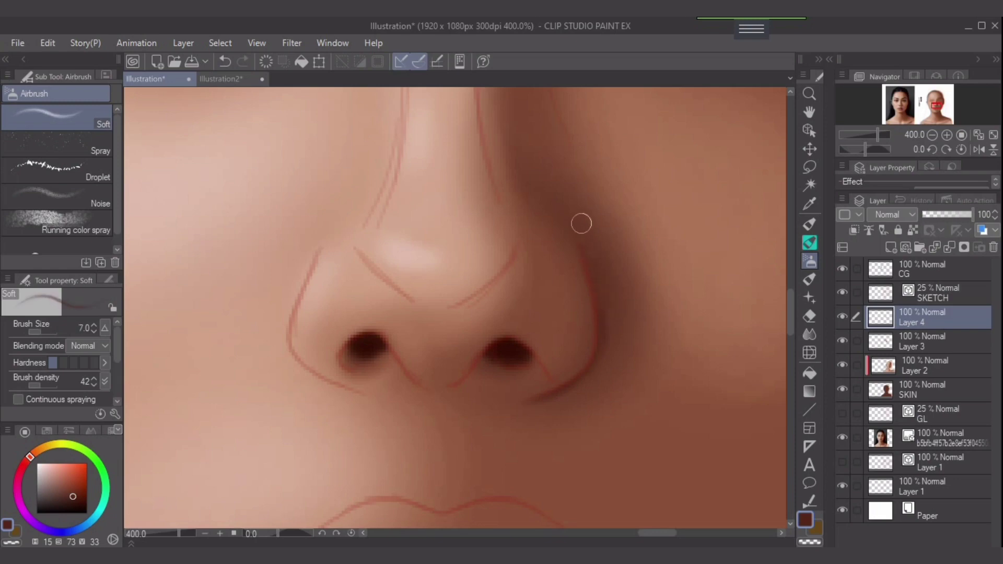
key("bracketleft")
key("bracketright")
key("bracketright")
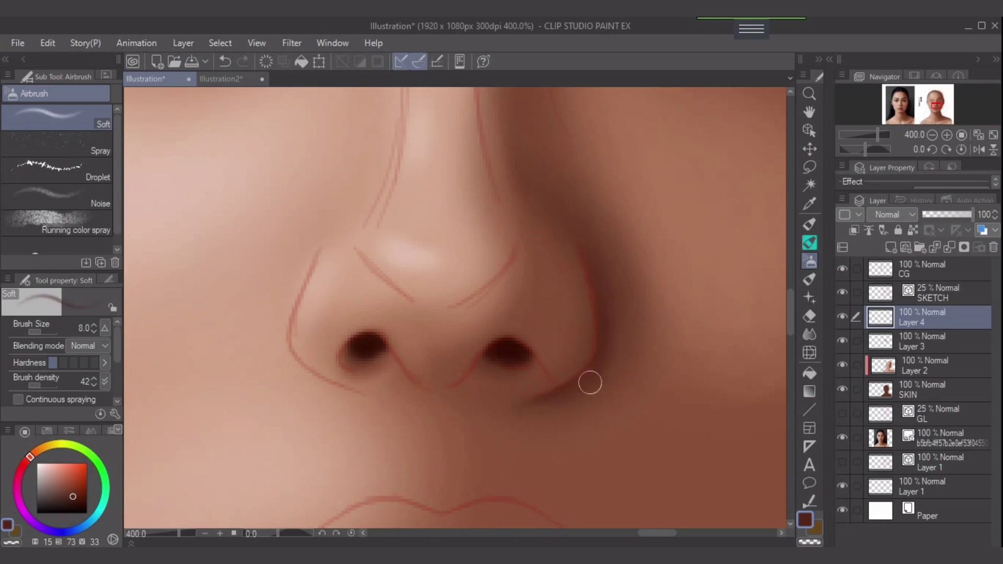
key("bracketleft")
left_click_drag(562, 394, 598, 352)
Step: Define the shadow-side nose wing's edge and lower crease at brush sizes 2 to 5, raising the brush density to 100
key("bracketleft")
key("bracketleft")
key("bracketleft")
key("bracketleft")
key("bracketleft")
key("bracketleft")
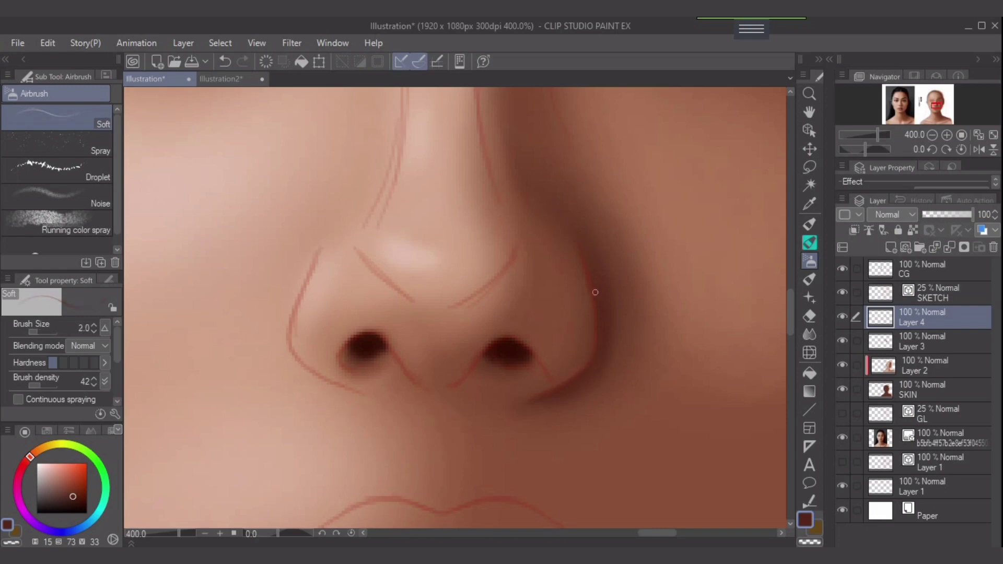
left_click_drag(39, 384, 57, 383)
key("bracketright")
key("bracketright")
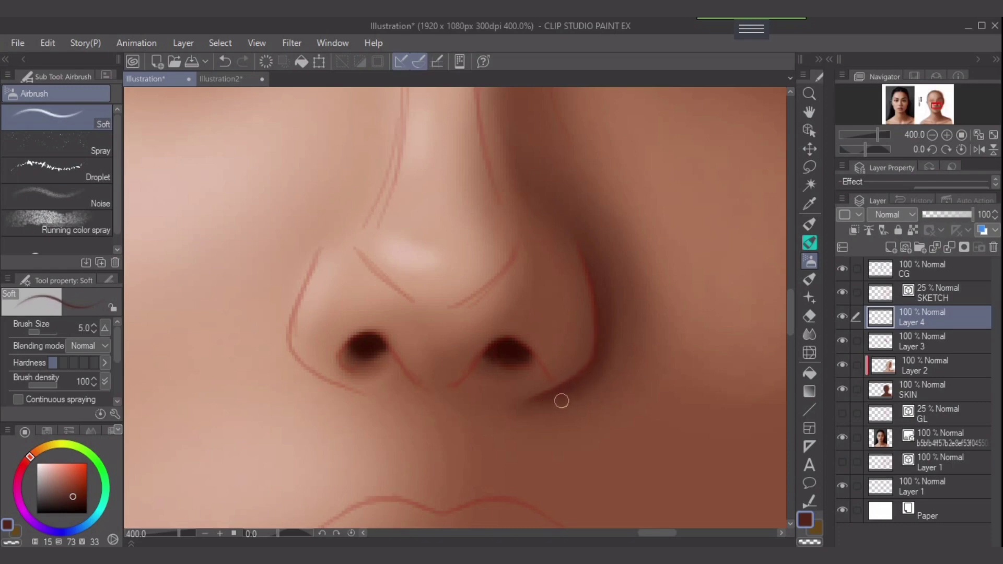
key("bracketleft")
key("bracketleft")
key("bracketright")
Step: Sample the dark brown at the shadow-side nose wing and try shading the cheek beside it at brush size 15
left_click(591, 369, "alt")
left_click(598, 361, "alt")
key("bracketright")
key("bracketright")
key("bracketright")
key("bracketright")
key("bracketright")
key("bracketright")
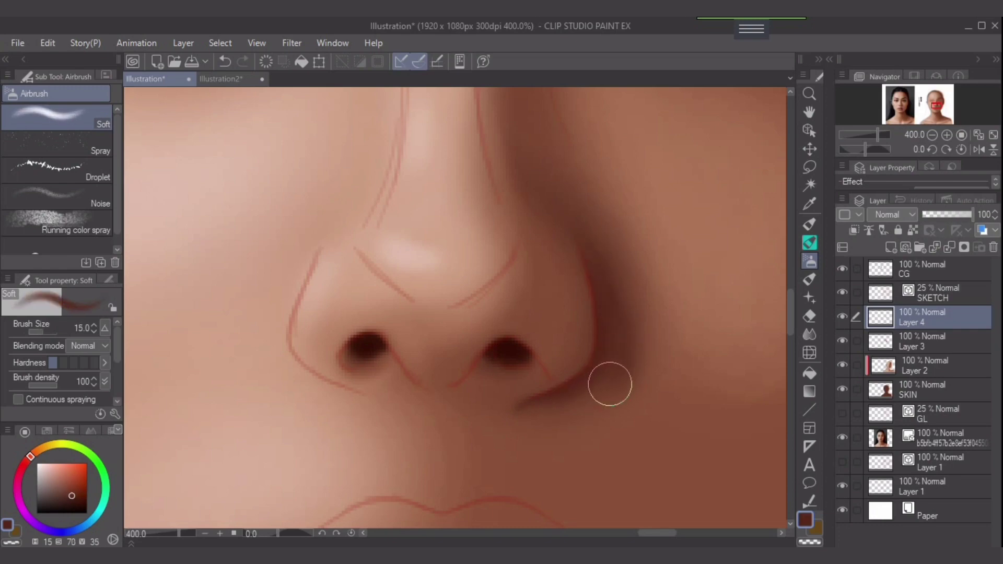
Step: Undo the dense stroke and reshade around the shadow-side nose wing at brush density 37, using sizes 8 to 15
key("ctrl+z")
left_click_drag(57, 385, 39, 385)
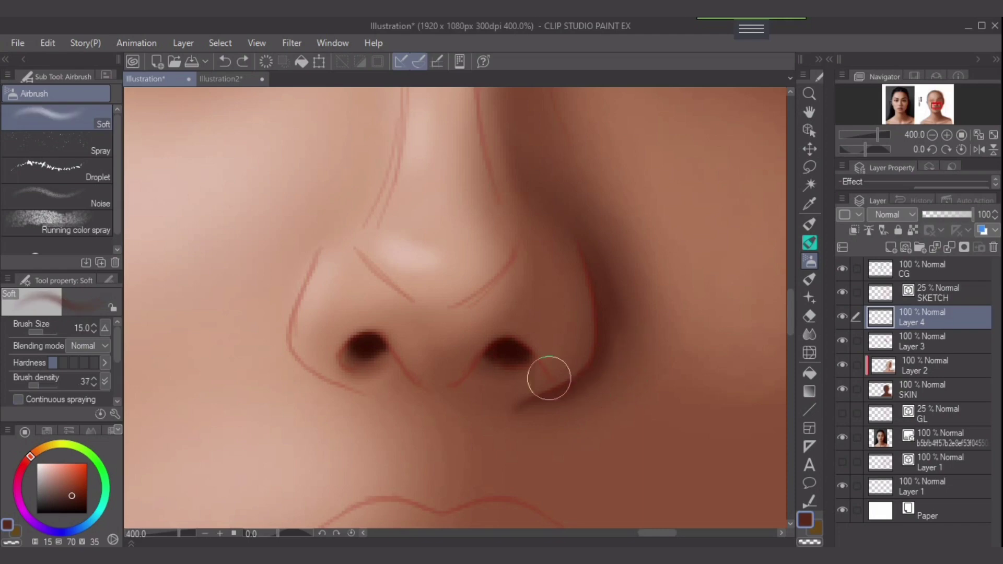
mouse_move(601, 400)
left_mouse_down()
mouse_move(552, 412)
mouse_move(605, 375)
mouse_move(618, 320)
left_mouse_up()
key("bracketleft")
key("bracketleft")
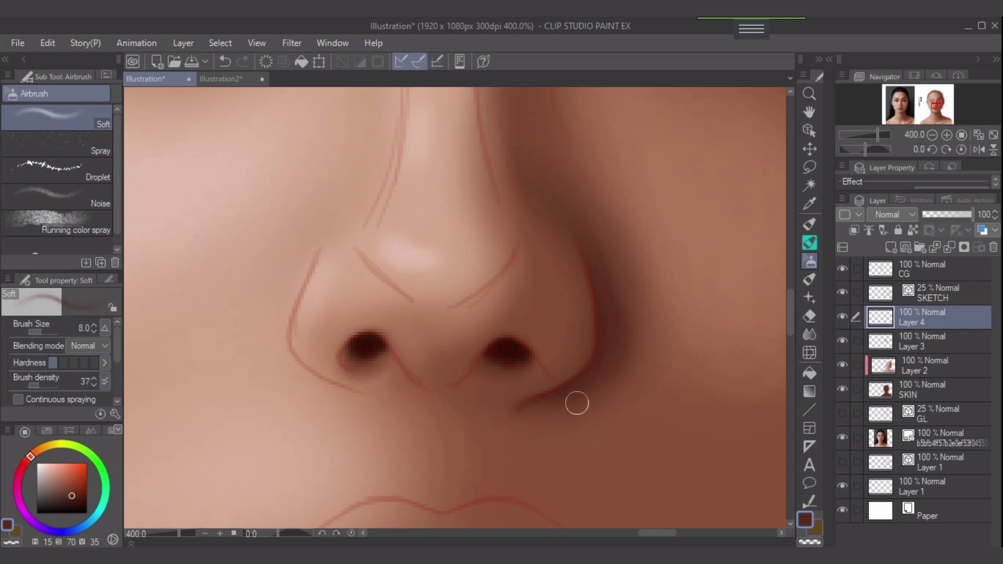
key("bracketright")
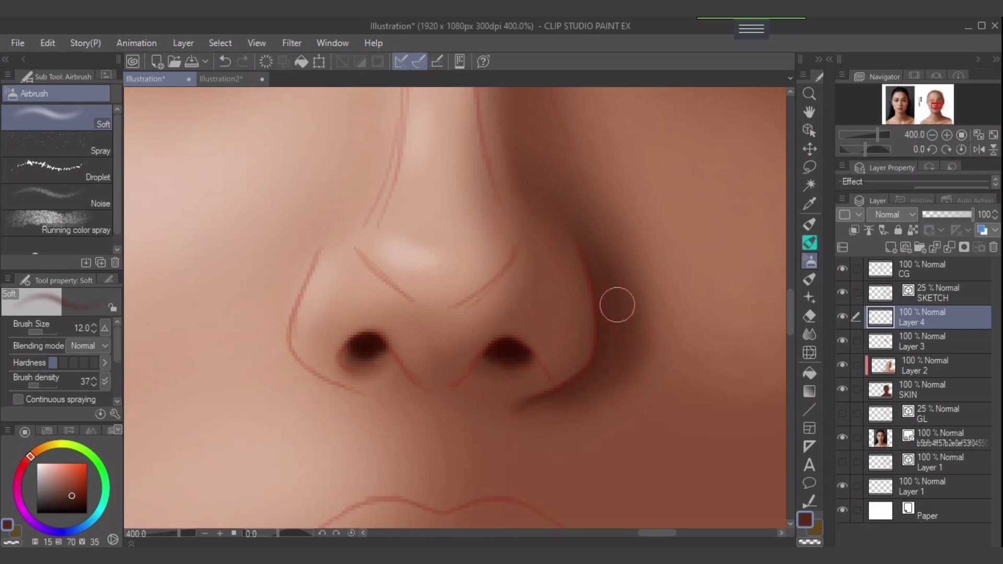
Step: Extend the dark brown shading from the nose wing up the bridge's shadow side toward the inner eye corner, enlarging the brush to size 17
scroll(620, 302, "down", 2)
left_click_drag(620, 288, 618, 338)
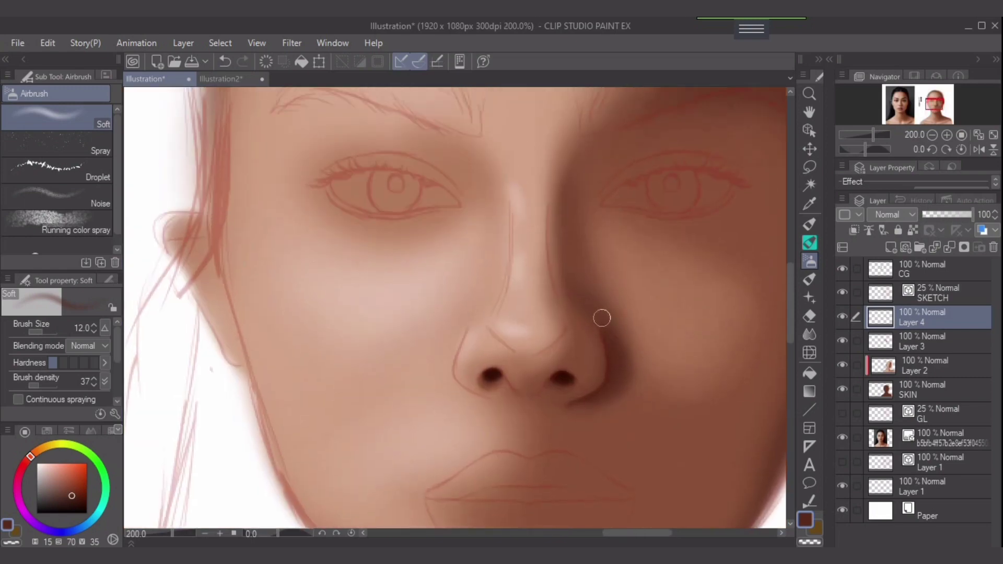
key("[")
key("[")
key("bracketright")
key("bracketright")
key("bracketleft")
key("bracketright")
key("bracketright")
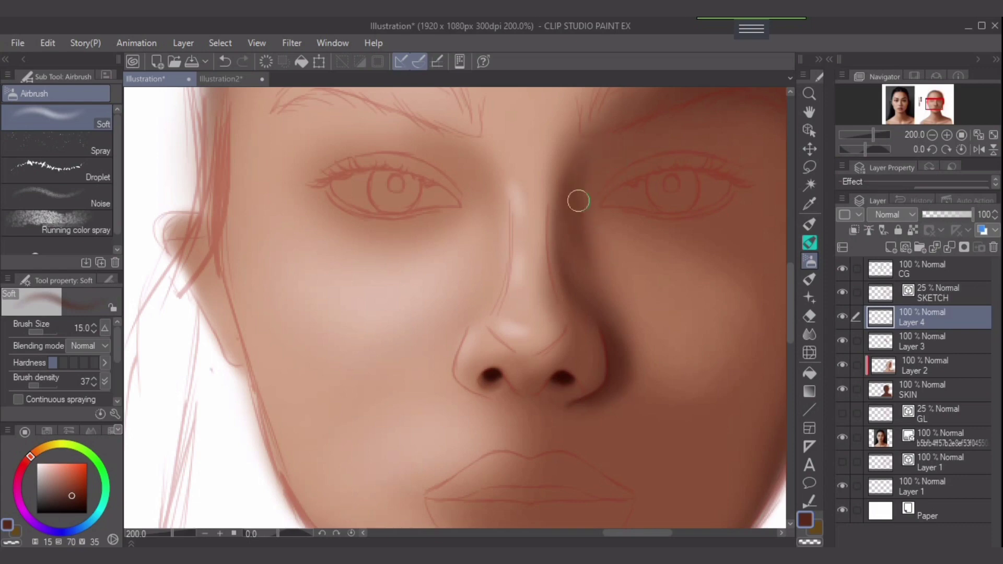
key("bracketright")
left_click_drag(554, 391, 578, 385)
Step: Sample the mid-brown swatch and shade beneath the lit-side nose wing and nose base at brush sizes 7 to 12
scroll(492, 347, "down", 2)
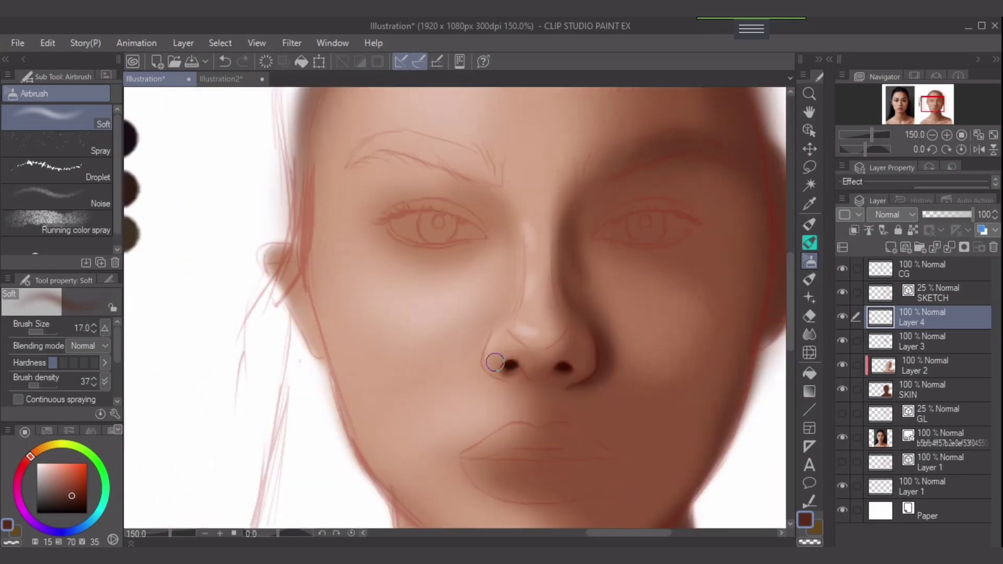
left_click(207, 306, "alt")
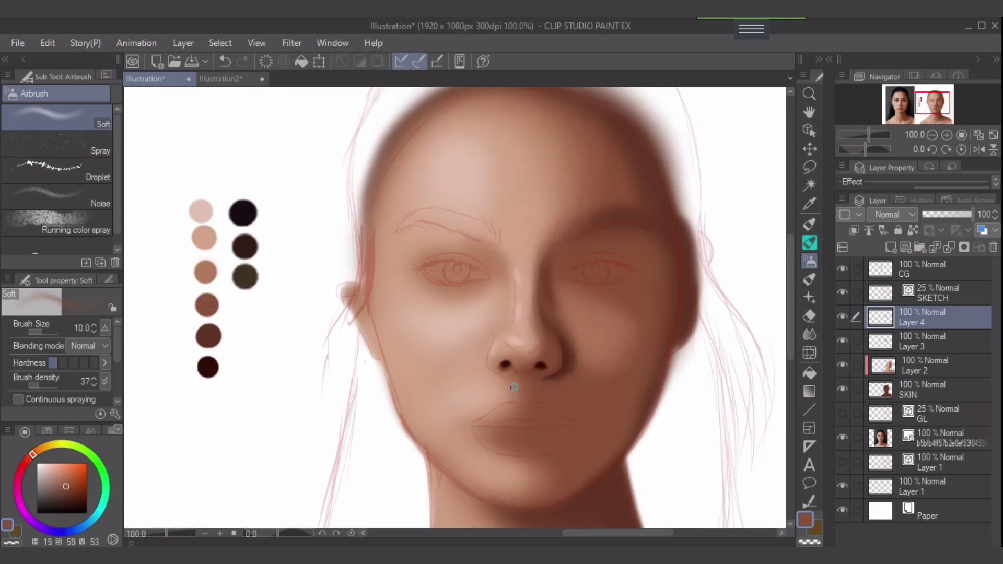
scroll(514, 387, "up", 2)
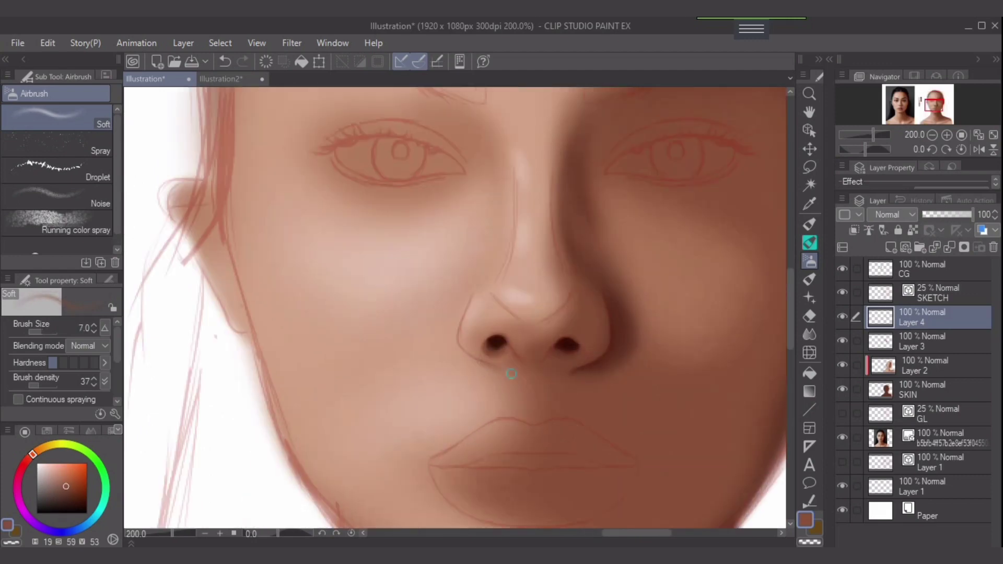
scroll(495, 372, "up", 2)
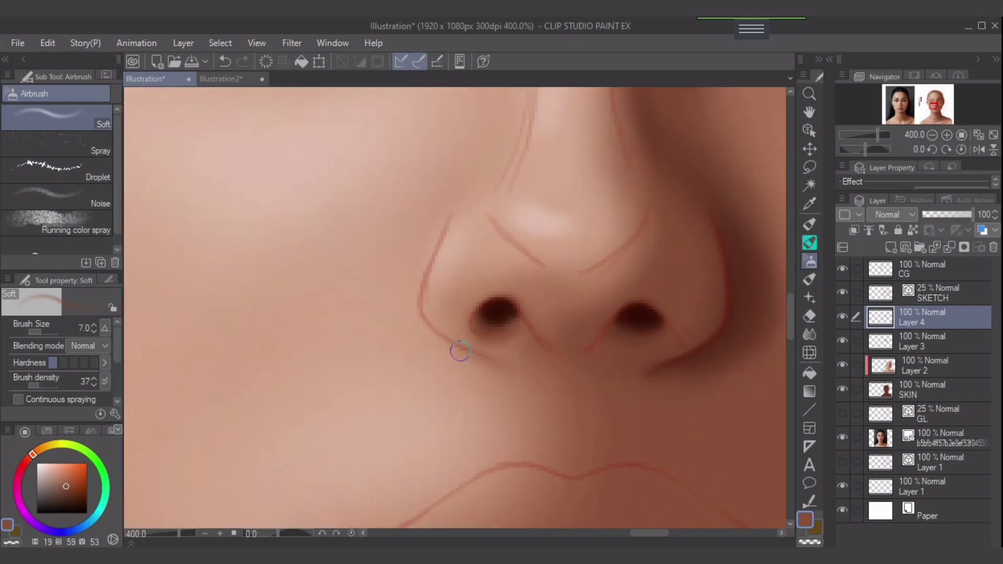
scroll(523, 386, "down", 2)
left_click_drag(516, 379, 463, 375)
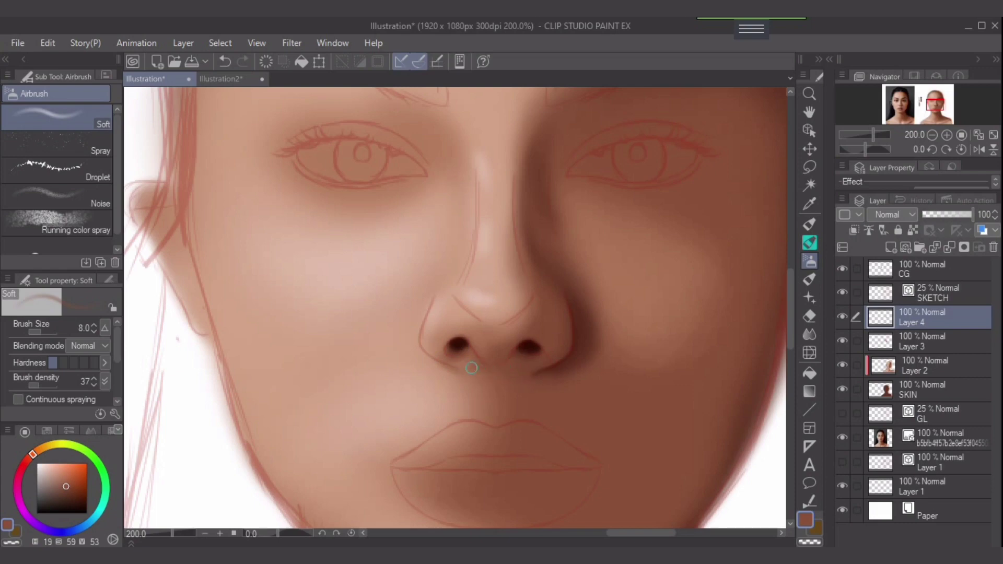
key("bracketright")
key("bracketright")
scroll(497, 394, "down", 2)
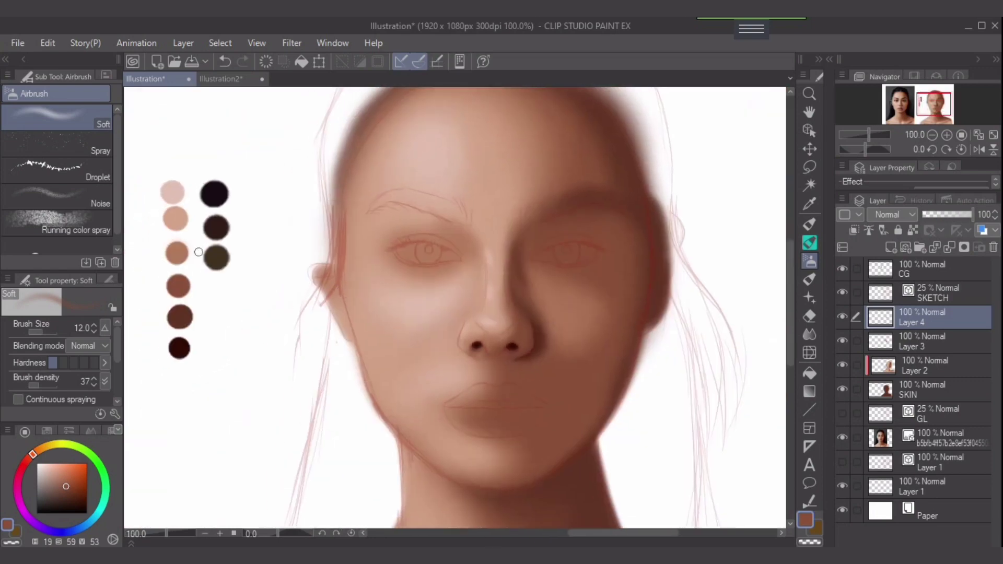
Step: Lighten the philtrum above the upper lip with the tan and light peach swatches at brush sizes 17 to 20
left_click(177, 254, "alt")
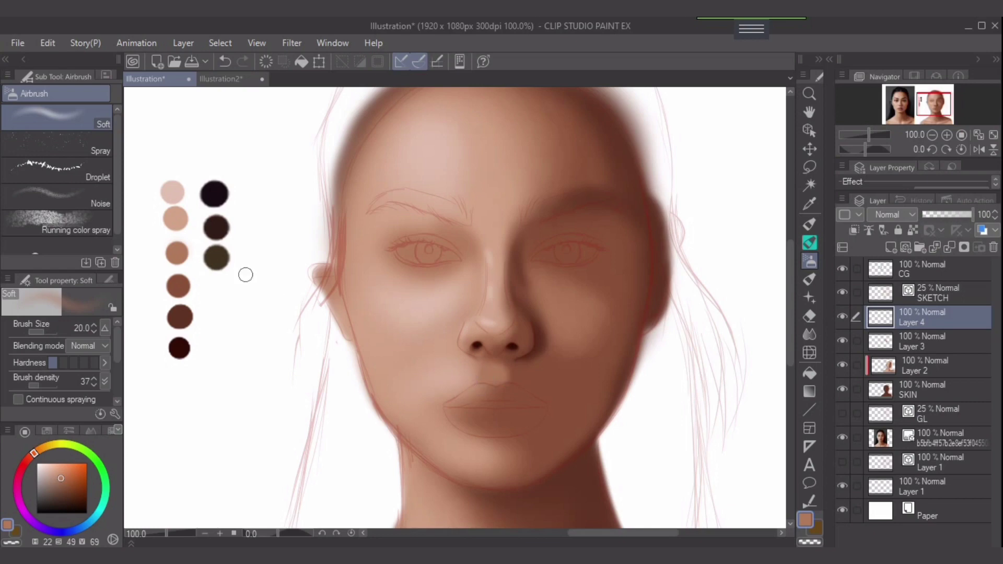
left_click(176, 218, "alt")
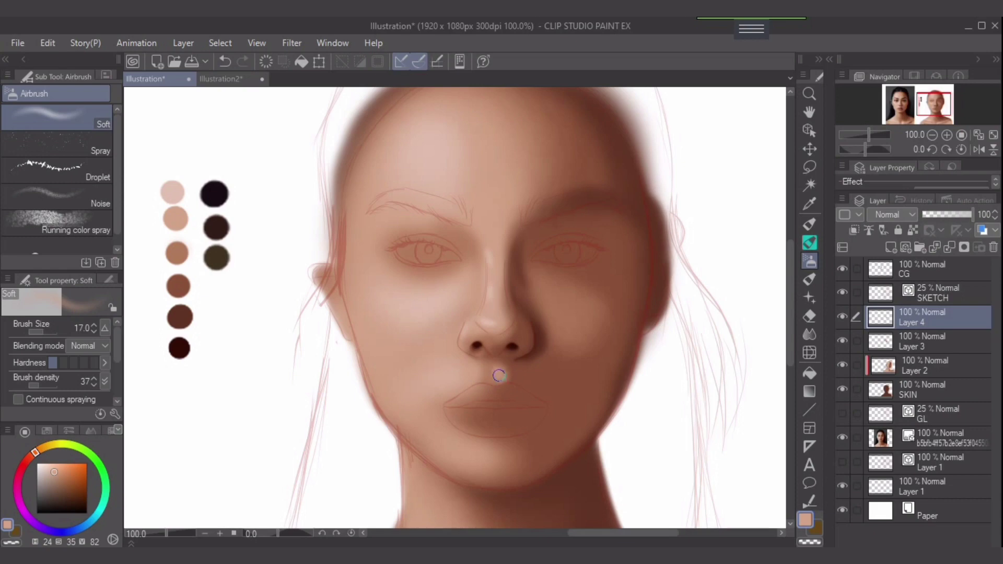
key("]")
key("]")
Step: Sample the palest pink swatch and highlight the philtrum, varying the Soft airbrush around sizes 17 to 20
left_click(172, 192, "alt")
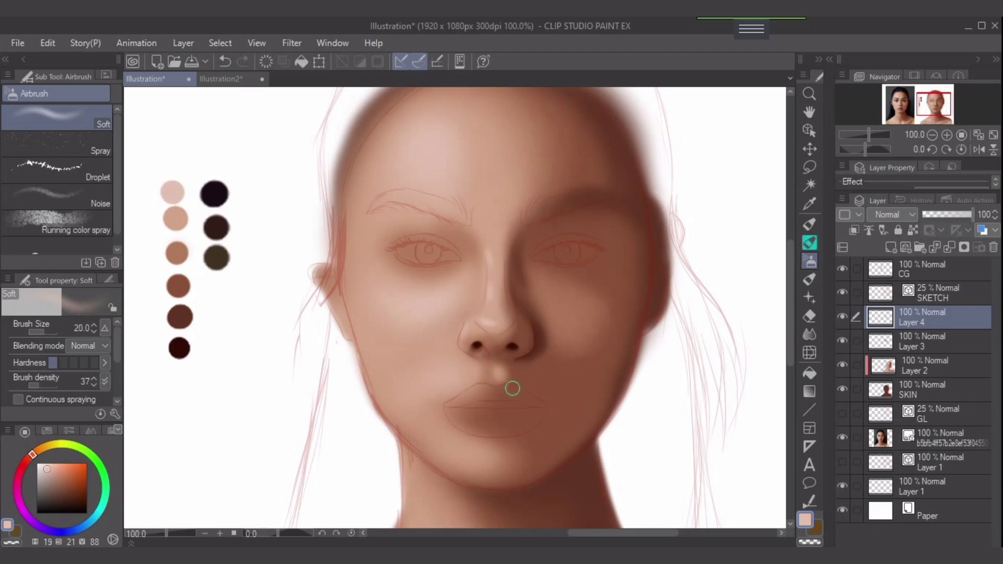
key("bracketleft")
key("bracketleft")
key("bracketleft")
key("bracketright")
key("bracketright")
key("bracketright")
key("bracketright")
key("bracketright")
key("bracketleft")
key("bracketleft")
key("bracketleft")
key("bracketleft")
Step: Sample the brown skin tone beside the philtrum and blend the philtrum's shadow side at brush sizes 15 to 17
left_click(516, 378, "alt")
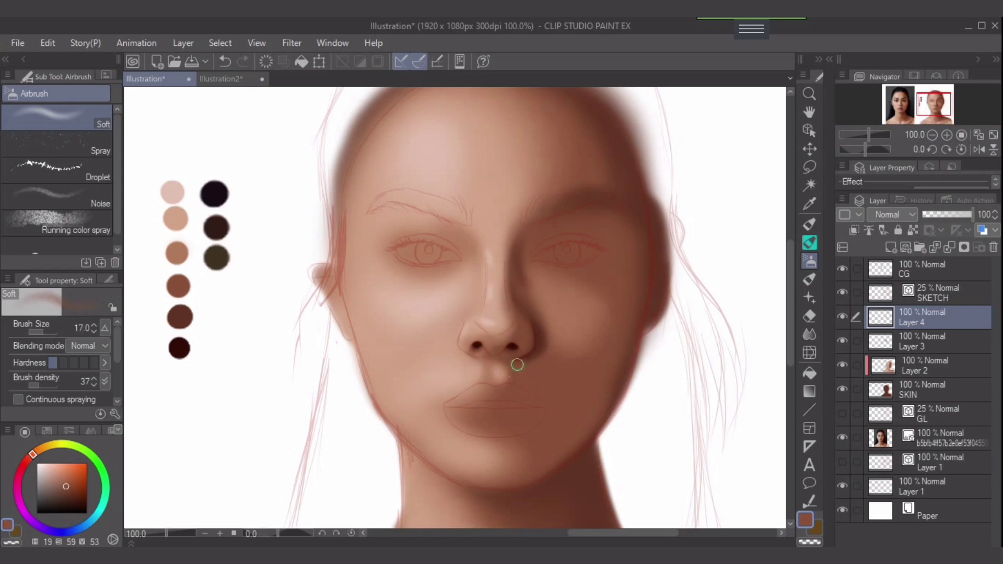
scroll(552, 402, "up", 2)
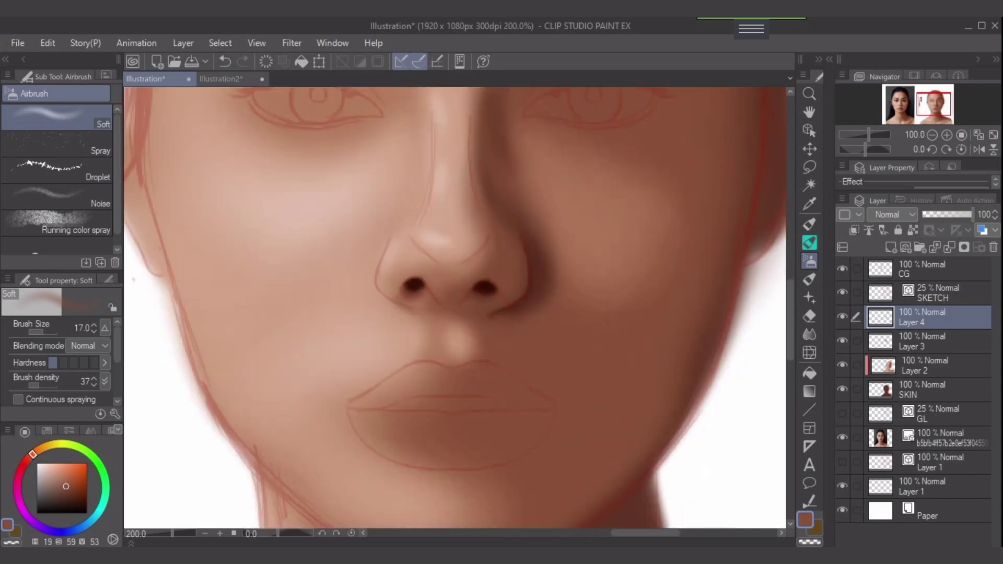
scroll(528, 394, "up", 2)
left_click_drag(460, 314, 564, 401)
key("[")
key("[")
key("[")
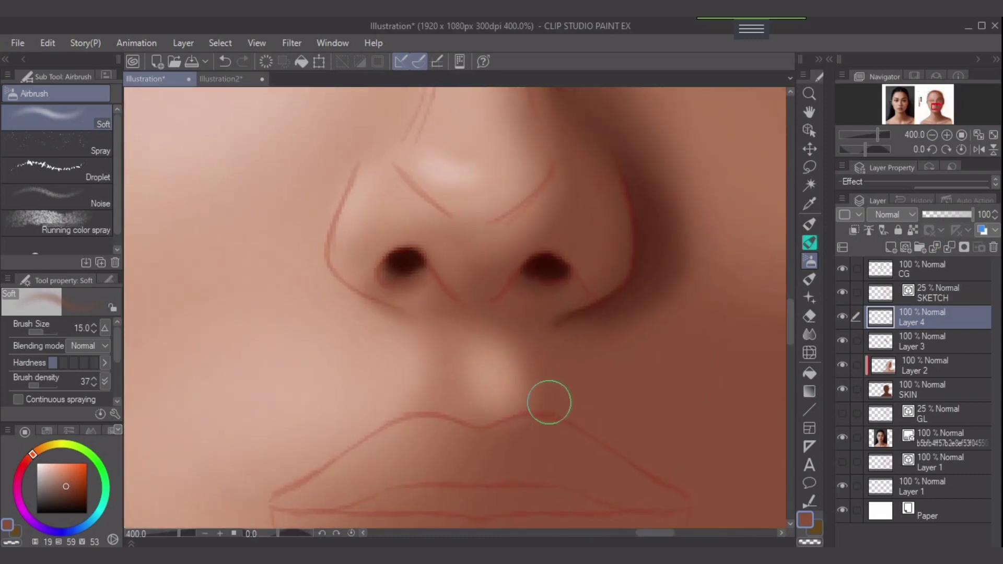
Step: Sample the dark brown beneath the shadow-side nose wing and deepen the shadow under its edge at brush size 6
left_click(561, 328, "alt")
key("bracketleft")
key("bracketleft")
mouse_move(571, 323)
left_mouse_down()
mouse_move(544, 350)
mouse_move(550, 332)
left_mouse_up()
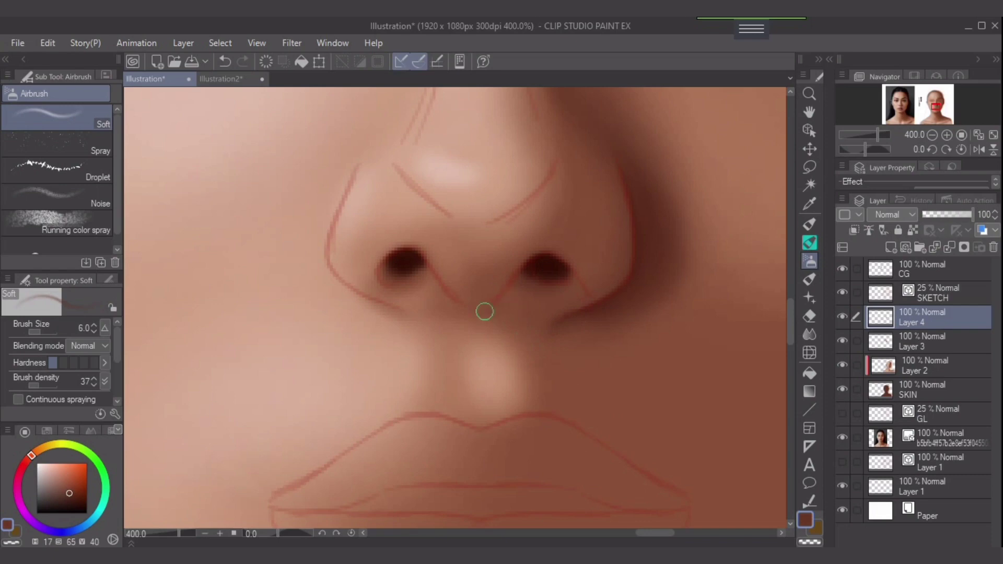
Step: Shade the philtrum's lit-side groove near the upper lip in dark brown at brush sizes 7 to 12
key("bracketleft")
key("bracketleft")
key("bracketright")
key("bracketright")
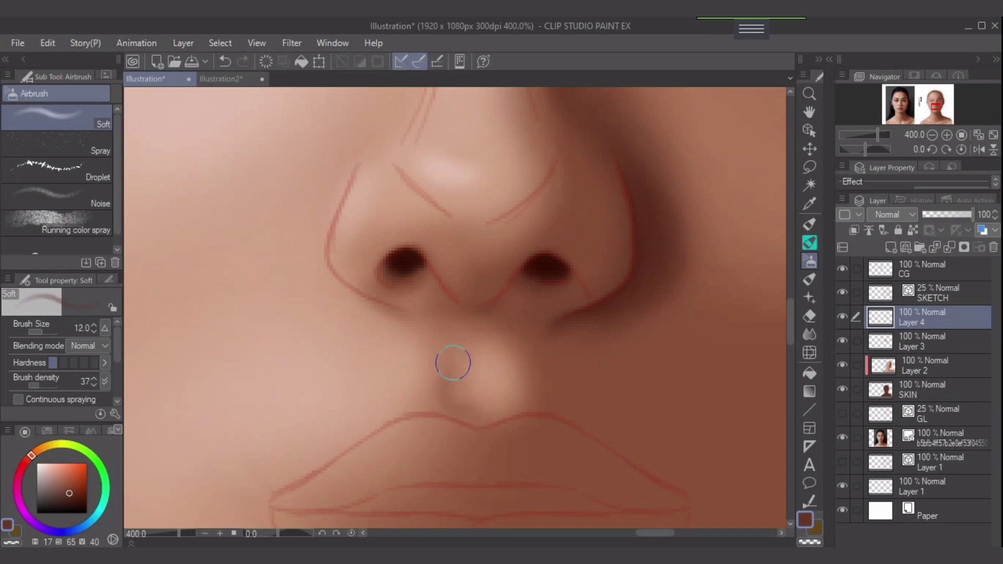
key("bracketright")
key("bracketleft")
key("bracketleft")
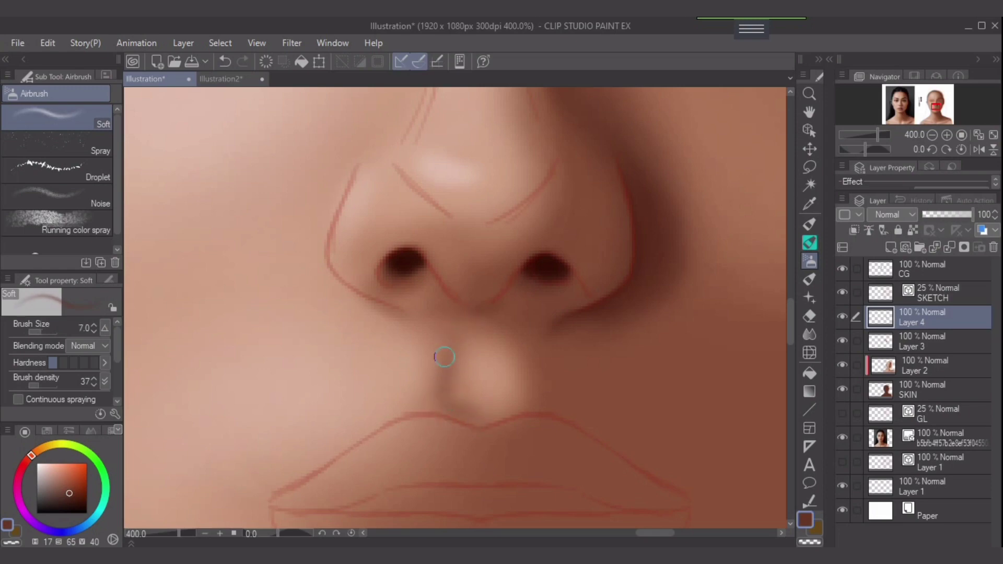
Step: Extend the dark brown groove shading from the philtrum up to the nose base, varying the brush between sizes 7 and 12
key("bracketright")
key("bracketright")
key("bracketleft")
key("bracketleft")
key("bracketright")
key("bracketright")
key("bracketright")
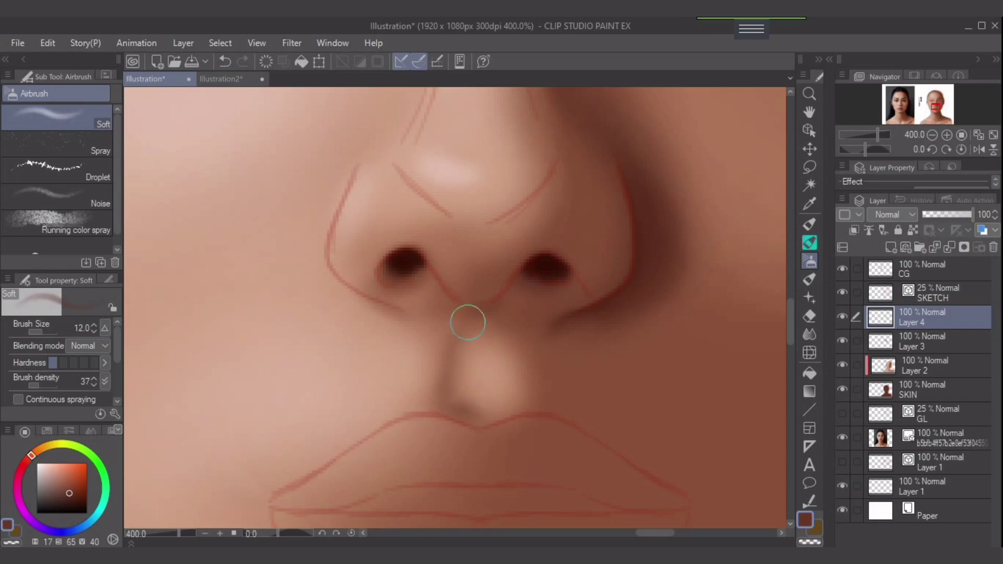
key("bracketleft")
key("bracketleft")
key("bracketleft")
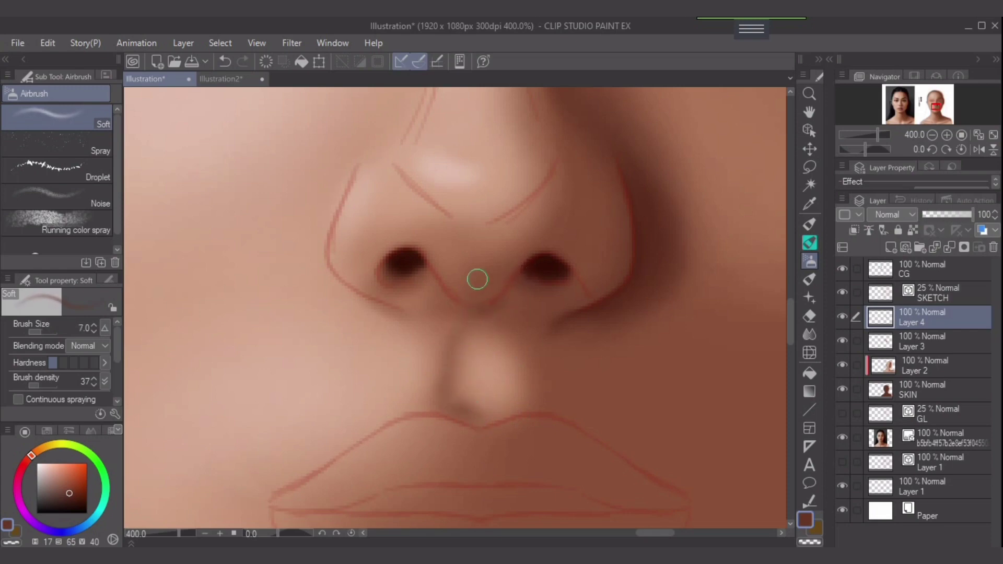
Step: Sample the light brown swatch and lighten the edge between the lit-side nostril and the nose base at brush size 4
scroll(477, 279, "down", 5)
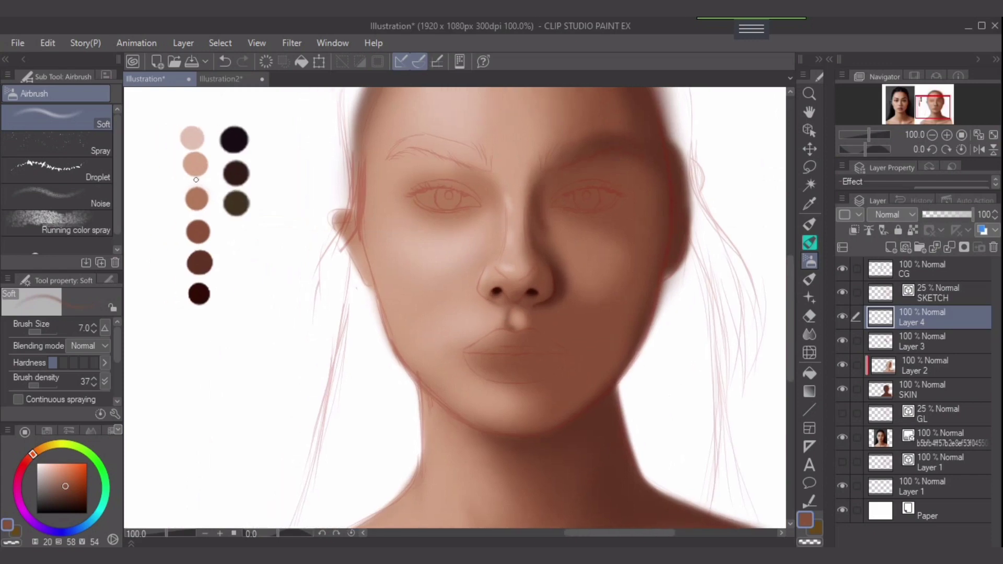
left_click(197, 198, "alt")
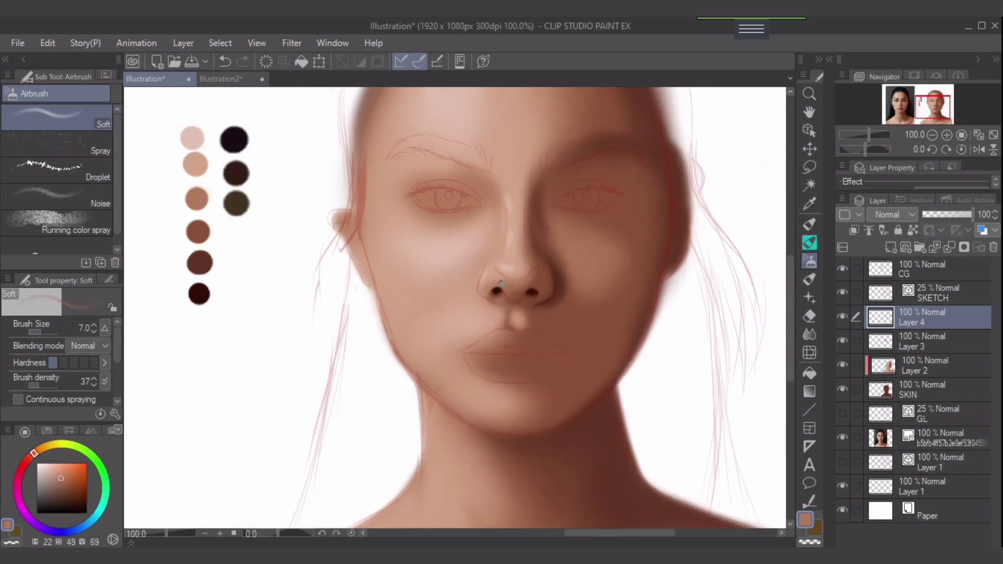
scroll(555, 281, "up", 5)
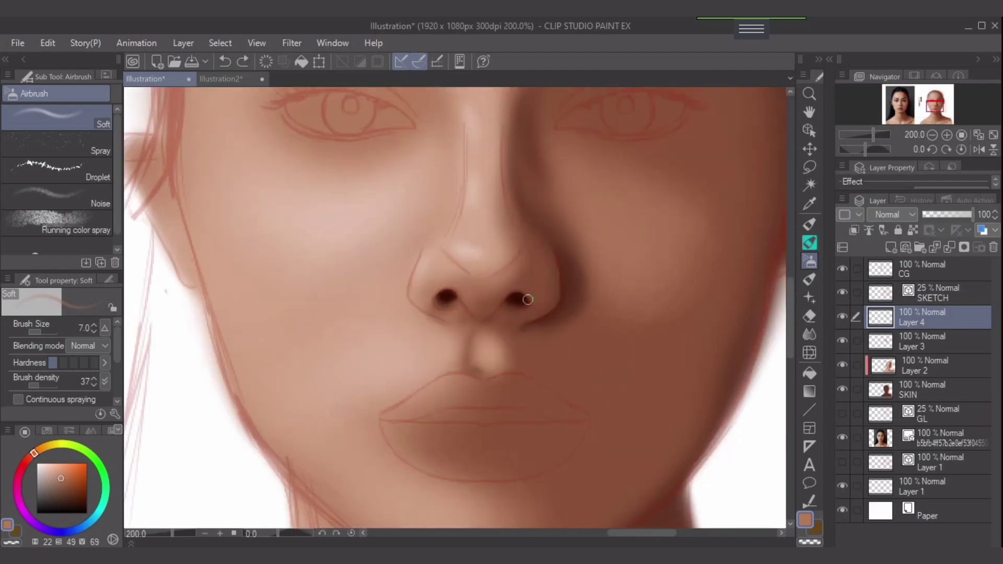
key("bracketleft")
key("bracketleft")
key("bracketleft")
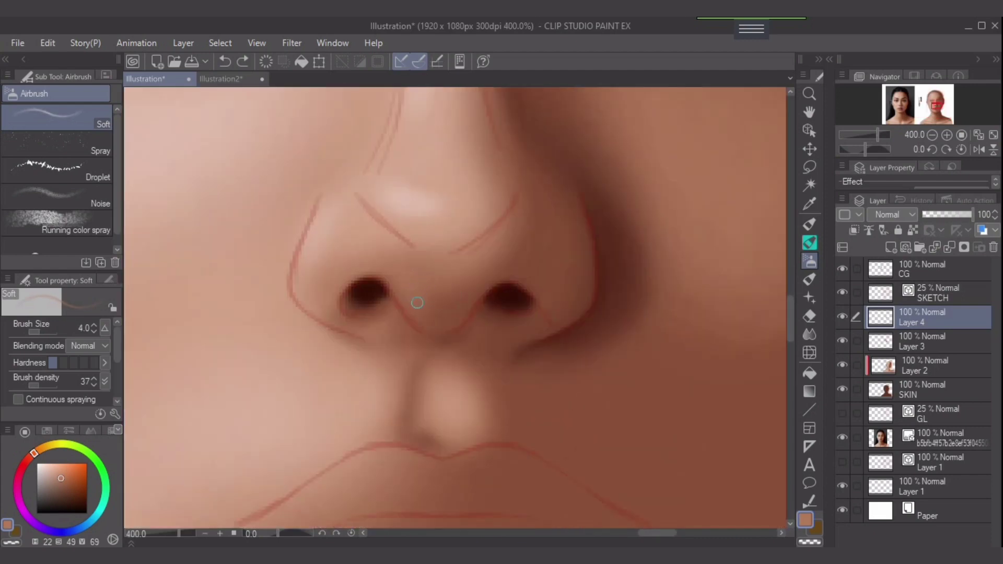
left_click_drag(395, 286, 437, 330)
key("bracketright")
Step: Sample the light skin tone on the nose tip and brighten the skin beneath the lit-side nose wing at brush sizes 4 to 8
left_click(425, 204, "alt")
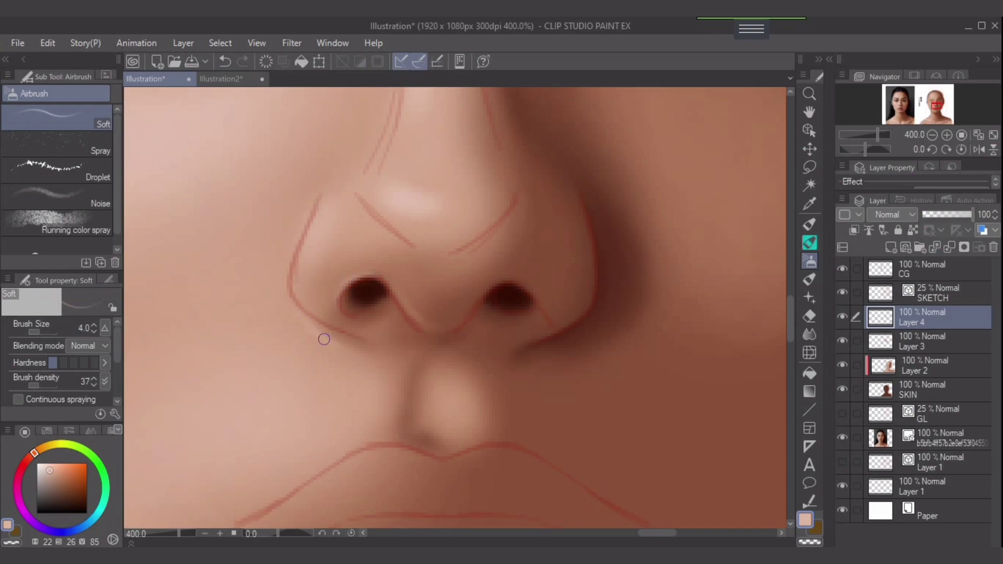
key("bracketright")
key("bracketright")
key("bracketright")
key("bracketright")
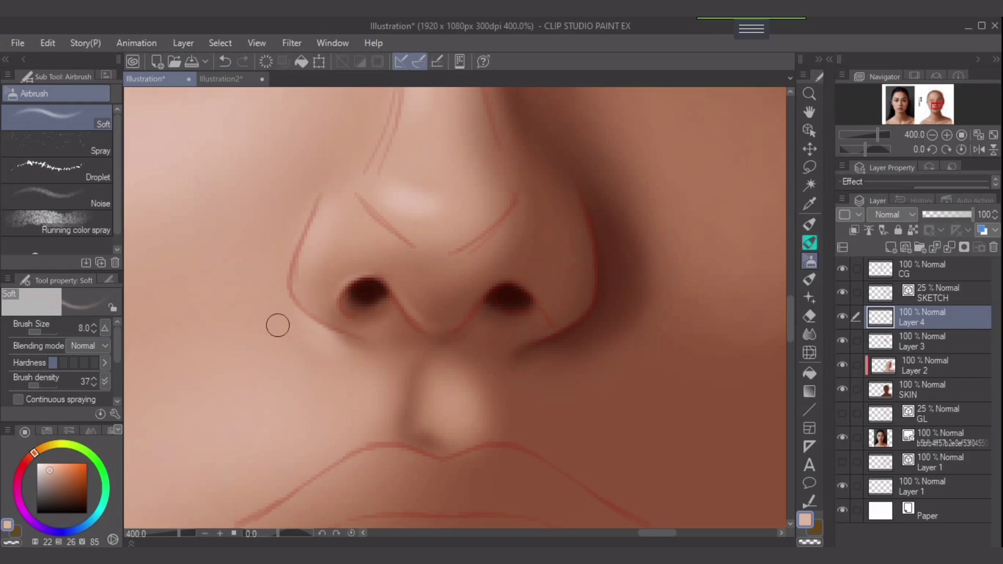
key("bracketright")
Step: Sample the cheek tone beside the nose and refine the lit-side nose wing's outer contour at brush size 4
left_click(252, 271, "alt")
key("bracketleft")
key("bracketleft")
key("bracketleft")
key("bracketleft")
key("bracketleft")
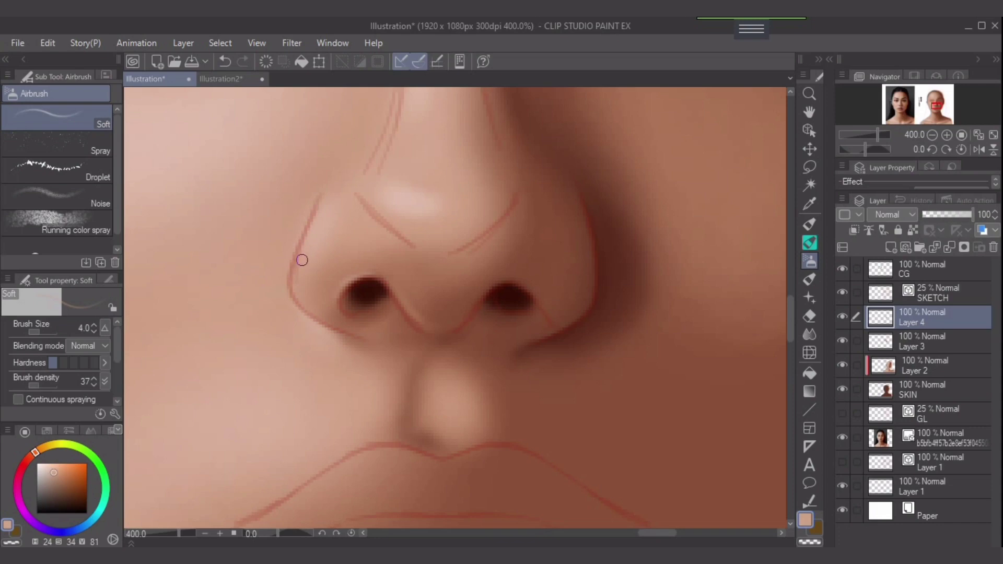
Step: Blend the cheek skin along the upper contour of the lit-side nose wing at brush sizes 4 to 6
scroll(436, 282, "down", 3)
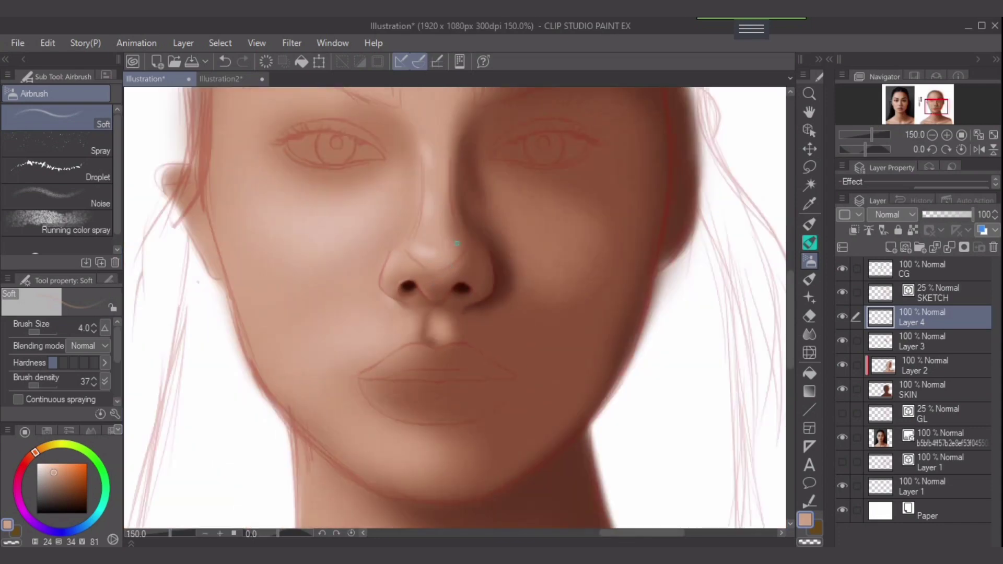
left_click_drag(464, 246, 680, 374)
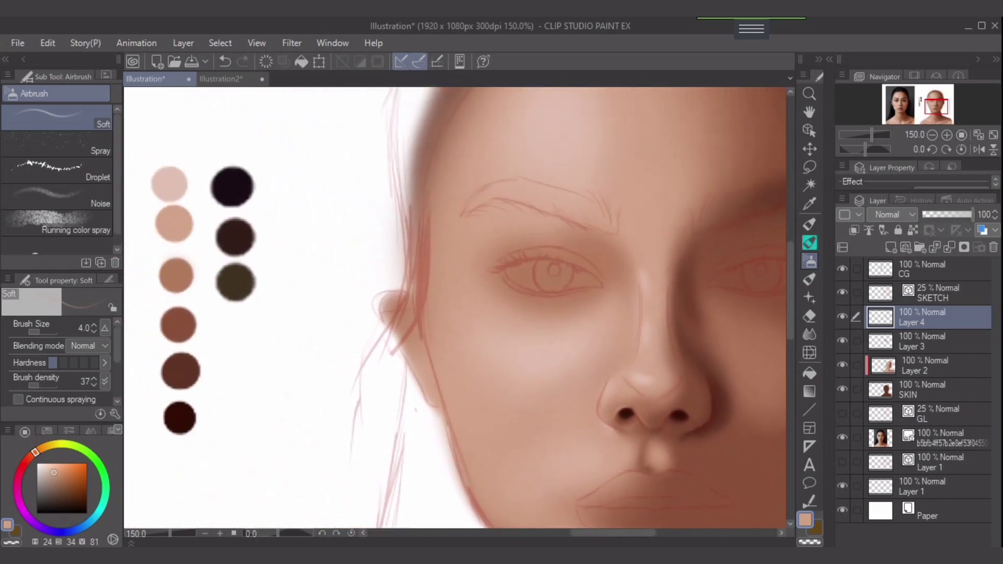
left_click_drag(622, 430, 413, 288)
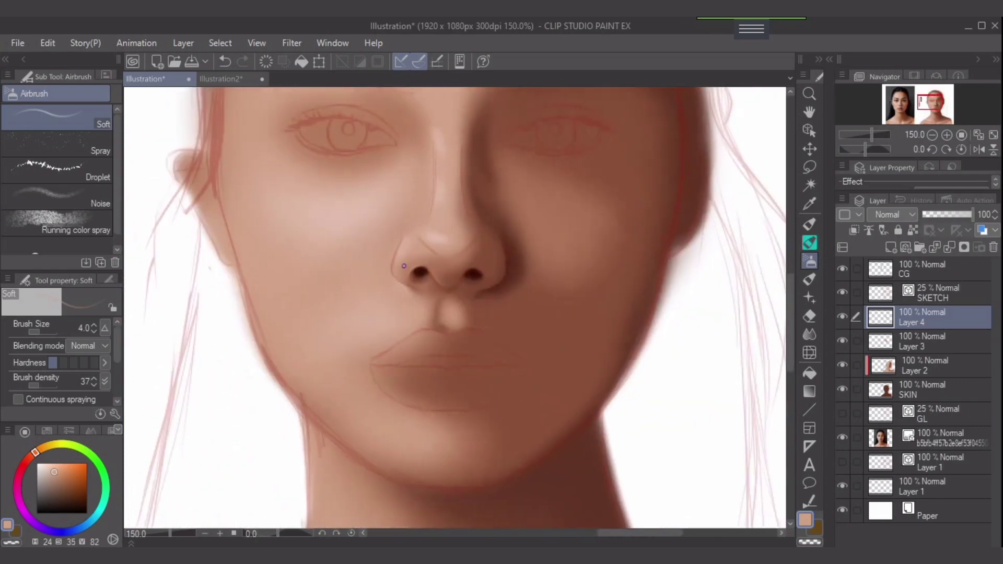
scroll(413, 289, "up", 3)
left_click_drag(434, 256, 391, 346)
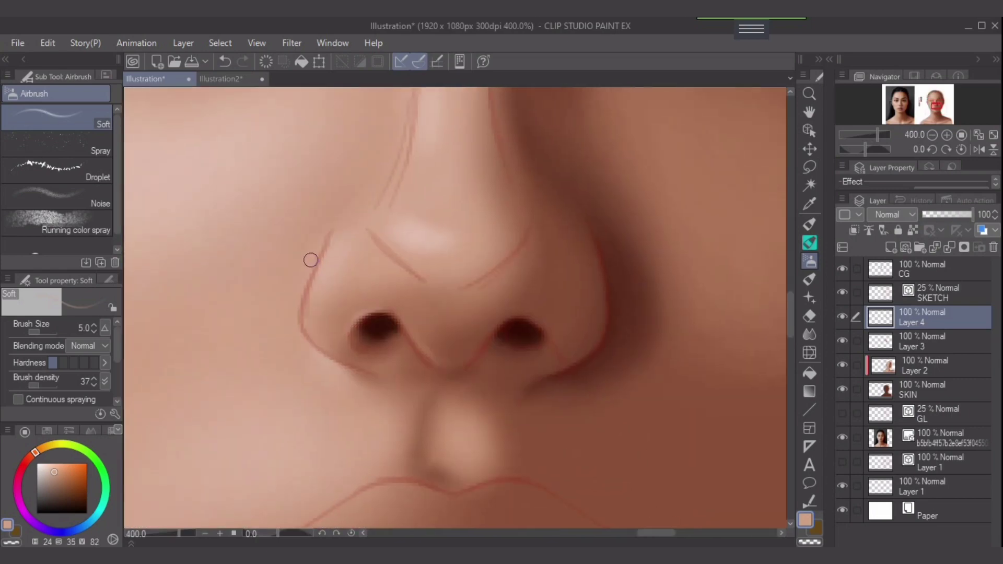
key("bracketright")
key("bracketright")
Step: Raise the brush density to 100 and smooth the cheek beside the lit-side nose wing at brush sizes 6 to 12
left_click(56, 385)
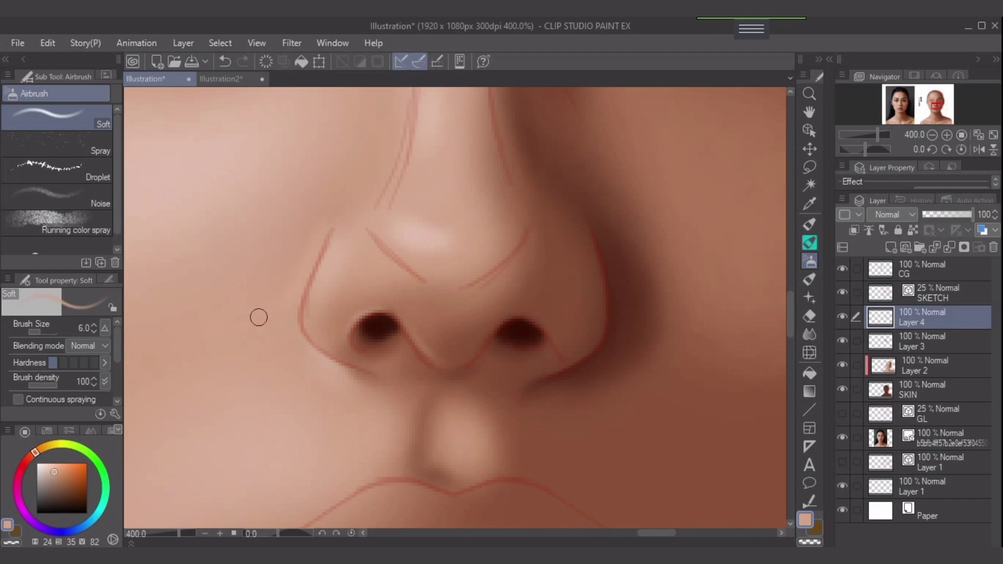
key("bracketright")
key("bracketright")
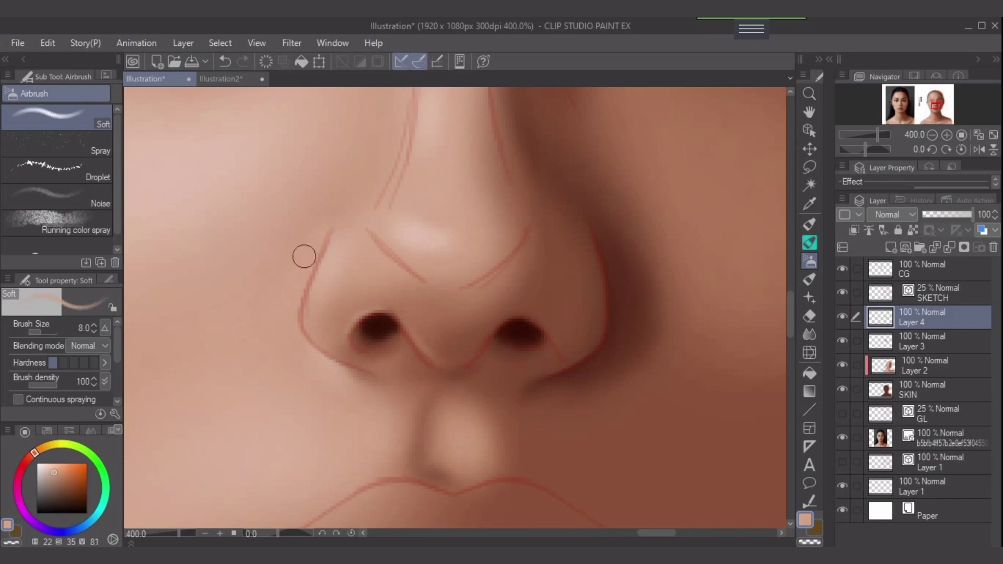
key("bracketright")
key("bracketright")
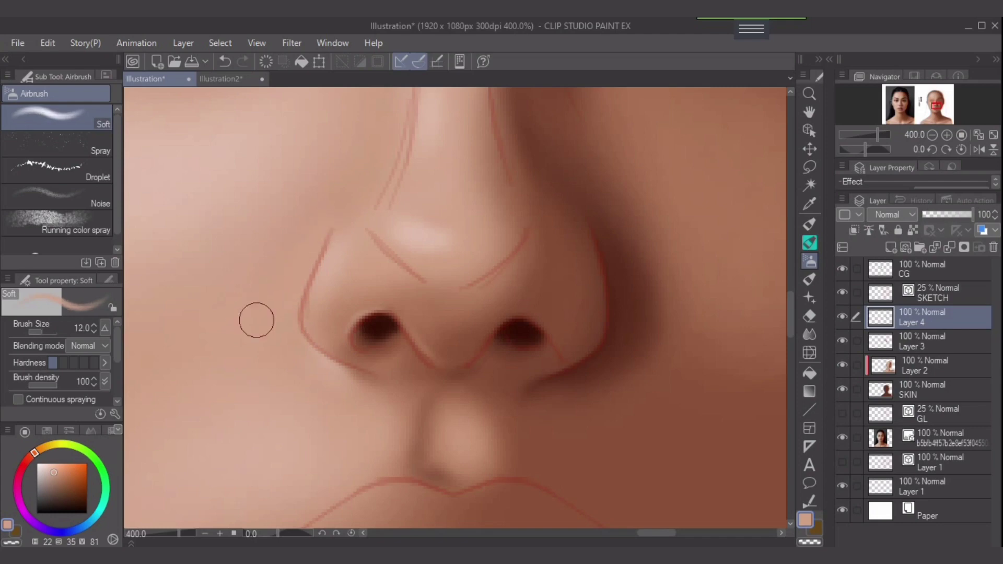
key("bracketleft")
key("bracketleft")
Step: Check the nose and philtrum shading with the SKETCH layer hidden, and show the layer again
scroll(273, 336, "down", 3)
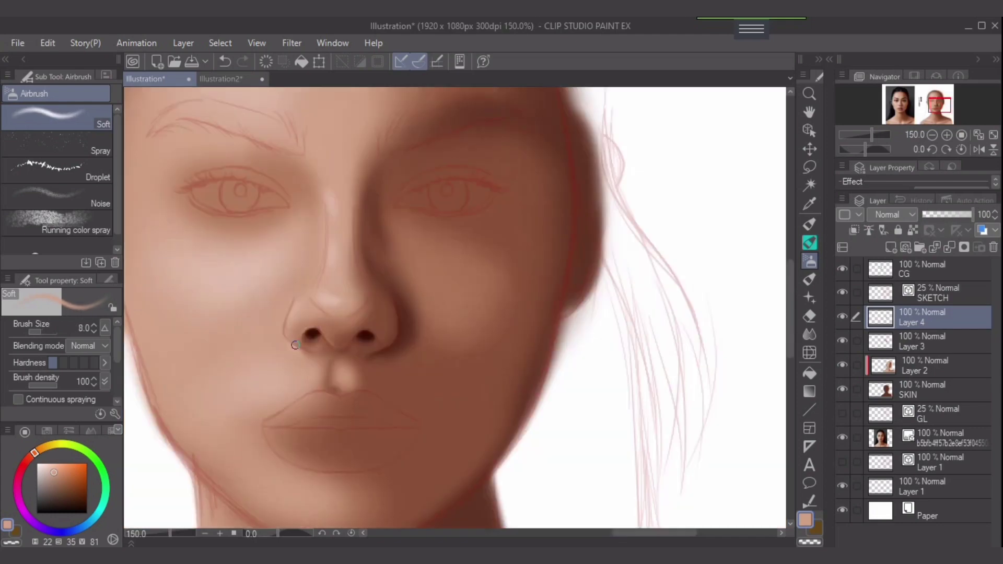
scroll(295, 345, "down", 3)
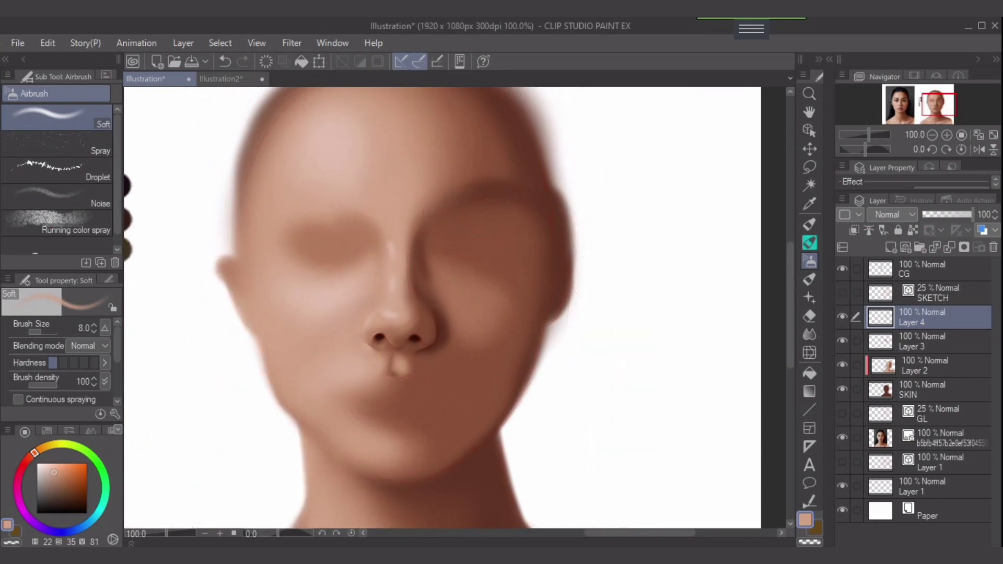
key("ctrl+plus")
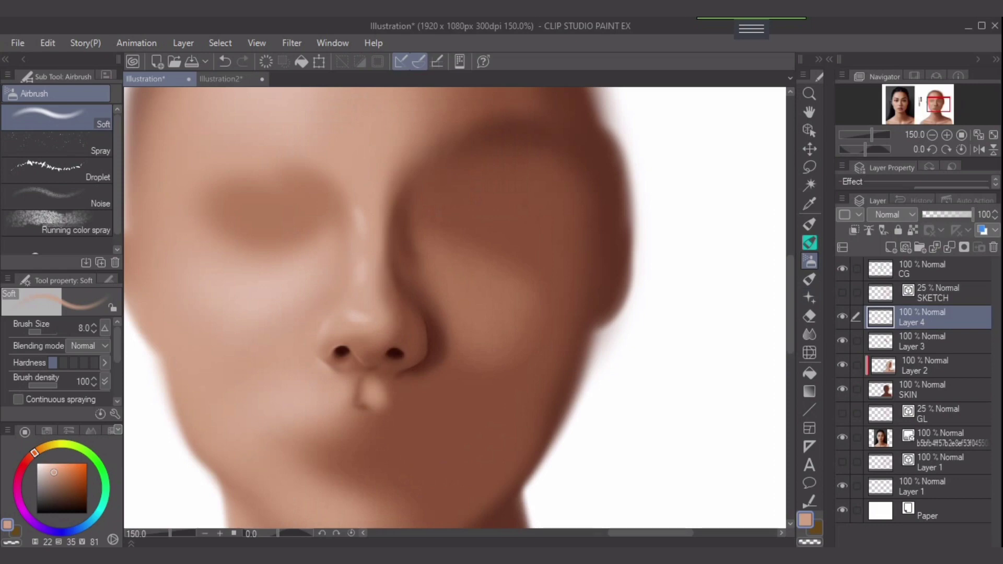
left_click_drag(418, 314, 659, 304)
scroll(454, 309, "right", 5)
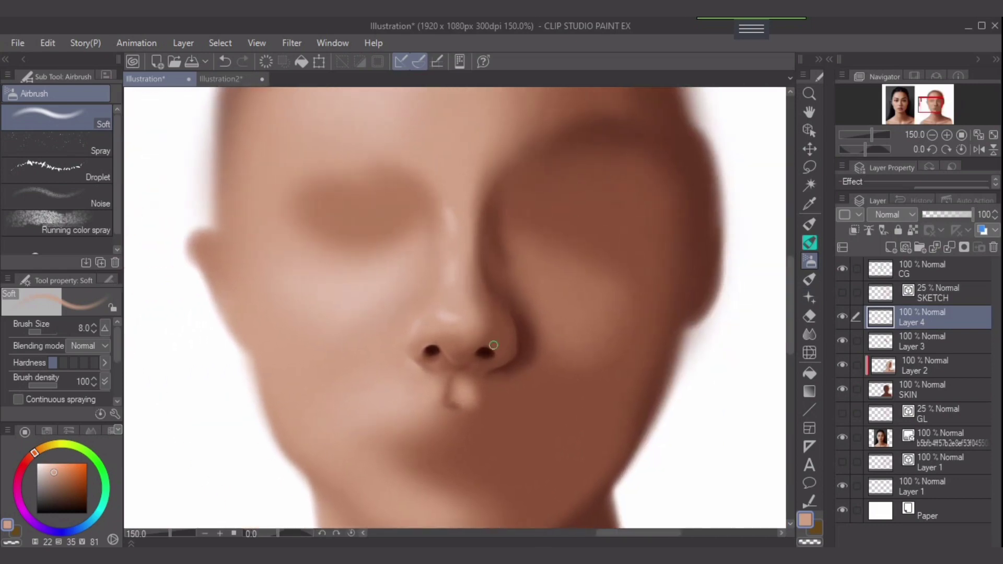
scroll(578, 347, "up", 3)
left_click_drag(396, 318, 611, 348)
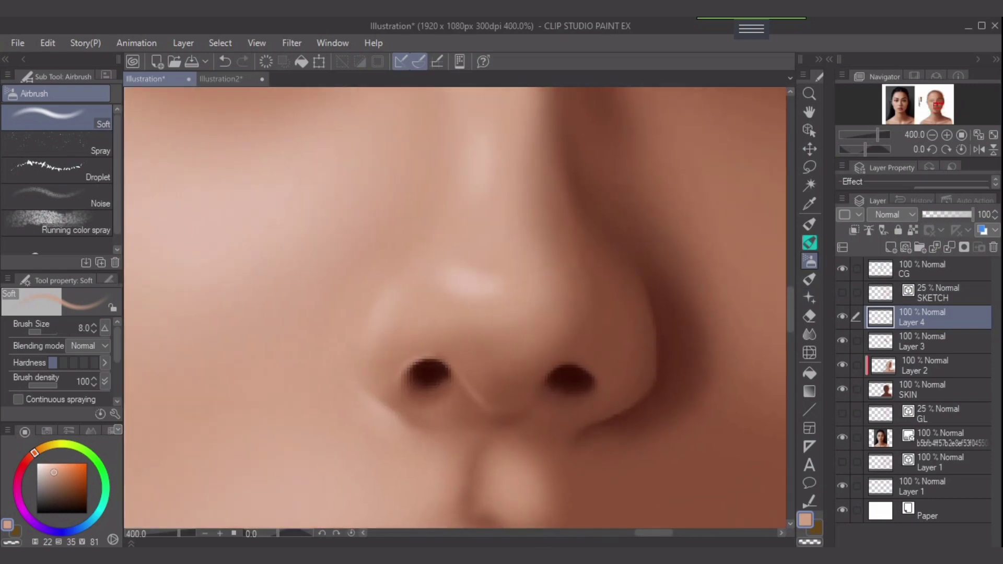
left_click(842, 292)
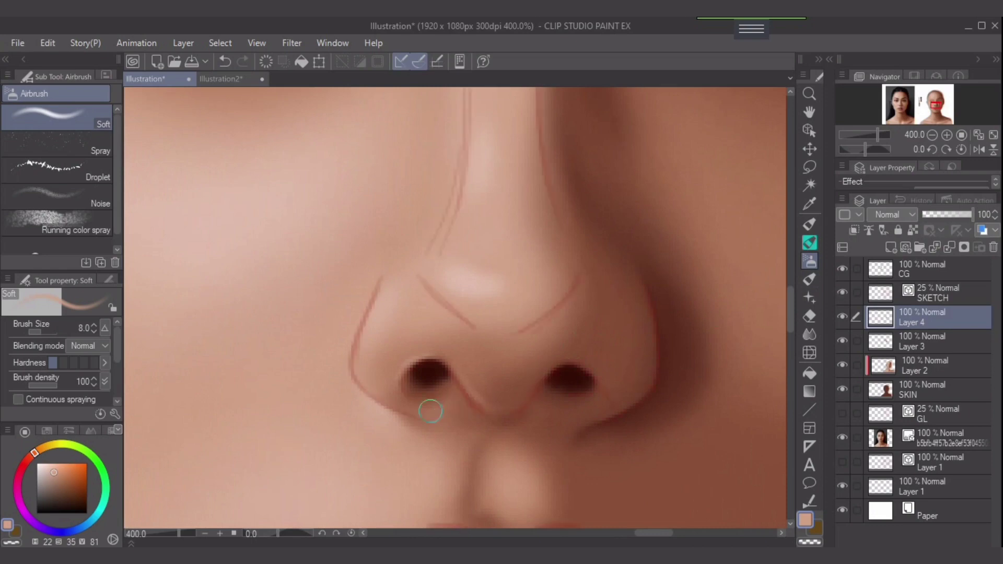
Step: Sample the skin tone under the lit-side nostril and redefine the nose wing's lower edge at brush size 2.5
left_click(420, 408, "alt")
key("[")
key("bracketleft")
key("bracketleft")
key("bracketleft")
key("bracketleft")
key("bracketleft")
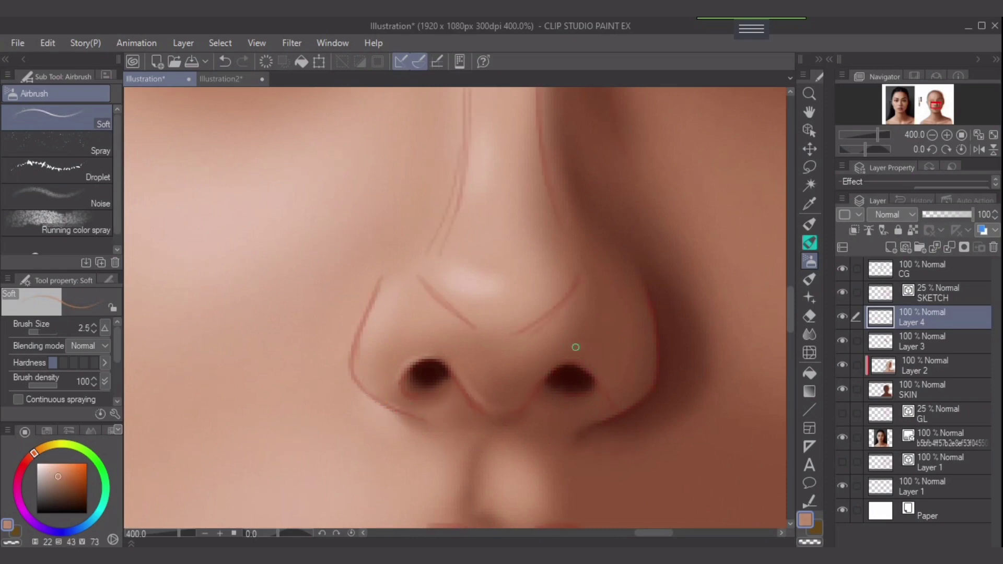
Step: Sample the darker tone at the lit-side nose wing's base and deepen its lower contour, enlarging the brush from size 4
left_click(408, 412, "alt")
key("bracketright")
key("bracketright")
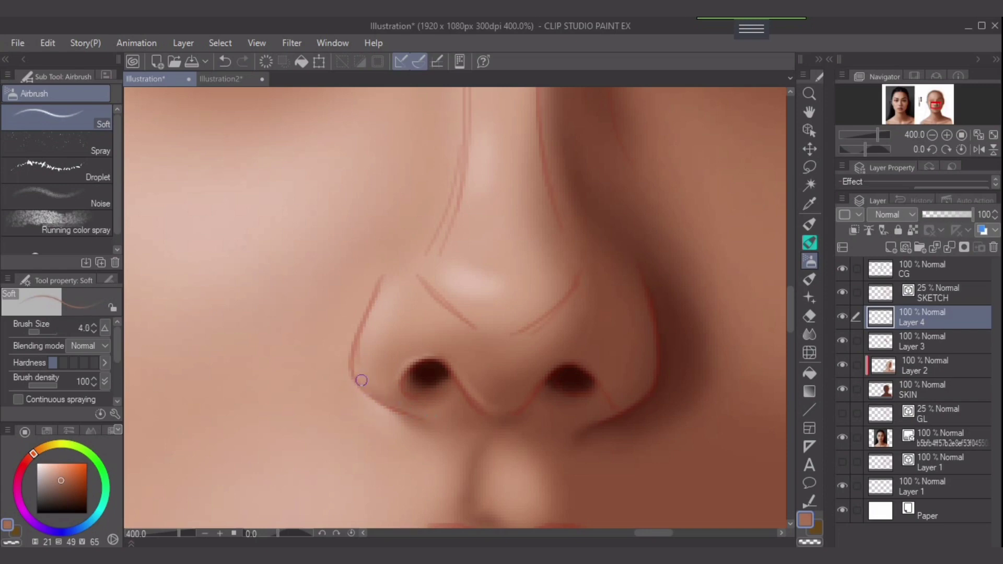
key("bracketright")
key("bracketright")
Step: Sample the lit-side nose wing's tone and soften its outer corner at brush sizes 7 to 8, checking it without the SKETCH layer
left_click(373, 382, "alt")
key("bracketright")
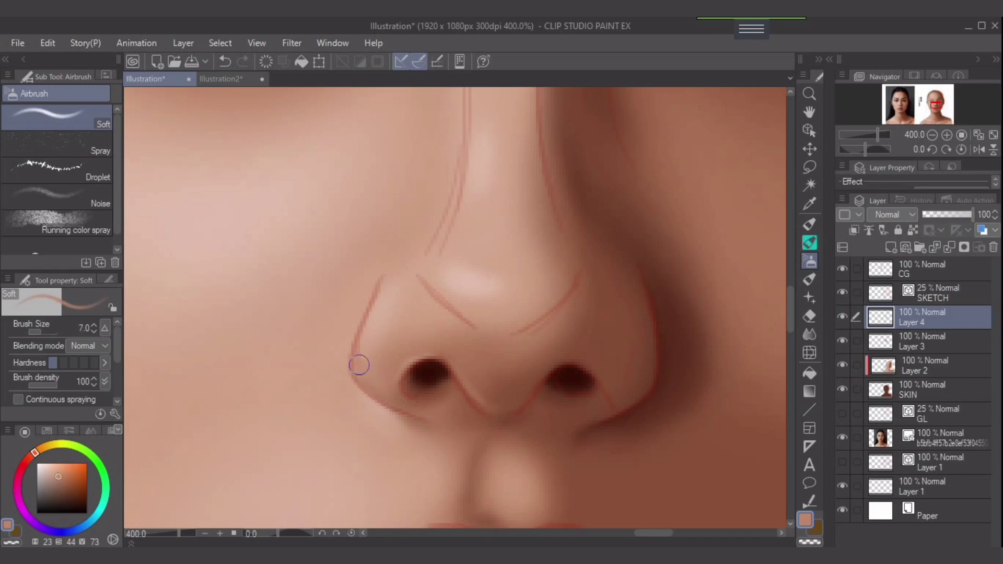
key("bracketright")
key("bracketright")
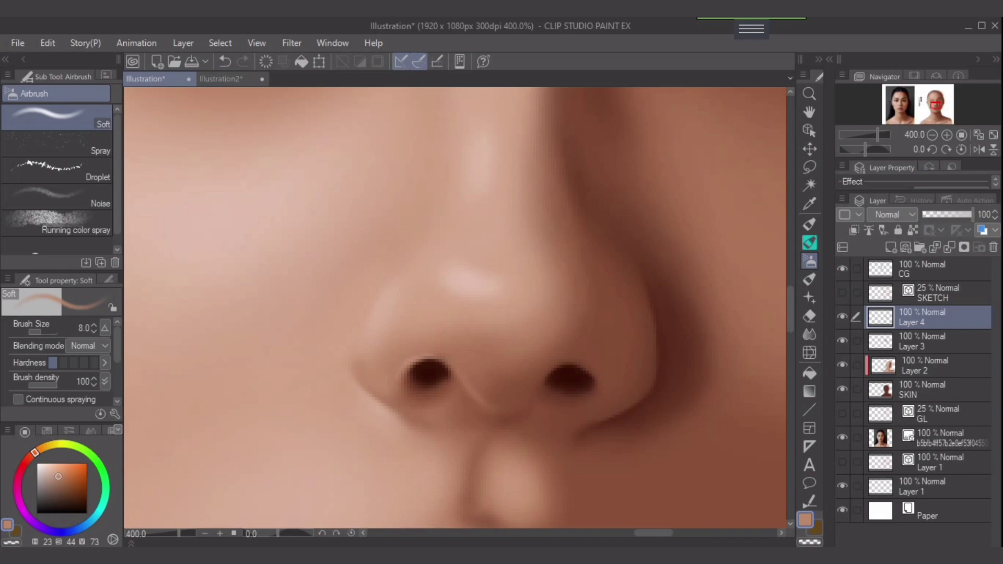
left_click(842, 292)
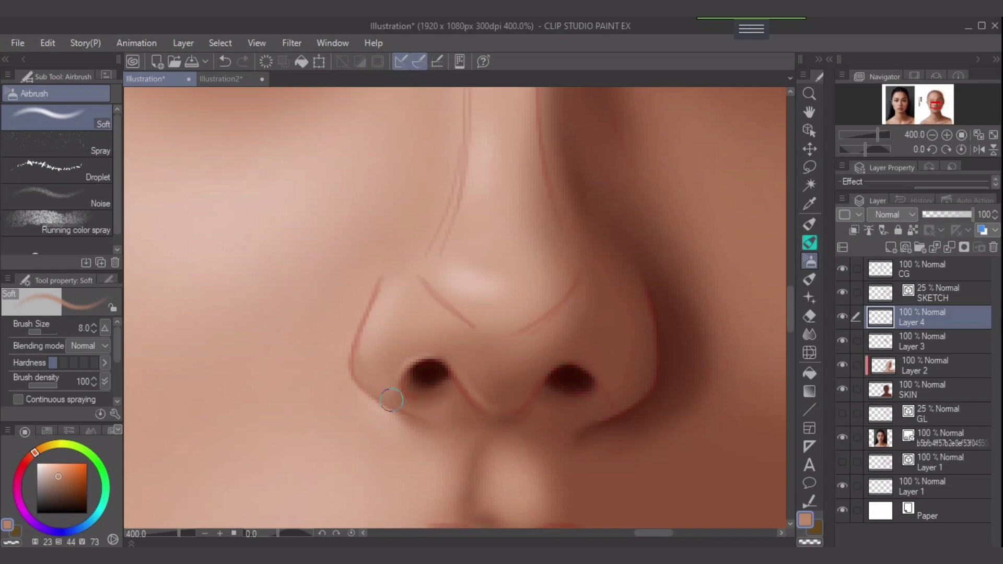
Step: Sample the lit-side nose wing's base tone and sharpen its lower contour at brush sizes 1 to 1.5, undoing a stray stroke
left_click(386, 393, "alt")
key("bracketleft")
key("bracketleft")
key("bracketleft")
key("bracketleft")
key("bracketleft")
key("bracketleft")
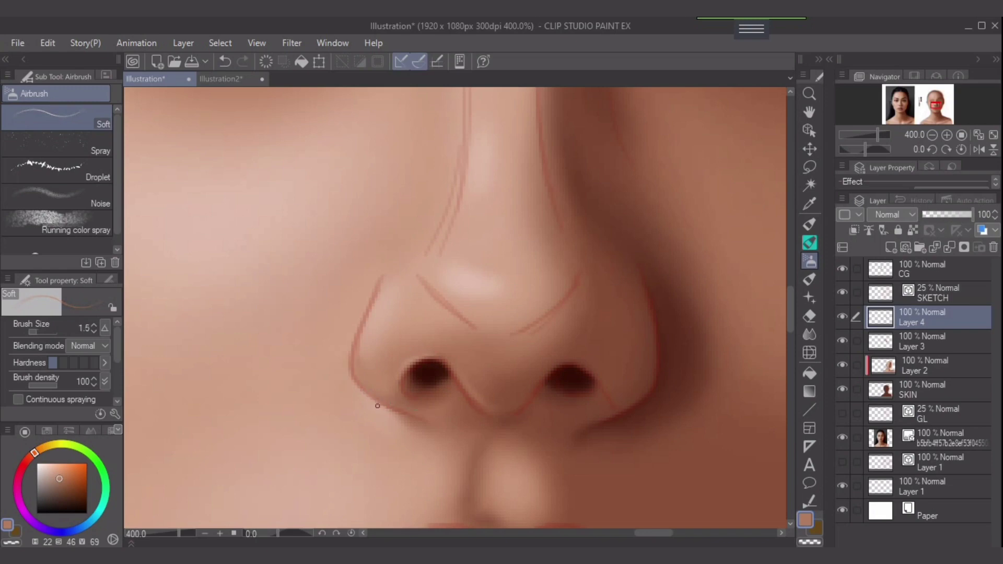
key("ctrl+z")
key("bracketleft")
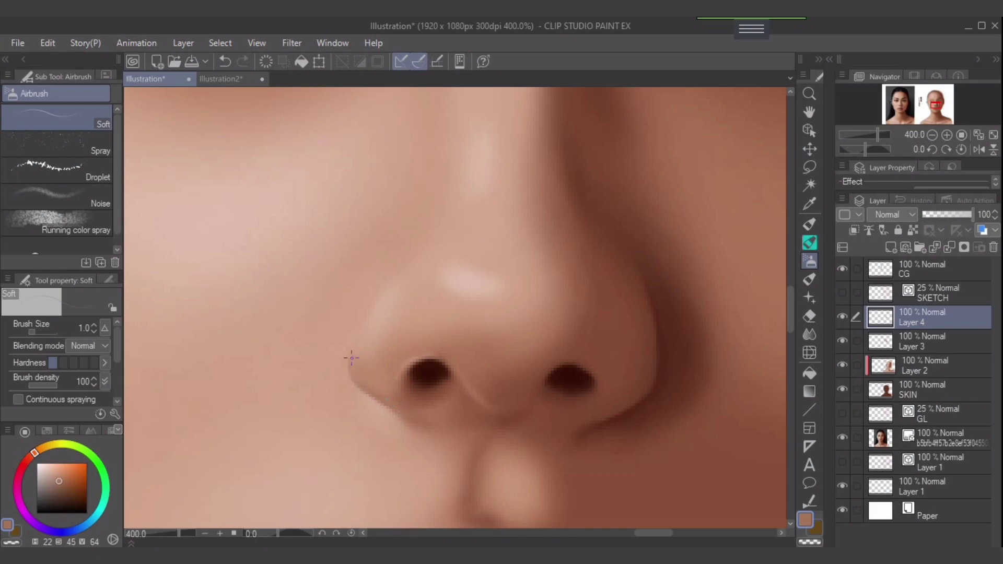
Step: Show the SKETCH layer, sample the nose tip's highlight tone and lighten the lit-side nose wing's upper edge at brush size 7, undoing a stroke
left_click(842, 292)
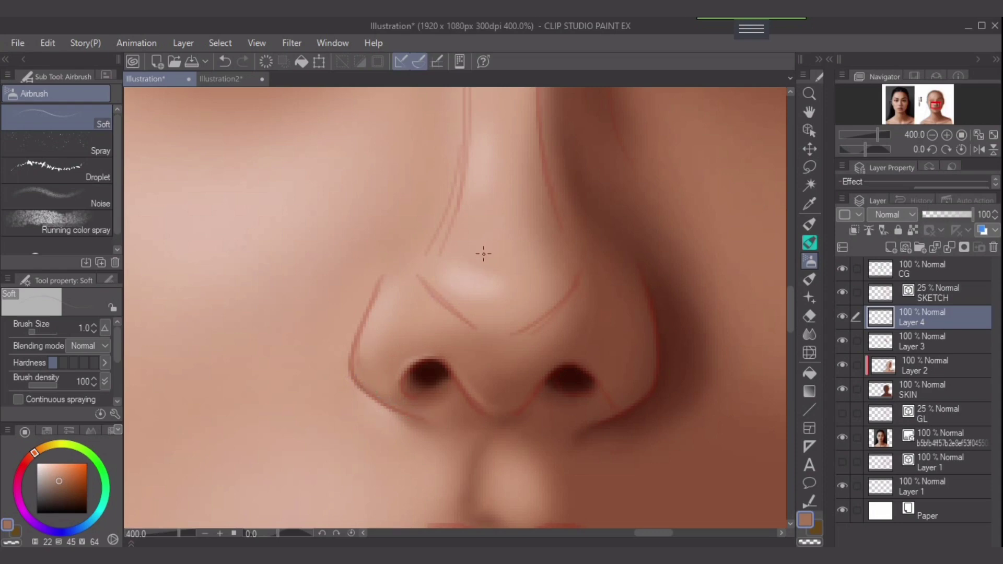
left_click(456, 284, "alt")
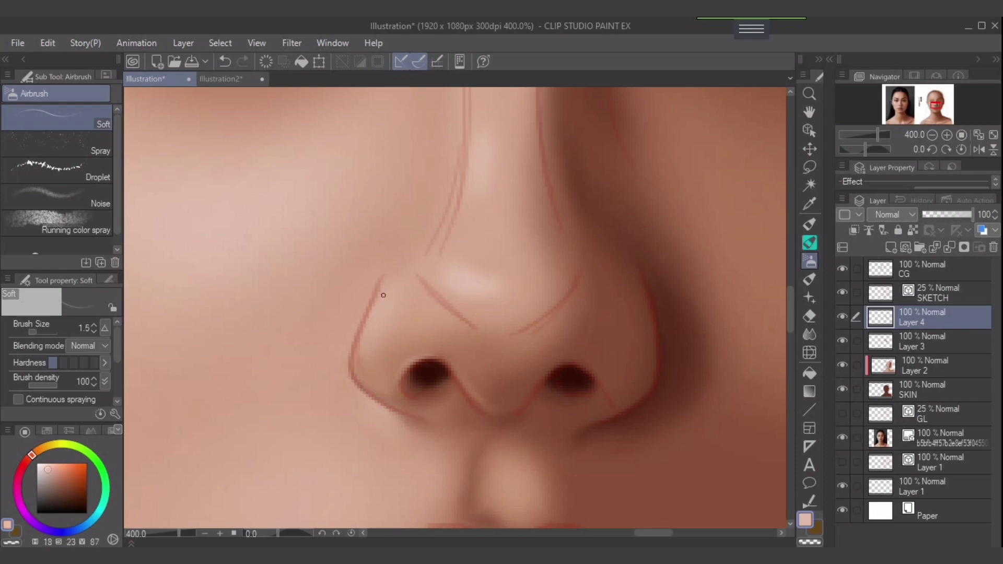
key("bracketright")
key("bracketright")
key("bracketright")
key("bracketright")
key("bracketright")
key("bracketright")
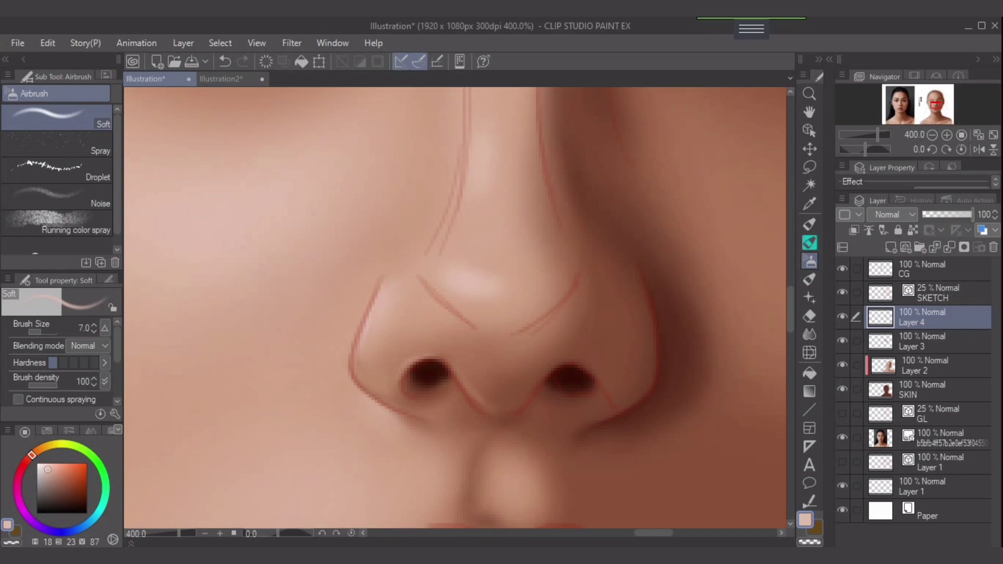
key("ctrl+z")
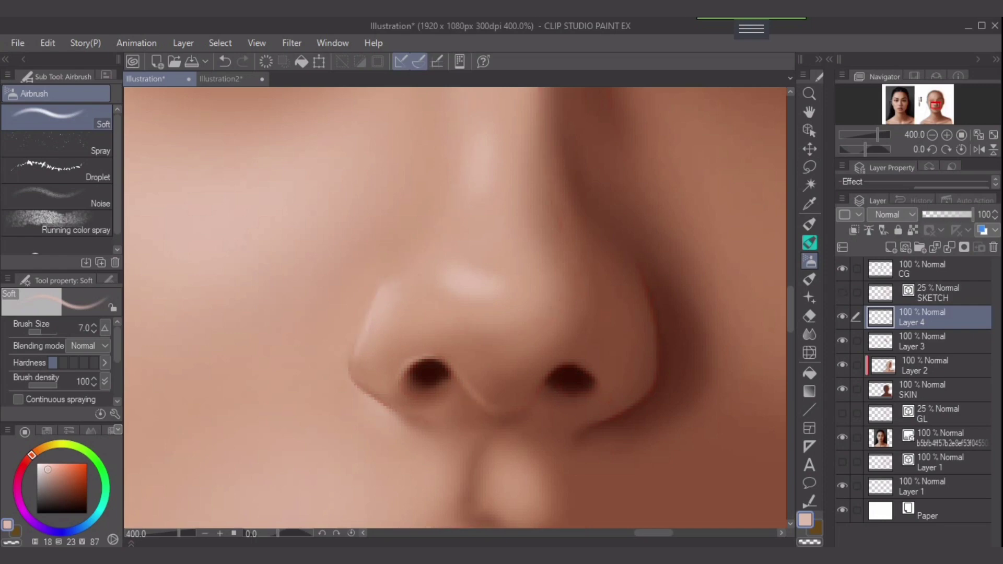
Step: Sample the skin tone just above the lit-side nose wing and blend its upper corner at about brush size 6
left_click(385, 269, "alt")
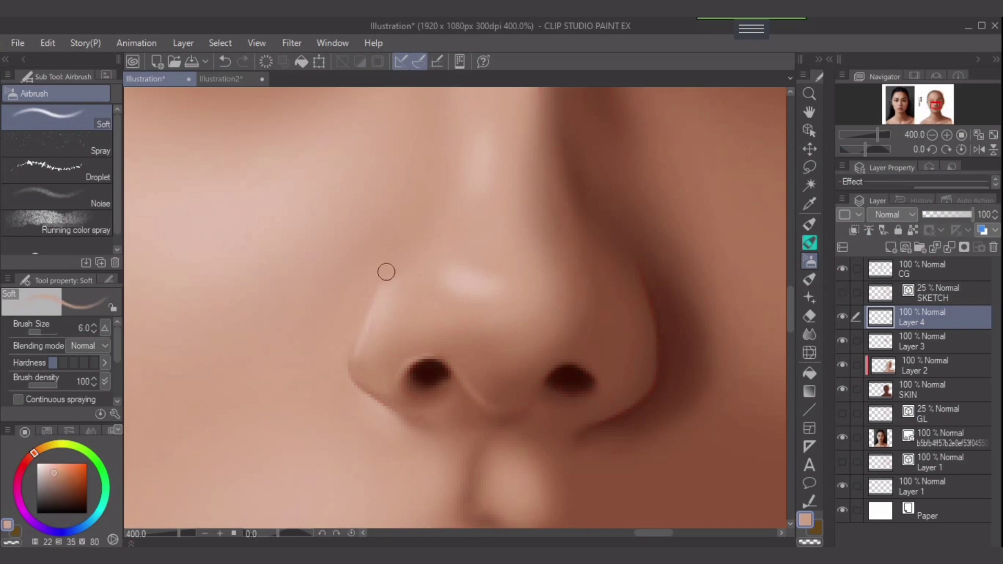
key("bracketleft")
key("bracketleft")
key("bracketright")
key("bracketright")
Step: Sample the lit-side nose wing's light tone and refine the highlight along its outer edge with a brush around size 4
left_click(368, 326, "alt")
left_click(366, 327, "alt")
key("bracketleft")
key("bracketleft")
key("bracketleft")
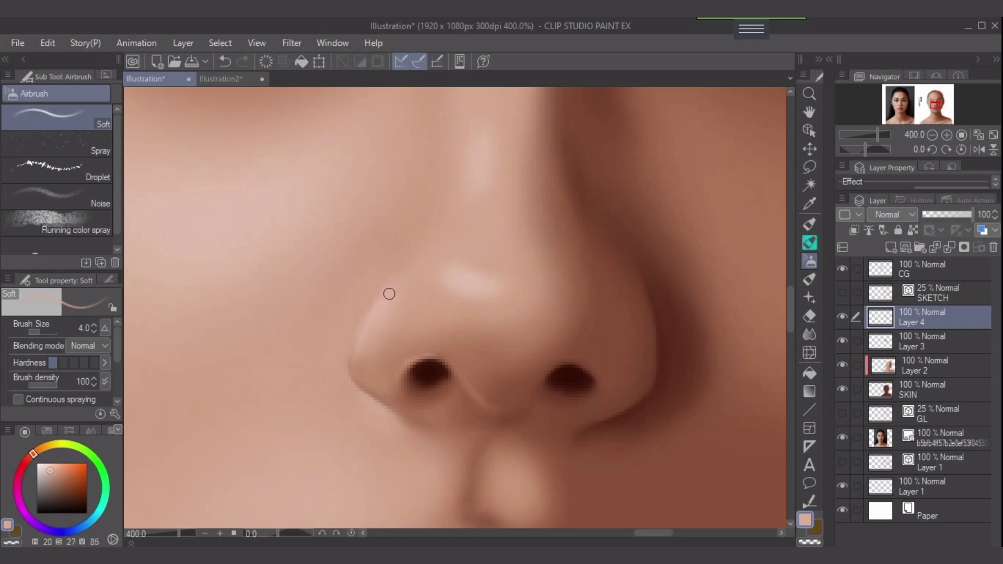
key("bracketright")
key("bracketleft")
key("bracketleft")
Step: Sample the darker tone at the lit-side nose wing's base and shade the cheek beside it, enlarging the brush from size 2 to 15
left_click(354, 380, "alt")
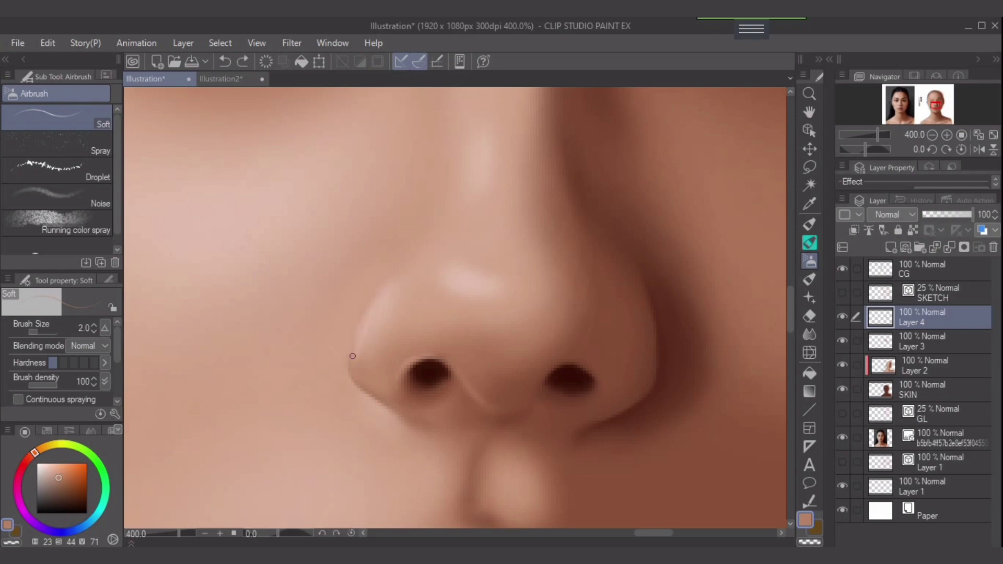
key("bracketright")
key("bracketright")
key("bracketright")
key("bracketright")
key("bracketright")
key("bracketright")
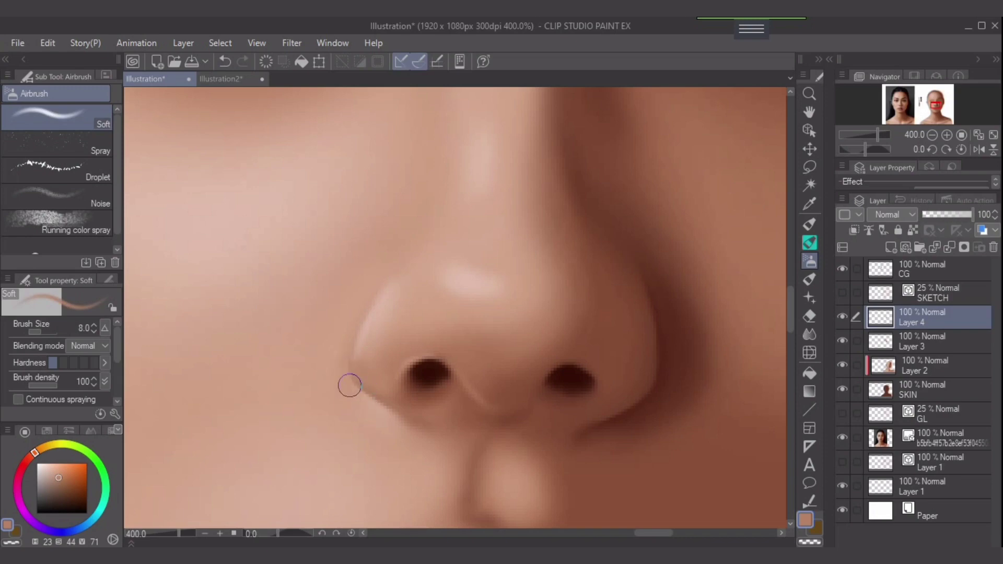
key("bracketright")
key("bracketright")
key("bracketright")
key("bracketright")
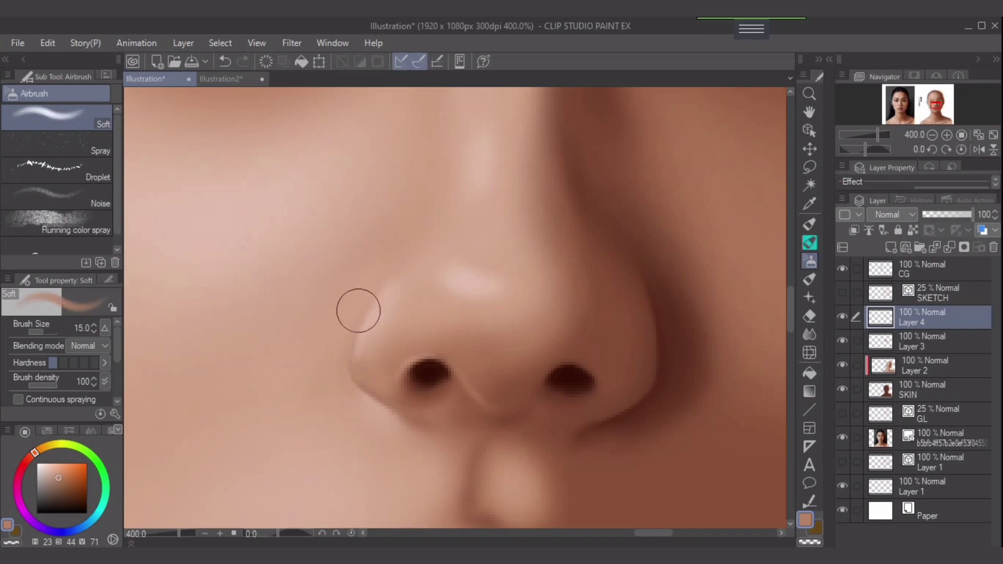
Step: Soften the shading around the lit-side nose wing's upper outer corner at brush sizes 7 to 10
key("bracketleft")
key("bracketleft")
key("bracketleft")
key("bracketleft")
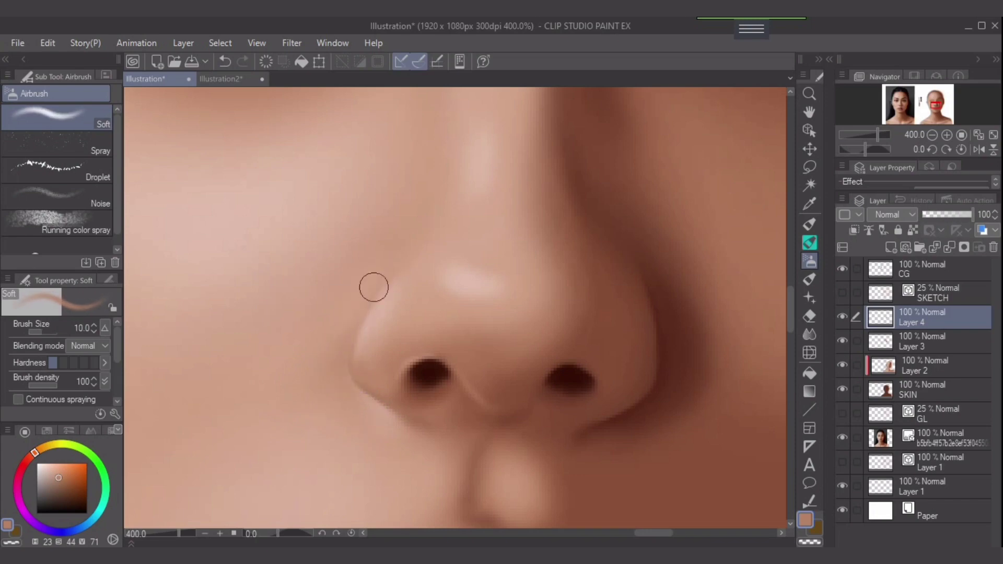
key("bracketleft")
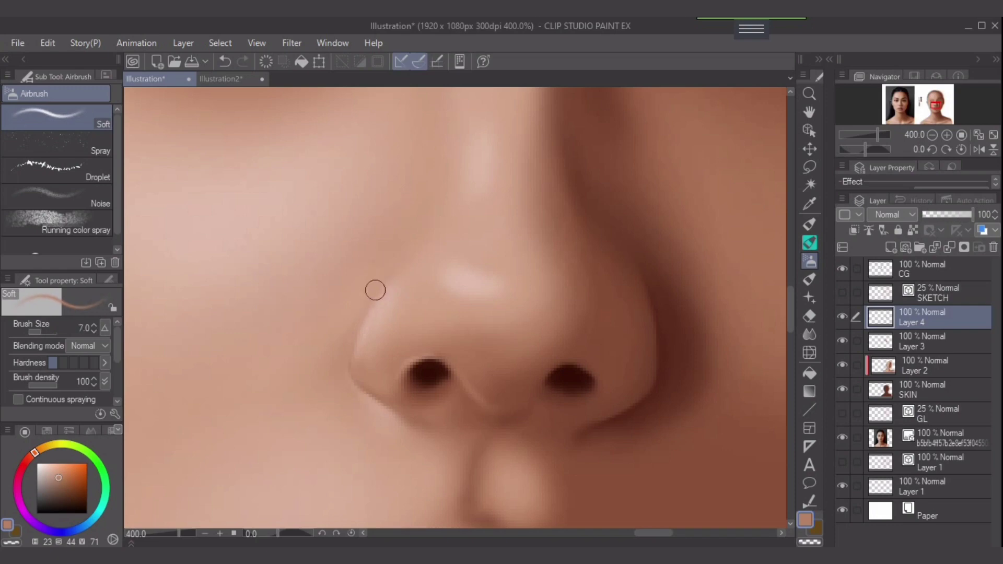
key("bracketright")
key("bracketright")
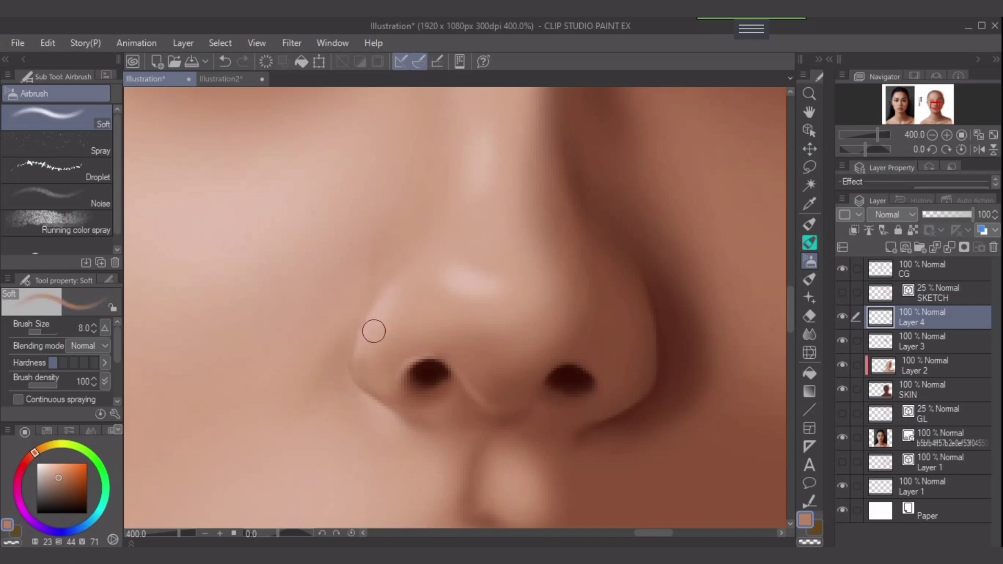
Step: Sample a lighter pink tone on the lit-side nose wing and brighten its outer edge at brush sizes 5 to 8
key("bracketleft")
key("bracketleft")
key("bracketleft")
key("bracketleft")
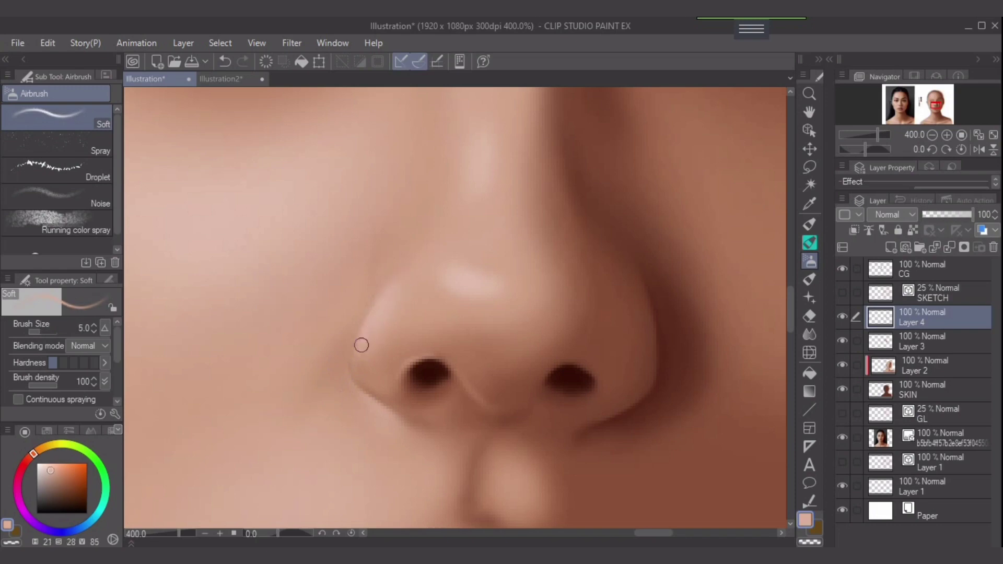
key("bracketright")
key("bracketright")
key("bracketright")
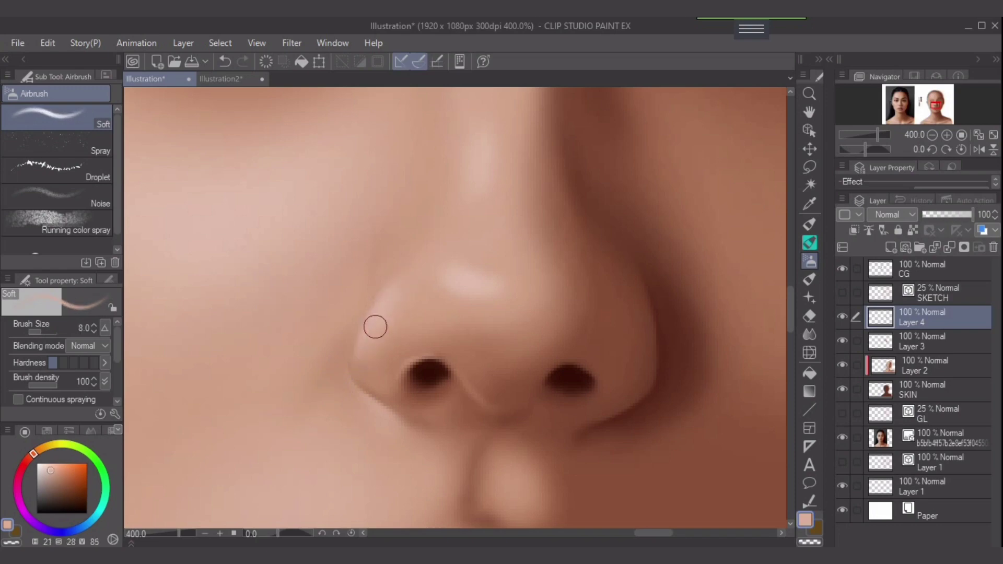
Step: Sample the skin tone above the nose tip and soften the lit-side nose wing's highlight, reducing the brush from size 8 to 6
left_click(506, 260, "alt")
left_click_drag(377, 341, 401, 287)
key("bracketleft")
key("bracketleft")
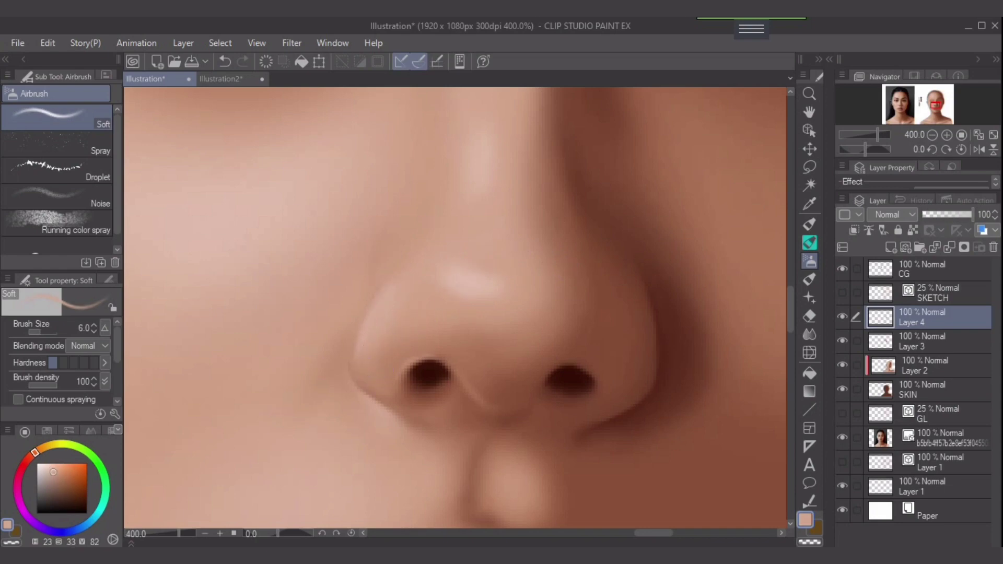
Step: With the SKETCH layer shown, sample the tone beside the upper nose bridge and shade along its lit side at brush sizes 6 to 10
mouse_move(595, 259)
left_mouse_down()
mouse_move(528, 404)
mouse_move(511, 407)
left_mouse_up()
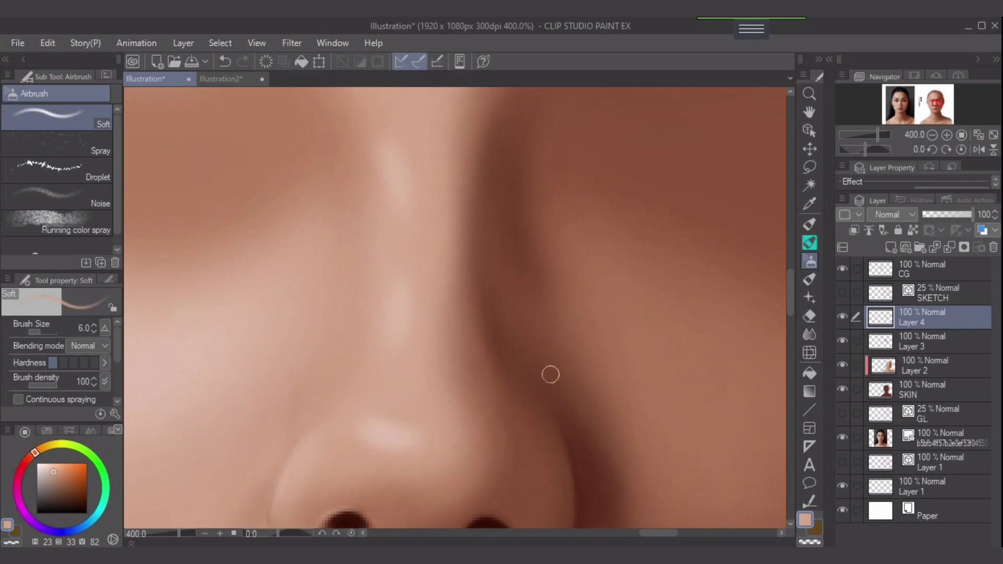
left_click(843, 293)
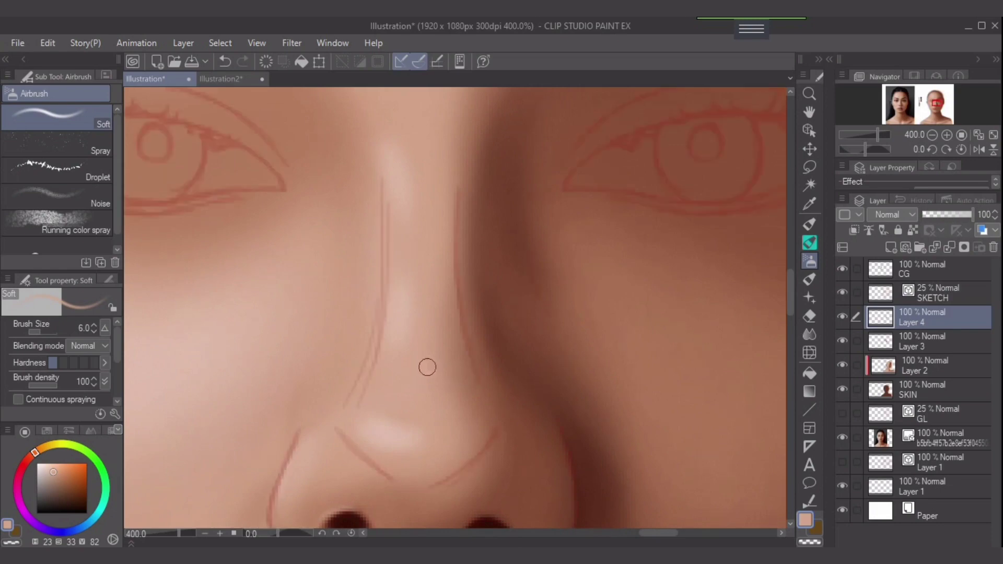
left_click(343, 190, "alt")
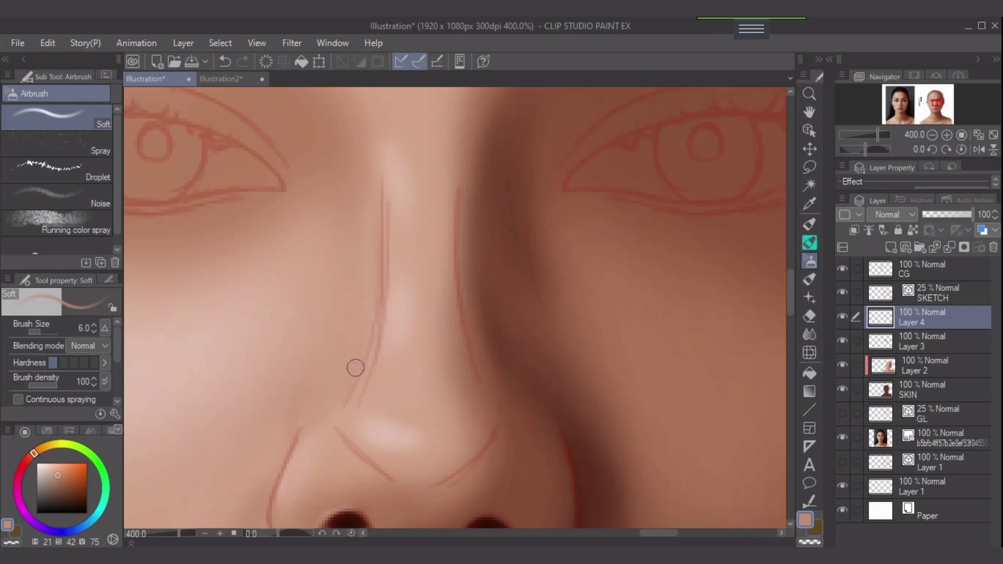
key("bracketright")
key("bracketright")
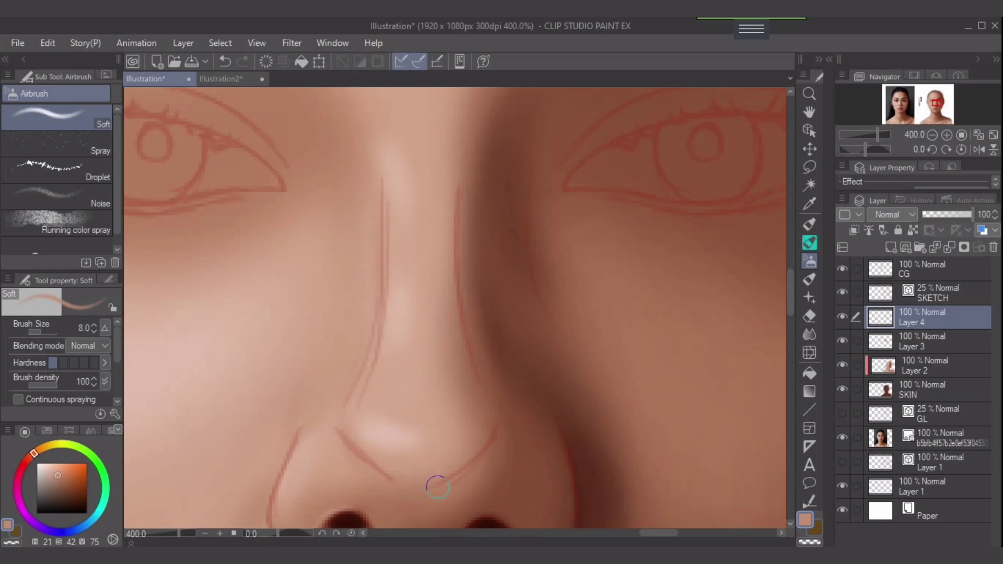
left_click_drag(496, 421, 483, 455)
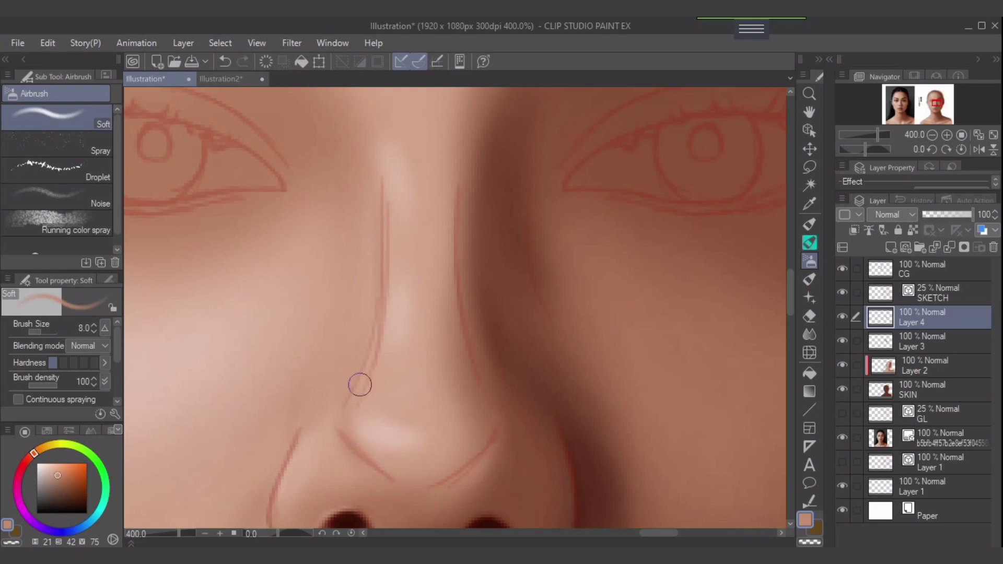
key("bracketright")
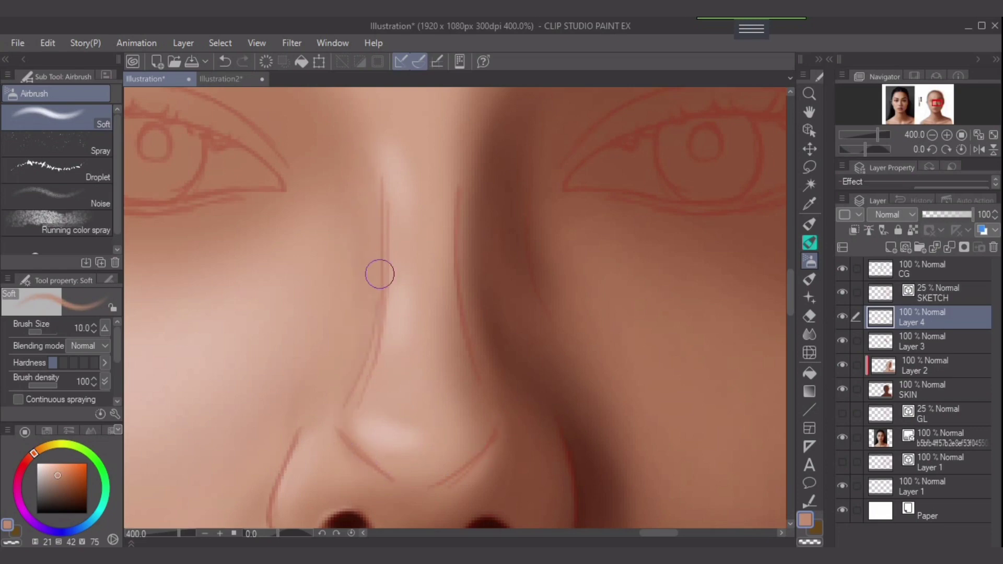
key("bracketleft")
key("bracketleft")
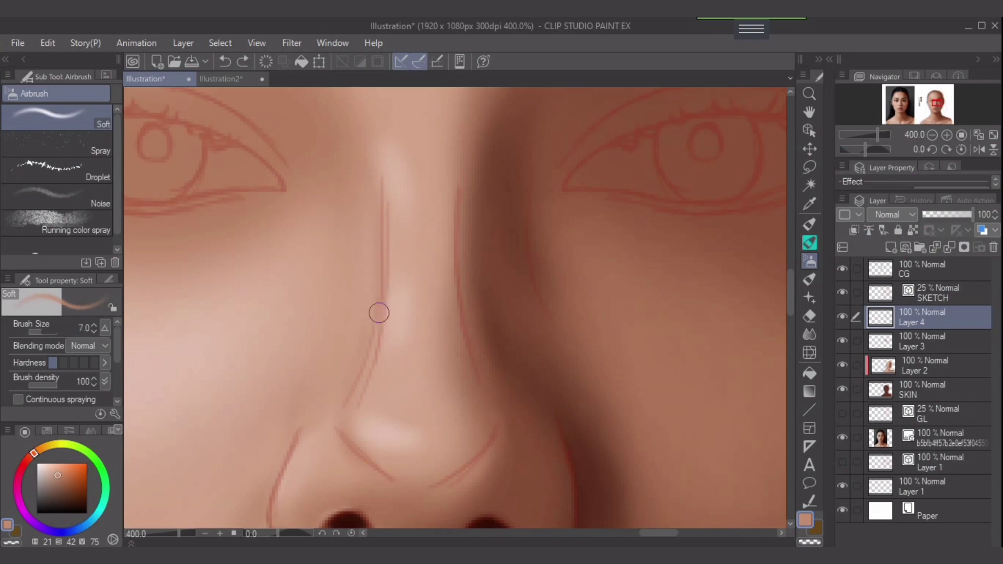
key("bracketright")
key("bracketright")
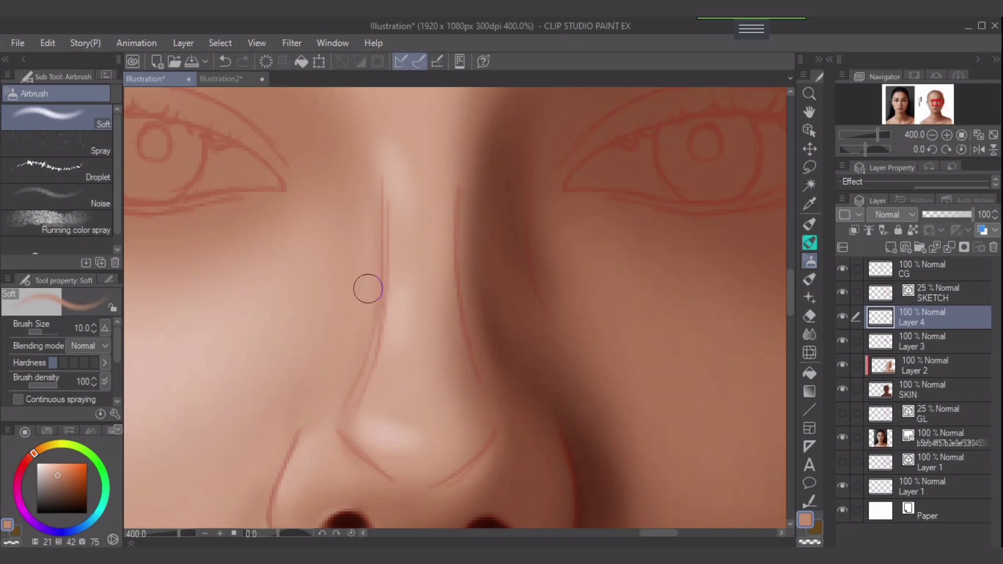
Step: Sample the slightly lighter tone beside the lit side of the nose bridge and blend that side at brush size 15
left_click(348, 218, "alt")
key("bracketright")
key("bracketright")
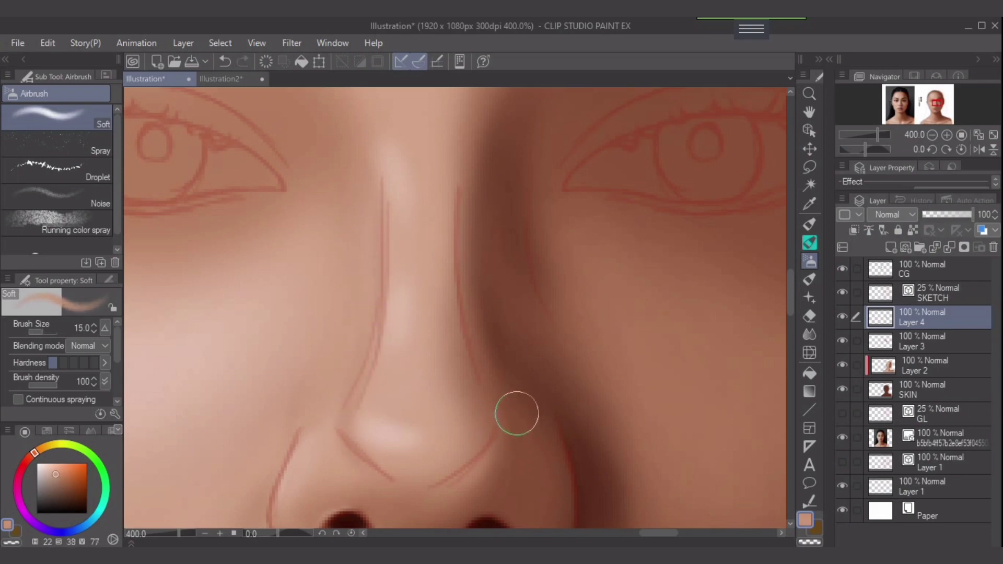
left_click_drag(516, 413, 520, 350)
Step: Sample the brown tone at the nose tip's shadow side and shade its edge at brush sizes 8 to 5, undoing a stroke
left_click(491, 411, "alt")
key("bracketleft")
key("bracketleft")
key("bracketleft")
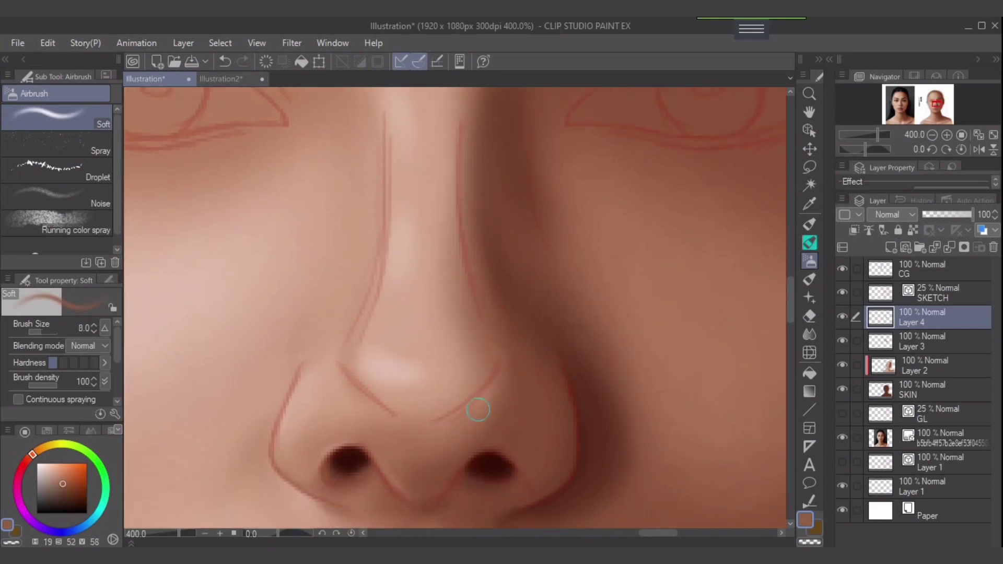
key("bracketleft")
key("ctrl+z")
key("[")
key("[")
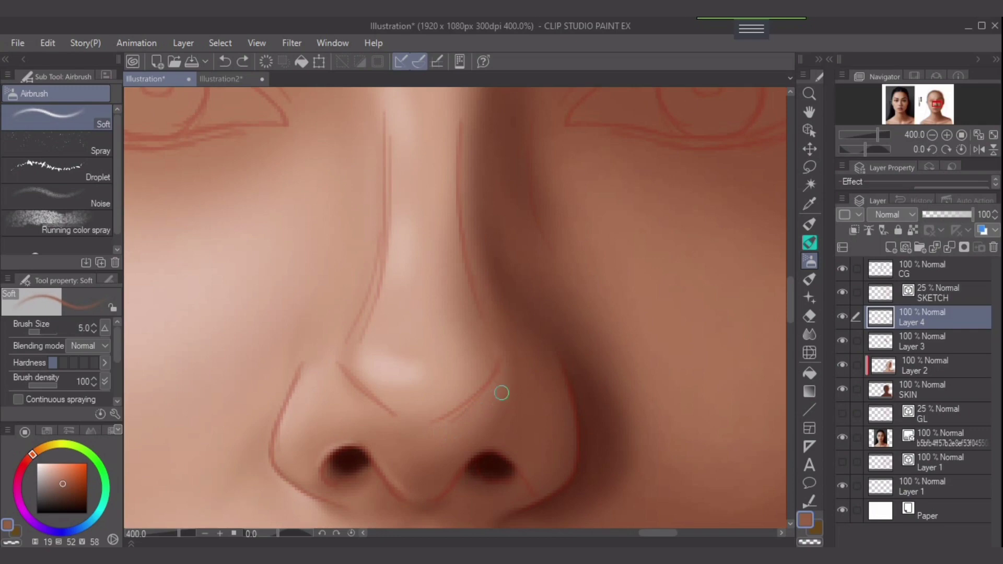
left_click_drag(502, 393, 510, 340)
Step: Sample the darker tone above the shadow-side nose wing and deepen the crease and bridge shadow at brush sizes 4 to 7
left_click(509, 342, "alt")
key("[")
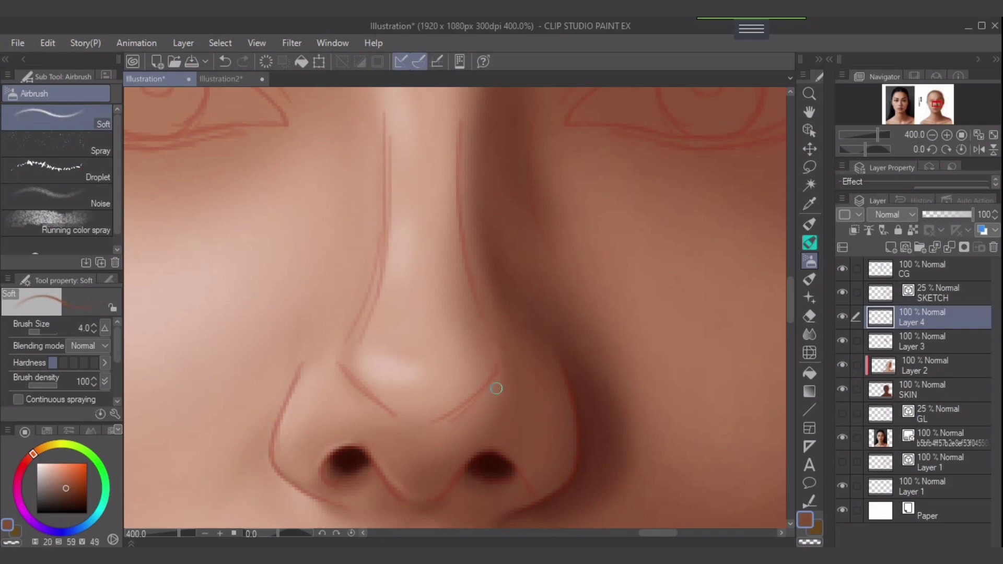
key("bracketright")
key("bracketright")
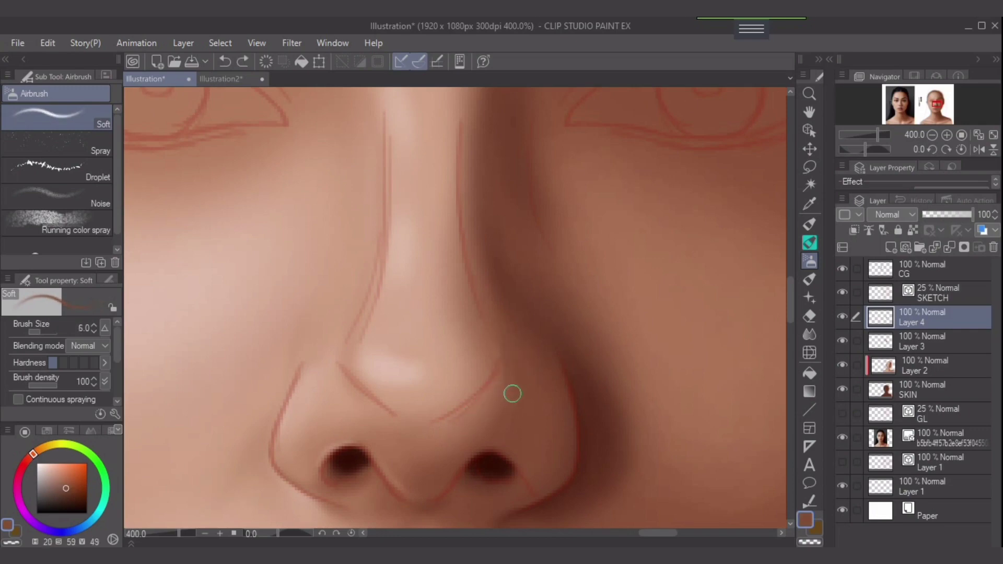
key("bracketright")
left_click_drag(472, 238, 472, 365)
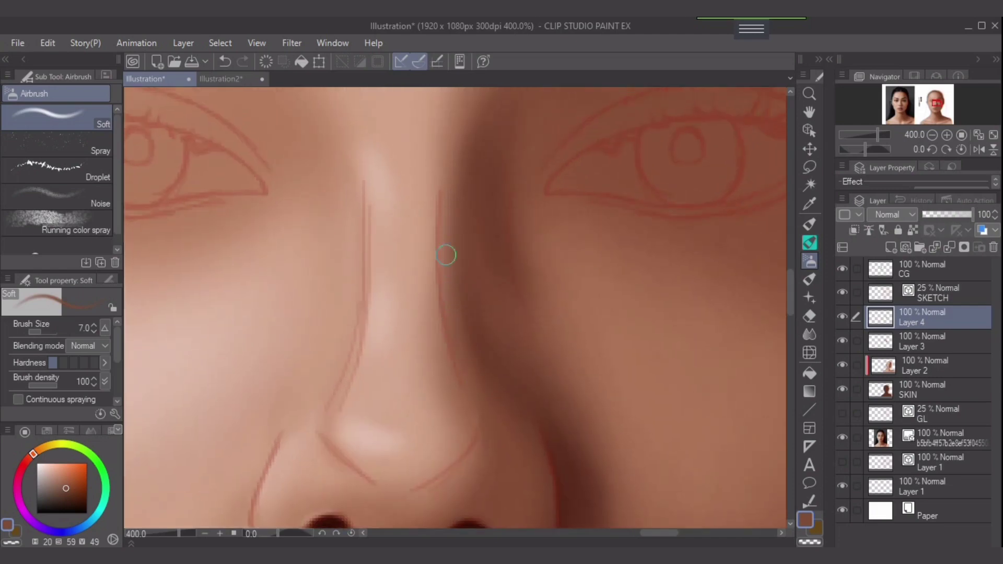
left_click_drag(473, 374, 478, 437)
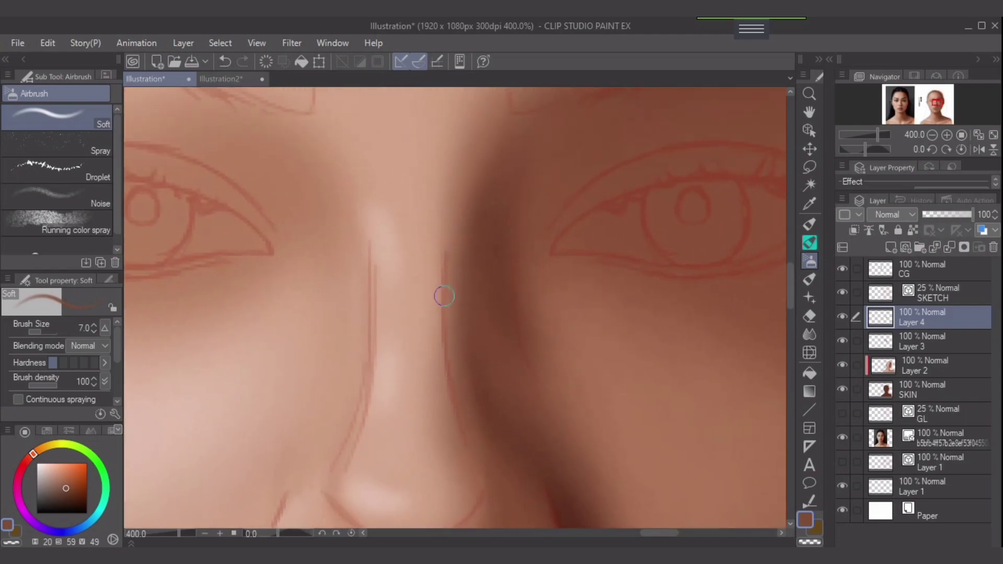
left_click_drag(447, 213, 450, 287)
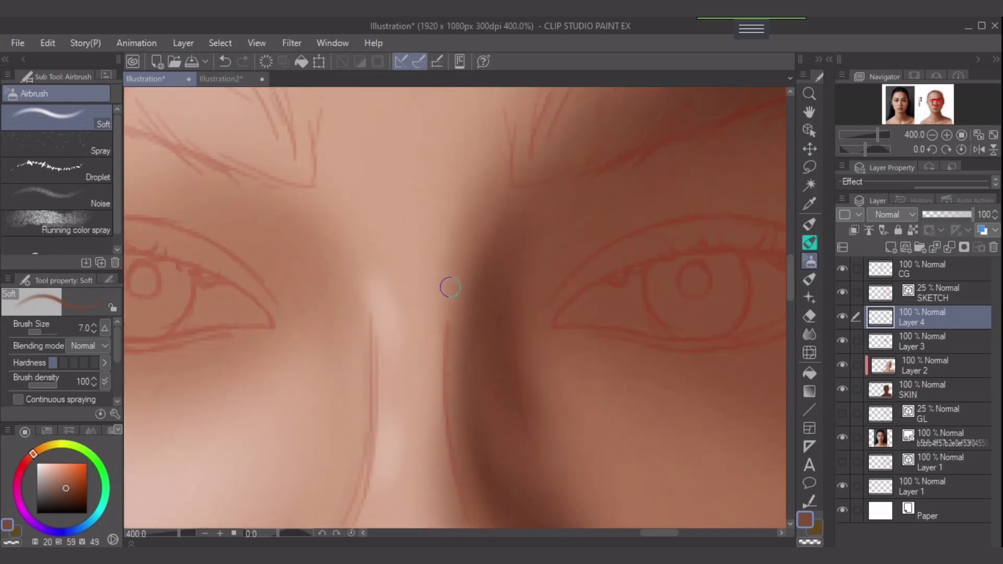
Step: Sample the light tone at the top of the nose bridge and blend the area between the eyes at brush sizes 12 to 15
left_click(424, 288, "alt")
key("bracketright")
key("bracketright")
key("bracketright")
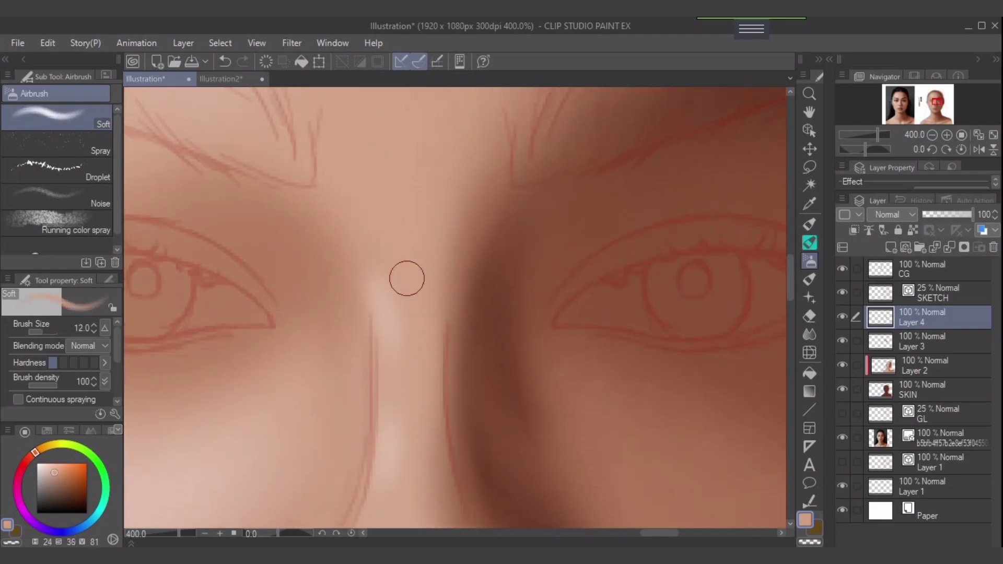
scroll(399, 304, "up", 3)
key("bracketright")
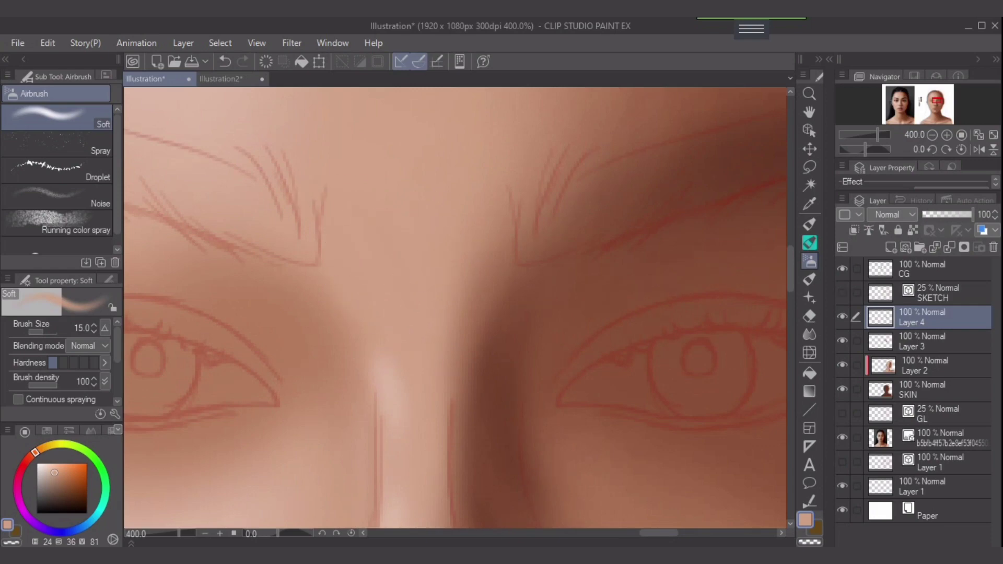
Step: Check the whole painted face beside the reference photo with the SKETCH layer shown
scroll(565, 421, "down", 4)
left_click_drag(564, 421, 489, 300)
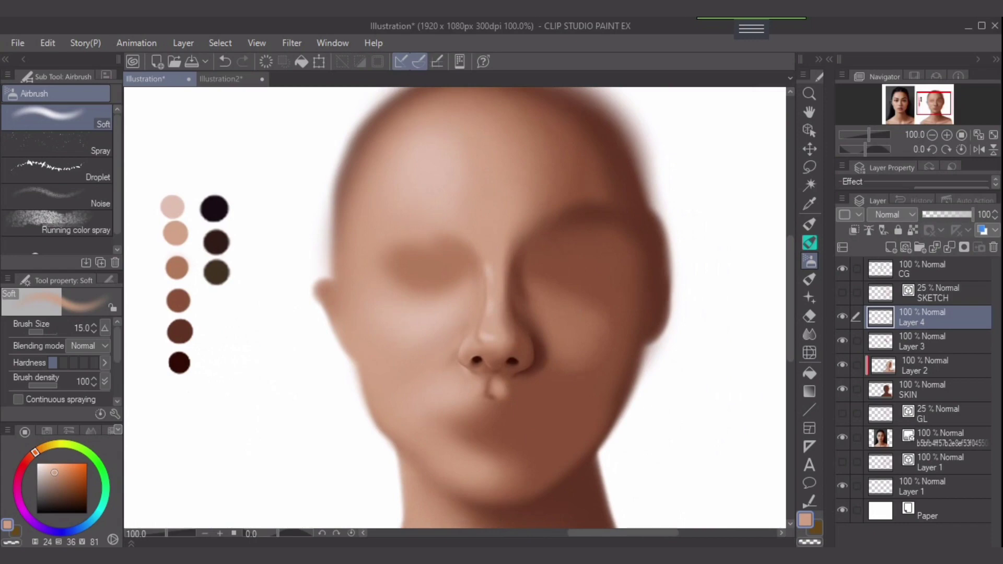
left_click(842, 292)
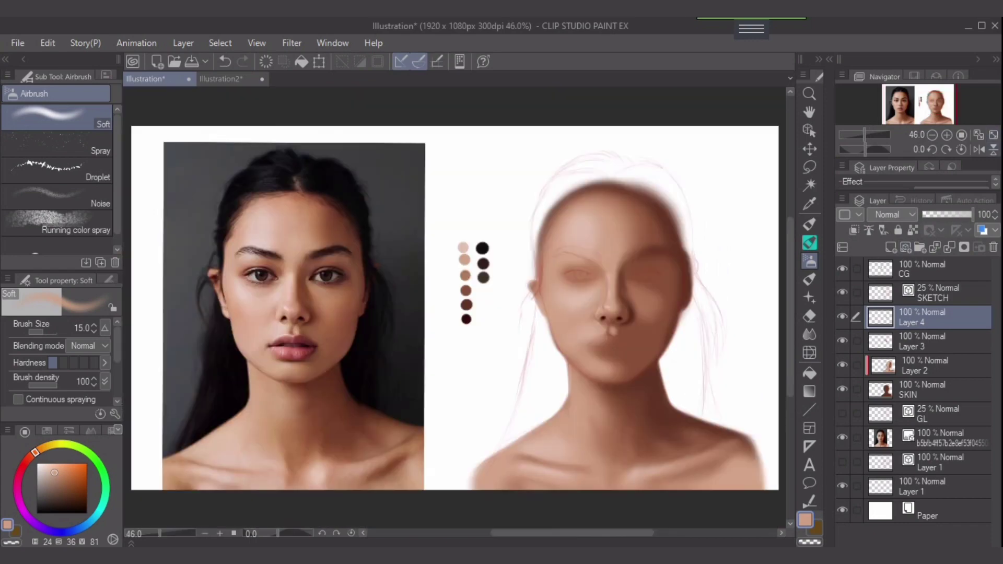
Step: Examine both sketched eye areas and the palette swatches beside the face, with Layer 3 selected alongside Layer 4
left_click(855, 363)
key("ctrl+plus")
key("ctrl+plus")
key("ctrl+plus")
key("ctrl+plus")
key("ctrl+plus")
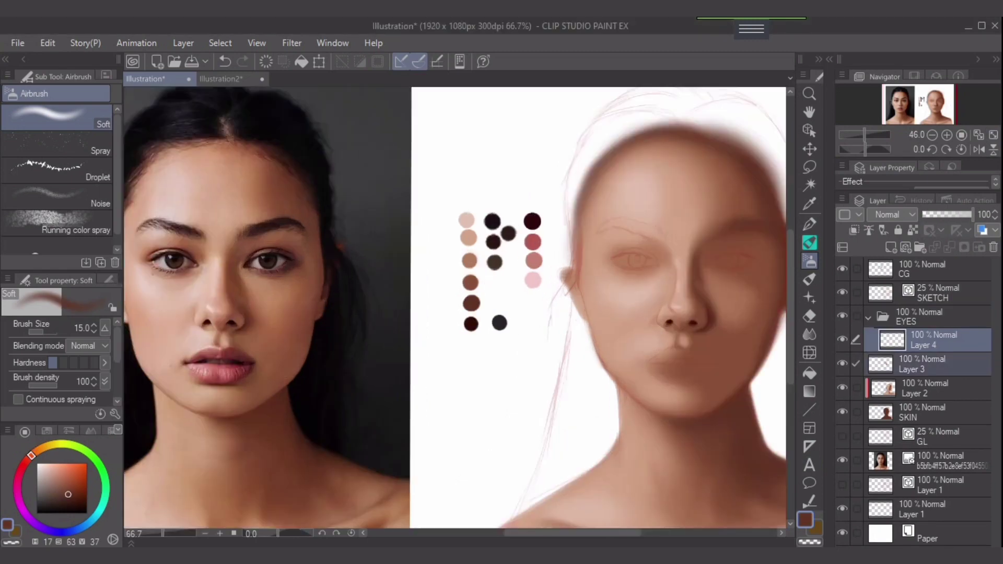
left_click_drag(696, 329, 433, 398)
left_click_drag(575, 361, 488, 377)
scroll(626, 385, "down", 1)
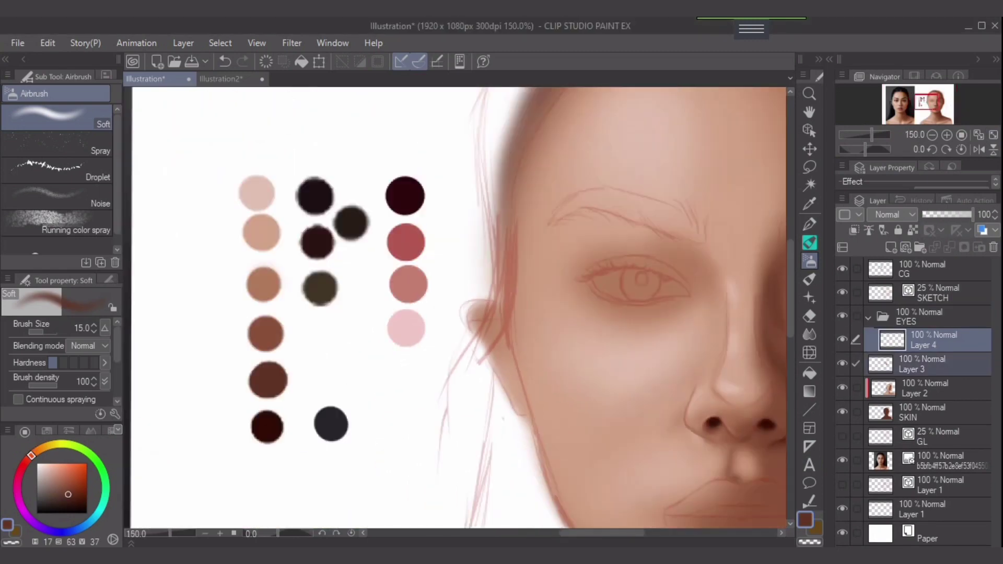
left_click_drag(696, 373, 529, 373)
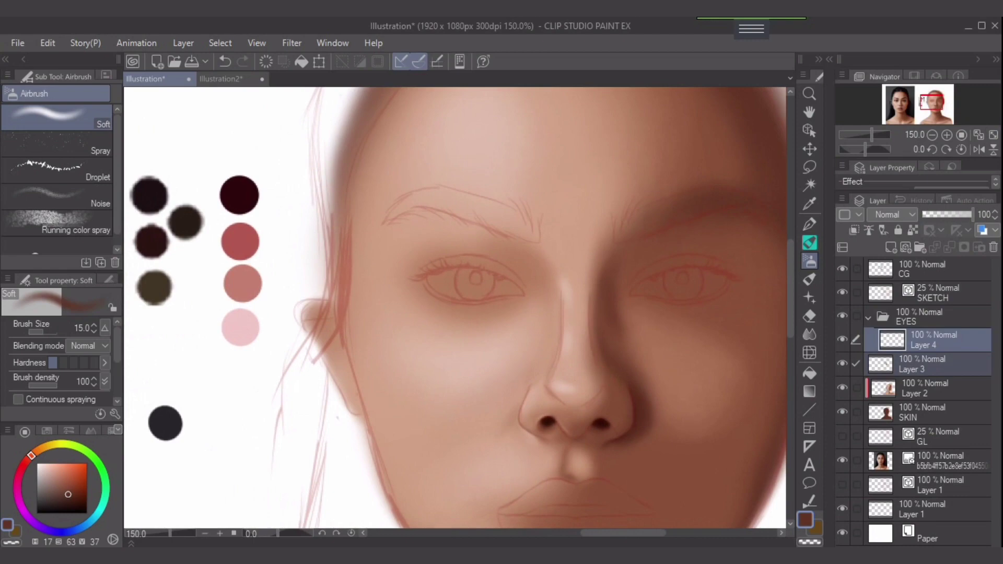
left_click_drag(603, 374, 622, 359)
scroll(727, 302, "down", 3)
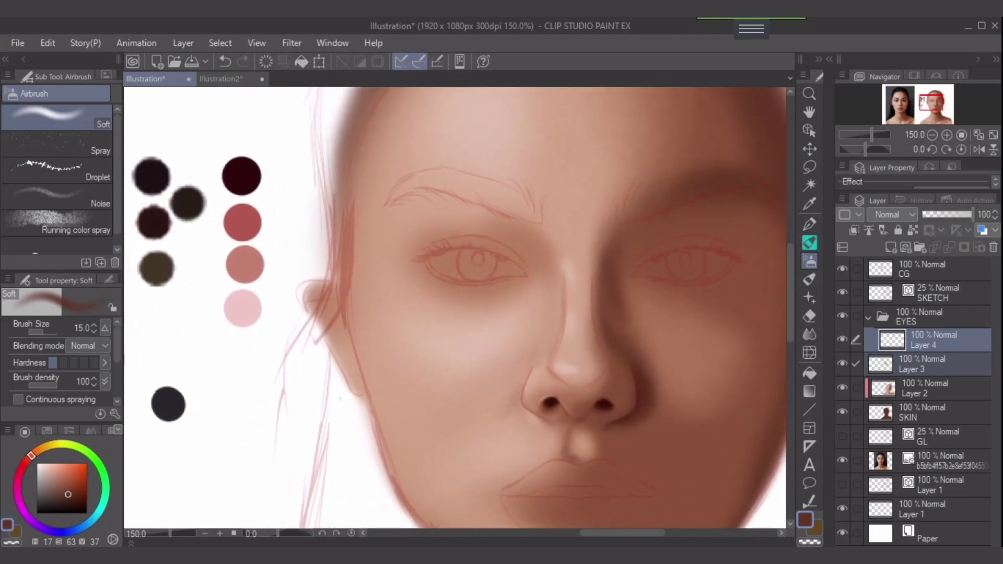
scroll(690, 336, "down", 2)
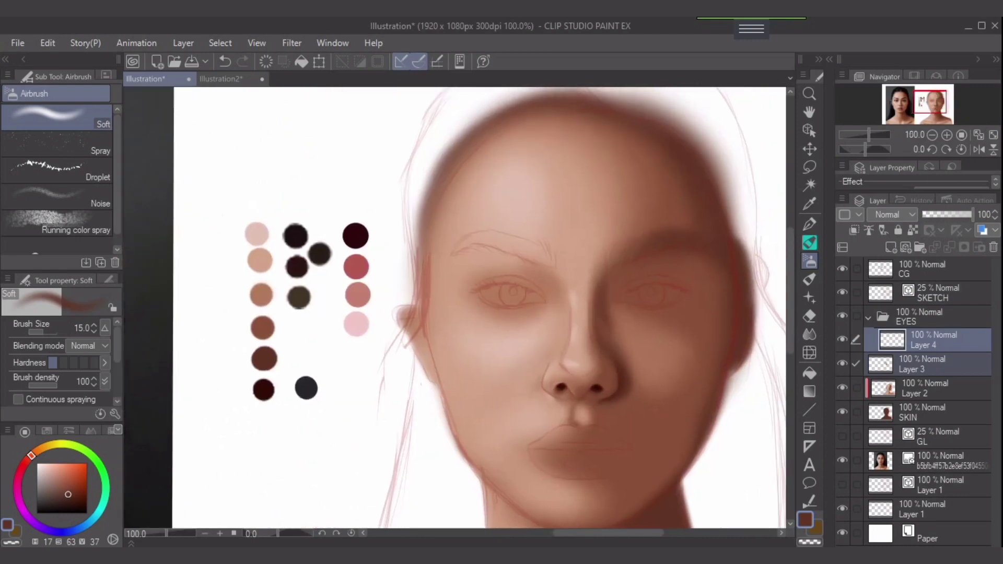
Step: Airbrush a dark brown shadow over the shadow-side eye socket on Layer 4 at brush sizes 30 to 40
key("bracketright")
key("bracketright")
key("bracketright")
mouse_move(632, 297)
left_mouse_down()
mouse_move(673, 288)
mouse_move(623, 297)
mouse_move(661, 285)
mouse_move(650, 285)
mouse_move(681, 297)
mouse_move(616, 303)
mouse_move(665, 304)
mouse_move(638, 306)
left_mouse_up()
key("bracketright")
key("bracketleft")
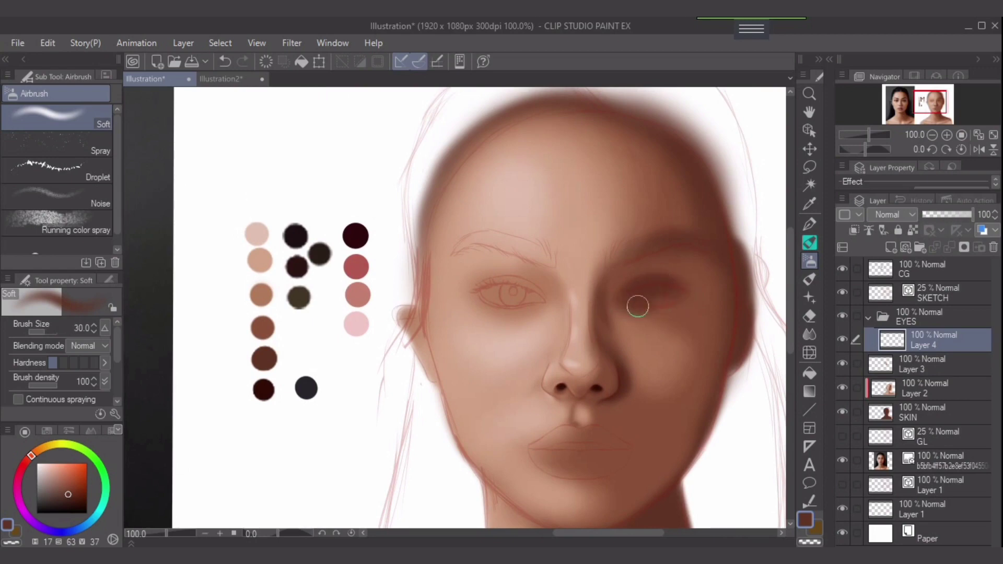
key("bracketleft")
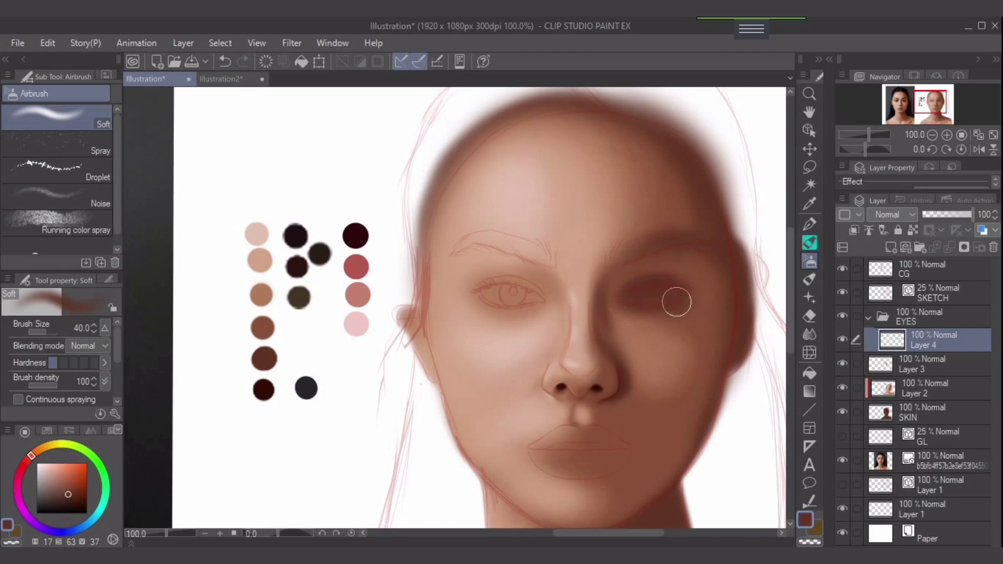
key("bracketright")
key("bracketleft")
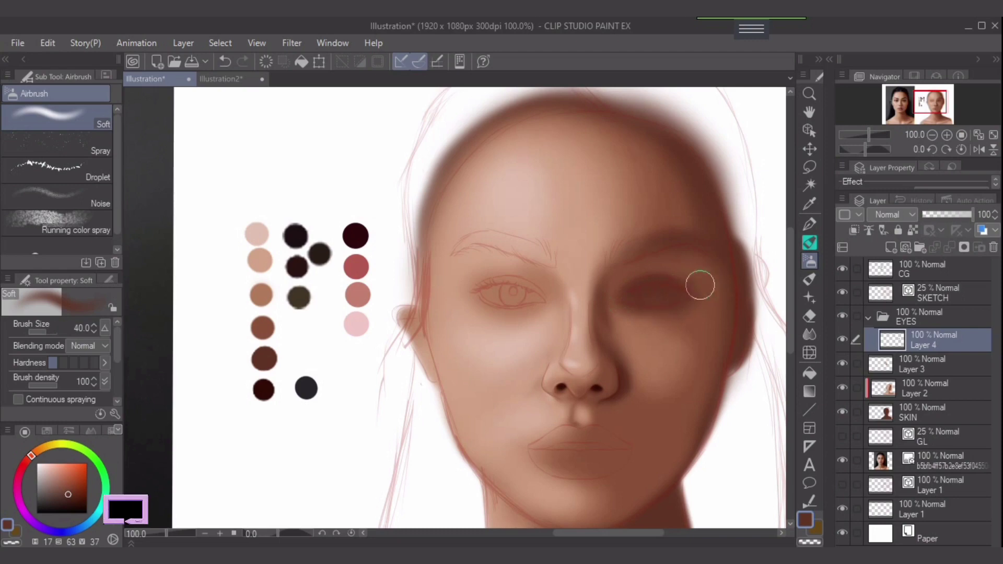
mouse_move(694, 284)
left_mouse_down()
mouse_move(673, 294)
mouse_move(703, 286)
mouse_move(627, 305)
mouse_move(642, 289)
mouse_move(616, 304)
mouse_move(675, 298)
left_mouse_up()
key("bracketleft")
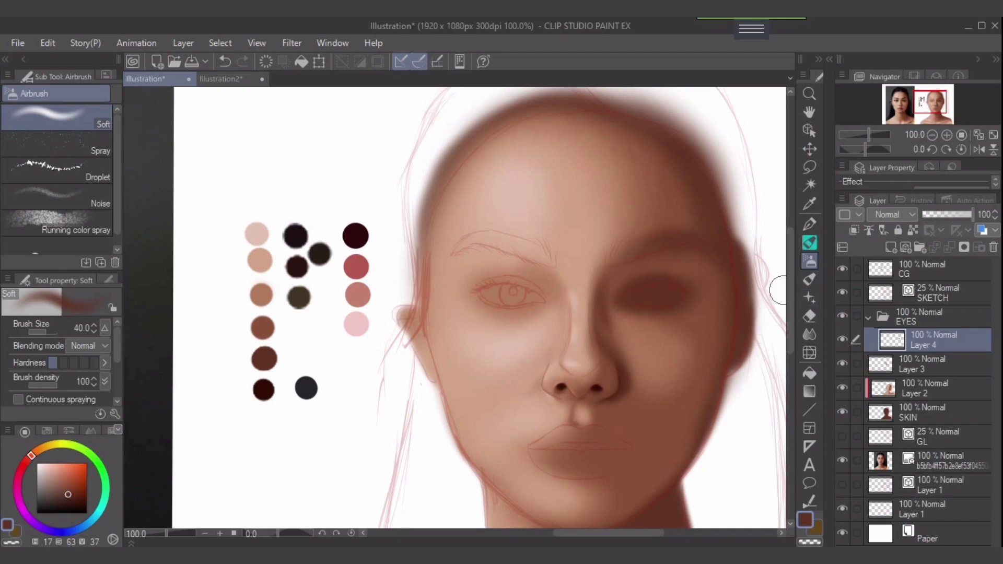
Step: Even out the eye-socket shadow on Layer 4 with the mid-brown and dark brown palette swatches at brush sizes 40 to 50
left_click(262, 328, "alt")
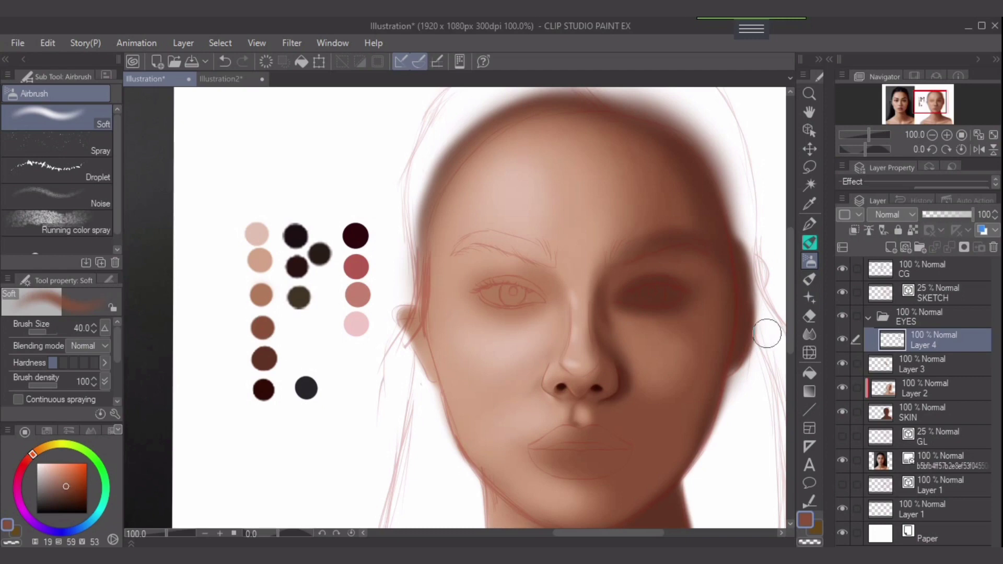
key("alt+bracketleft")
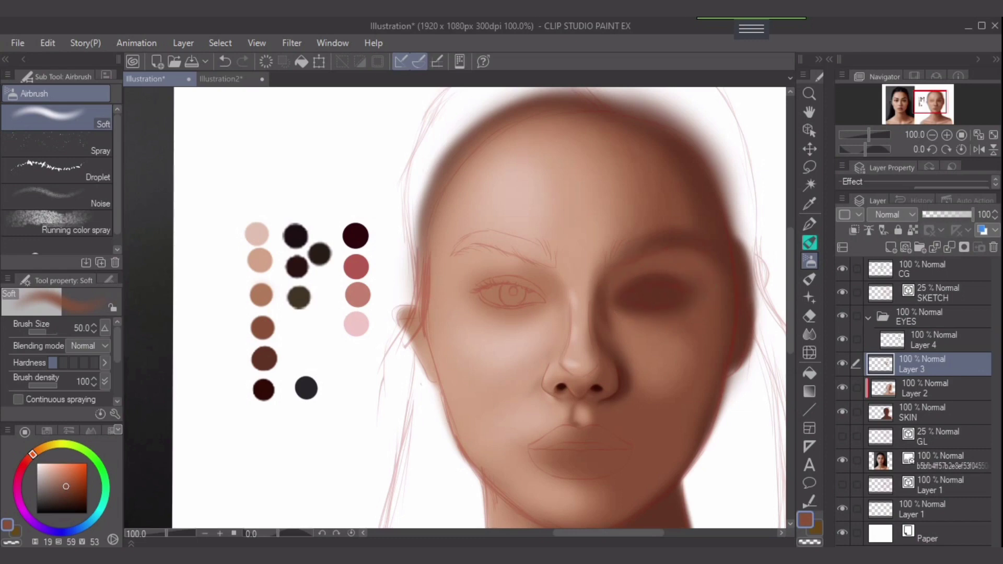
left_click(934, 340)
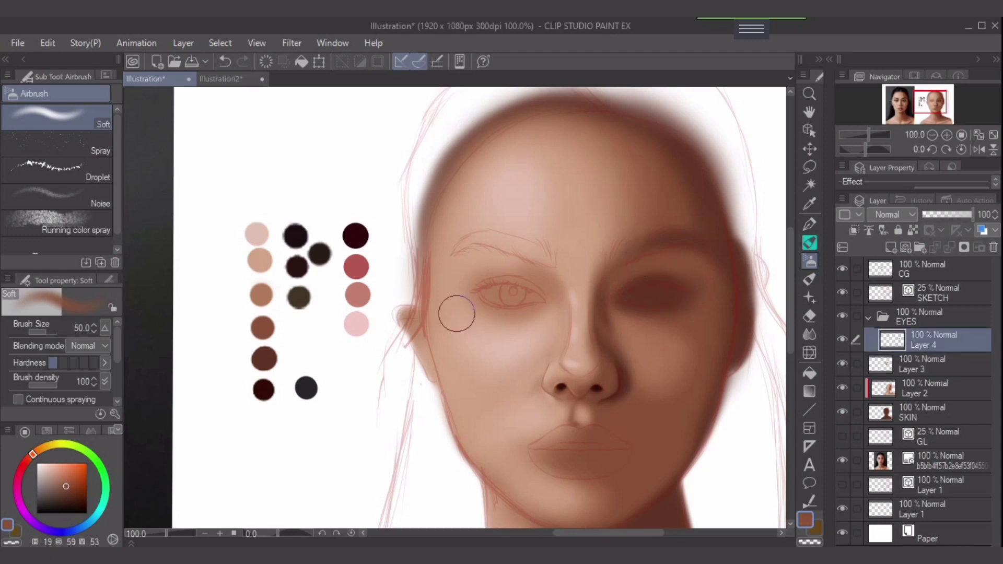
left_click(266, 357, "alt")
key("bracketleft")
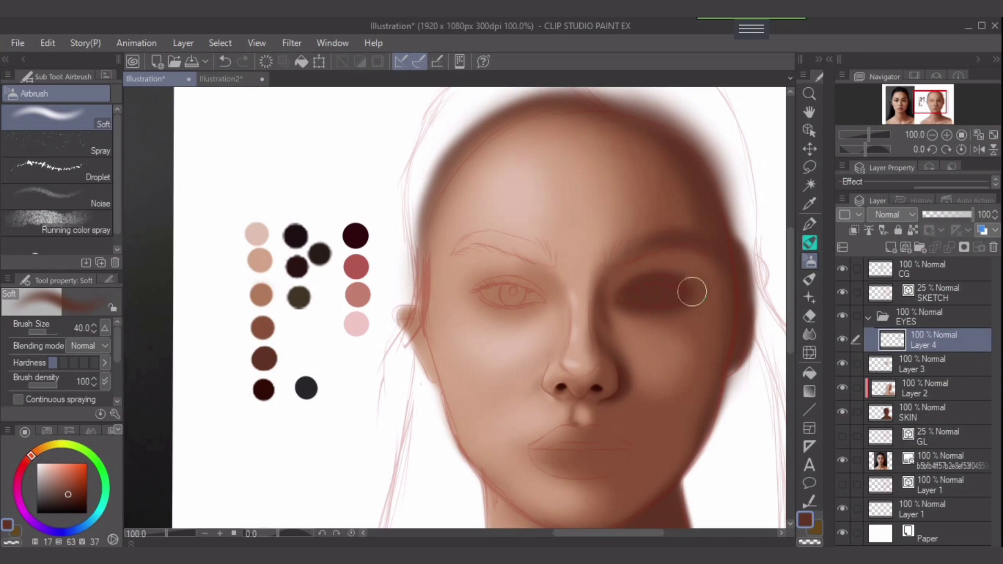
key("bracketright")
Step: Sample the darkest red-brown swatch and try an upper eyelid line on the shadow-side eye at brush size 10, undoing the stroke
left_click(265, 389, "alt")
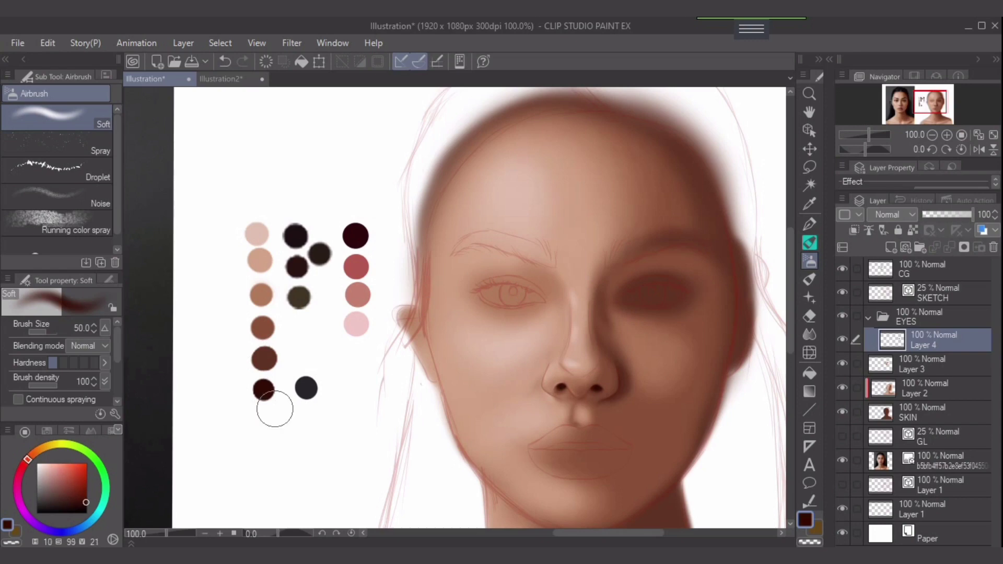
key("bracketleft")
key("bracketleft")
key("bracketleft")
key("bracketleft")
key("bracketleft")
key("bracketleft")
key("bracketleft")
key("bracketleft")
key("bracketleft")
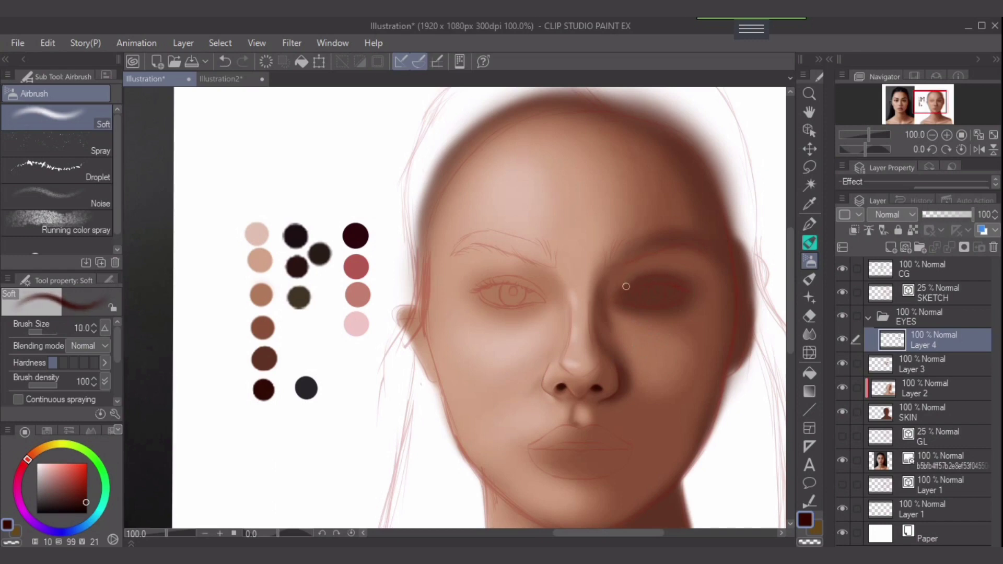
mouse_move(629, 276)
left_mouse_down()
mouse_move(656, 273)
mouse_move(682, 284)
left_mouse_up()
key("ctrl+z")
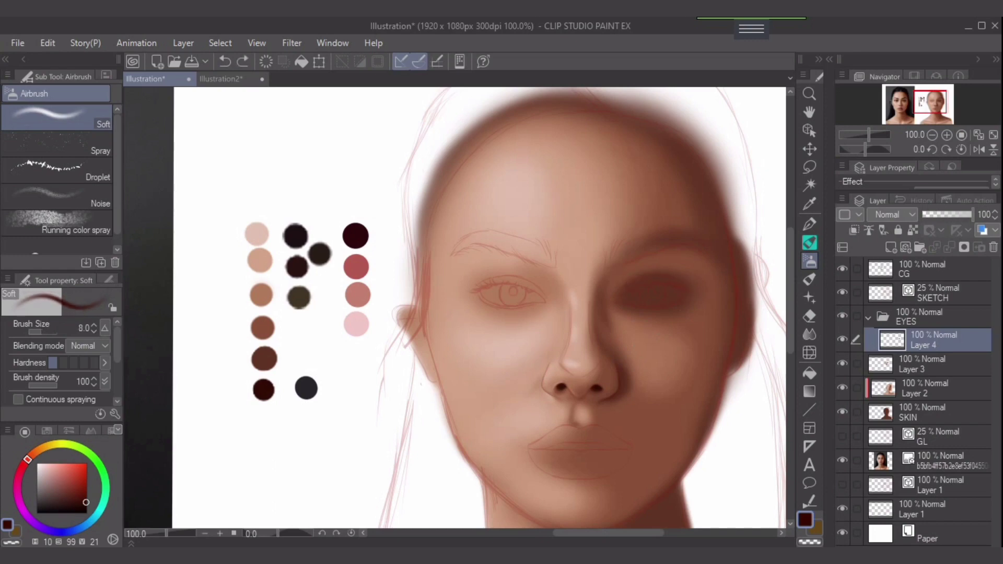
Step: Add a layer above Layer 4 in the EYES folder and paint the shadow-side eyelid crease at brush sizes 7 and 6
left_click(890, 248)
scroll(671, 352, "up", 1)
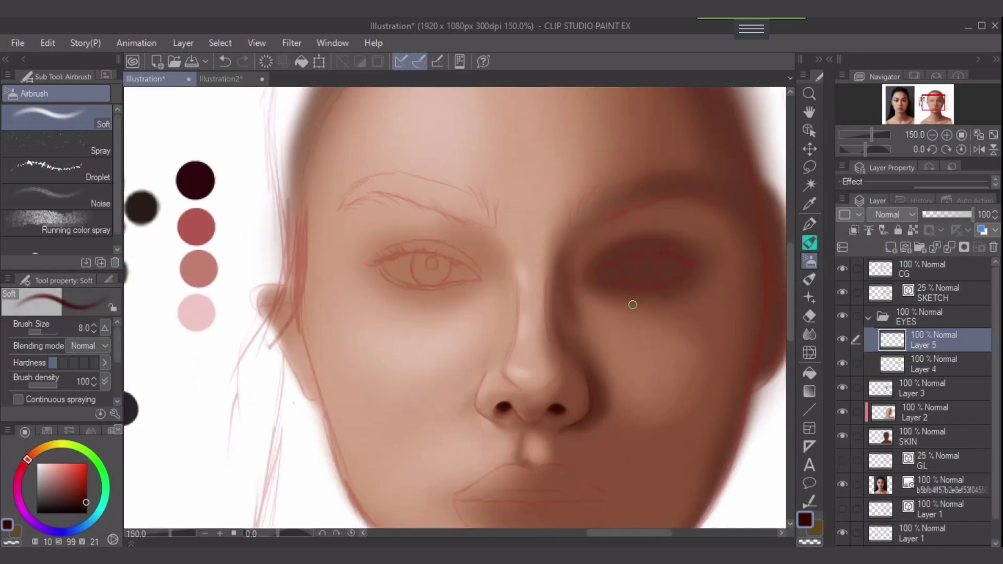
left_click_drag(633, 305, 527, 369)
key("bracketleft")
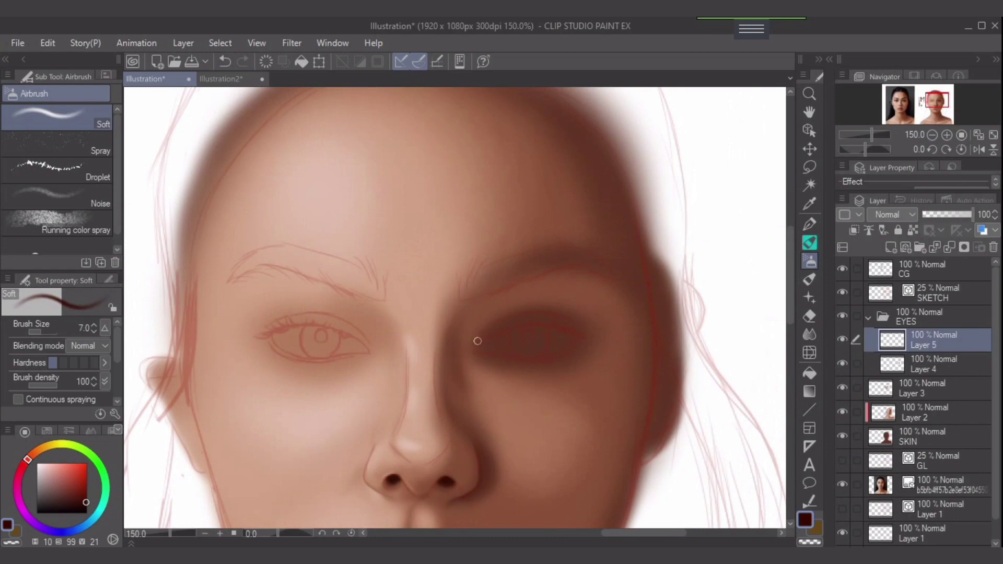
key("bracketleft")
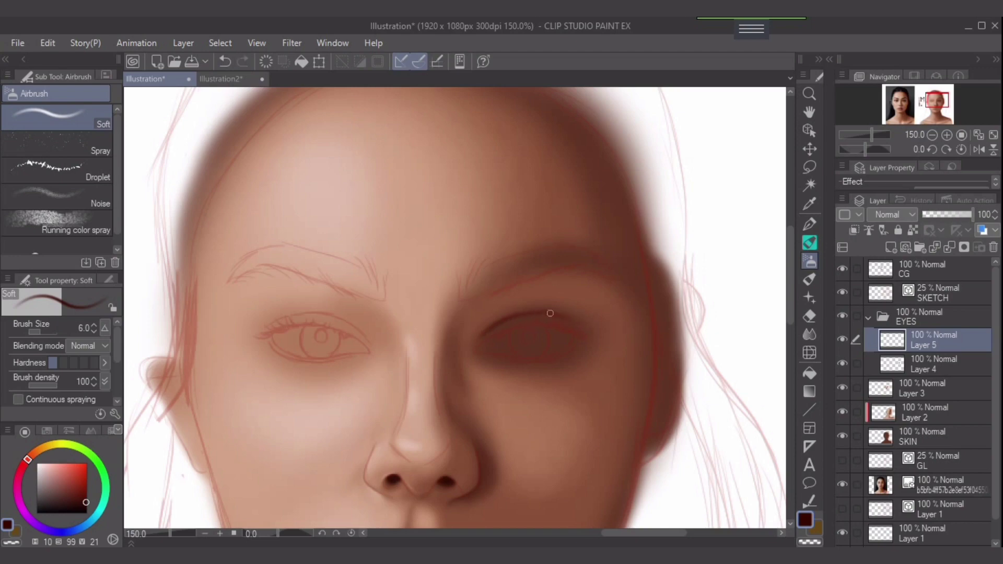
key("bracketright")
key("bracketleft")
Step: Add another layer above the crease and paint the upper lash line with a darker, near-black red-brown at brush sizes 6 to 4
left_click_drag(85, 503, 80, 506)
left_click(891, 247)
scroll(582, 337, "up", 1)
left_click_drag(557, 330, 522, 333)
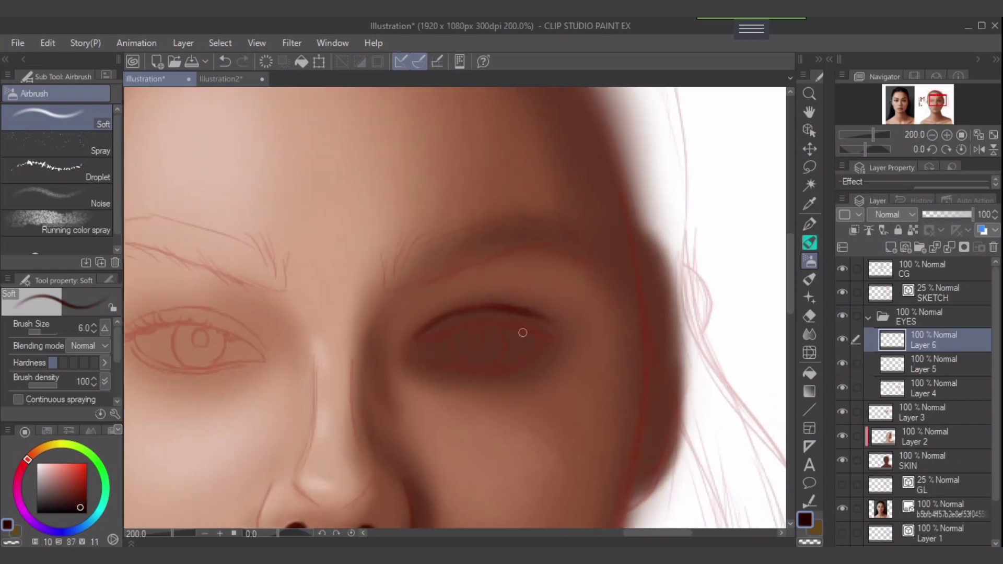
key("bracketleft")
mouse_move(407, 359)
left_mouse_down()
mouse_move(478, 325)
mouse_move(467, 334)
left_mouse_up()
left_click(76, 510)
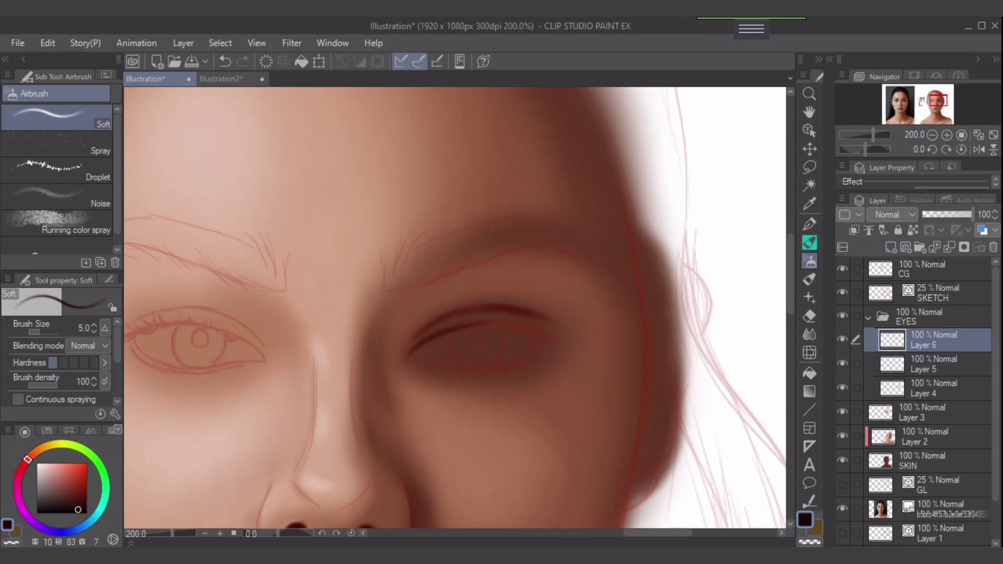
key("bracketleft")
key("bracketright")
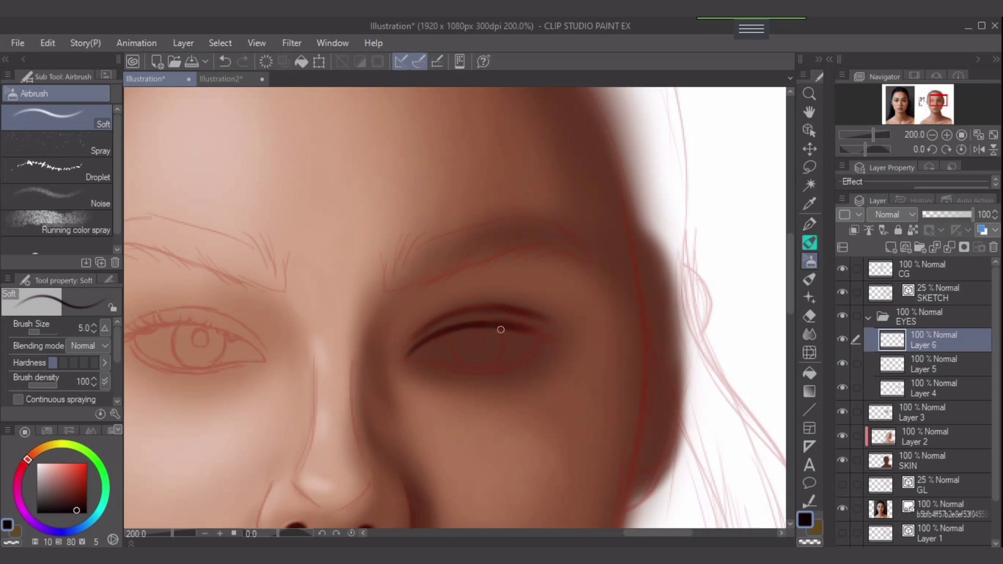
key("bracketleft")
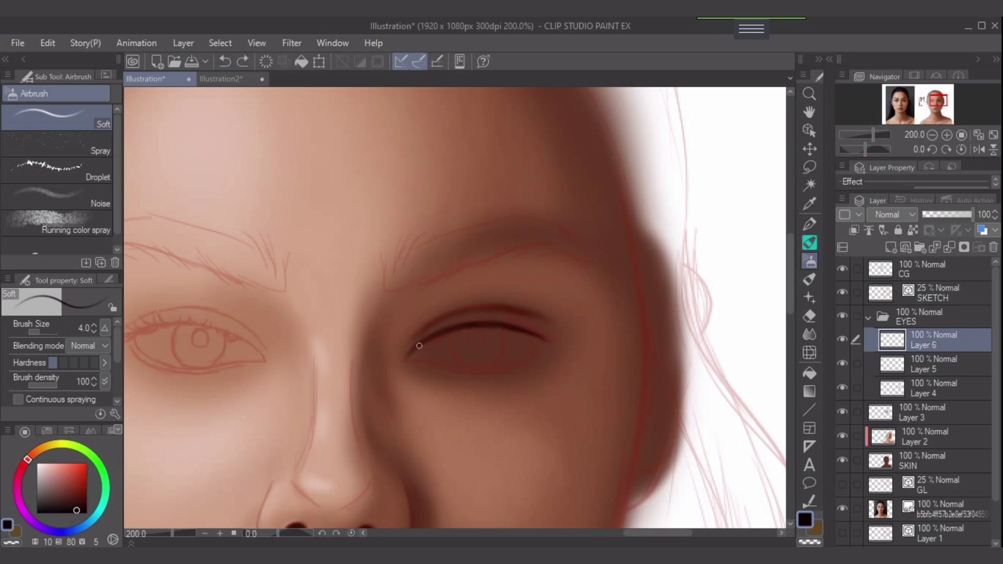
left_click_drag(418, 346, 449, 332)
Step: Paint short curved upper lashes along the shadow-side eye's lash line at brush sizes 4 to 3, undoing misplaced strokes
mouse_move(533, 336)
left_mouse_down()
mouse_move(558, 339)
mouse_move(538, 338)
mouse_move(543, 327)
mouse_move(528, 323)
left_mouse_up()
key("bracketright")
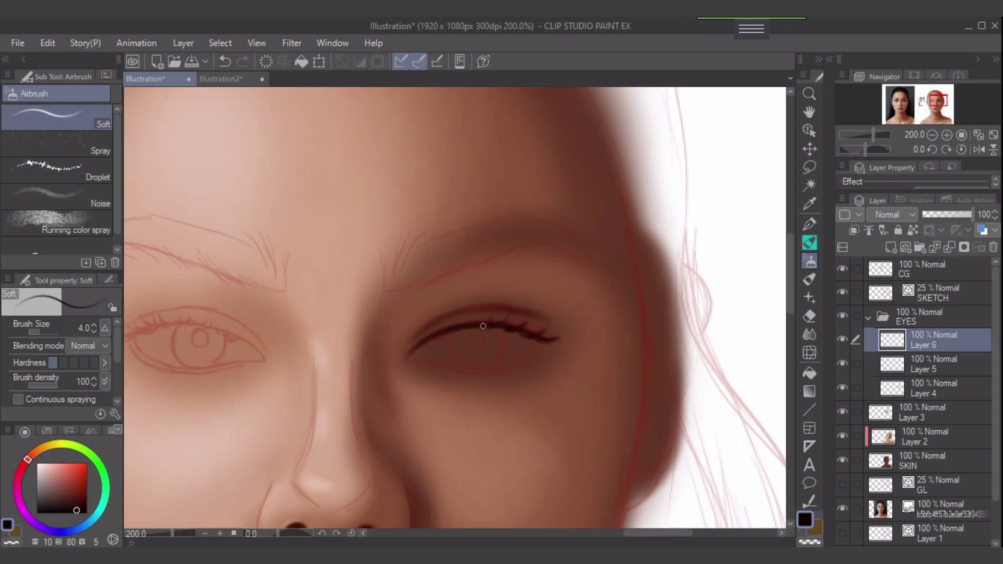
mouse_move(475, 327)
left_mouse_down()
mouse_move(469, 315)
mouse_move(481, 321)
left_mouse_up()
key("ctrl+z")
key("ctrl+z")
left_click_drag(476, 323, 476, 320)
key("ctrl+z")
key("bracketleft")
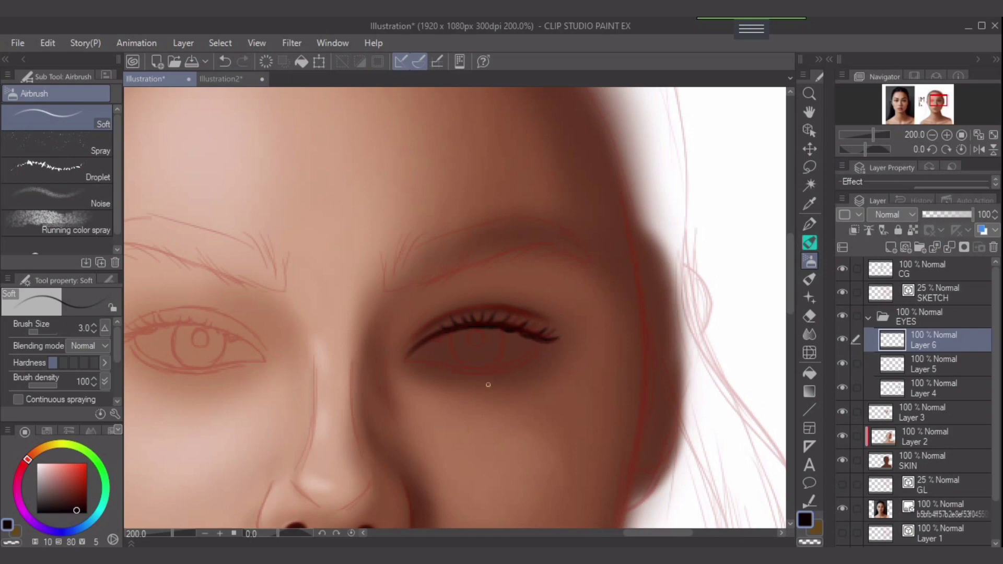
Step: Sample the near-black tone at the outer lash corner and try a lower lid line at brush size 2.5, undoing it
scroll(508, 372, "up", 3)
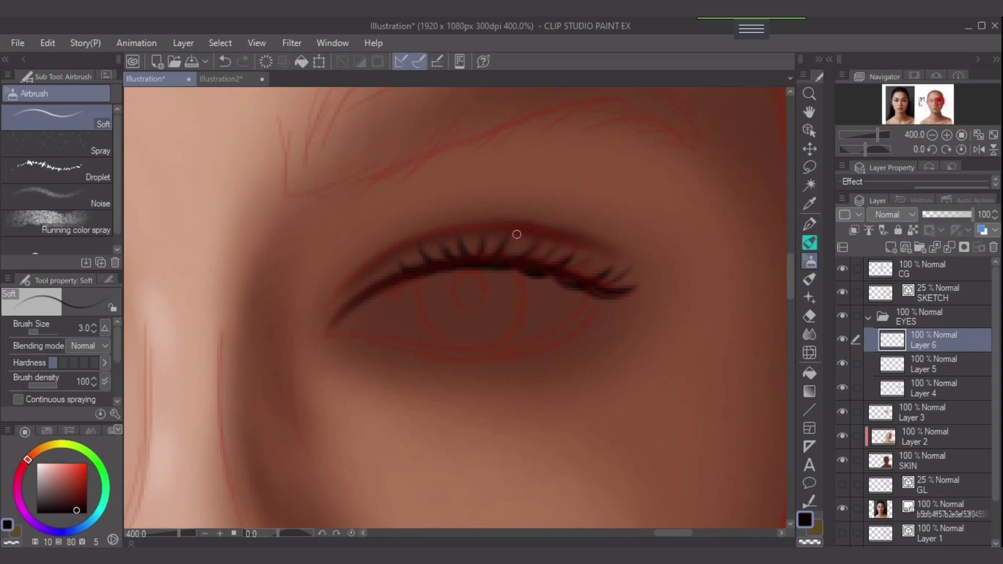
left_click(616, 234, "alt")
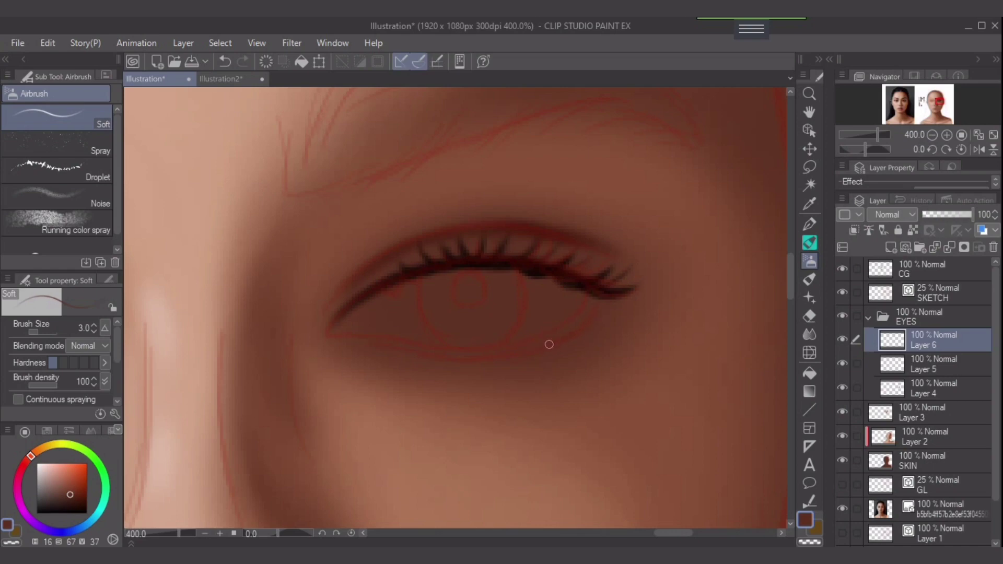
left_click(602, 293, "alt")
left_click_drag(595, 313, 556, 339)
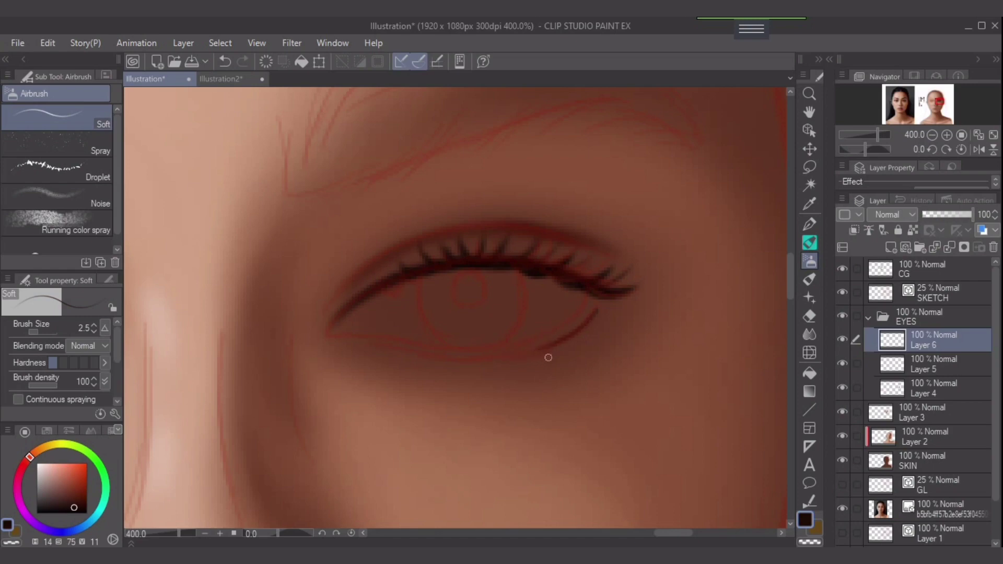
key("ctrl+z")
Step: Paint short lower lashes along the outer half of the shadow-side eye's lower lid at brush size 2.5, undoing the last stroke
key("bracketright")
left_click_drag(586, 328, 606, 324)
key("bracketleft")
key("bracketleft")
key("bracketright")
left_click_drag(511, 355, 534, 361)
left_click_drag(486, 358, 511, 365)
key("ctrl+z")
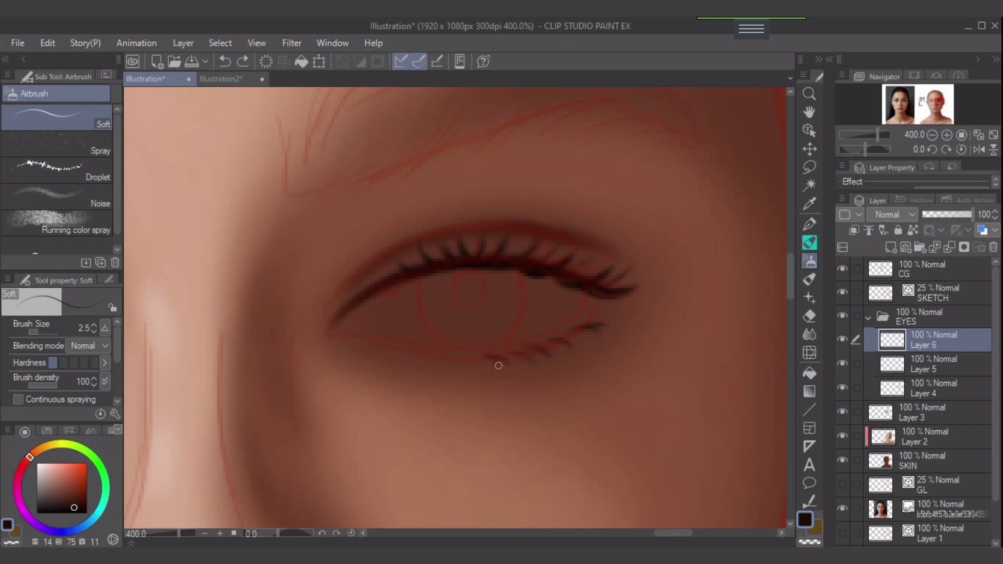
Step: Extend the lower lashes towards the inner eye corner at brush sizes 2.5 to 2, undoing misplaced strokes
left_click_drag(497, 358, 485, 364)
mouse_move(457, 356)
left_mouse_down()
mouse_move(472, 376)
mouse_move(455, 355)
mouse_move(470, 360)
mouse_move(469, 380)
mouse_move(450, 368)
left_mouse_up()
key("ctrl+z")
key("ctrl+z")
key("bracketleft")
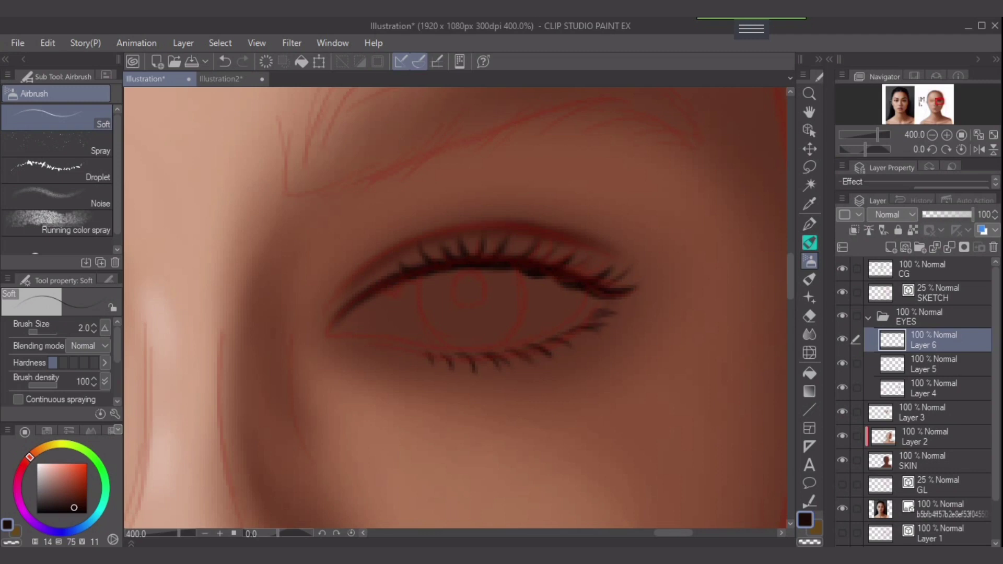
Step: Toggle the visibility of Layer 5 to check its content, and make Layer 4 in the EYES folder active
left_click(934, 363)
left_click(842, 363)
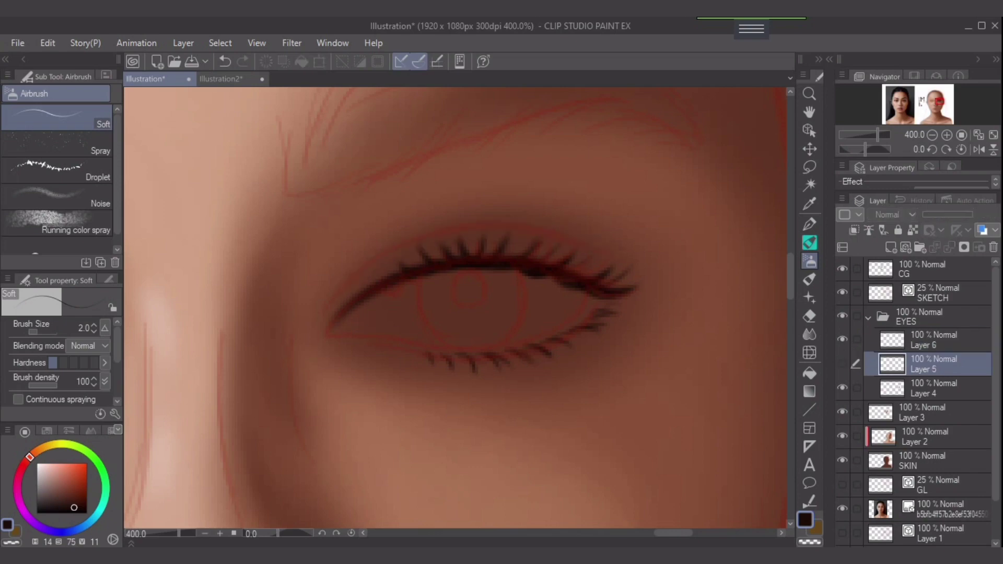
left_click(935, 388)
scroll(622, 366, "down", 3)
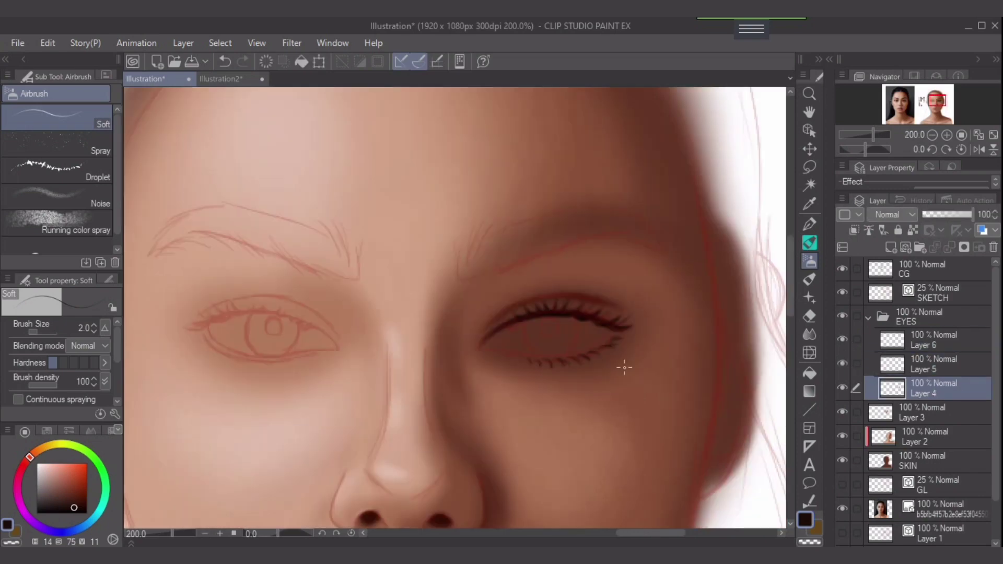
left_click_drag(622, 373, 699, 324)
scroll(459, 308, "up", 3)
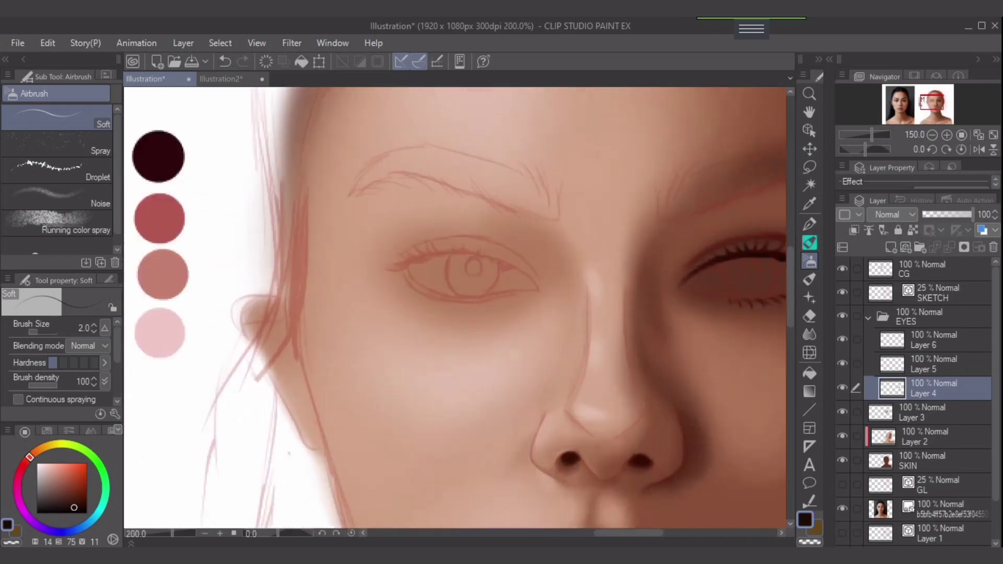
left_click_drag(669, 277, 308, 326)
left_click_drag(522, 292, 302, 347)
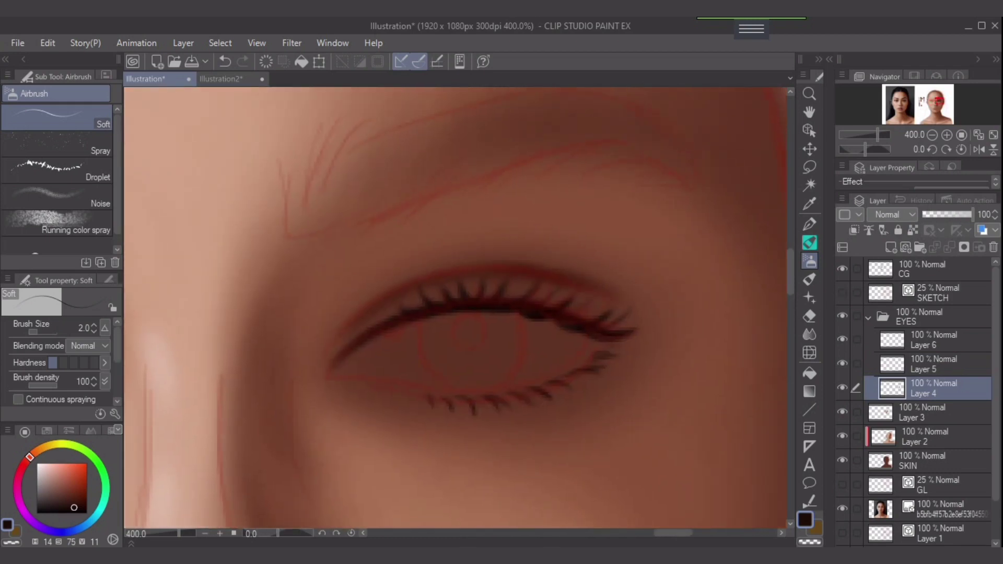
Step: Sample the dark red-brown of the shadow-side eyelid crease and softly shade around the lower lashes at brush sizes 7 to 15
left_click(531, 274, "alt")
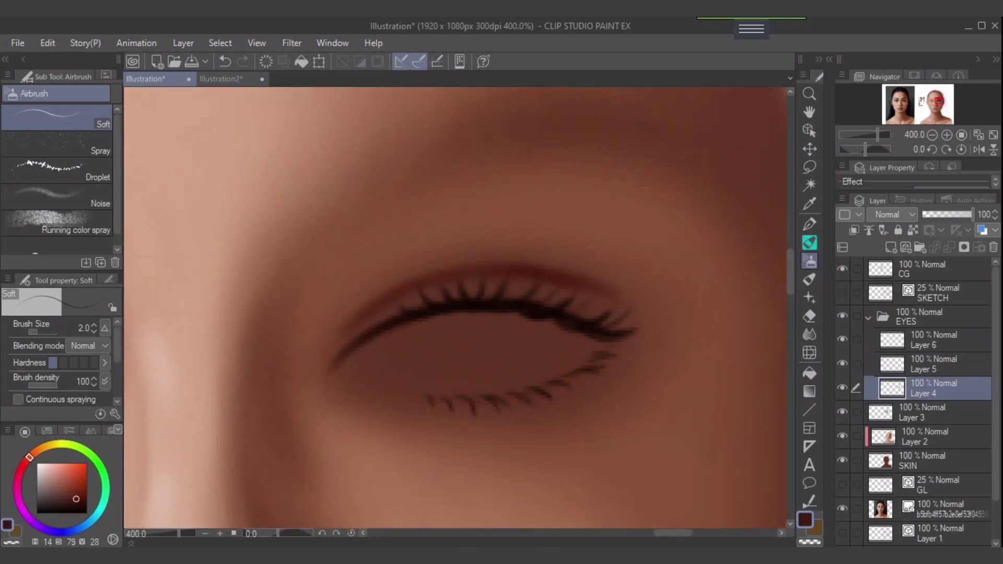
left_click(842, 292)
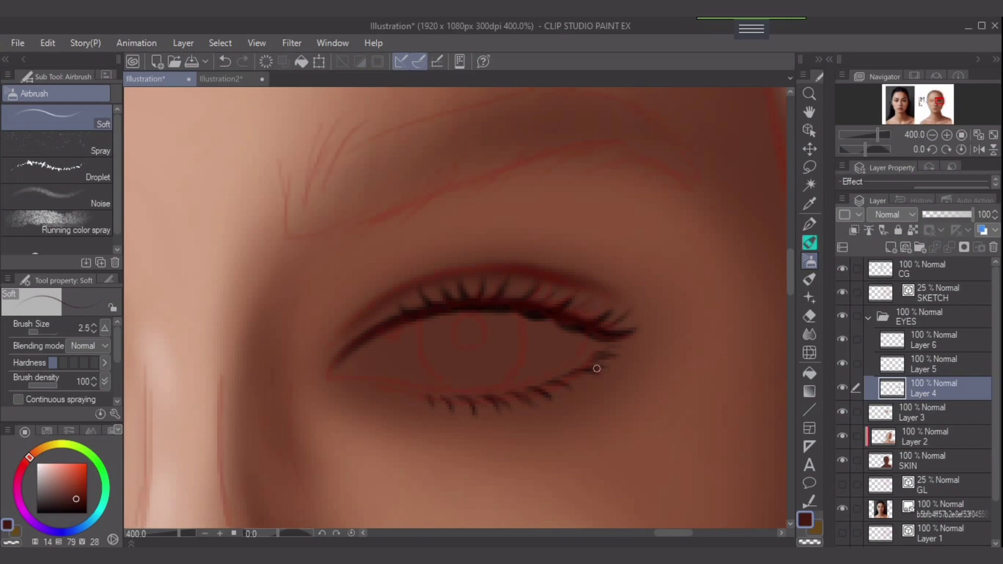
key("bracketright")
key("bracketright")
key("bracketright")
key("bracketright")
key("bracketright")
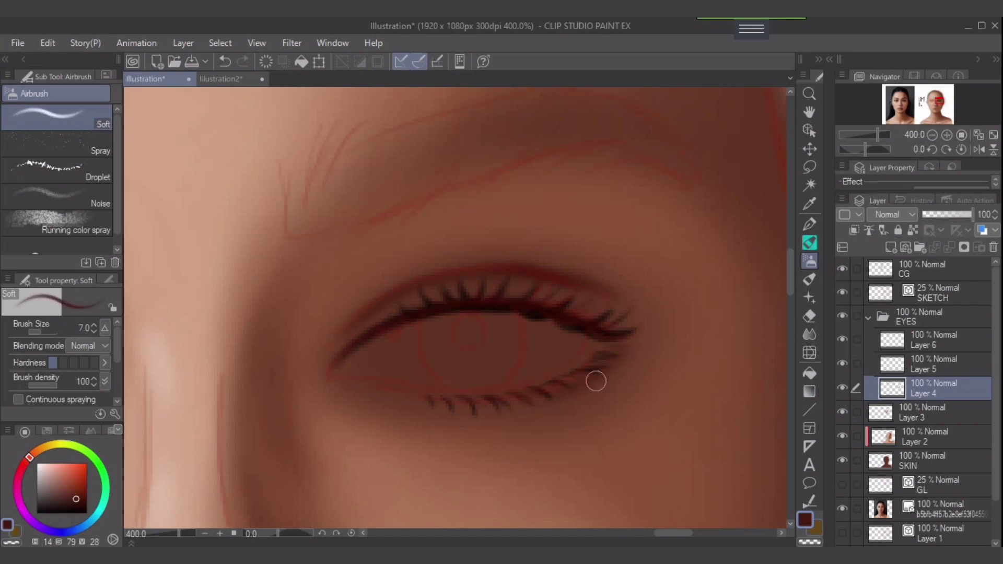
scroll(649, 392, "down", 2)
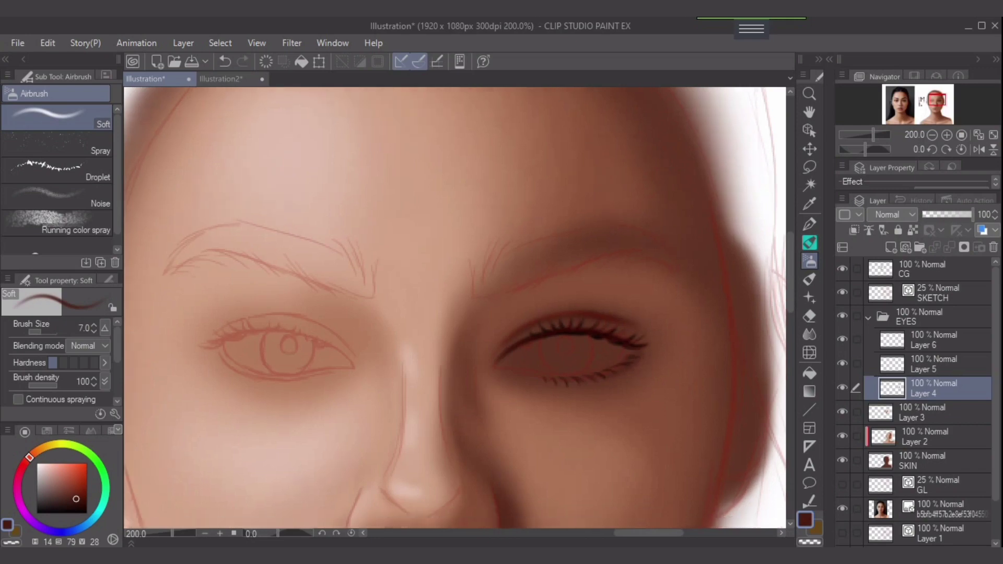
key("bracketright")
key("bracketright")
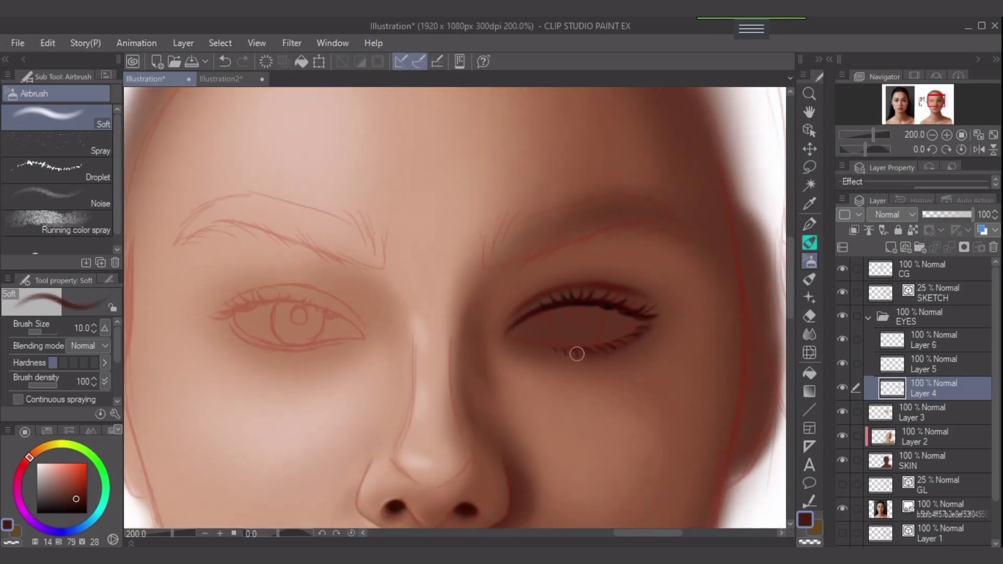
key("bracketright")
key("bracketright")
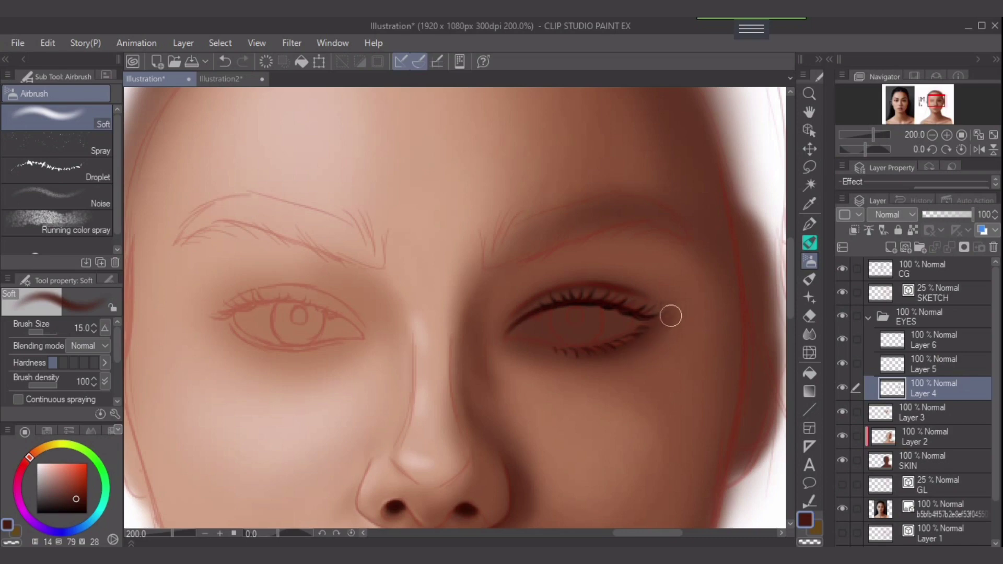
Step: Darken the shadow-side eye's outer corner with soft airbrush strokes at brush sizes 8 to 15
key("bracketleft")
key("bracketleft")
key("bracketleft")
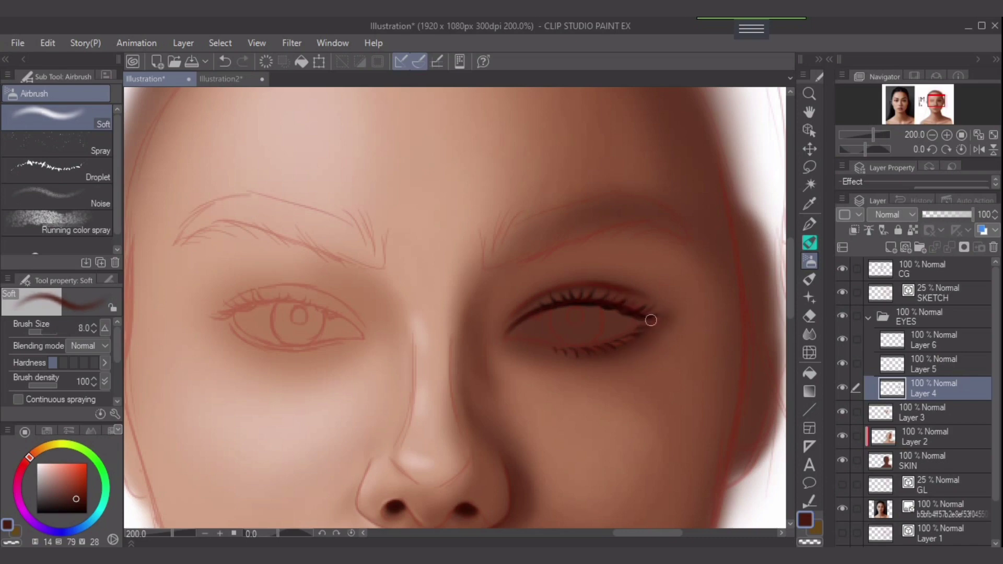
key("bracketright")
key("bracketright")
key("bracketright")
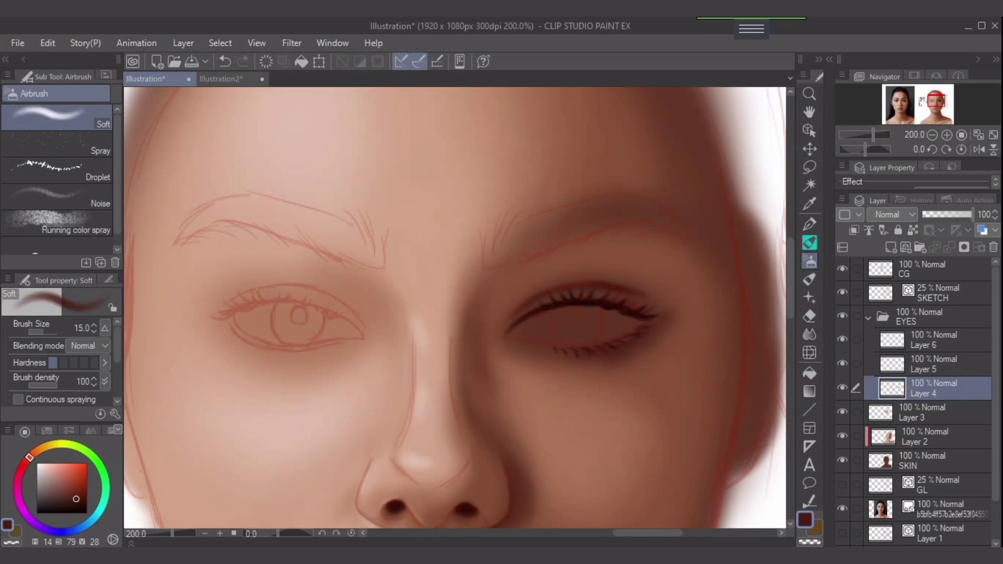
Step: Reduce the brush density to 42, undo the last stroke and reshade the outer half of the lower lid at brush size 15
left_click_drag(57, 384, 40, 385)
key("ctrl+z")
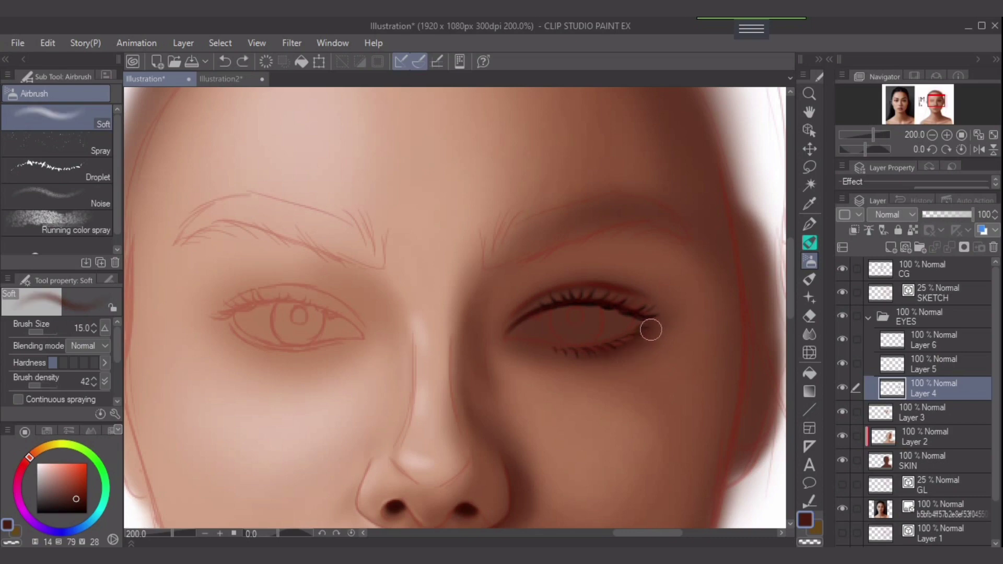
left_click_drag(651, 330, 588, 354)
key("bracketleft")
key("bracketleft")
key("bracketleft")
key("bracketright")
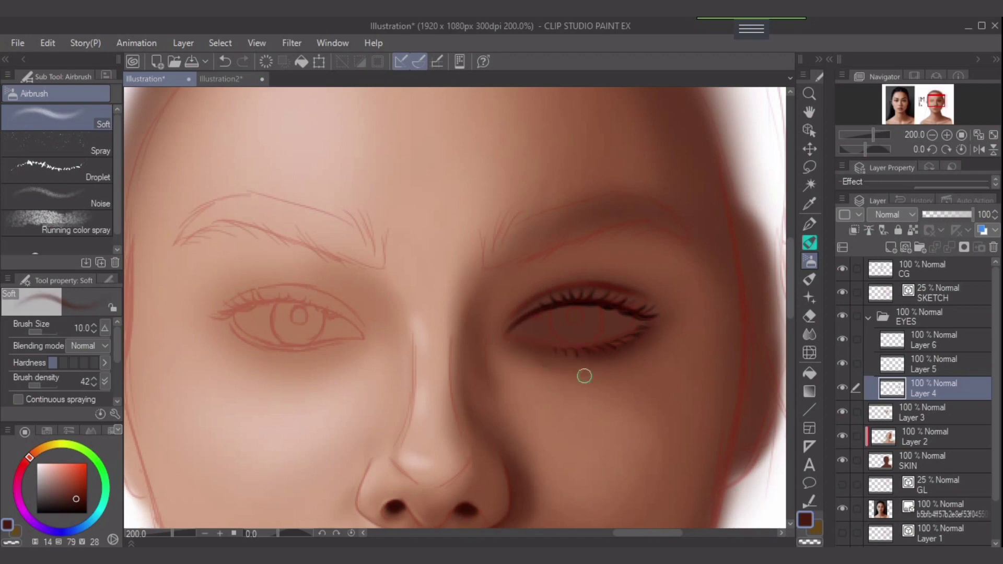
Step: Shade below the lower lid from the inner corner to its middle at brush size 12
key("bracketright")
key("bracketright")
key("bracketright")
key("bracketleft")
key("bracketleft")
left_click_drag(513, 345, 584, 364)
key("bracketright")
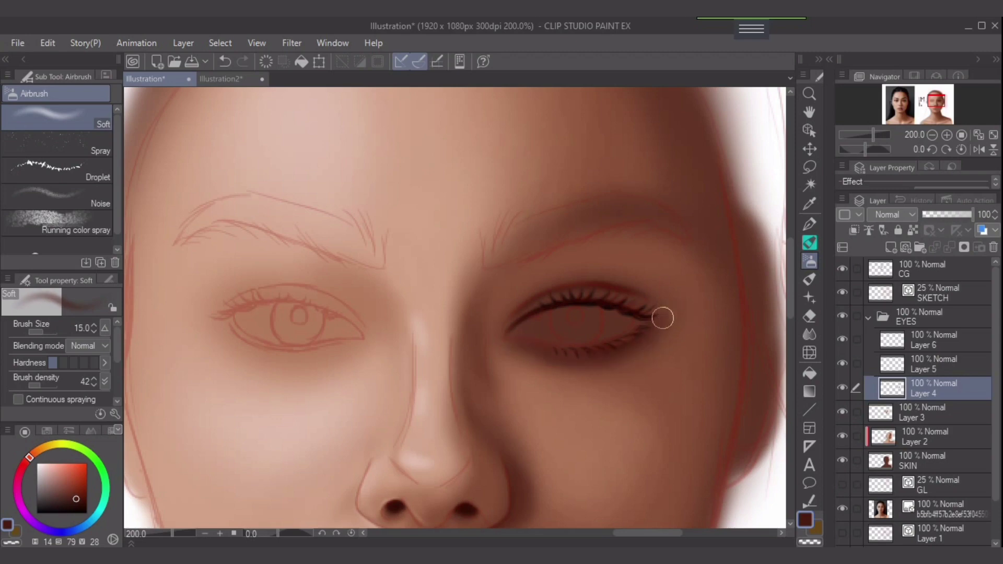
Step: Blend the shadow around the outer lashes and upper lid of the shadow-side eye at brush sizes 17 to 8
key("bracketleft")
key("bracketleft")
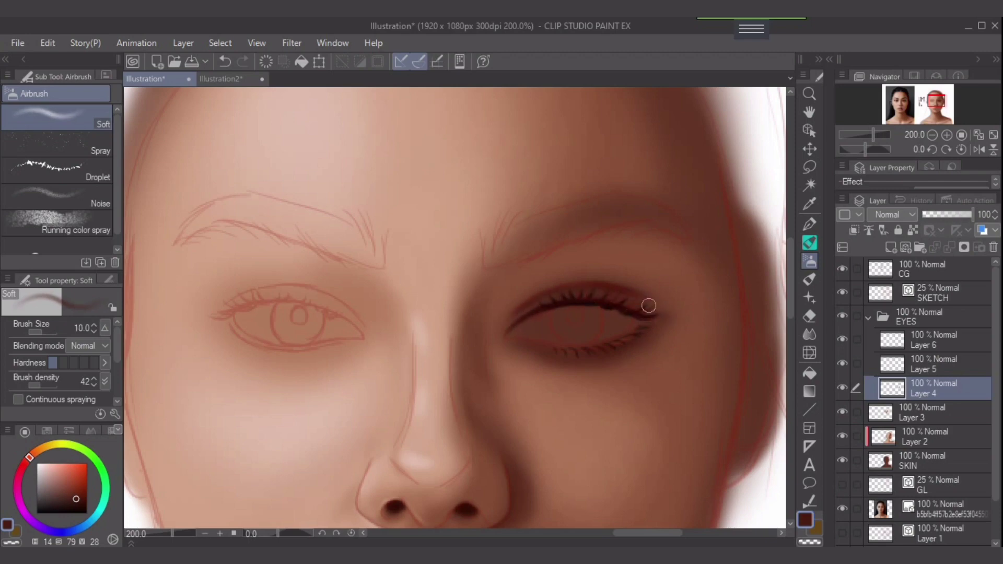
key("bracketright")
key("bracketright")
key("bracketright")
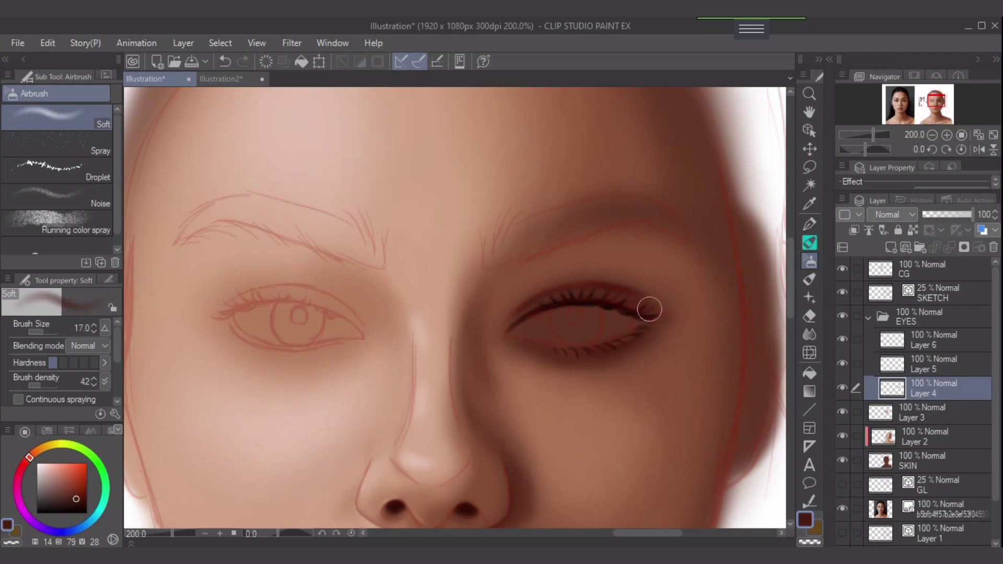
key("bracketleft")
key("bracketleft")
key("bracketleft")
key("bracketright")
key("bracketleft")
key("bracketleft")
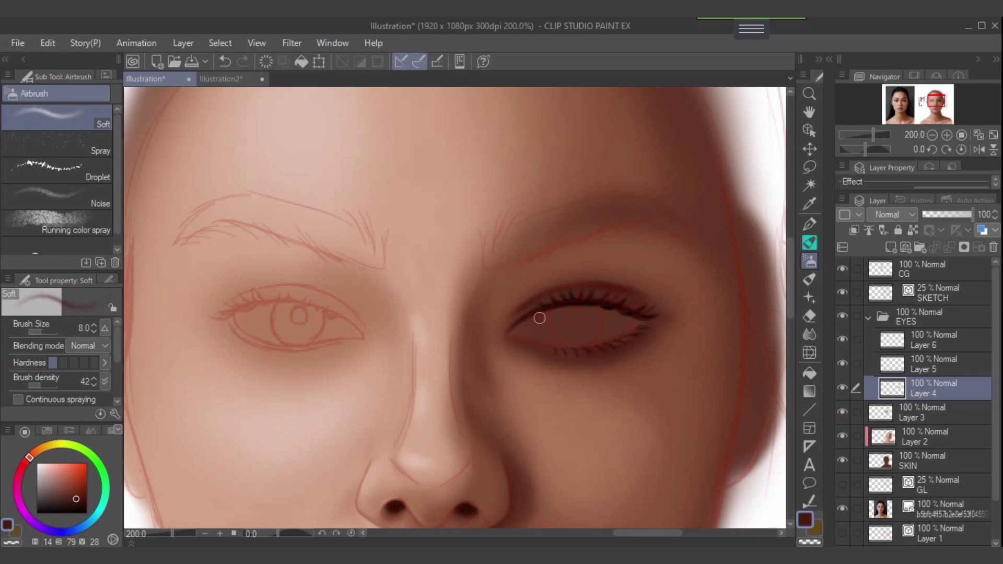
Step: Switch to Layer 5 and refine the shadow-side eyelid crease with the brush reduced to 2.5
key("bracketleft")
key("alt+bracketright")
key("bracketleft")
key("bracketleft")
key("bracketleft")
key("bracketleft")
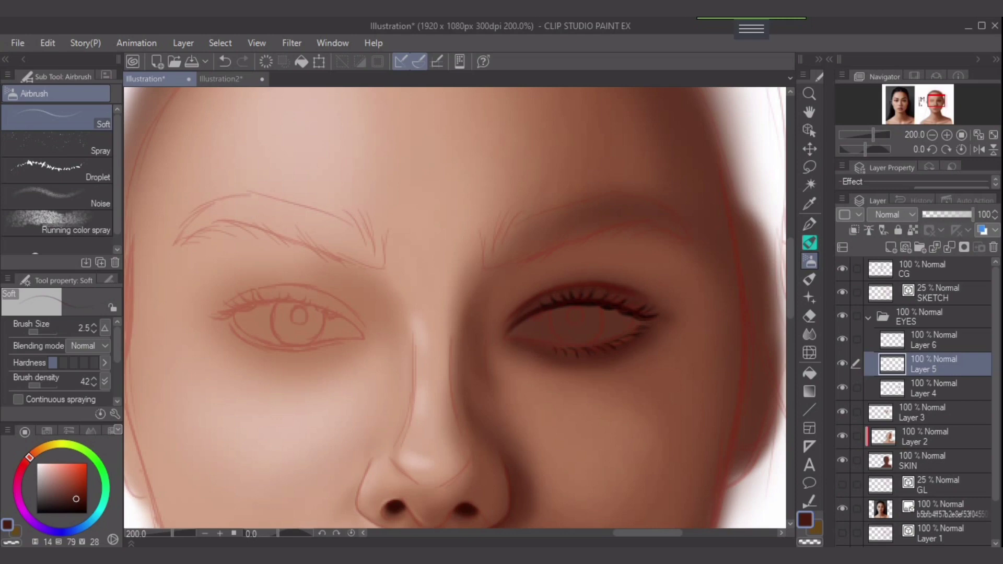
Step: On Layer 4, sample the reddish mid-brown palette swatch and tint the upper lid below the crease at brush sizes up to 6
left_click(933, 388)
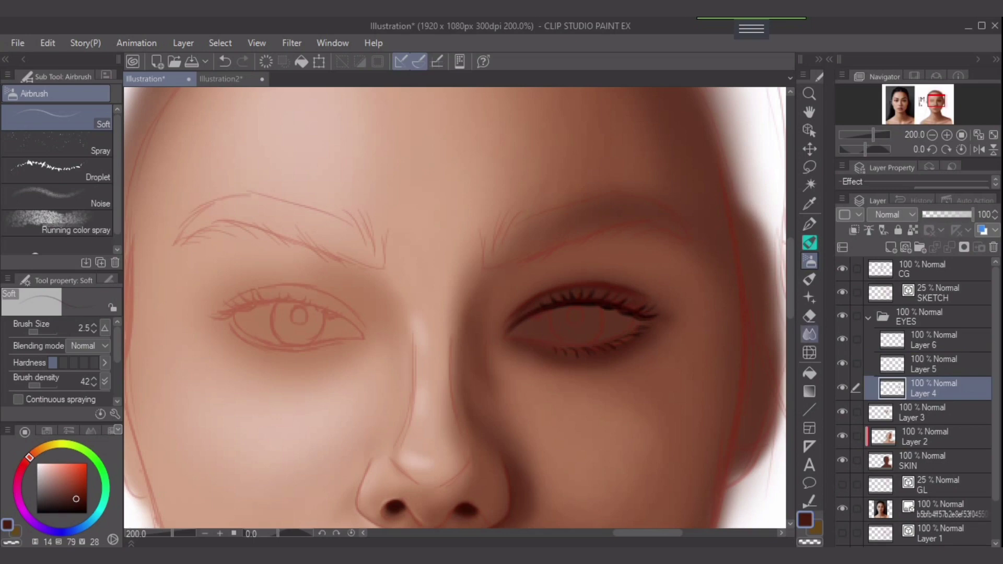
scroll(566, 342, "down", 2)
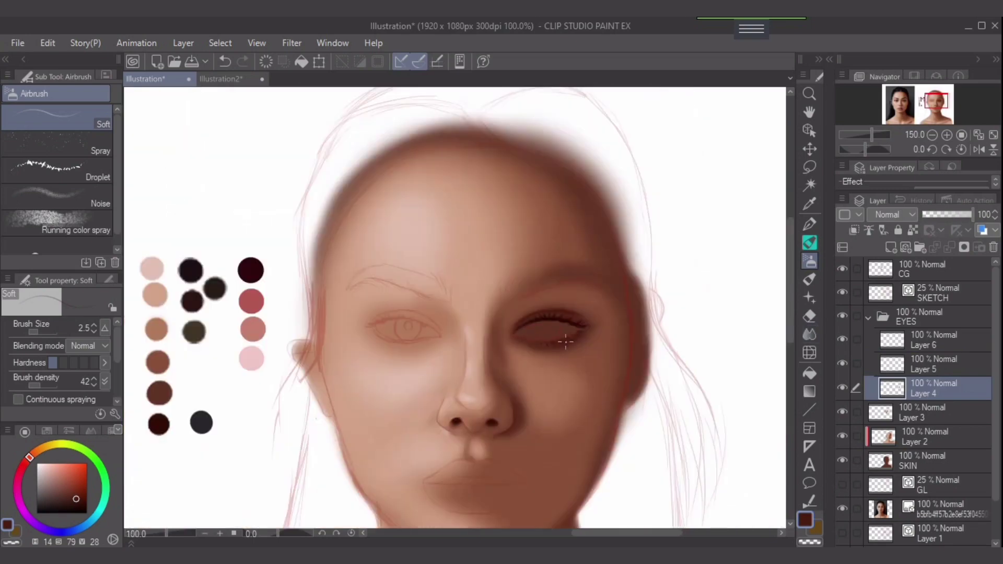
left_click_drag(566, 342, 653, 310)
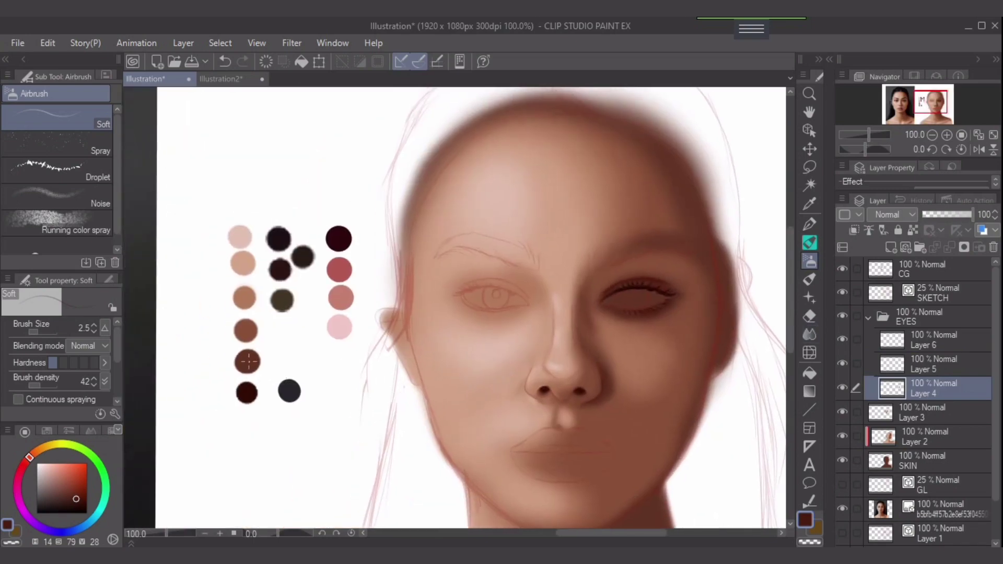
left_click(249, 328, "alt")
scroll(719, 319, "up", 1)
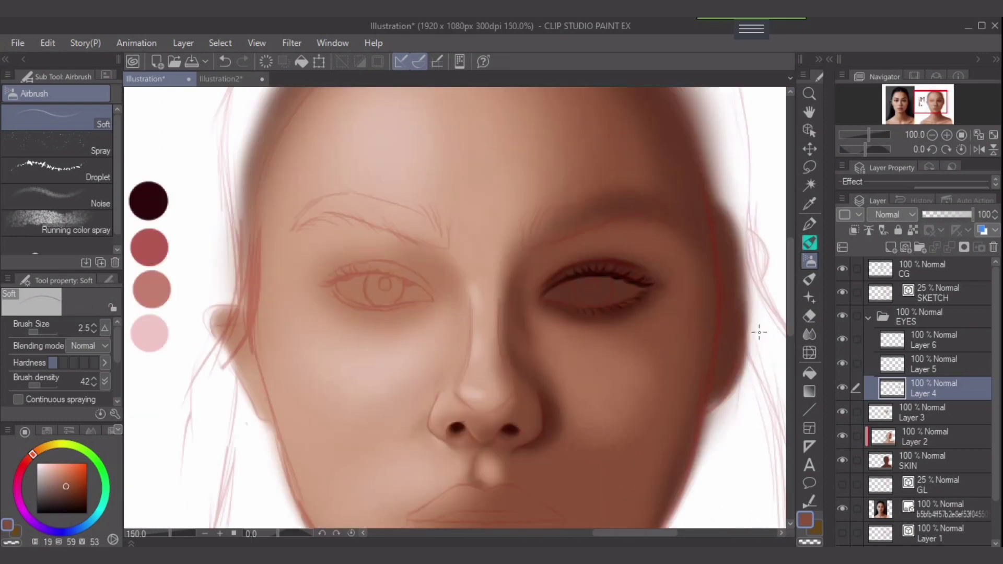
key("]")
key("]")
key("]")
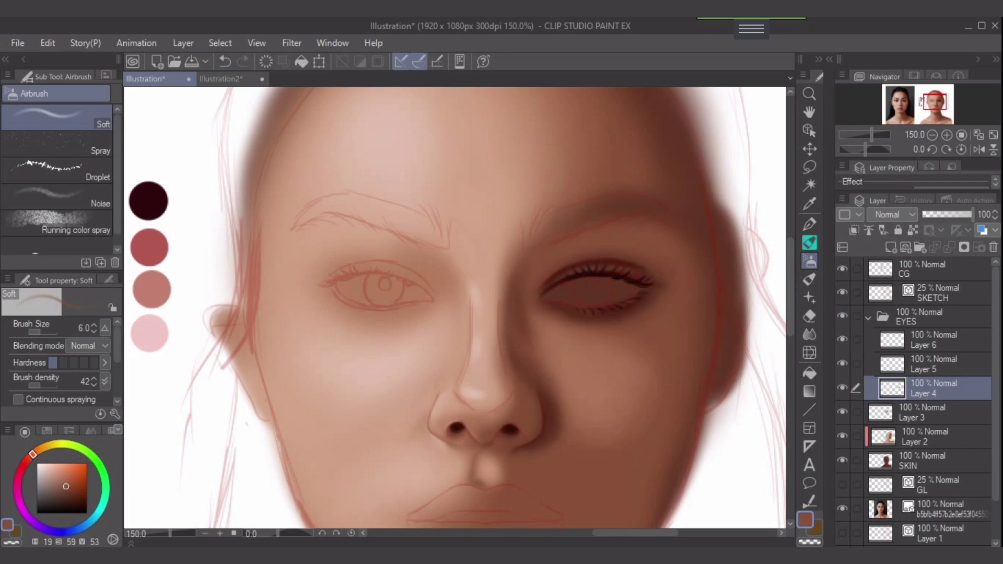
Step: Sample the lighter tan-brown palette swatch and add a soft highlight on the upper lid between the lashes and crease at brush size 6
mouse_move(591, 277)
left_mouse_down()
mouse_move(704, 267)
mouse_move(755, 248)
left_mouse_up()
left_click(174, 264, "alt")
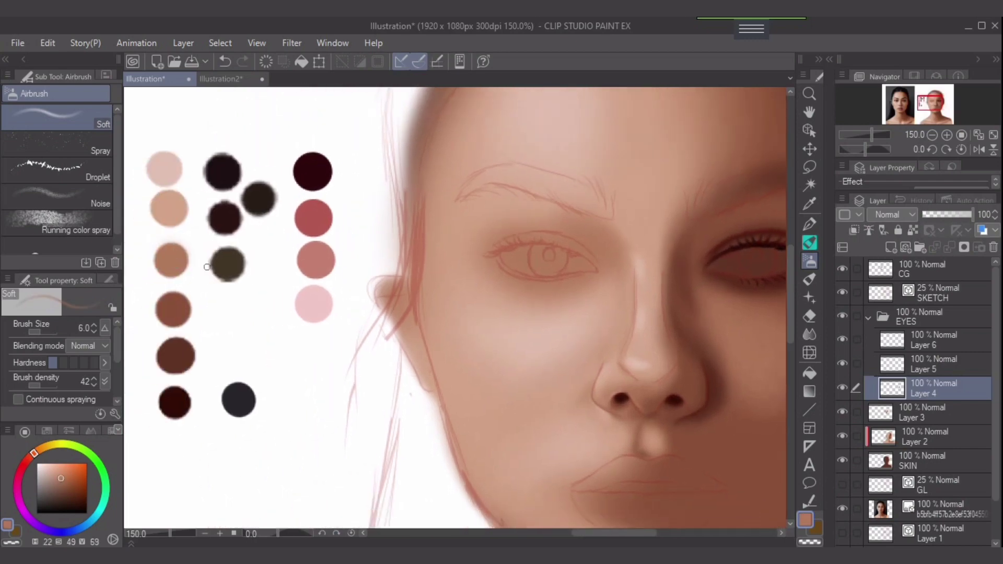
scroll(206, 267, "right", 7)
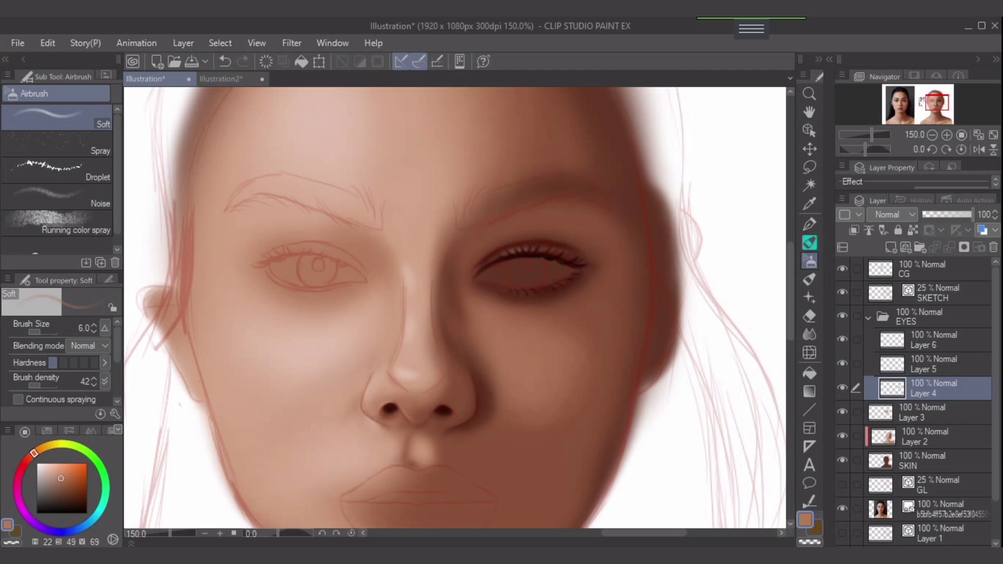
Step: Choose a dull grey-brown (H 22, S 23, V 36) and begin the eye white near the inner corner at brush size 8
left_click(48, 495)
key("]")
key("]")
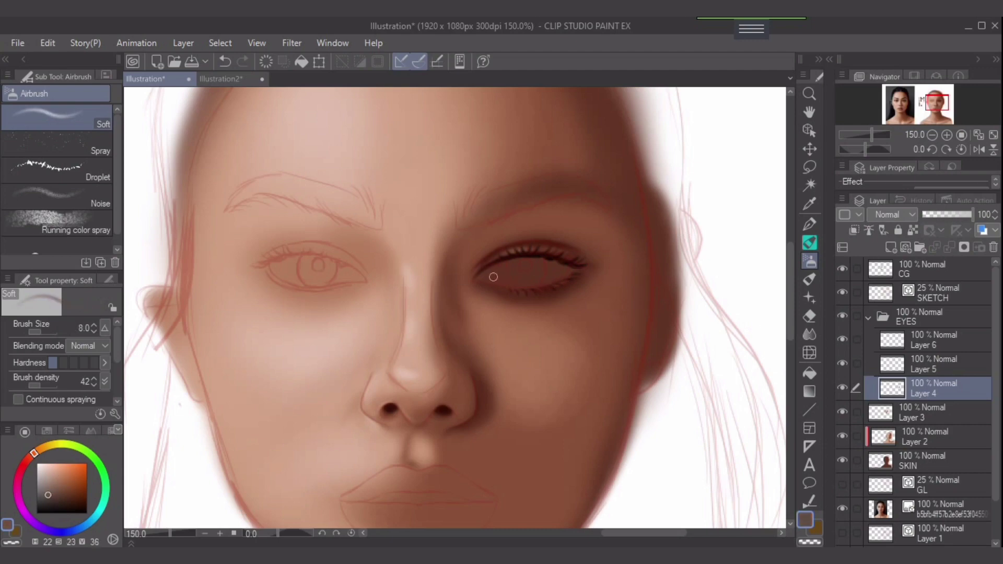
mouse_move(493, 277)
left_mouse_down()
mouse_move(531, 265)
mouse_move(499, 271)
left_mouse_up()
Step: Shift the hue to 14, warm the colour to S 40, V 38 and cover the eyeball at brush sizes 10 to 12
left_click(30, 457)
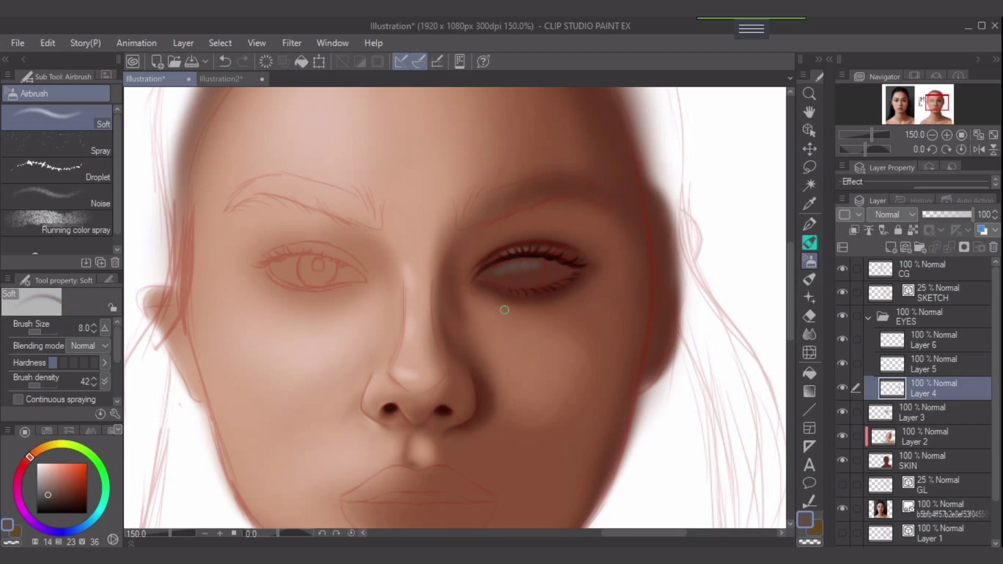
key("]")
left_click_drag(518, 280, 519, 272)
left_click_drag(49, 496, 56, 494)
key("]")
mouse_move(511, 280)
left_mouse_down()
mouse_move(544, 270)
mouse_move(512, 267)
mouse_move(567, 270)
mouse_move(510, 278)
left_mouse_up()
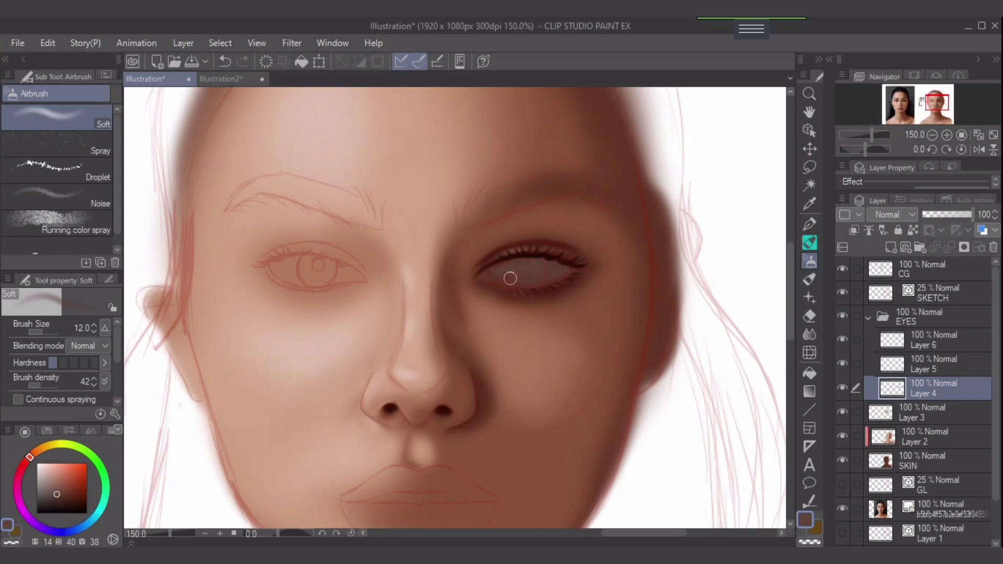
Step: Undo the last eyeball stroke and extend the grey-brown base towards the outer eye corner at brush size 10
scroll(551, 287, "up", 3)
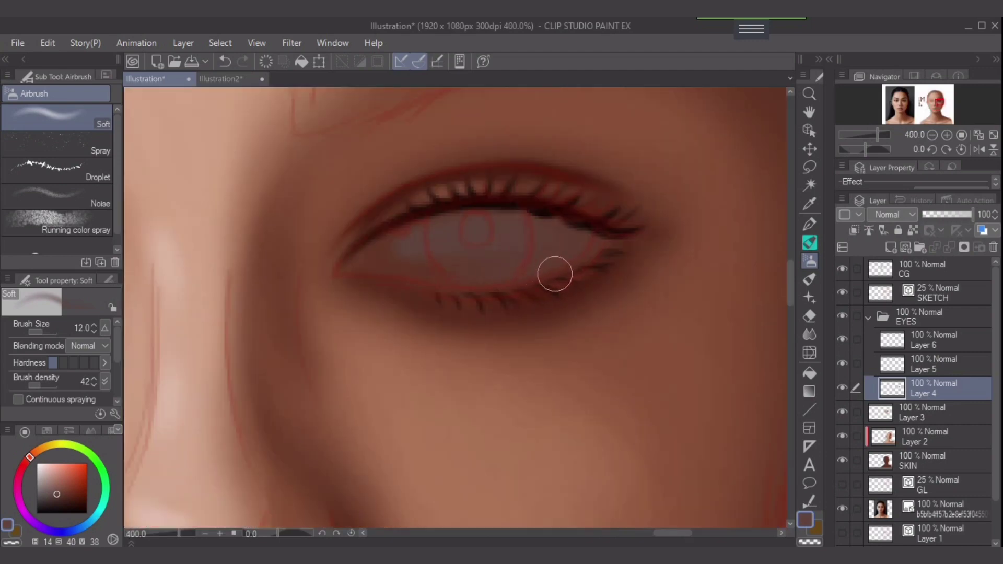
key("ctrl+z")
key("bracketleft")
mouse_move(562, 248)
left_mouse_down()
mouse_move(539, 259)
mouse_move(531, 226)
left_mouse_up()
key("bracketleft")
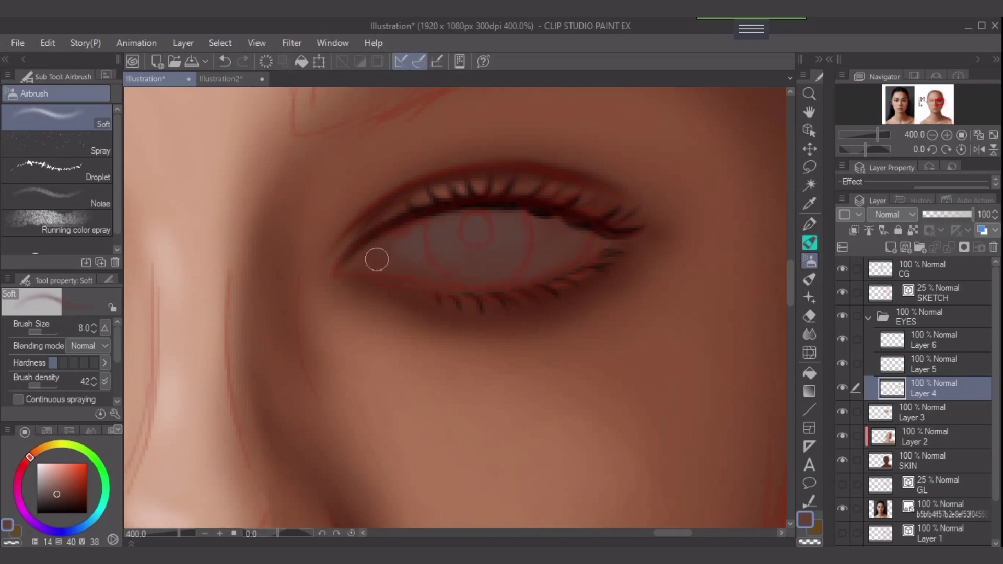
Step: Even out the inner half of the eyeball's base tone with soft strokes at brush sizes 7 to 12
key("bracketleft")
key("bracketright")
key("bracketright")
key("bracketright")
mouse_move(436, 239)
left_mouse_down()
mouse_move(390, 248)
mouse_move(426, 273)
left_mouse_up()
key("bracketleft")
key("bracketleft")
key("bracketright")
Step: Choose a pale greyish pink (H 14, S 13, V 68) and lighten the eye white on both sides of the iris at brush sizes up to 17
left_click(43, 479)
key("bracketright")
key("bracketright")
mouse_move(448, 237)
left_mouse_down()
mouse_move(402, 255)
mouse_move(473, 264)
mouse_move(395, 255)
mouse_move(456, 230)
mouse_move(426, 256)
left_mouse_up()
key("bracketright")
mouse_move(535, 237)
left_mouse_down()
mouse_move(504, 249)
mouse_move(521, 258)
mouse_move(440, 267)
mouse_move(524, 258)
left_mouse_up()
key("bracketleft")
key("bracketright")
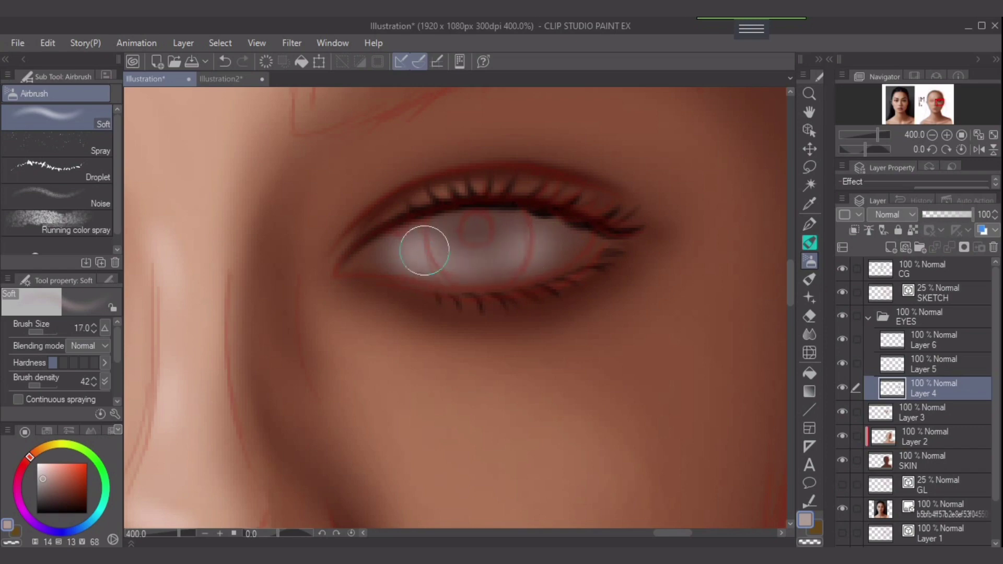
Step: Build up the pale eye white across the whole eyeball towards the inner corner at brush sizes 17 to 10
mouse_move(423, 251)
left_mouse_down()
mouse_move(518, 235)
mouse_move(539, 246)
mouse_move(450, 252)
mouse_move(522, 249)
mouse_move(463, 258)
mouse_move(474, 261)
mouse_move(540, 241)
mouse_move(537, 232)
mouse_move(524, 258)
mouse_move(485, 261)
mouse_move(521, 261)
mouse_move(452, 263)
mouse_move(428, 259)
mouse_move(421, 242)
mouse_move(401, 261)
mouse_move(489, 259)
mouse_move(456, 265)
mouse_move(545, 254)
mouse_move(551, 238)
mouse_move(506, 266)
mouse_move(460, 265)
mouse_move(543, 261)
mouse_move(466, 268)
mouse_move(513, 272)
mouse_move(468, 265)
mouse_move(561, 239)
mouse_move(410, 262)
mouse_move(399, 253)
mouse_move(427, 252)
mouse_move(390, 253)
left_mouse_up()
key("bracketleft")
key("bracketright")
key("bracketleft")
key("bracketleft")
key("bracketleft")
key("bracketright")
key("bracketleft")
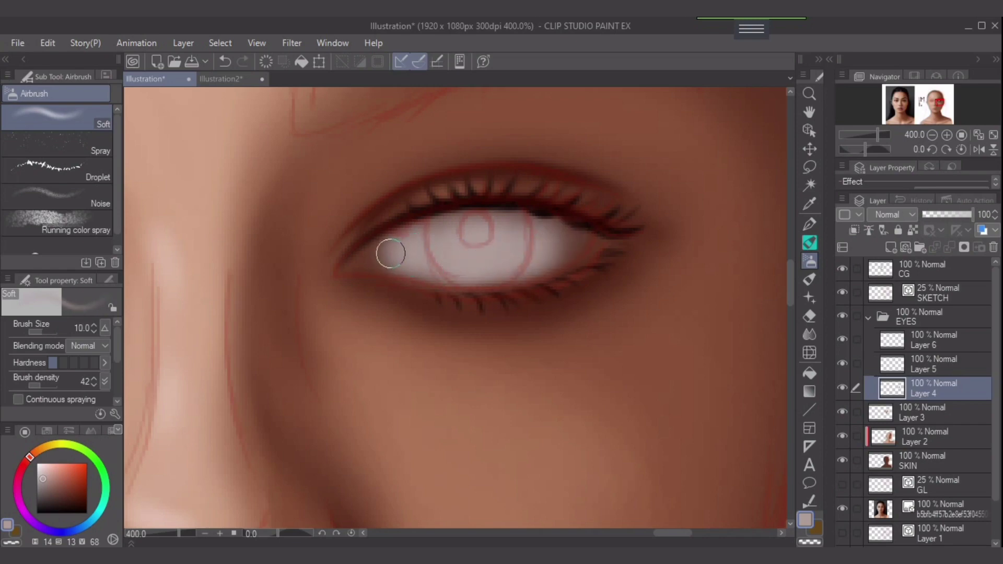
Step: Choose a dark red-brown (H 9, S 64, V 29) and shade the inner eye corner at brush size 6
left_click(364, 263, "alt")
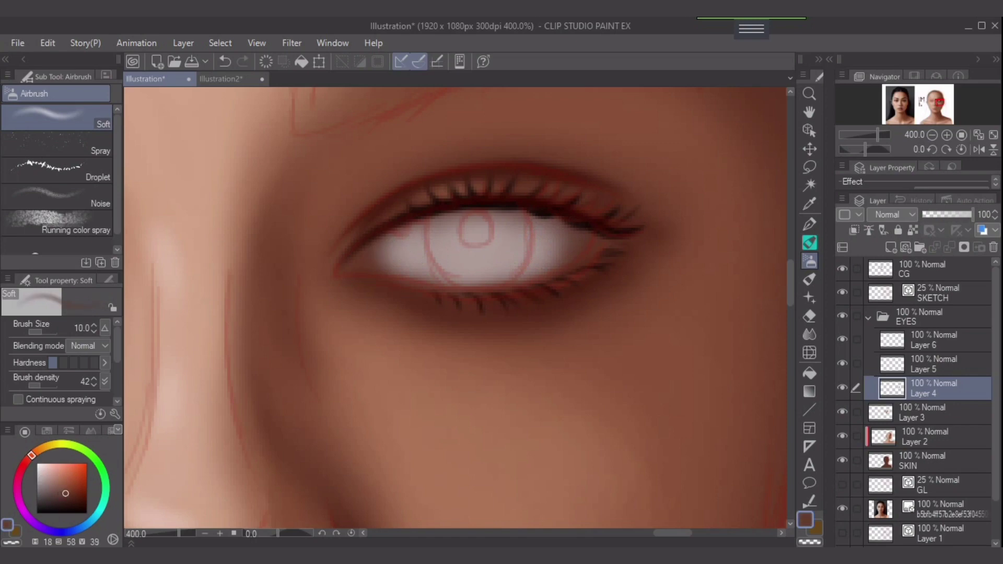
left_click(26, 461)
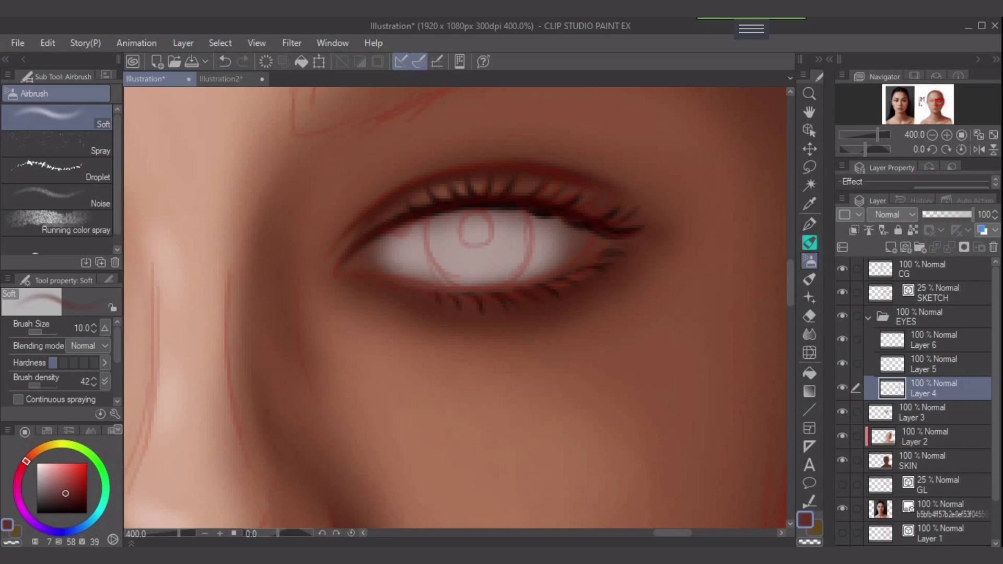
left_click(31, 455)
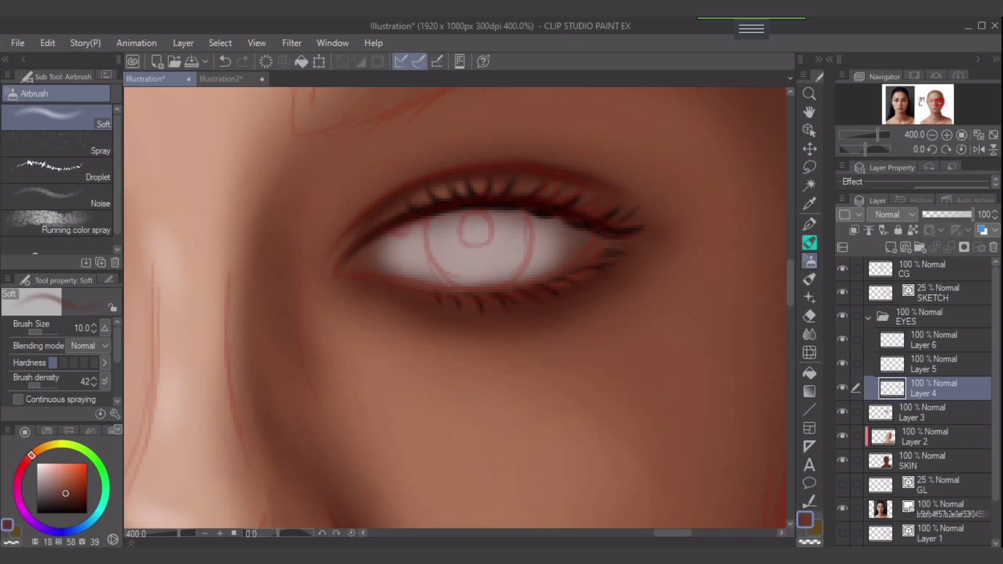
left_click(69, 498)
left_click_drag(31, 455, 28, 459)
key("[")
key("[")
key("[")
key("[")
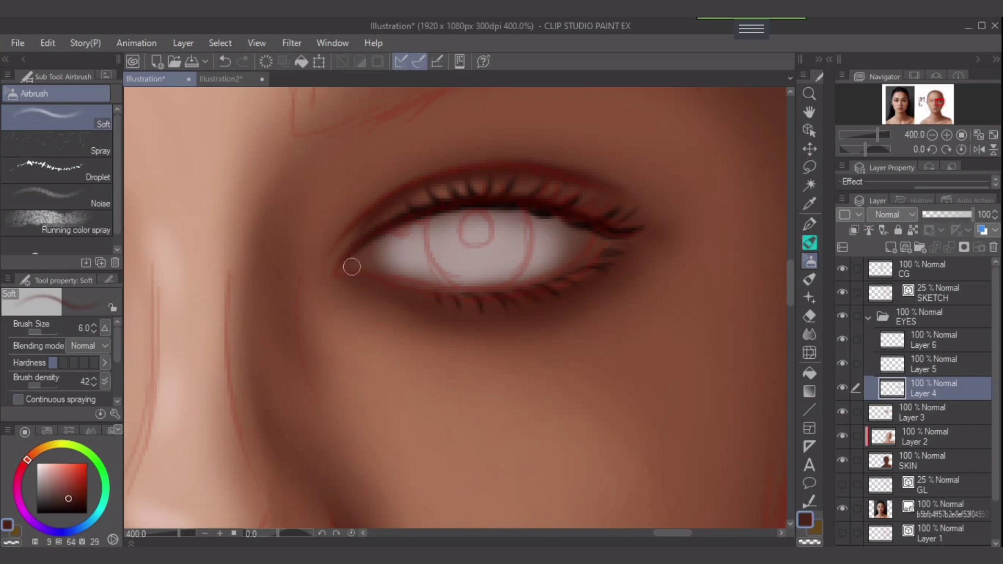
left_click_drag(349, 269, 382, 246)
Step: Refine the inner corner's dark edge at brush sizes 3 to 5 and dab a lighter red (H 9, S 52, V 55) on the tear duct
key("bracketleft")
key("bracketleft")
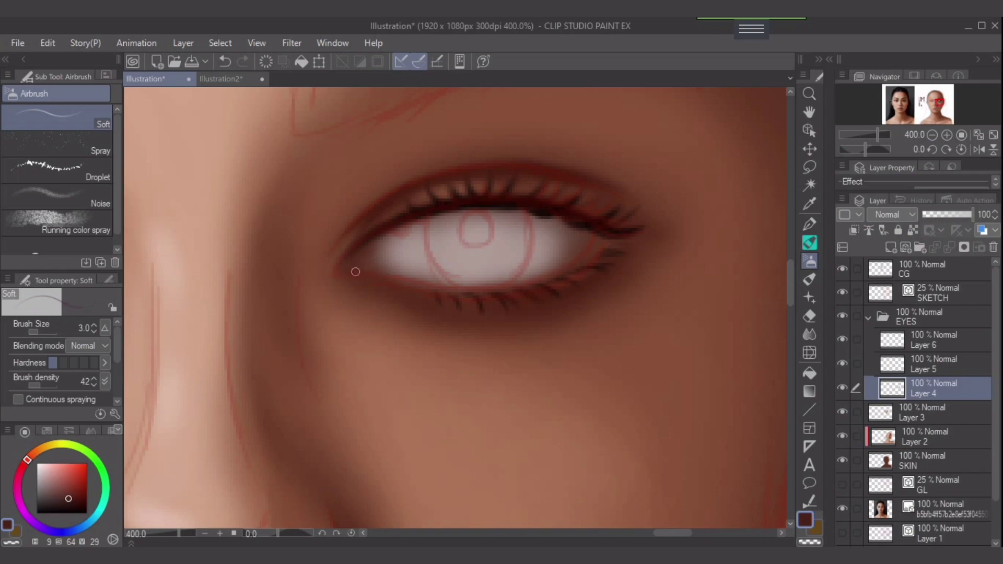
key("bracketright")
key("bracketleft")
key("bracketleft")
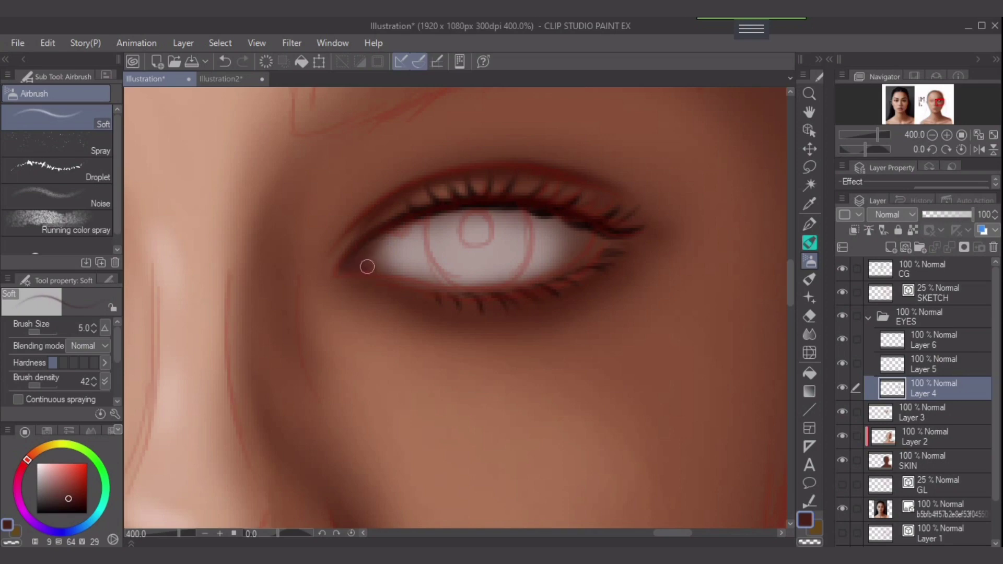
key("bracketleft")
key("bracketleft")
left_click(63, 485)
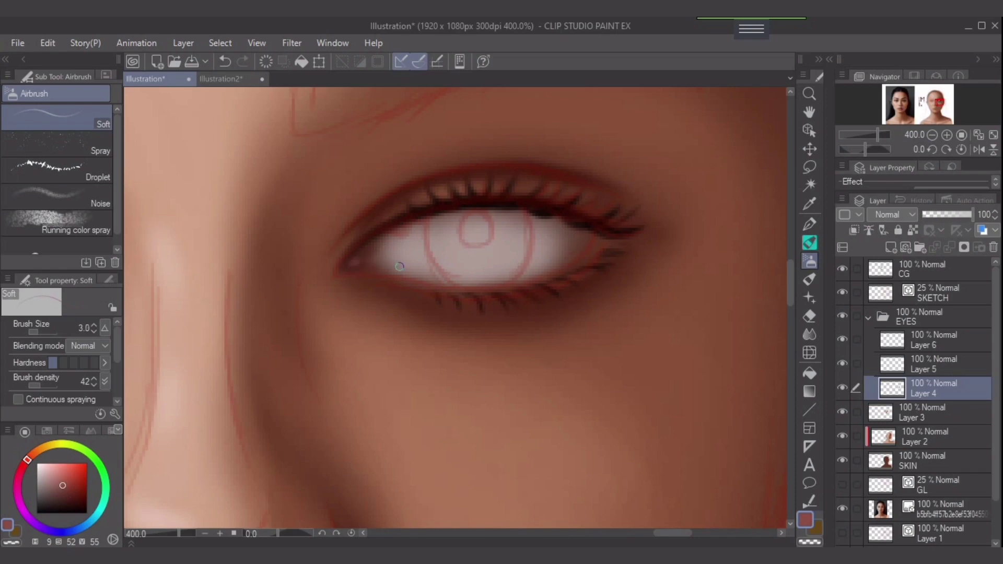
left_click_drag(357, 262, 361, 265)
Step: Sample reddish-brown and skin tones up to H 19, S 49, V 58 and paint the outer lower lid's rim at brush sizes 2.5 to 3
left_click(592, 193, "alt")
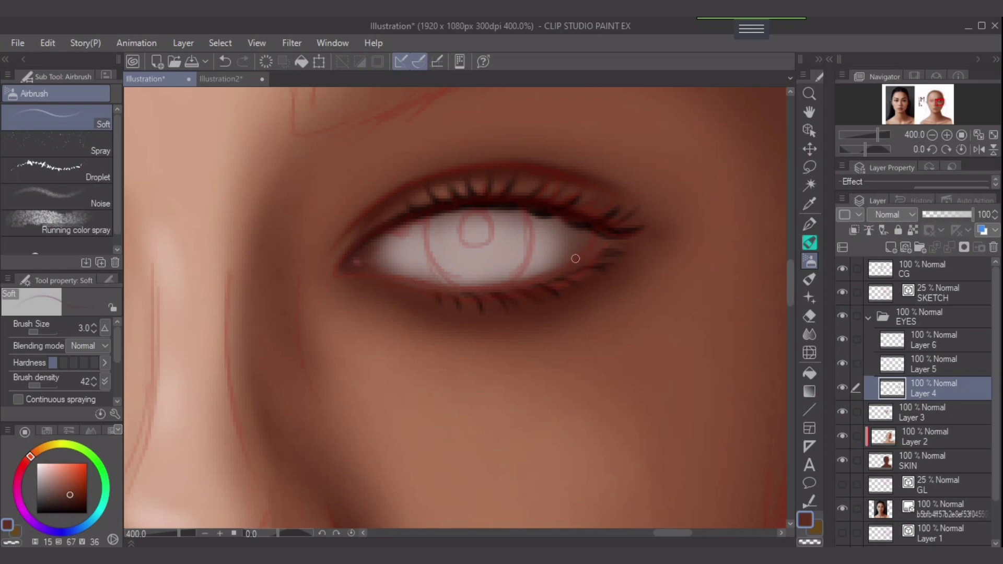
left_click(325, 206, "alt")
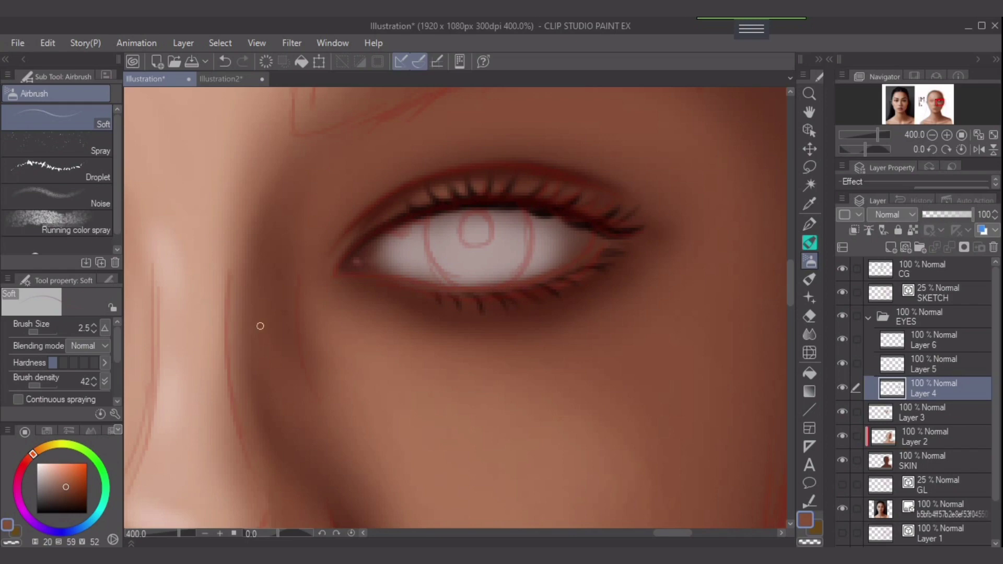
left_click(243, 335, "alt")
key("bracketright")
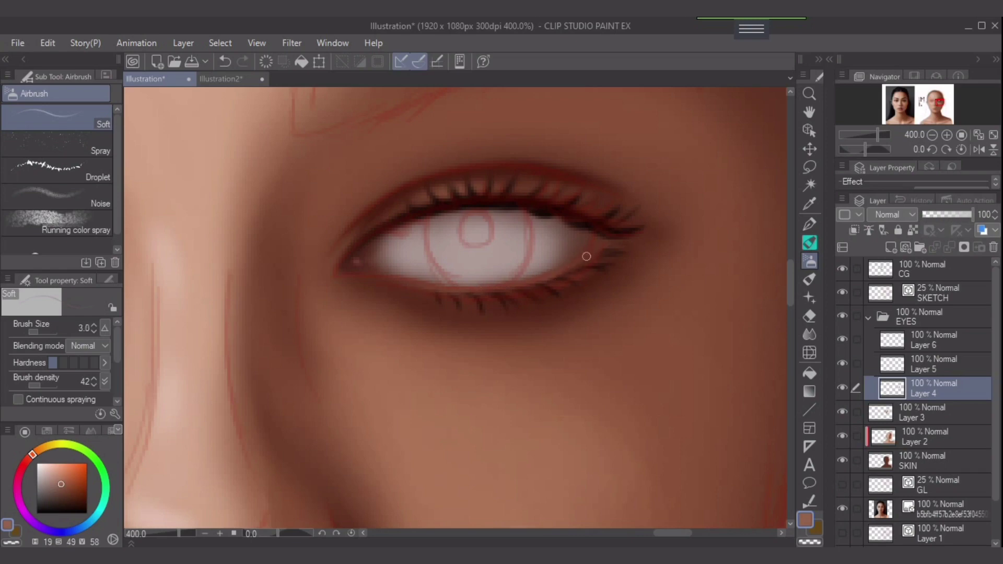
Step: Sample dark brown (H 13, S 62, V 29), undo the last stroke and redraw the eye white's outer lower edge at brush size 2.5
left_click(367, 250, "alt")
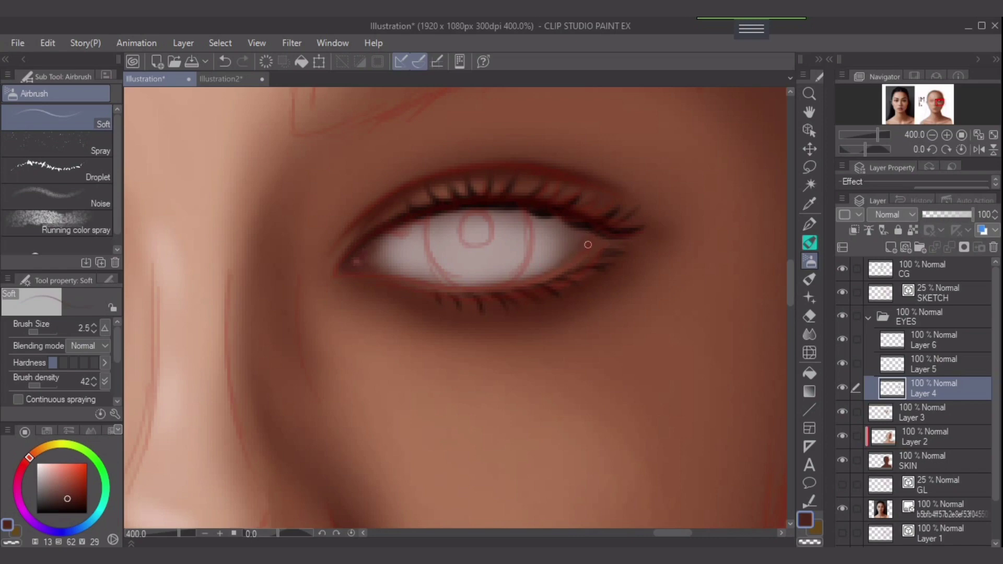
key("ctrl+z")
left_click_drag(539, 276, 589, 242)
Step: Sample dark reds from the lids and define the inner eye corner's outline, raising the brush density to 64
left_click(575, 210, "alt")
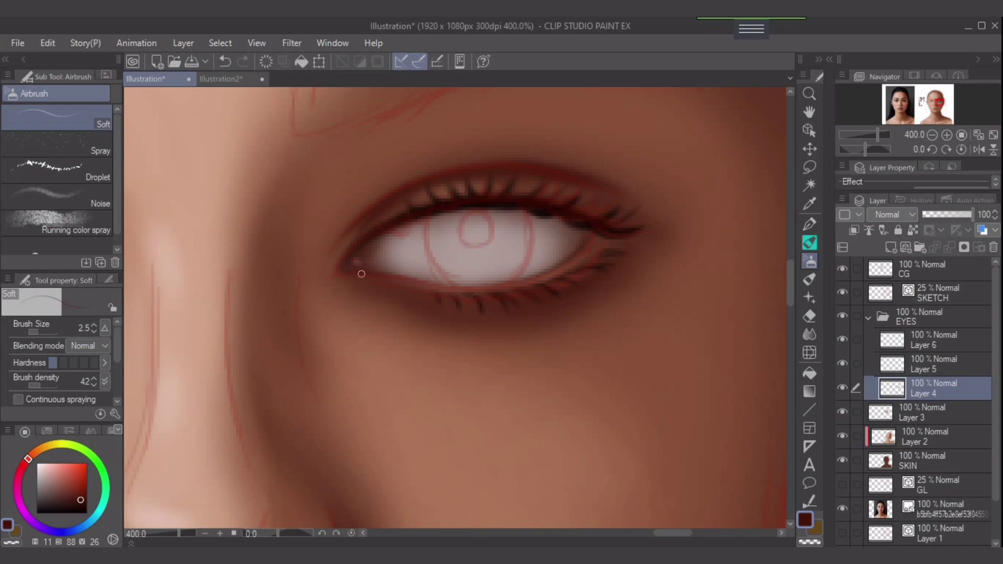
left_click(350, 258, "alt")
left_click_drag(40, 384, 47, 385)
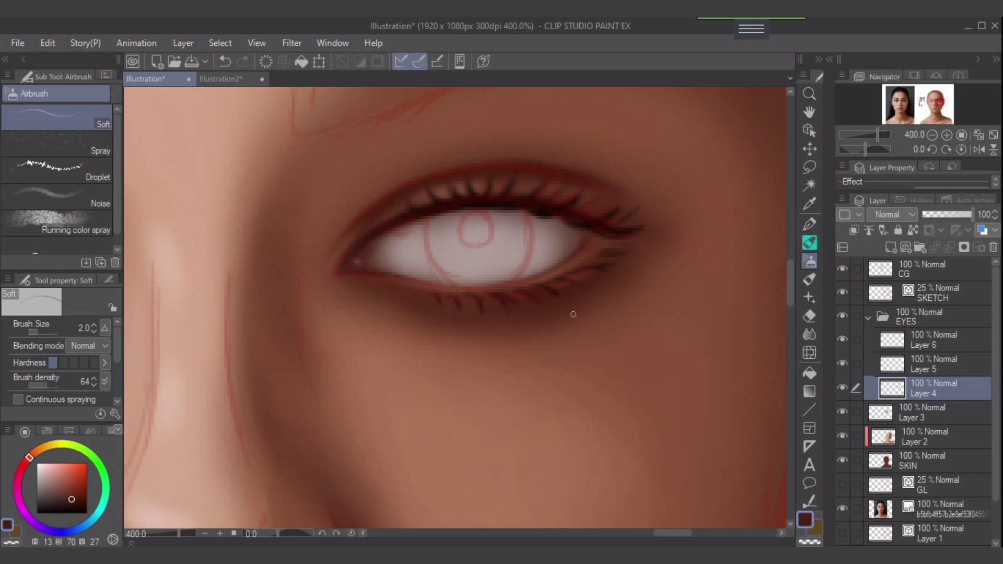
Step: Choose a red-brown (H 13, S 62, V 42) and shade beneath the lower lash line at brush size 2.5, redoing the first stroke
left_click(541, 308, "alt")
left_click(67, 492)
left_click_drag(420, 308, 516, 316)
key("ctrl+z")
left_click_drag(400, 297, 522, 311)
Step: Sample the near-black purple swatch (H 349, S 41, V 11) and add a new layer directly above Layer 4
scroll(645, 290, "down", 4)
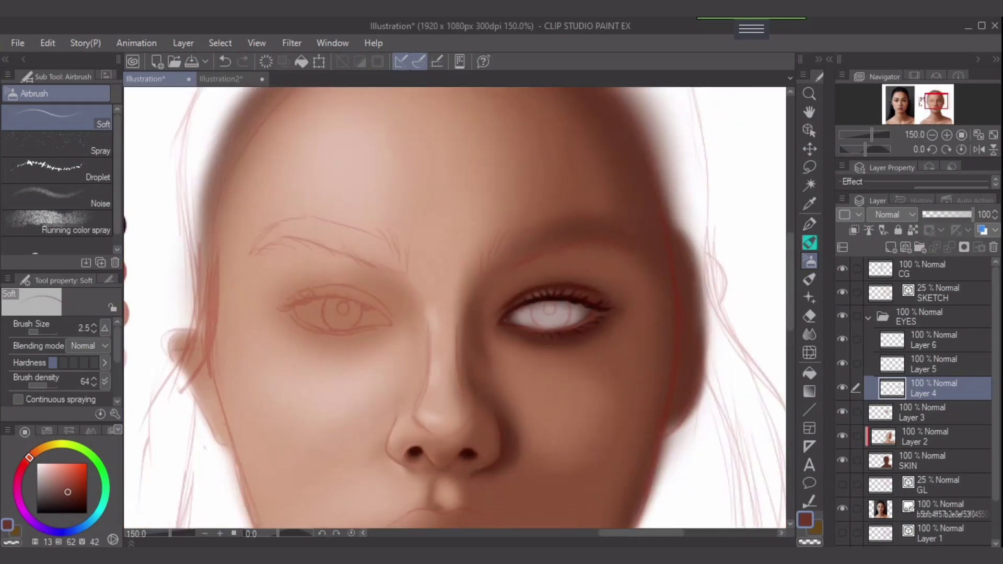
left_click_drag(446, 306, 527, 284)
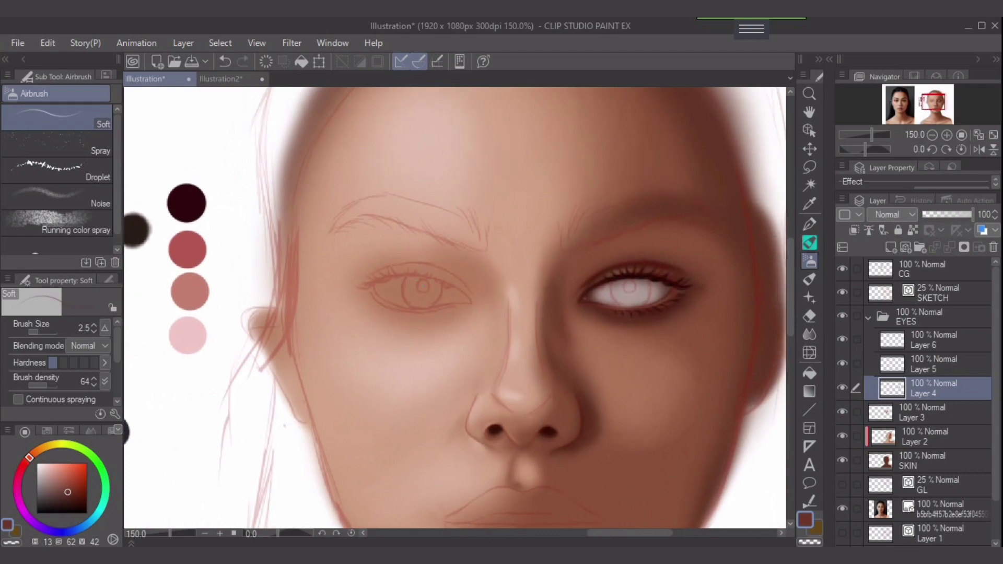
left_click_drag(454, 307, 529, 294)
left_click(171, 189, "alt")
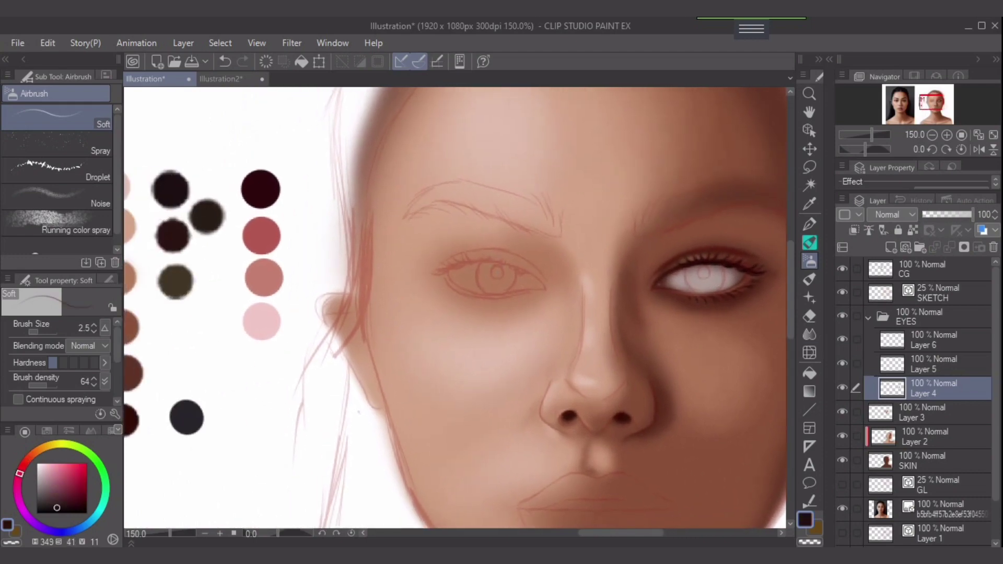
left_click(890, 247)
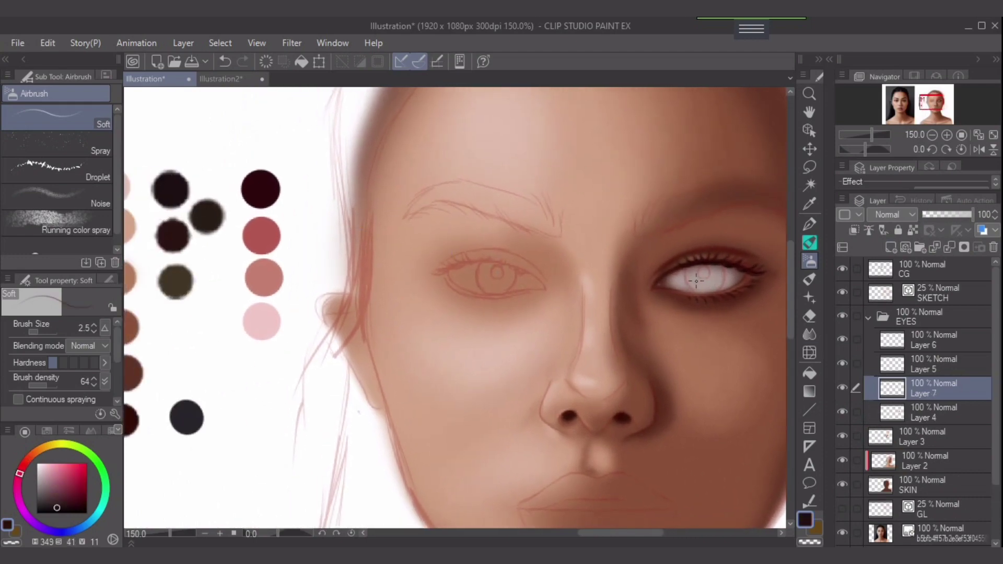
Step: Paint the shadow-side eye's iris as a solid near-black disc at brush sizes up to 17
key("bracketright")
key("bracketright")
key("bracketright")
key("bracketright")
key("bracketright")
key("bracketright")
key("bracketright")
key("bracketright")
mouse_move(705, 278)
left_mouse_down()
mouse_move(714, 270)
mouse_move(708, 285)
mouse_move(707, 269)
mouse_move(687, 275)
mouse_move(705, 276)
left_mouse_up()
key("bracketright")
key("bracketright")
key("bracketright")
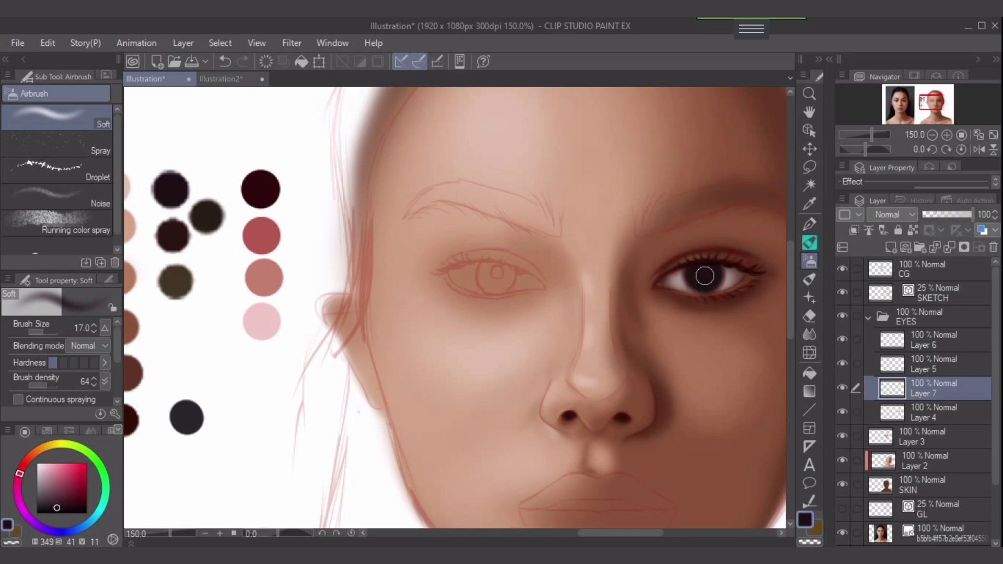
Step: Resample the iris's near-black (H 349, S 41, V 11) and even out its edge and fill at brush sizes 7 to 12
left_click(174, 233, "alt")
scroll(719, 350, "up", 3)
left_click_drag(718, 350, 530, 504)
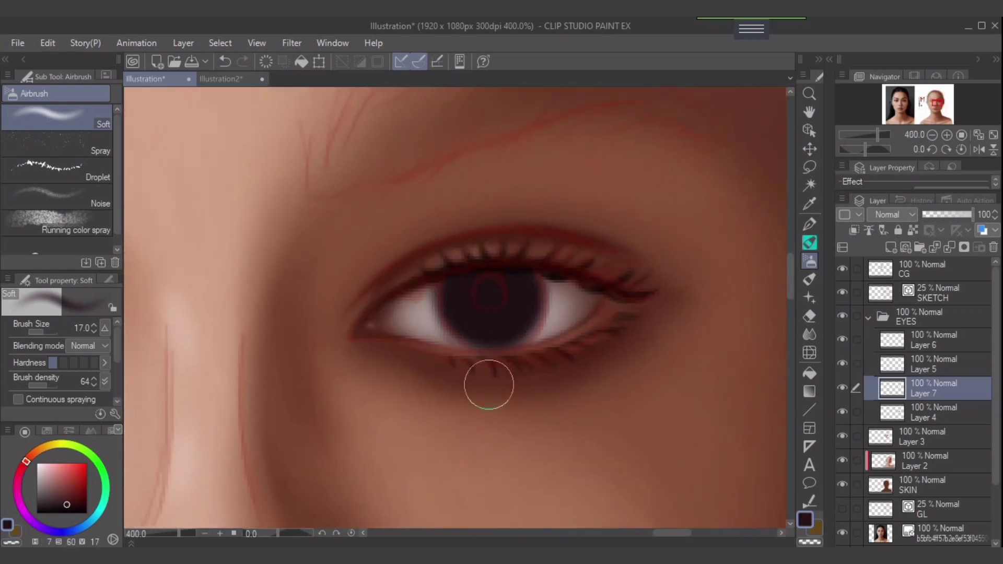
left_click_drag(512, 315, 552, 337)
left_click(509, 334, "alt")
key("bracketleft")
key("bracketleft")
key("bracketleft")
key("bracketleft")
key("bracketleft")
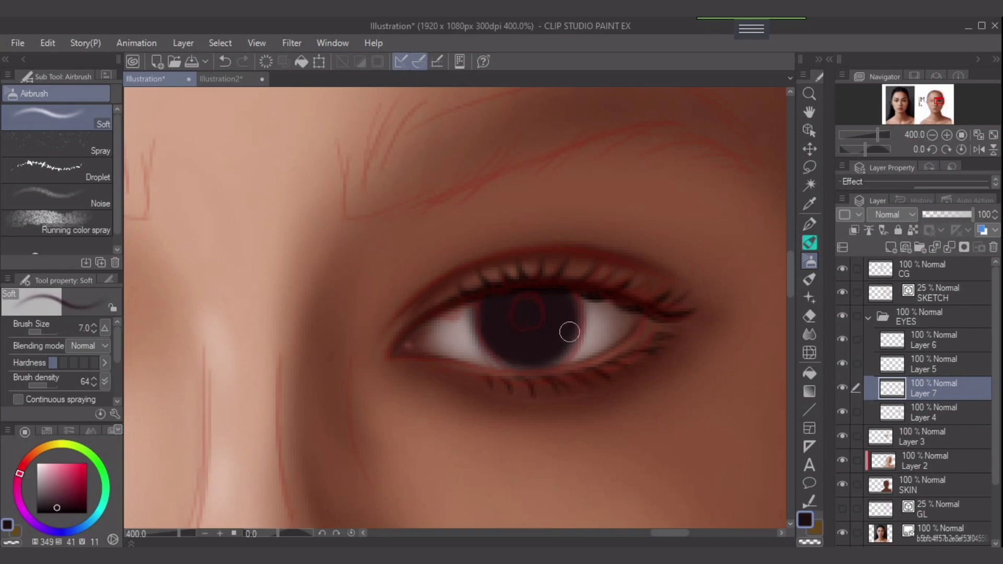
key("bracketright")
key("bracketleft")
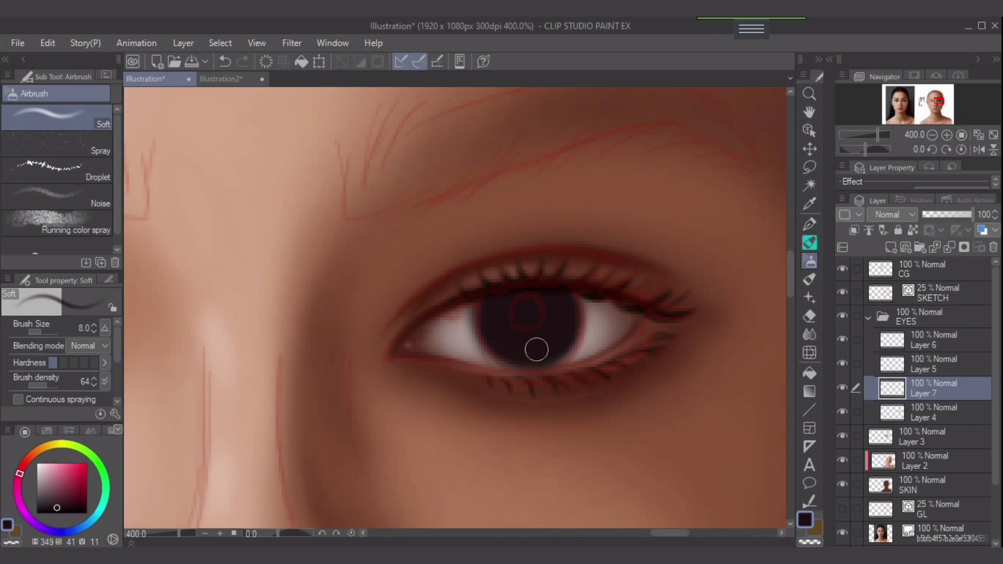
key("bracketright")
key("bracketright")
key("bracketright")
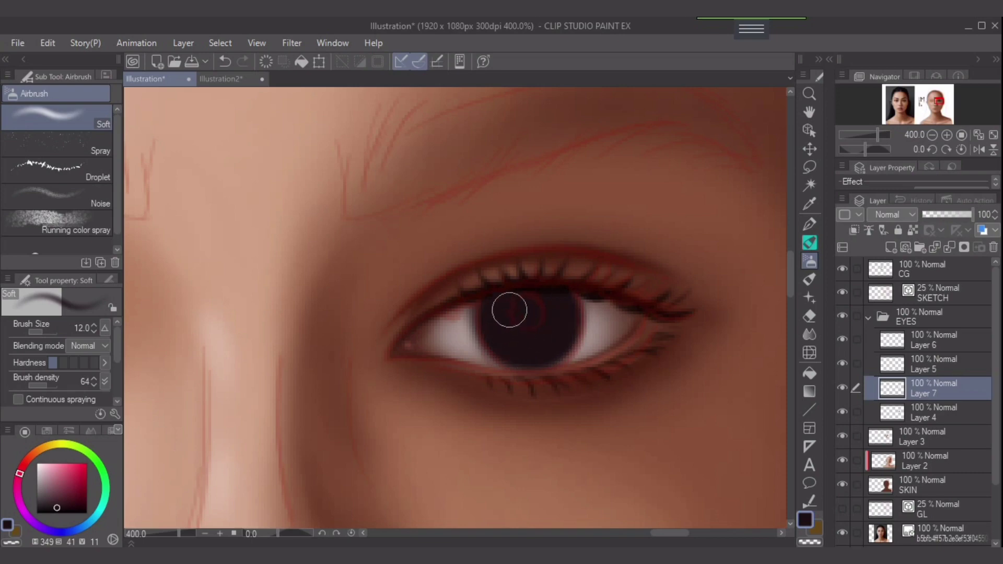
Step: Sample the dark red-brown swatch (H 7, S 60, V 17) and warm the middle of the iris at brush sizes 15 to 17
scroll(496, 345, "down", 2)
scroll(505, 345, "down", 1)
left_click_drag(390, 353, 703, 322)
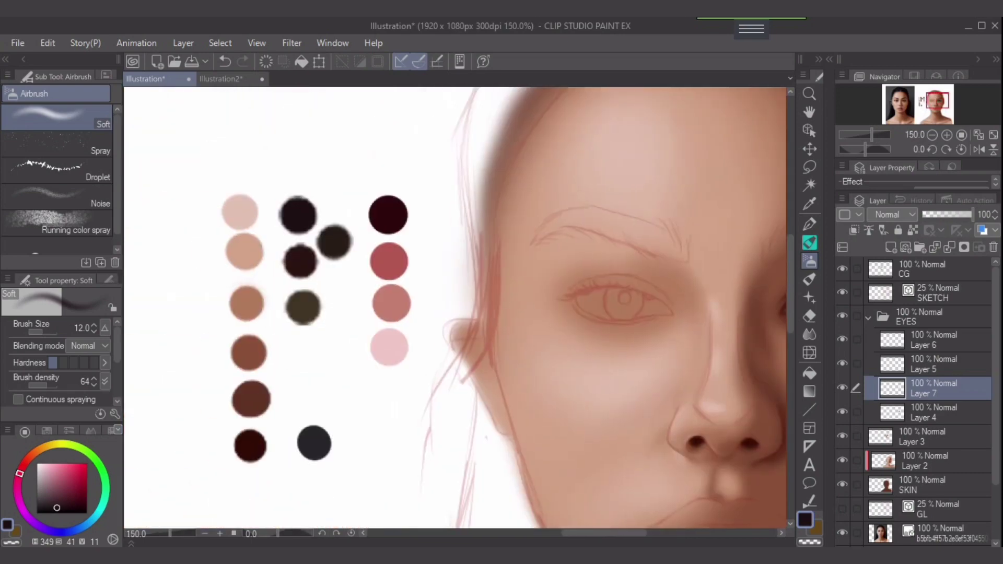
left_click(309, 257, "alt")
left_click_drag(773, 319, 458, 316)
scroll(526, 319, "up", 1)
key("bracketright")
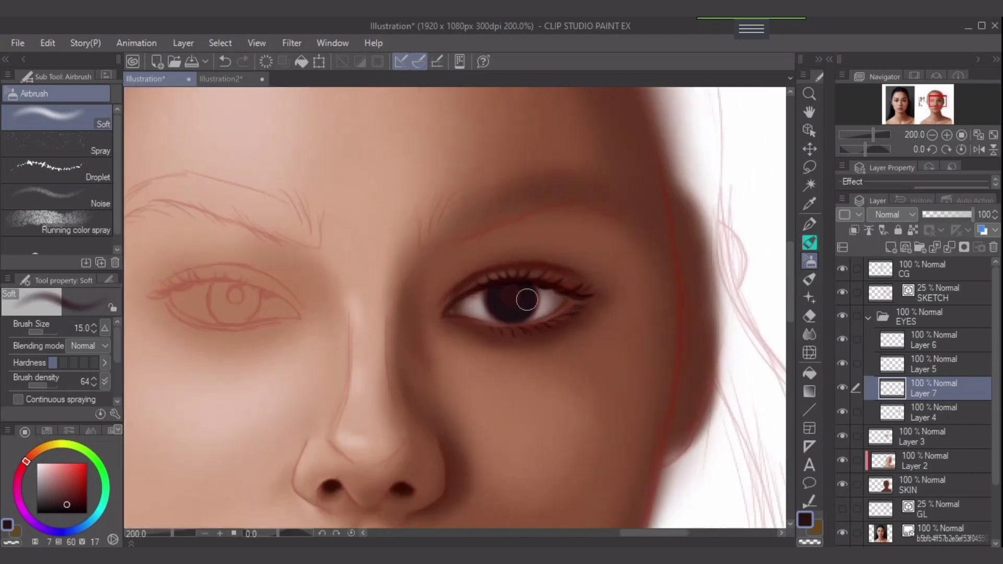
key("bracketright")
left_click(515, 297)
mouse_move(515, 298)
left_mouse_down()
mouse_move(533, 293)
mouse_move(506, 291)
mouse_move(509, 301)
mouse_move(496, 291)
mouse_move(581, 289)
left_mouse_up()
key("bracketleft")
Step: Sample the dark brown swatch (H 28, S 44, V 15) and tint the iris's lower part at brush size 6, undoing the first attempt
scroll(541, 291, "down", 2)
left_click(254, 301, "alt")
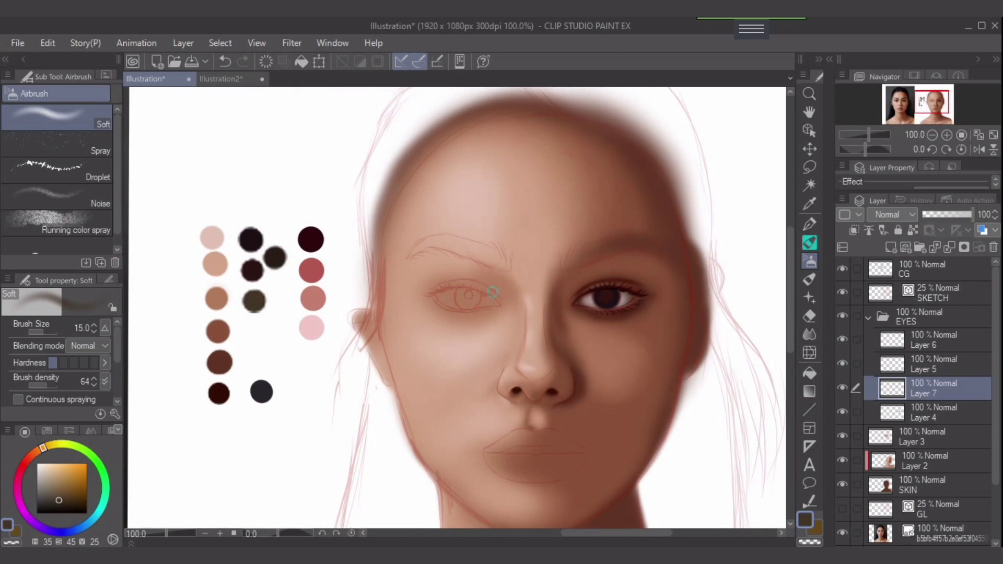
left_click(275, 257, "alt")
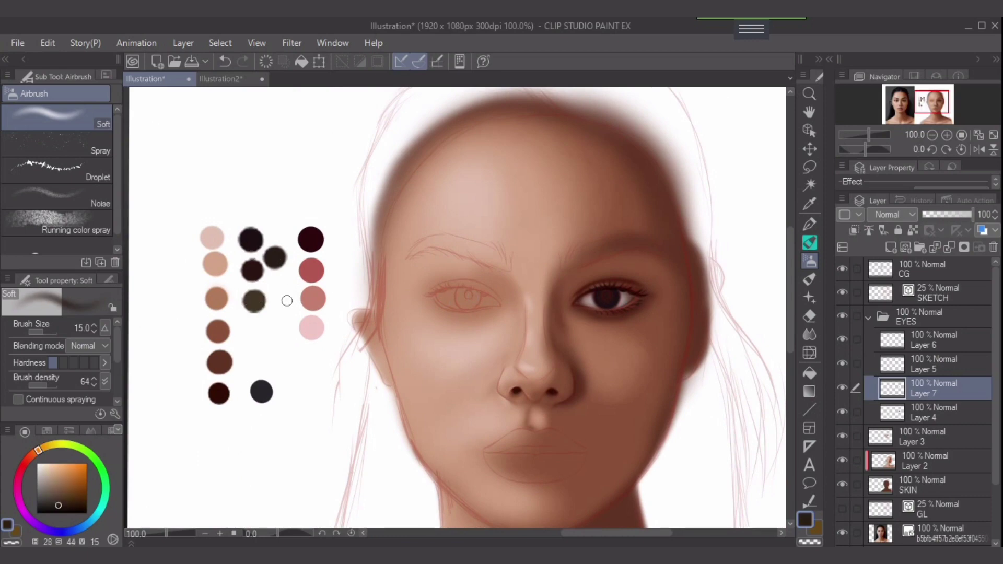
scroll(444, 297, "up", 2)
left_click_drag(666, 329, 455, 352)
key("bracketleft")
key("bracketleft")
key("bracketleft")
key("bracketleft")
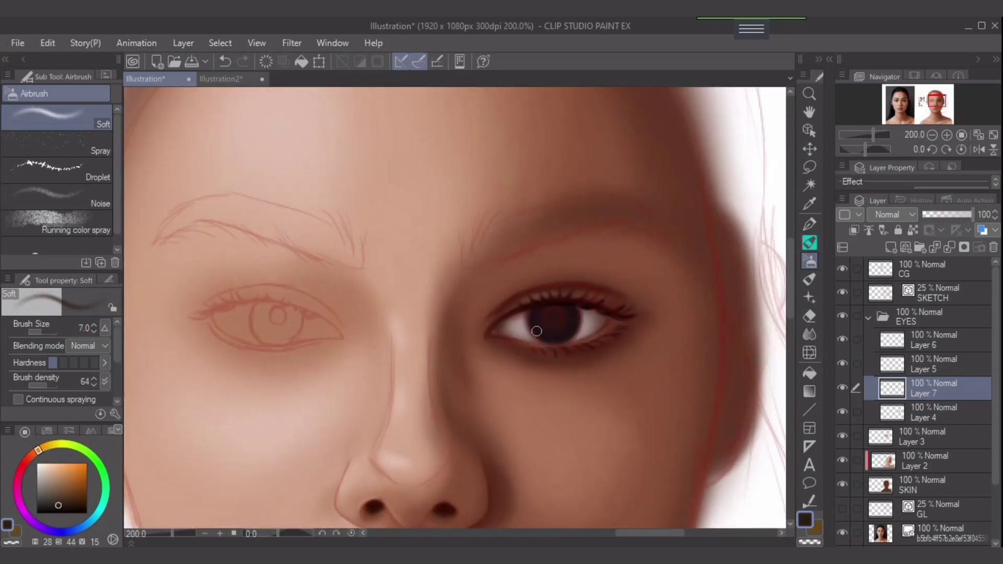
key("ctrl+z")
key("bracketleft")
left_click_drag(534, 320, 562, 336)
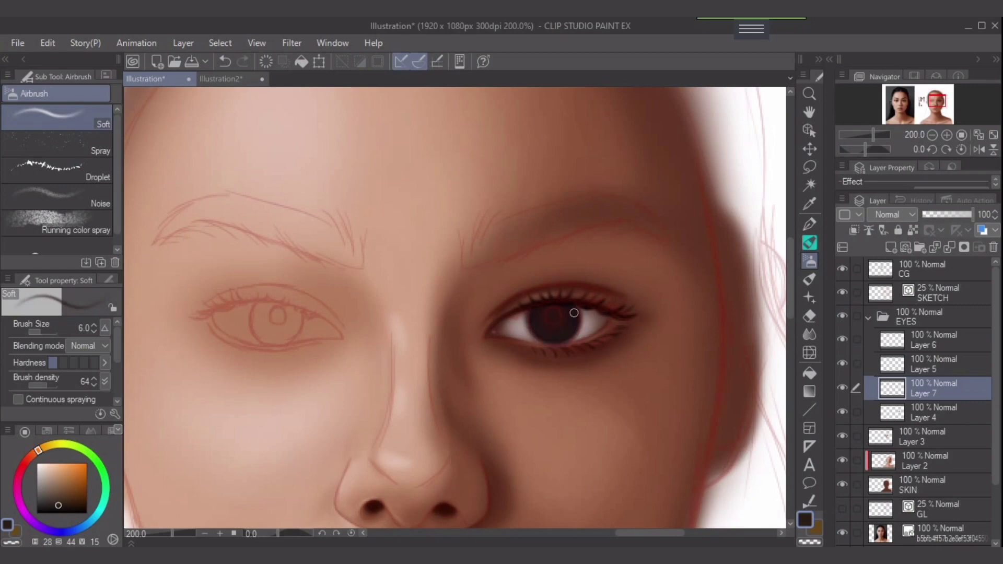
Step: Sample the olive swatch (H 35, S 45, V 25) and glaze the lower half of the iris at brush size 8
key("[")
key("bracketright")
key("bracketright")
left_click_drag(521, 345, 831, 352)
left_click(157, 346, "alt")
left_click_drag(587, 324, 204, 314)
scroll(564, 387, "up", 2)
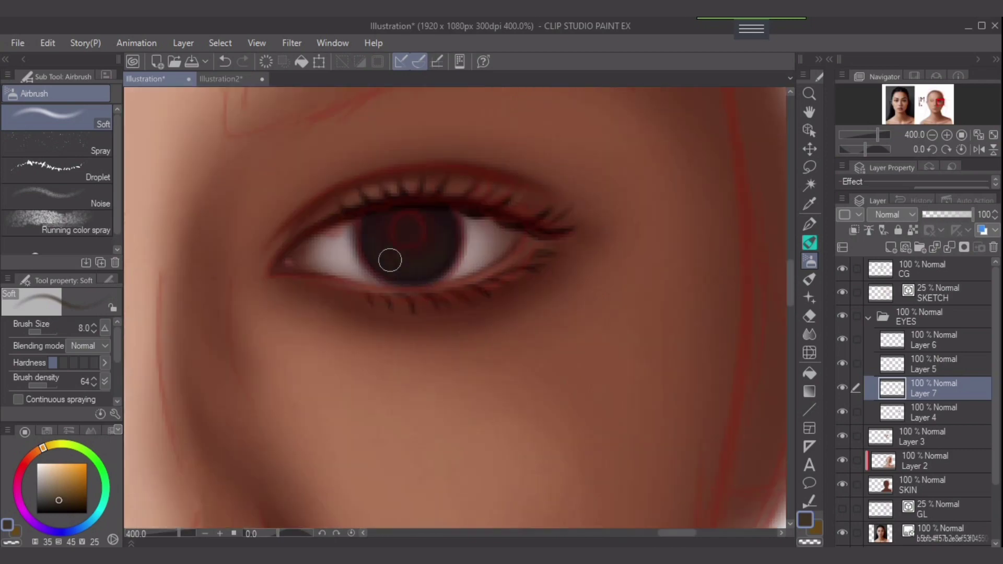
mouse_move(382, 254)
left_mouse_down()
mouse_move(425, 258)
mouse_move(389, 253)
mouse_move(437, 250)
mouse_move(429, 259)
mouse_move(442, 220)
mouse_move(417, 265)
mouse_move(385, 259)
mouse_move(379, 239)
mouse_move(422, 261)
mouse_move(379, 247)
mouse_move(466, 213)
mouse_move(428, 256)
mouse_move(384, 262)
mouse_move(440, 242)
mouse_move(429, 258)
mouse_move(391, 259)
mouse_move(442, 249)
mouse_move(420, 264)
mouse_move(383, 257)
mouse_move(409, 266)
mouse_move(445, 242)
mouse_move(379, 259)
mouse_move(427, 248)
left_mouse_up()
Step: Sample a near-black (H 6, S 59, V 7) and darken the iris's upper part beneath the lid with a smaller brush
left_click(439, 210, "alt")
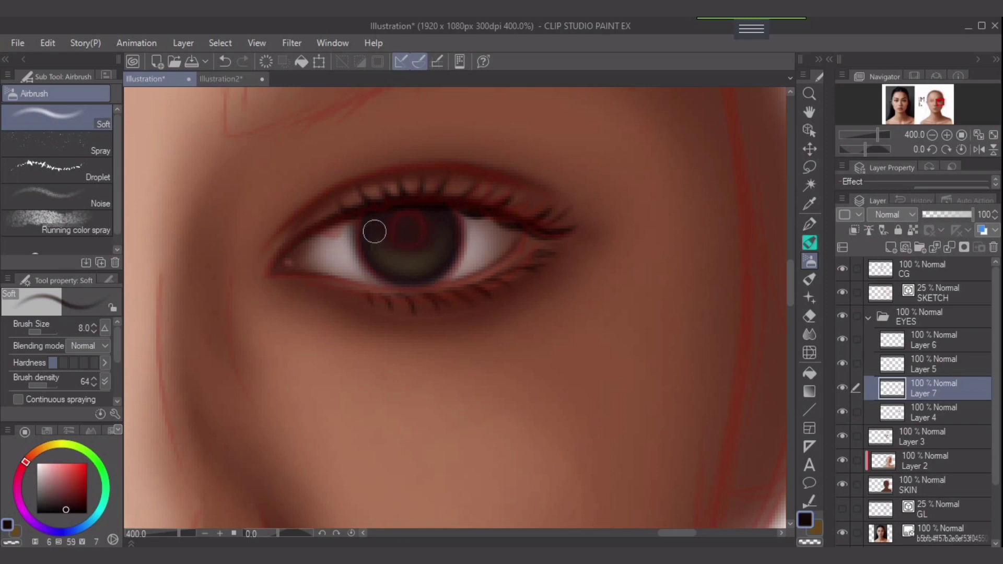
key("[")
key("[")
mouse_move(373, 230)
left_mouse_down()
mouse_move(394, 214)
mouse_move(375, 243)
mouse_move(382, 221)
mouse_move(391, 237)
mouse_move(381, 220)
mouse_move(454, 221)
left_mouse_up()
Step: Darken the pupil and tighten the iris's outer rim, reducing the brush size to 3
key("]")
key("]")
key("]")
key("bracketleft")
key("bracketleft")
key("bracketleft")
key("bracketleft")
key("bracketleft")
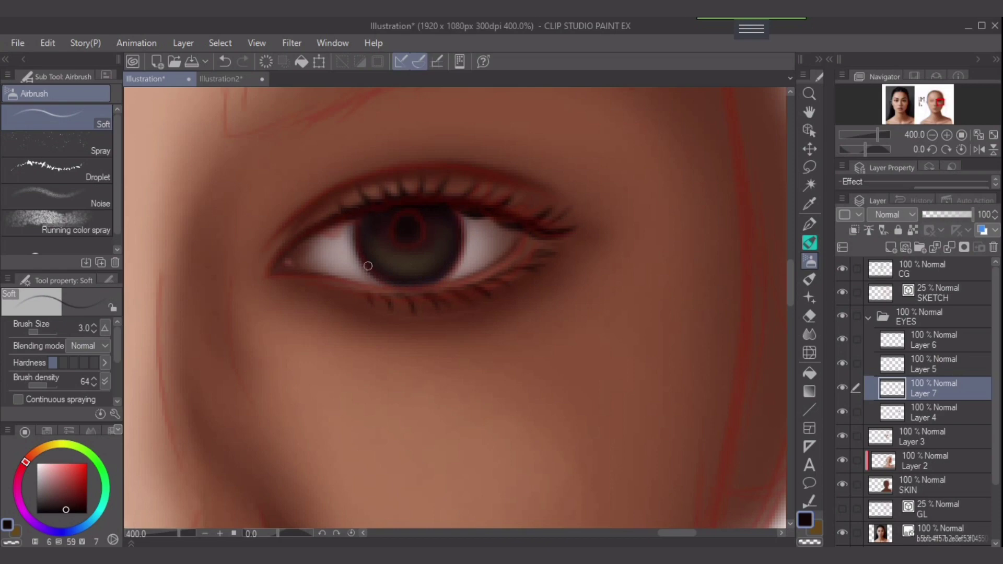
Step: Deepen the pupil with black (H 6, S 73, V 0) at brush sizes 7 to 8
key("bracketright")
key("bracketright")
key("bracketright")
key("bracketright")
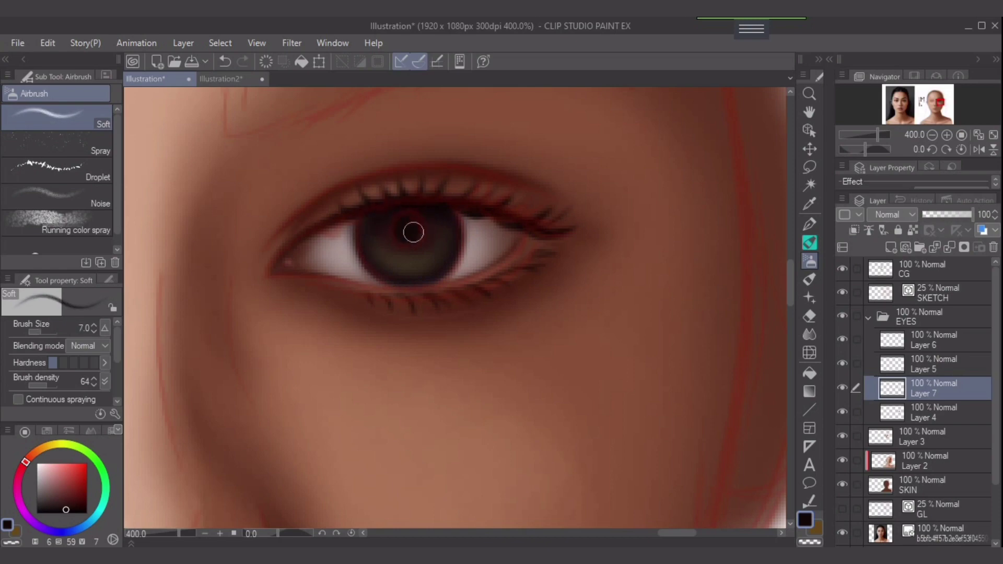
key("bracketleft")
key("bracketright")
left_click_drag(66, 511, 73, 513)
key("bracketright")
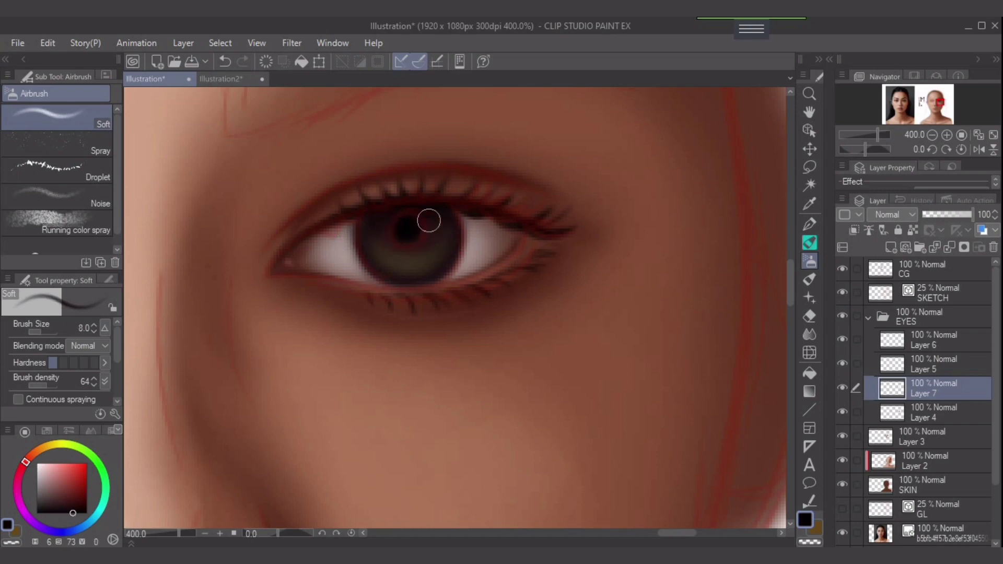
key("bracketleft")
key("bracketright")
Step: Paint a soft greyish-pink reflection (H 6, S 23, V 60) on the iris's upper left, beside the pupil, at brush size 7
left_click(48, 483)
key("bracketleft")
key("bracketleft")
left_click_drag(371, 238, 400, 222)
key("ctrl+z")
key("bracketright")
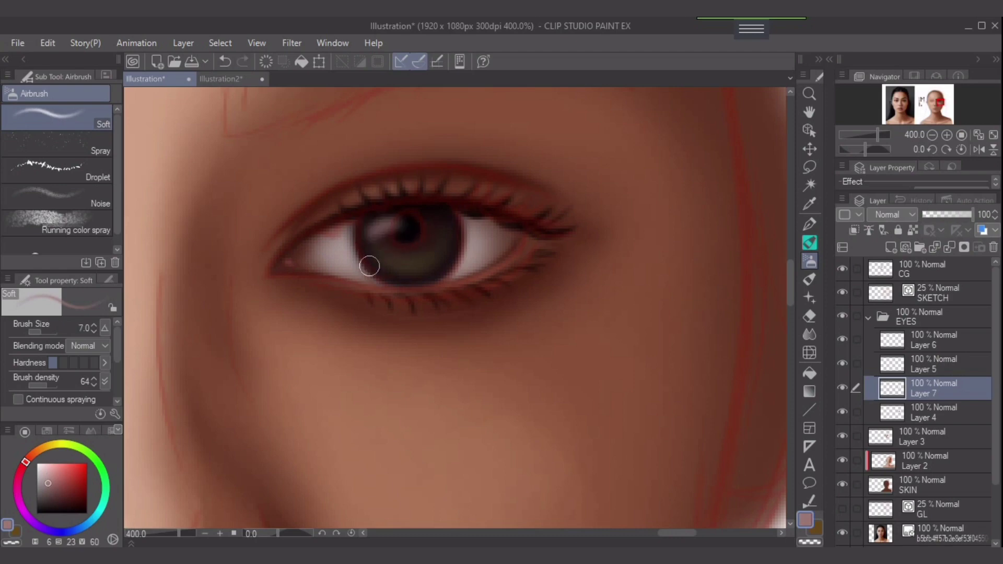
Step: Brighten the core of the iris reflection with pale pink (H 6, S 8, V 92), reducing the brush size to 2.5
left_click(40, 467)
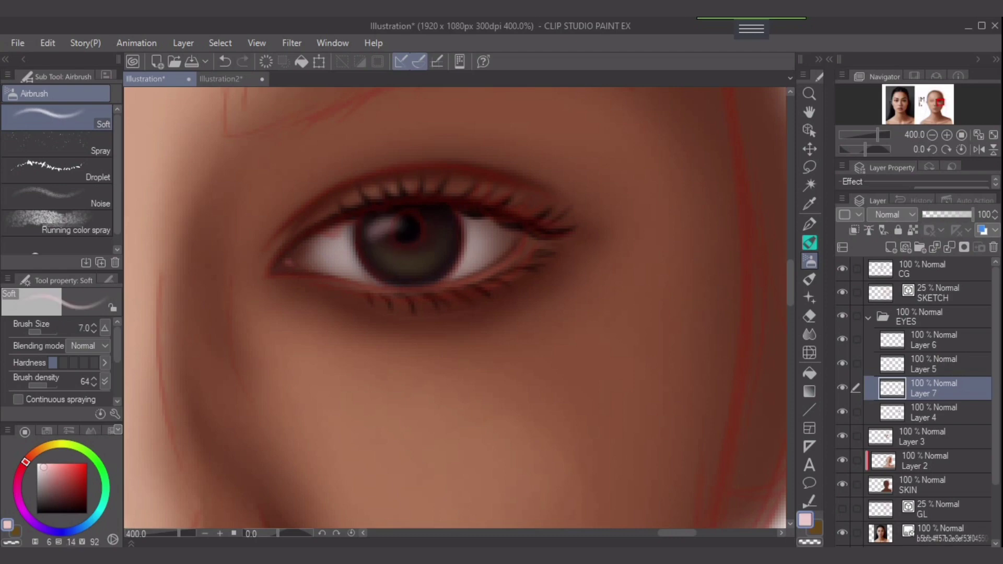
key("bracketleft")
key("bracketleft")
key("bracketleft")
key("bracketleft")
mouse_move(372, 231)
left_mouse_down()
mouse_move(404, 230)
mouse_move(393, 219)
left_mouse_up()
key("ctrl+z")
key("bracketleft")
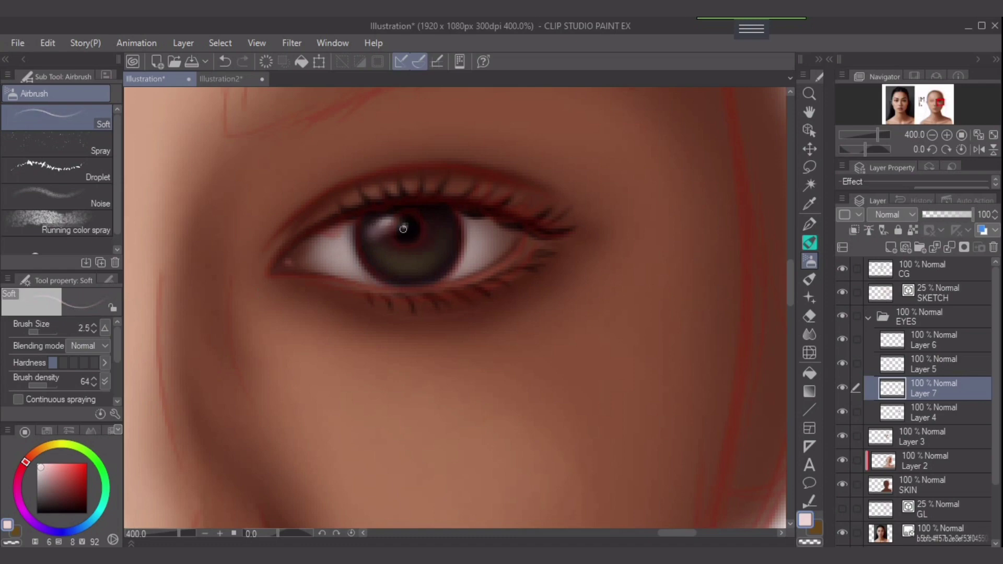
Step: Dot a highlight on the pupil and strengthen the bright reflection on a new layer above Layer 7
left_click(404, 227)
left_click(890, 247)
key("bracketright")
key("bracketright")
left_click_drag(375, 225, 401, 220)
key("ctrl+z")
key("e")
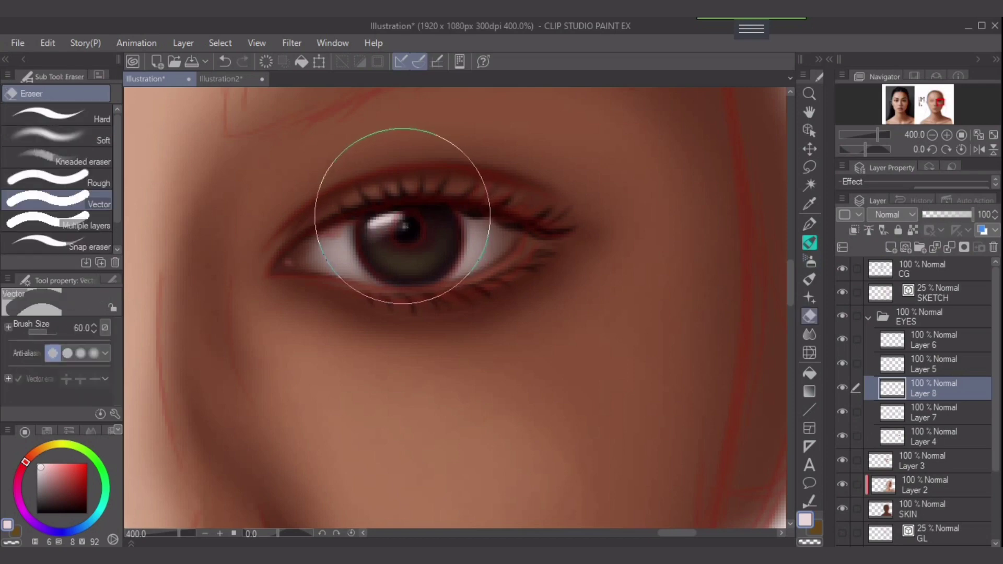
key("bracketleft")
key("bracketleft")
key("bracketleft")
key("bracketleft")
key("bracketleft")
key("bracketleft")
key("bracketleft")
key("bracketleft")
key("bracketleft")
key("bracketleft")
key("bracketleft")
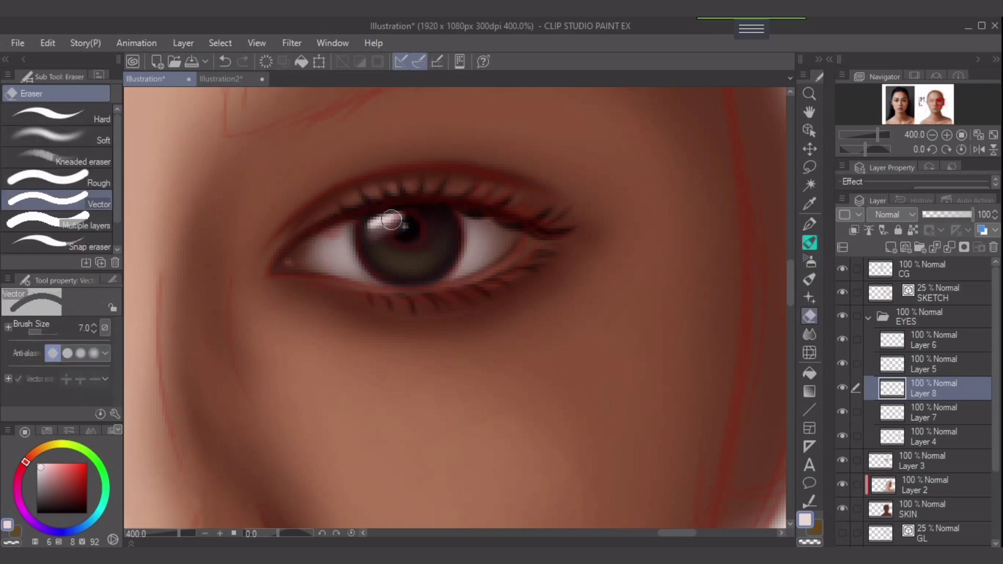
Step: Trim the edge of the bright iris reflection on Layer 8 with the Hard eraser at size 3
left_click(58, 116)
key("bracketleft")
key("bracketleft")
key("bracketleft")
key("bracketleft")
key("bracketleft")
key("bracketleft")
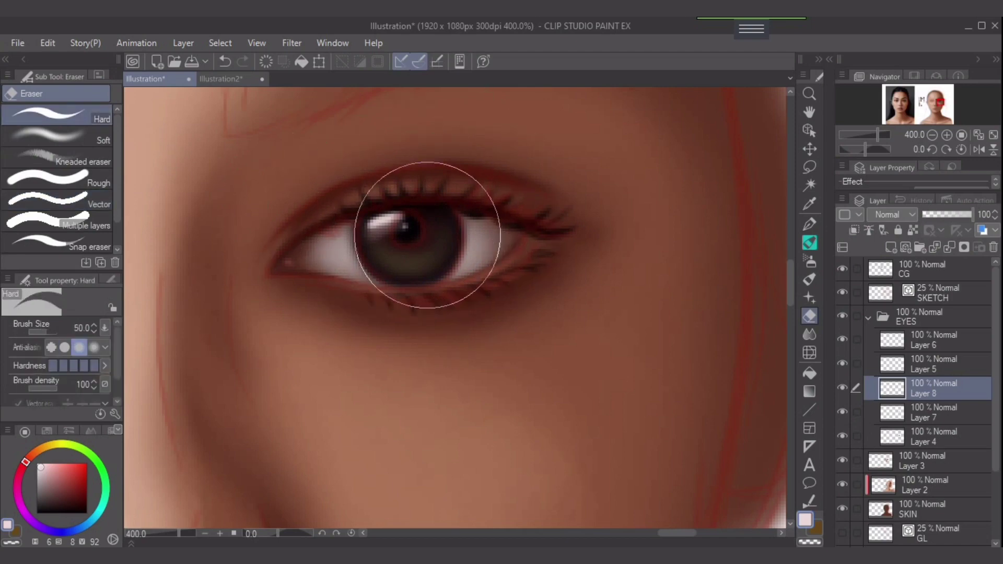
key("bracketleft")
key("bracketleft")
key("bracketleft")
key("bracketleft")
key("bracketleft")
key("bracketleft")
key("bracketleft")
key("bracketleft")
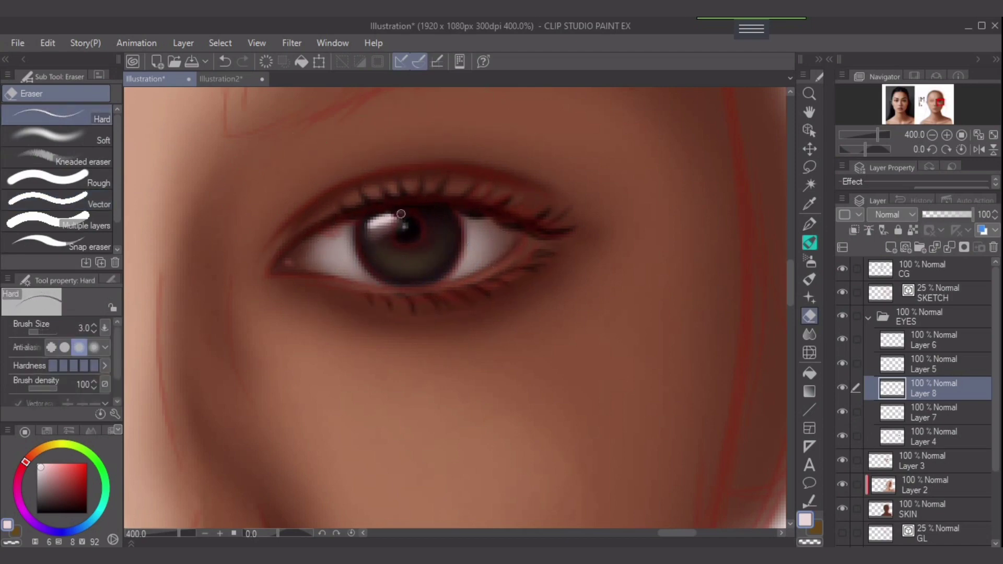
key("bracketleft")
key("bracketright")
Step: Hide the sketch and sample a near-black (H 0, S 36, V 11) from the iris for the Soft airbrush on Layer 7
key("ctrl+minus")
key("ctrl+minus")
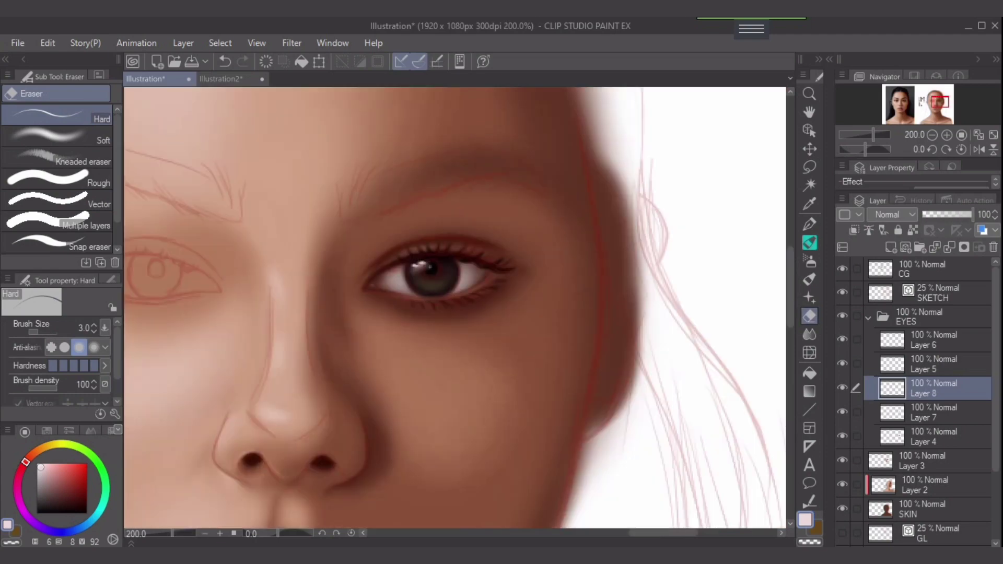
left_click_drag(478, 338, 562, 311)
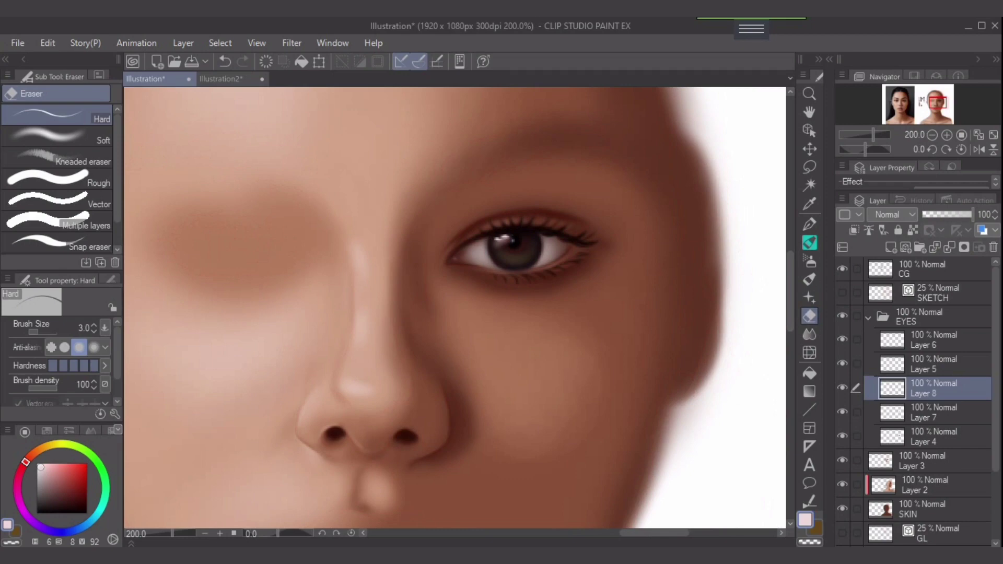
key("alt+bracketleft")
scroll(593, 282, "up", 2)
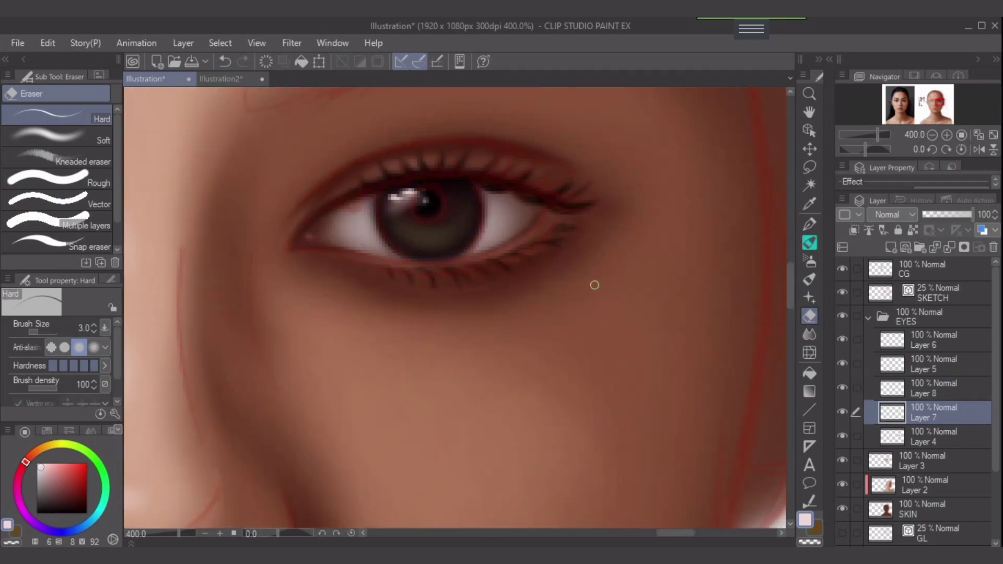
right_click(466, 211)
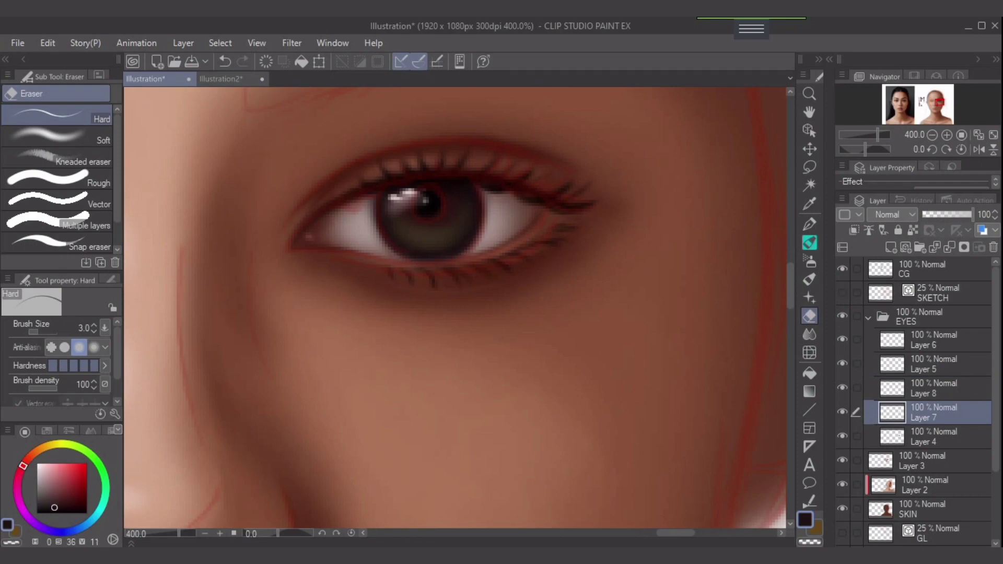
left_click_drag(474, 193, 470, 198)
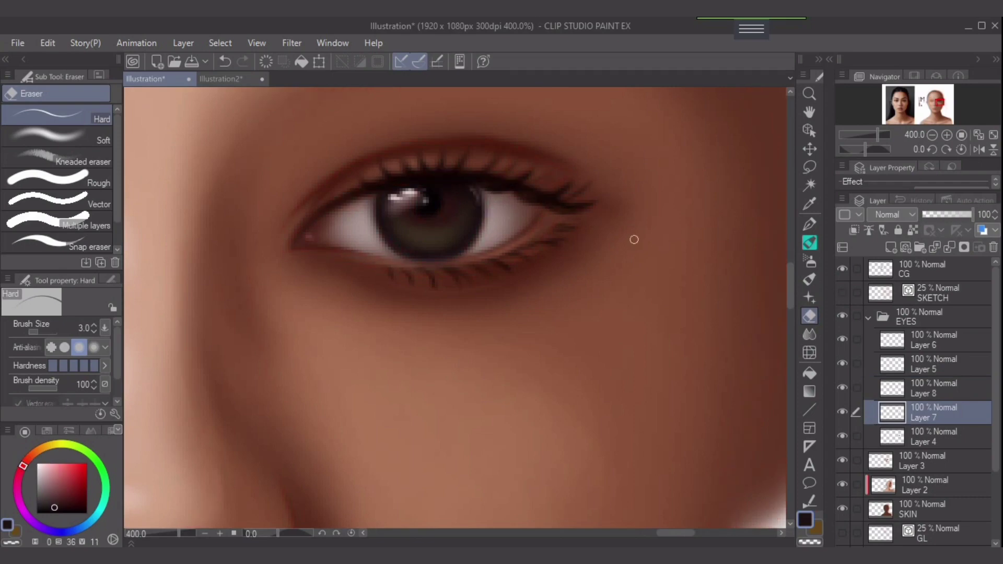
key("b")
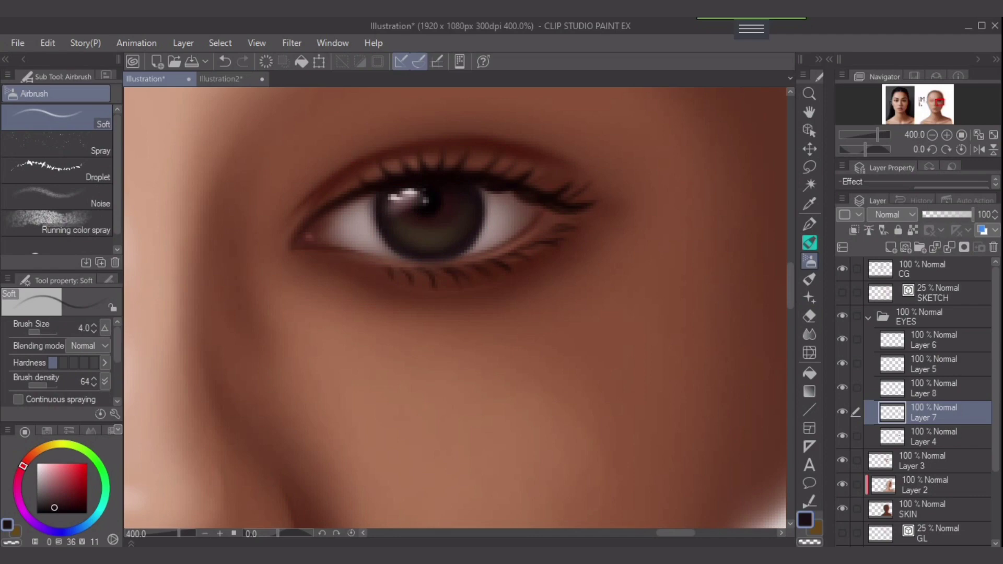
Step: Toggle Layer 6 and Layer 5 to identify their contents, keep both shown, and make Layer 5 active
left_click(933, 339)
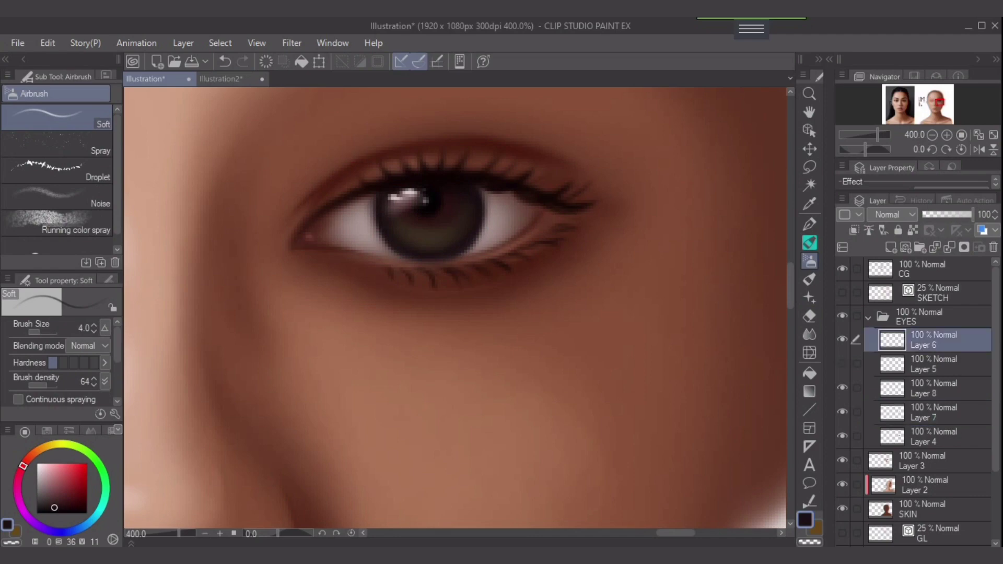
left_click(842, 339)
left_click(841, 363)
left_click(842, 339)
left_click(933, 363)
Step: Sharpen the upper eyelid crease with dark brown (H 14, S 92, V 17) at brush size 0.7 and density 100
left_click(511, 147, "alt")
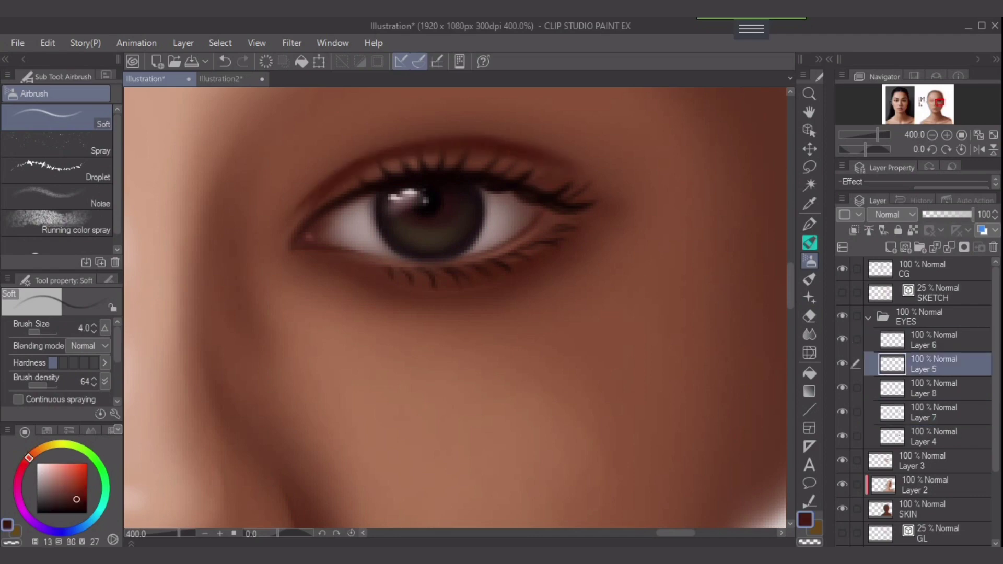
left_click(525, 148, "alt")
left_click_drag(47, 382, 58, 383)
key("bracketleft")
key("bracketleft")
key("bracketleft")
key("bracketleft")
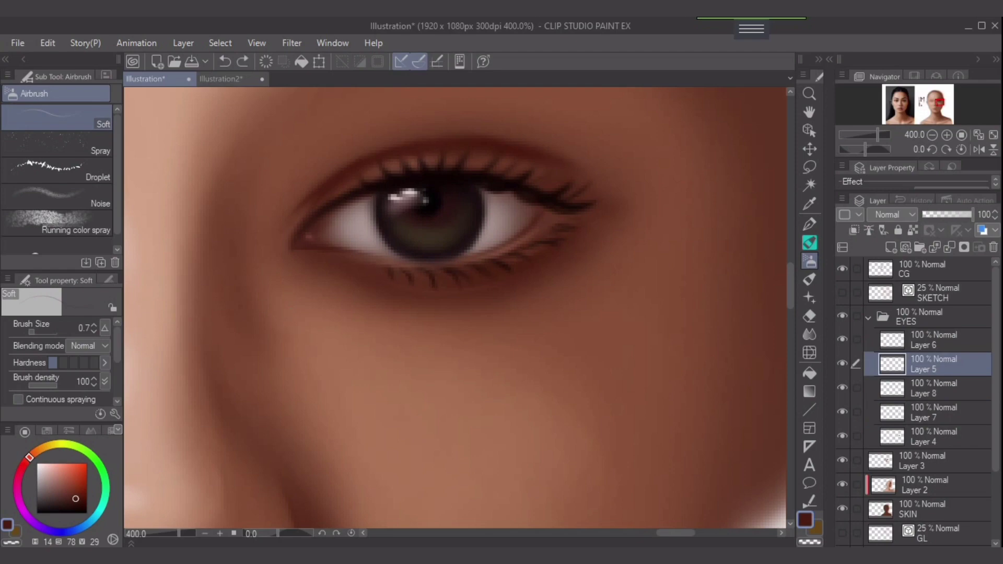
left_click_drag(75, 498, 78, 501)
left_click_drag(78, 501, 82, 505)
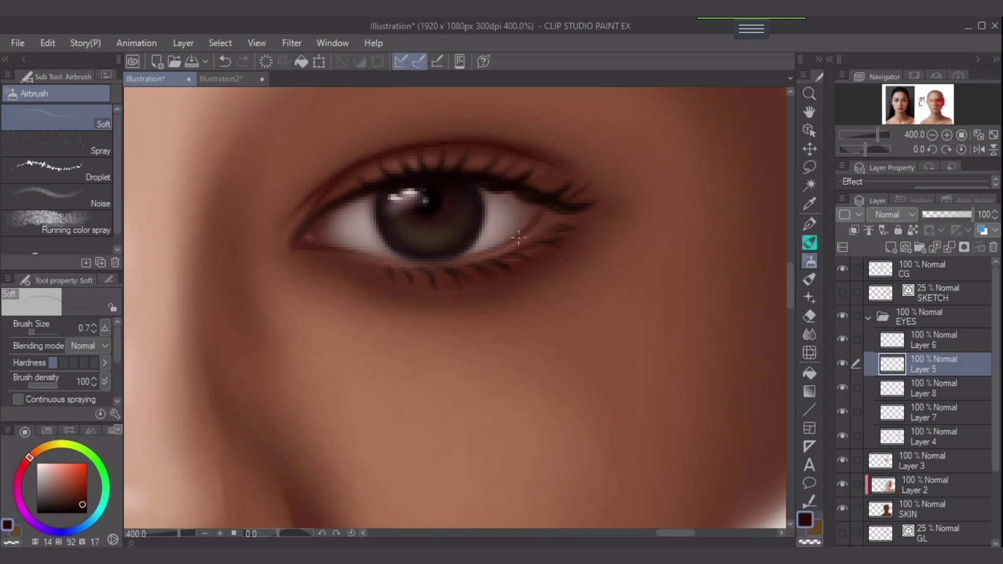
Step: On Layer 4, line the outer lower edge of the eye white with a sampled brown (H 15, S 49, V 39) at brush size 2.5
left_click(529, 220, "ctrl+shift")
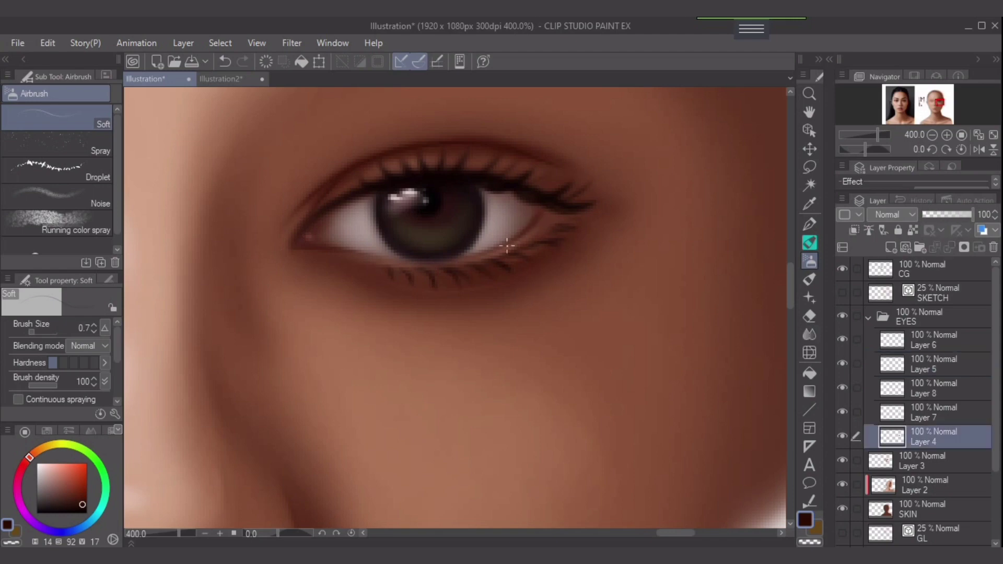
left_click(529, 213, "alt")
key("bracketright")
key("bracketright")
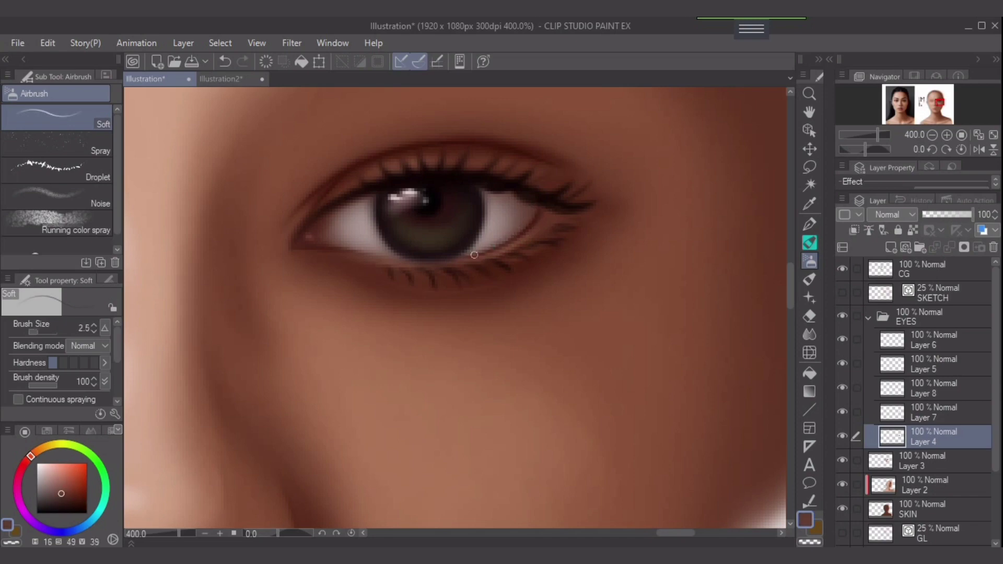
key("bracketright")
key("bracketright")
Step: Darken the eye's outer and inner corners with sampled dark browns down to H 13, S 78, V 7, reducing the brush size to 1.5
left_click(529, 216, "alt")
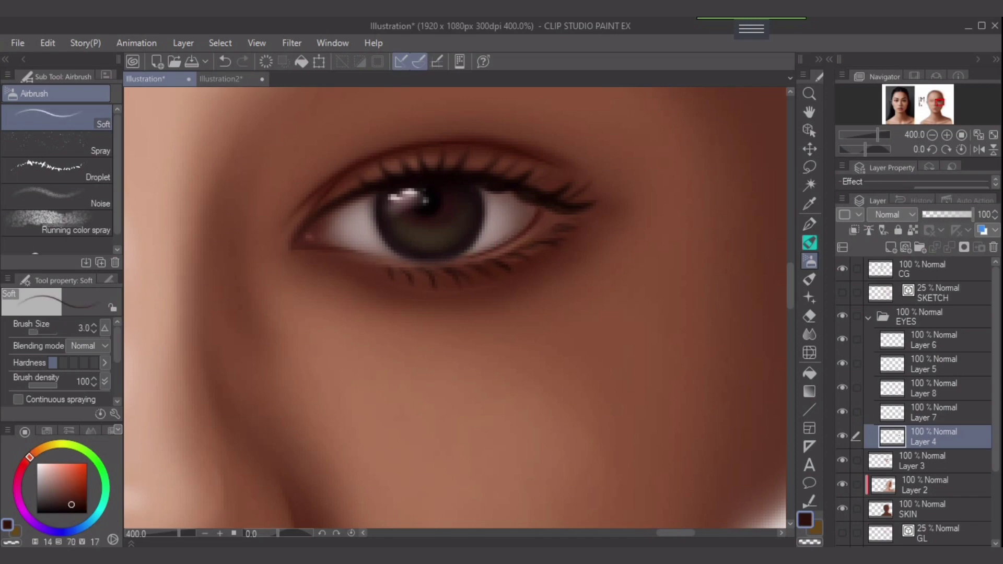
key("bracketleft")
key("bracketleft")
left_click(552, 198, "alt")
key("bracketleft")
key("bracketleft")
key("bracketleft")
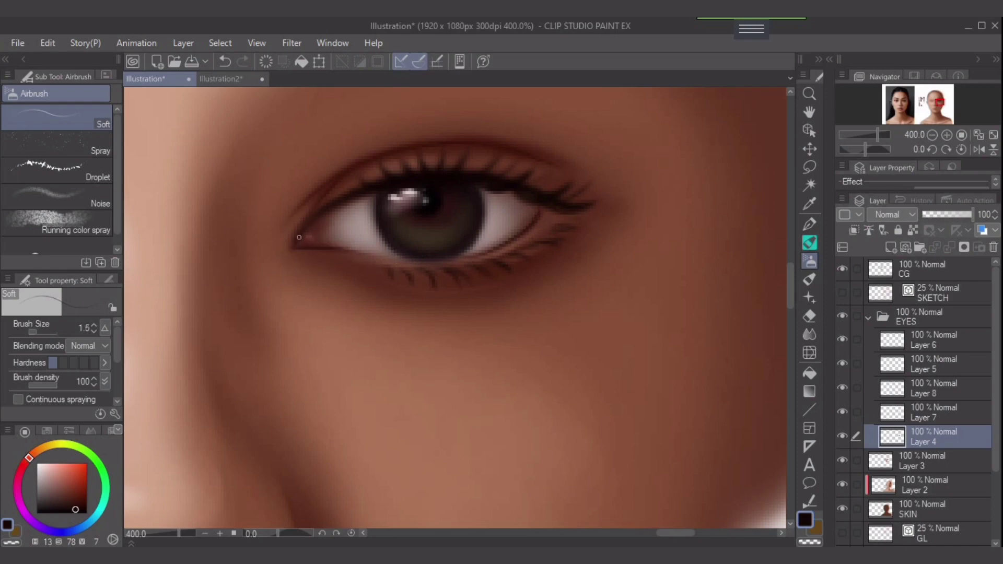
key("bracketleft")
key("bracketright")
key("bracketright")
Step: Define the lower lid edge below the iris with sampled browns (H 15, S 67, V 35 and H 16, S 62, V 28) at brush sizes 1 to 2
left_click(369, 257, "alt")
key("bracketleft")
left_click(355, 263, "alt")
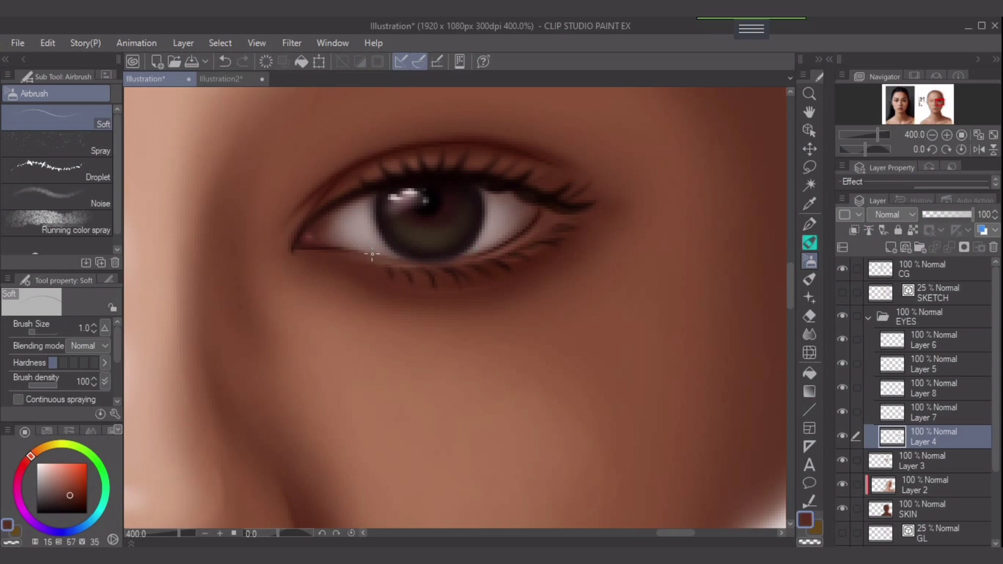
left_click(460, 258, "alt")
left_click(458, 258, "alt")
key("bracketright")
Step: Try drawing a brown lower lid line directly beneath the iris on Layer 6
left_click(928, 340)
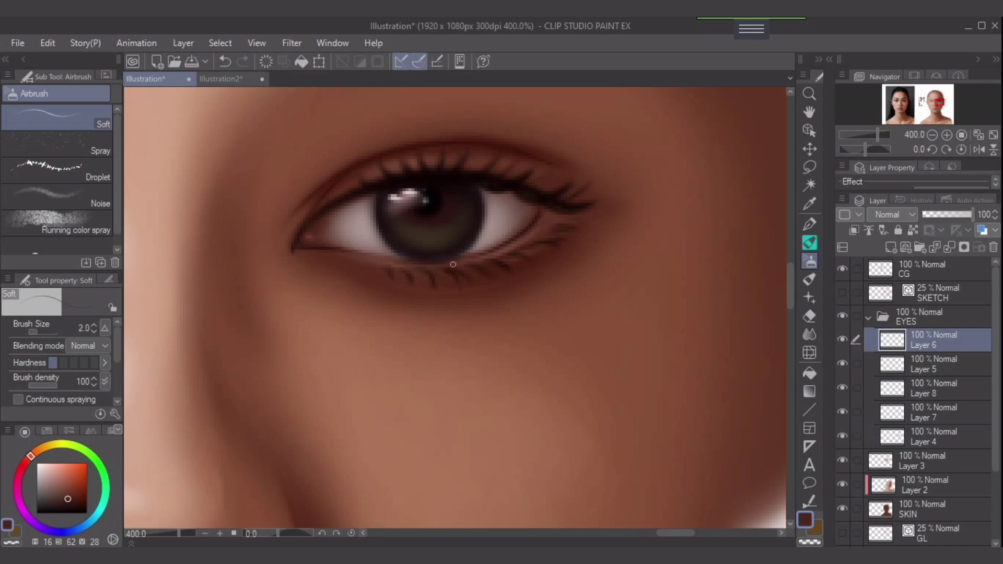
key("ctrl+z")
left_click_drag(399, 263, 455, 261)
left_click(476, 252, "alt")
left_click_drag(409, 263, 459, 260)
key("ctrl+z")
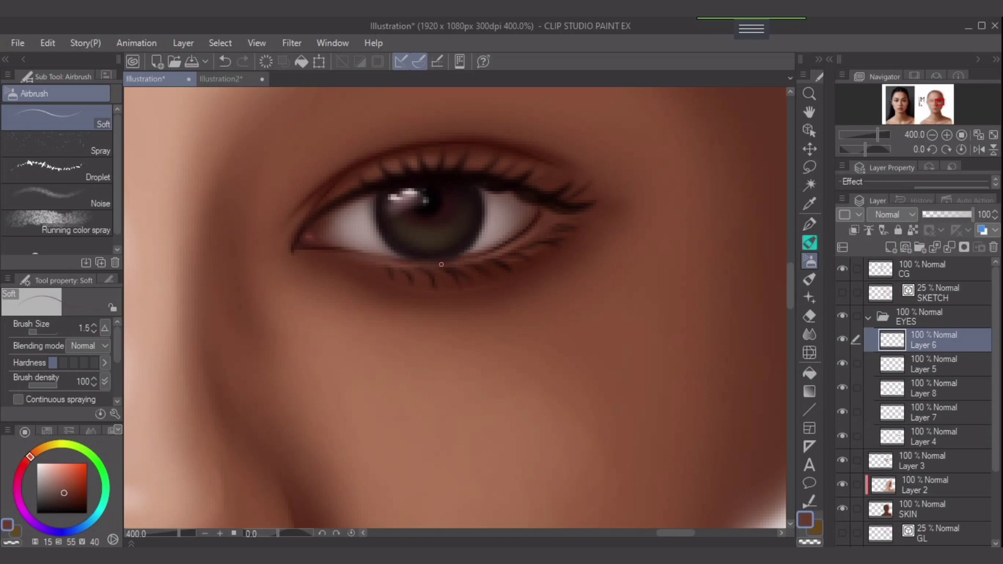
key("ctrl+z")
Step: Compare the painted eye and face with the reference photo, and examine the brow area
scroll(554, 257, "down", 2)
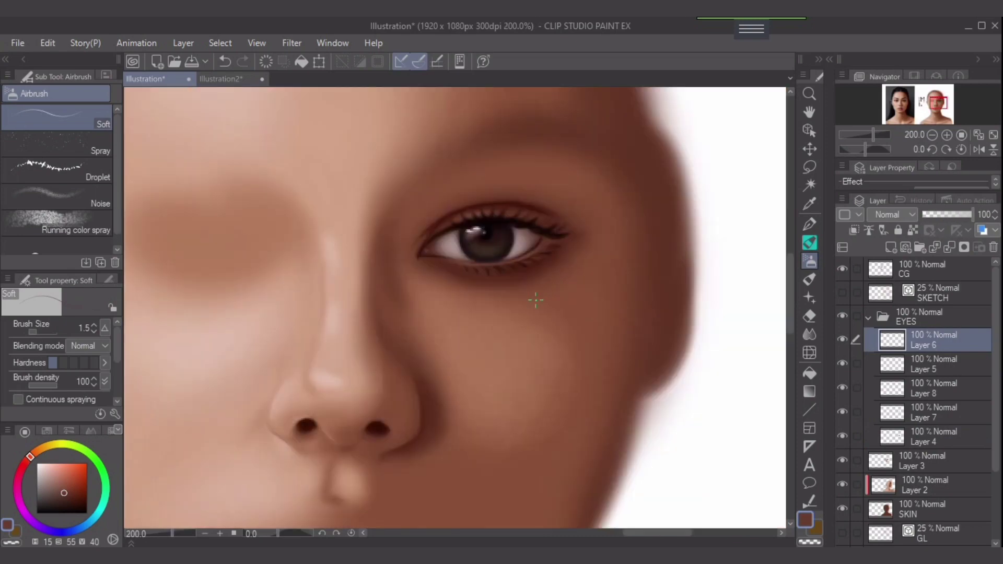
left_click_drag(614, 312, 641, 345)
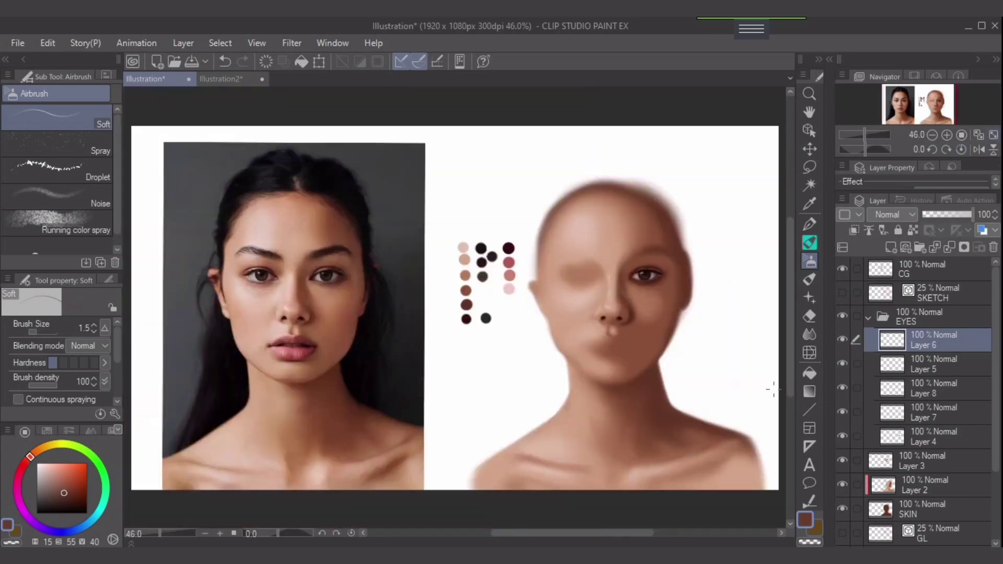
key("i")
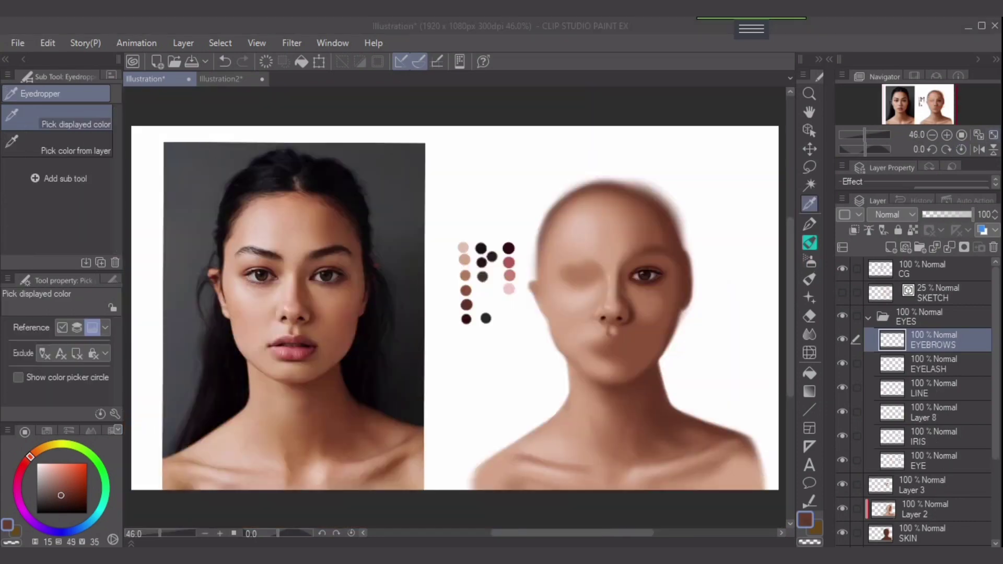
left_click(810, 261)
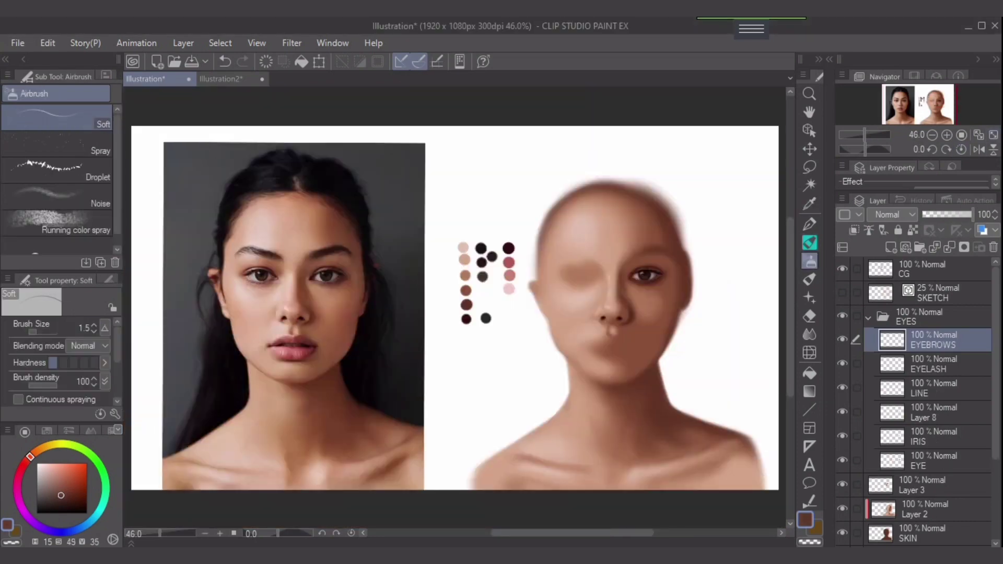
scroll(703, 334, "up", 1)
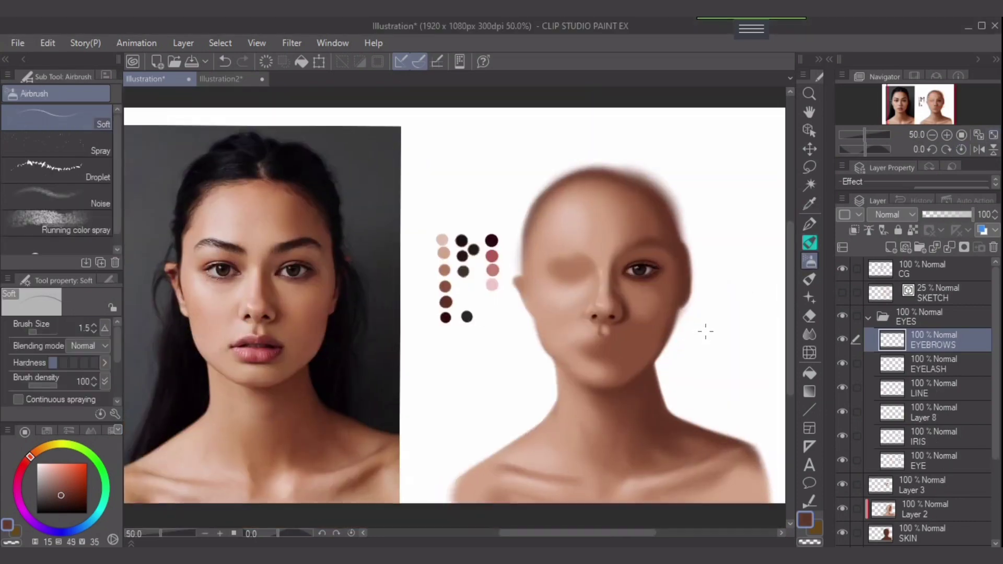
scroll(705, 331, "up", 2)
scroll(695, 329, "up", 1)
left_click_drag(696, 329, 784, 513)
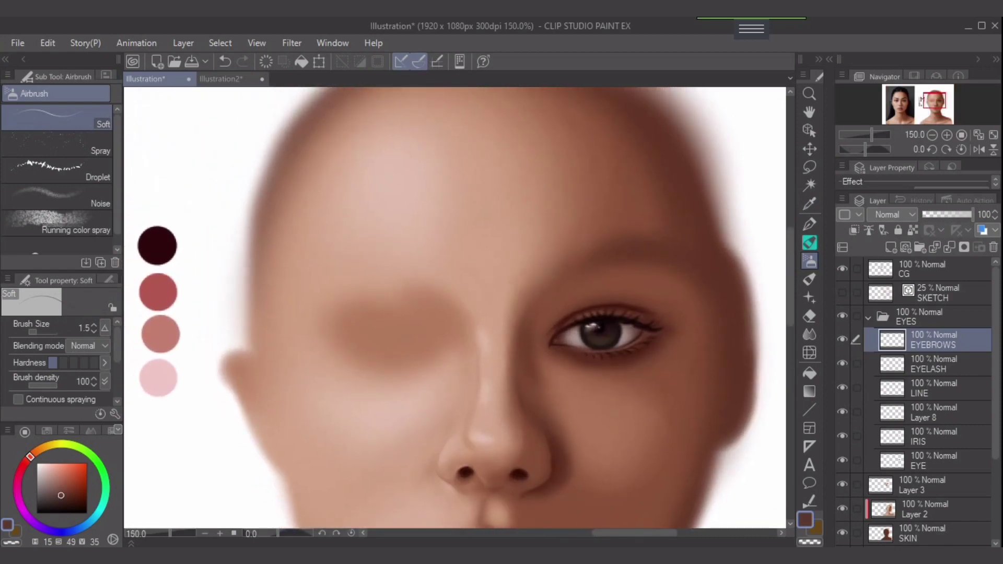
Step: Show the sketch and paint the first inner hairs of the shadow-side eyebrow on EYEBROWS with the thin hair bundle pencil at size 17
left_click(842, 292)
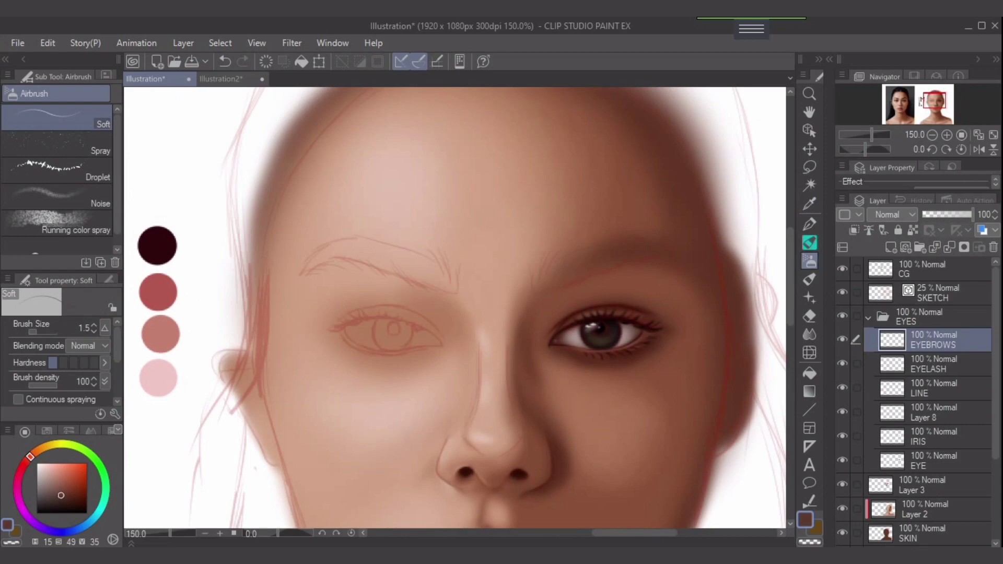
left_click(809, 242)
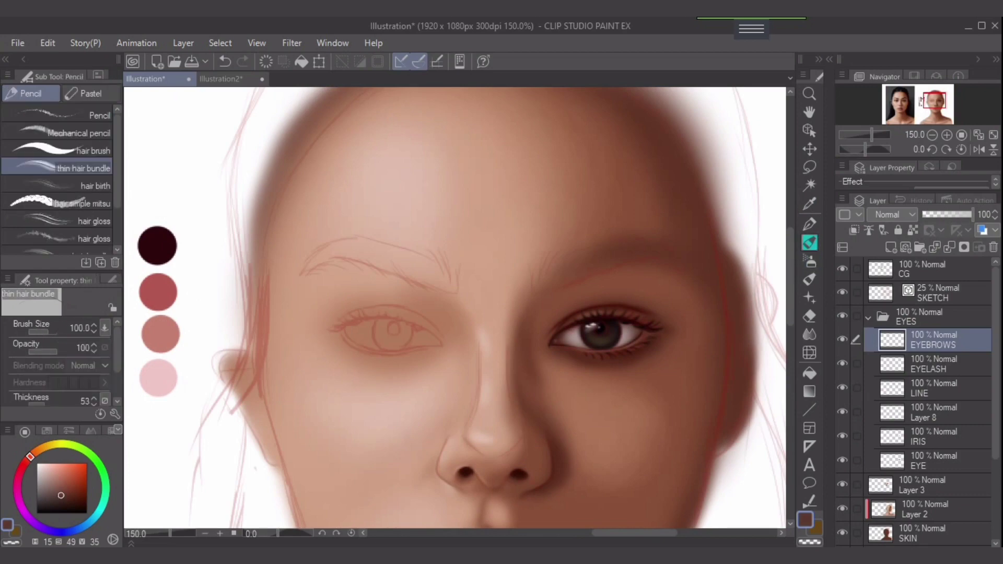
key("bracketleft")
key("bracketleft")
key("bracketleft")
key("bracketleft")
key("bracketleft")
key("bracketleft")
key("bracketleft")
left_click_drag(540, 286, 546, 260)
mouse_move(546, 274)
left_mouse_down()
mouse_move(566, 246)
mouse_move(586, 281)
mouse_move(571, 259)
left_mouse_up()
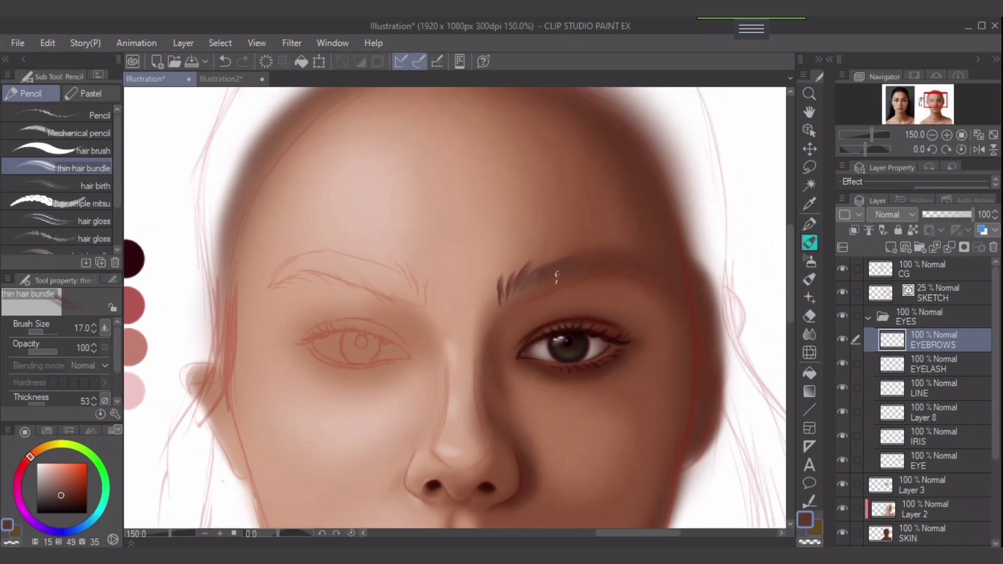
Step: Fill the shadow-side eyebrow's body and arch with hair strokes along the sketch, reducing the brush size to 10
mouse_move(513, 296)
left_mouse_down()
mouse_move(526, 279)
mouse_move(510, 291)
mouse_move(538, 285)
left_mouse_up()
key("ctrl+z")
key("bracketleft")
key("bracketleft")
key("bracketleft")
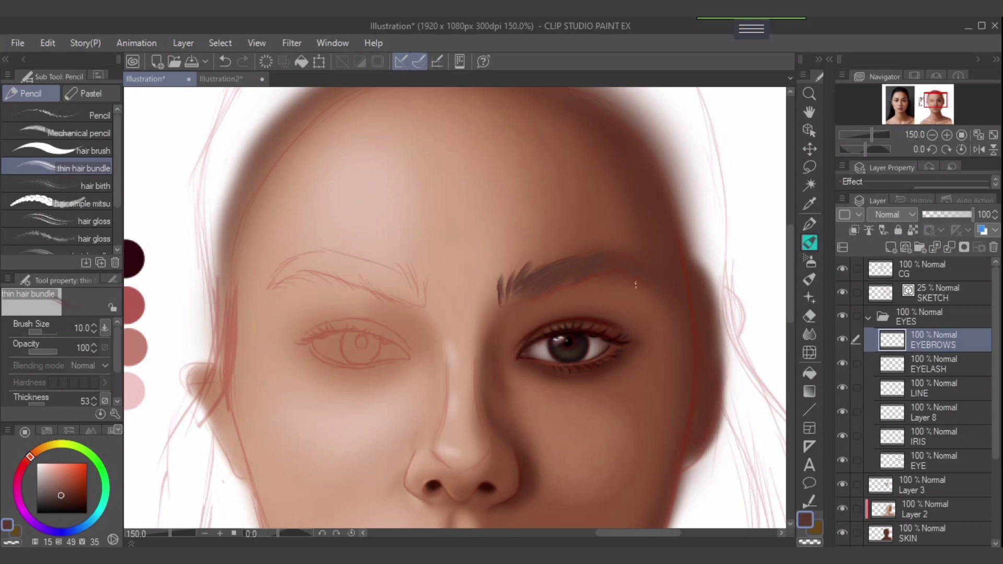
Step: Add a new layer above EYEBROWS and try dark brown hair strokes at the shadow-side eyebrow's inner underside at brush size 6
left_click(65, 502)
key("ctrl+shift+n")
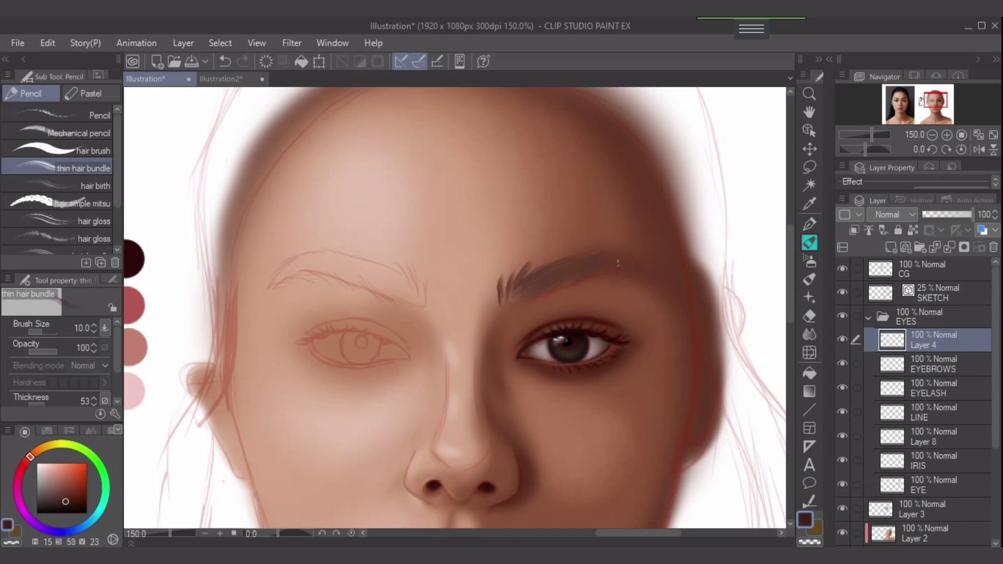
key("bracketleft")
key("bracketleft")
left_click_drag(516, 302, 532, 283)
key("ctrl+z")
key("ctrl+z")
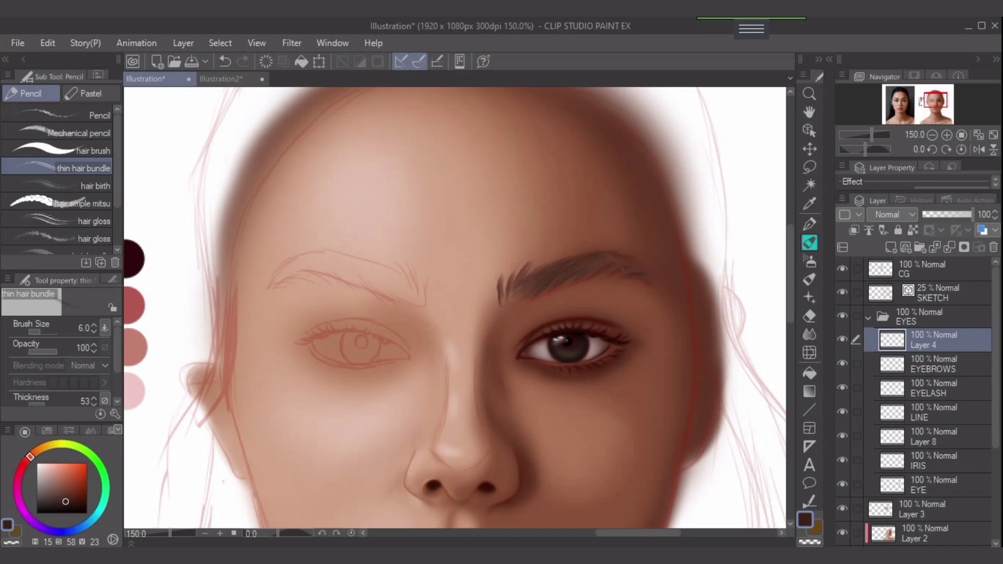
Step: Paint fine dark hairs along the eyebrow's arch and tail on Layer 4, undoing unwanted strokes, and sample a lighter brown from its inner end
key("ctrl+z")
left_click_drag(593, 271, 612, 263)
key("ctrl+z")
left_click_drag(629, 271, 650, 283)
key("ctrl+z")
key("ctrl+z")
key("ctrl+z")
left_click(514, 283, "alt")
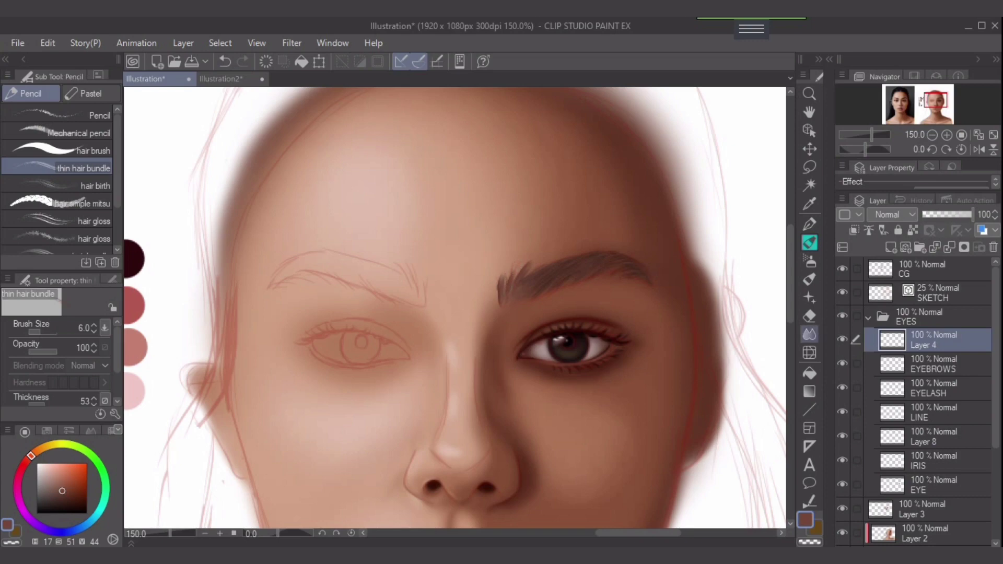
Step: Soften the eyebrow's inner hairs with the Finger tip blender at brush size about 4 to 5
left_click(809, 334)
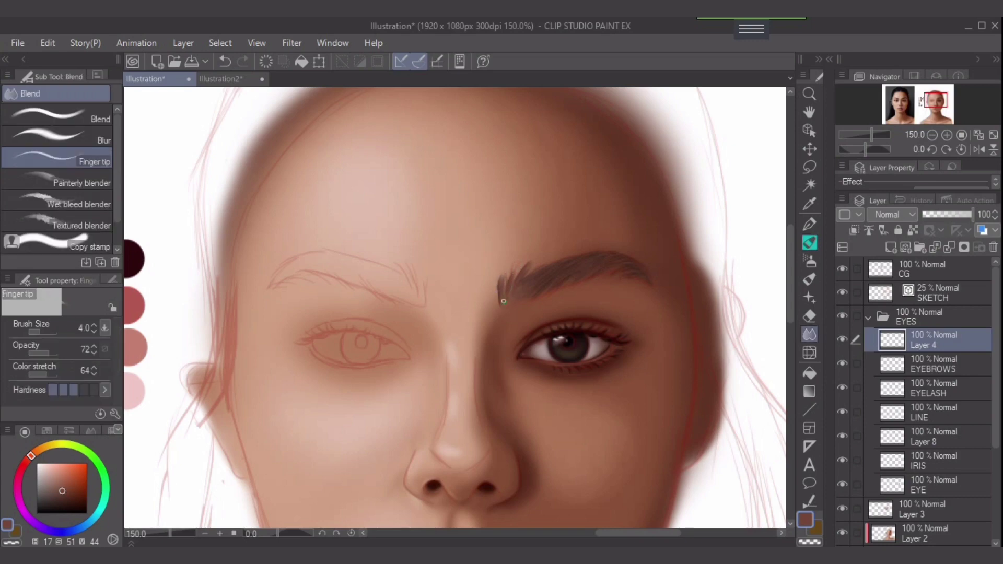
key("bracketleft")
key("bracketleft")
key("bracketright")
key("bracketleft")
key("bracketright")
key("bracketright")
key("bracketleft")
key("bracketright")
Step: Sample brow browns, darken the color, and paint inner eyebrow hairs with the Soft airbrush, raising its size to 2.5
left_click(614, 254, "alt")
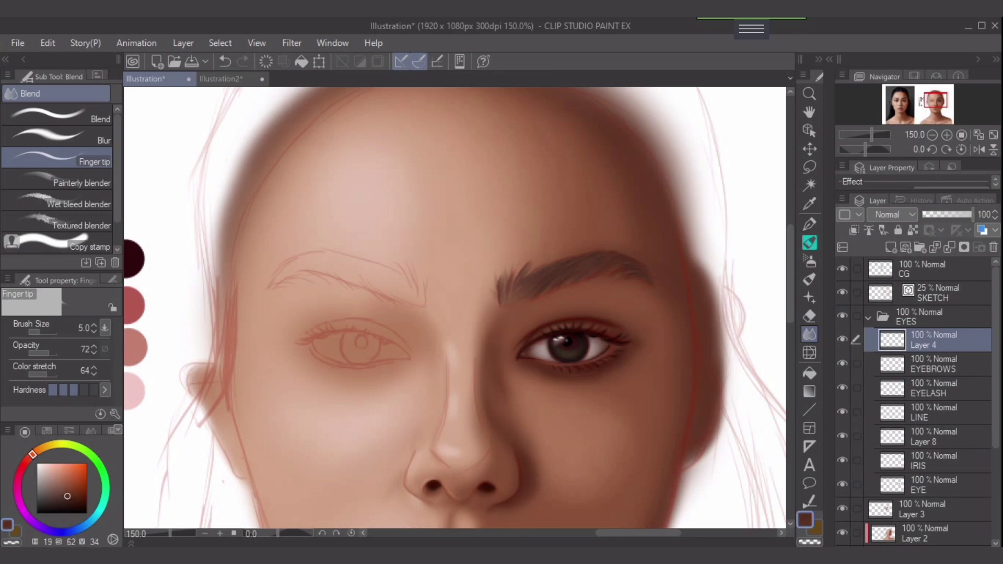
key("b")
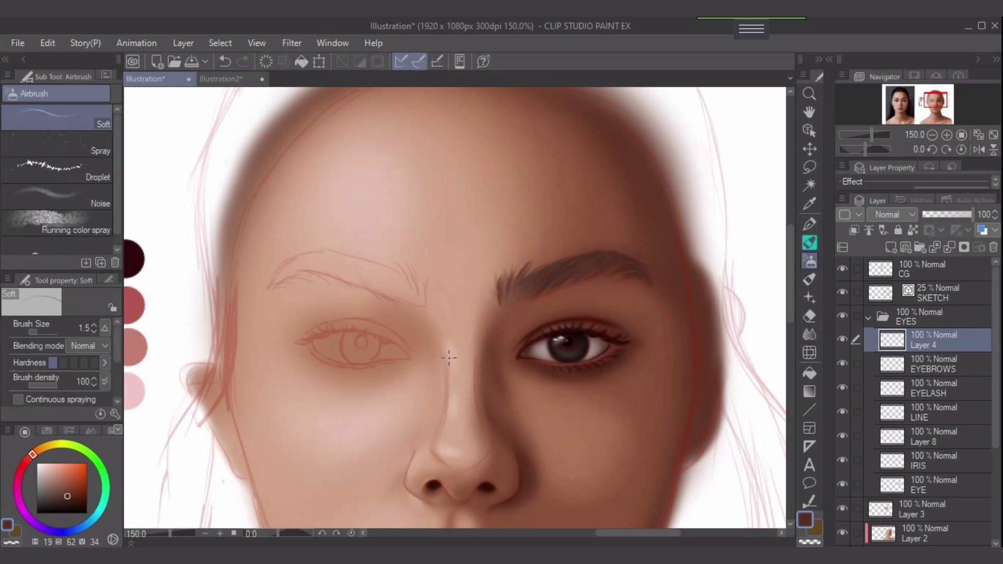
left_click(523, 293, "alt")
left_click(509, 291, "alt")
left_click(69, 501)
left_click_drag(516, 295, 524, 278)
key("]")
key("]")
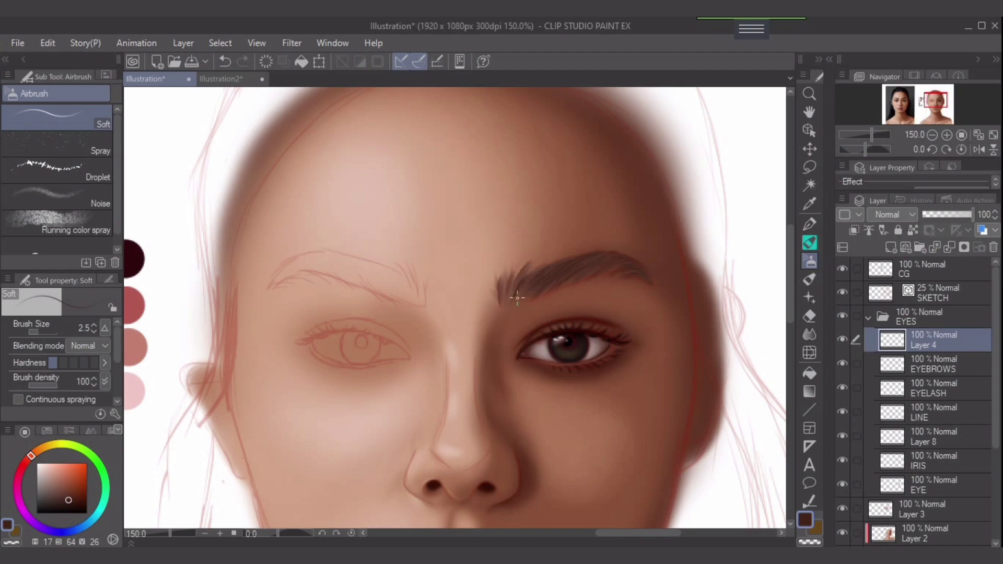
Step: Undo the last airbrush stroke and draw fine hairs over the eyebrow's arch and inner end at size 2.5
key("ctrl+z")
left_click_drag(617, 260, 595, 256)
left_click_drag(602, 256, 588, 268)
left_click_drag(517, 302, 526, 294)
left_click(217, 400, "alt")
left_click_drag(516, 306, 529, 289)
left_click_drag(520, 287, 506, 303)
left_click_drag(506, 303, 498, 291)
Step: Compare with the reference photo, and deepen the eyebrow's body on EYEBROWS with dark brown Soft airbrush strokes at sizes 7 to 10
scroll(780, 348, "down", 3)
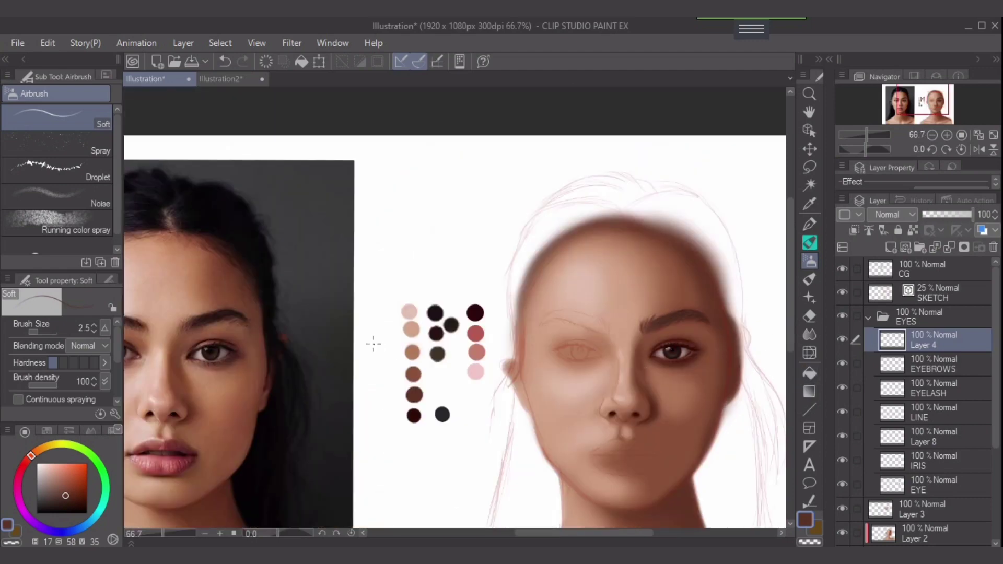
scroll(598, 340, "up", 2)
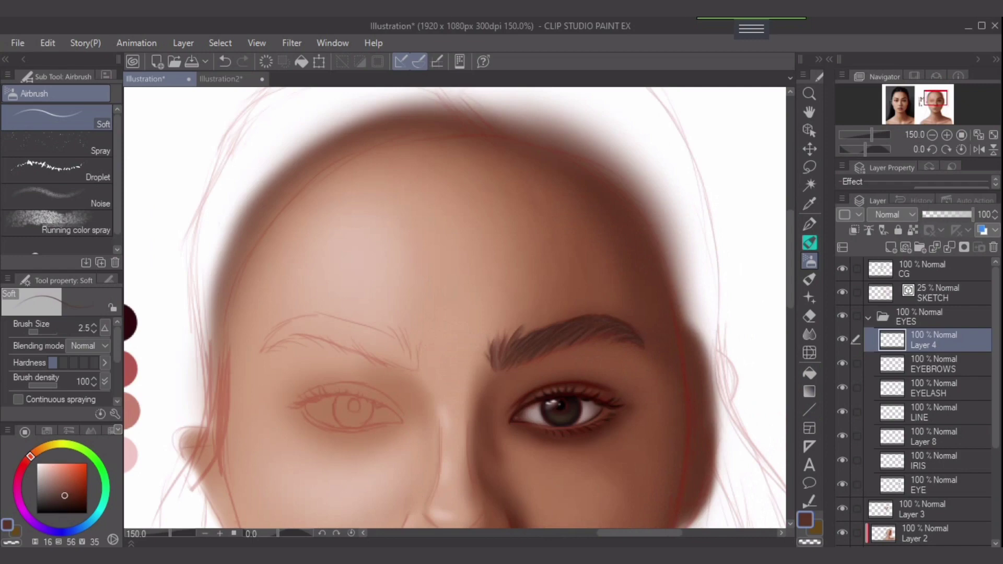
left_click(928, 364)
key("bracketright")
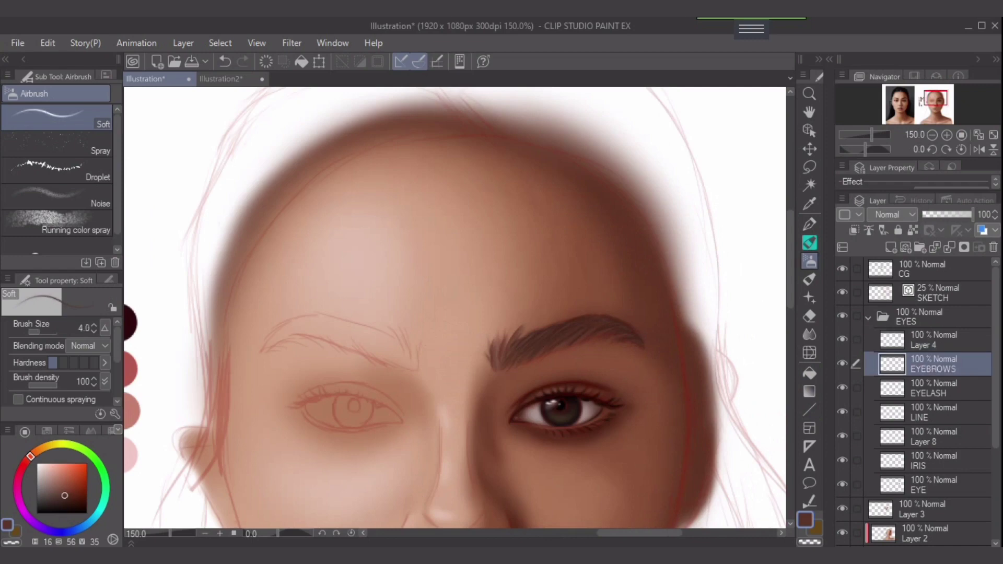
key("bracketright")
key("bracketright")
key("bracketright")
key("bracketright")
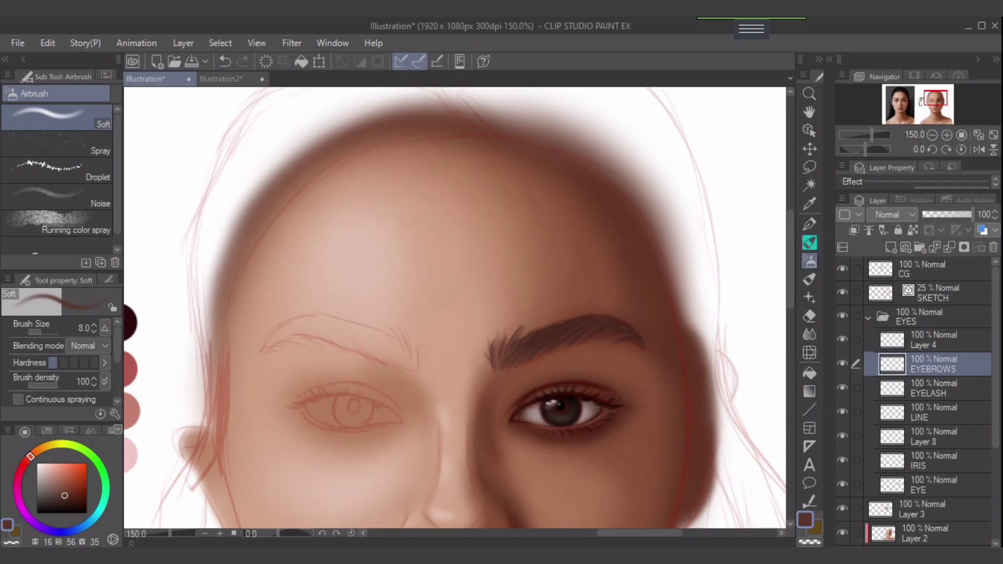
left_click(69, 502)
left_click_drag(524, 351, 571, 327)
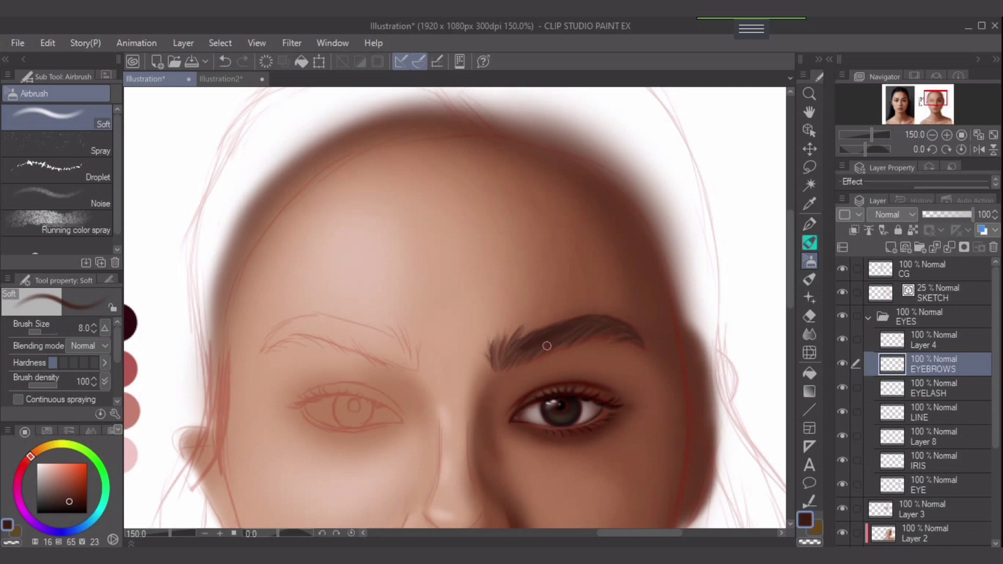
key("bracketright")
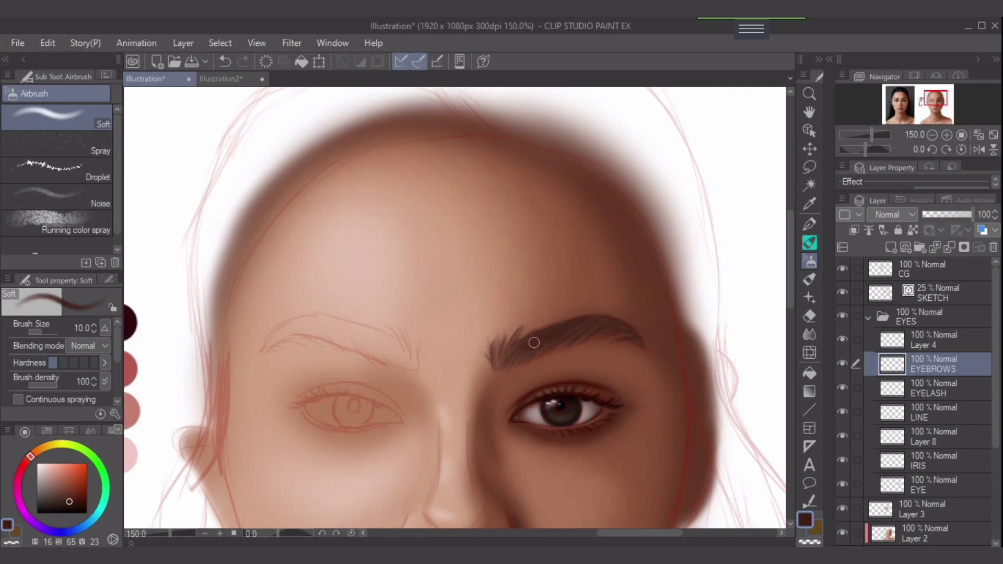
key("bracketleft")
key("bracketleft")
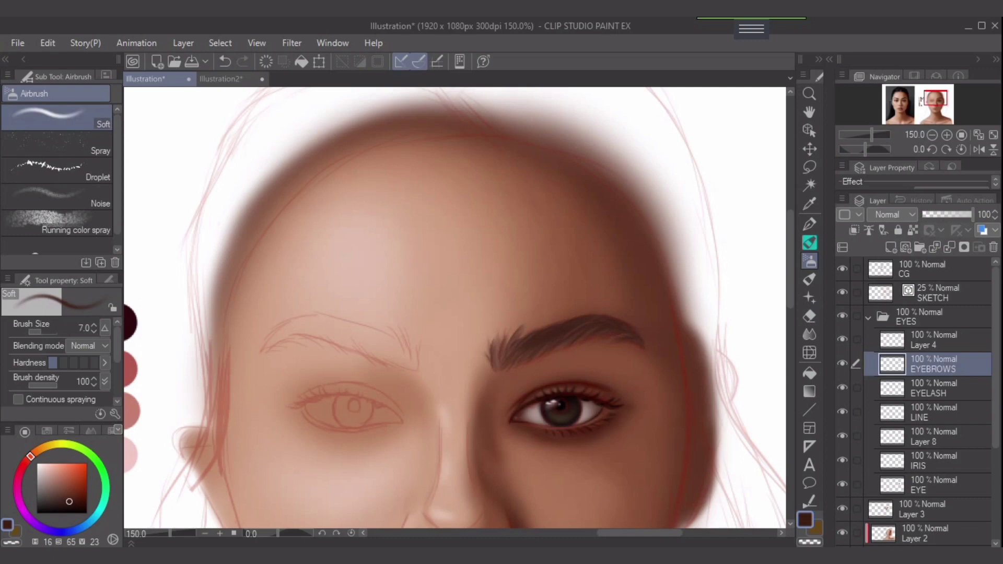
Step: Return to Layer 4 and refine the shadow-side eyebrow's hairs with the Soft airbrush at size 3
key("alt+bracketright")
key("bracketleft")
key("bracketleft")
key("bracketleft")
key("bracketleft")
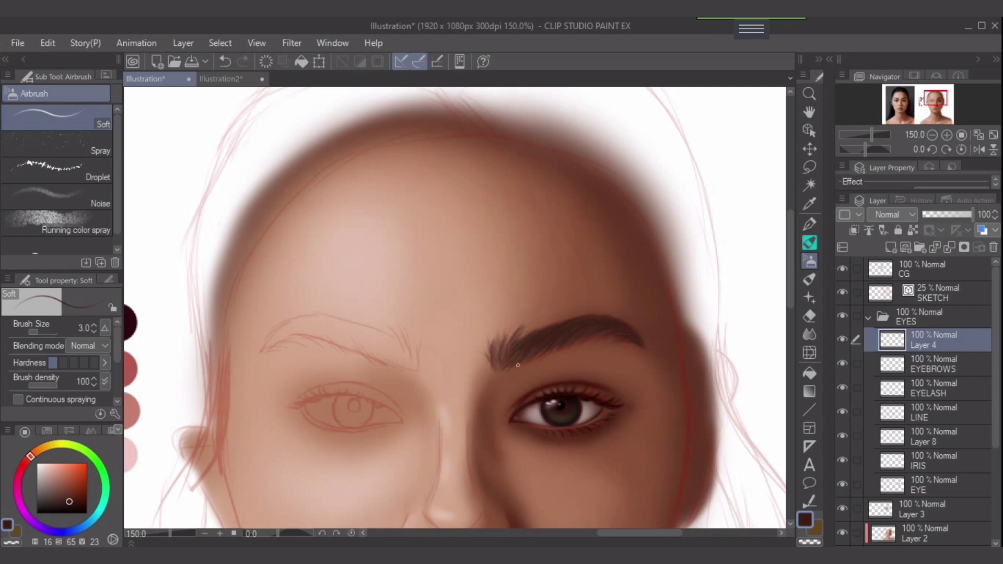
Step: Duplicate the EYES folder, flip the copy horizontally, and place it over the sketched eye and eyebrow on the light side
left_click_drag(455, 308, 489, 257)
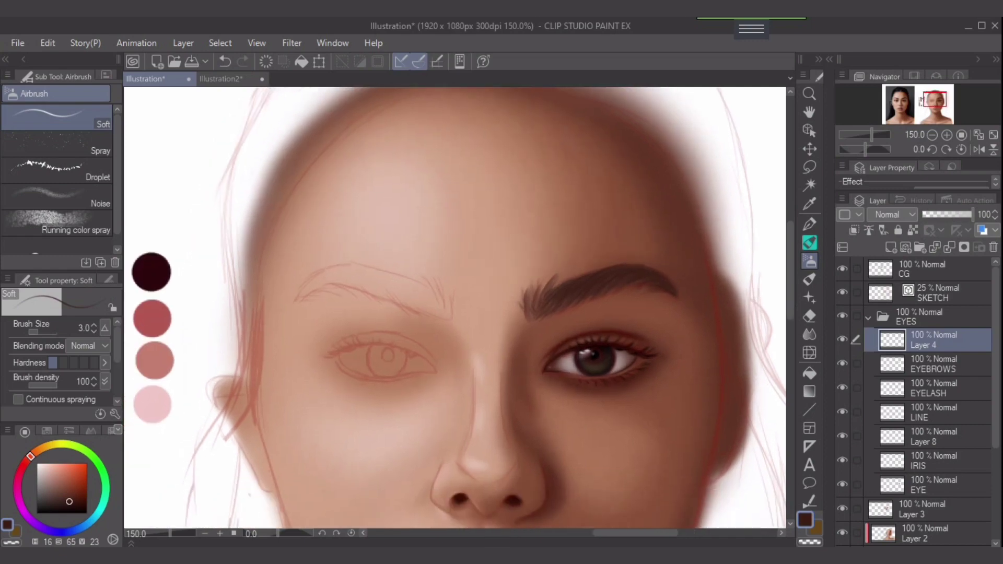
left_click(869, 317)
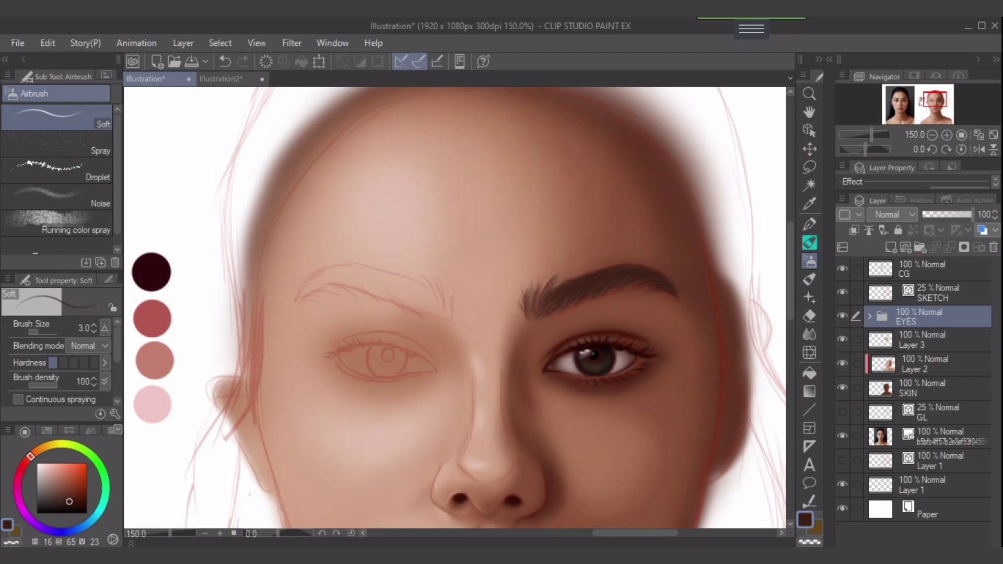
key("ctrl+v")
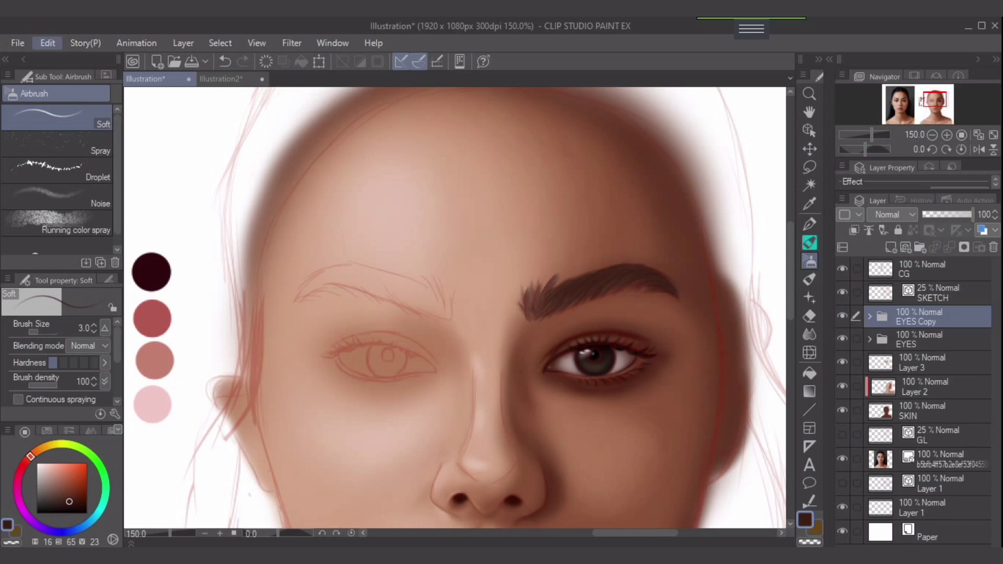
left_click(47, 43)
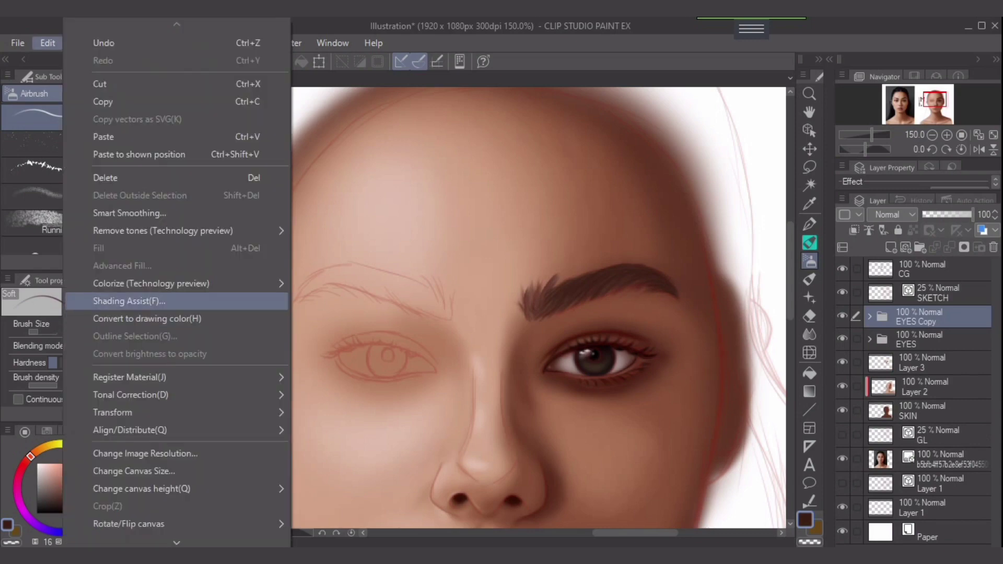
mouse_move(175, 412)
left_click(350, 327)
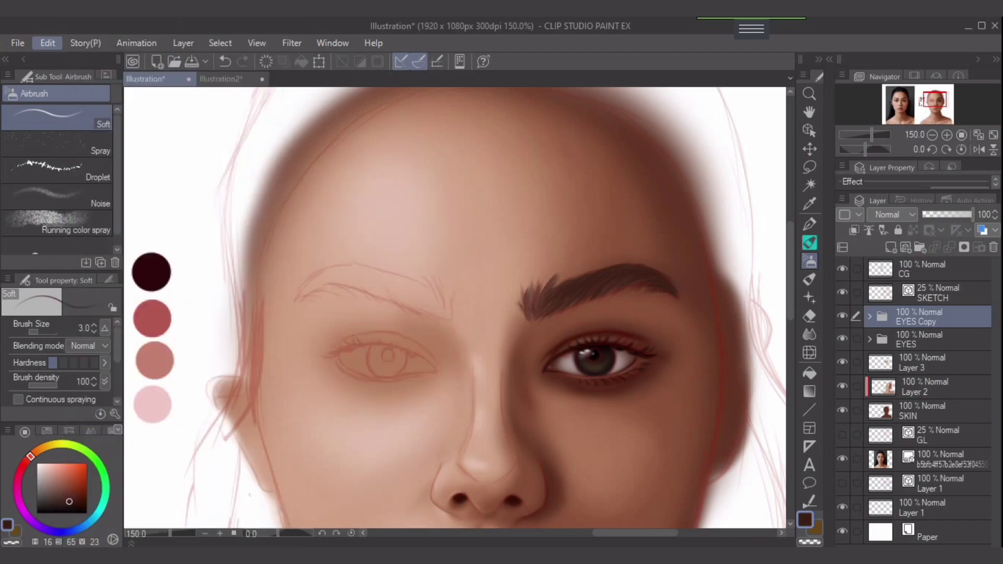
left_click_drag(610, 338, 363, 337)
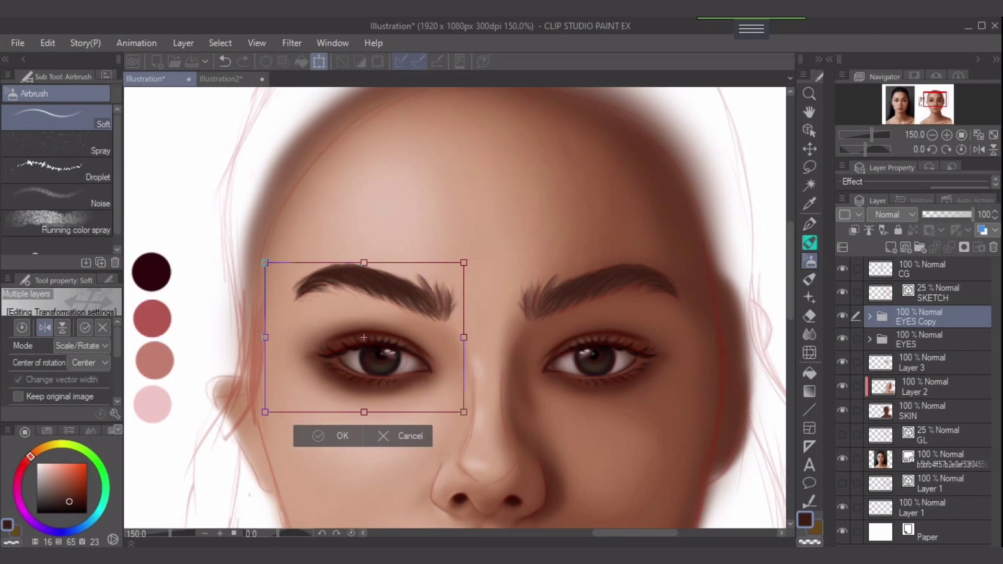
key("Return")
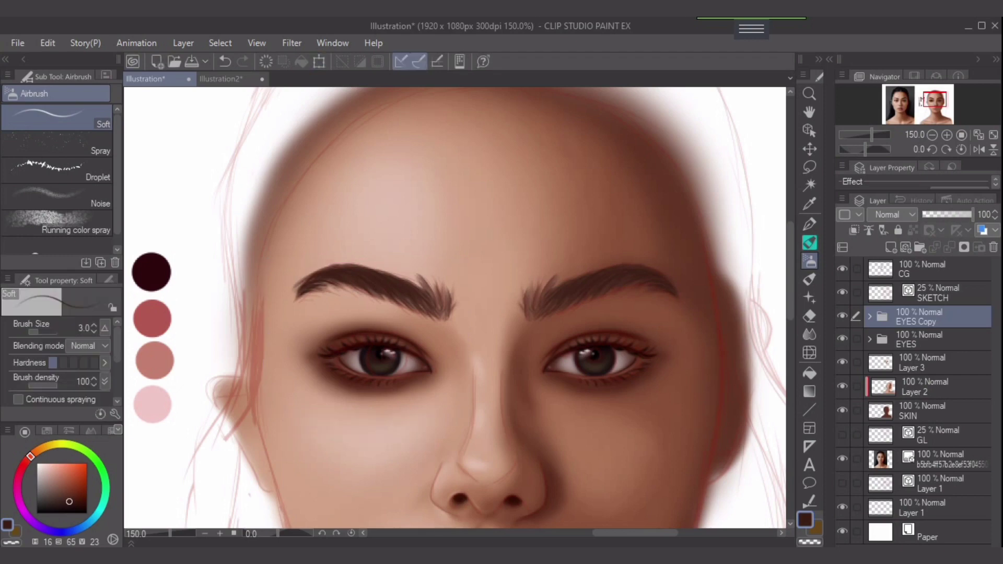
Step: Expand the EYES Copy folder and select the IRIS Copy layer
scroll(361, 454, "up", 1)
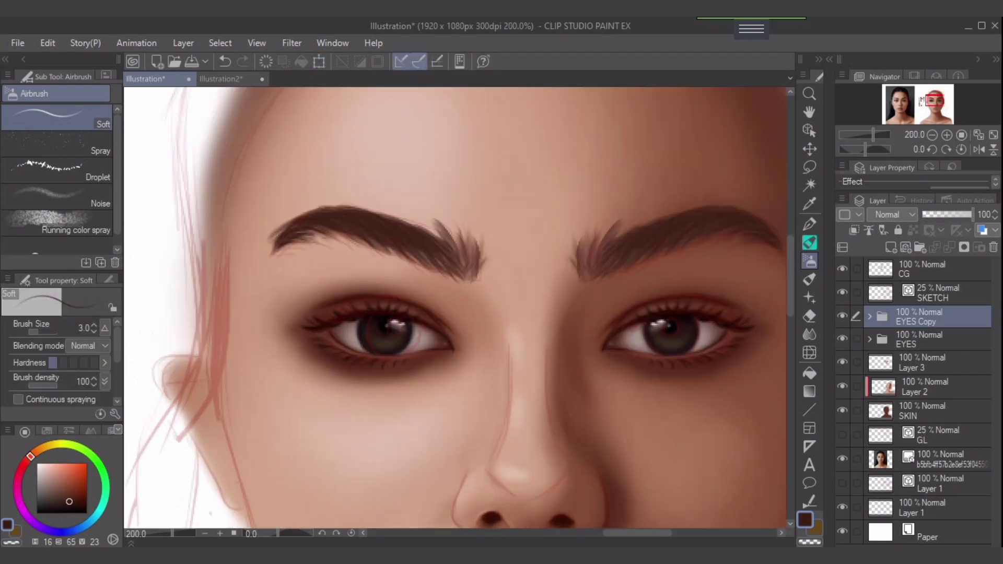
left_click(869, 317)
left_click(933, 461)
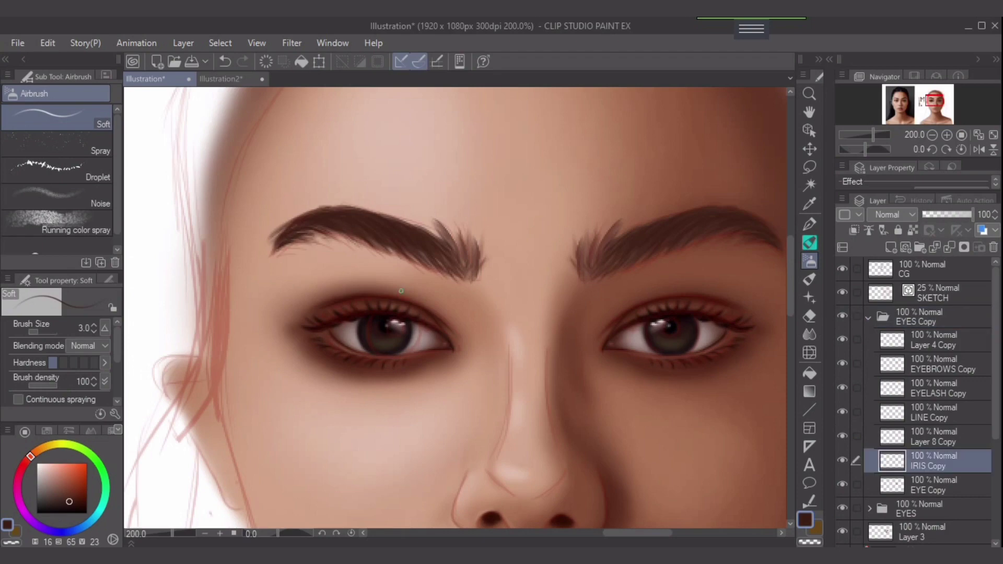
key("ctrl+t")
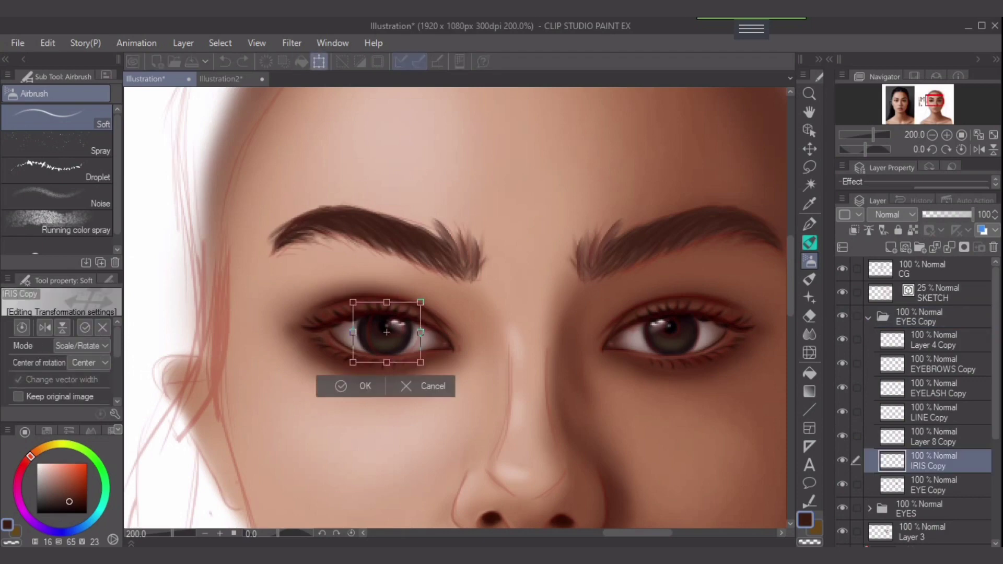
key("b")
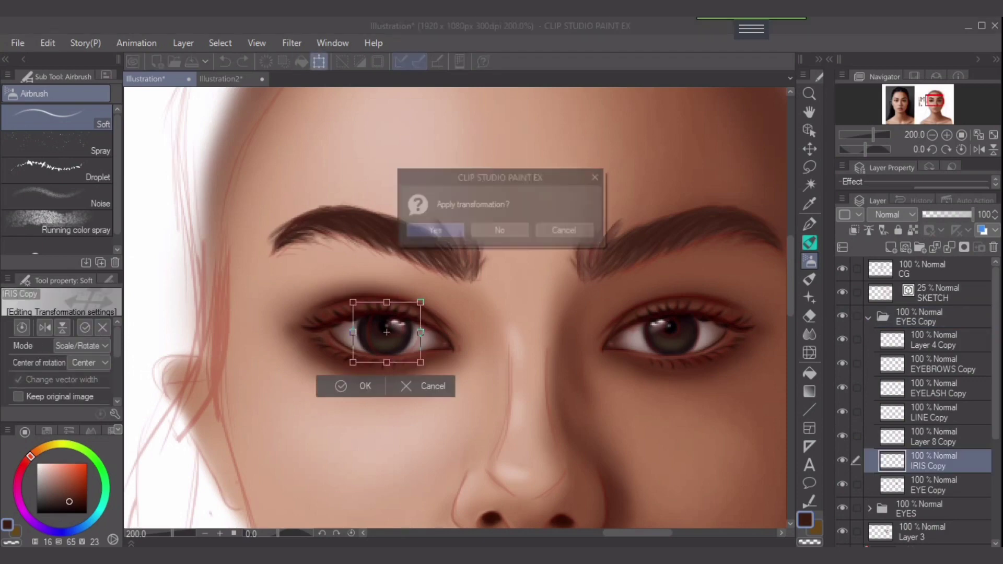
left_click(499, 230)
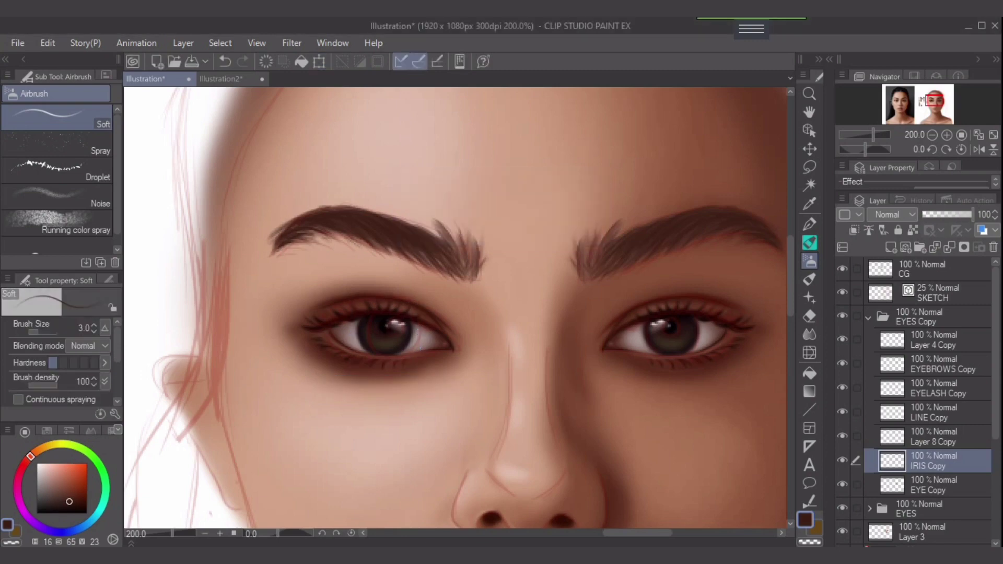
Step: Select Layer 8 Copy together with IRIS Copy and shift the mirrored iris slightly toward the nose
left_click(936, 461, "ctrl")
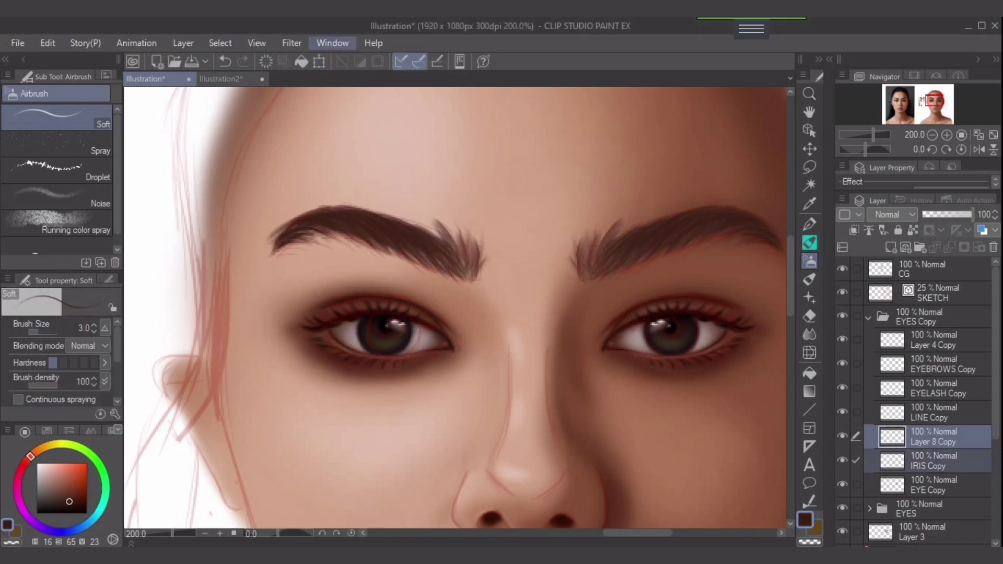
left_click(319, 61)
mouse_move(387, 332)
left_mouse_down()
mouse_move(407, 332)
mouse_move(396, 331)
left_mouse_up()
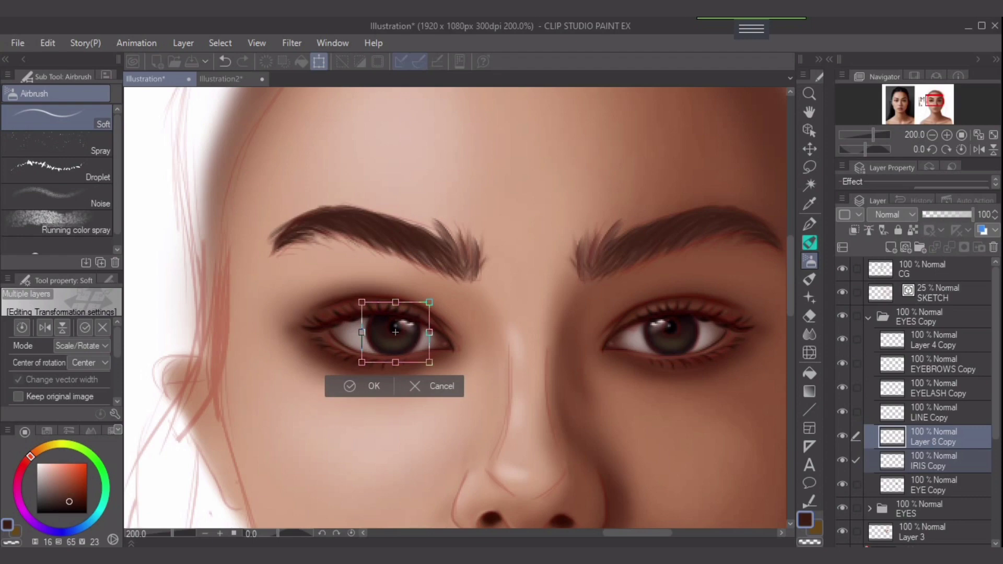
key("Return")
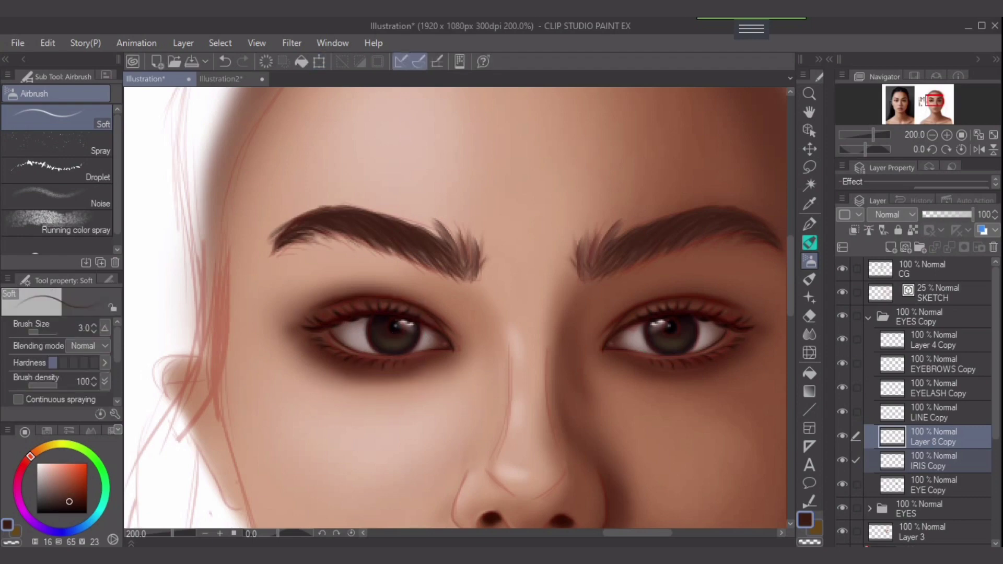
Step: Activate only IRIS Copy, sample the tan skin swatch, and check the mirrored eye by temporarily hiding the copied layers above it
left_click(933, 461)
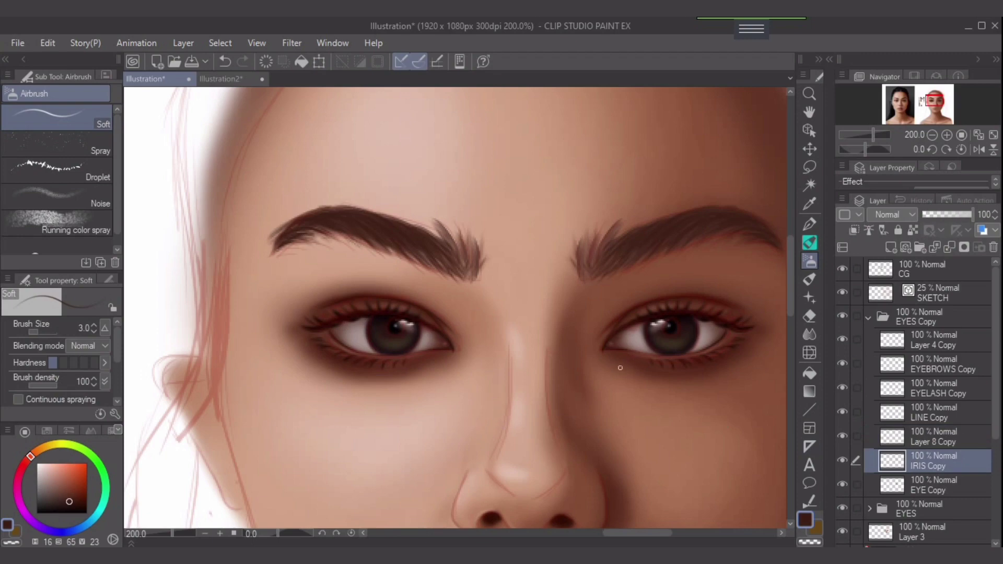
scroll(620, 368, "down", 1)
left_click_drag(169, 398, 280, 367)
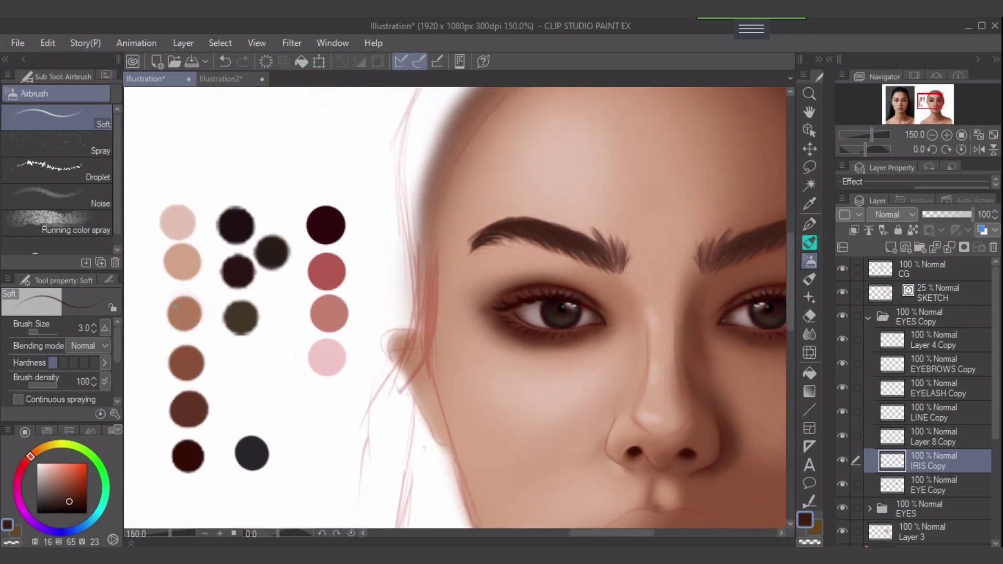
left_click(176, 307, "alt")
left_click_drag(572, 370, 481, 396)
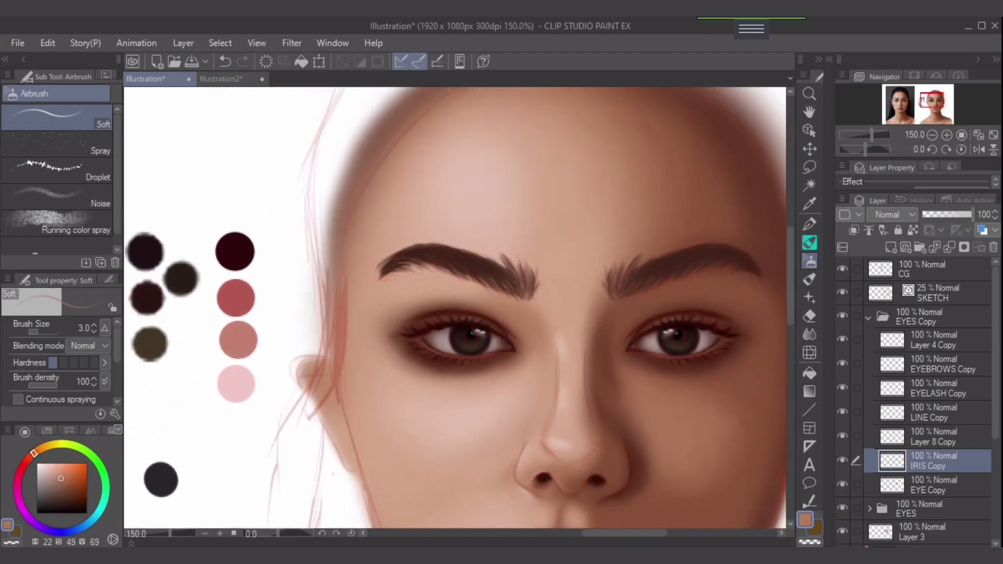
left_click_drag(841, 436, 842, 363)
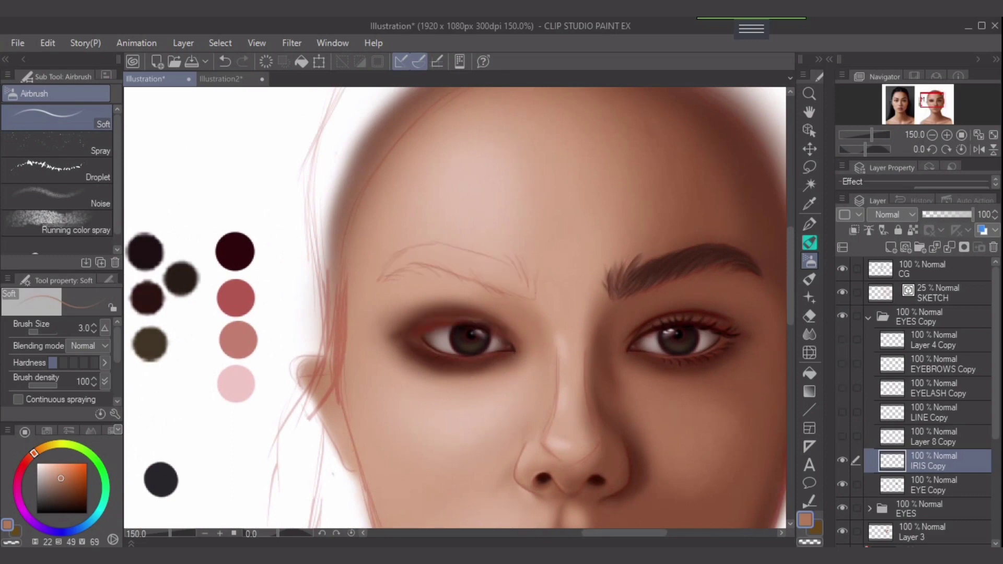
left_click_drag(843, 363, 842, 436)
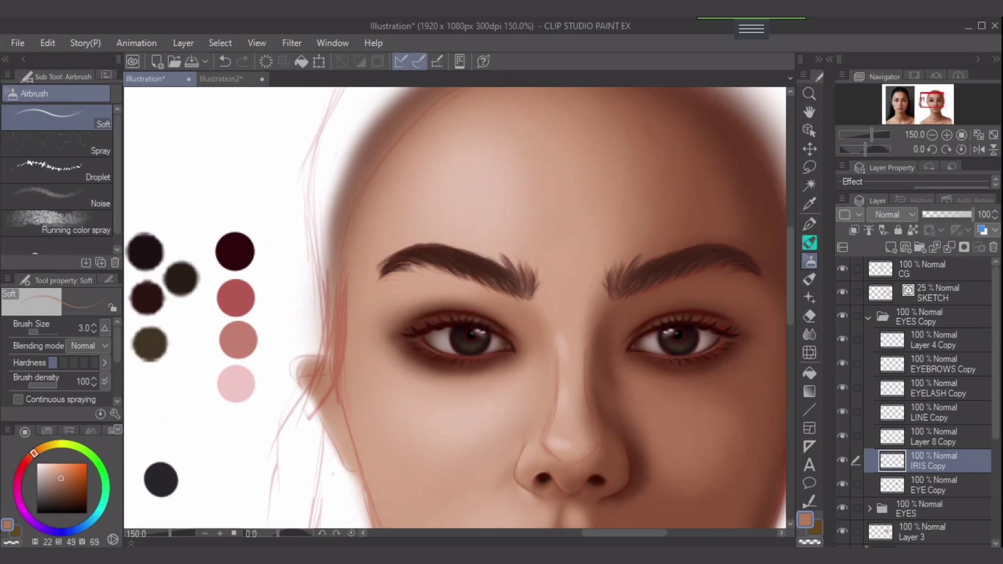
Step: Soften the dark shadow below the mirrored eye's outer corner with the sampled tan, using the Soft airbrush at sizes 8 to 17
key("]")
key("]")
key("]")
key("]")
key("]")
key("]")
key("]")
key("]")
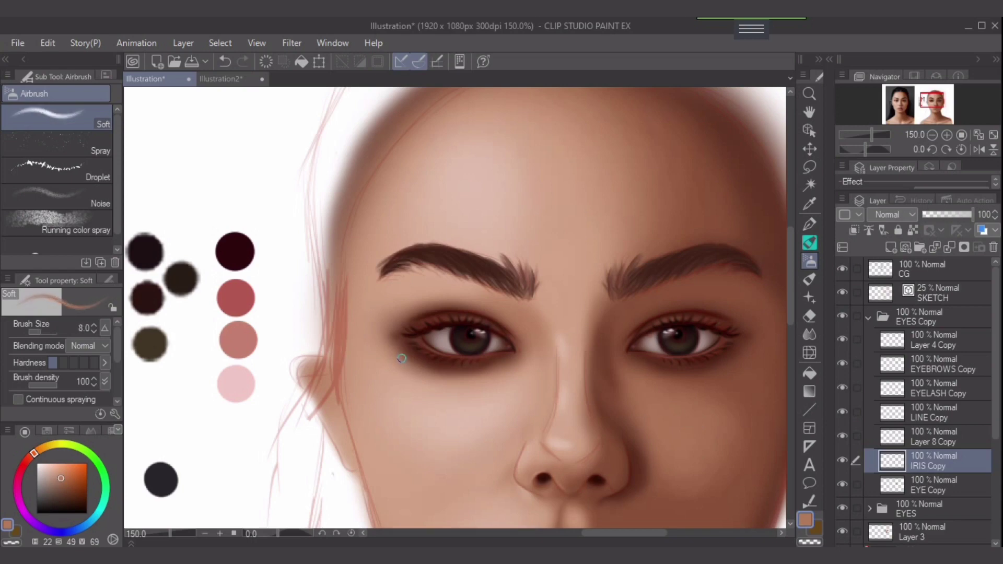
mouse_move(393, 349)
left_mouse_down()
mouse_move(446, 376)
mouse_move(395, 347)
mouse_move(451, 369)
left_mouse_up()
key("bracketright")
key("bracketright")
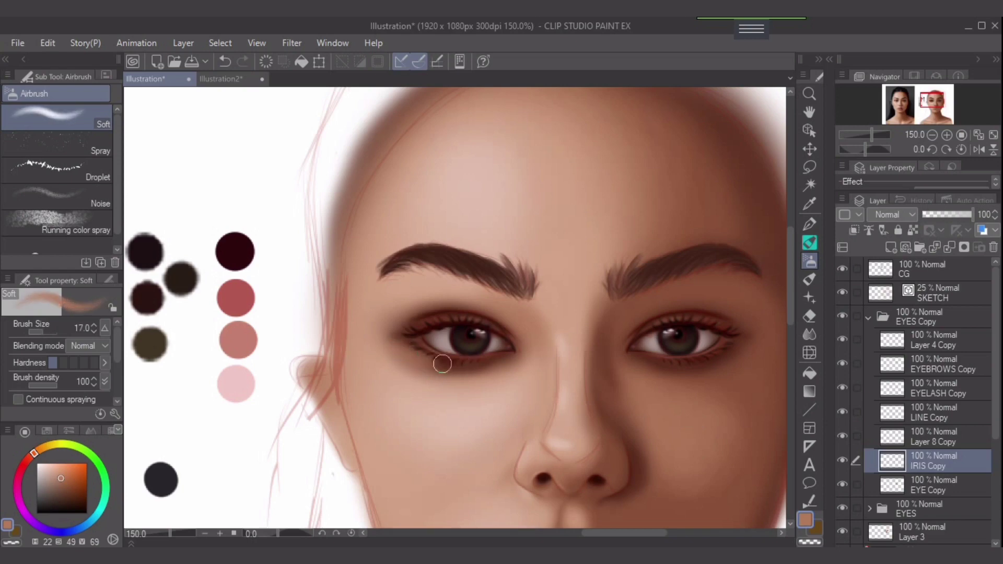
Step: Lighten the shadow from the mirrored eye's outer corner over the upper lid and around the inner corner, enlarging the airbrush to 30
mouse_move(396, 345)
left_mouse_down()
mouse_move(432, 311)
mouse_move(404, 335)
mouse_move(420, 359)
mouse_move(446, 371)
mouse_move(423, 363)
mouse_move(509, 365)
mouse_move(452, 375)
mouse_move(480, 370)
mouse_move(420, 373)
mouse_move(390, 353)
mouse_move(478, 372)
mouse_move(413, 369)
mouse_move(512, 365)
mouse_move(422, 371)
mouse_move(448, 370)
mouse_move(378, 347)
mouse_move(439, 370)
mouse_move(404, 355)
mouse_move(403, 328)
mouse_move(396, 336)
mouse_move(412, 314)
mouse_move(399, 319)
mouse_move(452, 302)
mouse_move(432, 310)
mouse_move(475, 312)
mouse_move(431, 312)
mouse_move(495, 309)
mouse_move(446, 305)
mouse_move(503, 320)
mouse_move(470, 305)
mouse_move(530, 339)
mouse_move(496, 312)
mouse_move(424, 309)
left_mouse_up()
key("bracketright")
key("bracketright")
key("bracketleft")
key("bracketleft")
key("bracketright")
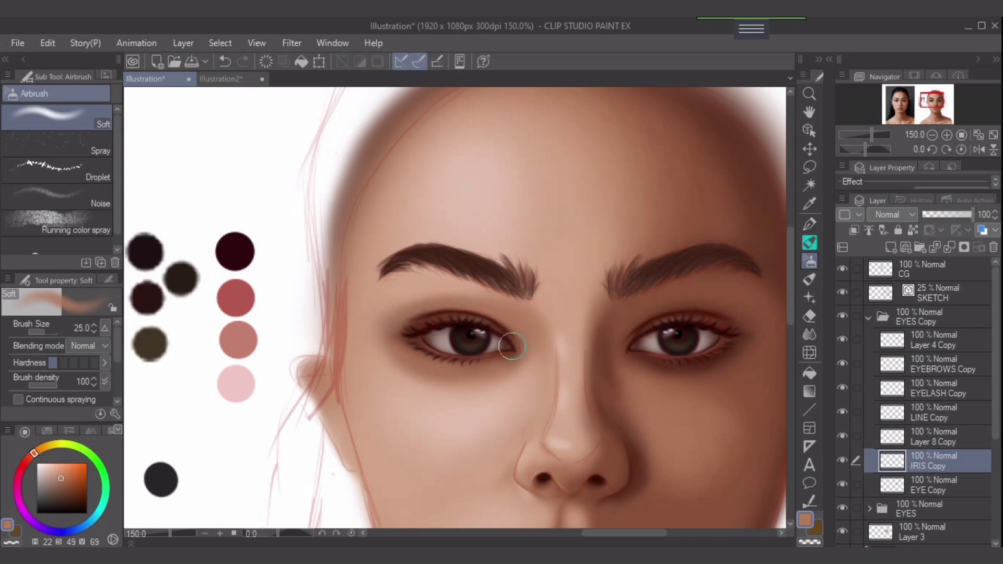
key("bracketright")
key("bracketright")
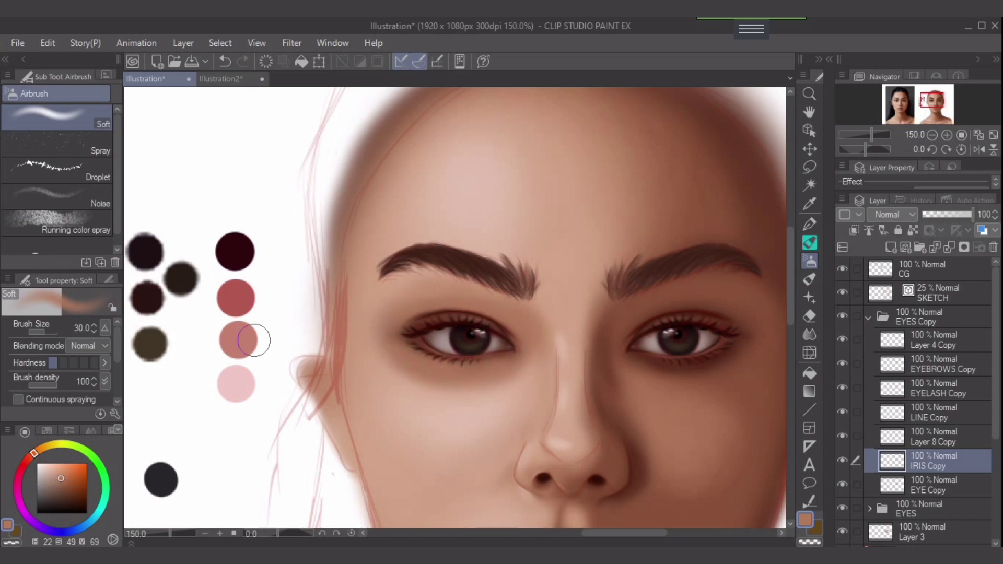
Step: Sample the light peach swatch and blend it into the skin beneath and beside the mirrored eye at about size 30
left_click_drag(332, 341, 411, 323)
left_click(173, 274, "alt")
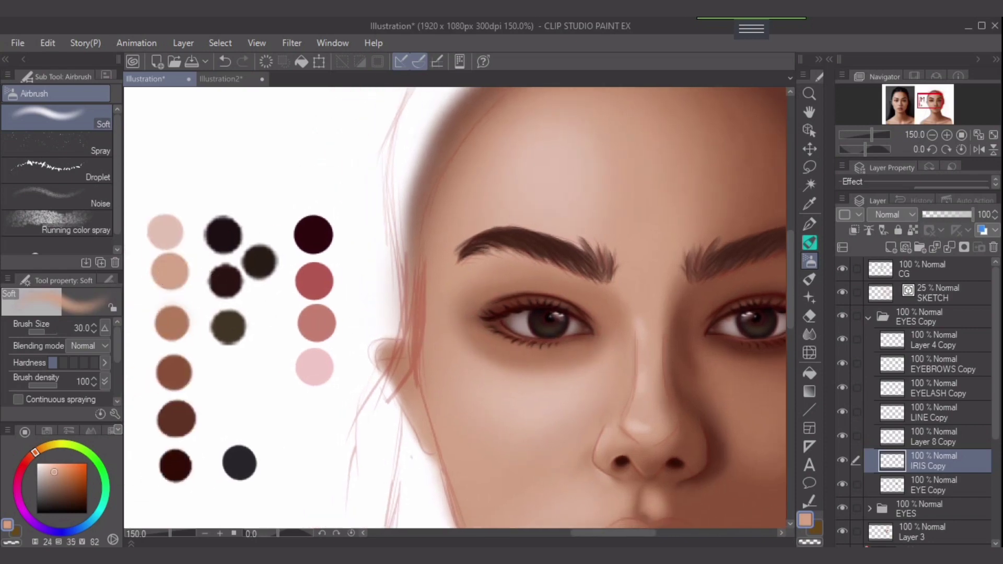
key("]")
key("bracketleft")
key("bracketleft")
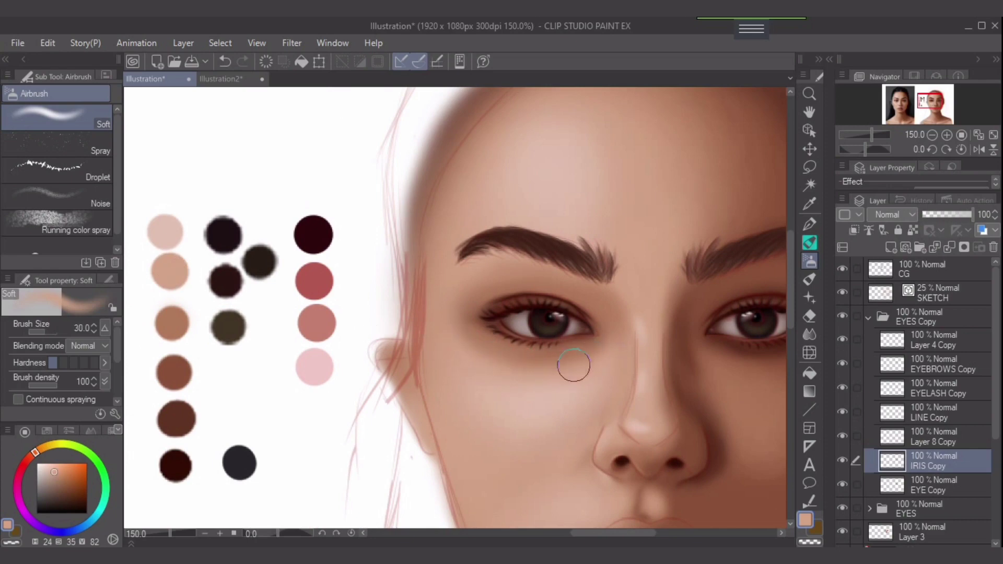
key("bracketright")
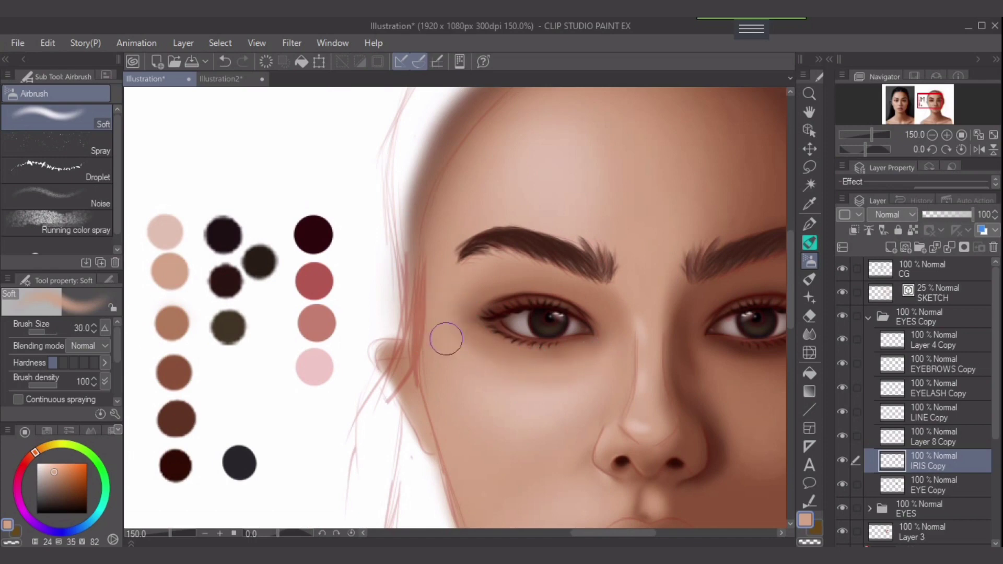
key("bracketleft")
key("bracketright")
Step: Sample the skin tone near the mirrored eye's outer corner and blend the surrounding shadow, reducing the airbrush from size 40 to 8
left_click(488, 335, "alt")
key("bracketright")
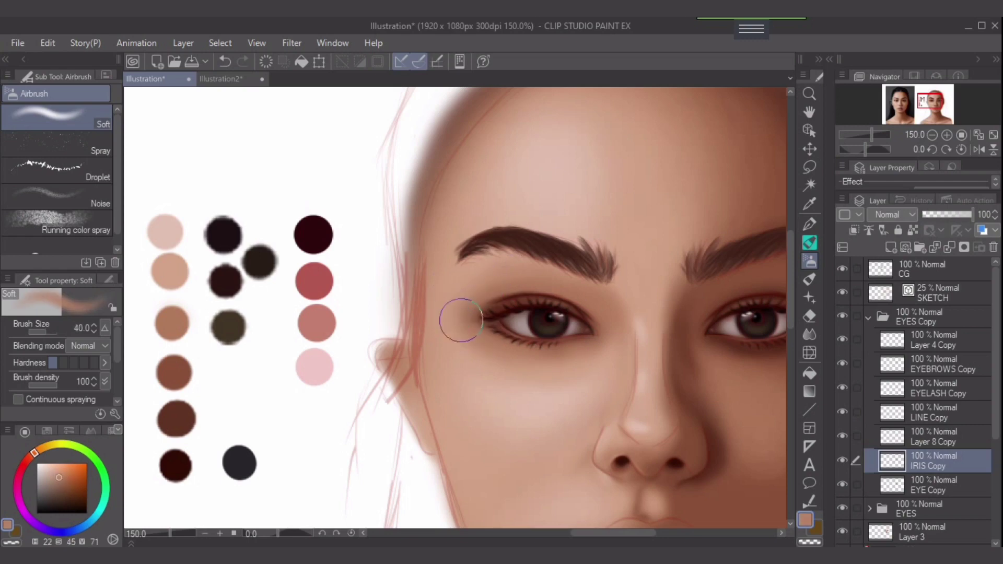
key("bracketleft")
key("bracketleft")
key("bracketright")
key("bracketleft")
key("bracketleft")
key("bracketleft")
key("bracketleft")
key("bracketleft")
key("bracketleft")
key("bracketleft")
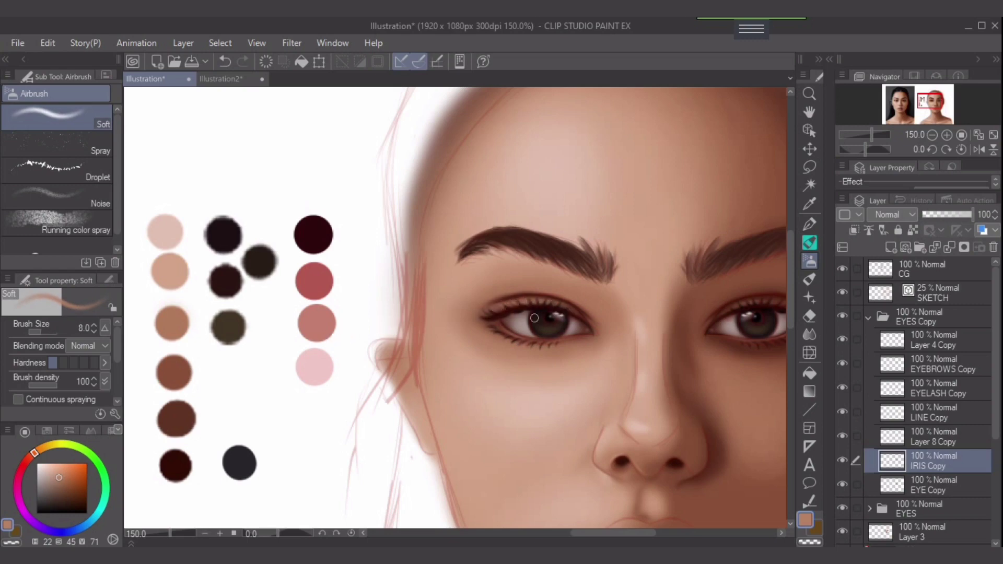
Step: Lighten the mirrored upper lid with the light peach swatch, then sample the palest pink swatch for finer touches at size 4
left_click(176, 269, "alt")
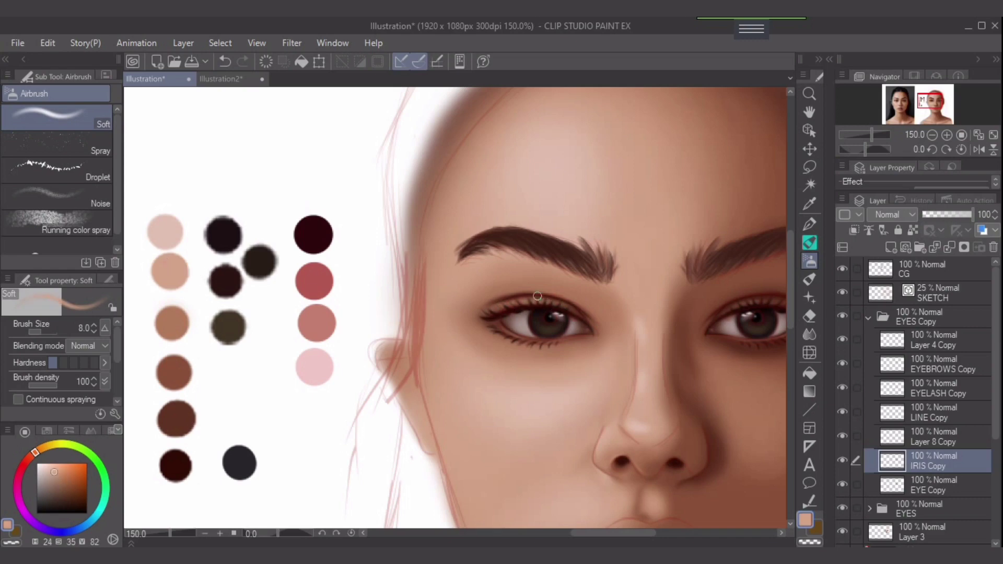
key("bracketleft")
key("bracketleft")
key("bracketleft")
left_click(159, 229, "alt")
key("bracketleft")
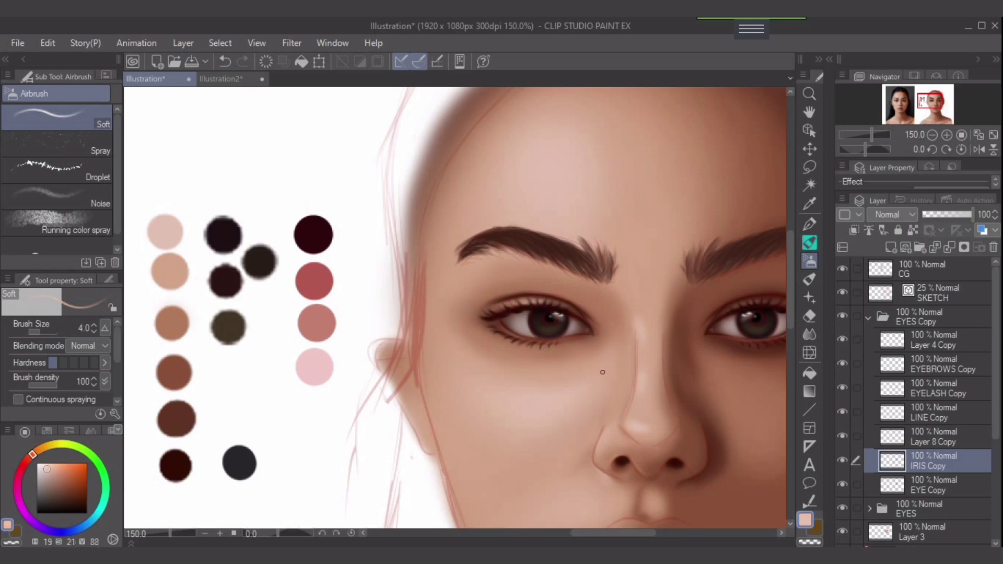
Step: Sample the tan swatch and refine the mirrored eye's lower rim and upper lid at sizes 4 and 3, undoing one stroke
left_click(512, 332, "alt")
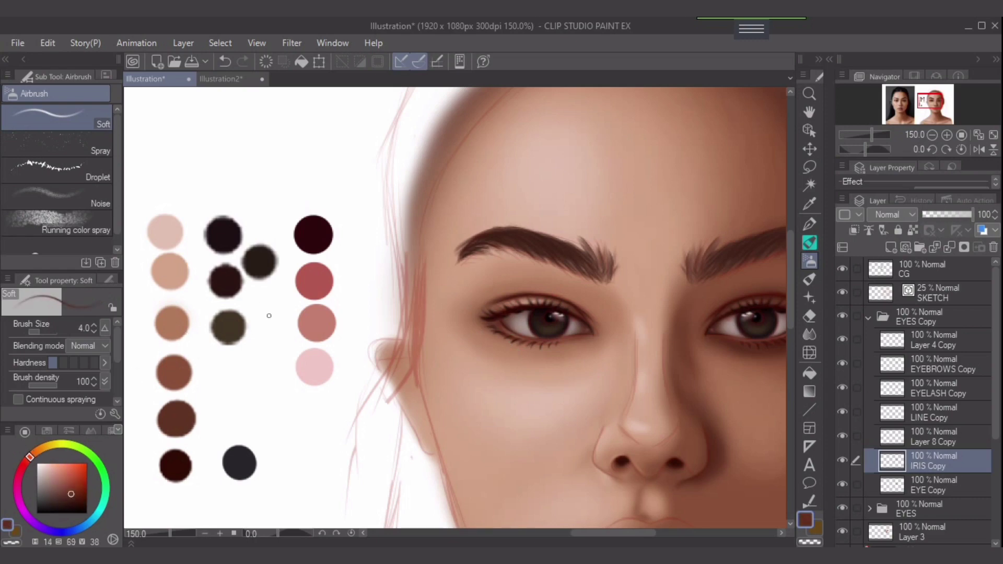
key("i")
left_click(172, 324)
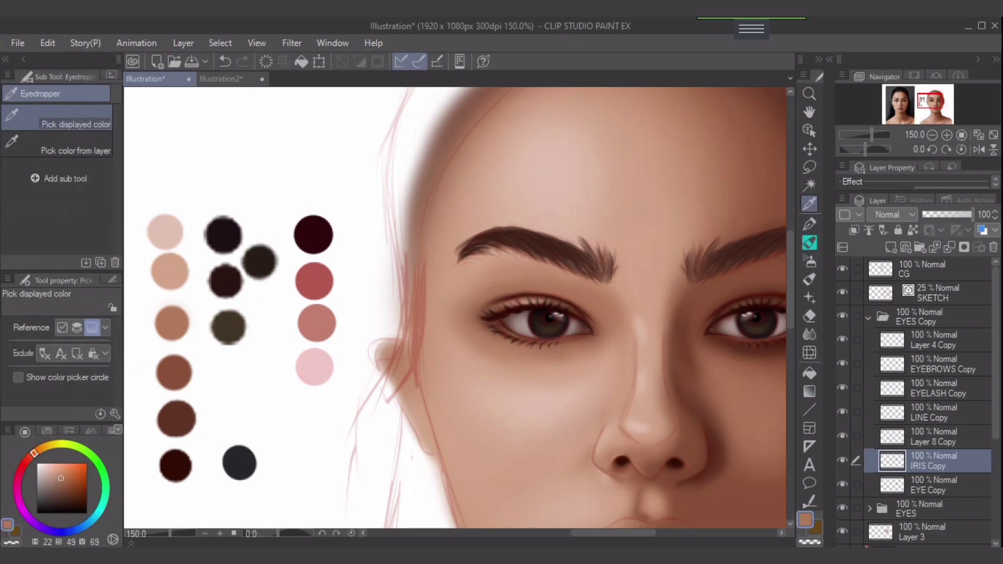
left_click(810, 260)
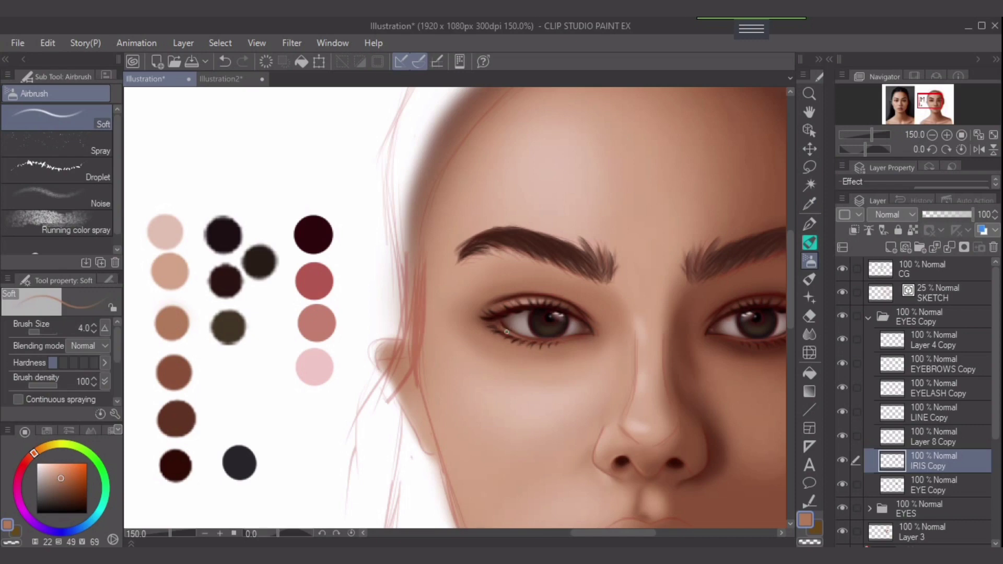
key("bracketright")
key("bracketleft")
key("ctrl+z")
key("bracketleft")
scroll(522, 339, "up", 1)
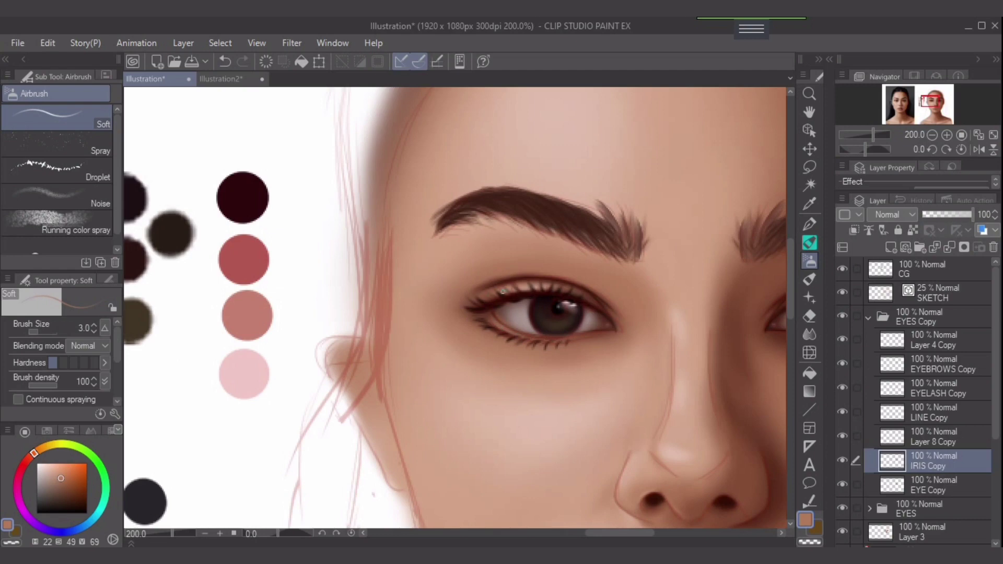
left_click_drag(664, 344, 600, 364)
scroll(636, 347, "down", 1)
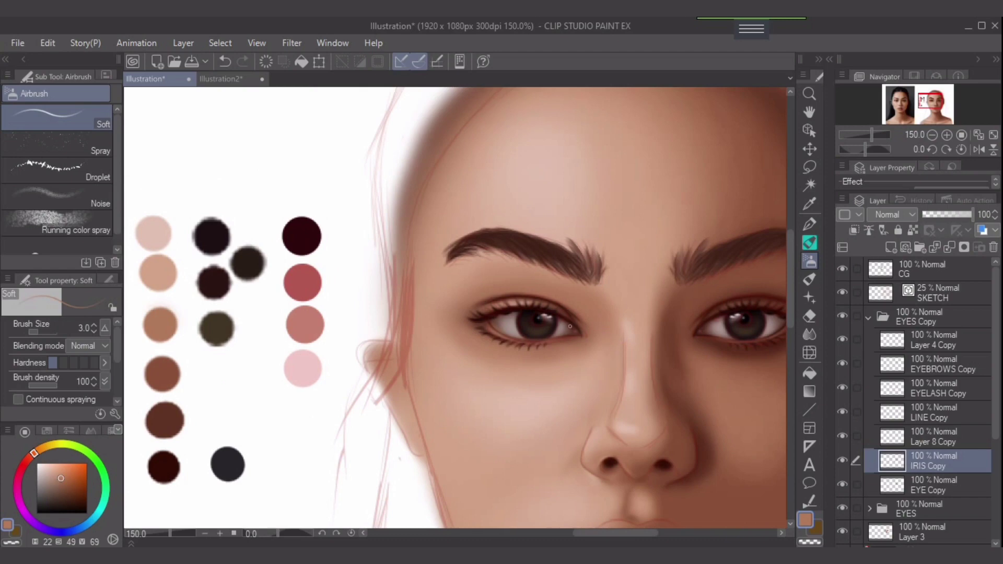
Step: Sample the medium brown swatch and shade the inner upper lid at sizes 4 to 15, undoing the last stroke
left_click(162, 374, "alt")
key("bracketright")
key("bracketright")
key("bracketright")
key("bracketright")
key("bracketright")
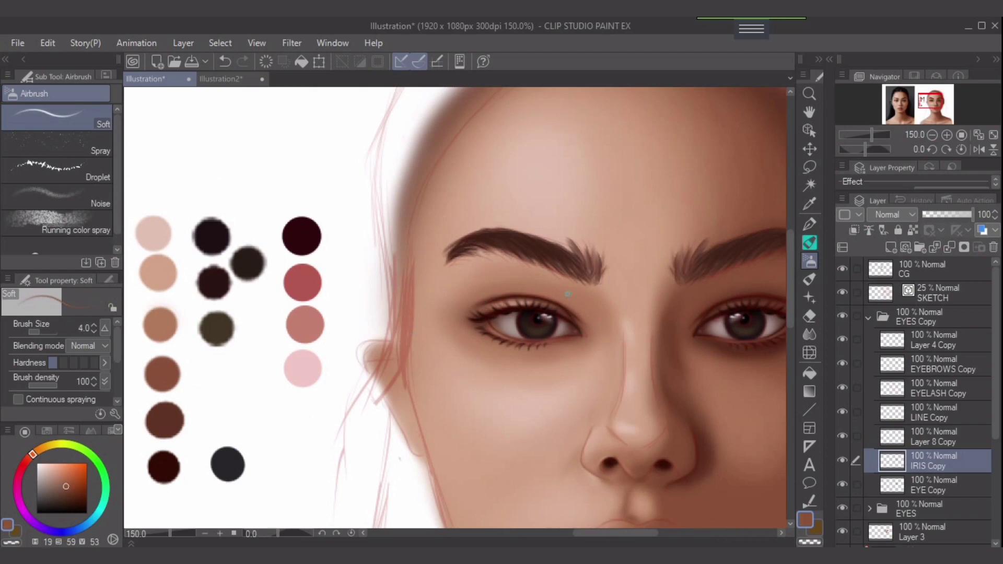
key("bracketright")
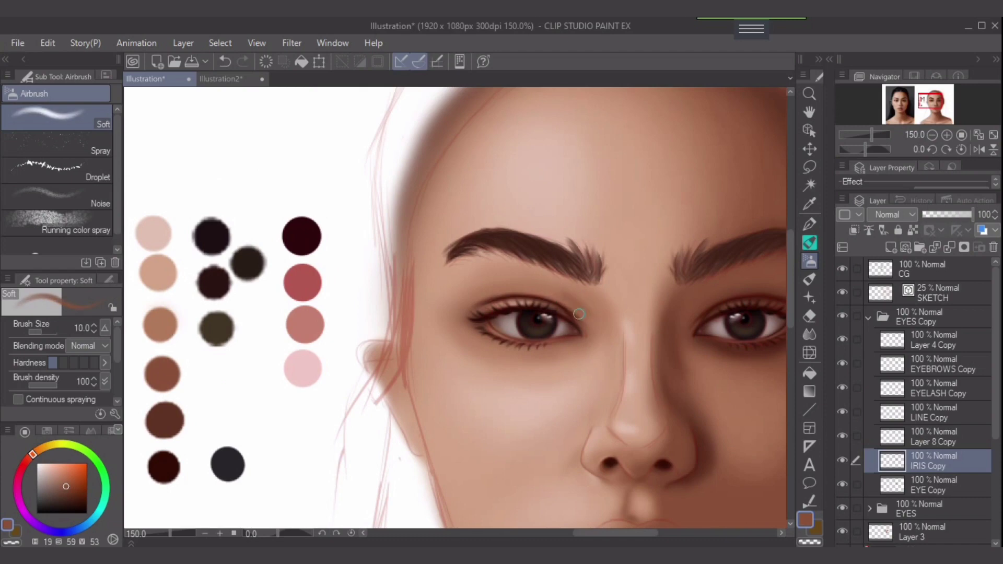
key("bracketright")
key("bracketright")
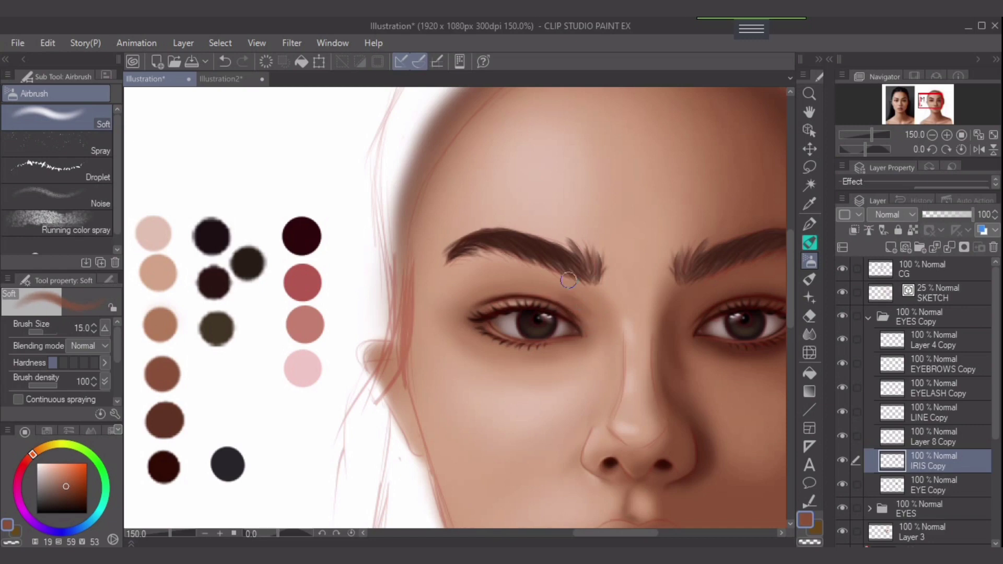
key("bracketleft")
key("bracketright")
key("bracketright")
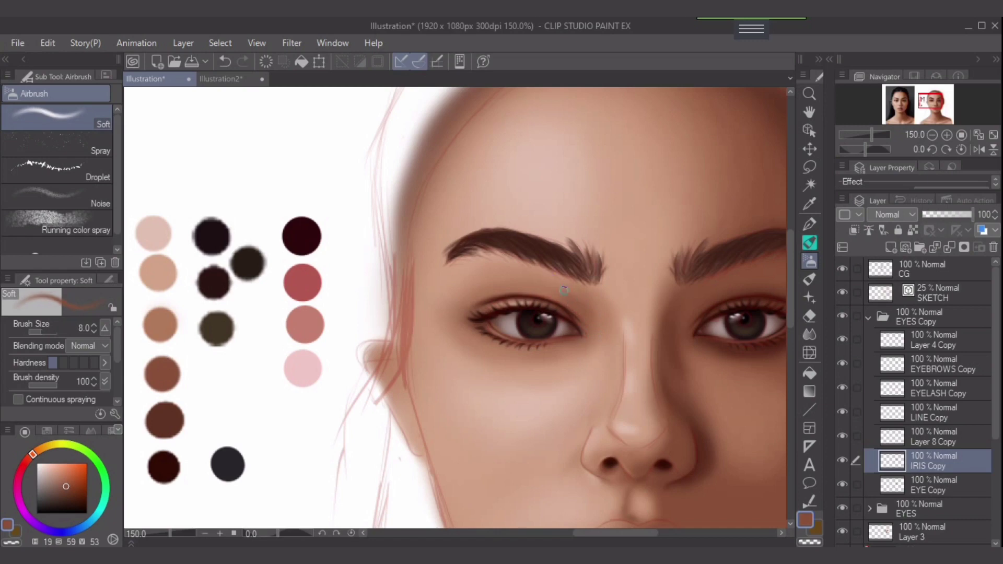
key("ctrl+z")
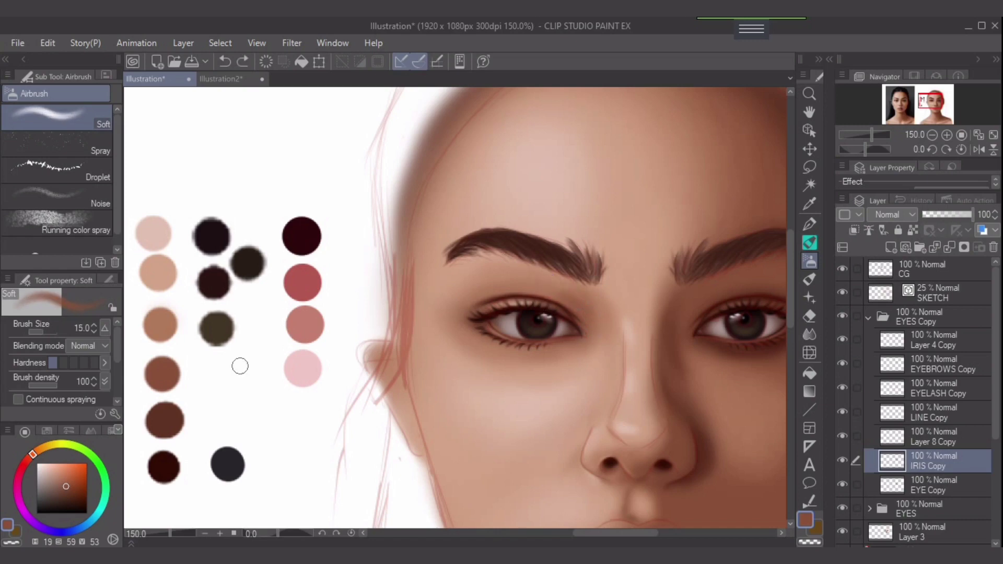
Step: Set the brush density to 54 and softly shade the hollow between the inner eye corner and eyebrow at sizes 15 to 30
left_click(43, 385)
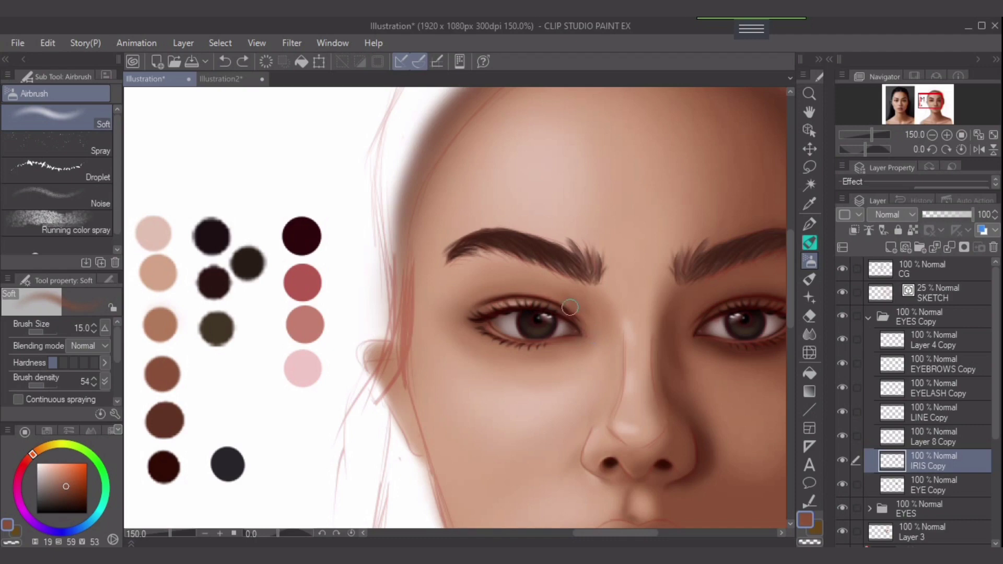
key("bracketright")
left_click_drag(581, 306, 552, 284)
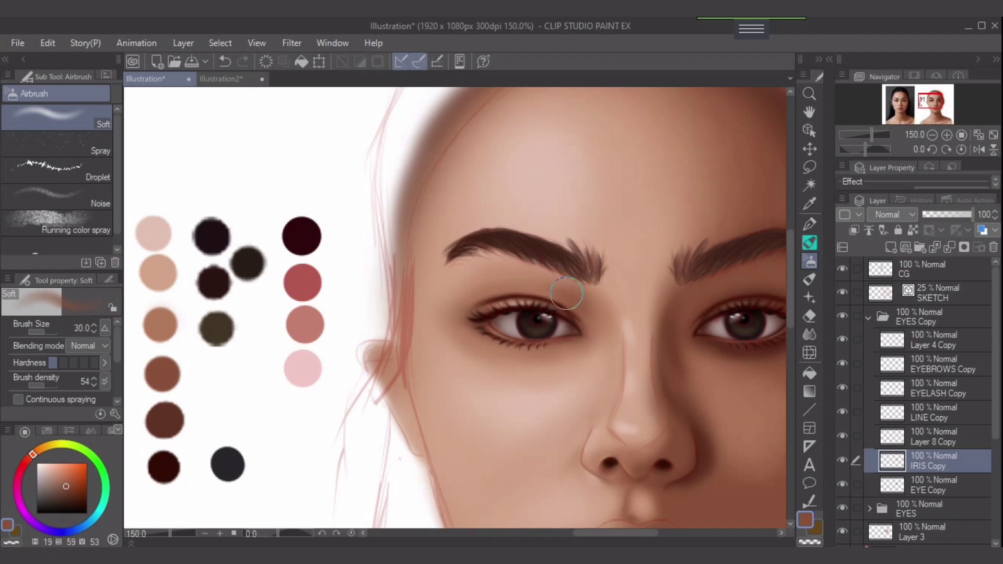
key("bracketright")
key("bracketright")
key("bracketleft")
key("bracketleft")
key("bracketleft")
key("bracketleft")
key("bracketleft")
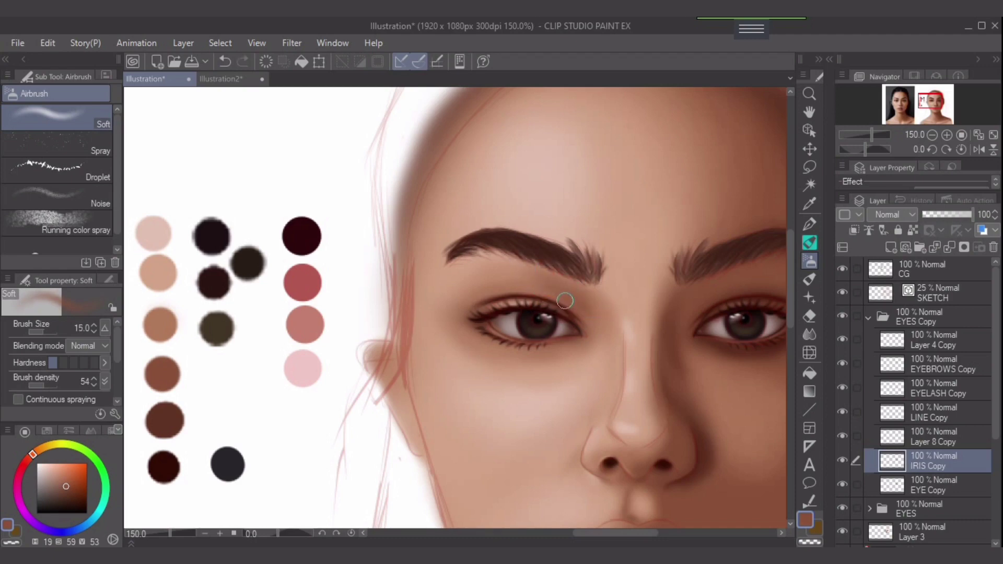
Step: Deepen the inner upper lid crease and shade just below the inner eye corner, reducing the airbrush to size 5
key("bracketright")
key("bracketright")
key("bracketleft")
key("bracketleft")
key("bracketleft")
key("bracketleft")
key("bracketleft")
key("bracketleft")
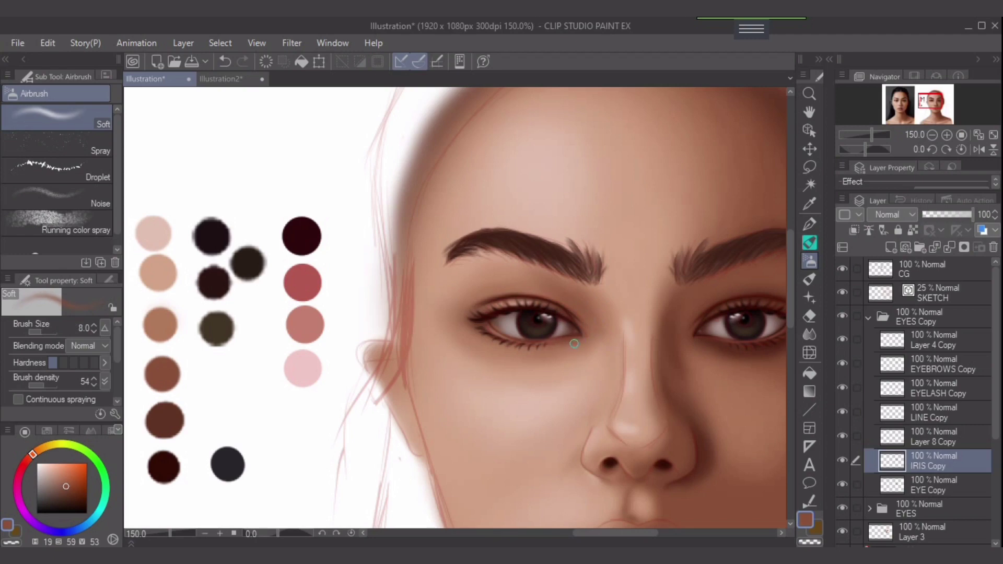
key("bracketleft")
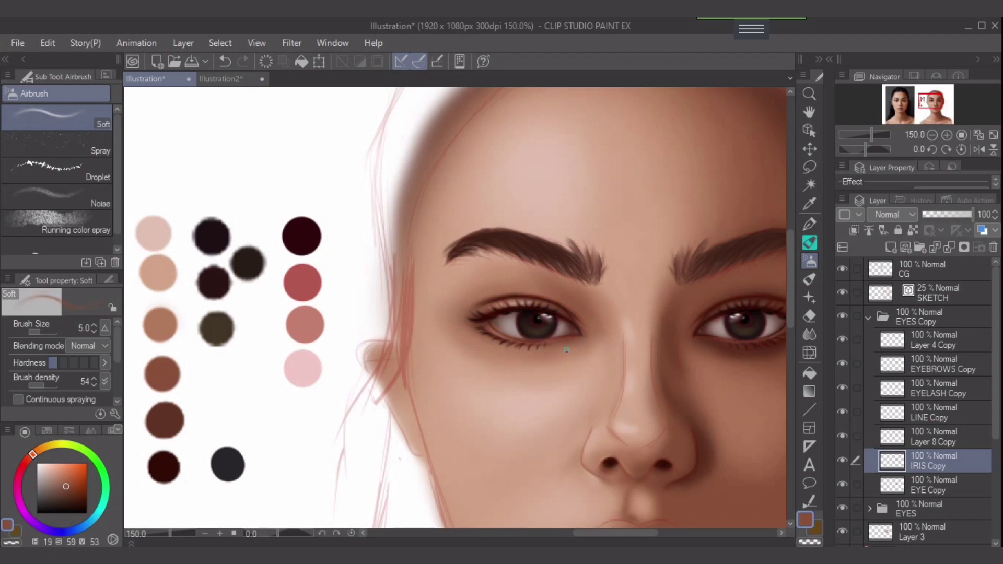
Step: Shade beneath the lower lashes with brown at size 10, then the outer end of the upper lid at size 17
key("bracketright")
key("bracketright")
key("bracketright")
key("bracketright")
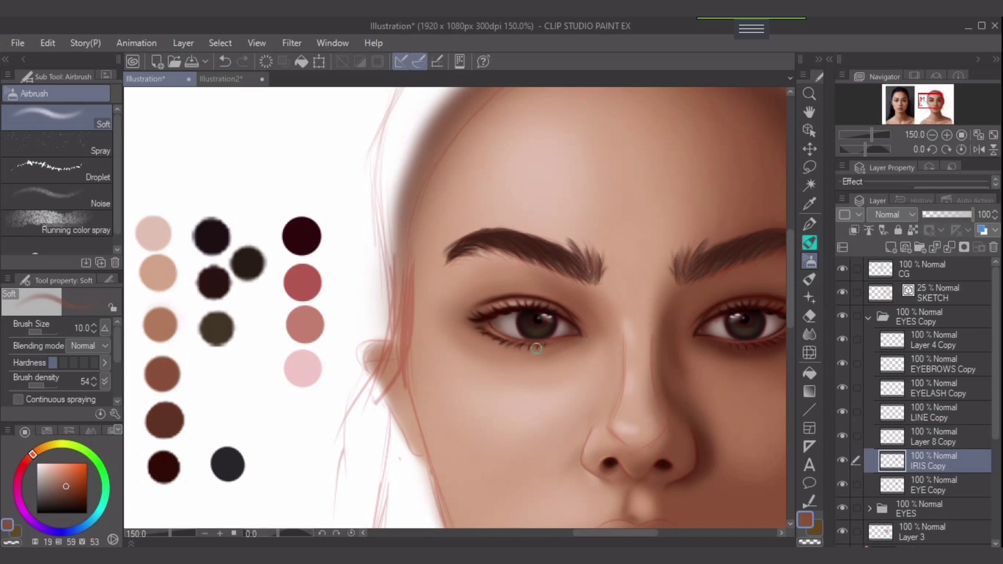
key("bracketleft")
key("bracketright")
key("bracketright")
key("bracketright")
key("bracketright")
key("bracketright")
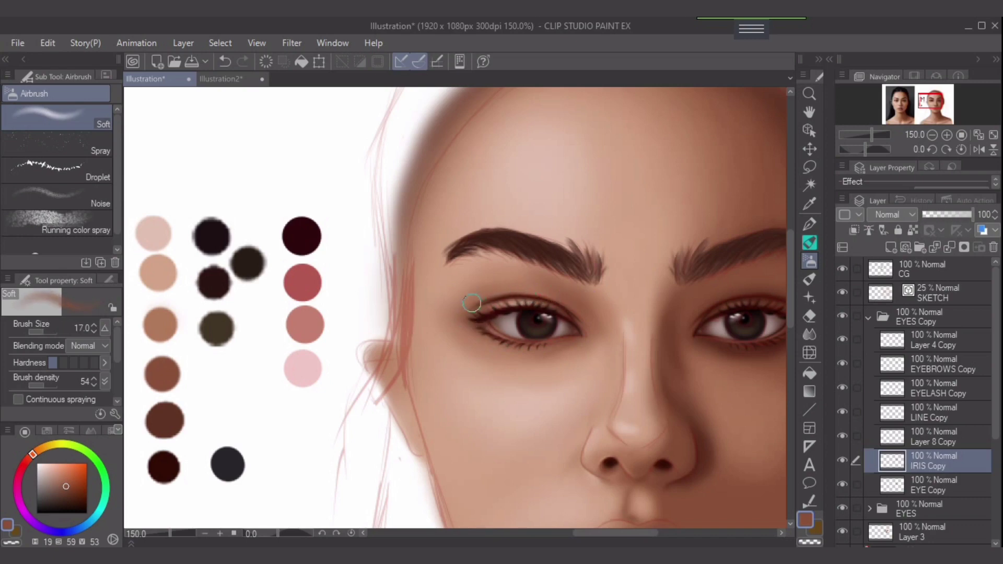
Step: Build up the brown shading around the mirrored upper lid and toward the nose bridge with the Soft airbrush at about size 20
key("bracketleft")
key("bracketleft")
key("bracketright")
key("bracketright")
key("bracketleft")
key("bracketleft")
key("bracketleft")
key("bracketright")
key("bracketright")
key("bracketright")
key("bracketright")
key("bracketleft")
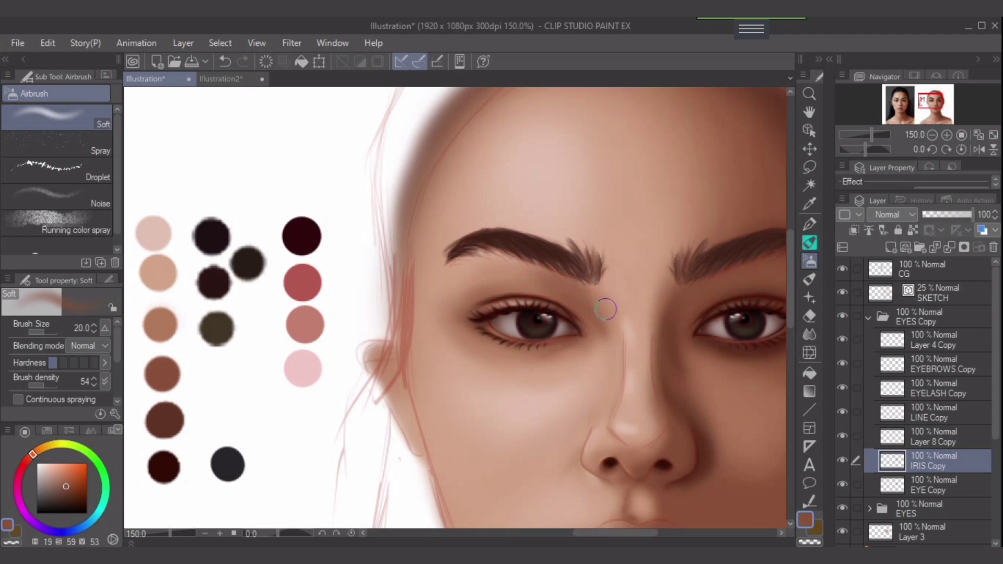
key("bracketleft")
Step: Activate the EYE Copy layer, sample the eye-white colour, and try a size 17 stroke over the mirrored eye before undoing it
mouse_move(618, 376)
left_mouse_down()
mouse_move(550, 373)
mouse_move(555, 387)
mouse_move(582, 393)
left_mouse_up()
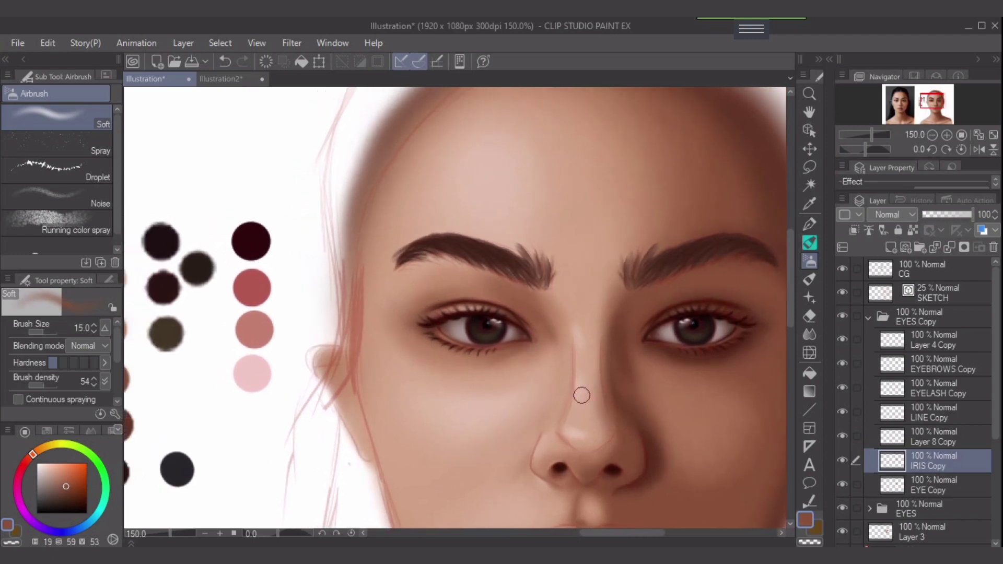
scroll(477, 371, "up", 1)
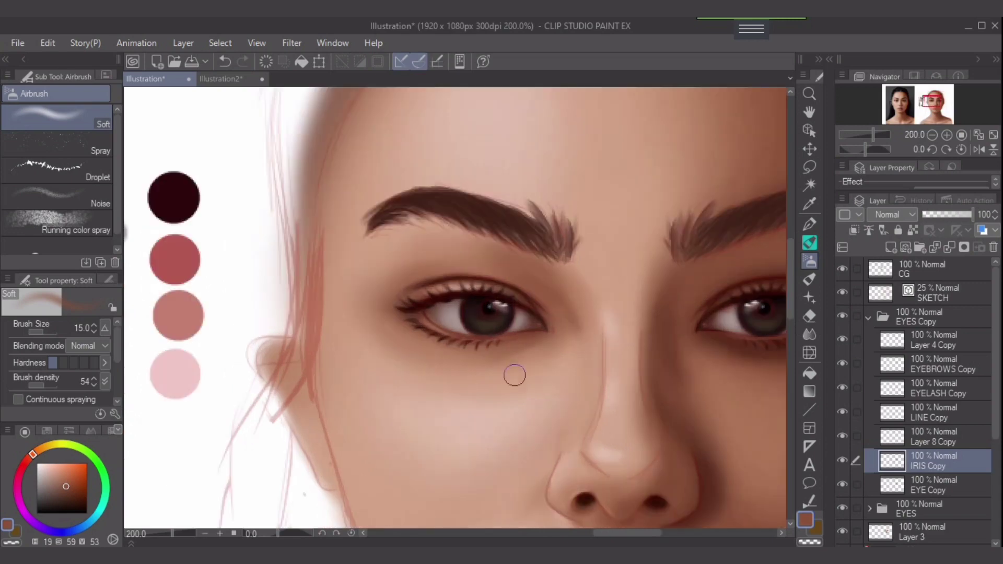
left_click(927, 485)
left_click(439, 310, "alt")
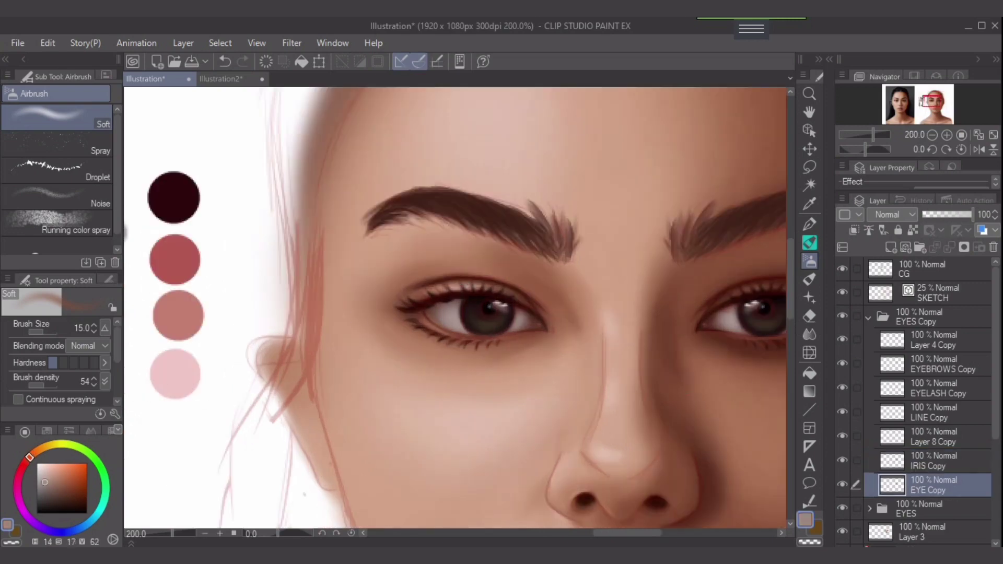
key("bracketright")
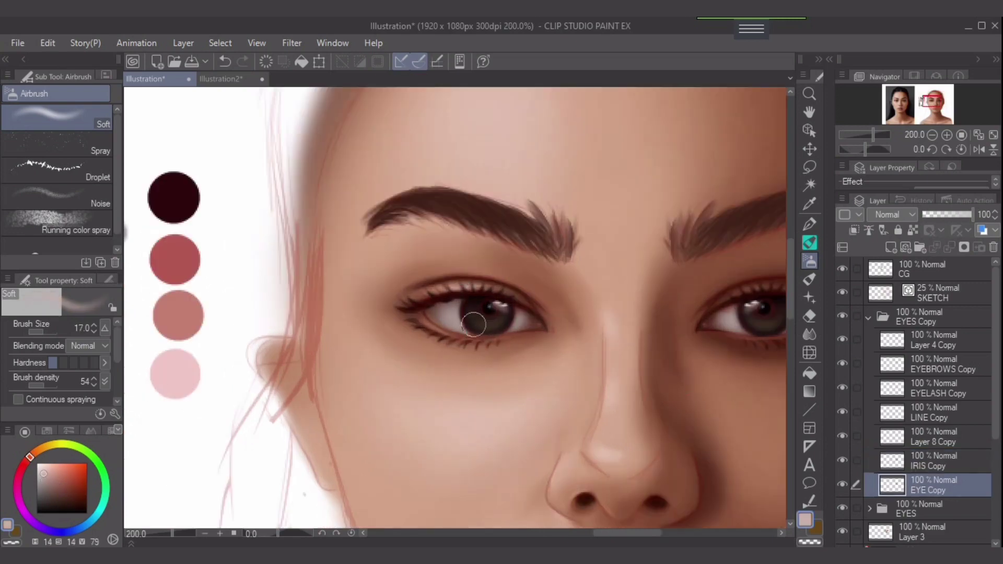
key("bracketleft")
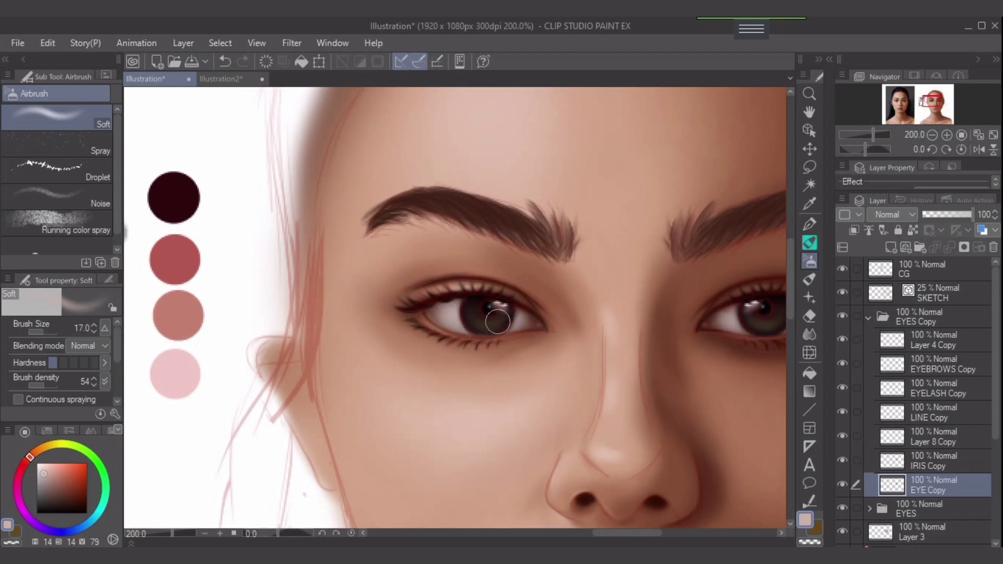
key("ctrl+z")
Step: Lighten the mirrored eye's white on both sides of the iris, reducing the Soft airbrush to size 10
left_click_drag(462, 310, 448, 317)
key("bracketleft")
key("bracketleft")
left_click_drag(515, 321, 532, 322)
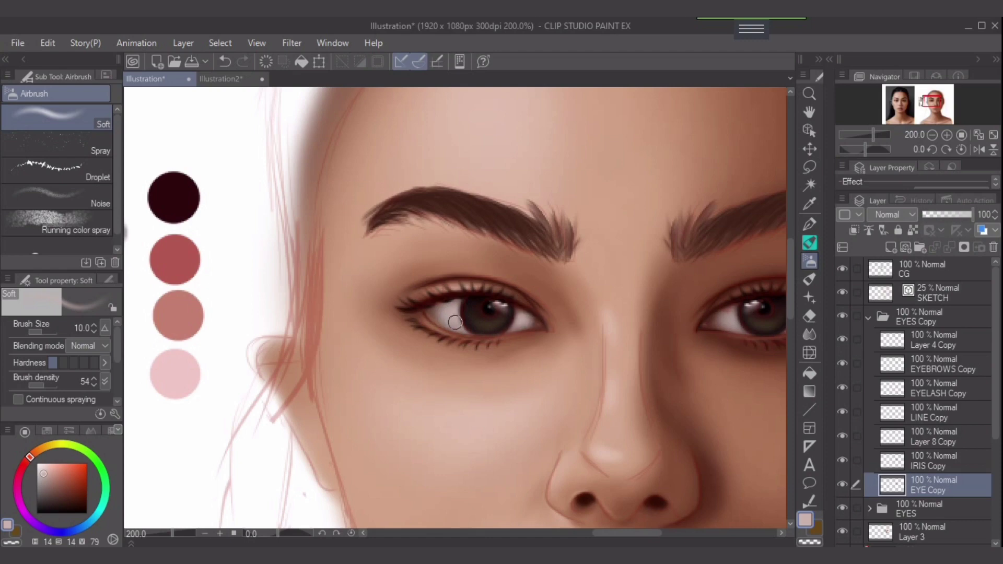
Step: Undo the last stroke and shade the white of the left-hand eye with the Soft airbrush at size 12 on EYE Copy
key("ctrl+z")
key("]")
mouse_move(515, 321)
left_mouse_down()
mouse_move(531, 322)
mouse_move(517, 326)
left_mouse_up()
mouse_move(443, 313)
left_mouse_down()
mouse_move(431, 312)
mouse_move(458, 314)
mouse_move(445, 325)
left_mouse_up()
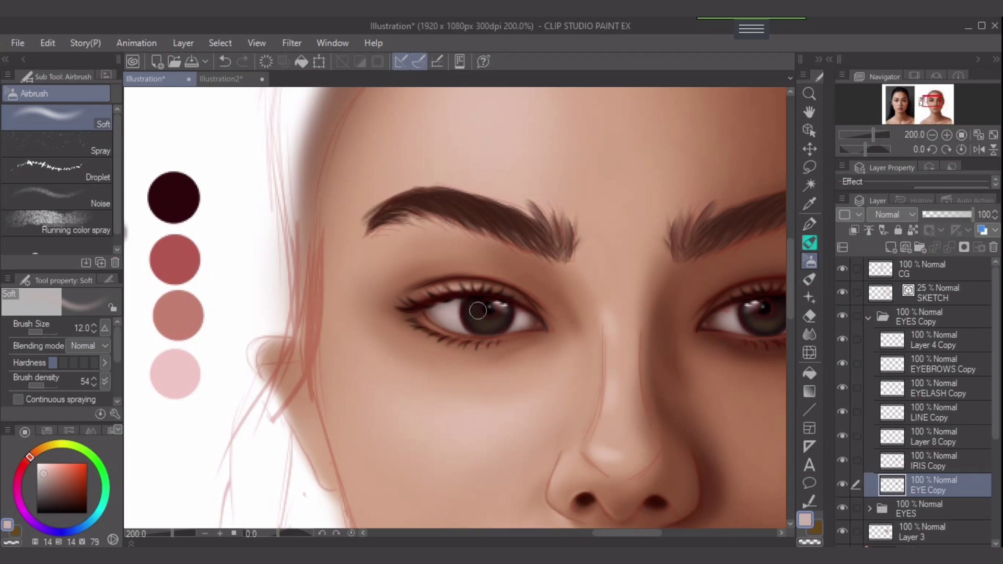
Step: Sample the reddish brown of the left-hand upper eyelid and reduce the airbrush size to 7
left_click(420, 294, "alt")
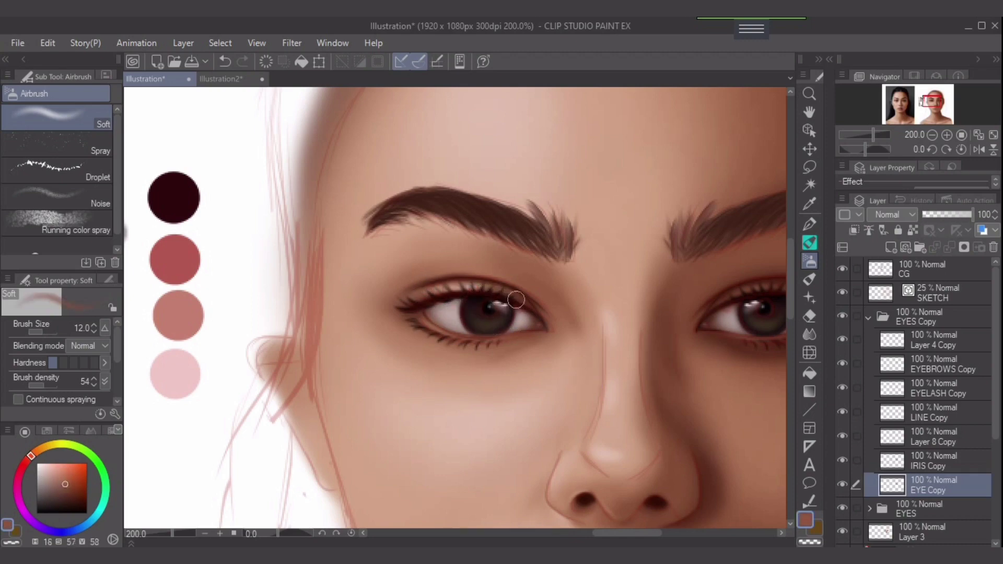
key("bracketleft")
key("bracketleft")
key("bracketleft")
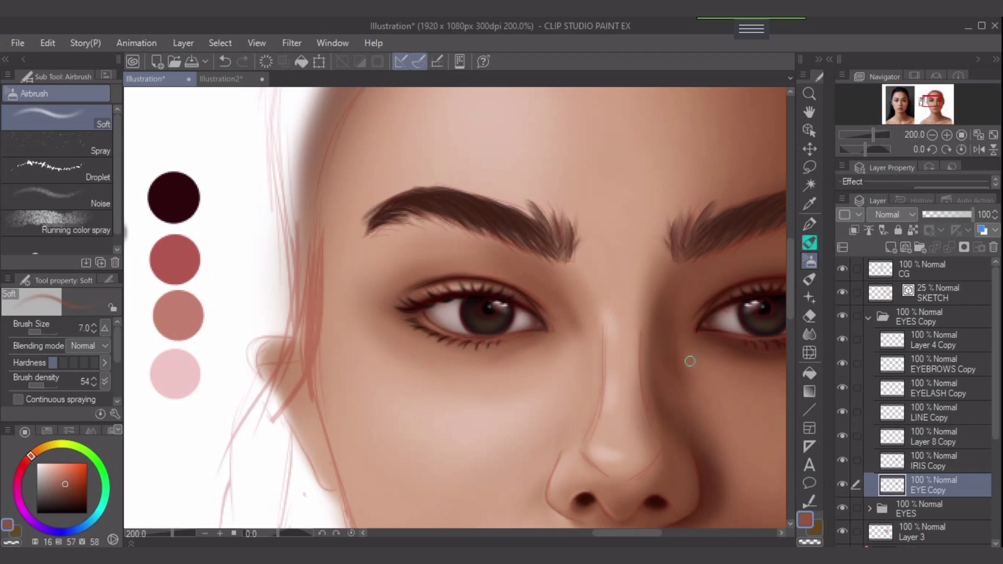
Step: Select the IRIS Copy and Layer 8 Copy layers together and adjust the iris position slightly with a transform, discarding the trial rotation
scroll(690, 361, "down", 1)
left_click_drag(576, 369, 414, 343)
left_click(907, 467)
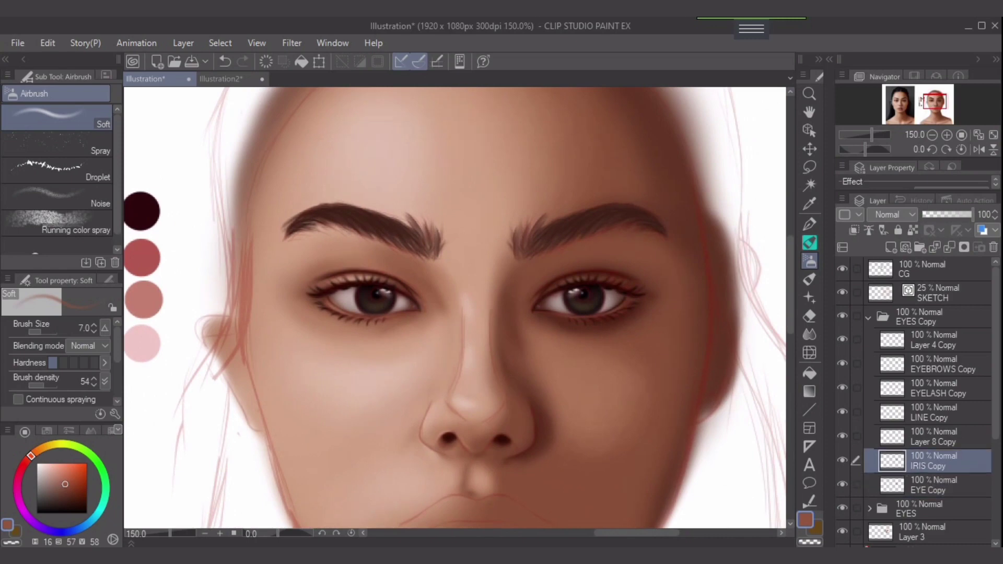
left_click(856, 436)
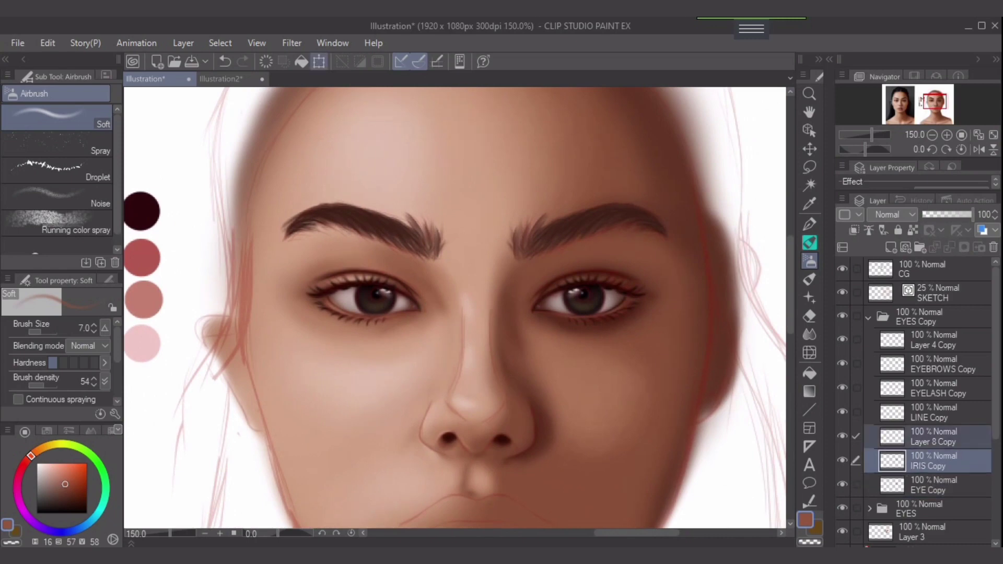
key("ctrl+t")
left_click_drag(349, 302, 347, 301)
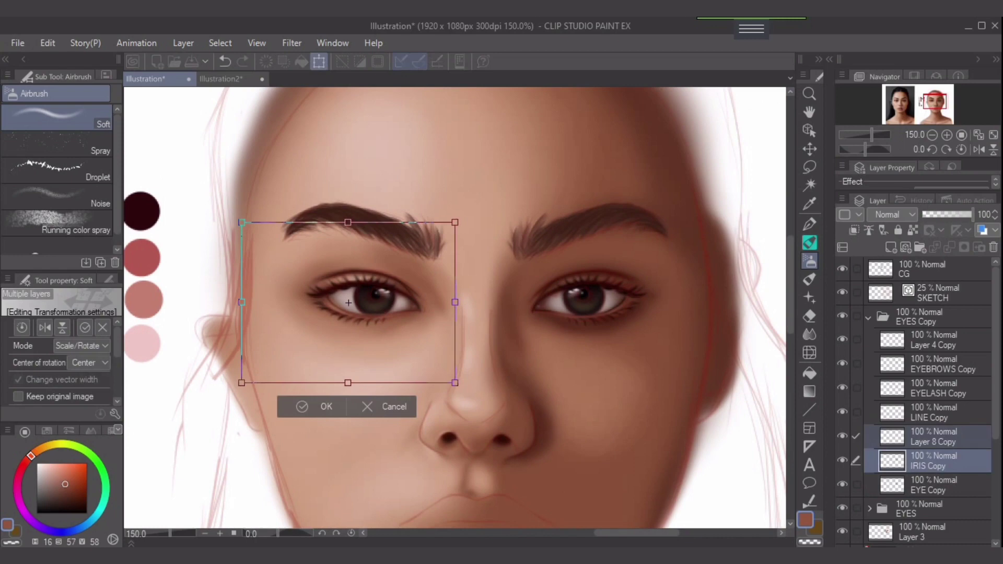
left_click_drag(465, 214, 461, 209)
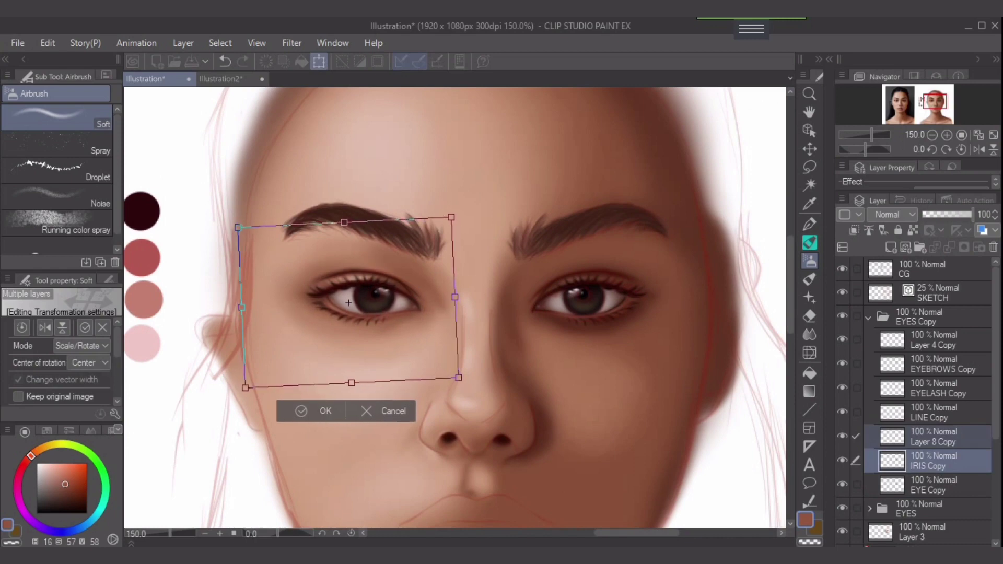
key("ctrl+z")
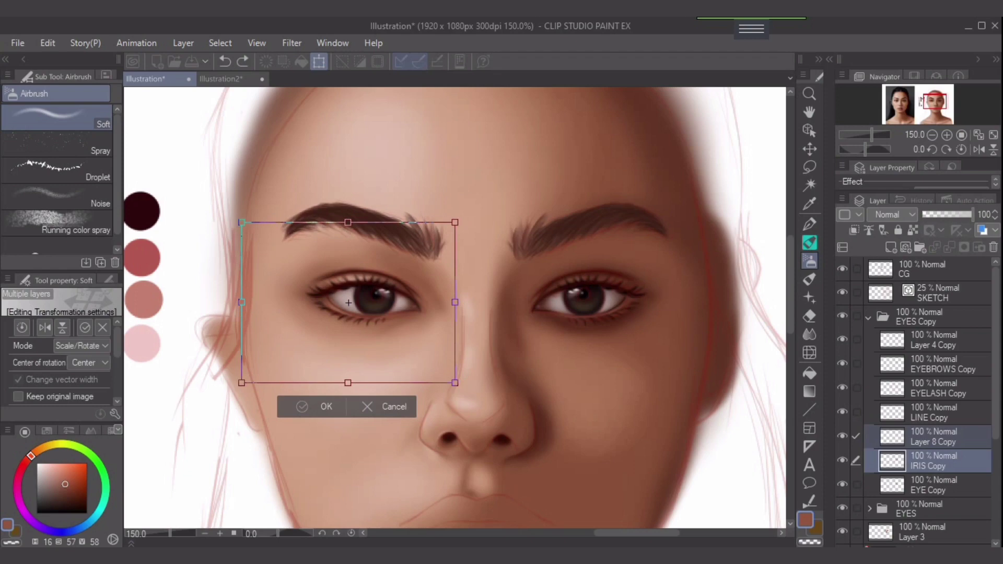
left_click_drag(348, 302, 350, 302)
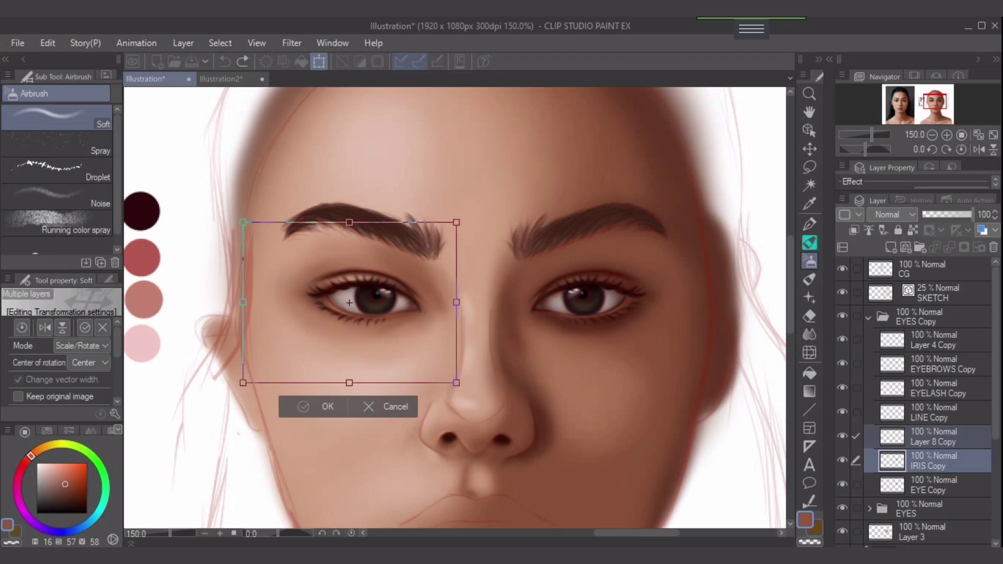
key("Return")
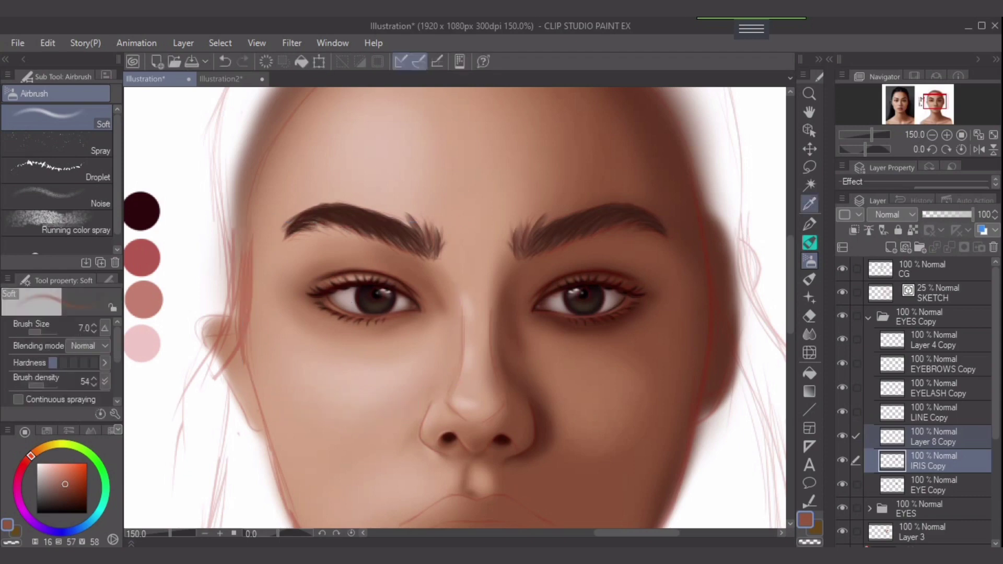
Step: Draw a lasso selection around the left-hand iris on the two selected layers
left_click(809, 167)
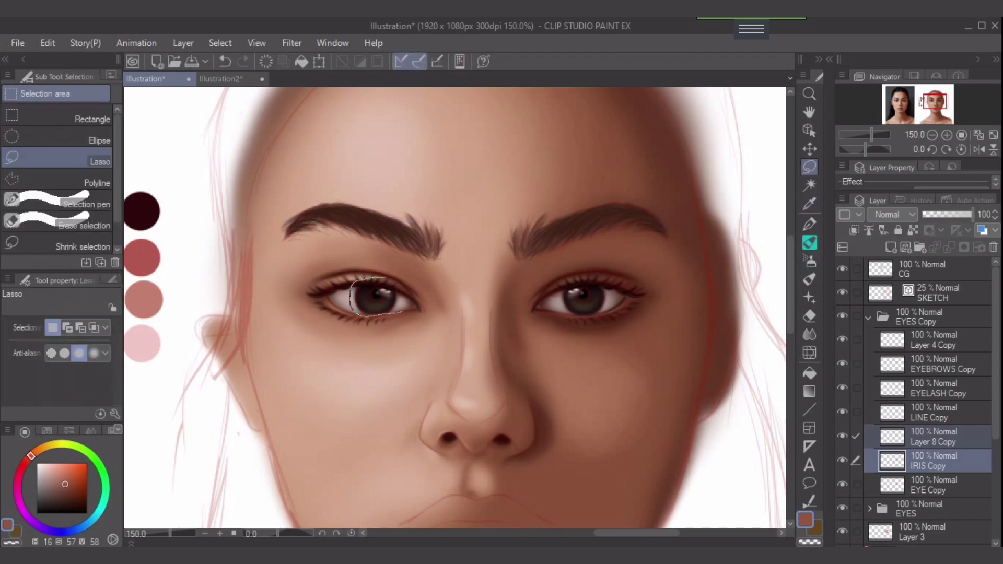
left_click_drag(402, 311, 404, 298)
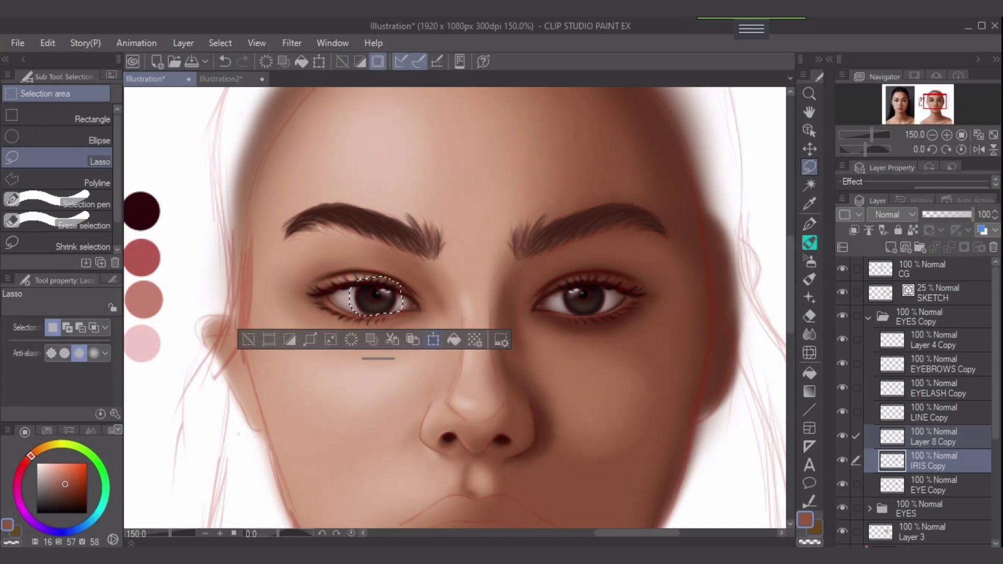
Step: Try to nudge the lassoed iris slightly to the left, and undo that shift
key("ctrl+t")
key("Left")
key("Left")
key("Left")
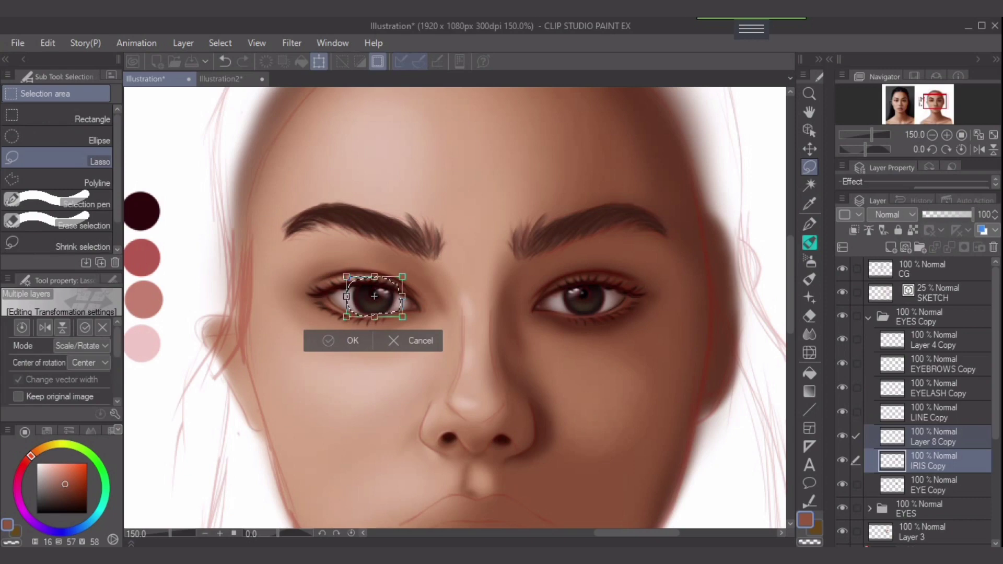
key("Return")
key("ctrl+d")
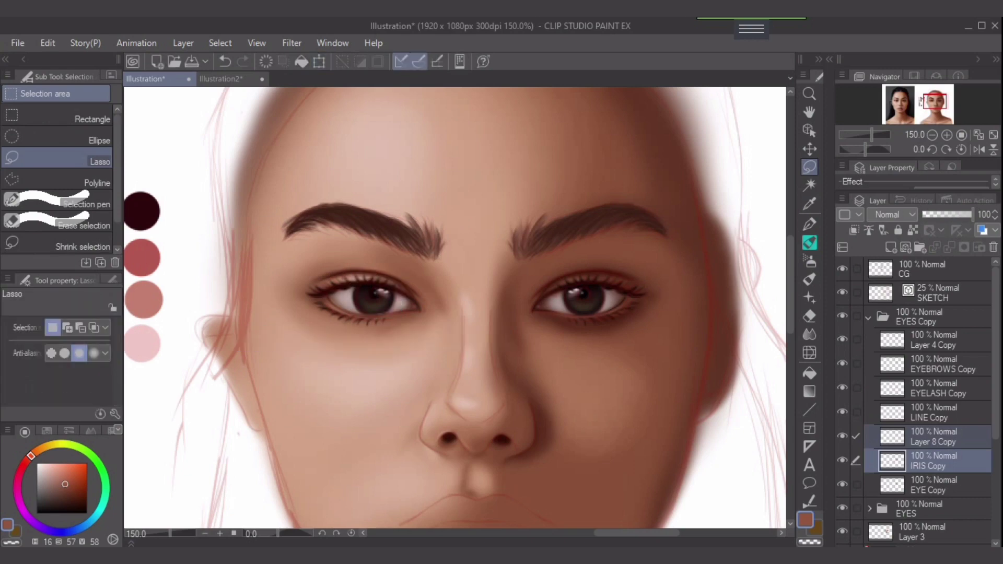
key("ctrl+z")
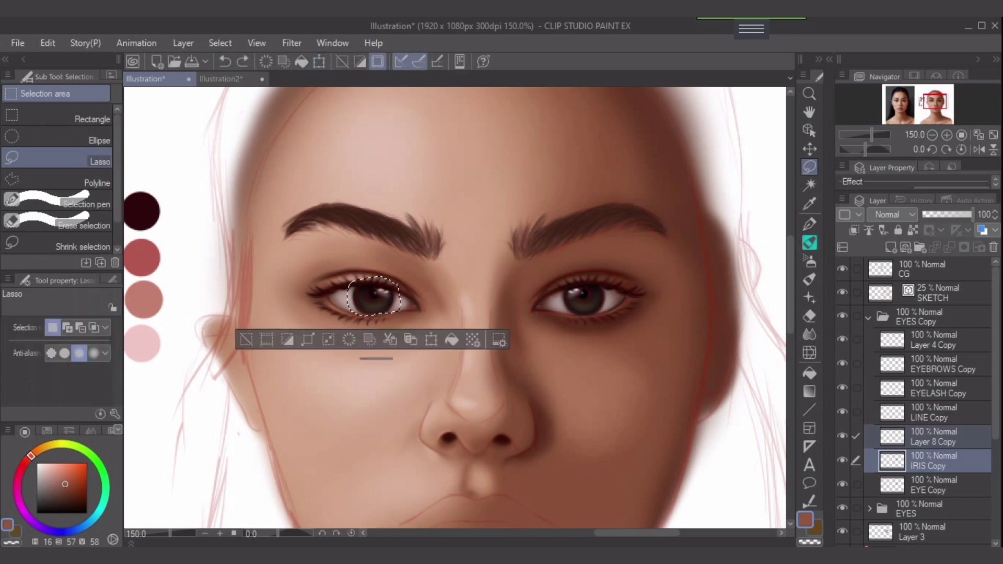
Step: Flip the lassoed iris horizontally, nudge it slightly to the left, apply the transform and clear the selection
left_click(48, 43)
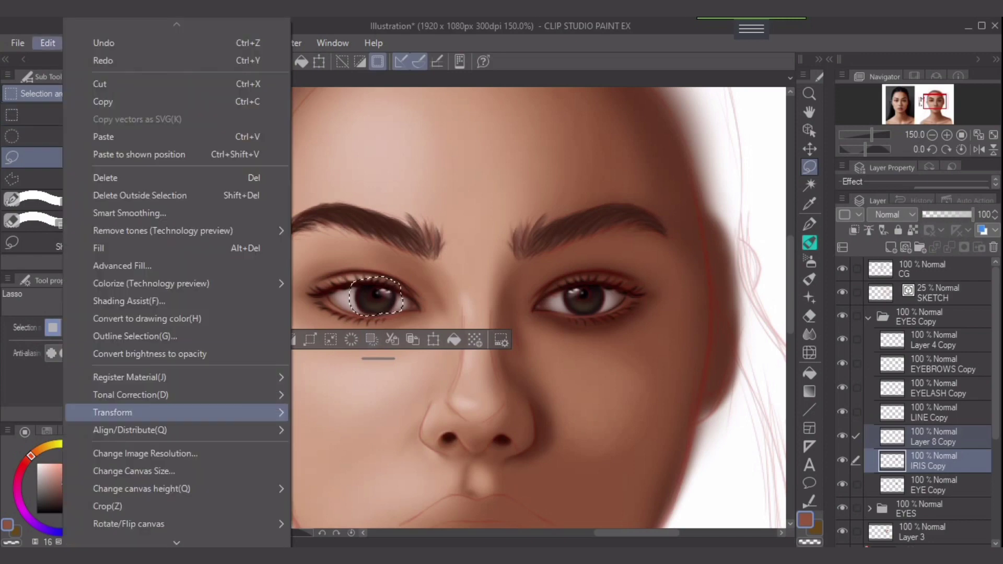
mouse_move(136, 414)
left_click(366, 328)
key("ctrl+t")
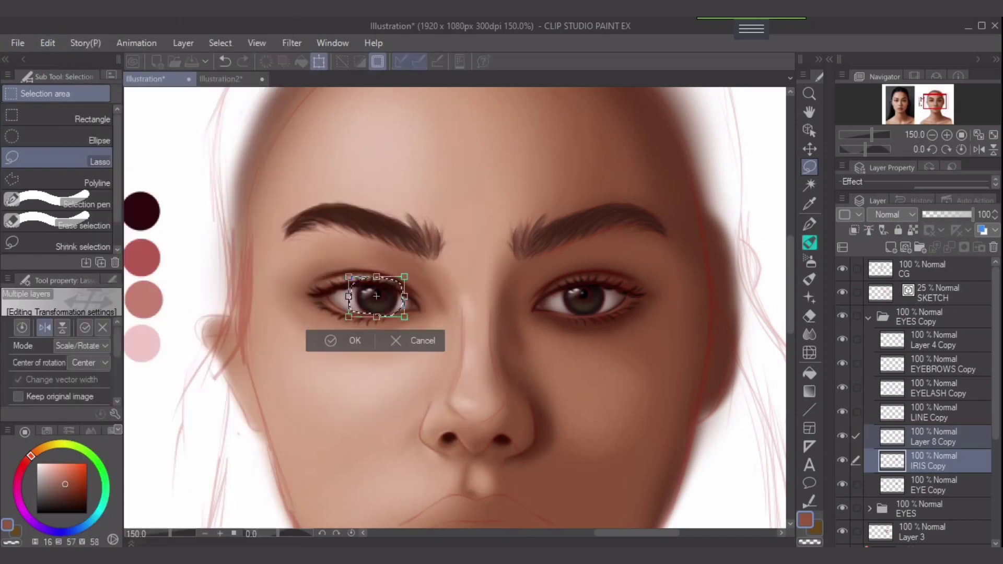
key("Left")
key("Left")
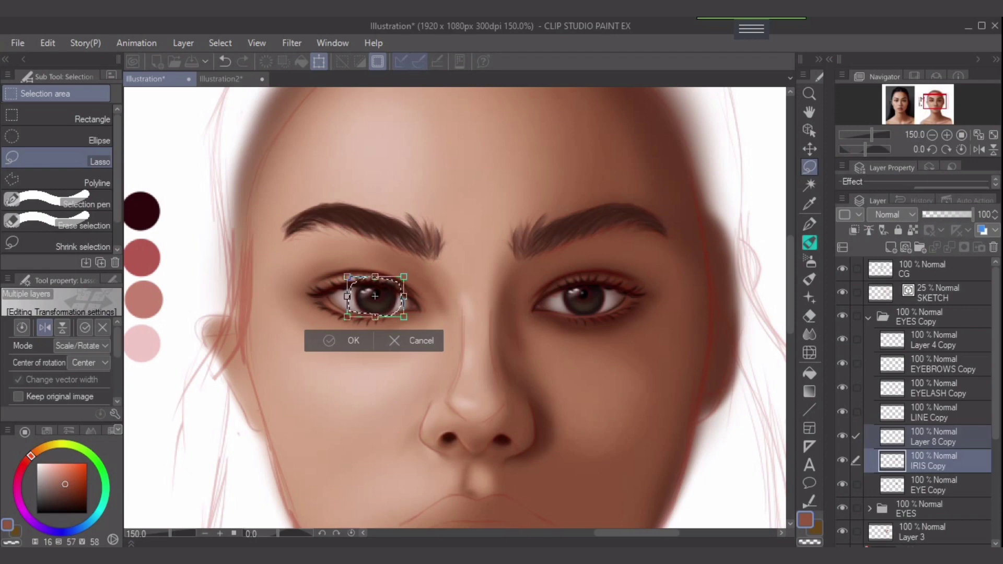
key("Return")
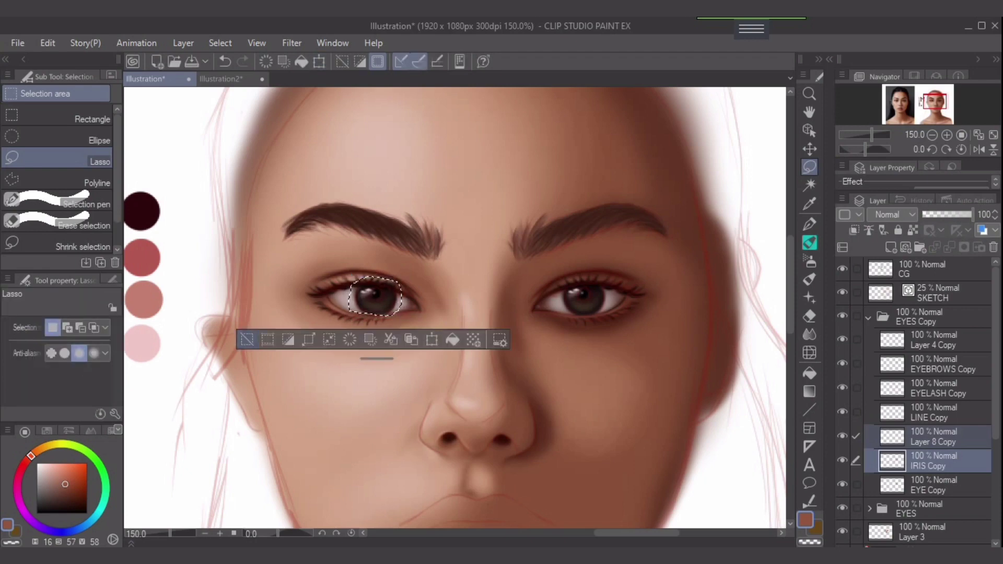
key("ctrl+d")
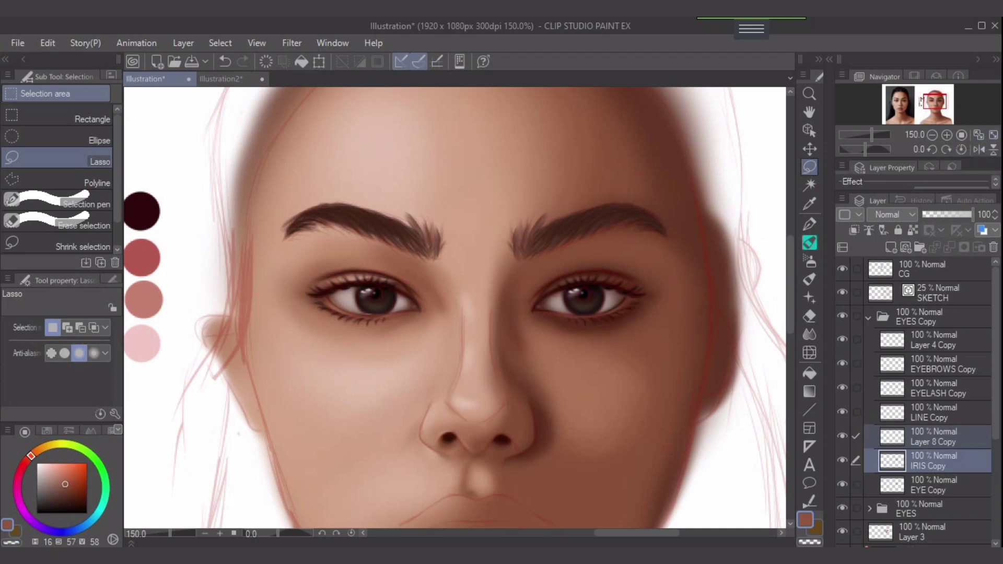
Step: On Layer 4 Copy, airbrush fine brown hair strokes over the left-hand eyebrow, enlarging the Soft brush to size 5
left_click(933, 339)
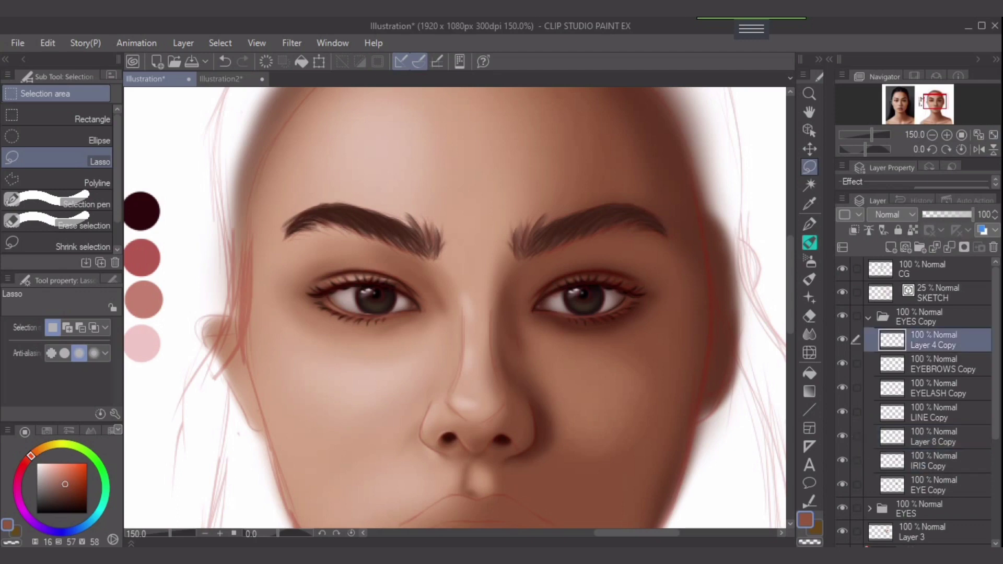
left_click(842, 339)
left_click(809, 260)
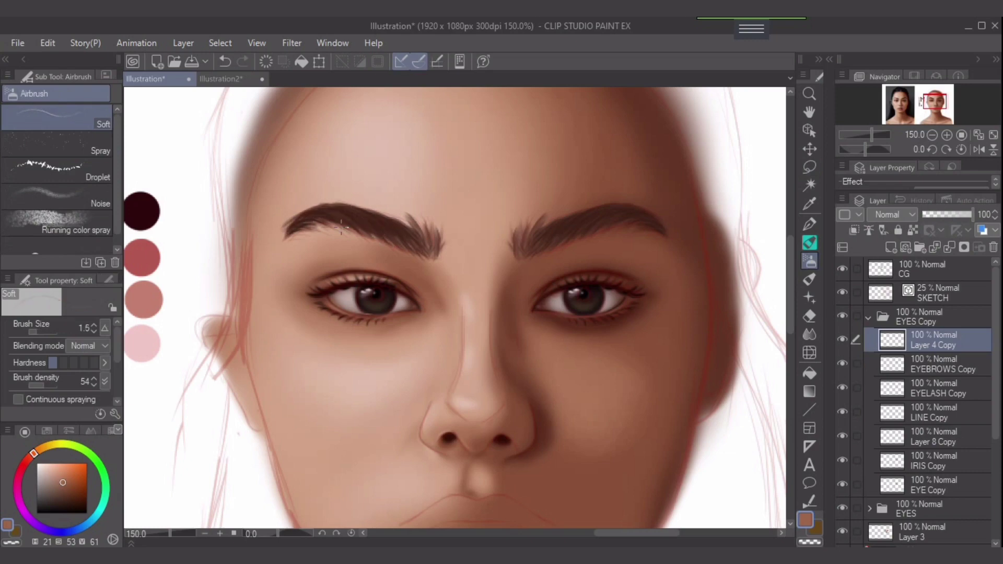
key("bracketright")
key("bracketright")
key("ctrl+z")
left_click_drag(335, 210, 365, 234)
key("bracketright")
key("bracketright")
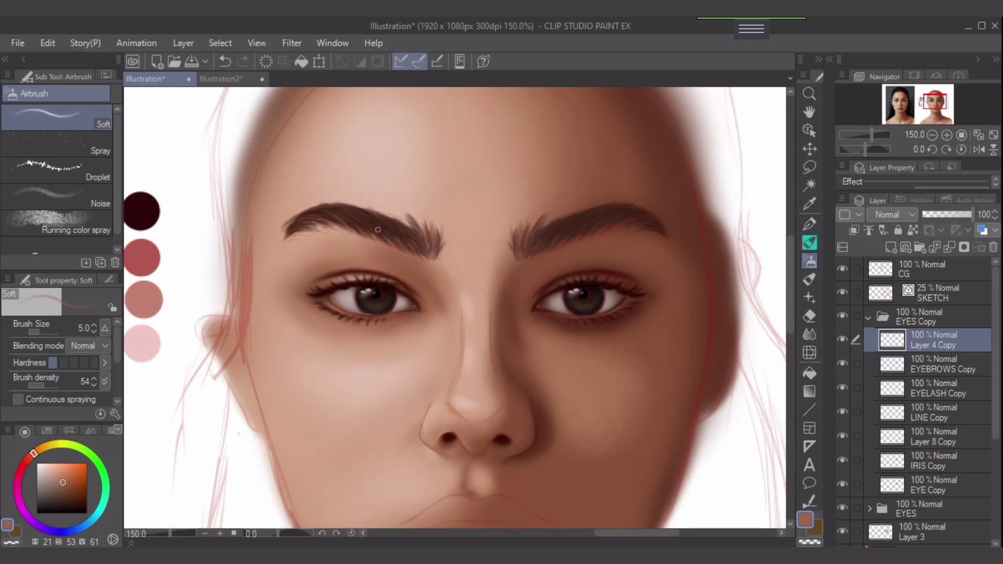
Step: Trim the outer part of the left-hand eyebrow's hair strokes with the Hard eraser on Layer 4 Copy
key("e")
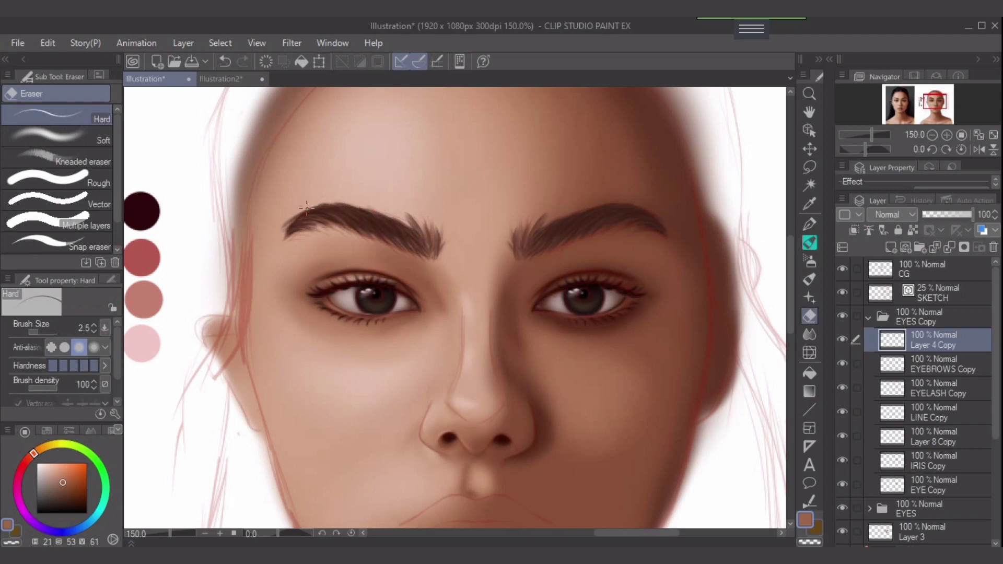
left_click_drag(335, 205, 318, 212)
key("bracketright")
key("bracketright")
left_click_drag(322, 231, 287, 237)
key("bracketleft")
key("bracketleft")
Step: Airbrush lighter hair strokes along the left-hand eyebrow in brown (H 21, S 51, V 67) at size 3, undoing unwanted strokes
left_click(59, 479)
left_click(57, 476)
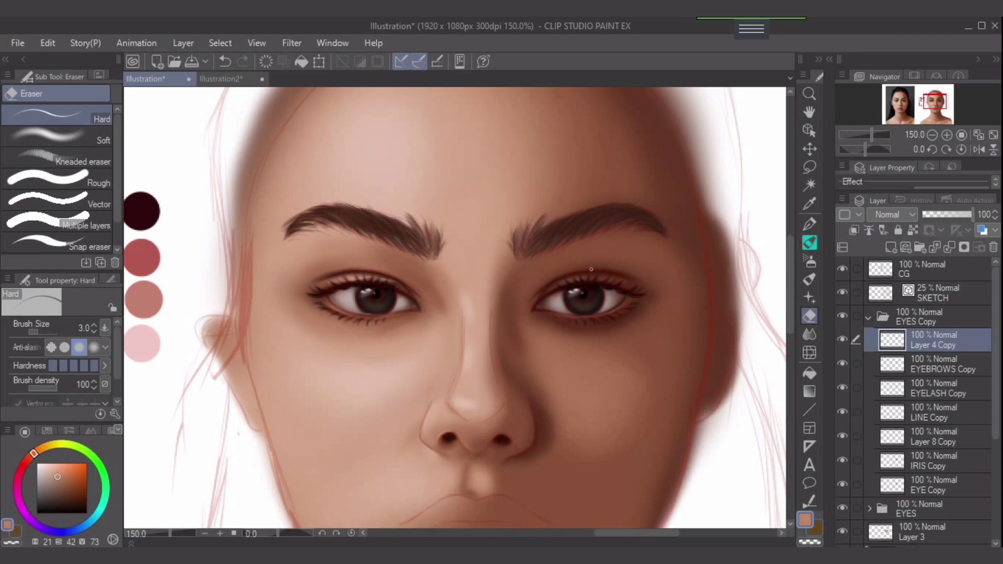
key("b")
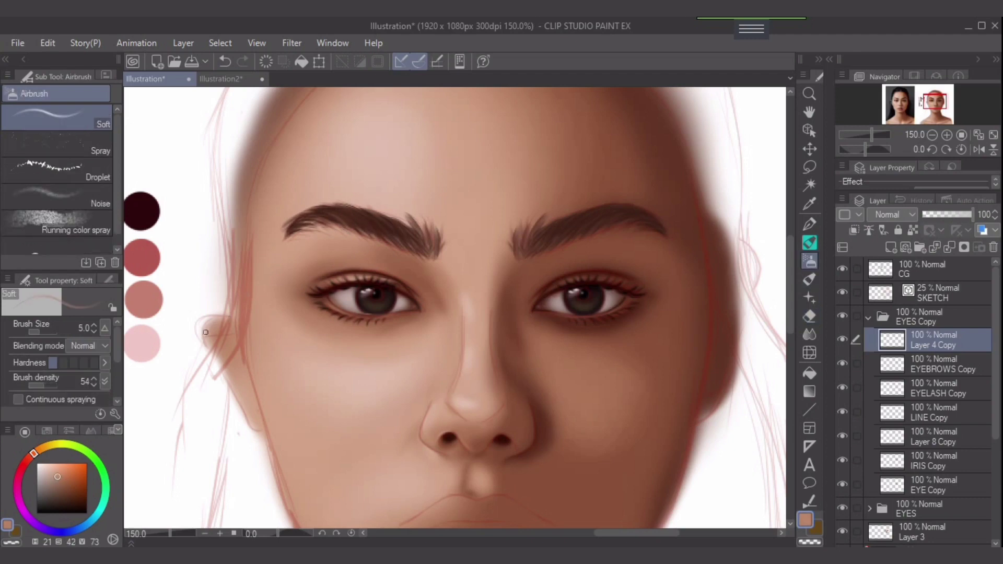
left_click(62, 480)
key("bracketleft")
key("ctrl+z")
key("bracketleft")
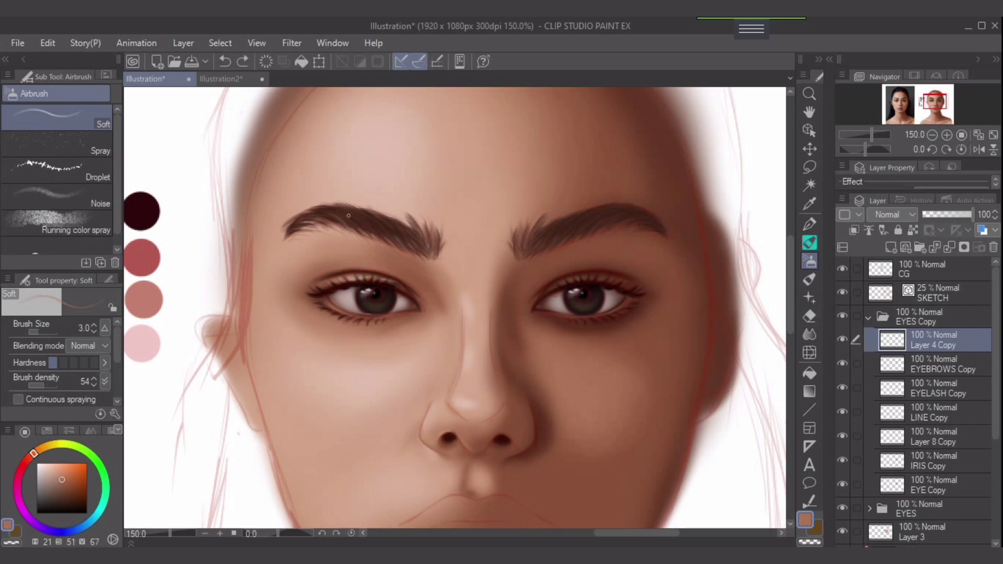
mouse_move(350, 211)
left_mouse_down()
mouse_move(326, 225)
mouse_move(320, 216)
mouse_move(352, 218)
left_mouse_up()
key("bracketright")
key("ctrl+z")
key("bracketright")
key("ctrl+z")
left_click_drag(317, 213, 312, 213)
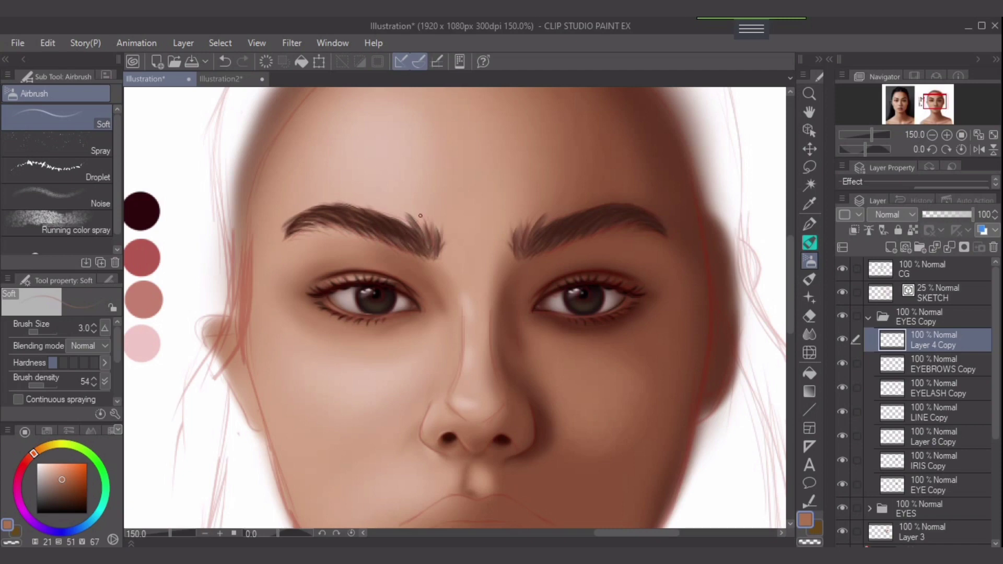
Step: Erase the stray hairs above the left-hand eyebrow's inner end on EYEBROWS Copy with the Hard eraser at size 10
key("e")
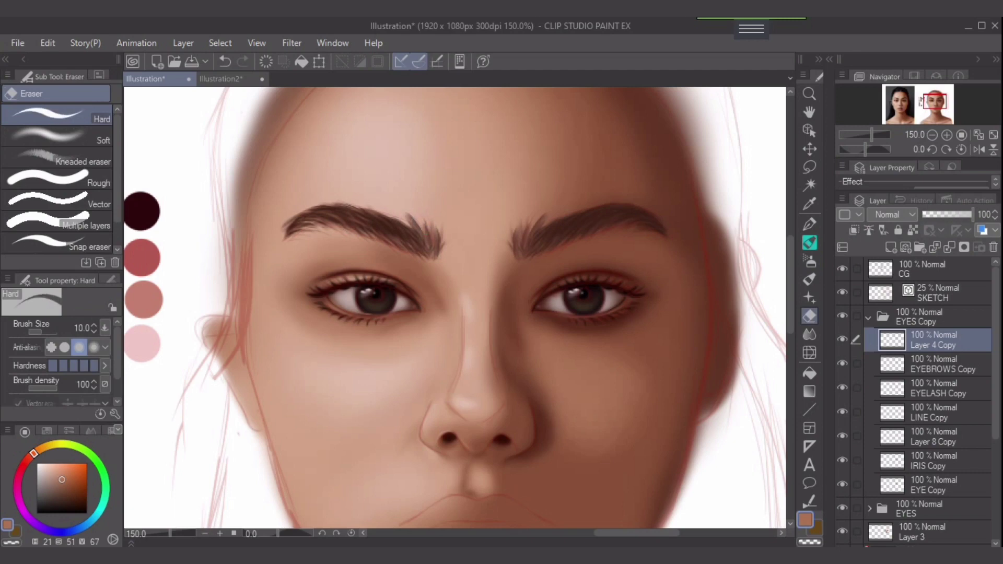
left_click(932, 364)
left_click_drag(405, 207, 417, 223)
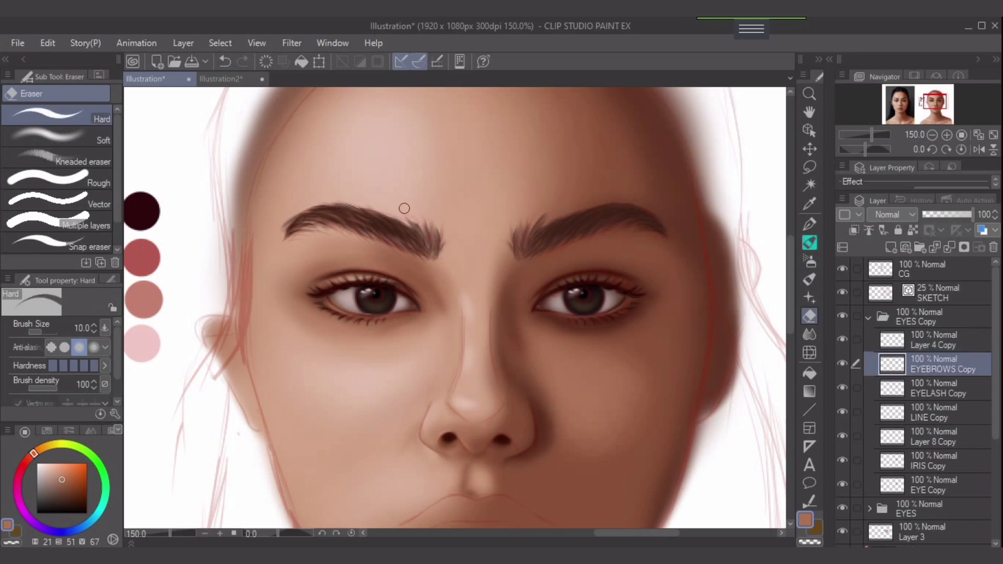
Step: Soften the inner end of the left-hand eyebrow on EYEBROWS Copy with the Soft eraser at size 10
left_click(57, 137)
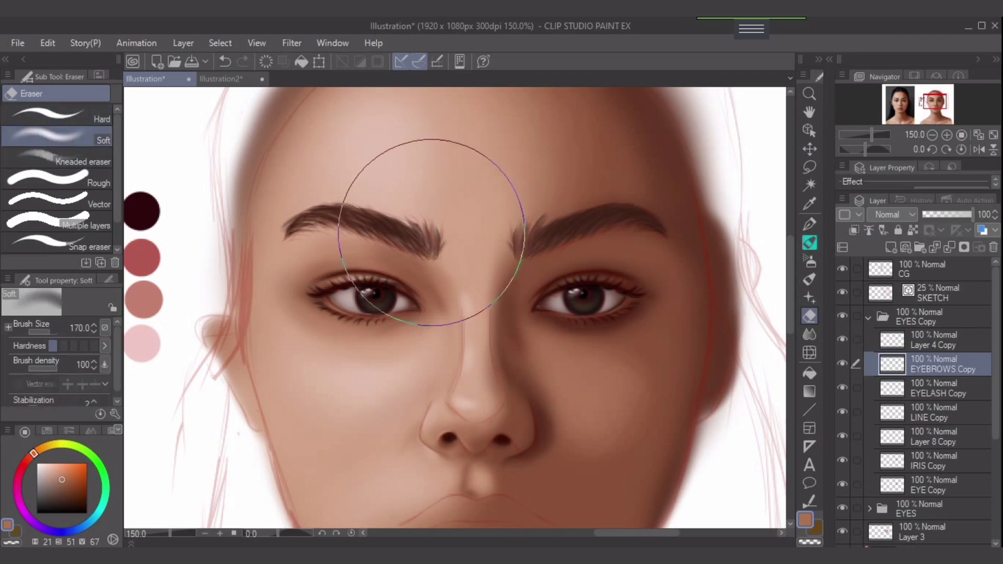
key("bracketleft")
key("bracketleft")
key("bracketleft")
key("bracketleft")
key("bracketleft")
key("bracketleft")
key("bracketleft")
key("bracketleft")
key("bracketleft")
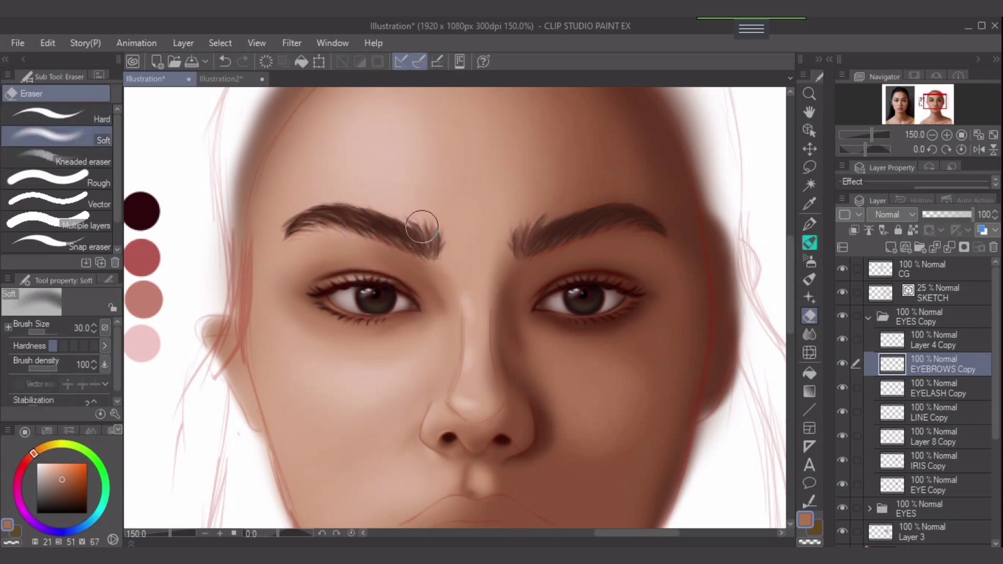
key("bracketleft")
key("bracketleft")
key("bracketleft")
key("bracketleft")
key("bracketleft")
key("bracketleft")
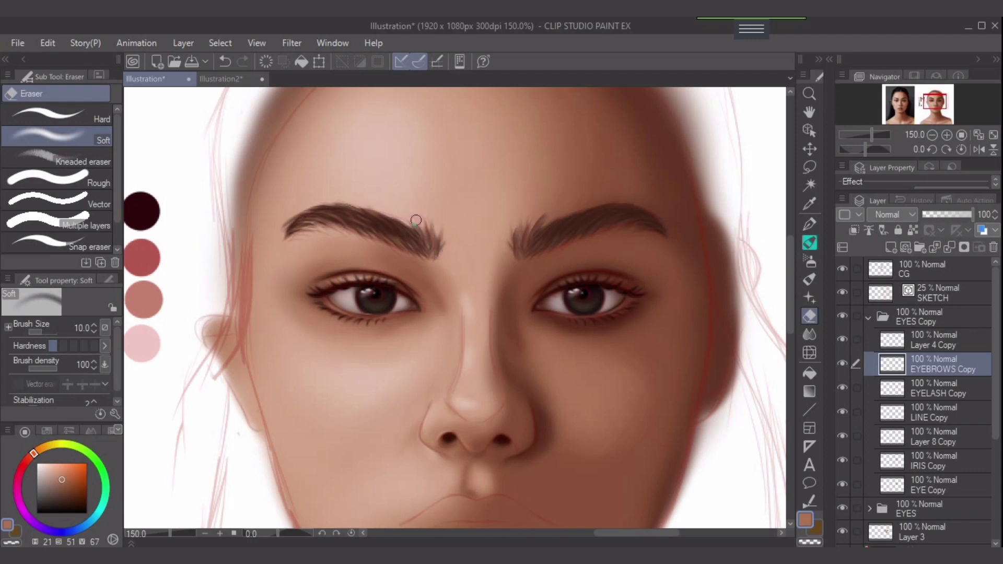
key("alt+bracketright")
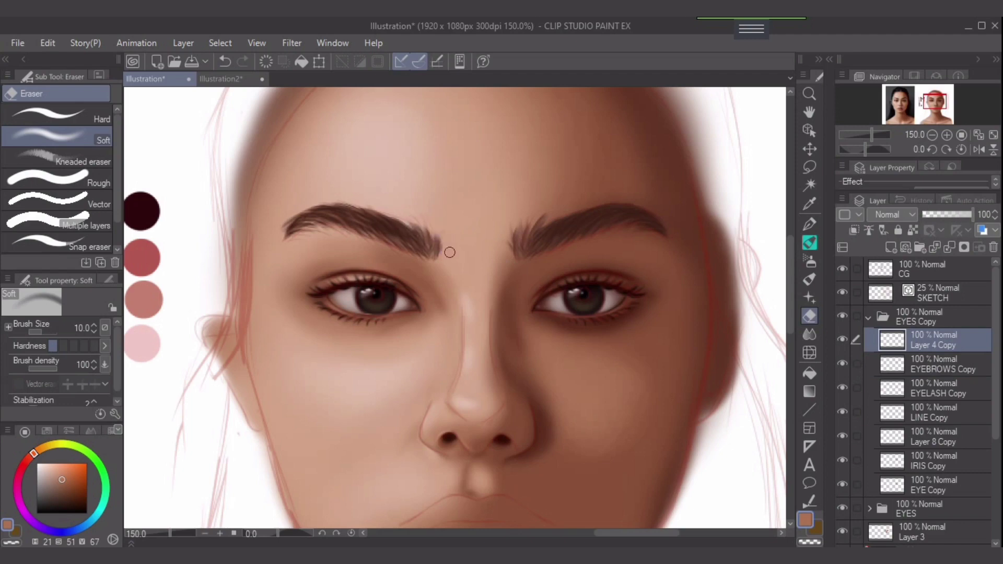
key("alt+bracketleft")
mouse_move(415, 225)
left_mouse_down()
mouse_move(443, 256)
mouse_move(442, 244)
left_mouse_up()
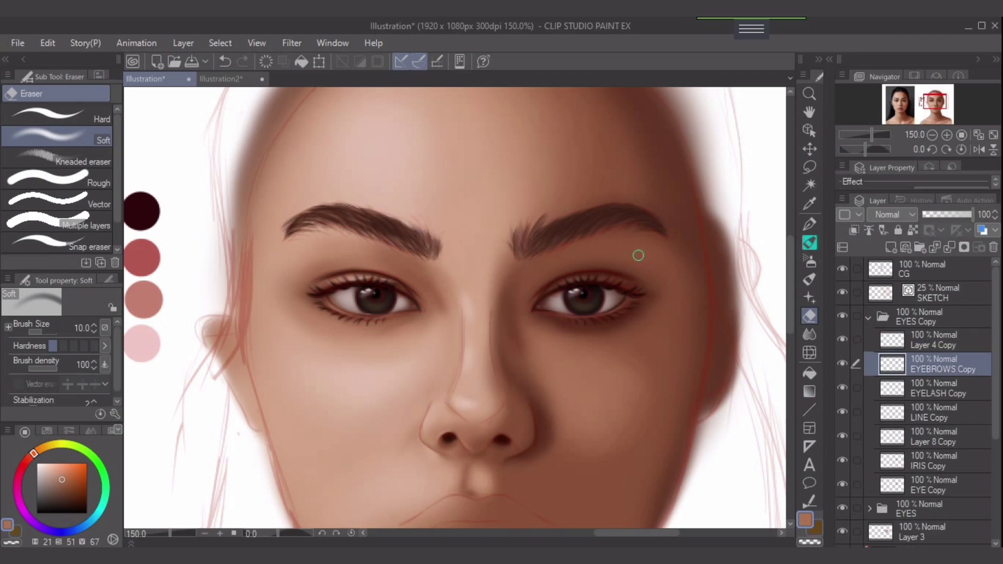
Step: Airbrush fine brown hair strokes (H 18, S 49, V 44) over the left-hand eyebrow's inner half on EYEBROWS Copy at size 2 to 3
key("b")
key("bracketleft")
left_click(405, 222, "alt")
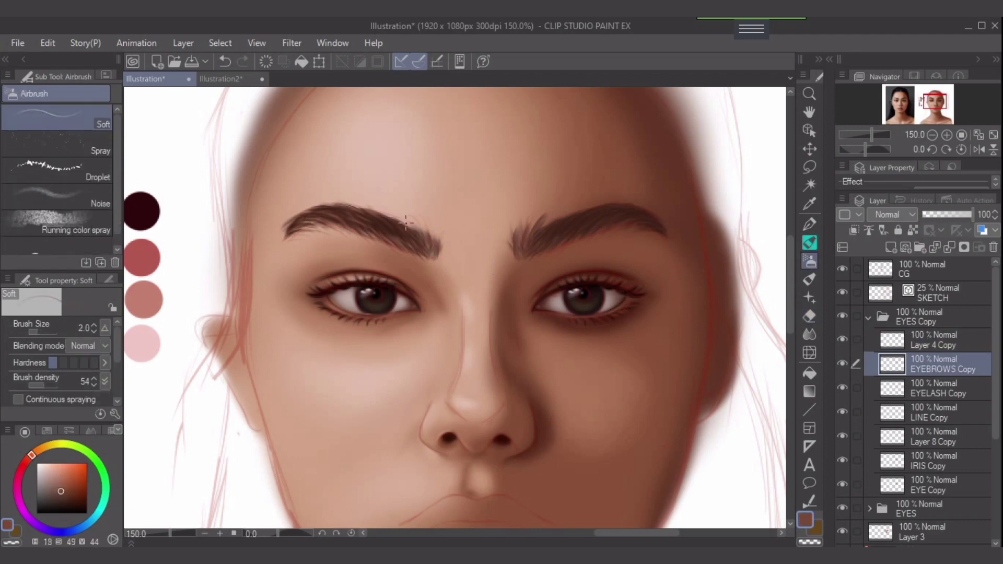
mouse_move(403, 221)
left_mouse_down()
mouse_move(427, 242)
mouse_move(423, 232)
left_mouse_up()
Step: Compare the left-hand eyebrow with and without EYEBROWS Copy and Layer 4 Copy by toggling their visibility
left_click(842, 363)
left_click(842, 363)
left_click(842, 363)
left_click(842, 363)
left_click(842, 340)
left_click(842, 339)
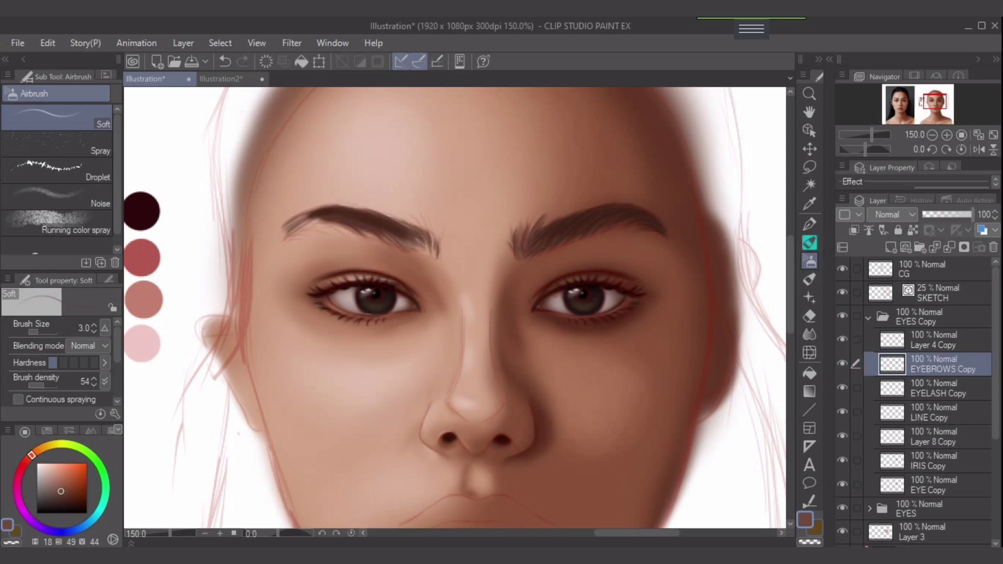
Step: Collapse the EYES Copy folder and lock the transparent pixels of Layer 4 in the EYES folder
left_click(933, 340)
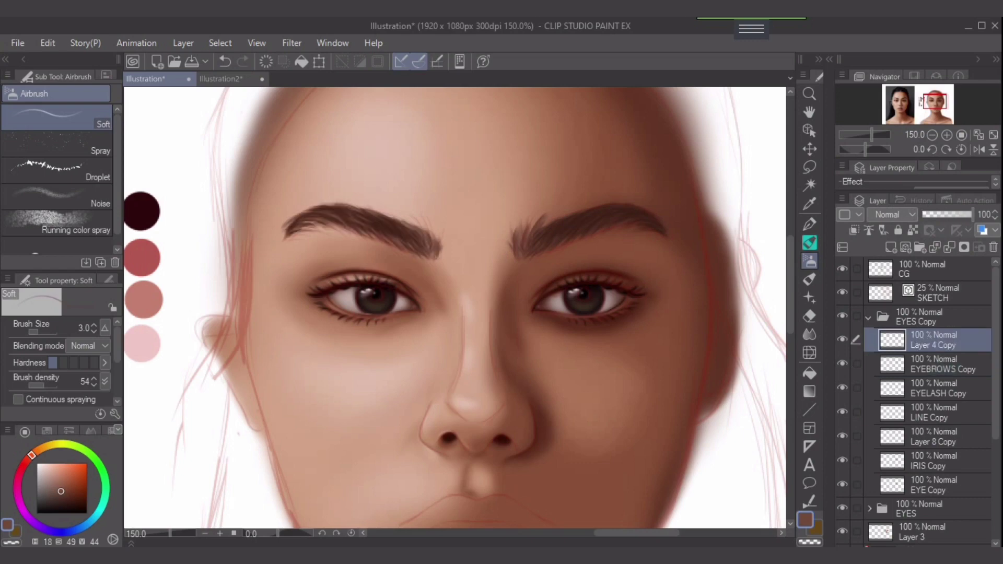
left_click(868, 316)
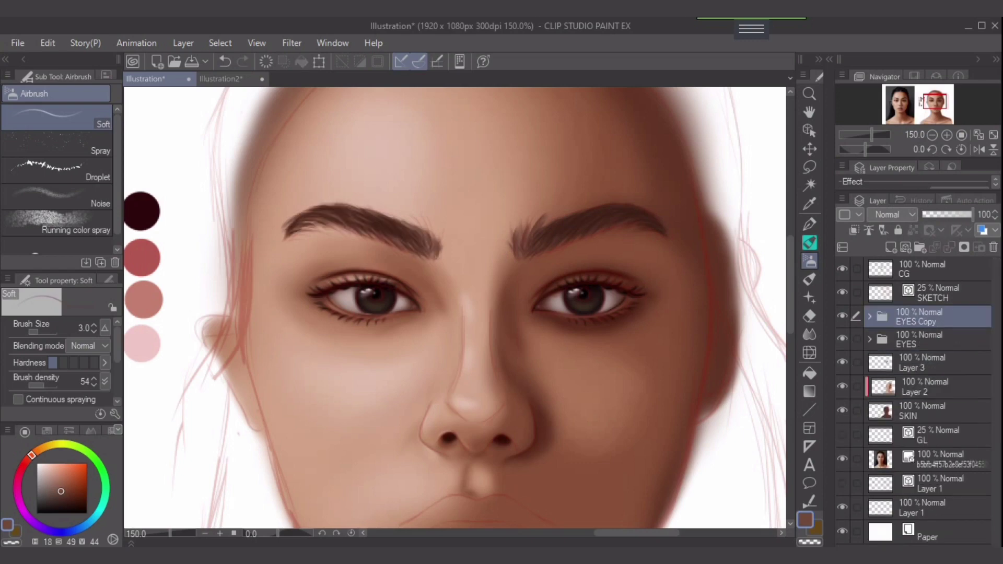
left_click(869, 339)
left_click(933, 362)
left_click(842, 361)
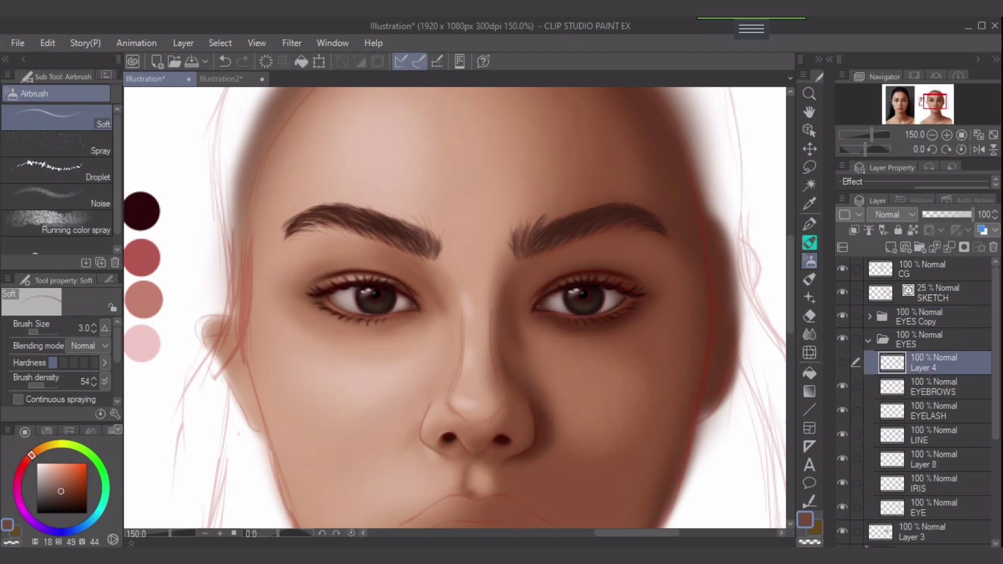
left_click(842, 362)
left_click(912, 230)
Step: Darken the right-hand eyebrow's hairs with the Soft airbrush in near-black brown (H 15, S 83, V 14), enlarging the brush to size 17
left_click(612, 207, "alt")
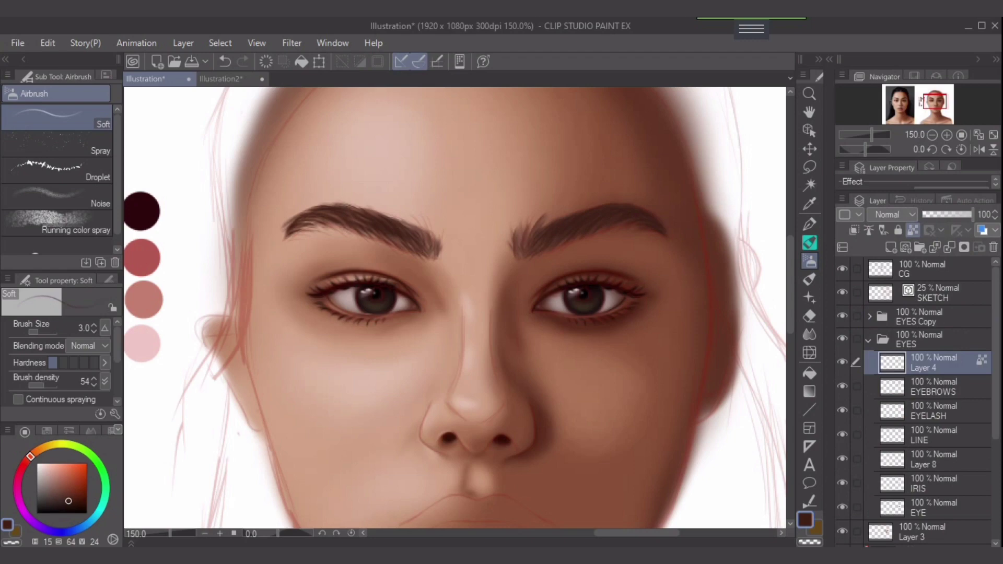
left_click(78, 506)
key("bracketright")
key("bracketright")
key("bracketright")
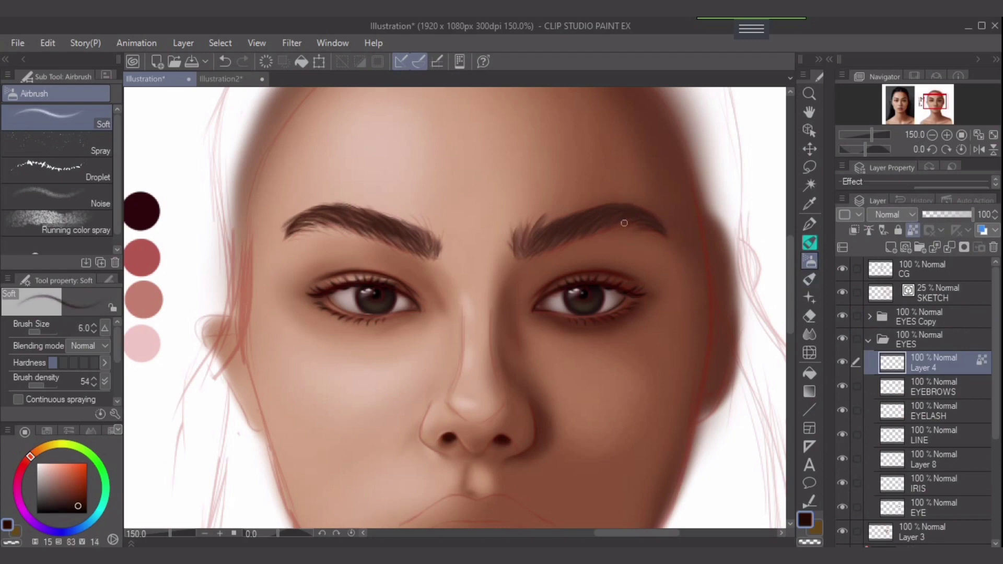
key("bracketright")
key("bracketright")
key("bracketright")
key("bracketright")
key("bracketright")
key("bracketright")
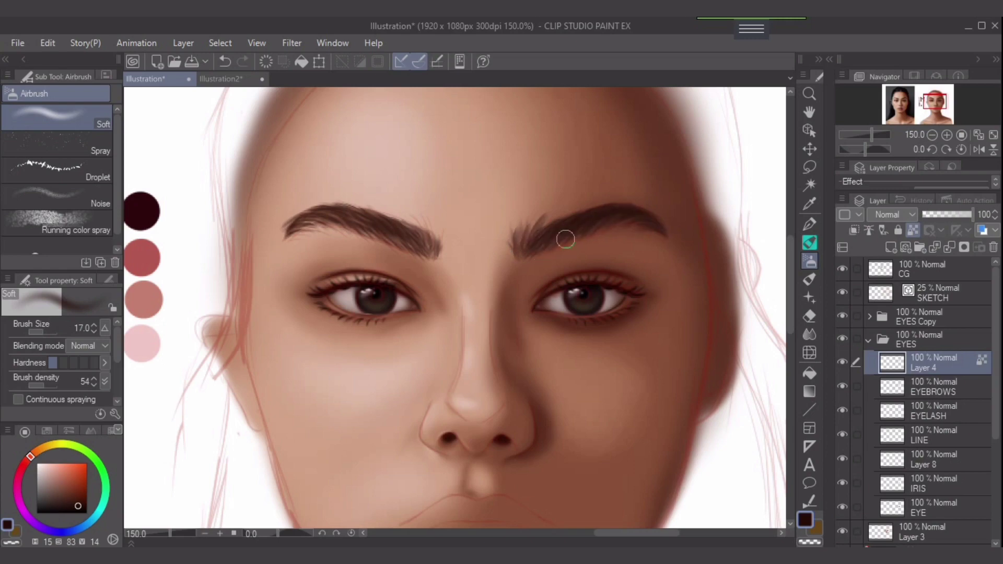
Step: Add a new layer above Layer 3 and group it in a folder named LIPS
key("ctrl+minus")
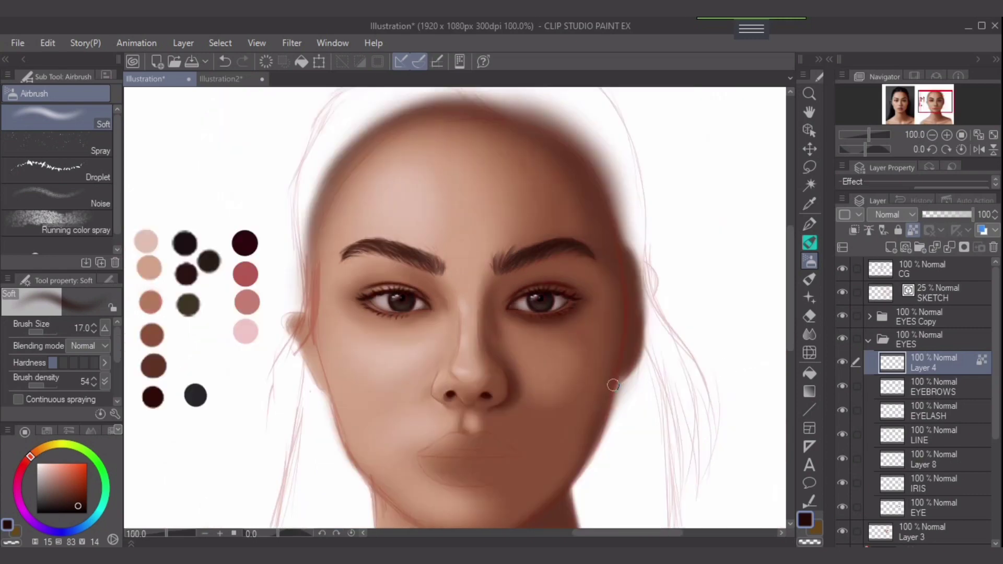
left_click_drag(613, 386, 623, 361)
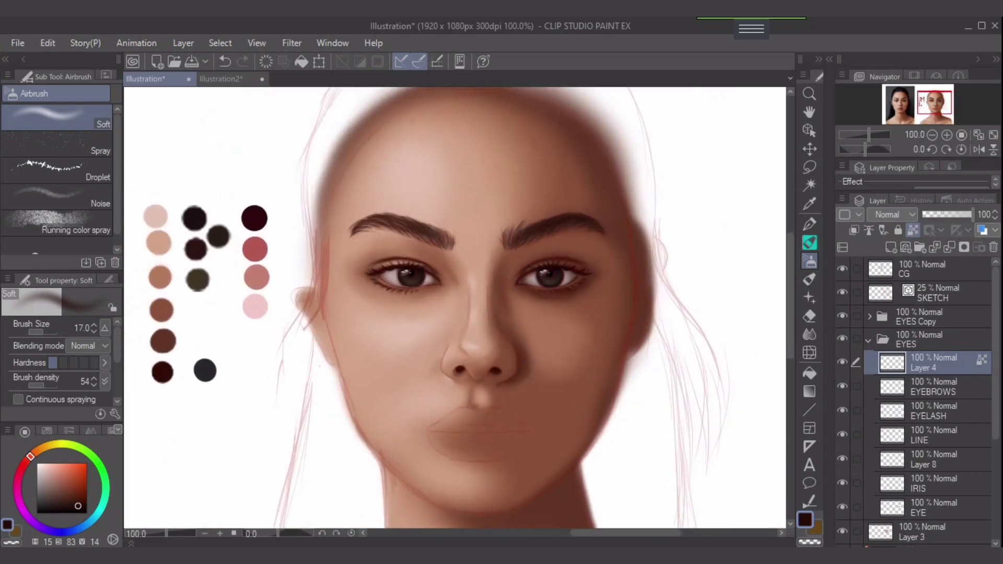
left_click(869, 340)
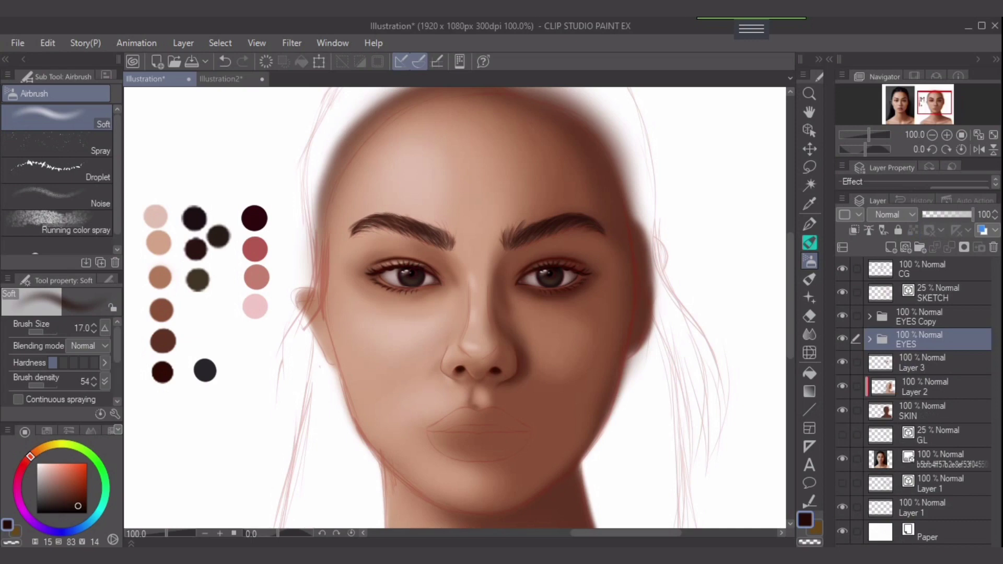
left_click(927, 363)
left_click(890, 247)
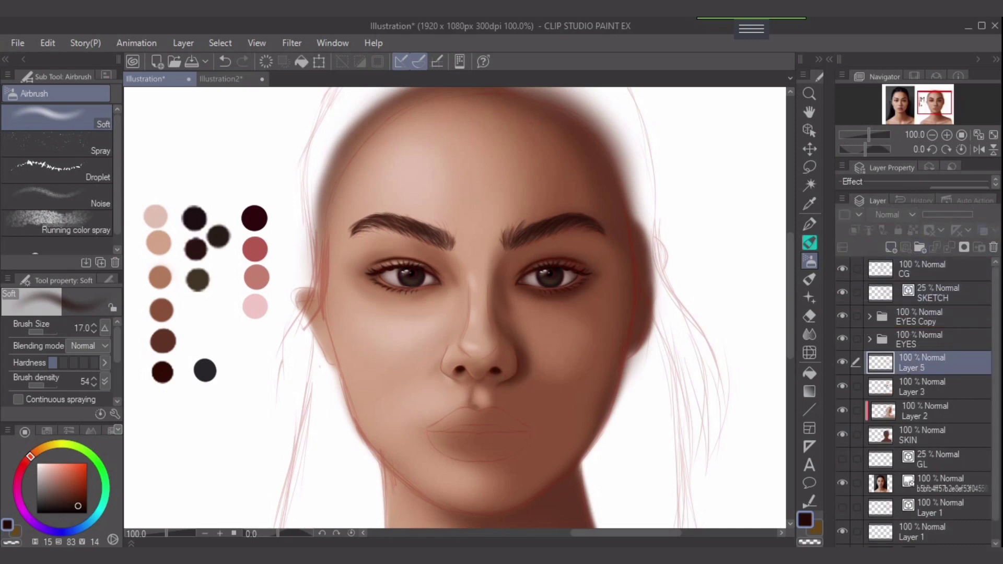
key("ctrl+g")
double_click(910, 366)
type("LIP")
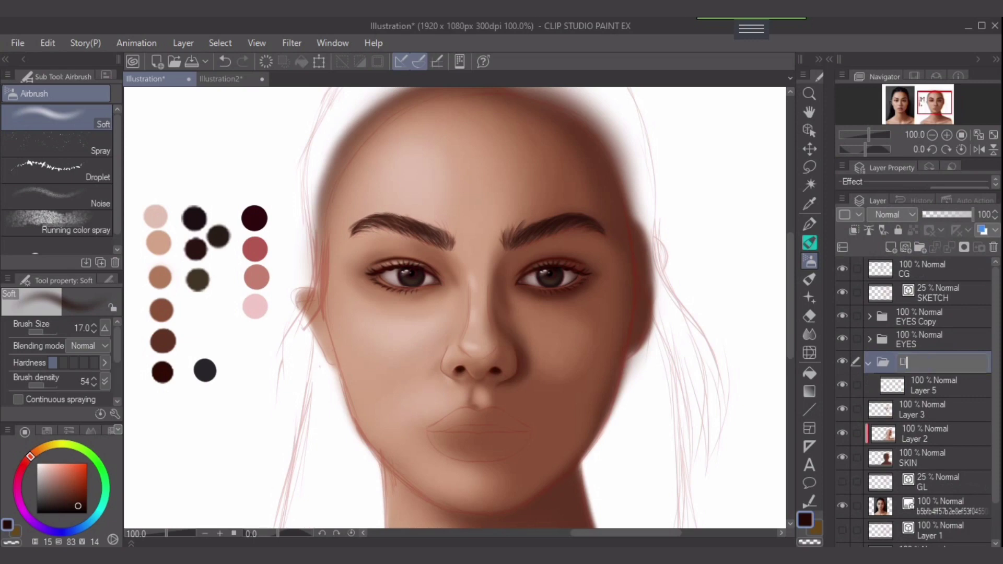
key("Return")
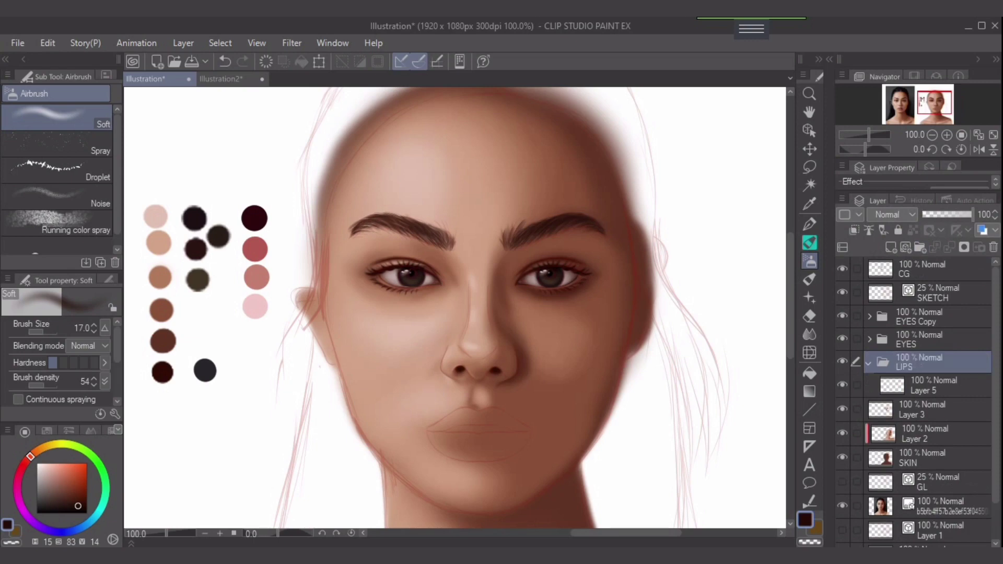
Step: Airbrush the middle of the mouth on Layer 5 in red (H 4, S 54, V 71), covering it with dark maroon (H 354, S 83, V 18) at size 25
left_click(925, 386)
left_click(255, 250, "alt")
key("]")
key("]")
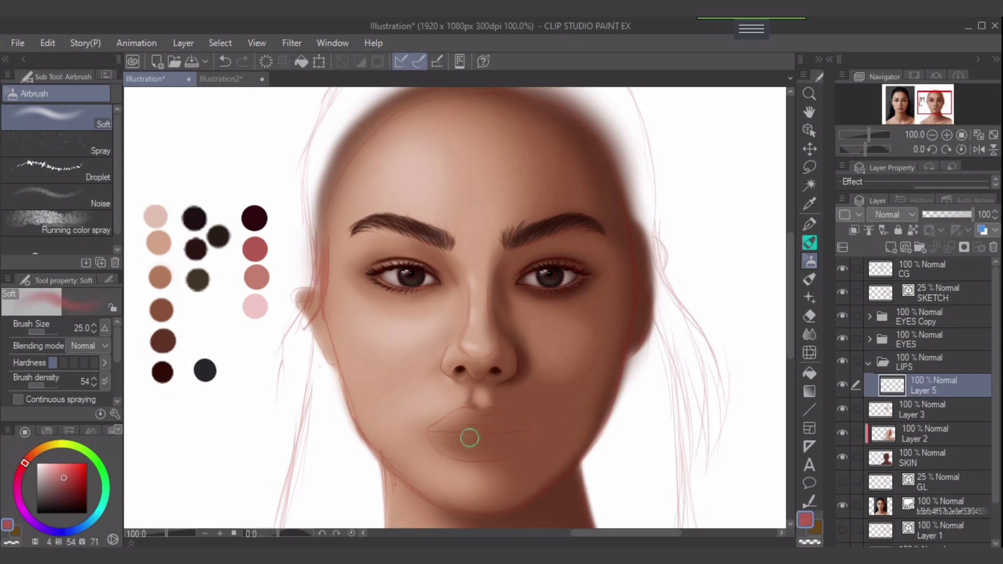
mouse_move(470, 438)
left_mouse_down()
mouse_move(459, 437)
mouse_move(490, 427)
left_mouse_up()
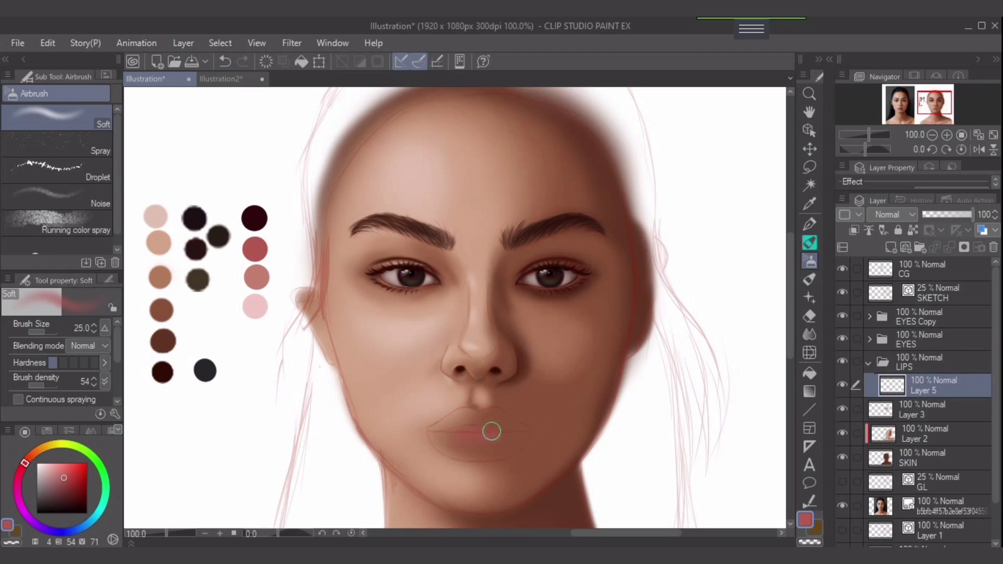
left_click(249, 225, "alt")
mouse_move(449, 434)
left_mouse_down()
mouse_move(502, 430)
mouse_move(466, 432)
mouse_move(507, 438)
mouse_move(439, 430)
mouse_move(476, 423)
mouse_move(423, 432)
mouse_move(501, 428)
mouse_move(424, 425)
mouse_move(516, 430)
mouse_move(414, 430)
mouse_move(495, 425)
left_mouse_up()
scroll(497, 437, "up", 1)
Step: Raise the SKETCH layer's opacity to 52% and make Layer 5 active again
left_click(933, 293)
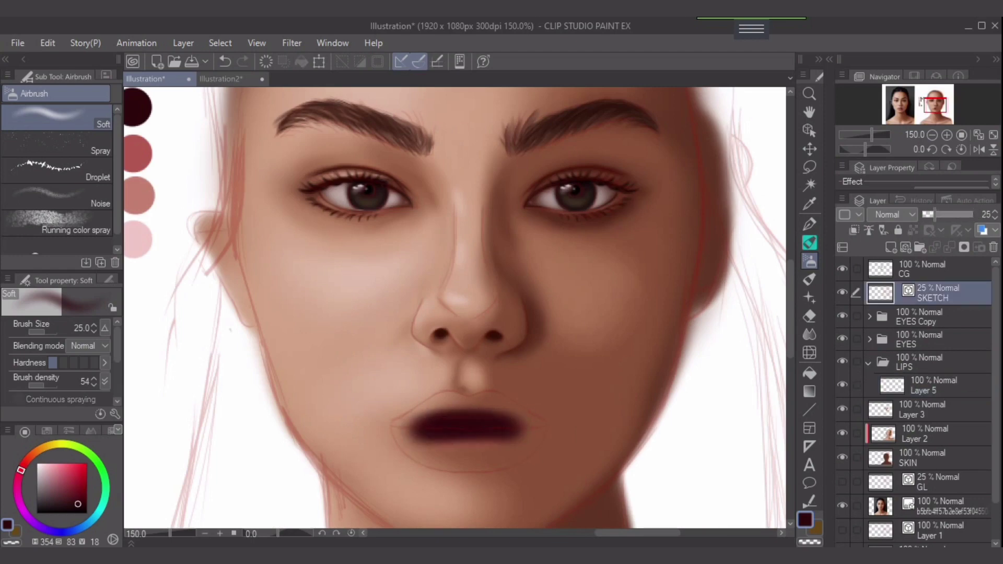
left_click(948, 214)
left_click(933, 386)
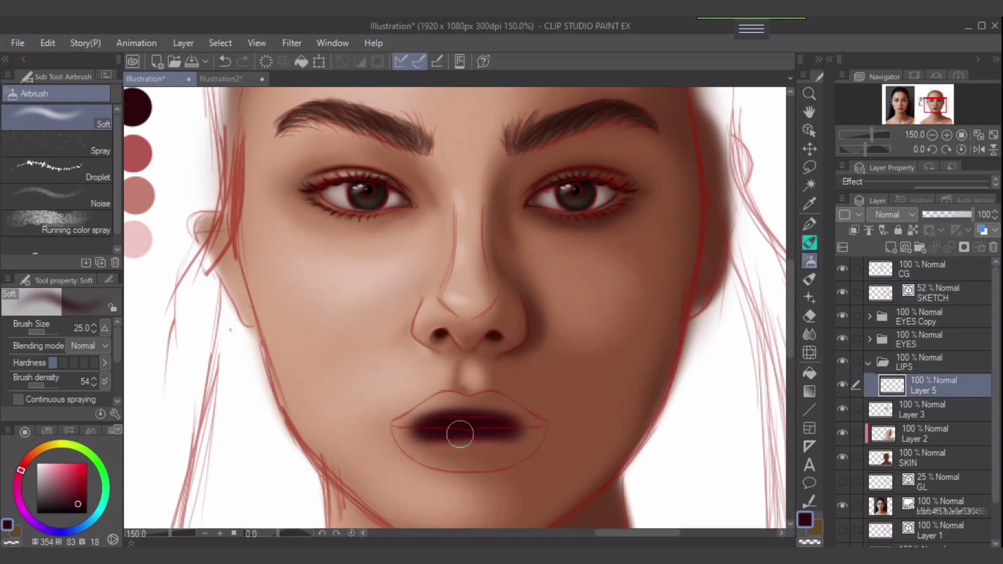
Step: Fill the upper and lower lips inside the sketch outline with dark maroon, using the Soft airbrush at sizes 25 and 30
mouse_move(459, 434)
left_mouse_down()
mouse_move(431, 431)
mouse_move(516, 428)
left_mouse_up()
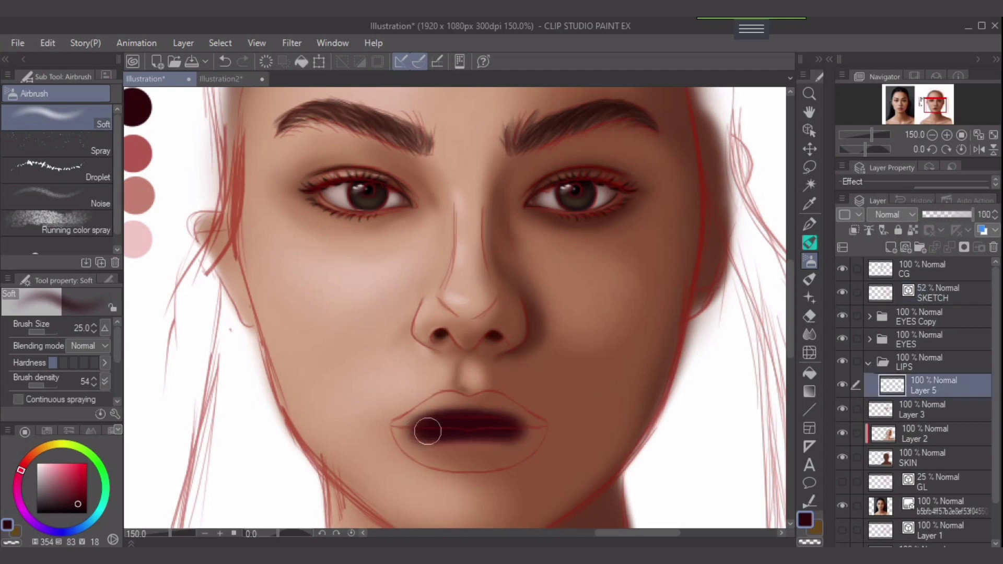
key("]")
mouse_move(435, 423)
left_mouse_down()
mouse_move(444, 410)
mouse_move(492, 409)
mouse_move(528, 432)
mouse_move(507, 446)
mouse_move(425, 447)
mouse_move(477, 444)
mouse_move(414, 432)
mouse_move(501, 445)
left_mouse_up()
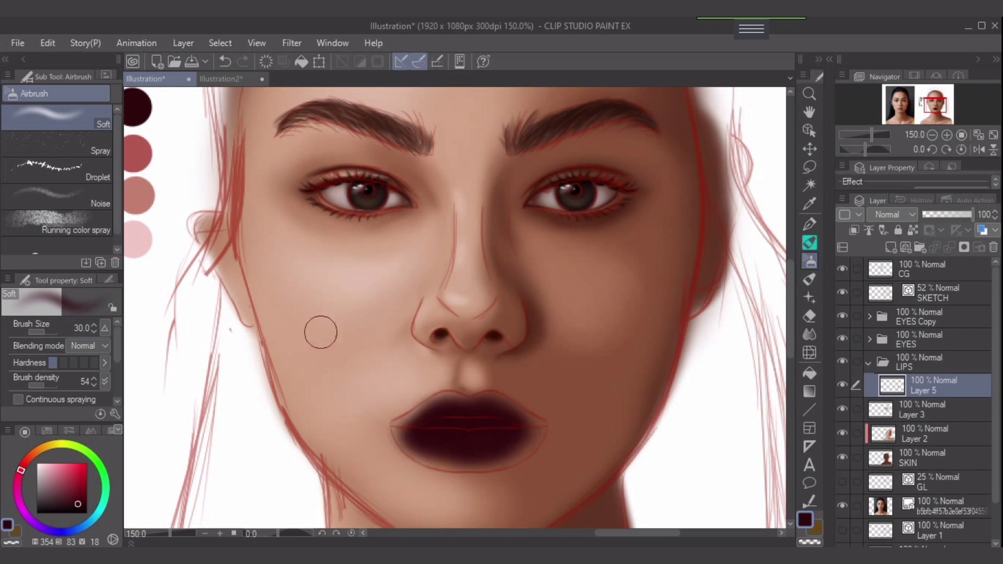
Step: Try airbrushing the lower lip in red (H 4, S 54, V 71) at sizes 30 and 20, and undo the strokes
left_click(139, 155)
key("bracketleft")
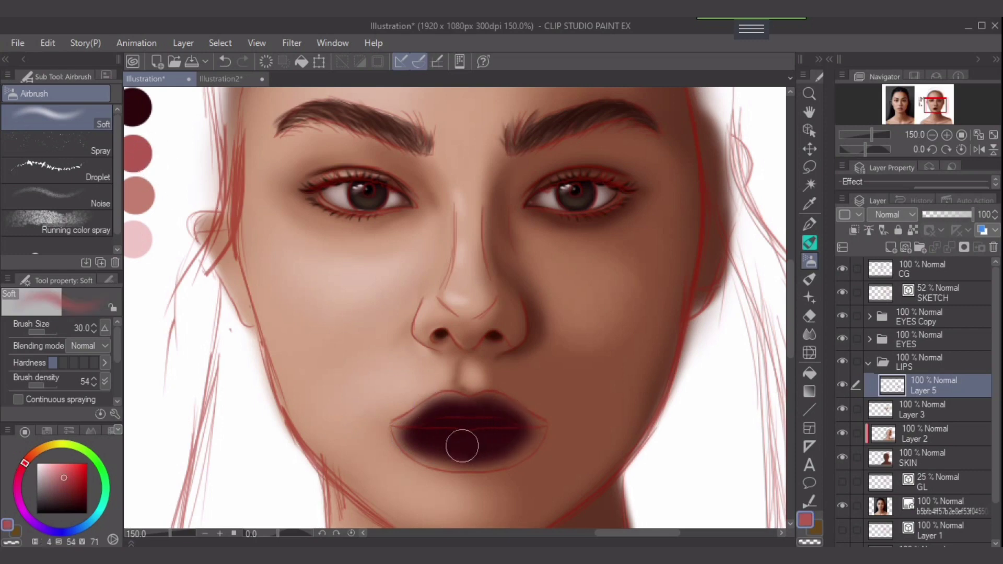
mouse_move(460, 444)
left_mouse_down()
mouse_move(468, 444)
mouse_move(414, 434)
mouse_move(450, 443)
mouse_move(517, 432)
mouse_move(434, 441)
mouse_move(392, 432)
mouse_move(463, 456)
mouse_move(417, 447)
mouse_move(476, 455)
mouse_move(468, 448)
mouse_move(477, 464)
mouse_move(489, 454)
left_mouse_up()
key("bracketleft")
key("ctrl+z")
key("ctrl+z")
key("ctrl+z")
key("ctrl+z")
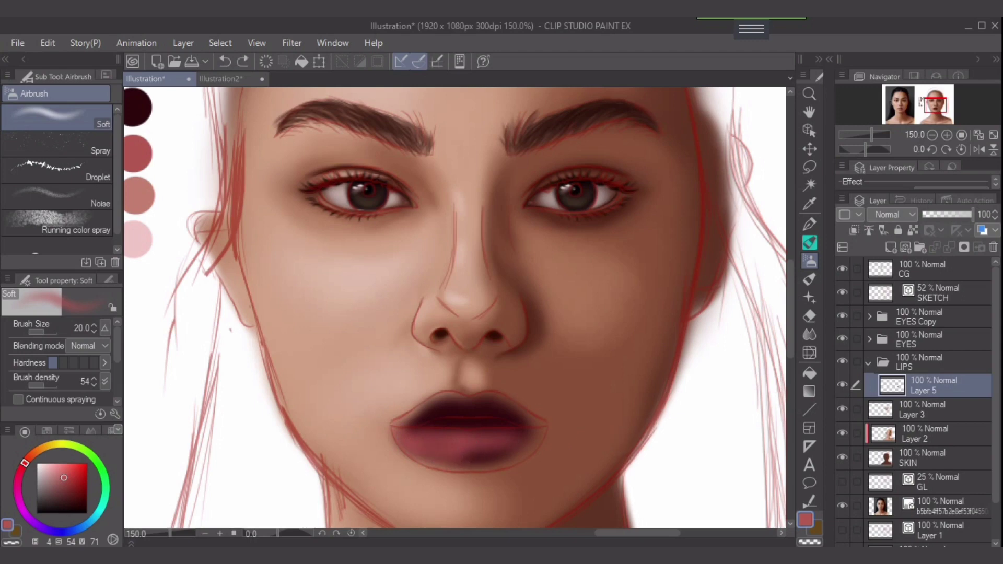
key("ctrl+y")
key("ctrl+y")
key("ctrl+y")
key("ctrl+y")
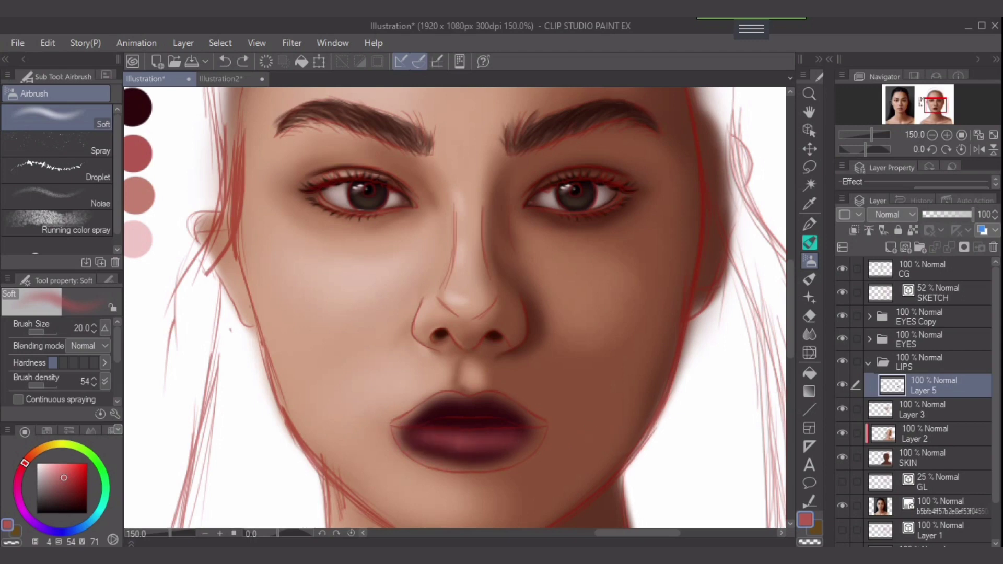
key("ctrl+z")
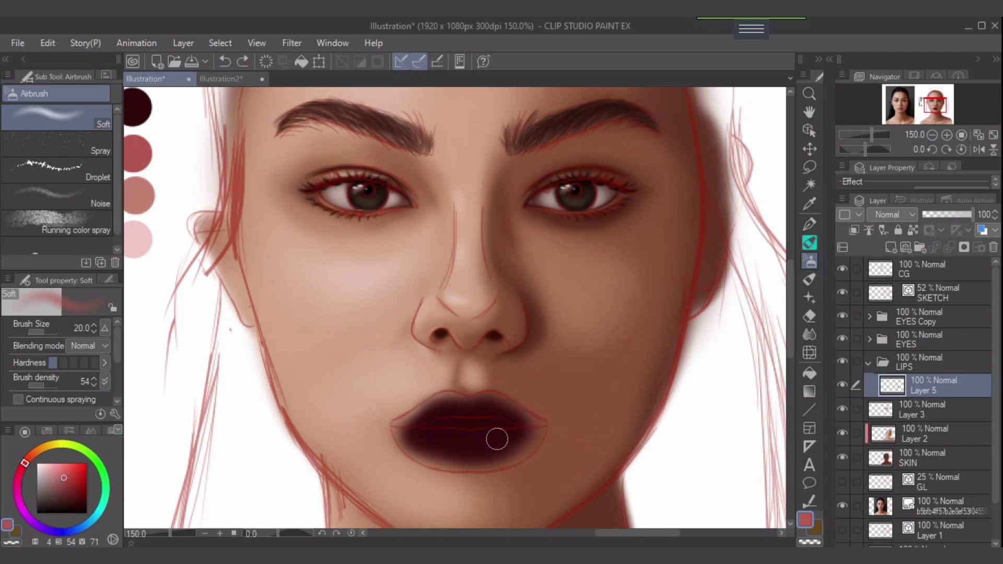
Step: Extend the dark maroon (H 354, S 80, V 19) to the lips' corners and sketched edges, reducing the airbrush to size 12
left_click(475, 448, "alt")
mouse_move(412, 438)
left_mouse_down()
mouse_move(413, 417)
mouse_move(396, 427)
mouse_move(453, 403)
mouse_move(436, 401)
mouse_move(511, 407)
mouse_move(483, 402)
mouse_move(510, 408)
mouse_move(499, 401)
mouse_move(545, 426)
mouse_move(511, 456)
left_mouse_up()
key("bracketleft")
key("bracketleft")
key("bracketright")
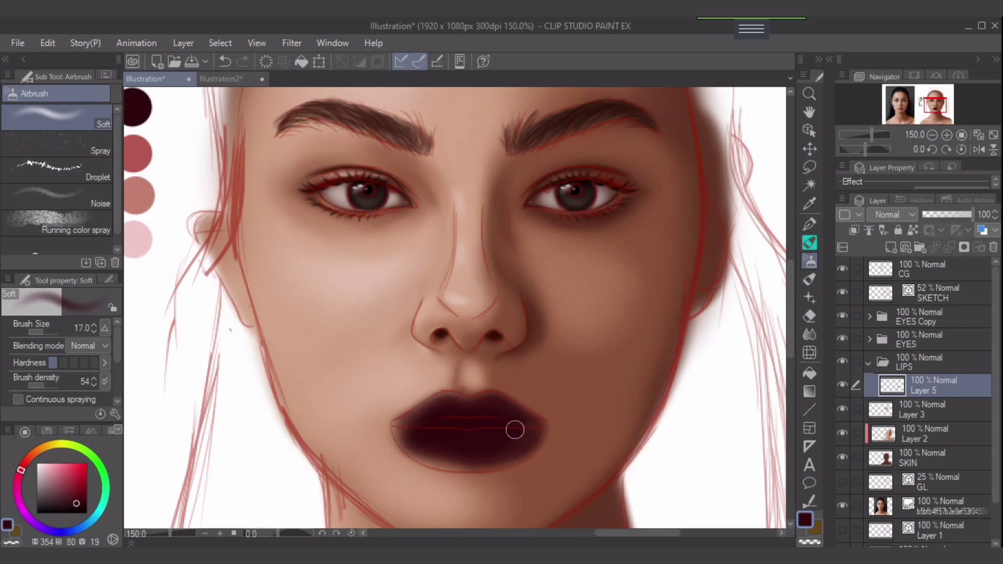
key("bracketleft")
key("bracketleft")
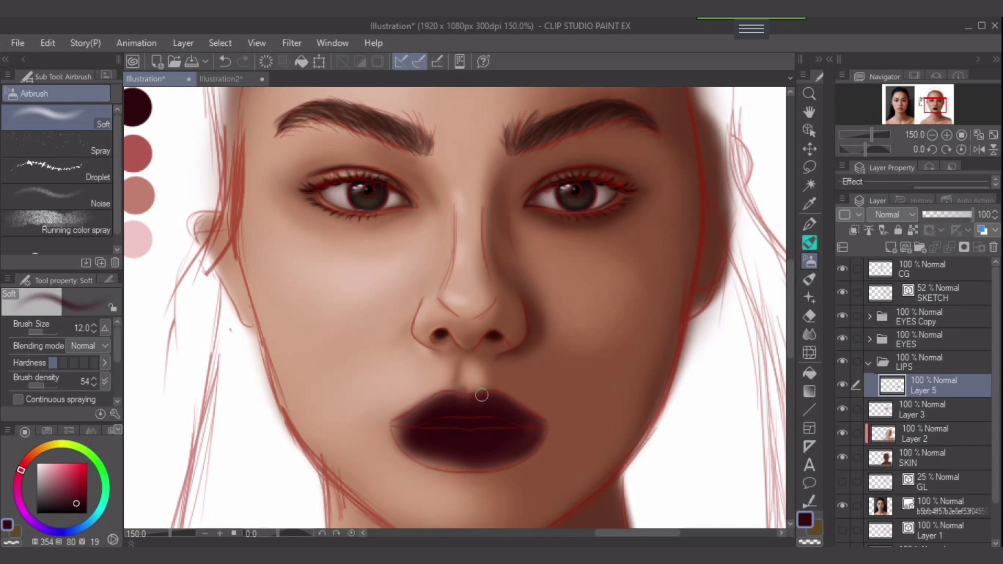
Step: Even out the dark maroon base across both lips with the Soft airbrush at sizes 17 to 25
key("bracketright")
key("bracketright")
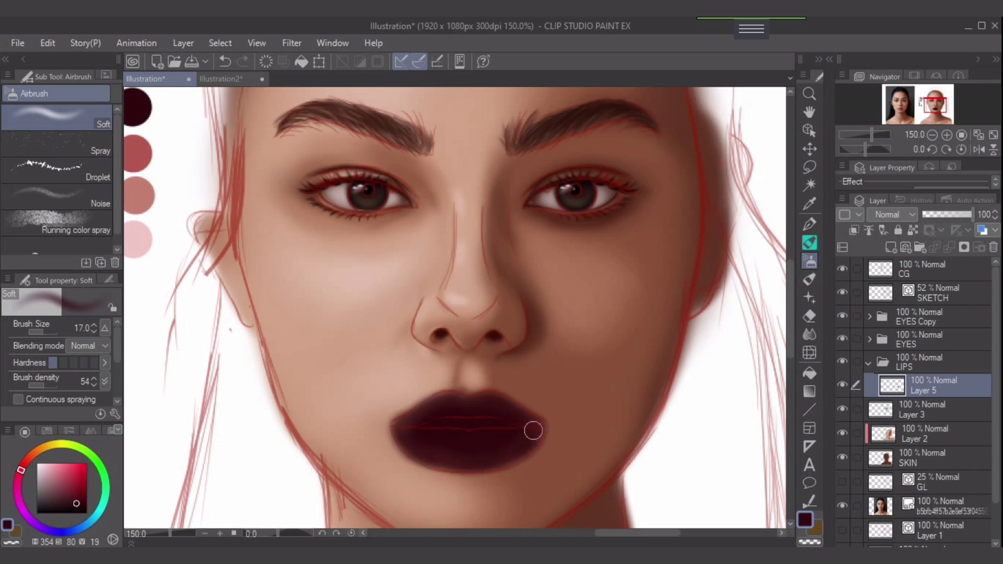
key("bracketright")
key("bracketright")
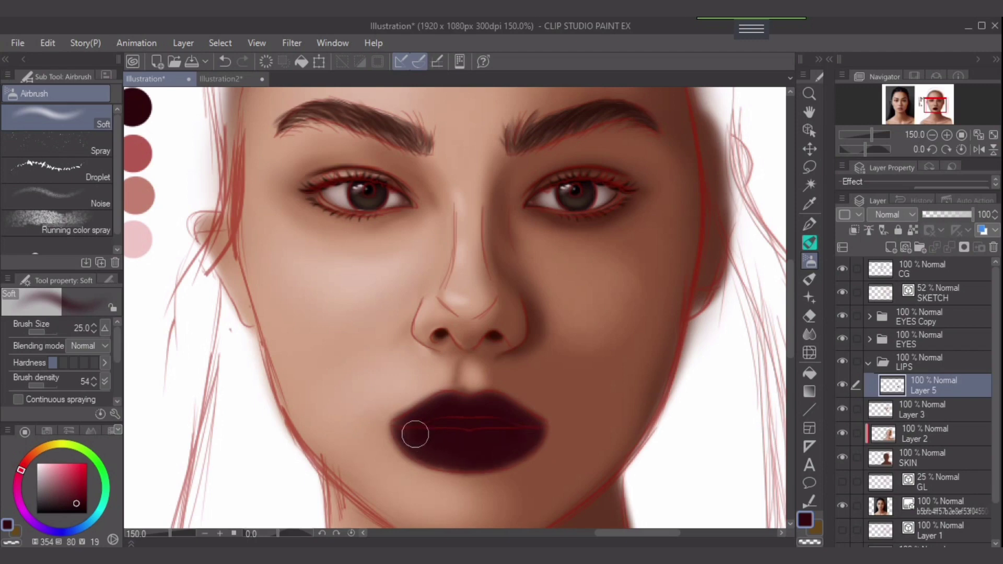
key("bracketleft")
key("bracketleft")
key("bracketright")
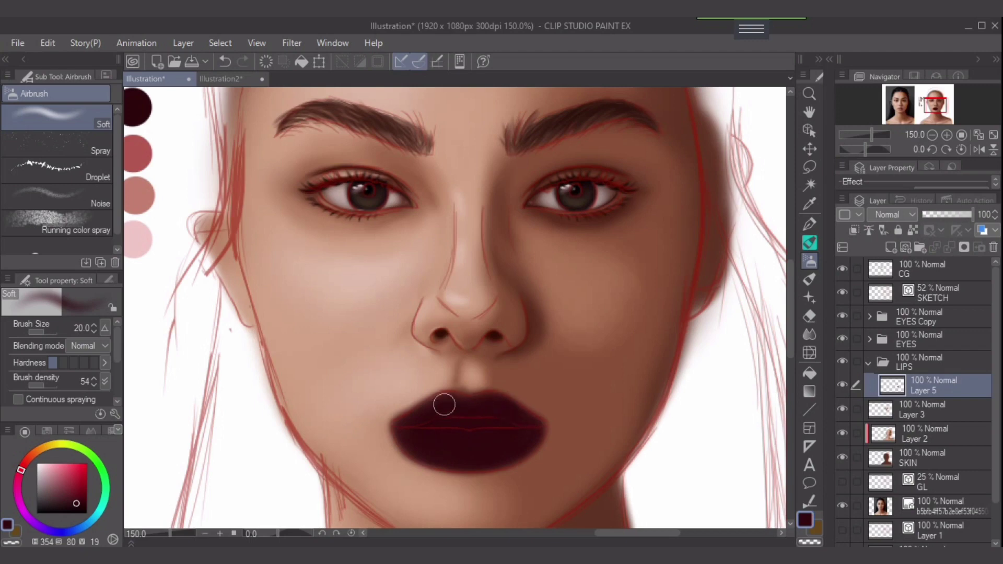
Step: Airbrush the middle of the lower lip on Layer 5 in red (H 4, S 54, V 71) at size 25
left_click(142, 154, "alt")
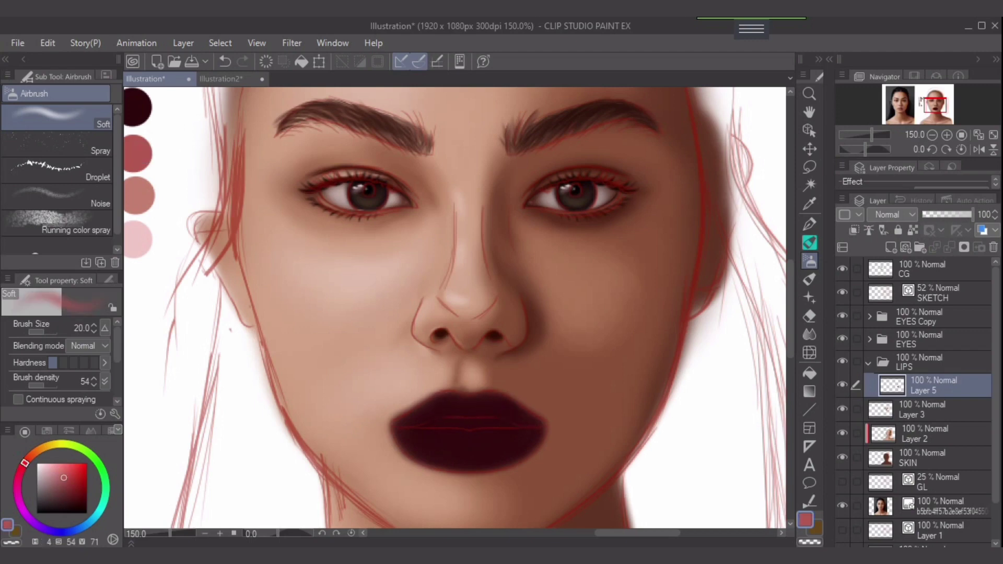
key("]")
mouse_move(417, 441)
left_mouse_down()
mouse_move(522, 438)
mouse_move(507, 451)
mouse_move(527, 437)
mouse_move(487, 456)
mouse_move(506, 451)
mouse_move(422, 443)
mouse_move(451, 446)
mouse_move(447, 455)
mouse_move(451, 446)
mouse_move(405, 433)
mouse_move(451, 460)
mouse_move(417, 447)
mouse_move(482, 455)
mouse_move(506, 432)
mouse_move(469, 448)
mouse_move(425, 441)
mouse_move(500, 441)
left_mouse_up()
key("[")
key("]")
Step: Add a new layer clipped to Layer 5 and airbrush deeper red (H 4, S 64, V 61) over the lower lip
key("ctrl+shift+n")
key("bracketright")
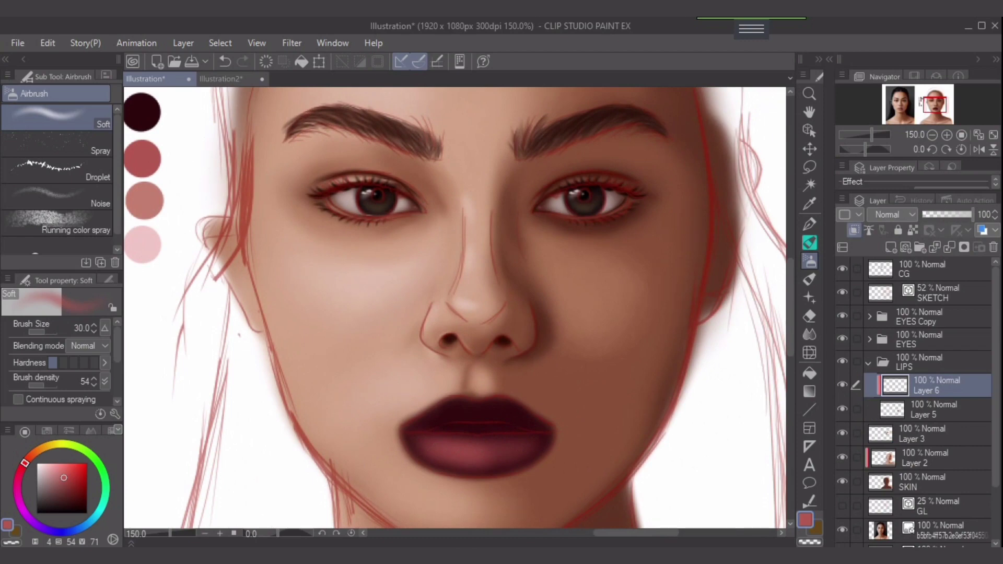
left_click(69, 480)
left_click_drag(550, 453, 440, 452)
key("bracketleft")
key("bracketleft")
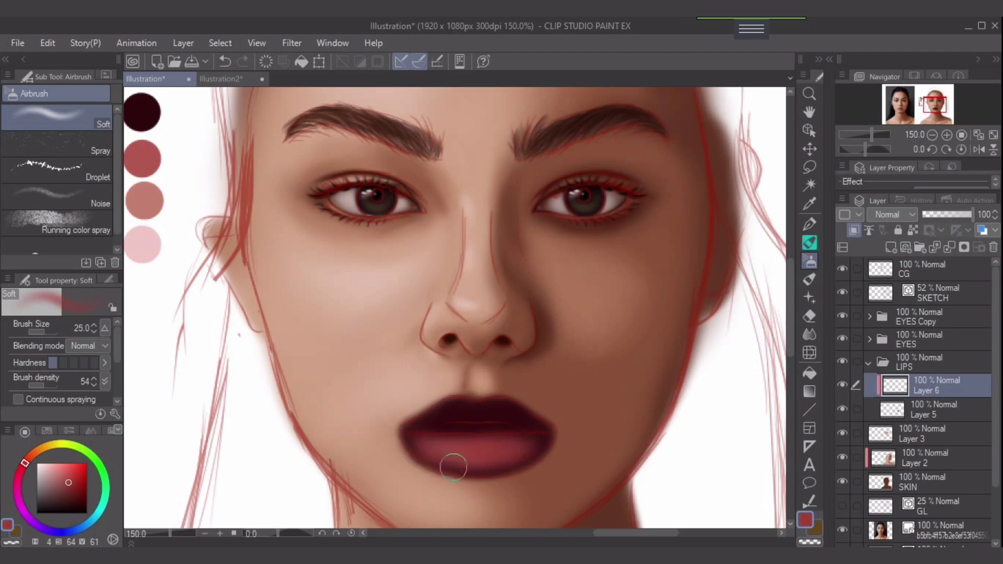
Step: Spread the deeper red toward the lower lip's bottom edge and corners, varying the airbrush between sizes 15 and 25
key("bracketleft")
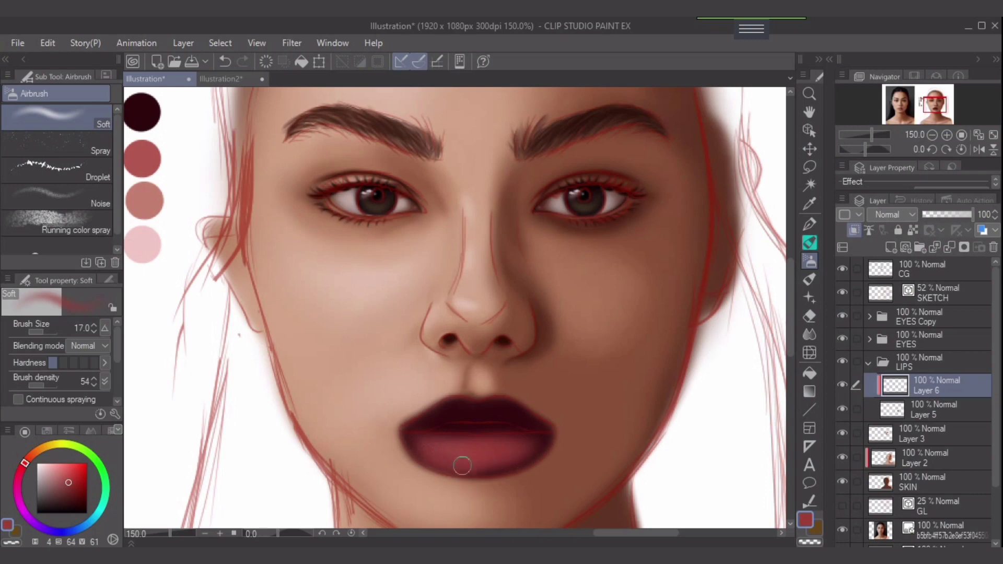
key("bracketright")
key("bracketright")
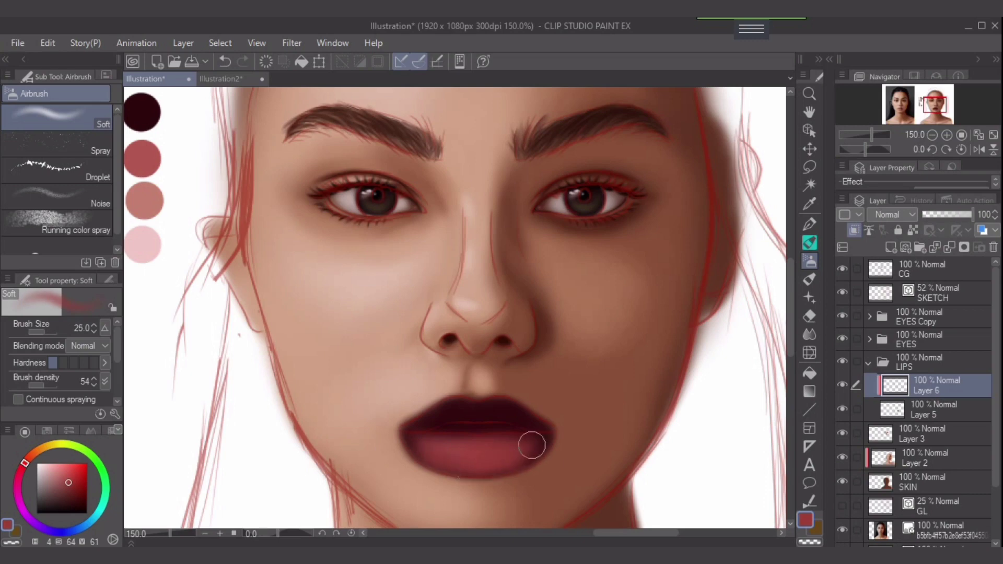
key("bracketleft")
key("bracketleft")
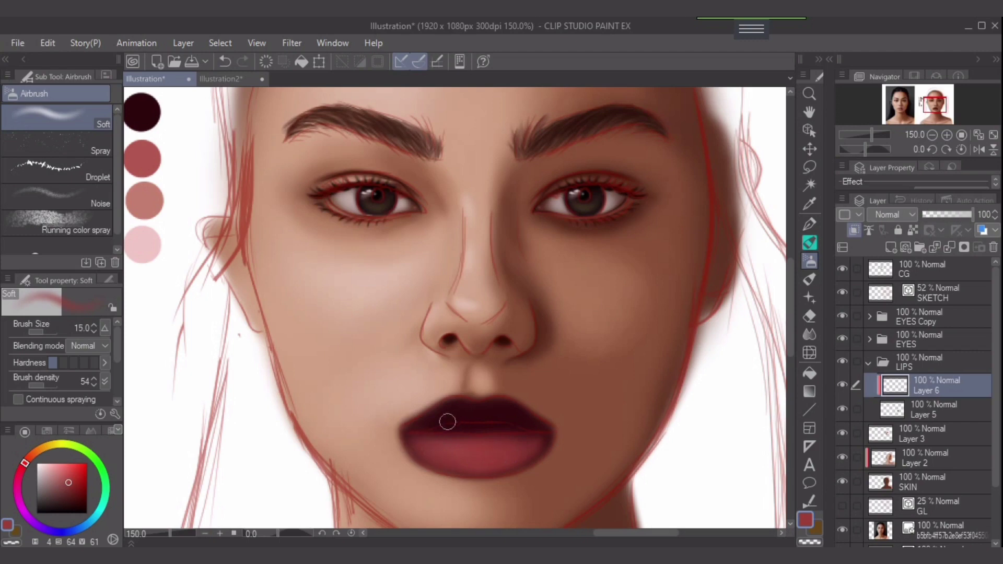
Step: Airbrush the red (H 4, S 64, V 61) across the upper lip on Layer 6, using sizes 17 to 25
key("bracketright")
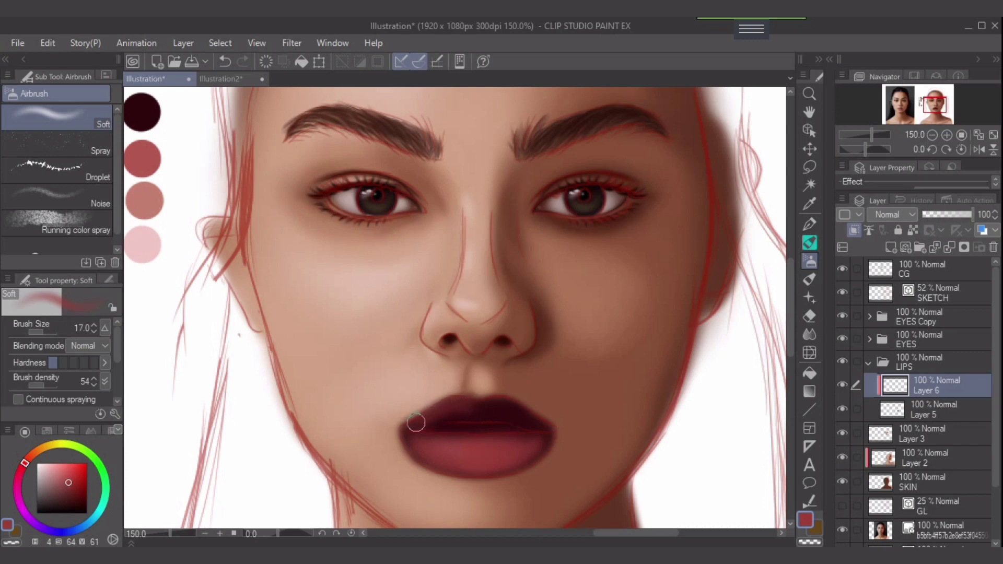
key("bracketright")
key("bracketleft")
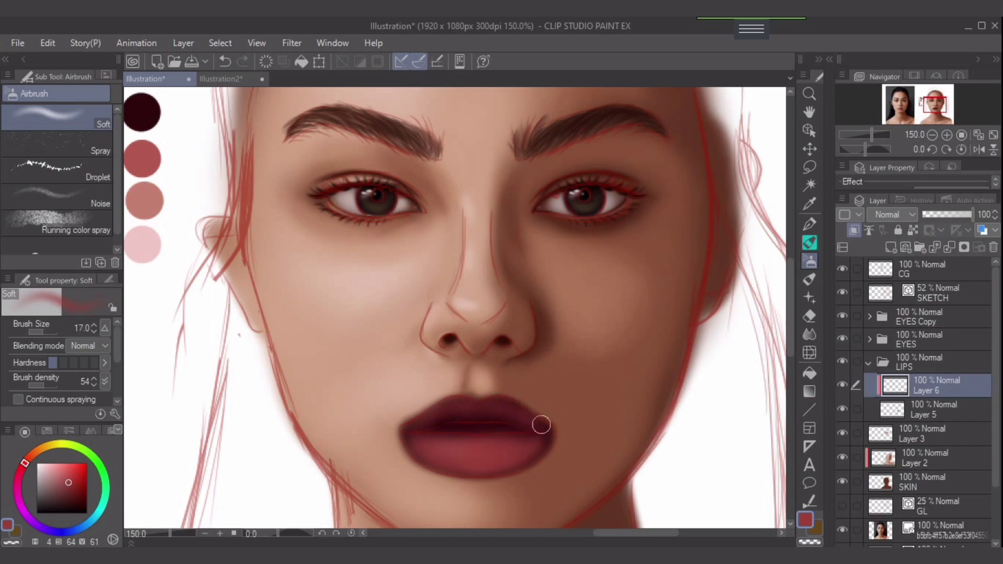
key("bracketright")
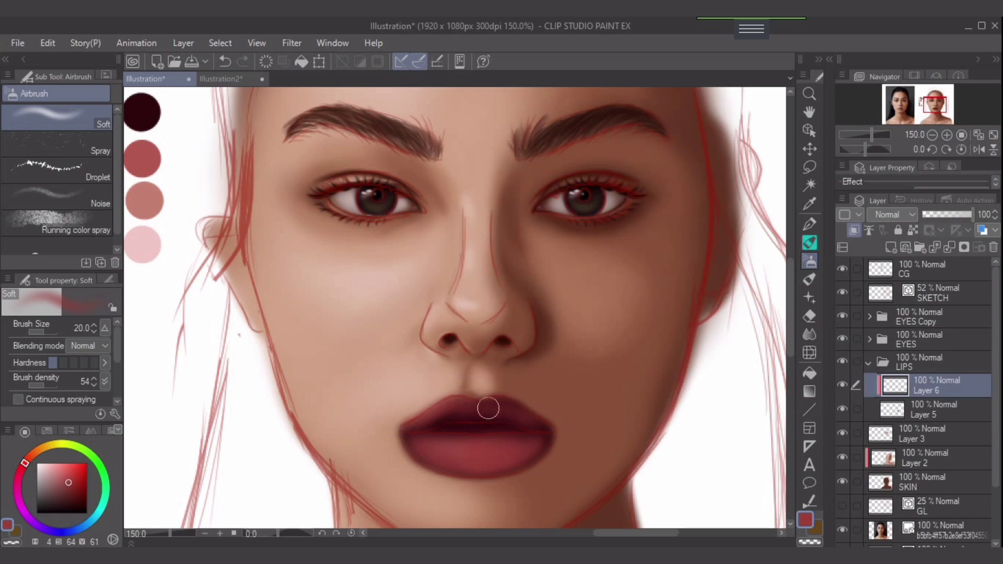
key("bracketleft")
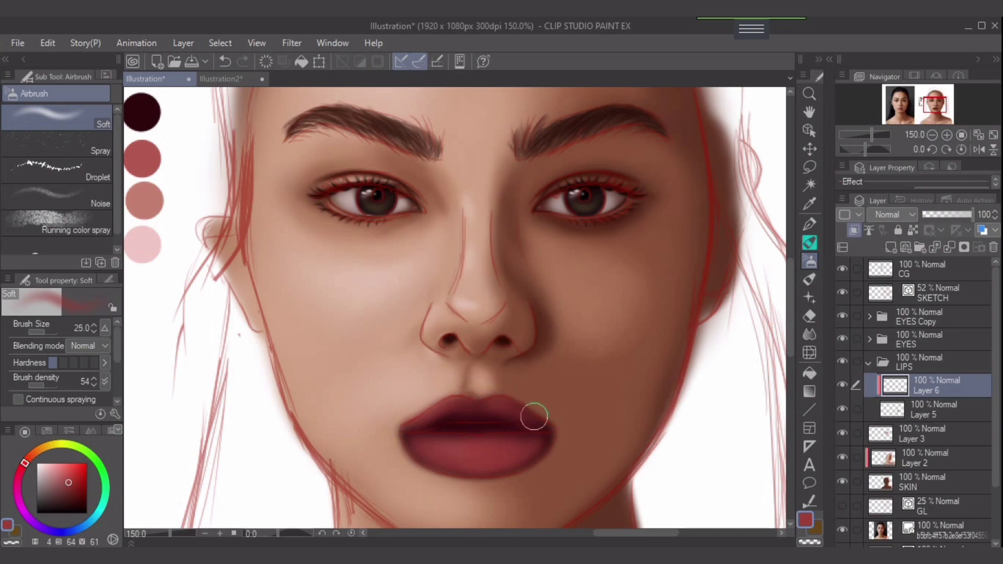
Step: Build up the same red along the upper lip's edge and into the lip corners, varying the airbrush between sizes 15 and 30
key("bracketleft")
mouse_move(464, 410)
left_mouse_down()
mouse_move(515, 406)
mouse_move(417, 423)
mouse_move(449, 405)
mouse_move(406, 423)
left_mouse_up()
key("bracketright")
key("bracketright")
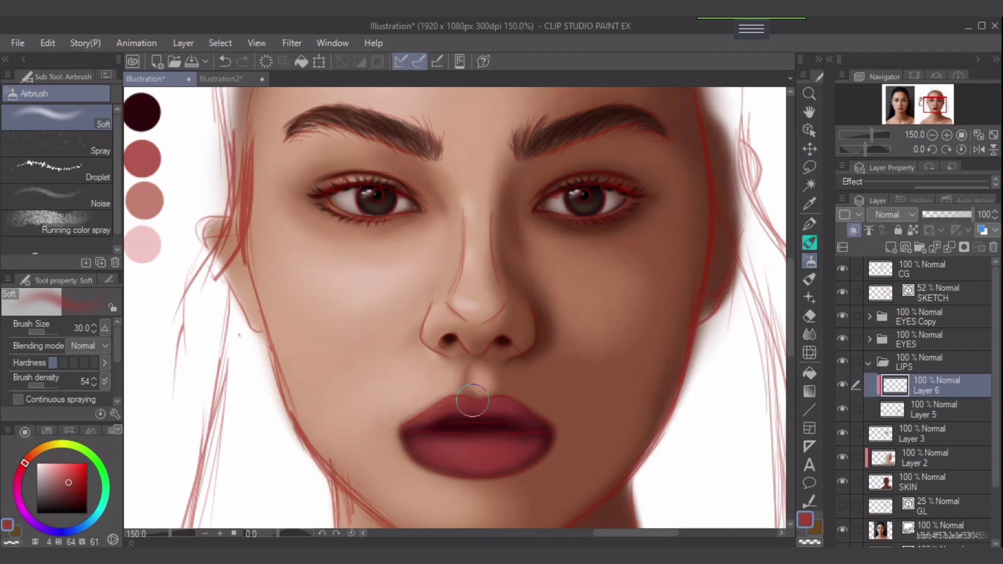
key("bracketleft")
key("bracketleft")
key("bracketleft")
key("bracketright")
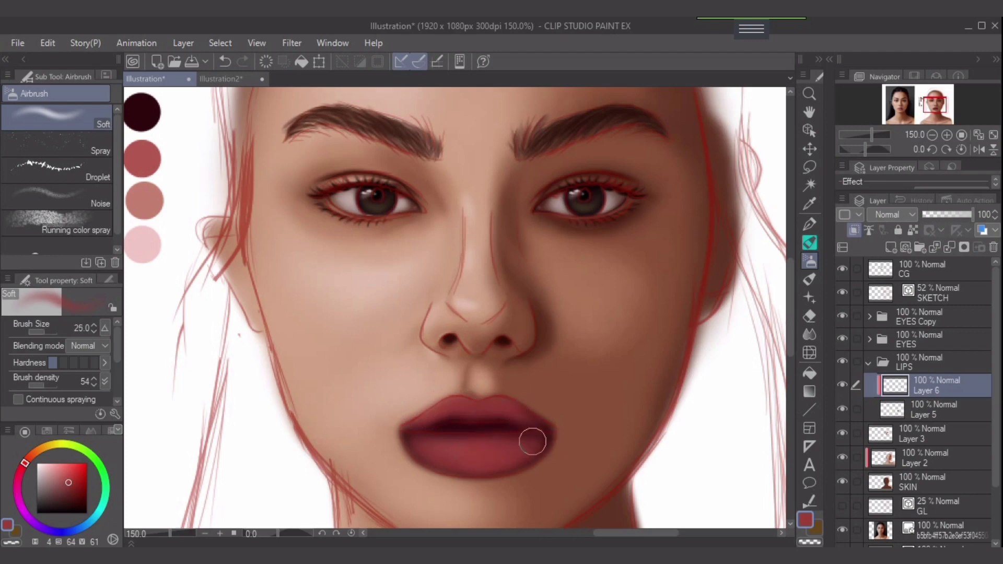
key("bracketright")
key("bracketleft")
key("bracketleft")
Step: Sample a very dark red (H 1, S 100, V 38) at the lips' right corner and shade the mouth line at sizes 12 to 20
left_click(561, 431, "alt")
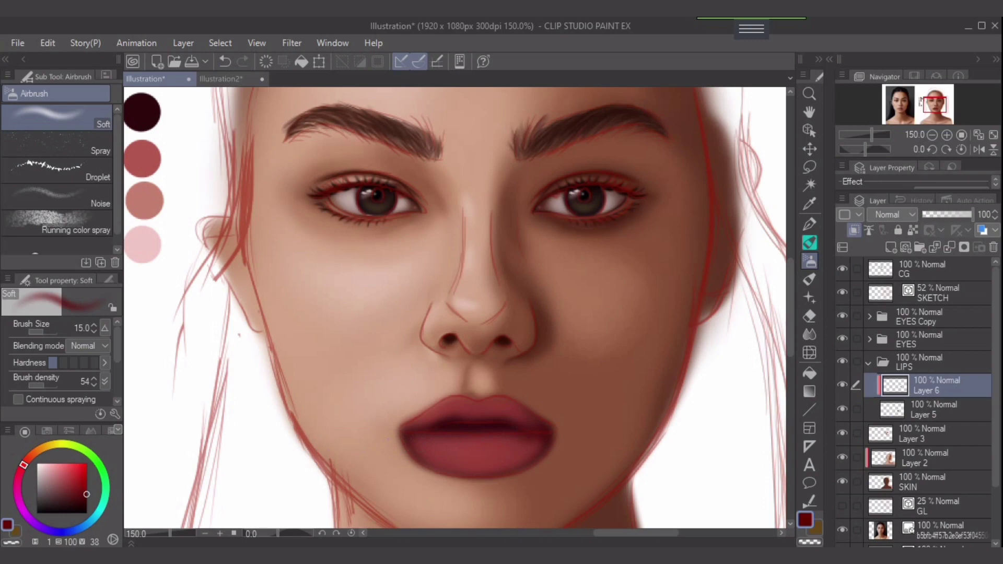
key("bracketleft")
key("bracketleft")
key("bracketright")
key("bracketright")
key("bracketright")
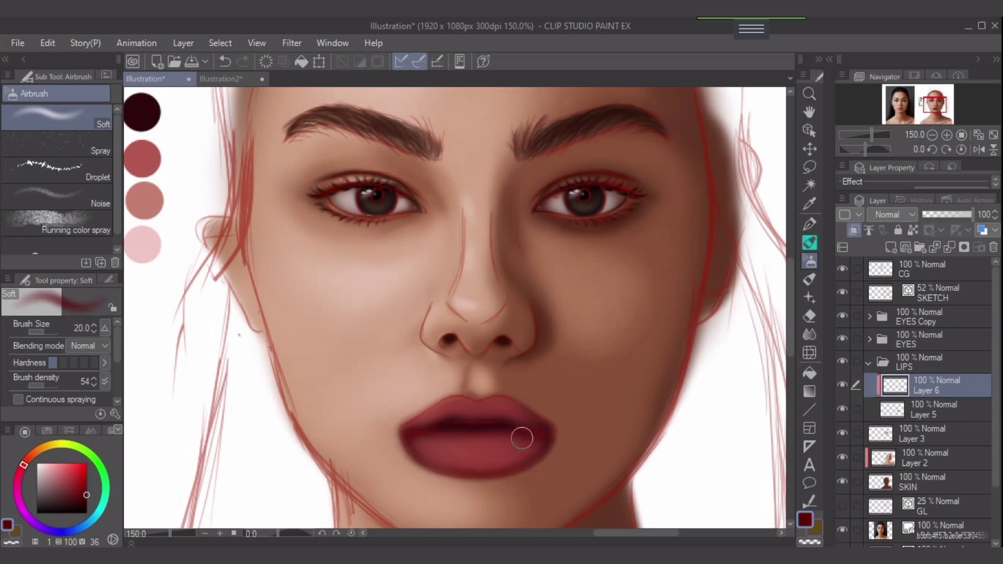
key("bracketleft")
key("bracketleft")
key("bracketleft")
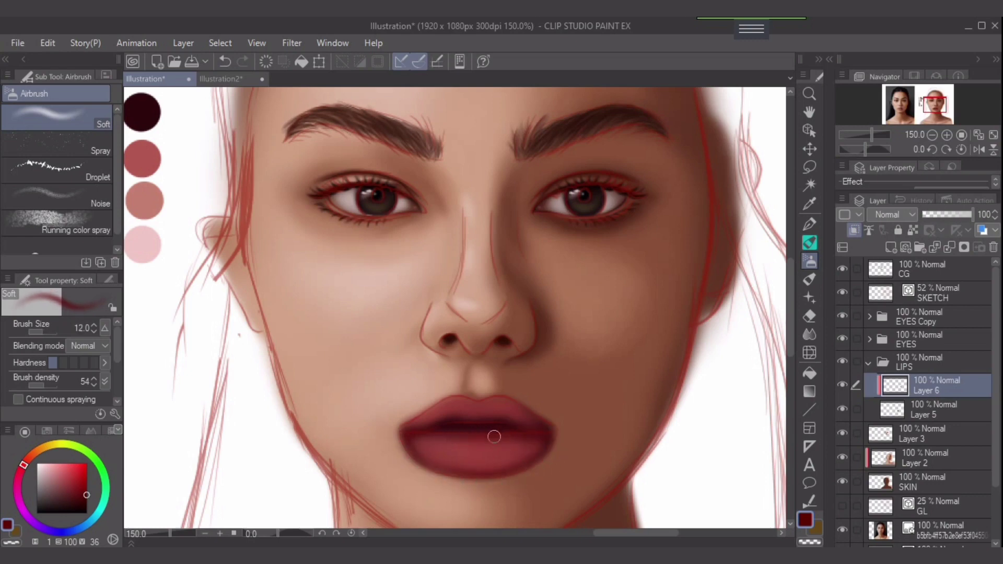
Step: Deepen the dark red shading along the lower lip's upper edge with the airbrush at sizes 12 to 17
key("bracketright")
key("bracketright")
key("bracketright")
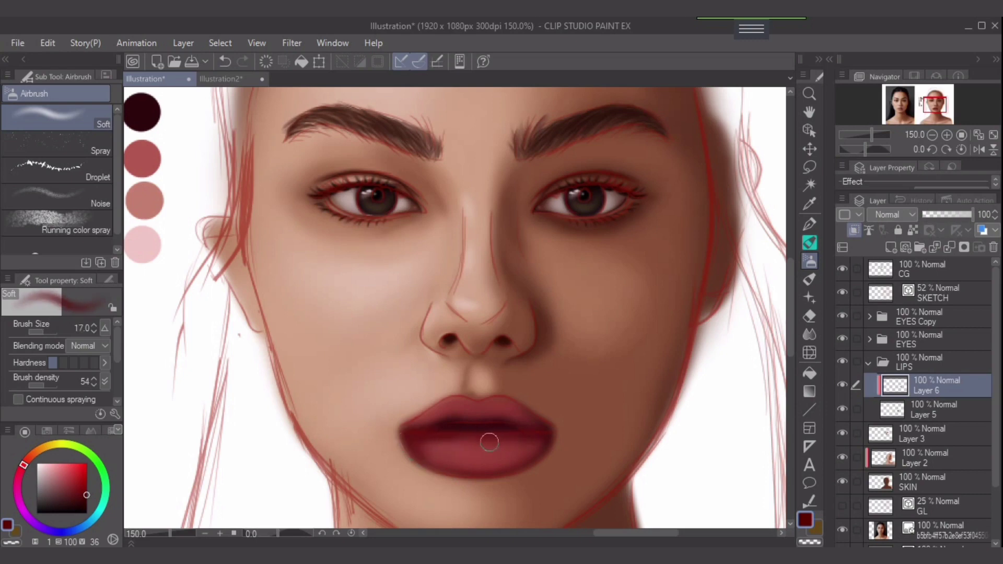
key("bracketleft")
key("bracketleft")
key("bracketleft")
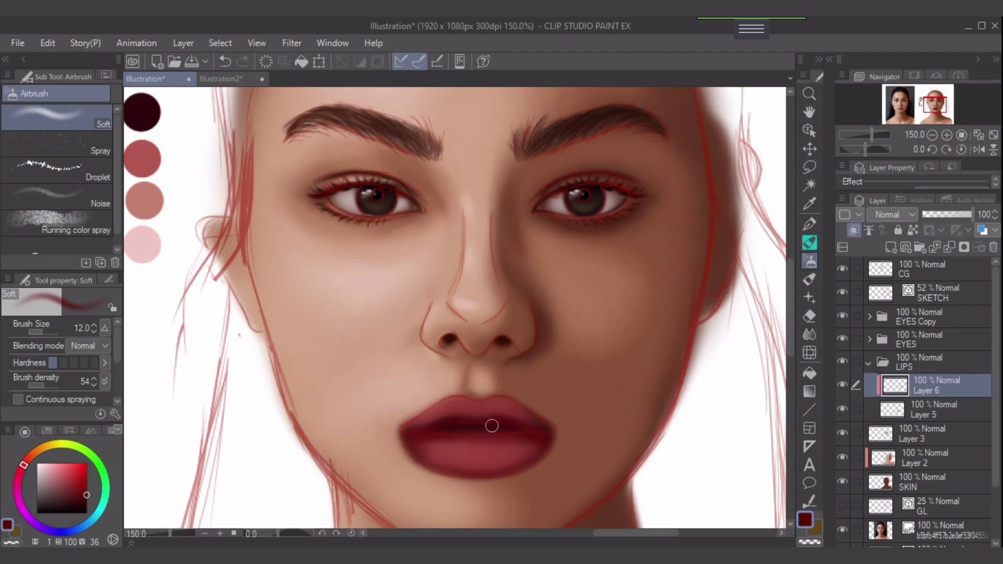
Step: Compare the lips with Layer 6 hidden and shown, and shade the lower lip with dark maroon (H 355, S 78, V 20) at sizes 12 to 17
key("bracketright")
left_click(842, 385)
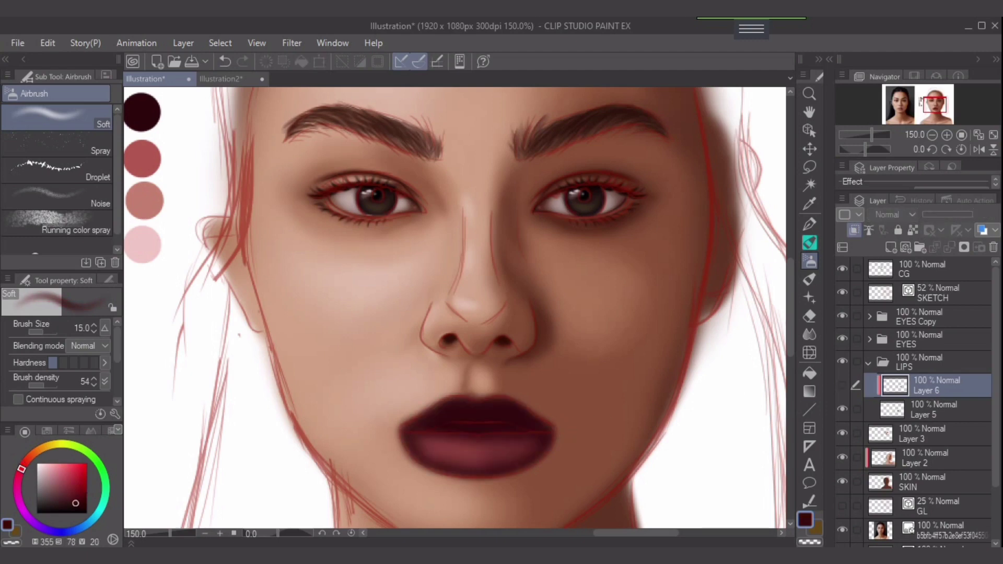
left_click(842, 385)
key("bracketleft")
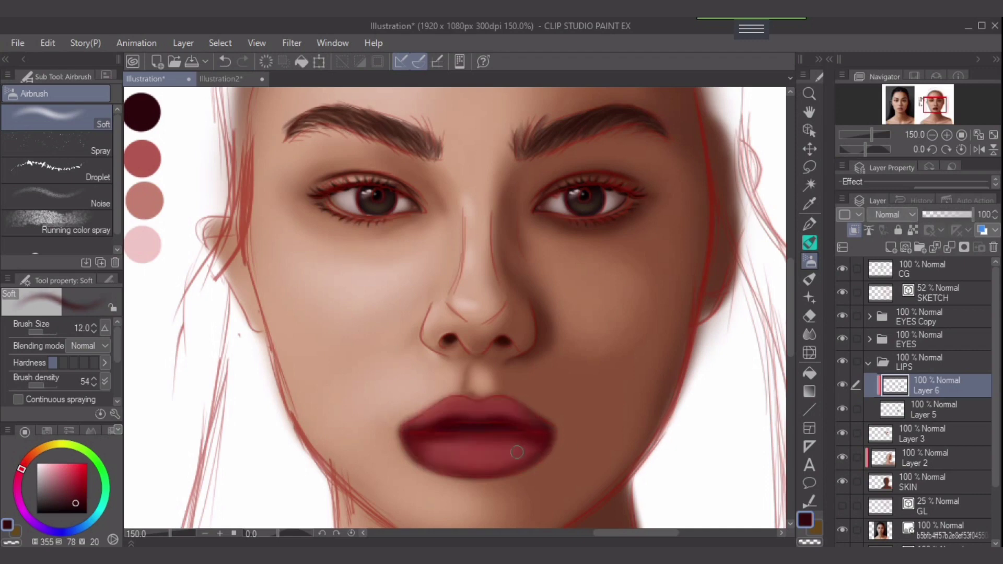
key("bracketright")
key("bracketright")
key("bracketright")
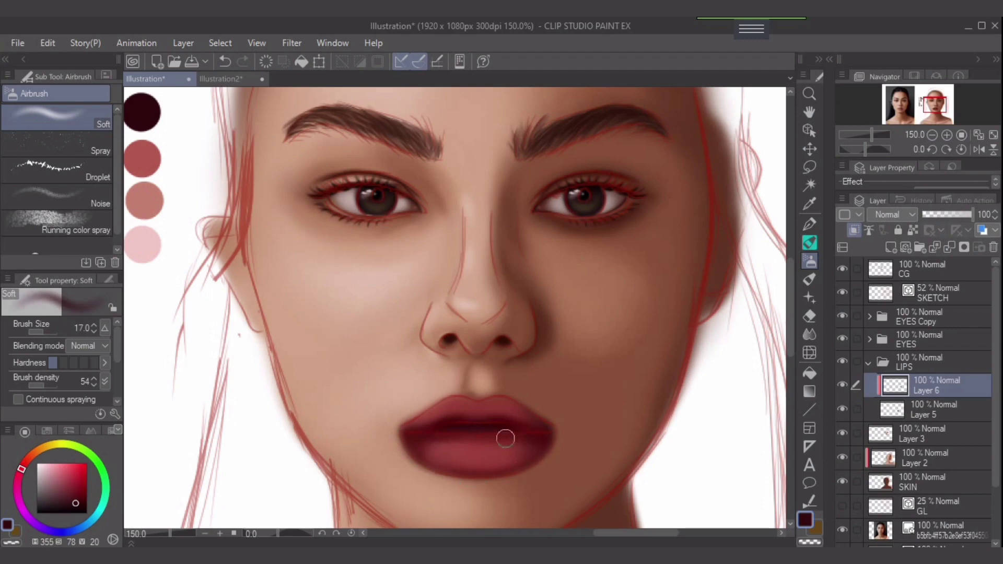
key("bracketleft")
key("bracketleft")
Step: Sample the red swatch (H 4, S 54, V 71) and airbrush the upper lip at size 17
left_click(153, 160, "alt")
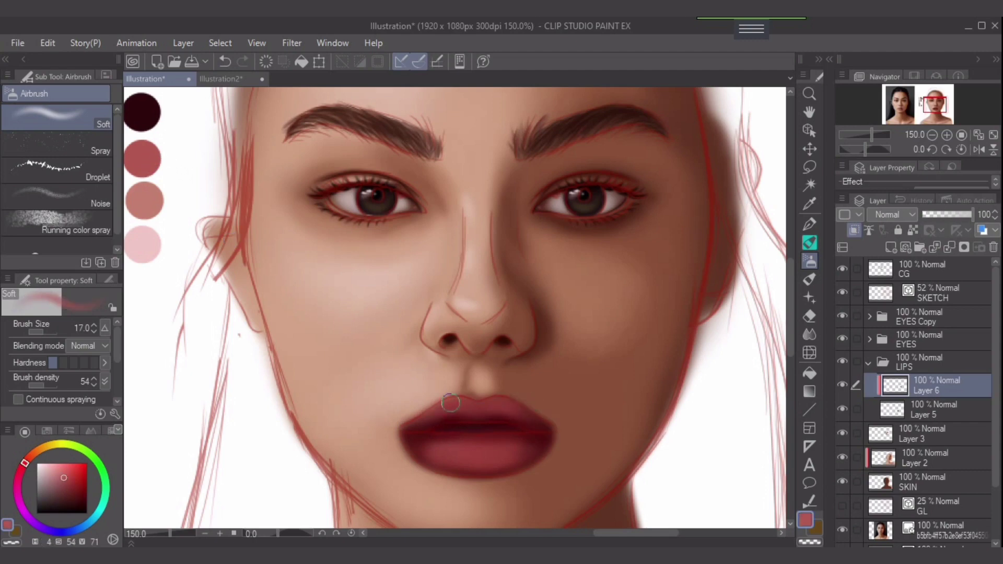
key("bracketright")
key("bracketright")
Step: Choose a more saturated red (H 4, S 77, V 64) and airbrush both sides of the lower lip at sizes 20 to 30
left_click(472, 456, "alt")
left_click(75, 481)
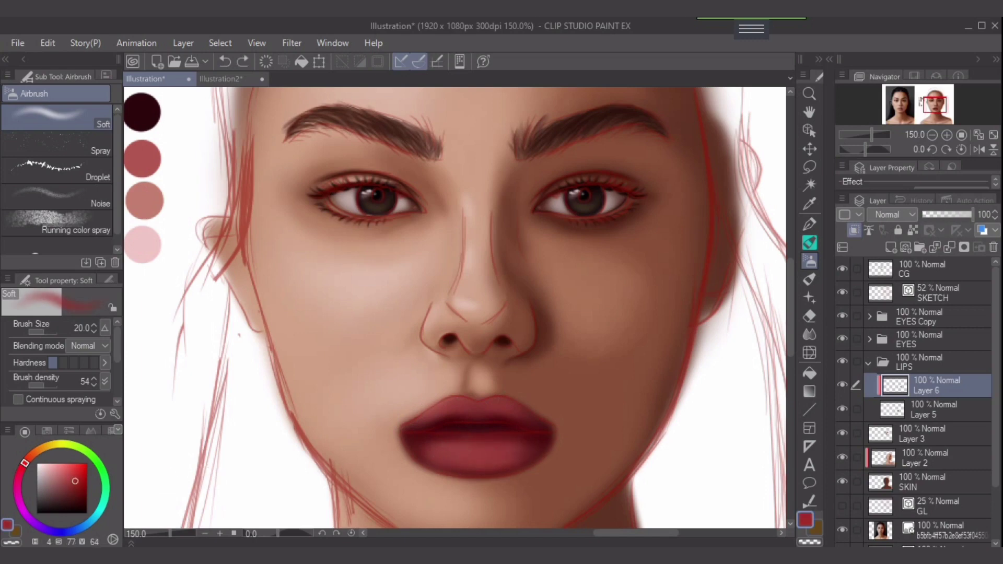
key("bracketright")
mouse_move(522, 438)
left_mouse_down()
mouse_move(489, 451)
mouse_move(514, 452)
left_mouse_up()
key("bracketleft")
mouse_move(447, 447)
left_mouse_down()
mouse_move(446, 444)
mouse_move(417, 445)
mouse_move(447, 444)
mouse_move(414, 443)
mouse_move(431, 455)
mouse_move(414, 447)
mouse_move(502, 452)
mouse_move(458, 463)
mouse_move(451, 488)
mouse_move(476, 461)
left_mouse_up()
key("]")
key("]")
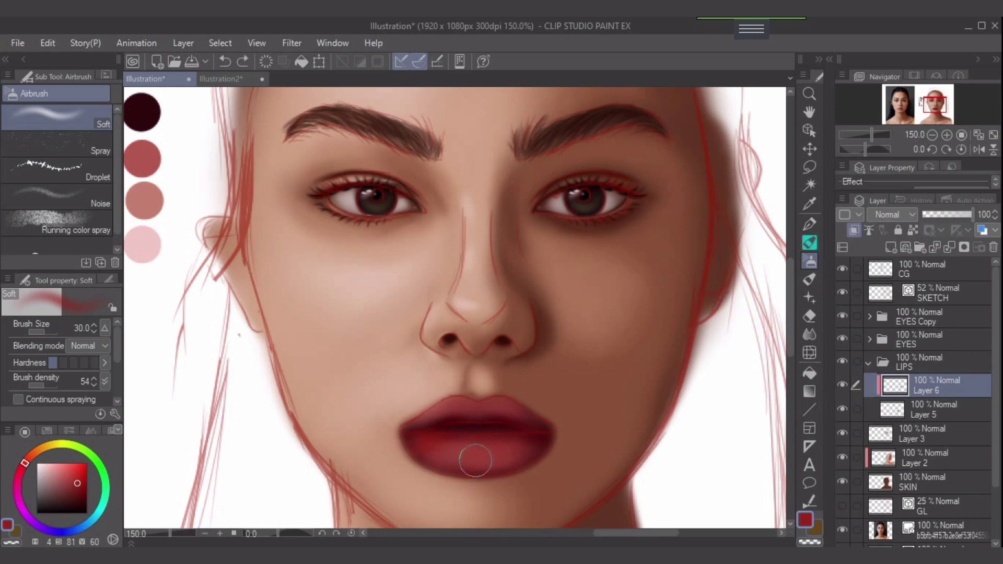
Step: Soften the lower lip and upper lip edge with the red swatch colour (H 4, S 54, V 71), using airbrush sizes 17 to 30
left_click(143, 158)
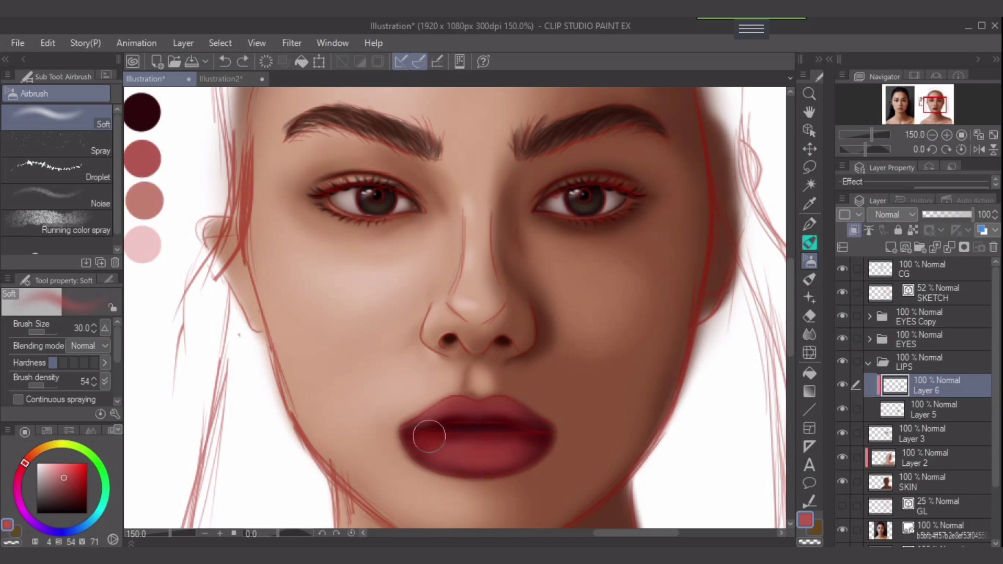
mouse_move(429, 437)
left_mouse_down()
mouse_move(404, 443)
mouse_move(475, 452)
mouse_move(431, 445)
left_mouse_up()
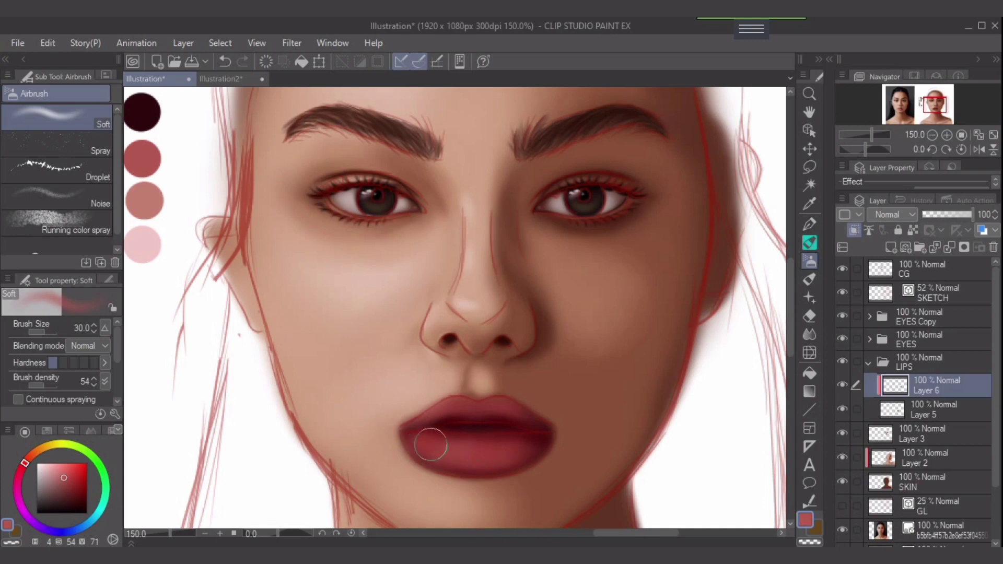
key("]")
left_click_drag(513, 450, 535, 445)
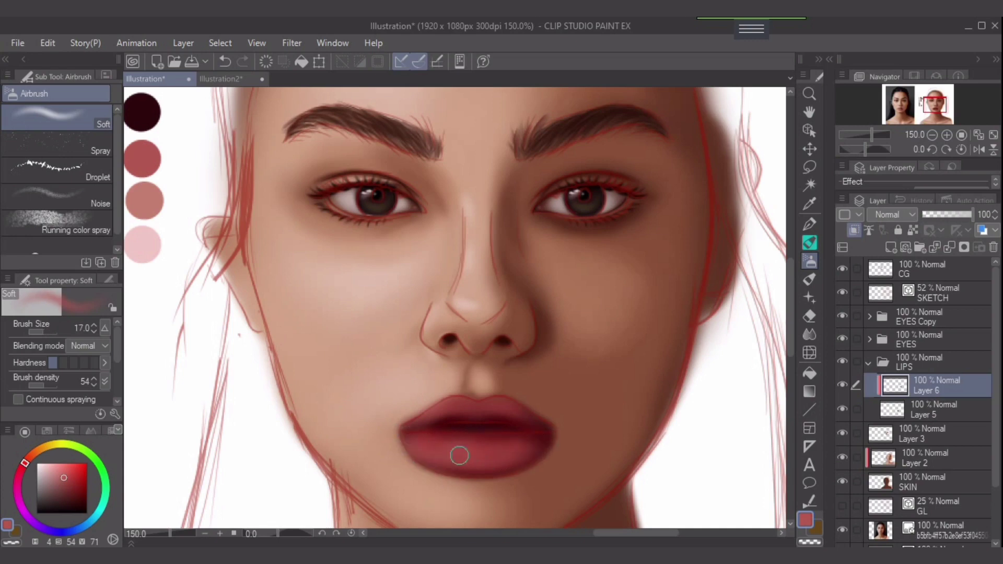
key("bracketright")
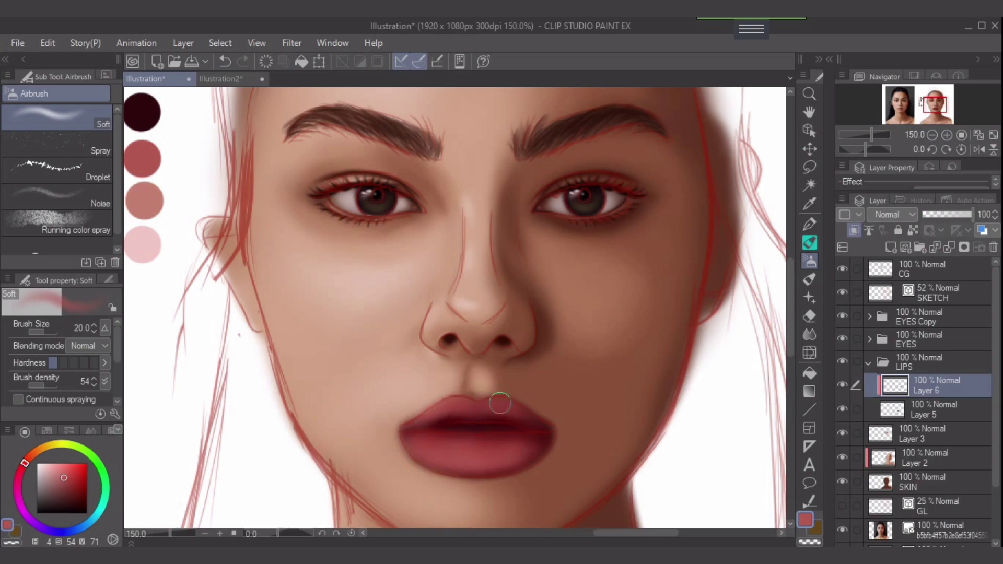
key("]")
Step: Shade the upper lip and mouth line with sampled maroon (H 354, S 83, V 18) and dark red (H 3, S 73, V 48) at sizes 12 to 20
key("bracketleft")
key("bracketleft")
left_click(140, 113, "alt")
key("bracketleft")
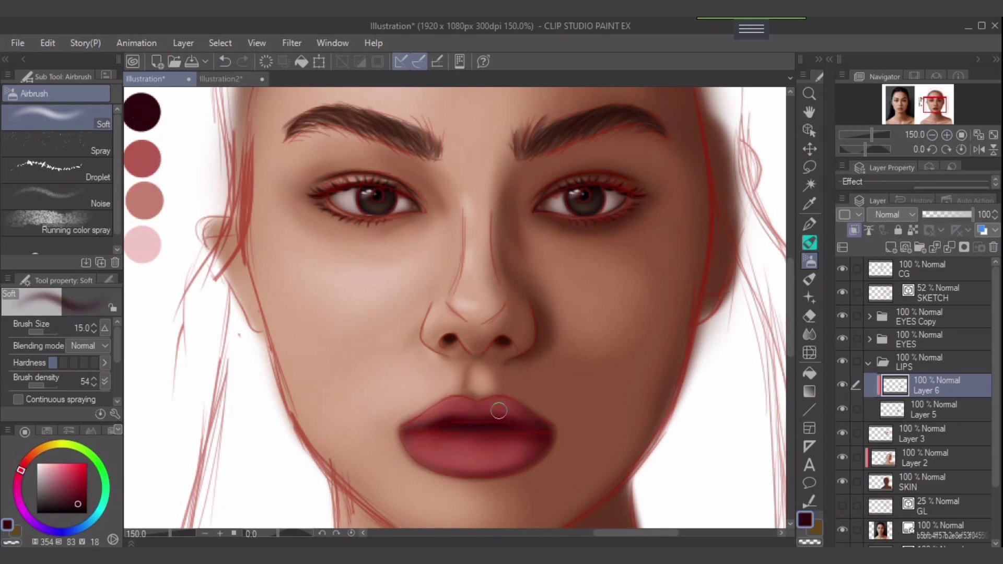
left_click(489, 433, "alt")
key("bracketright")
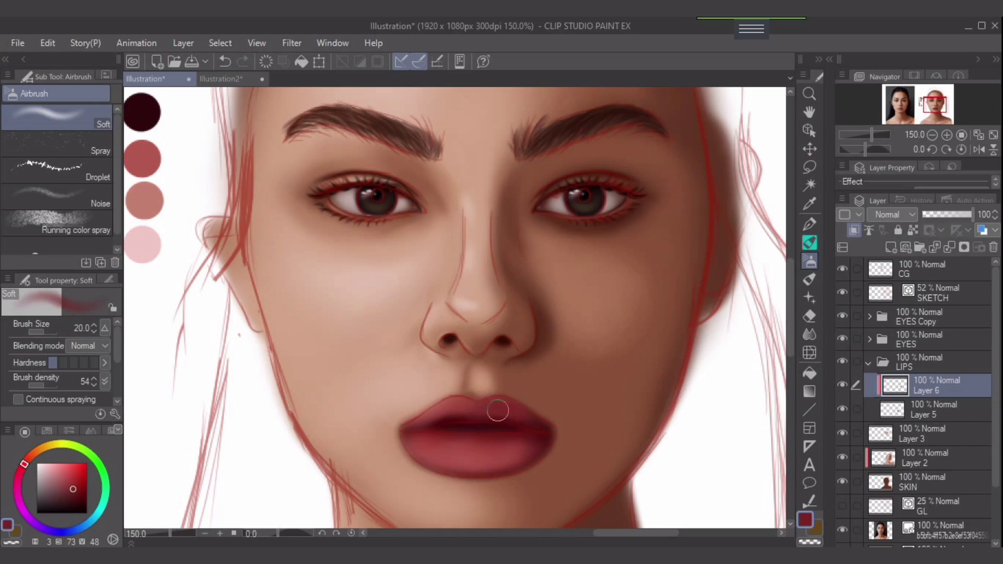
key("bracketleft")
key("bracketleft")
key("bracketleft")
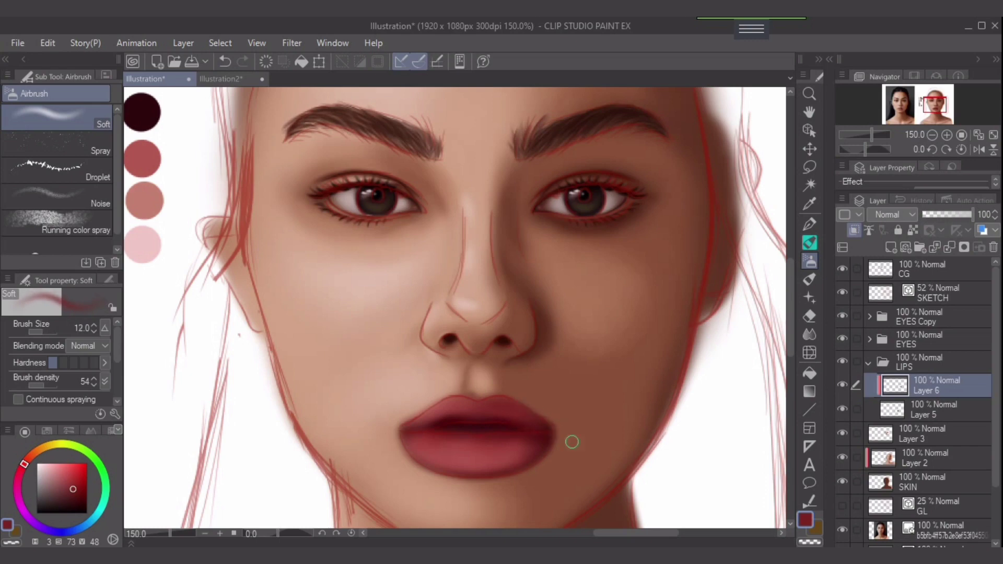
Step: Airbrush the dark red (H 3, S 73, V 48) around the lower lip's right corner at size 17
key("bracketright")
key("bracketright")
key("bracketright")
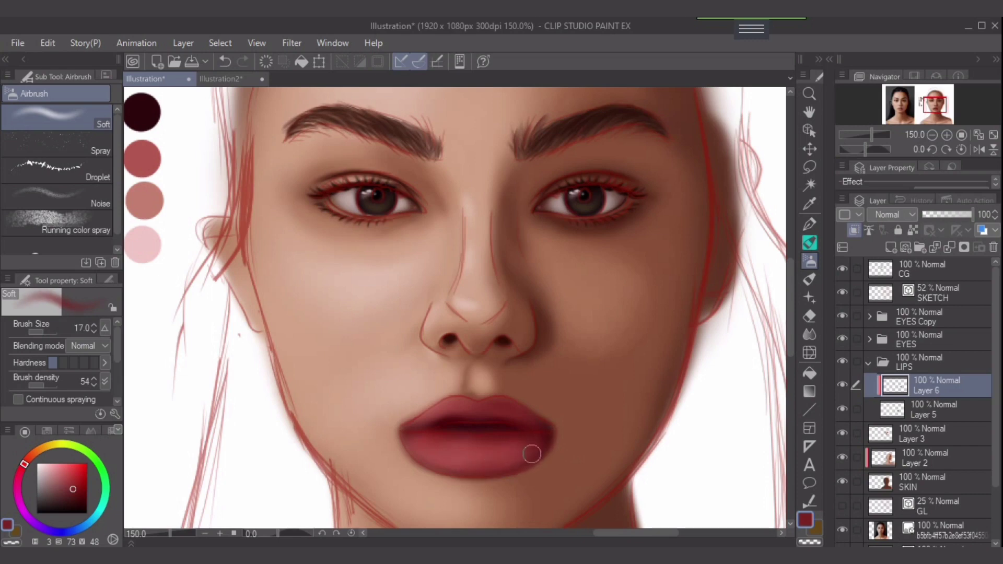
key("bracketleft")
key("bracketleft")
Step: Smudge the outline of the lips with the Finger tip blender at size 7
left_click(809, 334)
key("bracketright")
key("bracketright")
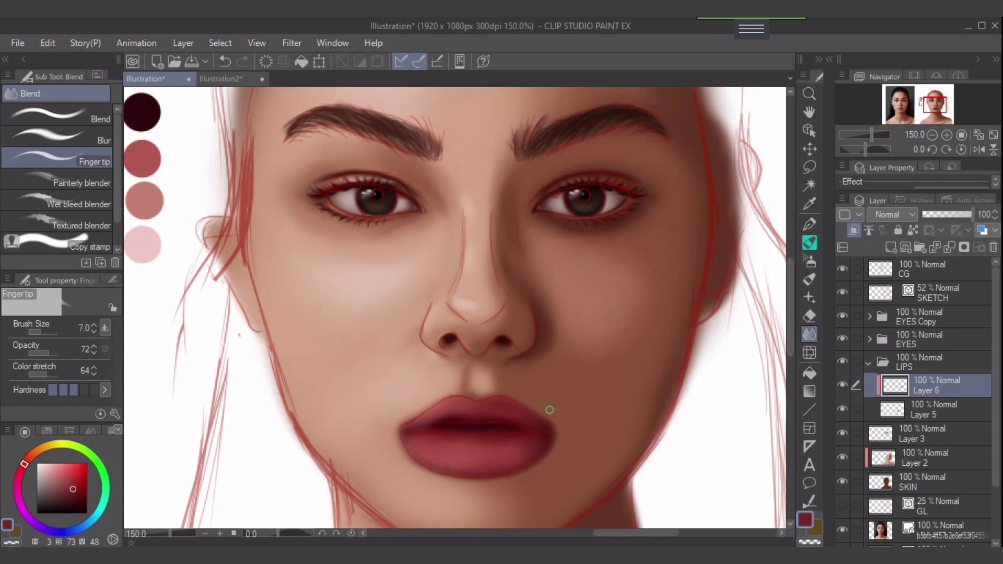
Step: Sample the salmon swatch (H 12, S 42, V 77) and smudge the lower lip with the Finger tip blender at sizes 8 to 12
left_click(140, 209, "alt")
key("bracketright")
key("bracketright")
key("bracketright")
key("bracketright")
key("bracketright")
key("bracketright")
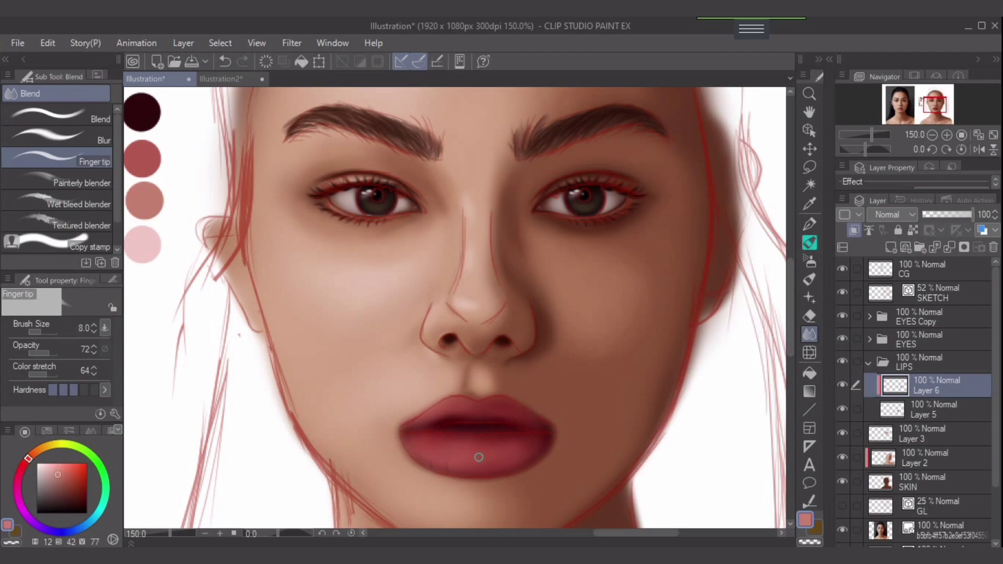
left_click_drag(446, 459, 471, 457)
key("bracketright")
key("bracketright")
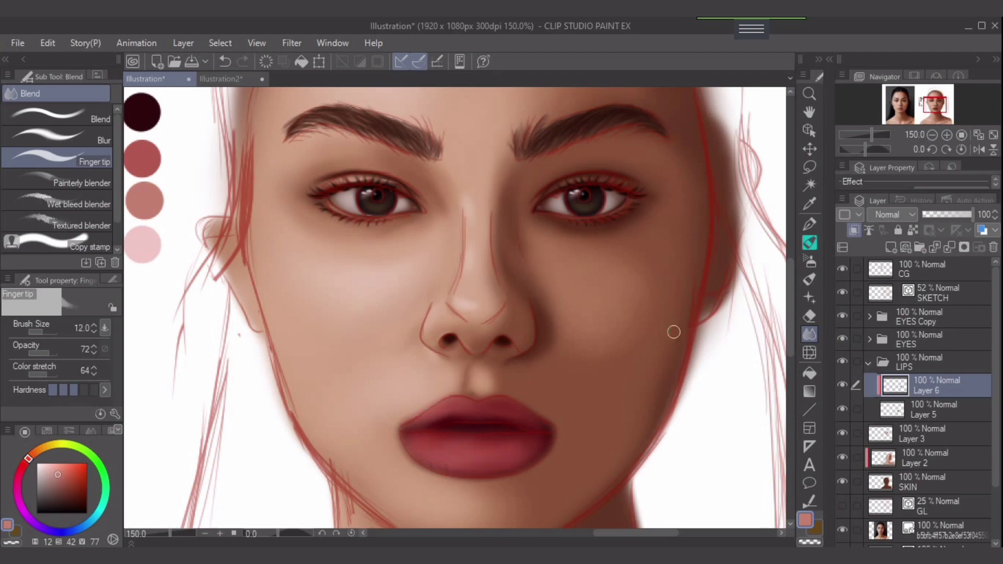
Step: Airbrush salmon highlights on the lower lip with the Soft airbrush at sizes 17 to 20, undoing the last stroke
left_click(809, 261)
key("bracketright")
key("bracketright")
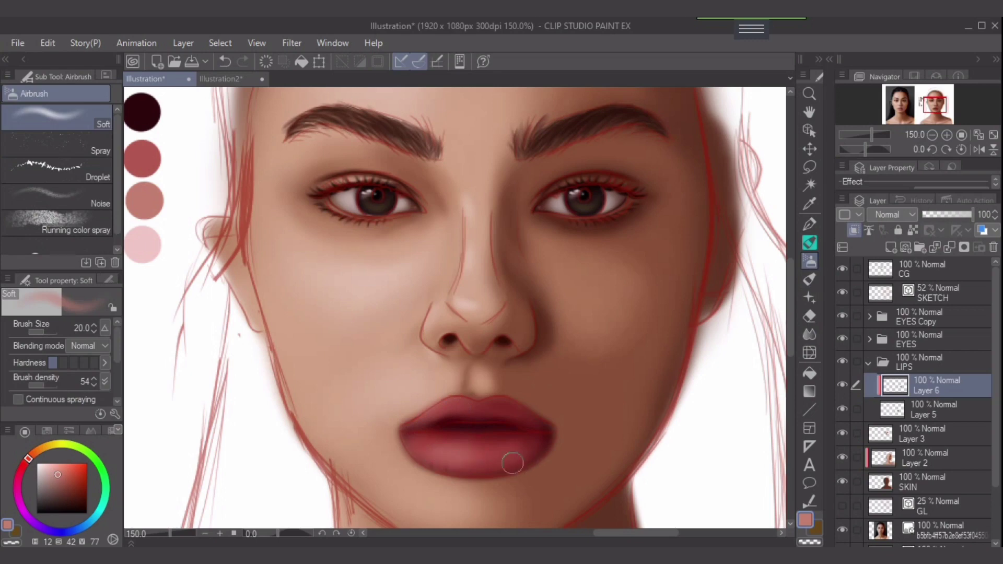
key("bracketleft")
left_click_drag(484, 456, 495, 453)
key("ctrl+z")
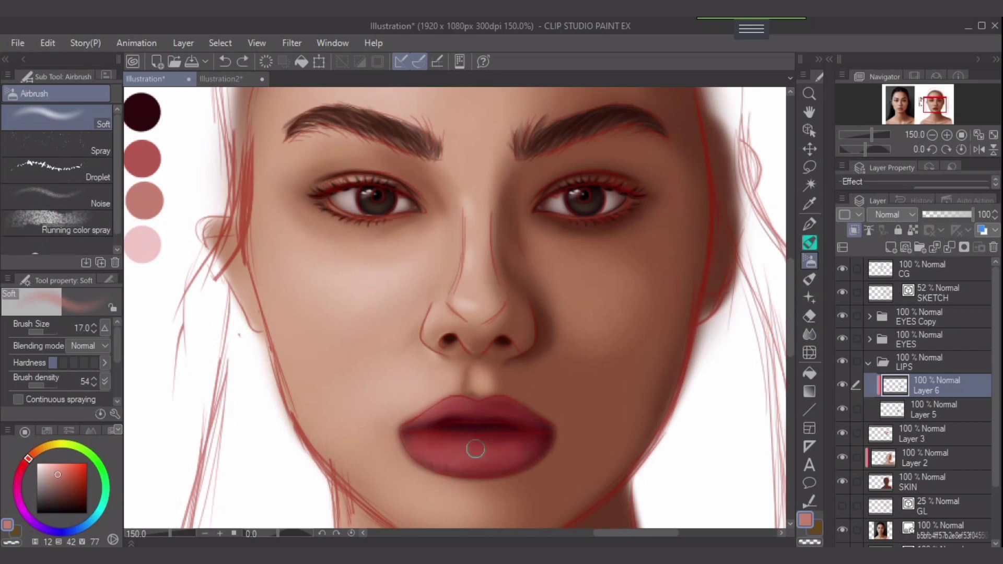
Step: Sample a mid red (H 4, S 62, V 64) from the lower lip and airbrush its left corner at size 20
left_click(441, 449, "alt")
key("bracketright")
left_click_drag(416, 445, 436, 455)
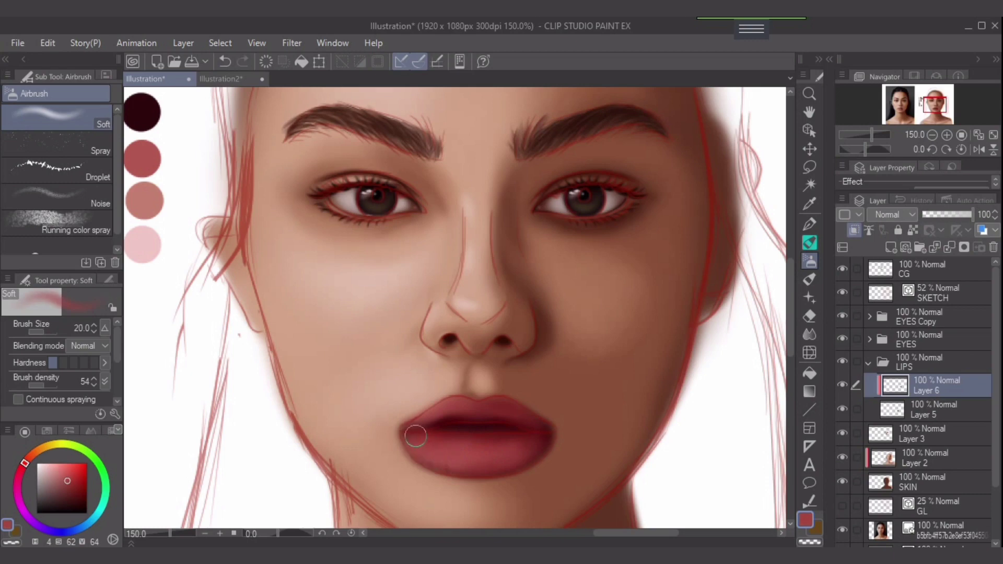
key("bracketleft")
key("bracketleft")
key("bracketleft")
Step: Sample a richer red (H 4, S 76, V 61) and refine the details of both lips with a small airbrush, down to size 6
left_click(472, 437, "alt")
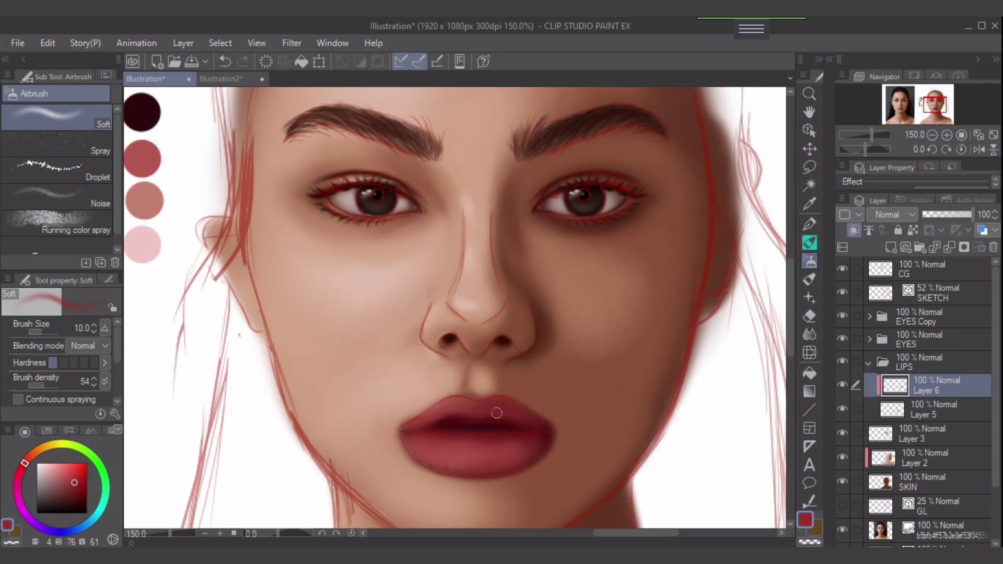
key("bracketleft")
key("bracketleft")
key("bracketright")
key("bracketright")
key("bracketright")
key("bracketright")
key("bracketleft")
key("bracketleft")
key("bracketleft")
key("bracketright")
key("bracketright")
key("bracketleft")
key("bracketleft")
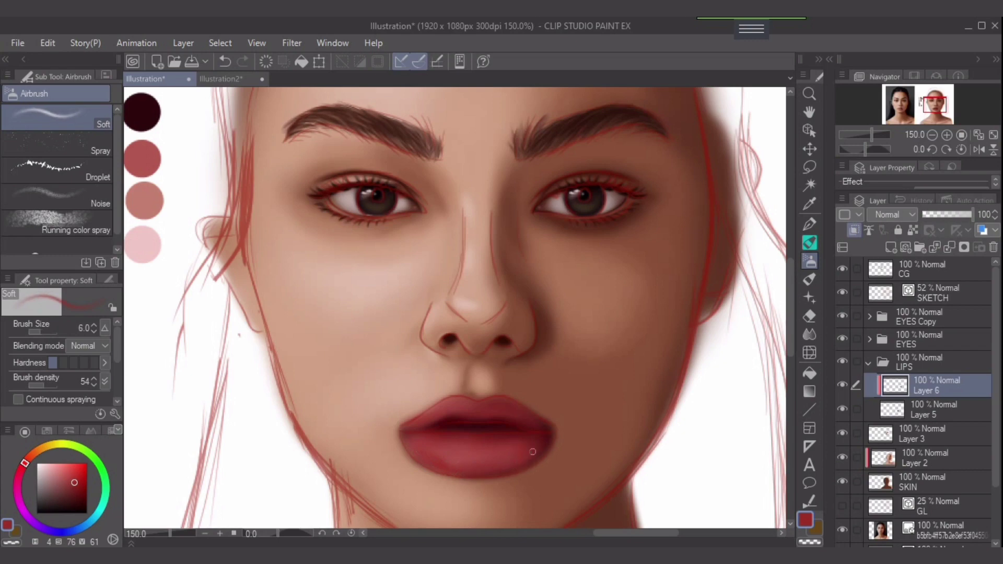
Step: Spread the richer red over the lower lip and along its bottom edge with the airbrush at sizes 10 to 15
key("bracketright")
key("bracketright")
key("bracketright")
key("bracketright")
key("bracketright")
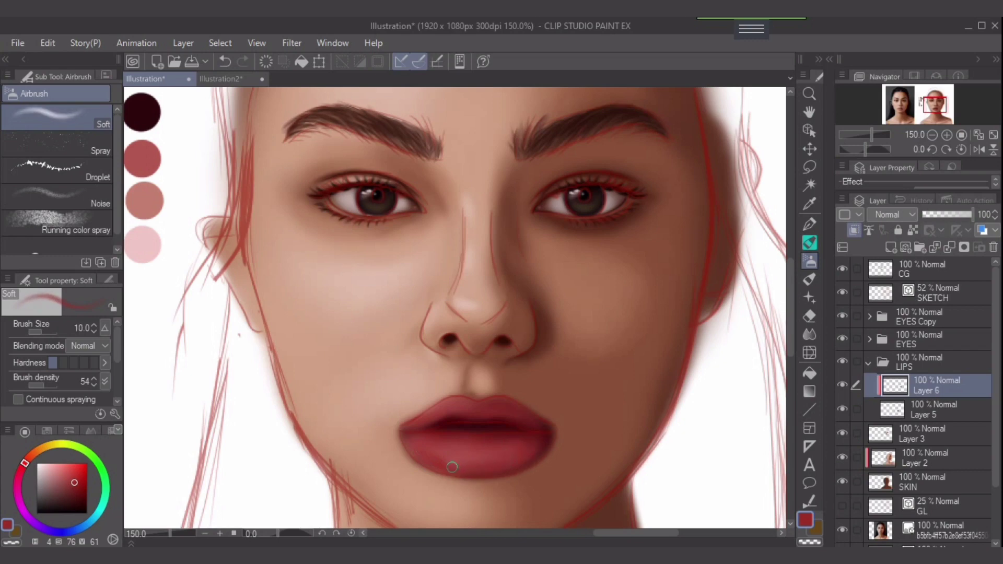
key("bracketleft")
key("bracketright")
key("bracketright")
key("bracketleft")
key("bracketleft")
key("bracketright")
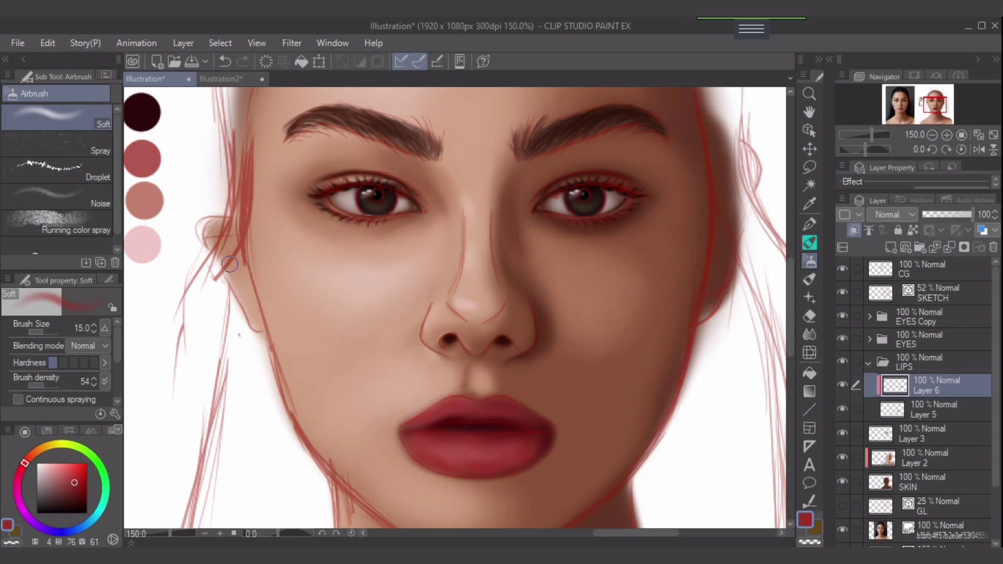
Step: Sample the medium red swatch (H 4, S 54, V 71) and airbrush soft light areas onto the lower lip at sizes 17 to 20
left_click(151, 175, "alt")
key("bracketleft")
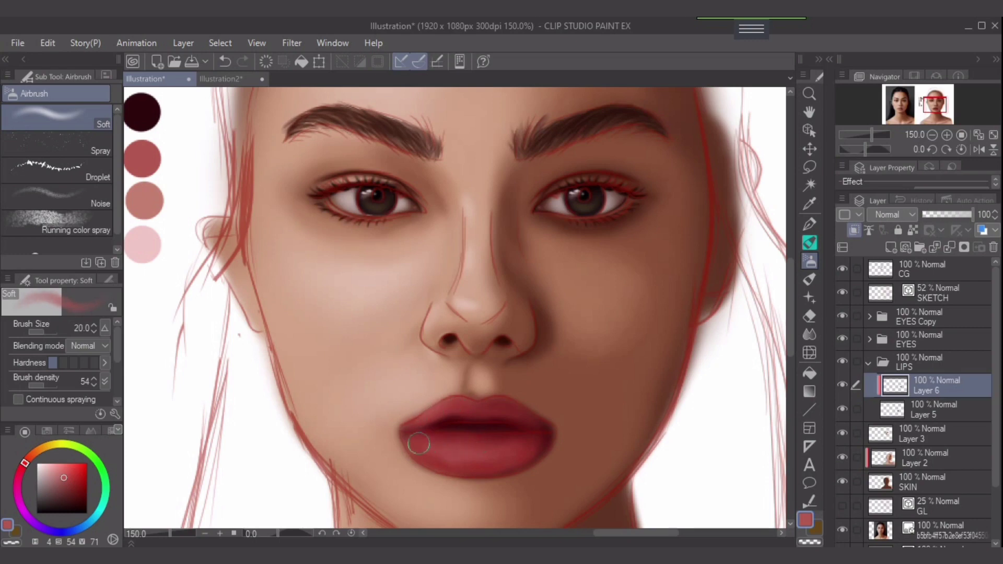
key("bracketright")
key("bracketright")
key("bracketright")
mouse_move(482, 450)
left_mouse_down()
mouse_move(513, 452)
mouse_move(453, 455)
left_mouse_up()
key("bracketleft")
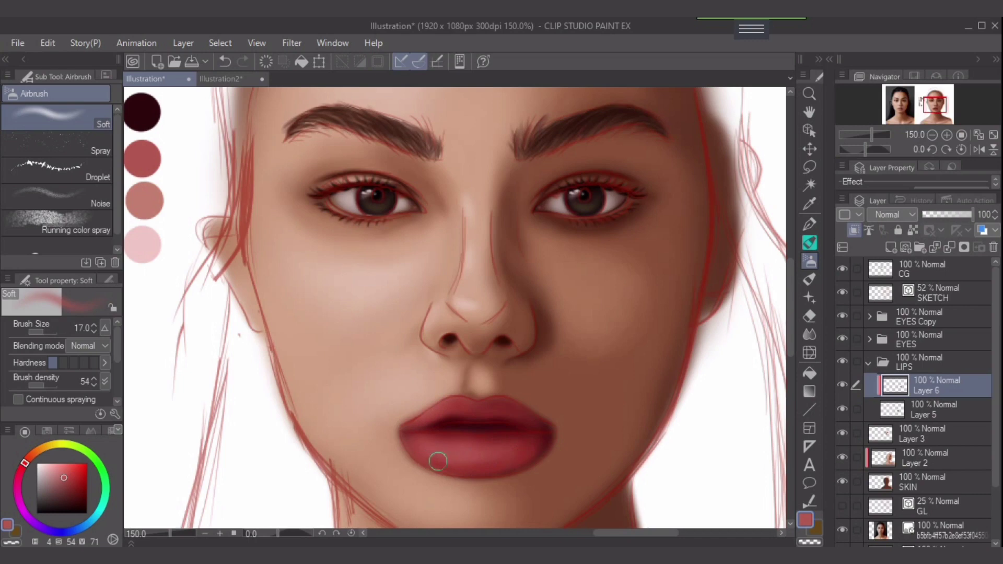
key("bracketright")
key("bracketright")
Step: Sample the salmon swatch (H 12, S 42, V 77) and airbrush highlight patches on the lower lip at sizes 8 to 15
left_click(155, 203, "alt")
key("bracketleft")
key("bracketleft")
key("bracketleft")
key("bracketleft")
key("bracketleft")
key("bracketleft")
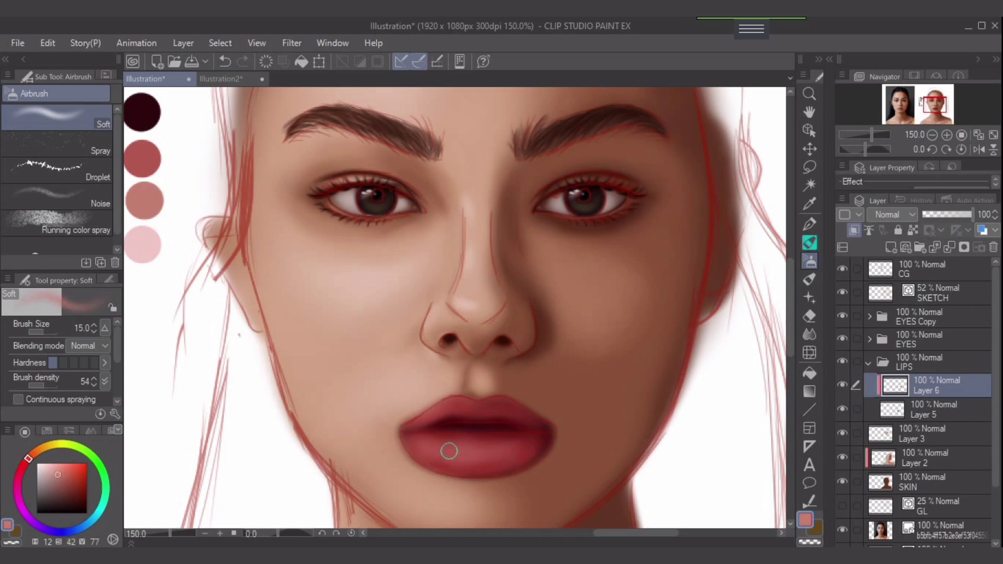
key("bracketright")
key("bracketright")
key("bracketleft")
key("bracketleft")
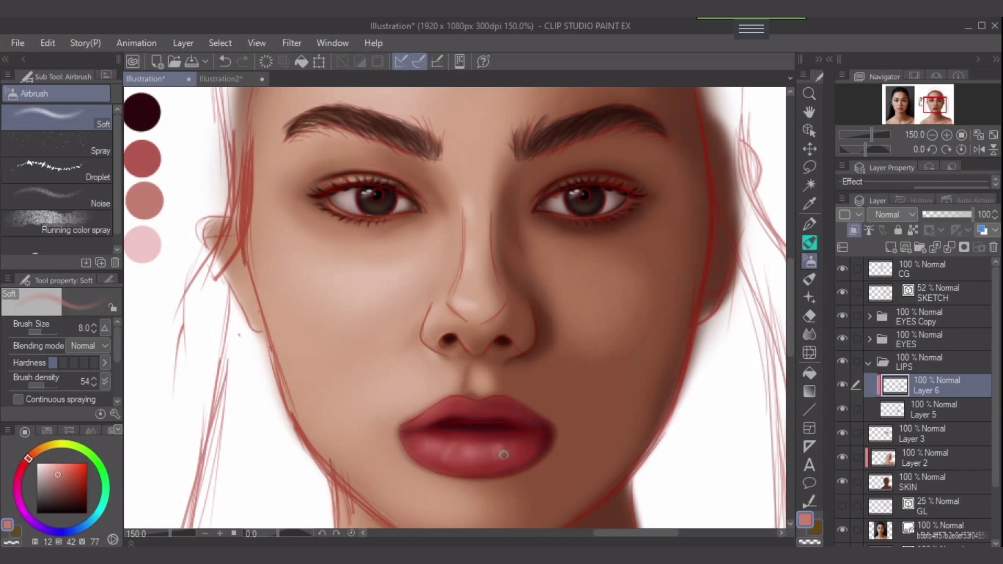
key("bracketright")
key("bracketright")
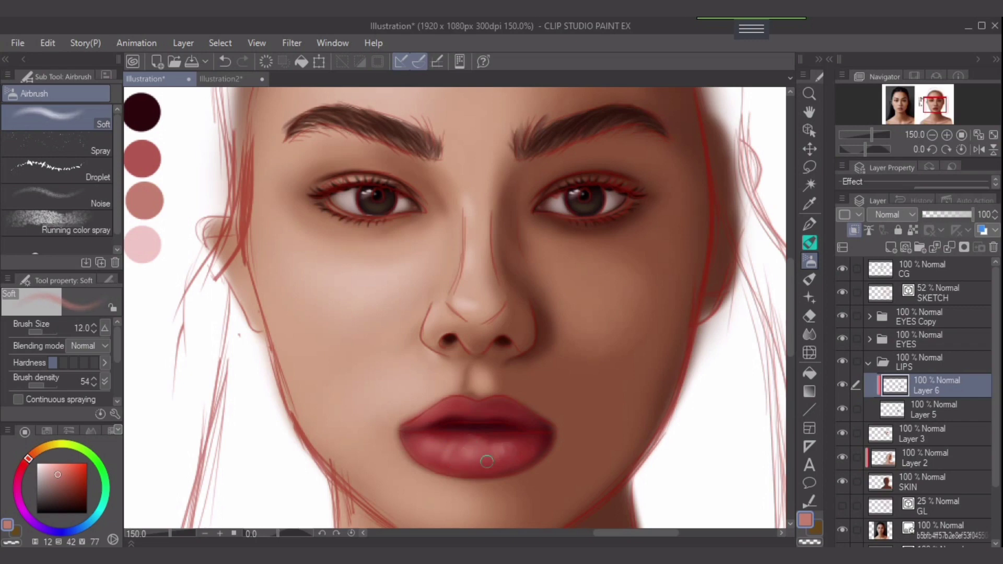
left_click_drag(479, 452, 484, 471)
Step: Sample the pale pink swatch (H 1, S 17, V 94) and airbrush small glossy highlights on the lower lip at size 5
left_click(144, 244)
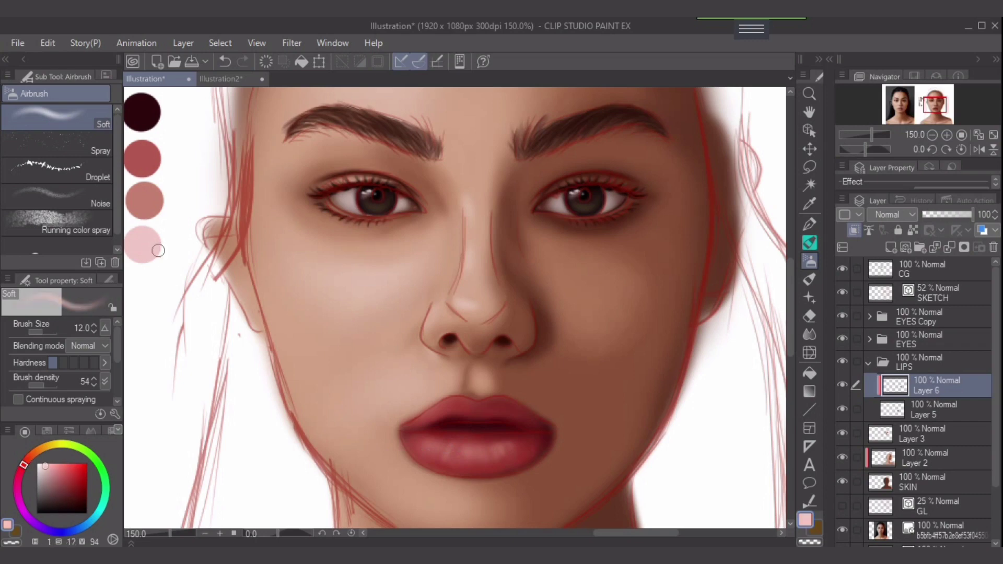
key("bracketleft")
key("bracketleft")
key("bracketleft")
key("bracketleft")
key("bracketleft")
left_click_drag(441, 447, 449, 458)
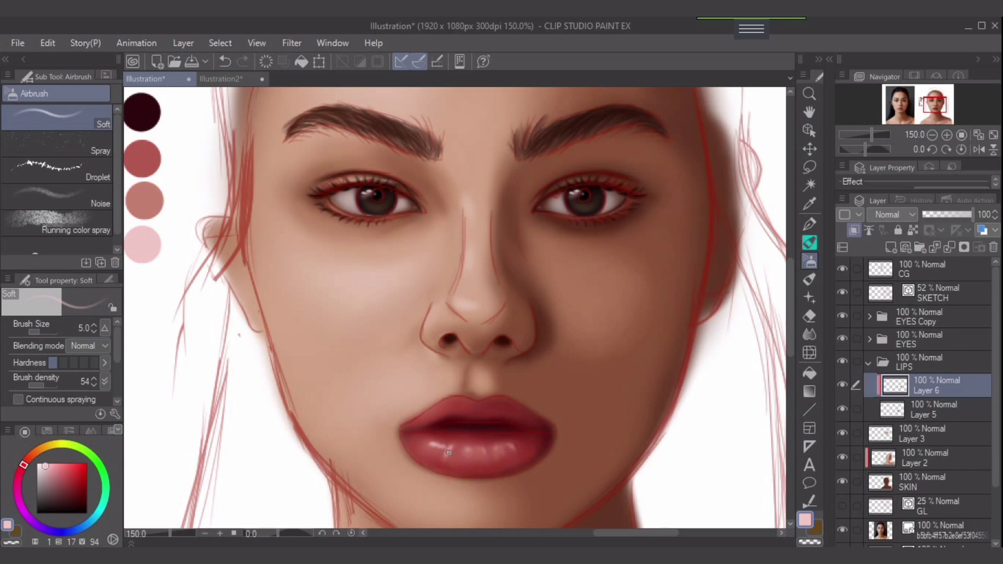
Step: Soften the lower lip with the Finger tip blender, reducing its opacity to 37 and its size to about 8
left_click(481, 469, "alt")
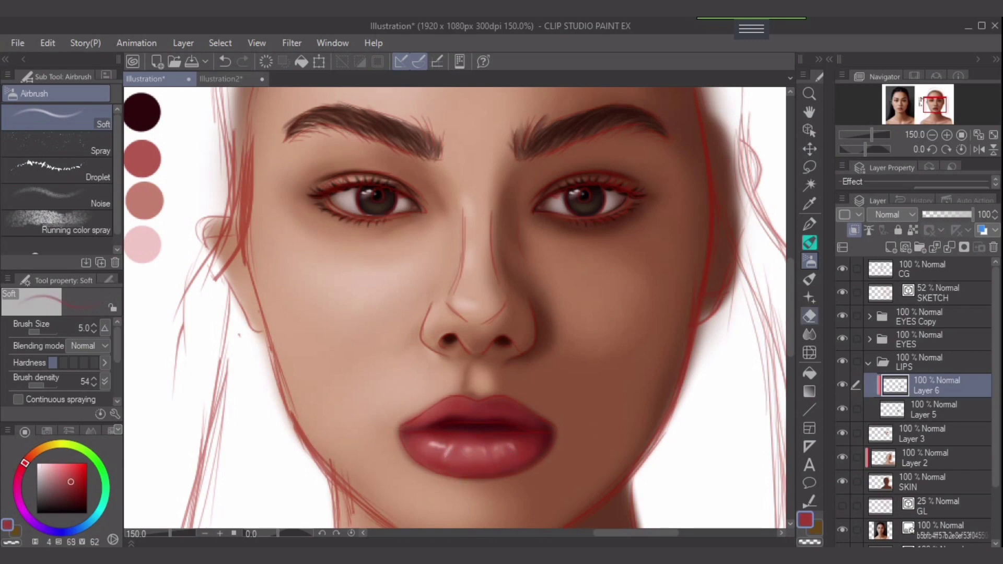
key("j")
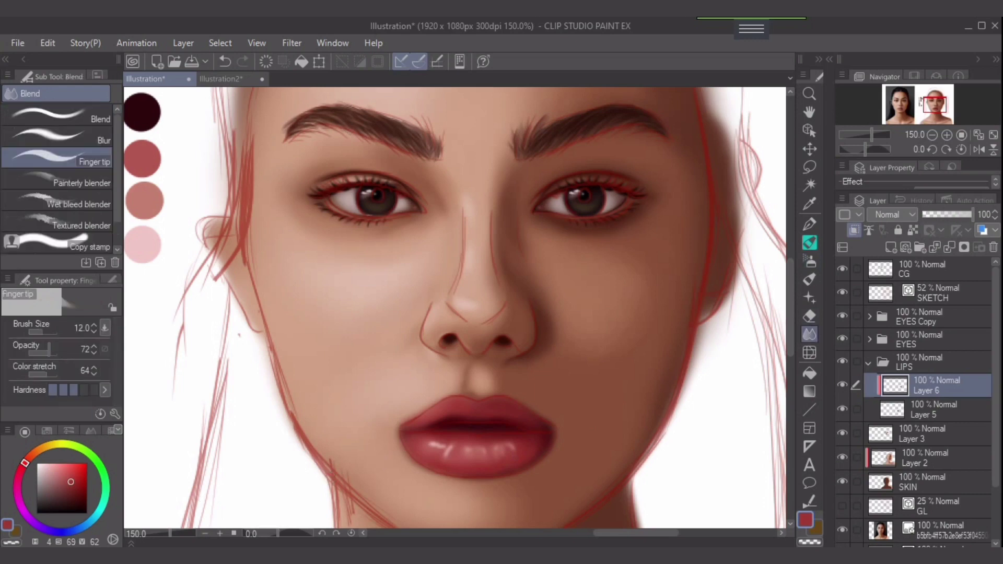
left_click_drag(49, 352, 38, 352)
key("bracketleft")
key("bracketleft")
key("bracketleft")
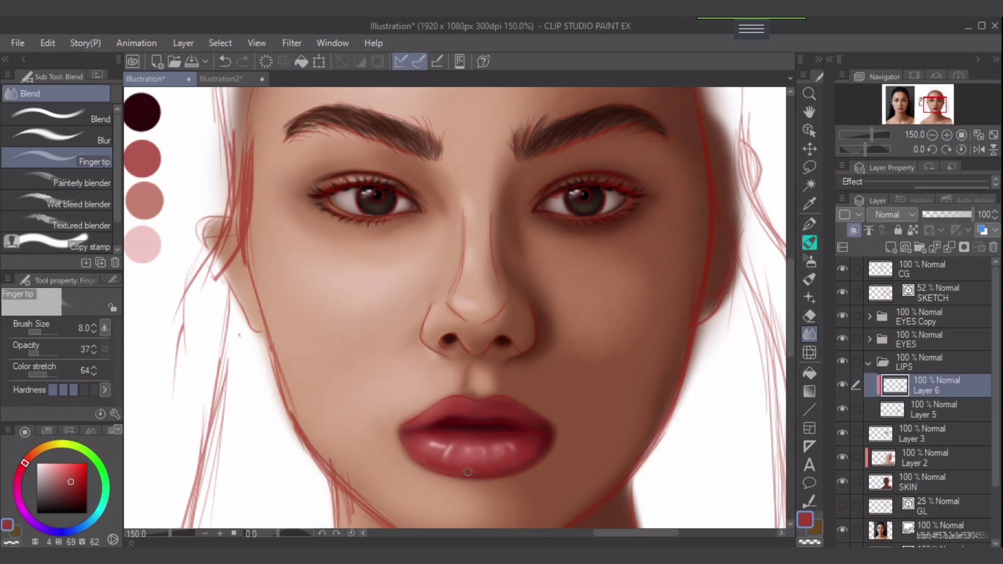
key("bracketright")
key("bracketright")
key("bracketleft")
key("bracketleft")
key("bracketleft")
Step: Blend the shading of the upper lip just above the mouth line with the Finger tip blender
key("bracketright")
key("bracketright")
left_click_drag(452, 416, 438, 422)
left_click_drag(505, 415, 466, 419)
key("bracketleft")
key("bracketleft")
key("bracketright")
key("bracketright")
Step: Try to airbrush a soft red highlight (H 7, S 50, V 71) along the upper lip's top edge at size 6
left_click(455, 452, "alt")
left_click(466, 408, "alt")
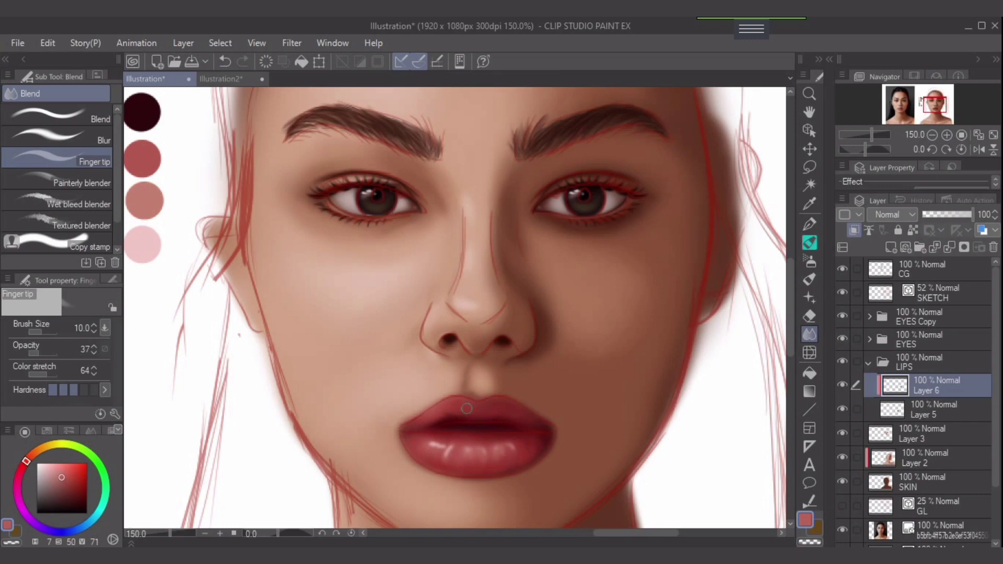
key("ctrl+z")
left_click(809, 261)
key("bracketright")
key("bracketright")
left_click_drag(471, 401, 436, 407)
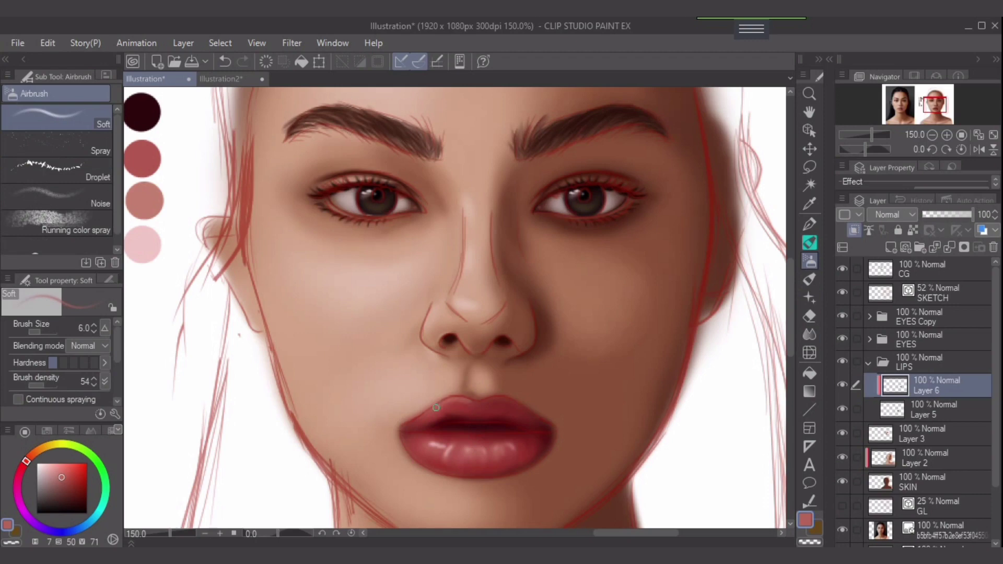
key("ctrl+z")
Step: Try to airbrush a pale pink highlight (H 1, S 17, V 94) on the cupid's bow at size 4
left_click(433, 446, "alt")
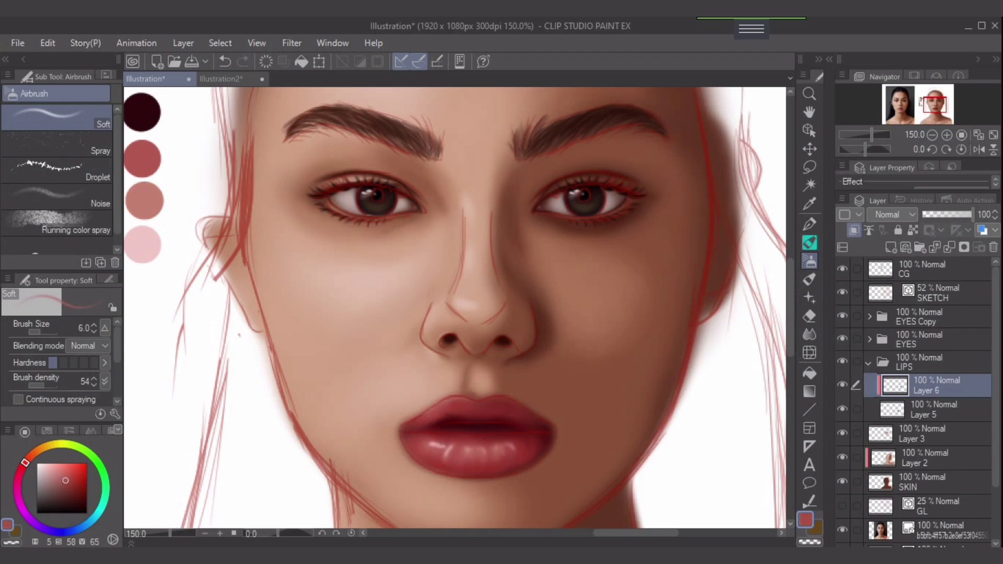
left_click(138, 242)
key("bracketleft")
key("bracketleft")
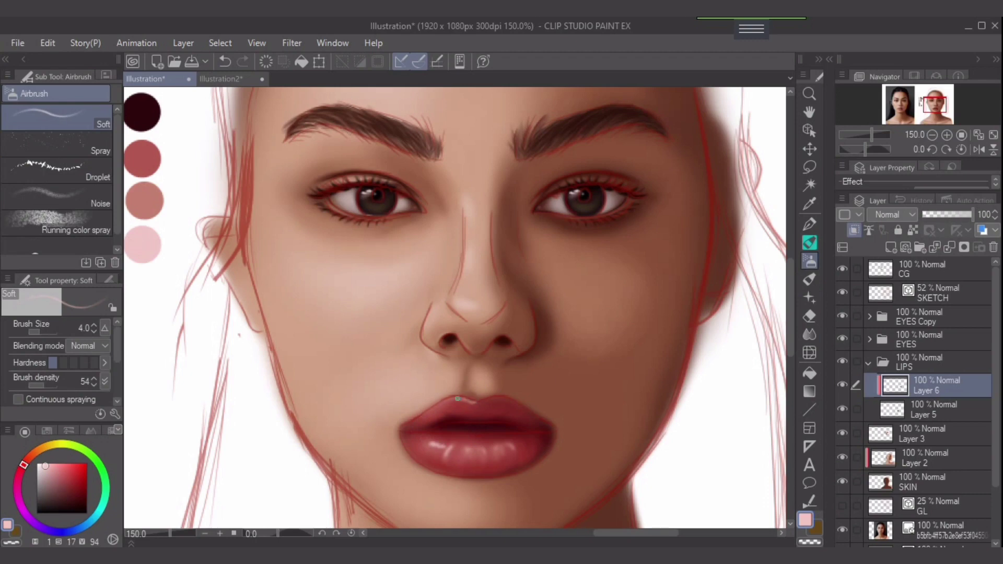
key("ctrl+z")
key("ctrl+z")
Step: Airbrush a peach rim highlight along the cupid's bow at sizes 6 to 4, lightening the sampled skin tone to H 22, S 23, V 98
left_click(401, 406, "alt")
key("bracketright")
key("bracketright")
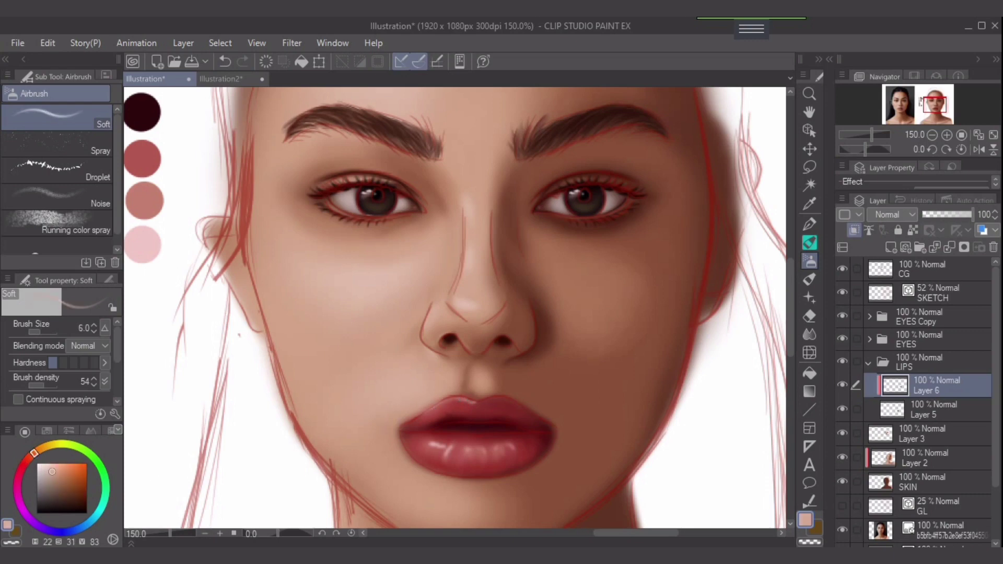
left_click(51, 467)
left_click_drag(455, 396, 481, 400)
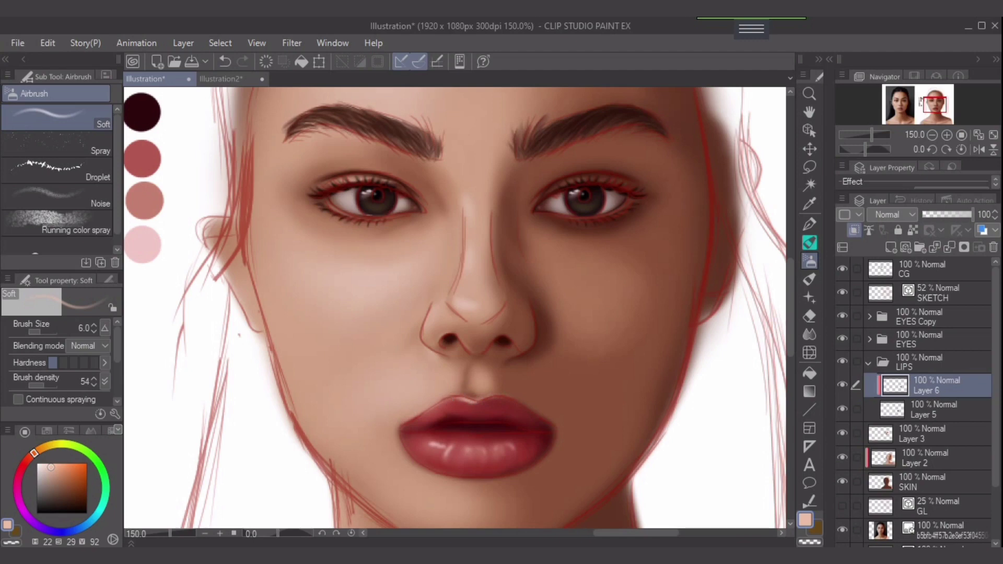
left_click_drag(51, 467, 48, 465)
key("bracketleft")
key("bracketleft")
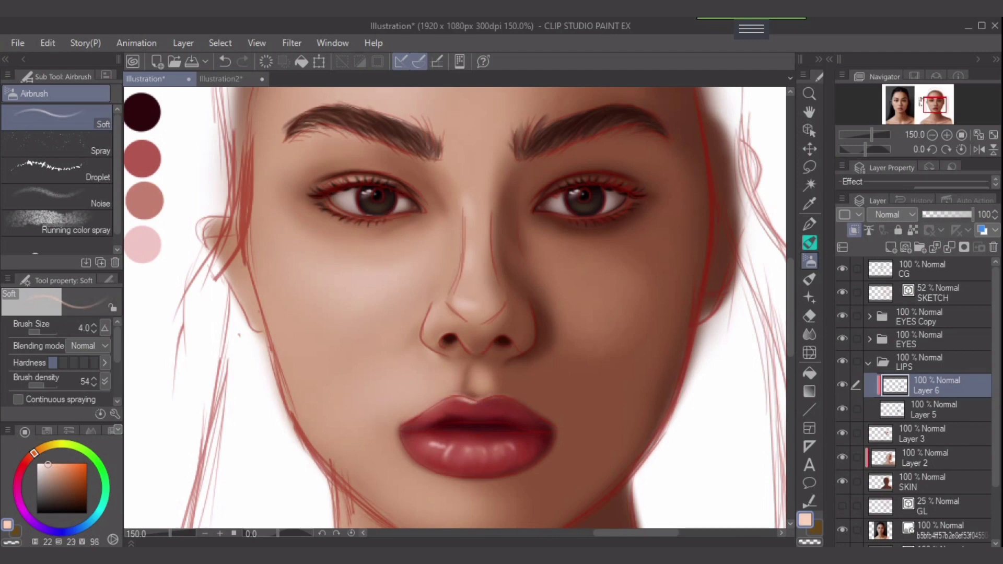
Step: Hide the SKETCH layer and airbrush a sampled soft red (H 8, S 53, V 70) onto the upper lip at size 5
left_click(842, 292)
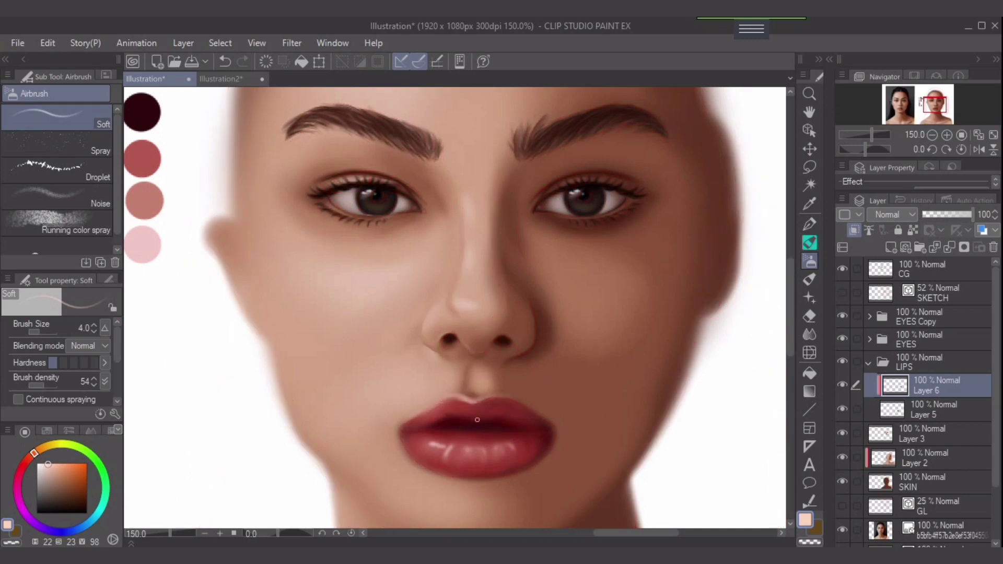
left_click(444, 408, "alt")
key("bracketright")
key("bracketright")
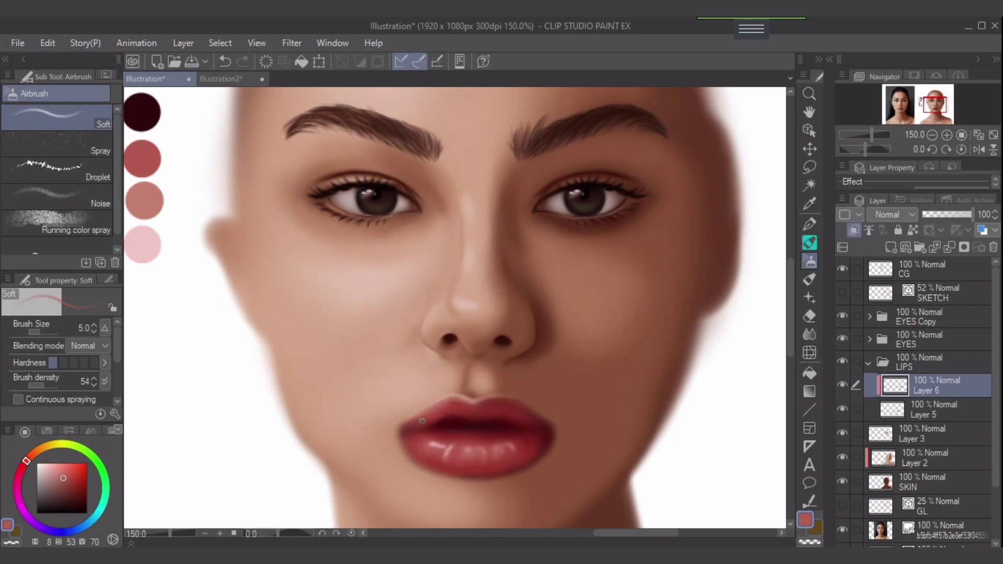
Step: Sample a dark maroon (H 3, S 69, V 29) from the mouth's right corner and shade that area with the airbrush around size 6
left_click(540, 425, "alt")
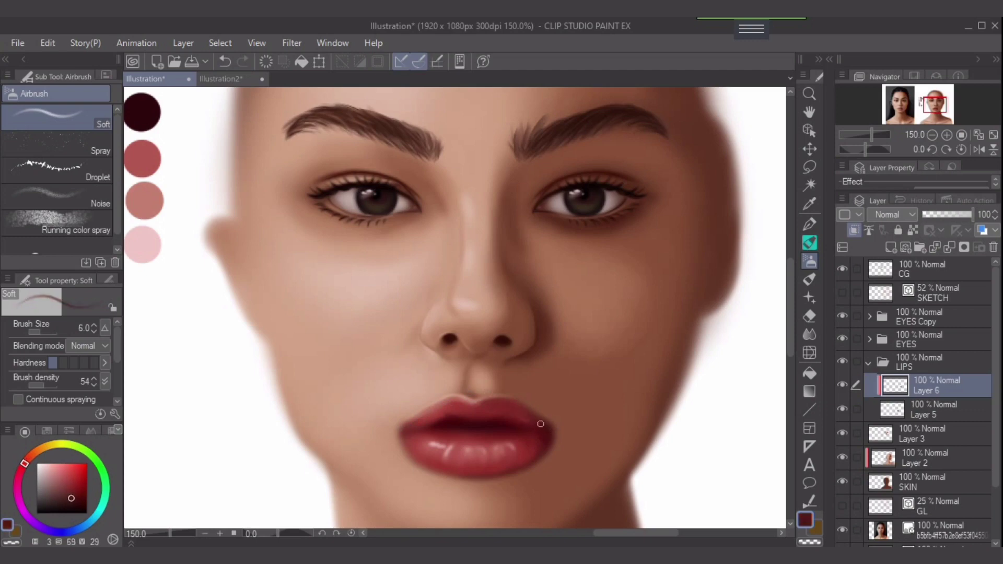
key("bracketright")
key("bracketright")
key("bracketleft")
key("bracketleft")
Step: Show the SKETCH layer and define the line between the lips in dark maroon (H 359, S 84, V 26) at sizes 2.5 to 5
left_click(842, 292)
scroll(548, 434, "up", 1)
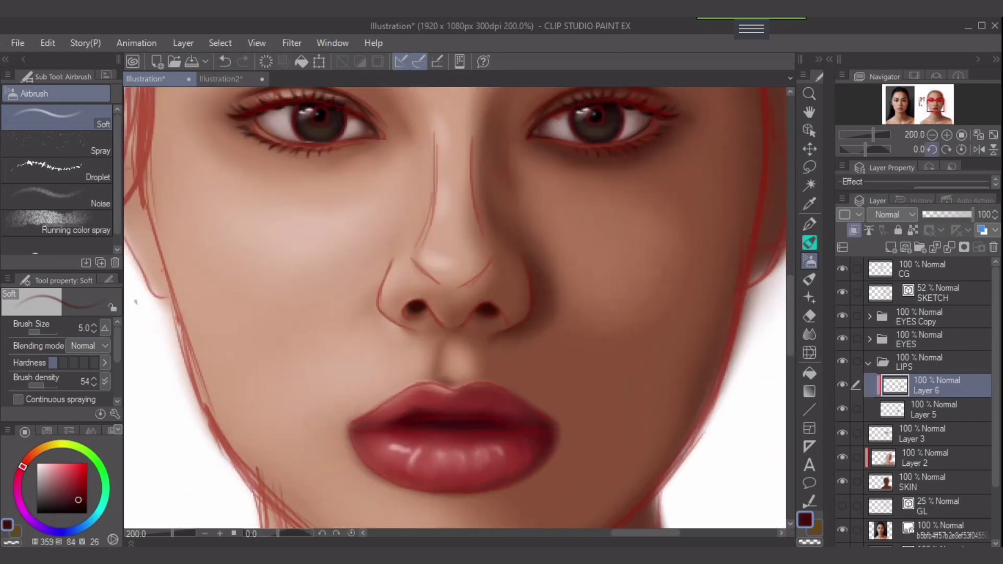
key("bracketleft")
key("bracketleft")
key("bracketright")
key("bracketright")
key("bracketleft")
key("bracketleft")
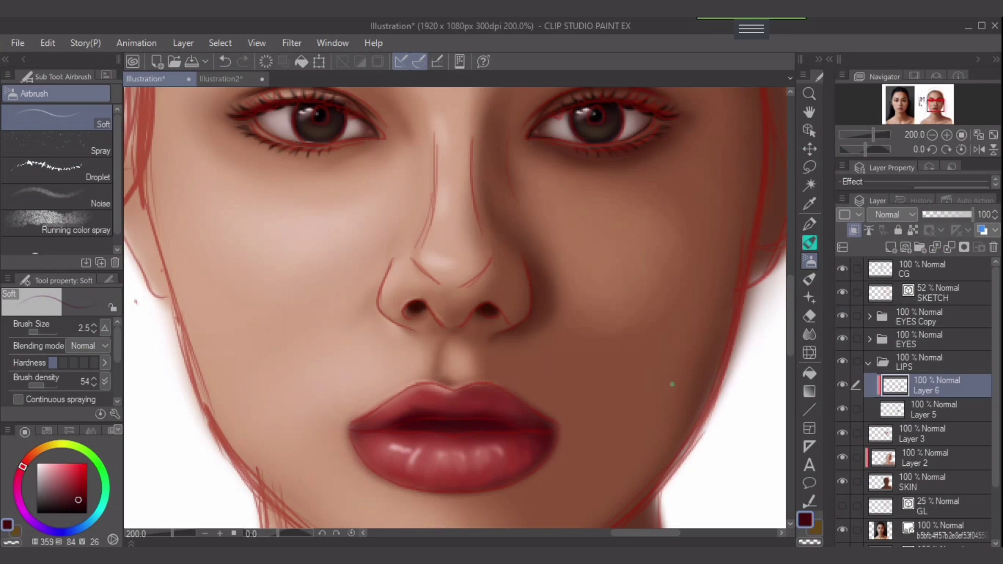
Step: Hide the SKETCH layer, darken the maroon to H 359, S 100, V 21 and strengthen the mouth line at sizes 3 to 5
left_click(842, 292)
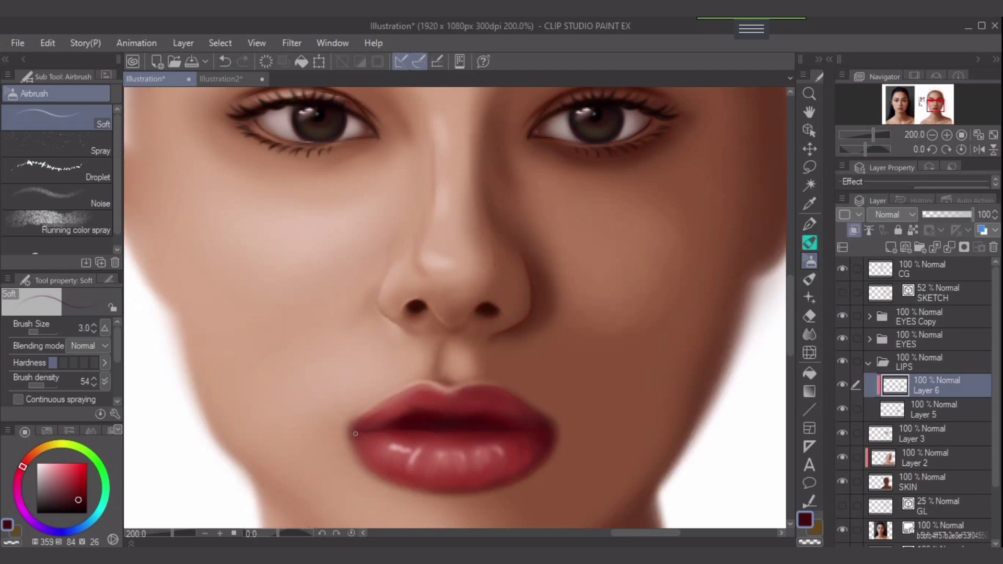
key("bracketright")
left_click_drag(78, 500, 87, 503)
key("bracketleft")
key("bracketright")
key("bracketright")
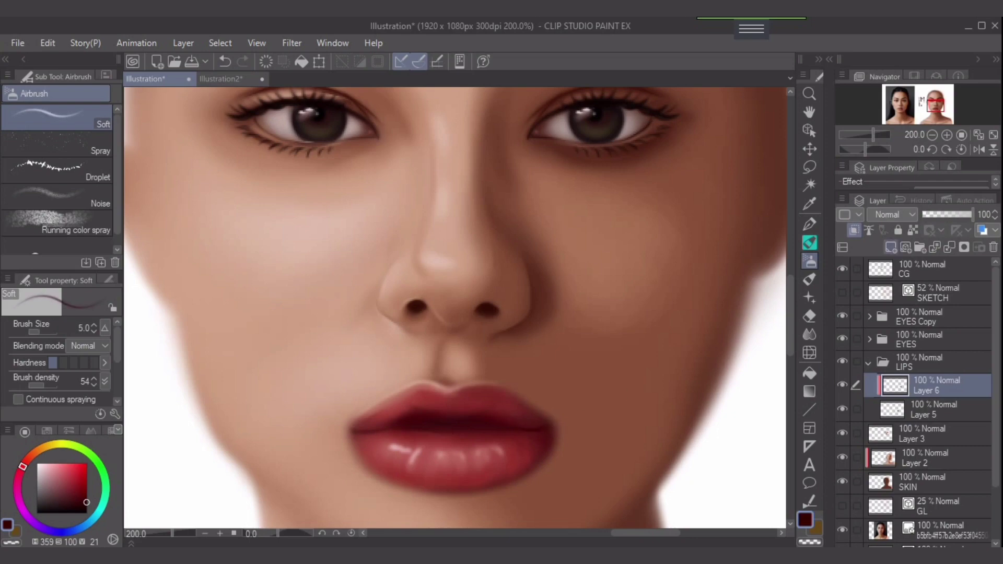
Step: Add a new layer above Layer 6 and darken both mouth corners with the maroon airbrush, reducing its size from 6 to 4
left_click(890, 248)
key("bracketright")
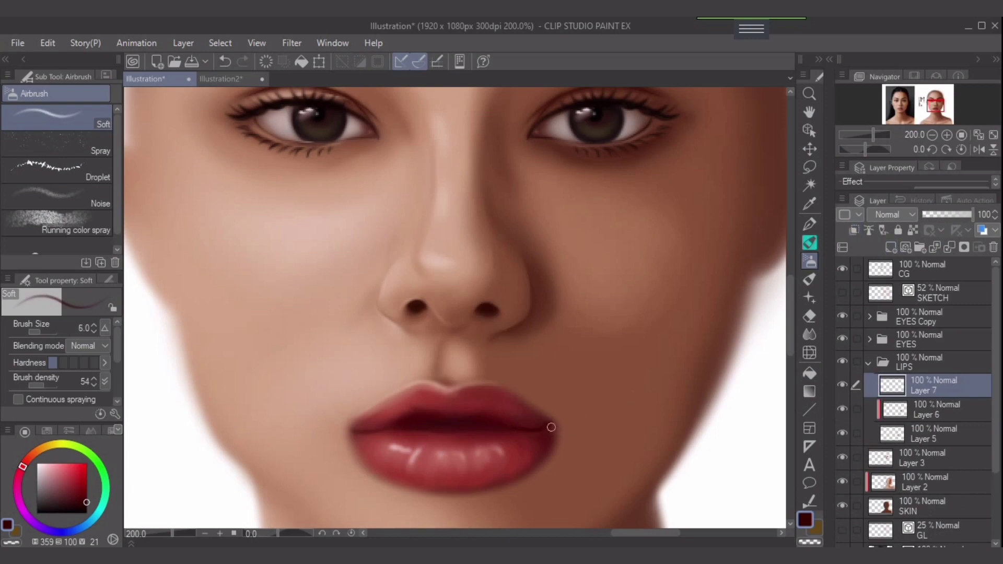
key("ctrl+z")
left_click_drag(550, 430, 550, 428)
left_click_drag(354, 429, 348, 435)
key("bracketleft")
key("bracketleft")
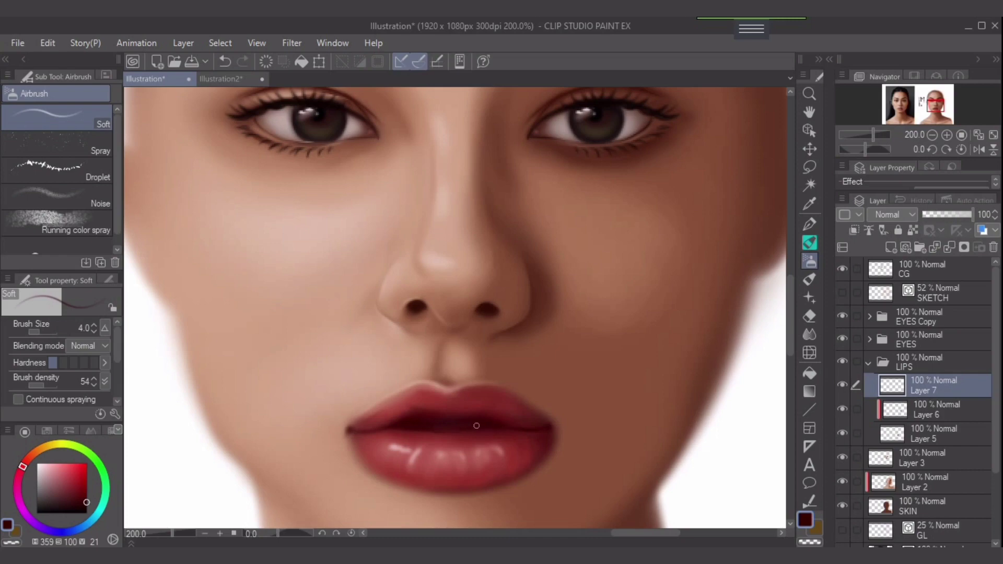
Step: Deepen the dark opening between the lips at sizes 4 to 3, showing the SKETCH layer for guidance and hiding it again
left_click(842, 292)
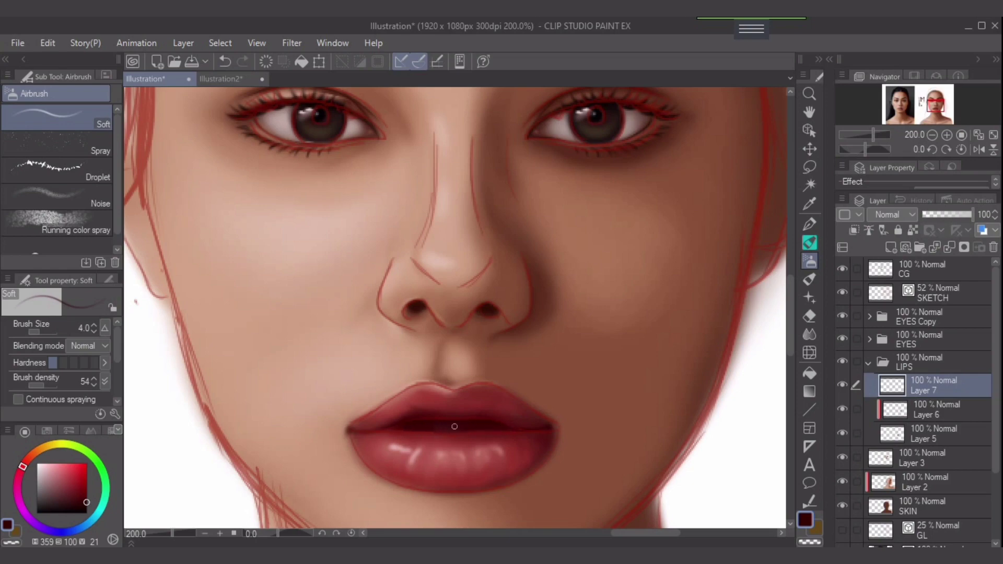
key("]")
key("[")
key("[")
left_click(842, 293)
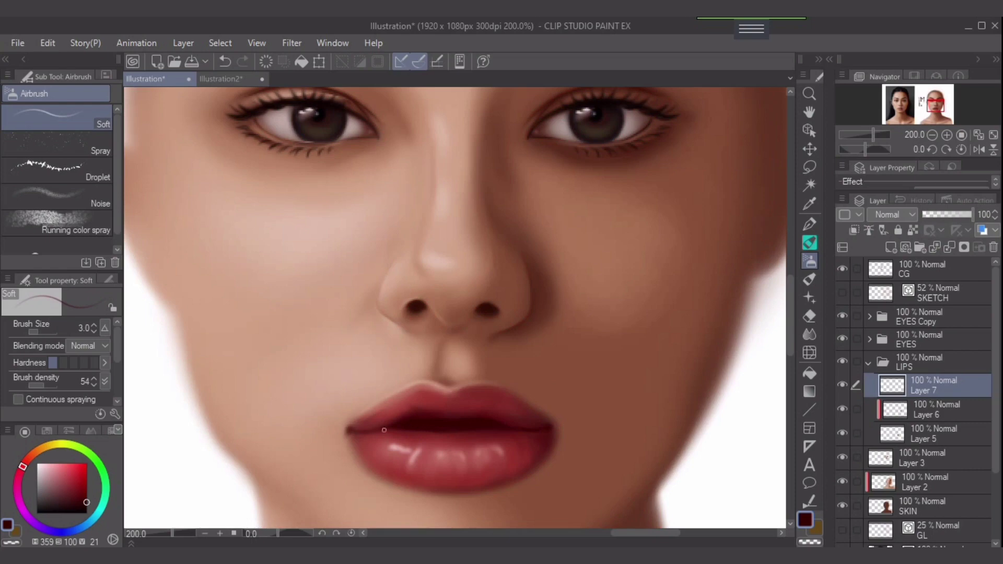
Step: Sample a mid red (H 5, S 61, V 66) from the upper lip and smooth its surface with the airbrush at sizes 5 to 7
key("bracketright")
key("bracketright")
left_click(386, 408, "alt")
left_click(391, 410, "alt")
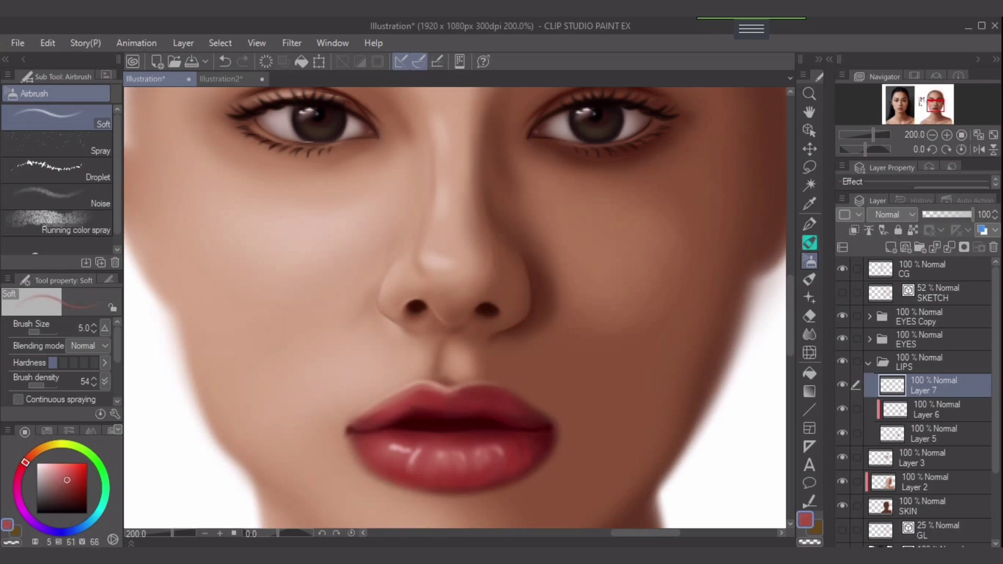
key("bracketright")
key("bracketright")
key("bracketleft")
Step: Refine the upper lip with sampled deeper reds (H 3, S 67, V 61 and H 3, S 71, V 48) at sizes 7 to 8
left_click(429, 396, "alt")
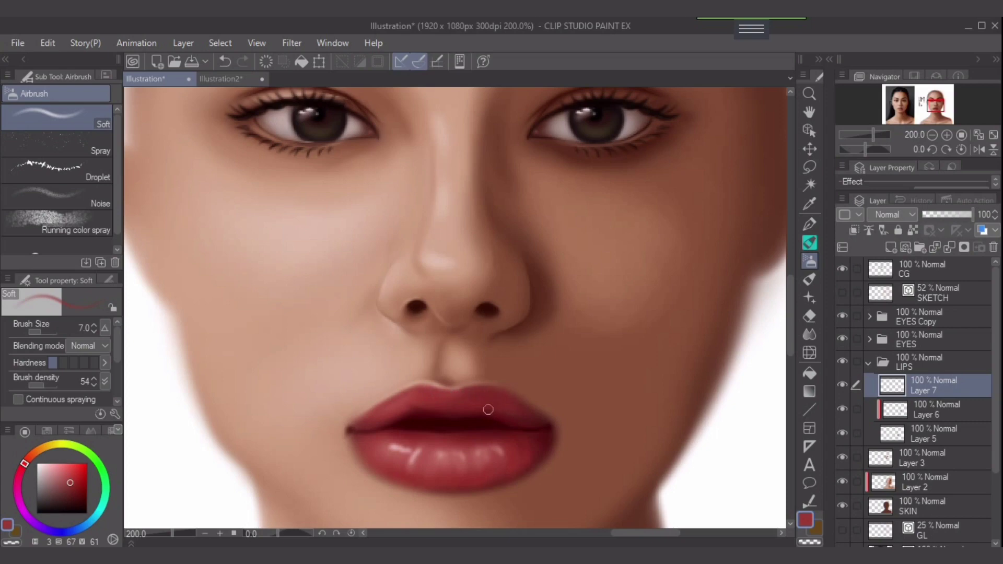
left_click(467, 398, "alt")
key("]")
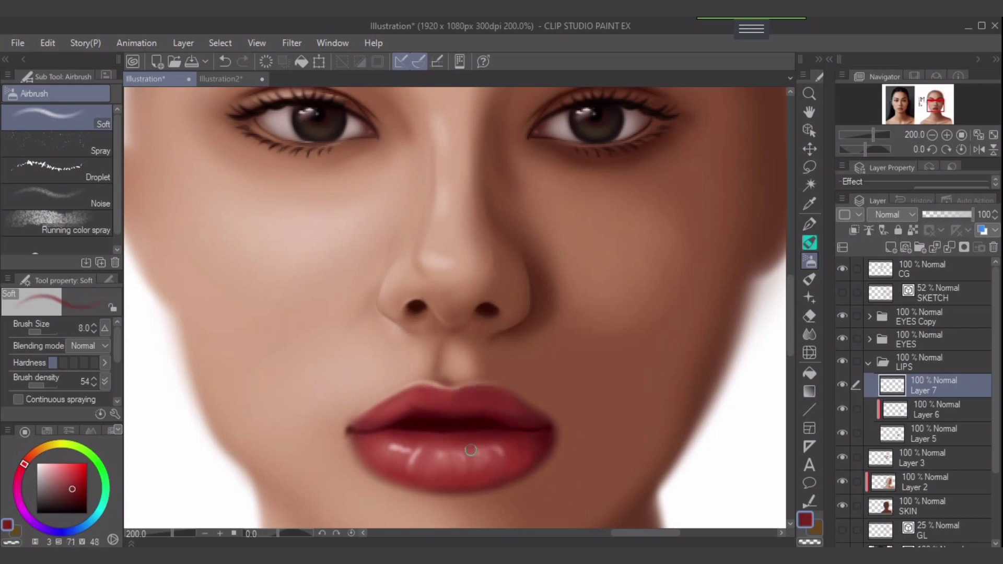
Step: Paint a faint hint of teeth in the mouth opening with a muted red (H 3, S 46, V 52) at sizes 7 to 5
left_click(455, 428, "alt")
key("bracketleft")
left_click(60, 487)
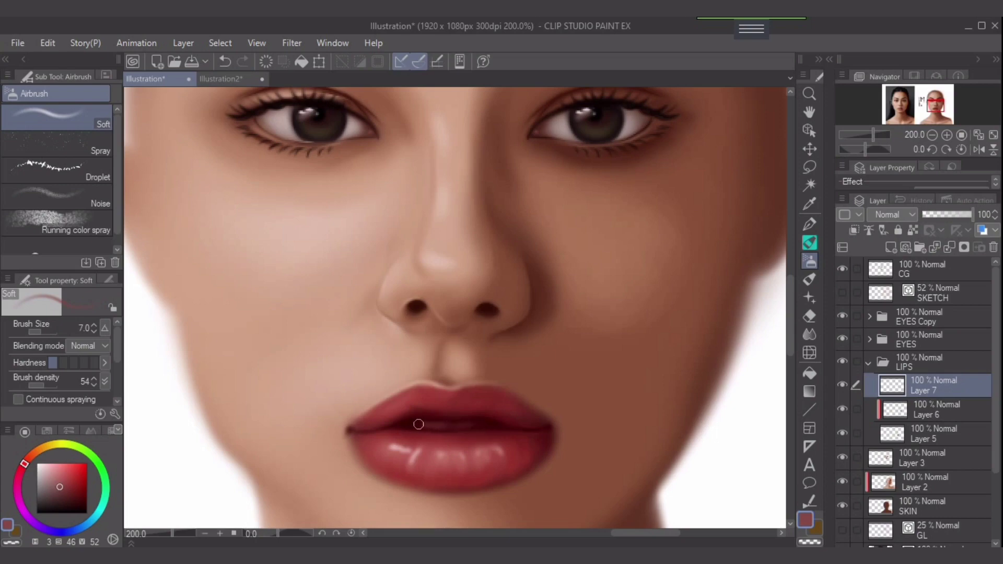
key("bracketleft")
key("bracketright")
key("bracketleft")
key("bracketleft")
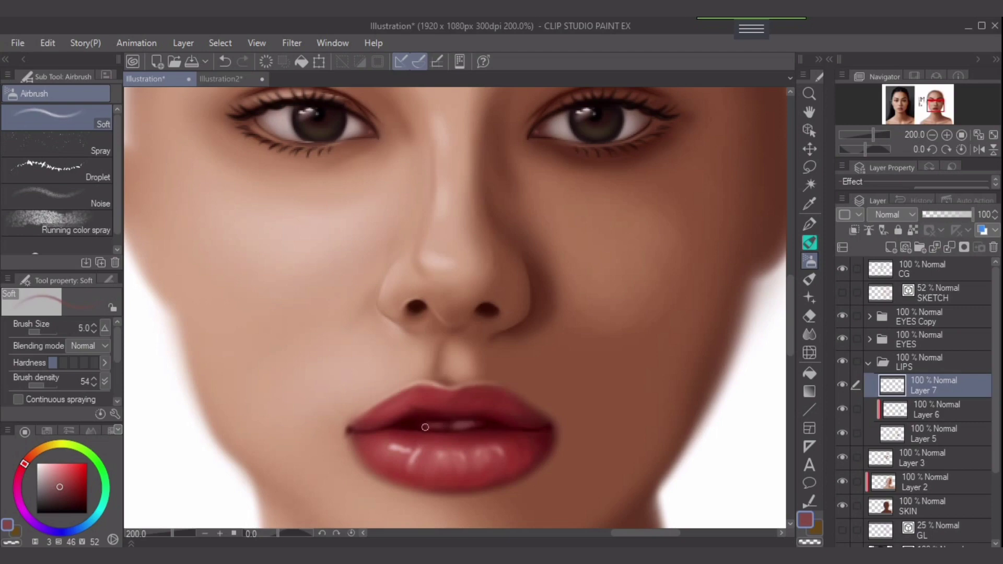
left_click_drag(425, 427, 445, 425)
Step: Collapse the LIPS folder and, on Layer 3, darken the lit-side nostril with sampled dark browns (H 16, S 76, V 27 and H 13, S 88, V 20)
left_click(868, 362)
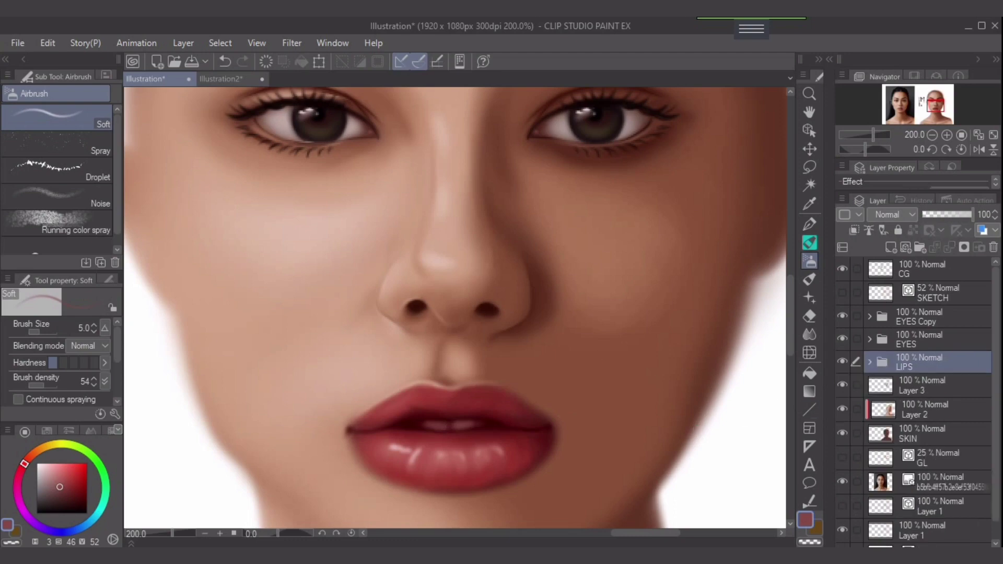
left_click(919, 385)
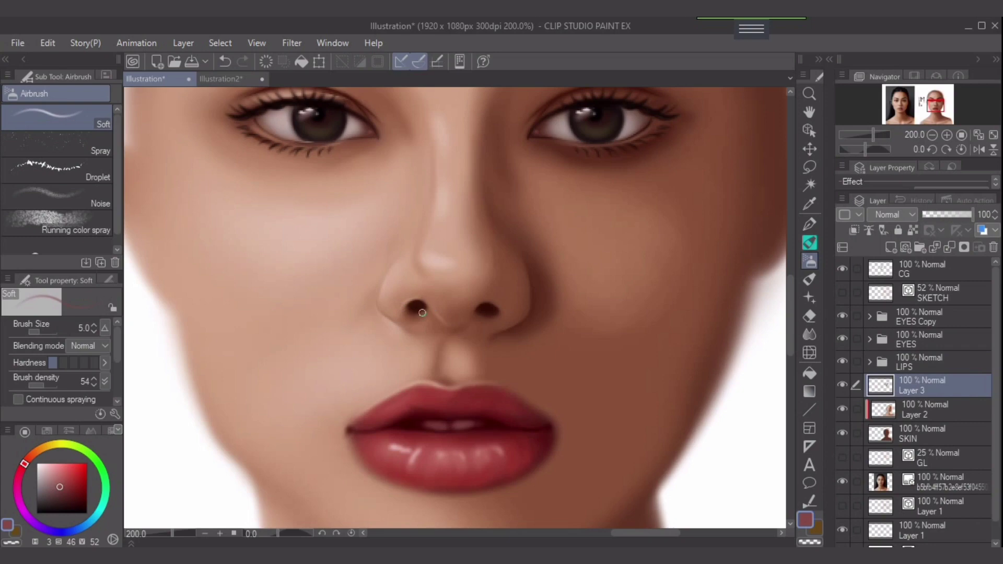
left_click(423, 312, "alt")
key("bracketleft")
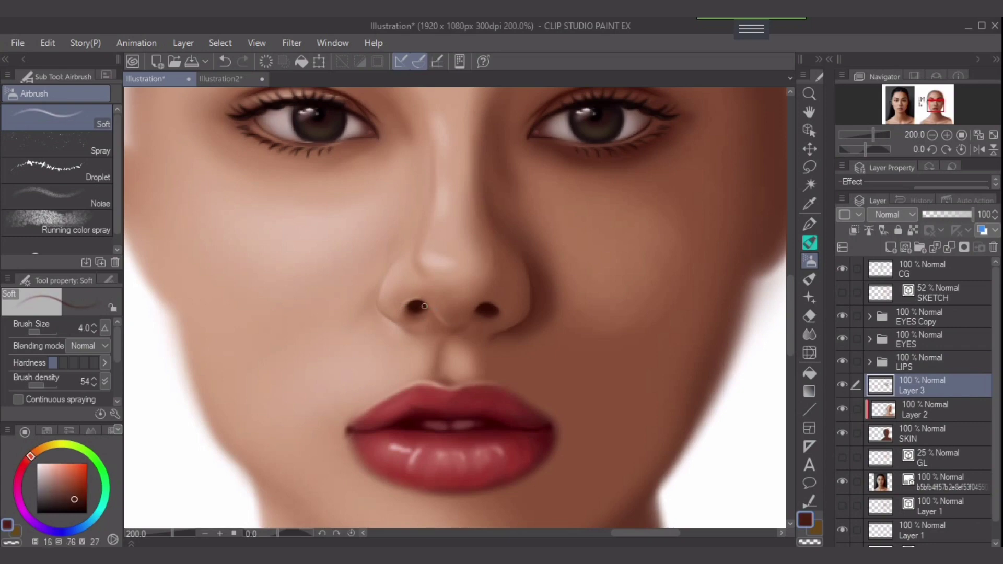
key("bracketright")
left_click(413, 309, "alt")
left_click(420, 308, "alt")
key("bracketleft")
key("bracketleft")
key("bracketright")
key("bracketright")
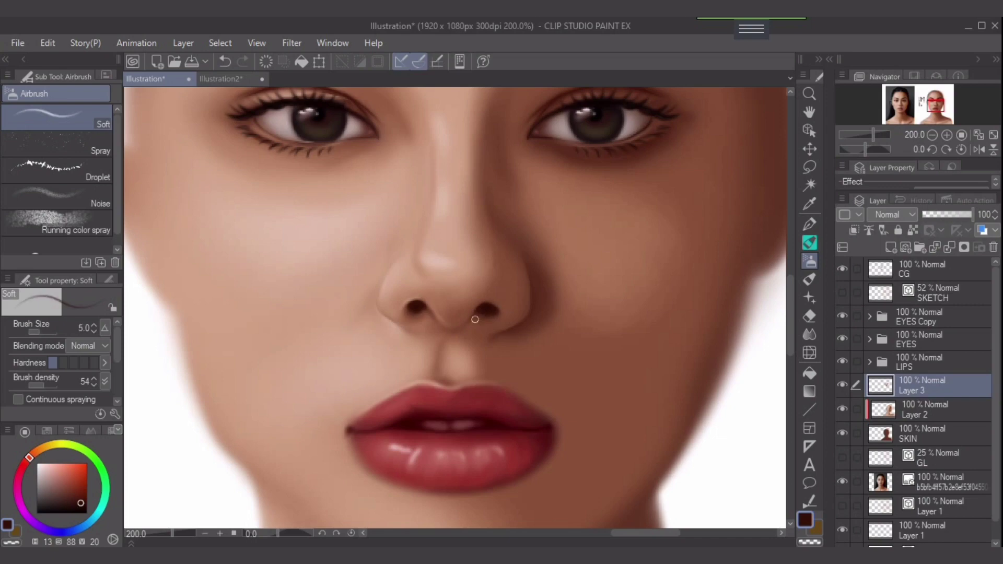
Step: Darken the shadow-side nostril with the same dark brown (H 13, S 88, V 20) using a small airbrush
key("bracketleft")
key("bracketleft")
key("bracketright")
key("bracketright")
Step: Lower the brush density to 11 and softly shade the philtrum groove with the dark brown at sizes 12 to 8
key("bracketright")
key("bracketright")
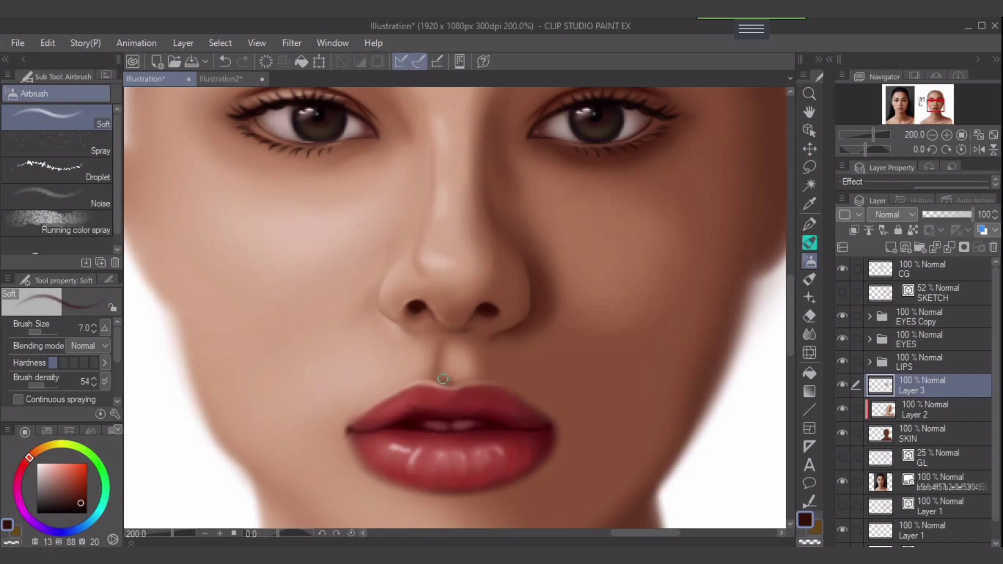
key("bracketright")
key("bracketright")
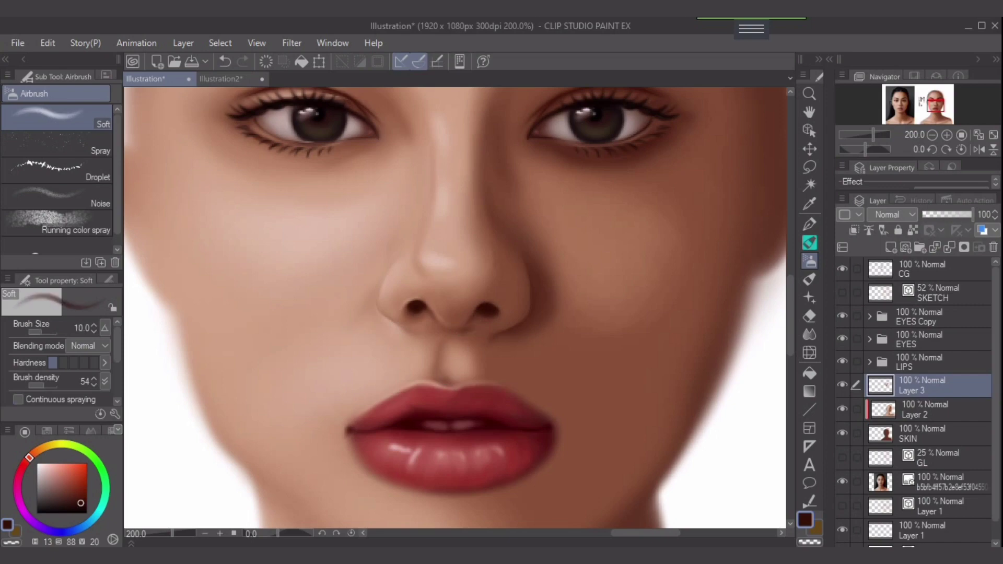
left_click_drag(44, 385, 30, 385)
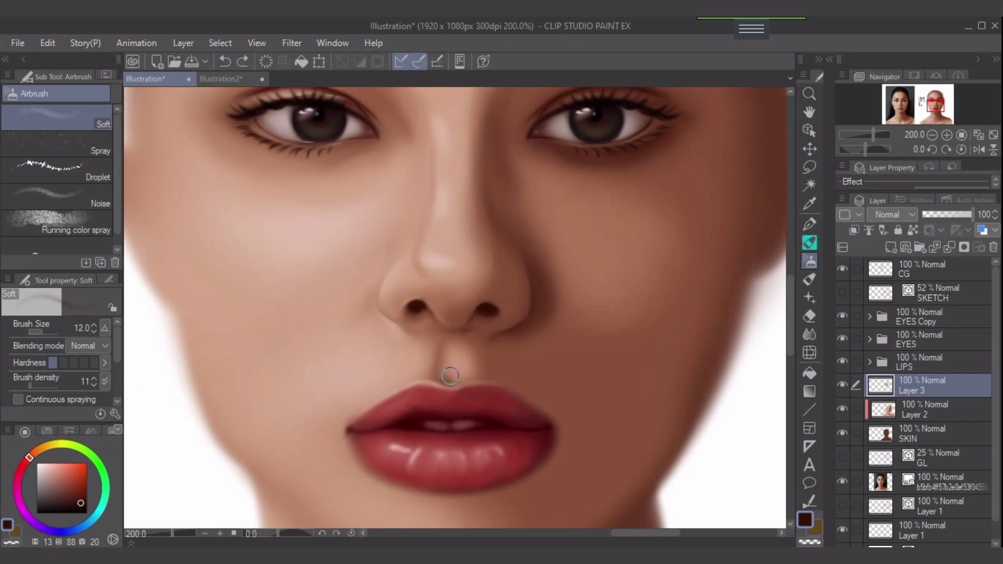
key("bracketright")
mouse_move(453, 364)
left_mouse_down()
mouse_move(459, 351)
mouse_move(447, 378)
mouse_move(455, 345)
mouse_move(442, 367)
mouse_move(440, 359)
left_mouse_up()
key("bracketleft")
key("bracketleft")
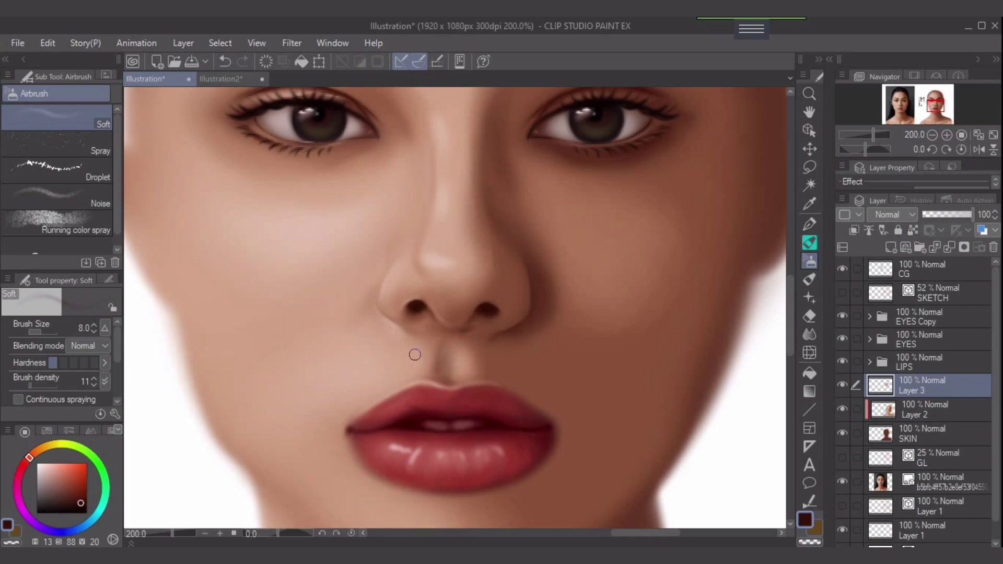
Step: Sample a mid brown (H 20, S 54, V 59) beside the philtrum and soften its shadow side at sizes 12 to 8
left_click(476, 357, "alt")
key("bracketright")
key("bracketright")
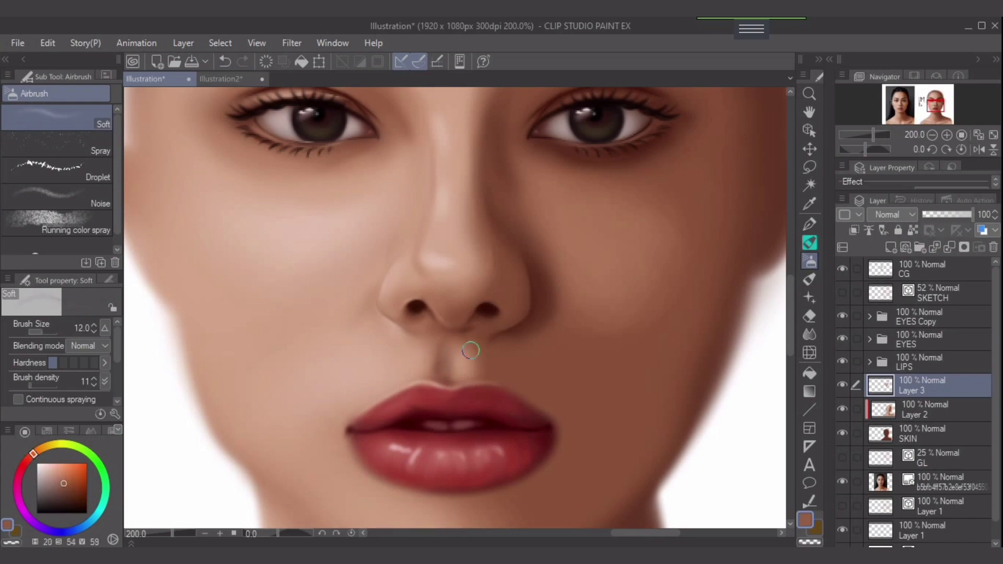
key("bracketleft")
key("bracketleft")
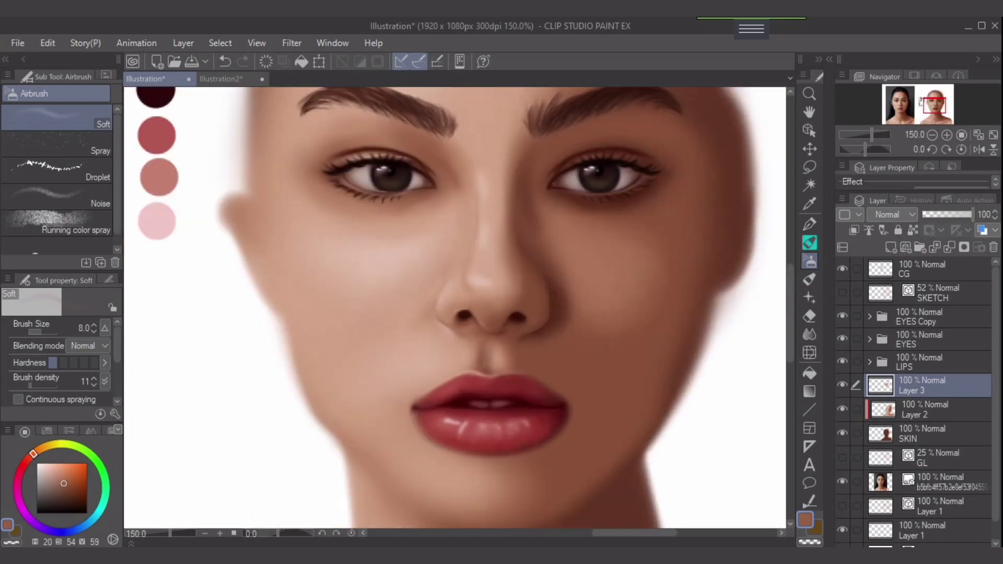
Step: Sample a brown (H 18, S 61, V 42) and shade the nose's shadow side, raising brush density to 47 at size 15
scroll(553, 403, "up", 2)
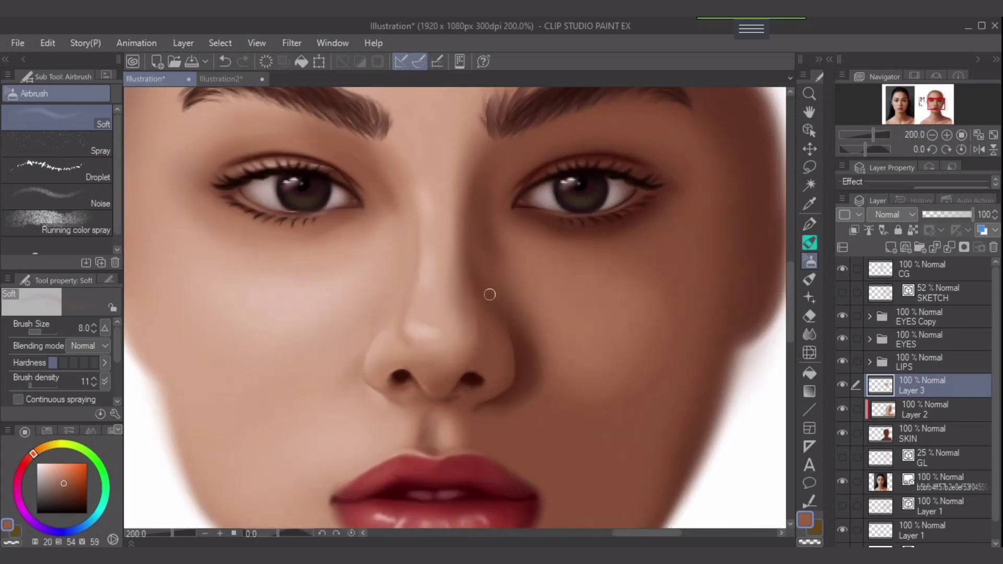
left_click(489, 294, "alt")
key("]")
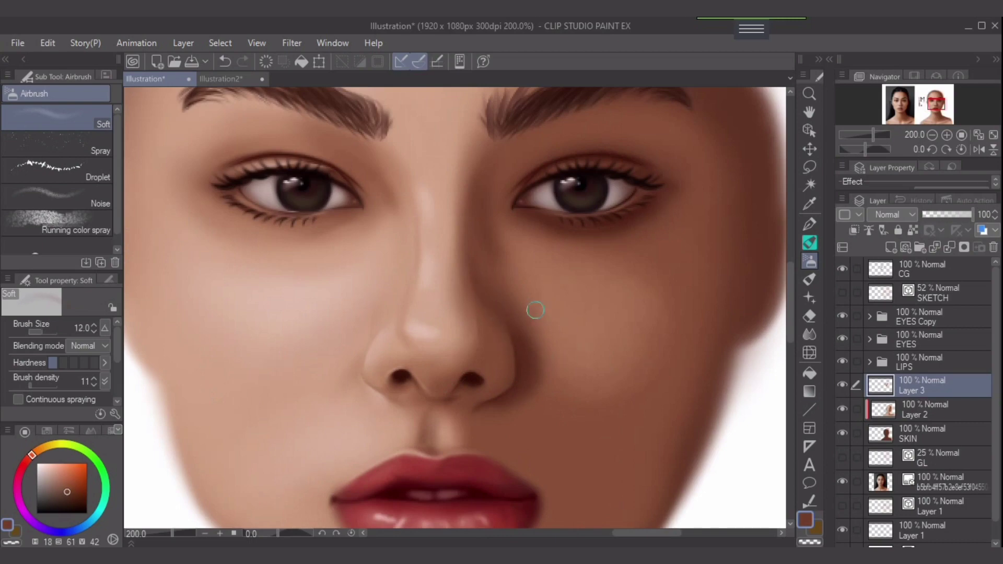
key("bracketright")
key("bracketright")
left_click_drag(31, 385, 41, 384)
key("bracketleft")
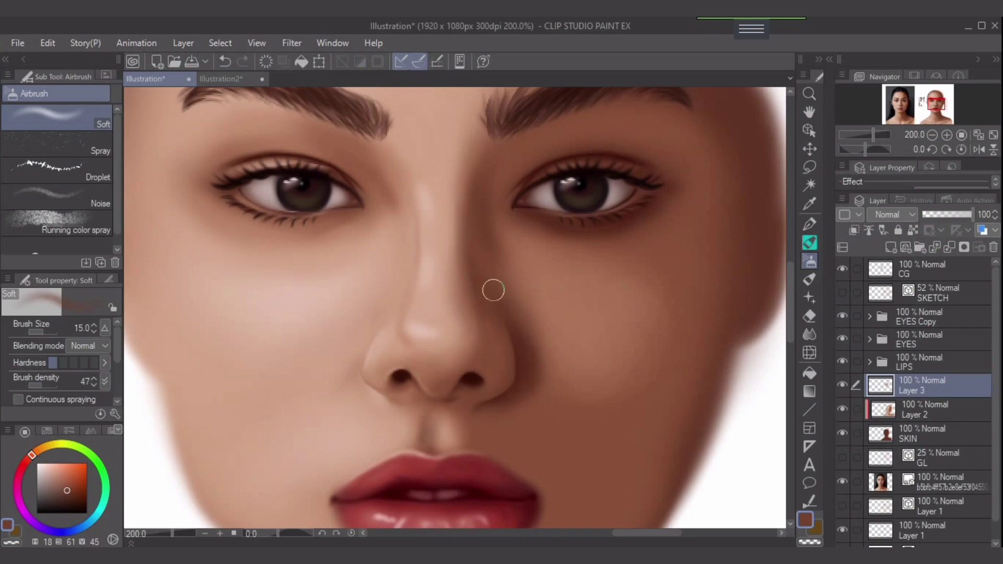
Step: Refine the shadow edge along the nose bridge with brown (H 18, S 61, V 45) at sizes 7 to 10
key("bracketleft")
key("bracketleft")
key("bracketleft")
key("bracketleft")
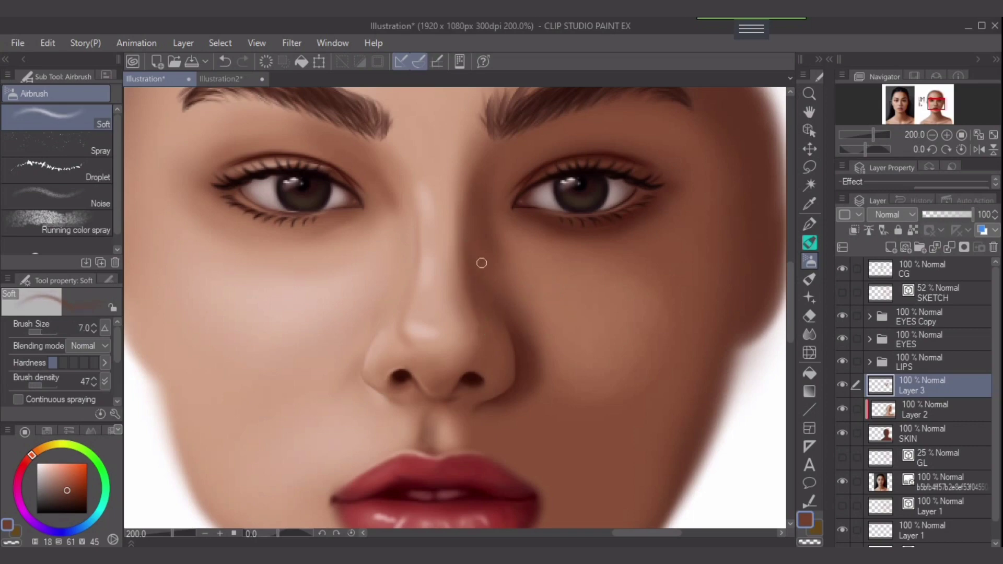
left_click_drag(477, 284, 471, 257)
key("bracketright")
key("bracketright")
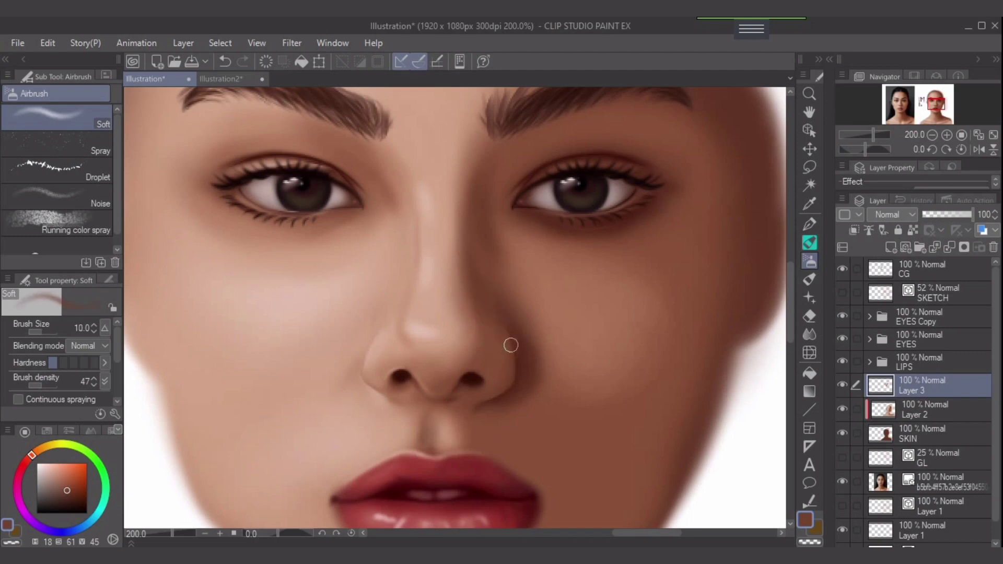
Step: Deepen the shadow around the dark-side nose wing with a sampled darker brown (H 15, S 69, V 35) at sizes 7 to 15
left_click(479, 288, "alt")
key("bracketleft")
left_click(505, 332, "alt")
key("bracketleft")
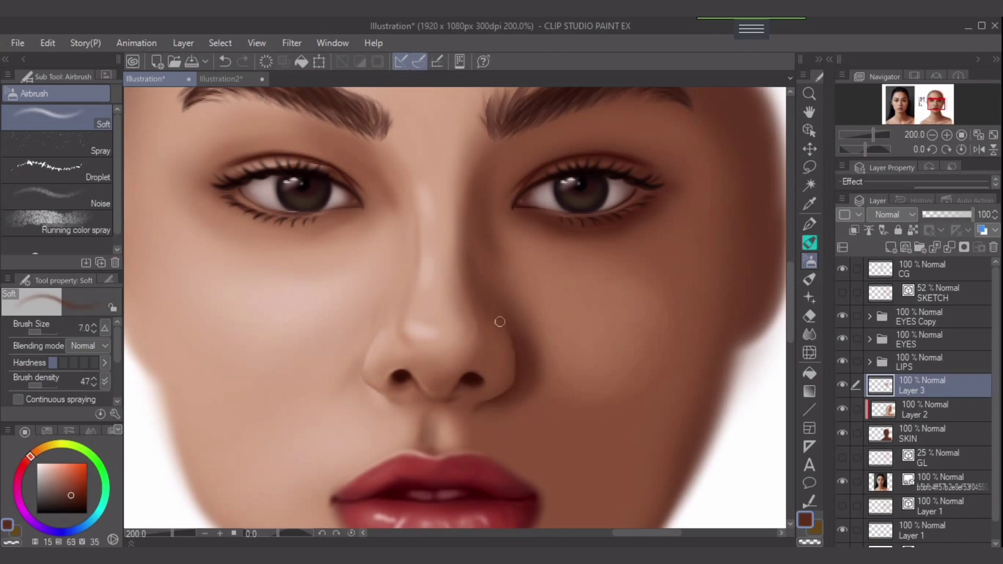
key("bracketright")
key("bracketright")
key("bracketright")
key("bracketright")
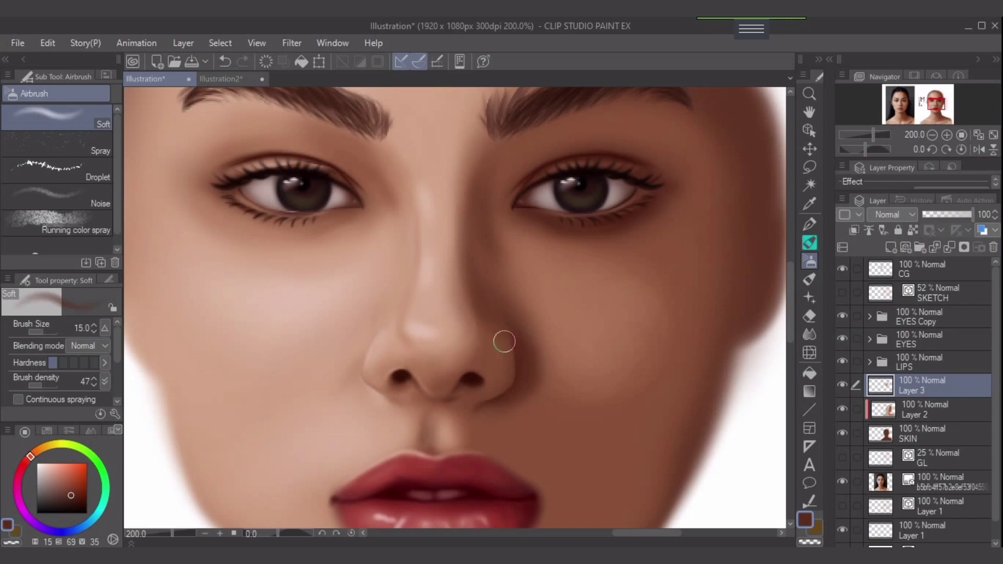
key("bracketleft")
key("bracketleft")
key("bracketleft")
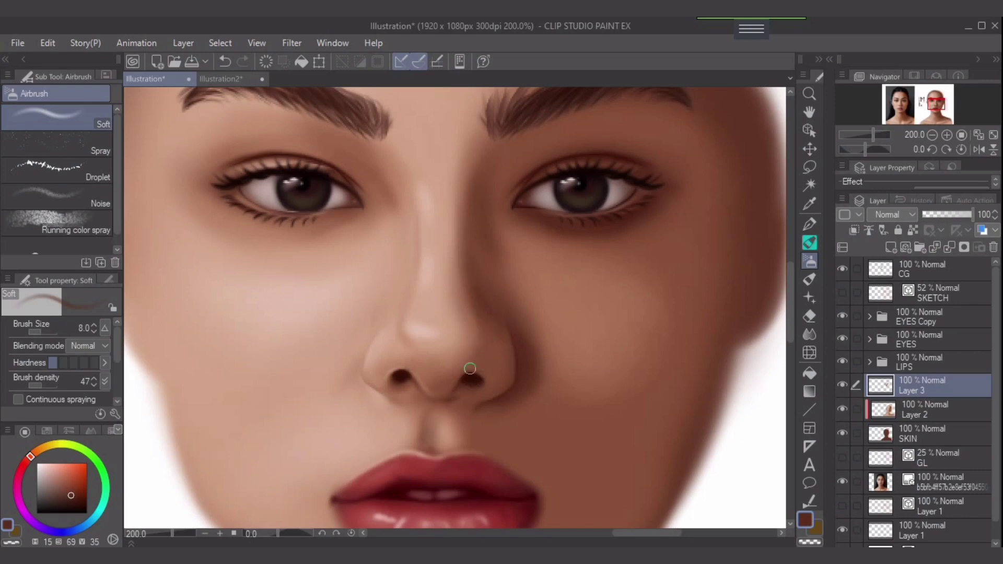
Step: Smooth the lit nose wing with sampled light skin tones (H 22, S 35, V 81 and H 22, S 31, V 84), starting at size 12
left_click(409, 339, "alt")
key("bracketright")
key("bracketright")
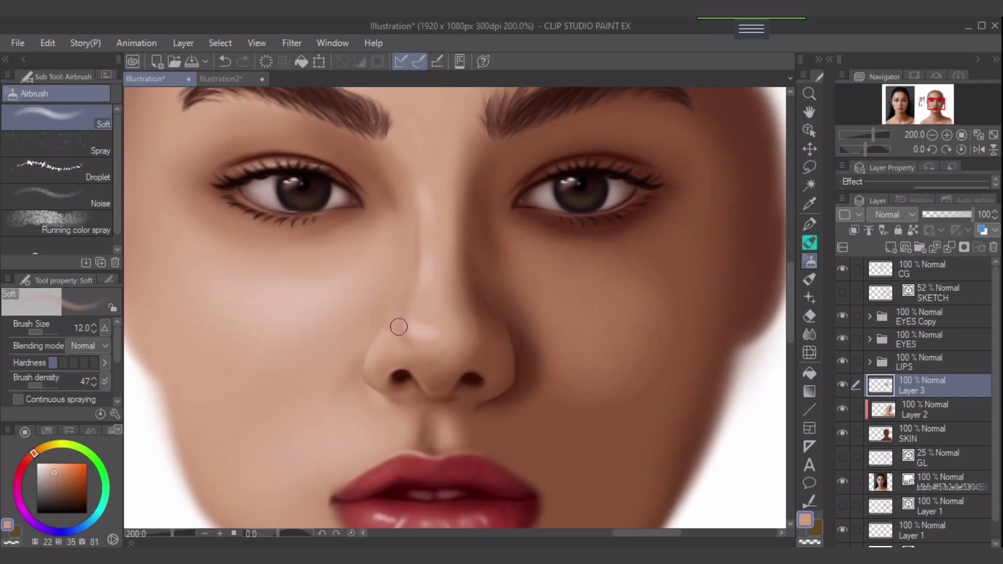
key("bracketleft")
left_click(382, 342, "alt")
key("bracketleft")
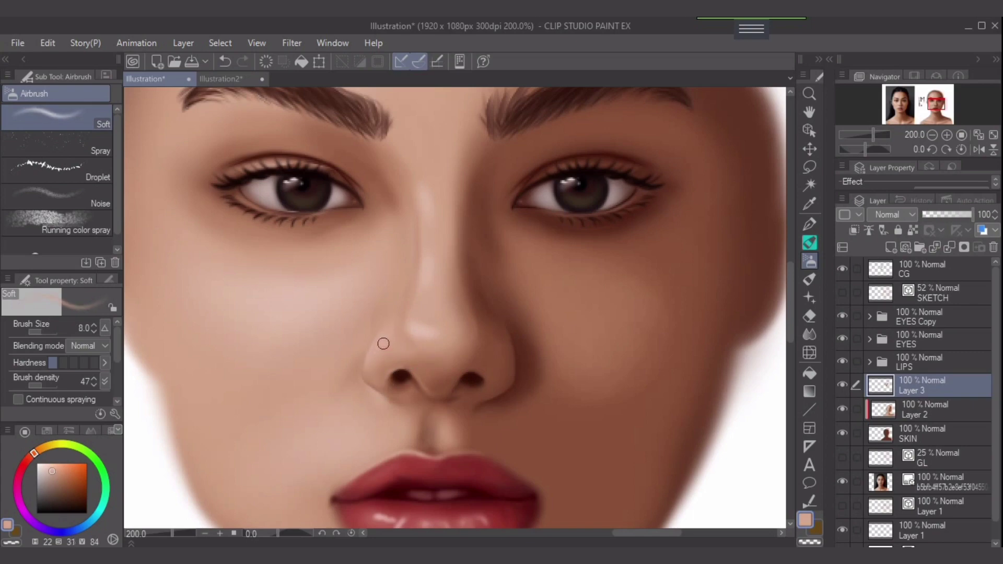
key("bracketleft")
key("bracketright")
key("bracketright")
key("bracketright")
key("bracketright")
Step: Sample a light skin tone (H 23, S 33, V 82) and blend the lit side just above the nose tip
left_click(412, 312, "alt")
left_click_drag(409, 311, 416, 310)
key("bracketleft")
key("bracketleft")
Step: Define the lower edge of the lit nose wing with a tan (H 22, S 46, V 68) at size 2.5
scroll(648, 345, "down", 3)
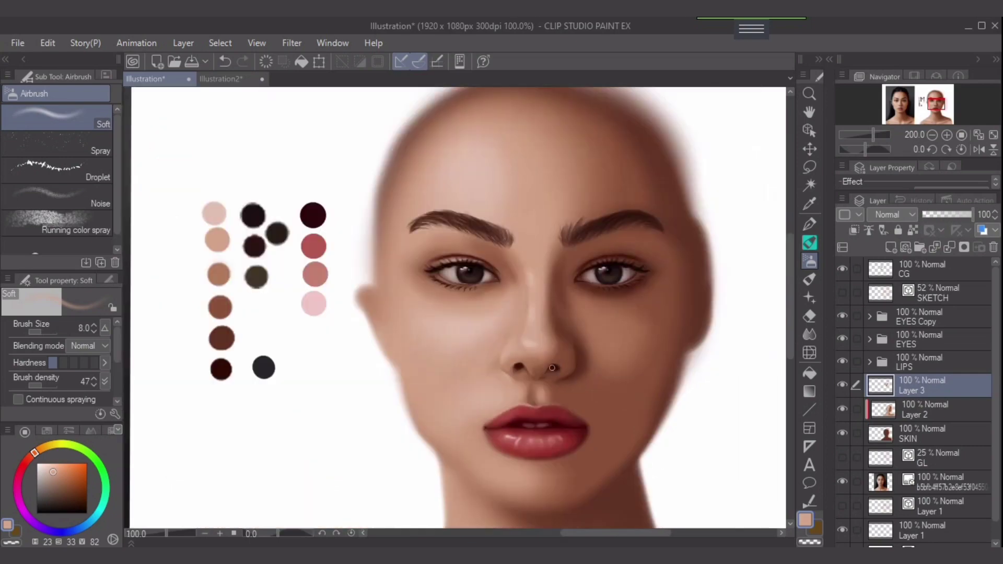
scroll(585, 362, "up", 1)
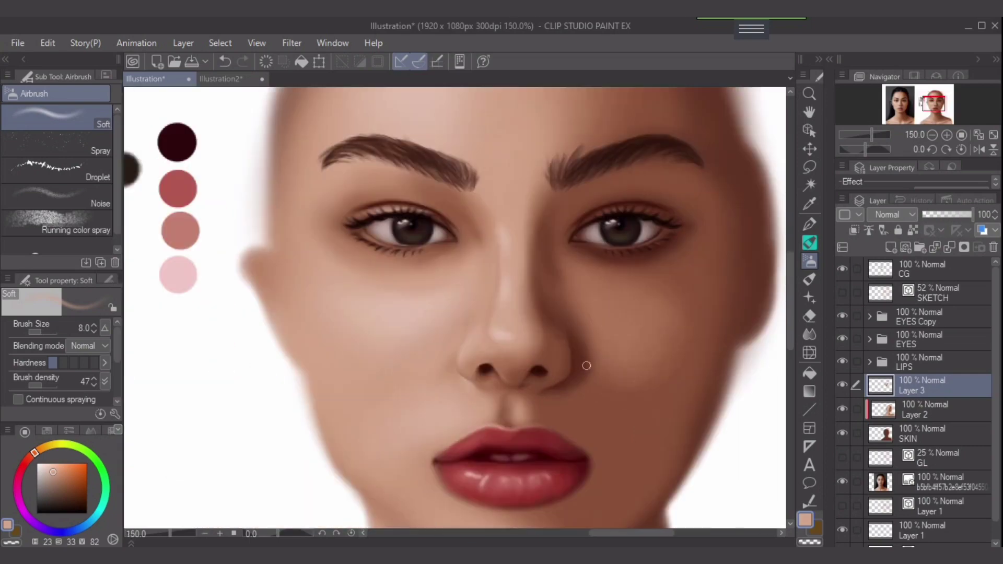
scroll(586, 365, "up", 1)
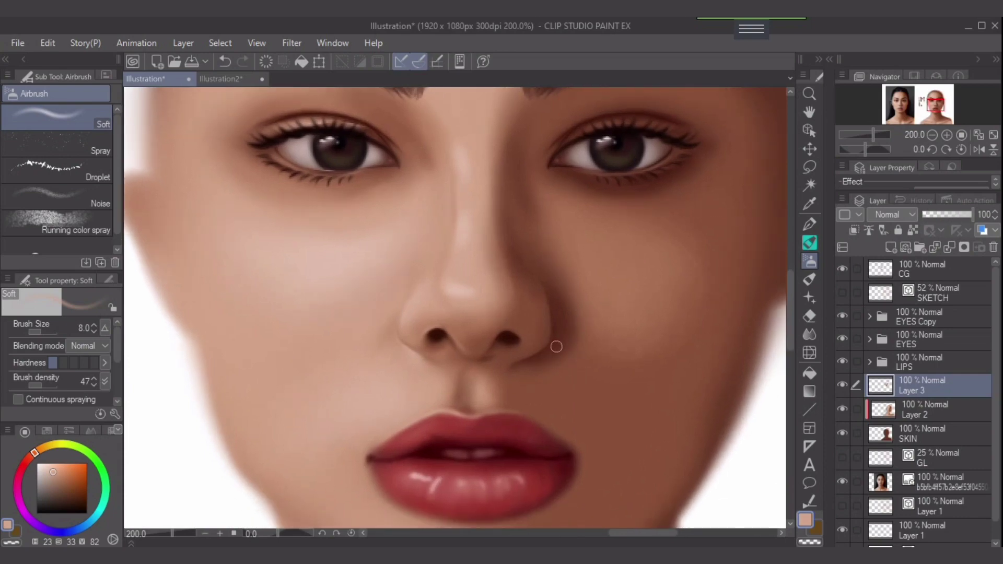
scroll(557, 347, "up", 2)
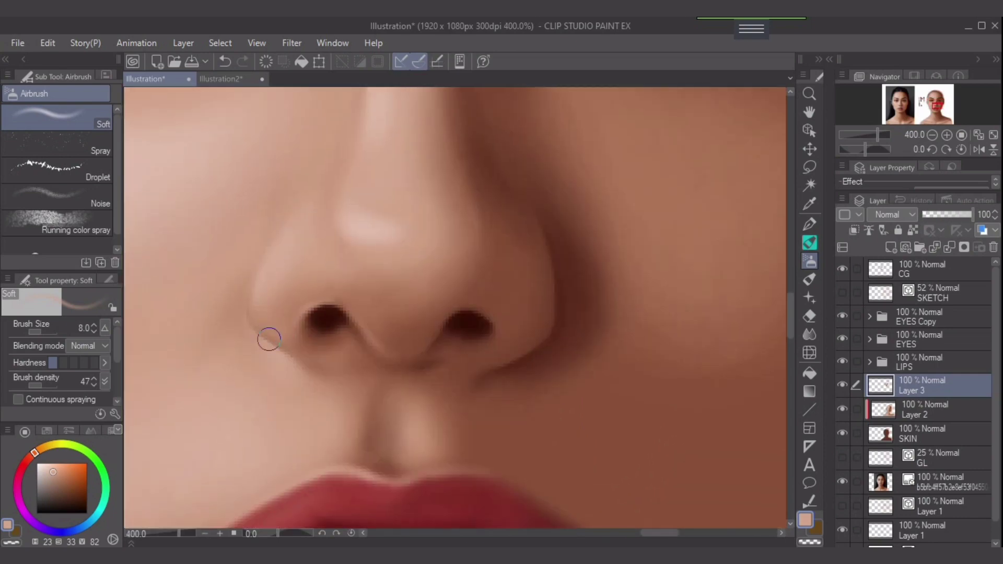
key("bracketleft")
key("bracketleft")
key("bracketleft")
key("bracketleft")
key("bracketleft")
key("bracketleft")
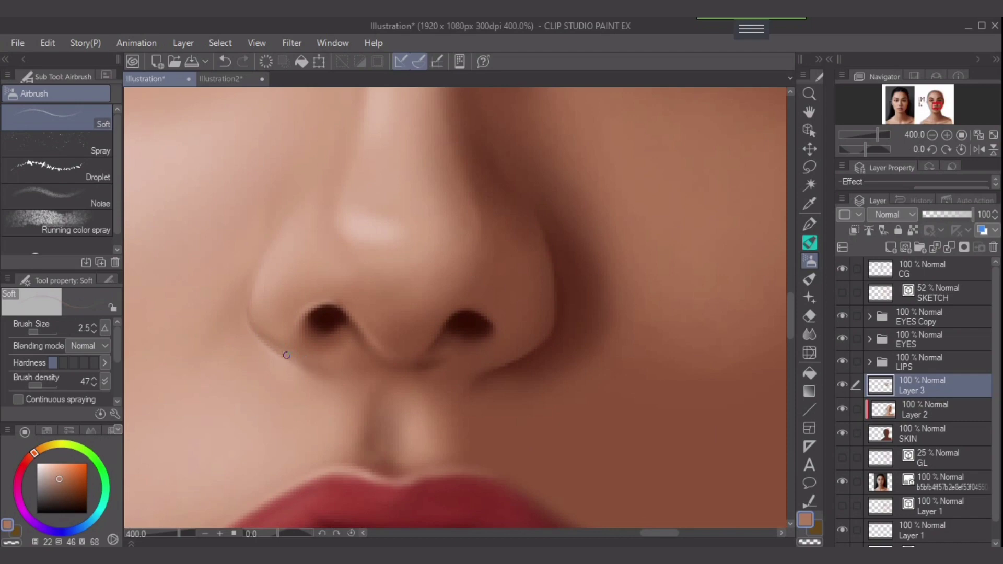
Step: Sample a skin tone (H 23, S 45, V 71) and soften the area below the lit-side nostril at size 6
key("bracketright")
key("bracketright")
left_click(285, 336, "alt")
key("bracketright")
key("bracketright")
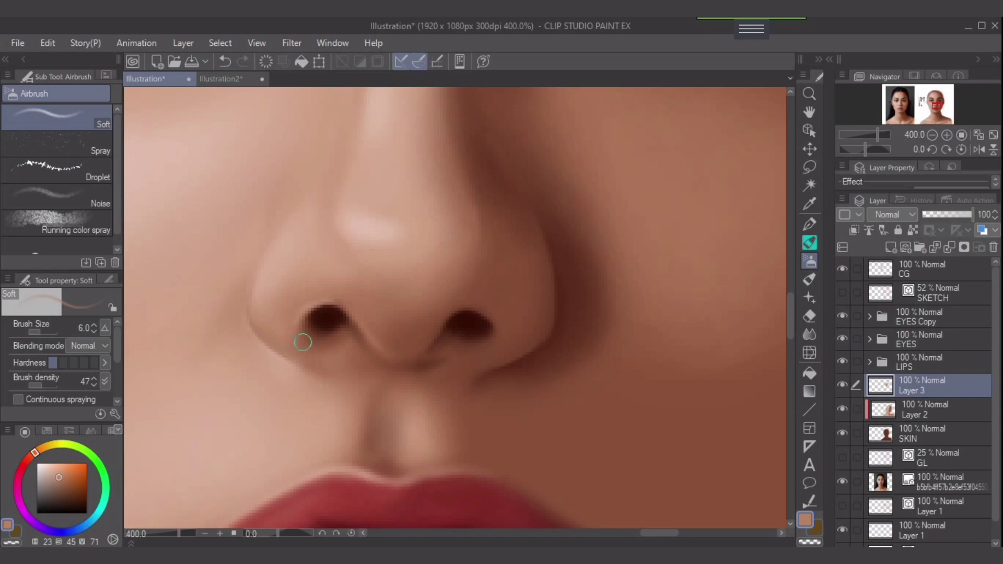
Step: Sample a dark brown (H 15, S 71, V 34) and sharpen the lower contour of the shadow-side nose wing at sizes 5 to 3
left_click(512, 373, "alt")
left_click_drag(514, 371, 542, 344)
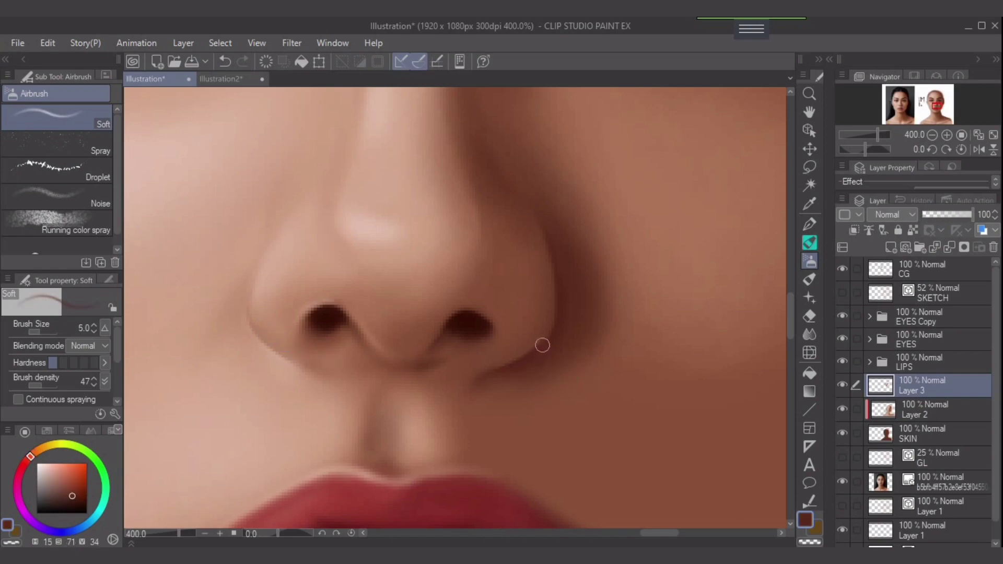
key("bracketleft")
key("bracketleft")
key("bracketleft")
key("bracketleft")
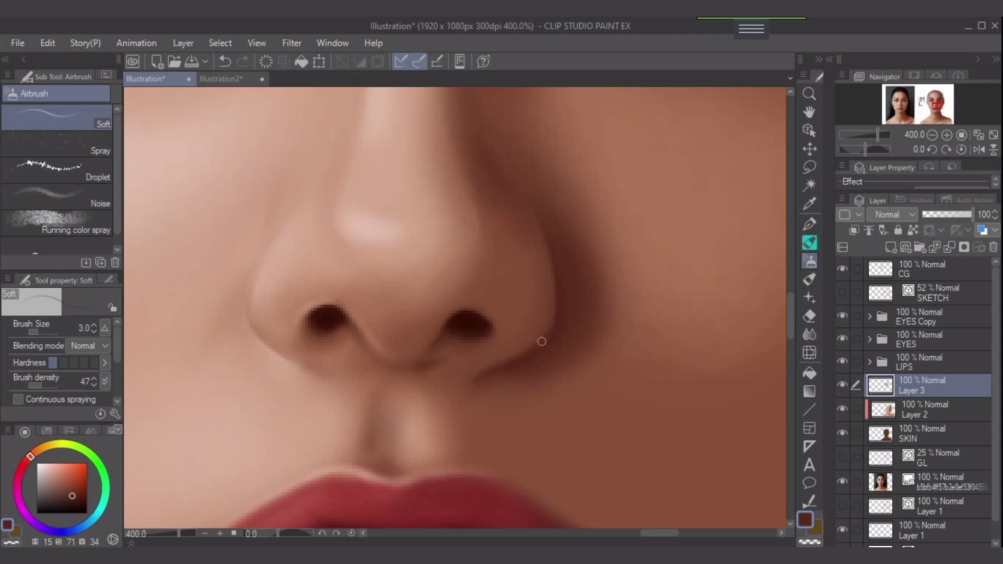
key("bracketleft")
key("bracketright")
key("bracketright")
Step: Refine the upper contour of the shadow-side nose wing with the dark brown, starting at size 2.5 and increasing the size
scroll(542, 235, "down", 3)
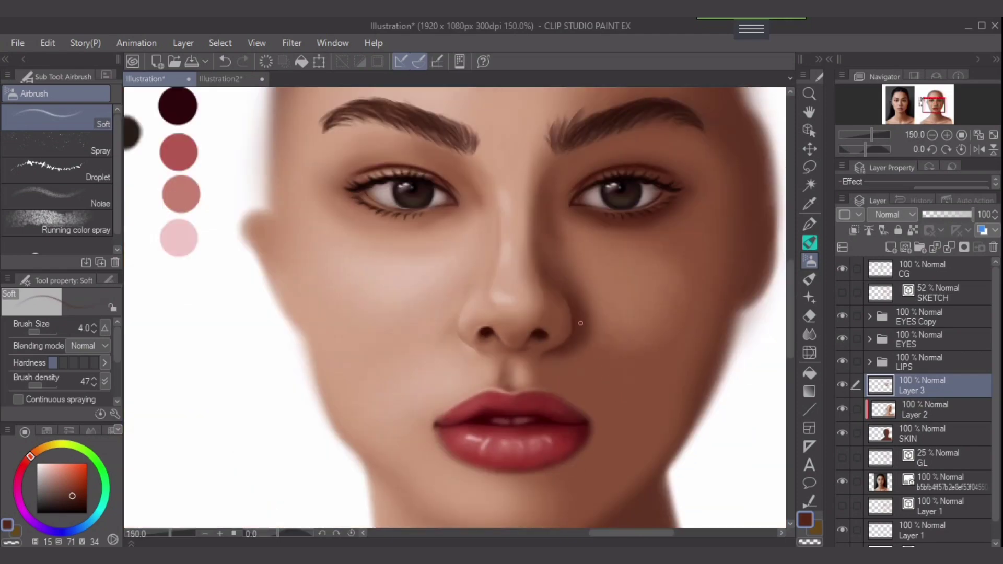
scroll(577, 315, "up", 3)
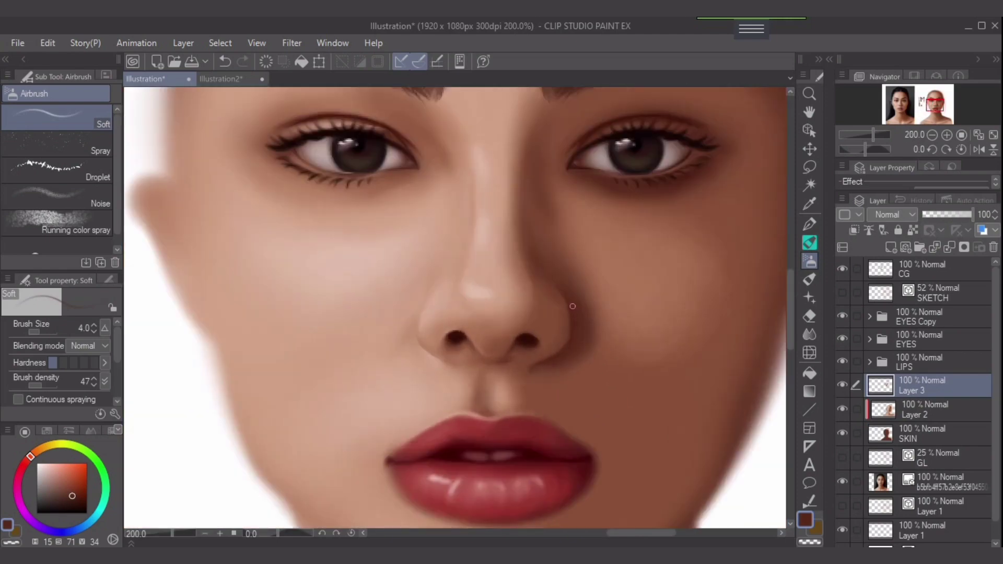
key("bracketleft")
key("bracketleft")
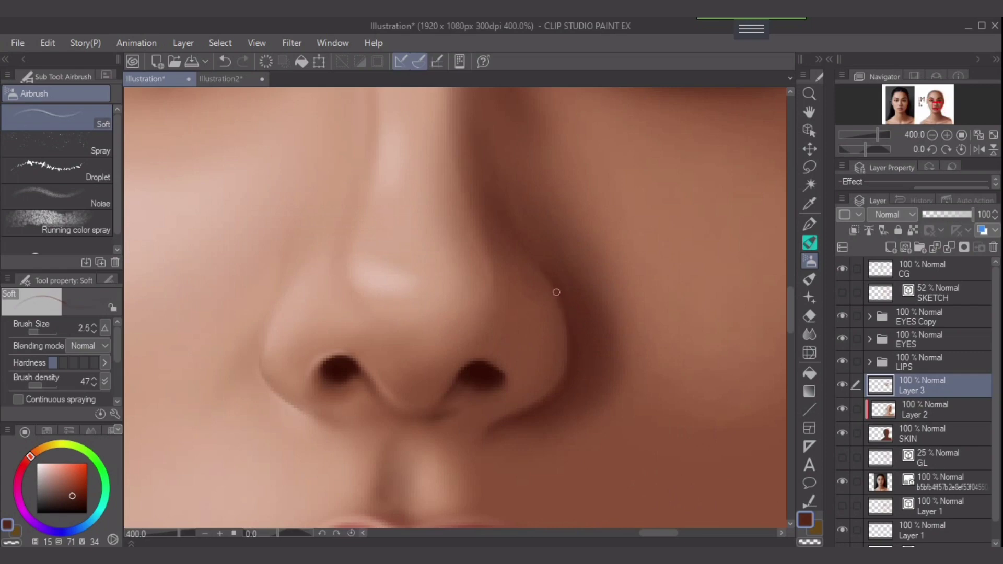
key("bracketright")
key("bracketright")
key("bracketright")
key("bracketright")
key("bracketleft")
Step: Deepen the shadow along the dark side of the nose bridge with the dark brown at sizes 7 to 10
scroll(502, 433, "down", 2)
key("bracketright")
key("bracketright")
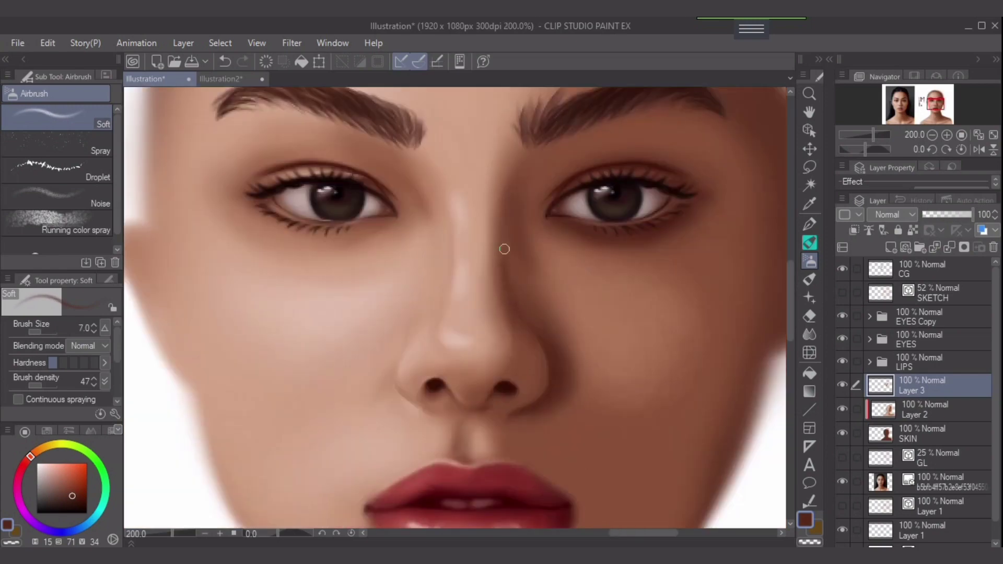
key("bracketright")
key("bracketright")
scroll(669, 365, "down", 1)
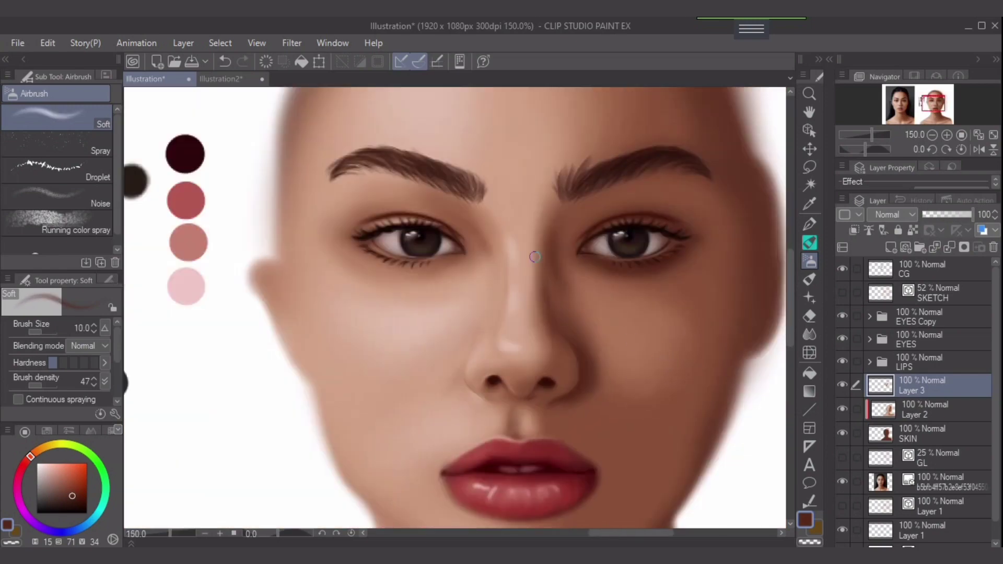
Step: Fit the whole canvas in view and show the SKETCH layer as a guide
left_click(993, 134)
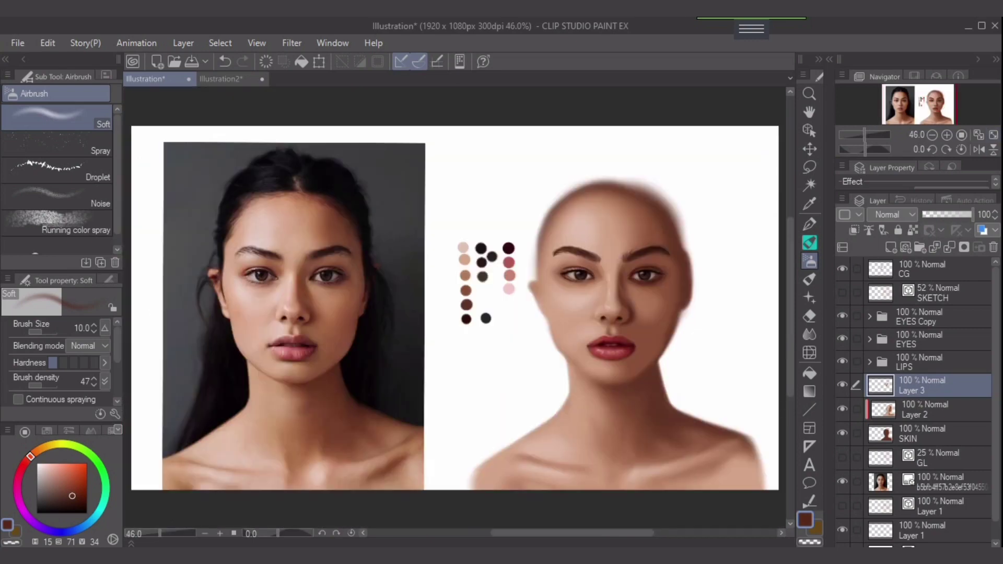
left_click(842, 292)
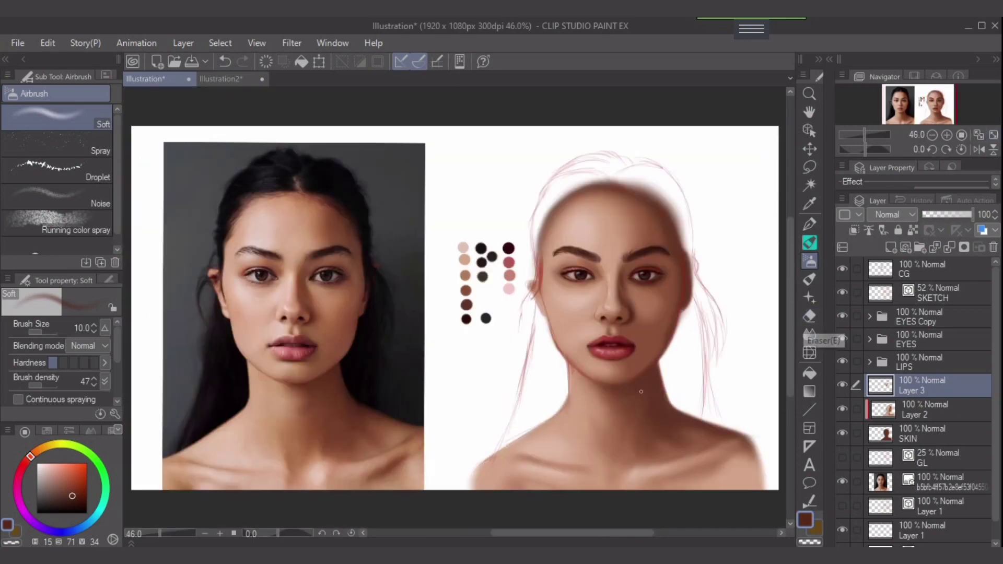
Step: Set the brush density to 100 and paint the shadow-side jawline with dark brown (H 17, S 63, V 37) at sizes 7 to 10
scroll(641, 392, "up", 5)
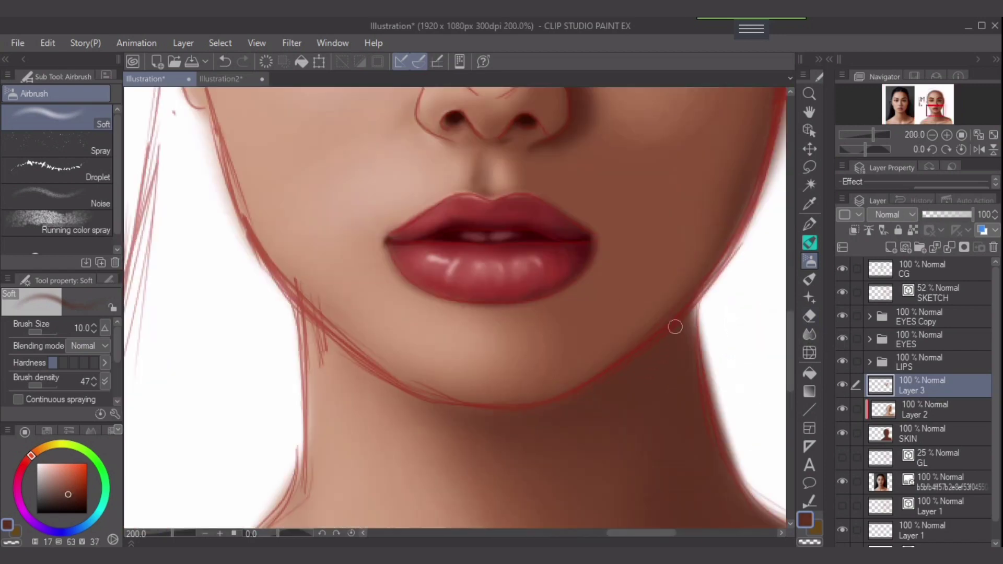
key("bracketleft")
key("bracketleft")
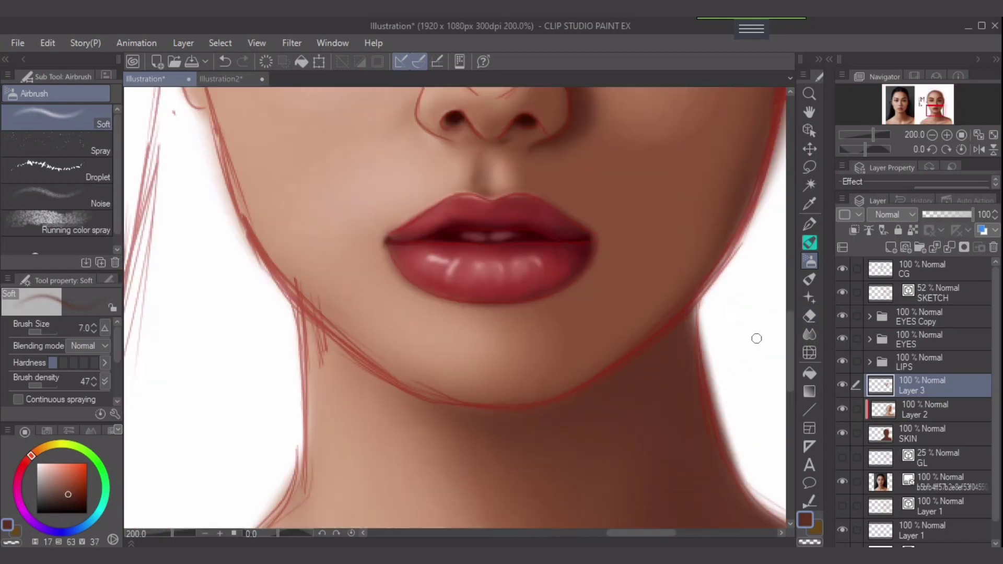
left_click_drag(42, 385, 57, 385)
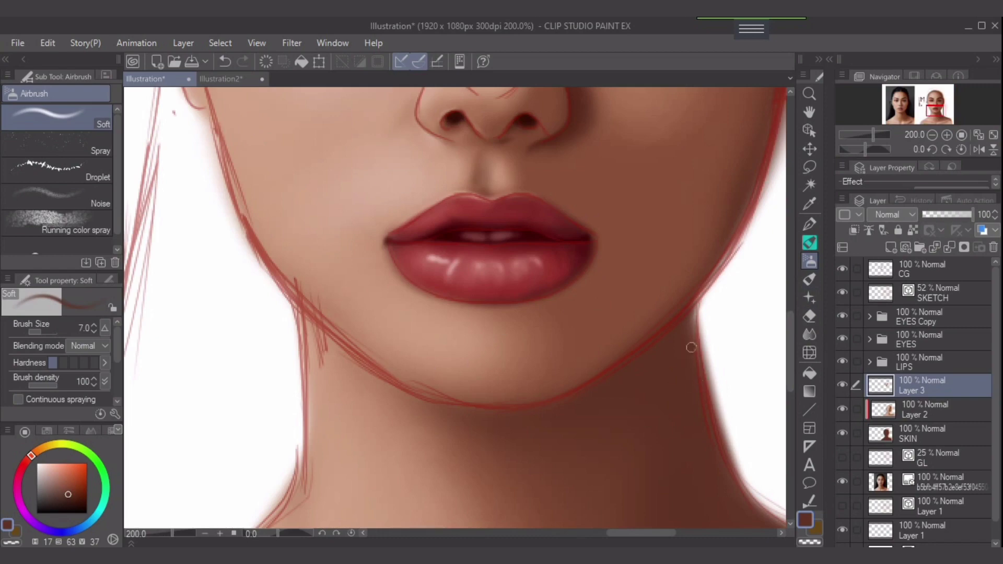
key("bracketright")
key("bracketright")
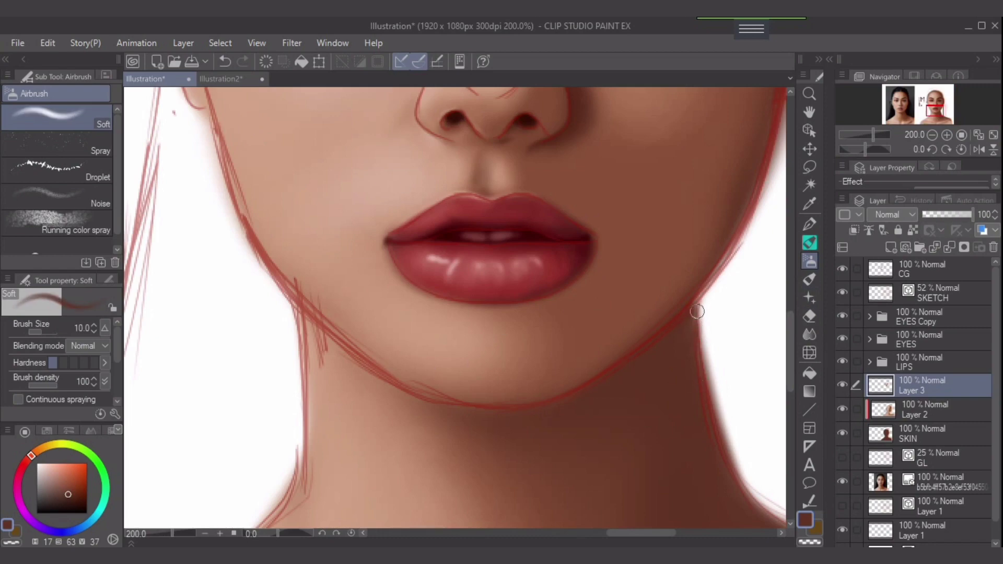
key("bracketleft")
key("bracketleft")
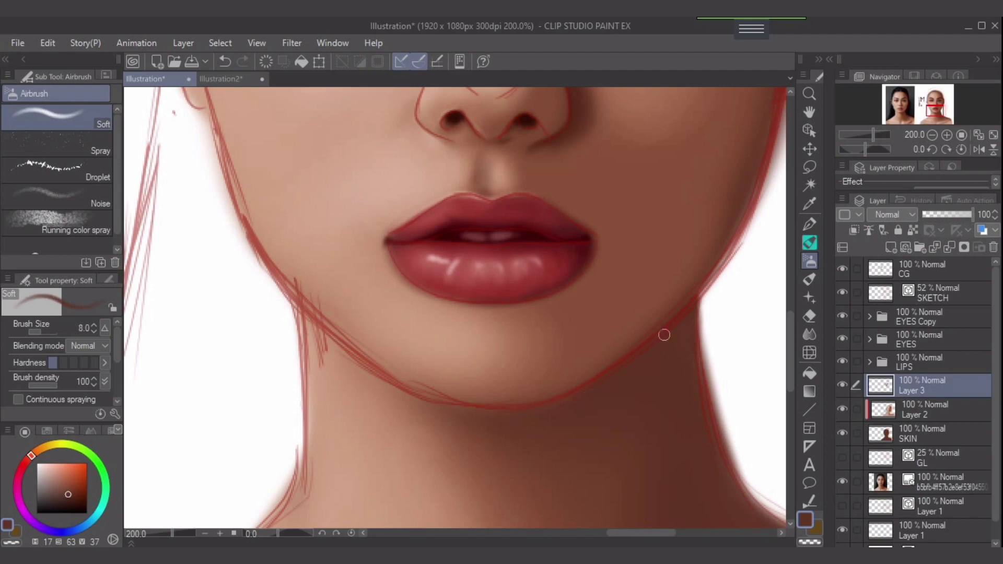
key("bracketright")
key("bracketright")
key("ctrl+z")
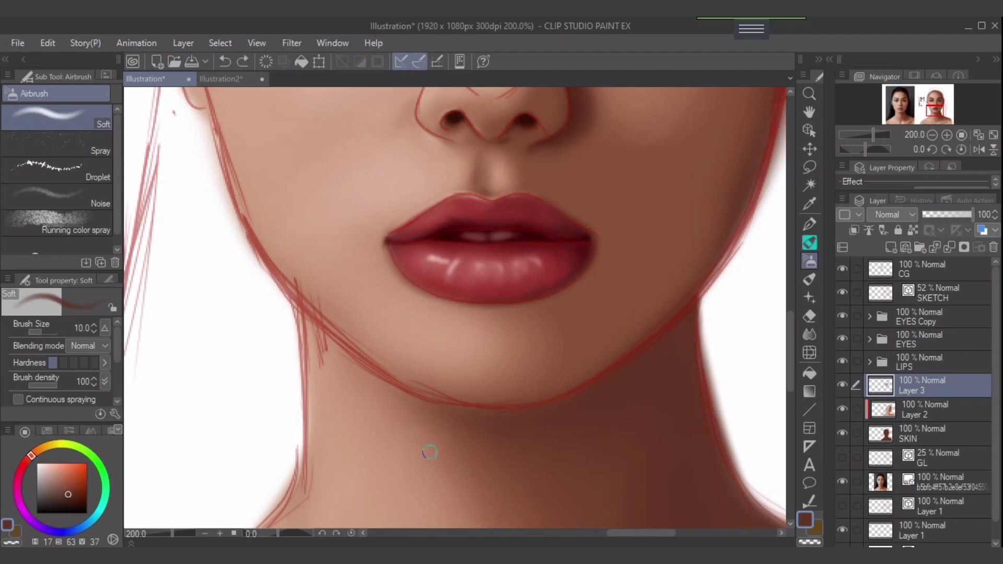
Step: Try to darken the shadow-side jawline with a deeper brown (H 17, S 70, V 29) at size 7
left_click(72, 498)
key("bracketleft")
key("bracketleft")
key("bracketleft")
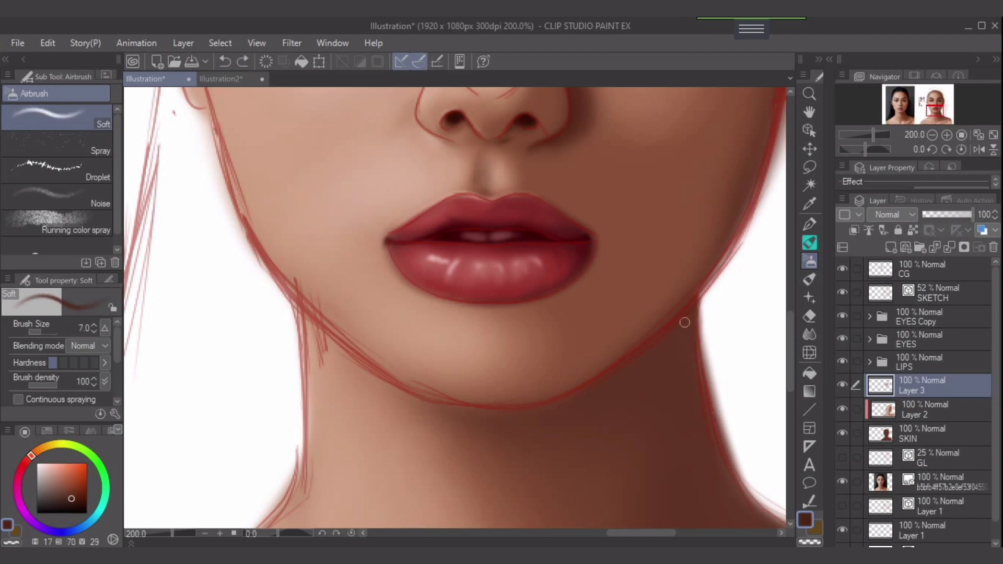
left_click_drag(694, 309, 594, 390)
key("ctrl+z")
Step: Sample the shadowed neck's brown (H 17, S 67, V 33) and define the shadow-side jawline toward the chin at size 6
left_click(687, 350, "alt")
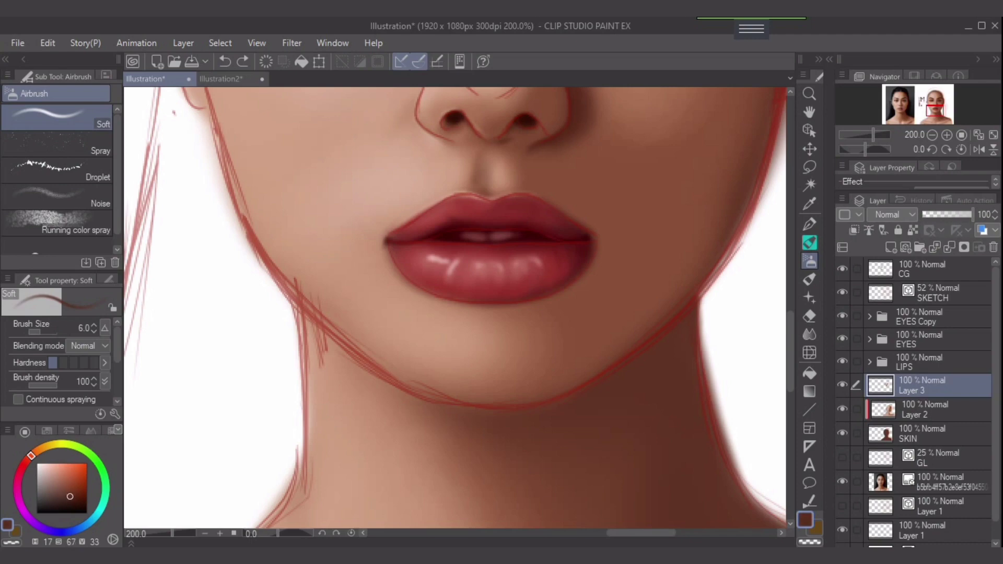
left_click_drag(694, 305, 654, 351)
key("ctrl+z")
left_click(681, 319)
key("ctrl+z")
left_click_drag(614, 370, 601, 380)
Step: Hide the SKETCH layer and deepen the shadow beneath the jaw and chin with dark brown at sizes 8 to 20
left_click(842, 292)
key("bracketleft")
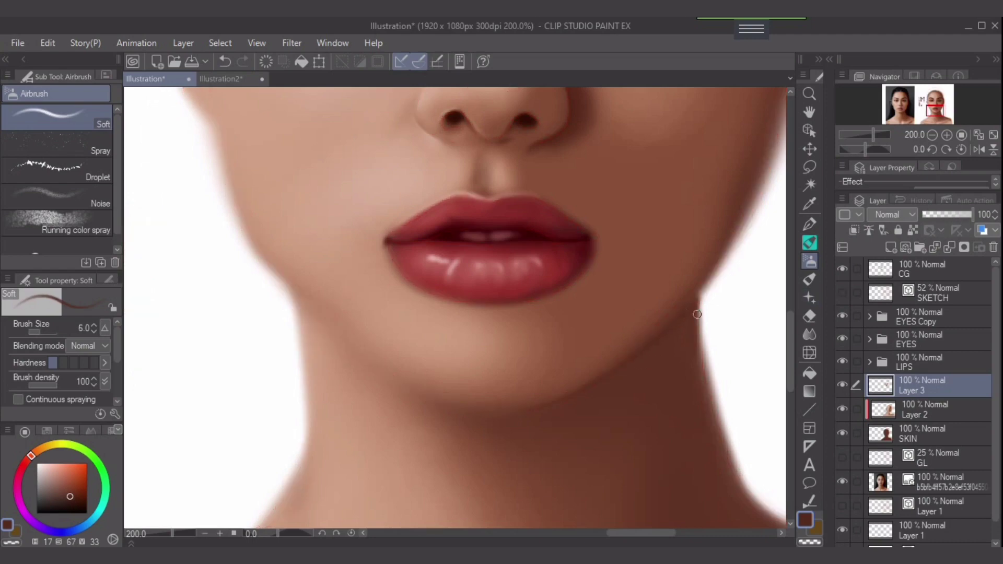
key("bracketright")
key("bracketright")
key("bracketright")
key("bracketright")
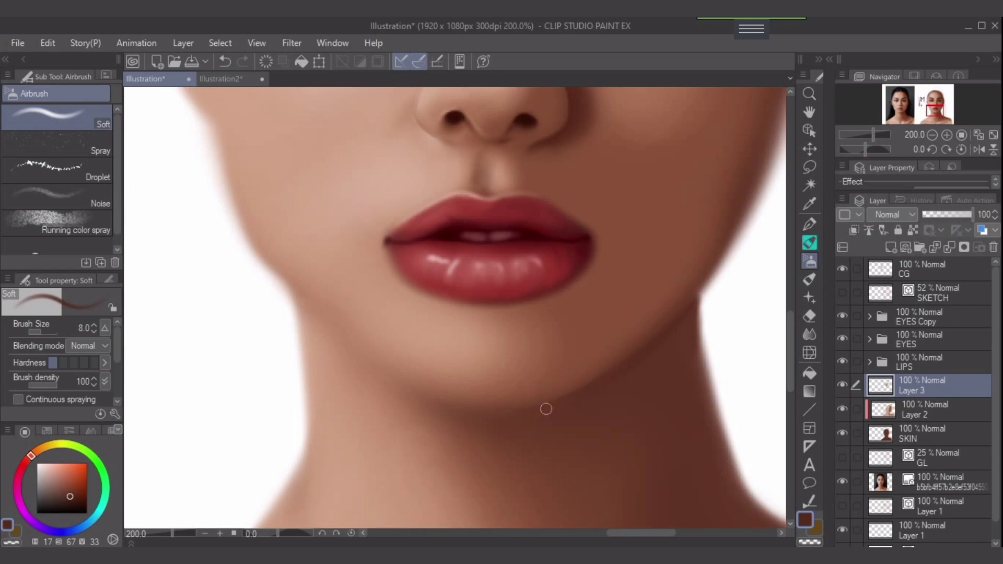
key("bracketright")
key("bracketright")
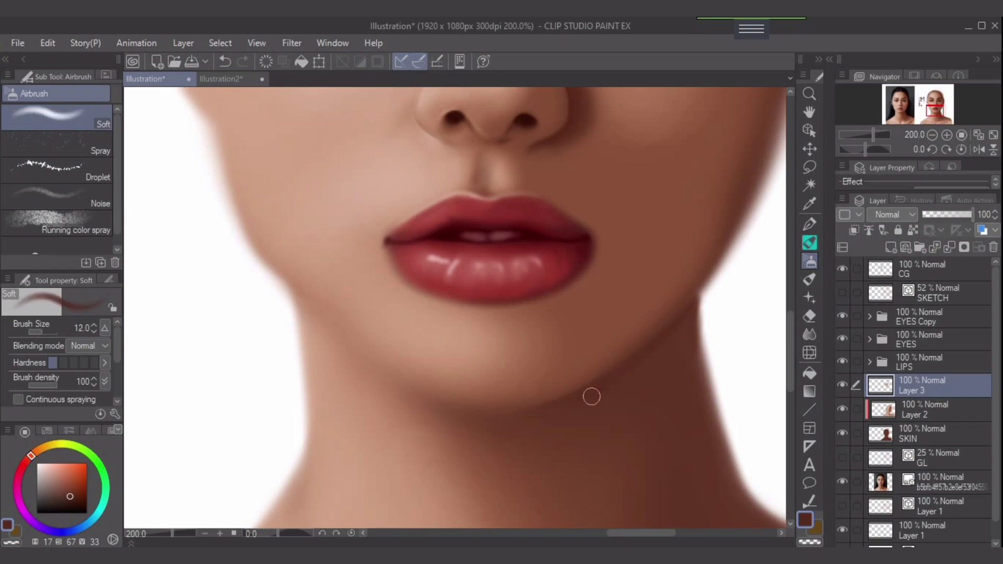
key("bracketright")
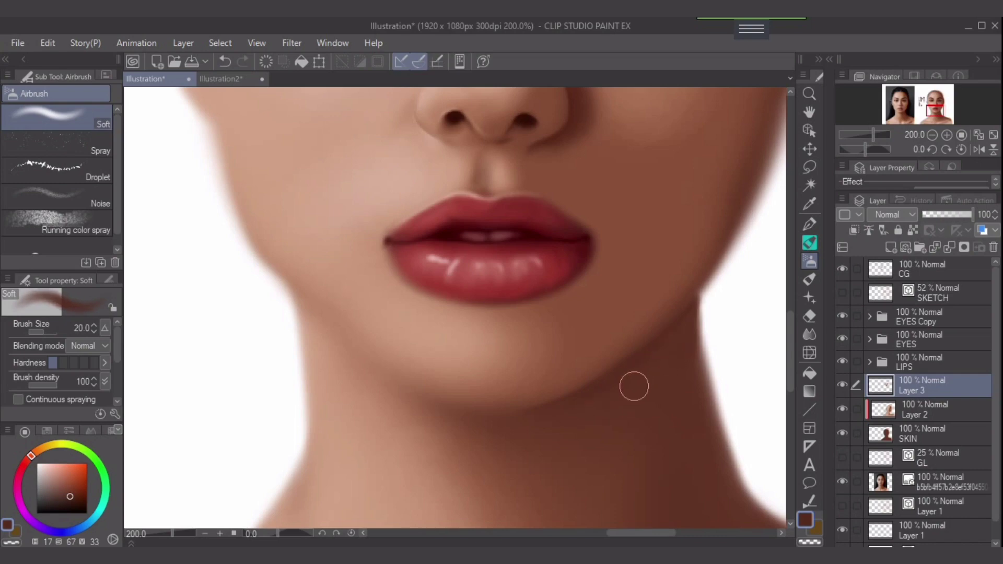
key("bracketright")
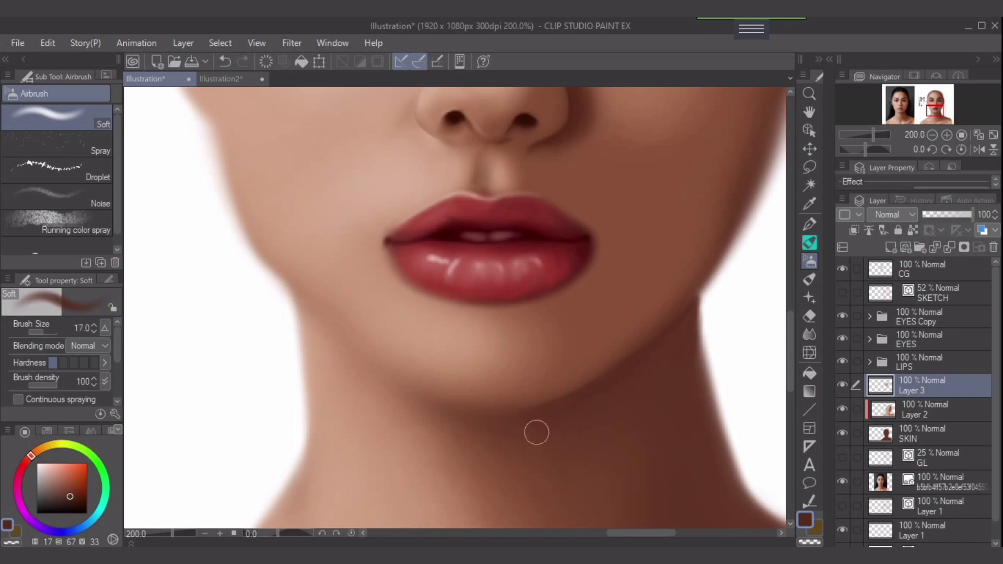
Step: Blend the shadow beneath the chin with the dark brown, reducing the brush to size 8 for the jaw corner
key("bracketright")
key("bracketright")
key("bracketleft")
key("bracketleft")
key("bracketleft")
key("bracketleft")
key("bracketleft")
key("bracketleft")
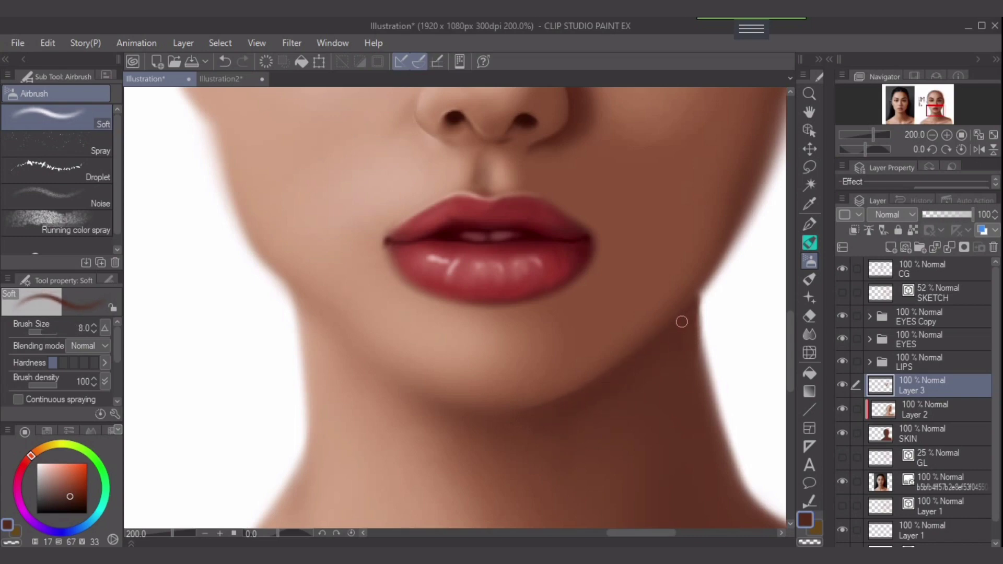
Step: Try darkening the neck's shadowed edge at size 12, undo the stroke, and show the SKETCH layer
key("bracketright")
key("bracketright")
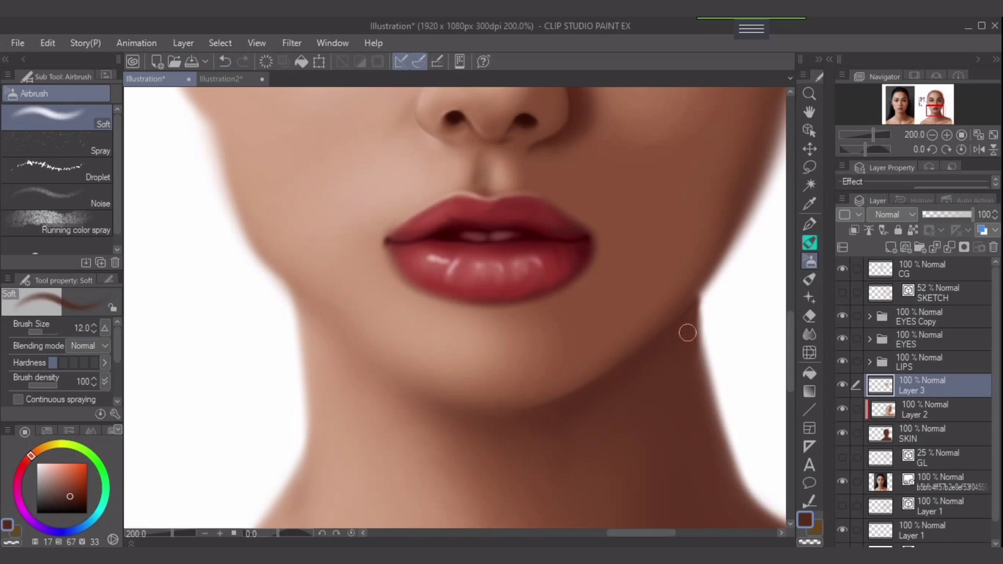
mouse_move(693, 326)
left_mouse_down()
mouse_move(711, 399)
mouse_move(692, 338)
mouse_move(712, 444)
left_mouse_up()
key("ctrl+z")
left_click(842, 292)
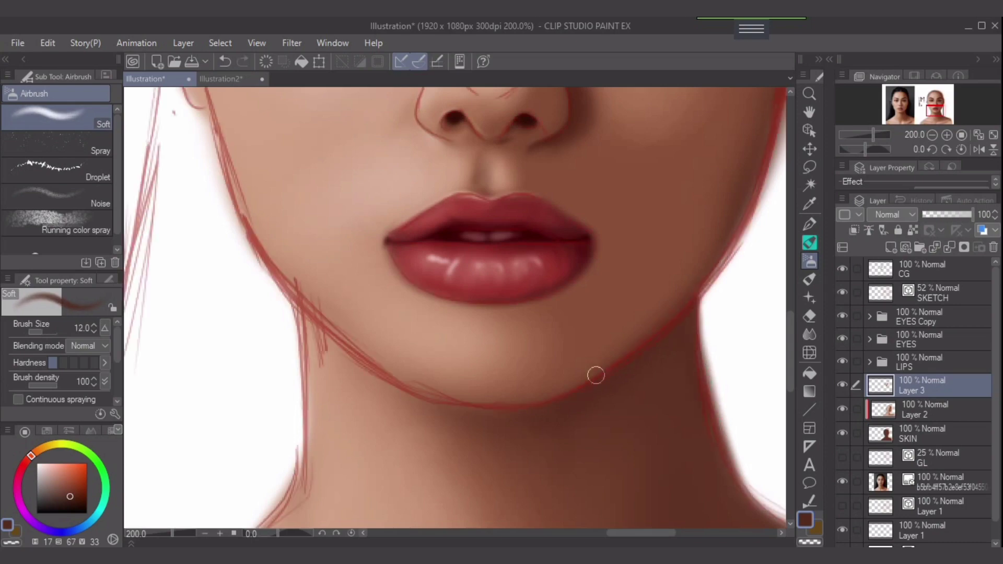
Step: Try to outline the lit side of the jaw with a reddish brown (H 21, S 64, V 48) at size 6
left_click(424, 414, "alt")
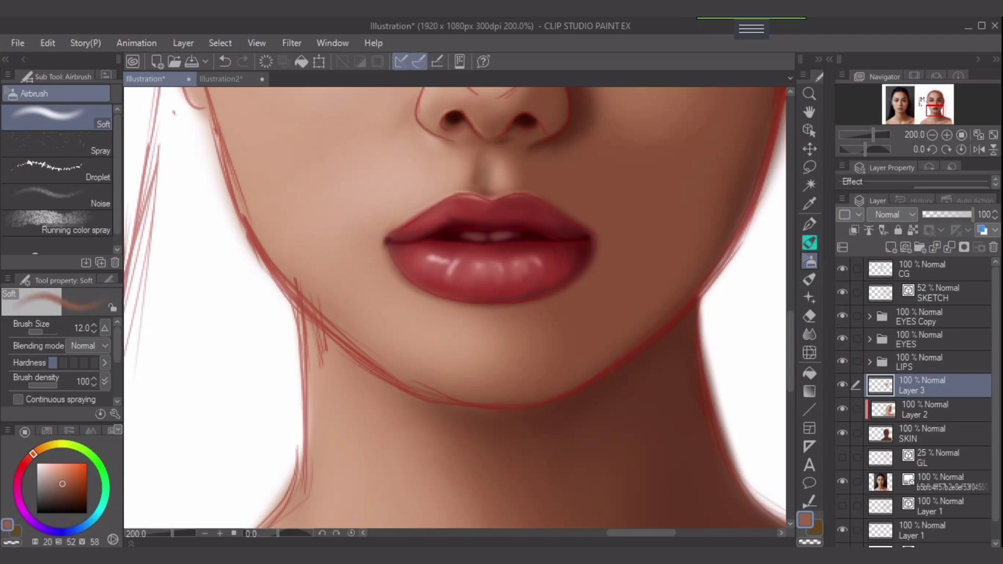
left_click(410, 404, "alt")
left_click(69, 489)
key("bracketleft")
key("bracketleft")
key("bracketleft")
left_click_drag(360, 368, 315, 332)
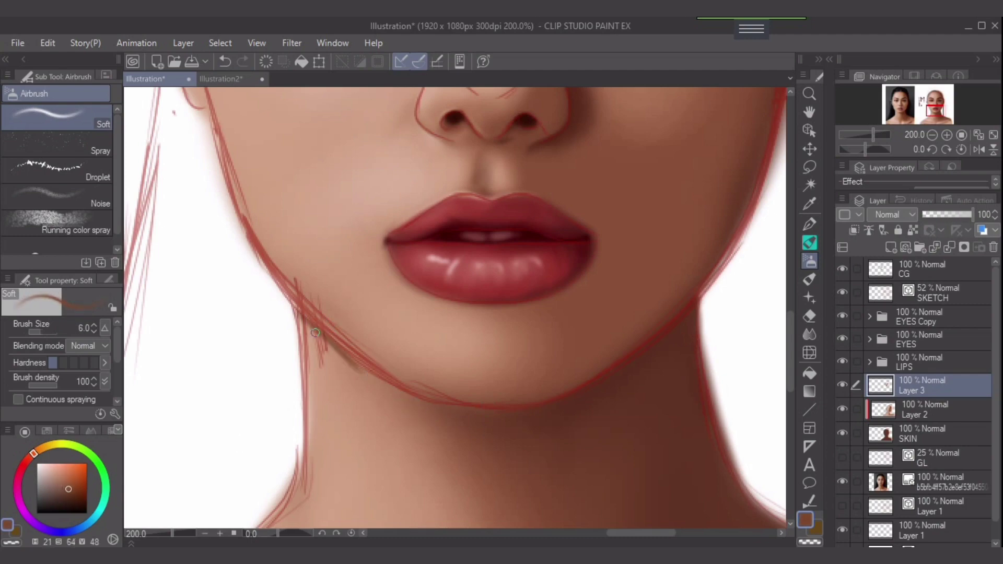
key("ctrl+z")
left_click_drag(346, 354, 313, 326)
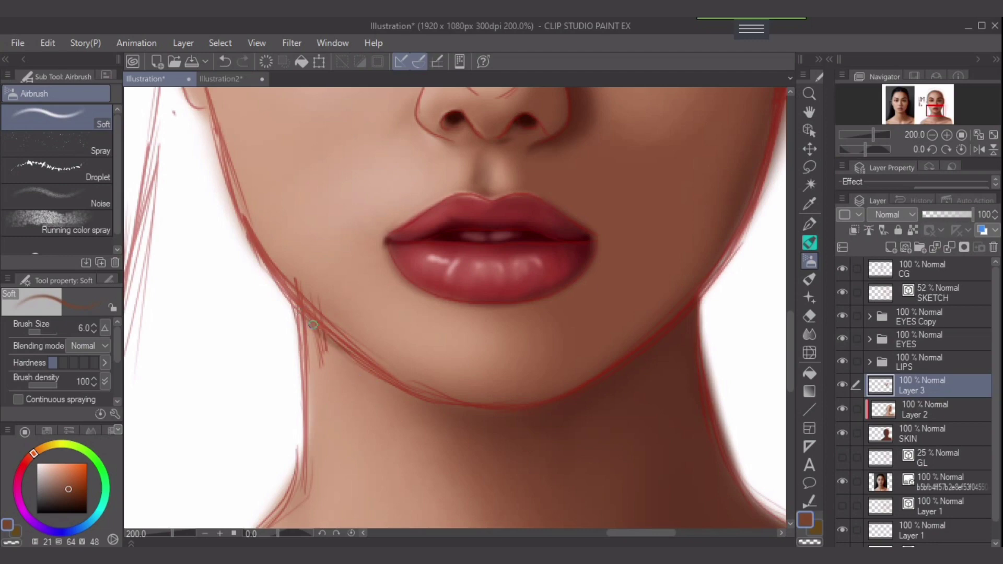
key("ctrl+z")
Step: Sample a mid skin tone (H 22, S 48, V 65) below the lit jaw and save the illustration
left_click(353, 382, "alt")
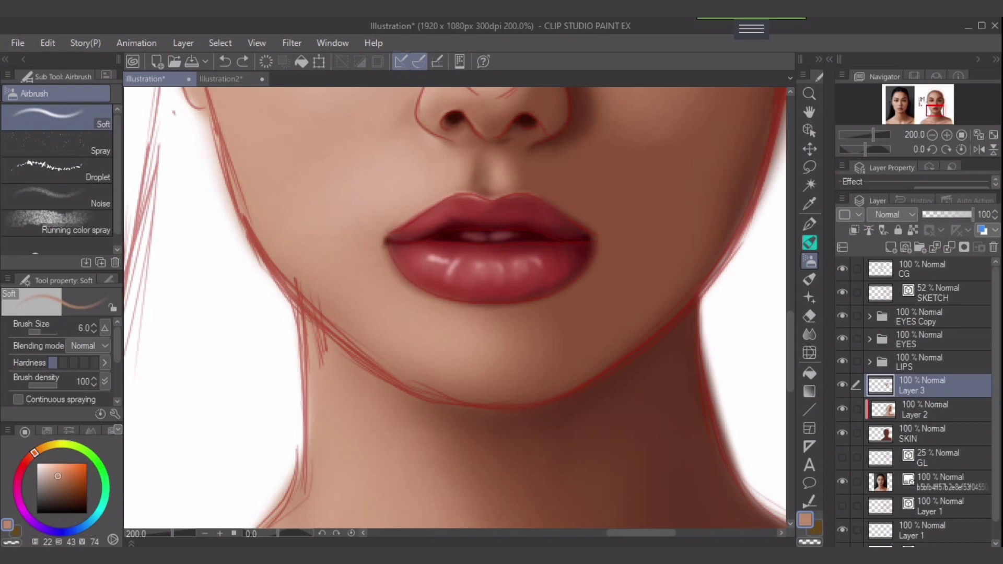
left_click(338, 416, "alt")
key("ctrl+s")
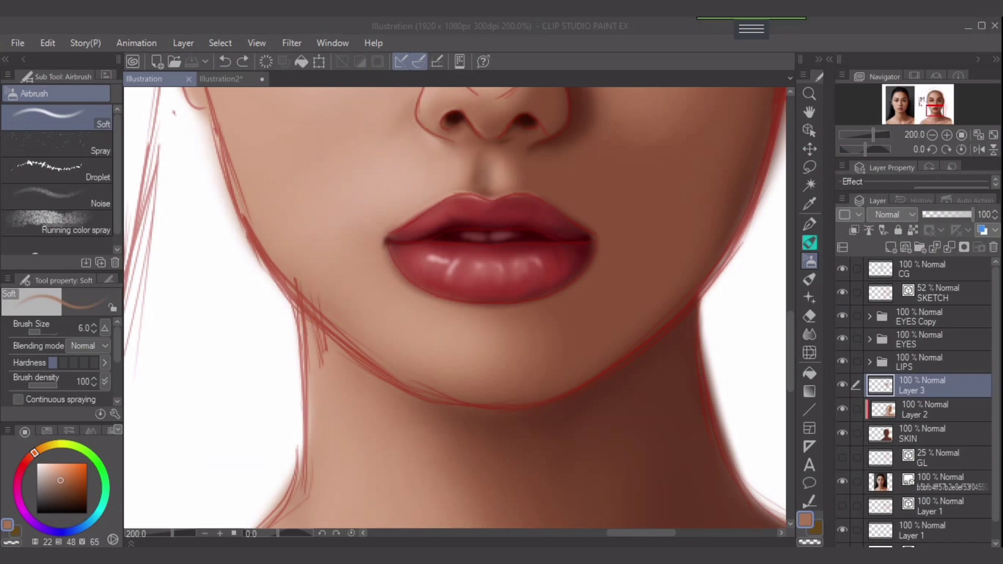
Step: Lower the SKETCH layer's opacity to 14% and make Layer 3 the active painting layer
left_click(940, 292)
left_click(932, 214)
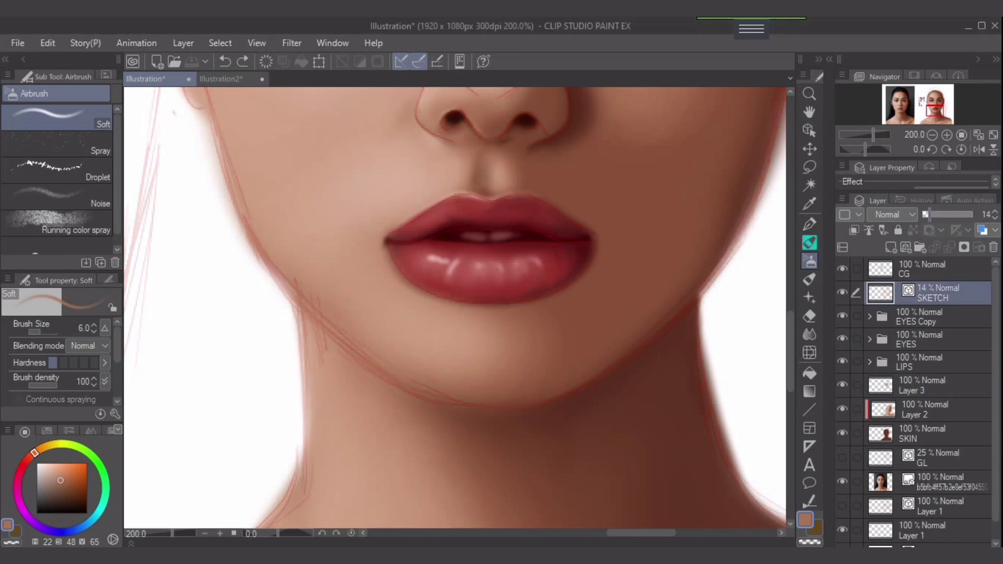
left_click(935, 409)
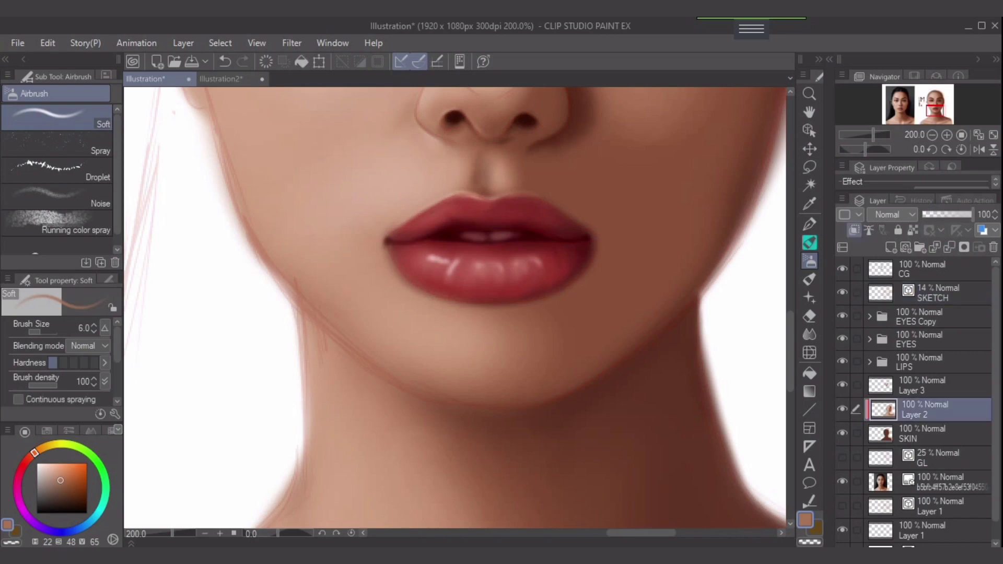
left_click(930, 385)
left_click(842, 384)
left_click(842, 385)
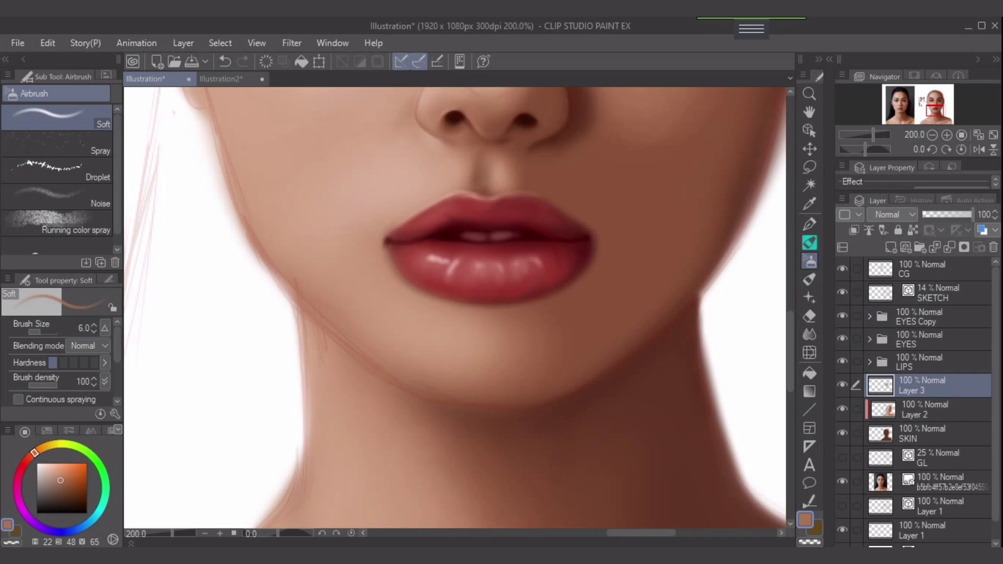
Step: Try to paint along the lit jaw edge with a light skin tone (H 25, S 42, V 73) at size 6
scroll(559, 304, "down", 4)
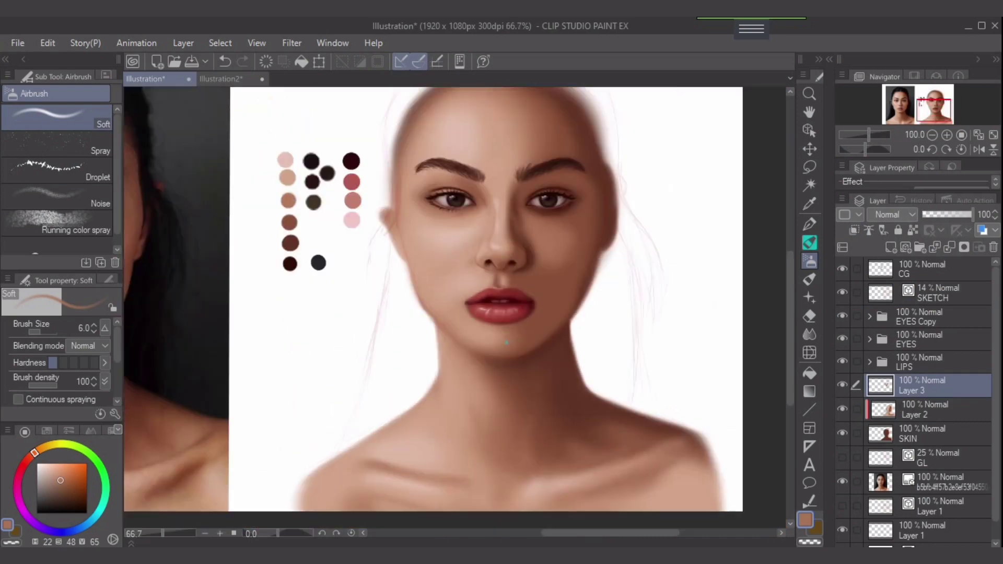
left_click_drag(506, 343, 664, 340)
left_click(664, 340, "alt")
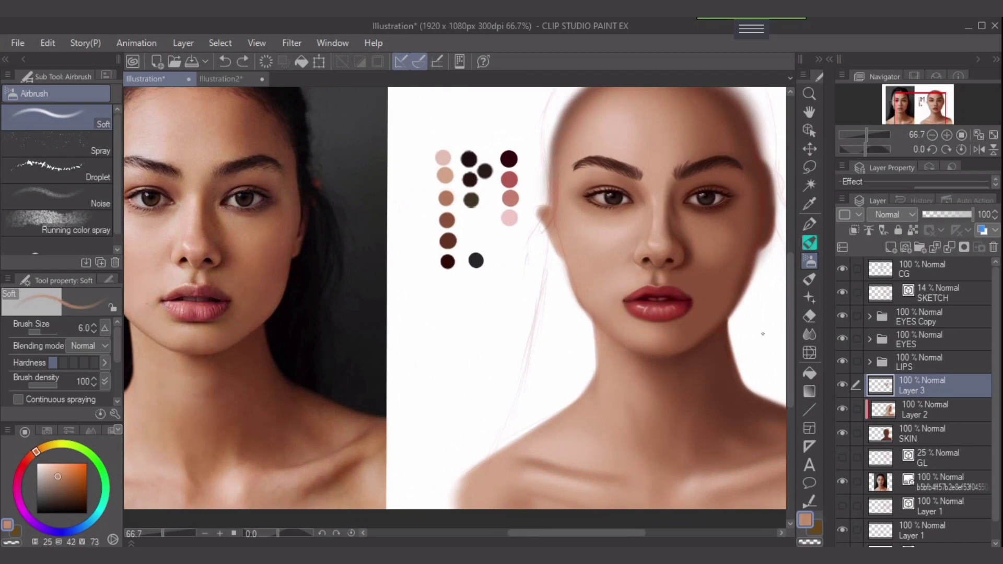
scroll(762, 334, "up", 5)
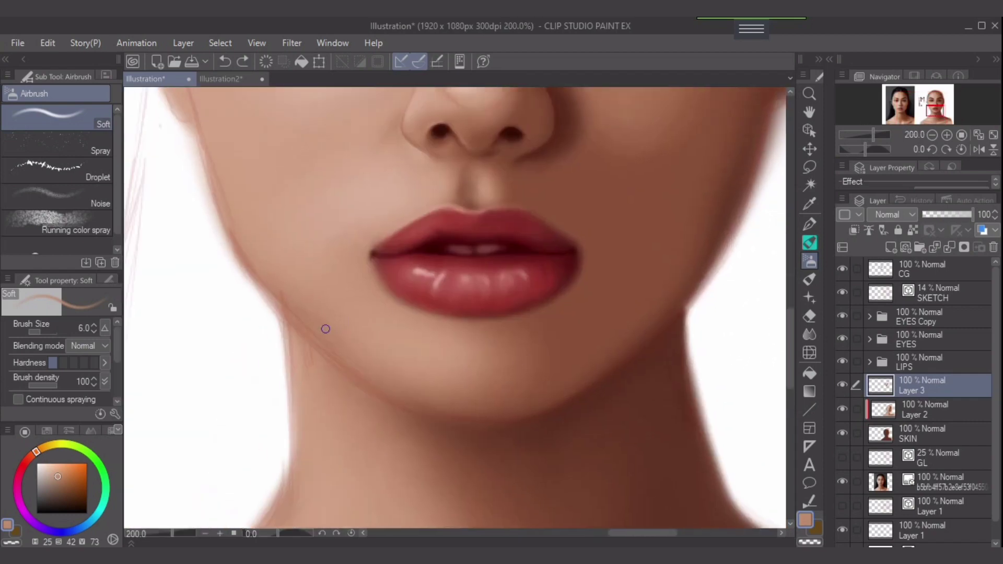
left_click_drag(279, 312, 363, 365)
key("ctrl+z")
Step: Sample a skin tone (H 23, S 46, V 71) from the reference photo's jaw and return to the Soft airbrush over the painted jaw
left_click(897, 108)
left_click(506, 414, "alt")
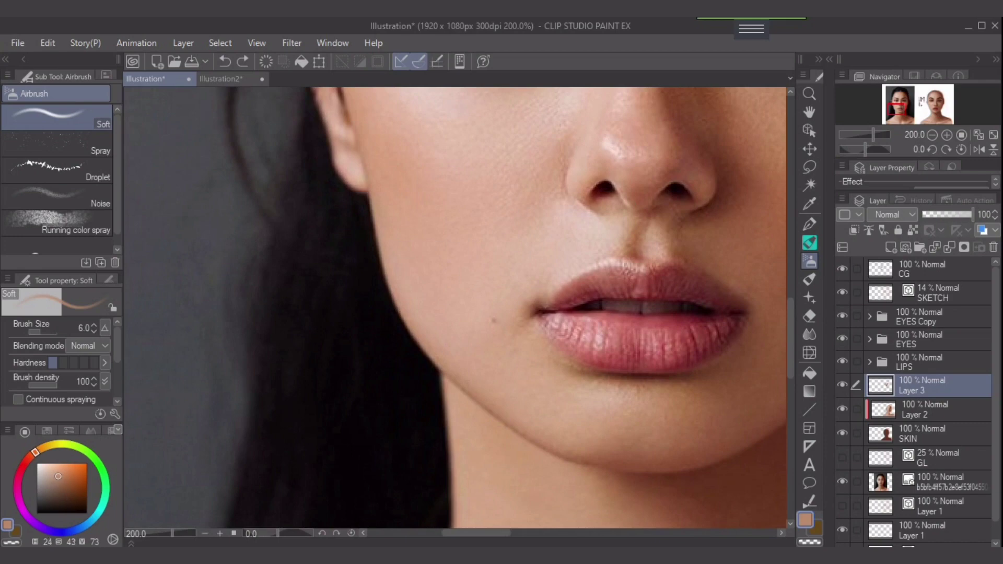
key("i")
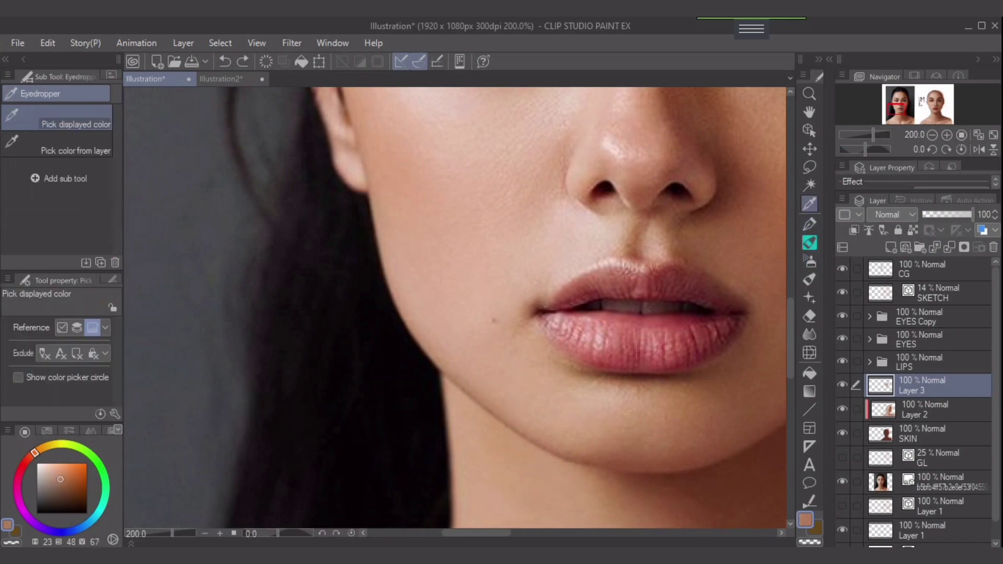
left_click(934, 107)
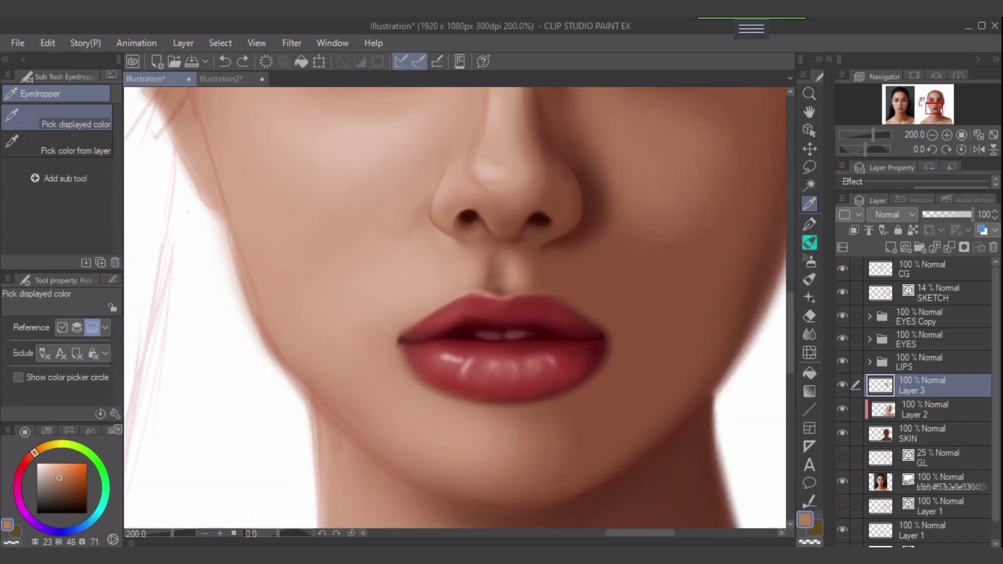
left_click_drag(504, 345, 422, 286)
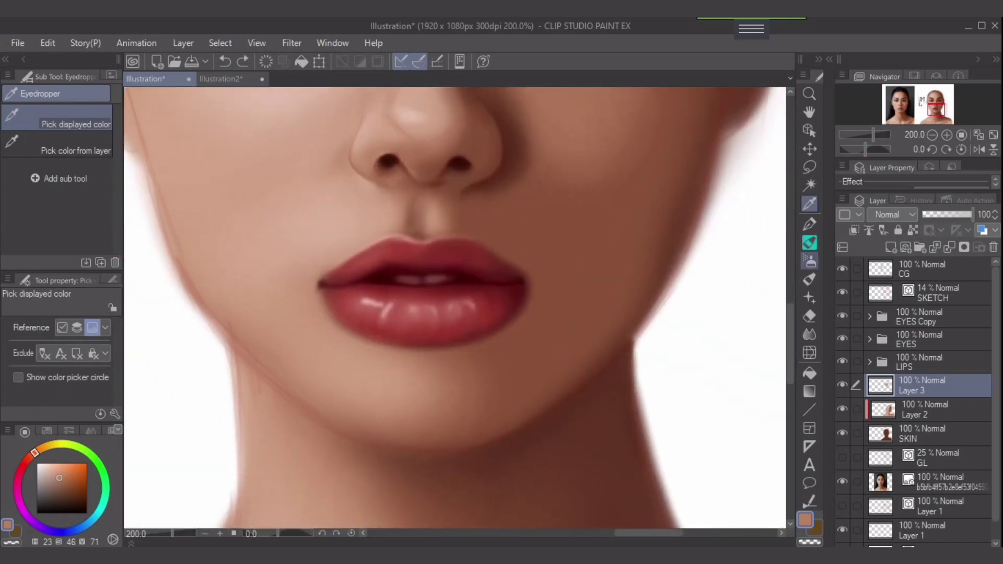
key("b")
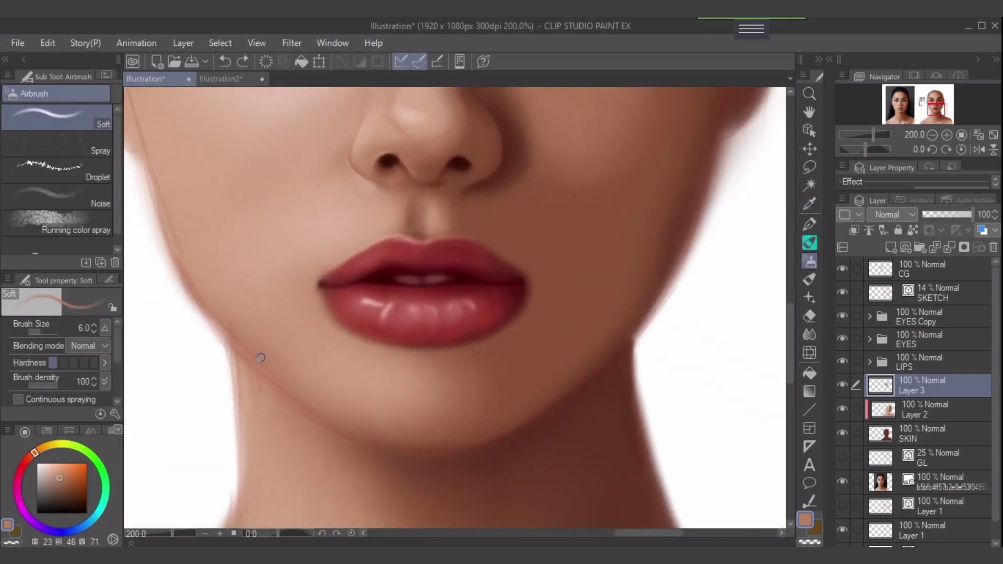
Step: Soften the lit side of the jaw contour with the sampled skin tone at sizes 7 and 6, undoing unwanted strokes
key("bracketright")
key("bracketright")
left_click_drag(239, 338, 293, 387)
key("ctrl+z")
left_click_drag(210, 316, 202, 304)
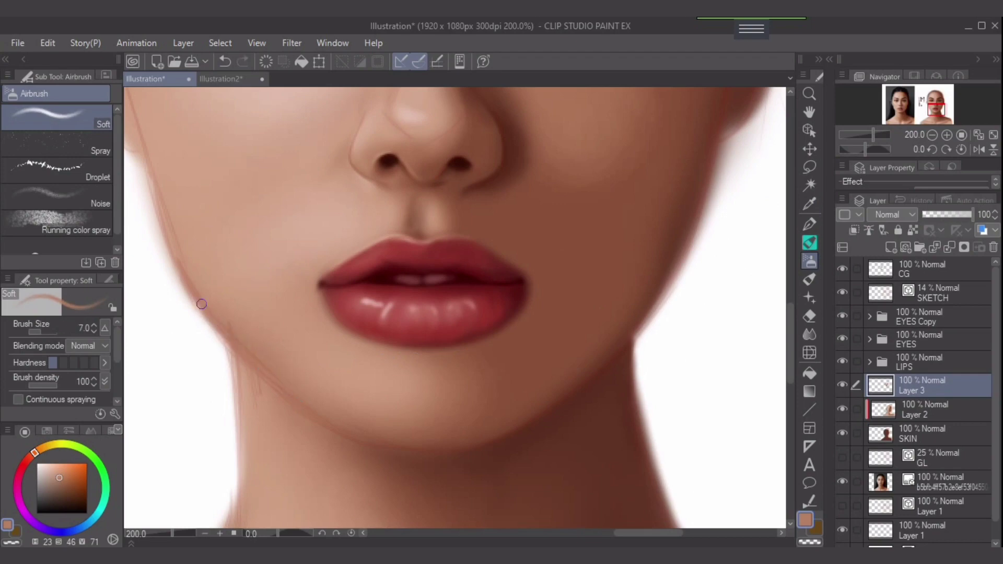
key("bracketleft")
left_click_drag(175, 253, 245, 344)
key("ctrl+z")
Step: Define the lit side of the jaw contour with a sampled skin tone (H 23, S 52, V 61) at size 5, checking against the SKETCH layer
key("Delete")
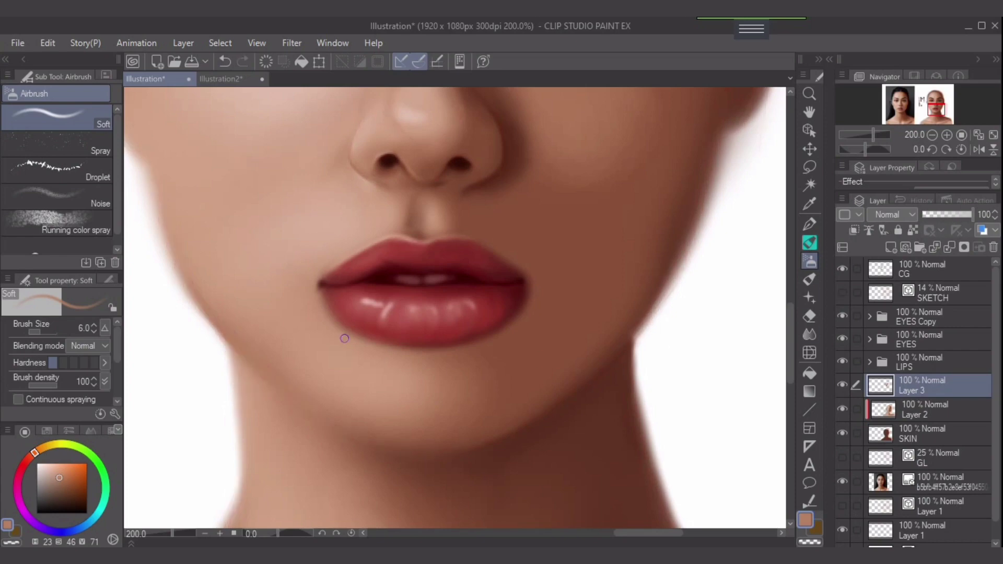
key("bracketleft")
left_click(328, 361, "alt")
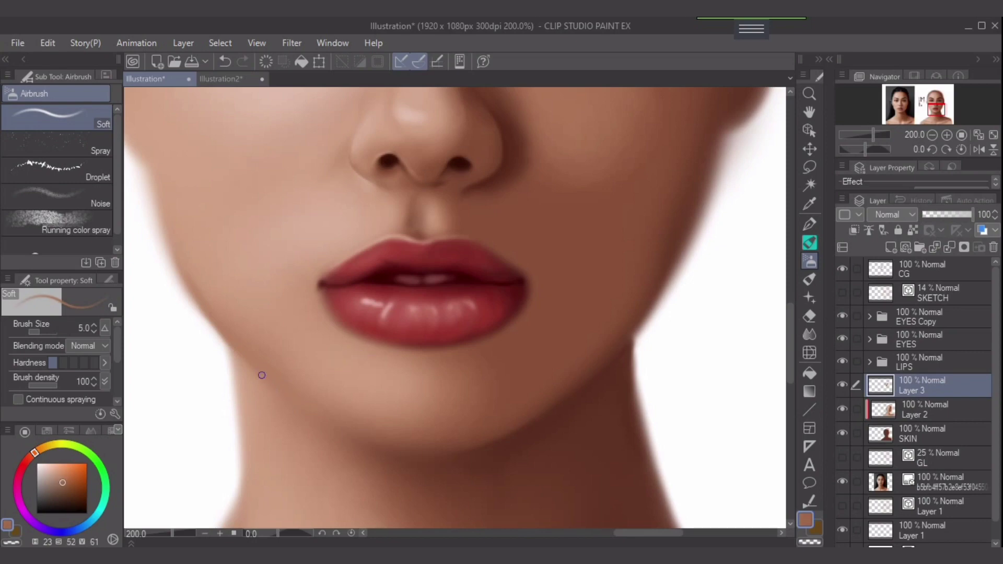
left_click_drag(262, 375, 308, 406)
key("ctrl+z")
left_click_drag(252, 362, 326, 417)
left_click(842, 292)
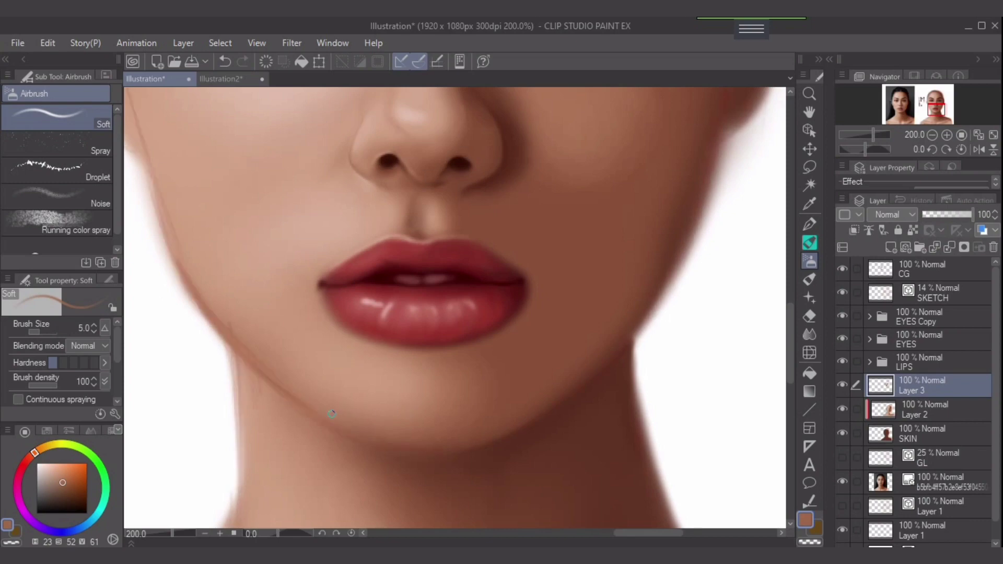
left_click_drag(267, 383, 260, 374)
left_click(843, 292)
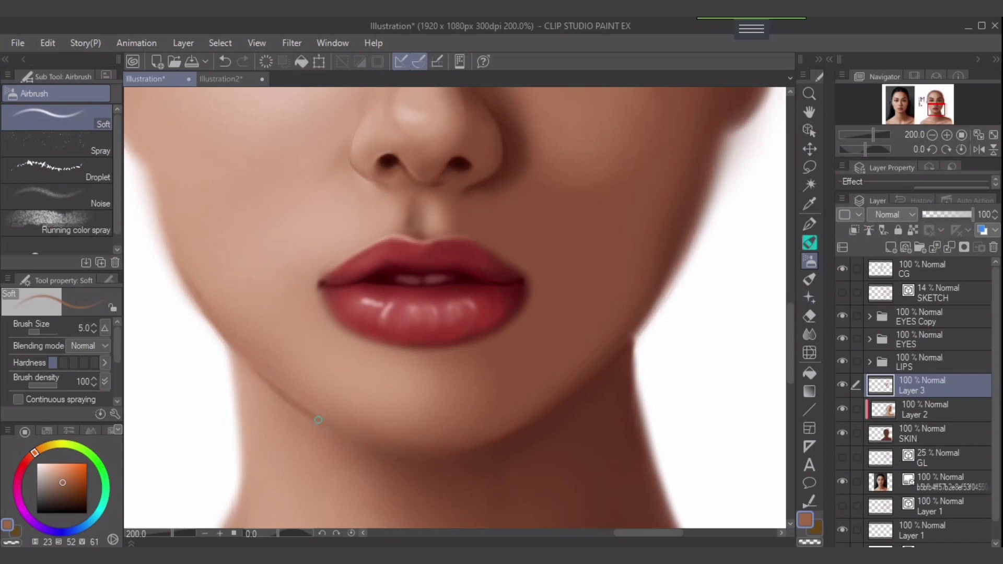
Step: Undo the last jaw stroke and set the Soft airbrush to size 6 with a brush density of 39
key("bracketright")
key("bracketright")
key("ctrl+z")
key("bracketleft")
left_click(38, 384)
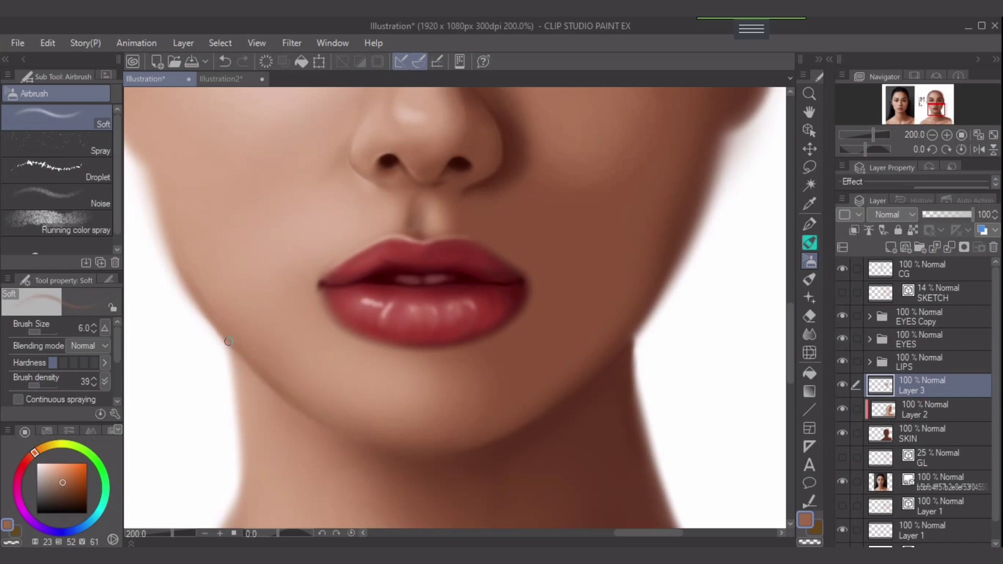
Step: Shade the lower jaw edge toward the chin with a darker brown (H 23, S 60, V 54), using the SKETCH layer as a guide
key("bracketright")
key("bracketright")
left_click(300, 411, "alt")
left_click(614, 308, "alt")
left_click(842, 292)
key("bracketleft")
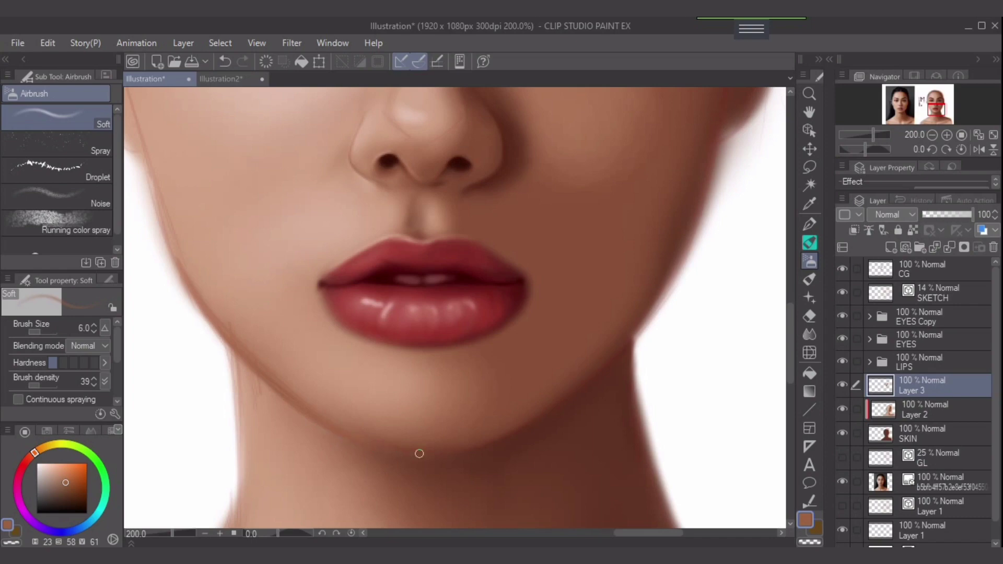
key("ctrl+z")
left_click(66, 487)
left_click_drag(331, 425, 383, 446)
left_click(842, 292)
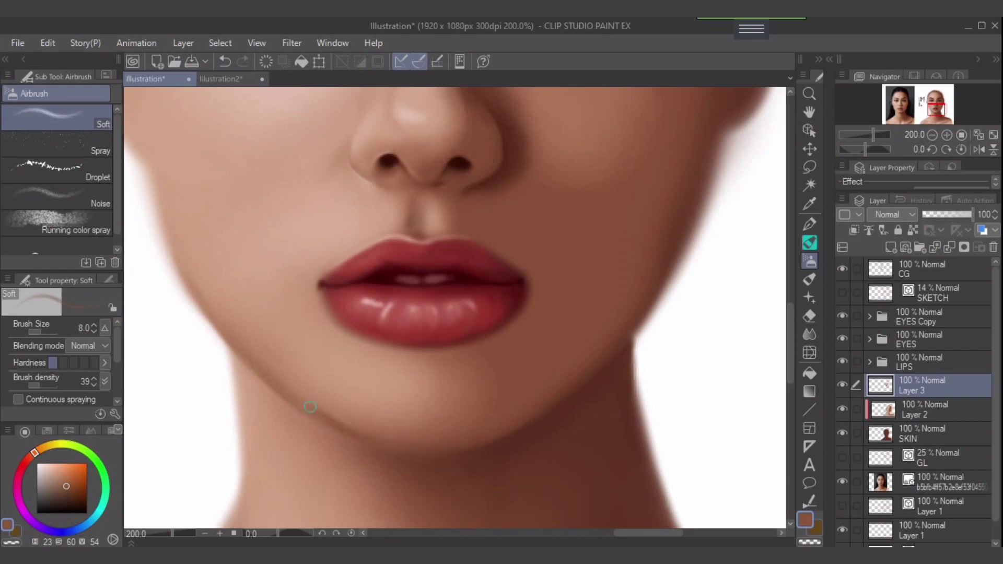
Step: Deepen the shadow under the lit jaw with dark brown (H 23, S 67, V 45) at size 10, comparing it with the SKETCH layer
key("bracketright")
left_click(70, 490)
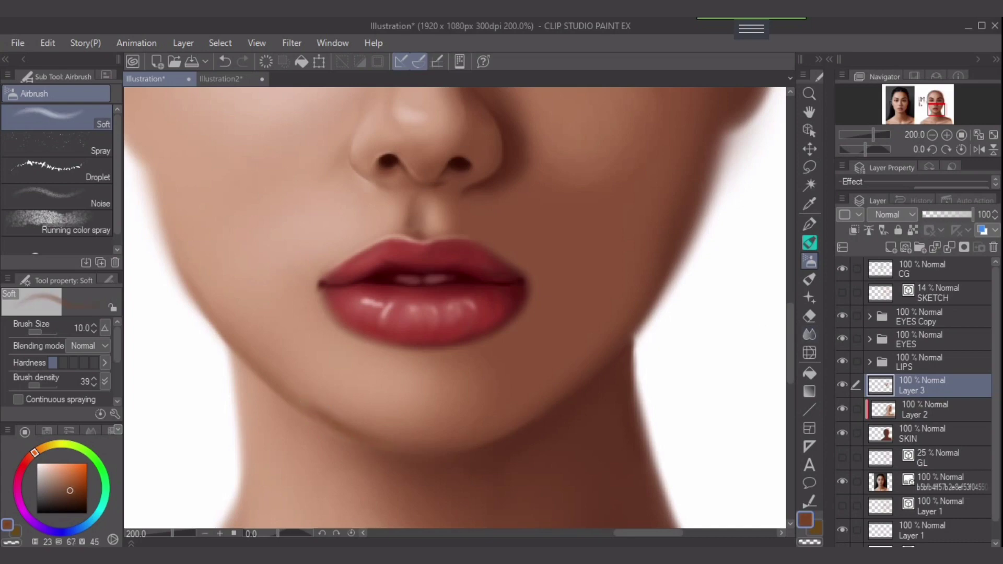
left_click(842, 292)
key("bracketleft")
key("bracketleft")
key("bracketleft")
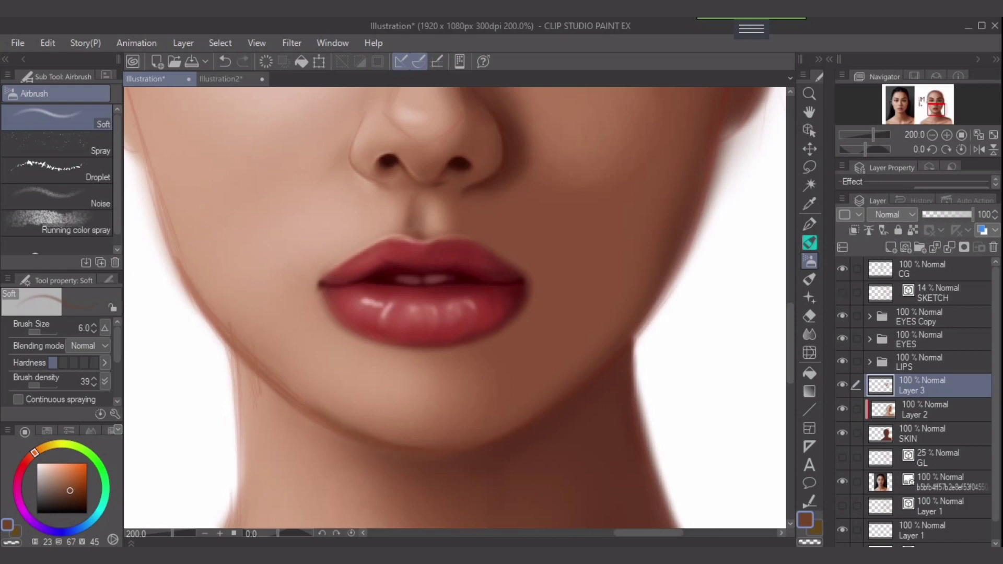
key("]")
key("]")
key("]")
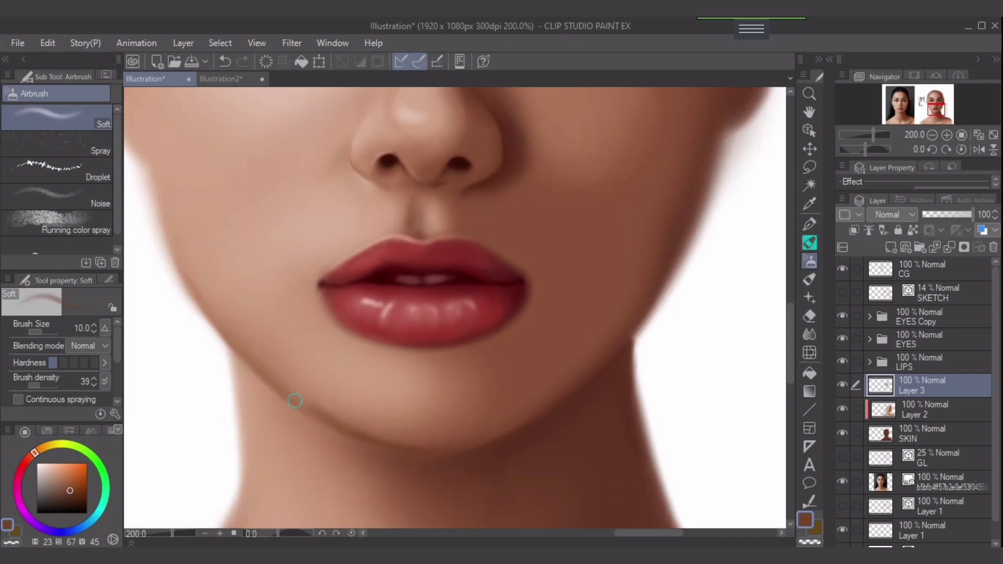
Step: Undo the last stroke and blend the jaw-to-chin edge with tones sampled around the chin, ending with H 22, S 61, V 51 at size 12
key("bracketleft")
left_click(456, 426, "alt")
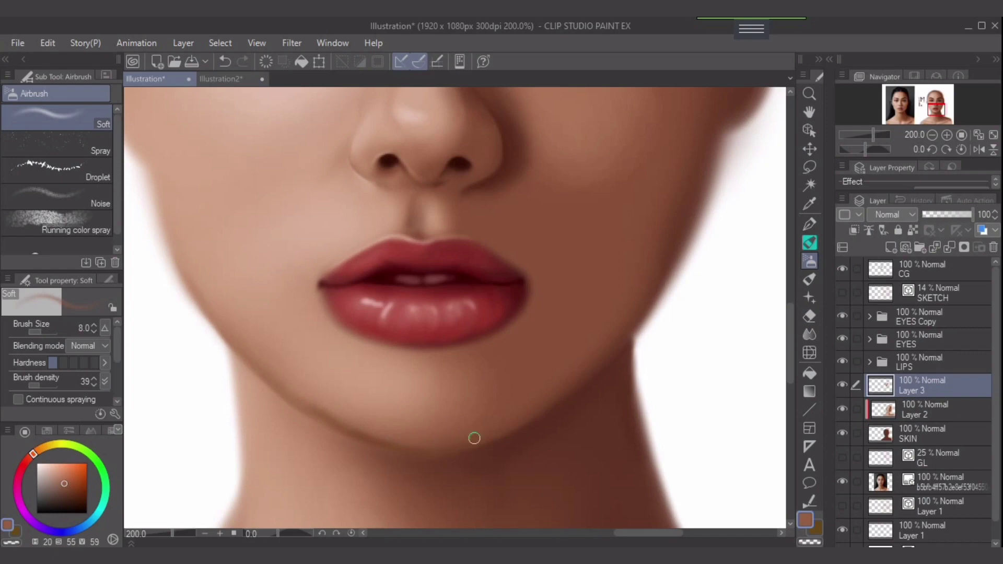
key("ctrl+z")
left_click(448, 433, "alt")
left_click(450, 446, "alt")
left_click(359, 435, "alt")
key("]")
key("]")
mouse_move(308, 405)
left_mouse_down()
mouse_move(385, 445)
mouse_move(377, 429)
left_mouse_up()
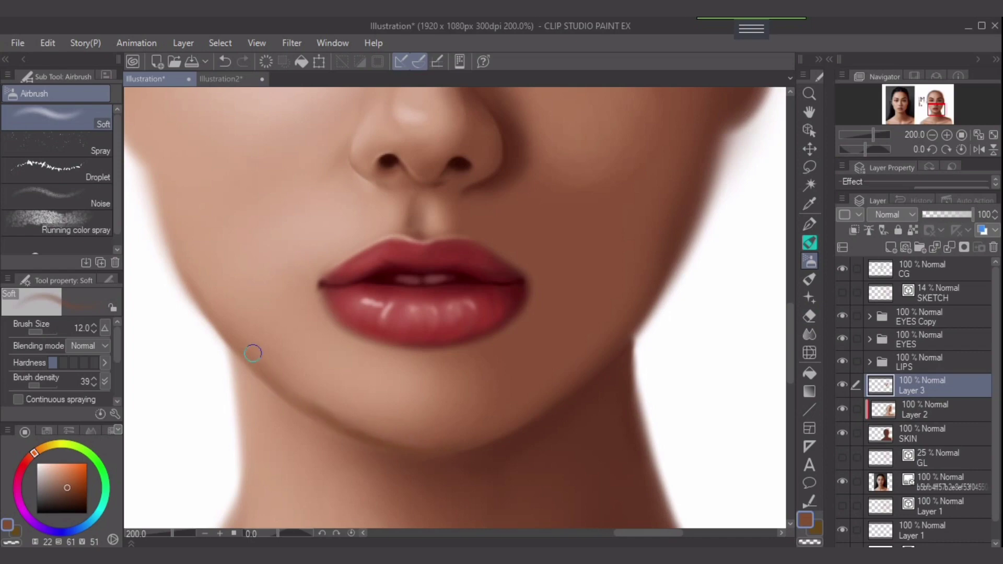
Step: Try softening the skin inside the lit jaw with sampled light tones (H 22, S 40, V 77 and H 22, S 42, V 75) at sizes 20 and 17
key("bracketright")
key("bracketright")
left_click(214, 303, "alt")
key("bracketright")
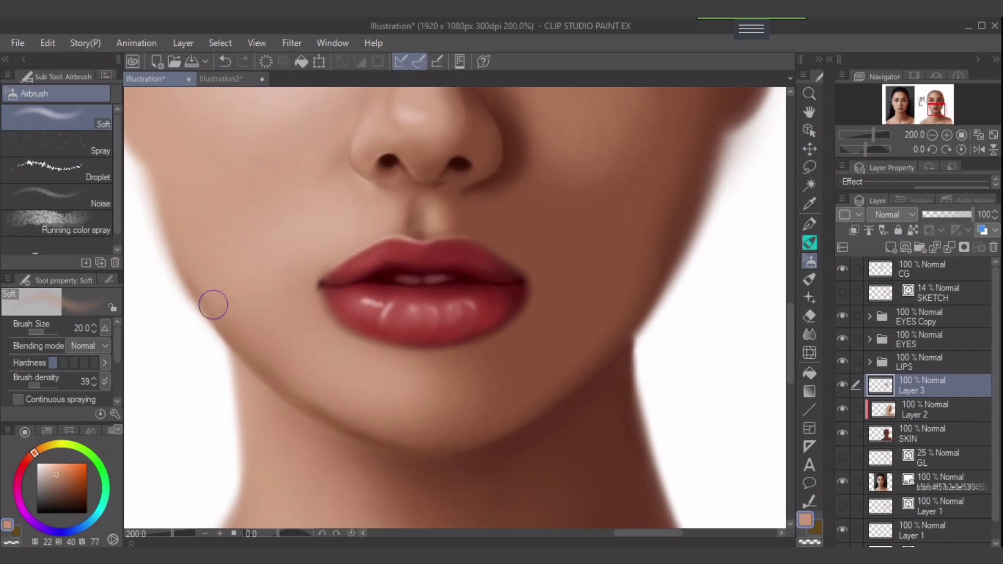
mouse_move(213, 305)
left_mouse_down()
mouse_move(261, 364)
mouse_move(252, 350)
mouse_move(328, 411)
left_mouse_up()
left_click(299, 382, "alt")
key("bracketleft")
key("ctrl+z")
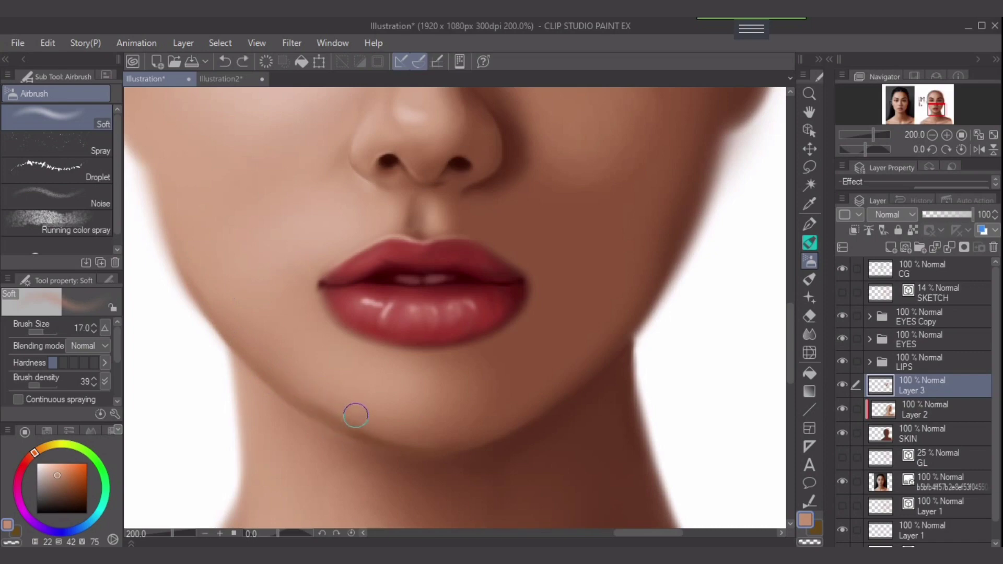
Step: Blend the skin above the lit jaw edge with tones sampled from the lower cheek, ending with H 23, S 41, V 73 at size 20
key("bracketleft")
left_click_drag(340, 419, 373, 429)
left_click_drag(305, 396, 384, 440)
left_click(324, 392, "alt")
left_click_drag(314, 403, 328, 416)
key("bracketleft")
left_click(322, 400, "alt")
key("bracketright")
key("bracketright")
left_click(294, 375, "alt")
key("bracketright")
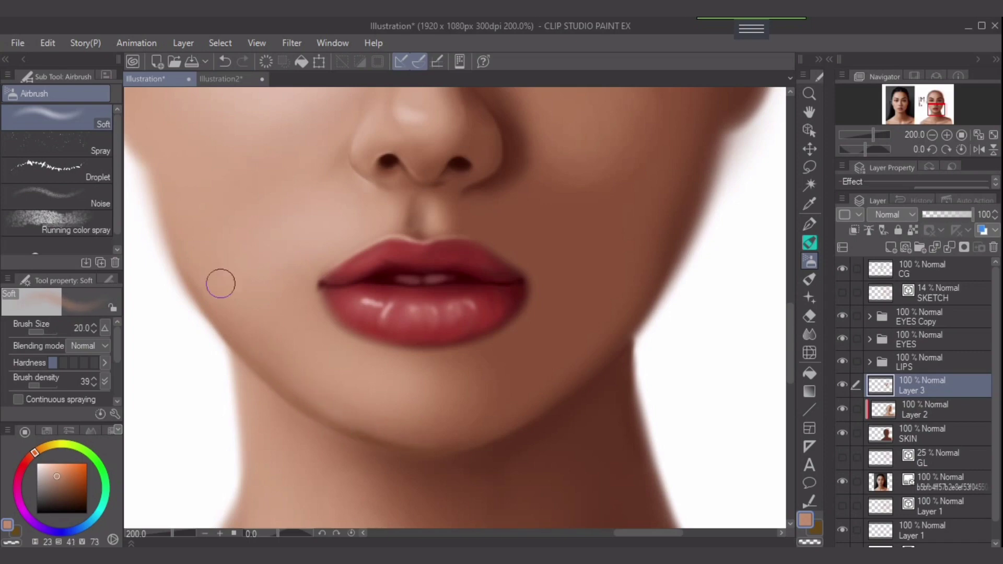
Step: Soften the chin's lit lower edge with a sampled mid skin tone (H 22, S 46, V 68) at size 15, undoing the unwanted stroke
left_click(372, 424, "alt")
key("bracketleft")
key("bracketleft")
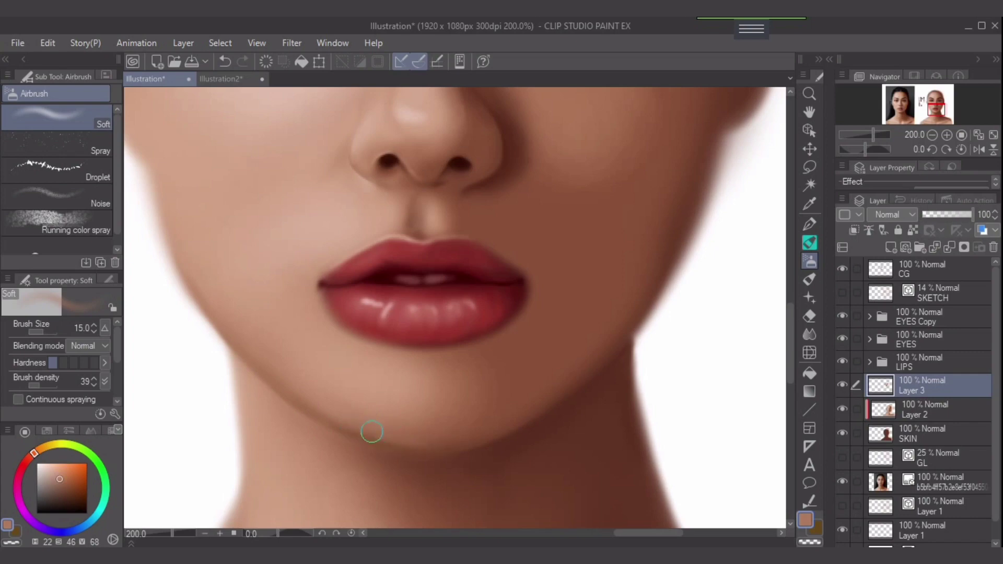
left_click(363, 436, "alt")
key("bracketleft")
key("ctrl+z")
left_click(374, 429, "alt")
Step: Sharpen the shaded chin and jaw edge with sampled dark browns (H 17, S 65, V 35 and H 16, S 64, V 34), narrowing the brush to size 5
left_click(507, 437, "alt")
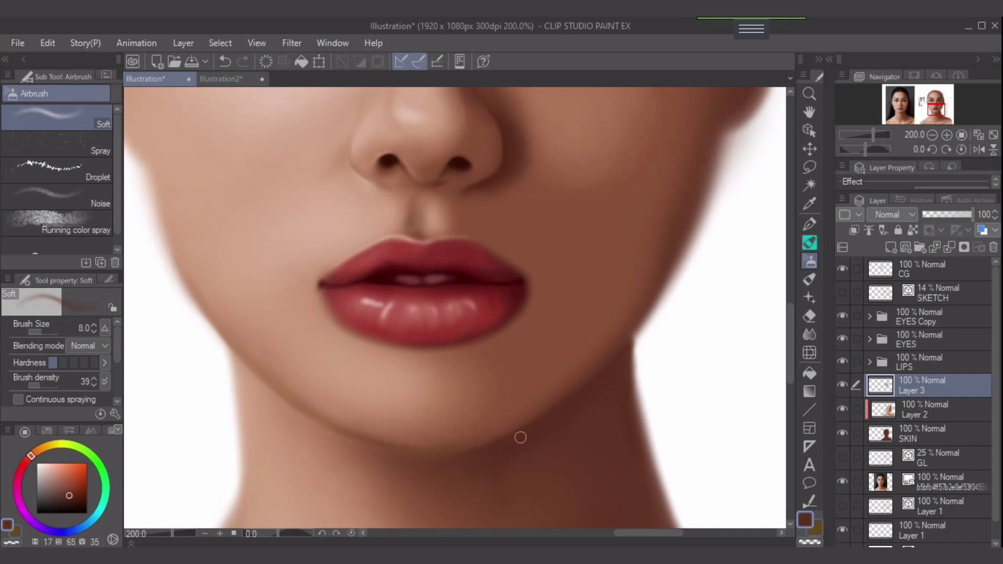
key("bracketleft")
key("bracketleft")
key("bracketleft")
left_click(517, 434, "alt")
key("bracketleft")
key("bracketleft")
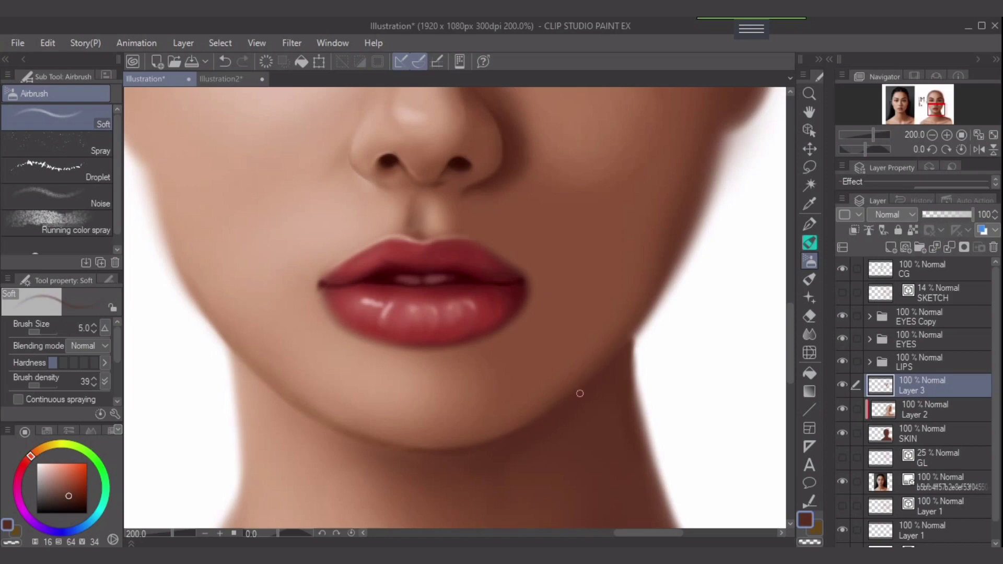
Step: Deepen the neck shadow directly beneath the chin with dark brown (H 16, S 64, V 34), varying the brush between sizes 8 and 15
key("bracketright")
key("bracketright")
key("bracketright")
key("bracketright")
key("bracketright")
key("bracketright")
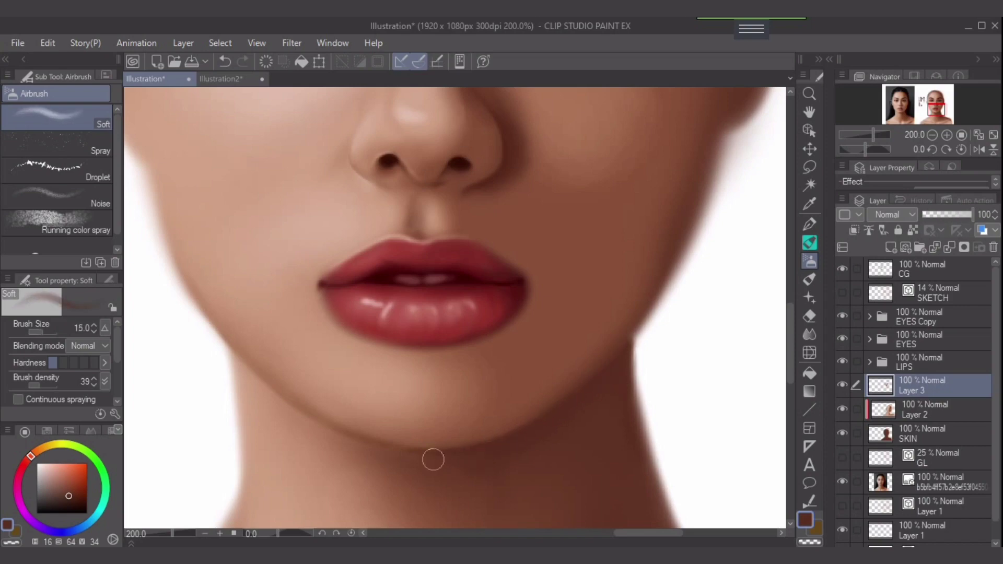
key("bracketleft")
key("bracketleft")
key("bracketleft")
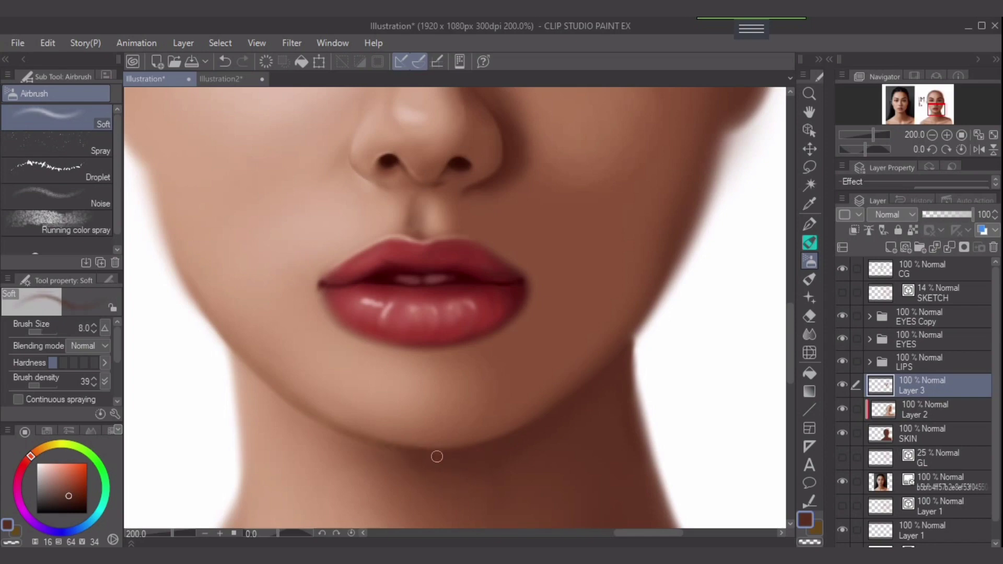
key("bracketright")
key("bracketright")
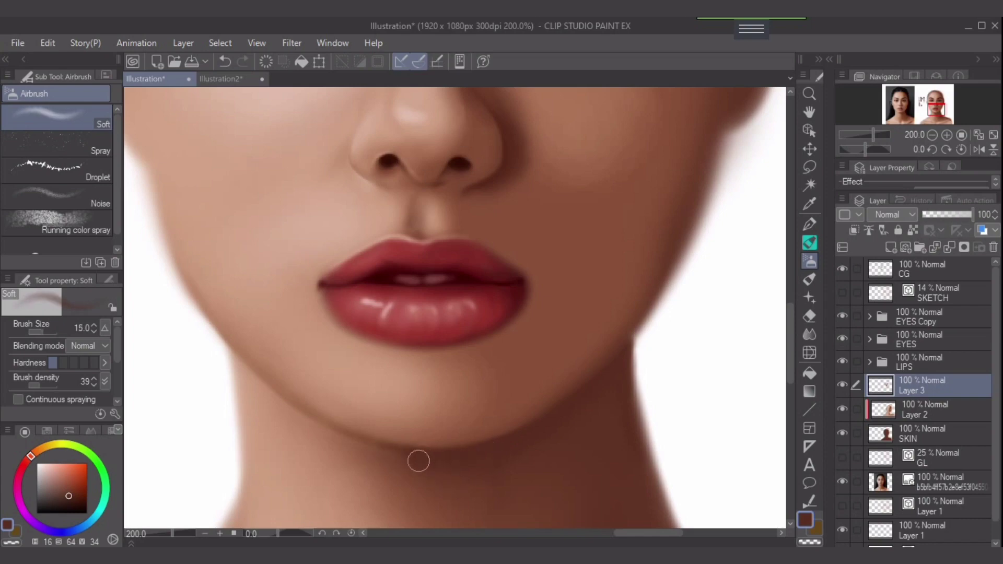
key("bracketright")
key("bracketright")
key("bracketleft")
key("bracketleft")
key("bracketleft")
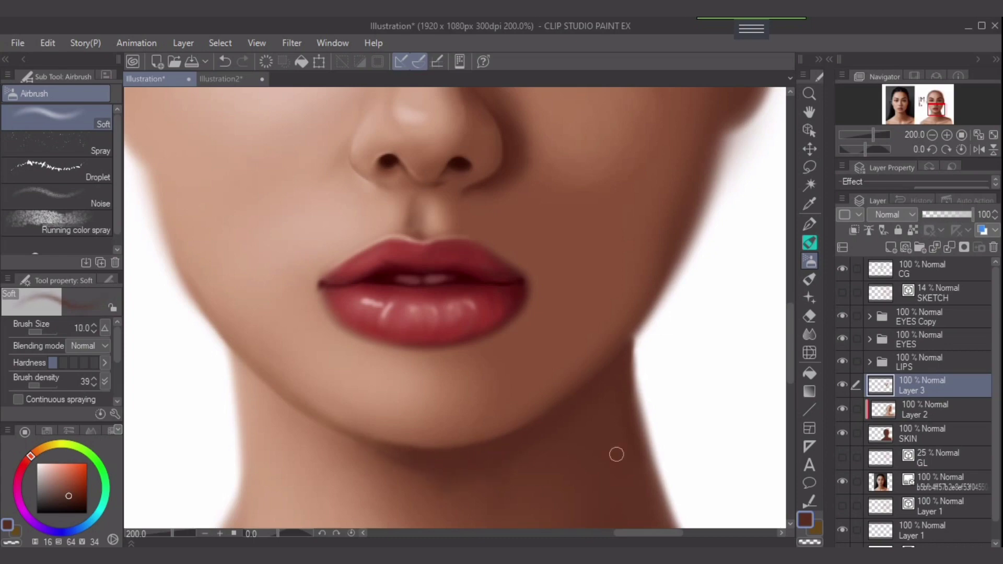
Step: Show the SKETCH layer and sample a light skin tone (H 24, S 36, V 82) from the lit cheek, with the airbrush at size 7
key("ctrl+minus")
key("ctrl+minus")
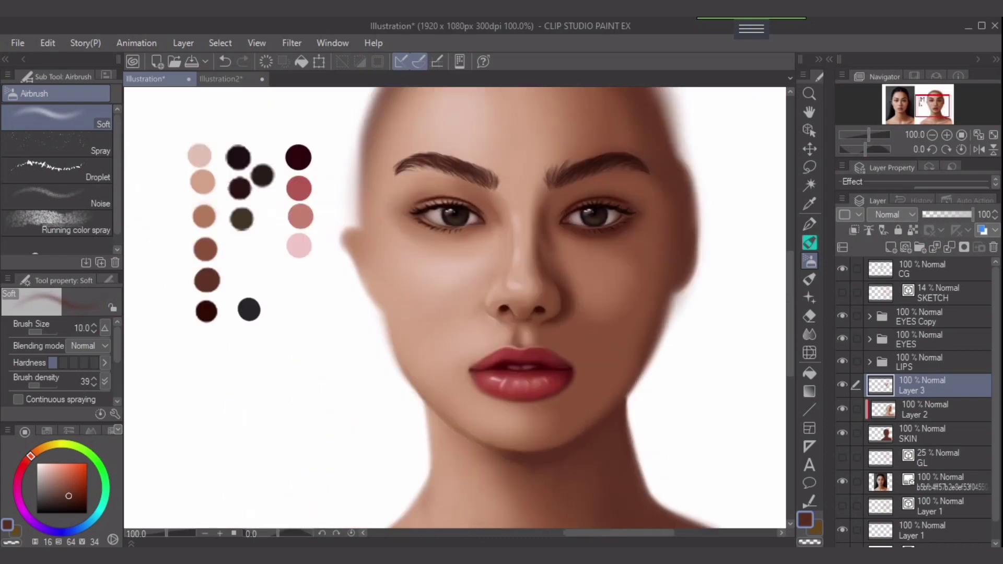
left_click(842, 292)
scroll(450, 346, "up", 2)
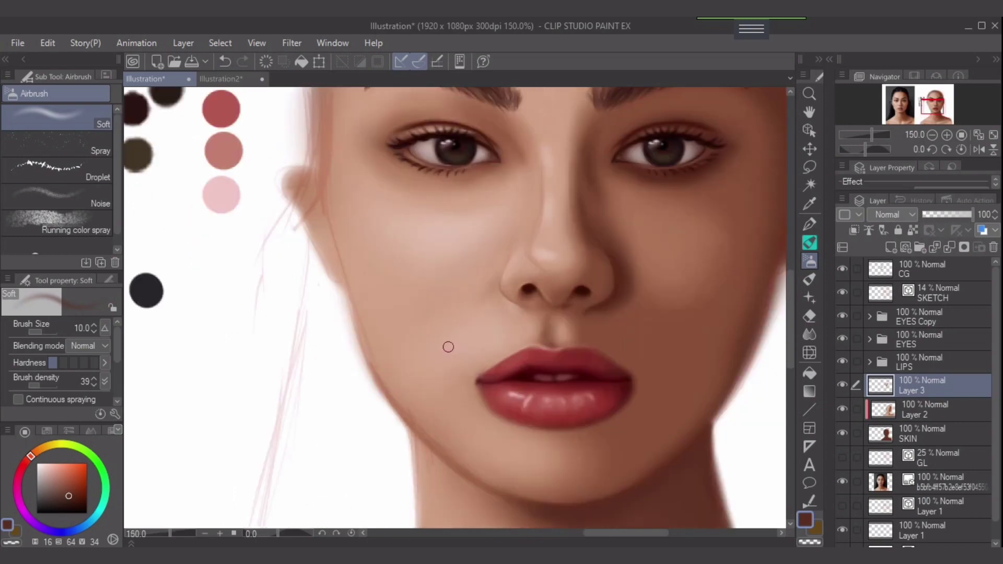
left_click(364, 298, "alt")
key("bracketleft")
key("bracketleft")
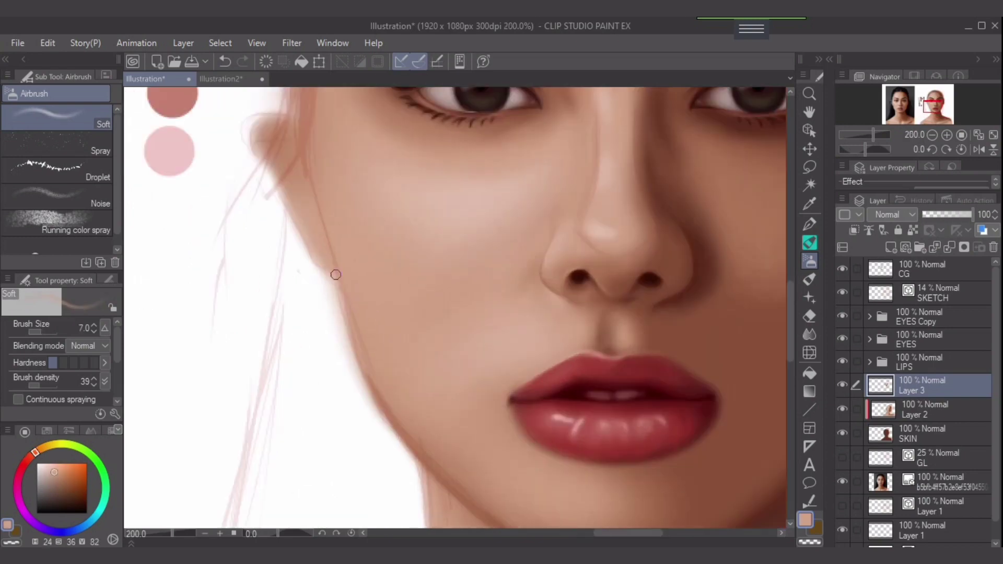
Step: Erase skin spill from Layer 2 along the lit cheek edge with the Soft eraser at size 8, and make SKIN the active layer
key("bracketleft")
key("alt+bracketleft")
key("e")
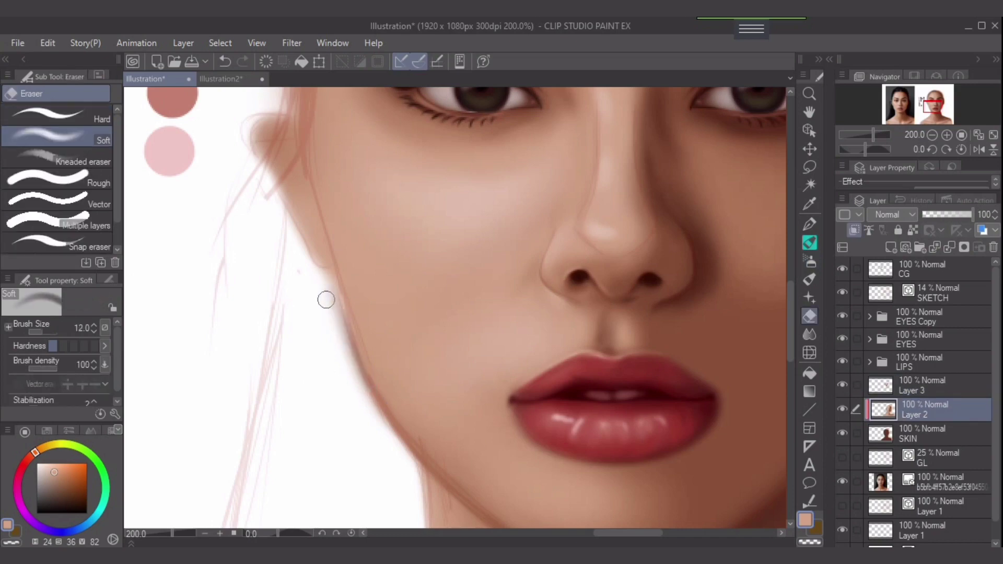
key("bracketleft")
key("bracketleft")
mouse_move(325, 299)
left_mouse_down()
mouse_move(364, 394)
mouse_move(326, 298)
mouse_move(386, 414)
left_mouse_up()
key("alt+bracketright")
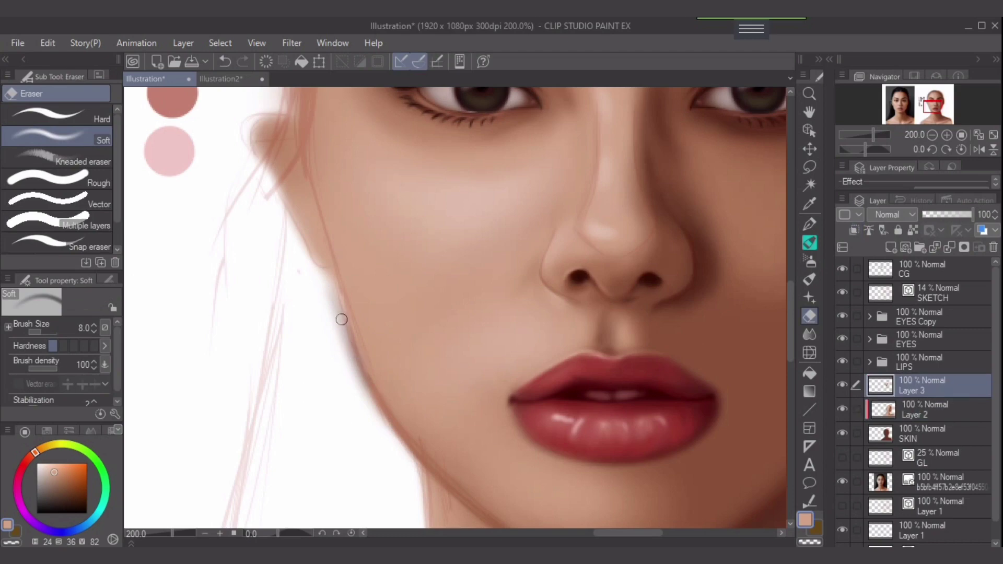
key("alt+bracketleft")
key("alt+bracketleft")
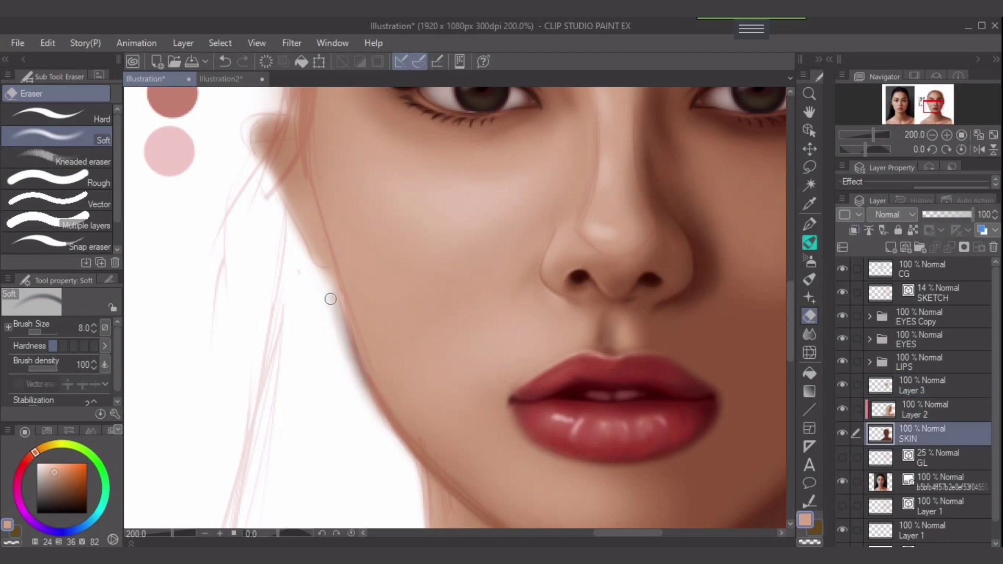
key("bracketright")
key("bracketright")
key("bracketright")
left_click_drag(320, 294, 350, 383)
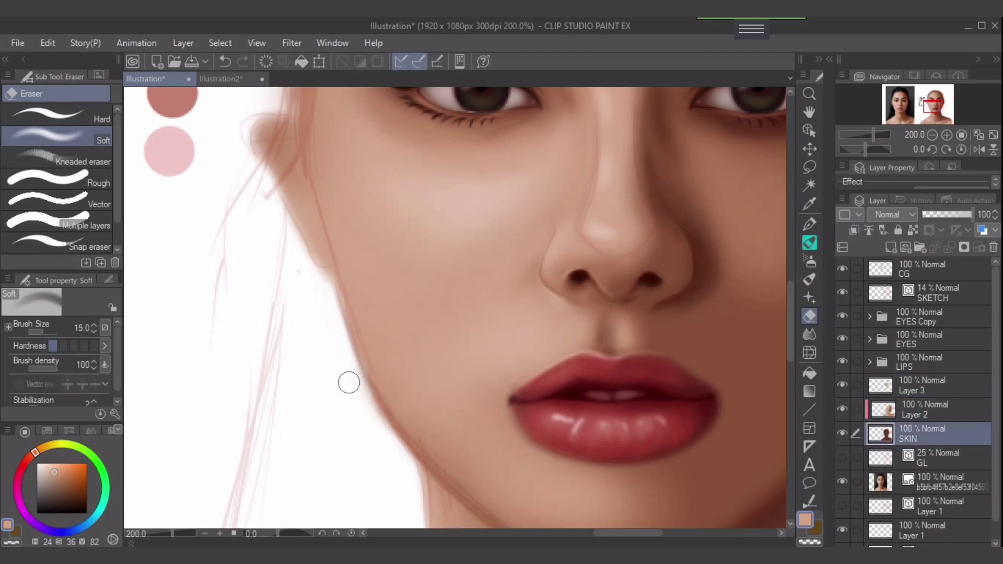
key("ctrl+z")
Step: Trim the SKIN layer's lit cheek and jaw edge to the sketch line with the Soft eraser at sizes 10 and 12, and hide the SKETCH layer
key("bracketleft")
key("bracketleft")
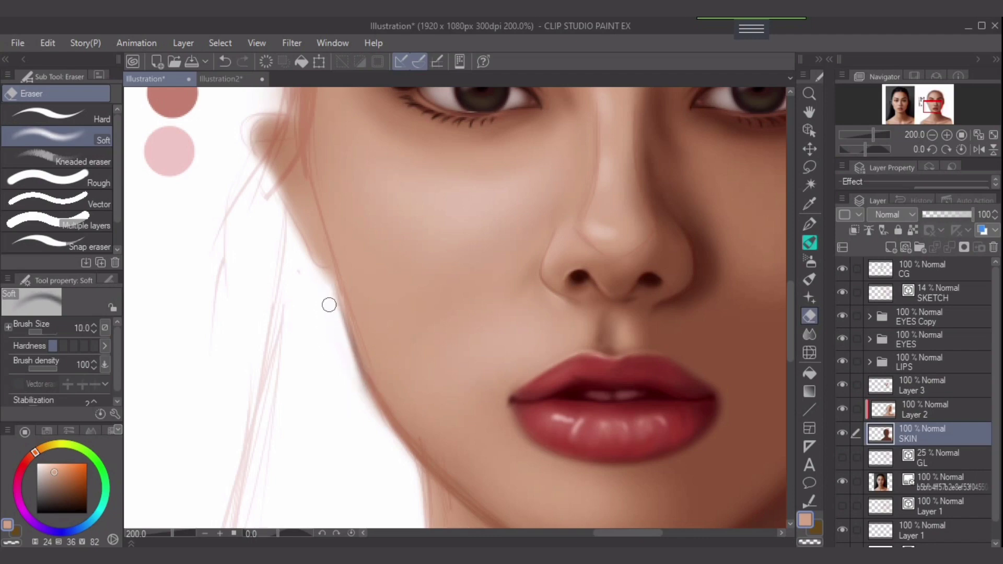
left_click_drag(354, 363, 379, 413)
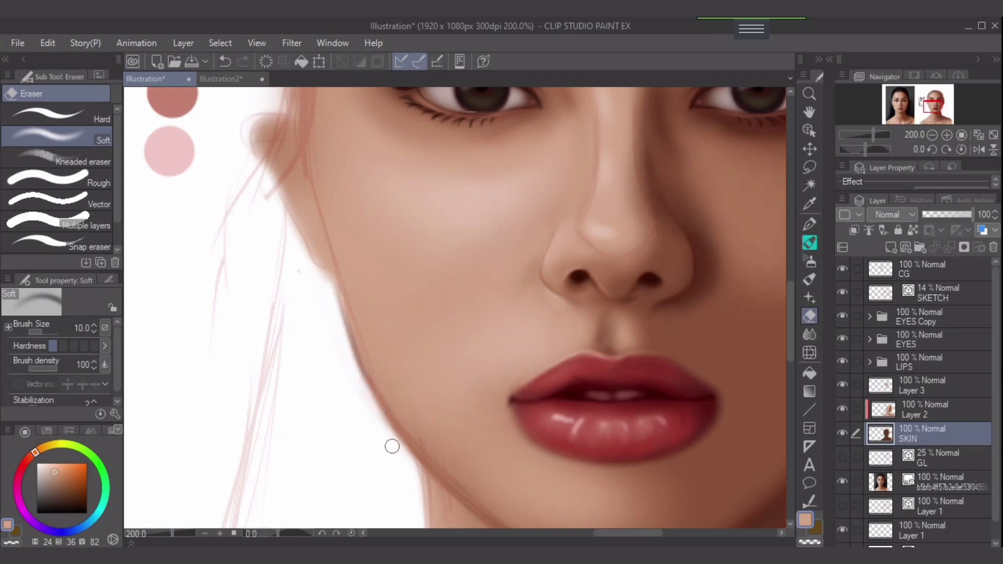
left_click(842, 292)
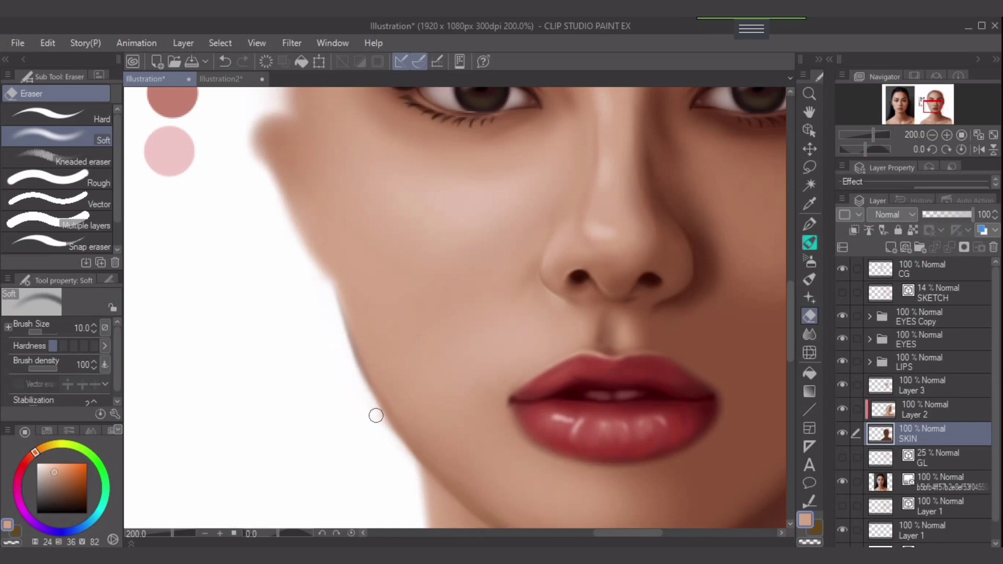
key("ctrl+z")
key("ctrl+y")
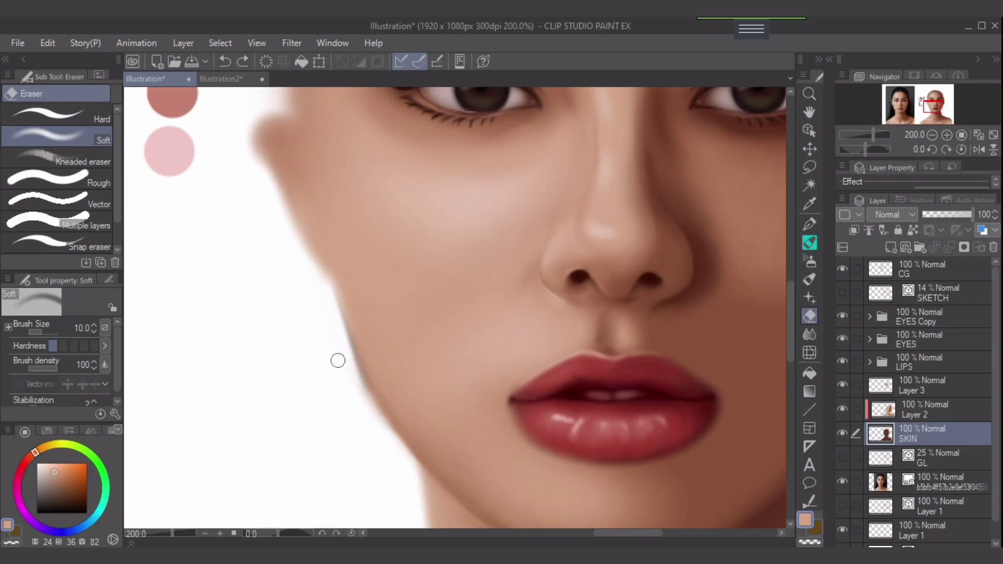
key("bracketright")
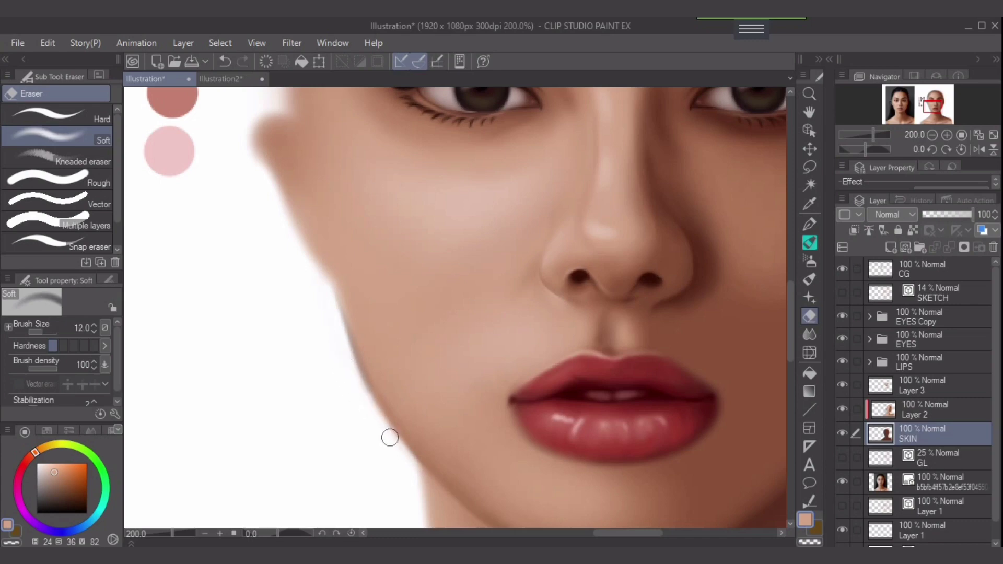
Step: Show the SKETCH layer and erase skin spill below the ear and along the shadowed cheek on SKIN with the Soft eraser at sizes 12 and 17
left_click_drag(441, 392, 107, 334)
left_click_drag(568, 292, 564, 327)
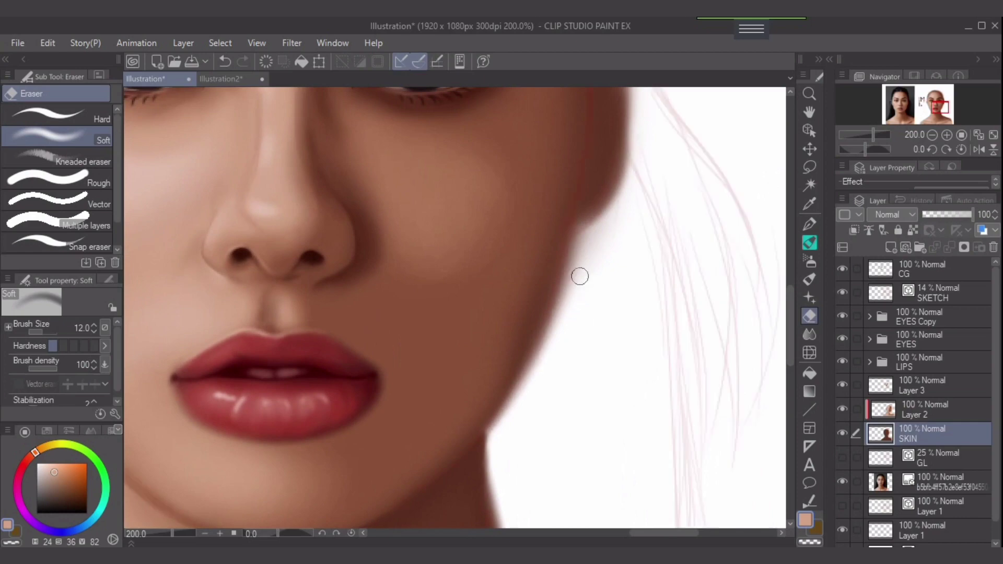
mouse_move(574, 257)
left_mouse_down()
mouse_move(565, 321)
mouse_move(575, 248)
mouse_move(597, 235)
mouse_move(575, 274)
mouse_move(558, 354)
left_mouse_up()
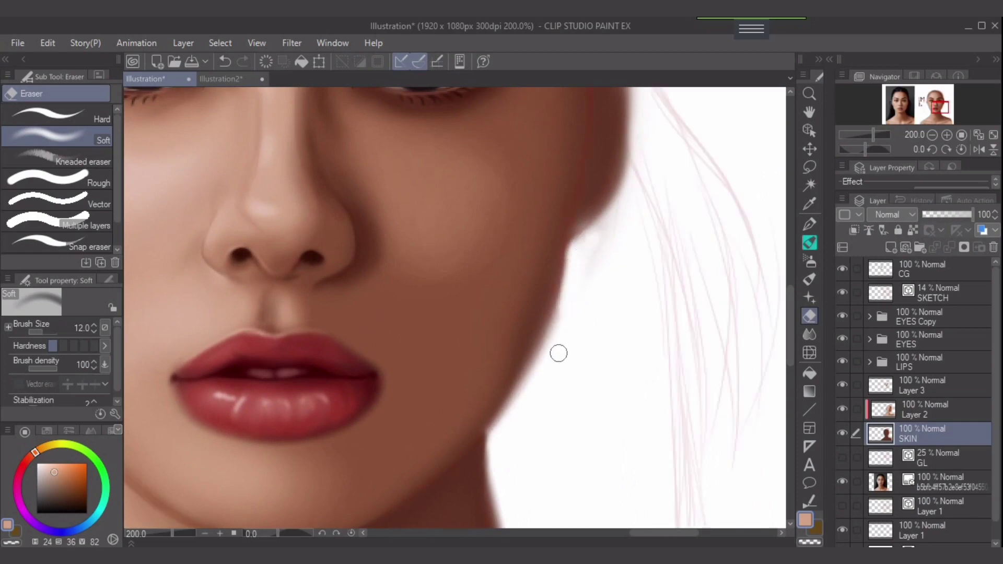
key("bracketright")
key("bracketright")
mouse_move(599, 244)
left_mouse_down()
mouse_move(615, 226)
mouse_move(581, 250)
left_mouse_up()
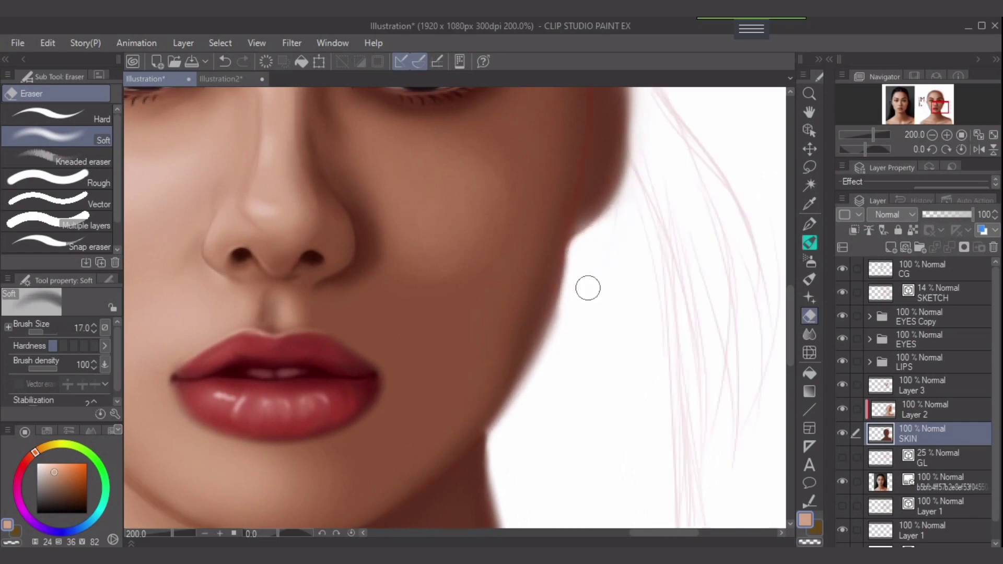
Step: Refine the SKIN layer's shadowed cheek and jaw edge to the sketch line with the Soft eraser down to size 7, and hide the SKETCH layer
key("bracketleft")
left_click_drag(569, 300, 533, 400)
key("bracketleft")
key("bracketleft")
key("bracketleft")
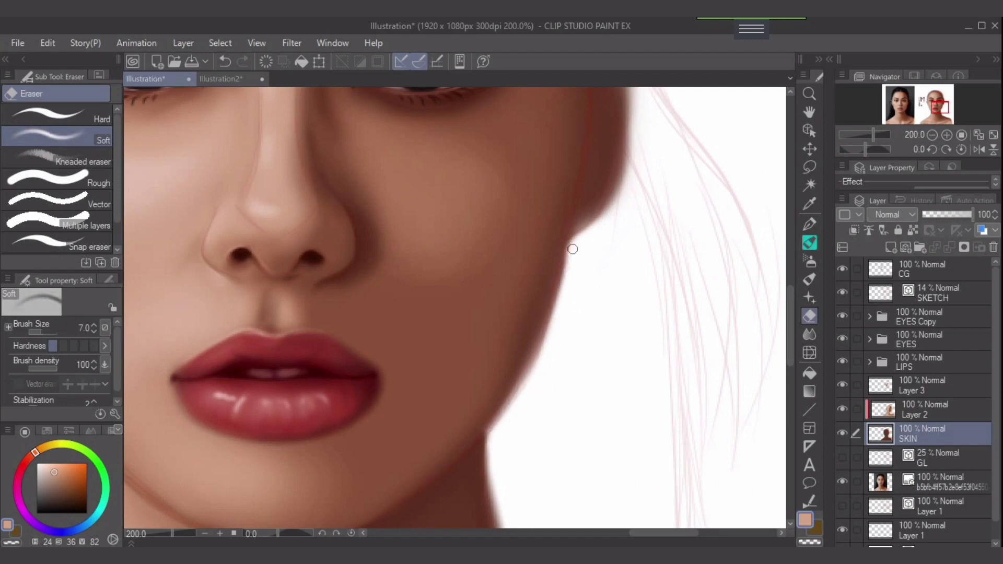
left_click_drag(571, 249, 546, 358)
left_click_drag(552, 320, 525, 382)
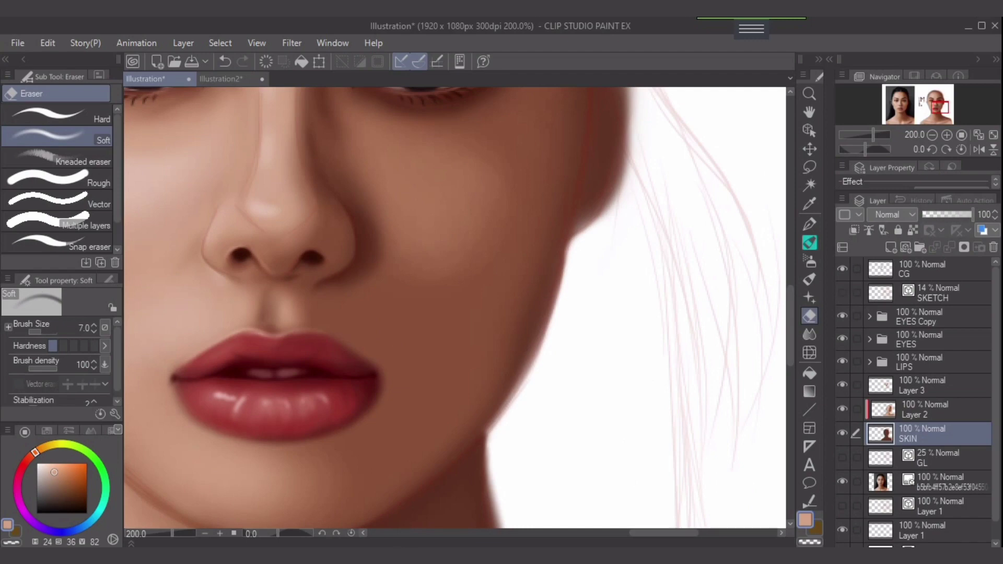
key("bracketright")
key("bracketright")
key("bracketleft")
key("bracketleft")
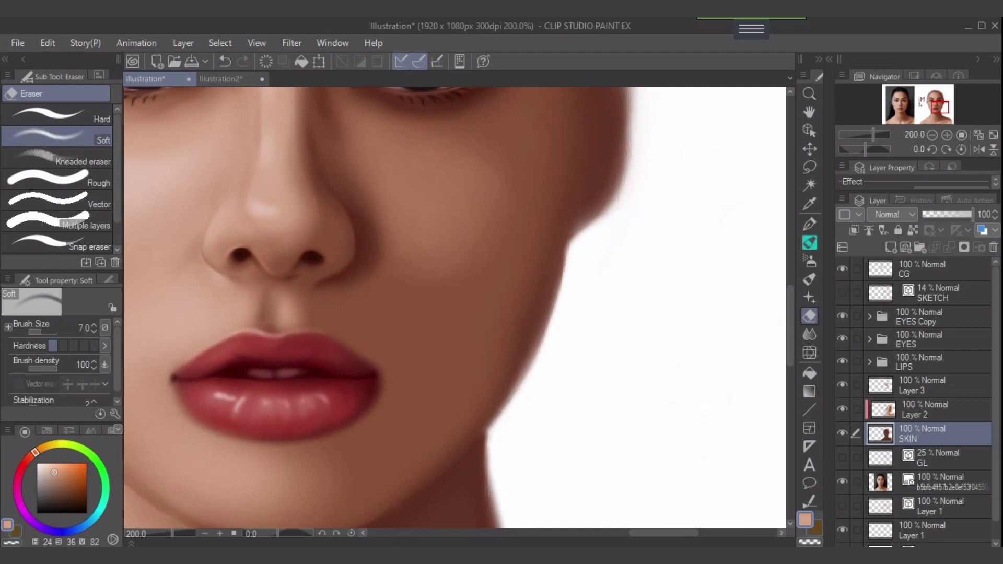
Step: Airbrush sampled dark brown (H 17, S 57, V 41) along the shadowed cheek and jaw edge on Layer 2, starting at size 15
key("alt+bracketright")
left_click(532, 343, "alt")
key("bracketright")
key("bracketright")
key("bracketright")
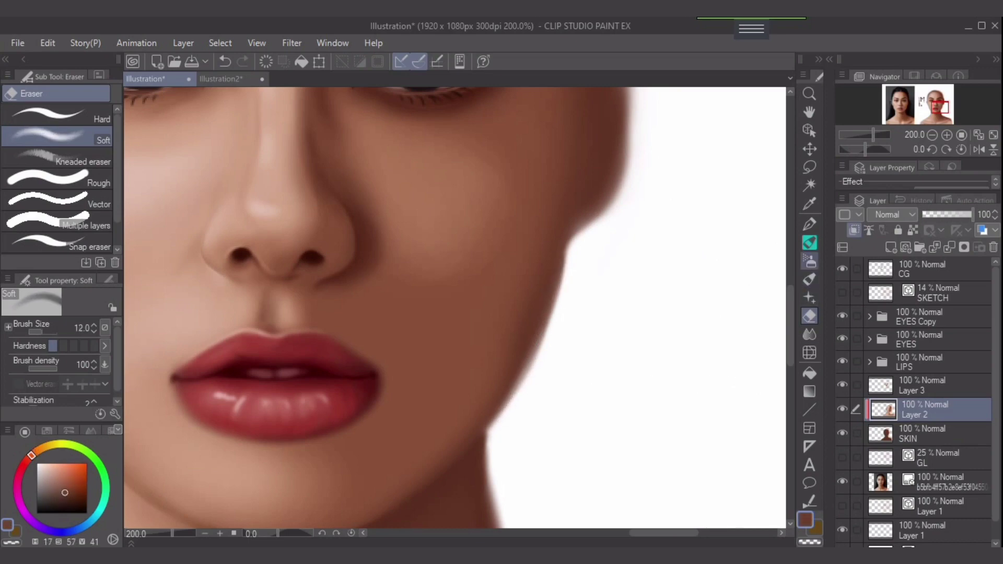
left_click(810, 260)
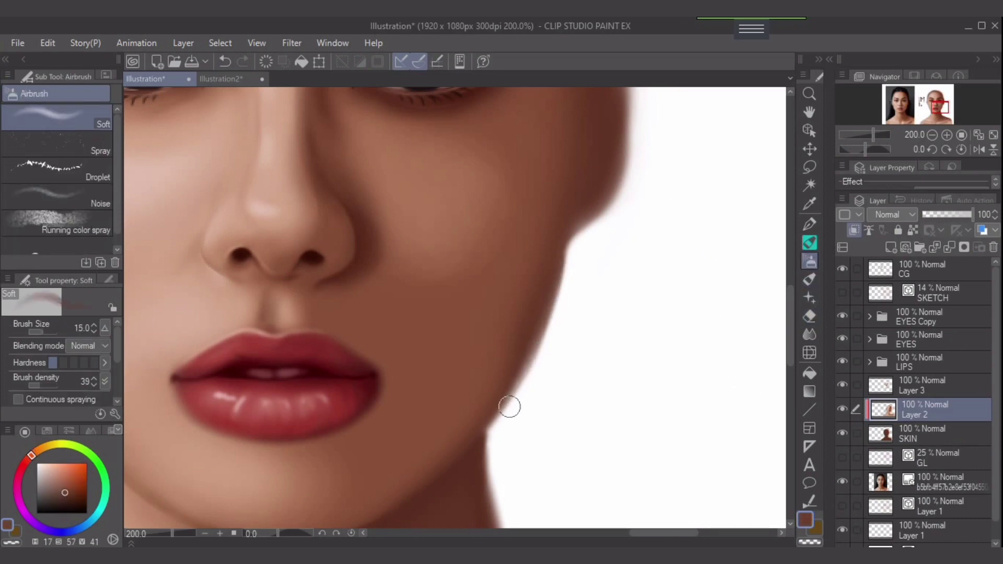
key("ctrl+z")
key("[")
left_click_drag(552, 308, 500, 403)
Step: Make SKIN active with its transparent pixels locked, set the airbrush to density 100 and size 12, and undo the last edge stroke
left_click(925, 433)
key("bracketright")
key("bracketright")
key("bracketright")
key("bracketright")
key("bracketright")
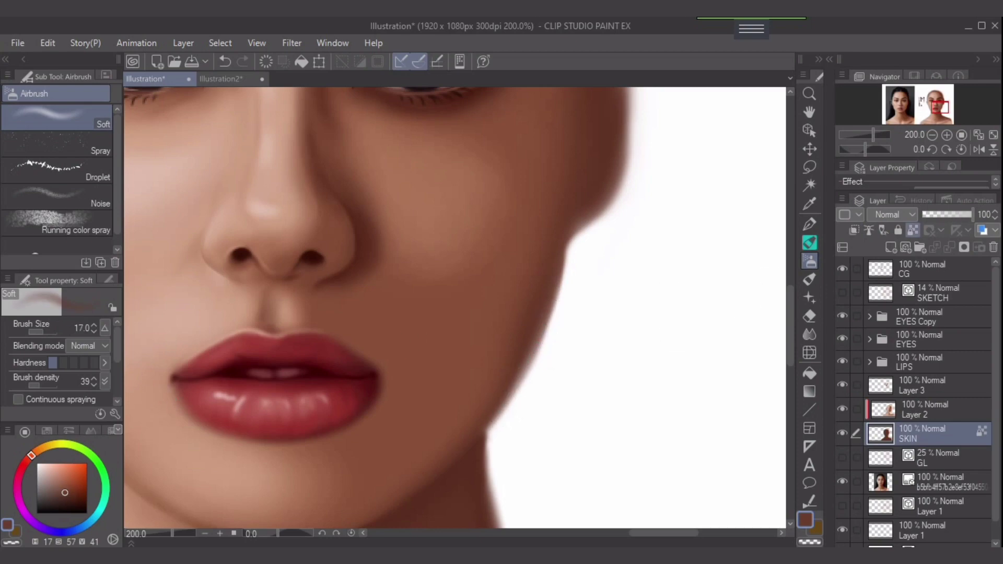
left_click_drag(40, 385, 59, 386)
key("bracketleft")
key("bracketleft")
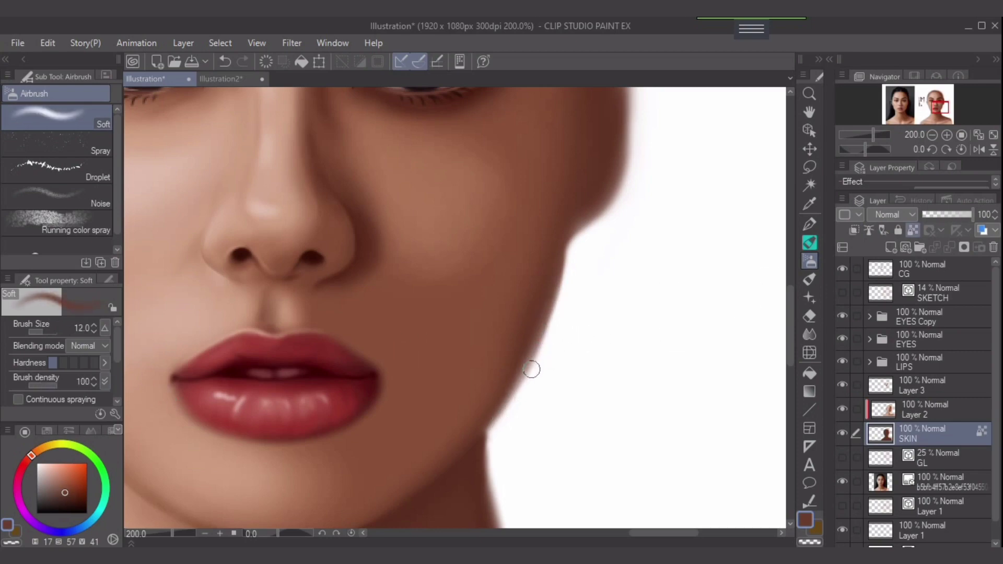
key("ctrl+z")
Step: Show the SKETCH layer at 25% opacity and sample dark brown (H 17, S 61, V 40) from the shadowed cheek
left_click(841, 292)
left_click(531, 329, "alt")
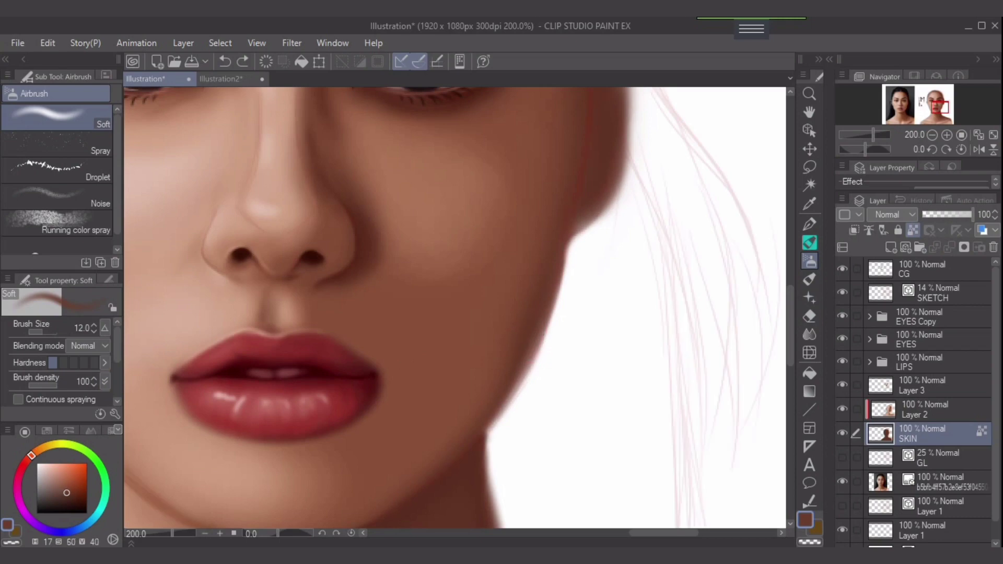
left_click(937, 292)
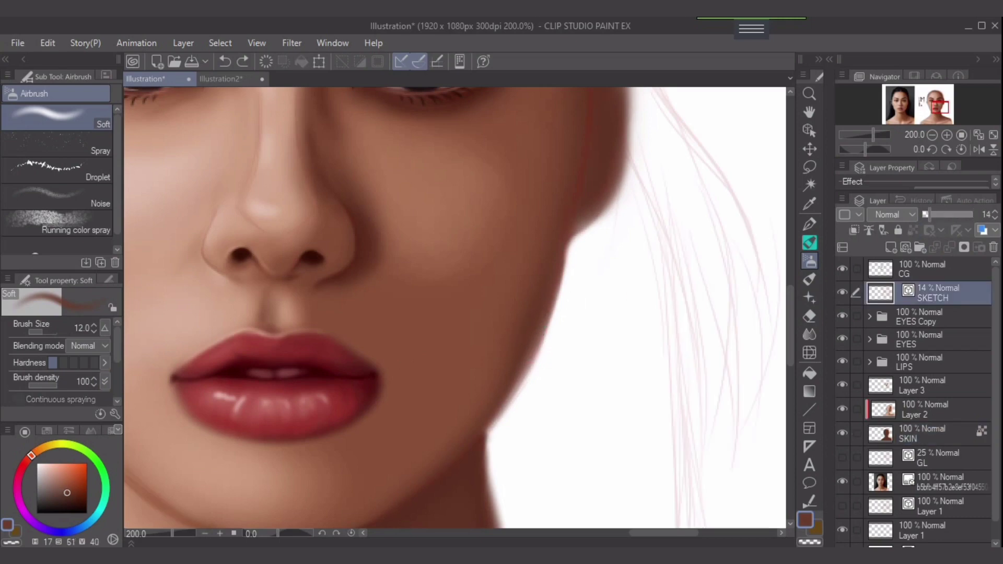
left_click_drag(961, 214, 935, 215)
left_click(924, 409)
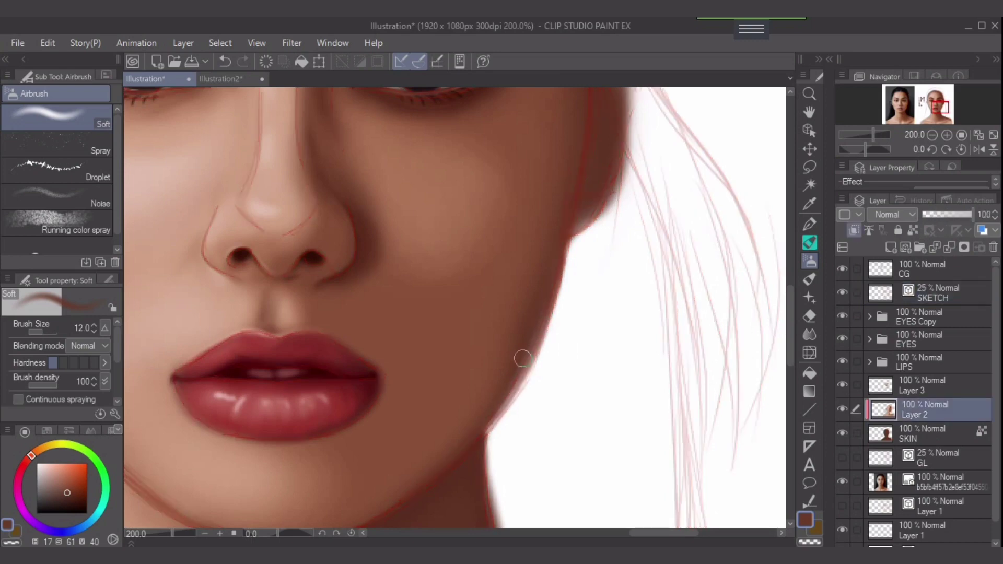
Step: Unlock the SKIN layer's transparent pixels and try a dark brown airbrush stroke at size 6 along the shadowed cheek edge
left_click(930, 434)
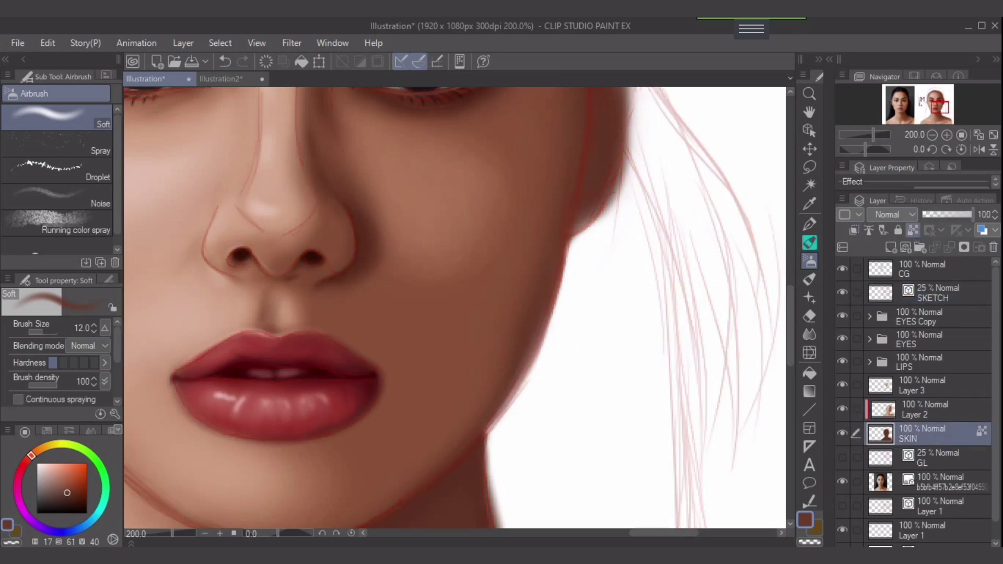
left_click(913, 230)
key("bracketleft")
key("bracketleft")
key("bracketleft")
key("bracketleft")
left_click_drag(543, 327, 511, 395)
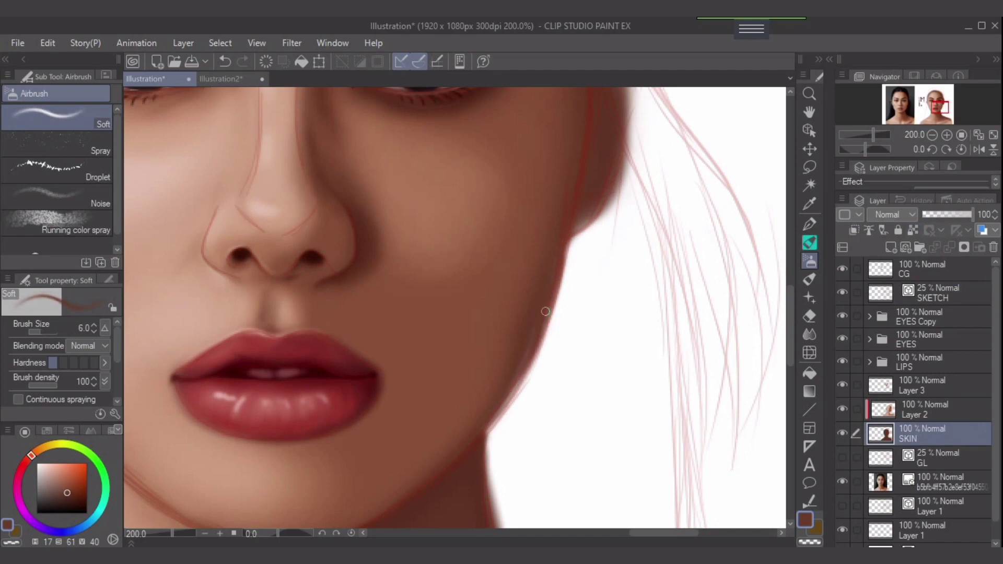
key("ctrl+z")
Step: Define the shadowed face contour on SKIN from below the ear to the jaw corner with dark brown airbrush strokes at size 6
left_click_drag(555, 266, 531, 360)
left_click_drag(545, 309, 510, 404)
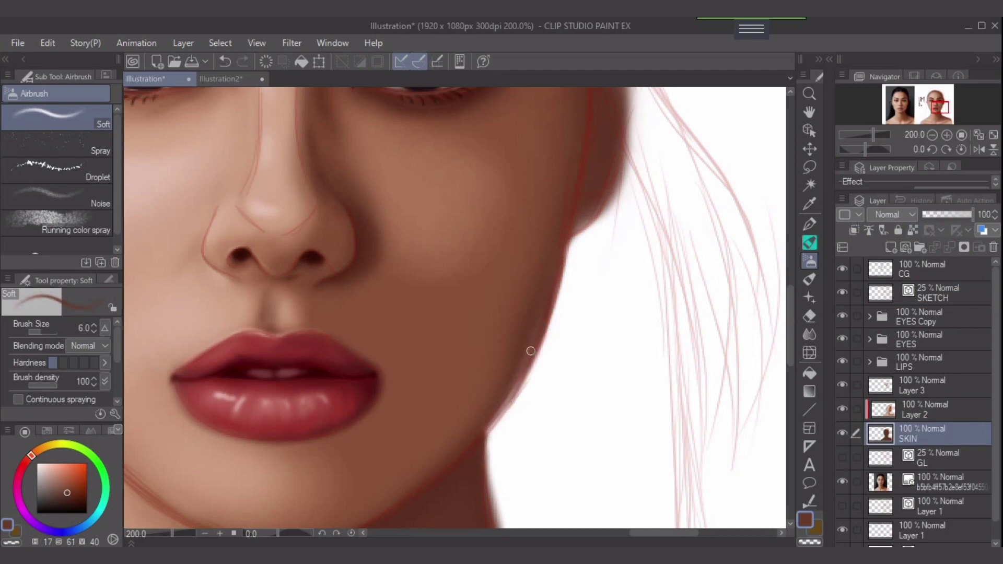
key("ctrl+z")
left_click_drag(524, 367, 483, 428)
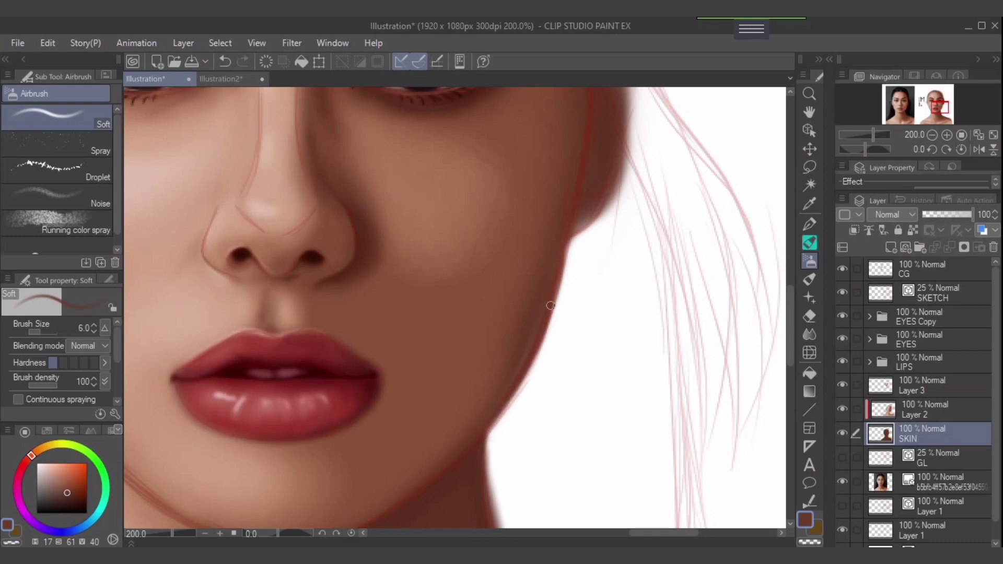
mouse_move(560, 259)
left_mouse_down()
mouse_move(546, 321)
mouse_move(553, 285)
mouse_move(511, 394)
left_mouse_up()
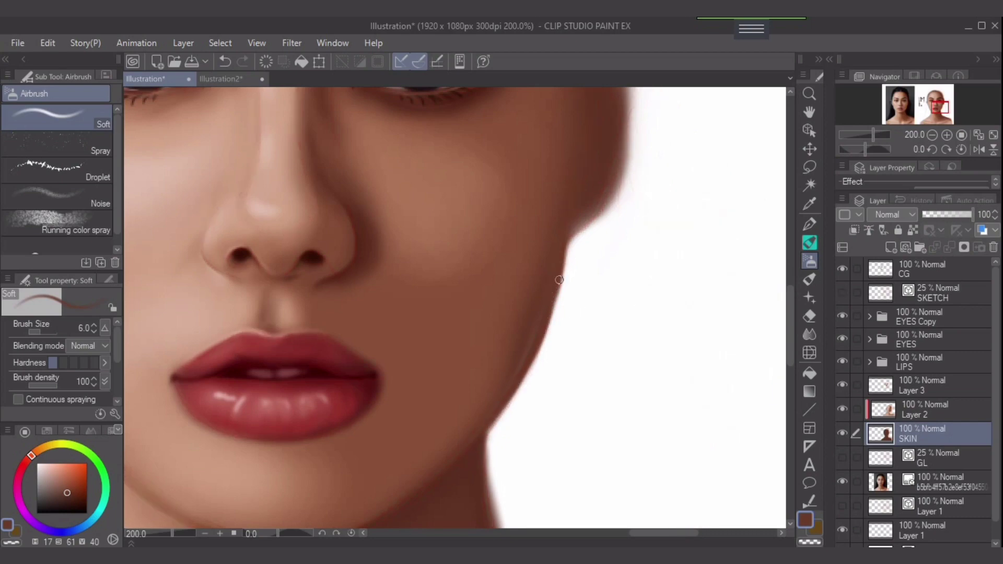
Step: Hide the SKETCH layer and blend the shadowed cheek and jaw edge on SKIN with the airbrush at sizes 10, 7 and 5
key("bracketright")
key("bracketright")
key("bracketright")
key("bracketright")
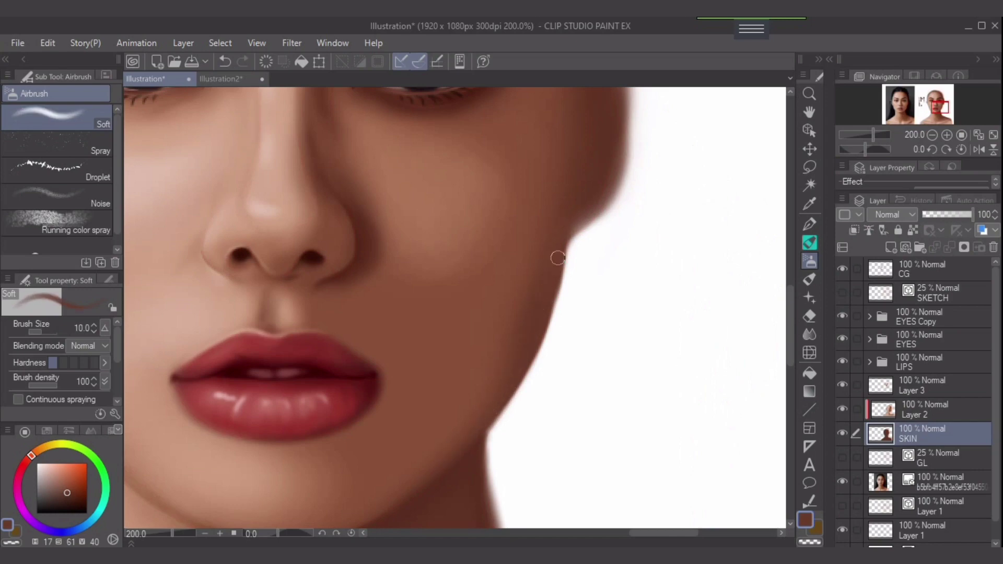
key("bracketleft")
key("bracketleft")
key("bracketleft")
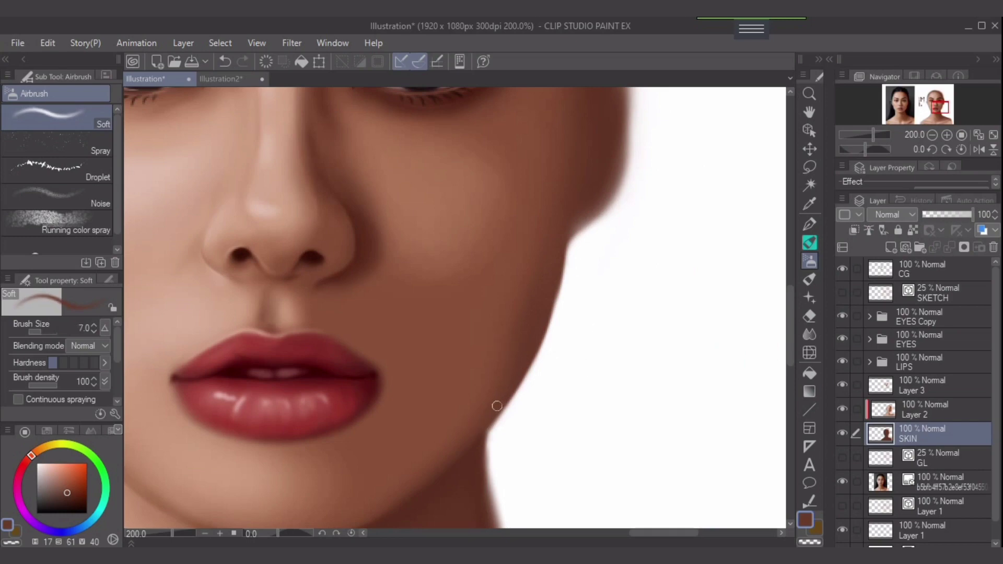
key("bracketleft")
key("bracketleft")
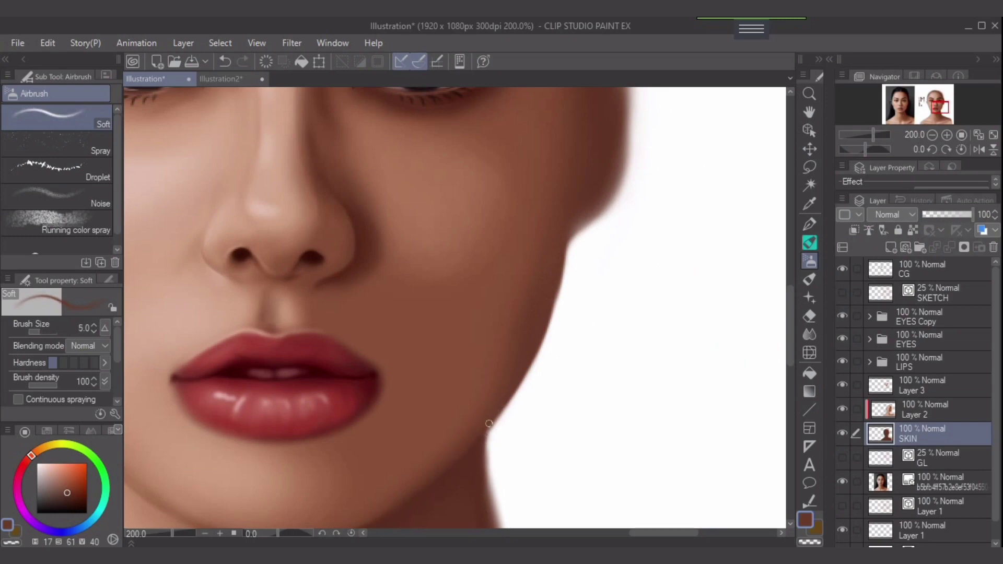
Step: Make Layer 3 active, sample a pale skin tone (H 19, S 21, V 88), and show the SKETCH layer for airbrushing the lit cheek
scroll(538, 409, "down", 1)
left_click_drag(640, 348, 742, 353)
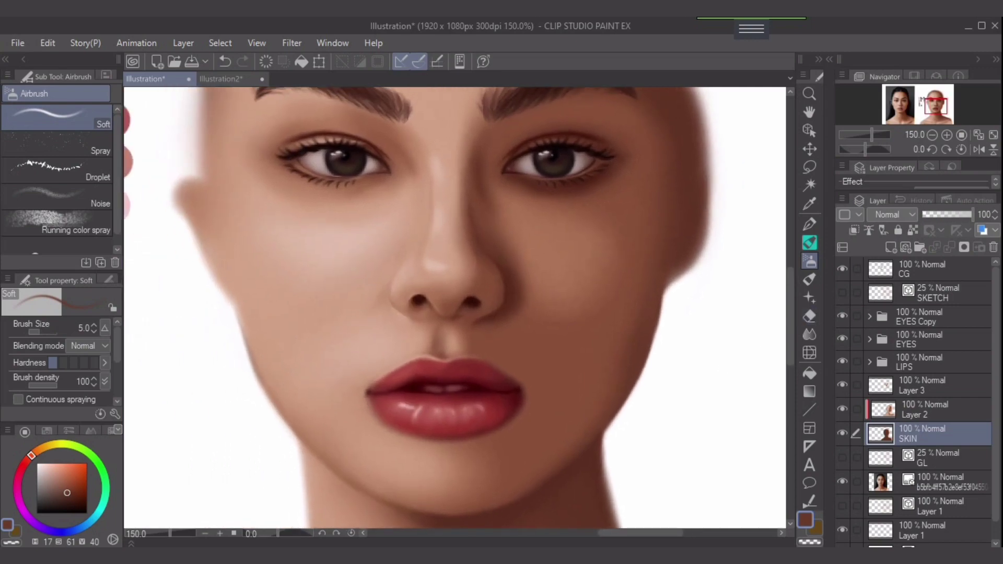
left_click(928, 385)
left_click(993, 135)
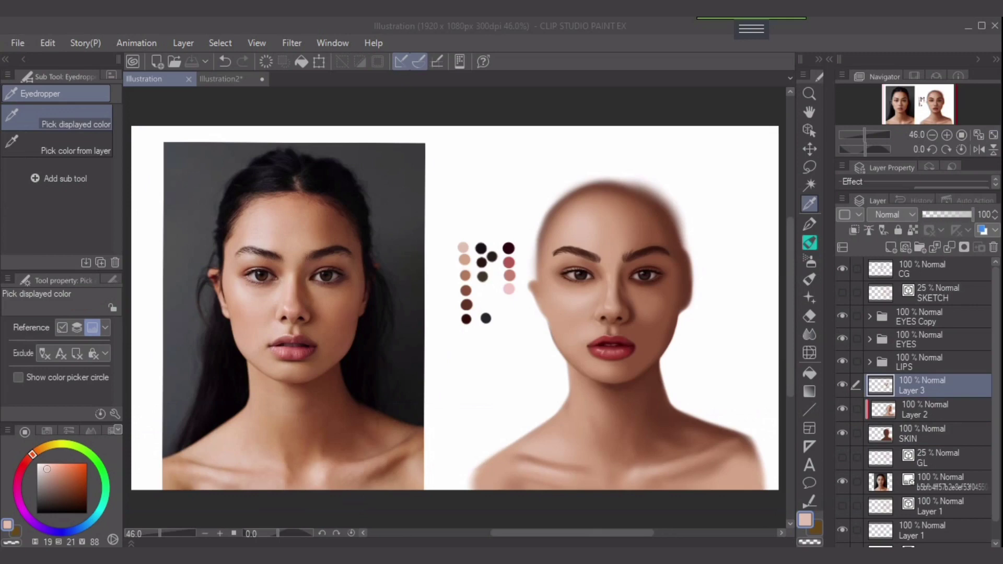
scroll(677, 383, "up", 4)
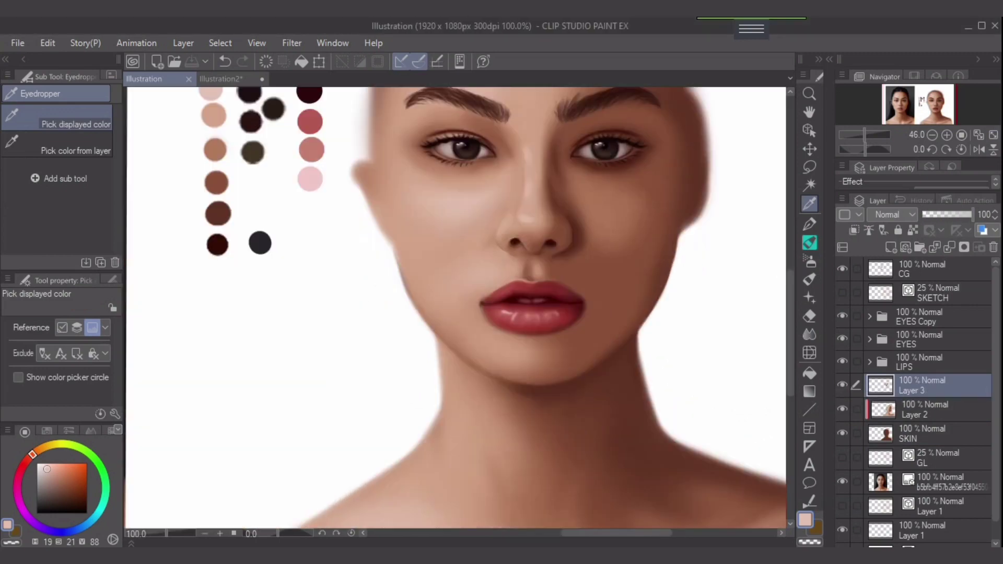
left_click_drag(522, 236, 679, 443)
scroll(642, 452, "up", 1)
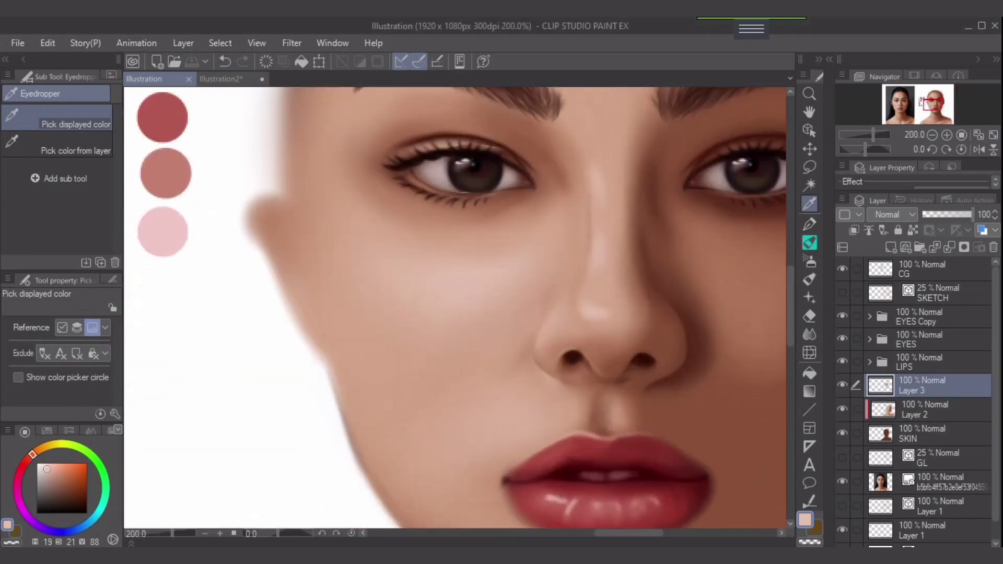
left_click(841, 292)
left_click_drag(454, 261, 459, 296)
left_click(809, 261)
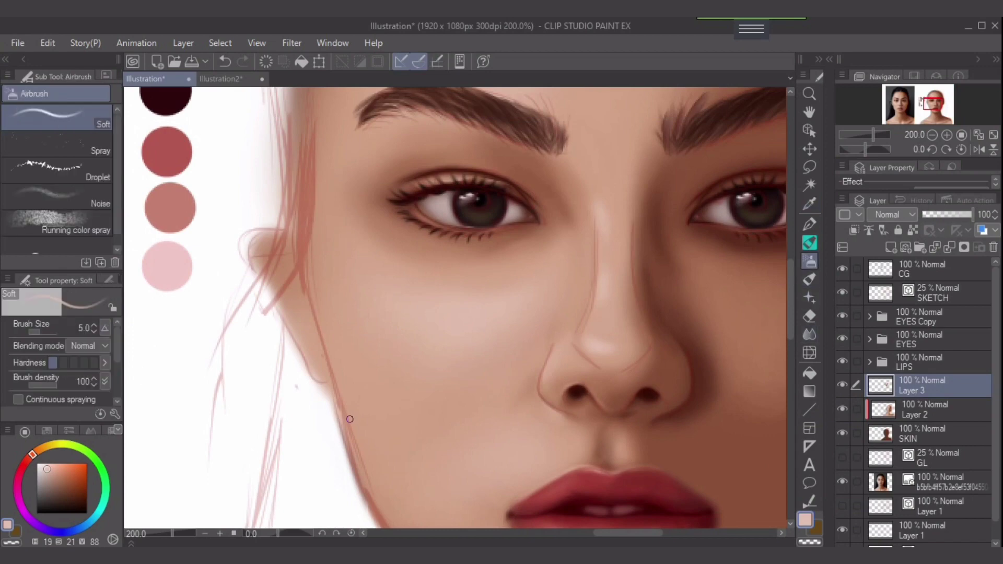
key("ctrl+z")
Step: Sample reddish brown (H 19, S 59, V 53) from the palette swatches and set the airbrush to size 7, undoing the last stroke
scroll(358, 182, "down", 1)
left_click_drag(239, 256, 294, 257)
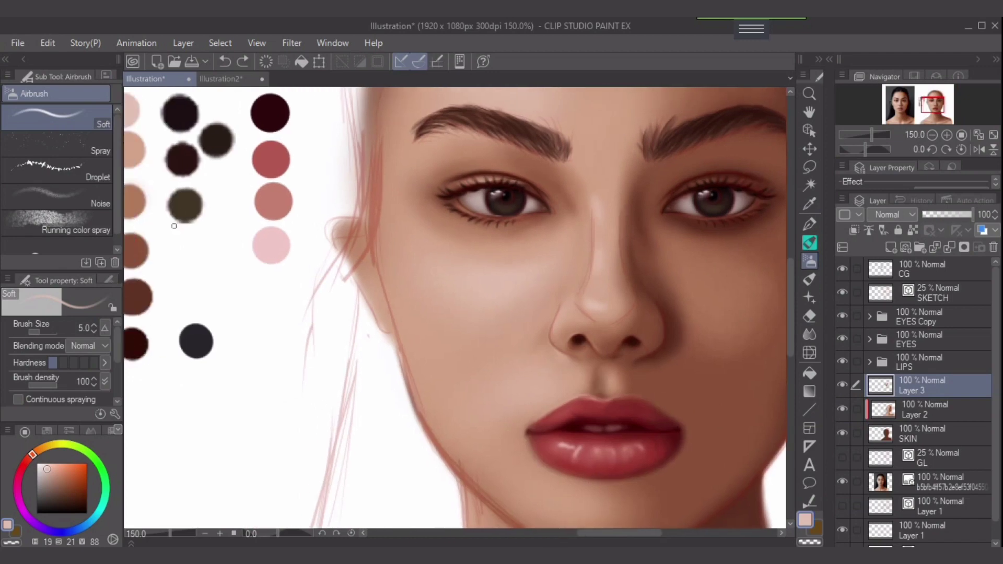
left_click(131, 253, "alt")
mouse_move(391, 365)
left_mouse_down()
mouse_move(369, 359)
mouse_move(385, 370)
left_mouse_up()
key("bracketright")
key("bracketright")
key("ctrl+z")
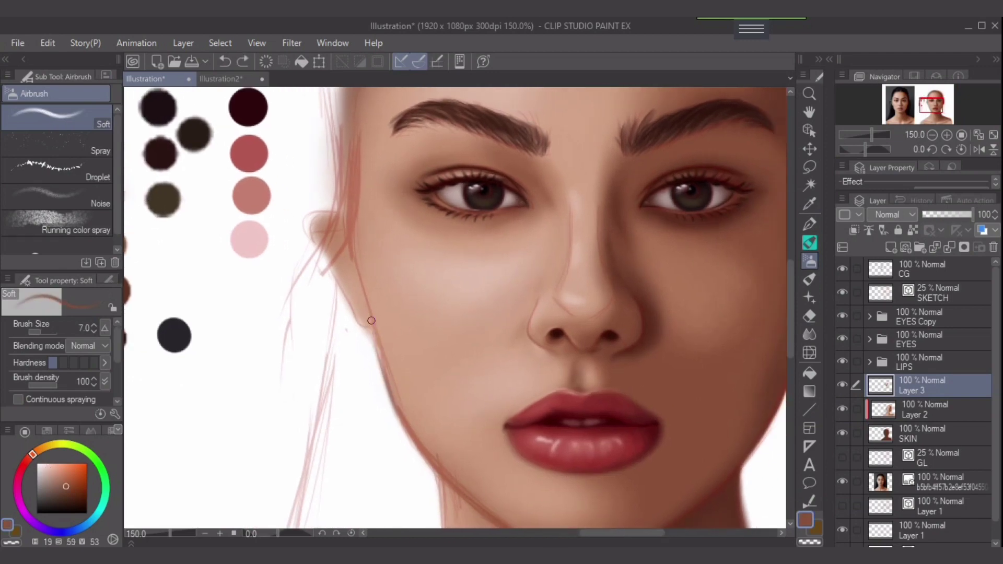
Step: Airbrush a thin reddish-brown line at size 5 along the lit cheek's sketch outline below the ear on Layer 3
left_click_drag(369, 320, 387, 380)
key("ctrl+z")
key("bracketleft")
key("bracketleft")
left_click_drag(368, 319, 384, 367)
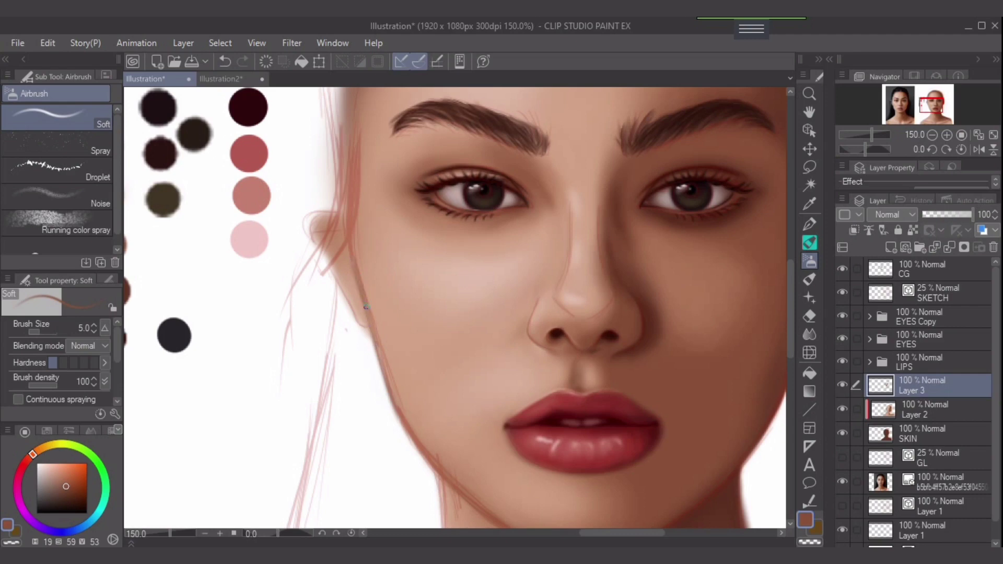
key("bracketright")
key("bracketright")
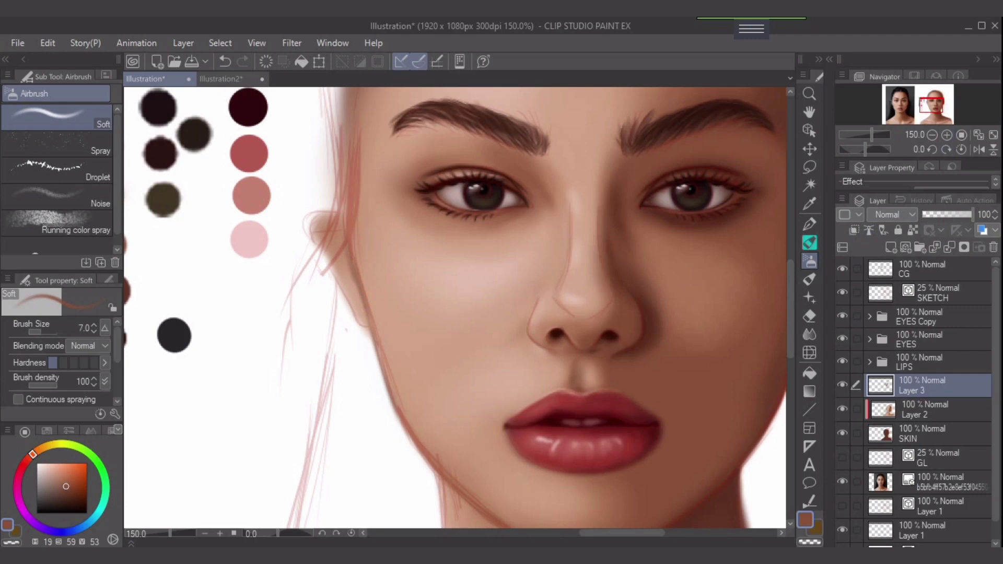
key("ctrl+minus")
left_click(855, 230)
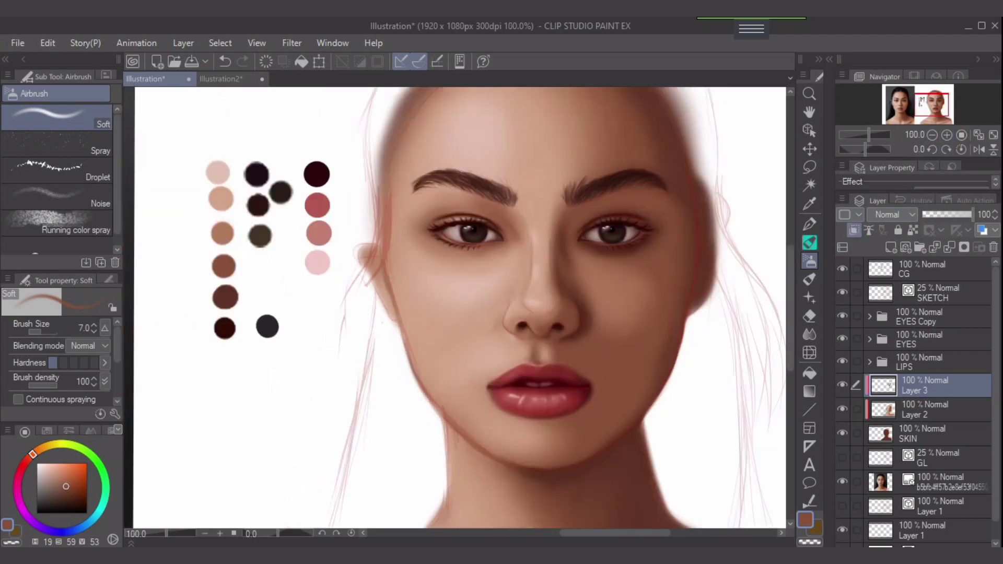
key("ctrl+z")
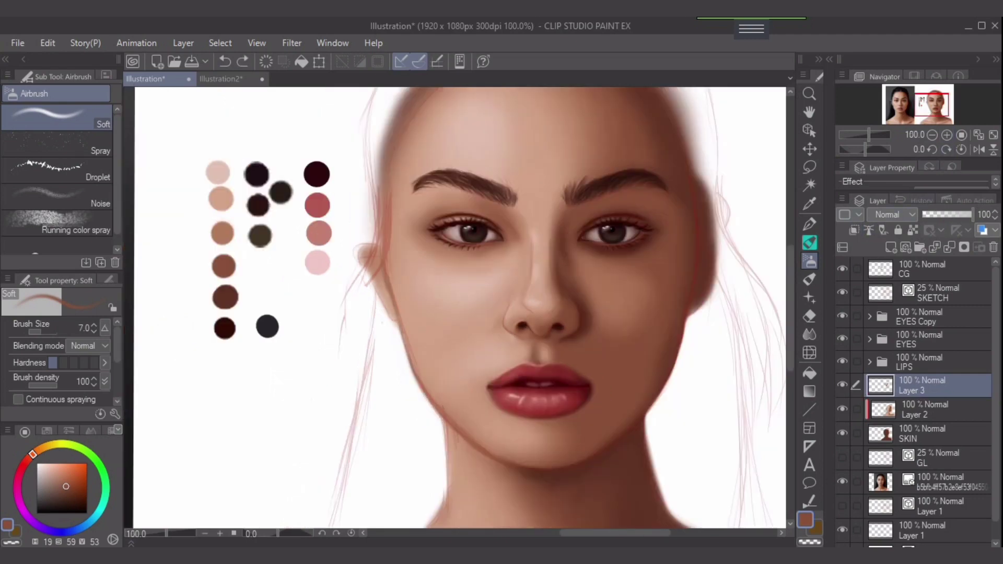
Step: Make Layer 2 active and airbrush a fine reddish-brown line at size 6 where the lit cheek meets the ear
left_click(925, 409)
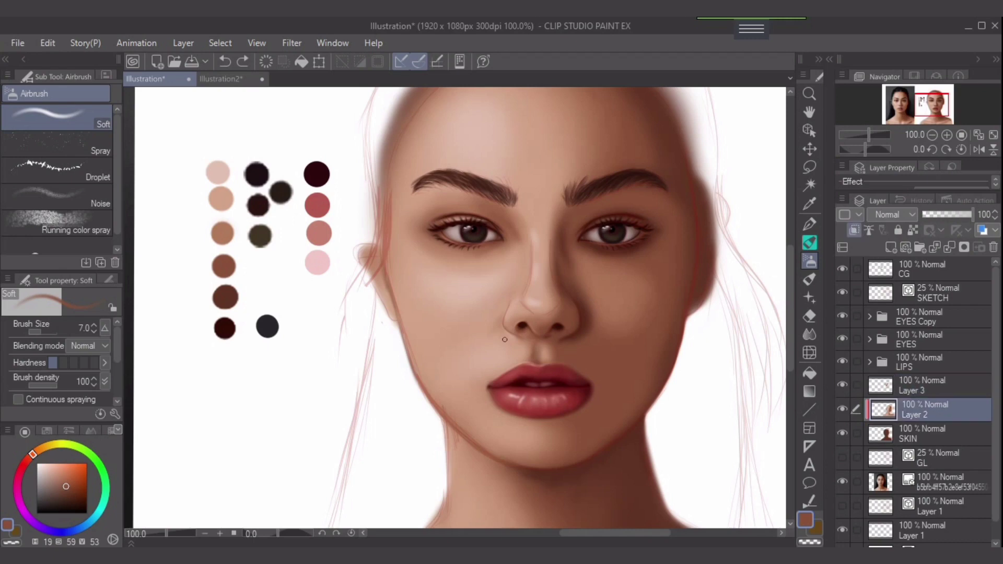
key("ctrl+plus")
mouse_move(311, 230)
left_mouse_down()
mouse_move(394, 245)
mouse_move(410, 264)
left_mouse_up()
key("bracketleft")
left_click_drag(403, 211, 413, 275)
Step: Shade the inside of the ear beside the lit cheek with reddish brown on Layer 2, using the airbrush at sizes 8 and 10
key("bracketright")
key("bracketright")
key("bracketright")
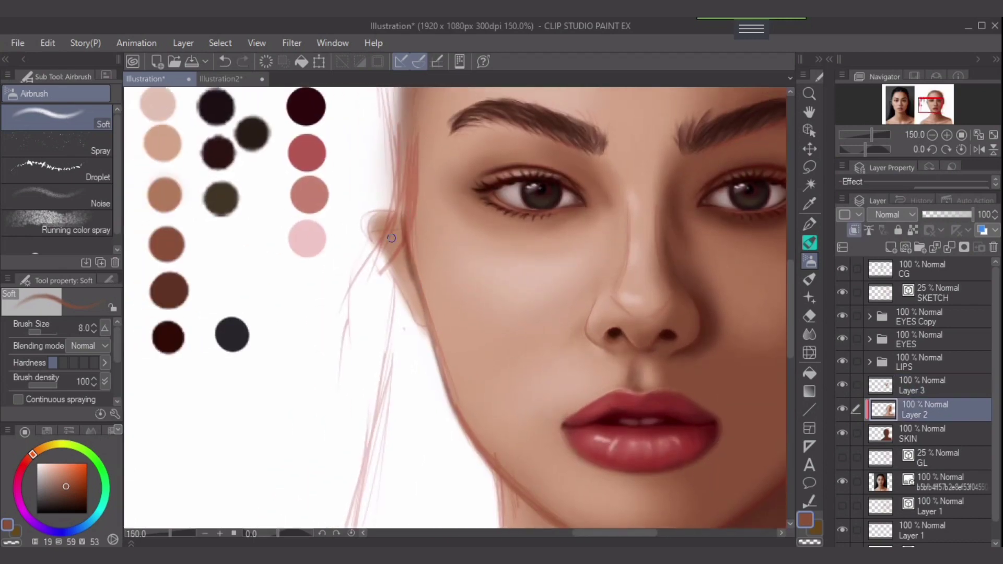
mouse_move(391, 238)
left_mouse_down()
mouse_move(398, 267)
mouse_move(401, 242)
mouse_move(398, 269)
mouse_move(376, 234)
mouse_move(407, 292)
mouse_move(377, 230)
mouse_move(395, 236)
mouse_move(374, 231)
mouse_move(404, 258)
left_mouse_up()
key("bracketright")
key("bracketleft")
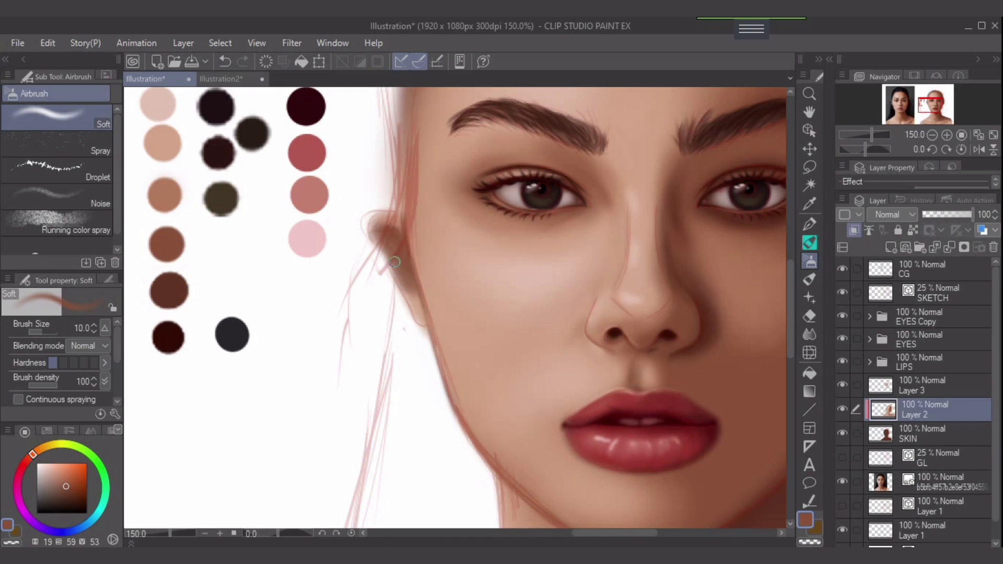
Step: Make the SKIN layer active and airbrush reddish brown inside the ear beside the lit cheek at sizes from 7 to 12
left_click(921, 433)
key("bracketleft")
key("bracketleft")
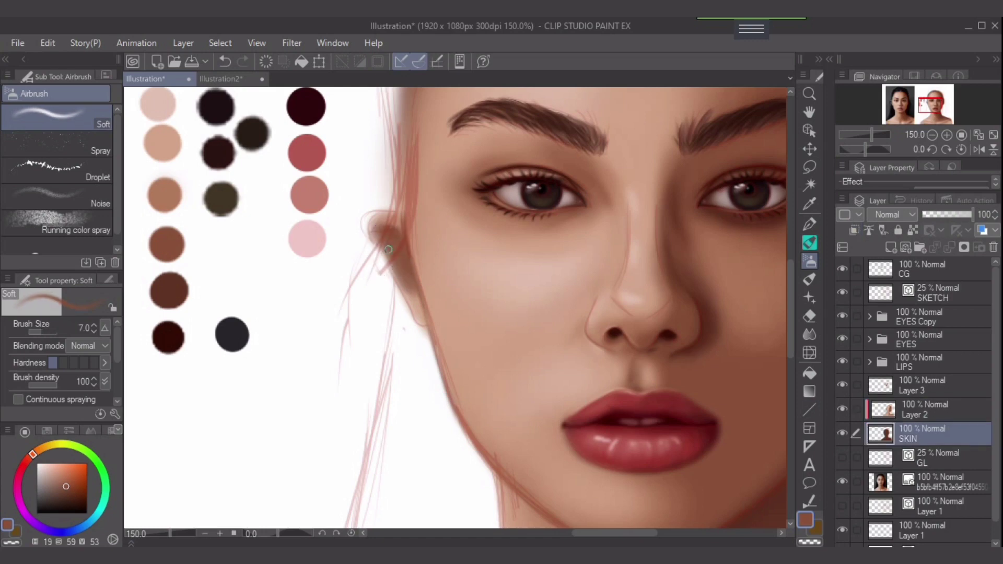
left_click_drag(372, 235, 395, 271)
key("bracketright")
key("bracketright")
mouse_move(373, 237)
left_mouse_down()
mouse_move(398, 275)
mouse_move(380, 232)
mouse_move(411, 292)
mouse_move(377, 231)
mouse_move(391, 252)
left_mouse_up()
key("bracketright")
Step: Sample light brown (H 22, S 49, V 69) from the swatches and airbrush the lit-side ear on Layer 2 at sizes 12 and 7
left_click_drag(161, 160, 155, 194)
left_click(167, 234, "alt")
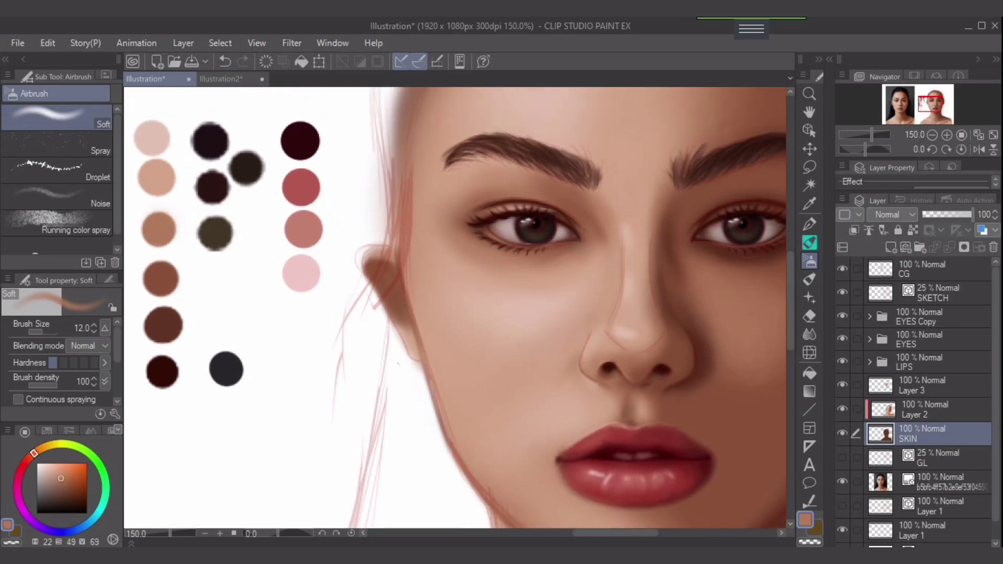
left_click(924, 410)
mouse_move(369, 271)
left_mouse_down()
mouse_move(391, 287)
mouse_move(385, 278)
left_mouse_up()
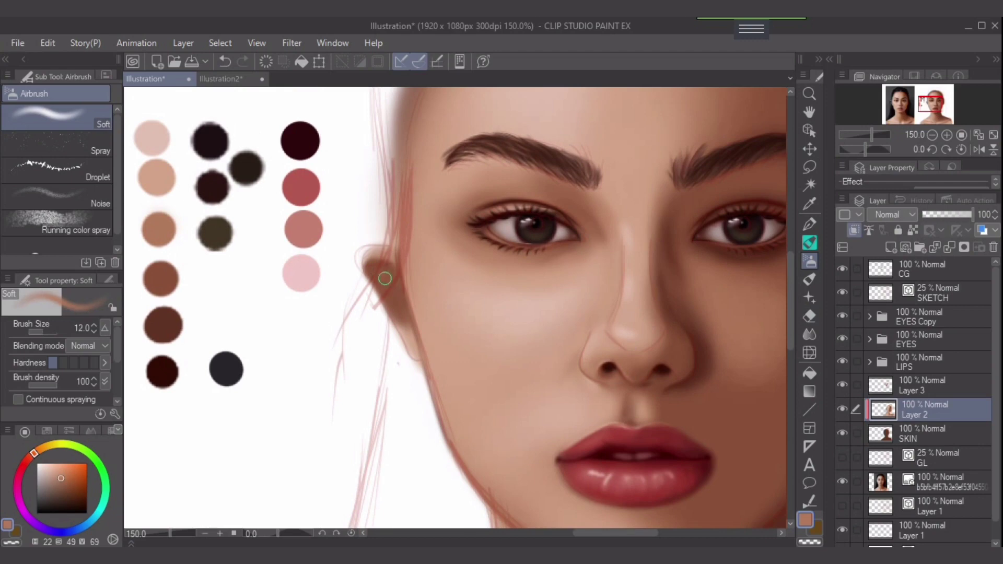
key("bracketleft")
key("bracketleft")
key("bracketleft")
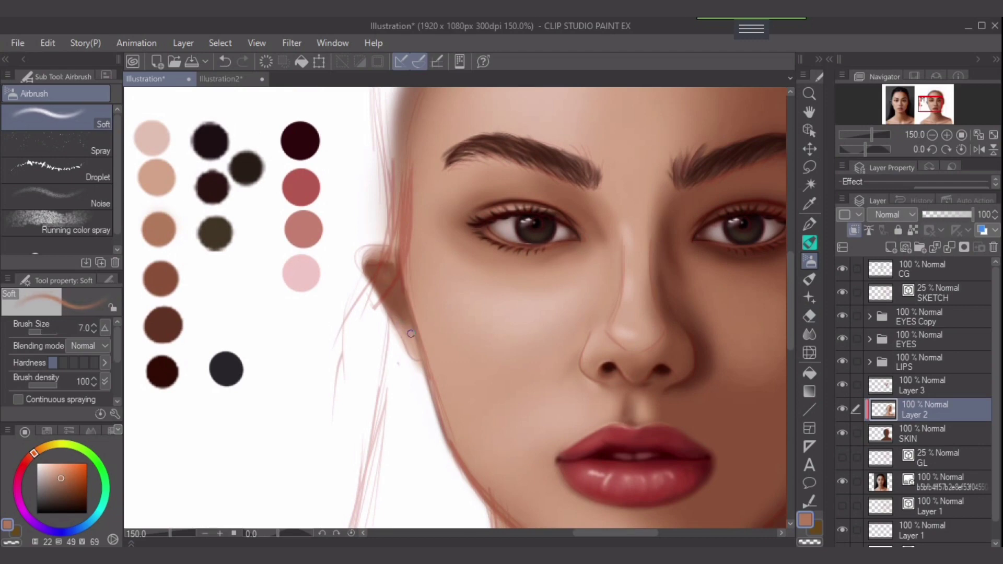
Step: Fill the lower edge of the lit-side ear with light brown on the SKIN layer, using airbrush sizes from 8 to 15
key("bracketright")
key("alt+bracketleft")
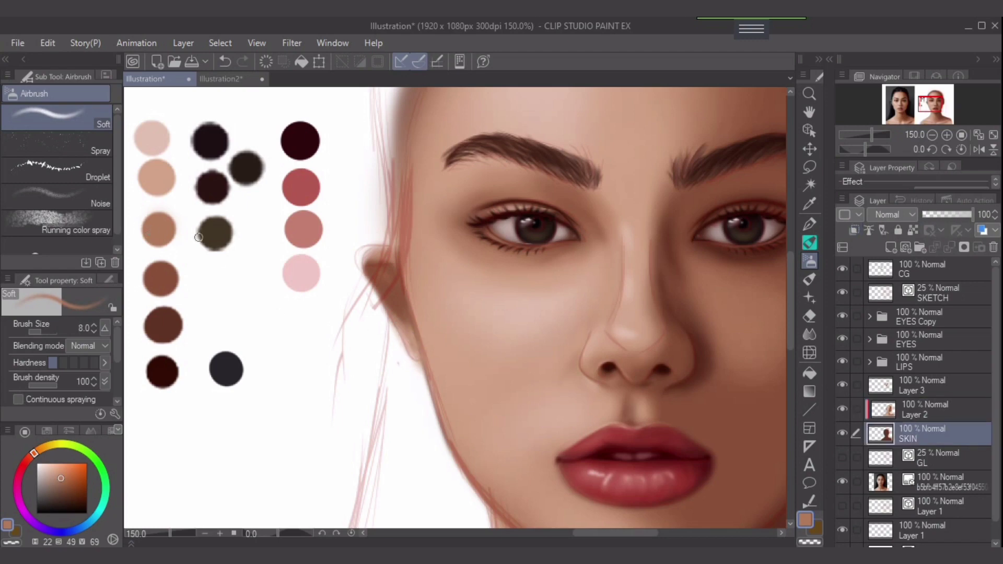
key("bracketright")
key("bracketright")
key("bracketright")
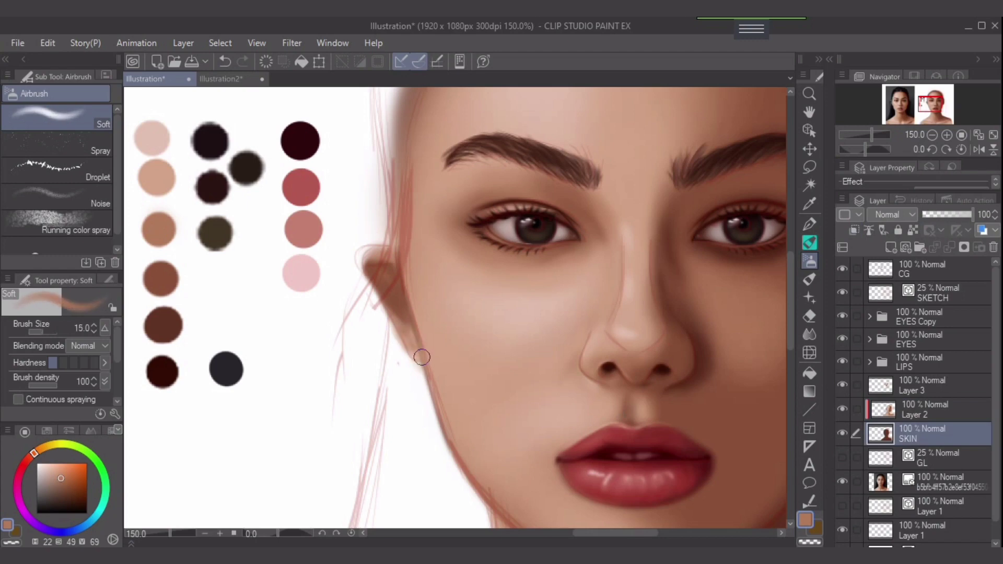
key("bracketleft")
key("bracketleft")
key("bracketleft")
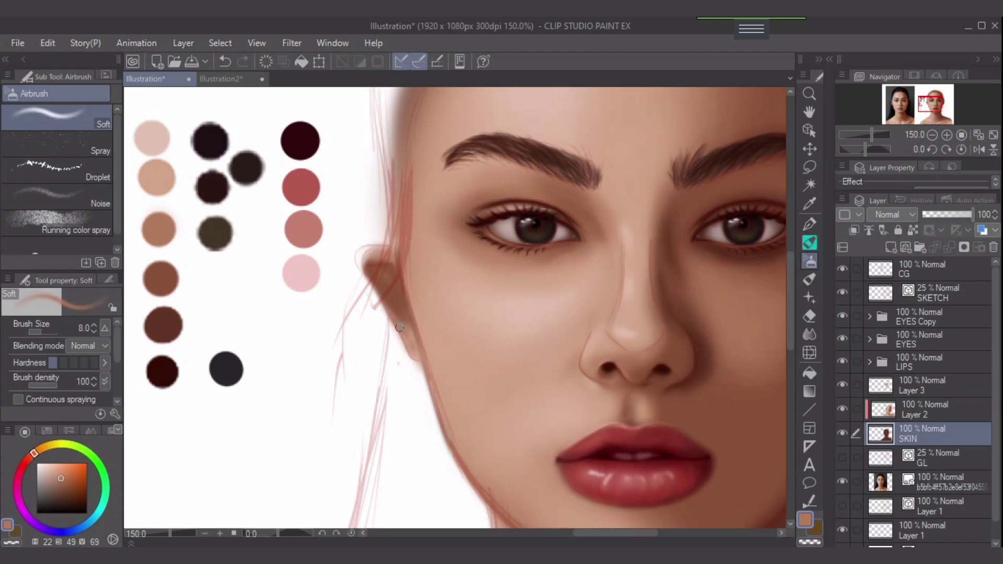
Step: Blend light brown into the lit-side earlobe on Layer 2 with the airbrush at sizes from 7 to 12
key("bracketleft")
key("bracketleft")
key("alt+bracketright")
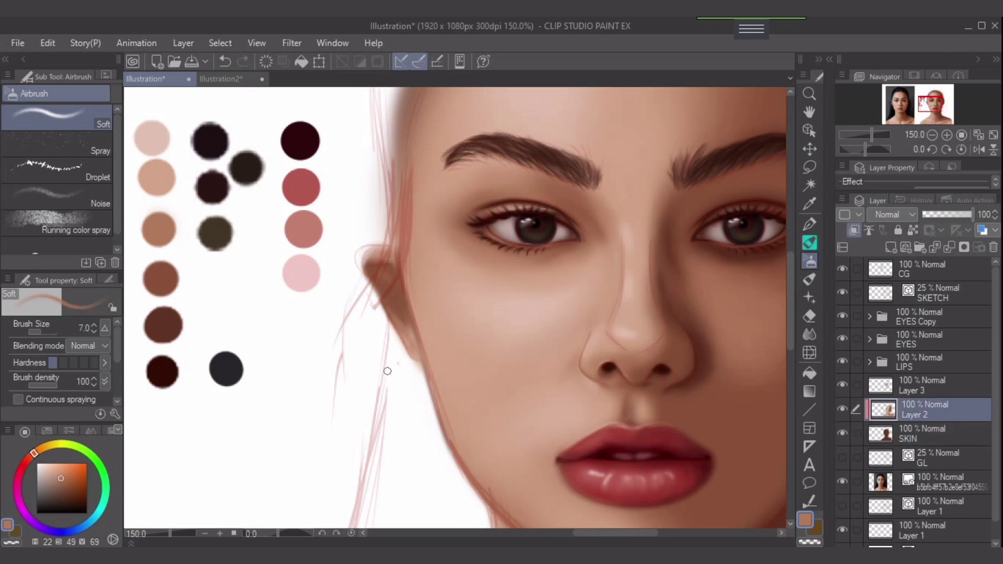
key("bracketright")
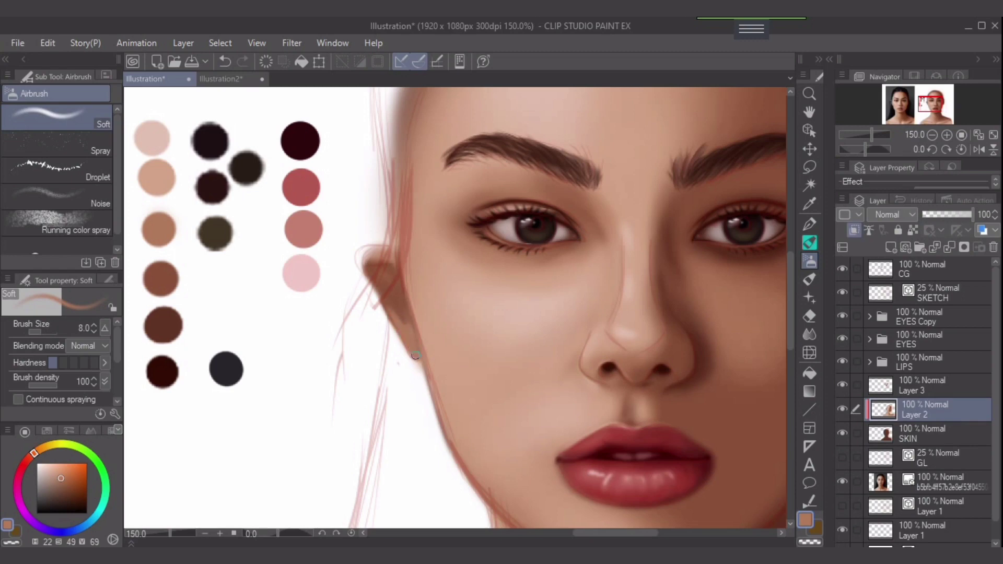
key("bracketright")
key("bracketright")
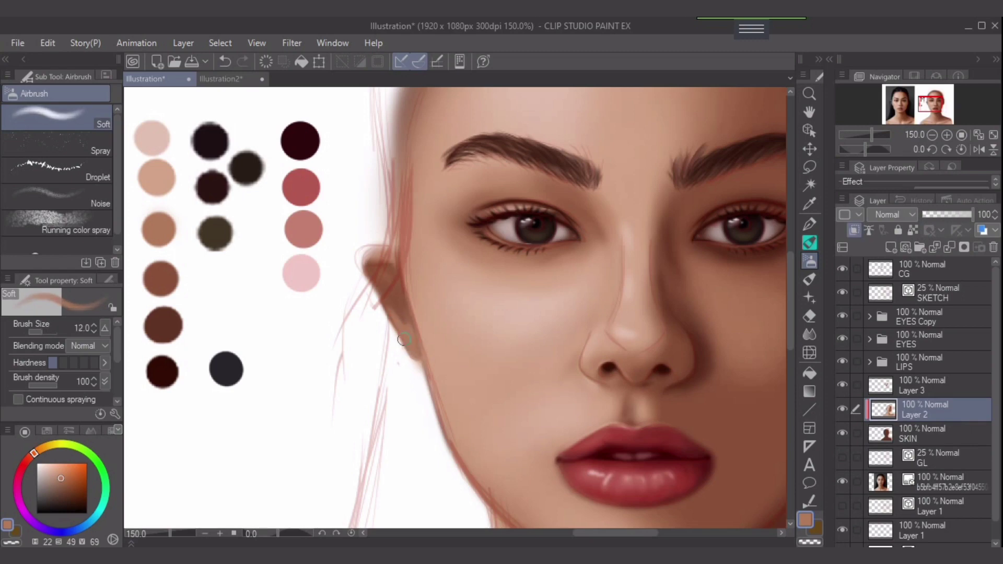
key("bracketleft")
Step: Extend light brown over the lit-side earlobe and the ear's upper outer rim on the SKIN layer, using airbrush sizes 8 and 15
left_click(384, 375, "ctrl+shift")
key("bracketright")
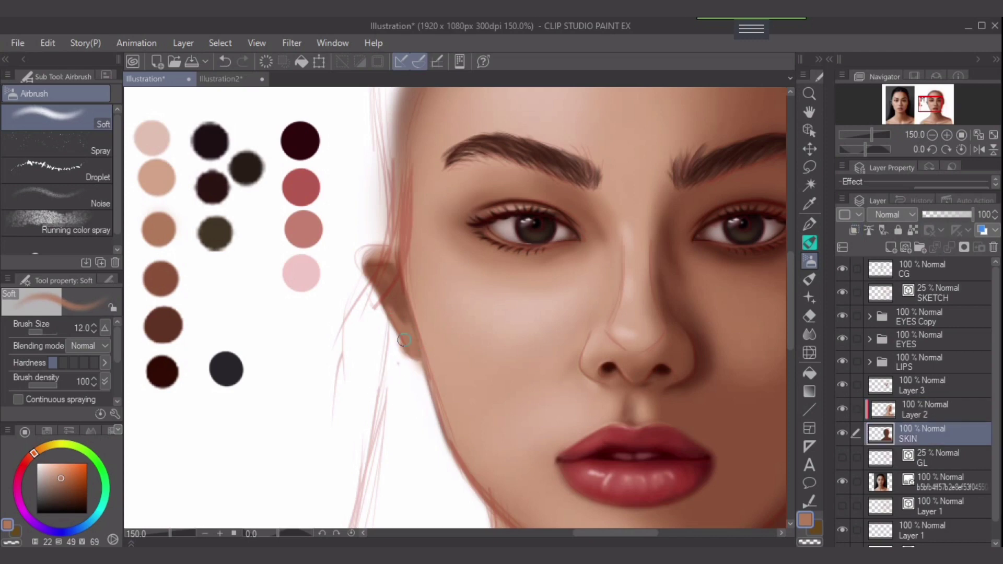
key("bracketleft")
key("bracketleft")
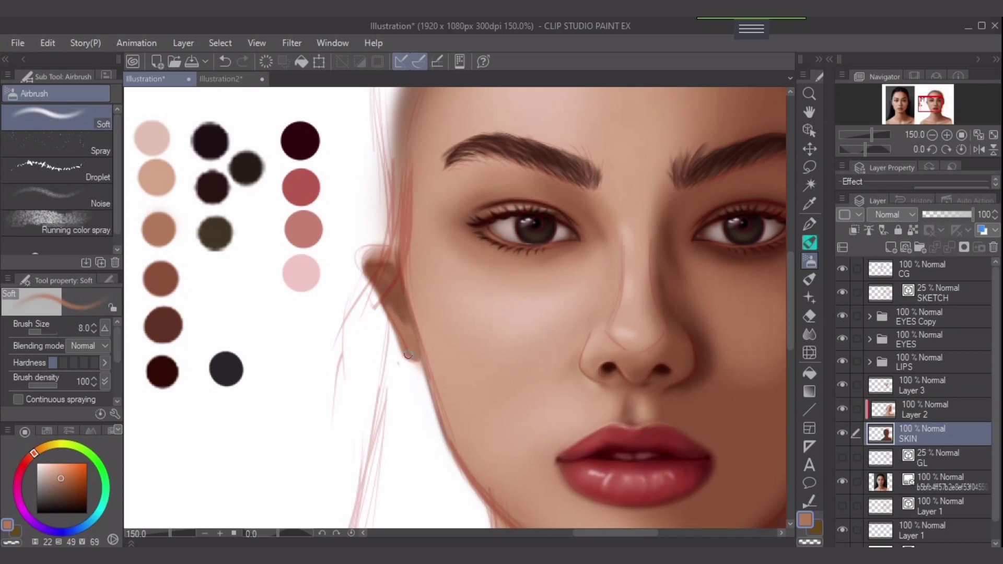
key("bracketright")
key("bracketright")
key("bracketright")
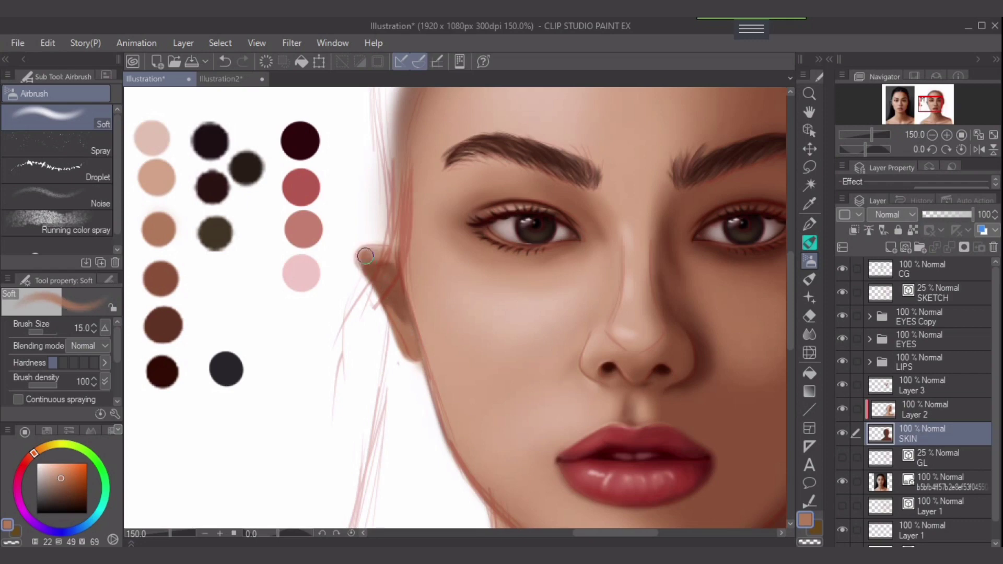
left_click_drag(365, 256, 368, 258)
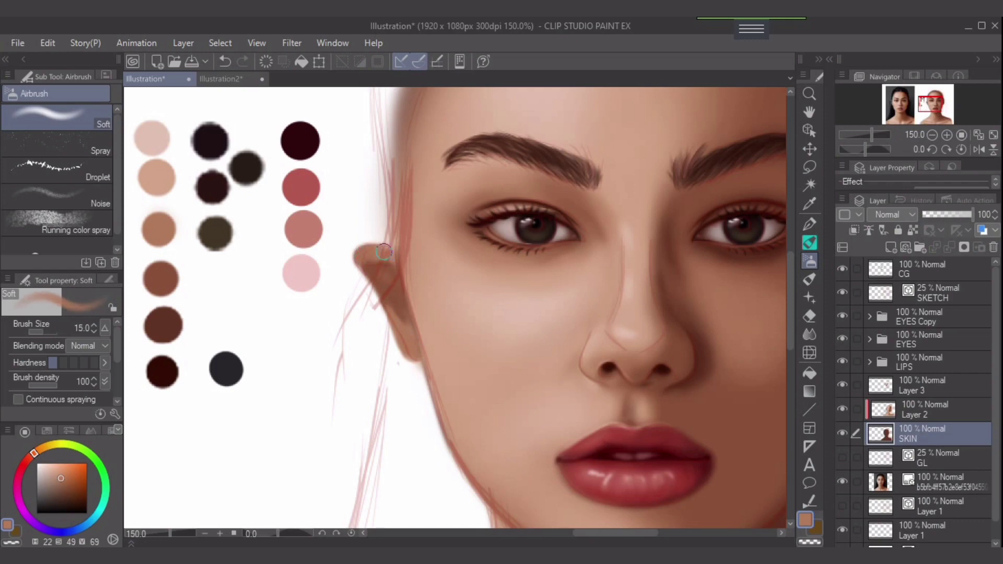
Step: Sample light peach (H 24, S 35, V 82) and airbrush a soft highlight on the lit-side earlobe on Layer 2 at sizes 12 and 8
key("alt+bracketright")
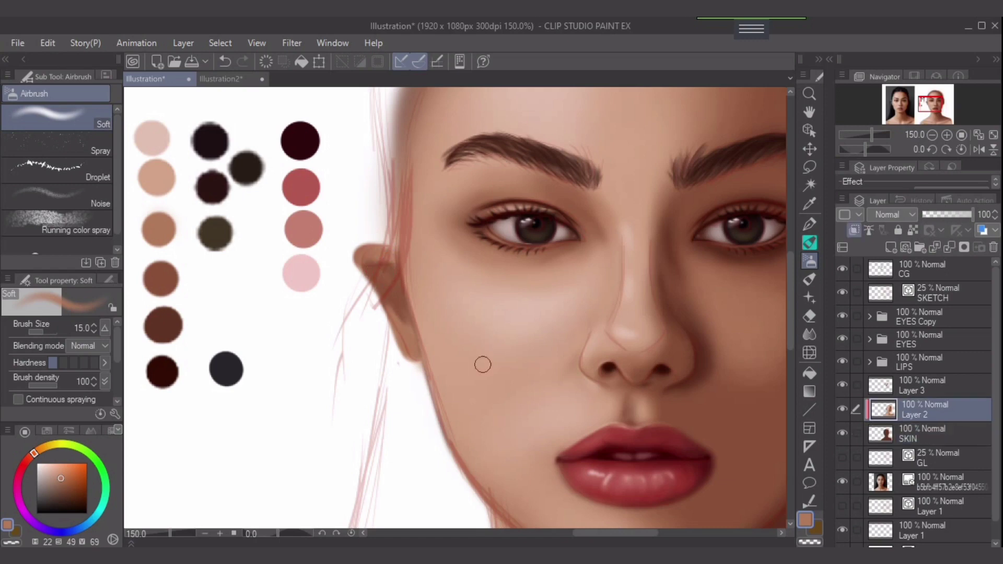
key("bracketright")
left_click(157, 178, "alt")
key("[")
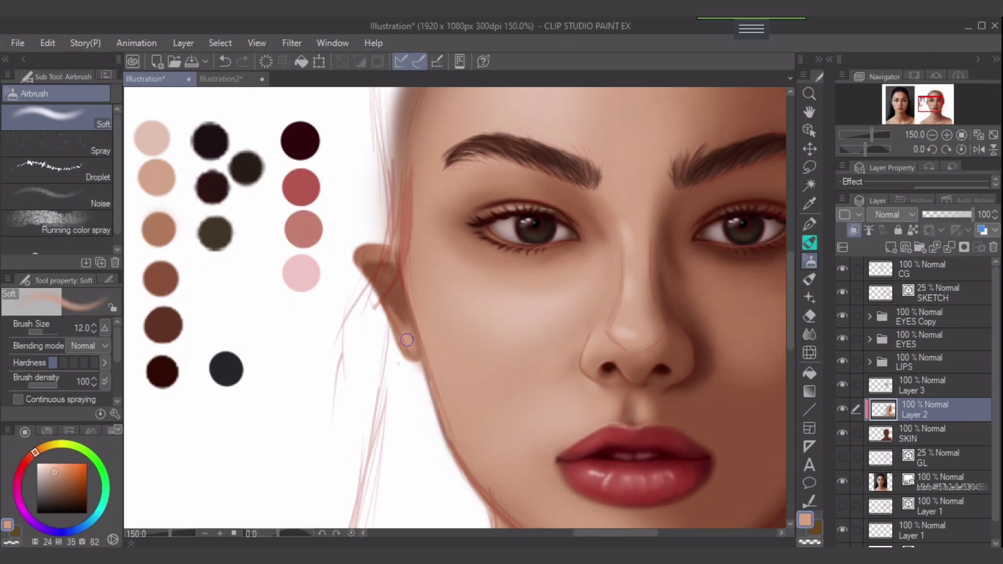
key("bracketleft")
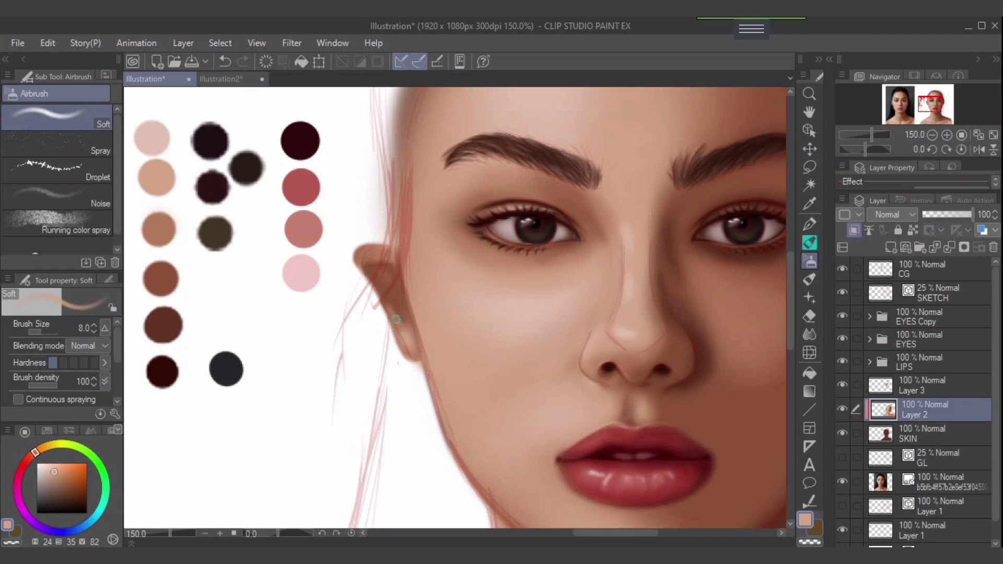
key("bracketleft")
key("bracketright")
key("bracketright")
Step: Airbrush thin peach highlights along the rim of the lit-side ear on Layer 2 at sizes from 4 to 10
key("bracketleft")
key("bracketleft")
key("bracketleft")
key("bracketleft")
key("bracketleft")
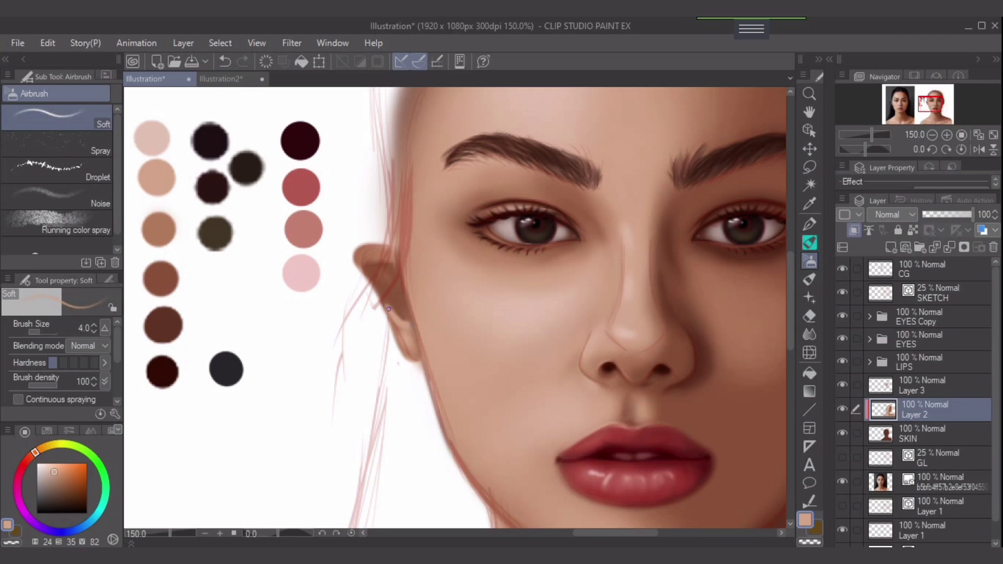
key("bracketright")
key("bracketright")
key("bracketright")
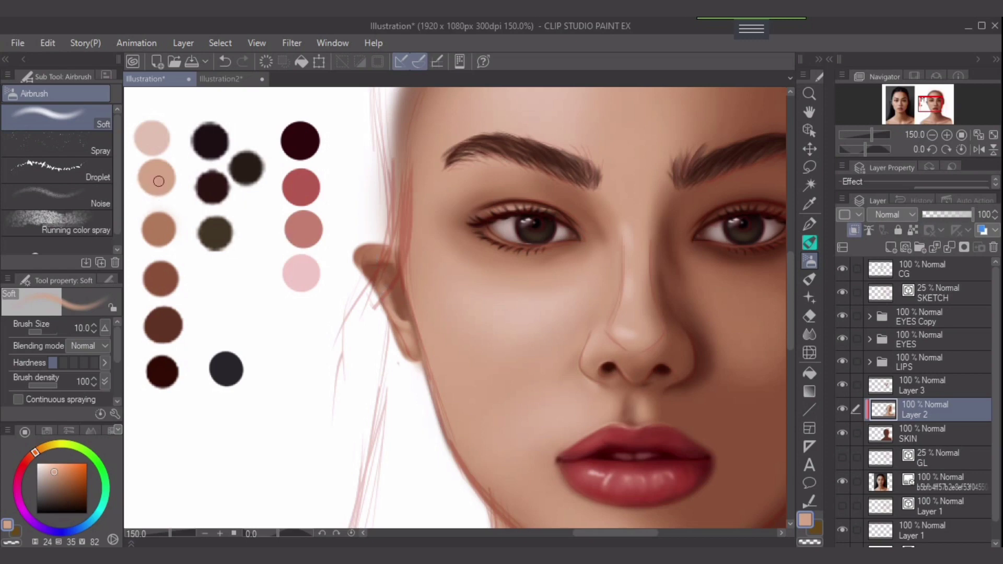
key("bracketright")
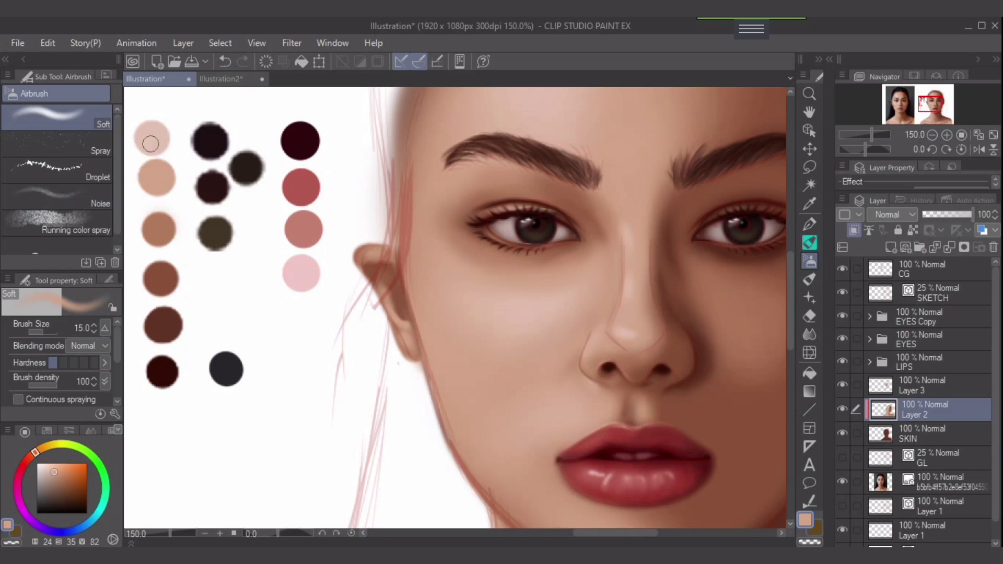
Step: Sample pale pink (H 19, S 21, V 88) and add small highlights to the lit-side ear and lobe with the airbrush at size 6
left_click(154, 228, "alt")
key("bracketleft")
key("bracketleft")
key("bracketleft")
key("bracketleft")
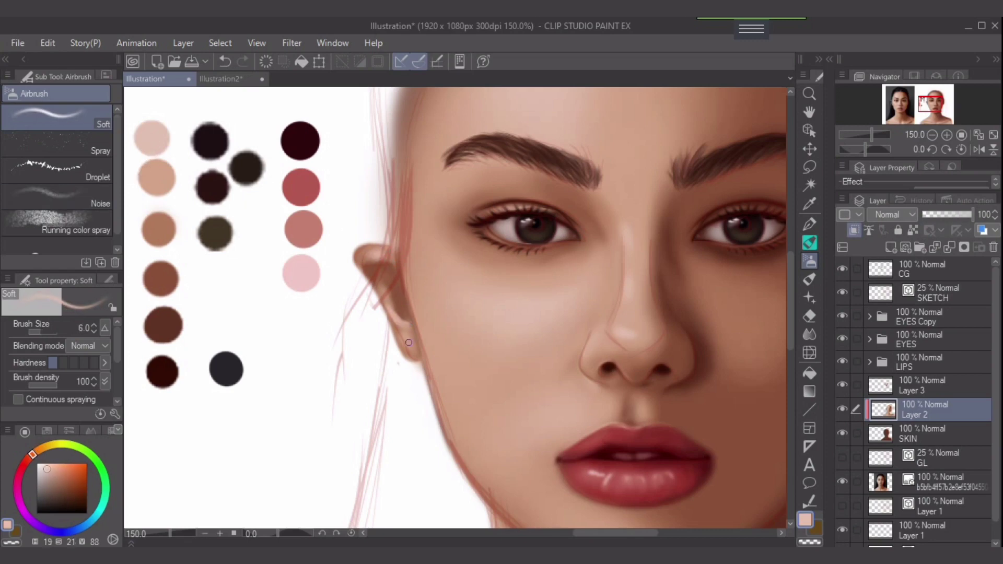
key("bracketright")
Step: Sample dark brown (H 17, S 63, V 37) from the shadow-side ear and airbrush its lower part on Layer 2 at size 10
mouse_move(515, 298)
left_mouse_down()
mouse_move(128, 292)
mouse_move(167, 305)
mouse_move(411, 252)
mouse_move(365, 288)
mouse_move(89, 339)
left_mouse_up()
mouse_move(615, 335)
left_mouse_down()
mouse_move(606, 334)
mouse_move(644, 328)
left_mouse_up()
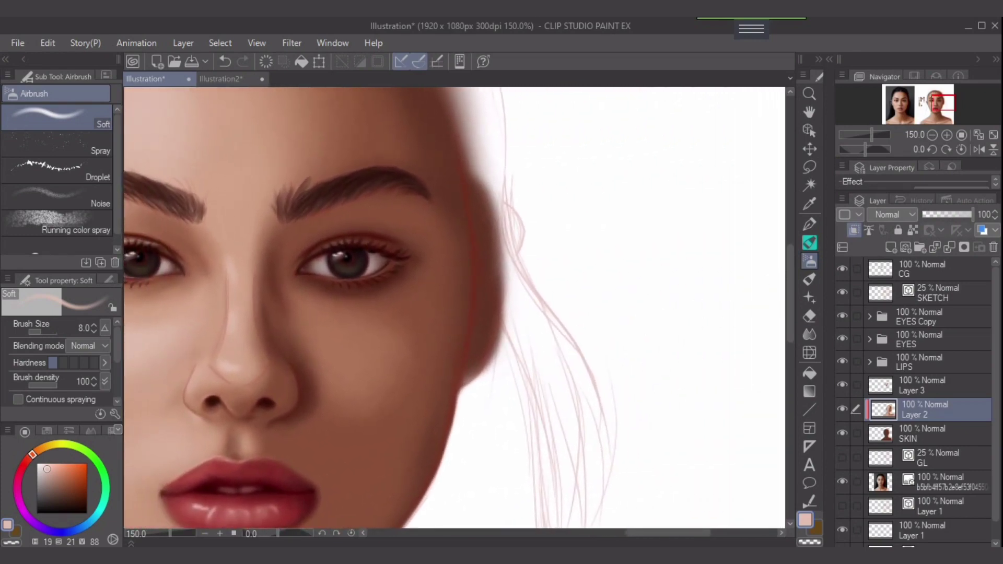
left_click(483, 314, "alt")
key("bracketright")
key("bracketright")
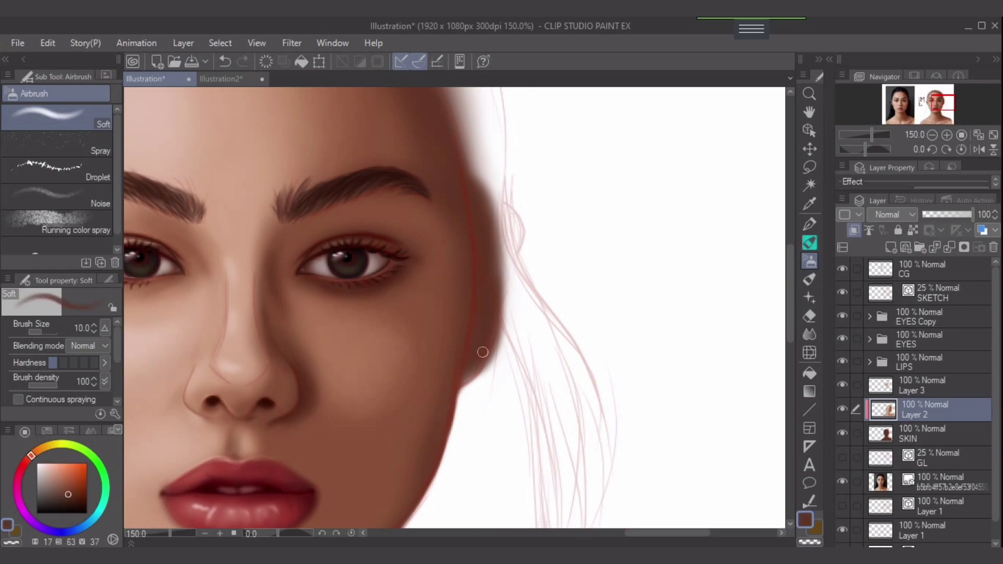
key("bracketleft")
key("bracketleft")
Step: Darken and define the lower edge of the shadow-side ear on the SKIN layer with the airbrush at sizes 10 and 15
key("alt+bracketleft")
key("bracketright")
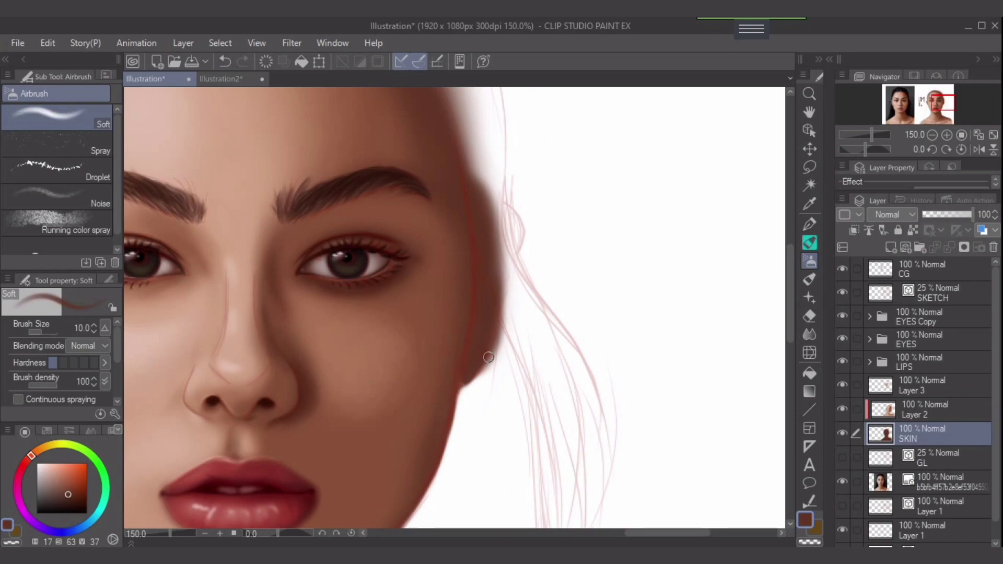
key("bracketleft")
key("bracketright")
key("bracketright")
key("bracketright")
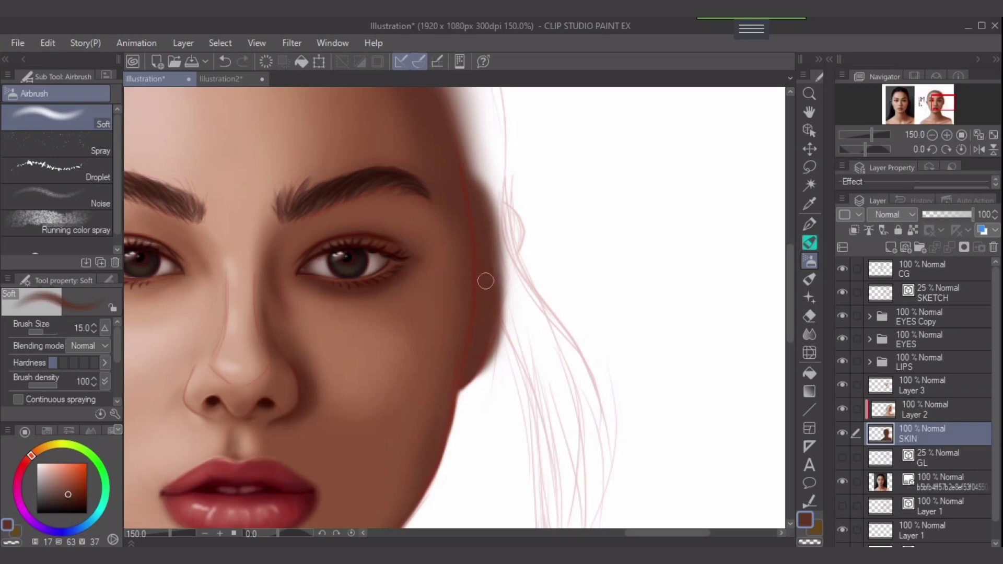
Step: Raise the SKETCH layer's opacity to 75% and make the SKIN layer active again
left_click(933, 293)
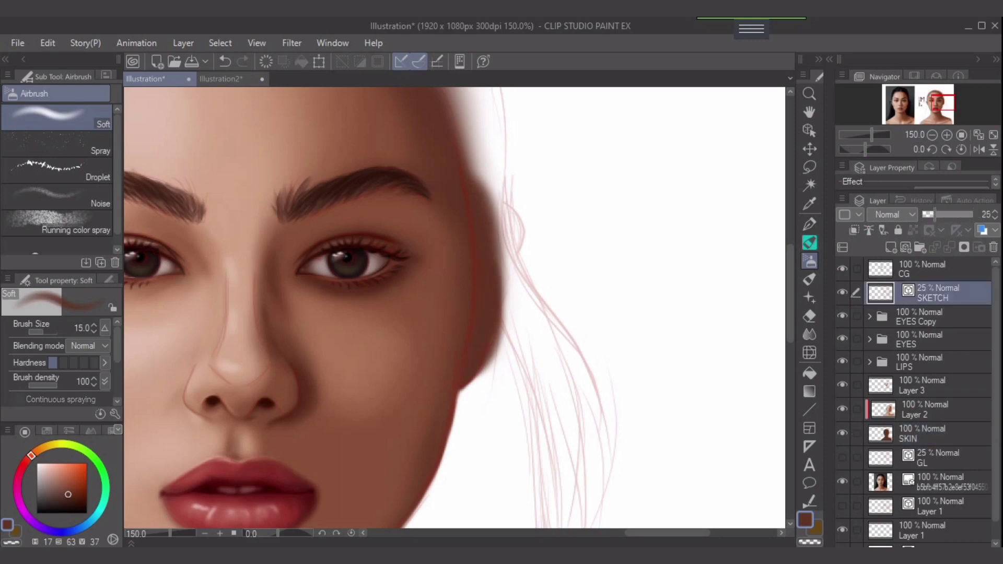
left_click(959, 215)
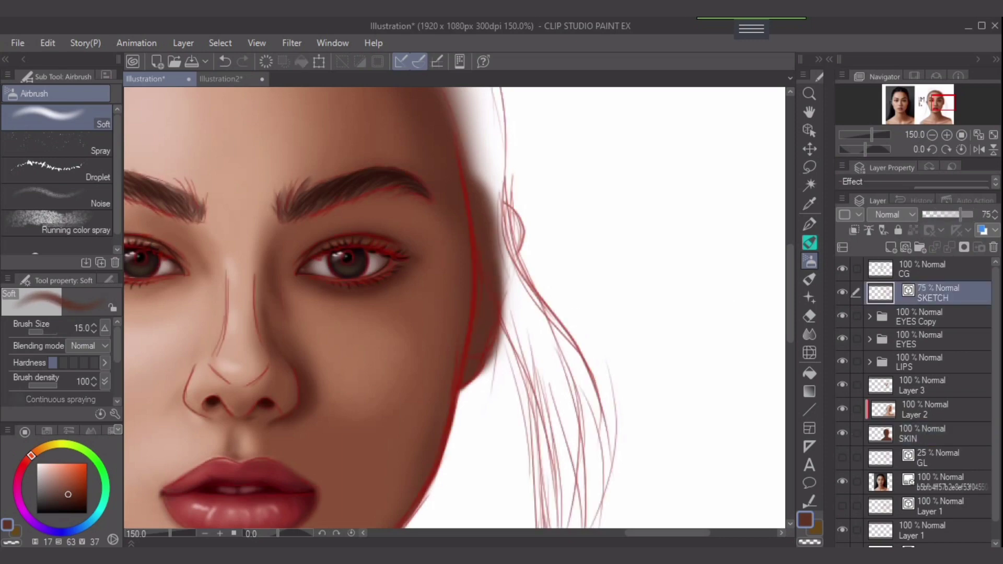
left_click(935, 434)
Step: Shade the shadow-side ear with dark brown on the SKIN layer, using the airbrush at sizes 15 and 20
key("bracketright")
key("bracketright")
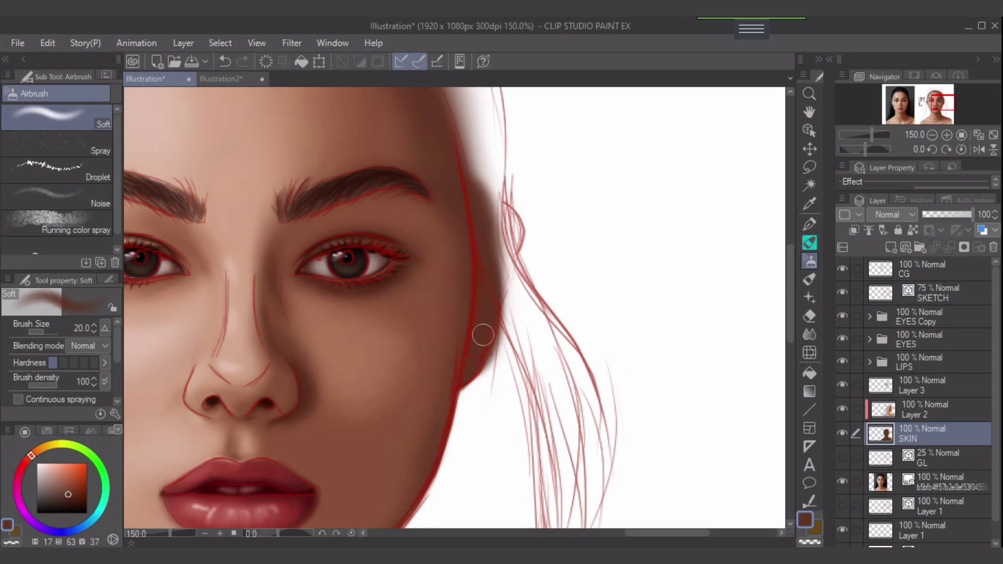
key("bracketleft")
key("bracketleft")
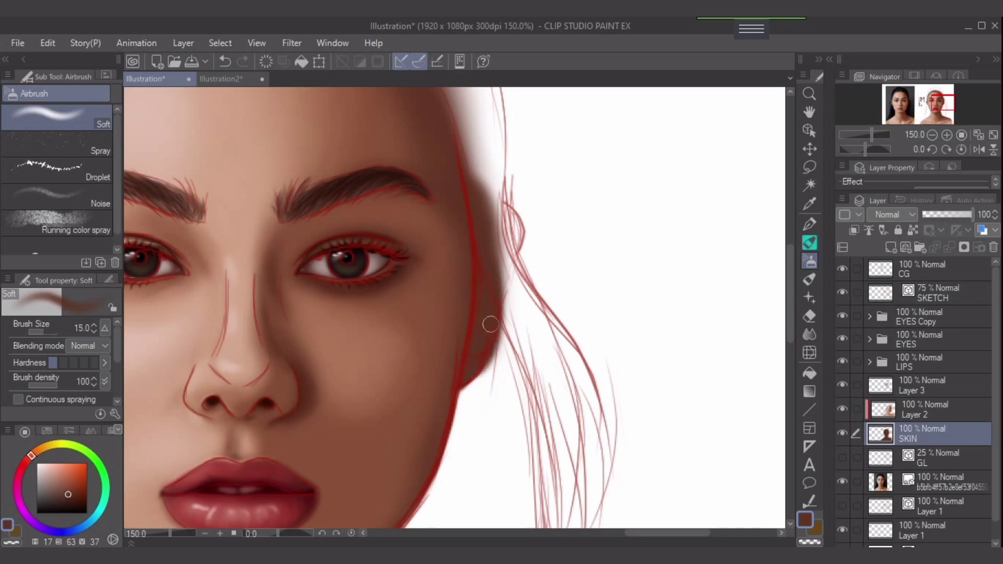
key("bracketright")
key("bracketright")
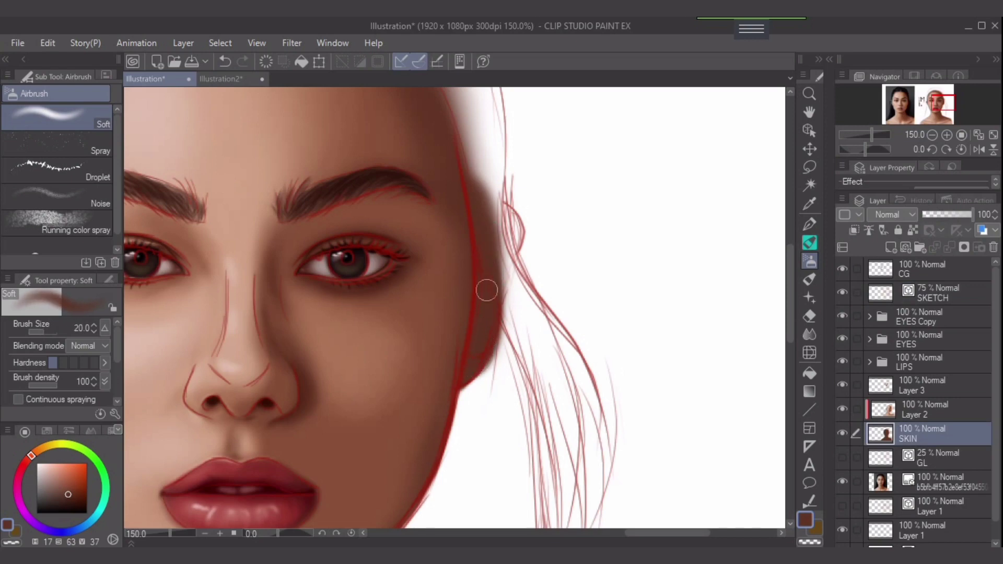
left_click_drag(490, 261, 498, 321)
Step: Sample brown (H 20, S 59, V 52) from the shaded cheek and lighten the shadow-side earlobe on Layer 2 with airbrush sizes 8 and 12
left_click(914, 409)
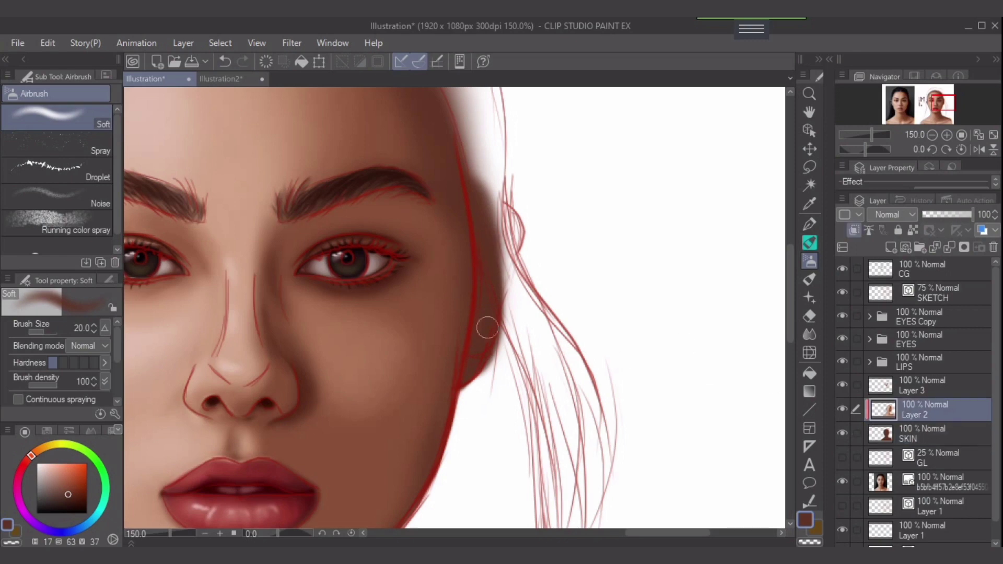
left_click(437, 330, "alt")
key("bracketleft")
key("bracketleft")
key("bracketleft")
key("bracketleft")
key("bracketleft")
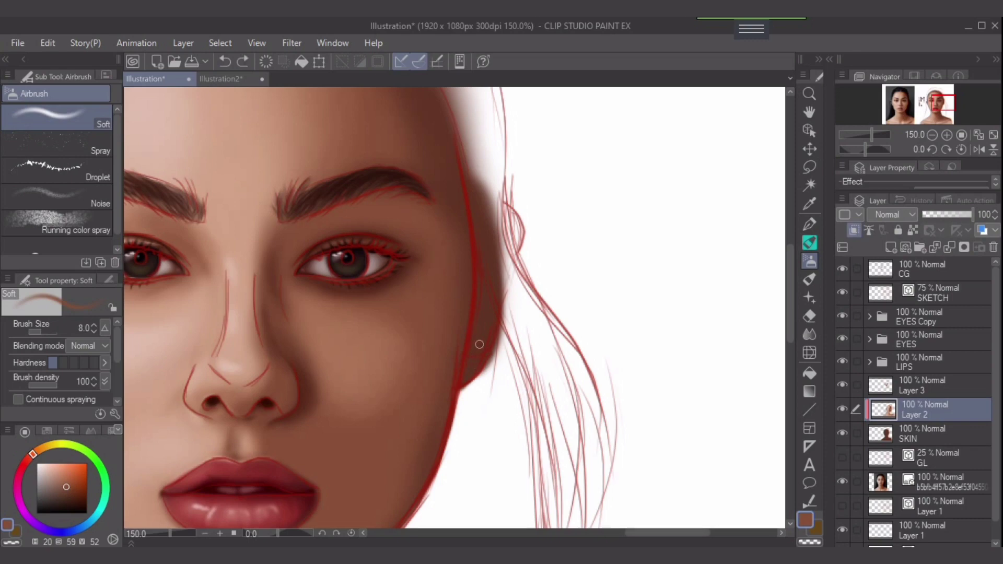
key("bracketright")
key("bracketright")
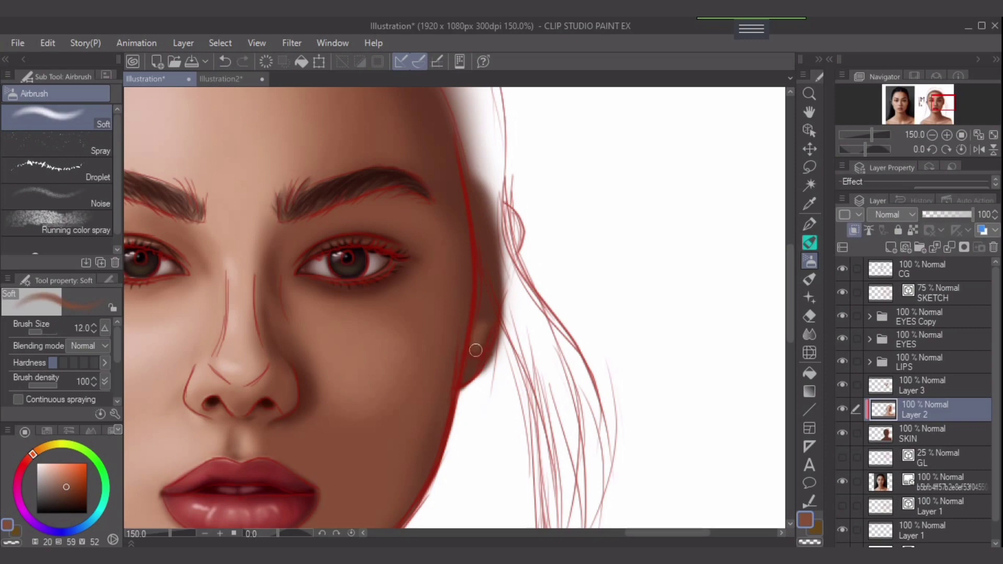
Step: Model the inner folds of the shadow-side ear in the sampled brown on Layer 2, using airbrush sizes 10 and 17
key("bracketleft")
key("bracketleft")
key("bracketleft")
key("bracketright")
key("bracketright")
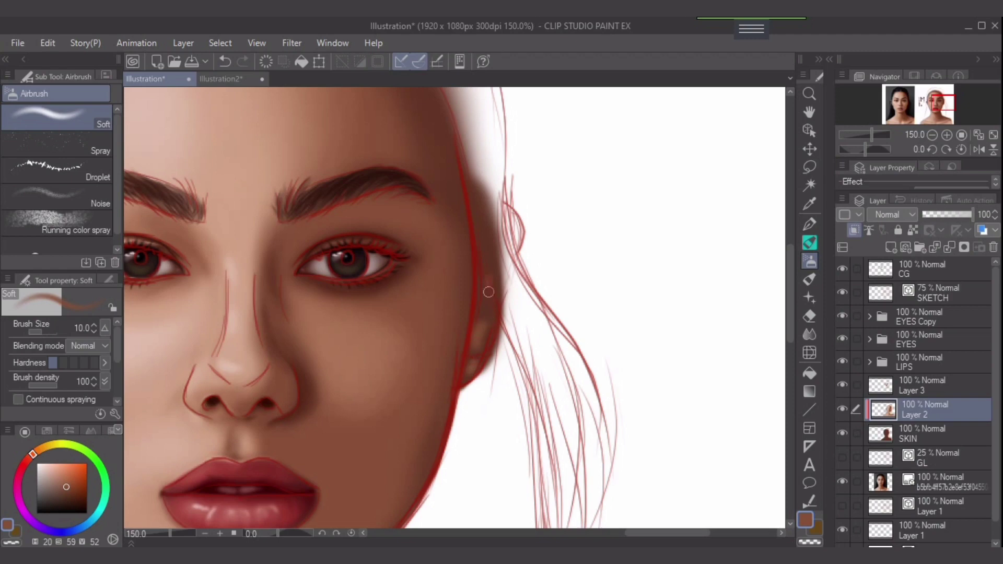
key("bracketright")
key("bracketleft")
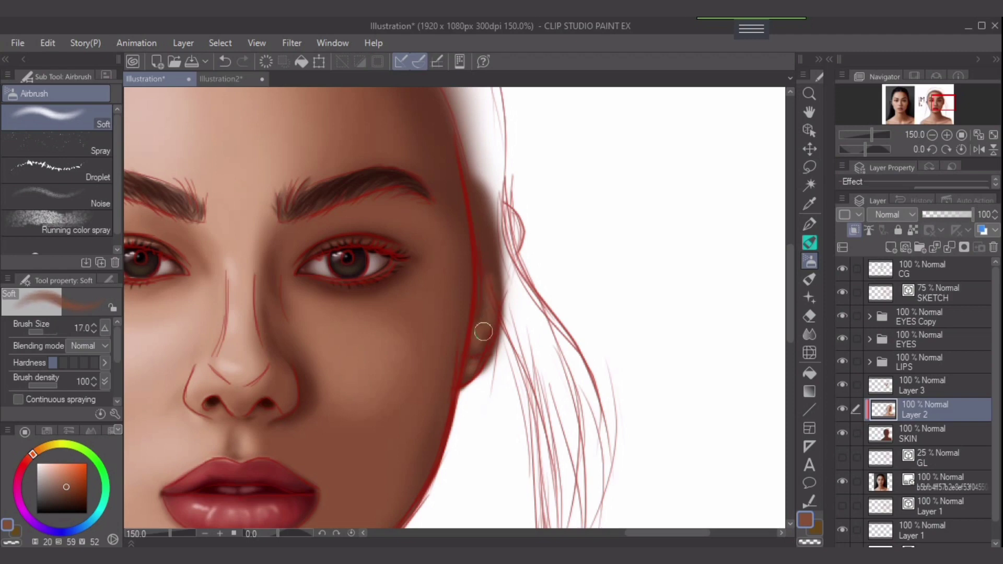
Step: Refine the inner folds of the shadow-side ear on Layer 2 in the same brown, using airbrush sizes 8 and 15
key("bracketleft")
key("bracketleft")
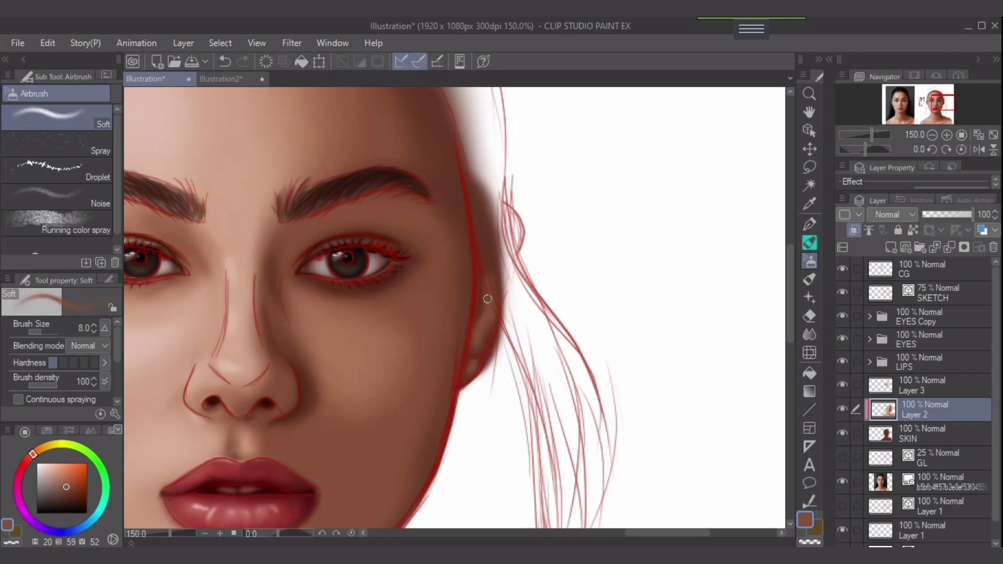
key("bracketright")
key("bracketright")
key("bracketright")
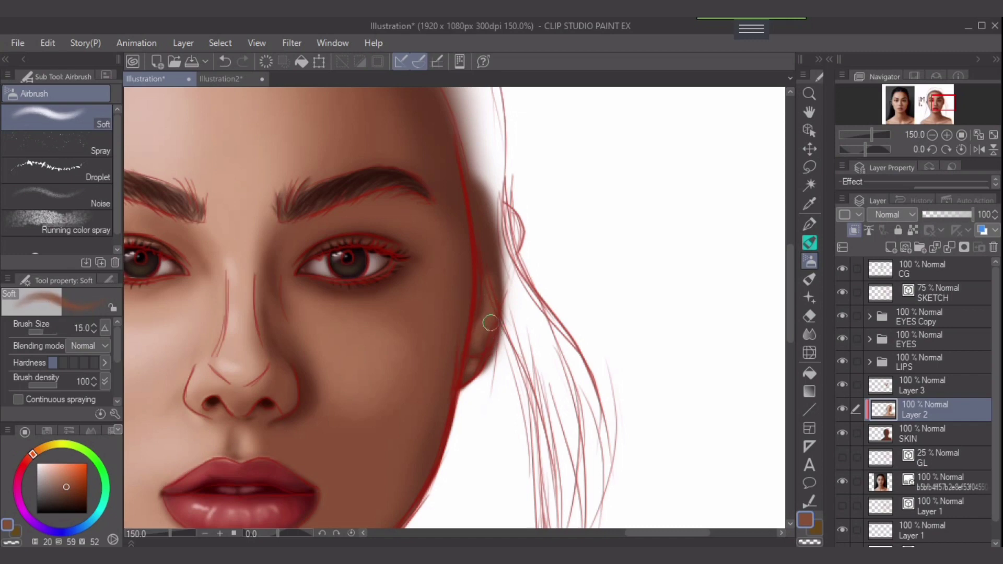
Step: Sample a lighter skin tone (H 22, S 50, V 67) from the cheek and highlight the shadow-side ear with airbrush sizes 8 and 10
left_click(346, 343, "alt")
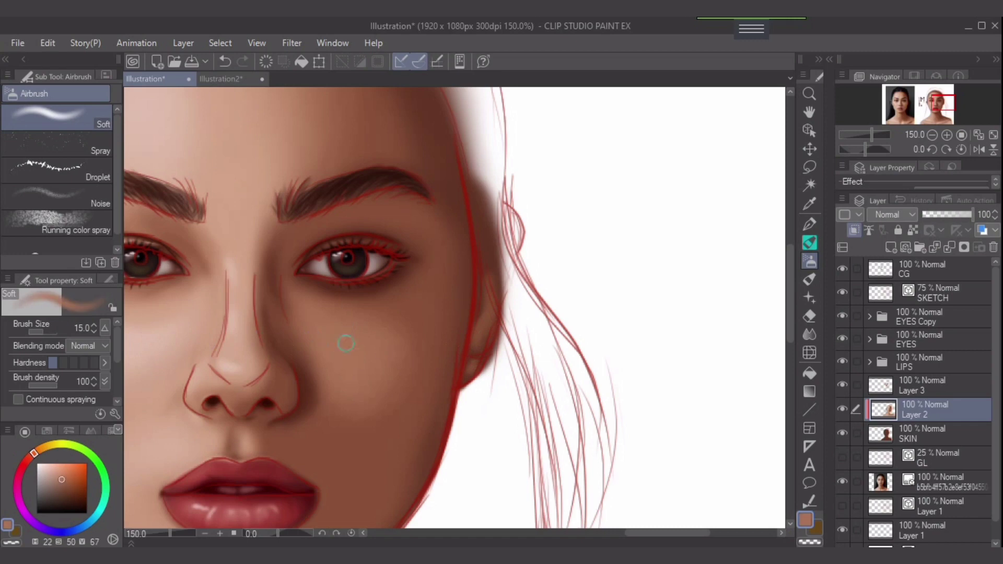
key("bracketleft")
key("bracketleft")
key("bracketleft")
key("bracketleft")
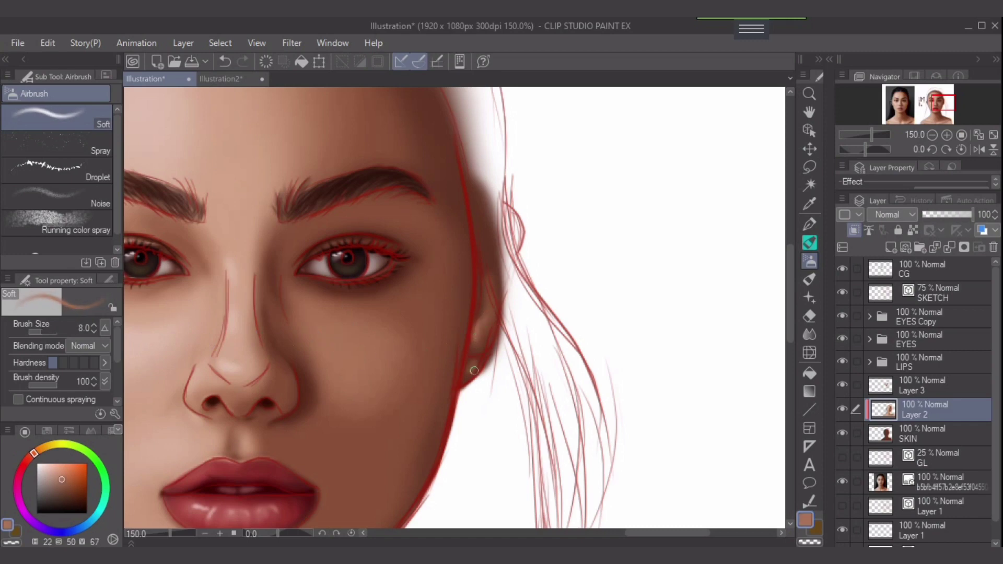
key("bracketright")
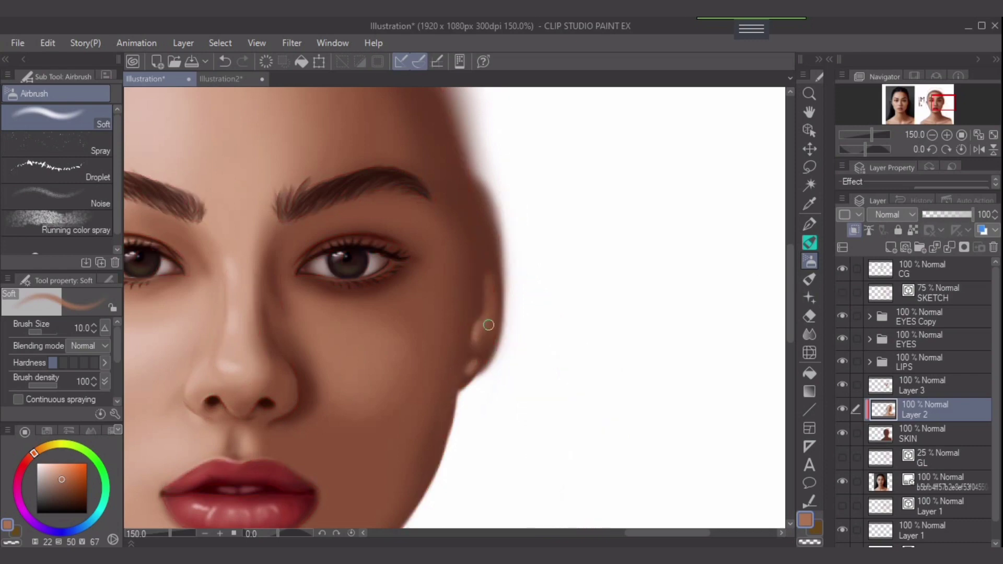
Step: Soften the shadow-side ear's highlight with sampled brown (H 20, S 57, V 53) at airbrush size 7, and show the SKETCH layer
left_click(486, 325, "alt")
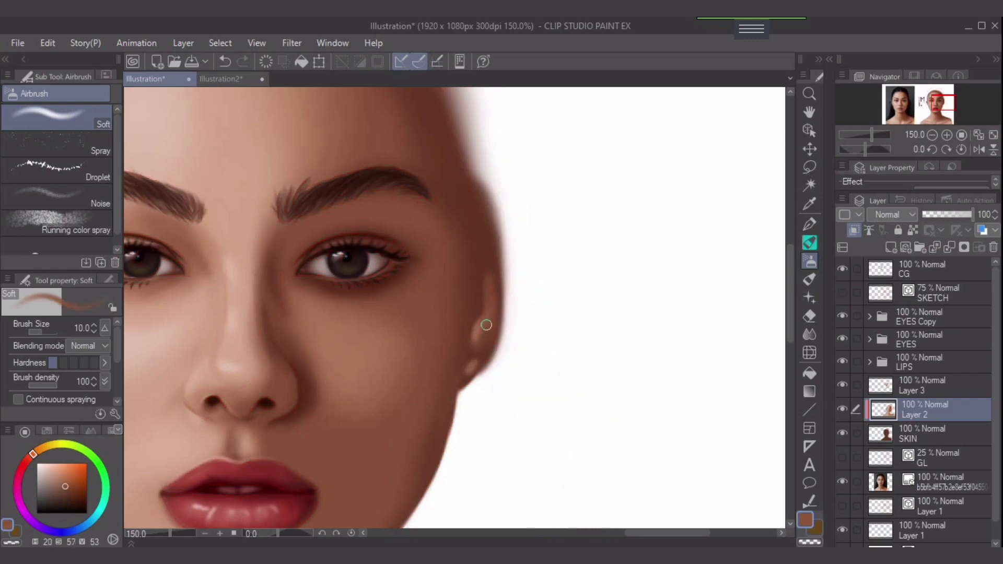
key("bracketleft")
key("bracketleft")
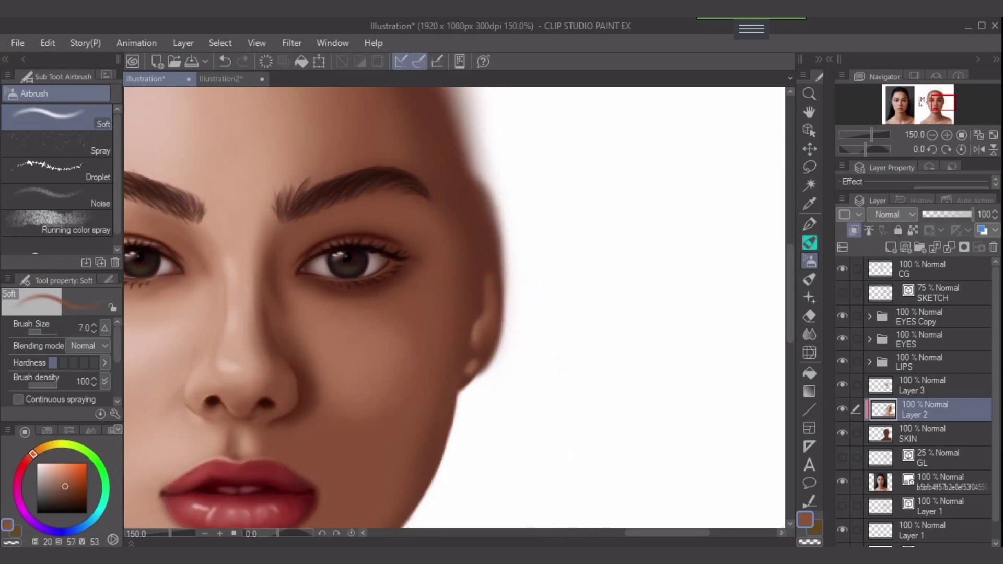
left_click(842, 292)
Step: Sample dark brown (H 17, S 63, V 37) from the shadow-side ear, deepen its creases at airbrush size 5, and hide the SKETCH layer
left_click(485, 251, "alt")
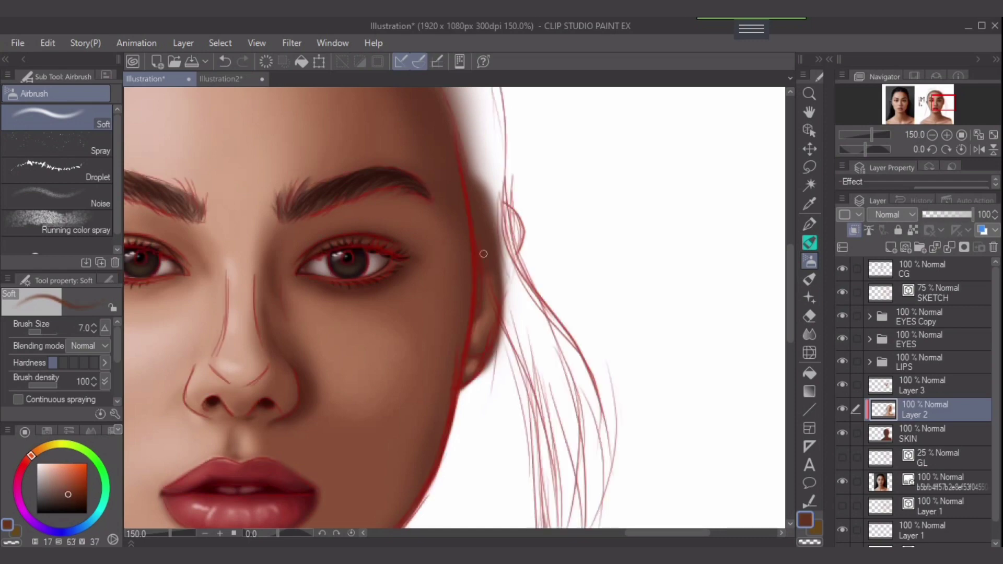
key("bracketleft")
key("bracketleft")
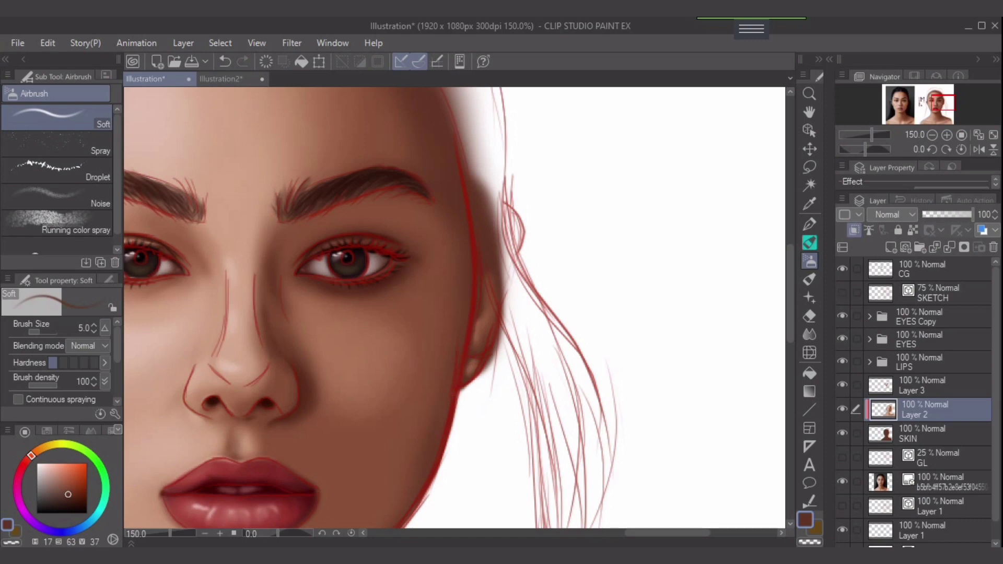
left_click(842, 292)
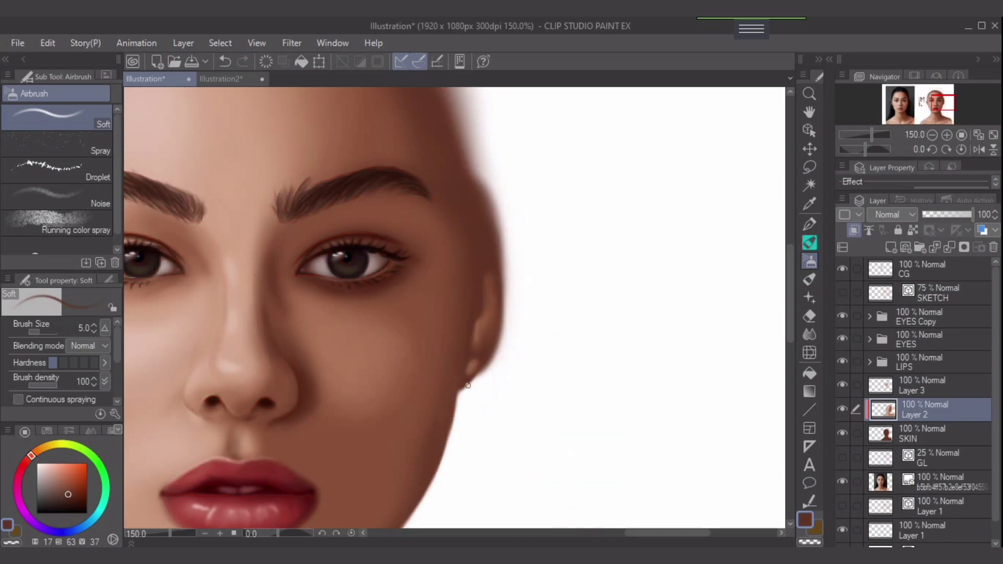
Step: Touch up the shadow-side ear's edges in dark brown on the SKIN layer and Layer 2, with airbrush sizes 5 and 7
left_click(927, 434)
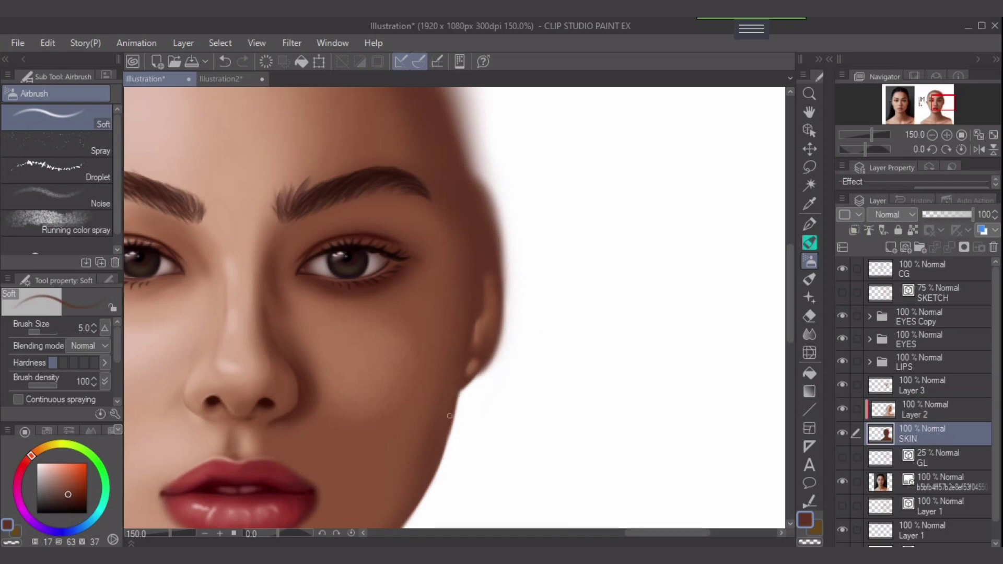
key("bracketright")
key("alt+bracketright")
key("bracketright")
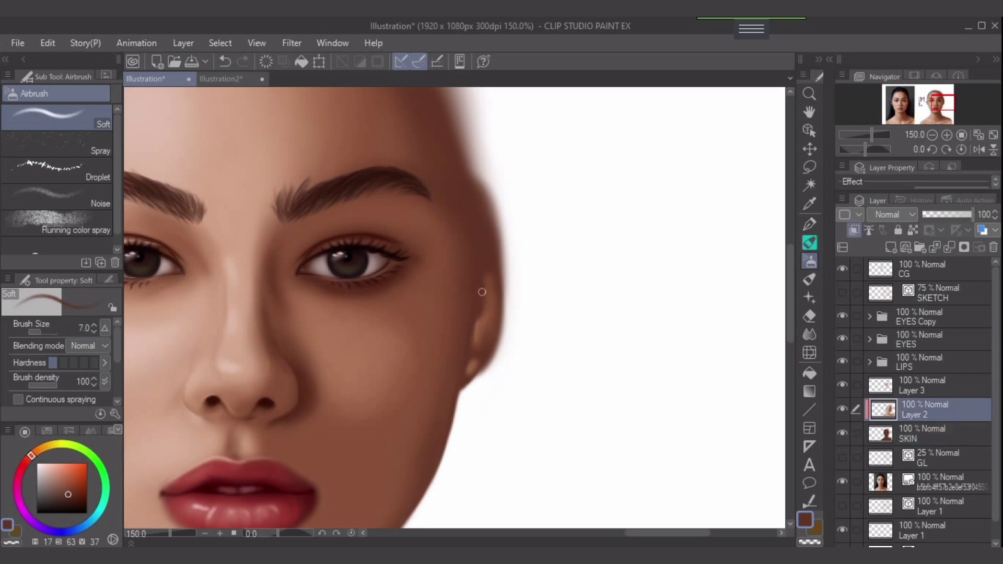
Step: Blend the lit-side ear into the temple with dark brown, sampled skin tone and brown (H 20, S 57, V 53), using airbrush sizes 8 to 5
mouse_move(451, 387)
left_mouse_down()
mouse_move(731, 359)
mouse_move(728, 390)
left_mouse_up()
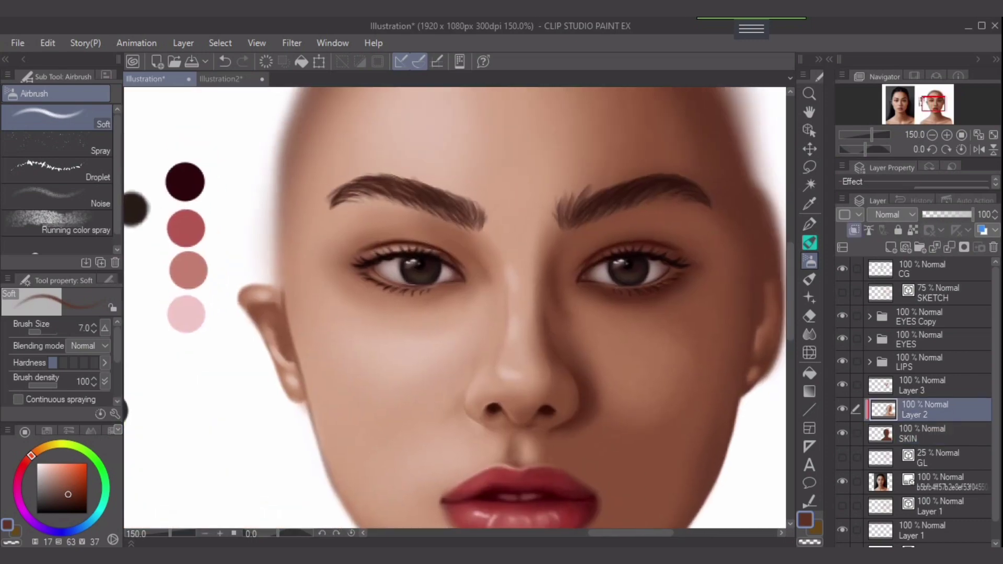
key("bracketright")
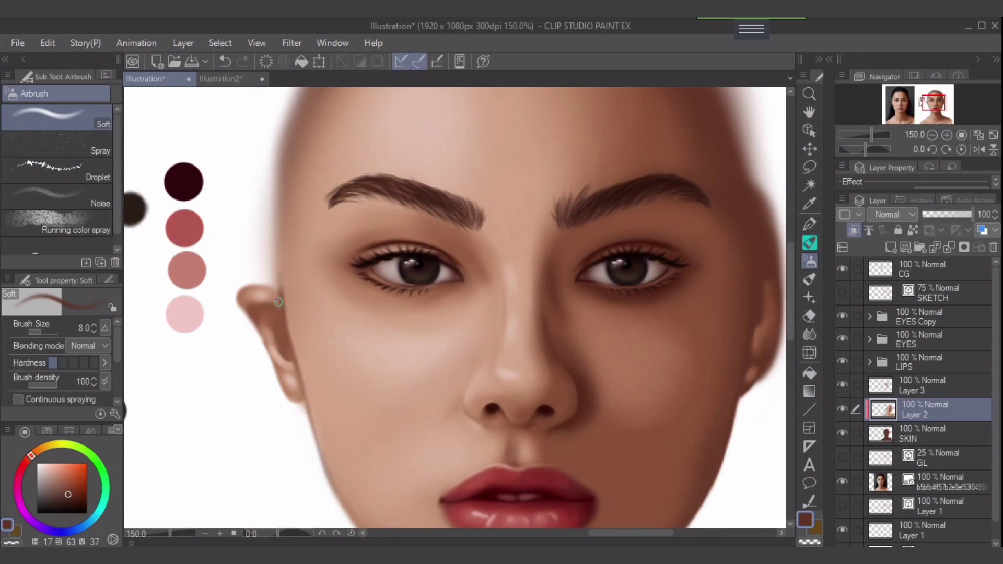
left_click(294, 306, "alt")
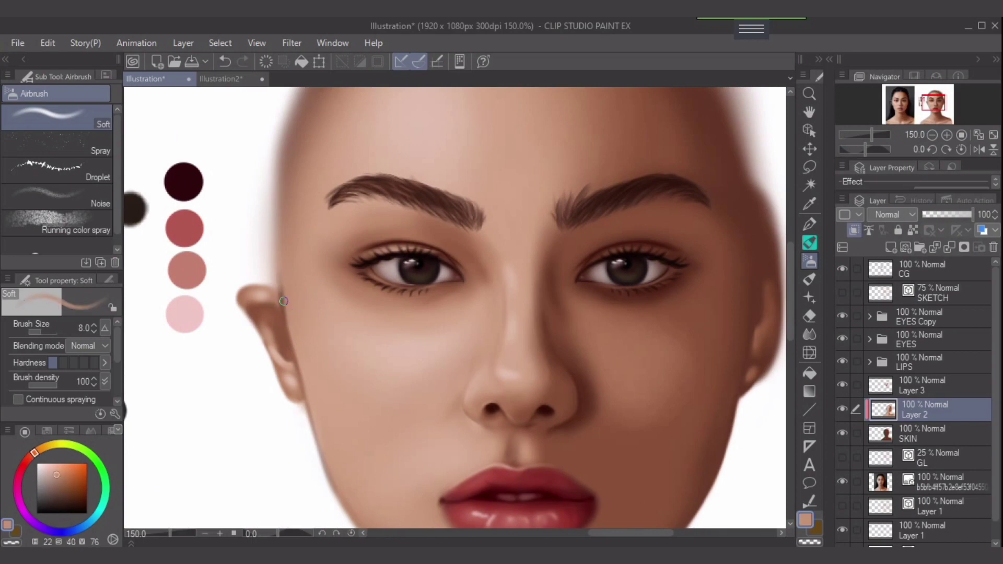
key("bracketright")
key("bracketleft")
key("bracketleft")
left_click(283, 309, "alt")
key("bracketleft")
key("bracketleft")
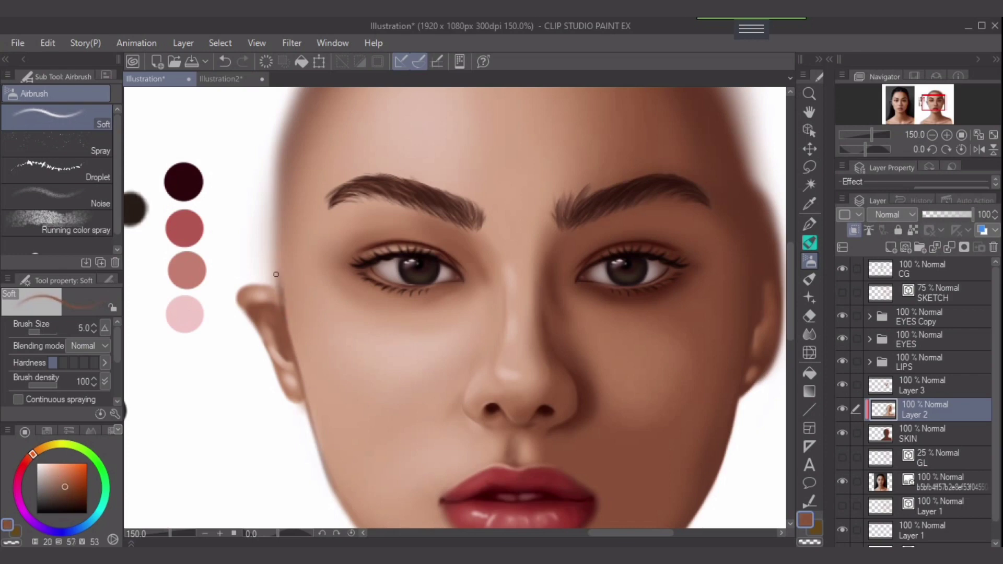
Step: Sample near-black (H 0, S 0, V 2) from the hair in the reference photo and show the SKETCH layer
key("ctrl+minus")
key("ctrl+minus")
left_click_drag(377, 361, 339, 336)
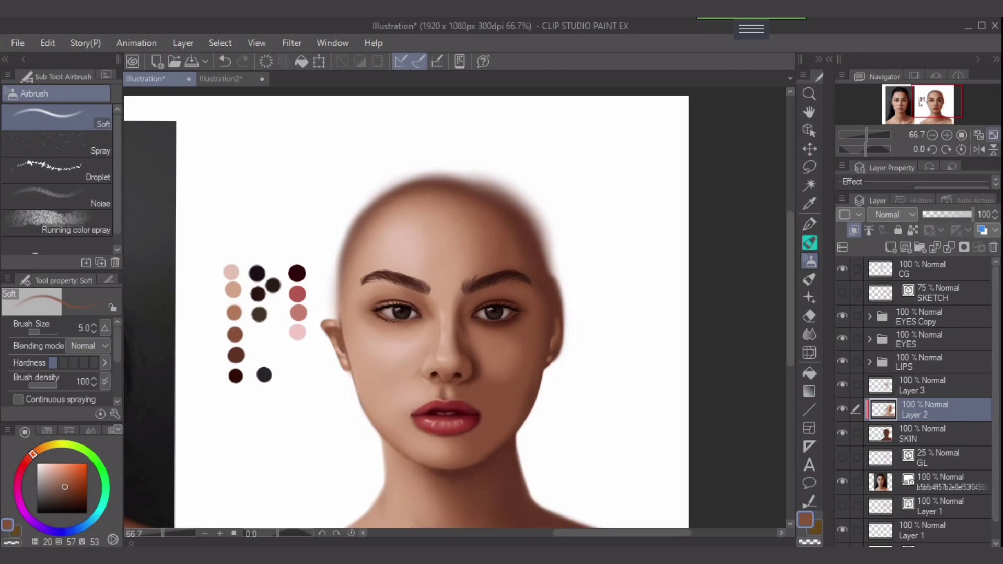
scroll(424, 270, "down", 2)
left_click(363, 201, "alt")
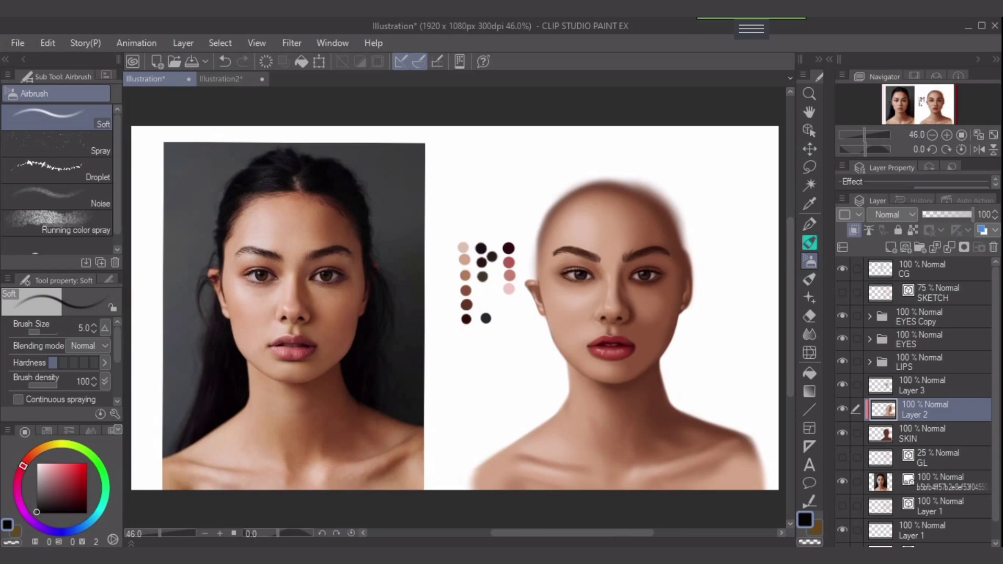
left_click(842, 293)
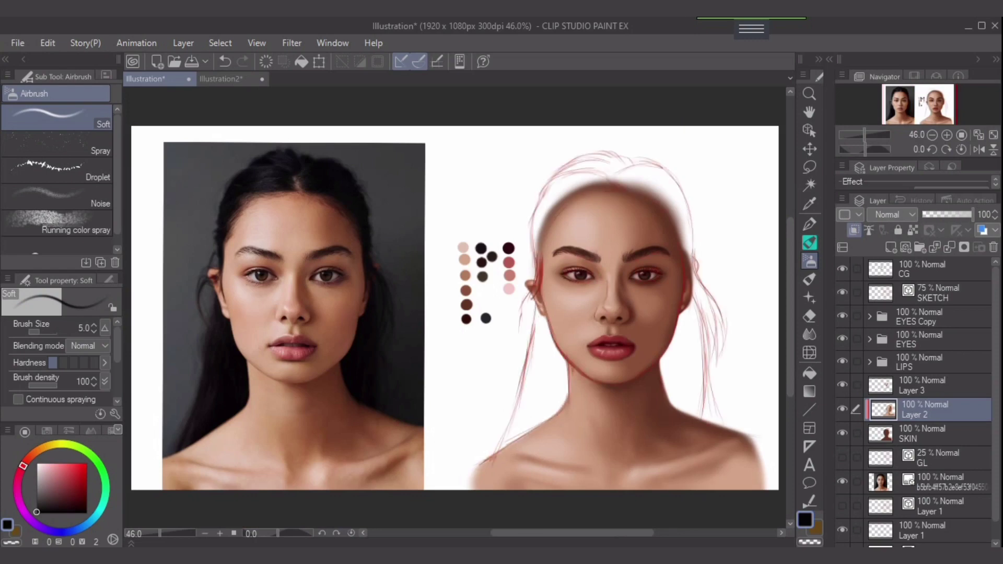
Step: Add a new layer between the SKIN and GL layers and choose the Skin Brush pen for the hair
left_click(931, 458)
left_click(891, 247)
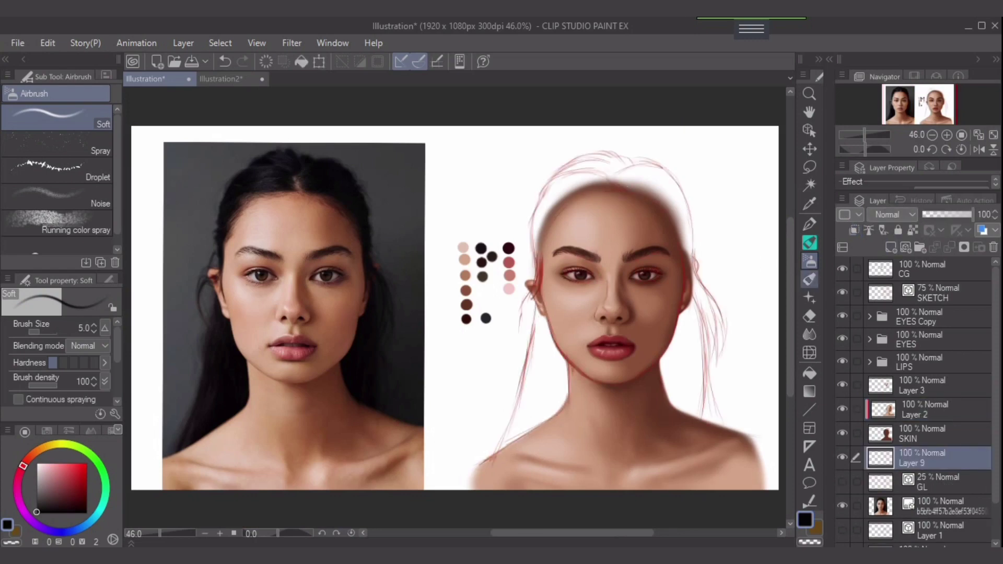
left_click(809, 224)
left_click(56, 244)
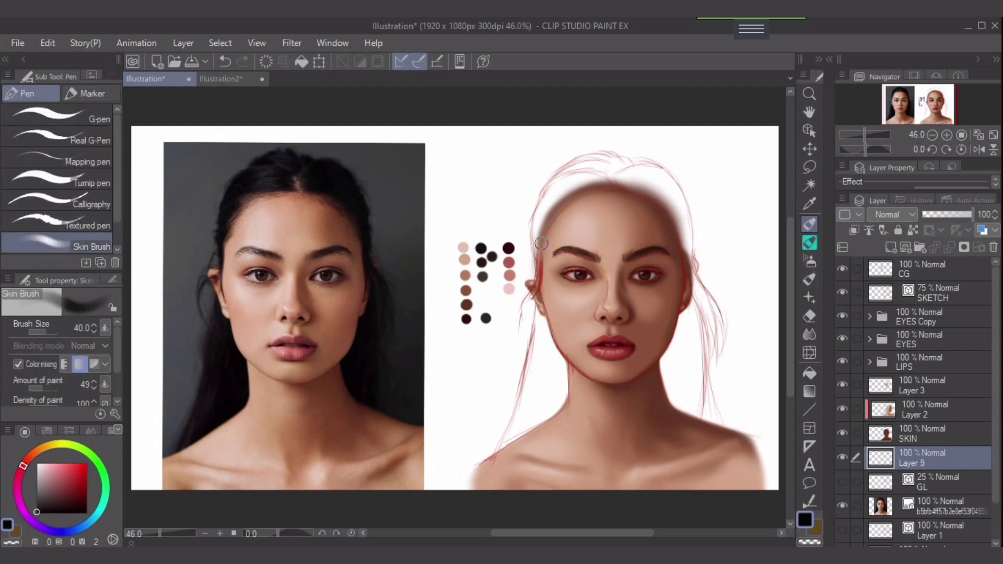
Step: Block in the black hair over the crown and behind both sides of the neck, enlarging the Skin Brush to 100
key("bracketright")
key("bracketright")
key("bracketright")
key("bracketright")
mouse_move(577, 188)
left_mouse_down()
mouse_move(633, 184)
mouse_move(612, 174)
mouse_move(638, 184)
mouse_move(658, 225)
mouse_move(669, 220)
mouse_move(634, 178)
mouse_move(660, 190)
mouse_move(663, 418)
mouse_move(686, 382)
mouse_move(682, 315)
mouse_move(683, 414)
left_mouse_up()
key("bracketright")
key("bracketright")
mouse_move(567, 314)
left_mouse_down()
mouse_move(571, 365)
mouse_move(567, 298)
mouse_move(549, 315)
mouse_move(535, 430)
mouse_move(559, 314)
mouse_move(555, 381)
left_mouse_up()
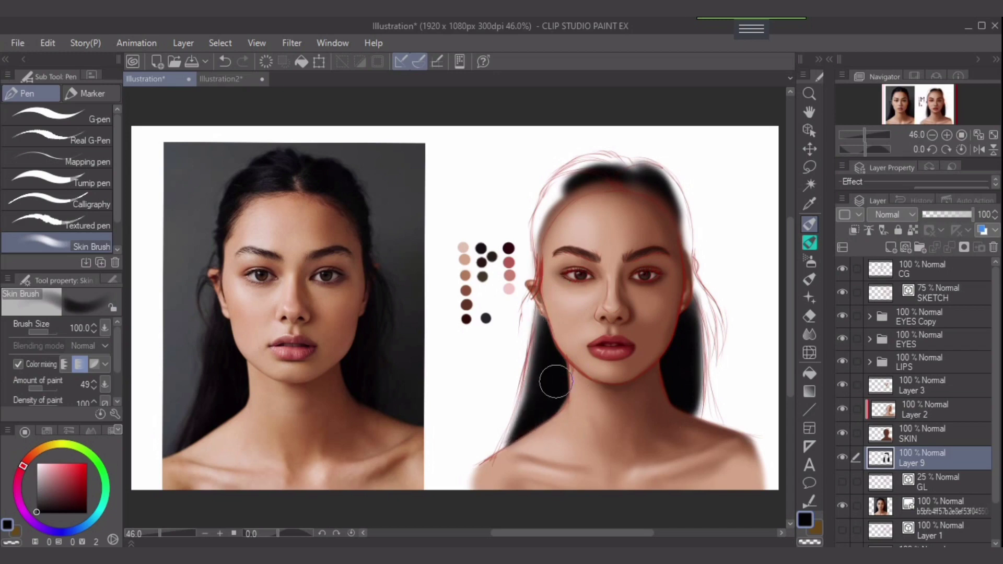
Step: Extend the black hair down to both shoulders along the sketch lines, starting with the Skin Brush at size 70
key("bracketleft")
key("bracketleft")
mouse_move(543, 314)
left_mouse_down()
mouse_move(516, 399)
mouse_move(547, 299)
mouse_move(503, 450)
left_mouse_up()
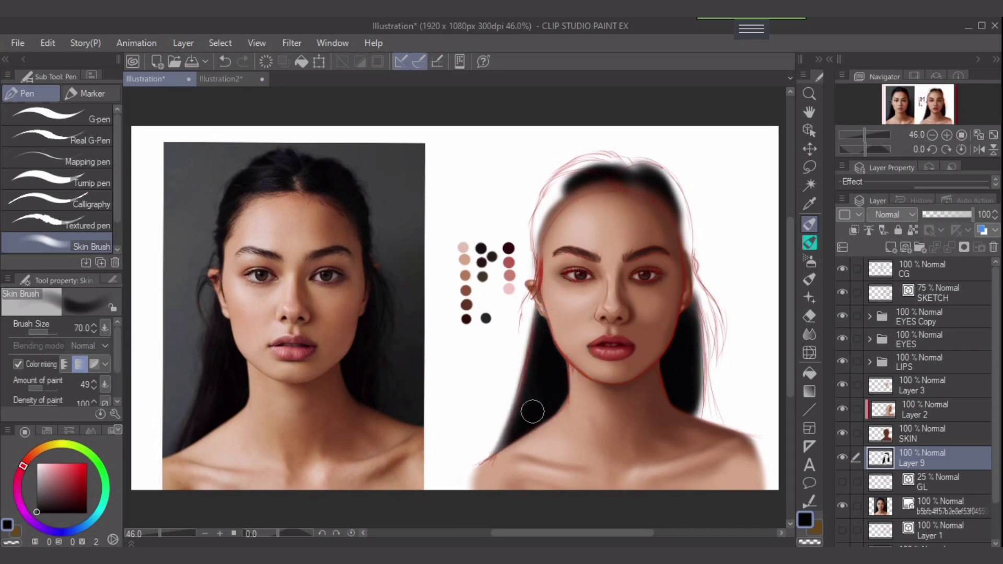
key("bracketright")
mouse_move(682, 313)
left_mouse_down()
mouse_move(695, 411)
mouse_move(684, 403)
mouse_move(694, 414)
mouse_move(688, 383)
mouse_move(701, 419)
mouse_move(686, 370)
mouse_move(707, 441)
mouse_move(691, 355)
mouse_move(713, 443)
left_mouse_up()
key("bracketright")
key("bracketright")
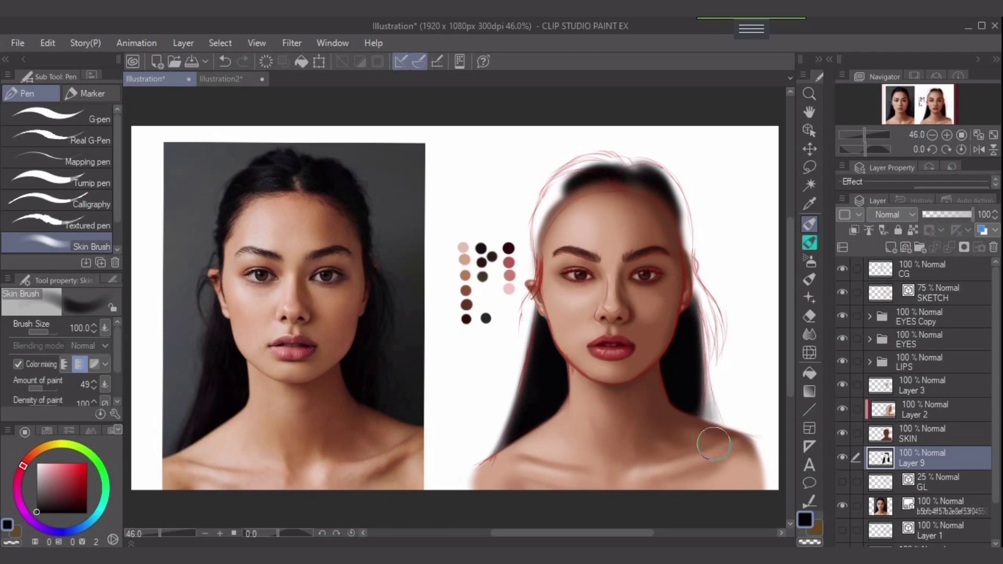
key("bracketleft")
key("bracketleft")
mouse_move(695, 287)
left_mouse_down()
mouse_move(701, 314)
mouse_move(686, 270)
mouse_move(703, 309)
left_mouse_up()
left_click_drag(684, 263, 715, 329)
key("bracketleft")
key("bracketleft")
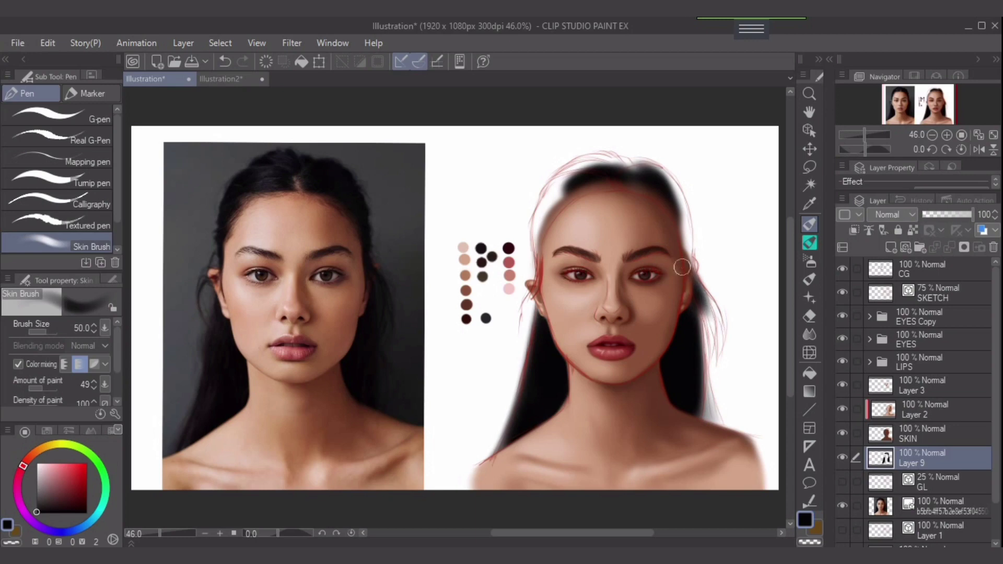
key("ctrl+z")
key("ctrl+z")
Step: Paint a thin strand of black hair just behind the shadow-side ear with a much smaller Skin Brush
key("bracketleft")
key("bracketleft")
key("bracketleft")
left_click_drag(691, 272, 705, 301)
Step: Paint black hair along the shadow-side temple down to the ear, using the Skin Brush at sizes 60 and 50
key("bracketright")
key("bracketright")
key("bracketright")
key("bracketright")
left_click_drag(682, 209, 686, 248)
left_click_drag(679, 201, 686, 252)
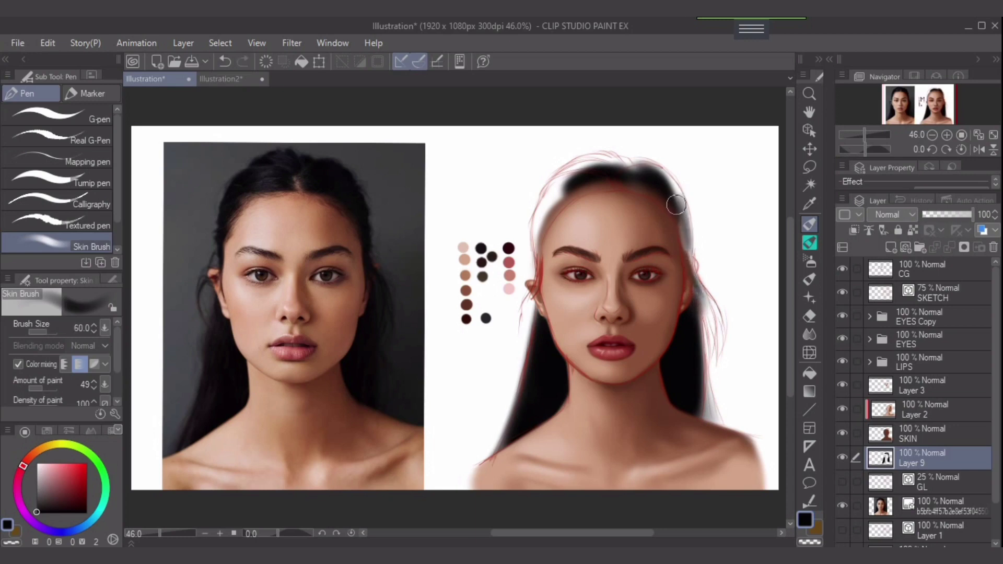
key("bracketleft")
mouse_move(676, 205)
left_mouse_down()
mouse_move(685, 286)
mouse_move(678, 223)
mouse_move(686, 269)
left_mouse_up()
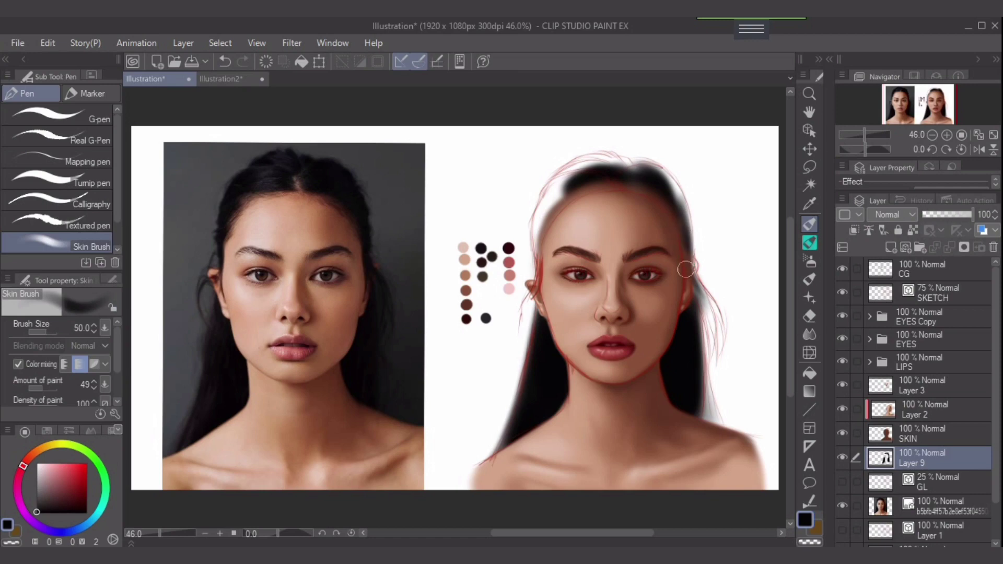
Step: Darken the hair from the crown toward the shadow-side temple with the Skin Brush at size 70
key("bracketright")
key("bracketright")
left_click_drag(653, 181, 679, 224)
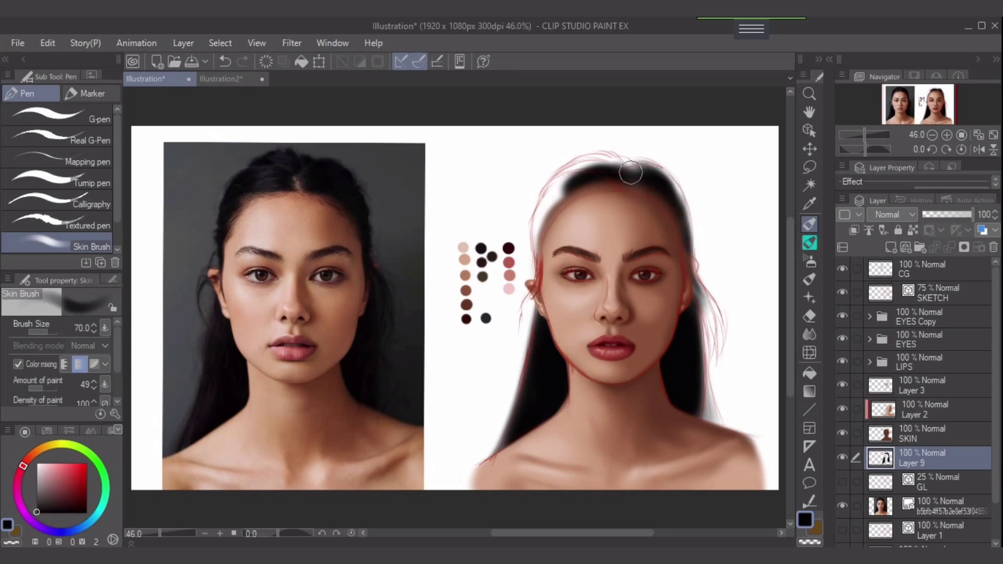
Step: Paint the black hair base across the top of the head and the left hairline with the Skin Brush at size 80
mouse_move(631, 173)
left_mouse_down()
mouse_move(673, 190)
mouse_move(673, 215)
mouse_move(646, 162)
mouse_move(646, 170)
left_mouse_up()
key("bracketleft")
key("bracketleft")
key("bracketright")
key("bracketright")
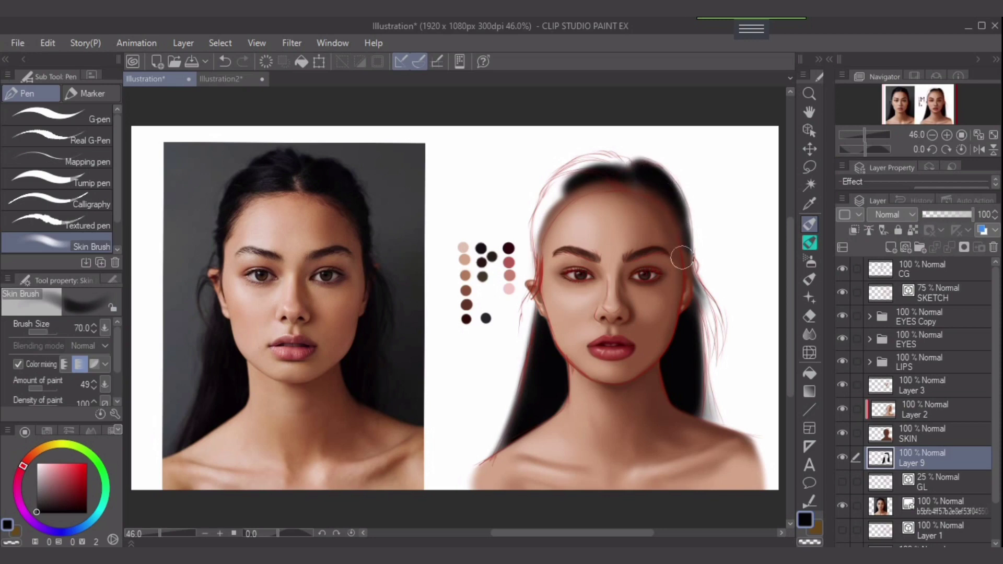
key("bracketright")
mouse_move(572, 176)
left_mouse_down()
mouse_move(588, 194)
mouse_move(614, 178)
mouse_move(567, 173)
mouse_move(628, 179)
mouse_move(598, 160)
mouse_move(561, 187)
mouse_move(571, 178)
mouse_move(546, 254)
left_mouse_up()
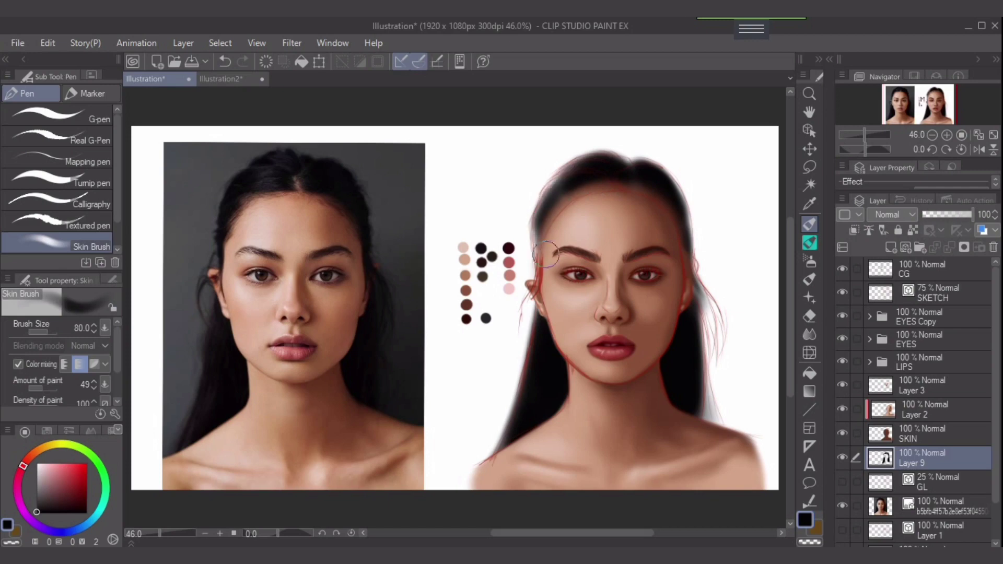
Step: Darken the black hair base along the left hairline and temple with the Skin Brush at sizes 50 to 60
key("bracketleft")
key("bracketleft")
mouse_move(544, 213)
left_mouse_down()
mouse_move(543, 296)
mouse_move(548, 213)
mouse_move(542, 221)
mouse_move(568, 189)
mouse_move(561, 174)
mouse_move(560, 197)
mouse_move(579, 167)
mouse_move(596, 168)
mouse_move(581, 177)
mouse_move(596, 154)
mouse_move(543, 215)
mouse_move(549, 191)
mouse_move(573, 190)
mouse_move(545, 229)
mouse_move(592, 174)
mouse_move(541, 250)
left_mouse_up()
key("bracketleft")
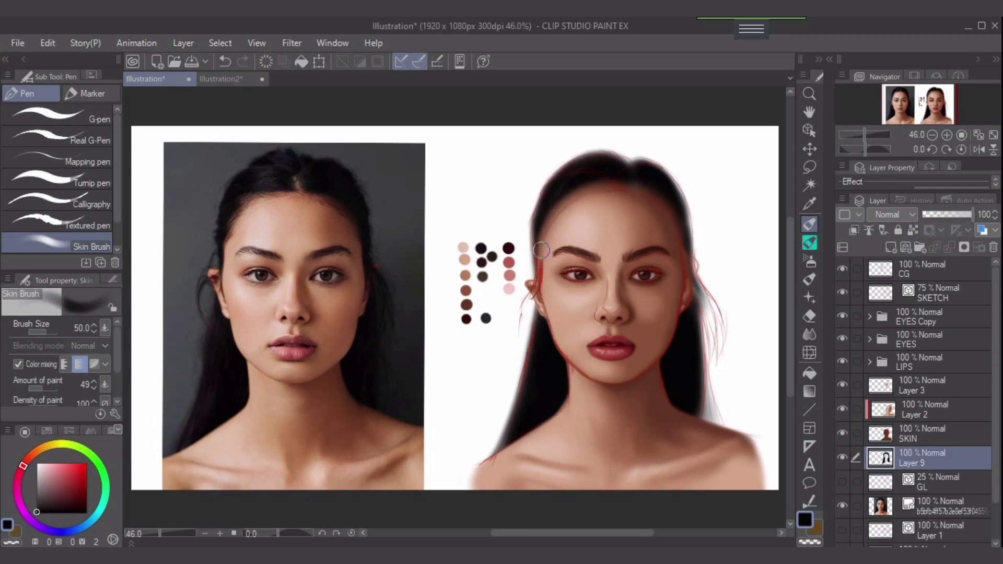
key("bracketright")
key("bracketleft")
key("bracketleft")
key("bracketright")
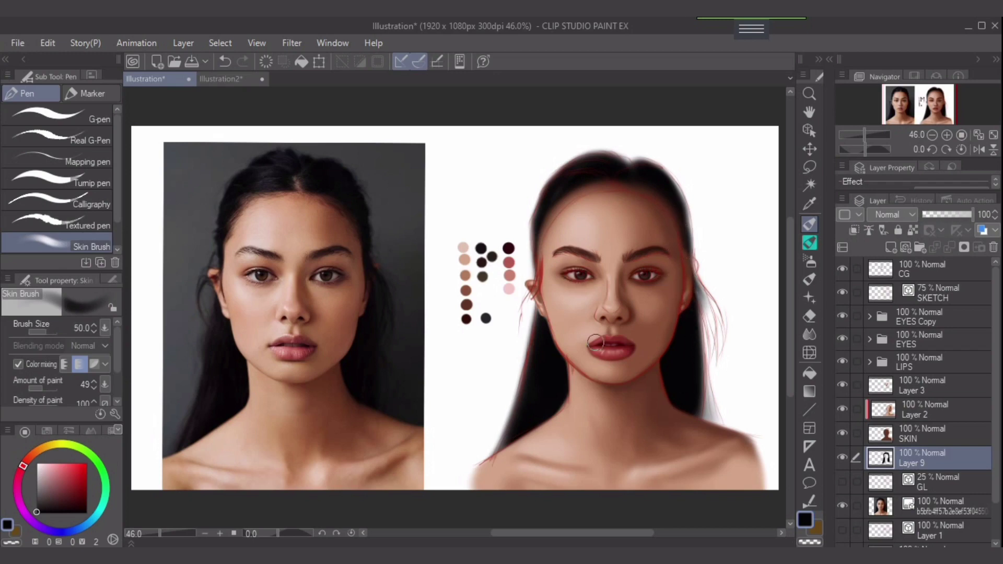
key("bracketright")
key("bracketright")
key("bracketright")
key("bracketright")
key("bracketleft")
key("bracketleft")
key("bracketleft")
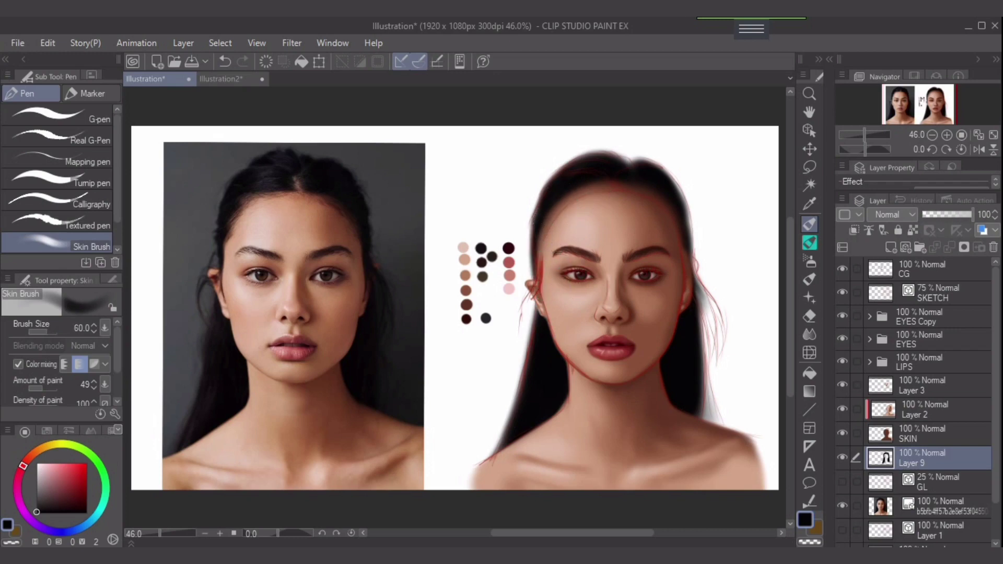
Step: Create a new raster layer named HAIR directly above the EYES Copy folder
left_click(928, 316)
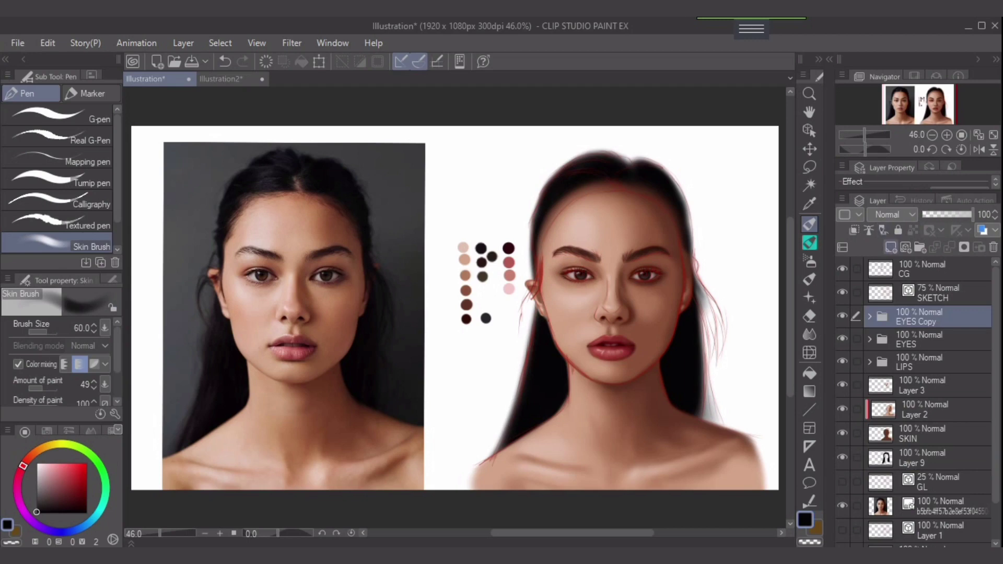
left_click(891, 247)
type("HAIR")
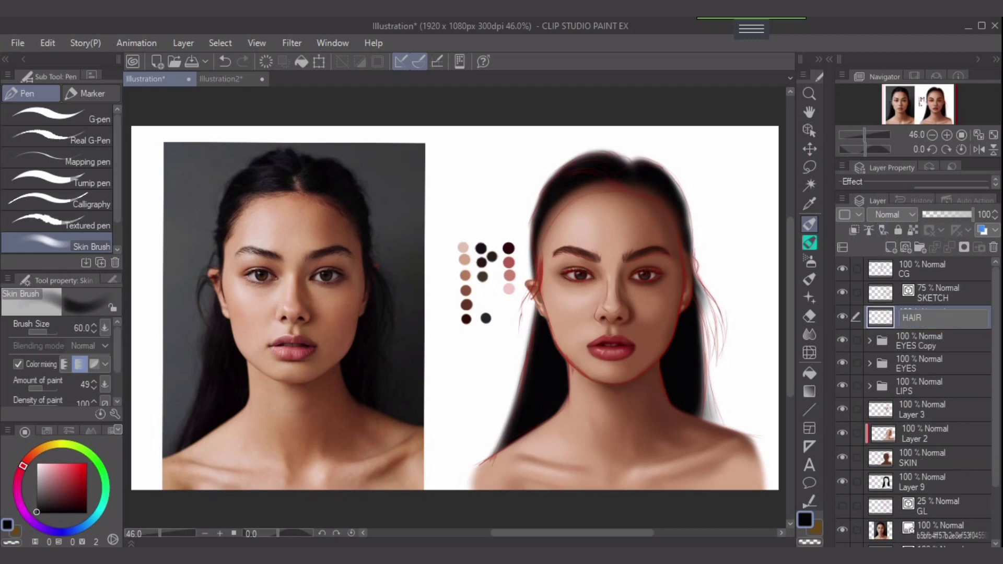
key("Return")
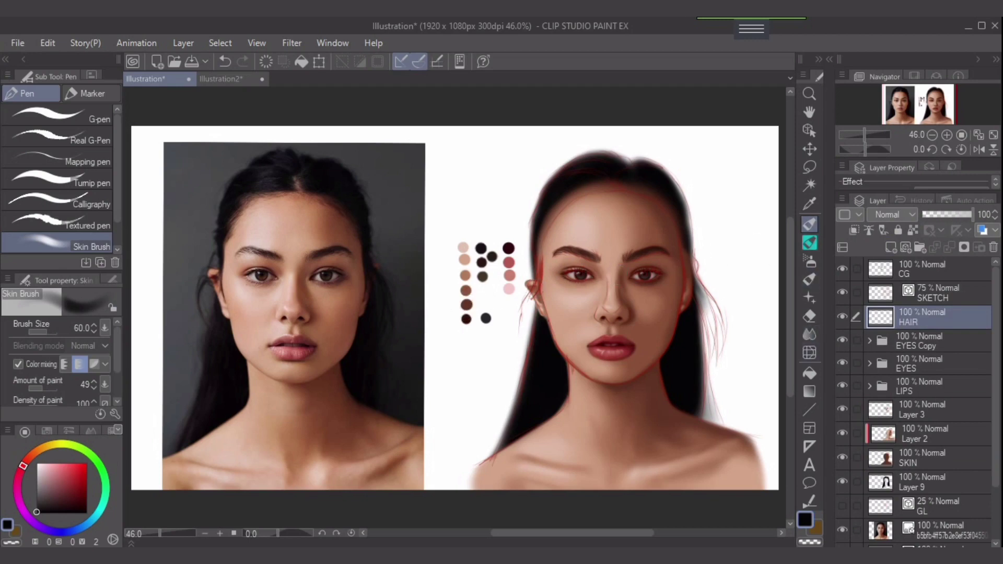
Step: Draw strands along the left forehead hairline with the thin hair bundle brush at size 40, using black sampled from the painted hair
left_click(486, 318, "alt")
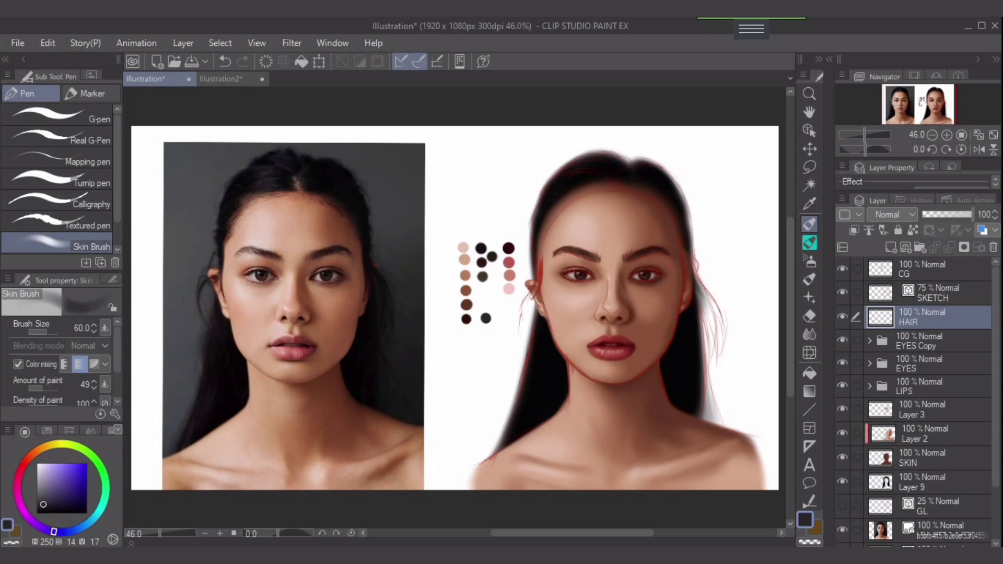
left_click(809, 243)
left_click(598, 165, "alt")
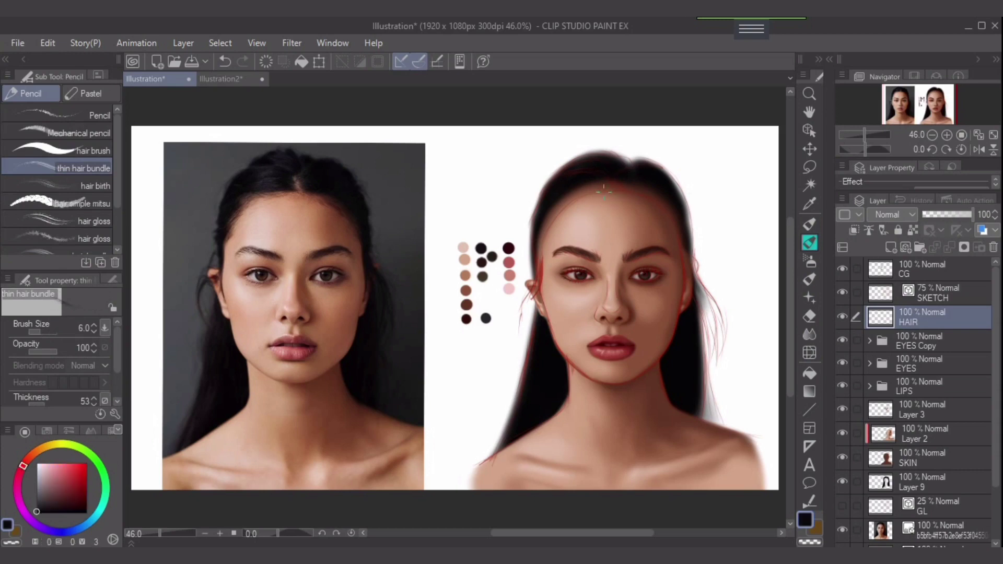
key("bracketright")
key("bracketright")
key("bracketright")
key("bracketright")
key("bracketright")
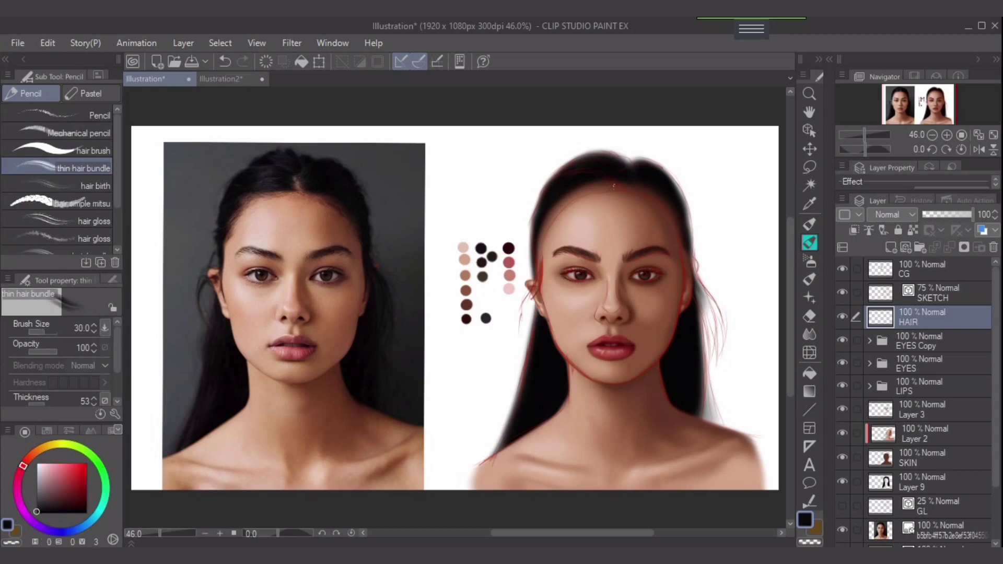
key("bracketright")
left_click_drag(614, 185, 576, 188)
key("ctrl+z")
left_click_drag(566, 199, 551, 219)
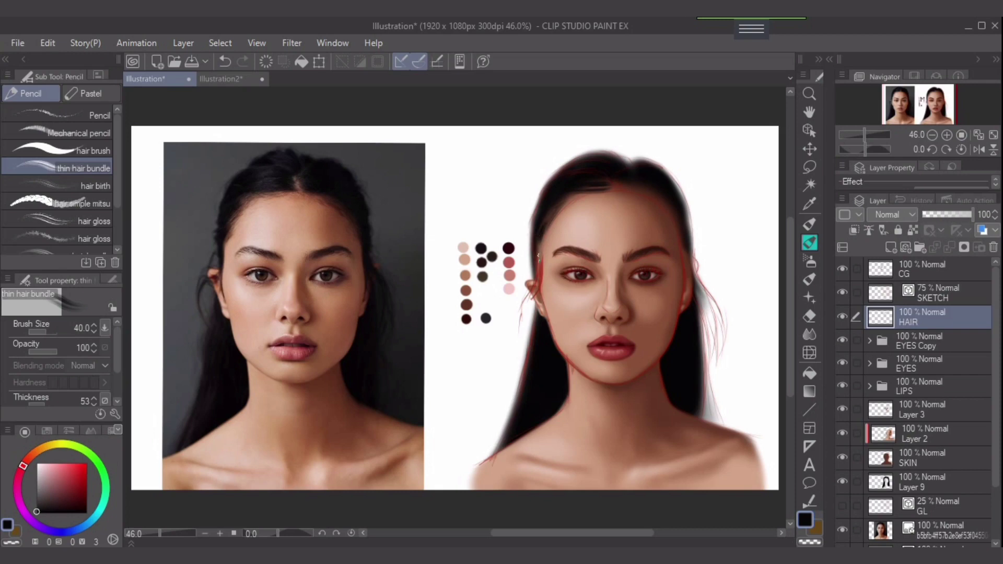
Step: Add dark strands at the left temple, running from the hairline down in front of the ear, at brush sizes 30 to 50
scroll(546, 230, "up", 4)
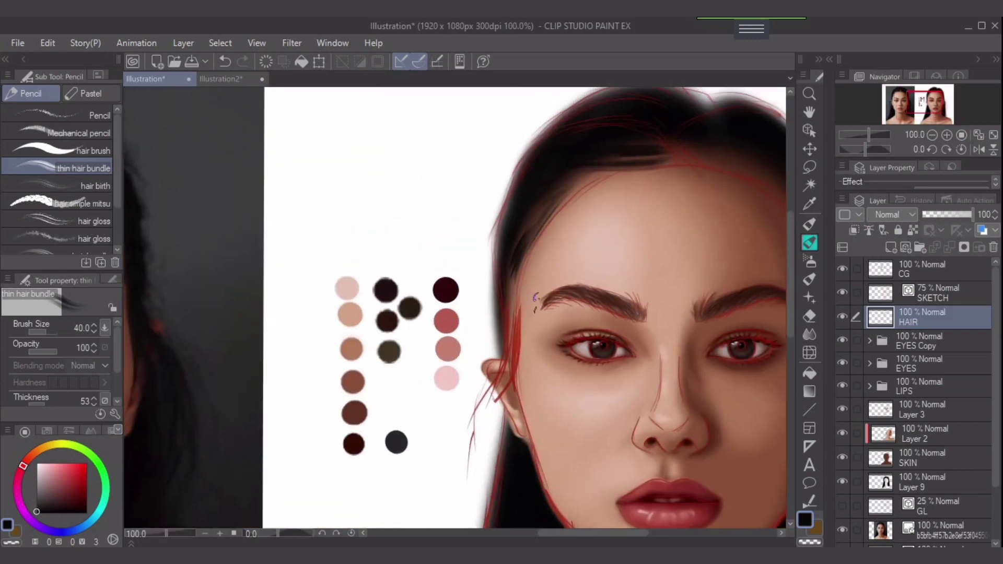
left_click_drag(514, 335, 505, 270)
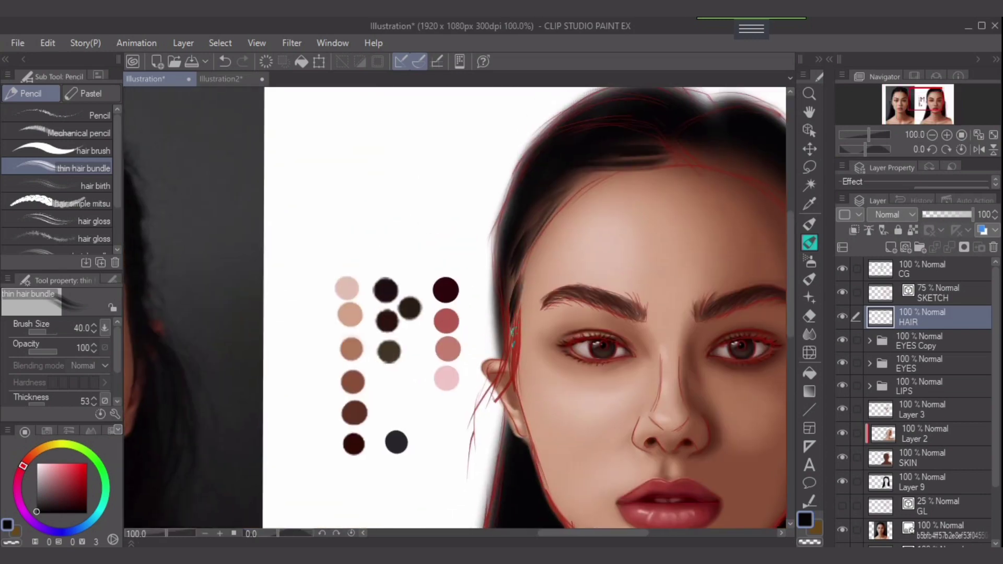
key("ctrl+z")
key("[")
left_click_drag(511, 308, 507, 353)
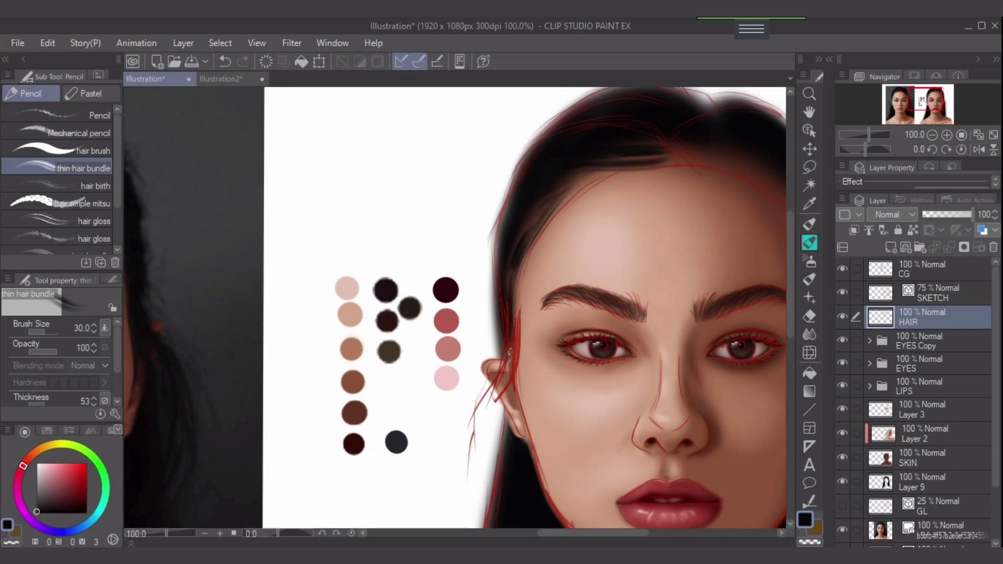
left_click_drag(513, 330, 518, 243)
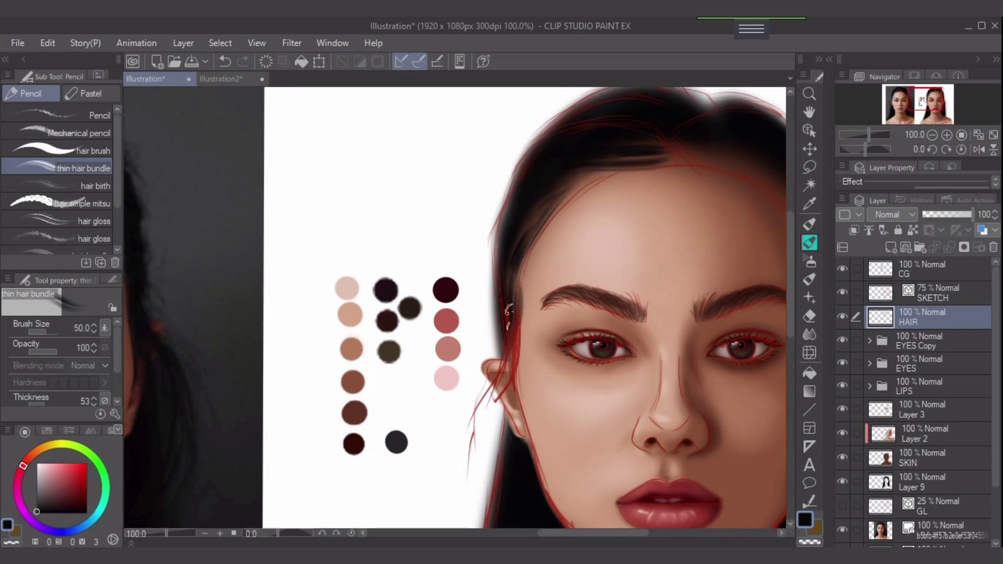
key("ctrl+z")
left_click_drag(508, 340, 513, 242)
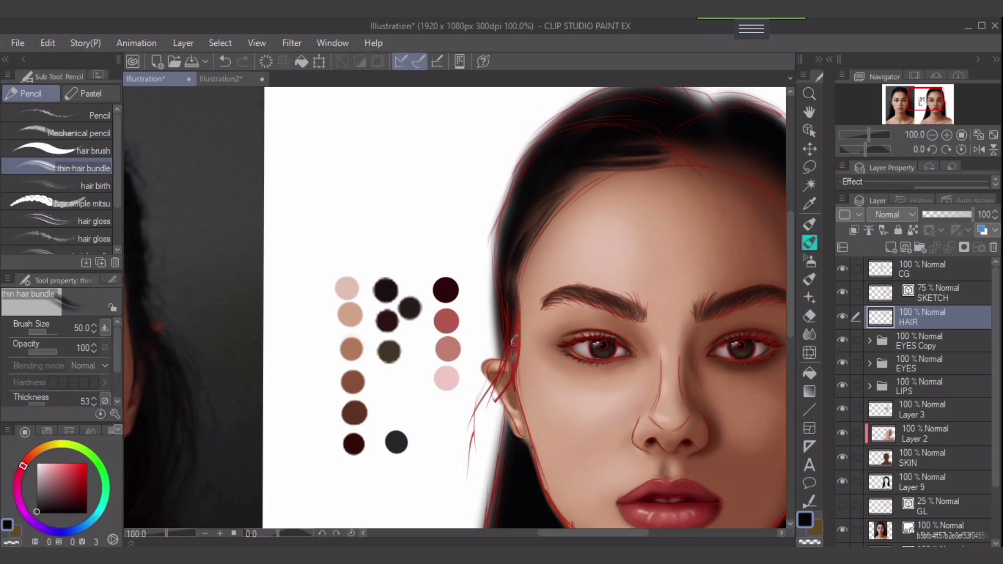
key("bracketleft")
mouse_move(507, 345)
left_mouse_down()
mouse_move(494, 393)
mouse_move(507, 310)
mouse_move(493, 387)
left_mouse_up()
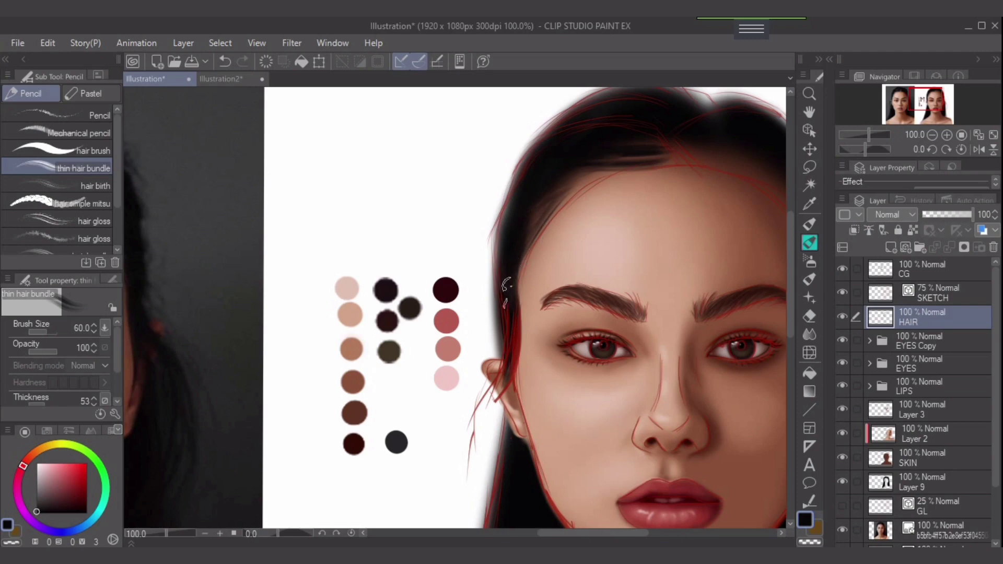
Step: Draw strands from the left temple up along the forehead hairline with the thin hair bundle brush at size 60
key("bracketright")
left_click_drag(512, 298, 546, 235)
key("ctrl+z")
key("bracketleft")
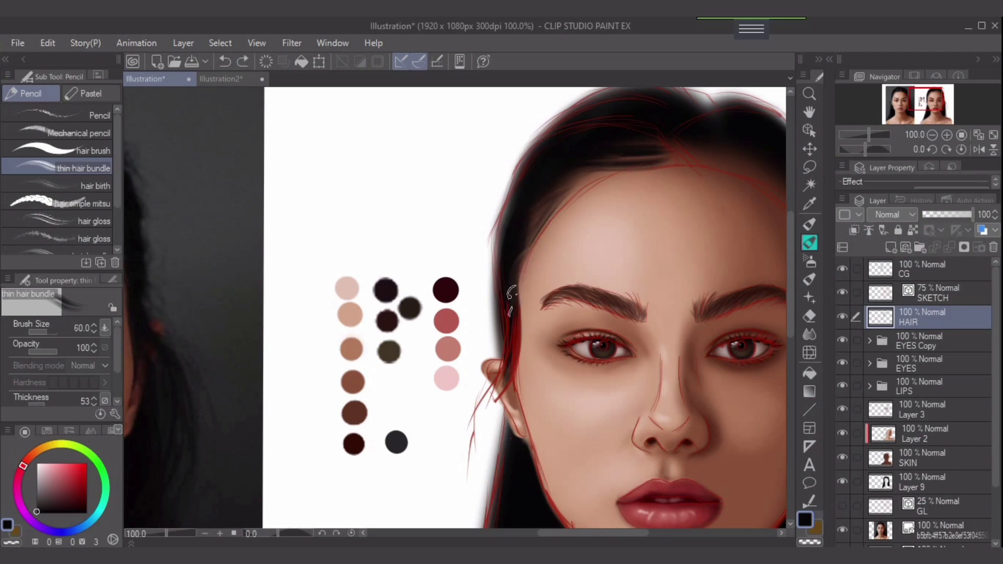
left_click_drag(514, 285, 545, 230)
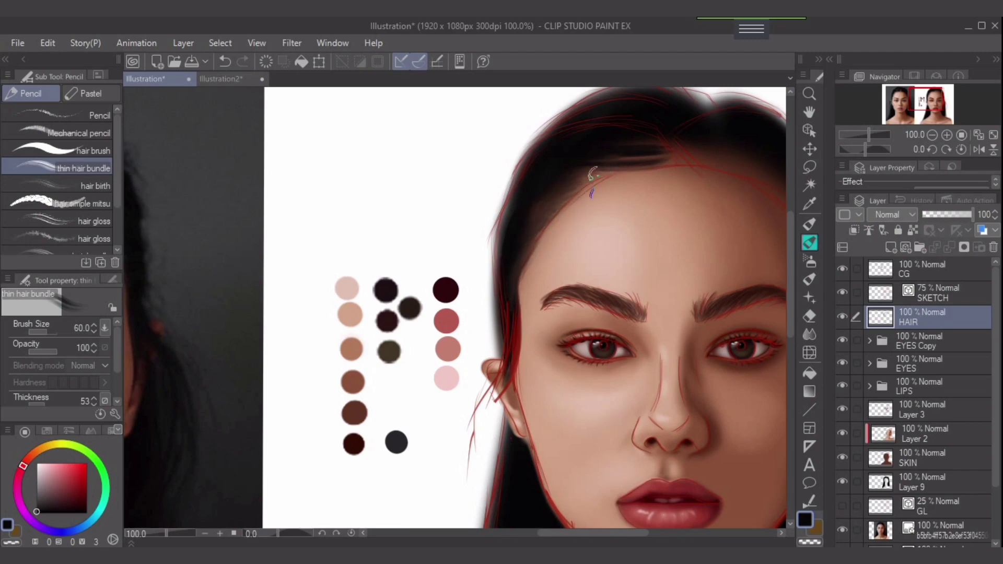
Step: Draw strands along the forehead hairline from the centre parting around to the right temple at brush sizes 30 to 40
key("bracketleft")
key("bracketleft")
mouse_move(574, 176)
left_mouse_down()
mouse_move(668, 162)
mouse_move(567, 194)
left_mouse_up()
key("ctrl+z")
key("bracketleft")
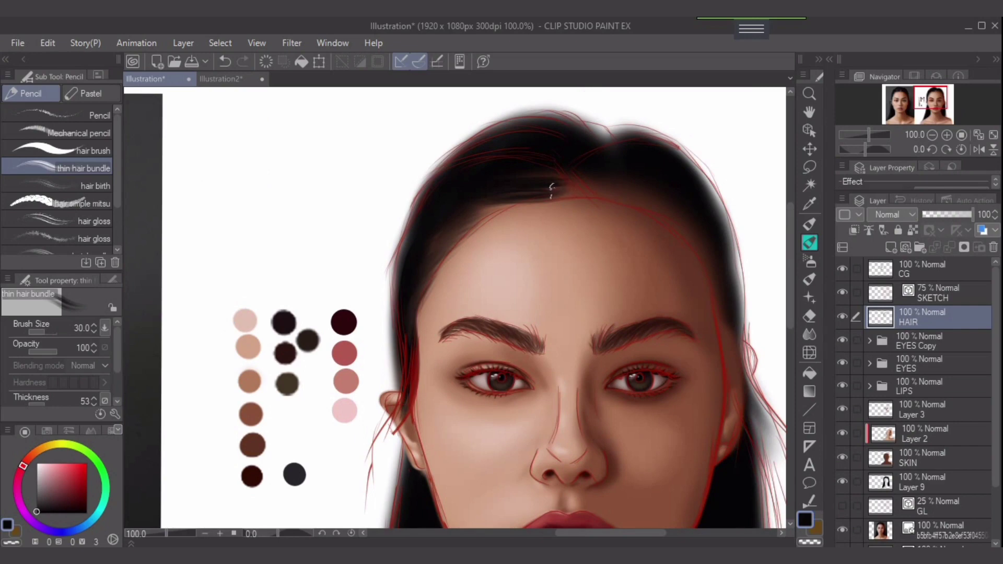
mouse_move(544, 189)
left_mouse_down()
mouse_move(588, 187)
mouse_move(532, 194)
mouse_move(588, 187)
mouse_move(545, 191)
mouse_move(652, 196)
mouse_move(587, 189)
mouse_move(603, 204)
mouse_move(620, 206)
mouse_move(588, 193)
mouse_move(666, 211)
mouse_move(593, 185)
mouse_move(698, 229)
left_mouse_up()
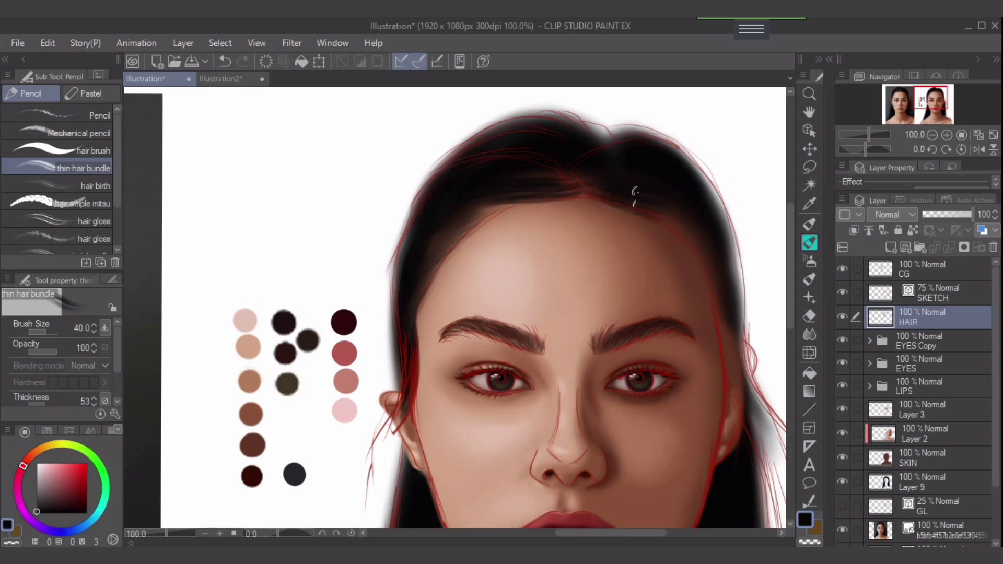
left_click_drag(635, 196, 687, 239)
mouse_move(660, 204)
left_mouse_down()
mouse_move(705, 264)
mouse_move(724, 324)
left_mouse_up()
mouse_move(696, 226)
left_mouse_down()
mouse_move(723, 287)
mouse_move(715, 306)
mouse_move(695, 270)
mouse_move(712, 334)
left_mouse_up()
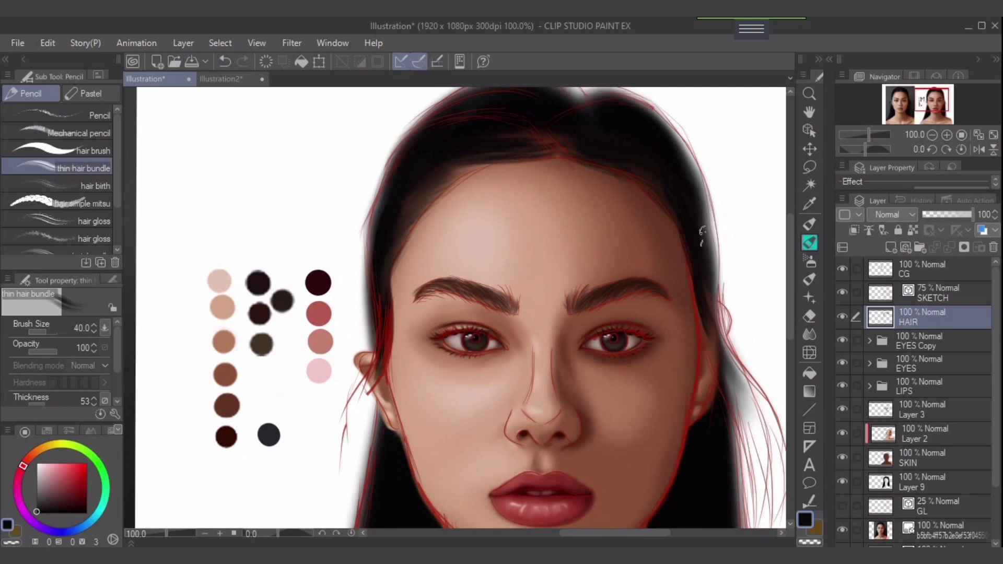
Step: Layer long strands down the right side of the face from the temple to the ear at brush size 40
left_click_drag(701, 206, 718, 326)
left_click_drag(711, 240, 715, 317)
left_click_drag(712, 269, 731, 376)
left_click_drag(708, 334, 732, 387)
Step: Add a short strand in front of the right ear with a smaller thin hair bundle brush
key("bracketright")
key("bracketright")
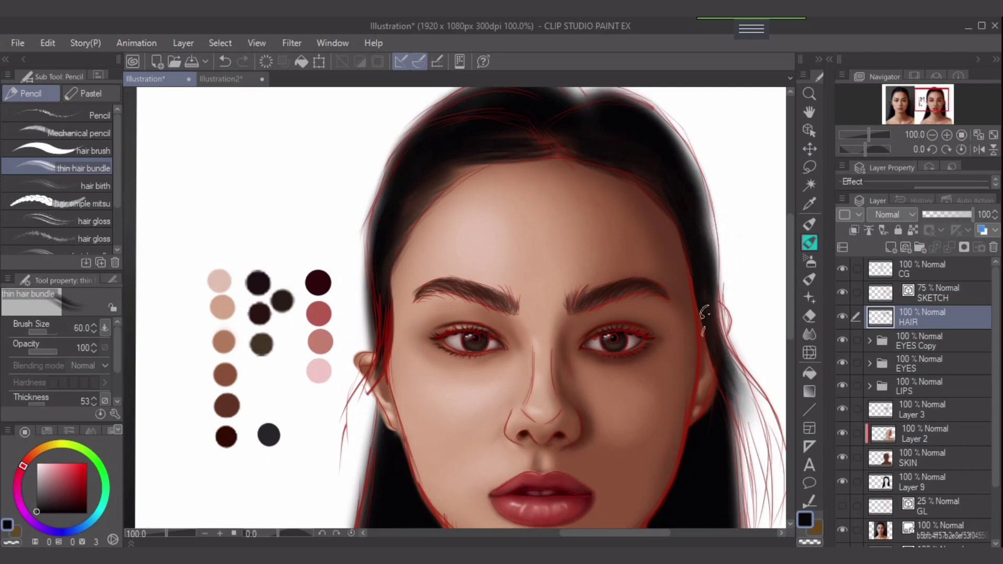
key("bracketleft")
key("bracketleft")
key("bracketleft")
left_click_drag(702, 325, 701, 362)
Step: Sweep strands from the right temple down behind the ear at brush size 50
key("bracketright")
key("bracketright")
key("bracketright")
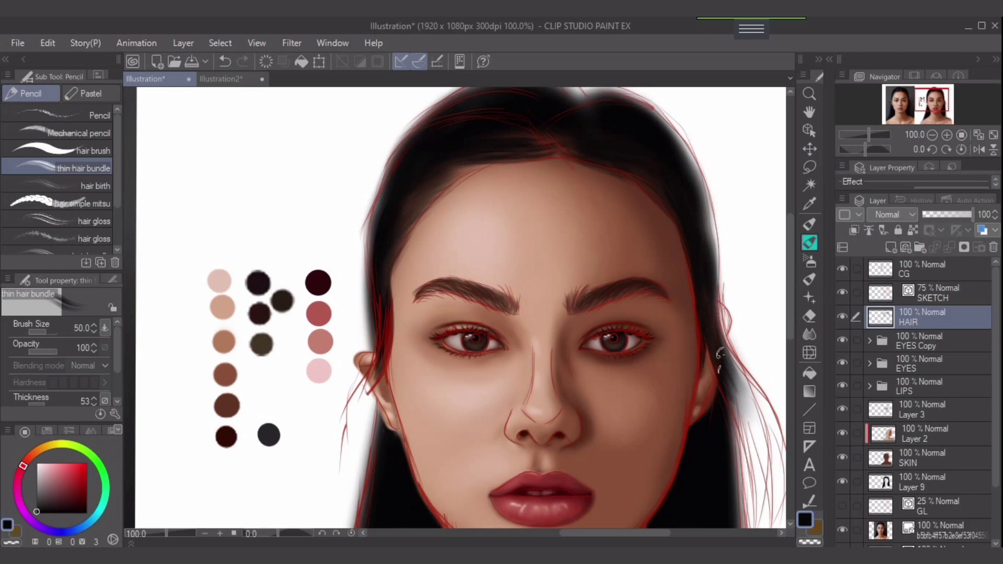
left_click_drag(710, 276, 756, 417)
left_click_drag(721, 345, 756, 420)
Step: Fill out the outer hair contour on the right side of the head with strands at brush size 80
key("bracketright")
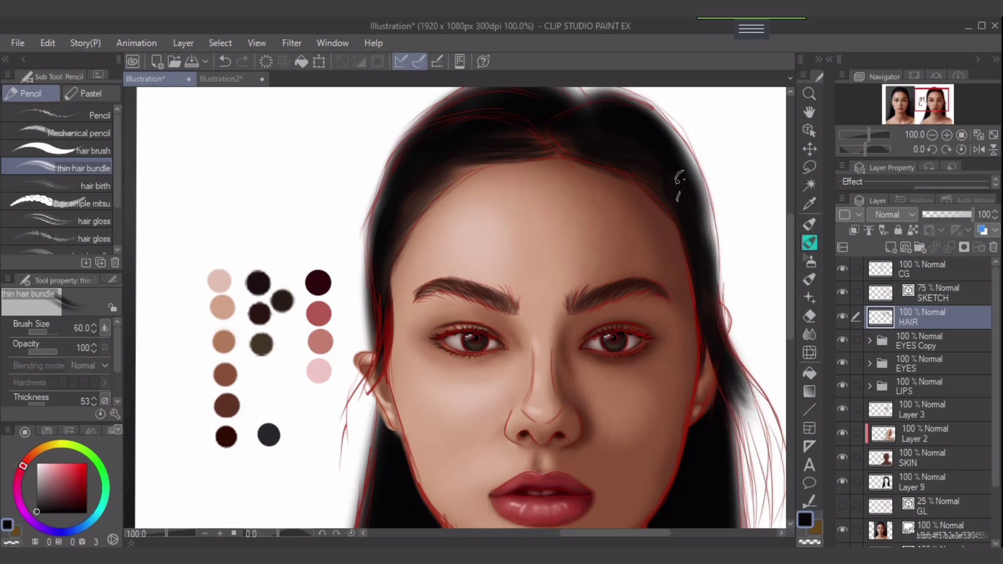
key("bracketright")
key("bracketright")
scroll(689, 194, "down", 1)
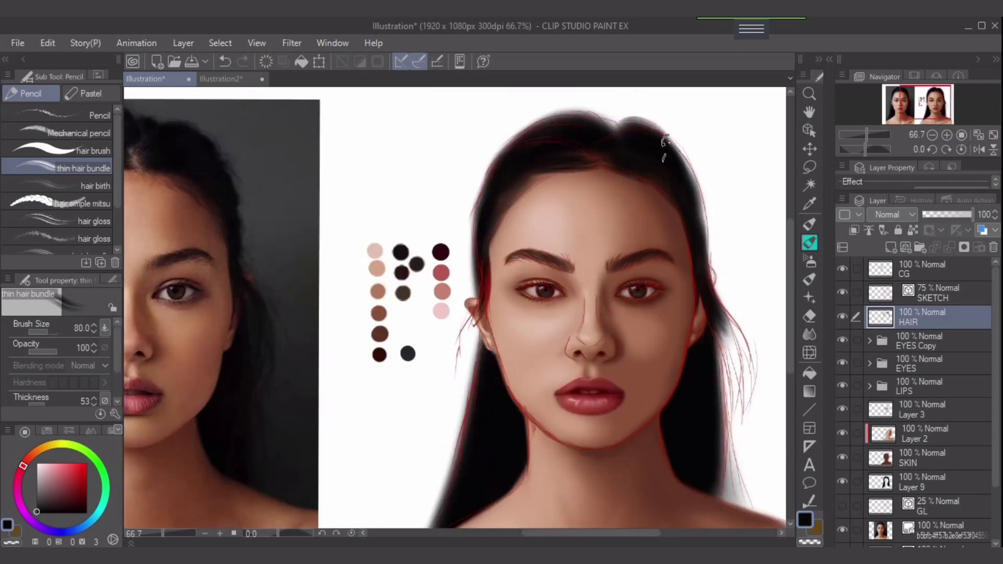
left_click_drag(698, 201, 703, 284)
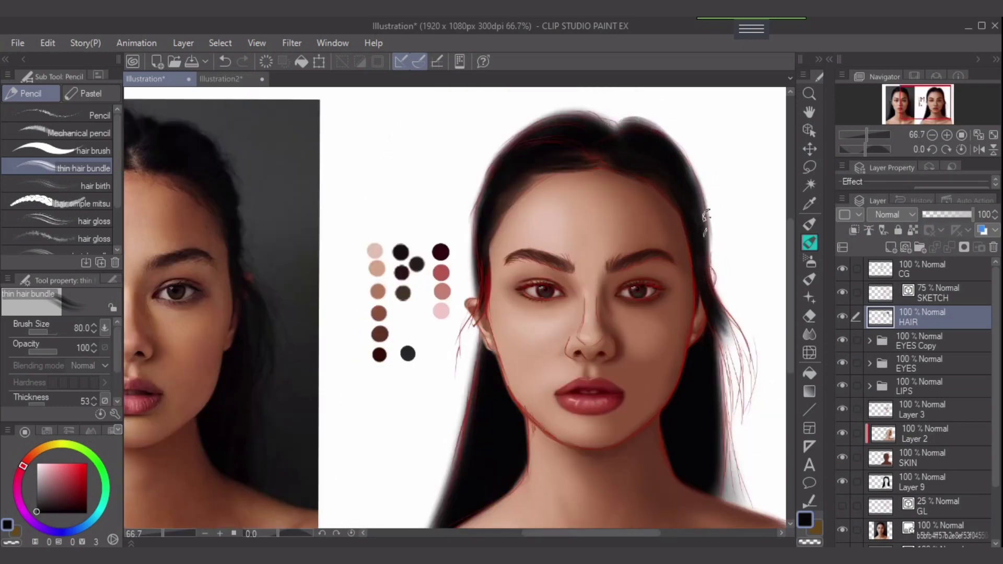
left_click_drag(708, 222, 706, 292)
key("ctrl+z")
left_click_drag(700, 211, 704, 258)
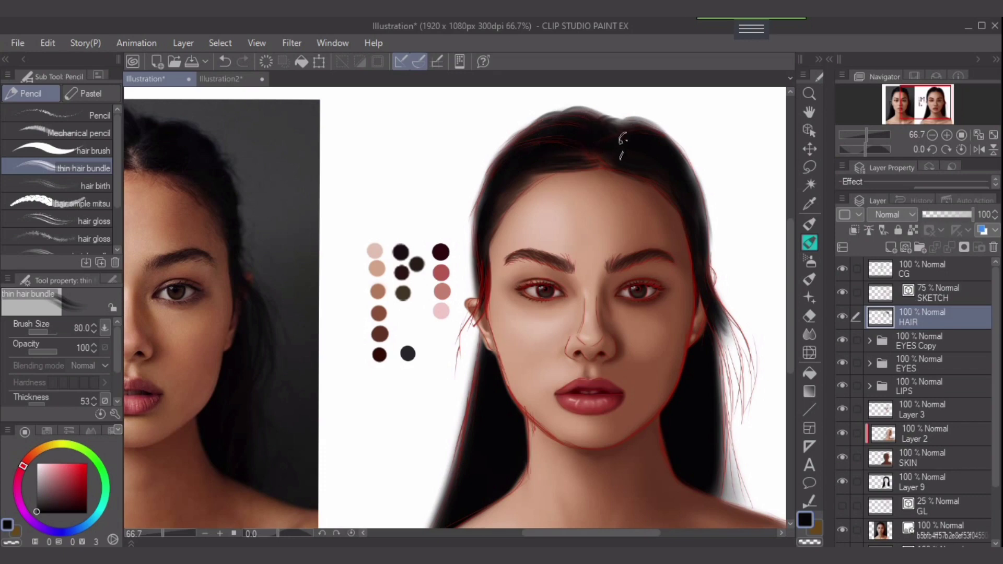
Step: Shape the outer hair contour on the left side of the head, from the crown to the temple, at brush size 70
key("[")
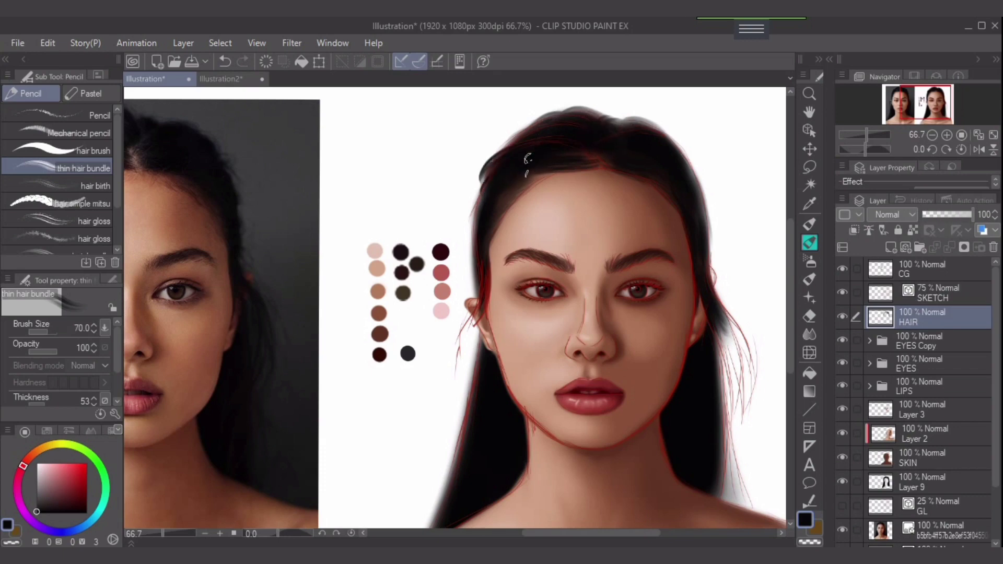
mouse_move(489, 186)
left_mouse_down()
mouse_move(525, 152)
mouse_move(503, 168)
mouse_move(522, 144)
left_mouse_up()
left_click_drag(476, 232, 484, 199)
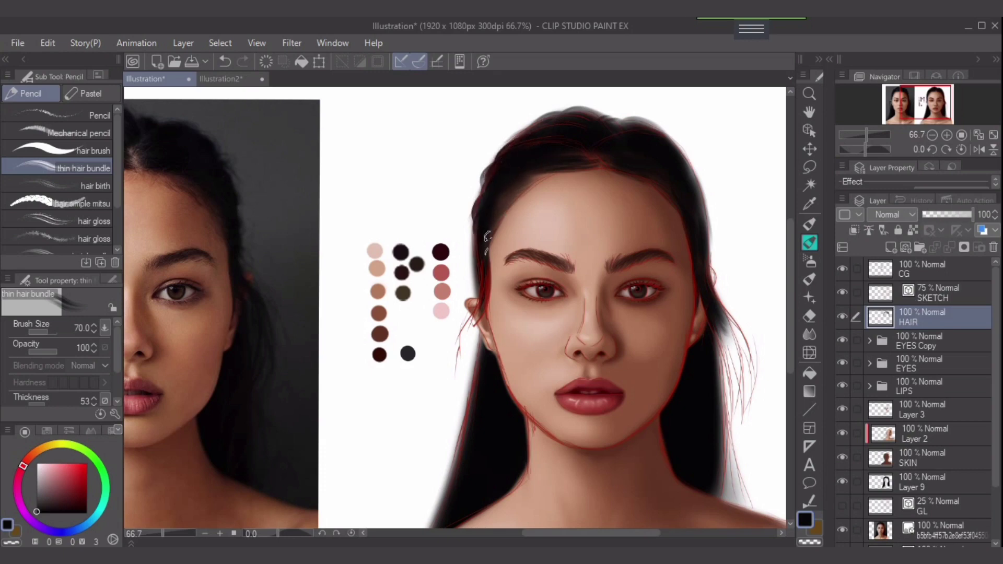
left_click_drag(475, 264, 486, 231)
left_click_drag(481, 286, 474, 256)
key("ctrl+z")
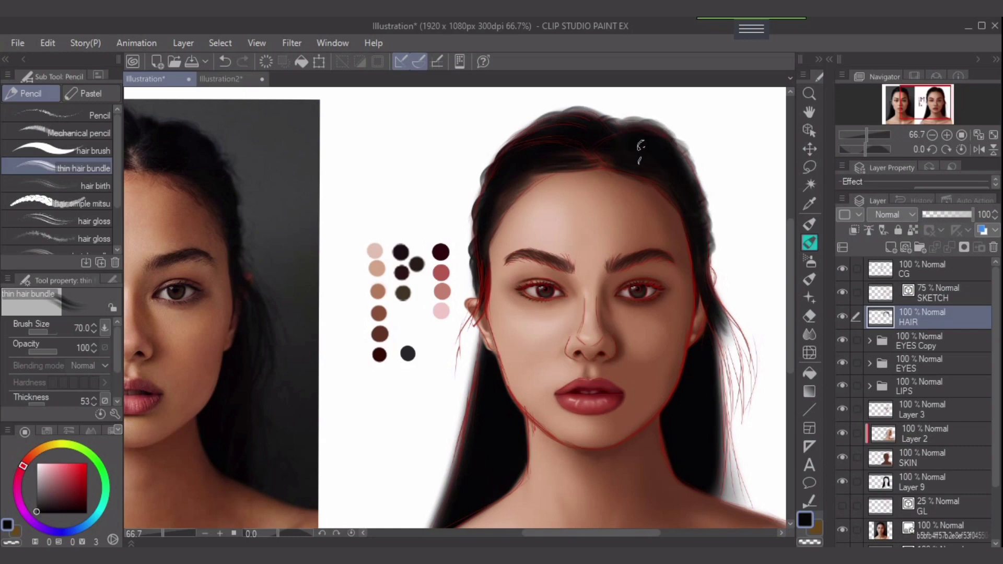
Step: Try sweeping strands from the centre parting over the right side of the crown at brush size 70, undoing the attempts
mouse_move(614, 144)
left_mouse_down()
mouse_move(684, 165)
mouse_move(672, 157)
left_mouse_up()
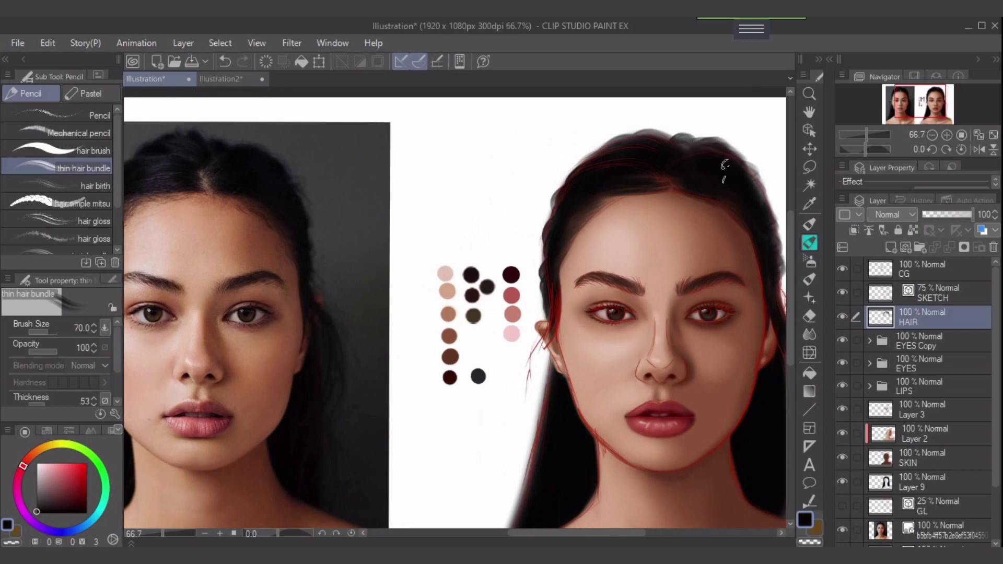
key("ctrl+z")
left_click_drag(681, 158, 728, 163)
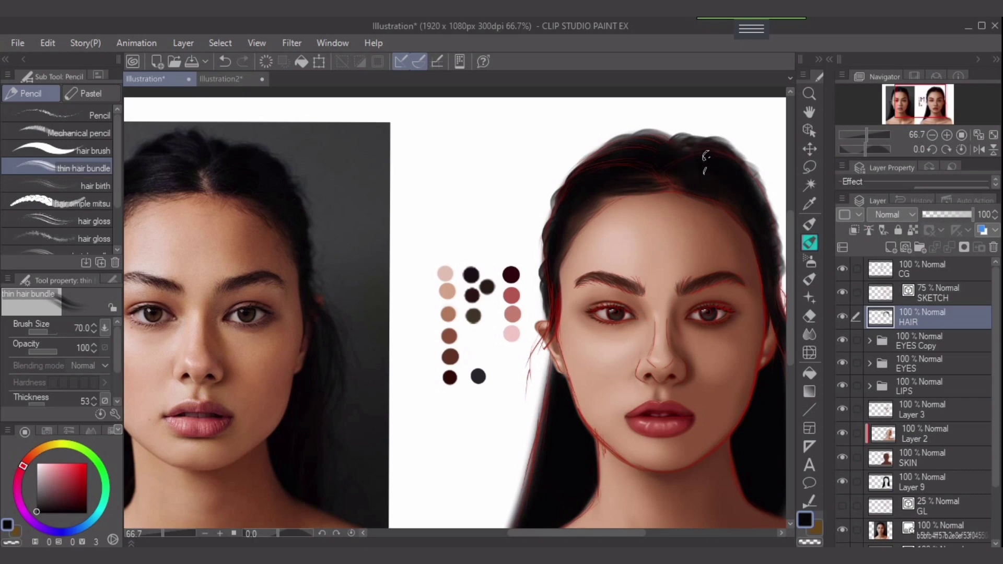
key("ctrl+z")
mouse_move(682, 156)
left_mouse_down()
mouse_move(732, 182)
mouse_move(733, 169)
mouse_move(732, 179)
left_mouse_up()
key("ctrl+z")
key("ctrl+z")
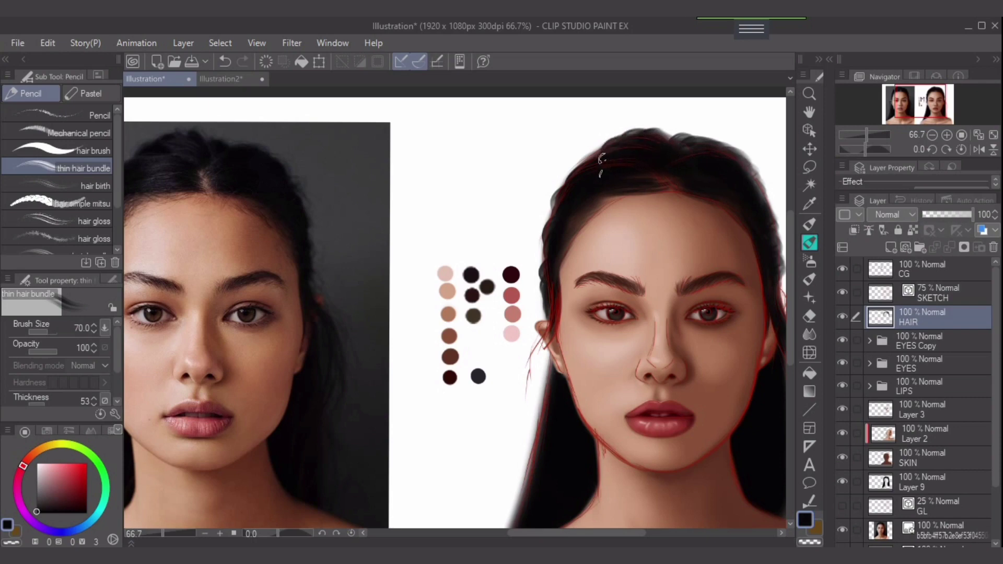
Step: Add strands along the outer edge of the long hair below the left ear at brush size 40
scroll(677, 275, "down", 3)
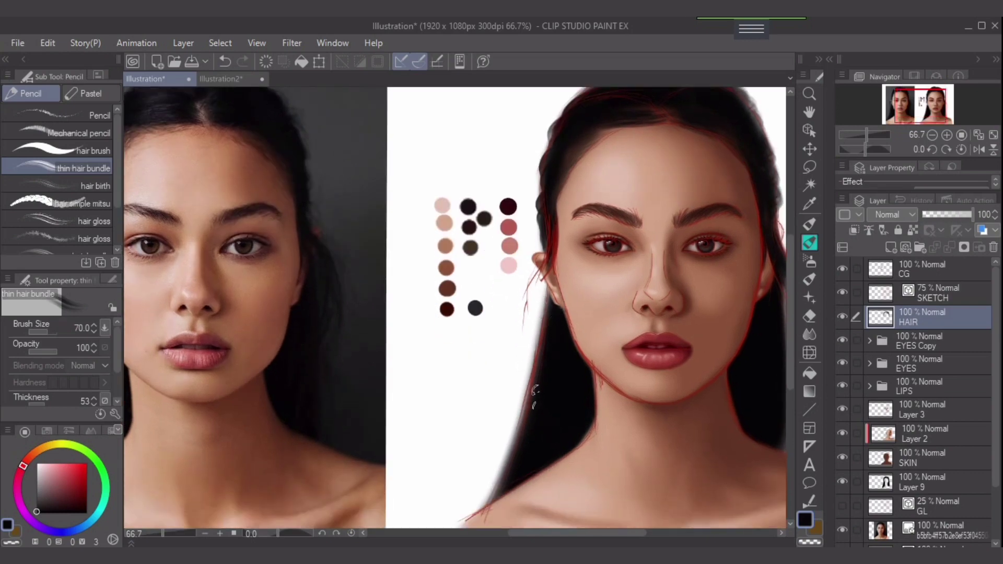
left_click_drag(546, 300, 516, 400)
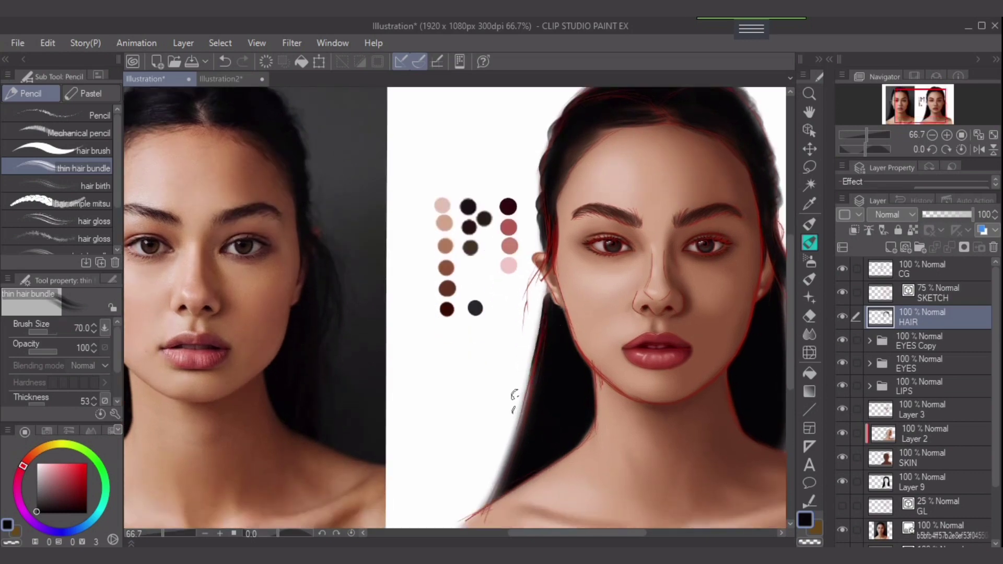
key("ctrl+z")
key("bracketleft")
left_click_drag(547, 295, 521, 402)
scroll(579, 376, "down", 1)
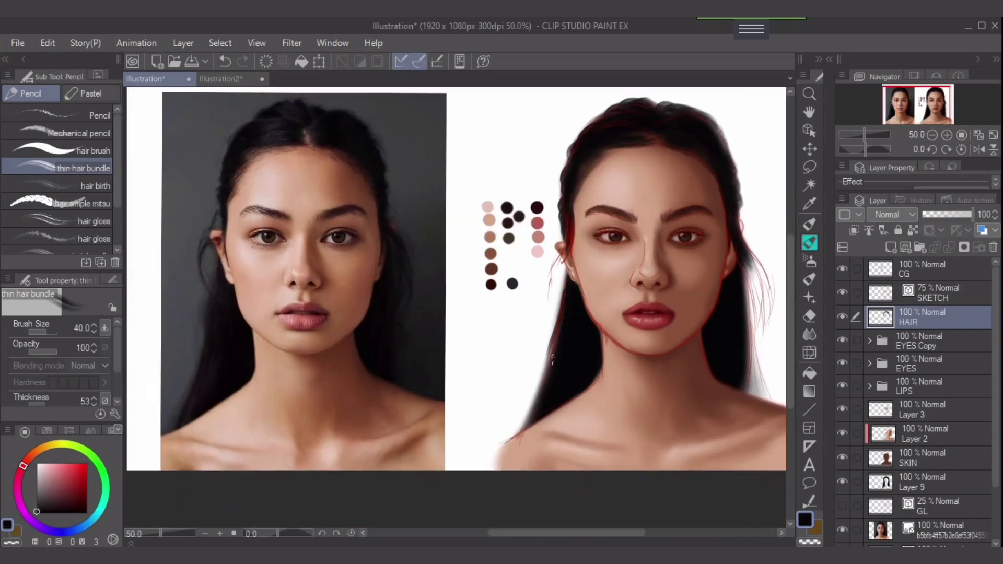
Step: Extend strands from below the left ear down towards the shoulder at brush size 70
left_click_drag(566, 284, 552, 343)
key("ctrl+z")
key("bracketright")
left_click_drag(566, 282, 560, 341)
mouse_move(565, 286)
left_mouse_down()
mouse_move(563, 341)
mouse_move(520, 423)
mouse_move(524, 412)
left_mouse_up()
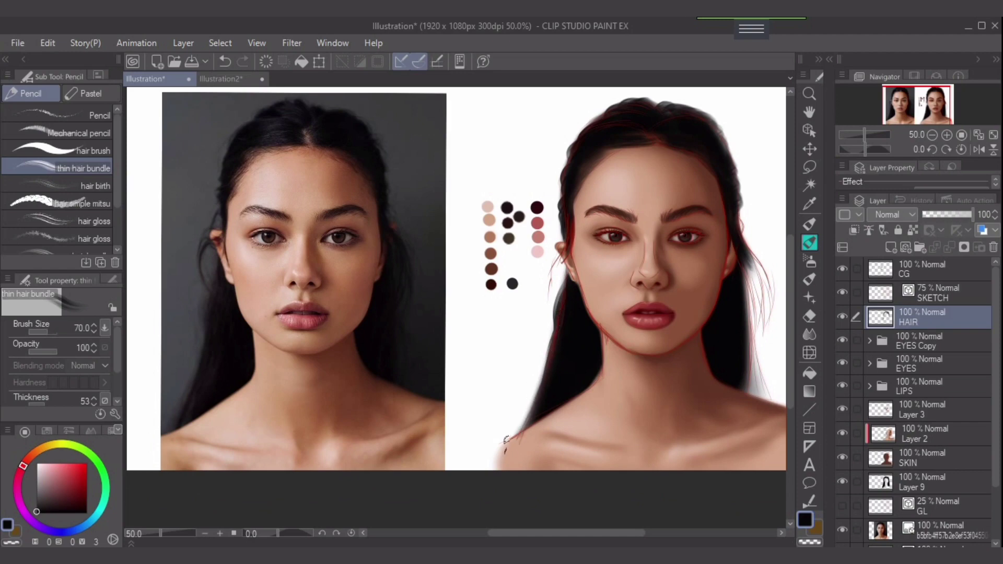
left_click_drag(546, 356, 513, 439)
left_click_drag(555, 354, 505, 433)
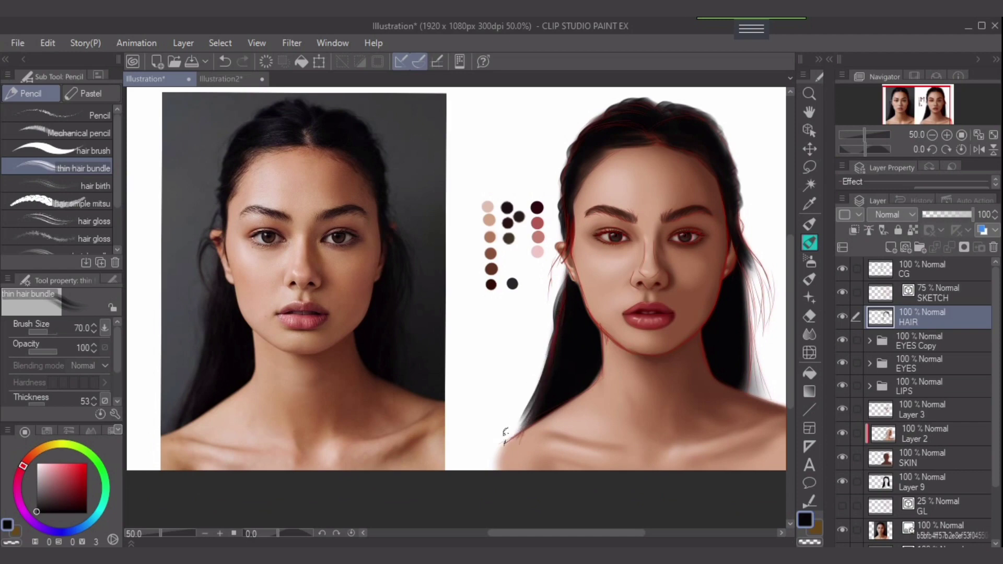
key("ctrl+z")
Step: On Layer 9, sweep strands down the left outer edge of the long hair to the shoulder at brush size 70
left_click(921, 482)
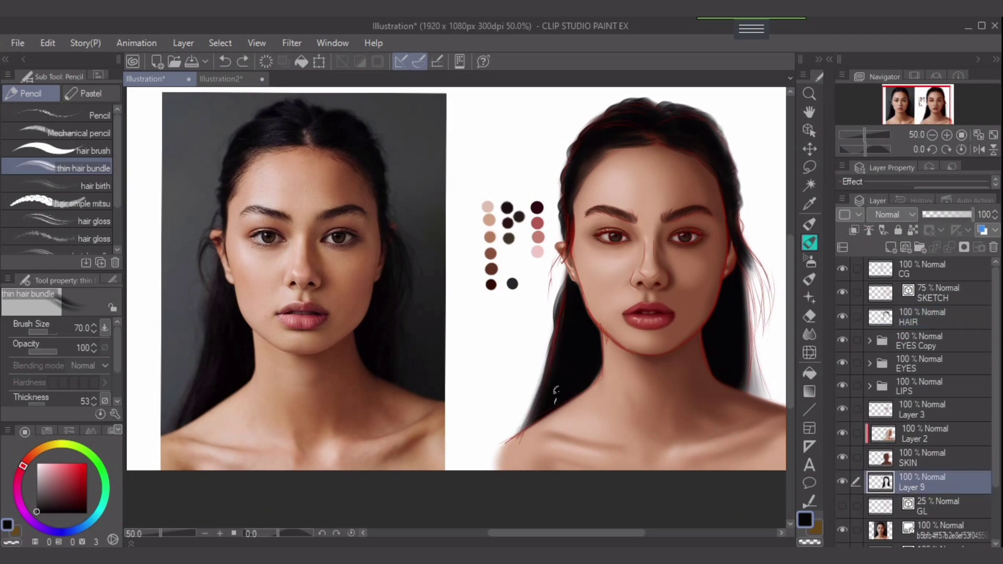
left_click_drag(559, 320, 503, 441)
mouse_move(542, 365)
left_mouse_down()
mouse_move(518, 430)
mouse_move(549, 367)
mouse_move(507, 452)
left_mouse_up()
left_click_drag(560, 320, 551, 366)
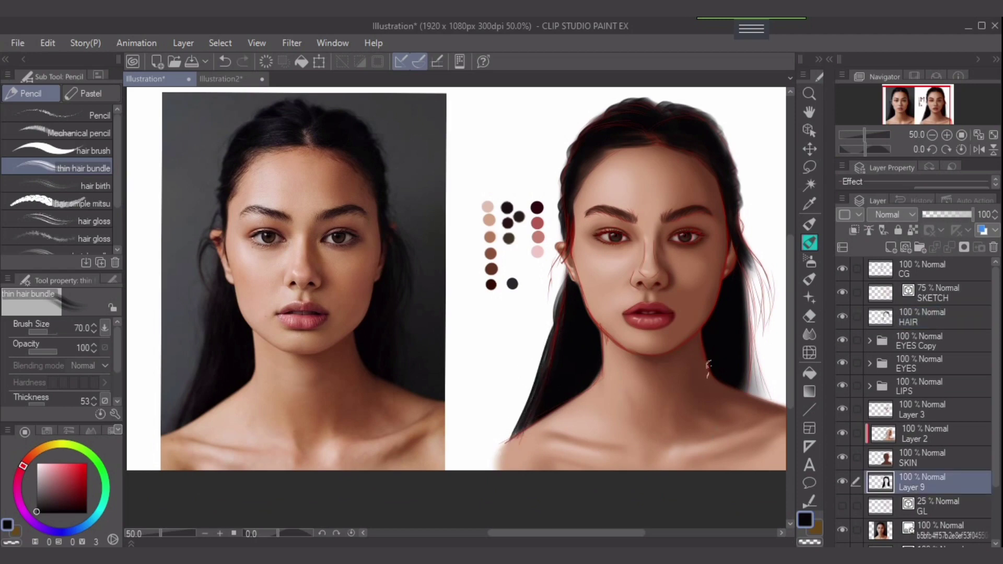
key("ctrl+z")
key("ctrl+z")
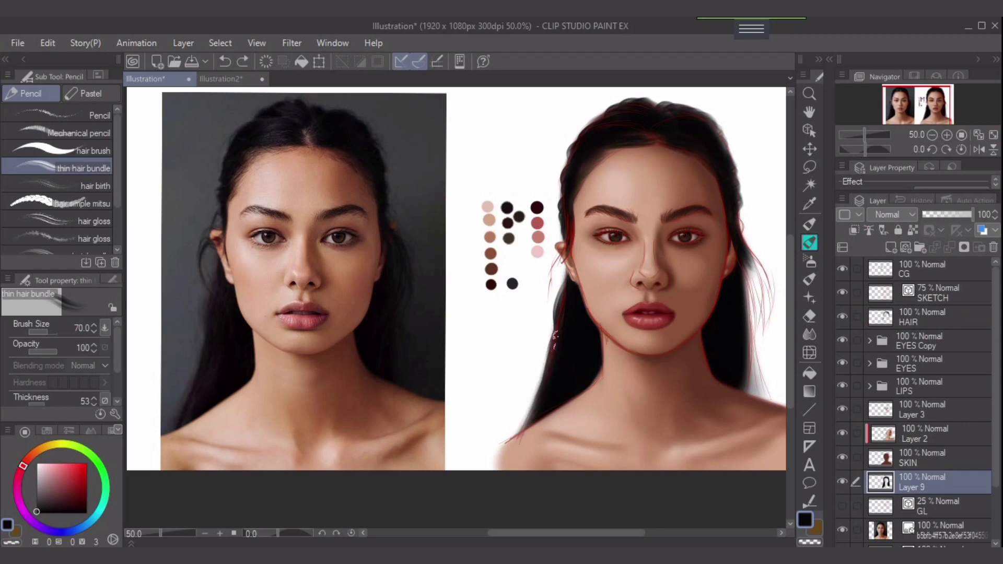
left_click_drag(554, 330, 524, 425)
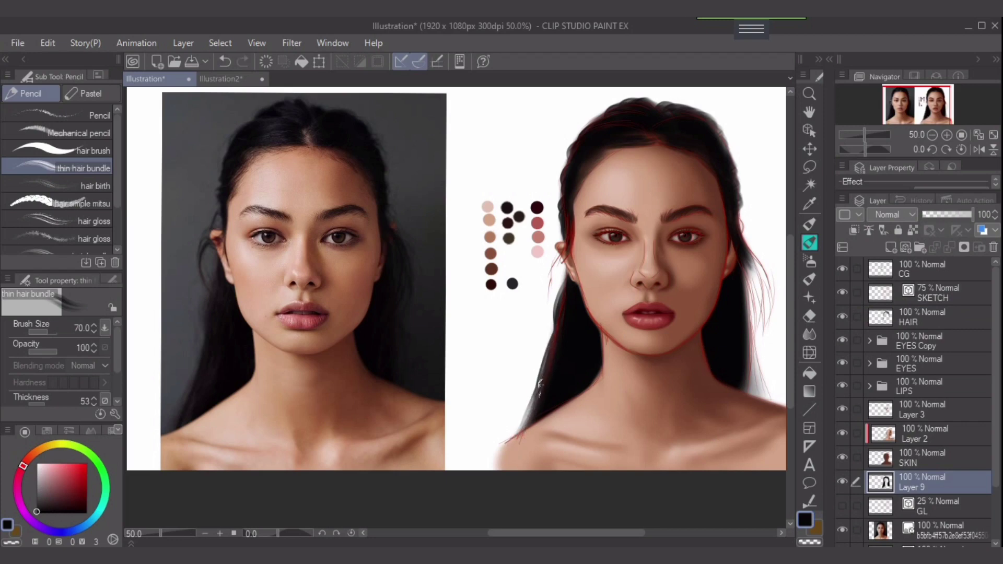
Step: Fill out the long hair on the right side, from below the ear to the shoulder, with strands at brush size 80
left_click_drag(738, 316, 741, 372)
key("]")
left_click_drag(738, 275, 753, 389)
mouse_move(743, 349)
left_mouse_down()
mouse_move(752, 396)
mouse_move(748, 370)
mouse_move(777, 407)
left_mouse_up()
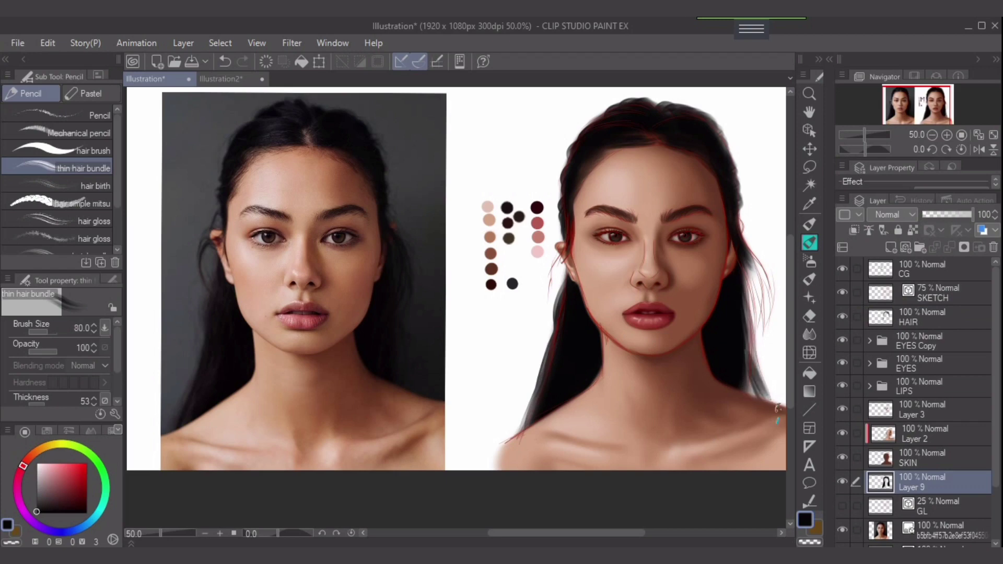
mouse_move(746, 309)
left_mouse_down()
mouse_move(773, 405)
mouse_move(763, 409)
left_mouse_up()
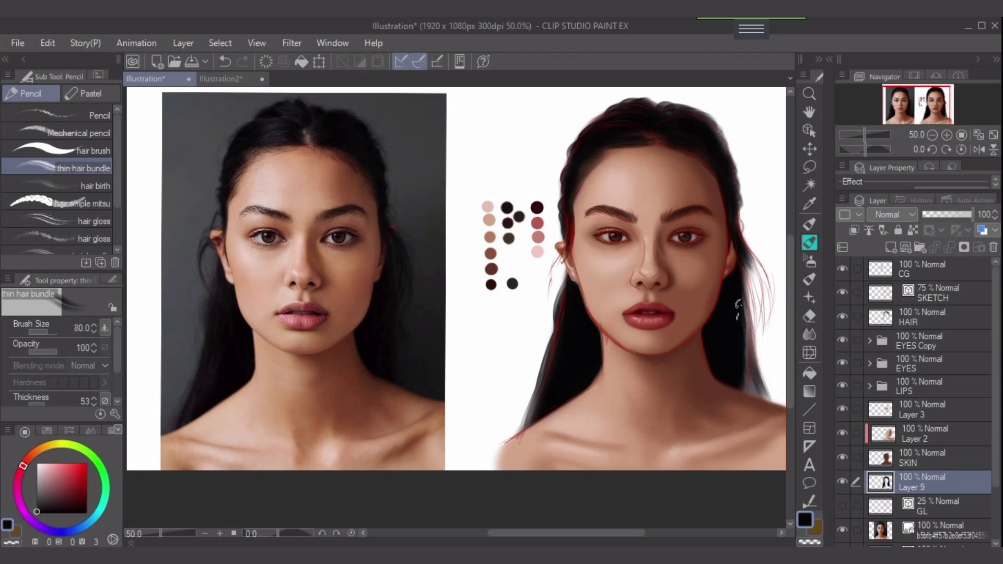
left_click_drag(738, 309, 743, 406)
Step: Paint loose flyaway strands curving outward below the right ear on Layer 9 at brush size 60
mouse_move(753, 273)
left_mouse_down()
mouse_move(698, 357)
mouse_move(702, 381)
left_mouse_up()
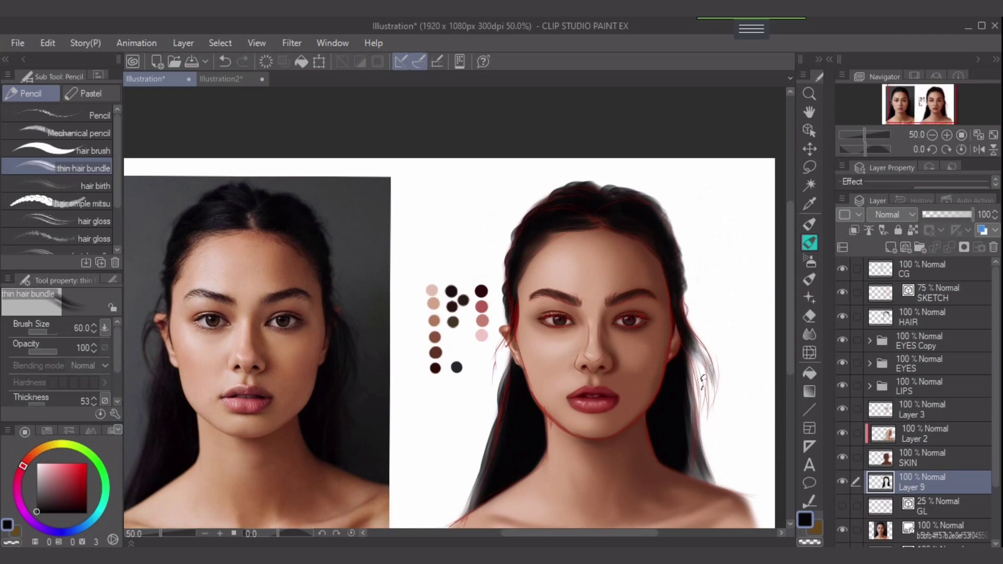
left_click_drag(682, 324, 704, 399)
key("ctrl+z")
left_click_drag(678, 322, 697, 388)
key("bracketright")
left_click_drag(684, 333, 716, 398)
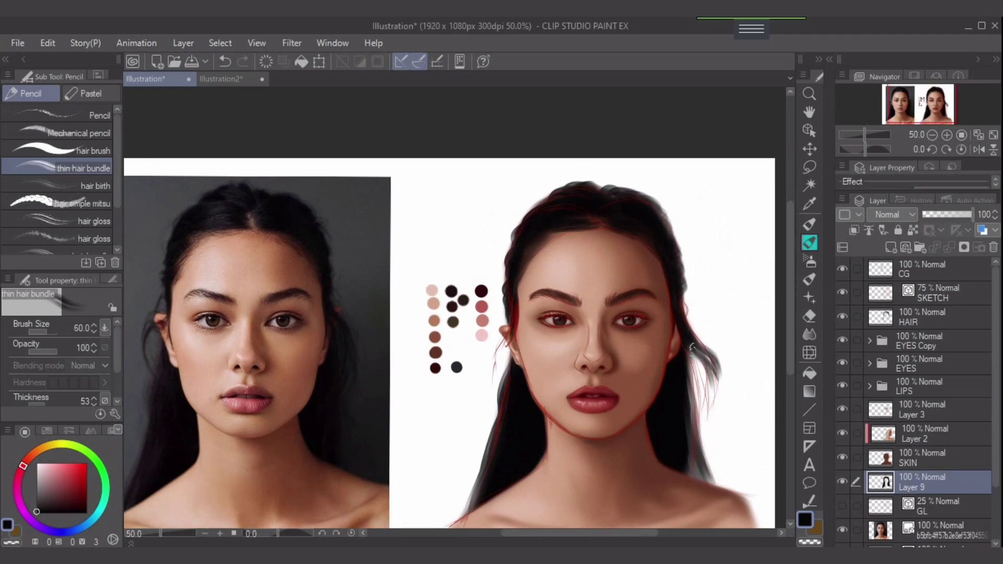
key("ctrl+z")
key("ctrl+z")
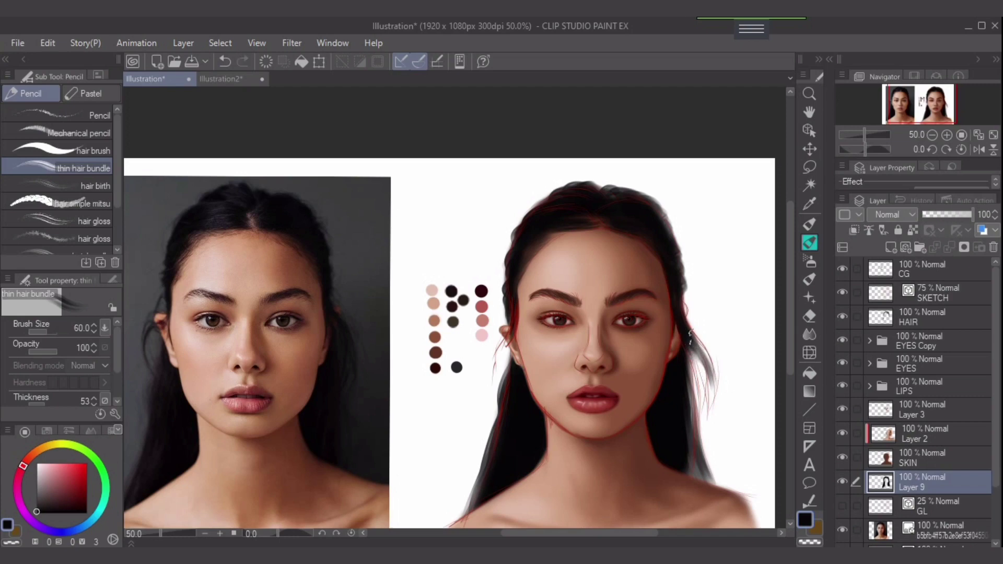
left_click_drag(689, 335, 707, 402)
left_click_drag(693, 358, 704, 390)
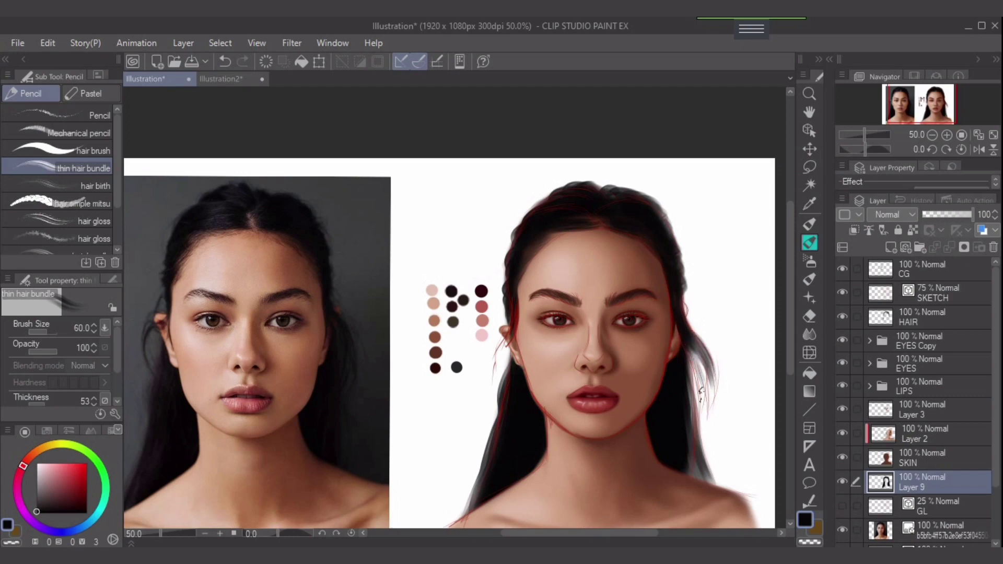
Step: Replace the strand behind the left ear with one on the HAIR layer at brush size 60
left_click_drag(509, 337, 489, 377)
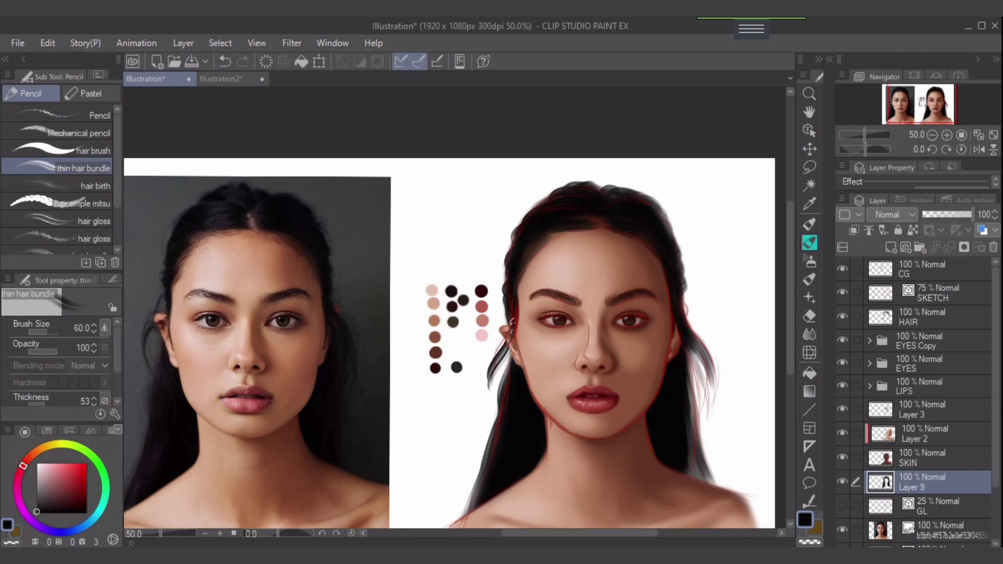
left_click(919, 317)
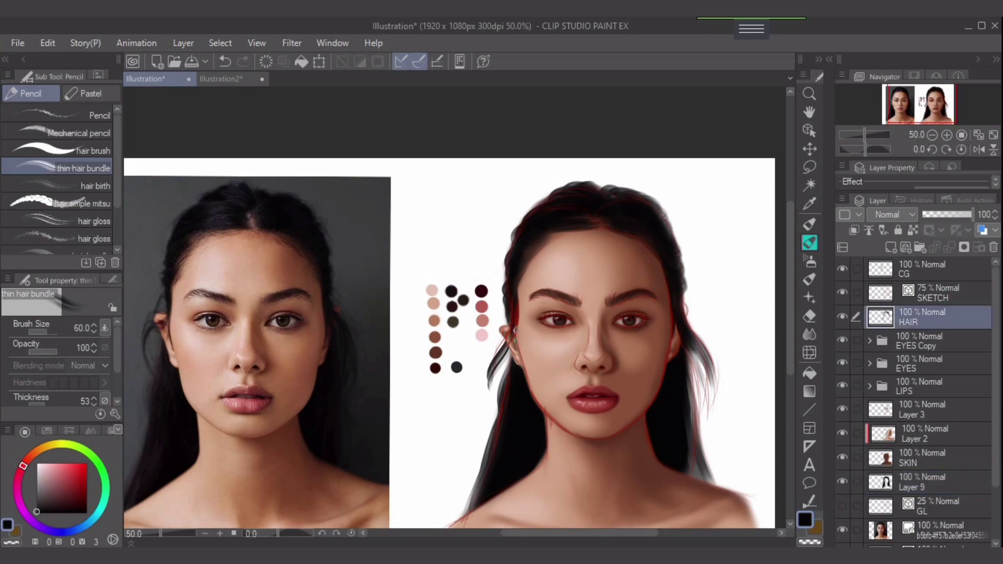
key("ctrl+z")
left_click_drag(514, 323, 490, 367)
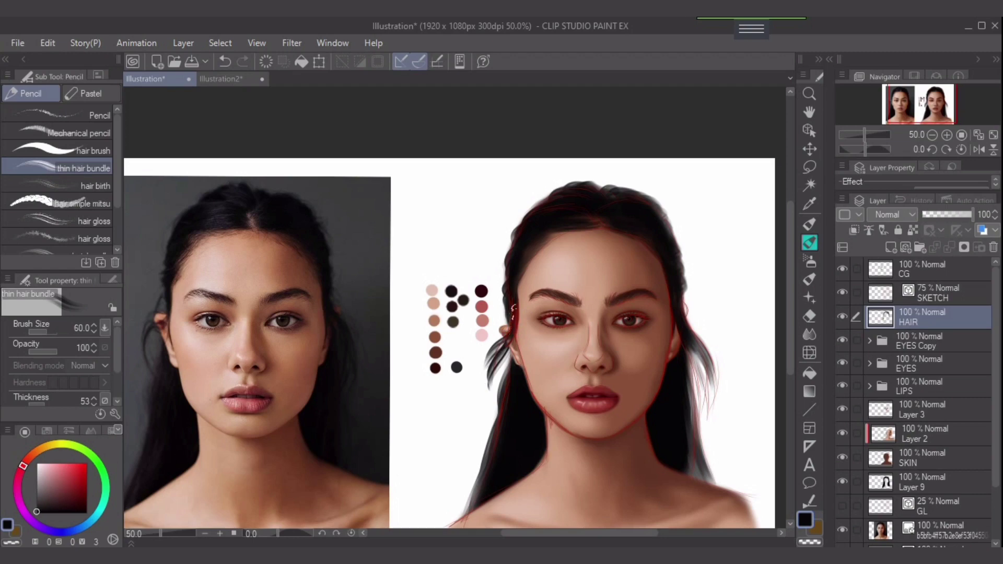
Step: Try sweeping longer strands from the left temple over the ear, undoing each attempt
left_click_drag(510, 296, 493, 363)
key("ctrl+z")
left_click_drag(507, 300, 491, 340)
key("ctrl+z")
left_click_drag(507, 302, 492, 347)
key("ctrl+z")
left_click_drag(510, 303, 474, 381)
key("ctrl+z")
left_click_drag(510, 304, 474, 380)
key("ctrl+z")
left_click_drag(511, 289, 486, 365)
key("ctrl+z")
Step: Paint loose strands from the left temple over the ear, curving outward below it on the HAIR layer
left_click_drag(513, 306, 483, 392)
left_click_drag(499, 341, 487, 390)
key("ctrl+z")
left_click_drag(498, 345, 484, 385)
left_click_drag(500, 343, 486, 369)
Step: Lengthen the loose lock below the left ear with fine curved strands, reducing the brush size to 17
key("]")
key("]")
key("[")
left_click_drag(492, 370, 498, 424)
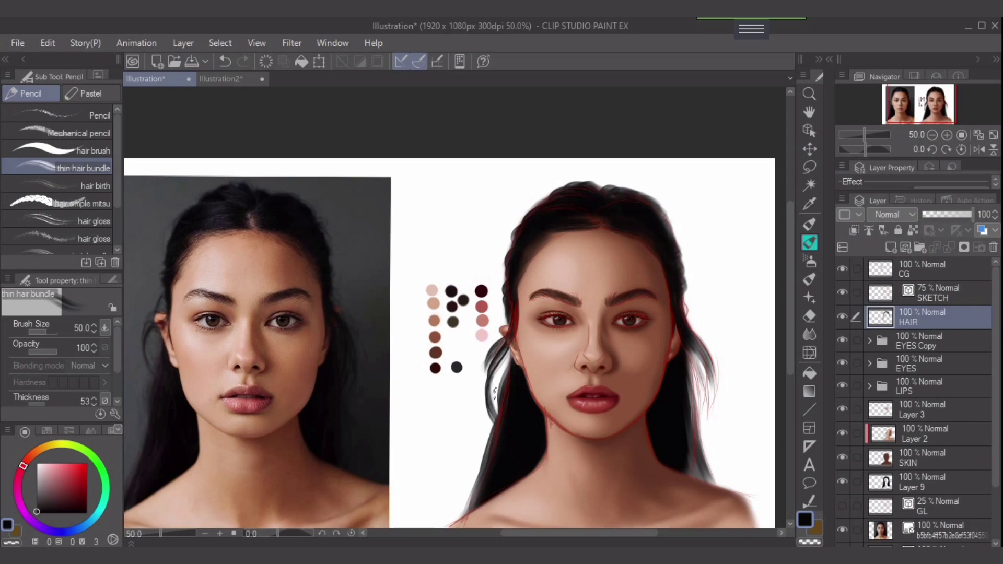
key("ctrl+z")
key("bracketleft")
left_click_drag(498, 381, 490, 417)
key("bracketleft")
key("bracketleft")
left_click_drag(494, 371, 489, 417)
key("ctrl+z")
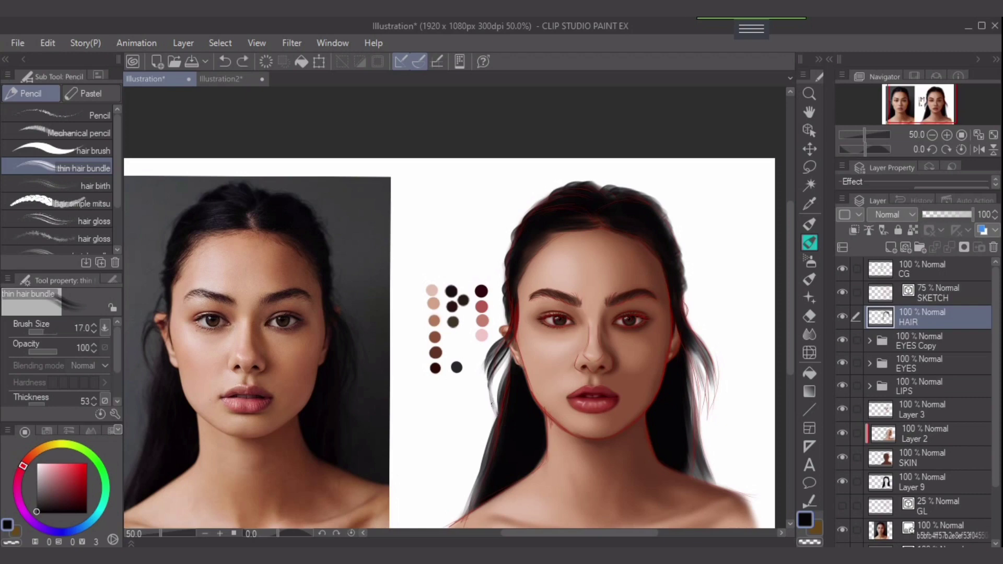
left_click_drag(492, 374, 487, 409)
Step: Thicken the loose lock around the left ear with strands at brush sizes 60 and 70
key("bracketleft")
key("bracketright")
key("bracketright")
key("bracketright")
left_click_drag(504, 374, 491, 467)
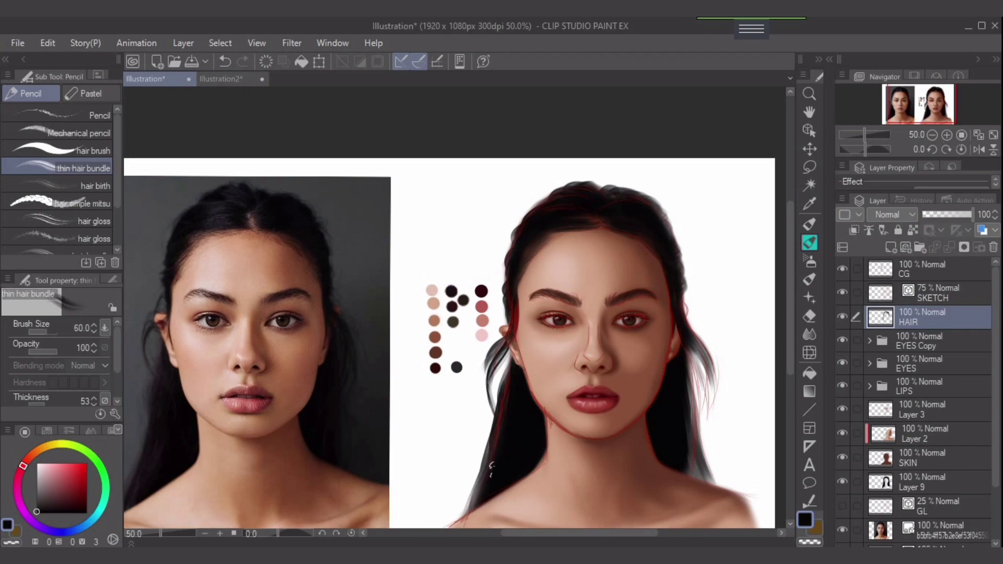
key("bracketright")
mouse_move(516, 313)
left_mouse_down()
mouse_move(516, 339)
mouse_move(488, 388)
left_mouse_up()
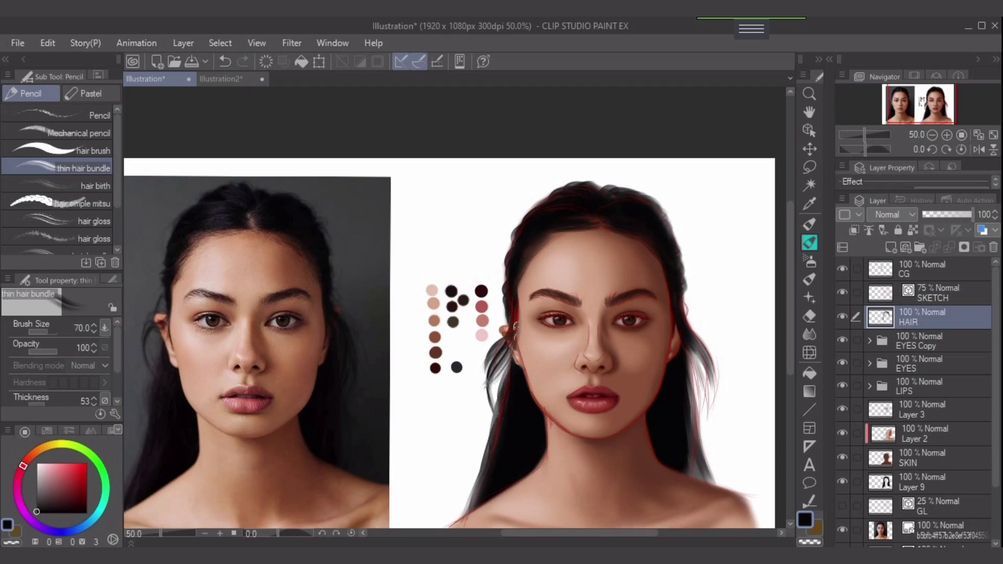
left_click_drag(501, 352, 485, 409)
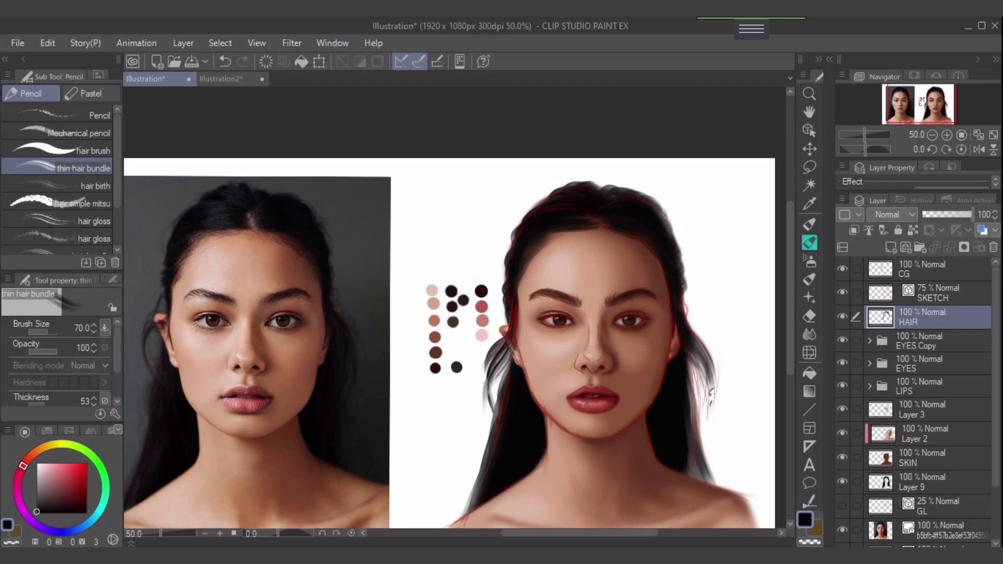
Step: Add strands to the loose lock below the right ear on the HAIR layer at brush size 70
key("bracketleft")
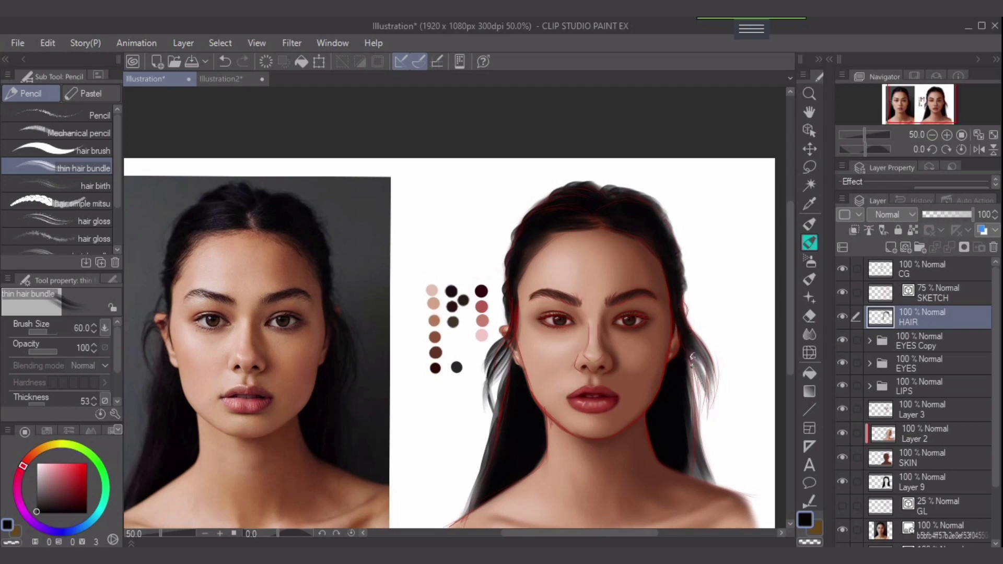
key("ctrl+z")
key("bracketleft")
left_click_drag(697, 361, 708, 413)
key("ctrl+z")
key("bracketright")
key("bracketright")
left_click_drag(693, 363, 705, 413)
left_click_drag(687, 357, 702, 405)
left_click_drag(690, 364, 708, 407)
Step: Sweep long, thin strands from the right ear down the outside of the loose lock at brush size 50
key("bracketleft")
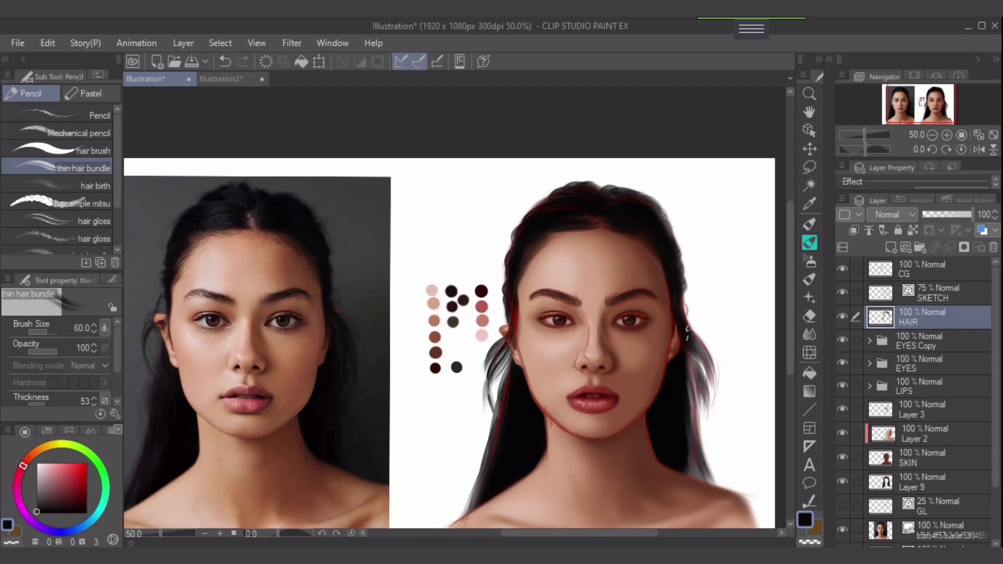
left_click_drag(687, 333, 712, 388)
key("ctrl+z")
key("bracketleft")
mouse_move(687, 337)
left_mouse_down()
mouse_move(704, 352)
mouse_move(710, 420)
left_mouse_up()
left_click_drag(715, 374, 714, 407)
Step: On Layer 9, fill the lower end of the long hair at the right shoulder with strands at brush size 80
key("bracketright")
key("bracketright")
key("bracketright")
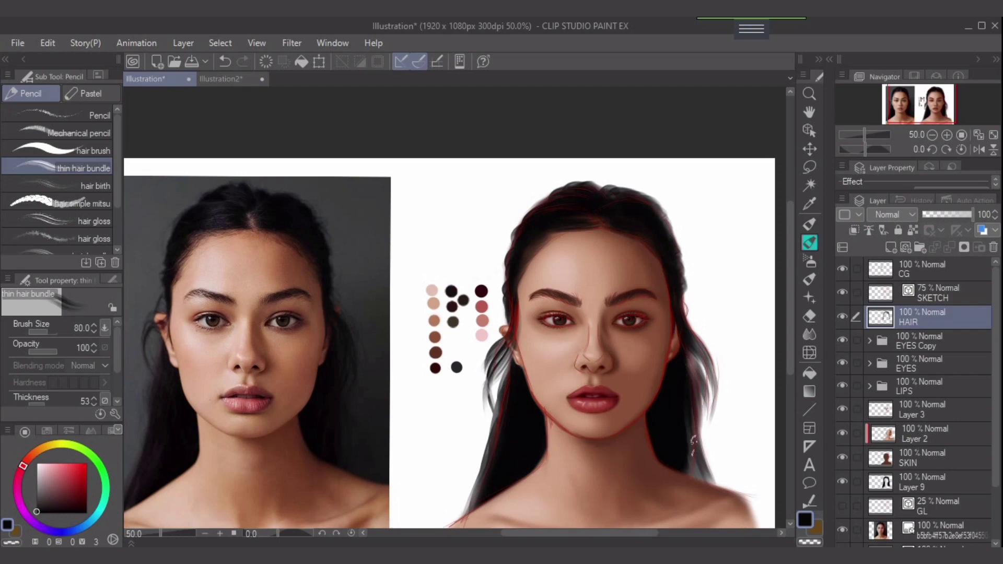
left_click_drag(690, 437, 708, 485)
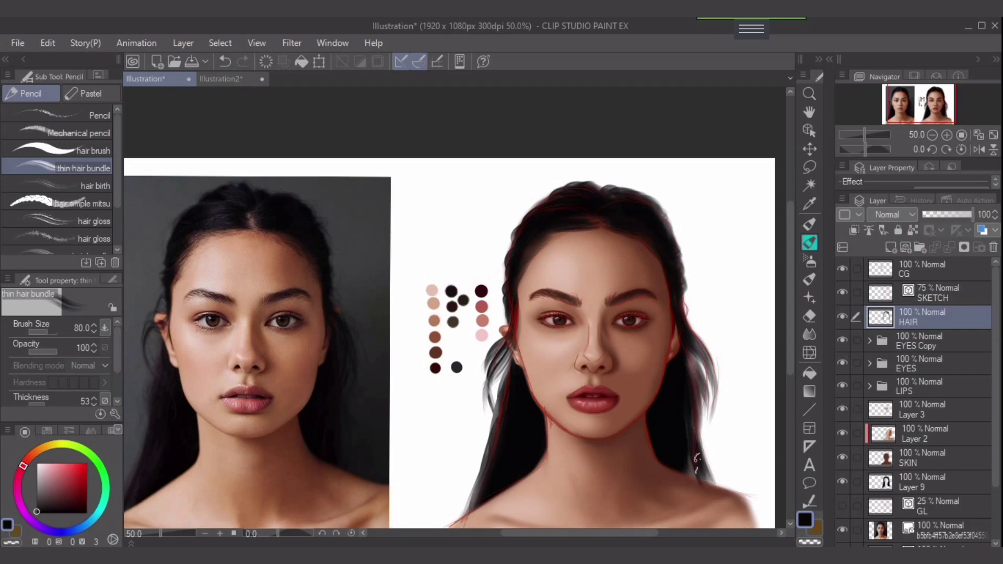
key("ctrl+z")
left_click(929, 482)
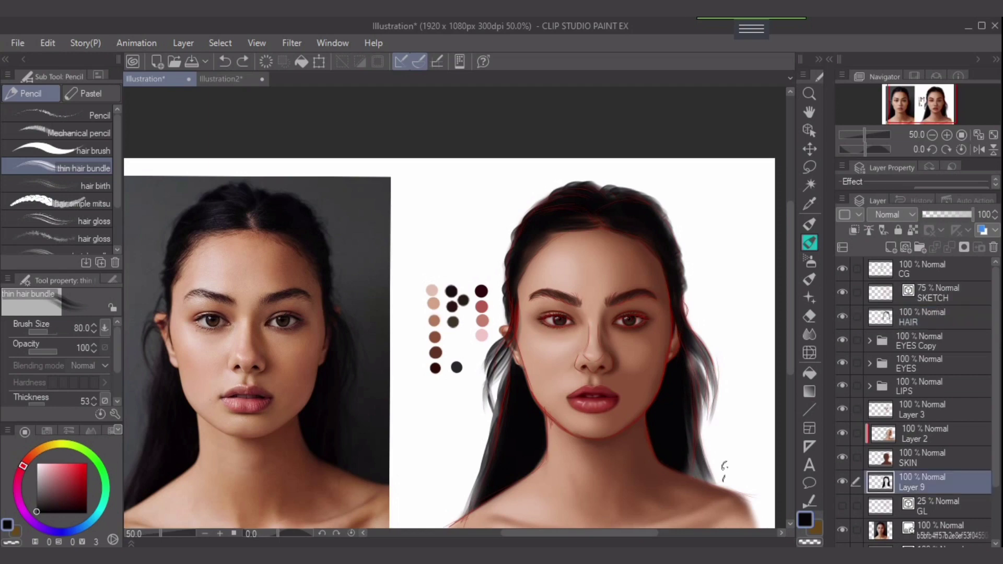
left_click_drag(688, 437, 716, 485)
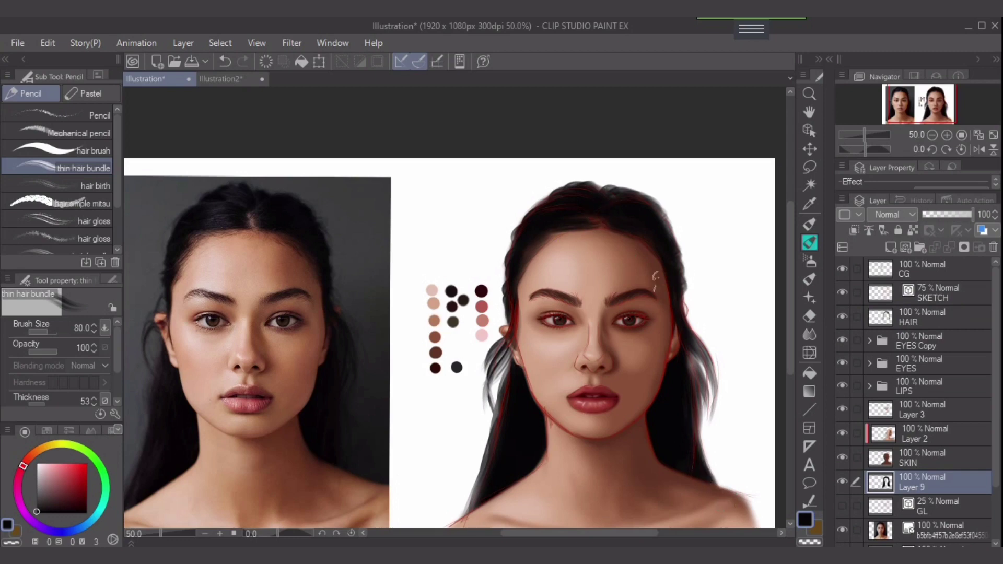
Step: Sample the reference photo's parting, set the drawing colour to a muted brown (H 15, S 30, V 41), and make Layer 9 active
left_click(256, 215, "alt")
left_click(51, 493)
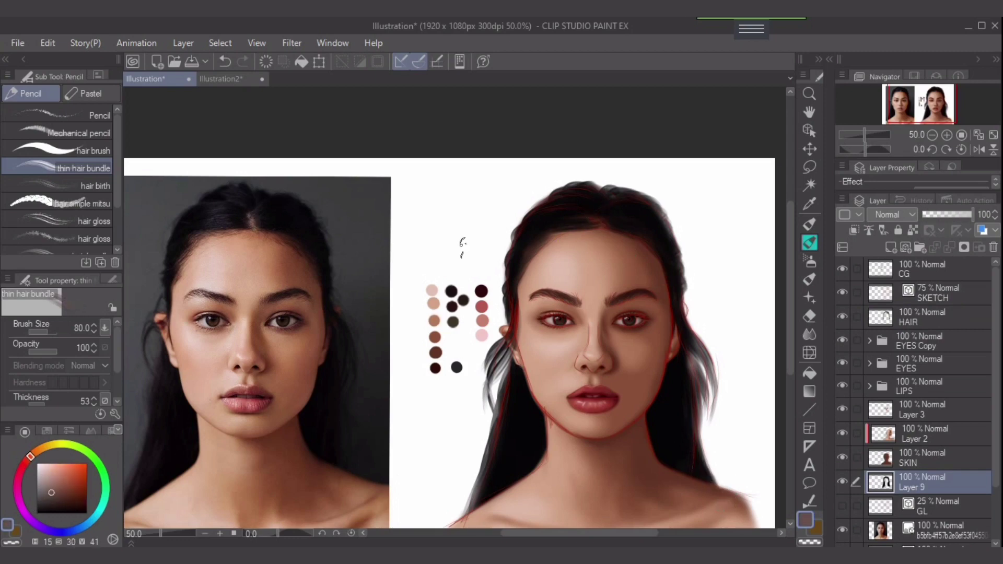
left_click(928, 317)
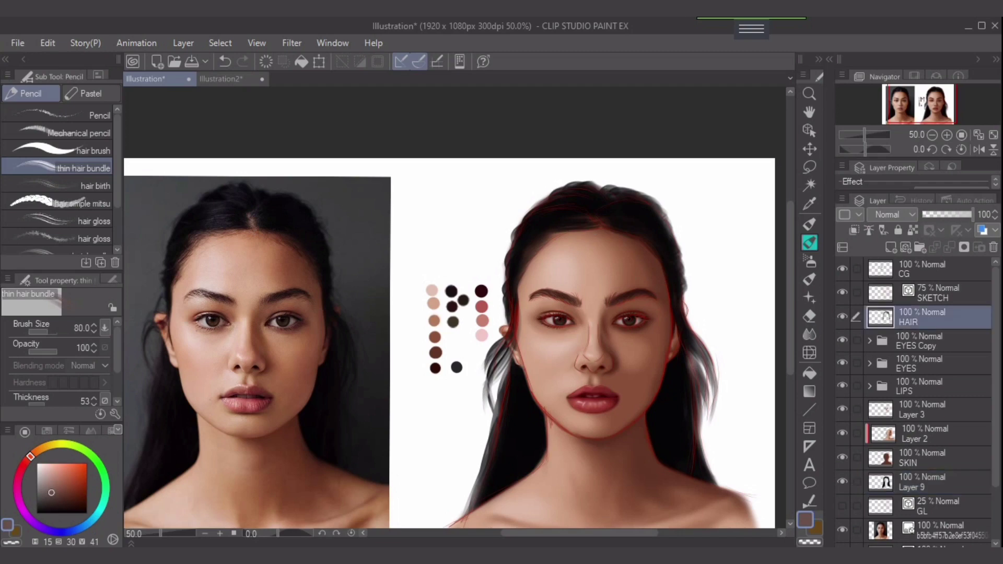
left_click(922, 482)
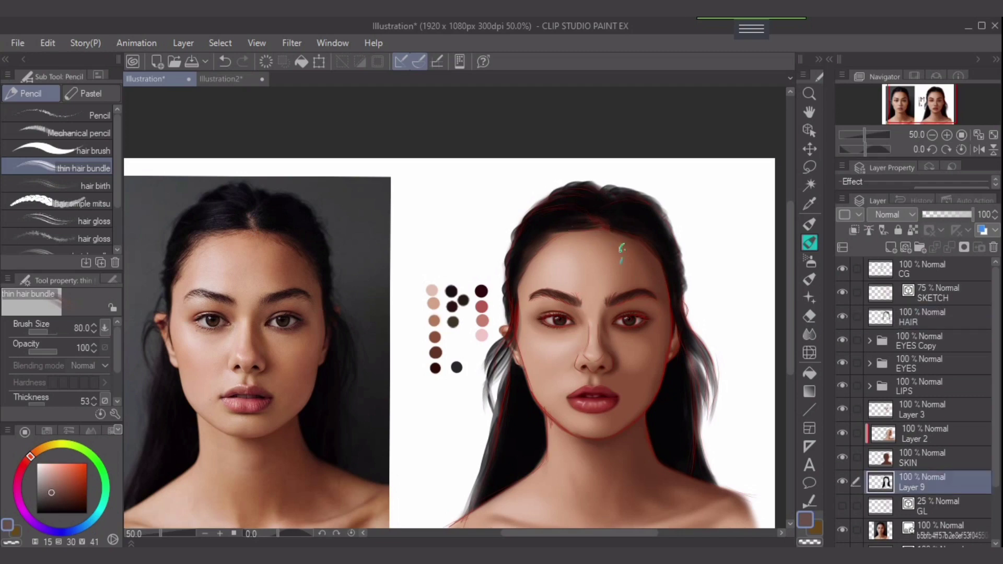
Step: Paint a short parting line from the hairline into the crown on Layer 9 with the Soft airbrush at size 7
scroll(621, 250, "up", 4)
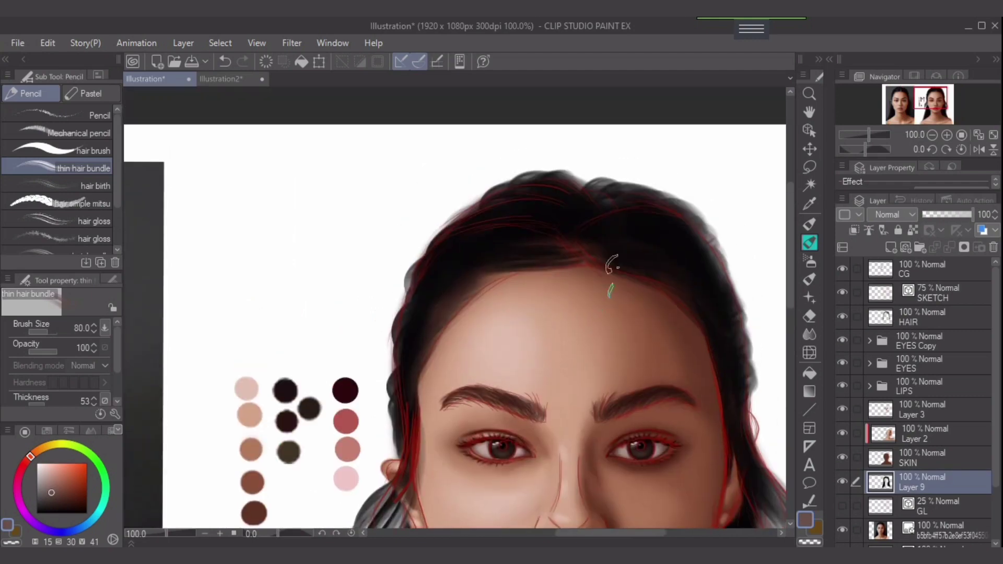
key("b")
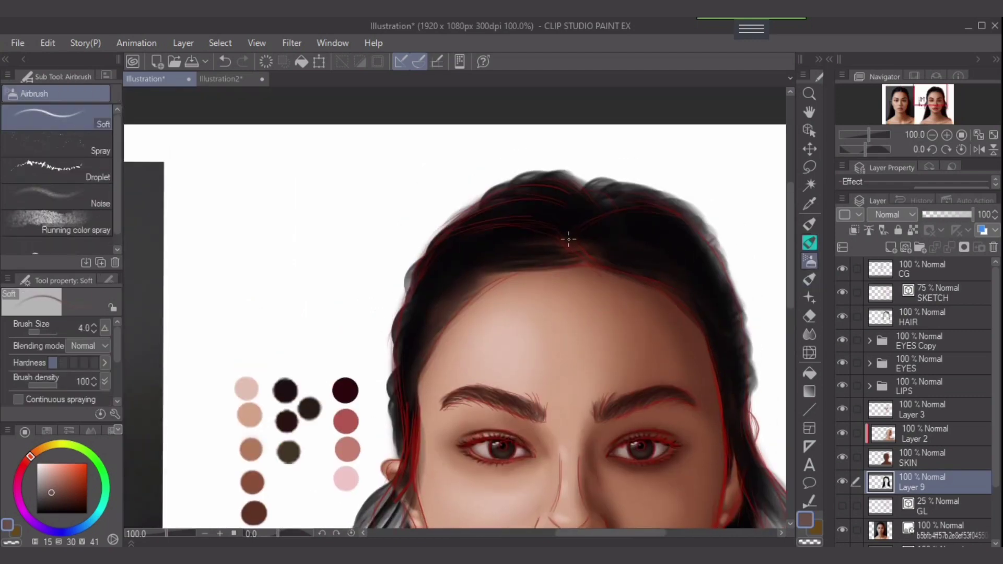
key("]")
key("]")
key("]")
left_click_drag(585, 257, 567, 228)
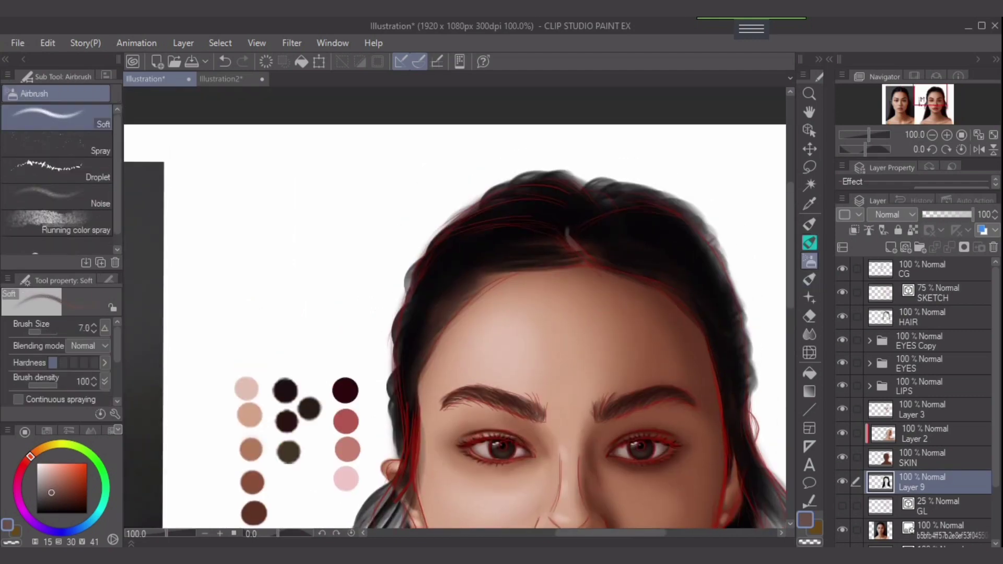
Step: Make the HAIR layer active and strengthen the parting line above the hairline with the Soft airbrush in the muted brown
left_click(561, 252, "ctrl+shift")
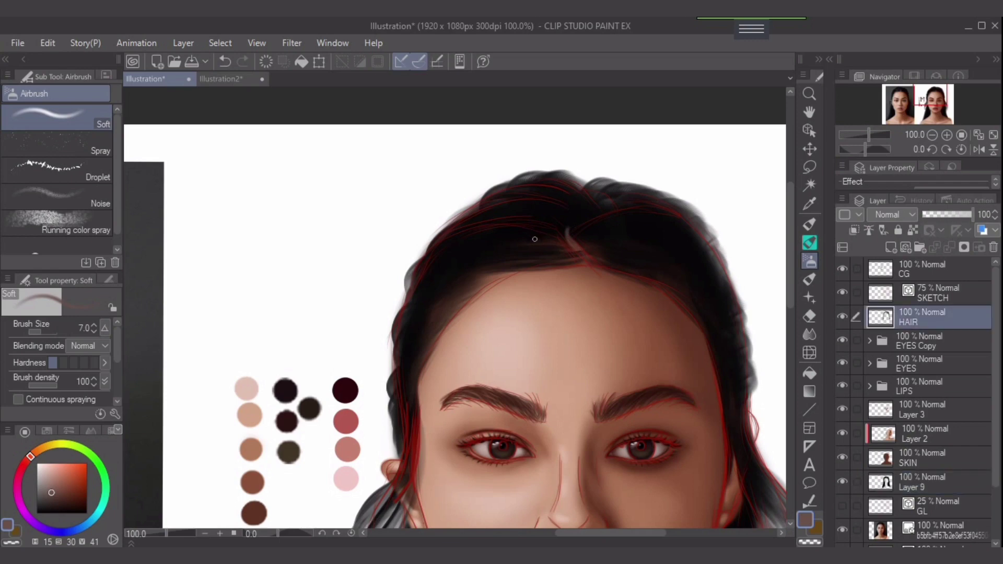
left_click_drag(583, 250, 571, 233)
key("bracketleft")
key("bracketright")
Step: Paint short dark strands along the left temple's hairline with the thin hair bundle brush at size 17
left_click(810, 242)
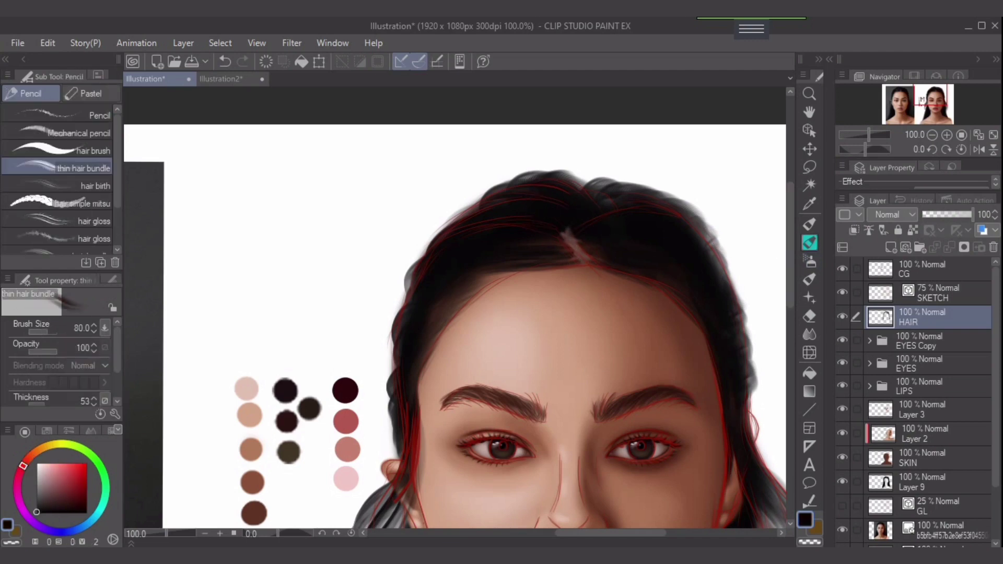
key("bracketleft")
key("bracketleft")
key("bracketleft")
key("bracketleft")
key("bracketleft")
key("bracketleft")
left_click_drag(453, 295, 483, 282)
key("ctrl+z")
left_click_drag(435, 308, 472, 285)
left_click_drag(428, 327, 455, 301)
left_click_drag(423, 348, 472, 293)
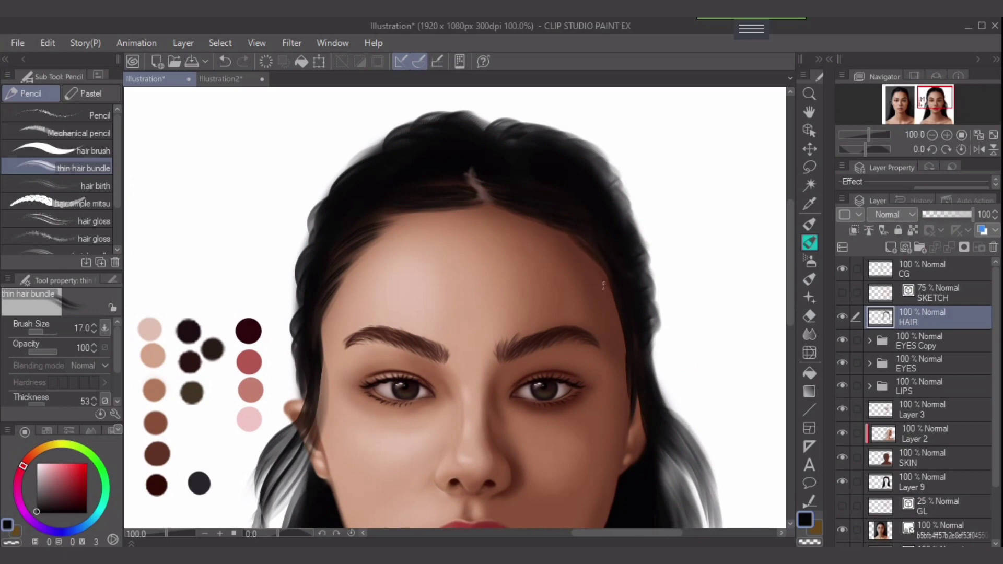
left_click_drag(631, 312, 594, 270)
key("bracketright")
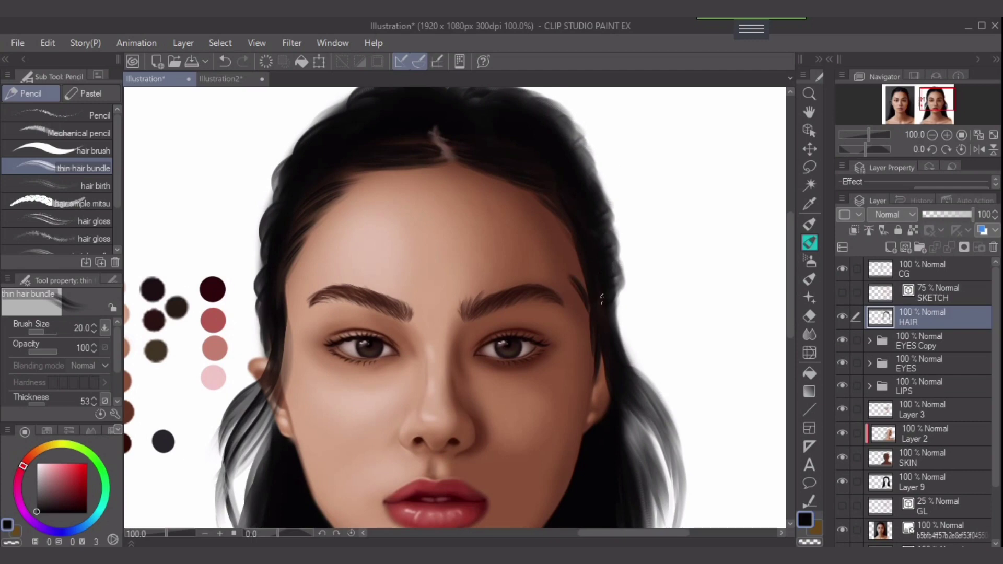
key("ctrl+z")
key("ctrl+z")
Step: Set the brush opacity to 34 and paint soft strands along the right temple's hairline at brush sizes 25 and 17
left_click_drag(57, 348, 38, 348)
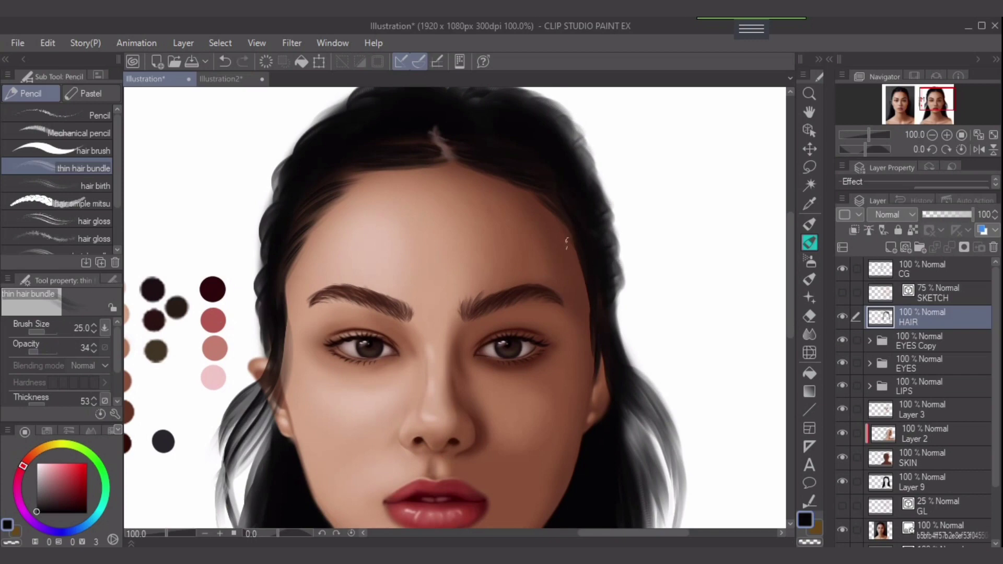
left_click_drag(582, 291, 588, 318)
key("bracketright")
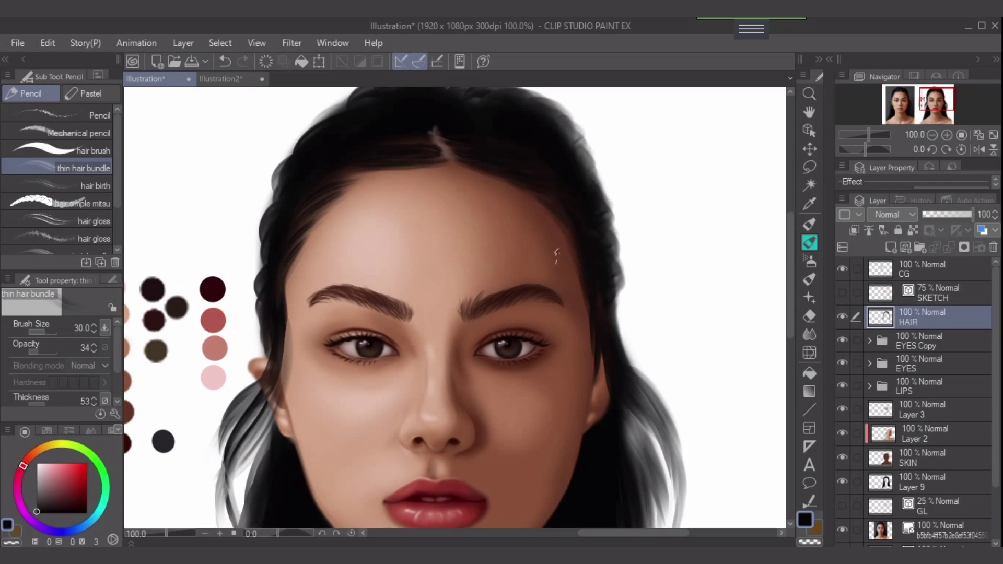
key("bracketleft")
key("bracketleft")
left_click_drag(601, 314, 592, 272)
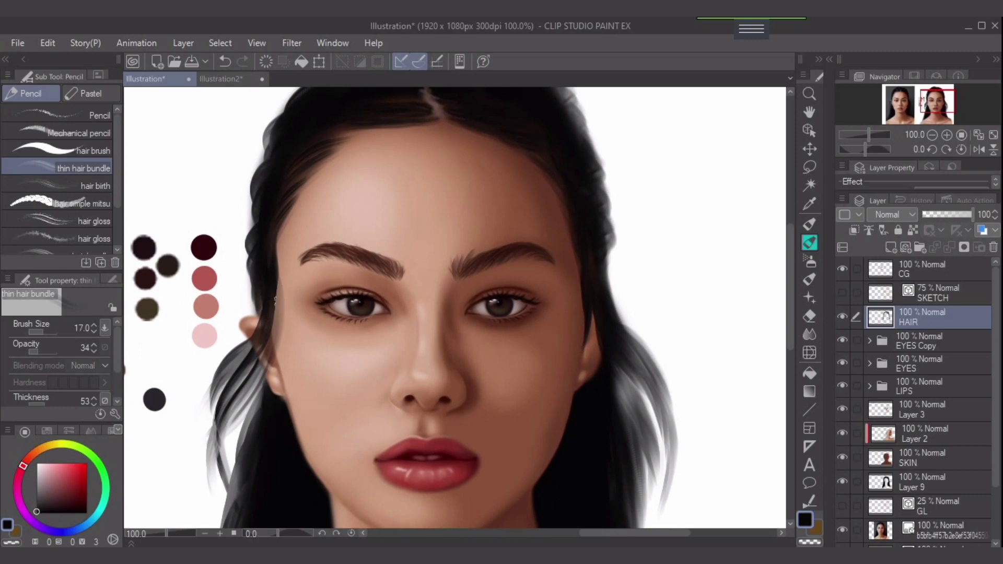
Step: Paint soft strands from the left temple over the ear and down the loose lock, at brush sizes 17 to 30
mouse_move(275, 283)
left_mouse_down()
mouse_move(261, 376)
mouse_move(225, 403)
left_mouse_up()
key("bracketright")
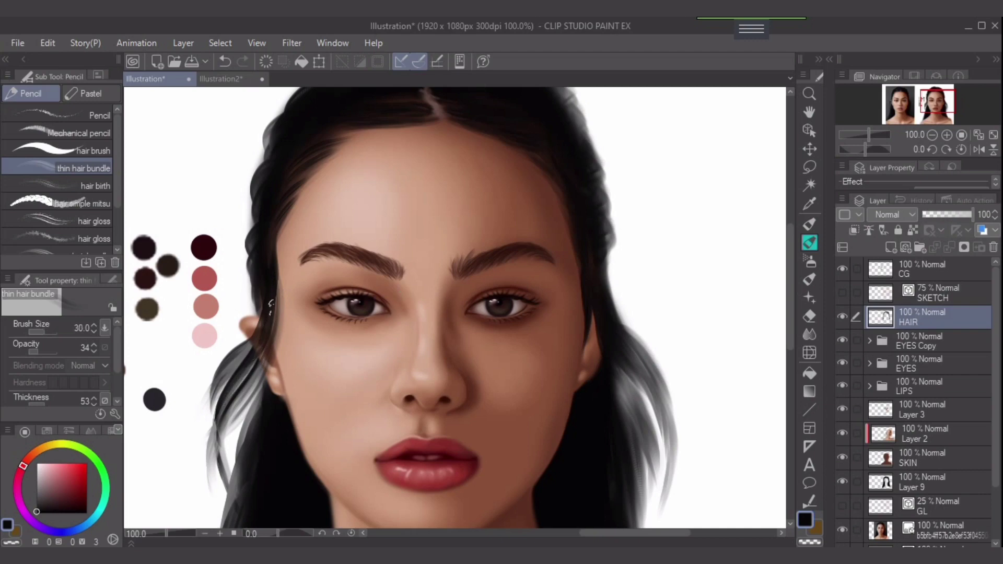
mouse_move(263, 346)
left_mouse_down()
mouse_move(226, 399)
mouse_move(242, 402)
mouse_move(216, 447)
left_mouse_up()
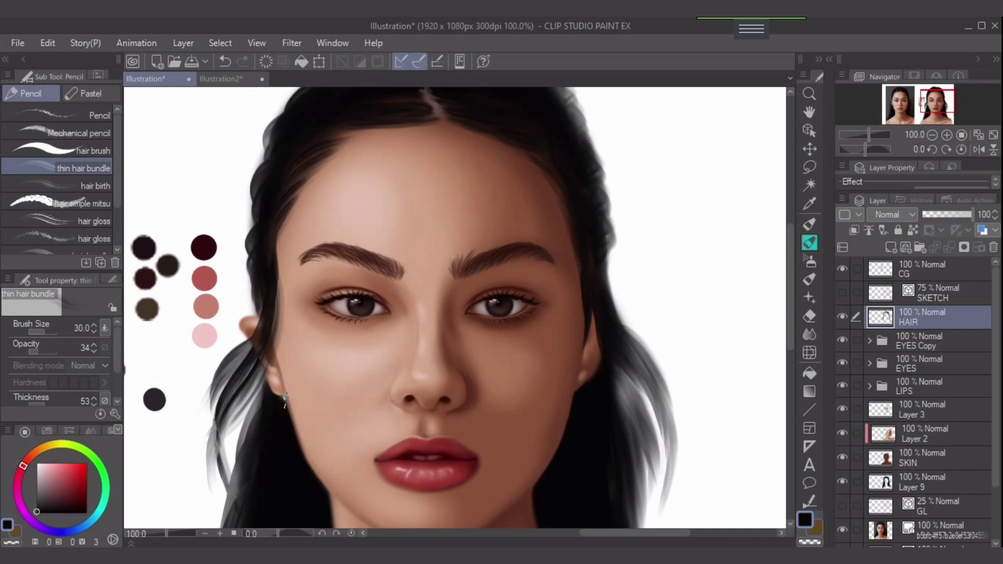
key("bracketleft")
left_click_drag(253, 340, 205, 396)
key("bracketright")
left_click_drag(248, 343, 198, 428)
left_click_drag(230, 359, 198, 452)
left_click_drag(249, 370, 212, 513)
left_click_drag(544, 271, 555, 358)
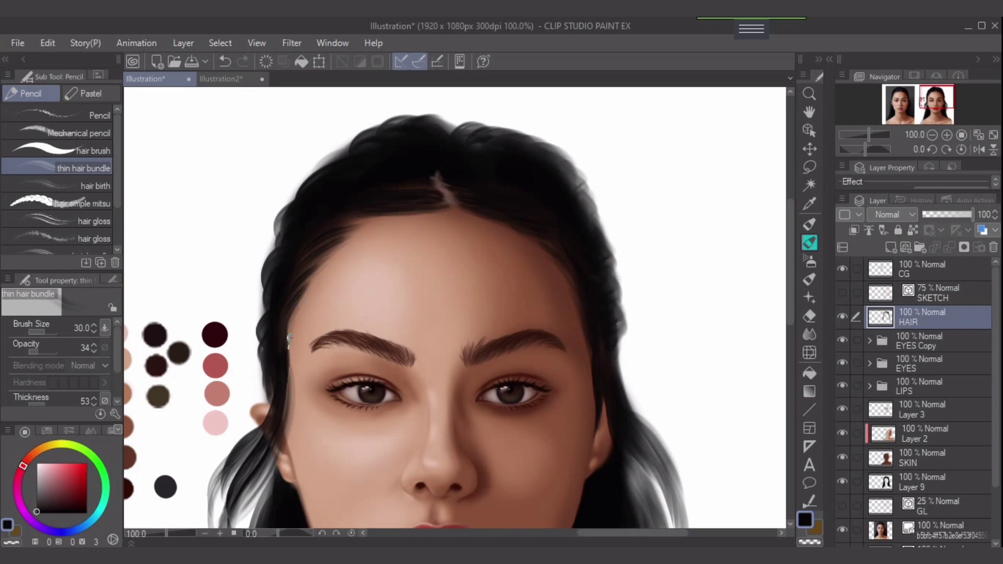
left_click_drag(285, 356, 306, 289)
Step: Sample the dark blue-grey swatch (H 250, S 14, V 17) and set the thin hair bundle brush to size 40 and opacity 100
left_click(164, 486, "alt")
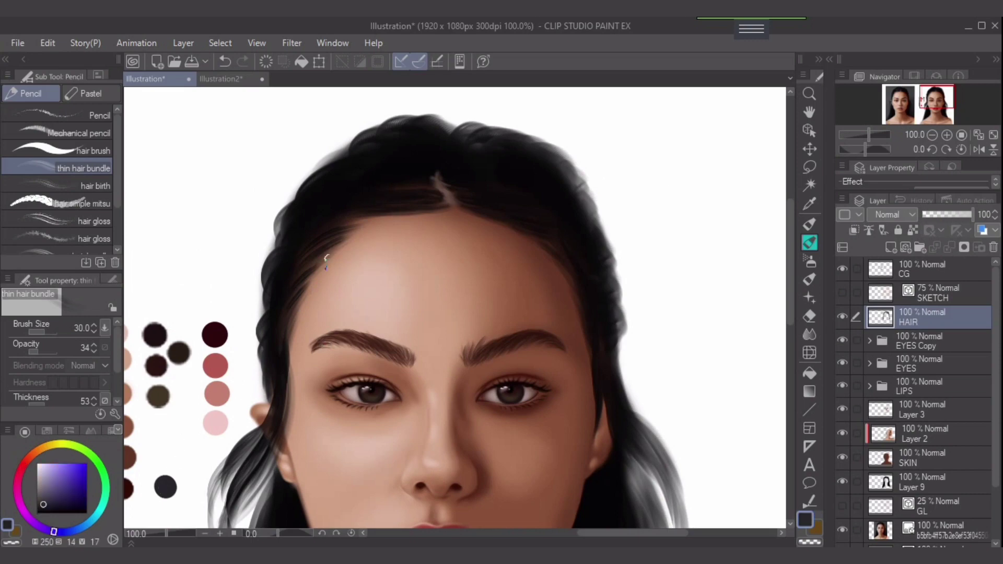
key("]")
left_click_drag(412, 177, 352, 192)
left_click(42, 348)
left_click_drag(41, 348, 59, 348)
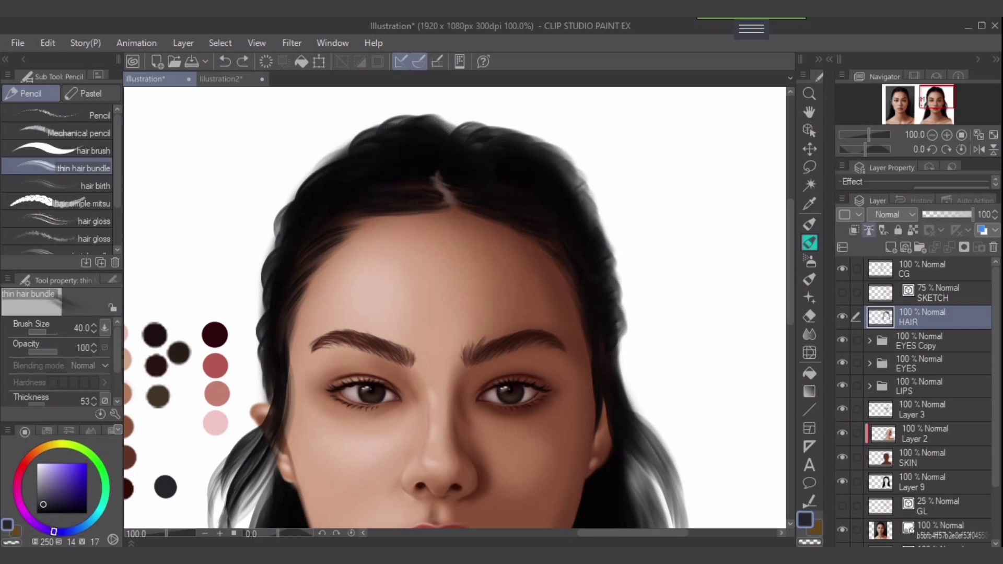
Step: On a new layer above HAIR, paint blue-grey highlight strands on both sides of the parting at brush size 40
left_click(890, 247)
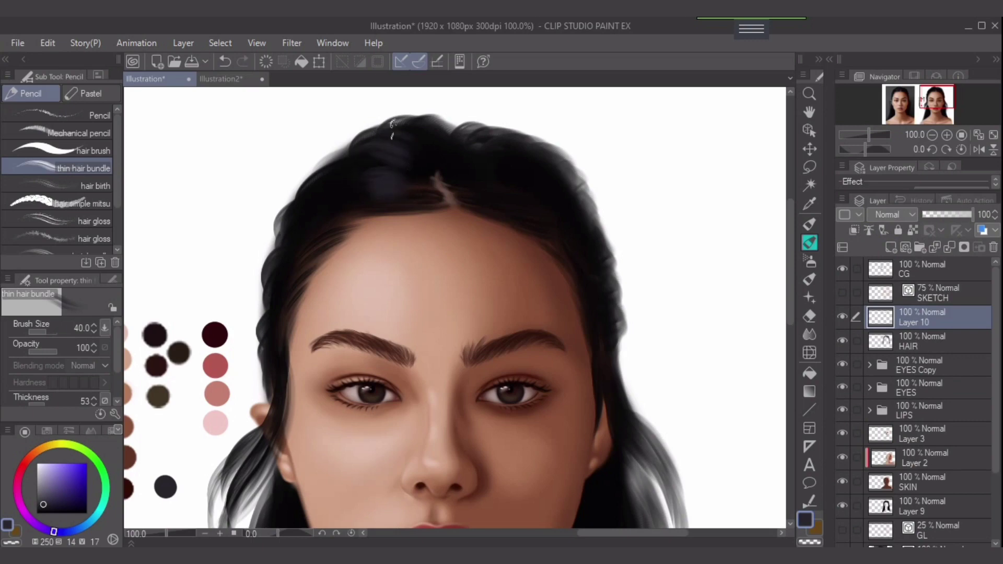
left_click_drag(341, 191, 417, 193)
key("[")
key("[")
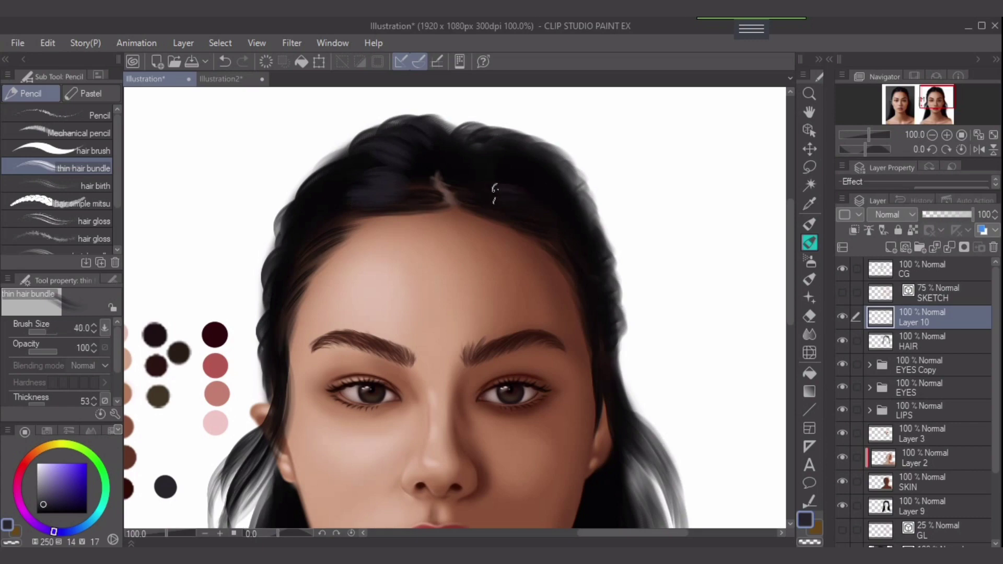
key("bracketright")
key("bracketright")
key("ctrl+z")
left_click_drag(481, 193, 559, 184)
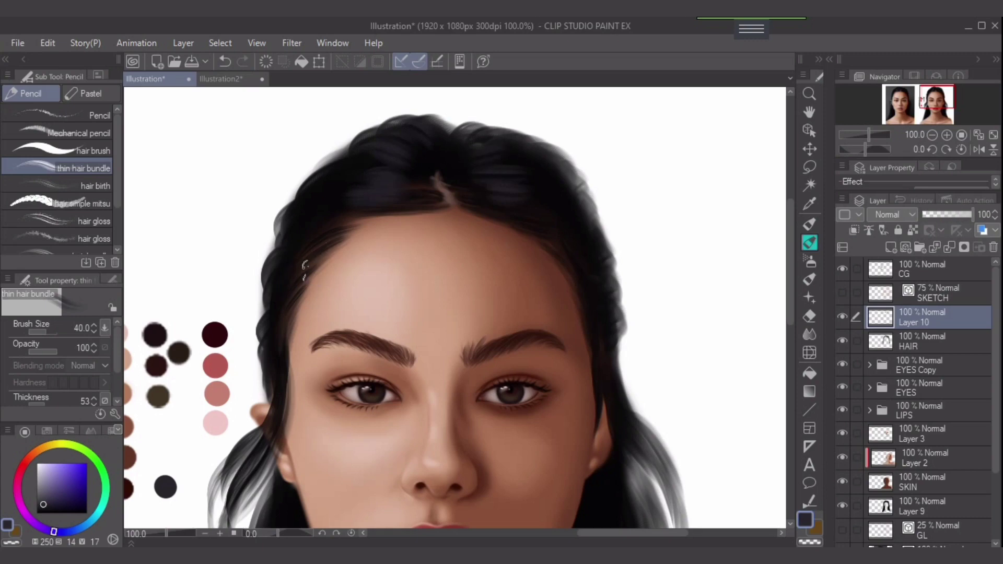
Step: Paint blue-grey highlight strands down the long hair beside the neck and shoulder on Layer 10 at brush size 60
left_click_drag(339, 430, 370, 329)
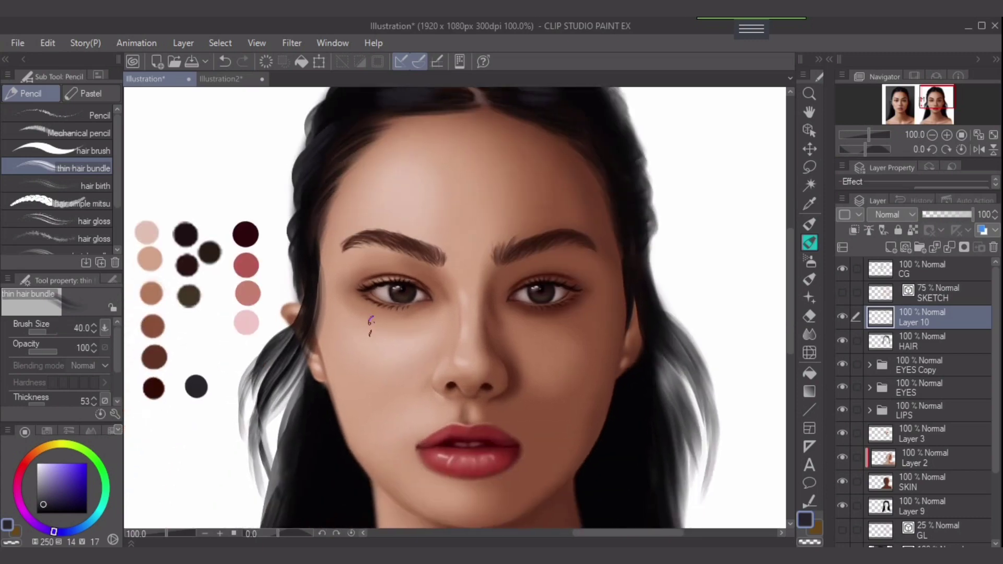
scroll(448, 359, "down", 1)
mouse_move(350, 444)
left_mouse_down()
mouse_move(379, 325)
mouse_move(358, 401)
left_mouse_up()
key("bracketright")
key("bracketright")
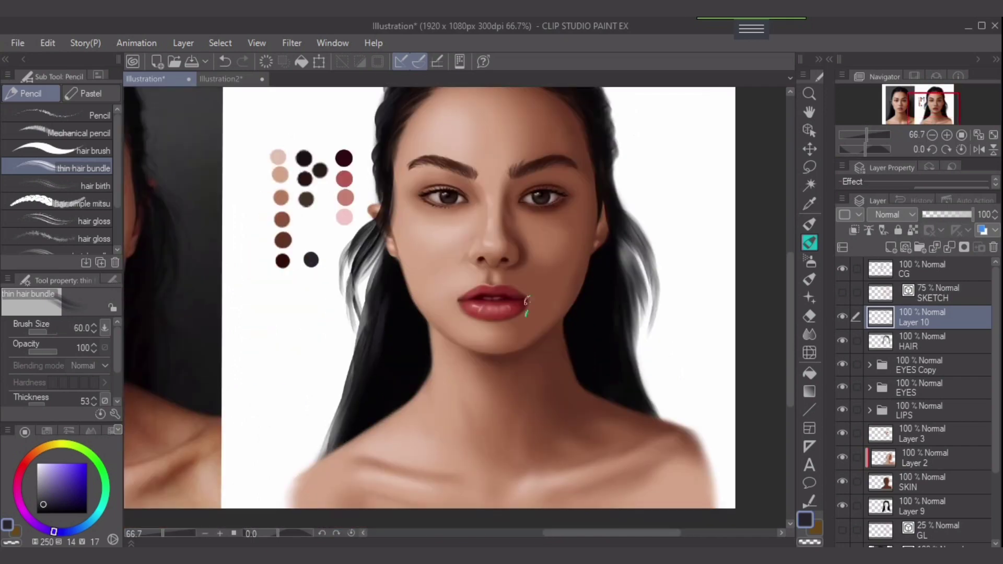
left_click_drag(608, 303, 626, 380)
left_click_drag(612, 267, 606, 332)
left_click_drag(629, 251, 626, 353)
key("bracketleft")
left_click_drag(576, 206, 566, 286)
key("bracketright")
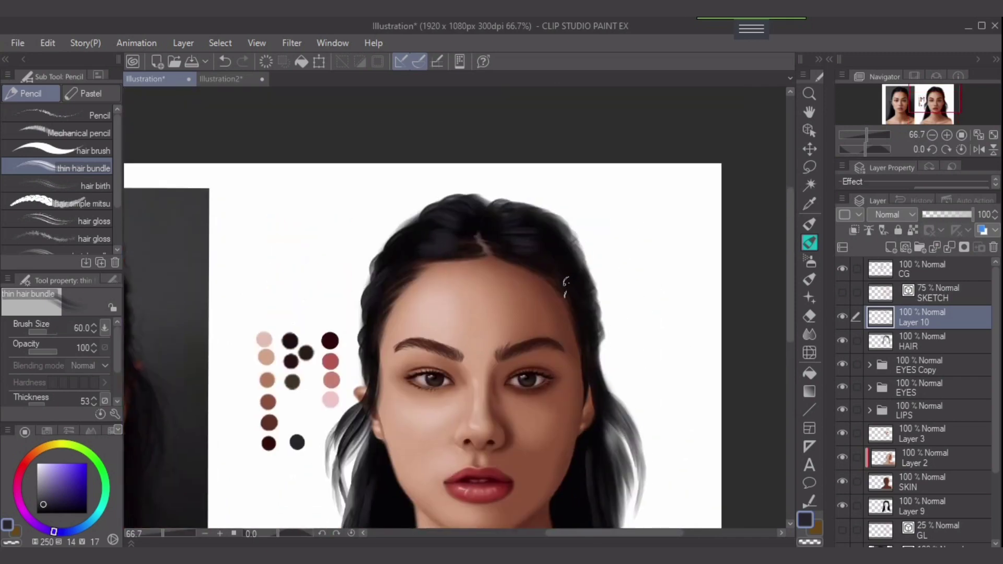
key("bracketright")
key("bracketleft")
Step: Draw fine blue-grey strands over the crown and sides of the hair with the Soft airbrush at sizes 5 to 7
key("e")
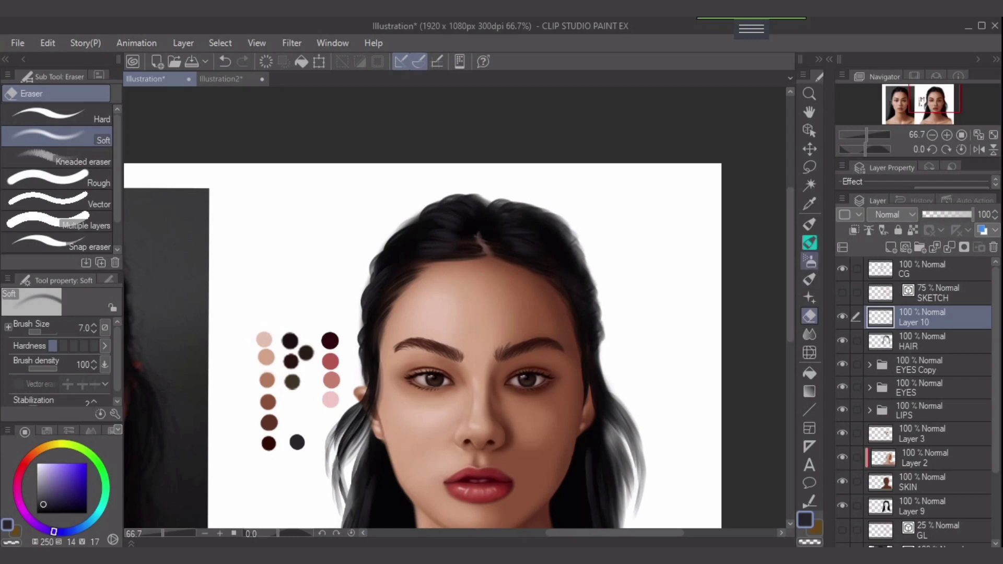
left_click(809, 261)
key("bracketright")
key("bracketright")
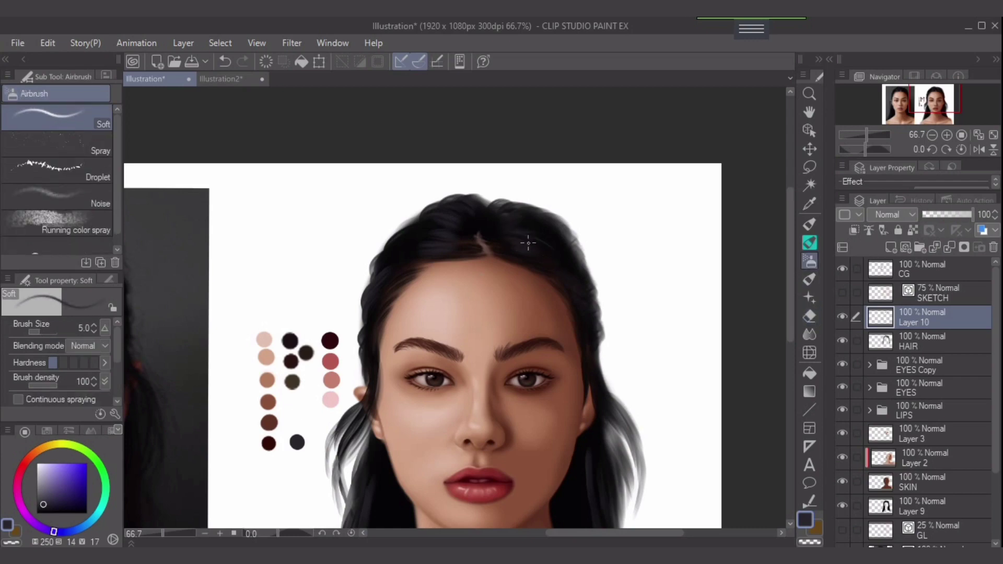
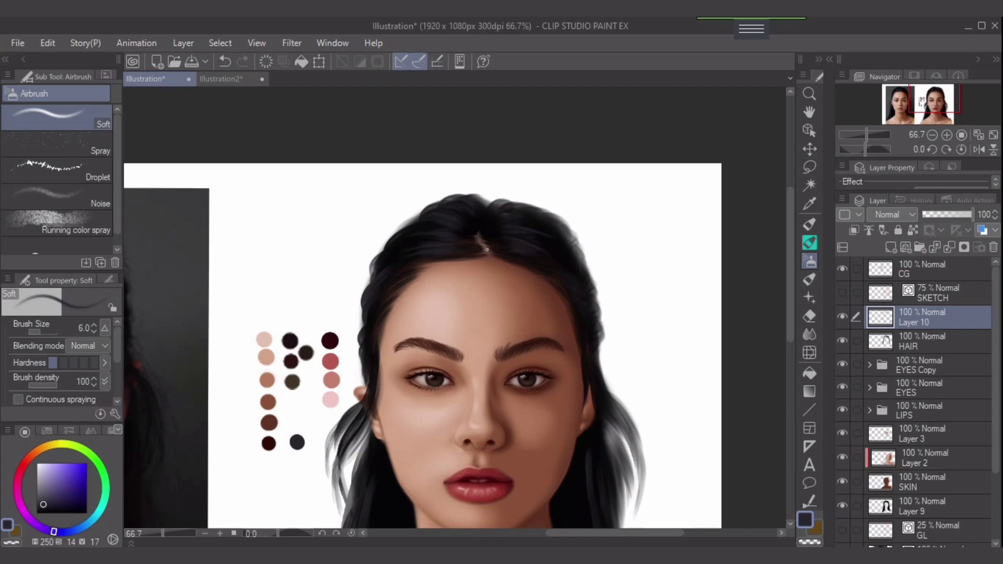
key("bracketright")
left_click_drag(432, 389, 461, 270)
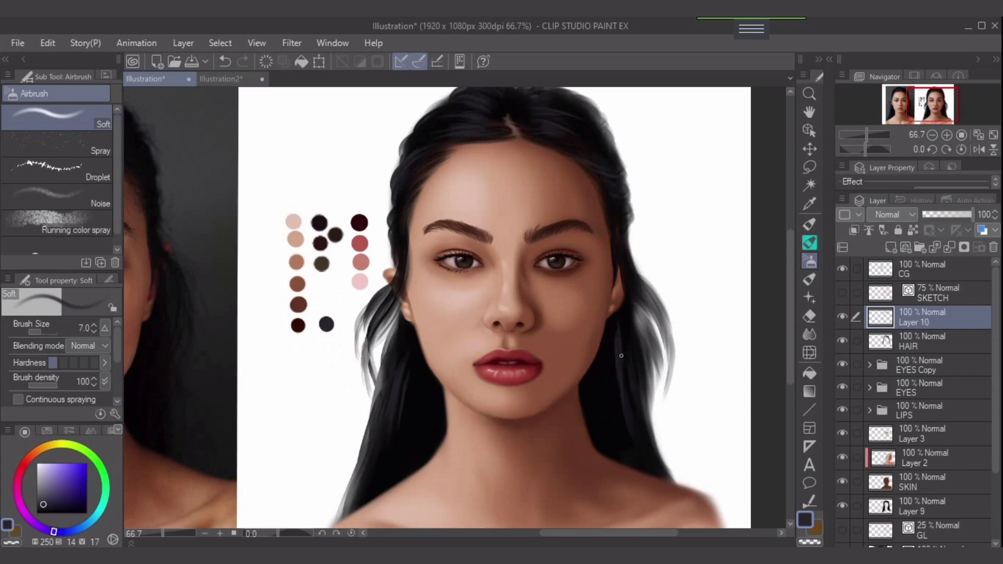
Step: Sample near-black from the hair (H 0, S 0, V 2) and draw fine strands through the right loose lock with the Soft airbrush
left_click(611, 390, "alt")
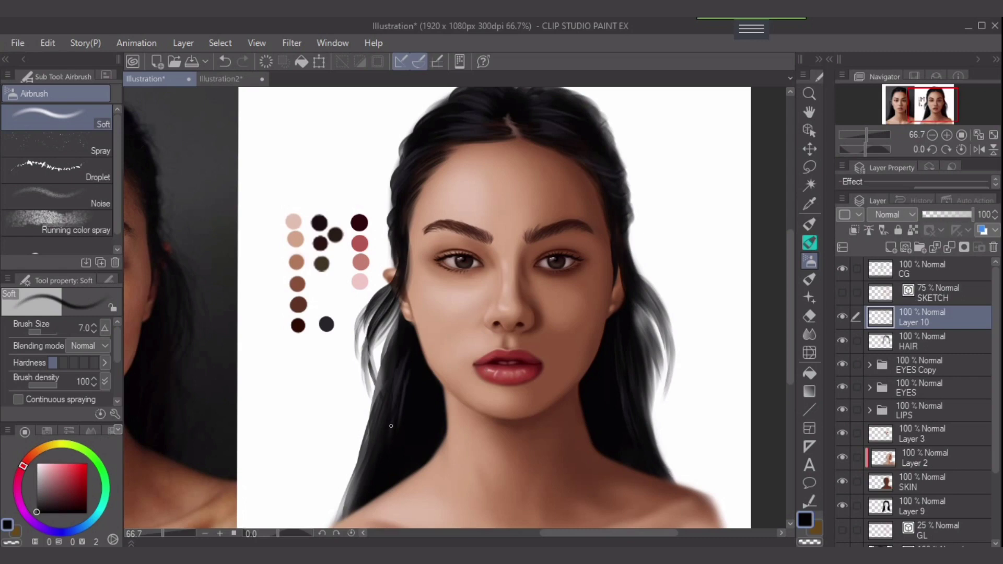
left_click_drag(642, 291, 668, 342)
key("bracketleft")
mouse_move(646, 293)
left_mouse_down()
mouse_move(660, 368)
mouse_move(636, 278)
mouse_move(656, 337)
left_mouse_up()
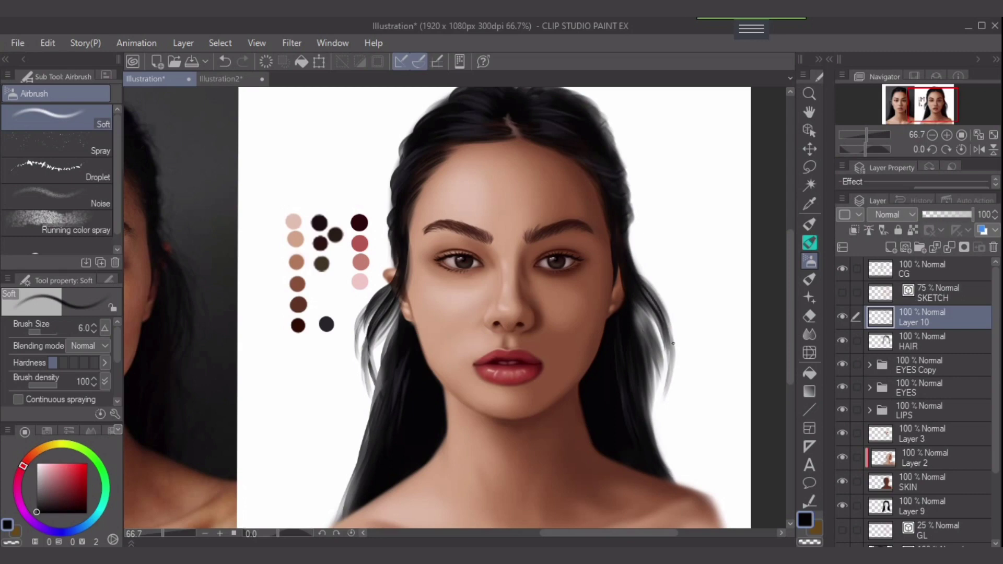
key("bracketleft")
mouse_move(640, 274)
left_mouse_down()
mouse_move(631, 219)
mouse_move(631, 264)
left_mouse_up()
key("bracketright")
key("bracketright")
mouse_move(631, 225)
left_mouse_down()
mouse_move(625, 262)
mouse_move(633, 246)
mouse_move(661, 346)
mouse_move(627, 278)
mouse_move(663, 357)
mouse_move(641, 317)
mouse_move(663, 386)
mouse_move(655, 346)
mouse_move(651, 406)
mouse_move(666, 316)
mouse_move(659, 397)
left_mouse_up()
key("bracketright")
key("bracketleft")
key("bracketleft")
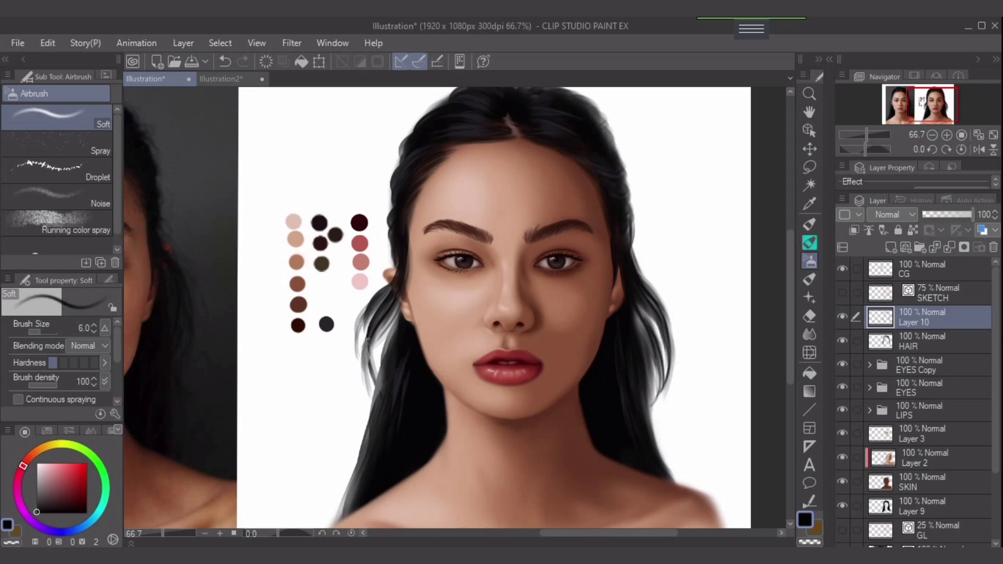
Step: Draw fine near-black strands through the left loose lock and the hair beside the left ear at brush size 6
mouse_move(370, 316)
left_mouse_down()
mouse_move(358, 423)
mouse_move(369, 360)
mouse_move(375, 411)
left_mouse_up()
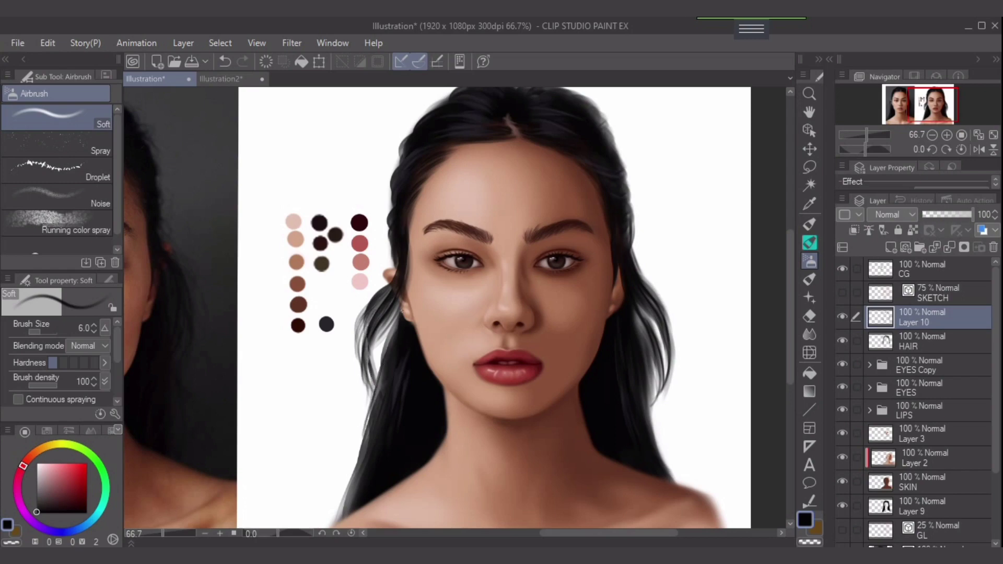
mouse_move(401, 312)
left_mouse_down()
mouse_move(348, 361)
mouse_move(392, 324)
mouse_move(377, 329)
mouse_move(380, 301)
mouse_move(369, 307)
mouse_move(377, 343)
mouse_move(366, 311)
mouse_move(367, 374)
left_mouse_up()
mouse_move(404, 254)
left_mouse_down()
mouse_move(393, 224)
mouse_move(394, 250)
mouse_move(398, 207)
mouse_move(390, 235)
mouse_move(407, 190)
mouse_move(387, 221)
mouse_move(416, 189)
mouse_move(390, 215)
mouse_move(416, 173)
mouse_move(390, 197)
mouse_move(395, 205)
mouse_move(413, 173)
mouse_move(390, 206)
mouse_move(417, 188)
mouse_move(393, 203)
mouse_move(411, 190)
mouse_move(393, 191)
mouse_move(401, 201)
mouse_move(405, 170)
mouse_move(396, 181)
mouse_move(418, 143)
mouse_move(402, 160)
mouse_move(466, 144)
mouse_move(442, 243)
mouse_move(422, 223)
mouse_move(404, 235)
mouse_move(434, 227)
mouse_move(443, 198)
mouse_move(423, 206)
mouse_move(458, 201)
mouse_move(441, 184)
mouse_move(420, 212)
mouse_move(436, 193)
left_mouse_up()
key("]")
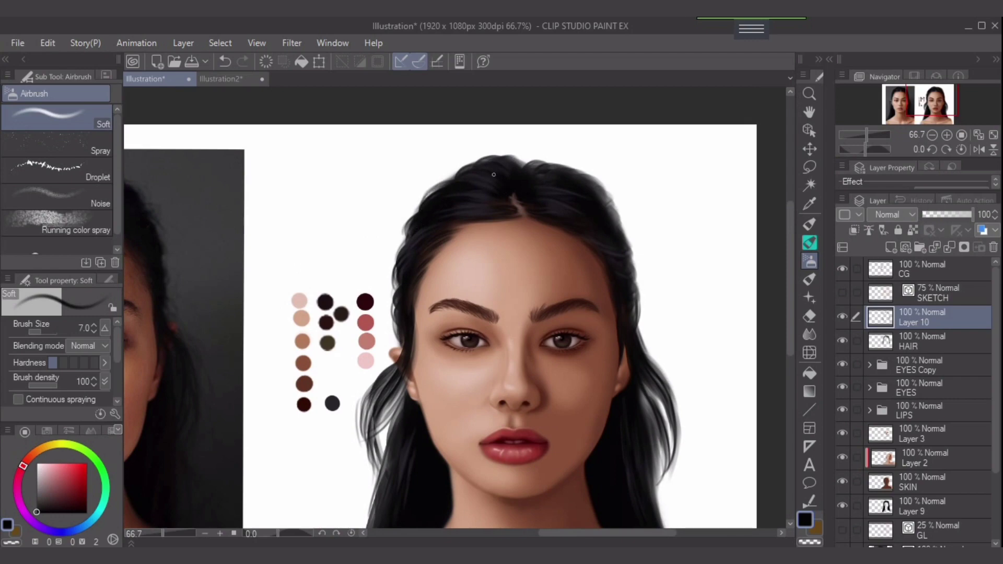
Step: Refine the outer edge of the hair from the crown down the right side with fine dark strands at brush size 7
mouse_move(549, 170)
left_mouse_down()
mouse_move(610, 204)
mouse_move(593, 188)
mouse_move(605, 215)
mouse_move(610, 204)
mouse_move(597, 202)
mouse_move(608, 231)
mouse_move(615, 207)
mouse_move(603, 238)
mouse_move(619, 254)
mouse_move(621, 238)
mouse_move(612, 232)
mouse_move(617, 258)
mouse_move(631, 248)
mouse_move(636, 257)
mouse_move(622, 229)
mouse_move(631, 252)
mouse_move(627, 239)
mouse_move(619, 277)
mouse_move(639, 257)
mouse_move(623, 277)
mouse_move(638, 272)
mouse_move(625, 315)
left_mouse_up()
key("ctrl+z")
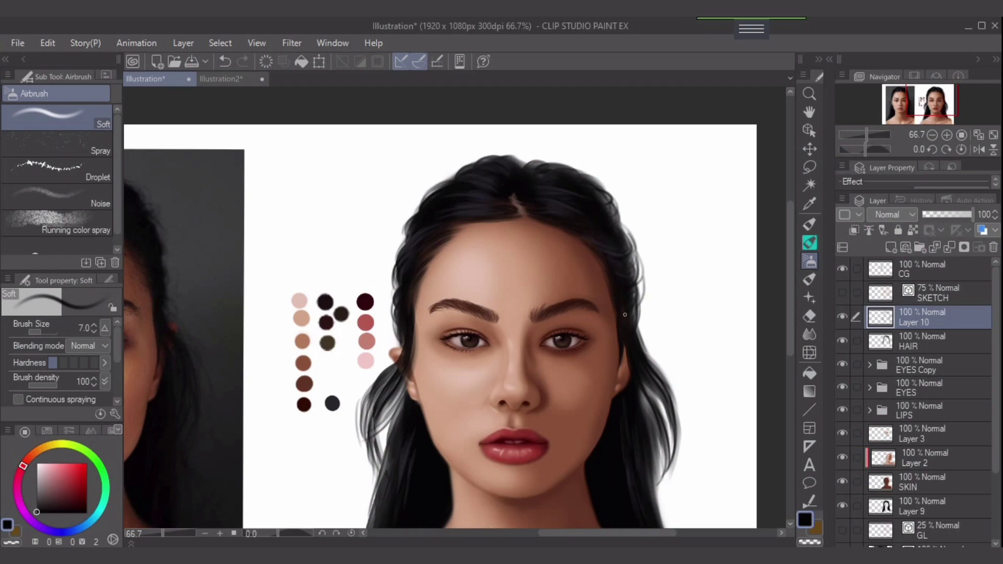
key("ctrl+z")
left_click_drag(641, 277, 623, 309)
left_click_drag(619, 222, 631, 249)
Step: Draw dark strands down the right loose lock and the long hair to the shoulder at brush size 8
key("bracketright")
left_click_drag(642, 327, 664, 390)
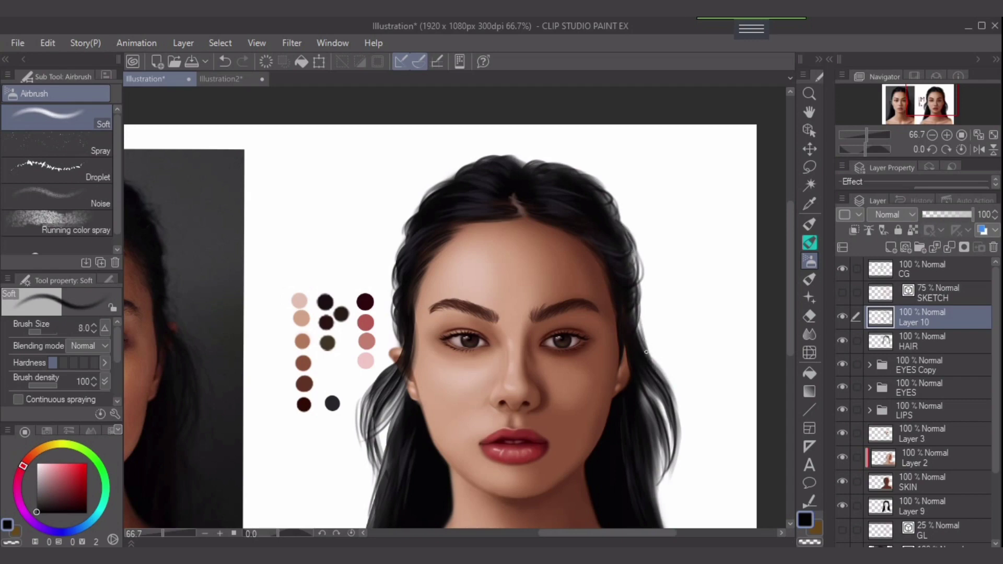
key("ctrl+z")
mouse_move(641, 332)
left_mouse_down()
mouse_move(662, 405)
mouse_move(653, 360)
mouse_move(653, 377)
mouse_move(638, 357)
mouse_move(657, 401)
mouse_move(634, 371)
mouse_move(658, 423)
mouse_move(635, 373)
mouse_move(659, 451)
mouse_move(661, 516)
left_mouse_up()
mouse_move(661, 443)
left_mouse_down()
mouse_move(641, 364)
mouse_move(665, 435)
mouse_move(650, 405)
mouse_move(686, 424)
mouse_move(633, 394)
mouse_move(699, 426)
mouse_move(638, 411)
mouse_move(687, 444)
mouse_move(649, 401)
mouse_move(679, 440)
left_mouse_up()
key("]")
key("bracketleft")
key("ctrl+z")
Step: Reduce the Soft airbrush to size 4
key("[")
key("[")
key("[")
key("[")
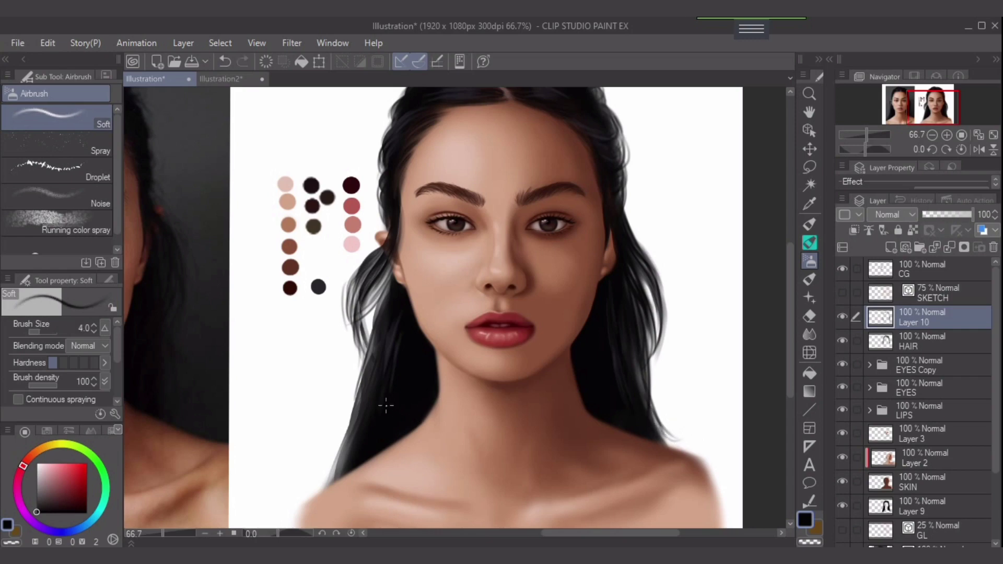
left_click_drag(367, 338, 336, 461)
left_click_drag(354, 405, 338, 436)
key("ctrl+z")
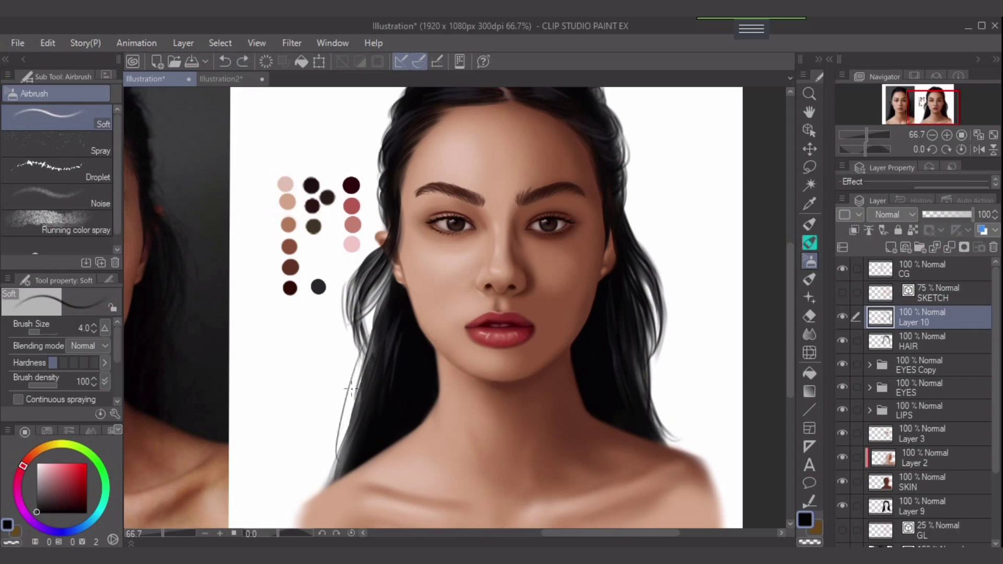
key("ctrl+z")
Step: Draw thin stray strands down the outer edge of the left long hair to the shoulder, flicking the lowest one outward
left_click_drag(366, 349, 341, 445)
left_click_drag(365, 370, 339, 464)
left_click_drag(363, 365, 328, 477)
mouse_move(353, 388)
left_mouse_down()
mouse_move(302, 483)
mouse_move(312, 487)
left_mouse_up()
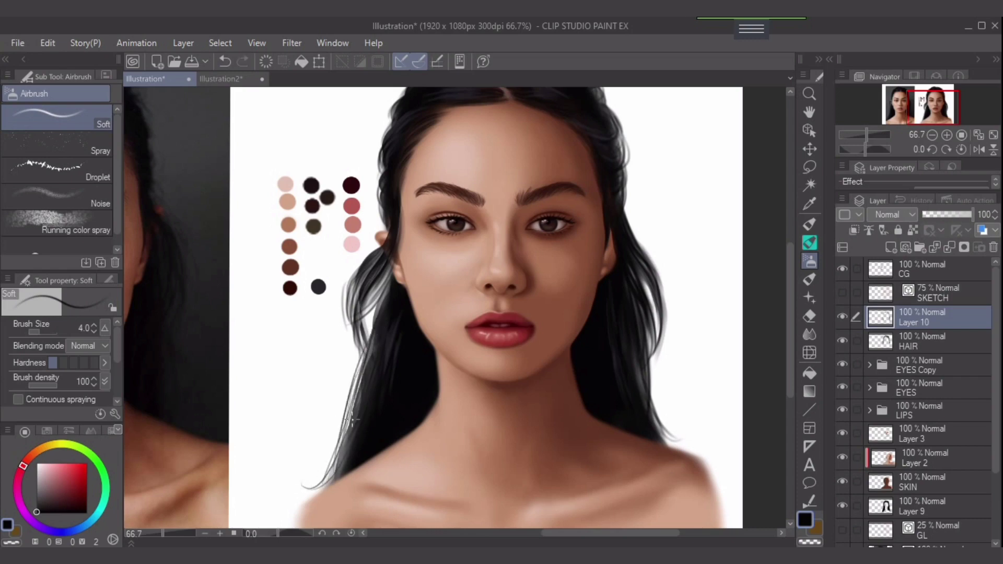
mouse_move(352, 421)
left_mouse_down()
mouse_move(341, 473)
mouse_move(333, 466)
left_mouse_up()
Step: Try adding thin stray wisps outside and below the left loose lock, and undo them
left_click_drag(352, 285, 342, 324)
left_click_drag(378, 244, 341, 311)
left_click_drag(365, 259, 331, 340)
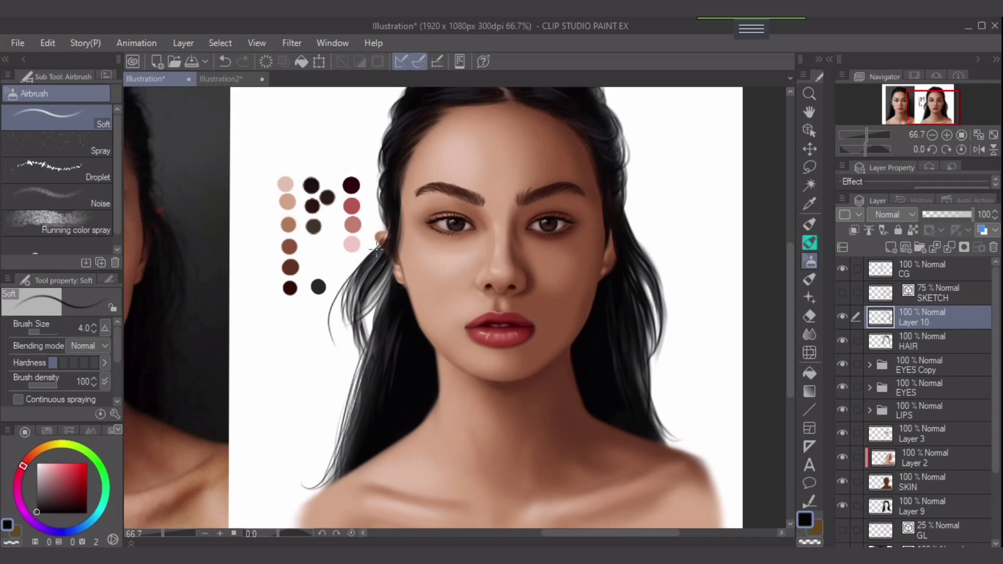
mouse_move(358, 277)
left_mouse_down()
mouse_move(329, 351)
mouse_move(340, 359)
left_mouse_up()
left_click_drag(354, 305, 349, 339)
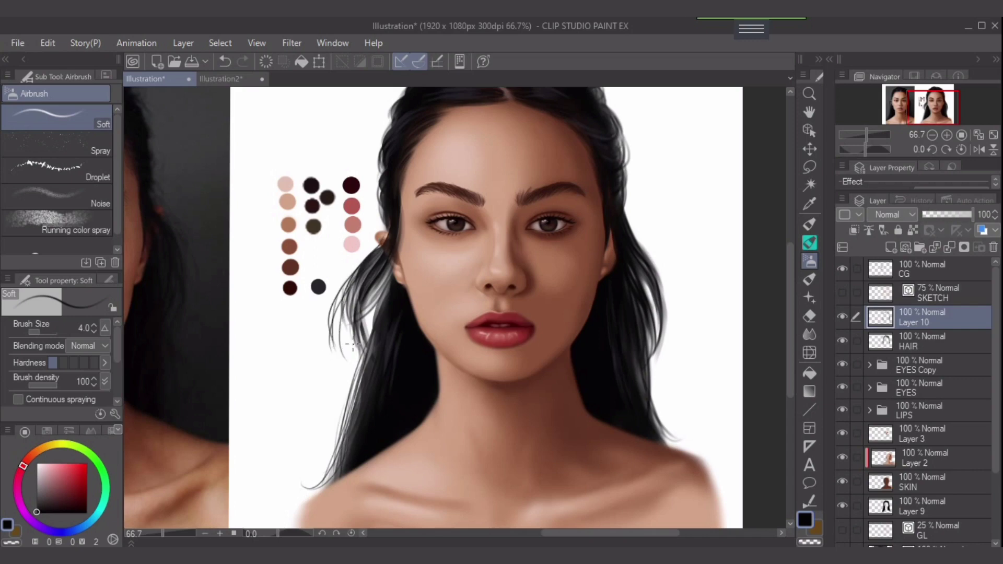
left_click_drag(384, 275, 345, 339)
key("ctrl+z")
mouse_move(362, 296)
left_mouse_down()
mouse_move(339, 331)
mouse_move(347, 345)
left_mouse_up()
key("ctrl+z")
key("ctrl+z")
key("ctrl+z")
key("ctrl+z")
key("ctrl+z")
key("ctrl+z")
key("ctrl+z")
Step: Redraw a fine strand along the outer edge of the left loose lock at brush size 4
mouse_move(363, 259)
left_mouse_down()
mouse_move(337, 327)
mouse_move(340, 314)
left_mouse_up()
key("ctrl+z")
key("ctrl+z")
left_click_drag(374, 249, 343, 314)
key("ctrl+z")
mouse_move(361, 268)
left_mouse_down()
mouse_move(343, 301)
mouse_move(375, 252)
mouse_move(377, 192)
left_mouse_up()
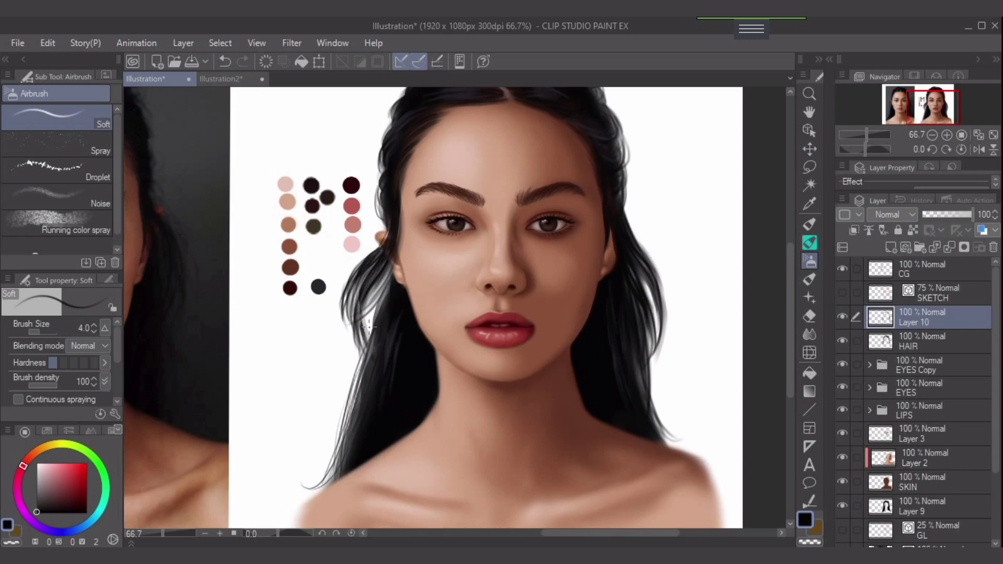
Step: Draw a few more fine black strands down the left loose lock and the hair beside it with the size 4 airbrush
left_click_drag(359, 300, 350, 345)
left_click_drag(382, 290, 377, 319)
mouse_move(388, 269)
left_mouse_down()
mouse_move(375, 325)
mouse_move(385, 295)
left_mouse_up()
Step: Enlarge the airbrush to size 6 and paint dark strands down the right long hair, undoing the stroke nearest the neck
key("]")
key("]")
left_click_drag(609, 288, 581, 393)
left_click_drag(581, 328, 597, 441)
key("ctrl+z")
left_click_drag(596, 242, 593, 276)
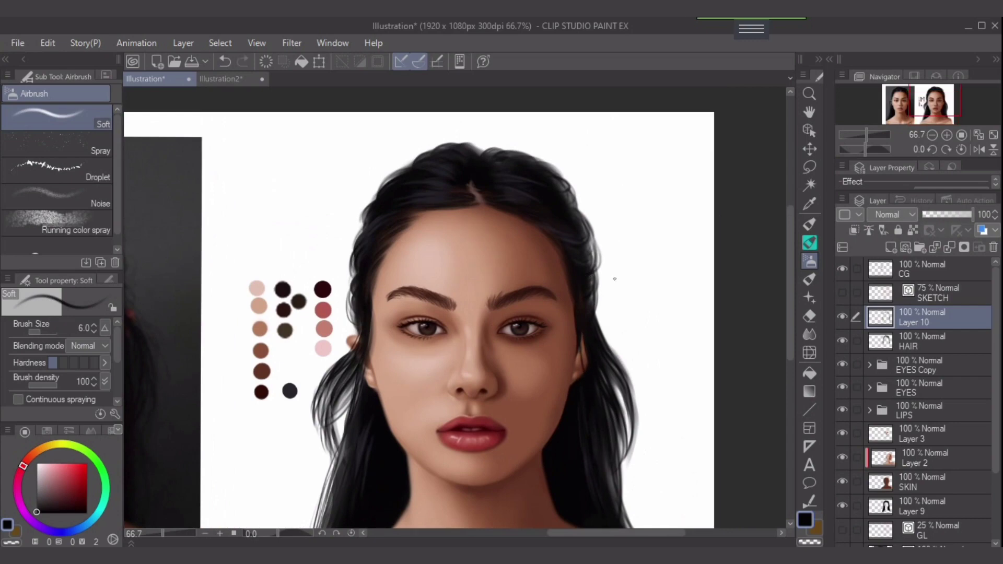
Step: Pick up the dark blue-grey swatch and paint highlight strands on the left loose lock, using airbrush sizes 7 and 3
left_click(290, 391, "alt")
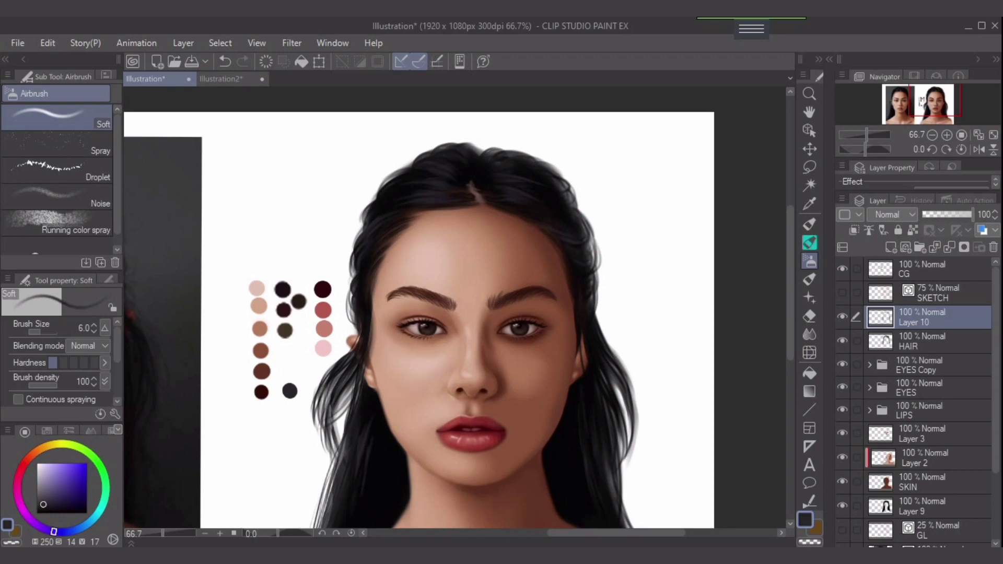
key("bracketright")
left_click_drag(319, 397, 315, 416)
mouse_move(328, 378)
left_mouse_down()
mouse_move(313, 422)
mouse_move(326, 462)
left_mouse_up()
key("bracketleft")
key("bracketleft")
key("bracketleft")
key("bracketleft")
left_click_drag(316, 420, 325, 458)
left_click_drag(320, 404, 324, 445)
key("bracketright")
key("bracketright")
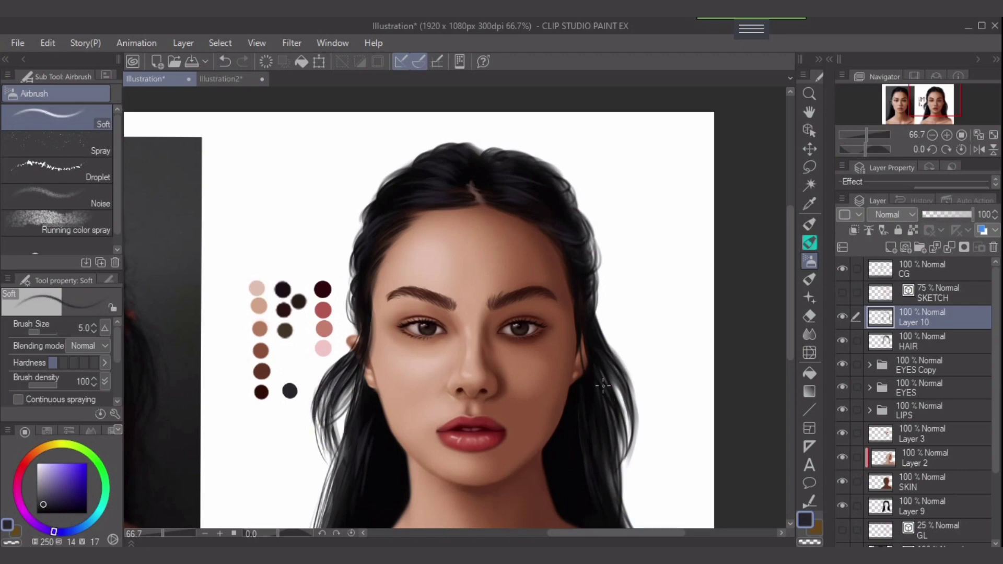
key("bracketright")
key("bracketright")
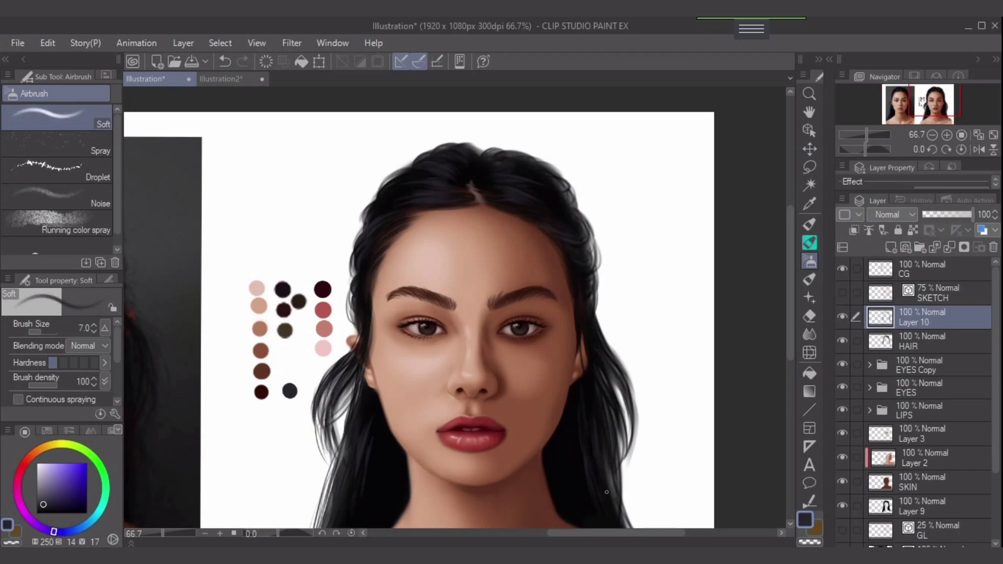
Step: Hide the CG swatch layer and sample the reference photo's dark grey backdrop as the drawing colour, leaving the photo layer hidden
left_click(993, 134)
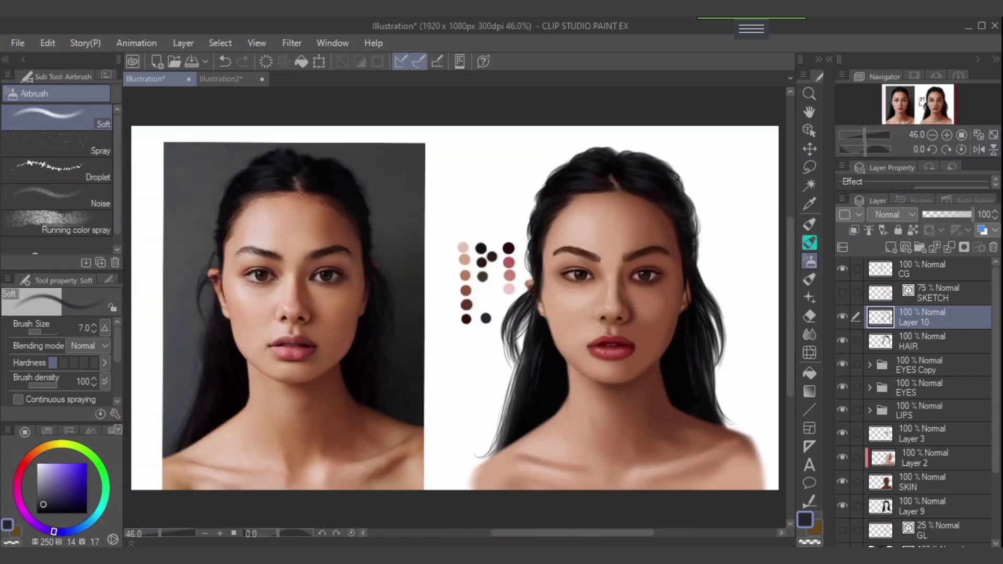
left_click(842, 269)
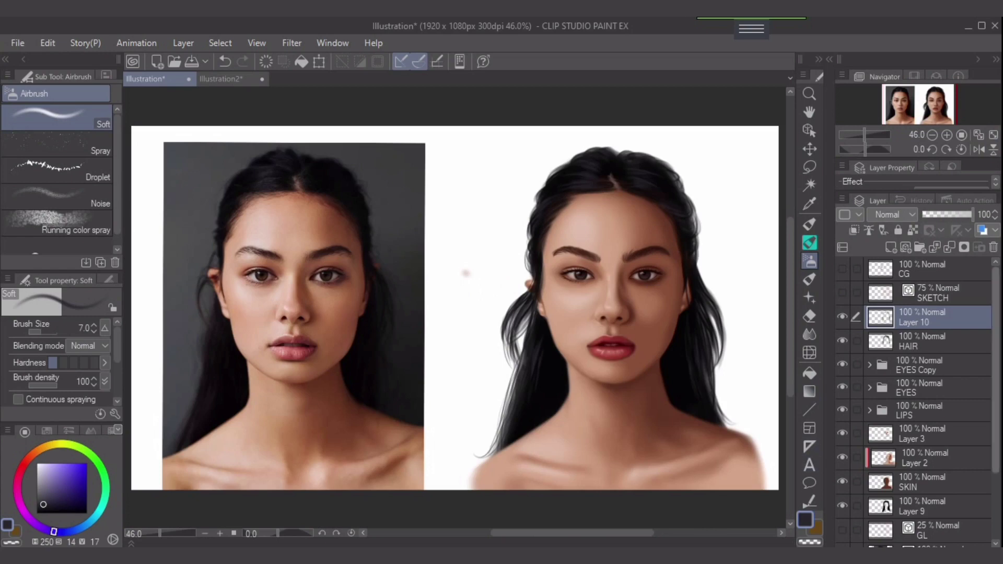
scroll(917, 403, "down", 3)
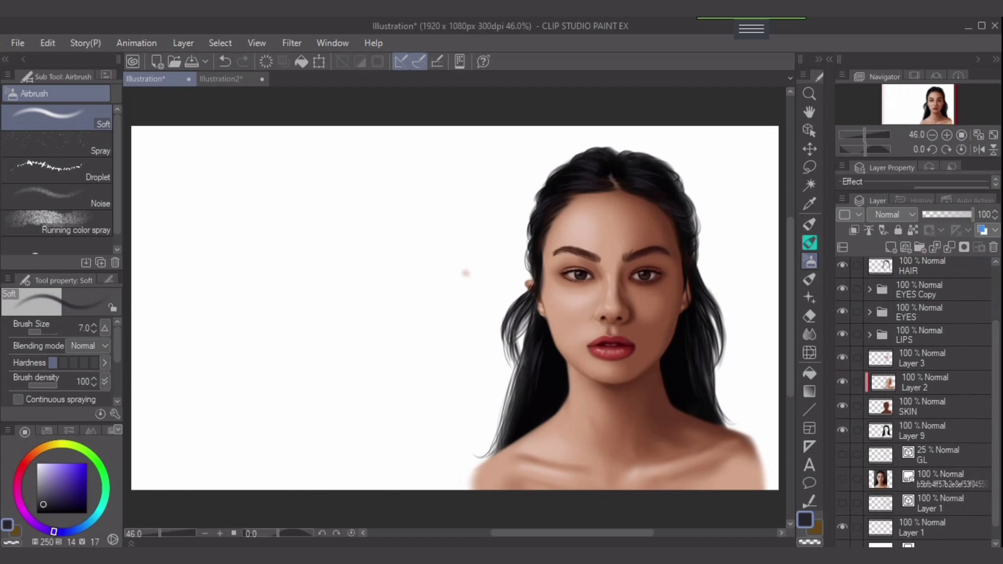
left_click(940, 479)
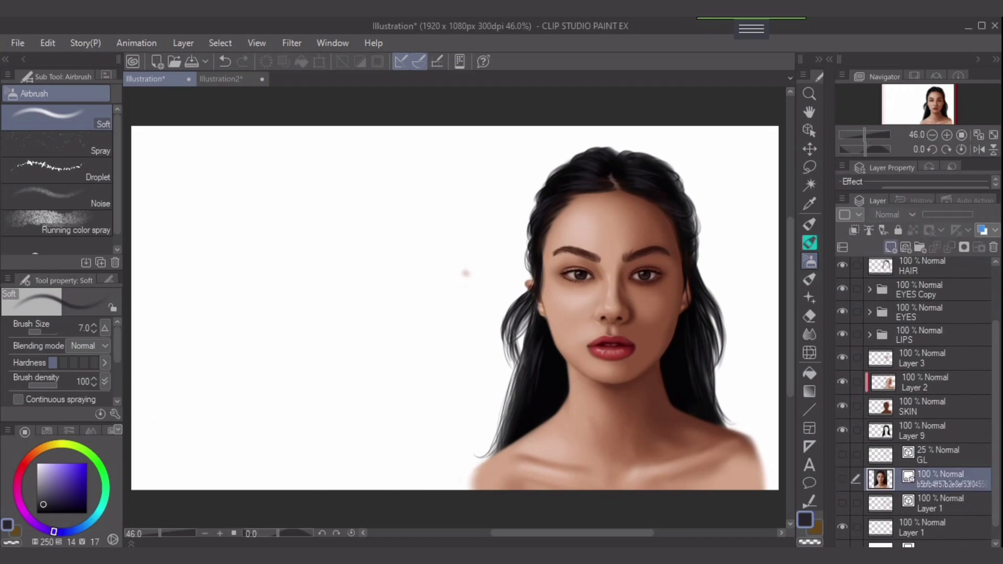
left_click(842, 478)
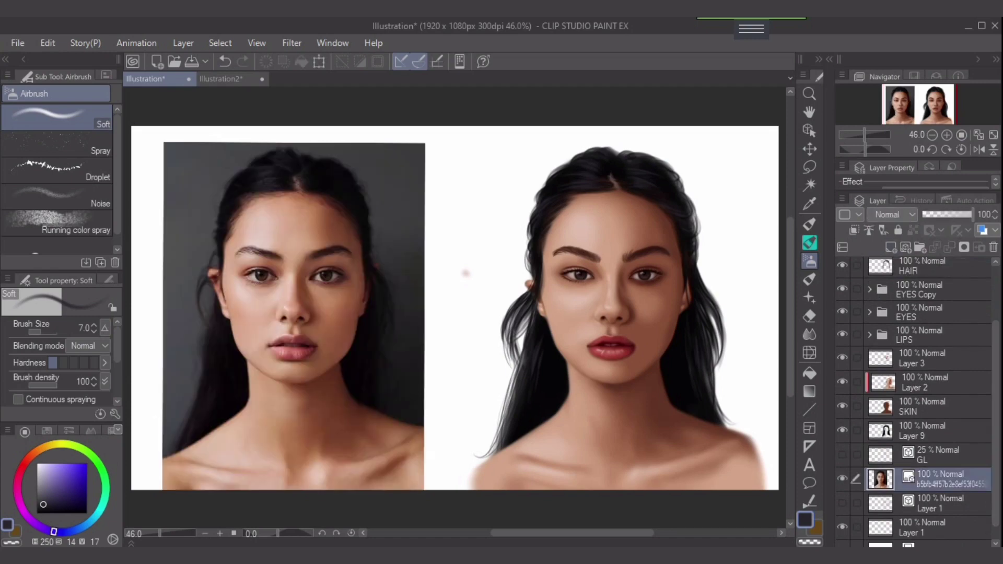
left_click(465, 273, "alt")
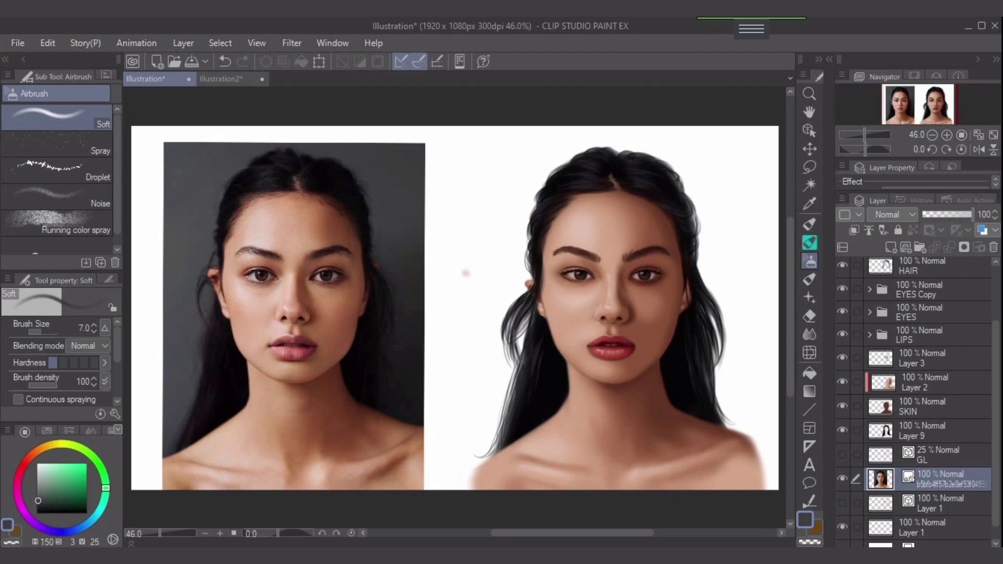
left_click(842, 478)
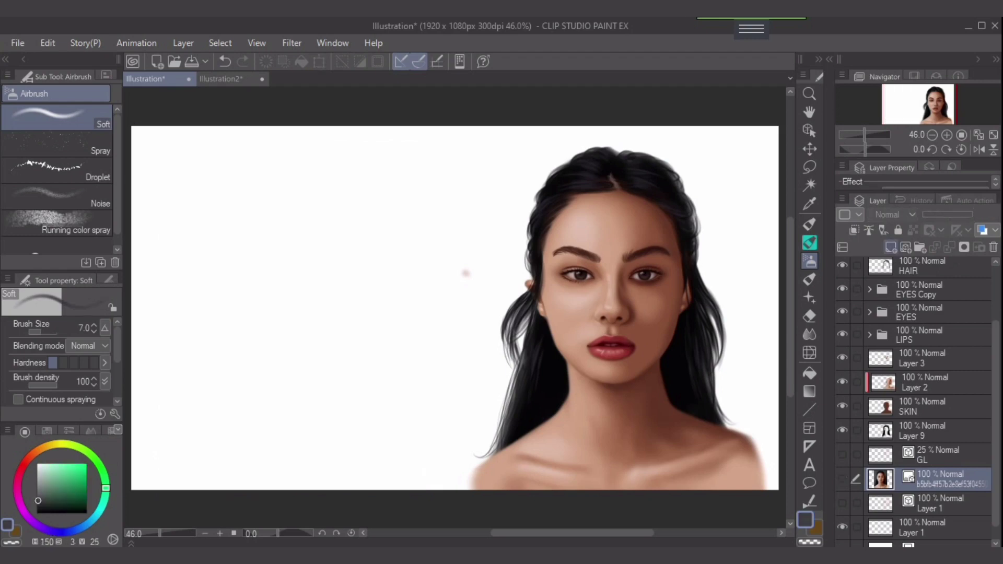
Step: Create a layer named BG directly above the reference photo layer and fill it with the sampled dark grey
key("ctrl+shift+n")
double_click(915, 485)
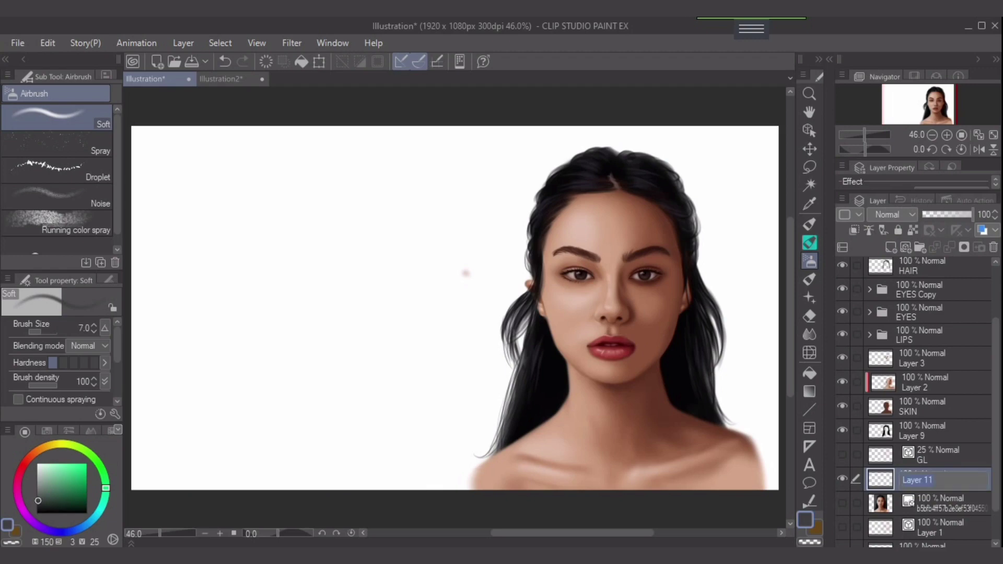
type("BG")
key("Escape")
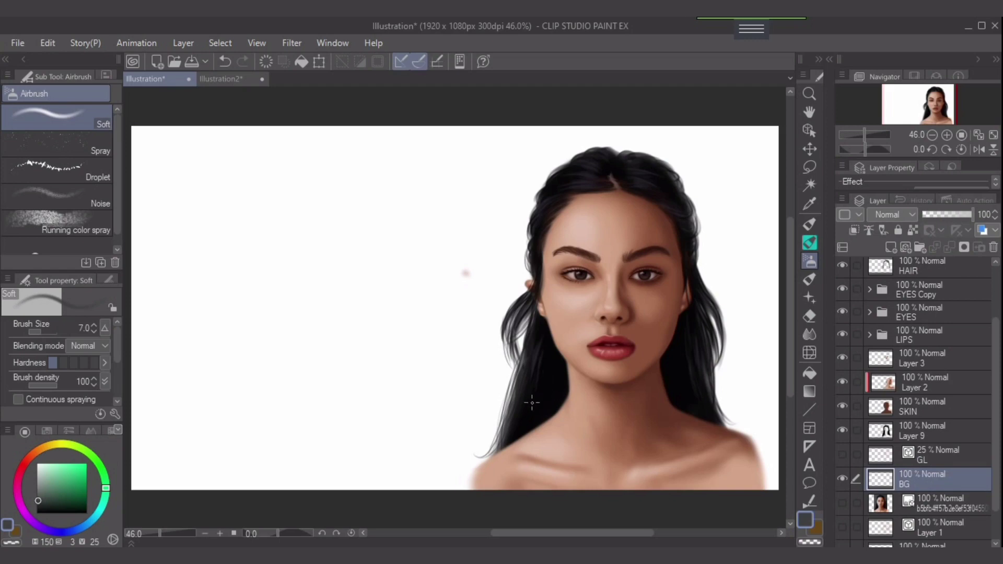
left_click(302, 61)
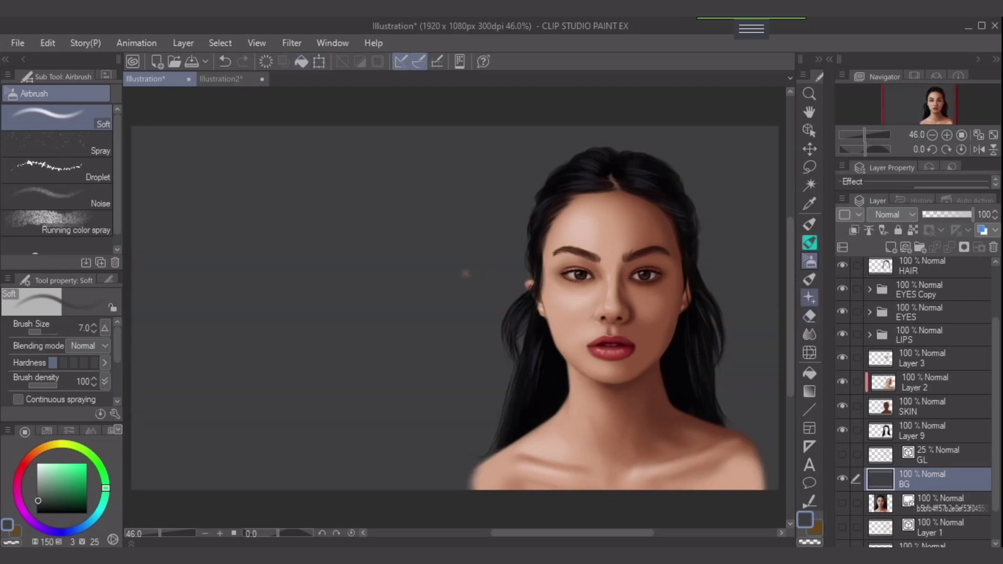
Step: Paint muted green mottling across the background with the Dappled light decoration brush at size 250
left_click(809, 298)
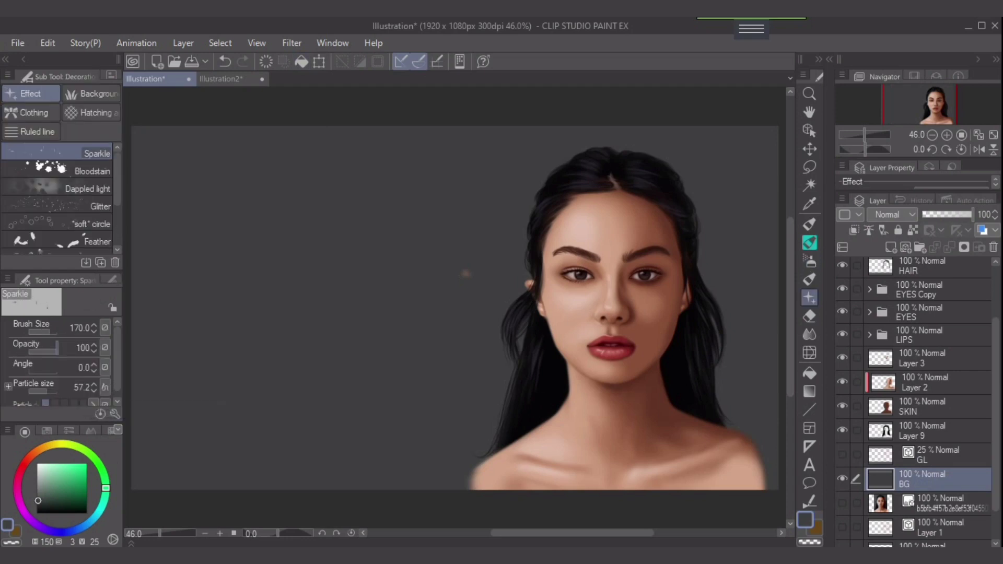
left_click(58, 188)
left_click(49, 494)
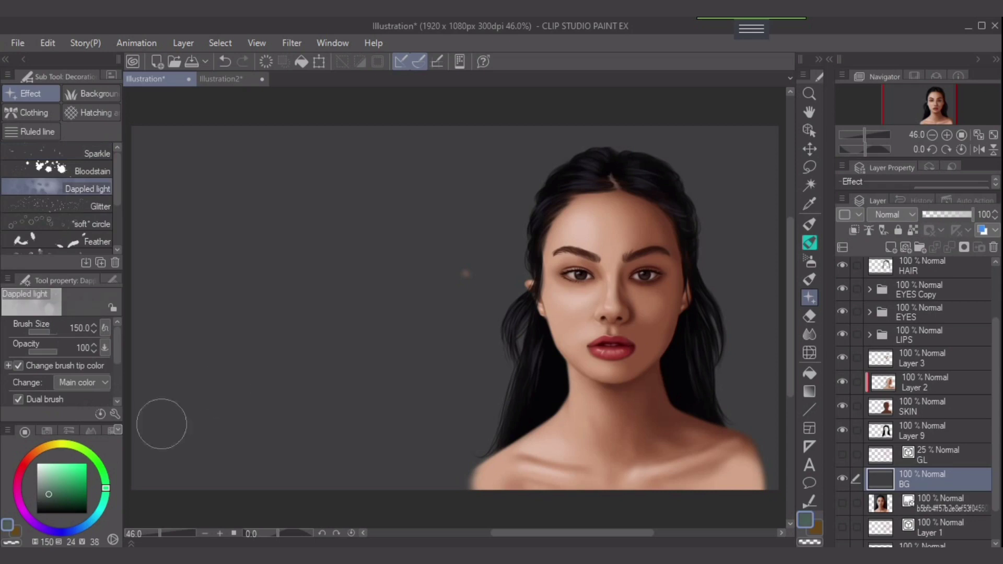
key("bracketright")
key("bracketright")
key("bracketright")
left_click_drag(206, 396, 313, 418)
scroll(561, 412, "down", 1)
mouse_move(501, 421)
left_mouse_down()
mouse_move(344, 402)
mouse_move(552, 396)
mouse_move(448, 453)
mouse_move(500, 441)
mouse_move(241, 458)
mouse_move(463, 431)
mouse_move(239, 376)
mouse_move(361, 352)
mouse_move(441, 389)
mouse_move(293, 256)
mouse_move(561, 321)
mouse_move(470, 326)
mouse_move(427, 256)
mouse_move(718, 266)
mouse_move(661, 403)
left_mouse_up()
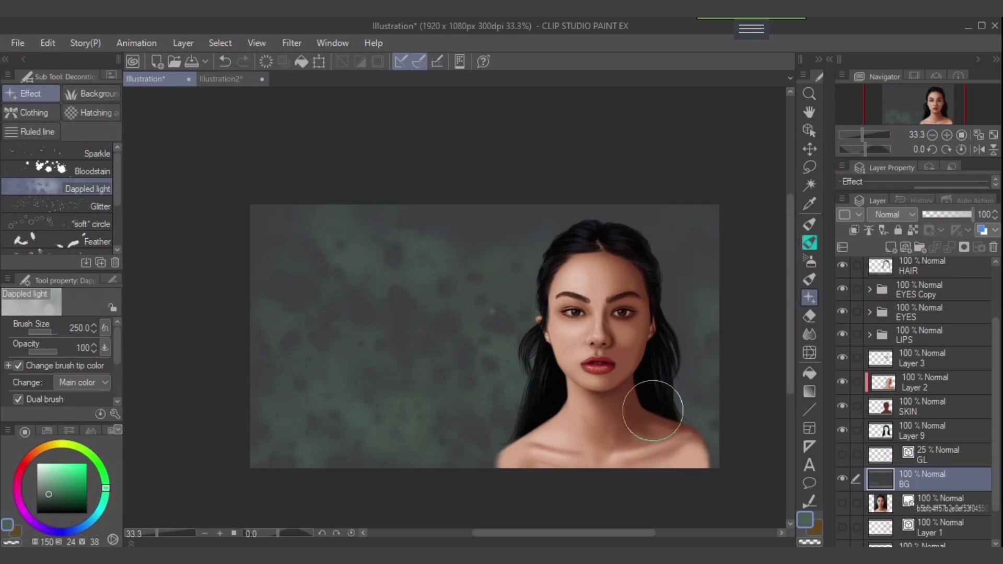
Step: Try darkening the lower left background with a dark green Dappled light stroke, and undo it
left_click(58, 505)
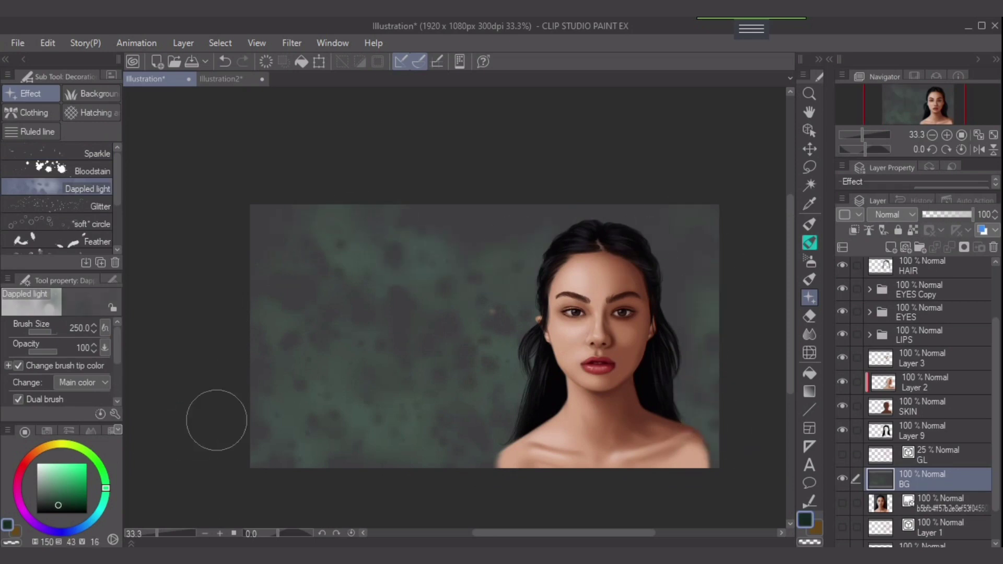
mouse_move(216, 420)
left_mouse_down()
mouse_move(342, 437)
mouse_move(330, 458)
mouse_move(264, 441)
mouse_move(487, 437)
mouse_move(256, 412)
left_mouse_up()
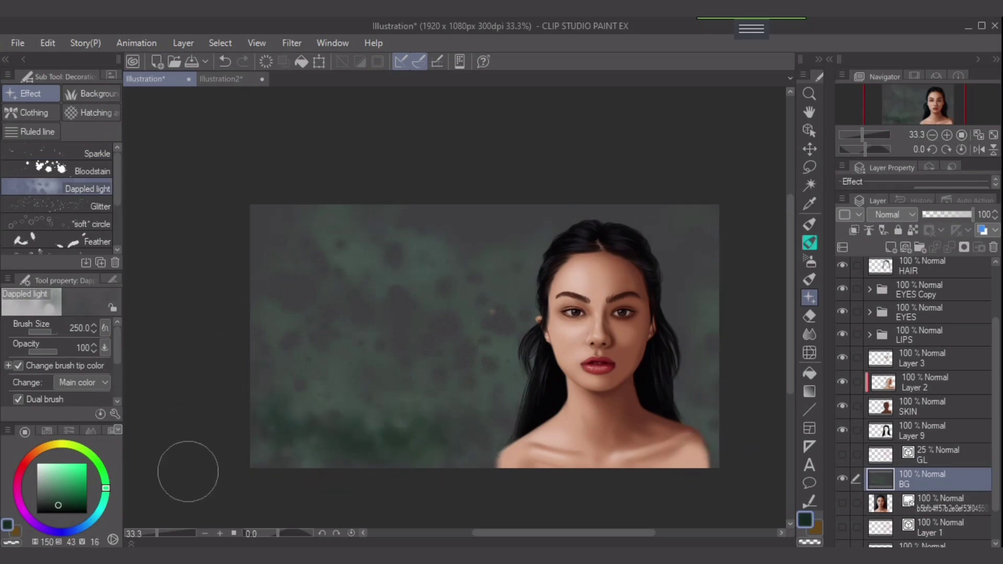
key("ctrl+z")
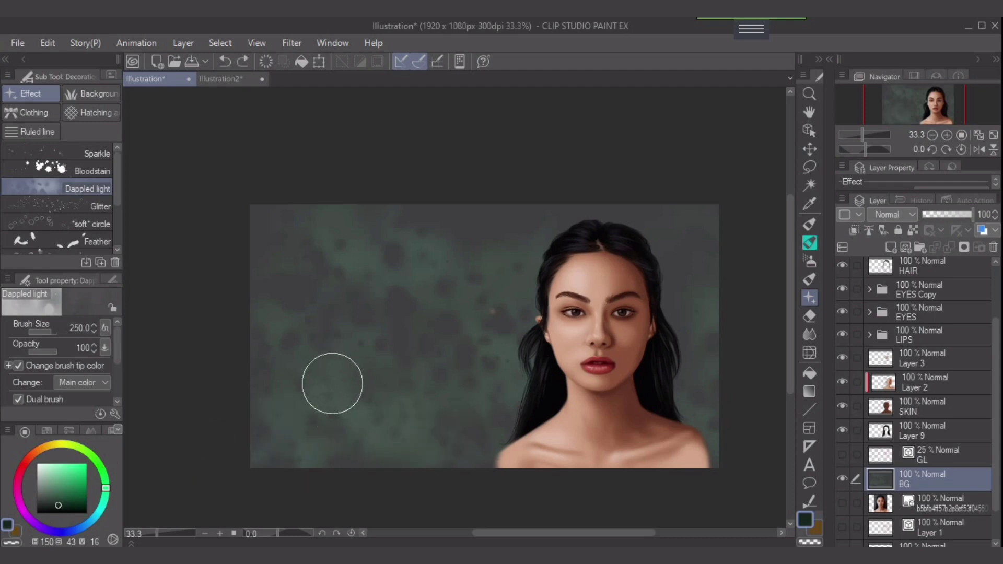
Step: Sample a muted grey-green from the mottled background and blend it across the lower left area up to the hair
left_click(334, 384, "alt")
mouse_move(334, 385)
left_mouse_down()
mouse_move(294, 429)
mouse_move(444, 446)
mouse_move(501, 436)
left_mouse_up()
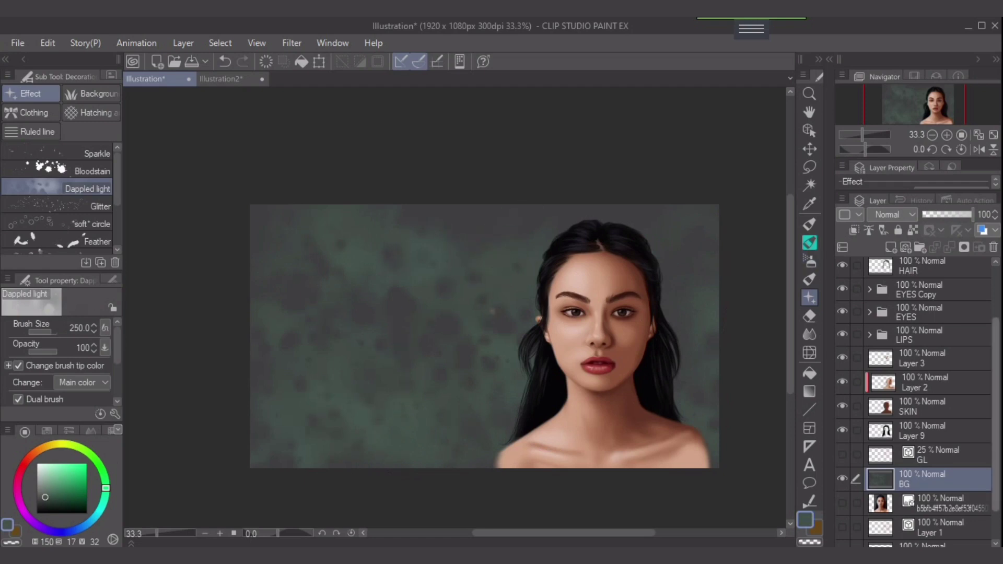
Step: Merge Layer 10 with its hair strands down into the HAIR layer and keep the merged layer visible
scroll(914, 402, "up", 3)
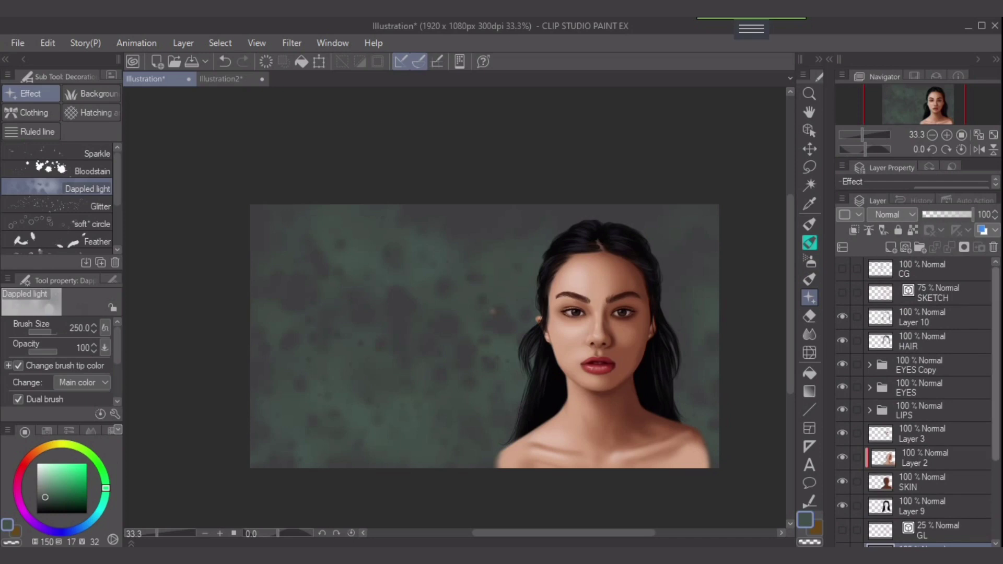
scroll(914, 402, "down", 2)
scroll(918, 403, "up", 2)
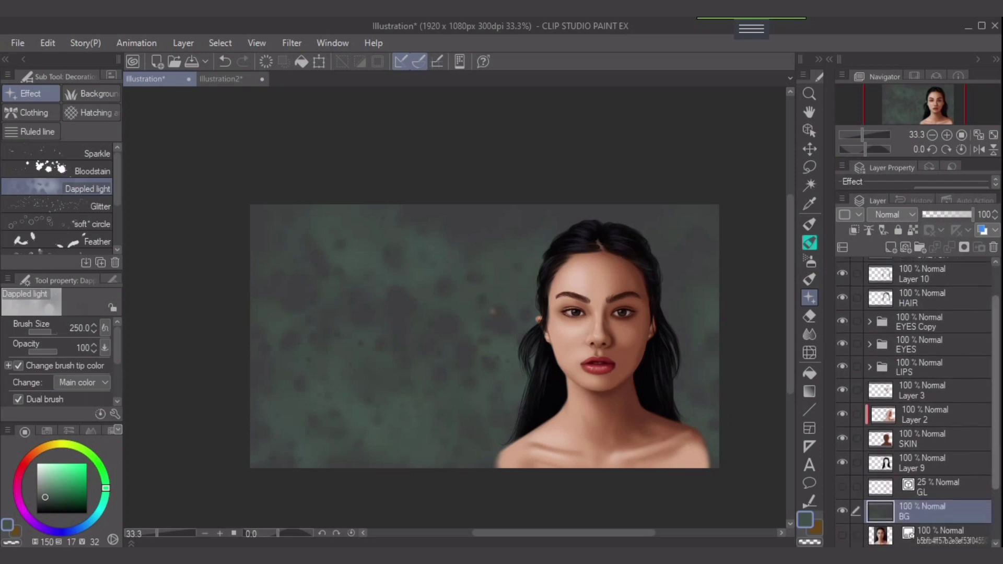
scroll(919, 402, "down", 1)
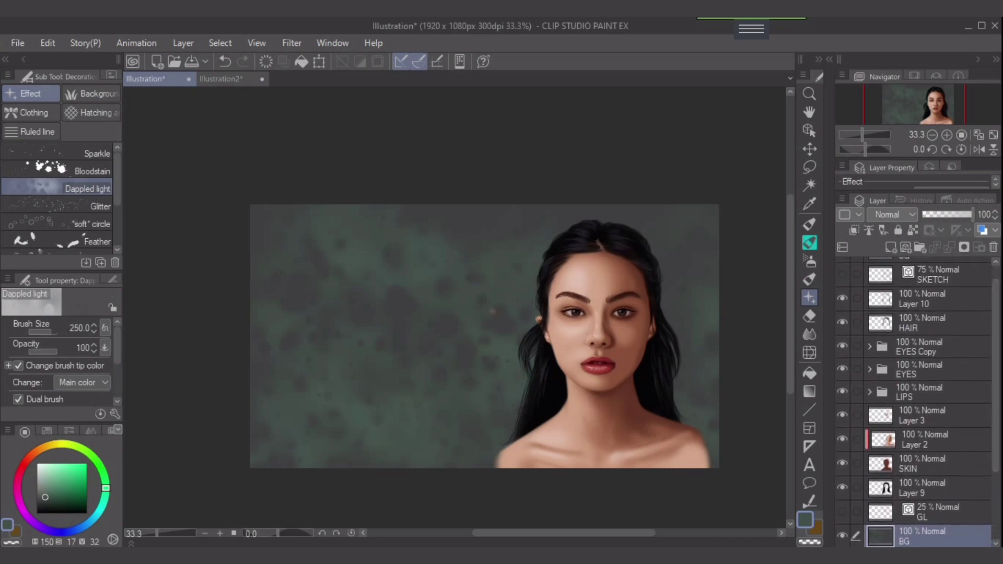
left_click(927, 298)
left_click(842, 298)
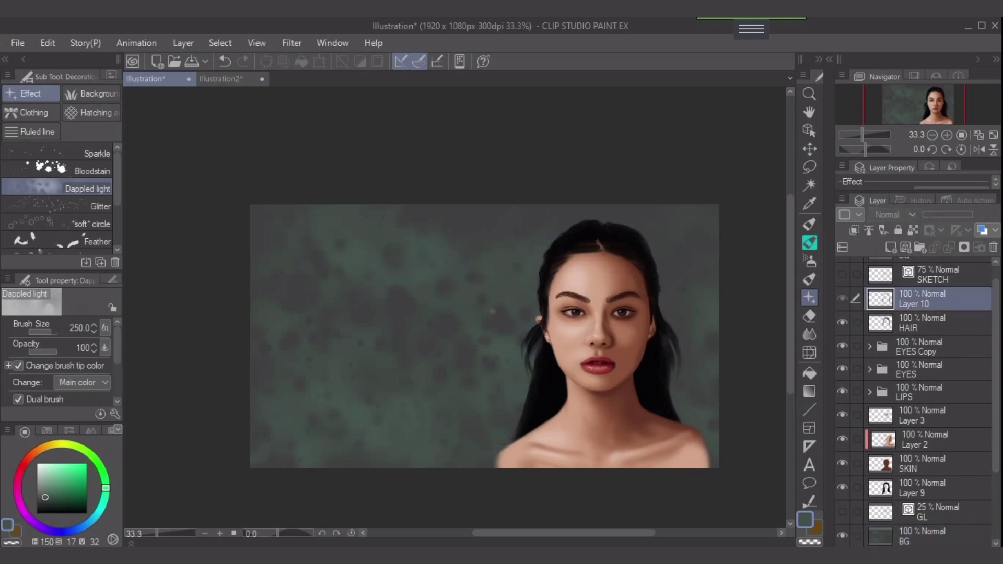
left_click(842, 298)
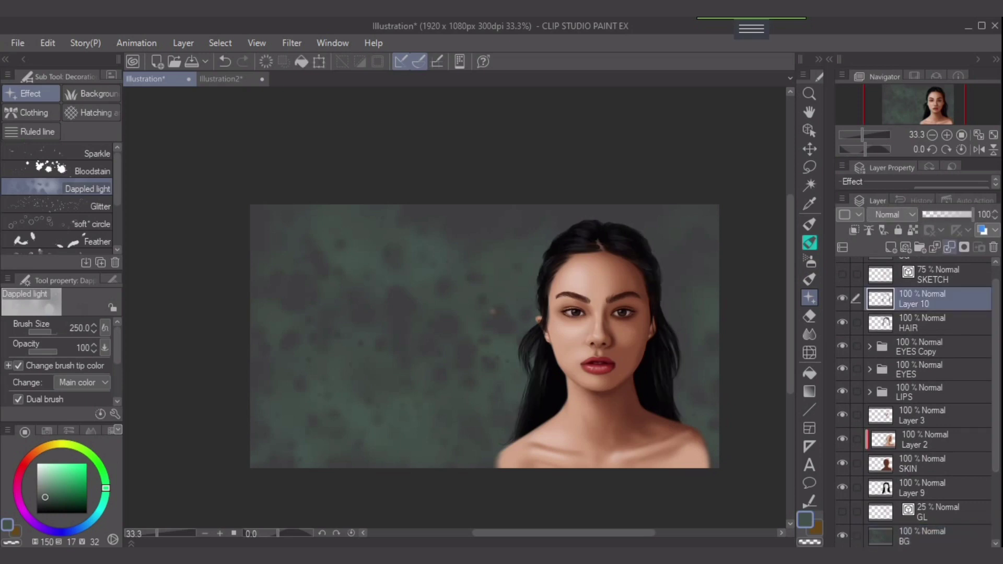
left_click(949, 247)
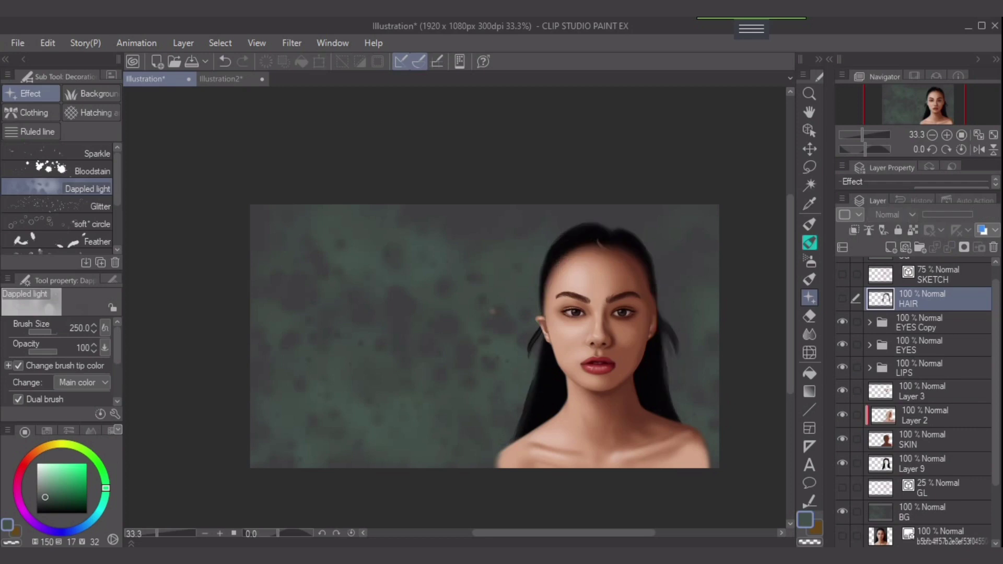
left_click(843, 299)
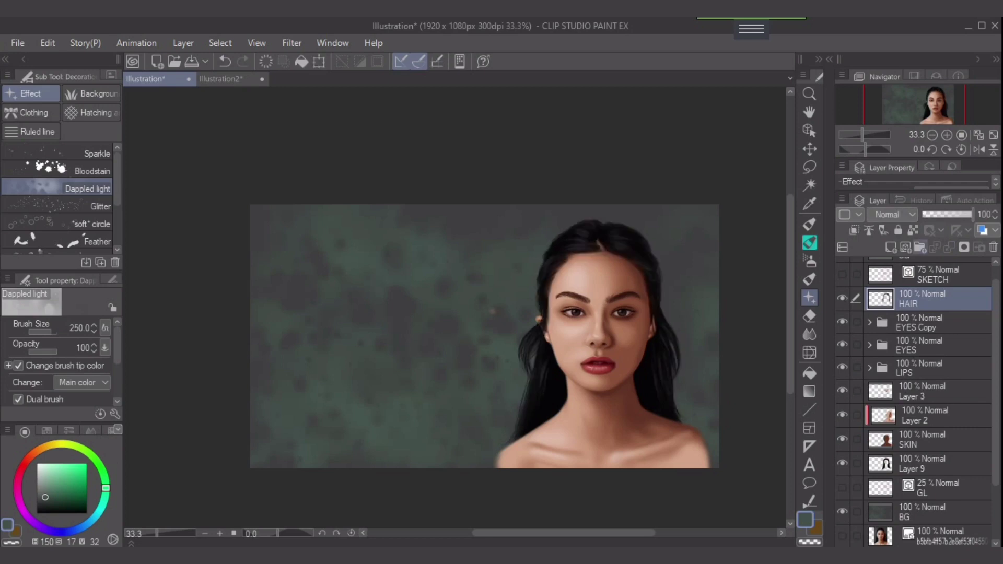
Step: Add a layer named FG above the HAIR layer and set its blending mode to Glow dodge
left_click(890, 247)
double_click(916, 304)
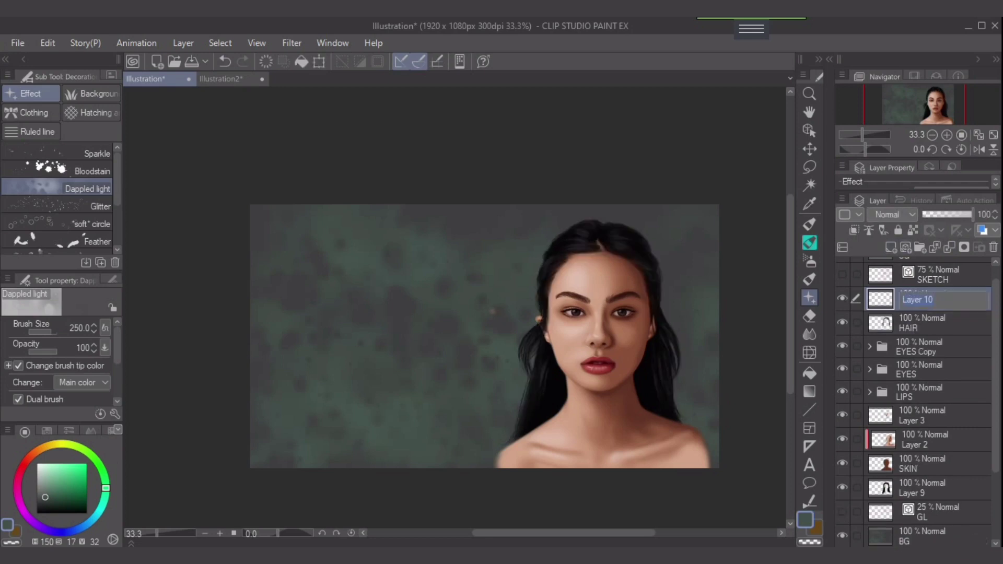
type("FG")
key("Return")
left_click(890, 214)
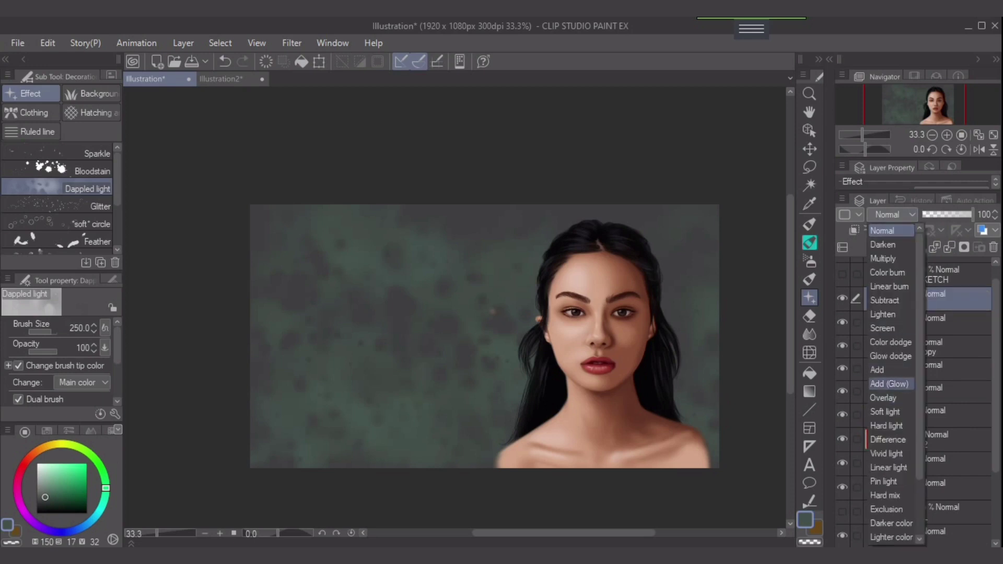
left_click(891, 356)
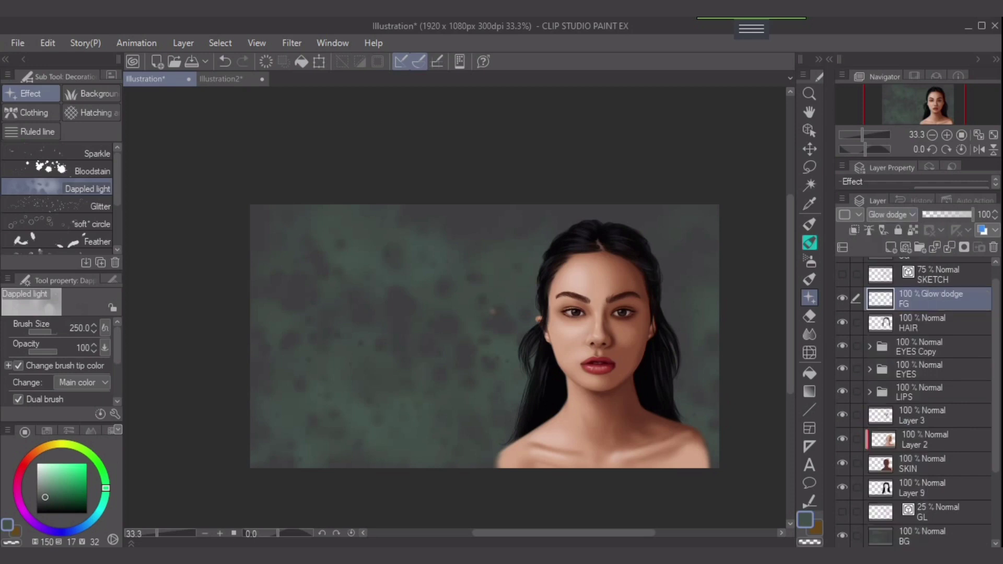
Step: Sample a light skin tone from the face and set the Soft airbrush to size 25, undoing the test mark
left_click(579, 277, "alt")
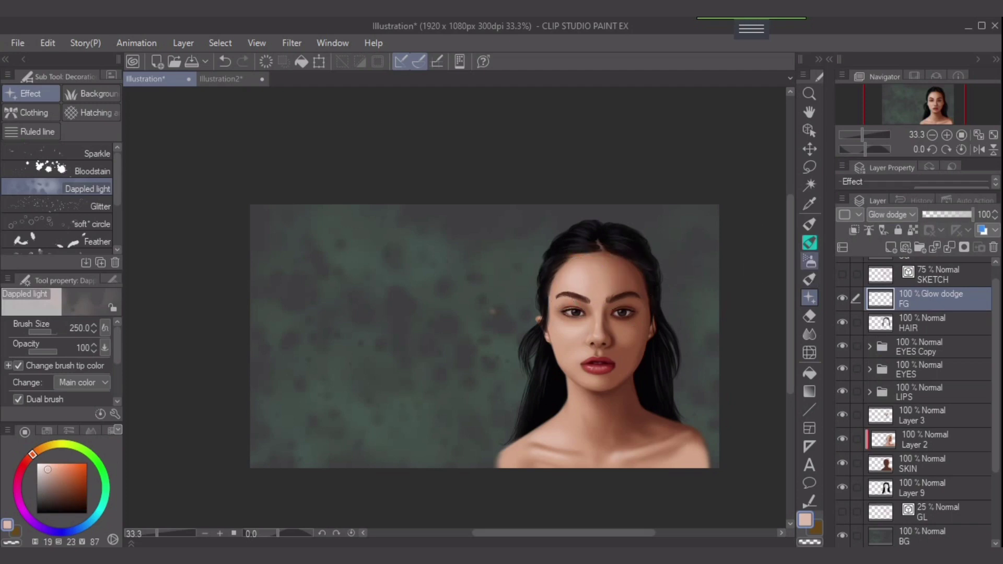
key("b")
left_click_drag(58, 384, 40, 384)
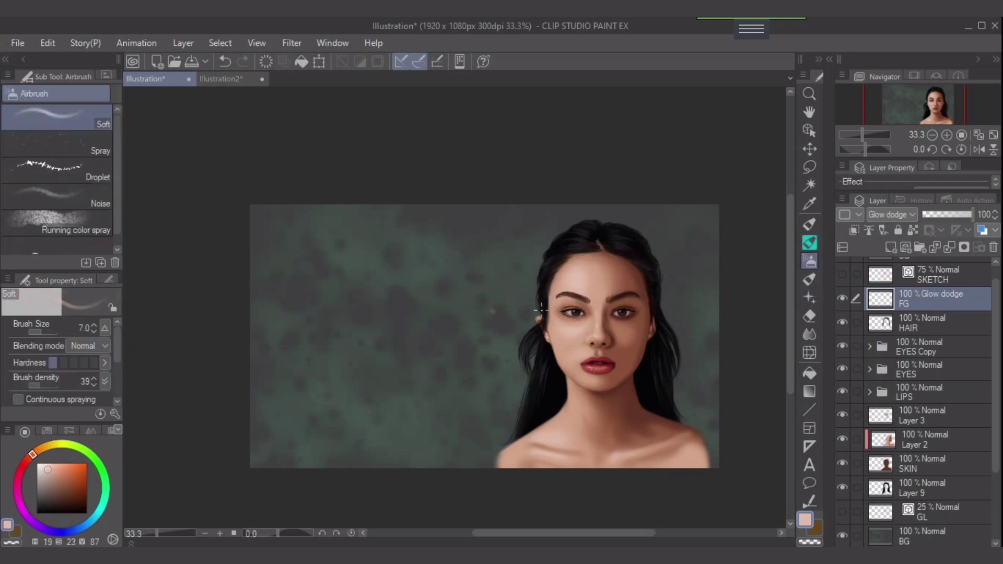
key("[")
key("[")
key("bracketright")
key("bracketright")
key("bracketright")
key("bracketright")
key("bracketright")
key("bracketright")
key("bracketright")
key("bracketright")
key("ctrl+z")
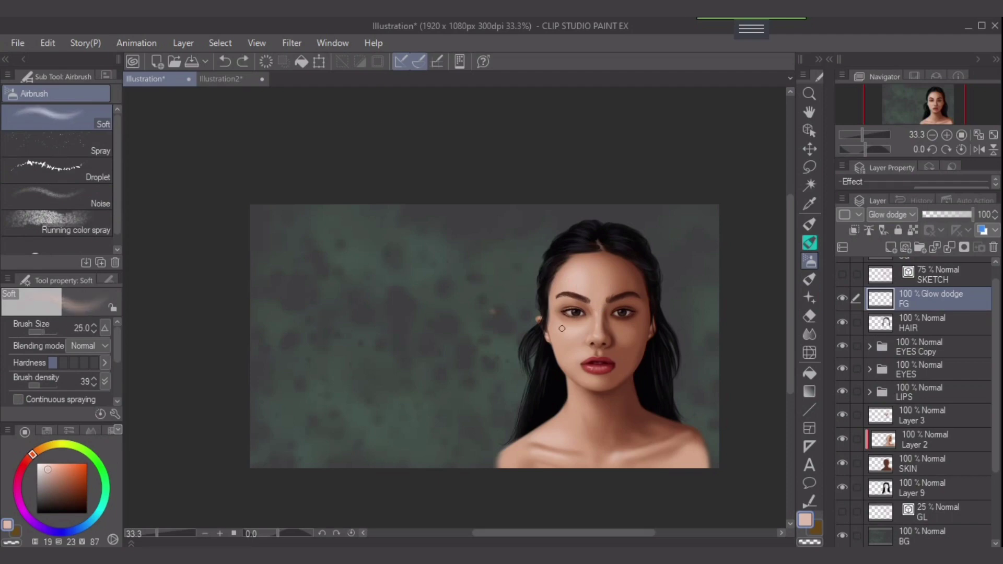
Step: Try a Glow dodge highlight on the forehead above the eyebrow with the Soft airbrush at size 30, and undo it
scroll(553, 320, "up", 2)
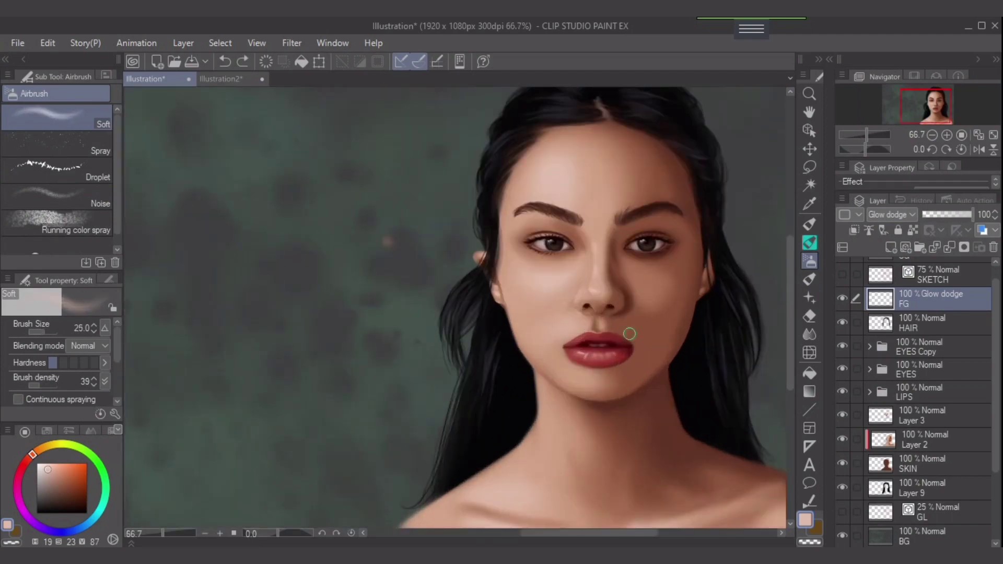
key("bracketright")
key("bracketright")
key("bracketright")
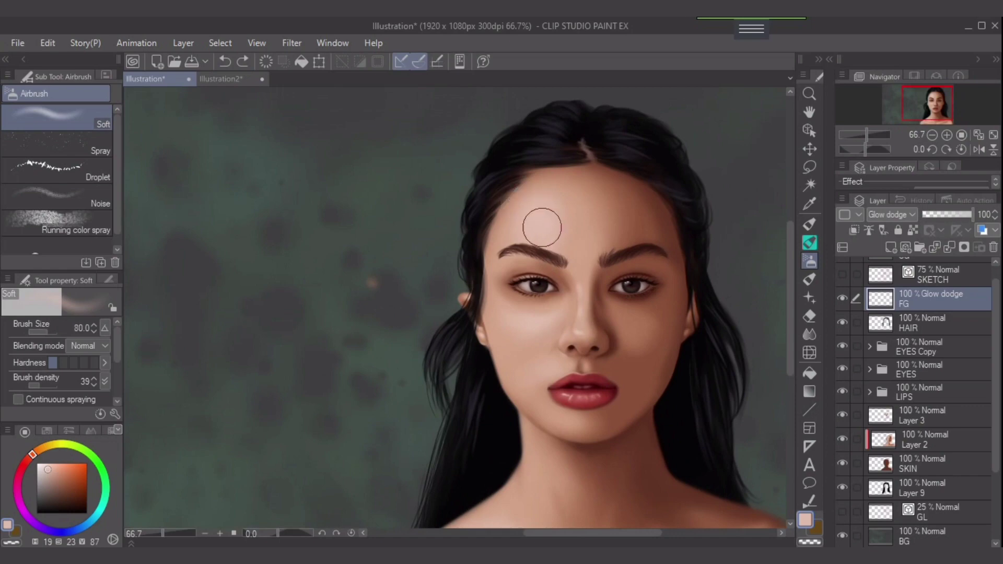
key("bracketleft")
key("bracketleft")
key("bracketleft")
key("bracketright")
left_click_drag(547, 241, 547, 210)
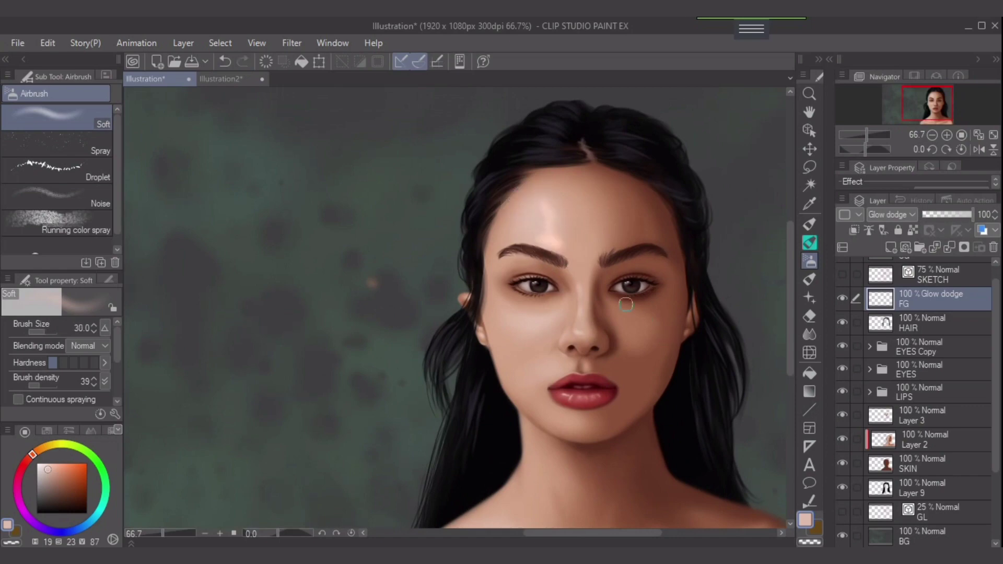
key("ctrl+z")
Step: Change the FG layer's blending mode to Add (Glow), test it with a forehead stroke and undo the stroke
left_click(909, 215)
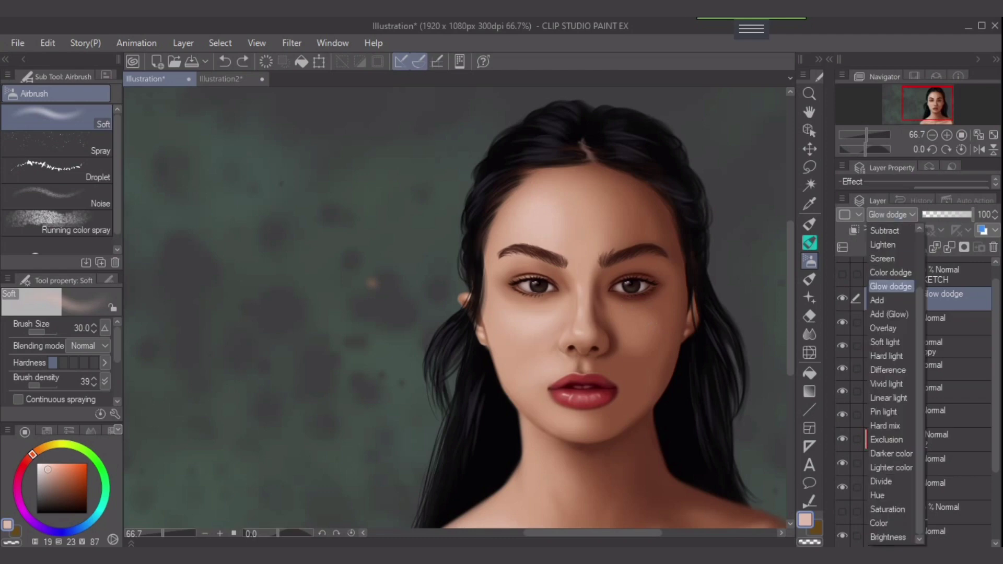
left_click(888, 314)
mouse_move(553, 255)
left_mouse_down()
mouse_move(538, 237)
mouse_move(562, 210)
left_mouse_up()
key("ctrl+z")
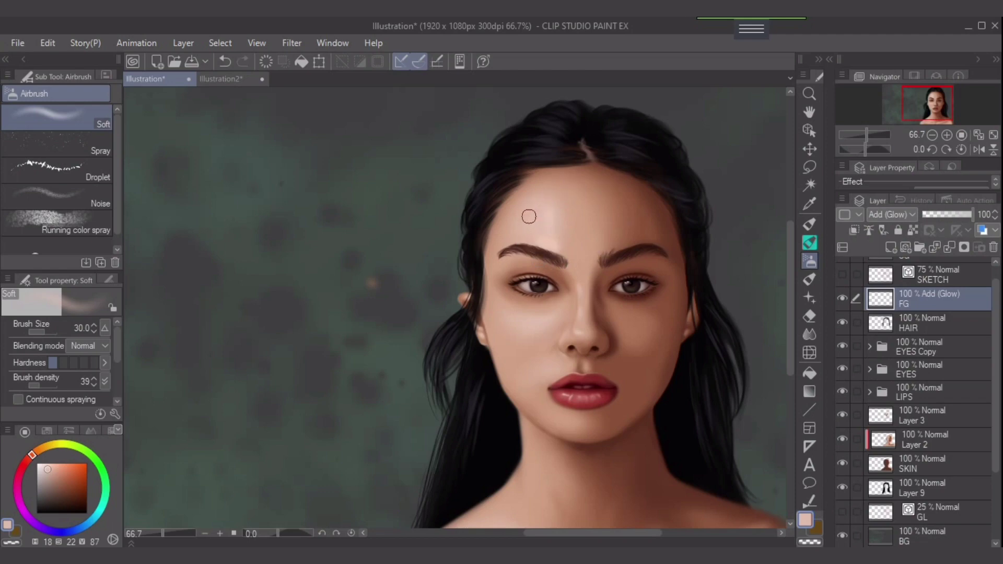
key("ctrl+z")
Step: Paint a vertical glow highlight on the brighter side of the forehead with the Soft airbrush at about size 25
key("[")
mouse_move(538, 236)
left_mouse_down()
mouse_move(520, 246)
mouse_move(535, 243)
mouse_move(533, 188)
left_mouse_up()
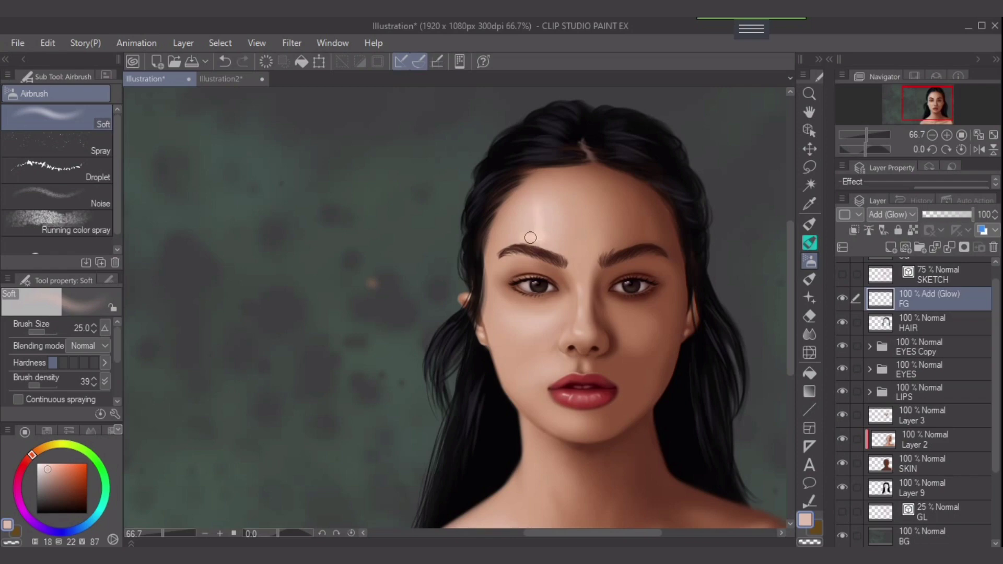
key("]")
left_click_drag(529, 235, 531, 195)
Step: Add a small glow highlight along the upper nose bridge with the Soft airbrush
scroll(586, 332, "up", 1)
key("[")
key("[")
key("[")
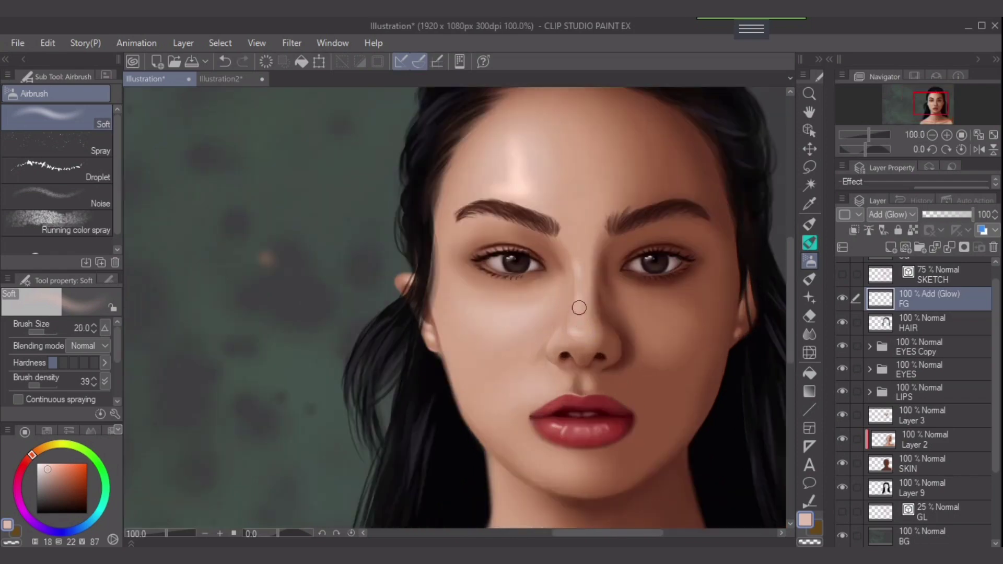
left_click_drag(575, 265, 574, 279)
Step: Lower the airbrush density to 14 and try fine highlights around the nostril at sizes 8 to 10, undoing them
key("bracketleft")
key("bracketleft")
key("bracketleft")
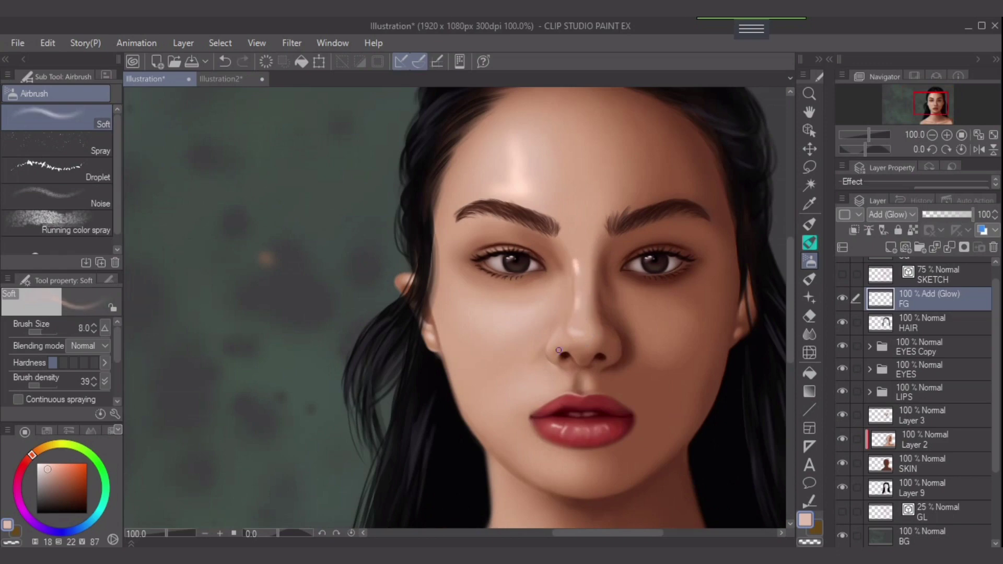
key("ctrl+z")
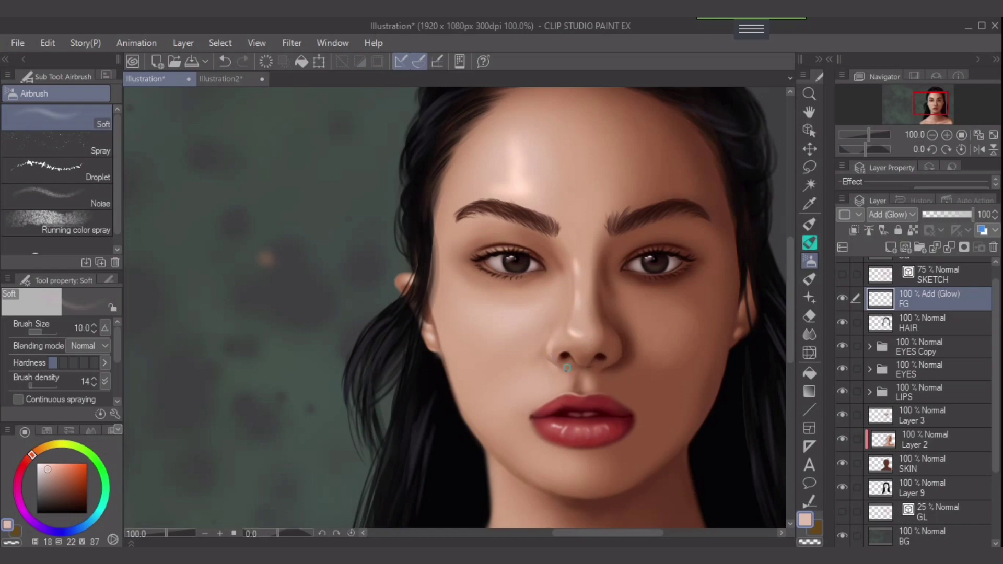
key("ctrl+z")
Step: Brush a faint highlight across the lips with the Soft airbrush at size 20 and density 14
key("]")
key("]")
key("]")
key("]")
left_click_drag(550, 426, 621, 427)
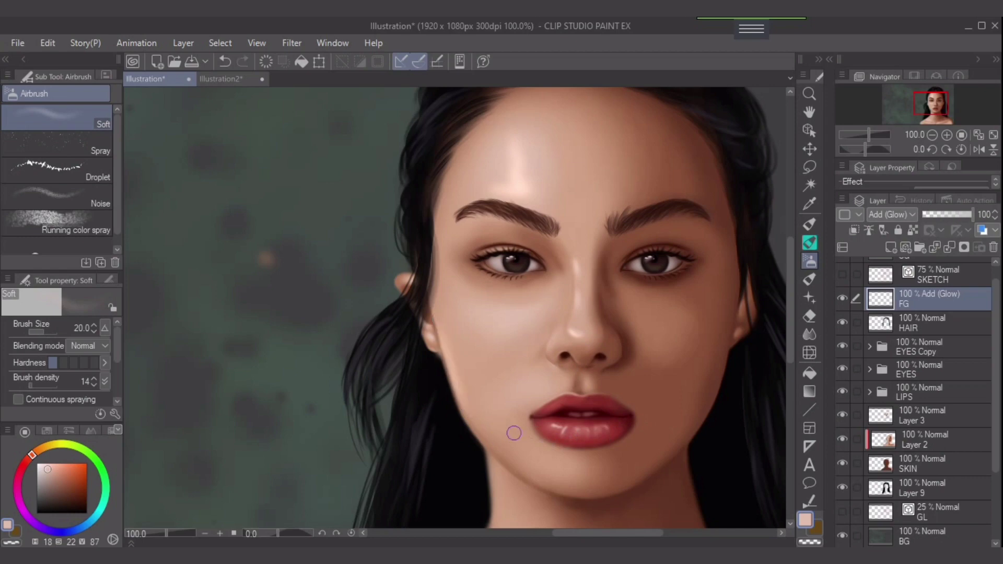
Step: Try a soft glow highlight on the brighter cheek with the airbrush at size 40, and undo the strokes
key("bracketright")
key("bracketright")
key("bracketright")
key("bracketright")
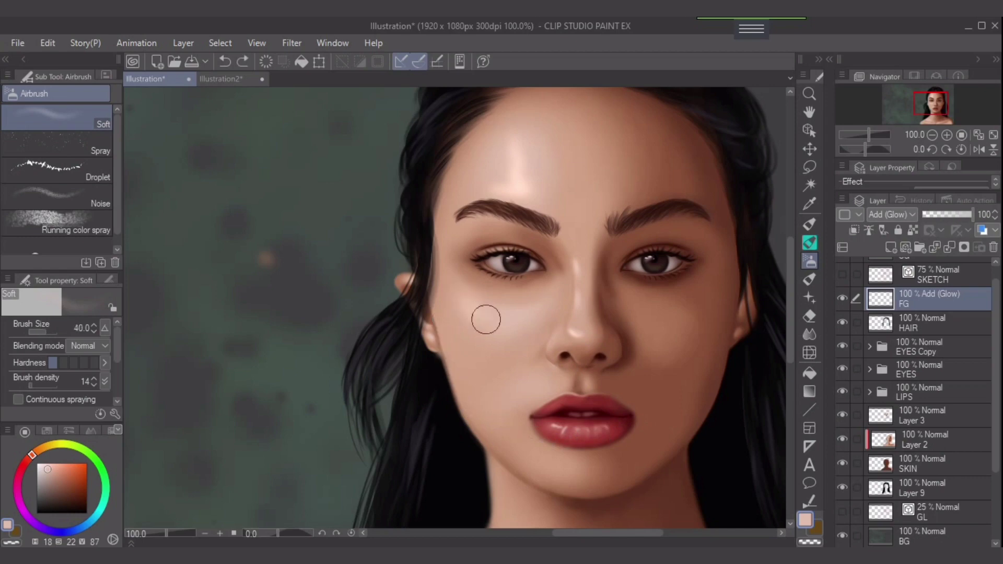
left_click_drag(484, 318, 468, 306)
key("bracketright")
key("bracketleft")
mouse_move(485, 315)
left_mouse_down()
mouse_move(526, 303)
mouse_move(486, 299)
mouse_move(538, 295)
mouse_move(487, 316)
mouse_move(536, 303)
mouse_move(509, 315)
left_mouse_up()
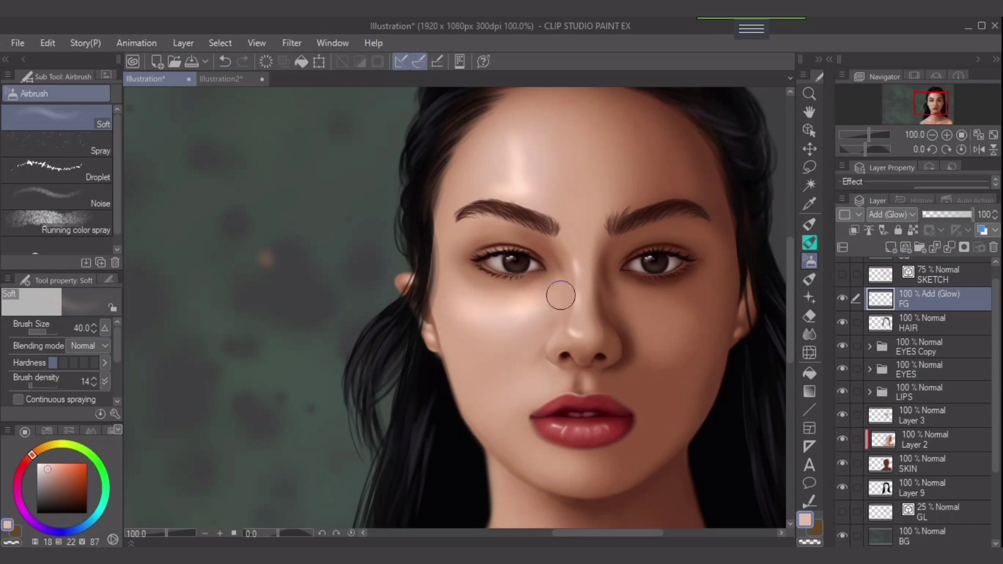
key("ctrl+z")
key("ctrl+z")
key("ctrl+z")
key("ctrl+z")
key("ctrl+z")
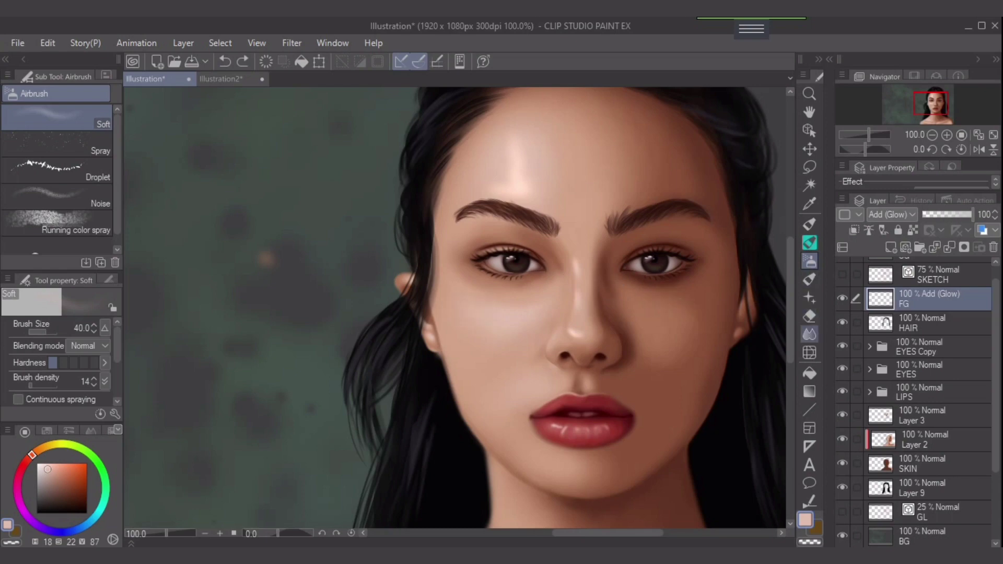
Step: Try soft glow highlights on the shaded cheek below the eye with a larger airbrush, and undo them
left_click_drag(666, 385, 627, 372)
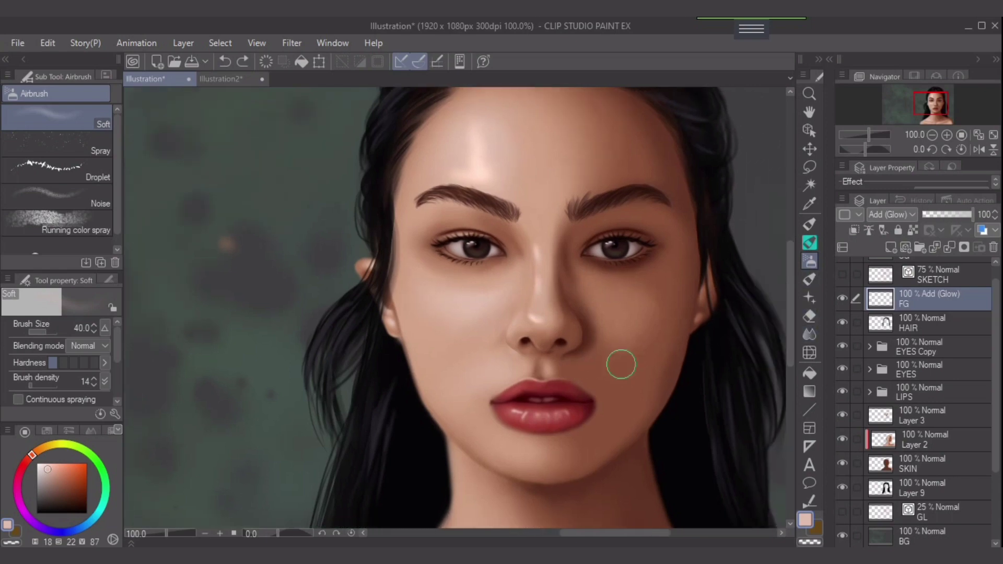
key("]")
left_click_drag(599, 295, 660, 307)
key("ctrl+z")
key("]")
mouse_move(604, 295)
left_mouse_down()
mouse_move(636, 316)
mouse_move(604, 292)
mouse_move(624, 308)
mouse_move(604, 302)
mouse_move(625, 333)
mouse_move(616, 310)
mouse_move(670, 345)
mouse_move(605, 298)
mouse_move(638, 336)
left_mouse_up()
key("ctrl+z")
key("bracketleft")
key("ctrl+z")
Step: Sample the shaded cheek's reddish-brown tone and brush a small glow on the iris of that side's eye at size 15
left_click(631, 318, "alt")
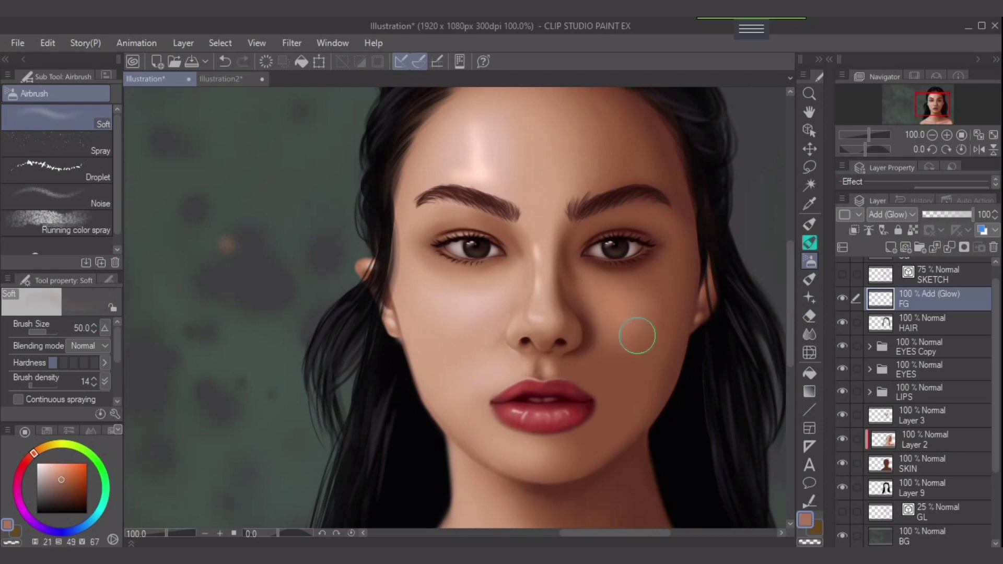
key("bracketright")
scroll(498, 267, "up", 2)
key("bracketleft")
key("bracketleft")
key("bracketleft")
key("bracketleft")
key("bracketleft")
key("bracketleft")
key("bracketleft")
key("bracketleft")
key("bracketleft")
key("bracketleft")
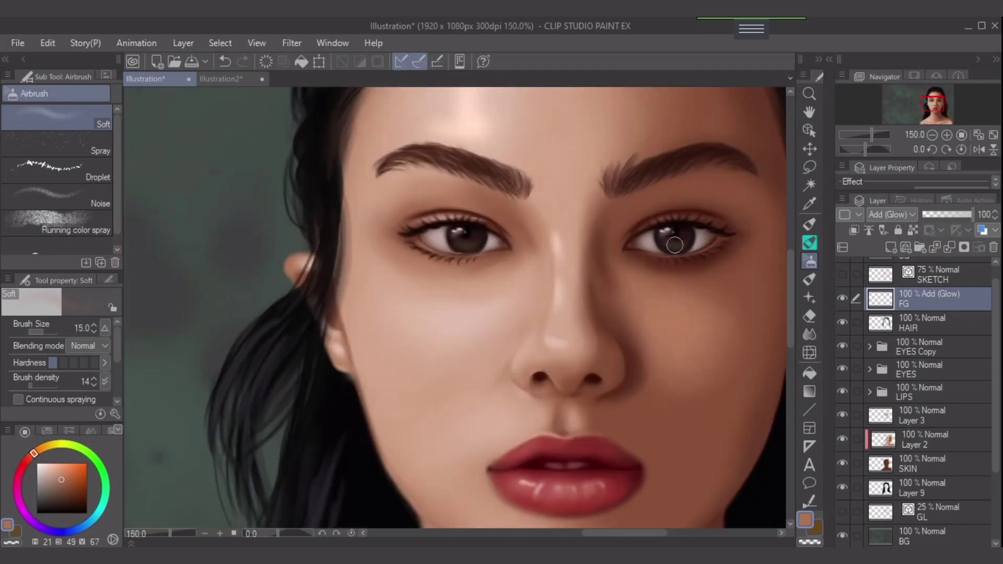
left_click_drag(669, 245, 678, 253)
key("bracketleft")
Step: On the IRIS Copy and Layer 8 Copy layers, lasso the iris on the brighter side and shift it slightly outward
left_click(869, 346)
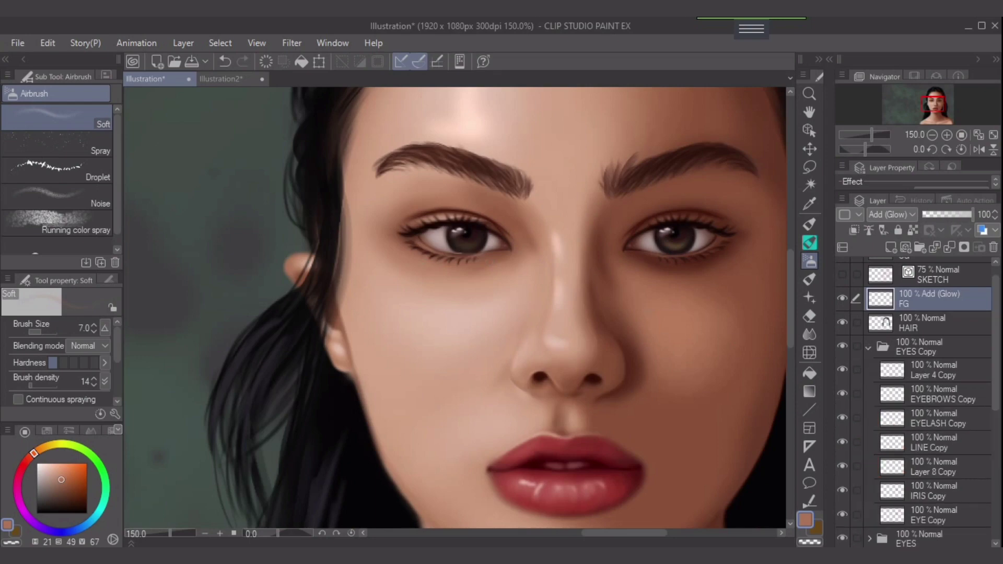
double_click(928, 495)
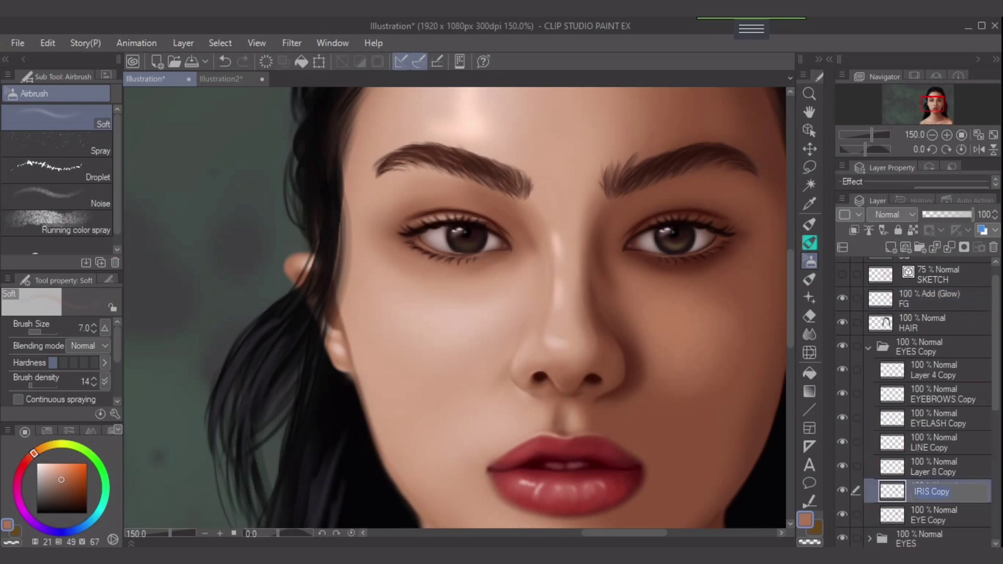
key("Return")
left_click(856, 466)
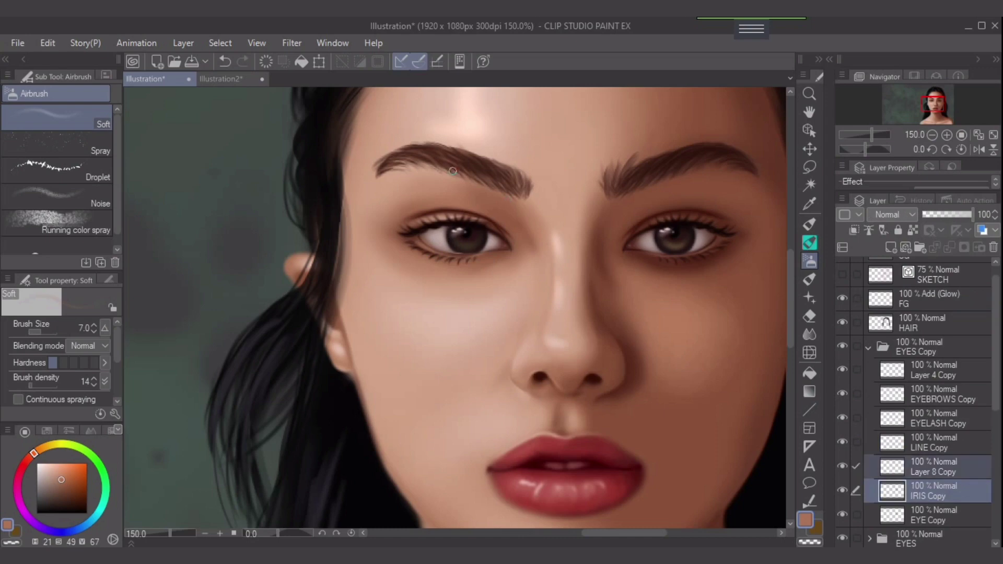
left_click(318, 61)
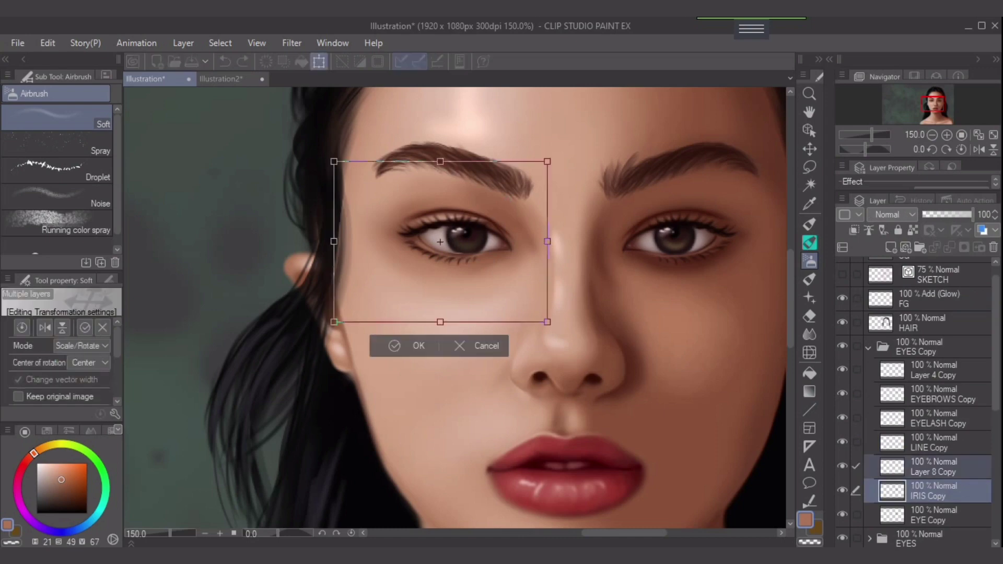
key("Return")
key("m")
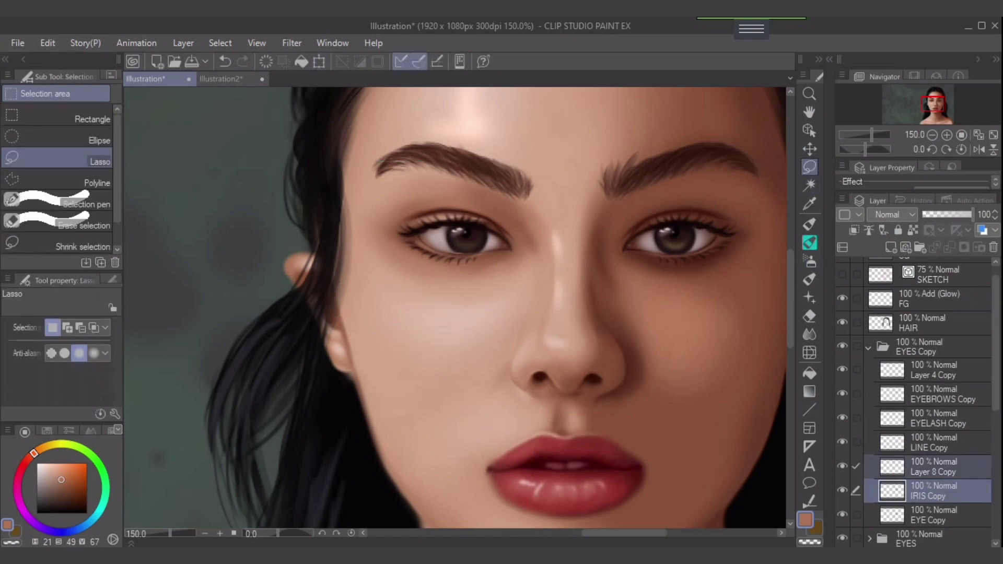
mouse_move(492, 257)
left_mouse_down()
mouse_move(437, 246)
mouse_move(459, 236)
left_mouse_up()
key("ctrl+t")
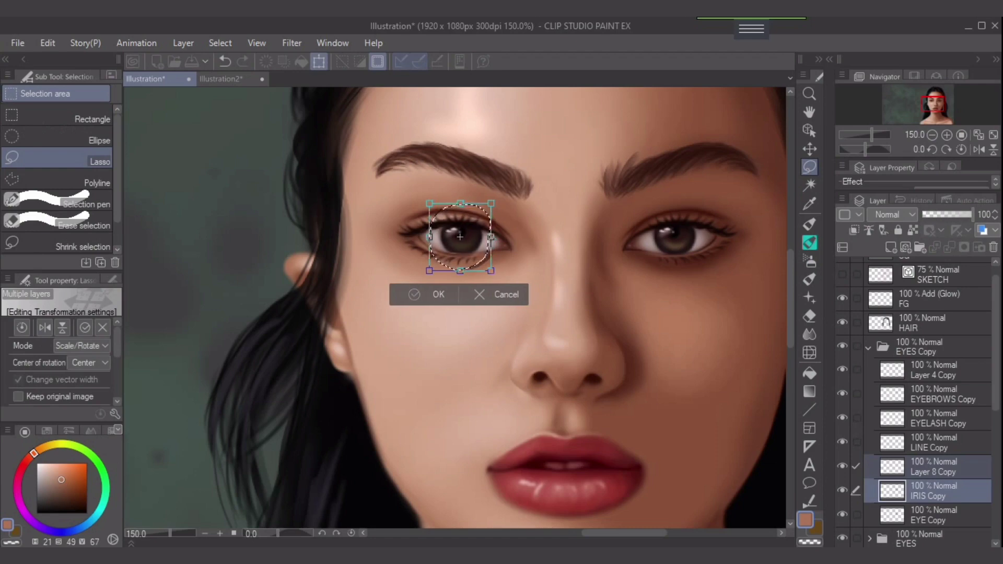
key("Return")
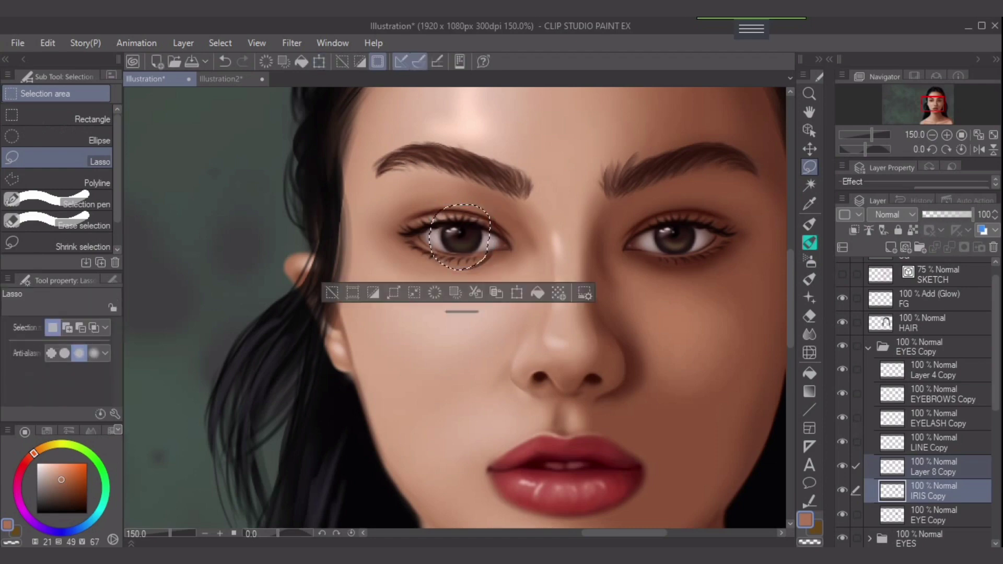
key("ctrl+d")
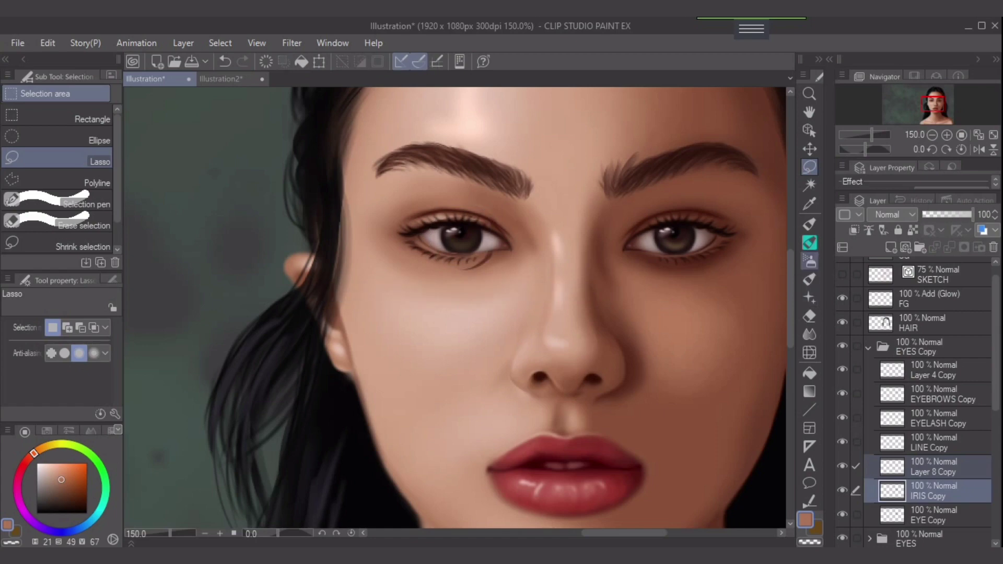
Step: Toggle the visibility of the eye, FG and HAIR layers to find the source of the stray mark below the eye
left_click(809, 261)
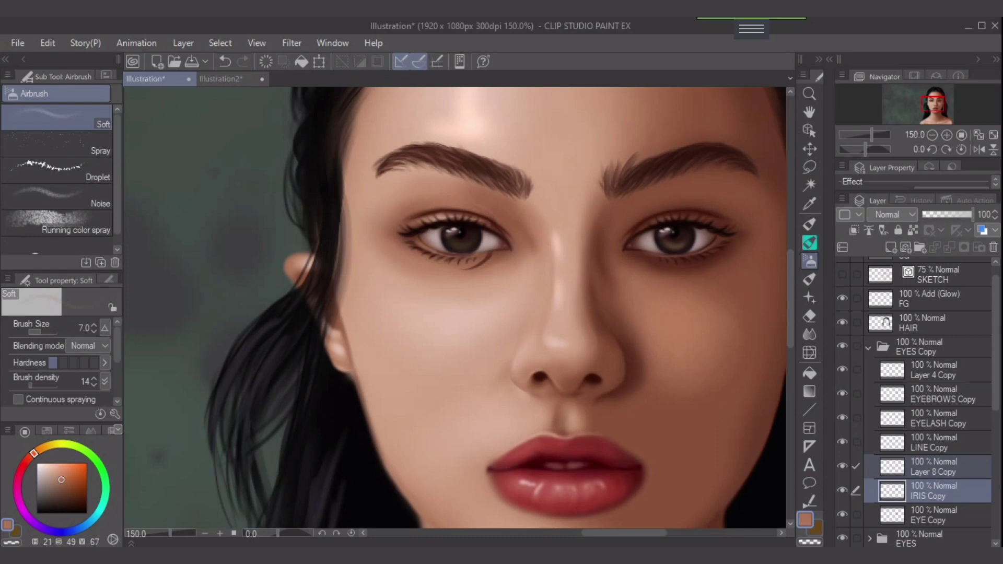
left_click(842, 491)
left_click(929, 299)
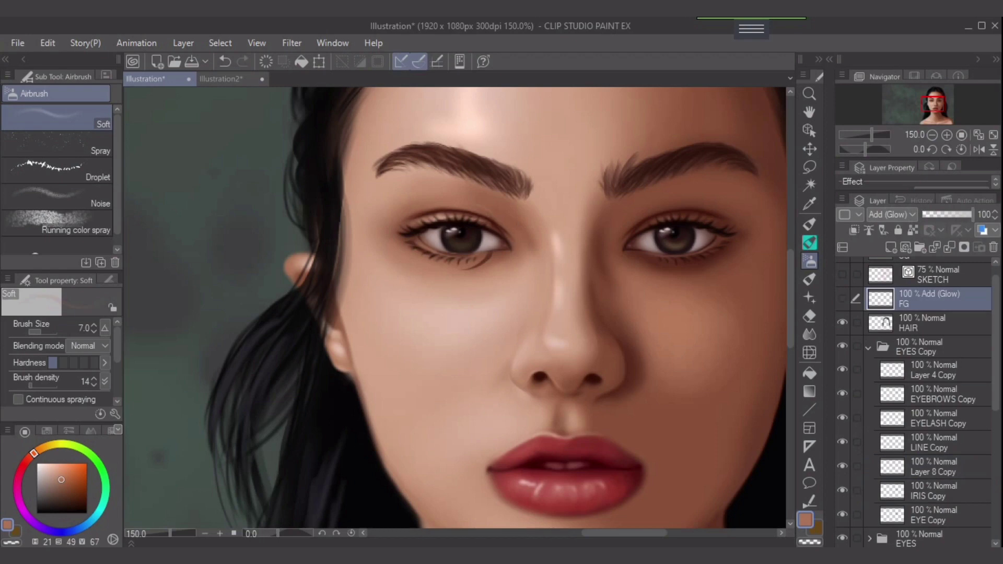
left_click(842, 298)
left_click(842, 322)
left_click(842, 323)
left_click(928, 323)
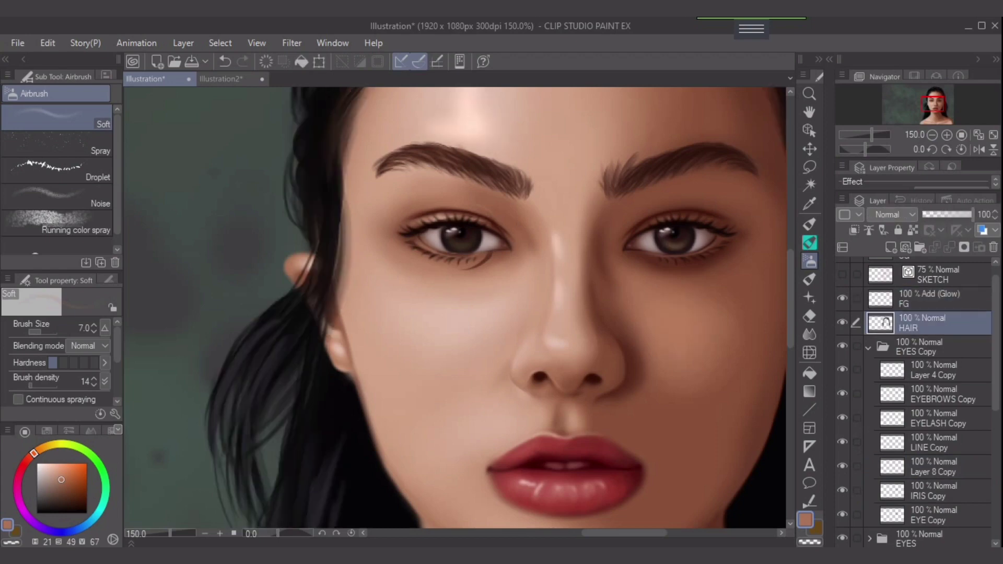
left_click(869, 347)
left_click(842, 345)
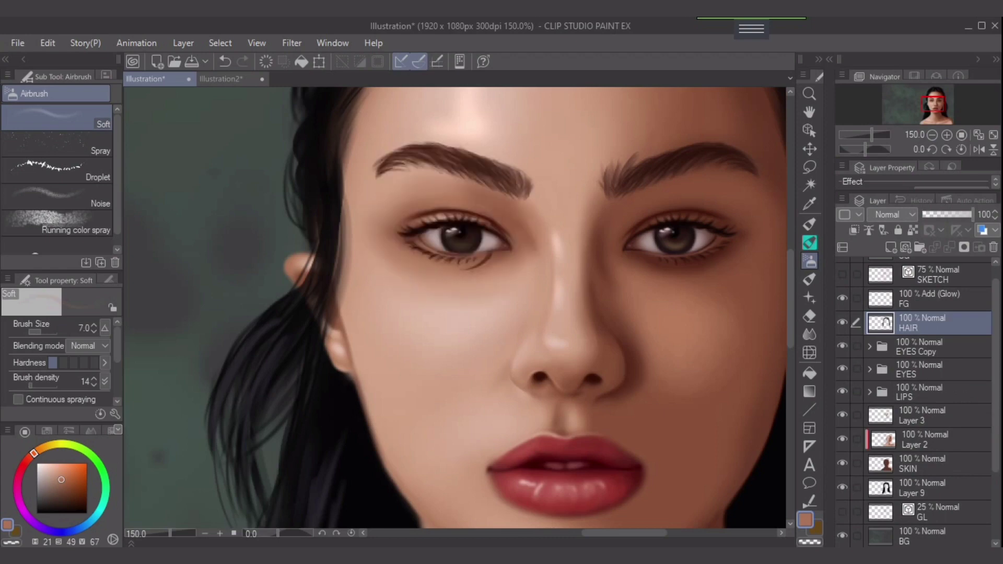
Step: Undo the iris shift, reselect the IRIS Copy and Layer 8 Copy layers, and clear the lasso selection
key("ctrl+z")
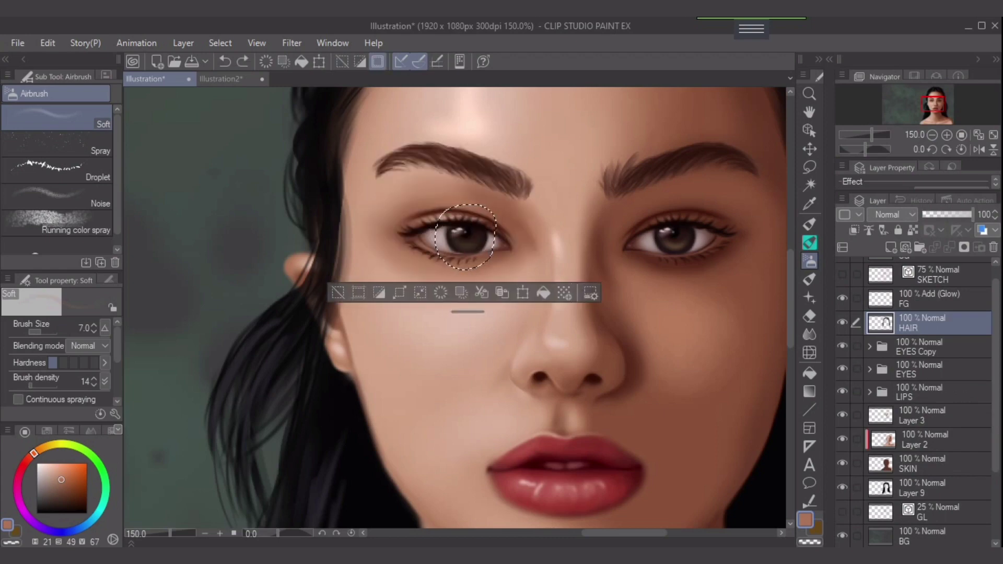
left_click(870, 346)
left_click(930, 491)
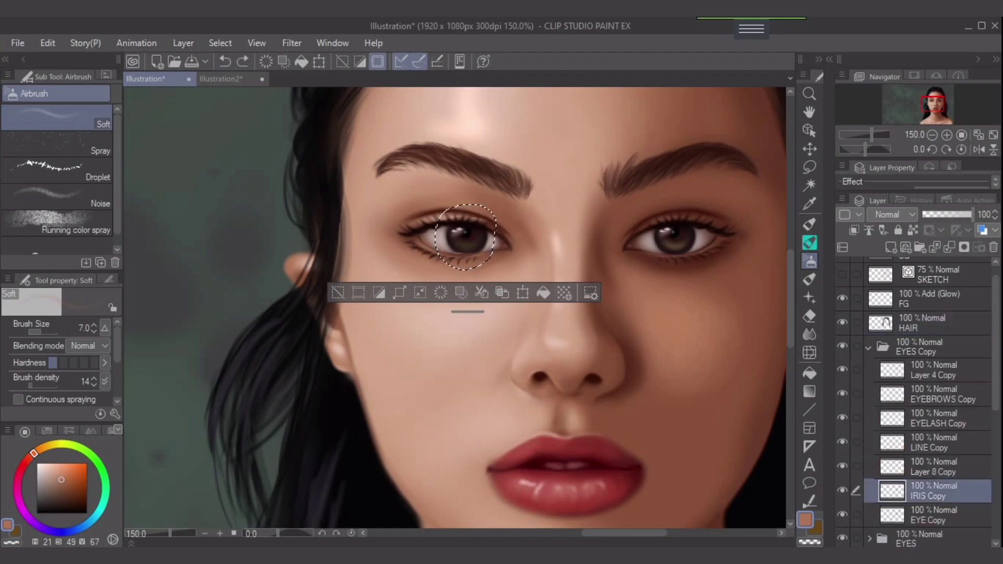
left_click(930, 466, "ctrl")
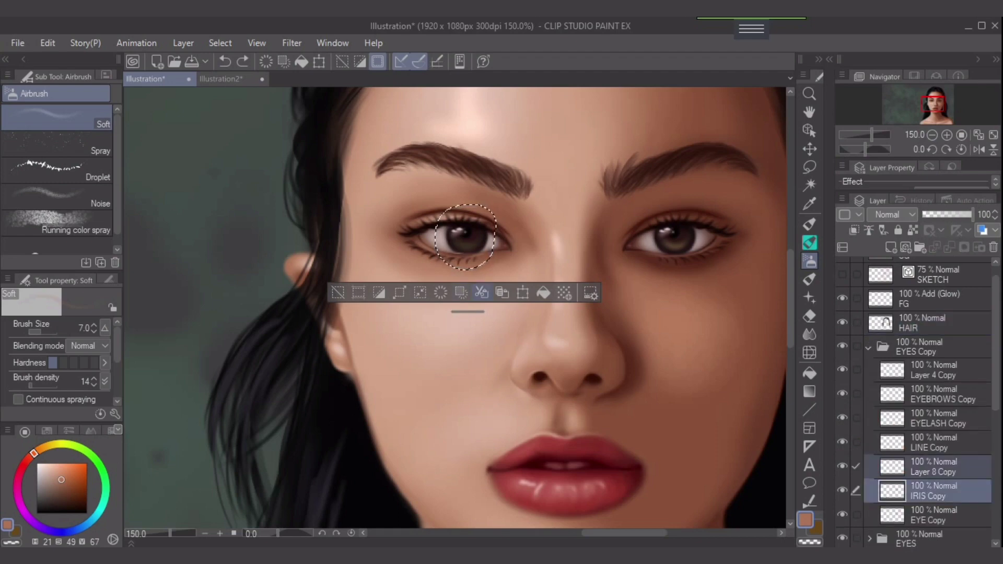
key("ctrl+plus")
key("ctrl+d")
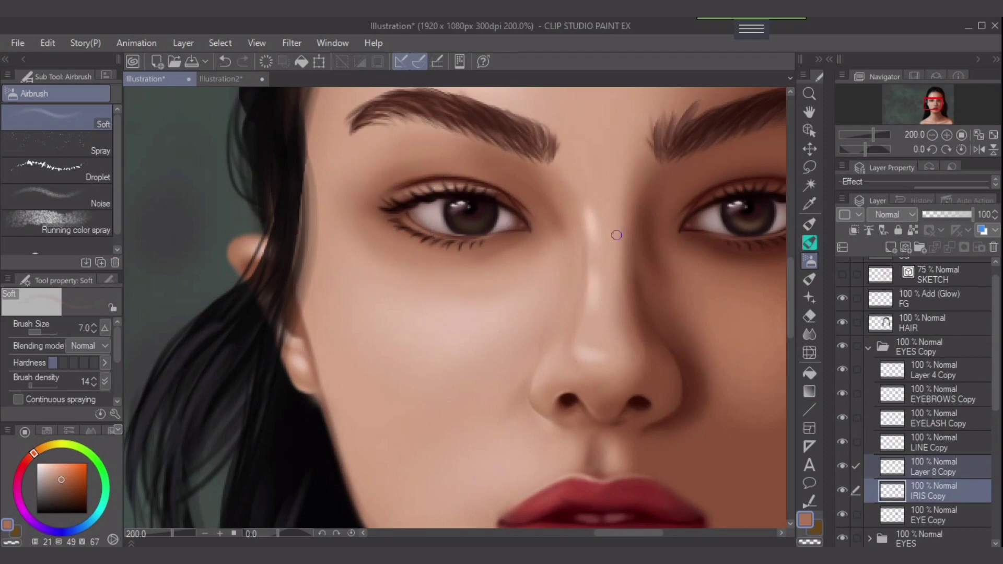
Step: On the IRIS Copy and Layer 8 Copy layers, lasso the brighter side's iris, nudge it slightly toward the temple, and clear the selection
key("m")
scroll(477, 216, "up", 4)
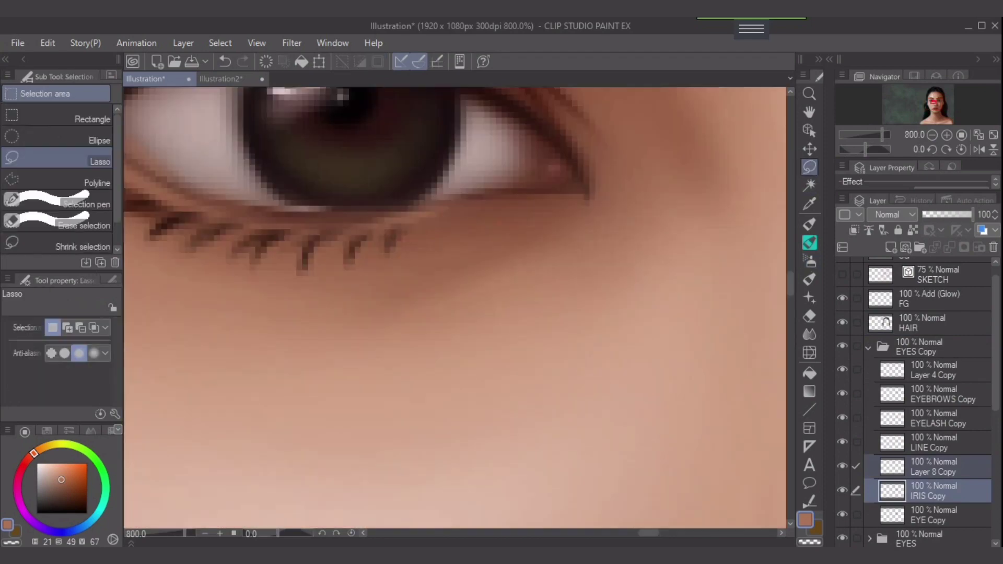
left_click_drag(557, 199, 547, 270)
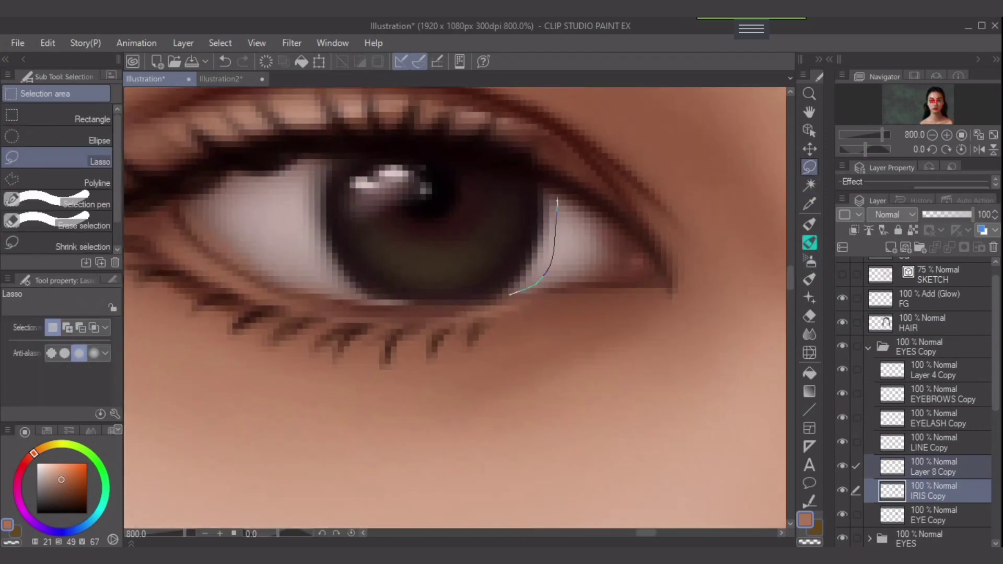
mouse_move(380, 313)
left_mouse_down()
mouse_move(299, 208)
mouse_move(314, 147)
mouse_move(379, 132)
mouse_move(458, 136)
mouse_move(517, 149)
mouse_move(560, 199)
left_mouse_up()
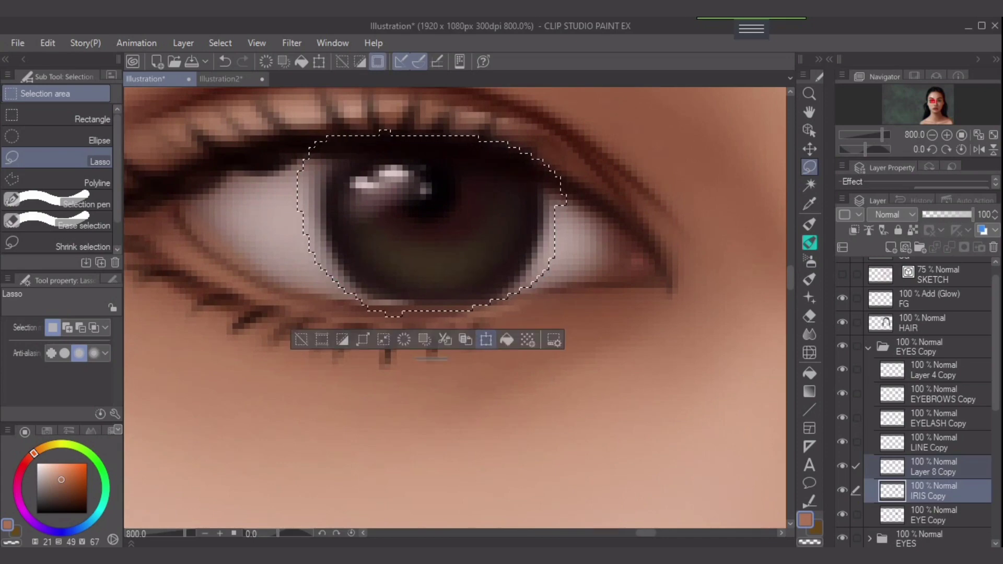
key("ctrl+t")
key("Left")
key("Left")
key("Left")
key("Left")
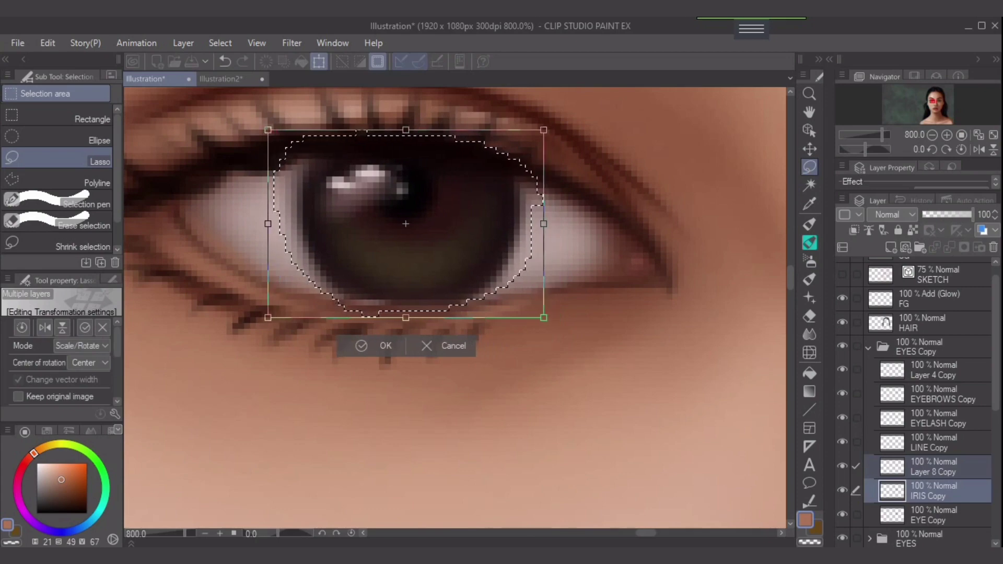
key("Return")
key("ctrl+d")
key("ctrl+minus")
key("ctrl+minus")
key("ctrl+minus")
key("ctrl+minus")
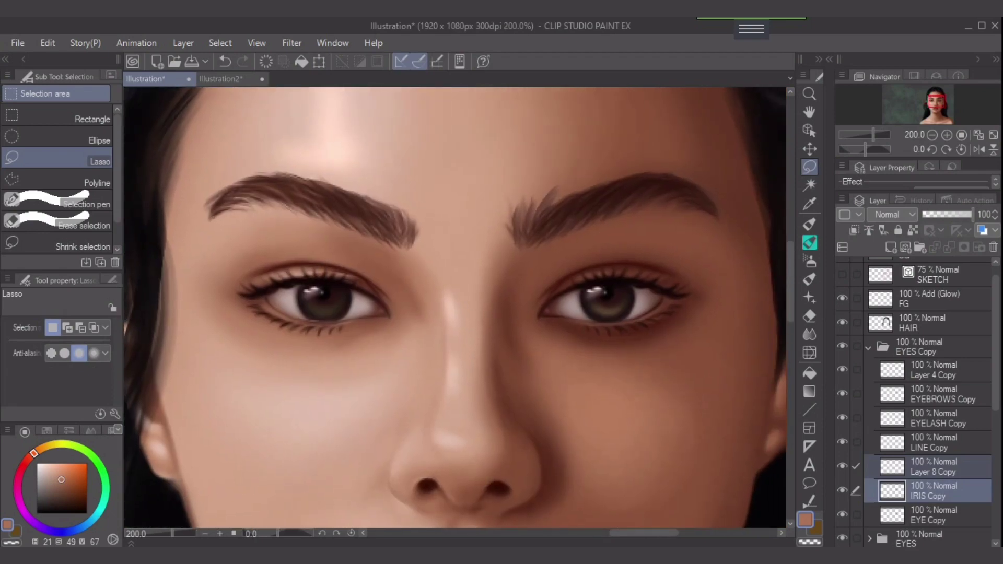
Step: Try a small Soft airbrush glow on the lower part of the brighter side's iris on the FG layer and undo it
left_click(928, 323)
left_click(927, 299)
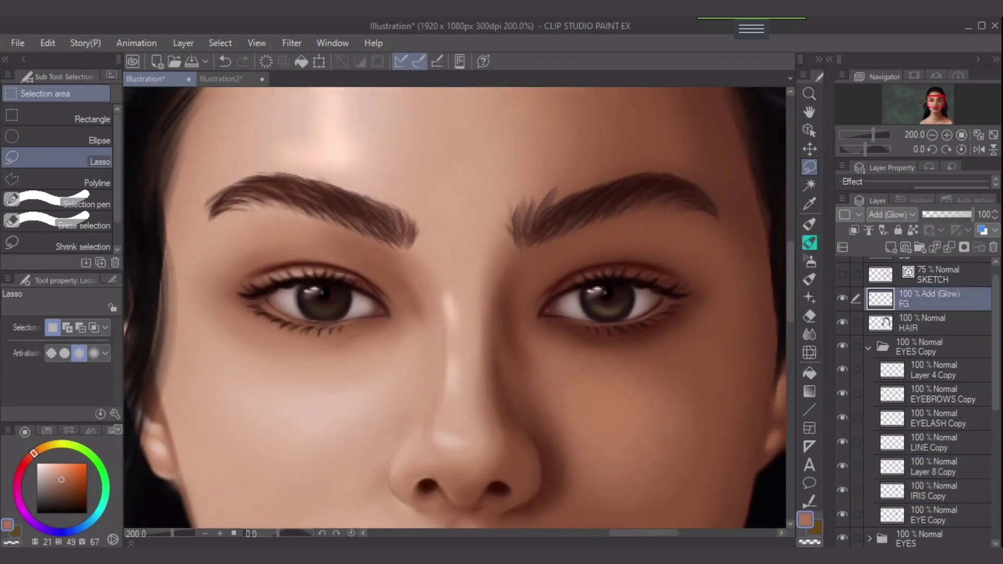
left_click(809, 260)
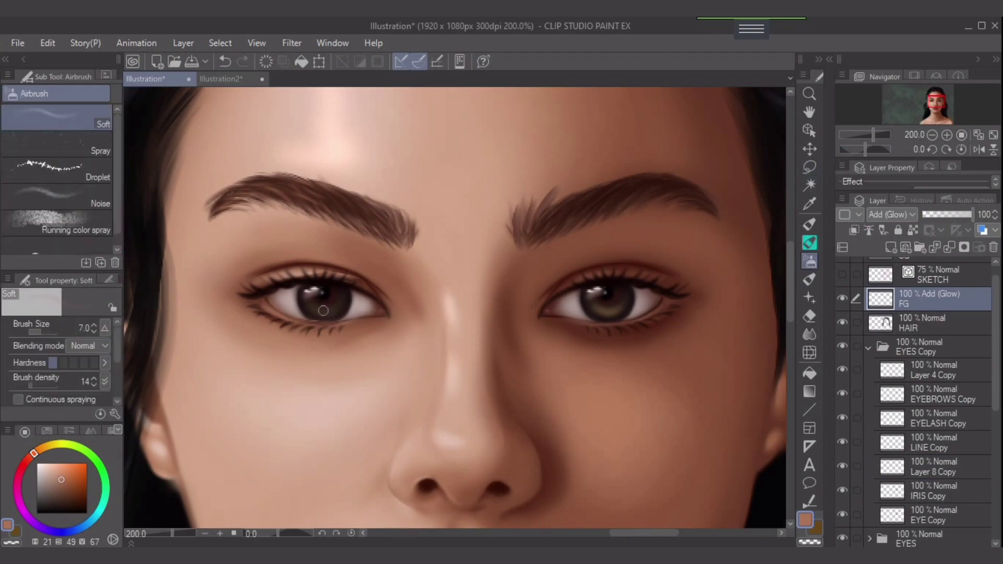
left_click_drag(314, 312, 330, 312)
key("ctrl+z")
key("[")
key("ctrl+z")
Step: On the FG layer, brush a soft glow below the brighter-side eyebrow at size 15, and sample the skin tone under the opposite brow
key("bracketright")
key("bracketright")
key("bracketright")
key("bracketright")
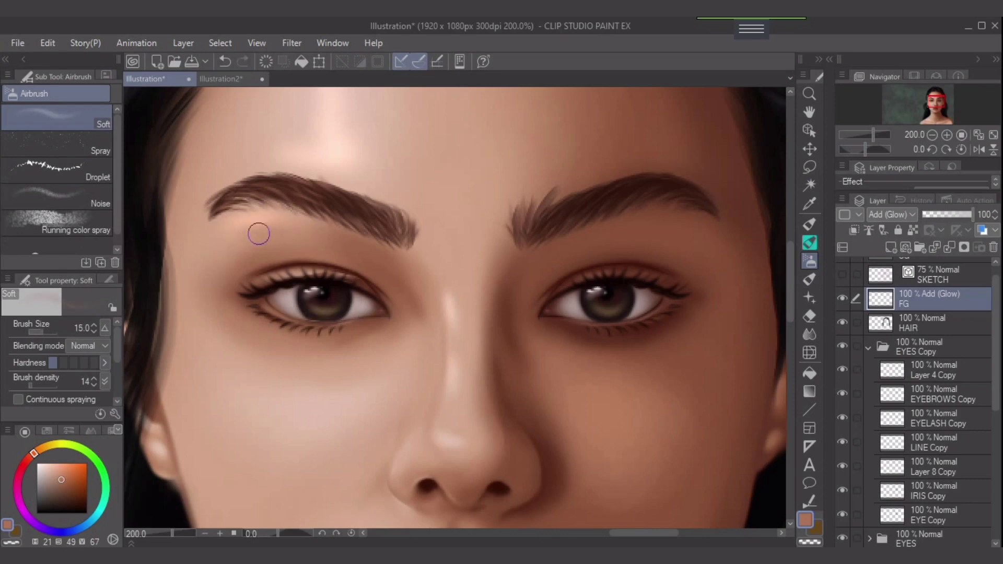
key("bracketright")
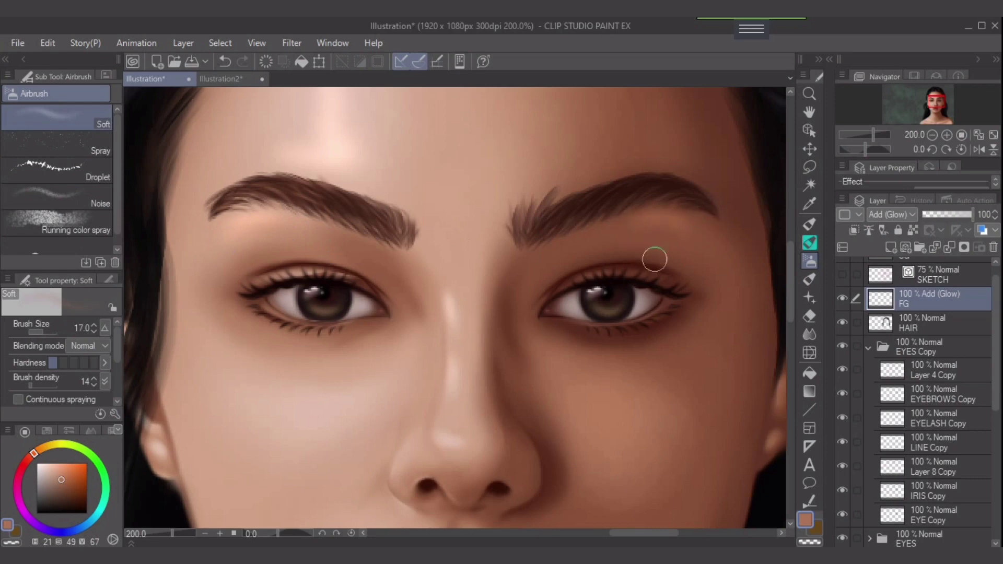
left_click(685, 237, "alt")
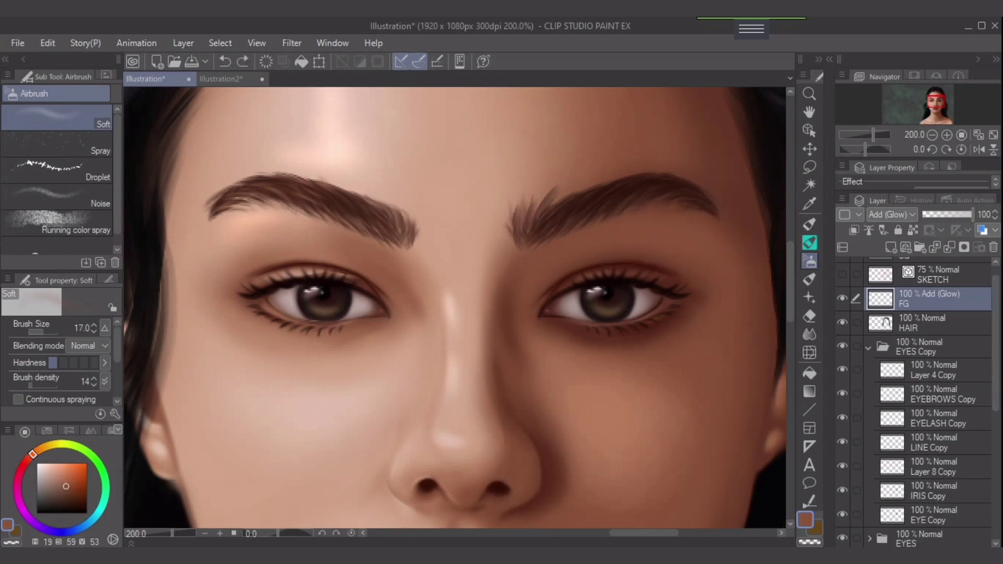
Step: In the EYES folder, unlock Layer 4's transparent pixels and try the sampled shaded-cheek tone below that side's eyebrow at size 20, undoing the stroke
left_click(868, 347)
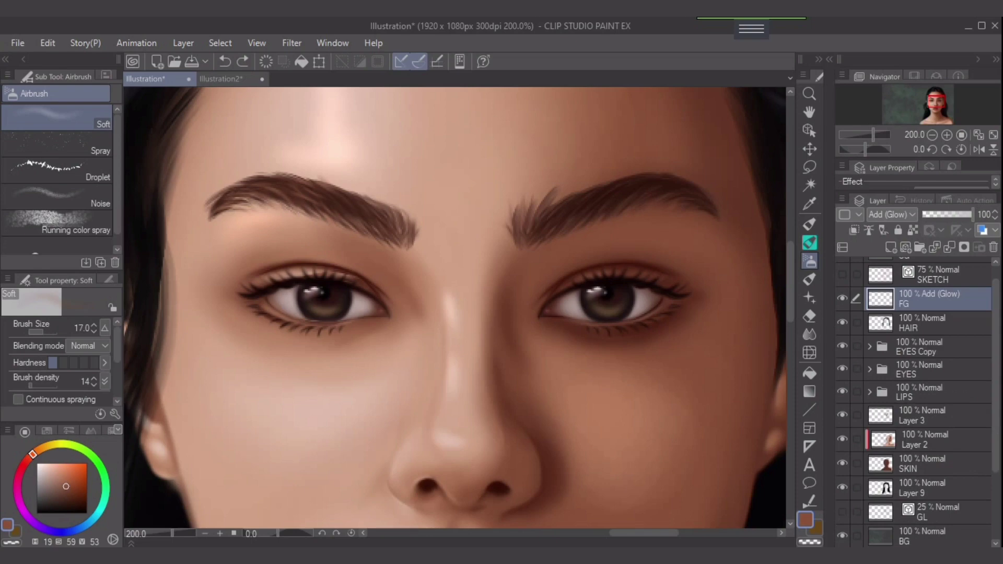
left_click(868, 369)
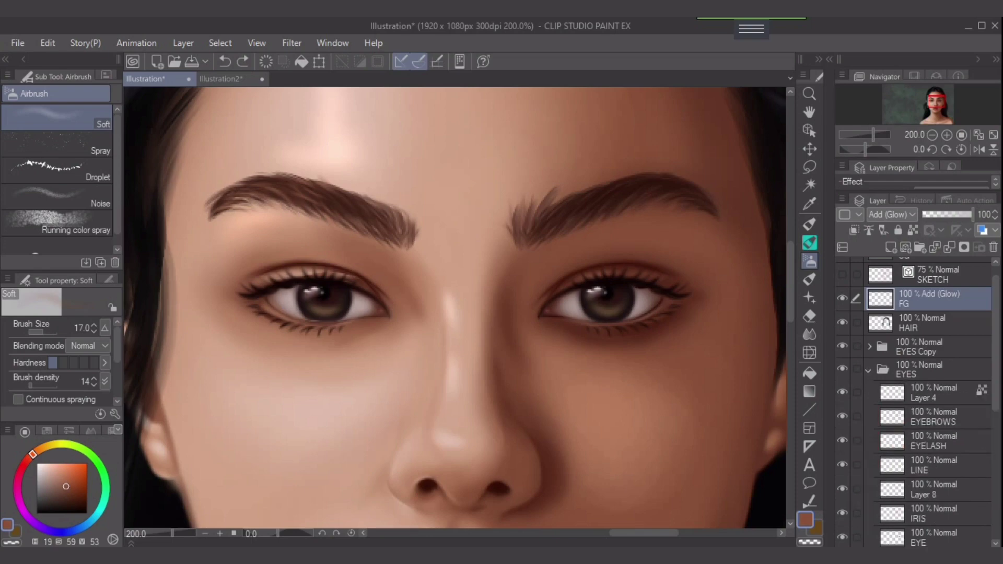
left_click(933, 392)
left_click(913, 229)
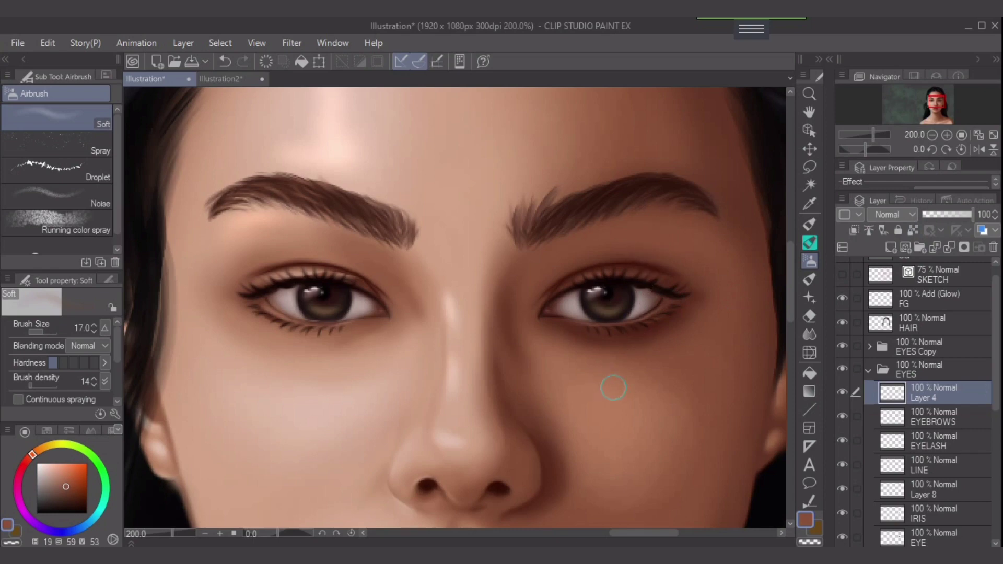
left_click(595, 381, "alt")
key("]")
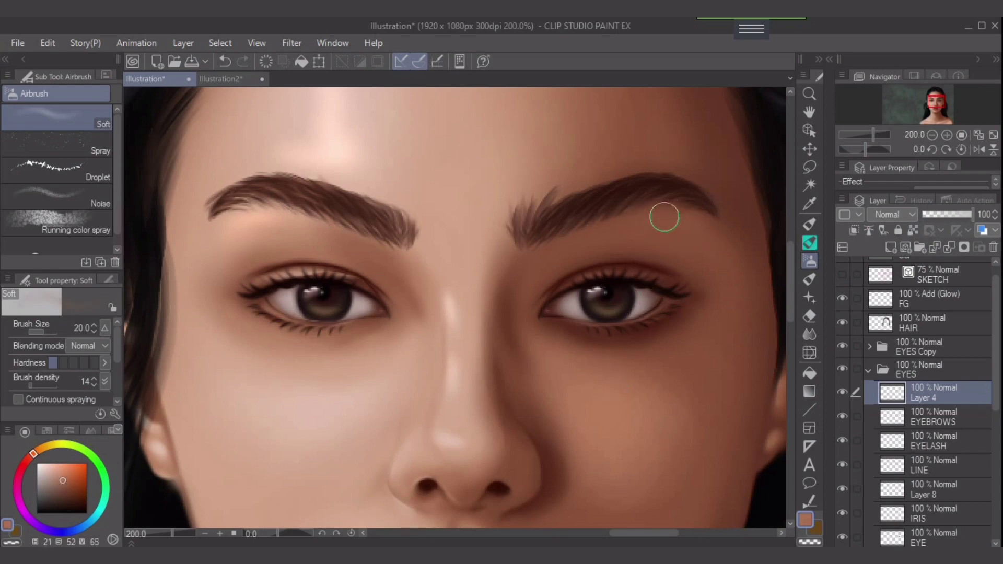
key("ctrl+z")
Step: On the EYELASH layer, soften the skin below the shaded-side eyebrow's outer end with the cheek tone, using airbrush sizes 20 to 30
left_click(928, 441)
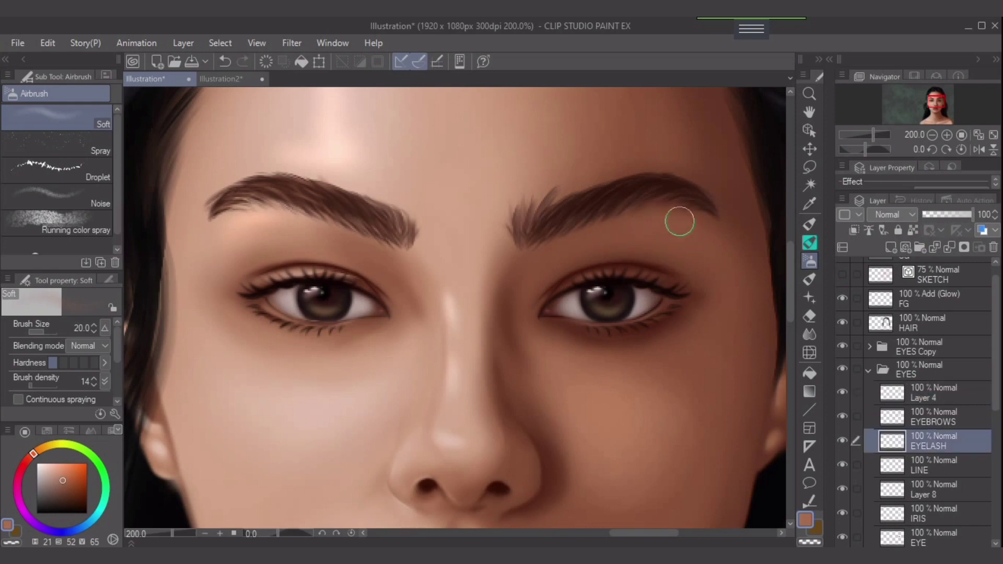
key("]")
key("bracketright")
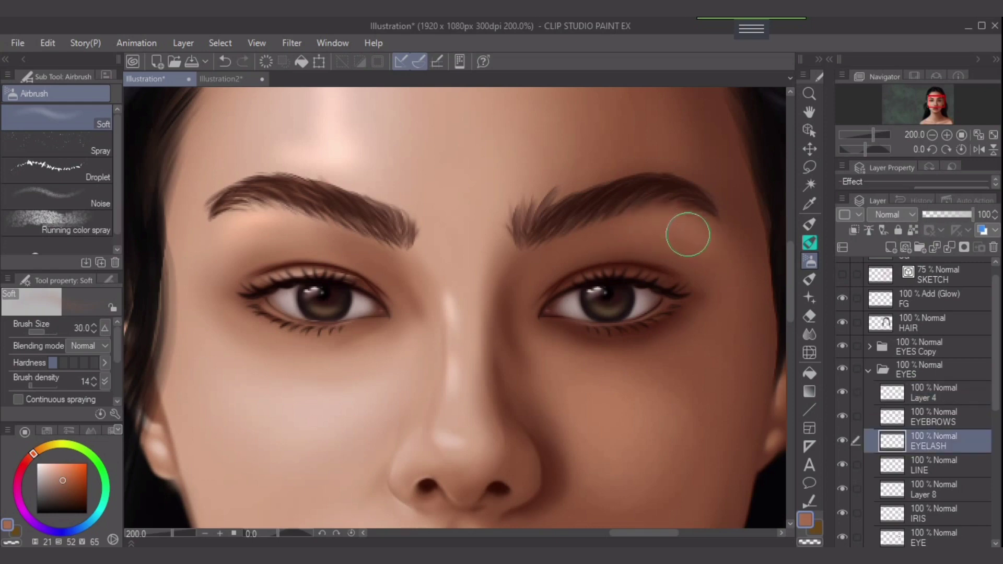
key("bracketleft")
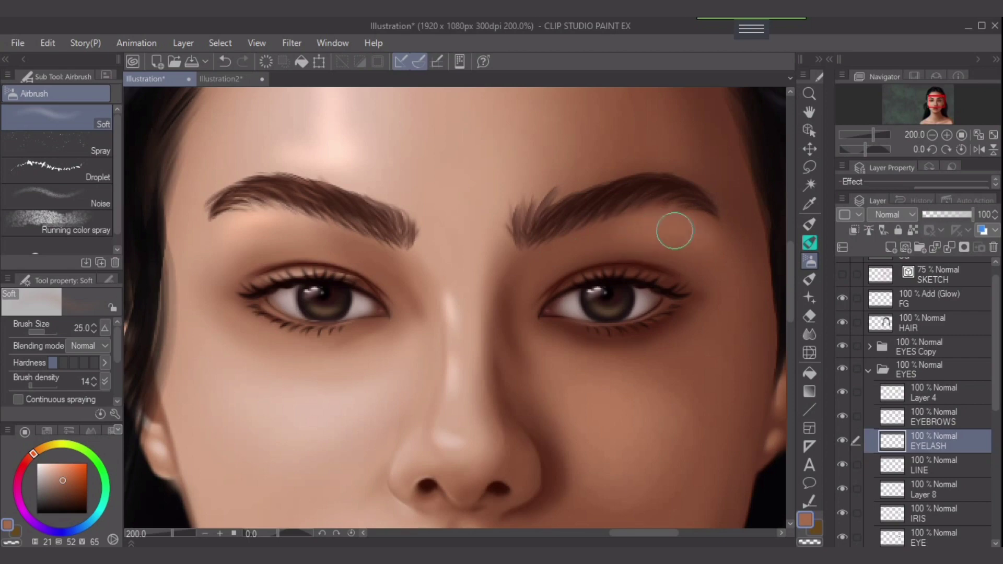
Step: Sample the lit cheek's pale tone and brush it on the EYELASH Copy layer below the brighter-side eyebrow's outer end at sizes 17 and 15
left_click(244, 225, "alt")
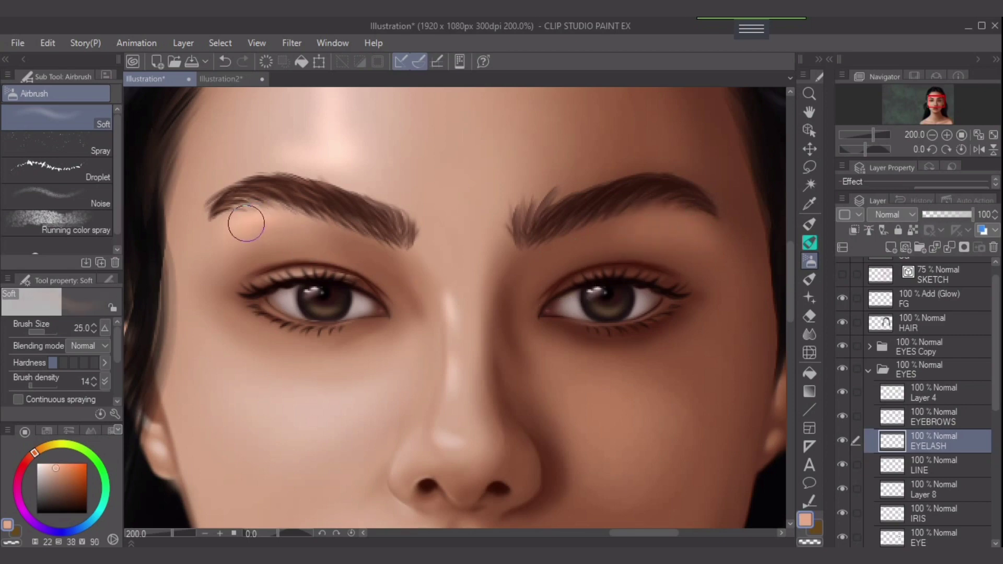
left_click(296, 401, "alt")
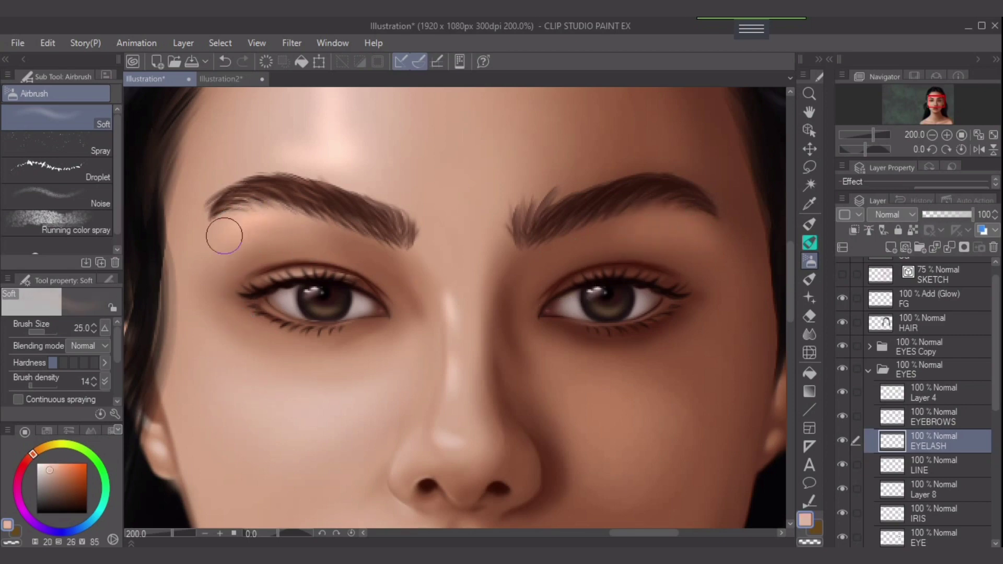
key("bracketleft")
key("bracketleft")
left_click(870, 346)
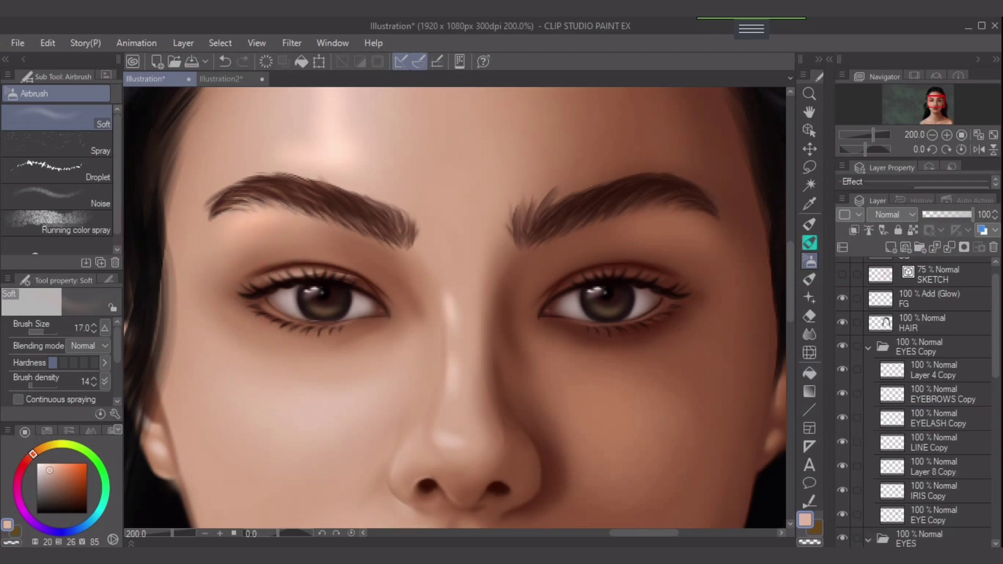
left_click(935, 418)
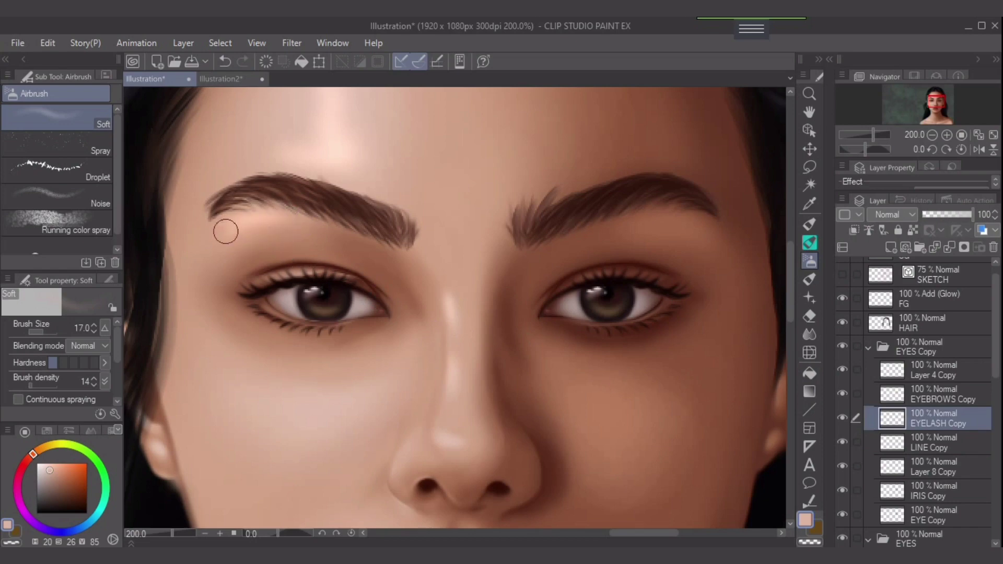
key("bracketleft")
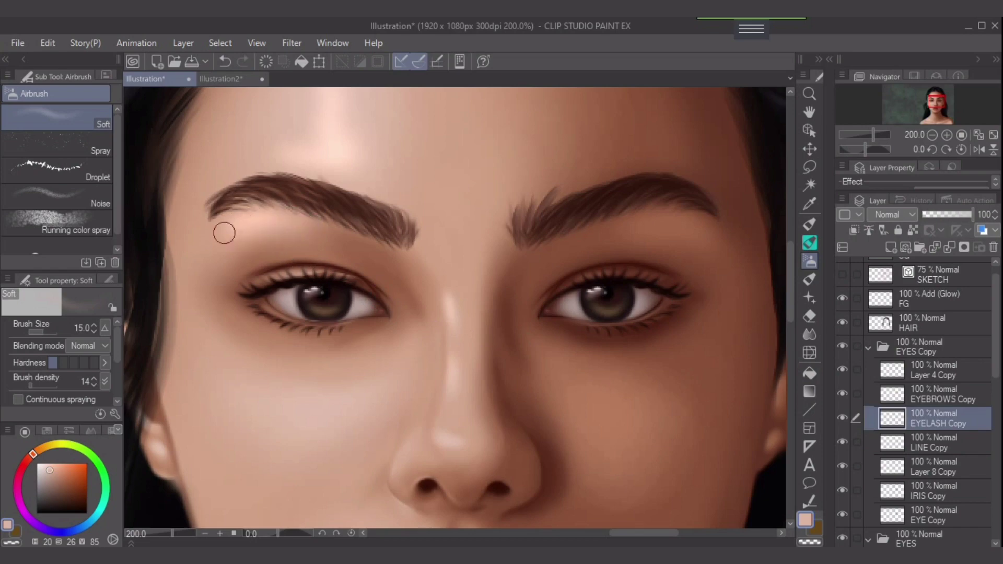
Step: Try brushing the pale cheek tone below the shaded-side eyebrow at size 20 and undo the stroke
key("ctrl+minus")
key("bracketright")
key("bracketright")
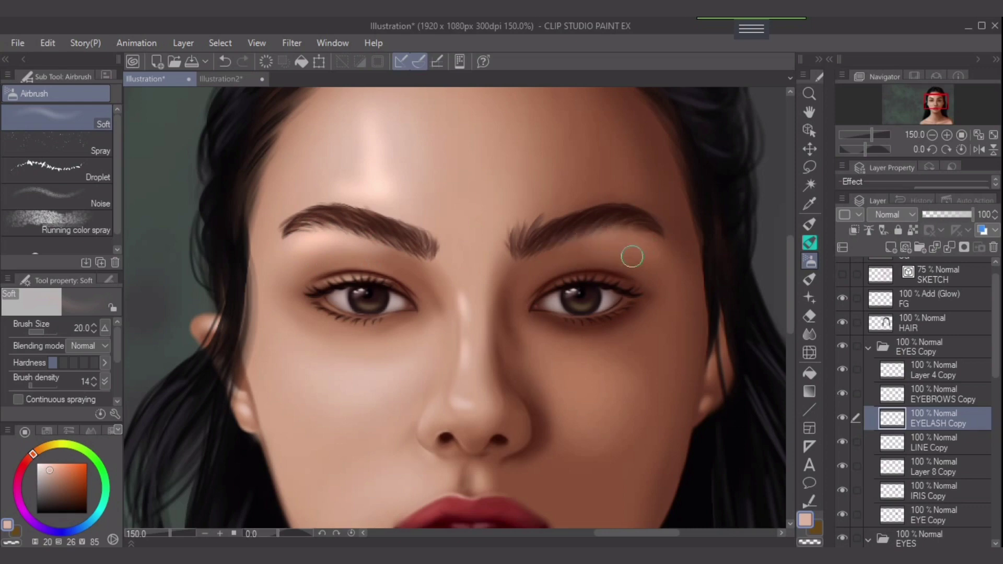
key("ctrl+z")
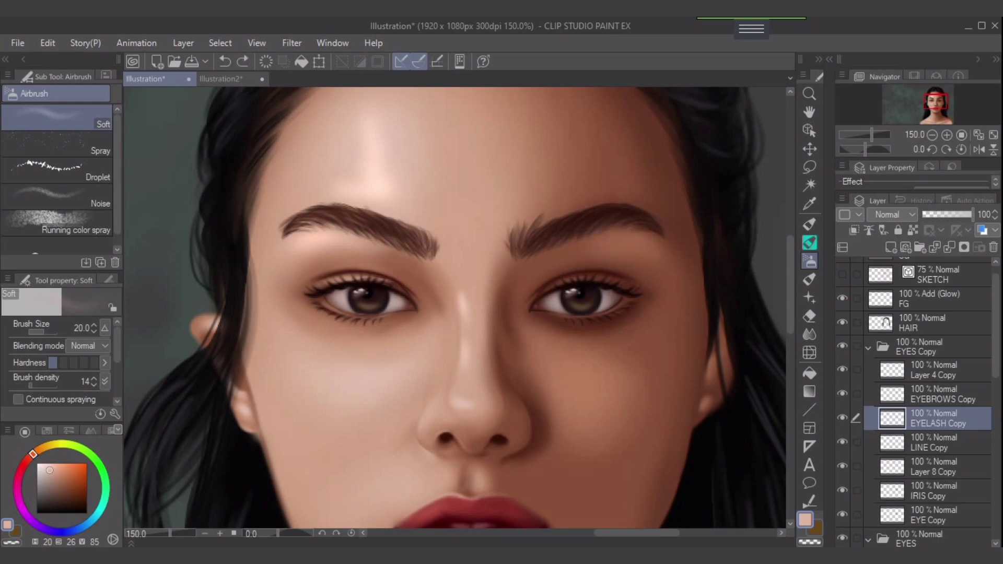
Step: On the EYELASH layer, sample the shaded brow bone's brown, lighten it slightly, and brush it above the inner part of that eye at size 25
scroll(929, 402, "down", 5)
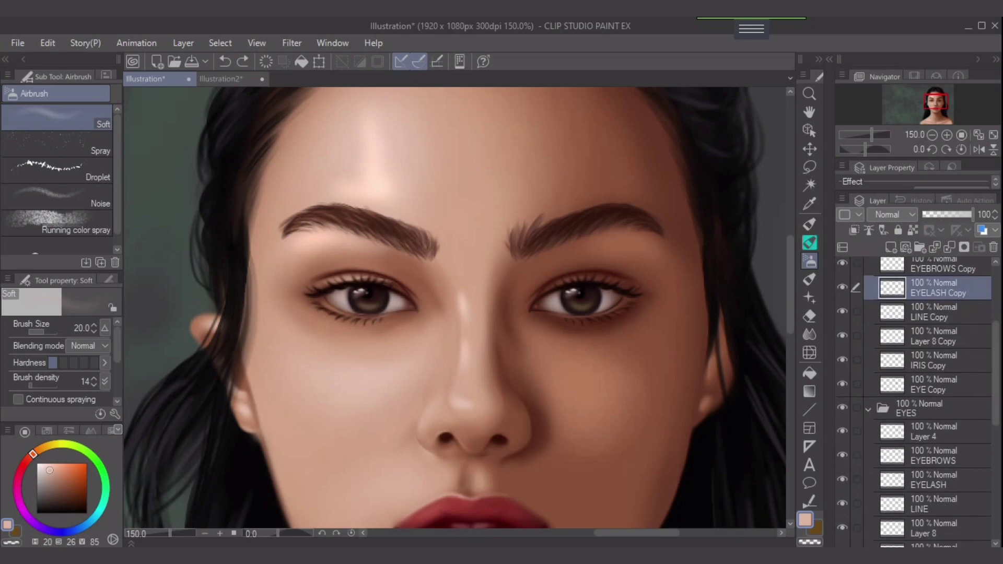
left_click(927, 480)
key("]")
left_click_drag(632, 238, 580, 246)
key("ctrl+z")
left_click(630, 241, "alt")
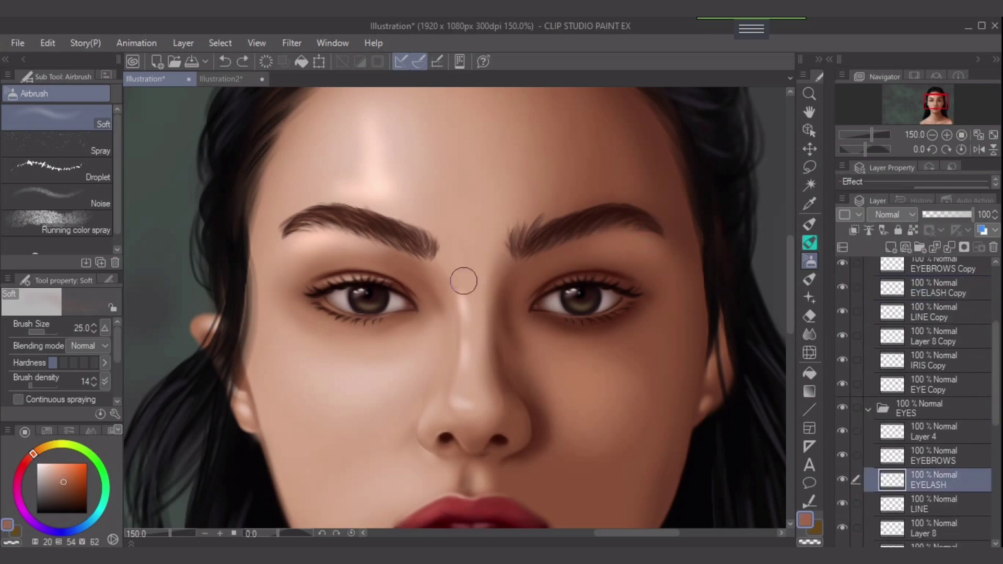
left_click(59, 475)
left_click(61, 479)
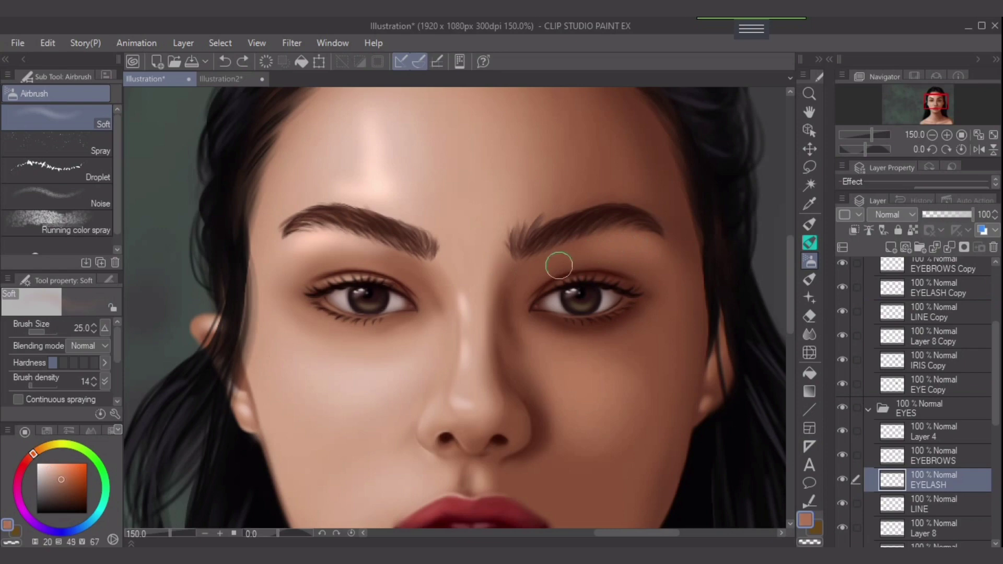
mouse_move(564, 256)
left_mouse_down()
mouse_move(616, 234)
mouse_move(657, 248)
mouse_move(597, 235)
mouse_move(645, 241)
mouse_move(561, 251)
left_mouse_up()
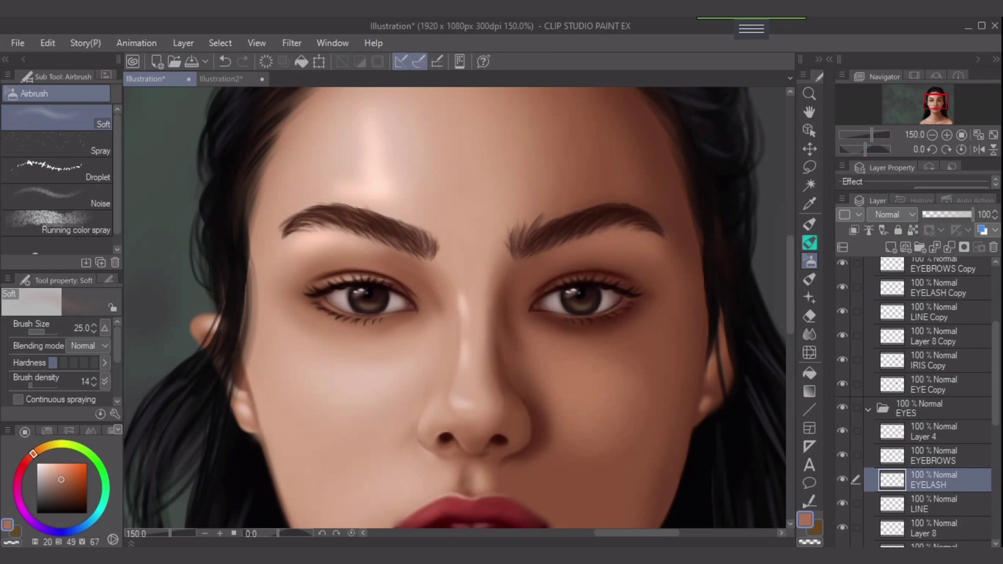
Step: Collapse the EYES Copy folder and brush a soft glow on the FG layer below the shaded-side eyebrow at size 30
key("ctrl+minus")
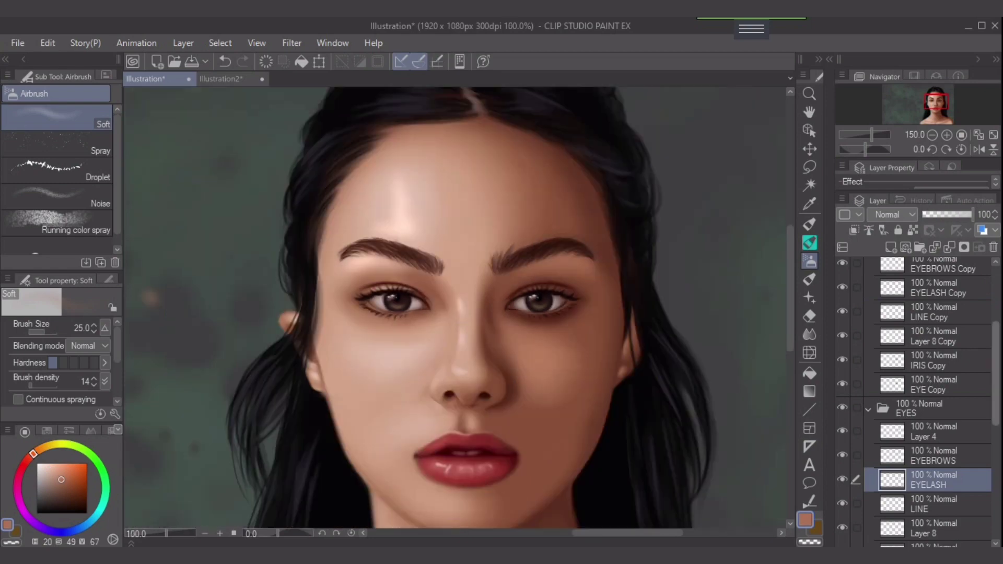
left_click_drag(995, 374, 995, 319)
left_click(868, 365)
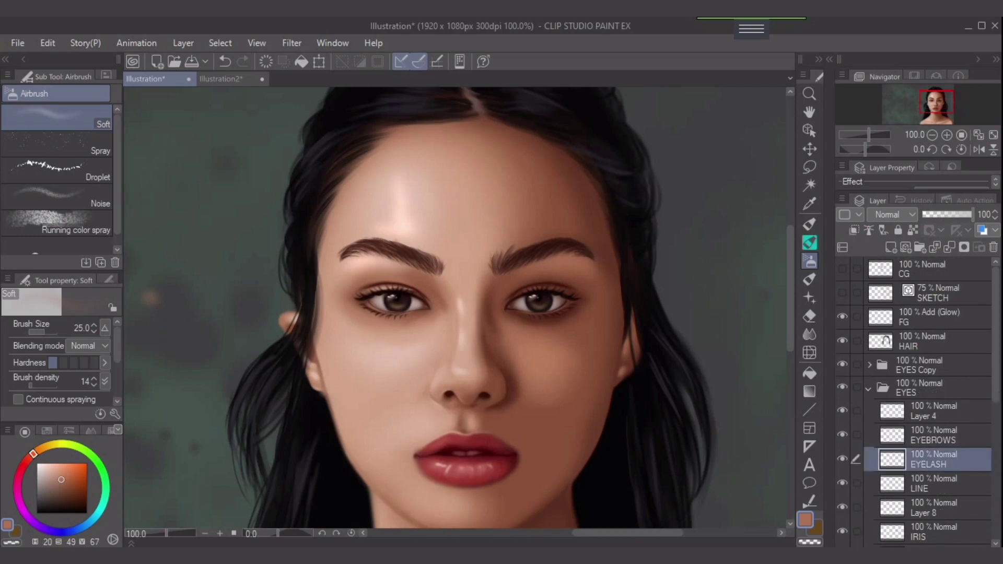
left_click(930, 316)
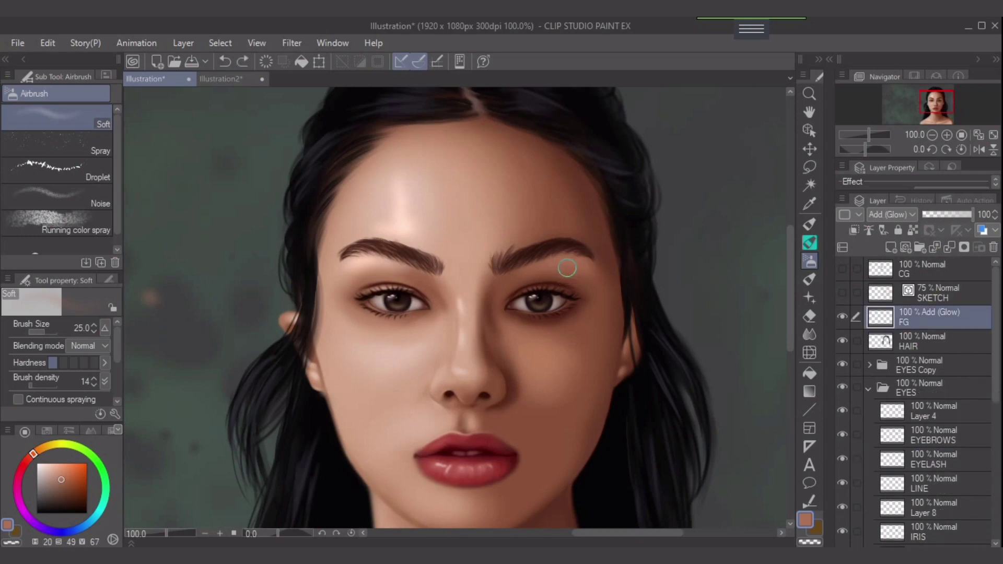
key("bracketright")
left_click_drag(582, 266, 562, 272)
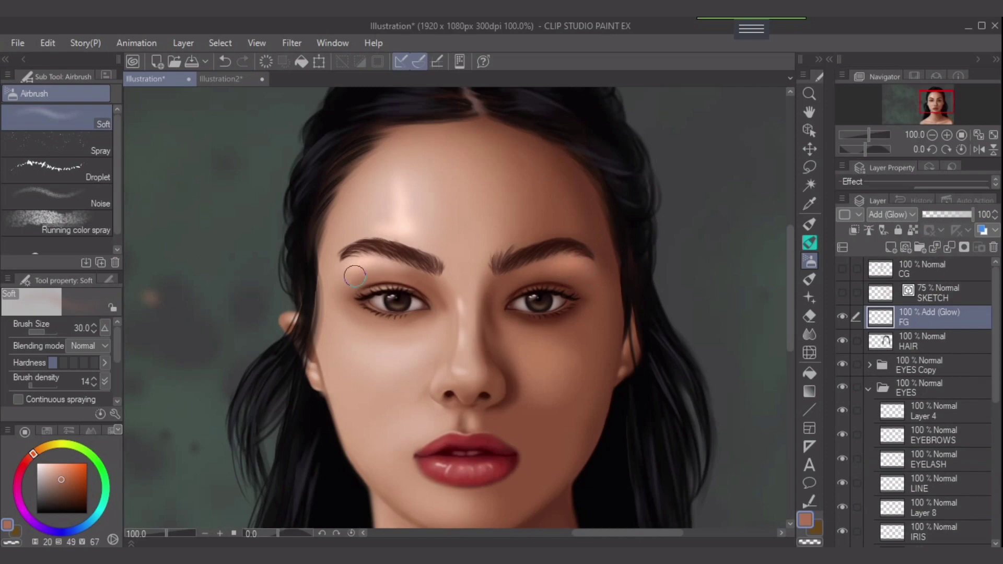
Step: Try soft glow strokes on the nose tip and bridge with the airbrush reduced to size 17, undoing each one
key("bracketleft")
key("bracketleft")
key("bracketleft")
mouse_move(454, 369)
left_mouse_down()
mouse_move(478, 381)
mouse_move(468, 374)
left_mouse_up()
key("ctrl+z")
key("bracketleft")
key("bracketleft")
left_click_drag(457, 301, 463, 351)
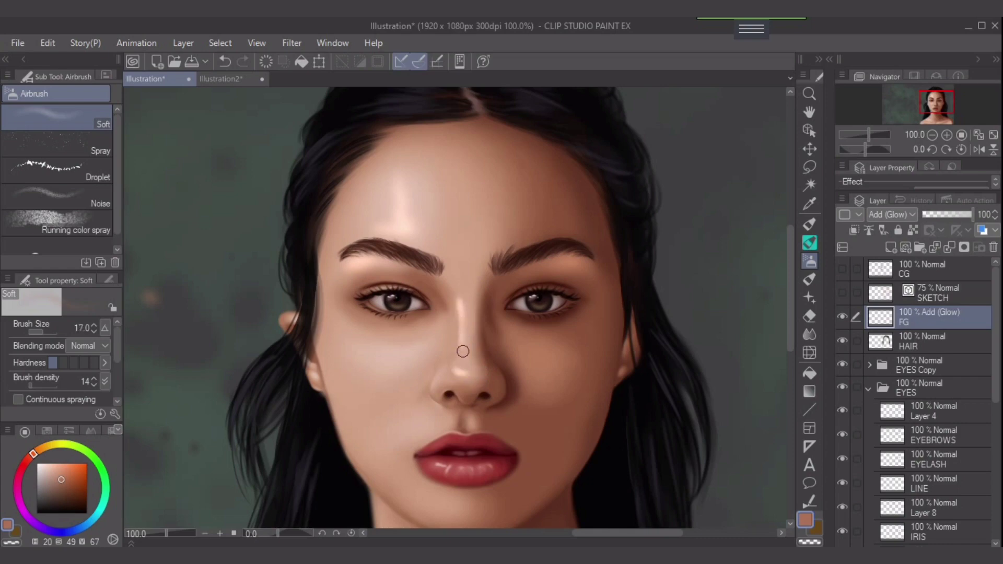
key("ctrl+z")
Step: Sample the lit earlobe's light tone and brush soft glows down the nose bridge at size 20 and along the nose's shaded side at 17
key("bracketright")
left_click(306, 375, "alt")
left_click_drag(458, 301, 459, 348)
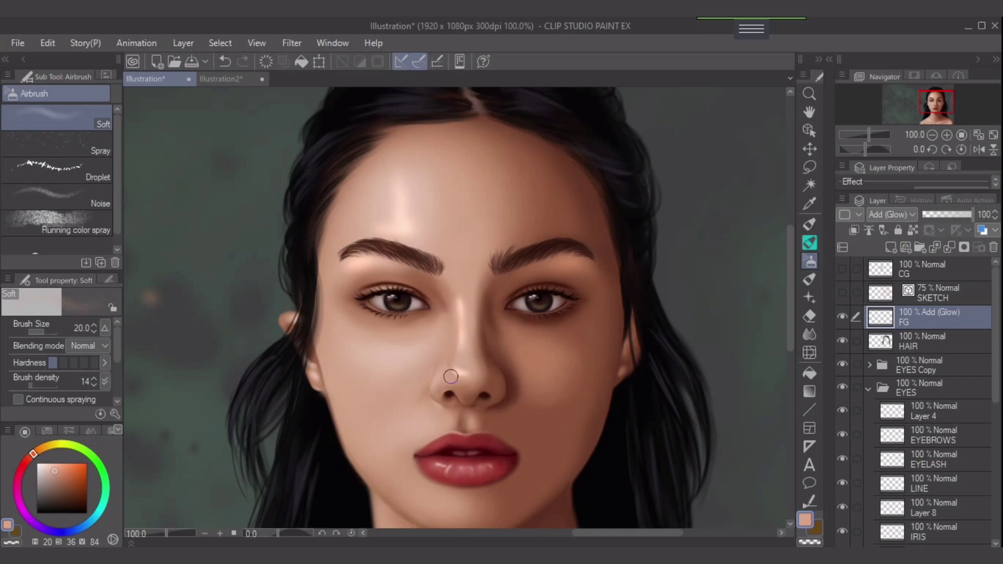
key("ctrl+z")
key("bracketleft")
key("bracketright")
left_click_drag(458, 300, 457, 349)
key("bracketleft")
left_click_drag(506, 361, 497, 291)
Step: Brush a soft glow over the lit cheek on the FG layer with the airbrush enlarged to size 40
key("bracketright")
key("bracketright")
key("bracketright")
key("bracketright")
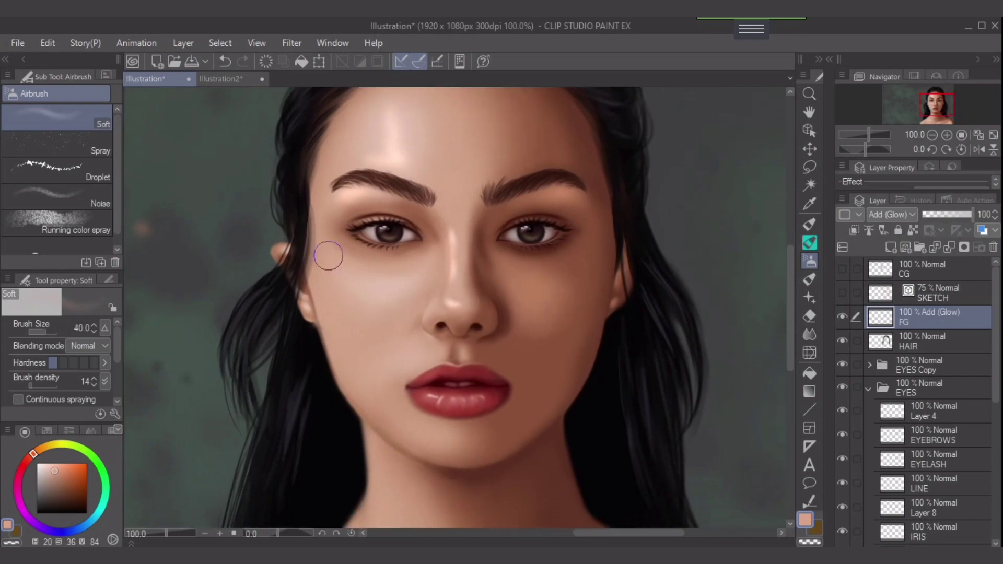
left_click_drag(329, 256, 354, 284)
key("bracketright")
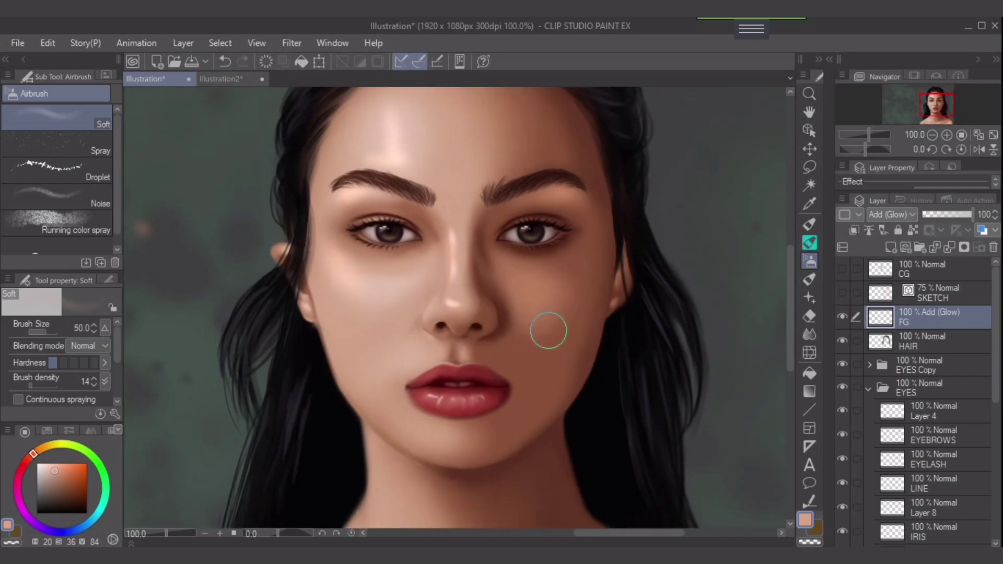
Step: Brush a soft glow from the lit side of the neck down the shoulder's outer edge at size 25
scroll(559, 328, "down", 1)
mouse_move(562, 331)
left_mouse_down()
mouse_move(553, 324)
mouse_move(606, 225)
left_mouse_up()
key("bracketleft")
key("bracketleft")
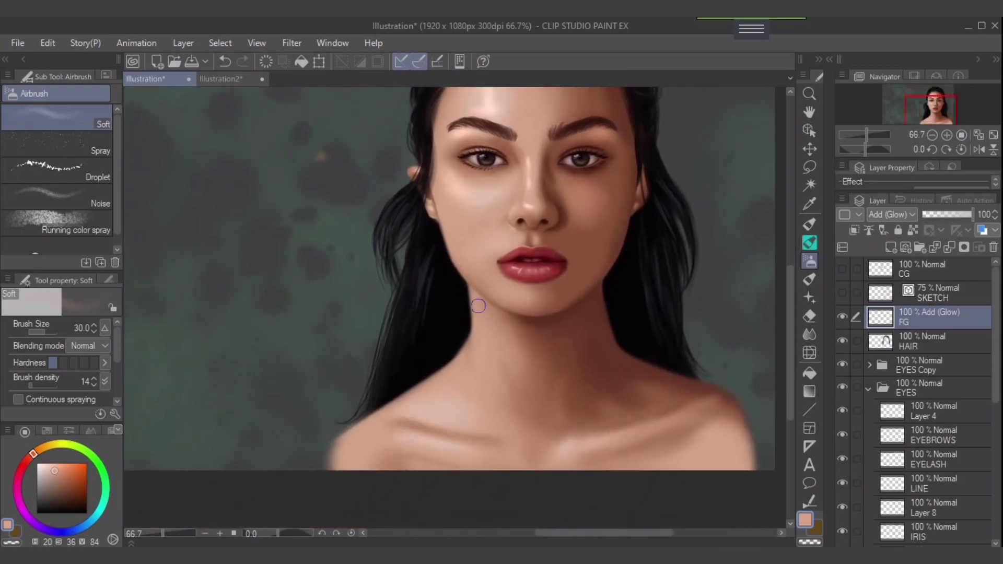
key("bracketleft")
mouse_move(470, 337)
left_mouse_down()
mouse_move(407, 400)
mouse_move(453, 372)
mouse_move(362, 438)
mouse_move(413, 400)
mouse_move(375, 417)
mouse_move(353, 455)
mouse_move(343, 449)
mouse_move(377, 429)
mouse_move(331, 470)
left_mouse_up()
Step: Brush soft glows along both collarbones at size 30, undoing a first size-40 stroke on the lit-side collarbone
key("bracketright")
key("bracketright")
key("bracketright")
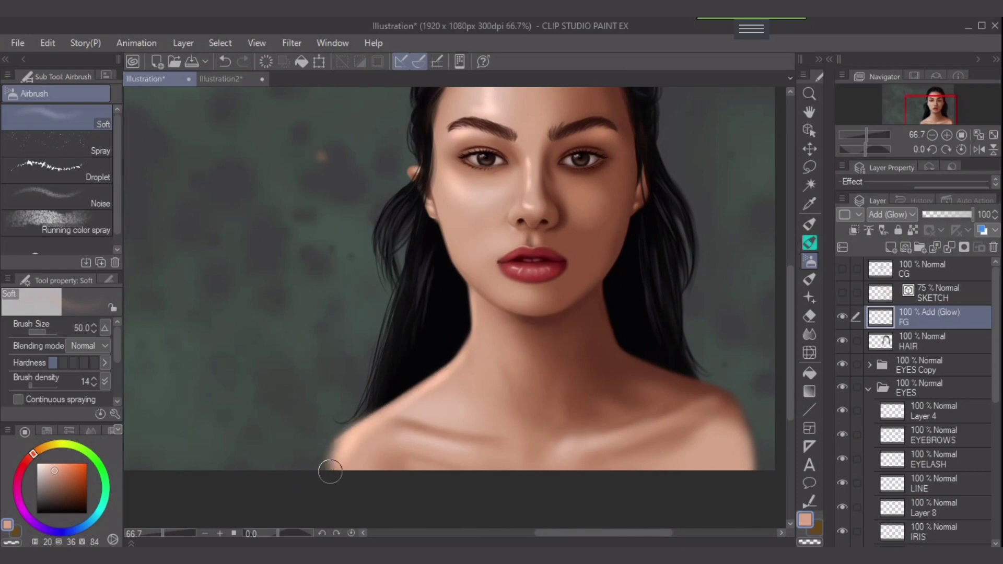
key("bracketleft")
left_click_drag(447, 440, 468, 450)
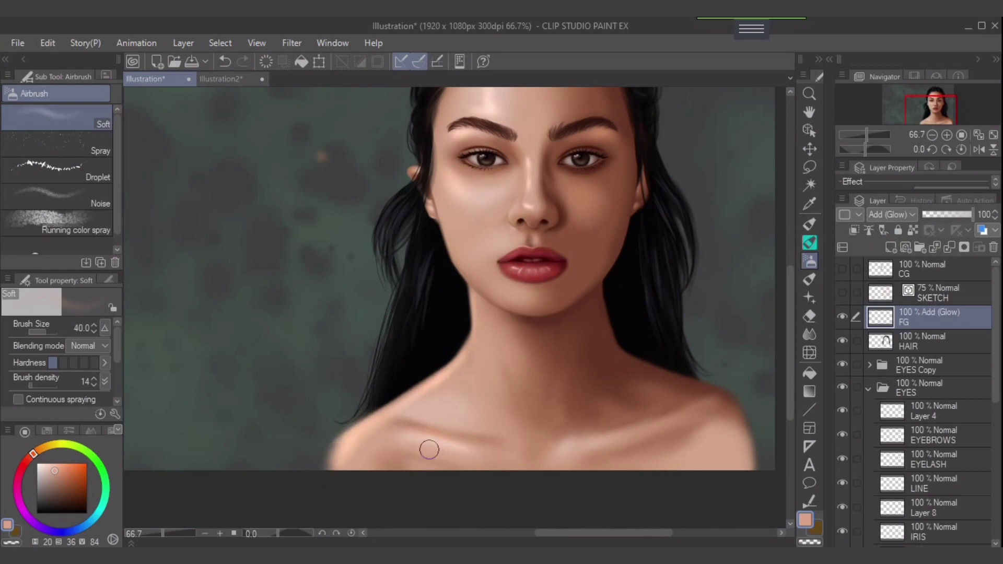
key("ctrl+z")
key("bracketleft")
left_click_drag(395, 433, 460, 450)
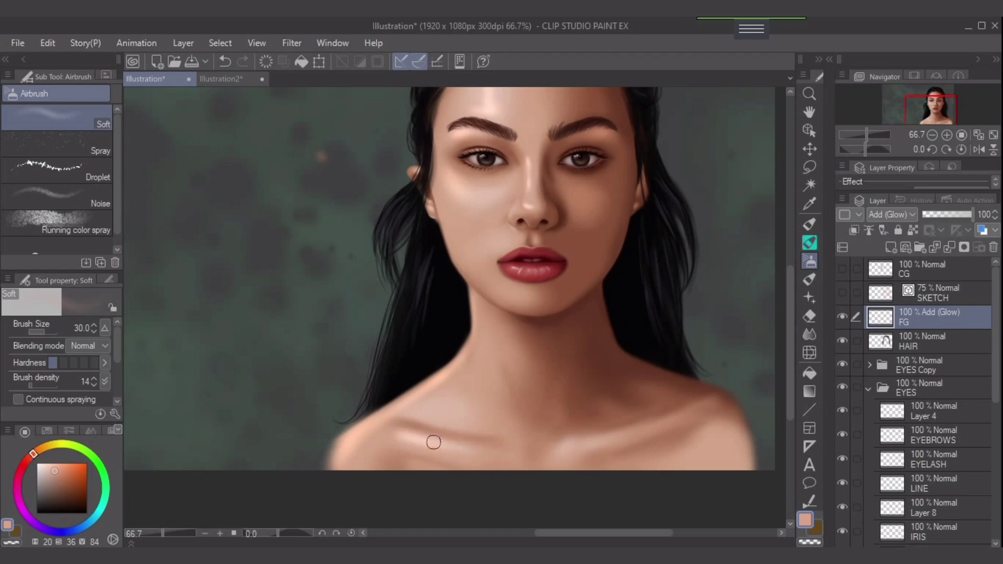
left_click_drag(572, 450, 629, 429)
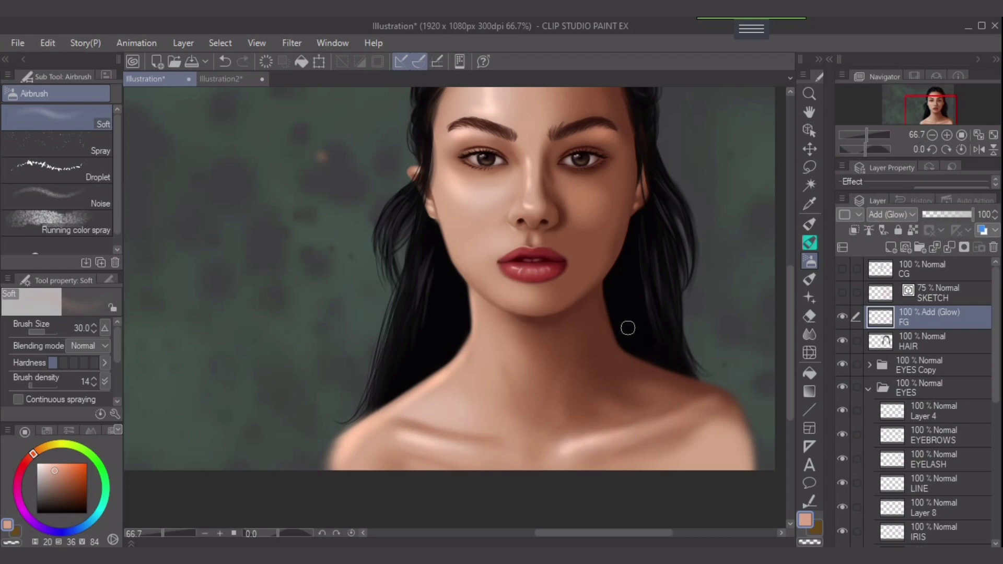
Step: Brush a thin soft glow along the lit side's cheek and jaw contour, reducing the airbrush from size 25 to 17
key("]")
left_click_drag(521, 318, 460, 386)
key("[")
key("[")
left_click_drag(383, 292, 417, 345)
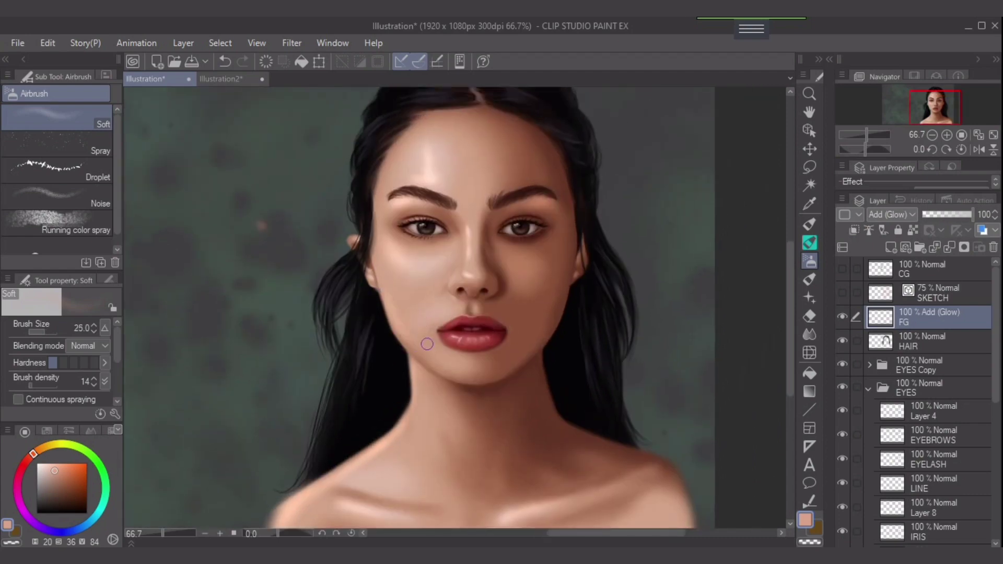
scroll(426, 344, "up", 1)
left_click_drag(357, 232, 402, 345)
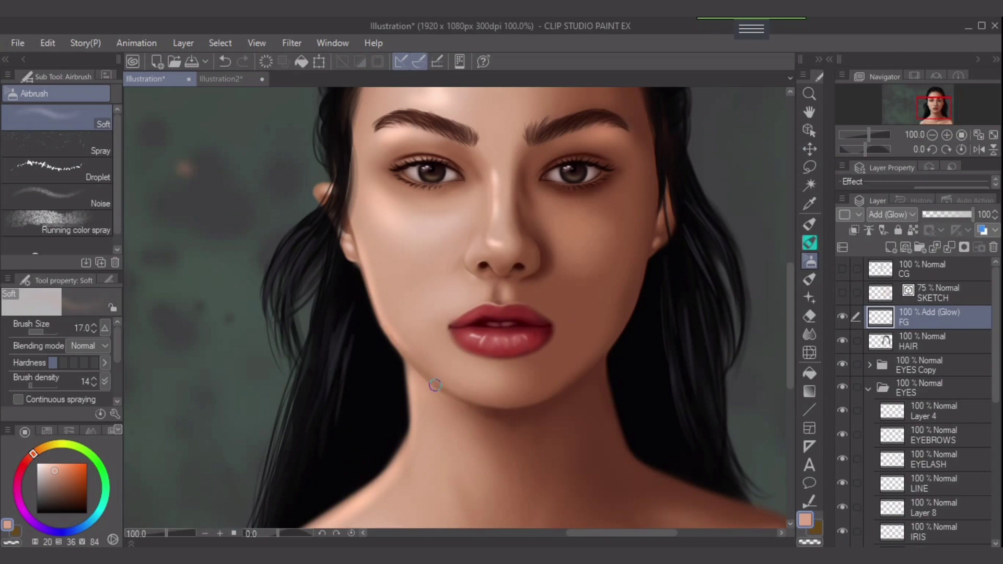
Step: Brush a small soft glow onto the lit-side ear with the airbrush at about size 15
key("bracketright")
key("bracketright")
key("bracketleft")
key("bracketleft")
left_click_drag(661, 260, 645, 308)
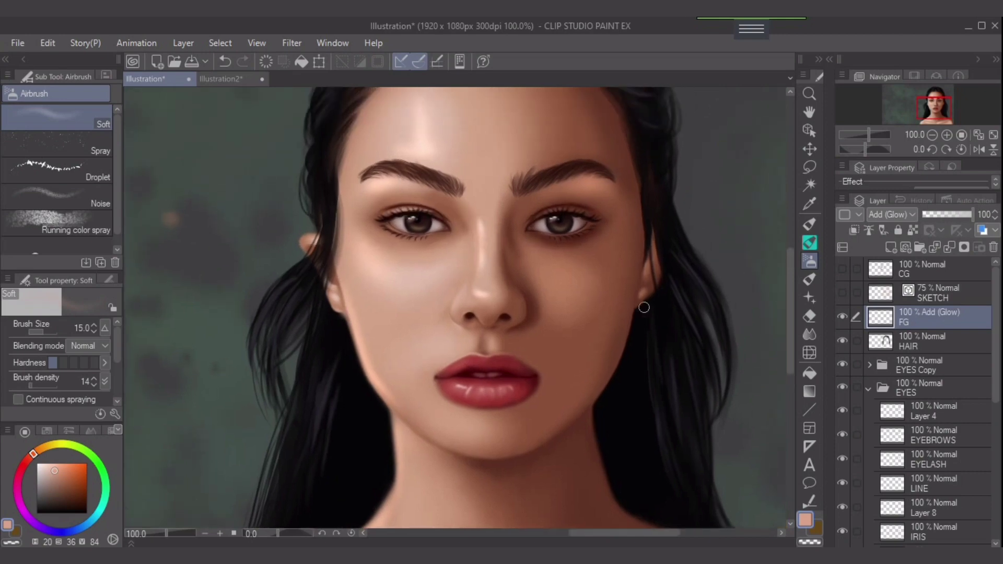
left_click_drag(308, 241, 306, 246)
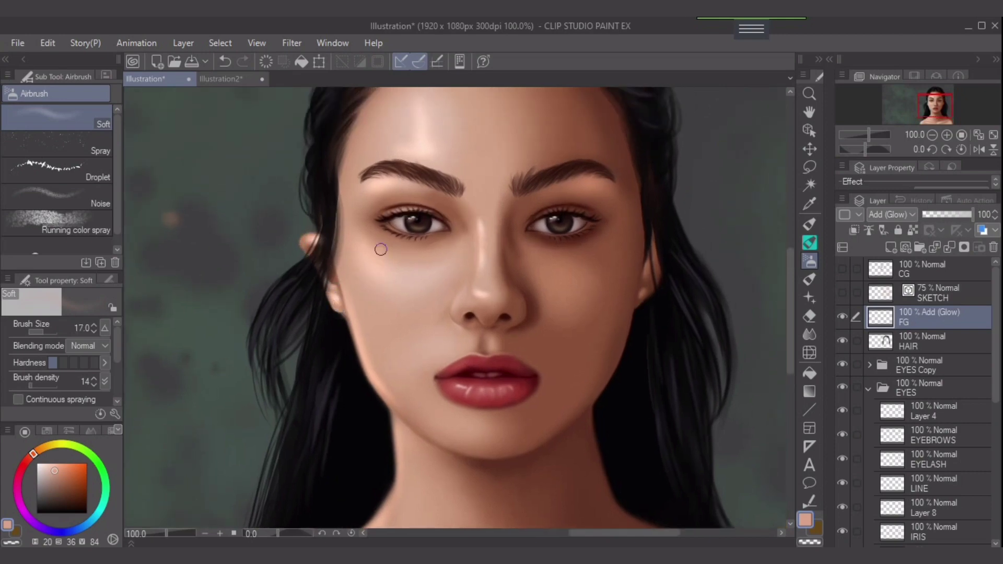
Step: Select the EYE layer in the EYES folder, undo the last stroke, and reduce the airbrush to size 10
left_click_drag(420, 267, 411, 294)
scroll(422, 277, "up", 1)
key("[")
key("[")
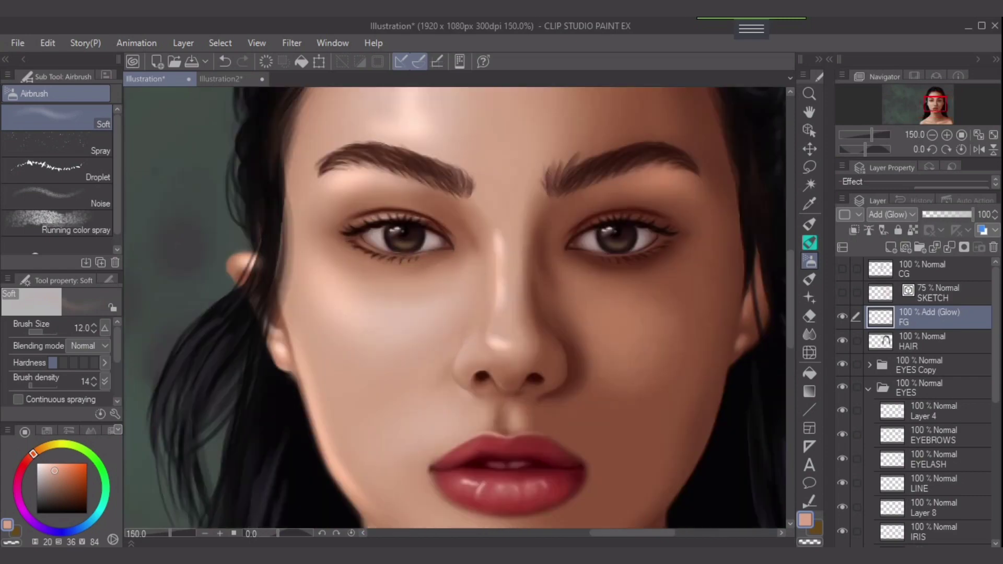
scroll(918, 402, "down", 3)
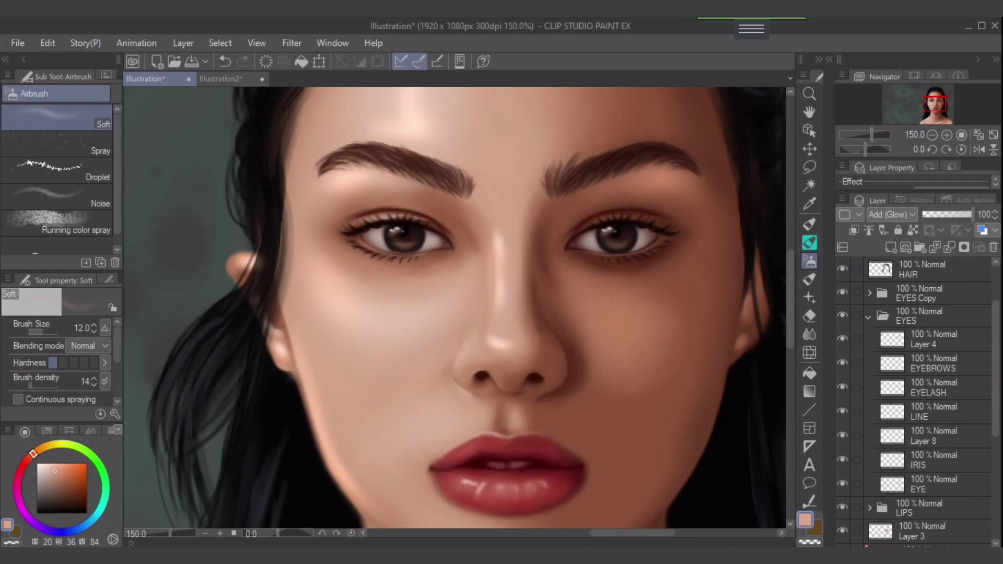
left_click(935, 484)
key("ctrl+z")
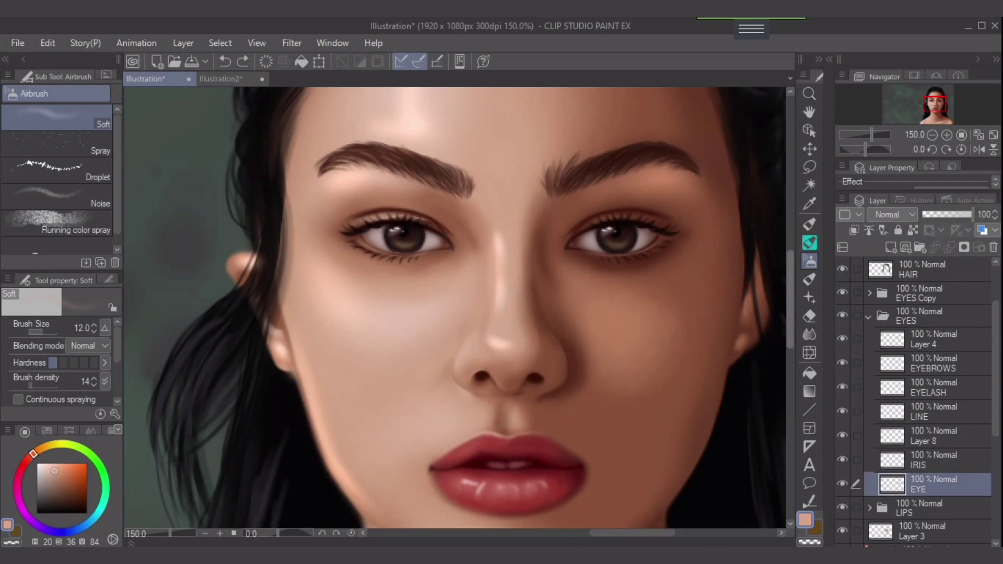
key("bracketleft")
Step: Sample the lit brow bone's pale peach tone and make Layer 4 of the EYES folder active
key("alt+bracketright")
key("alt+bracketright")
key("alt+bracketright")
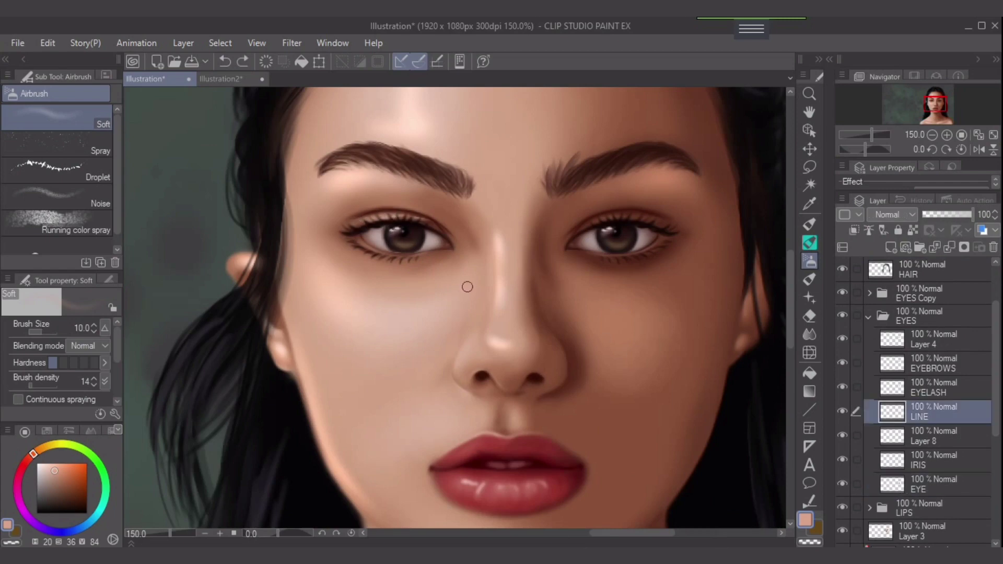
left_click(338, 184, "alt")
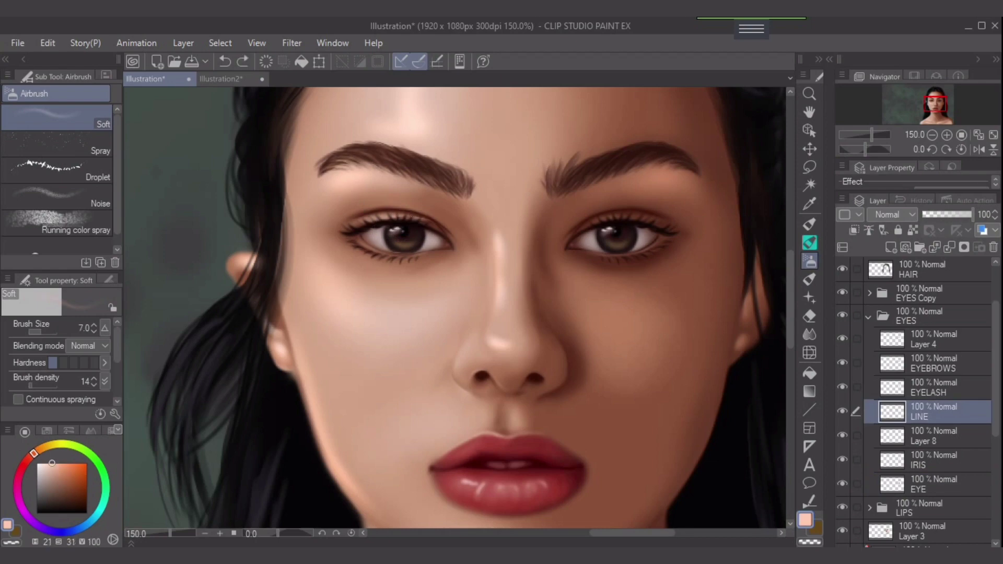
key("alt+bracketright")
key("alt+bracketright")
key("alt+bracketright")
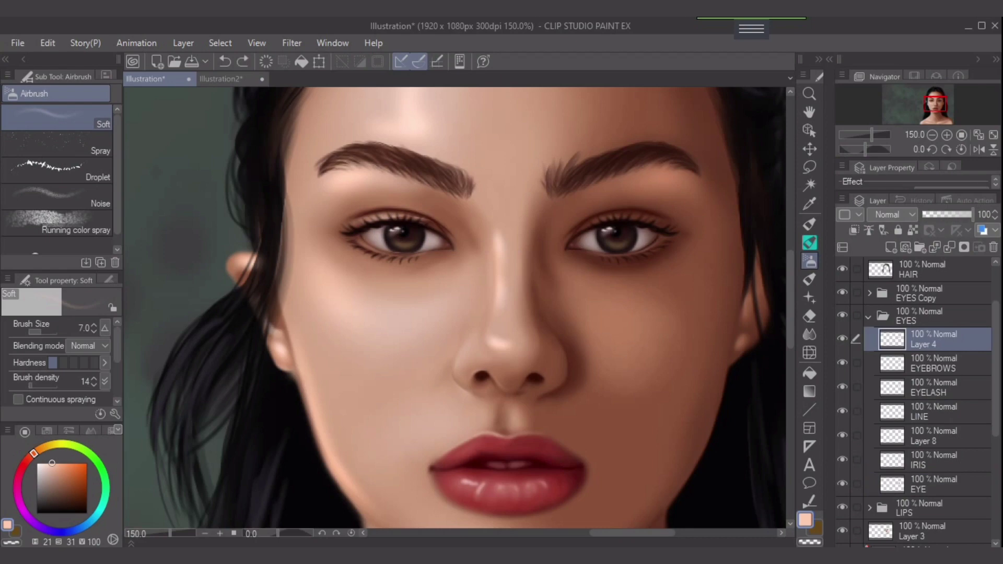
Step: Return to the EYE layer and brush a small light accent at the shaded eye's upper lid at size 7, undoing the first stroke
key("alt+bracketleft")
key("alt+bracketleft")
key("alt+bracketleft")
key("alt+bracketleft")
key("alt+bracketleft")
key("alt+bracketleft")
left_click_drag(657, 225, 628, 220)
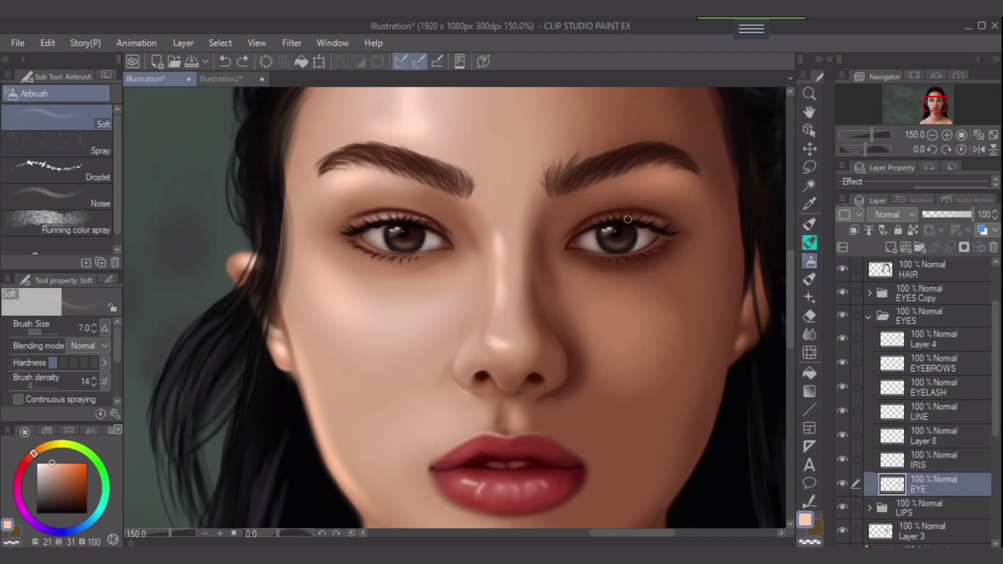
key("ctrl+z")
left_click_drag(599, 223, 623, 223)
Step: Expand the EYES Copy folder, select its EYE Copy layer, and sample the lit brow bone's light tone
left_click(869, 293)
left_click(934, 437)
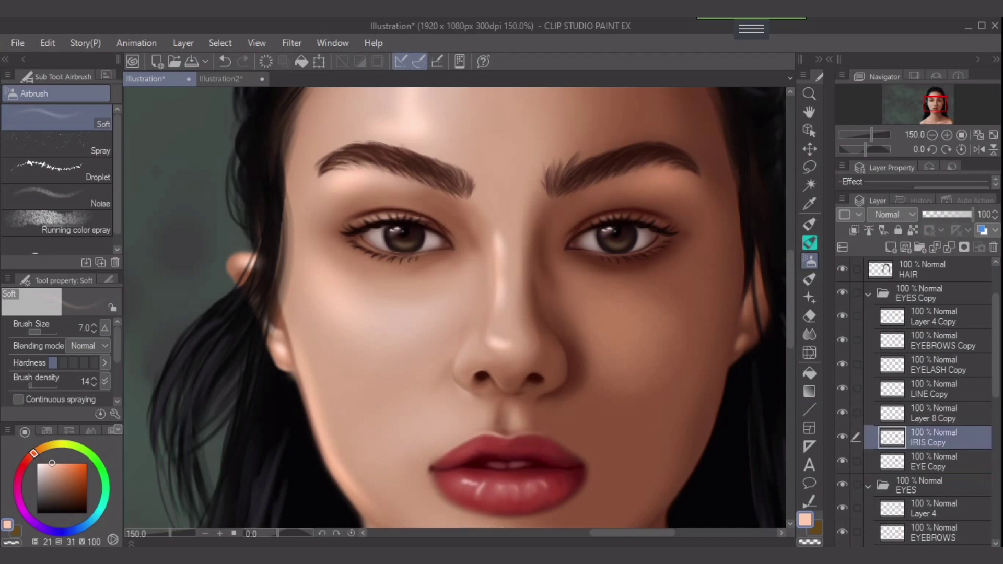
left_click(935, 462)
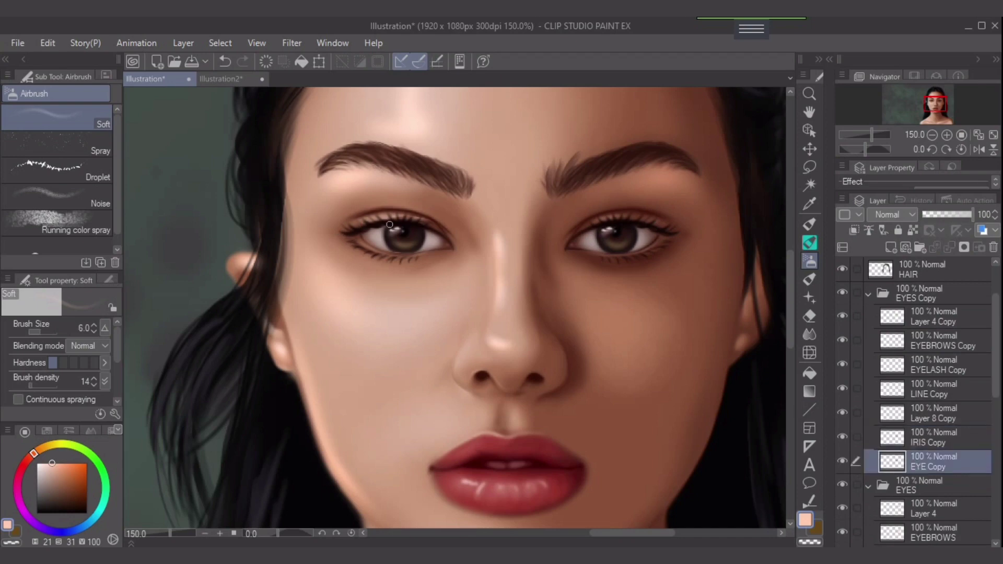
left_click(359, 190, "alt")
Step: Collapse the EYES Copy folder and, on the FG layer, sample the background green beside the hair for faint loose strands
scroll(503, 333, "down", 3)
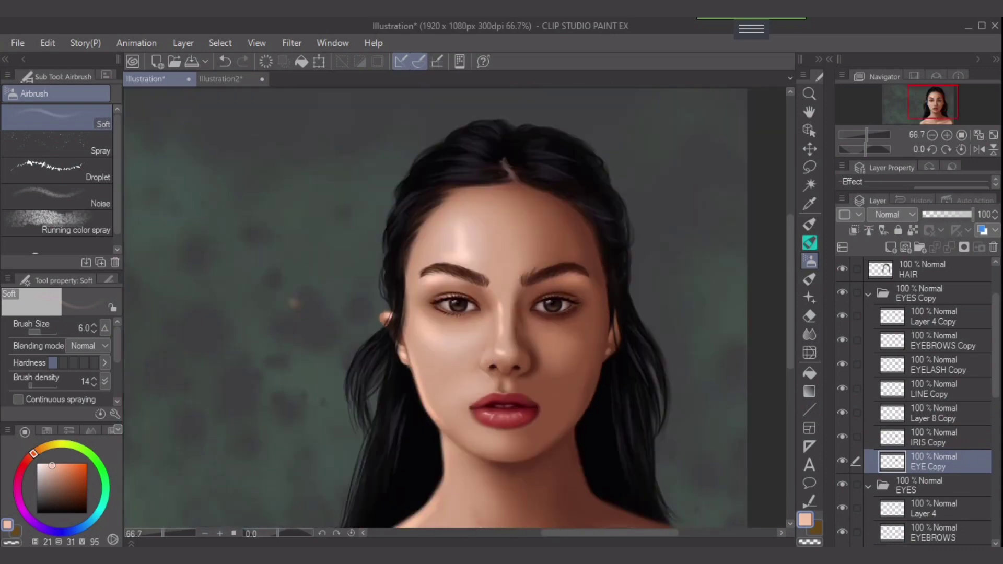
left_click(993, 134)
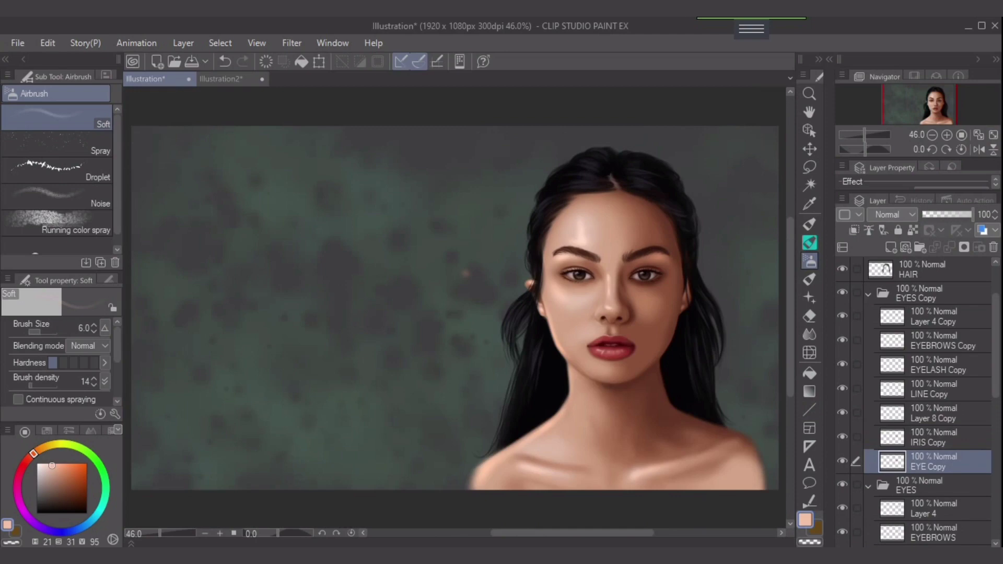
left_click(868, 294)
left_click_drag(996, 369, 995, 334)
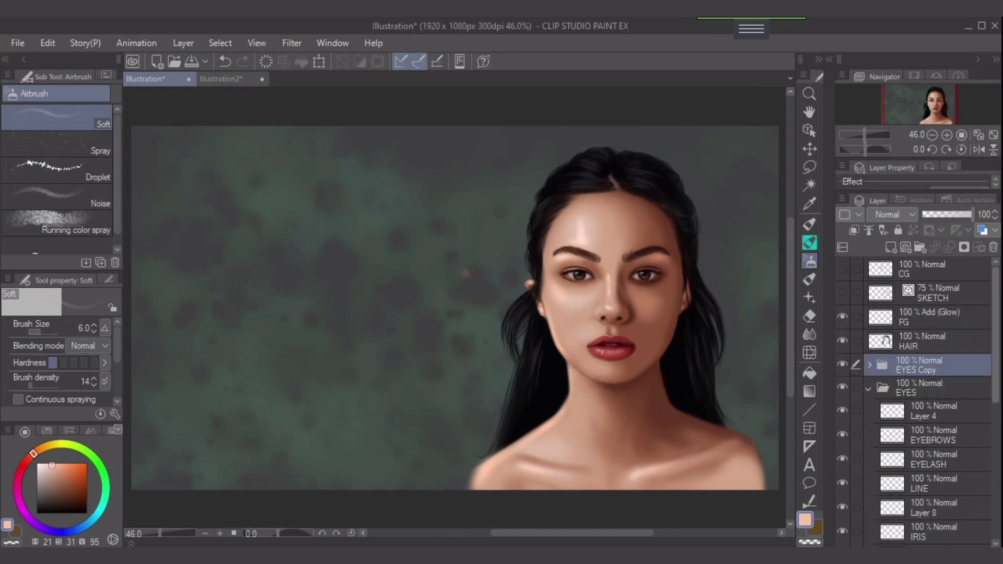
left_click(930, 317)
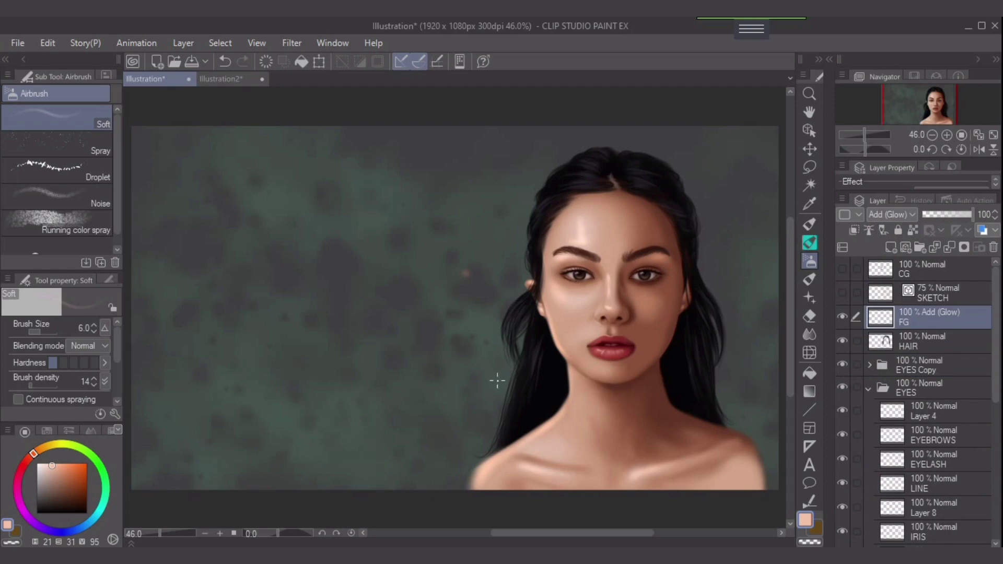
left_click(477, 408, "alt")
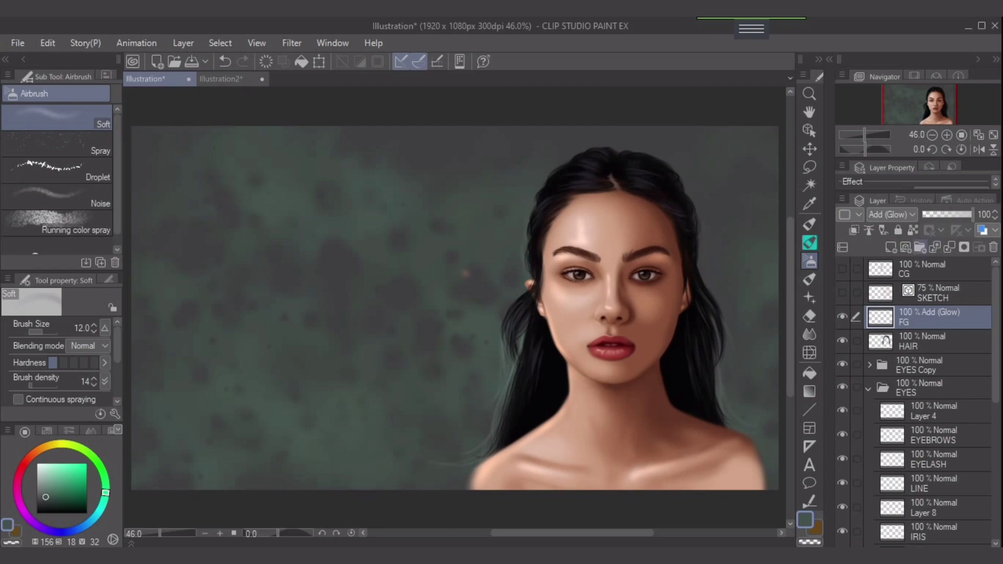
Step: Raise the brush density to 54 and try green strands along the lit side's lower hair at sizes 12 and 8, undoing each
left_click_drag(33, 384, 43, 385)
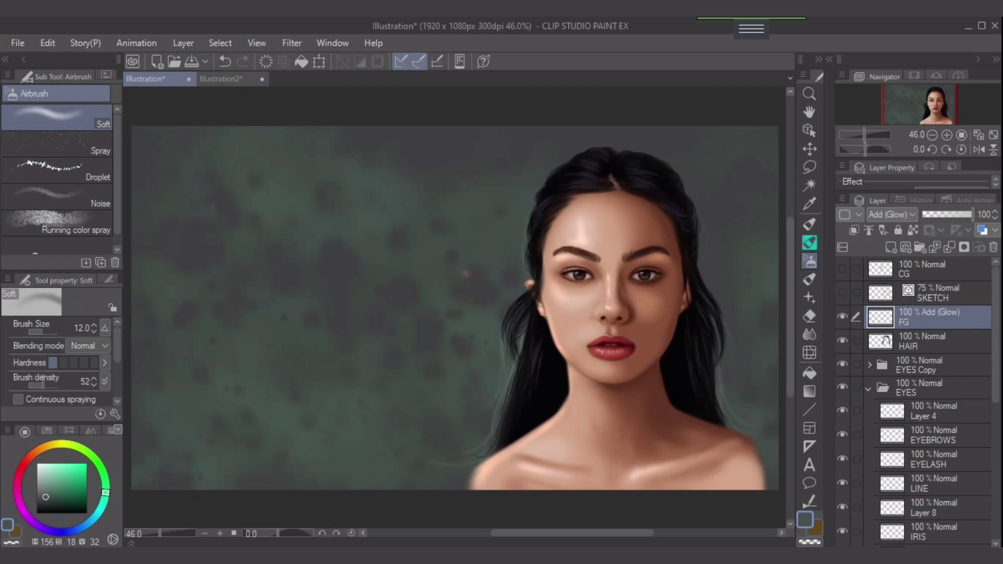
left_click_drag(518, 342, 492, 435)
scroll(519, 362, "up", 1)
key("ctrl+z")
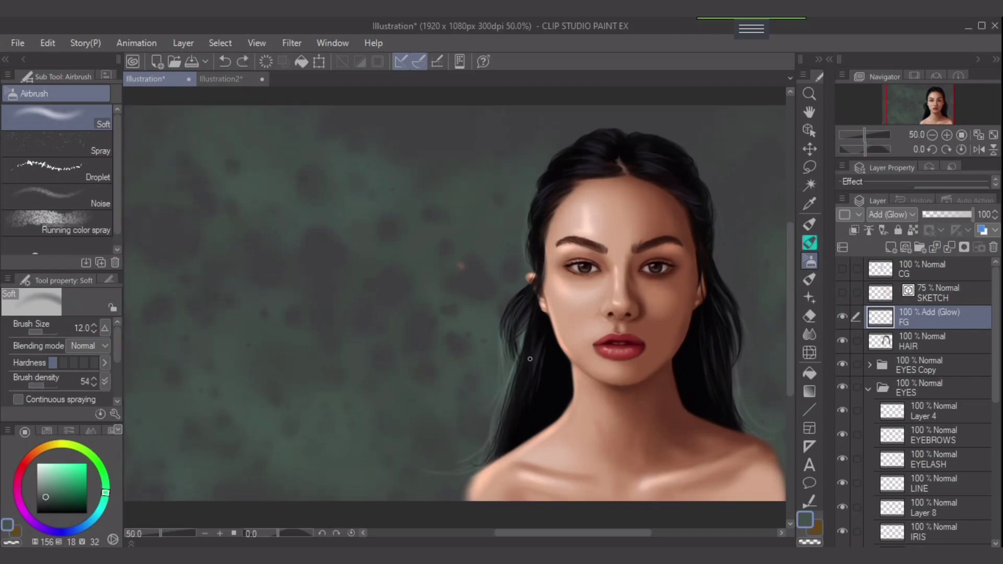
key("[")
left_click_drag(529, 329, 465, 455)
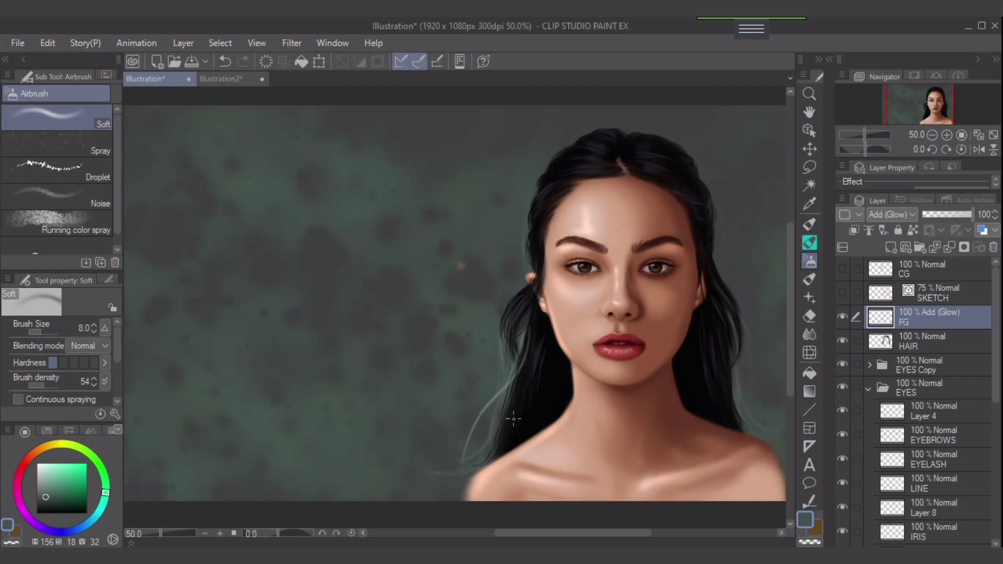
key("ctrl+z")
Step: Show the CG swatch layer, sample a dark bluish grey, and hide the layer again
left_click(842, 268)
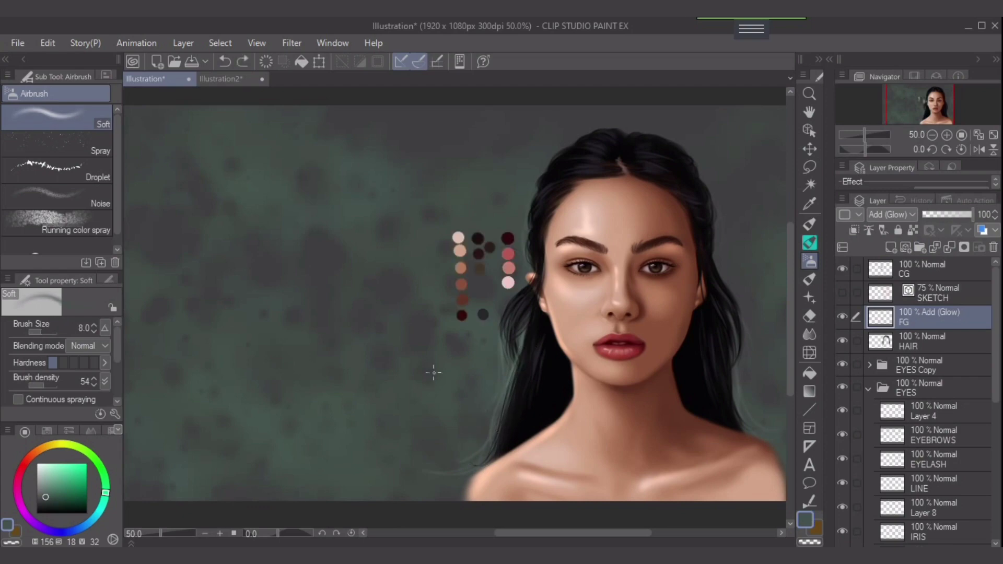
left_click(510, 313, "alt")
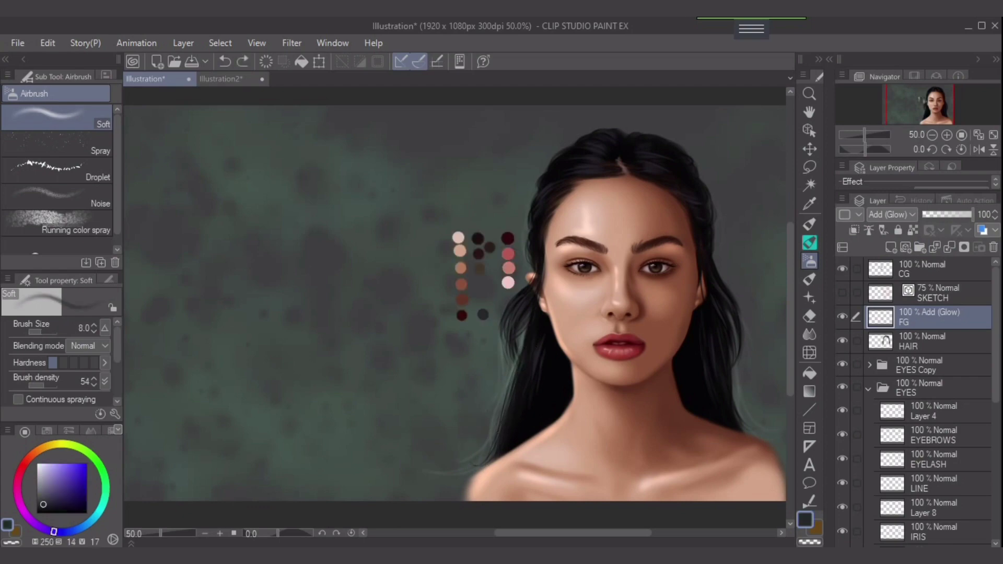
left_click(842, 268)
Step: Brush fine flyaway strands along both sides of the lower hair on the FG layer at size 8, undoing the first attempt
left_click_drag(525, 356, 502, 447)
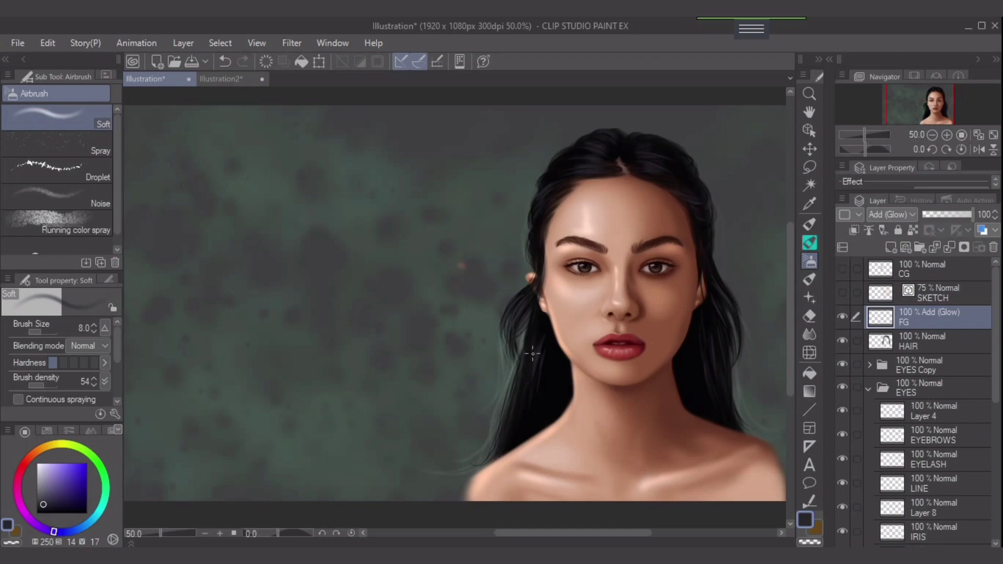
key("ctrl+z")
left_click_drag(530, 347, 502, 436)
left_click_drag(739, 338, 729, 370)
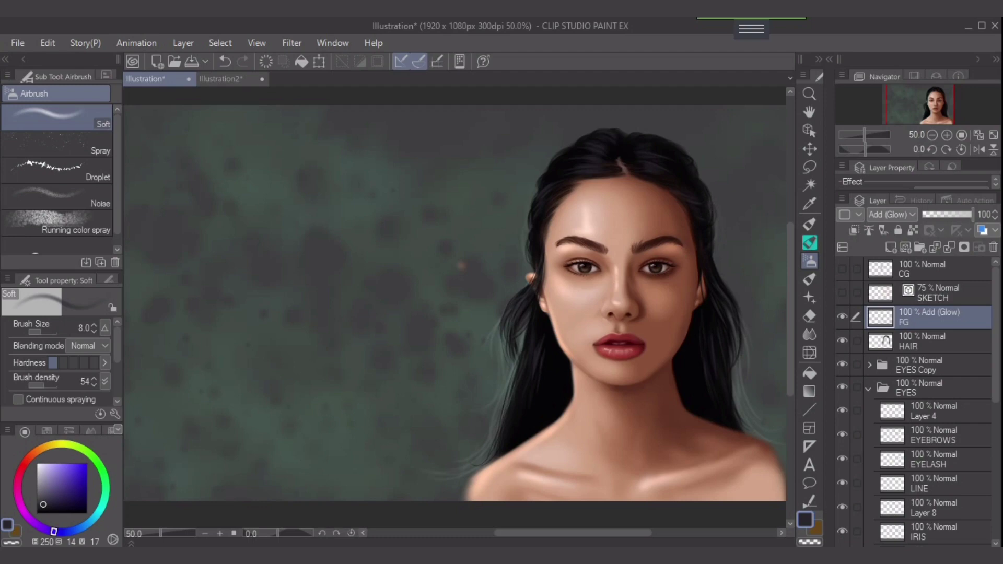
Step: Add a new layer above FG in Glow dodge mode and pick a light warm beige, hue 34, saturation 27, value 83
left_click(891, 247)
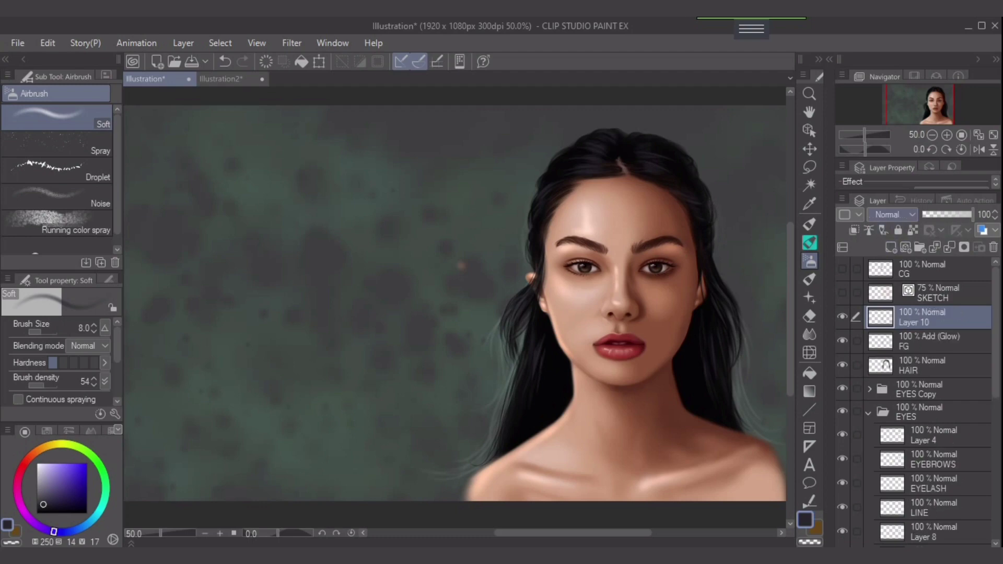
left_click(890, 214)
left_click(888, 356)
left_click(41, 448)
left_click(50, 470)
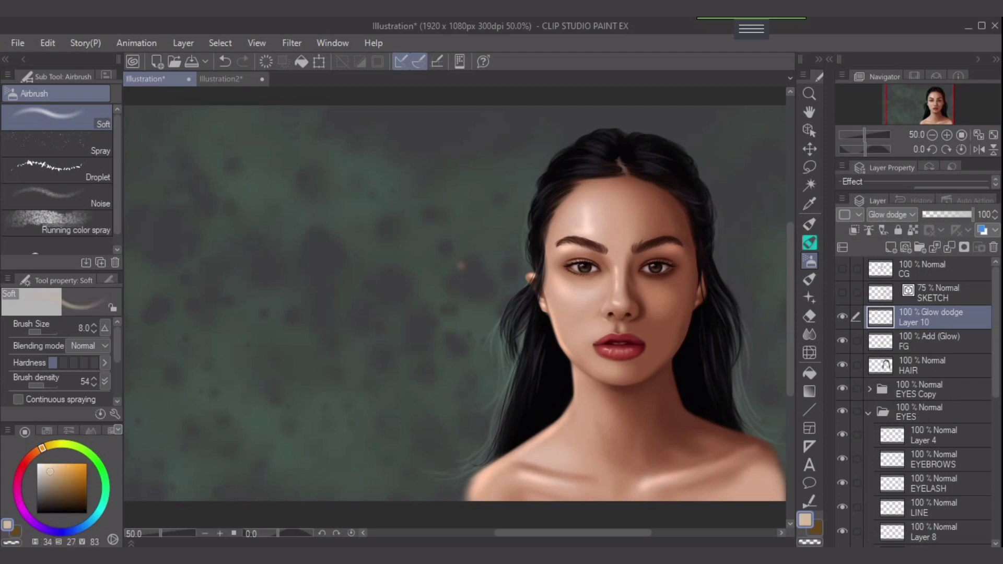
Step: Brush a soft rim glow along the upper hair's lit outer edge on the Glow dodge layer at size 30
key("]")
key("]")
key("]")
key("]")
key("]")
key("]")
key("]")
left_click_drag(542, 192, 531, 250)
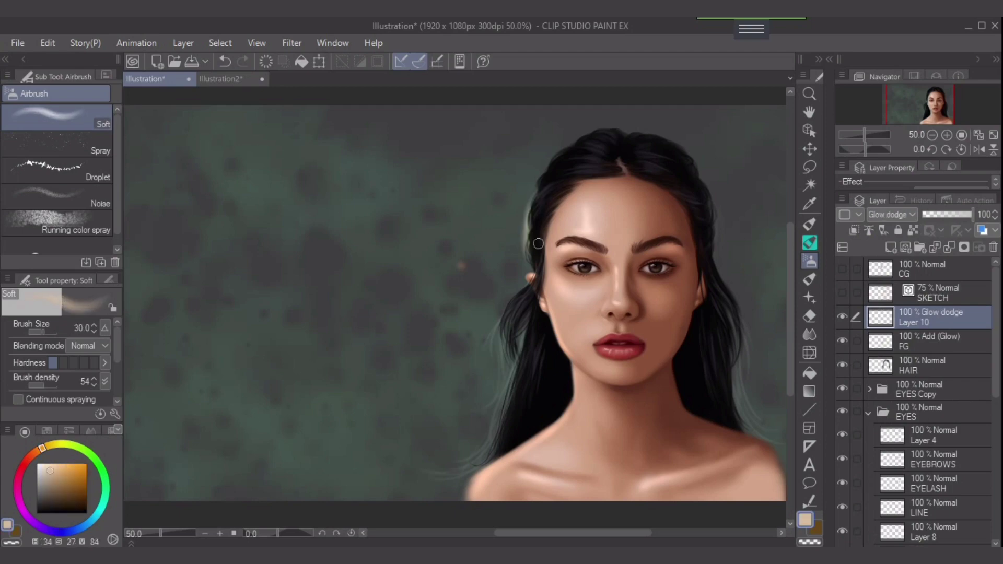
Step: Undo the rim glow, set its layer to Add (Glow), and try soft rim strokes along the upper hair
key("ctrl+z")
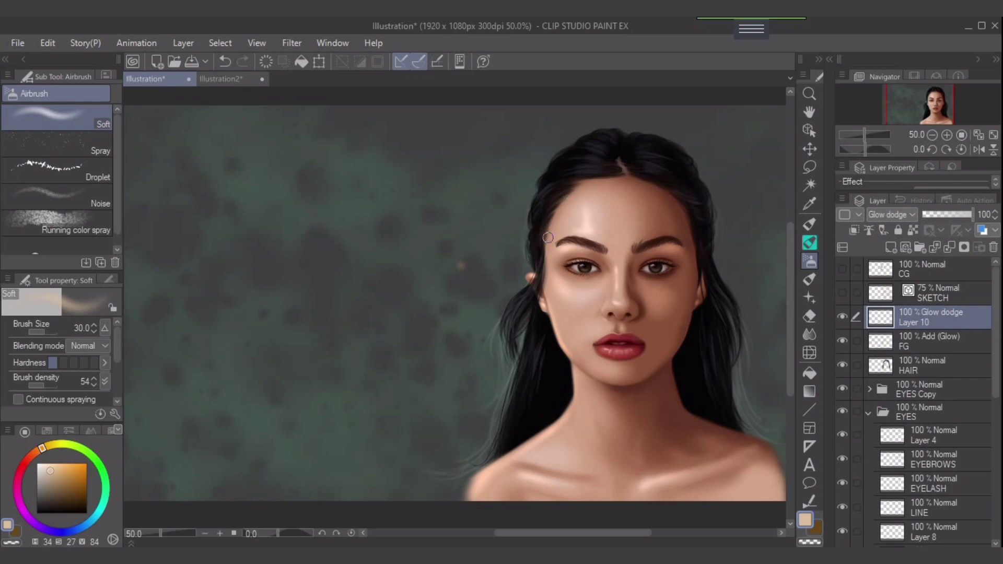
left_click(891, 215)
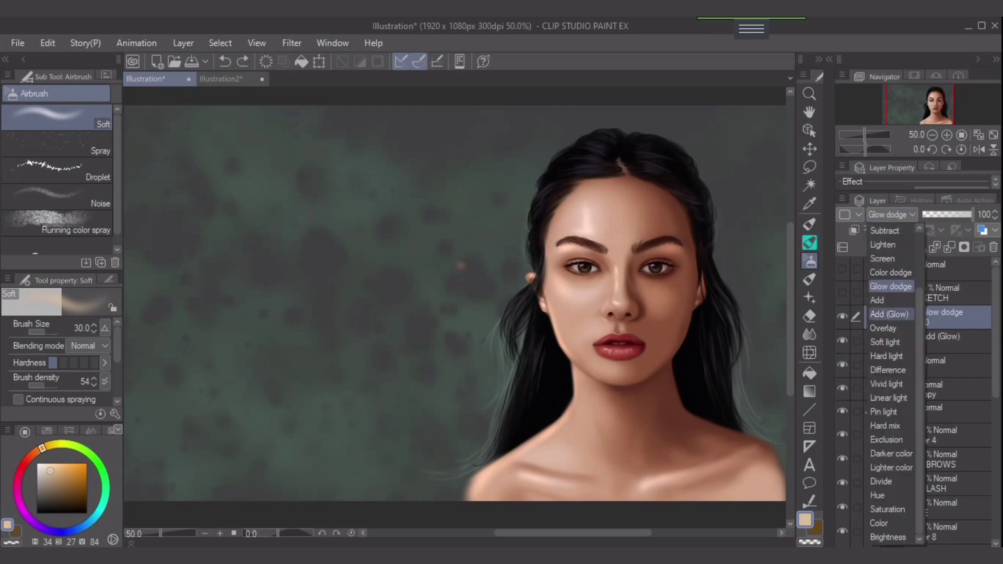
left_click(889, 314)
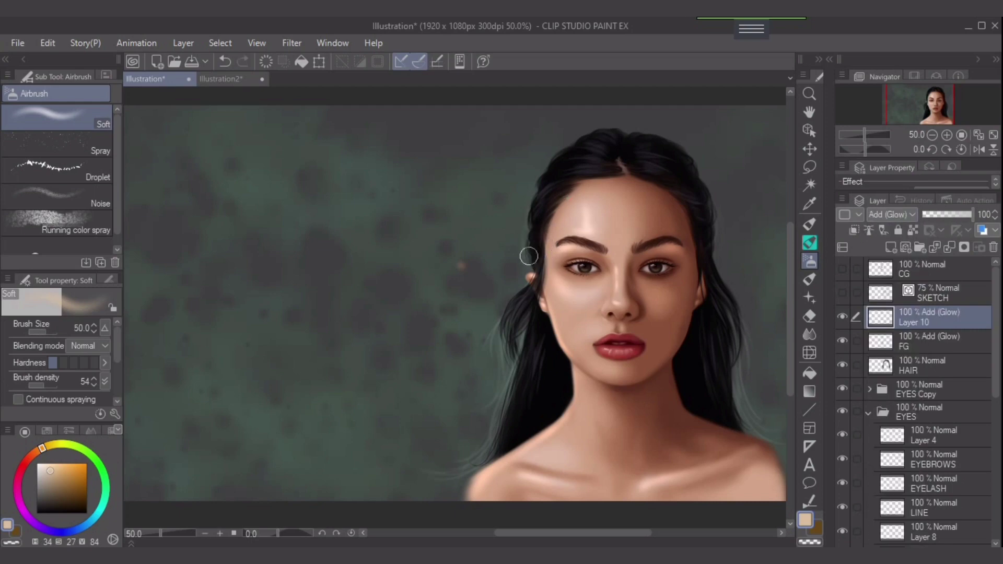
key("bracketright")
key("bracketright")
left_click(912, 214)
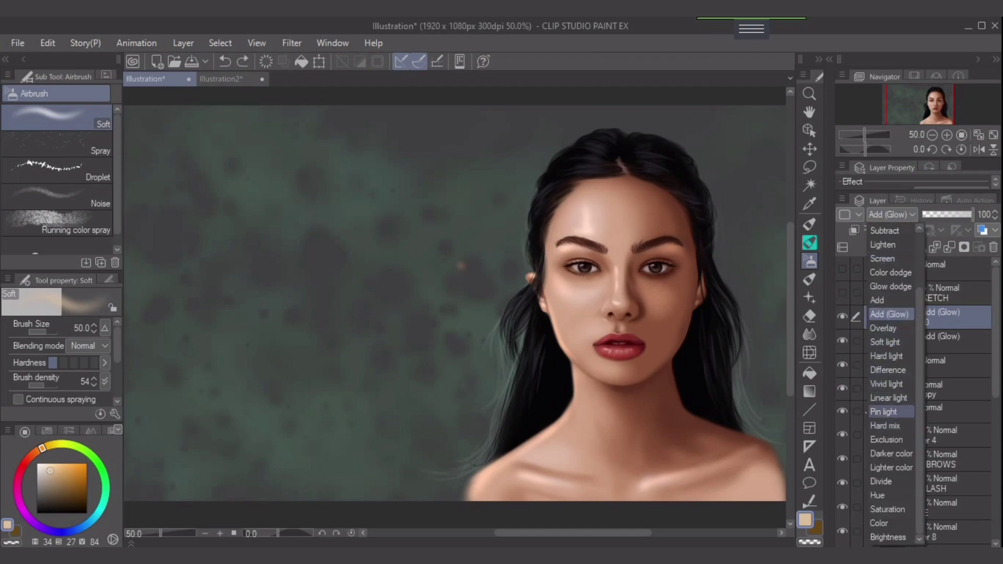
left_click(883, 328)
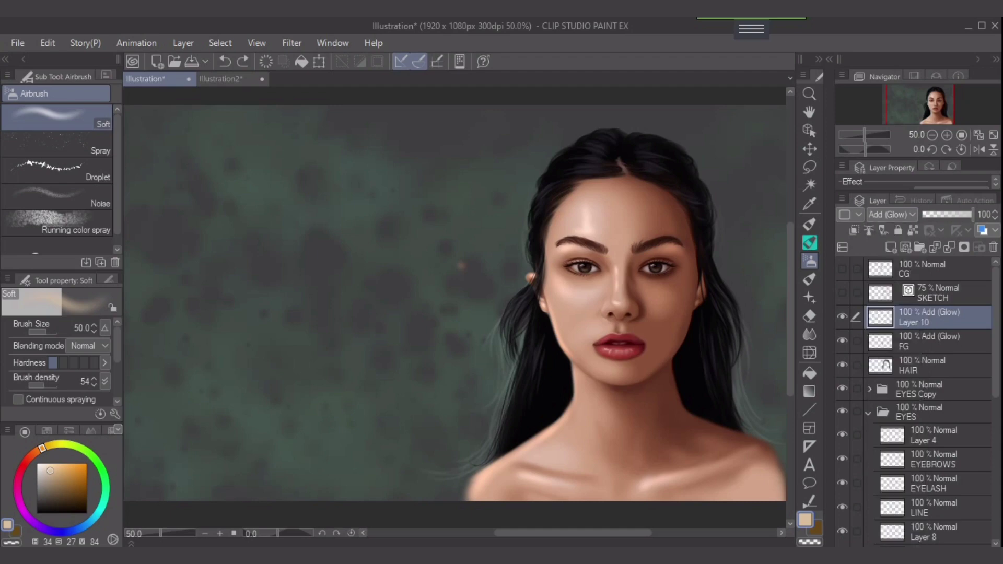
key("bracketright")
key("bracketright")
key("ctrl+z")
key("ctrl+z")
key("bracketleft")
key("bracketleft")
left_click_drag(530, 198, 584, 160)
key("ctrl+z")
Step: Set the rim-glow layer to Overlay and brush a soft glow along the upper hair's outer edge at size 25
left_click(891, 215)
left_click(883, 328)
key("bracketleft")
key("bracketleft")
key("bracketleft")
left_click_drag(529, 207, 528, 230)
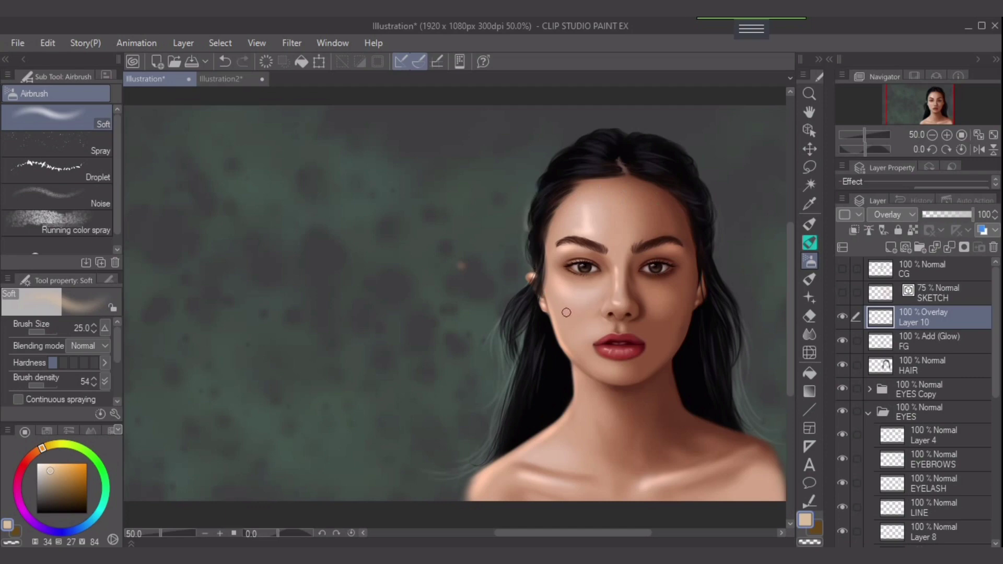
Step: Pick a pale background green, hue 153, saturation 32, value 67, and delete the Overlay rim-glow layer
left_click(470, 307, "alt")
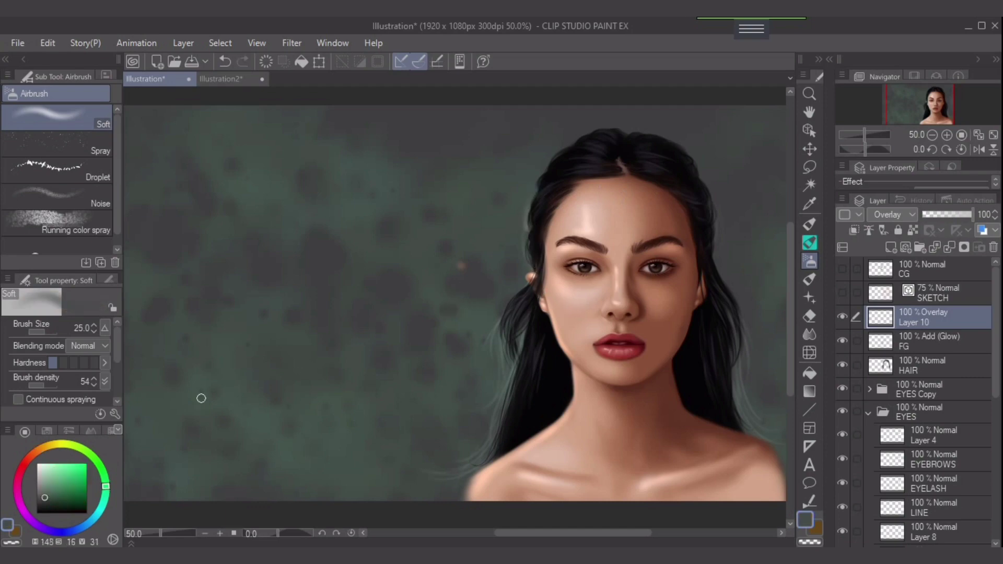
left_click_drag(106, 486, 106, 490)
left_click(52, 479)
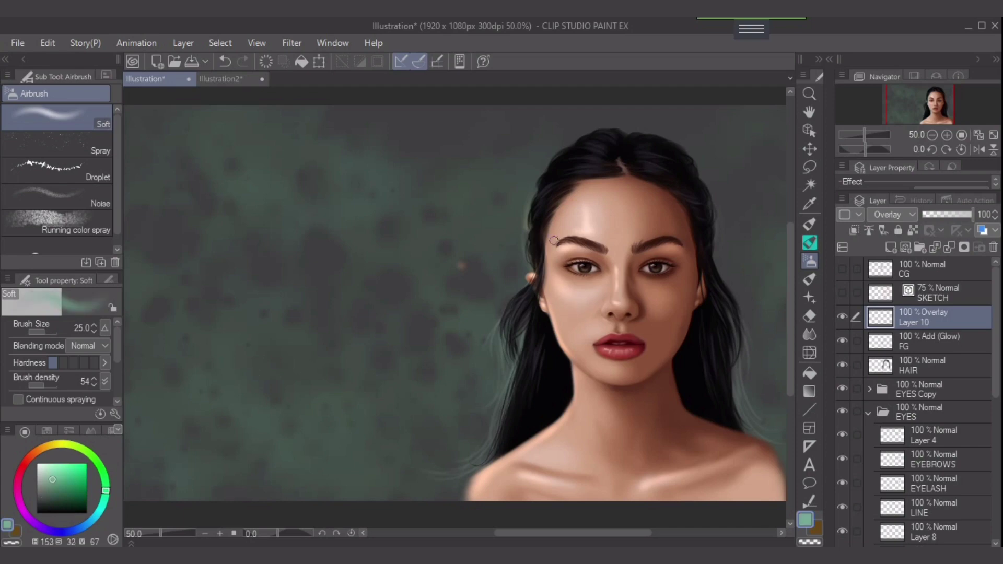
key("ctrl+z")
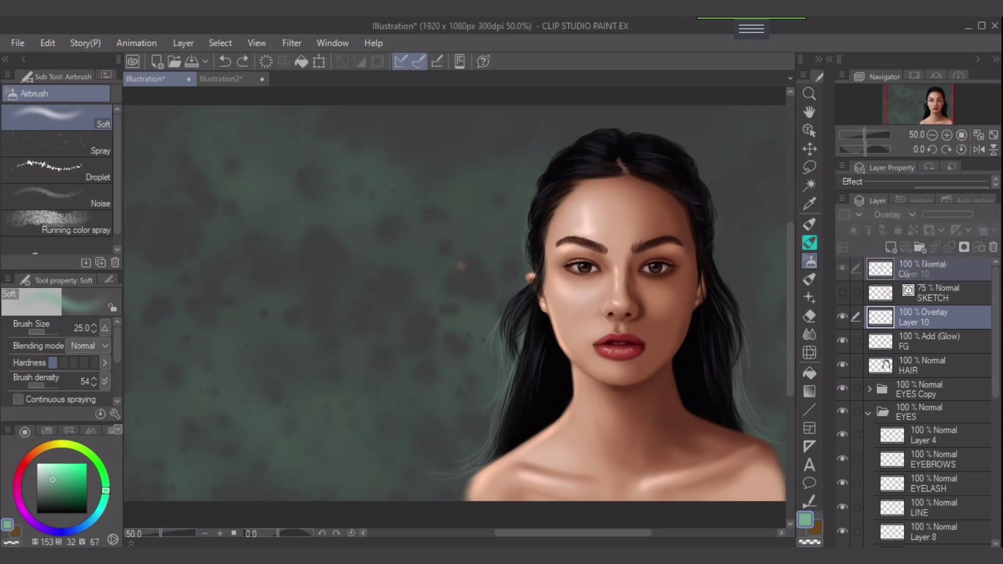
left_click(994, 247)
Step: Try soft green strokes on the FG layer along the hair beside the lit side of the face
key("[")
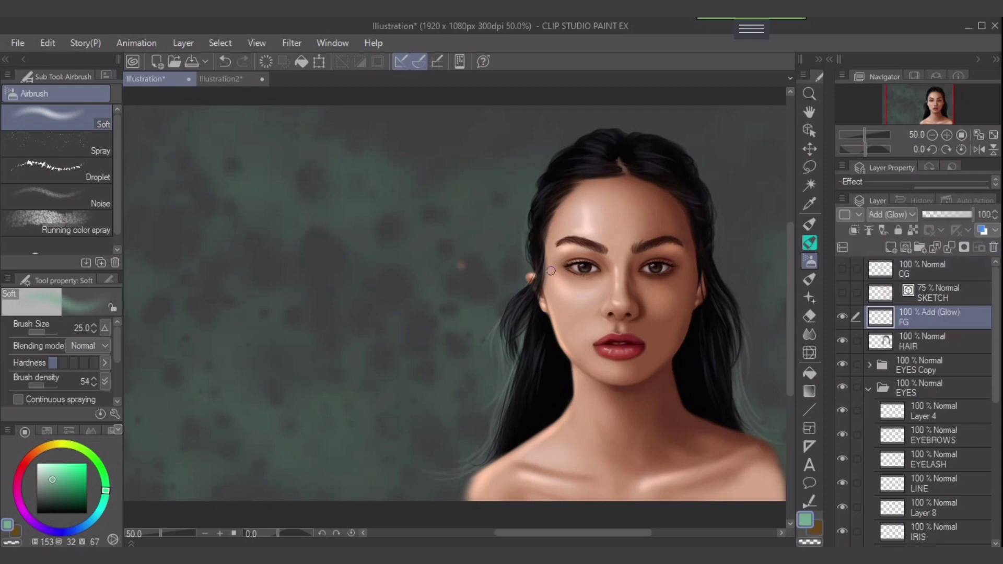
left_click_drag(546, 210, 534, 270)
key("ctrl+z")
key("[")
key("[")
left_click_drag(536, 228, 528, 274)
key("ctrl+z")
Step: Brush fine green strands on the FG layer down the hair on the face's lit side at size 5
key("bracketleft")
key("bracketleft")
key("bracketleft")
key("bracketleft")
key("bracketleft")
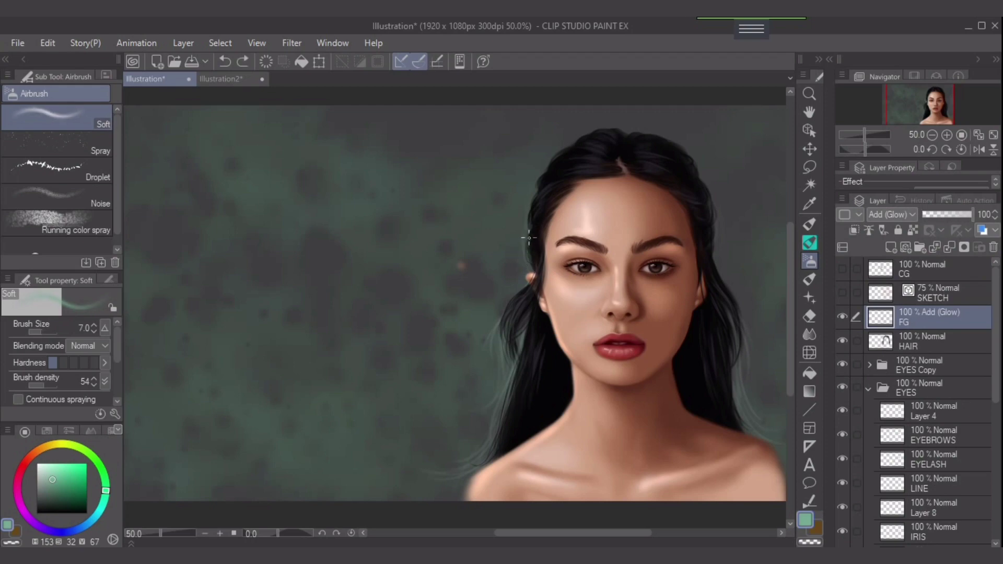
mouse_move(539, 225)
left_mouse_down()
mouse_move(520, 300)
mouse_move(489, 337)
left_mouse_up()
mouse_move(529, 280)
left_mouse_down()
mouse_move(499, 356)
mouse_move(535, 381)
mouse_move(515, 427)
left_mouse_up()
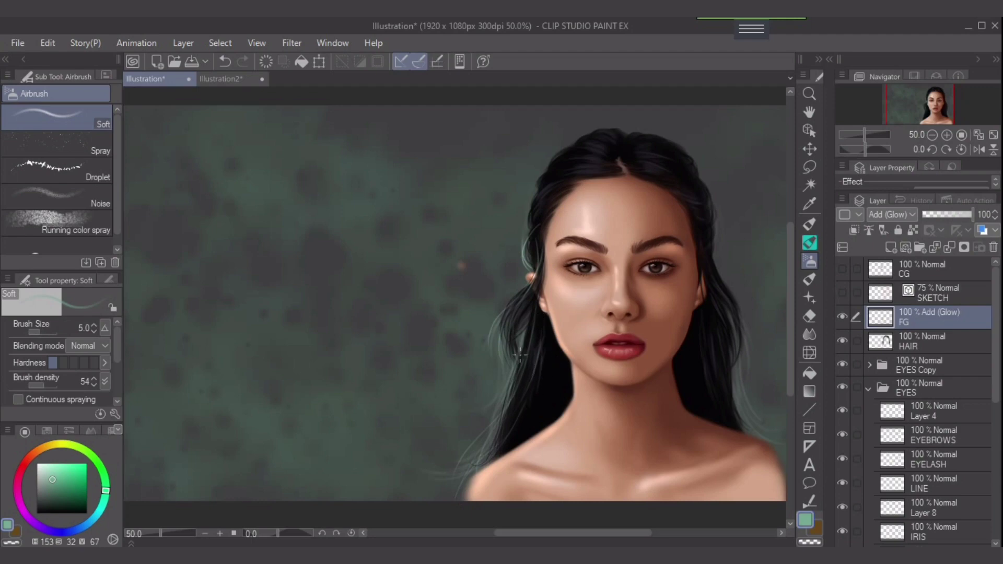
left_click_drag(546, 262, 541, 292)
left_click_drag(533, 201, 527, 209)
Step: Brush fine green strands over the crown and upper hair, undoing the unwanted strokes
mouse_move(576, 155)
left_mouse_down()
mouse_move(551, 178)
mouse_move(590, 153)
mouse_move(585, 182)
mouse_move(546, 182)
mouse_move(562, 163)
mouse_move(539, 185)
mouse_move(569, 158)
mouse_move(541, 179)
mouse_move(594, 157)
mouse_move(539, 184)
mouse_move(535, 203)
mouse_move(566, 163)
mouse_move(536, 182)
mouse_move(582, 161)
mouse_move(542, 167)
mouse_move(598, 156)
mouse_move(575, 141)
mouse_move(586, 157)
mouse_move(627, 153)
left_mouse_up()
key("ctrl+z")
key("ctrl+z")
key("ctrl+z")
key("ctrl+z")
mouse_move(661, 150)
left_mouse_down()
mouse_move(706, 188)
mouse_move(685, 161)
mouse_move(694, 192)
mouse_move(666, 169)
mouse_move(695, 199)
left_mouse_up()
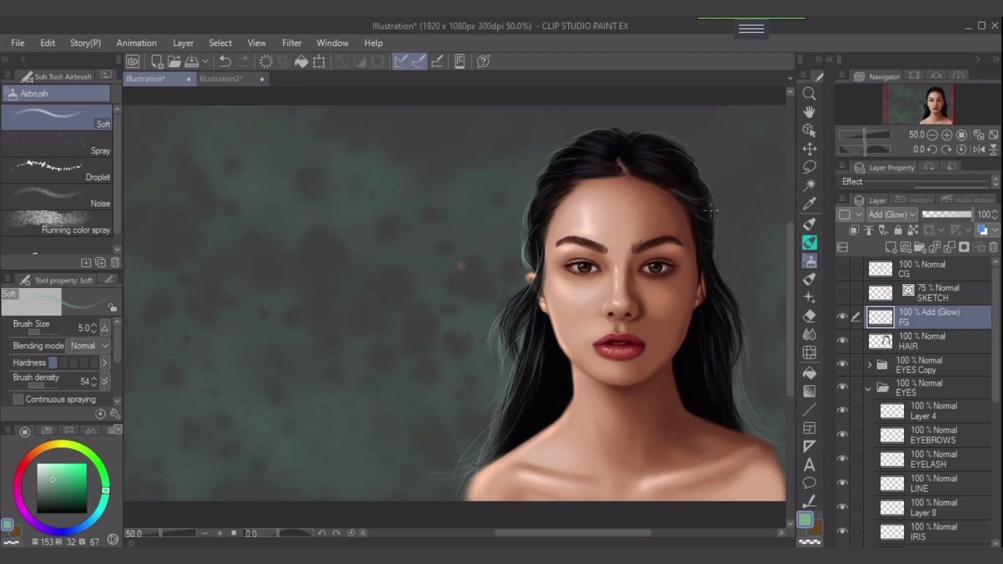
Step: Brush fine green flyaway strands down the shadow-side hair and at the lower tips beside the lit shoulder
mouse_move(703, 253)
left_mouse_down()
mouse_move(733, 313)
mouse_move(740, 359)
left_mouse_up()
key("ctrl+z")
key("ctrl+y")
left_click_drag(666, 182, 698, 192)
mouse_move(728, 330)
left_mouse_down()
mouse_move(717, 365)
mouse_move(754, 412)
left_mouse_up()
left_click_drag(725, 337, 752, 404)
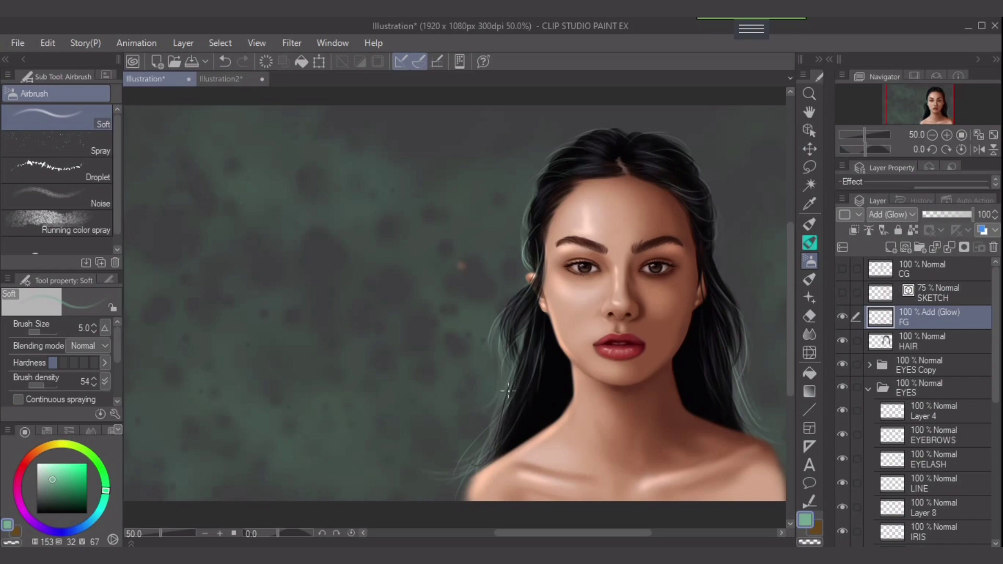
left_click_drag(454, 494, 478, 450)
Step: Add a layer above the EYES Copy folder, sample the shoulder's skin tone, and choose the Dappled light decoration brush
left_click(928, 364)
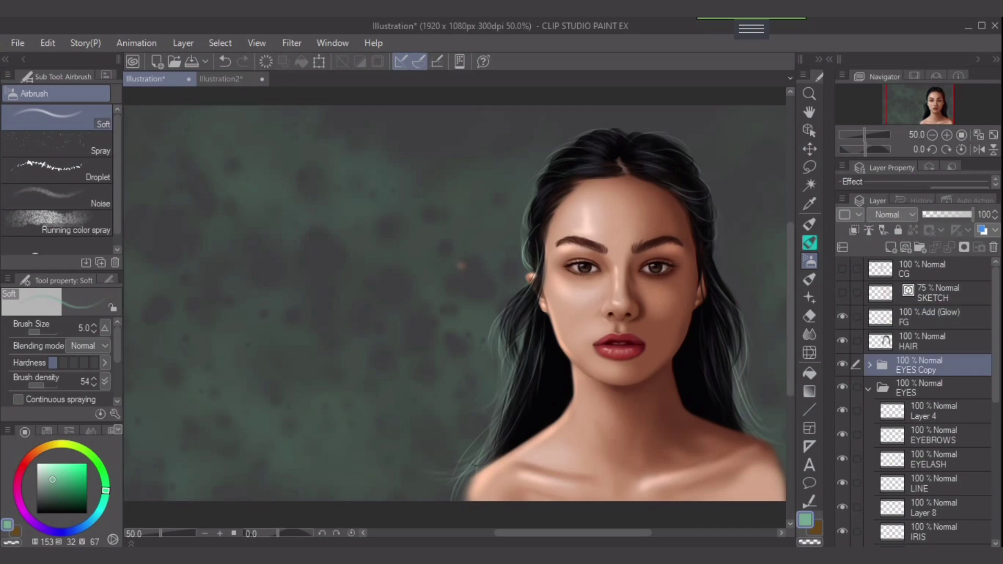
left_click(891, 247)
left_click(491, 484, "alt")
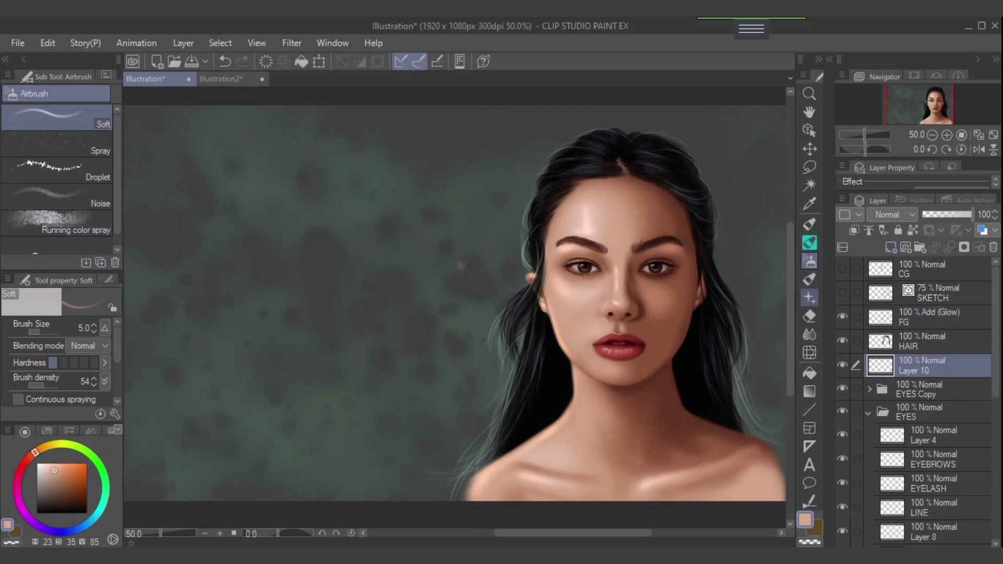
left_click(809, 297)
left_click(84, 188)
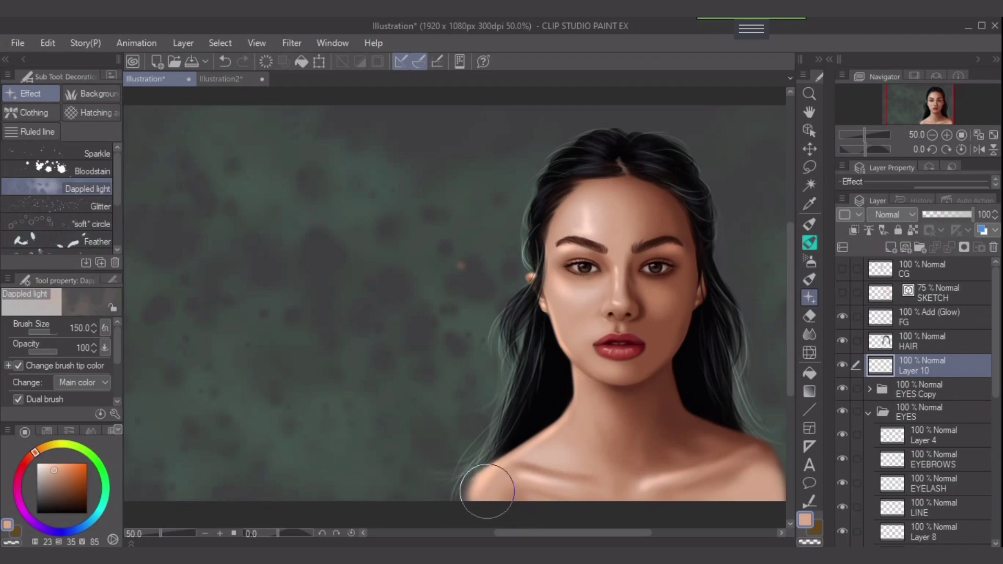
Step: Try skin-toned dappled streaks from the lit shoulder into the background at sizes 100 and 150
key("[")
mouse_move(487, 491)
left_mouse_down()
mouse_move(407, 484)
mouse_move(431, 505)
mouse_move(409, 497)
mouse_move(444, 500)
mouse_move(376, 450)
mouse_move(293, 426)
left_mouse_up()
key("ctrl+z")
key("[")
key("[")
key("bracketright")
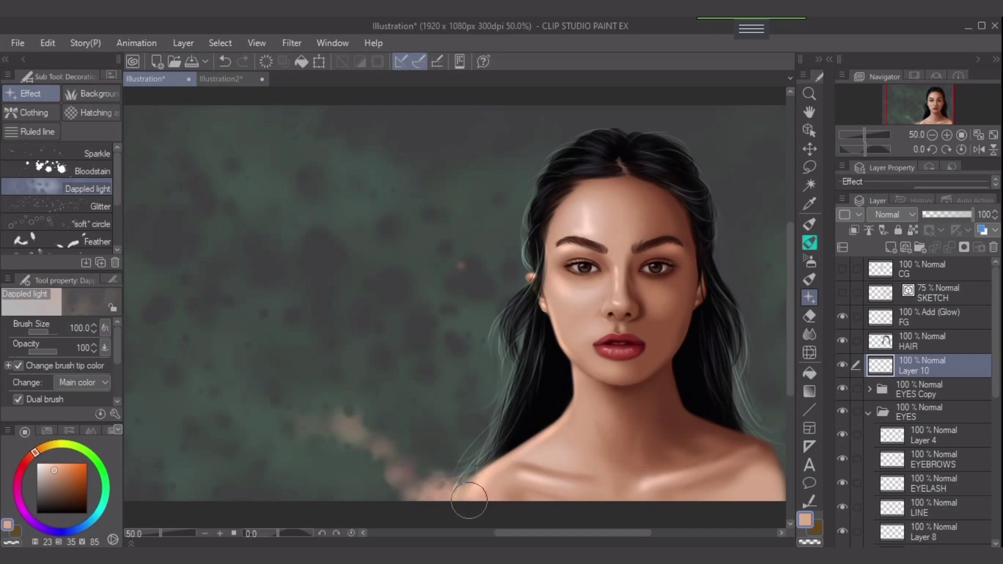
key("bracketright")
mouse_move(397, 488)
left_mouse_down()
mouse_move(340, 448)
mouse_move(316, 392)
mouse_move(381, 465)
mouse_move(350, 465)
left_mouse_up()
key("bracketright")
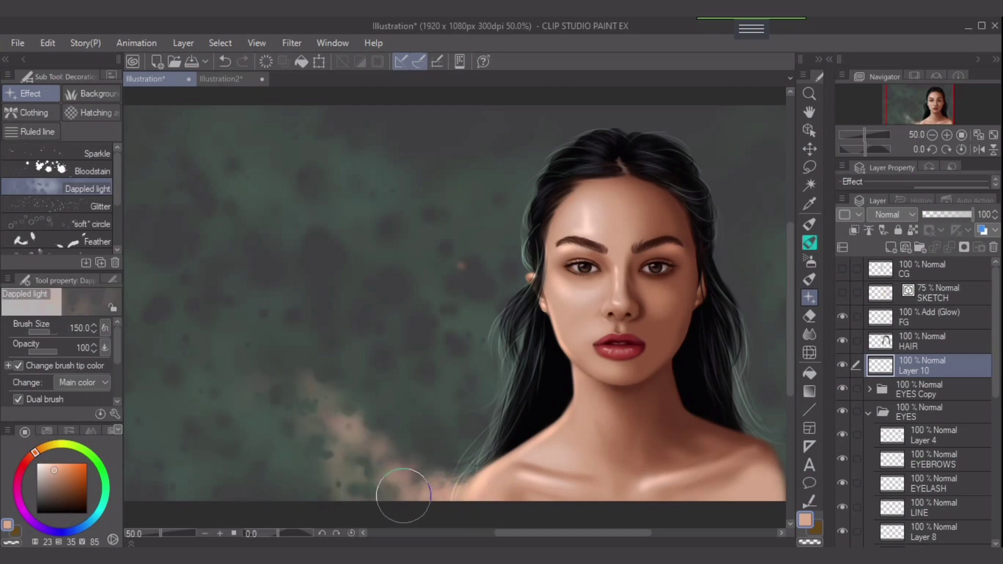
key("ctrl+z")
Step: Brush a skin-toned dappled trail from the lit shoulder into the lower background at size 100
key("bracketleft")
mouse_move(448, 497)
left_mouse_down()
mouse_move(328, 425)
mouse_move(355, 468)
mouse_move(303, 437)
mouse_move(422, 481)
left_mouse_up()
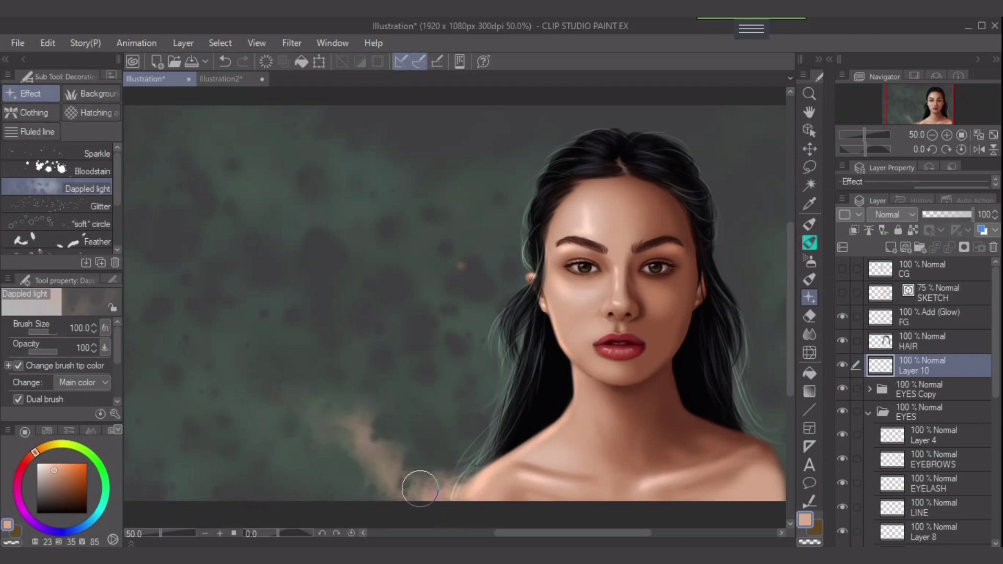
mouse_move(495, 486)
left_mouse_down()
mouse_move(455, 486)
mouse_move(416, 475)
mouse_move(474, 489)
mouse_move(425, 479)
mouse_move(489, 479)
mouse_move(398, 475)
mouse_move(483, 480)
mouse_move(418, 478)
left_mouse_up()
key("bracketleft")
key("bracketleft")
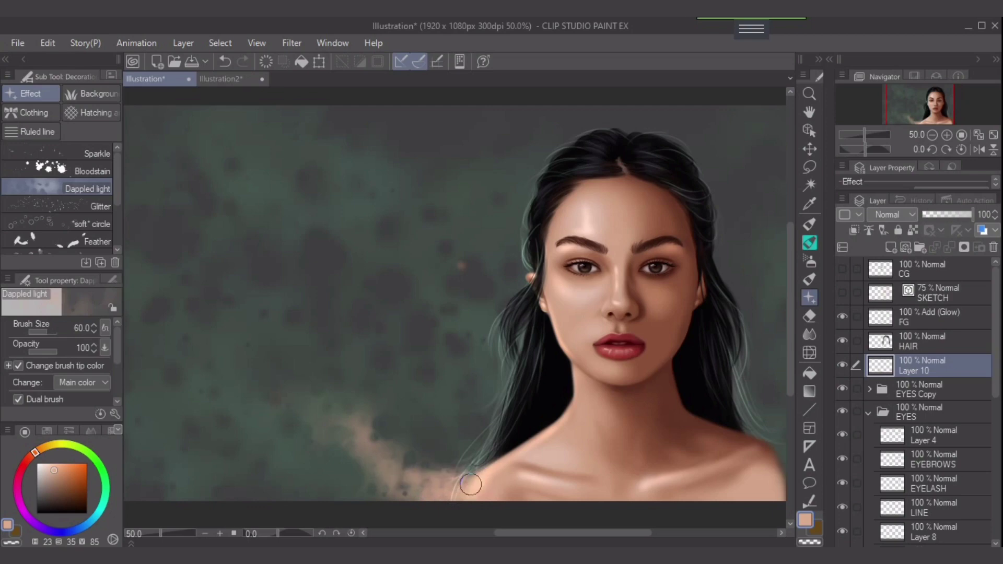
key("bracketright")
key("bracketright")
Step: Extend the dappled trail diagonally across the background toward the far upper-left edge at sizes 100 and 120
scroll(381, 452, "down", 1)
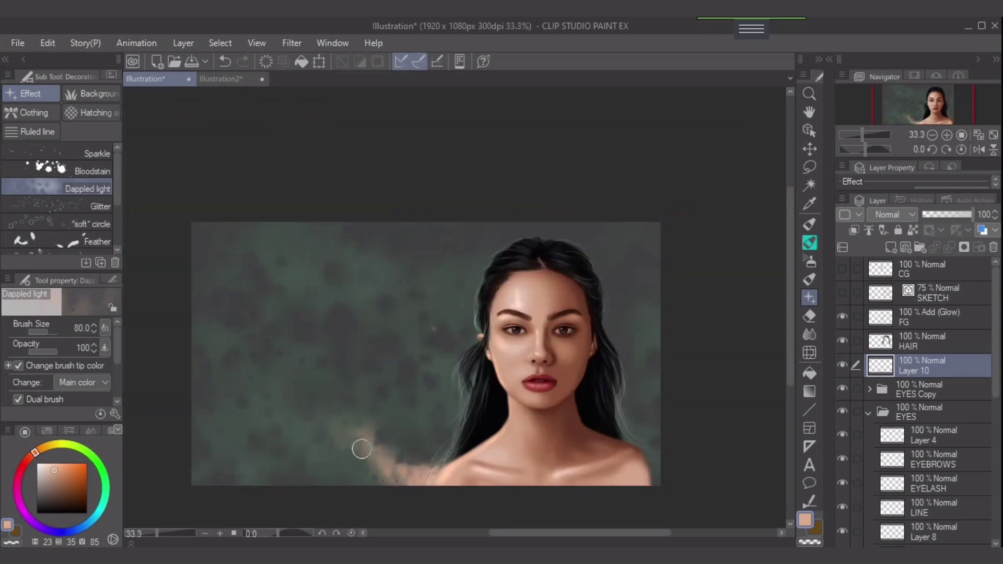
key("bracketright")
key("bracketright")
mouse_move(361, 449)
left_mouse_down()
mouse_move(339, 463)
mouse_move(324, 437)
mouse_move(303, 437)
mouse_move(371, 462)
mouse_move(324, 445)
mouse_move(311, 427)
mouse_move(416, 481)
left_mouse_up()
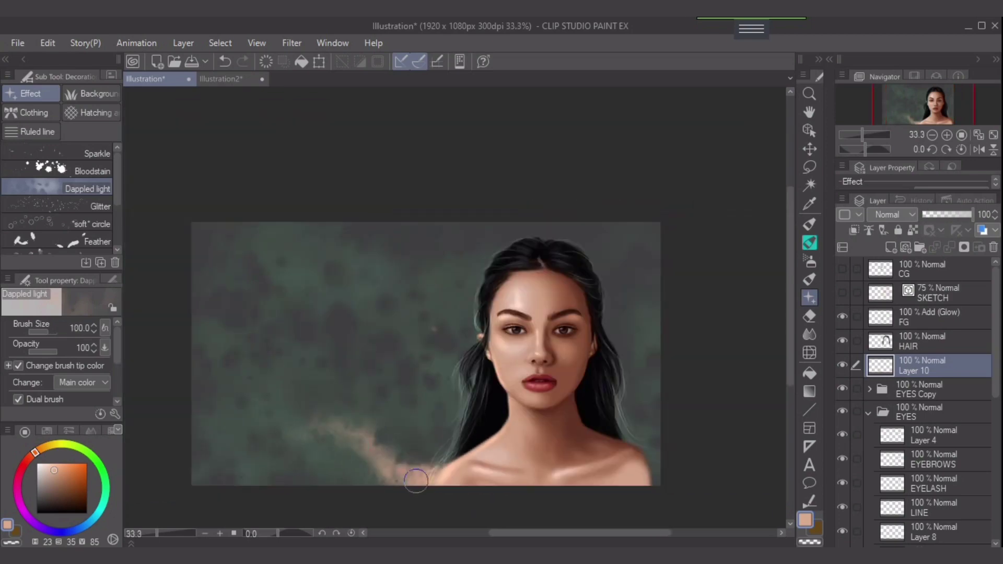
mouse_move(343, 466)
left_mouse_down()
mouse_move(425, 477)
mouse_move(339, 439)
mouse_move(348, 469)
mouse_move(340, 443)
left_mouse_up()
key("bracketright")
key("bracketright")
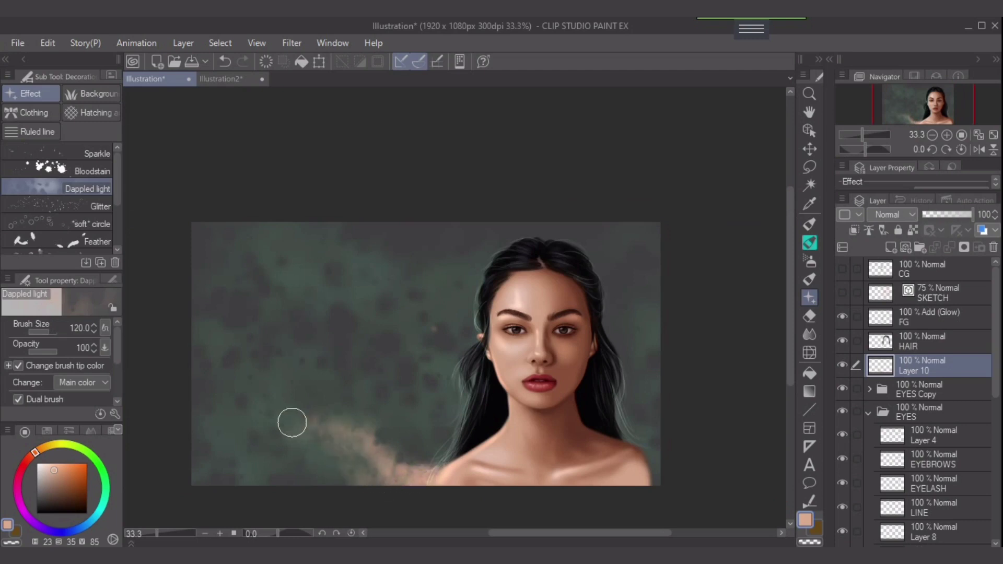
left_click_drag(292, 422, 224, 347)
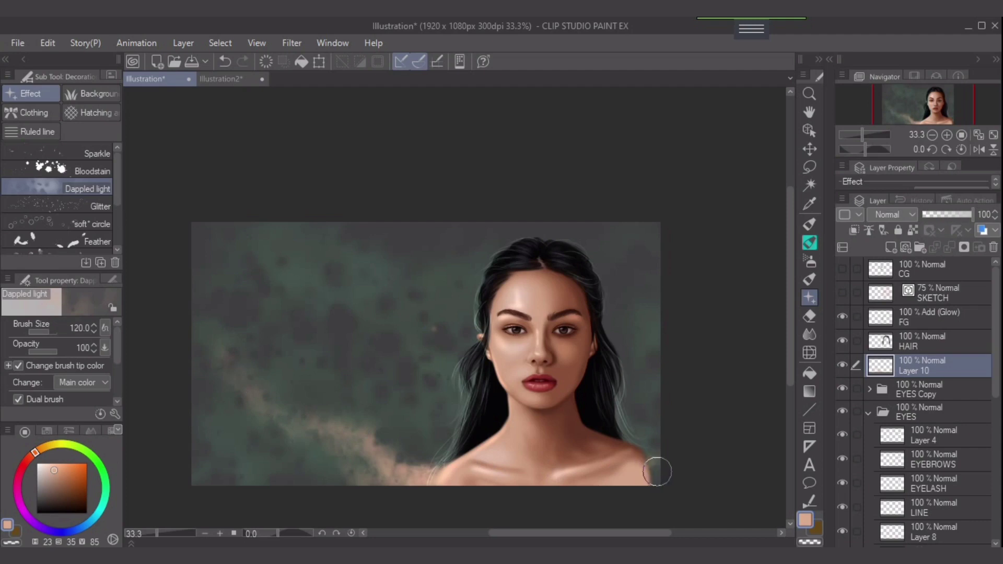
Step: Sample the opposite shoulder's skin tone and brush dappled texture past its outer edge at sizes 70 to 80
key("bracketleft")
key("bracketleft")
key("bracketleft")
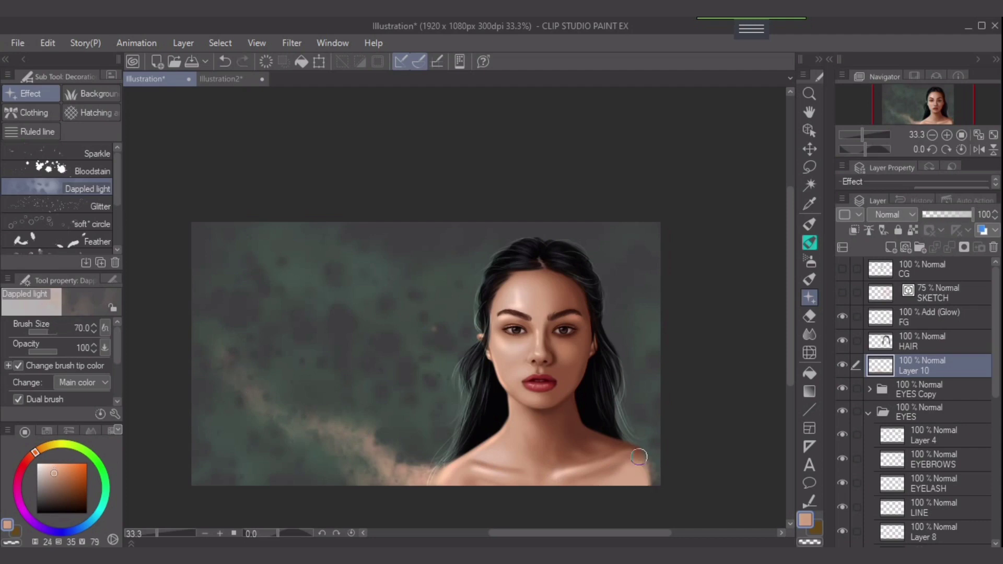
key("bracketright")
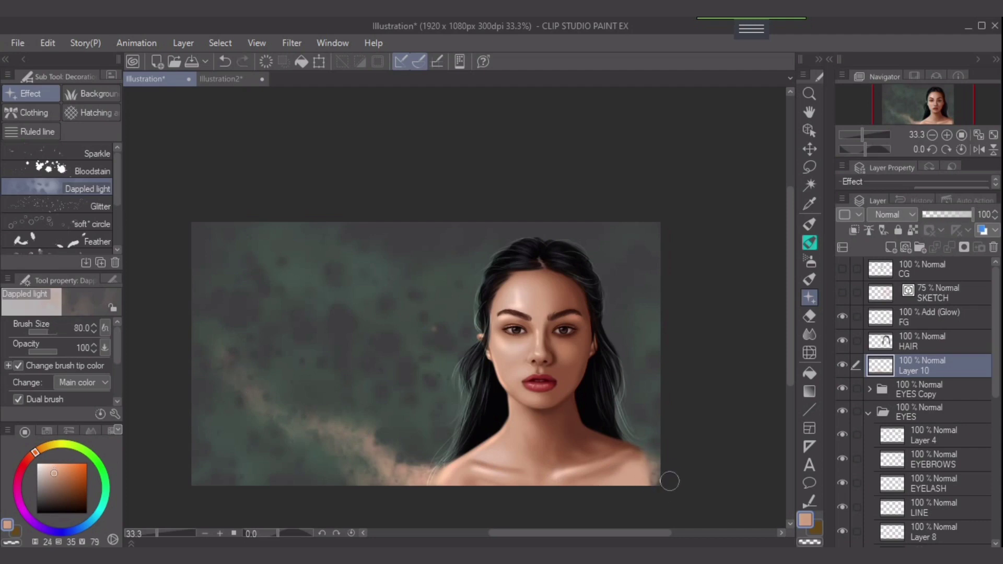
Step: Try blending the shadow-side shoulder's outer edge with the Soft airbrush, undoing the recent strokes
key("b")
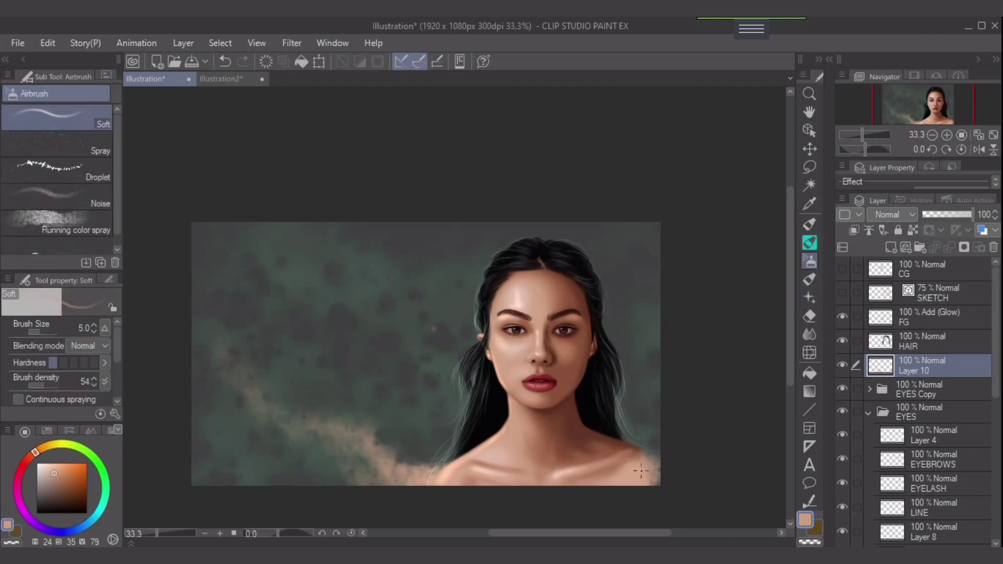
key("bracketright")
key("bracketright")
key("bracketright")
key("bracketright")
key("bracketright")
key("bracketright")
key("bracketright")
key("bracketright")
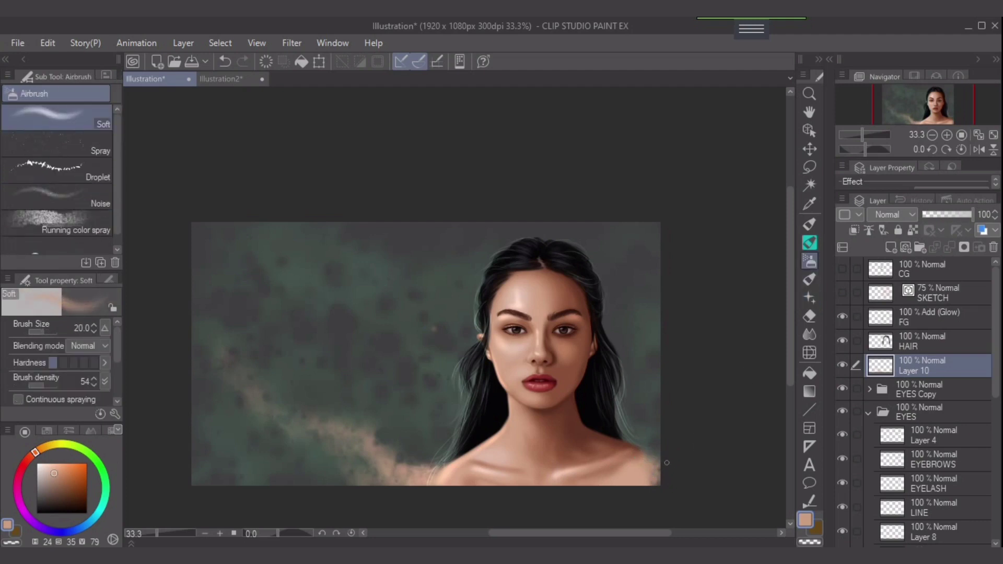
key("ctrl+z")
key("ctrl+z")
key("ctrl+z")
key("bracketright")
key("bracketright")
key("bracketright")
key("bracketright")
mouse_move(645, 466)
left_mouse_down()
mouse_move(661, 498)
mouse_move(656, 478)
left_mouse_up()
key("ctrl+z")
key("bracketright")
Step: Brush darker reddish-brown dapples, hue 18, saturation 57, value 37, into both shoulder trails with Dappled light at size 70
left_click(809, 296)
key("bracketleft")
key("bracketleft")
left_click(626, 450, "alt")
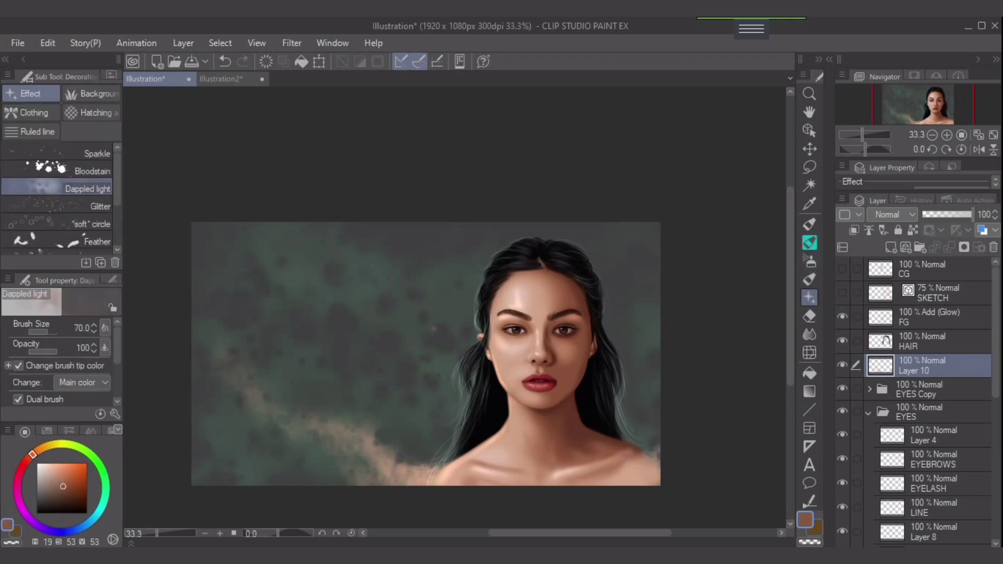
key("bracketleft")
key("bracketleft")
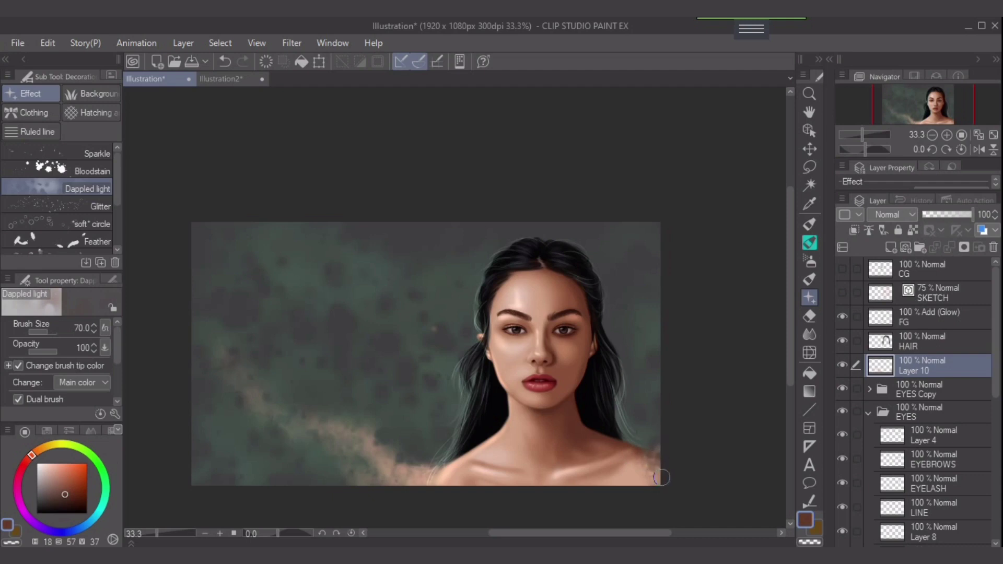
key("bracketright")
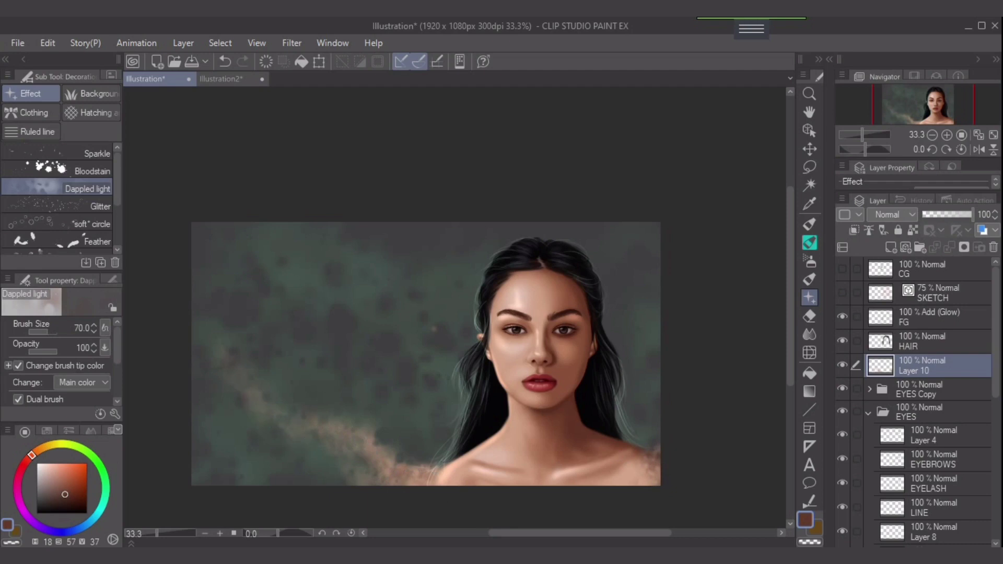
Step: On the FG layer, scatter pale pink sparkles, hue 18, saturation 26, value 100, from the crown down the lit-side hair and along the skin-toned trail
left_click(993, 135)
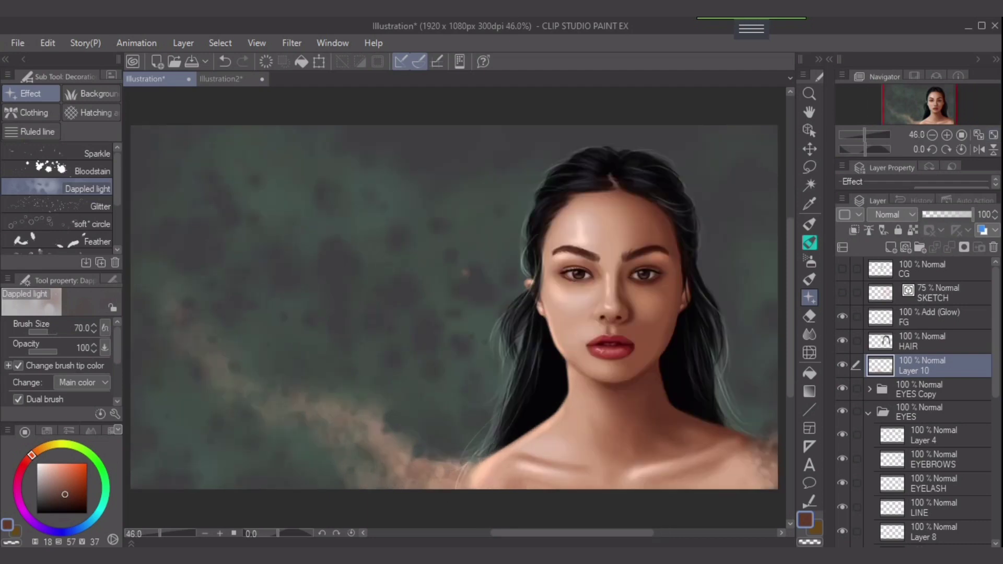
left_click(928, 317)
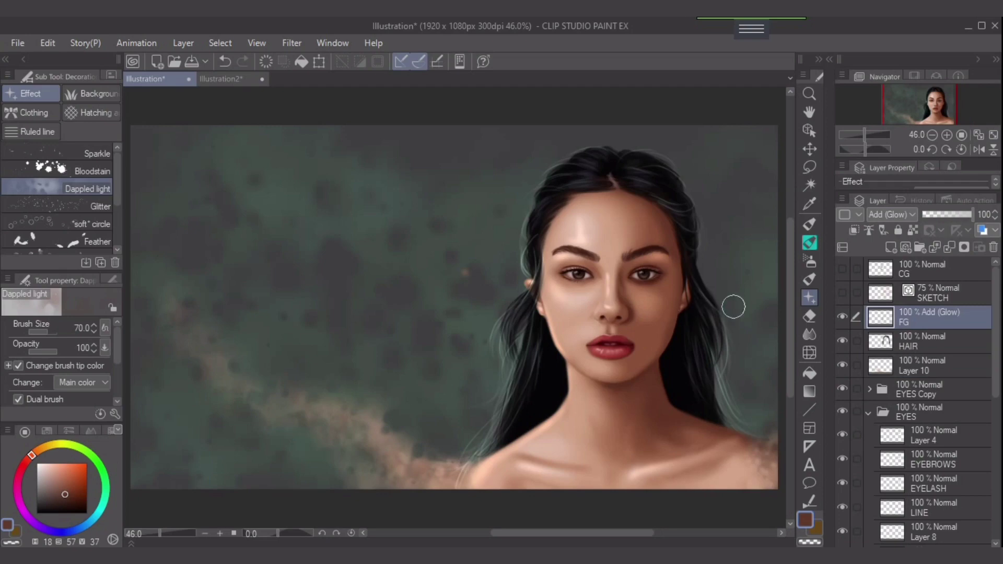
left_click(58, 154)
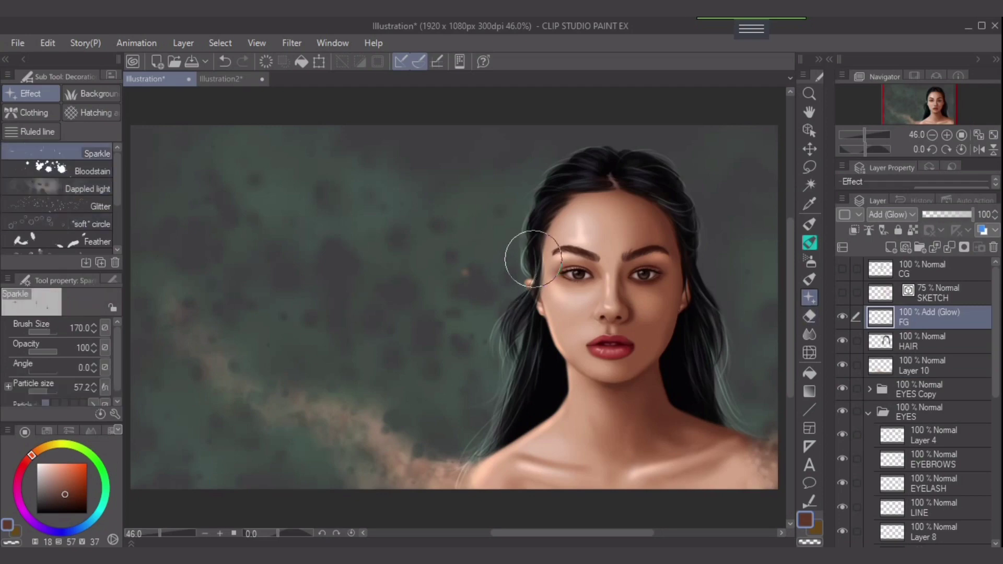
left_click_drag(537, 212, 521, 414)
key("ctrl+z")
left_click(49, 463)
mouse_move(582, 163)
left_mouse_down()
mouse_move(531, 245)
mouse_move(511, 406)
left_mouse_up()
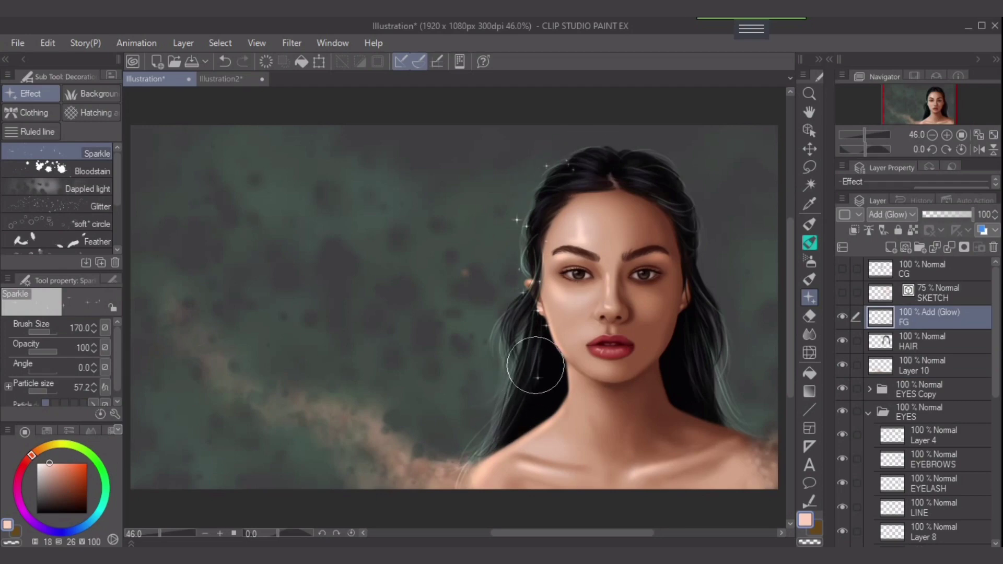
key("ctrl+z")
key("[")
mouse_move(572, 148)
left_mouse_down()
mouse_move(522, 256)
mouse_move(529, 281)
mouse_move(498, 376)
mouse_move(444, 486)
mouse_move(181, 343)
mouse_move(146, 313)
left_mouse_up()
Step: Scatter sparkles down the shadow-side hair at brush size 120, using a particle size of 31.2 for the finer ones
key("bracketleft")
mouse_move(712, 277)
left_mouse_down()
mouse_move(699, 291)
mouse_move(743, 410)
left_mouse_up()
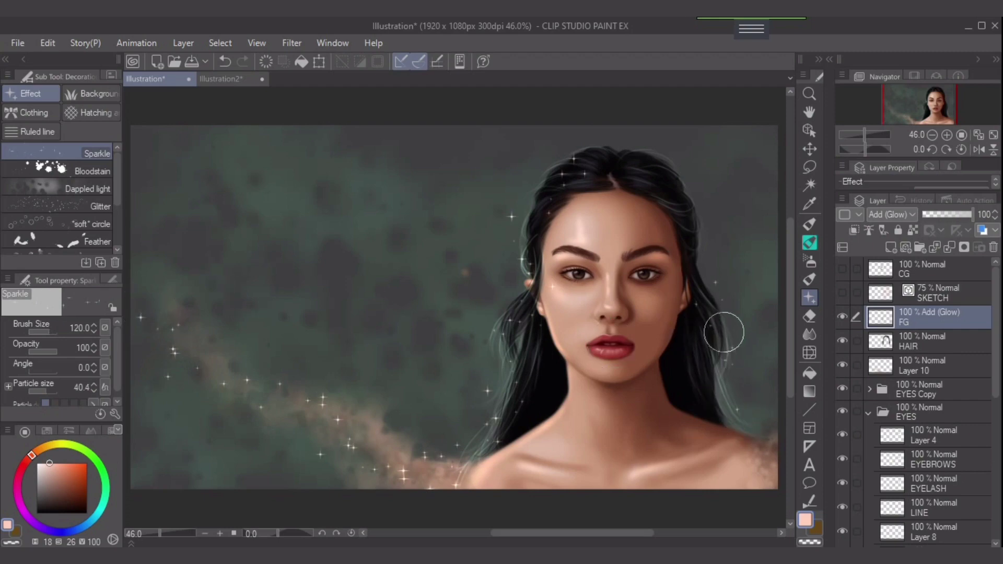
left_click_drag(724, 333, 745, 400)
left_click_drag(676, 221, 714, 305)
left_click_drag(684, 193, 709, 253)
key("ctrl+z")
left_click(93, 390)
mouse_move(645, 168)
left_mouse_down()
mouse_move(712, 312)
mouse_move(665, 177)
mouse_move(711, 250)
mouse_move(703, 242)
mouse_move(739, 377)
left_mouse_up()
Step: Add fine sparkles at brush size 170 around the crown, lit-side hair and shoulder end of the trail
key("bracketright")
key("bracketright")
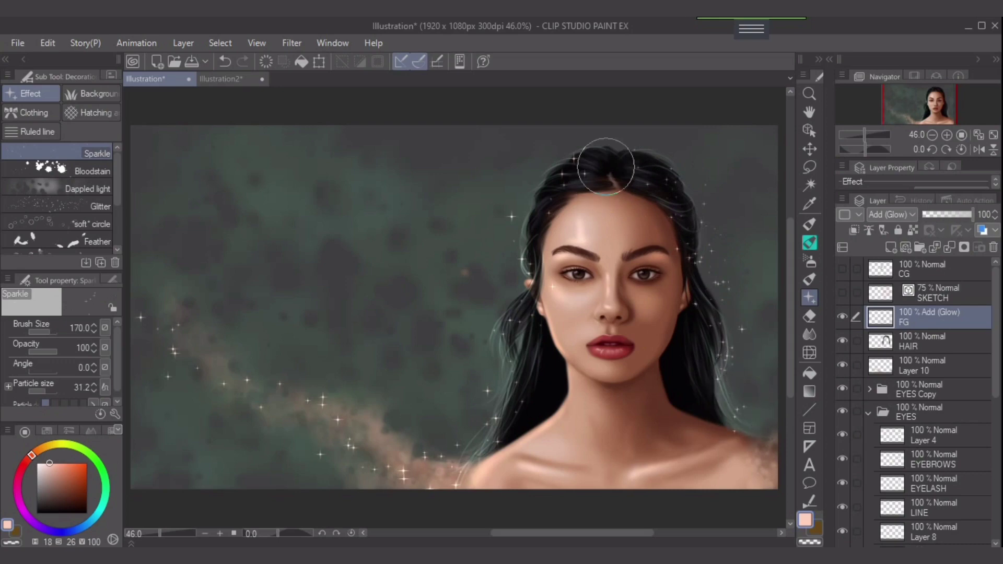
mouse_move(605, 166)
left_mouse_down()
mouse_move(530, 226)
mouse_move(521, 312)
mouse_move(461, 456)
mouse_move(438, 452)
mouse_move(430, 425)
left_mouse_up()
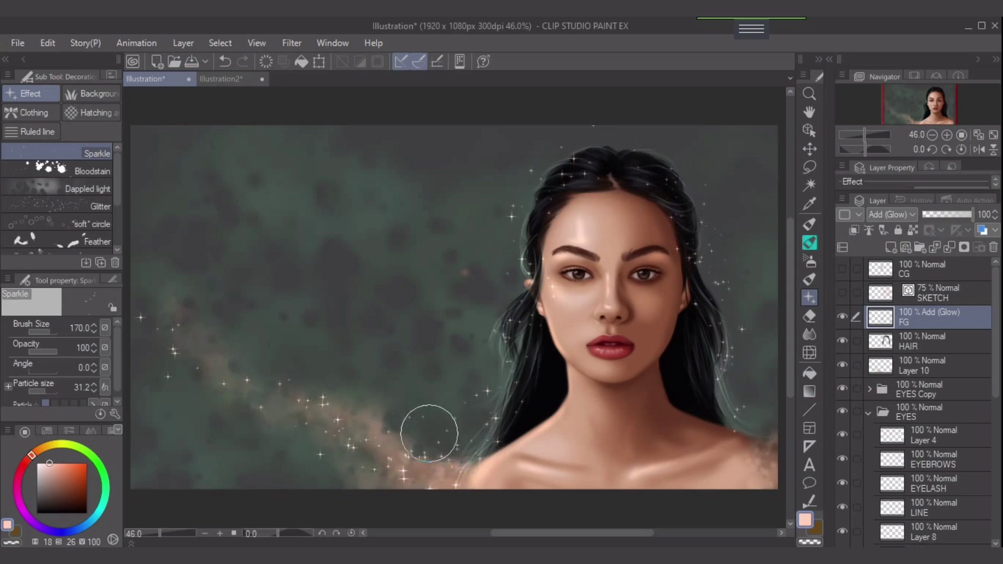
Step: Create a new layer directly above BG and set its blending mode to Add (Glow)
scroll(919, 402, "down", 6)
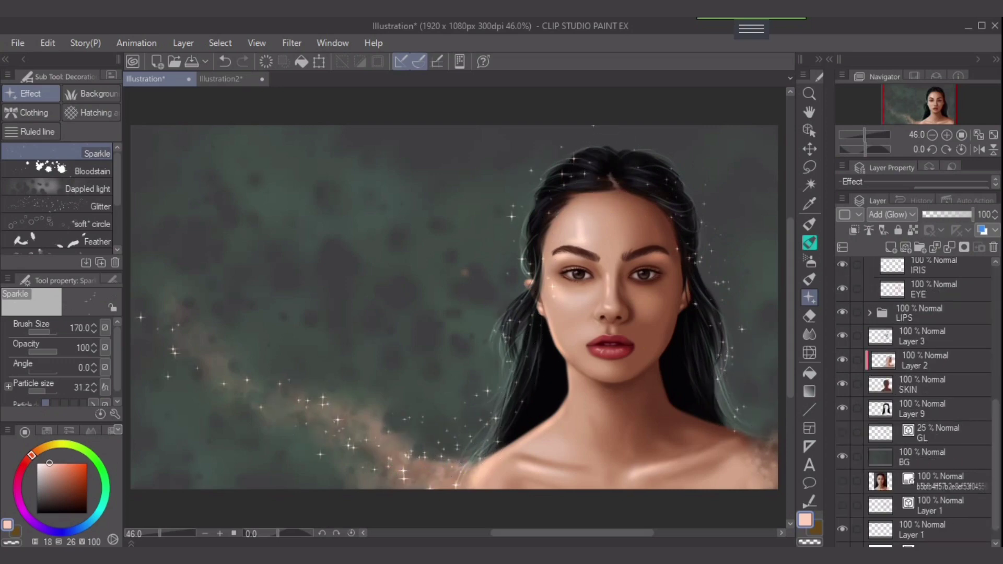
left_click(927, 457)
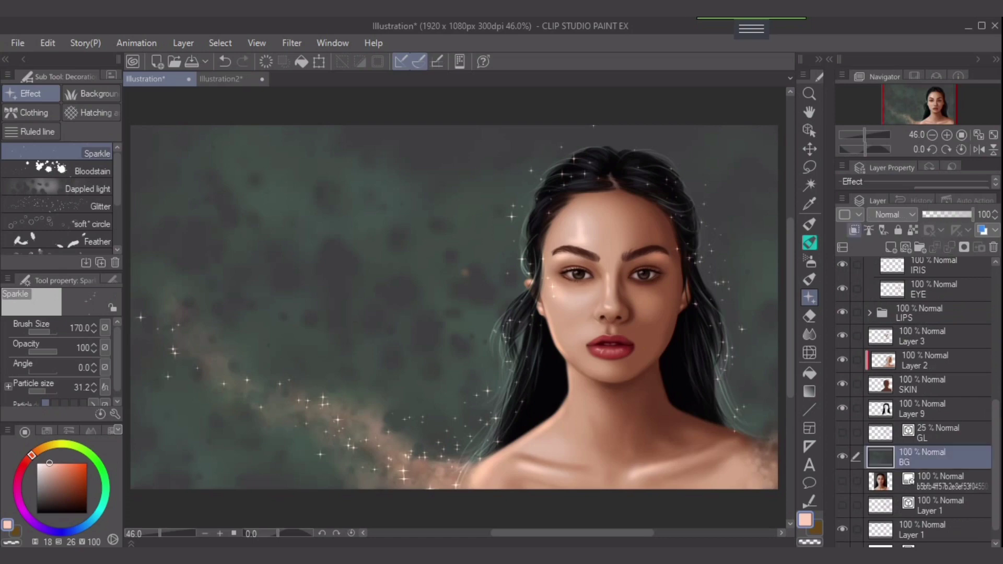
left_click(891, 247)
left_click(892, 214)
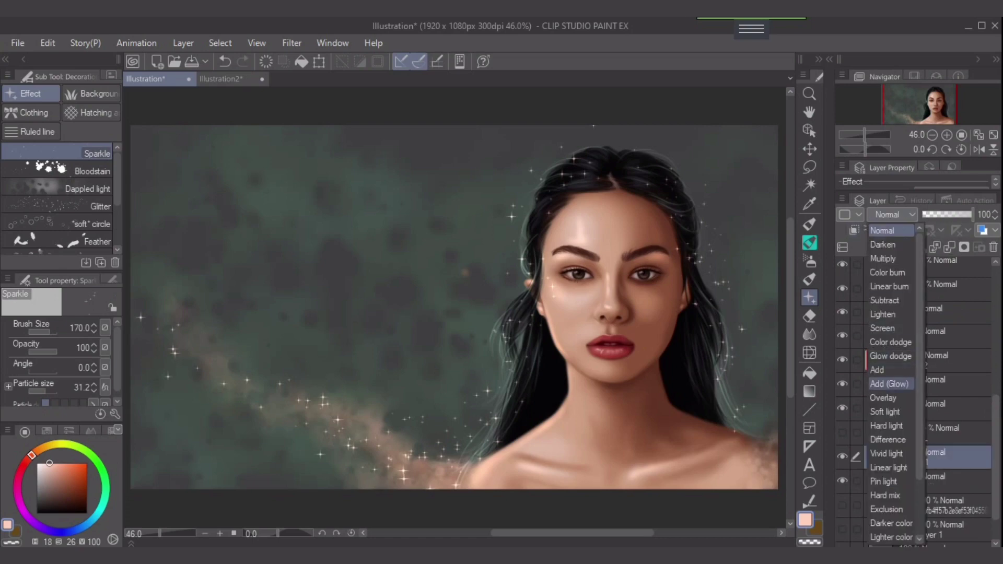
left_click(892, 383)
Step: Try a pale pink Soft airbrush glow at size 170 behind the lit-side hair, undoing the stroke
left_click(809, 261)
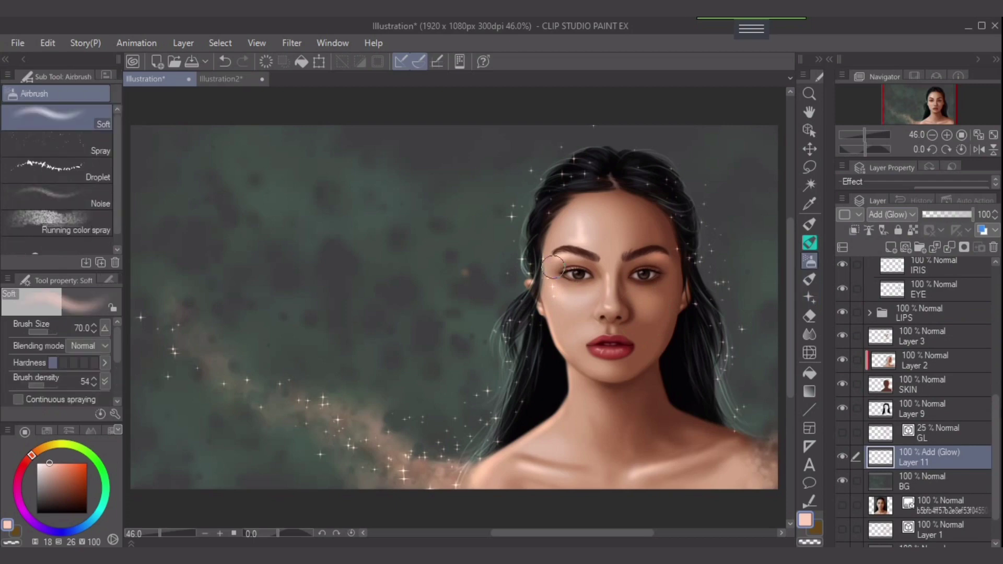
key("bracketright")
key("bracketright")
key("bracketright")
mouse_move(548, 200)
left_mouse_down()
mouse_move(516, 296)
mouse_move(509, 403)
left_mouse_up()
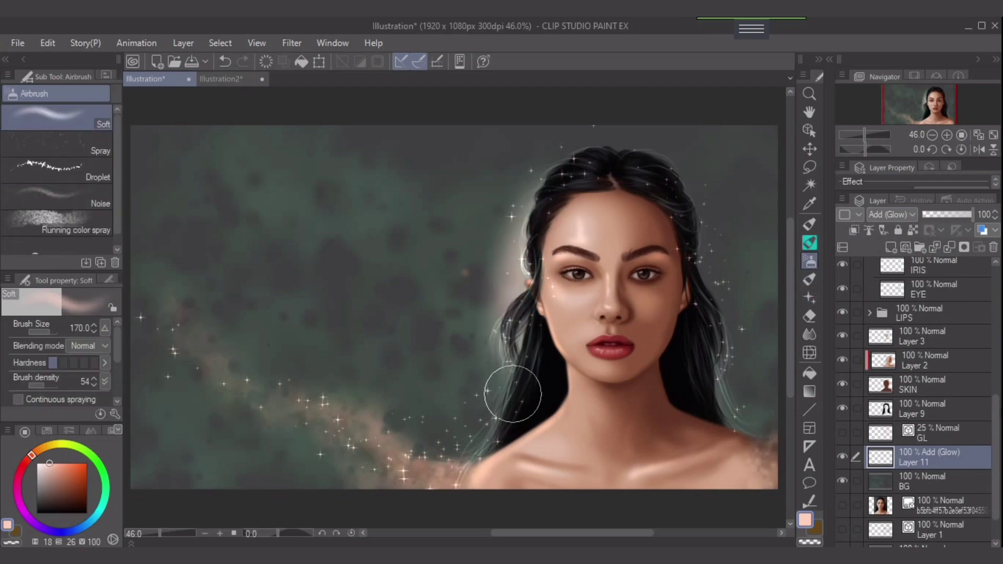
key("ctrl+z")
Step: Sample the background green and airbrush a soft glow, hue 163, saturation 23, value 57, behind the lower hair at sizes 200 and 150
left_click(344, 232, "alt")
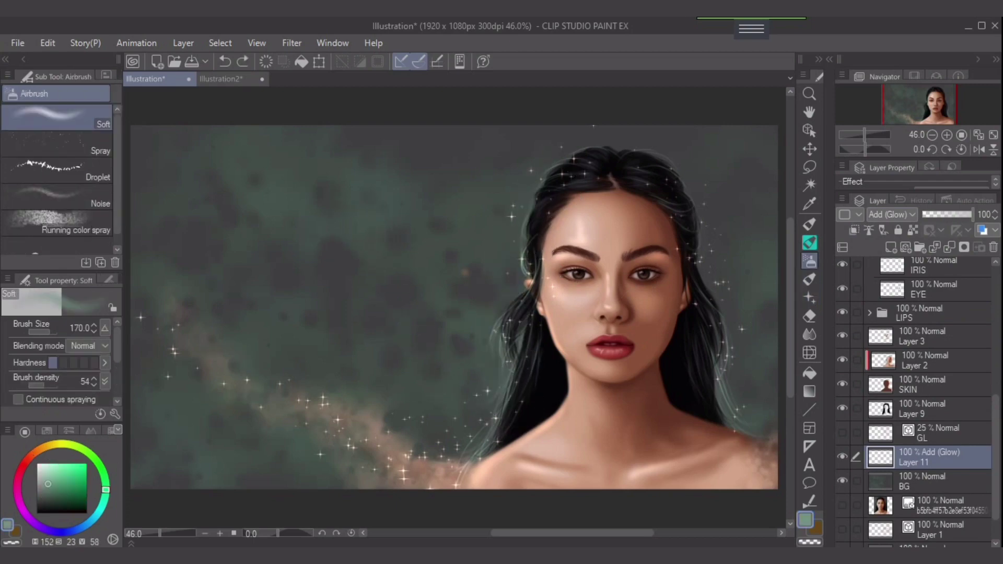
left_click_drag(548, 190, 521, 392)
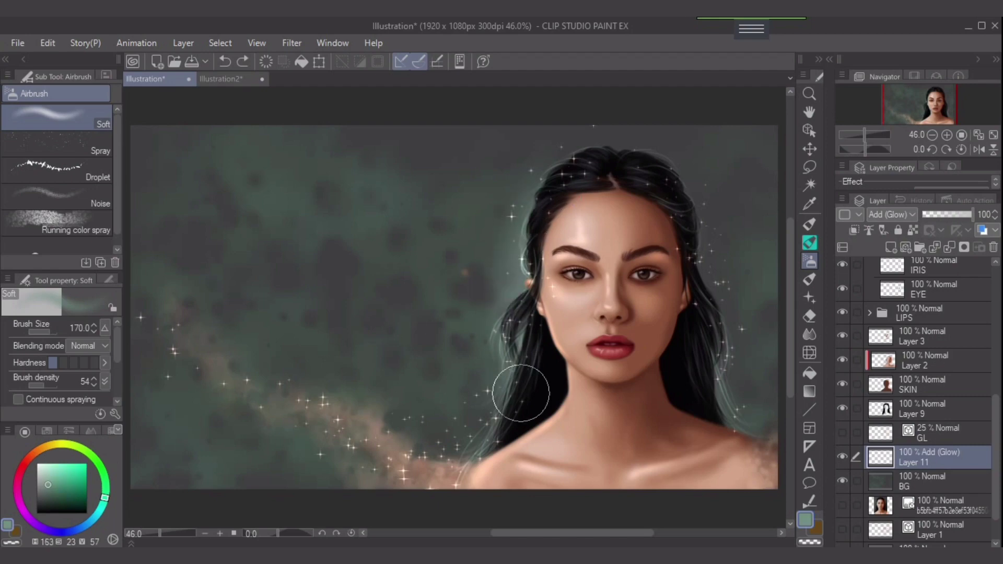
key("ctrl+z")
key("bracketright")
mouse_move(495, 440)
left_mouse_down()
mouse_move(517, 371)
mouse_move(477, 433)
left_mouse_up()
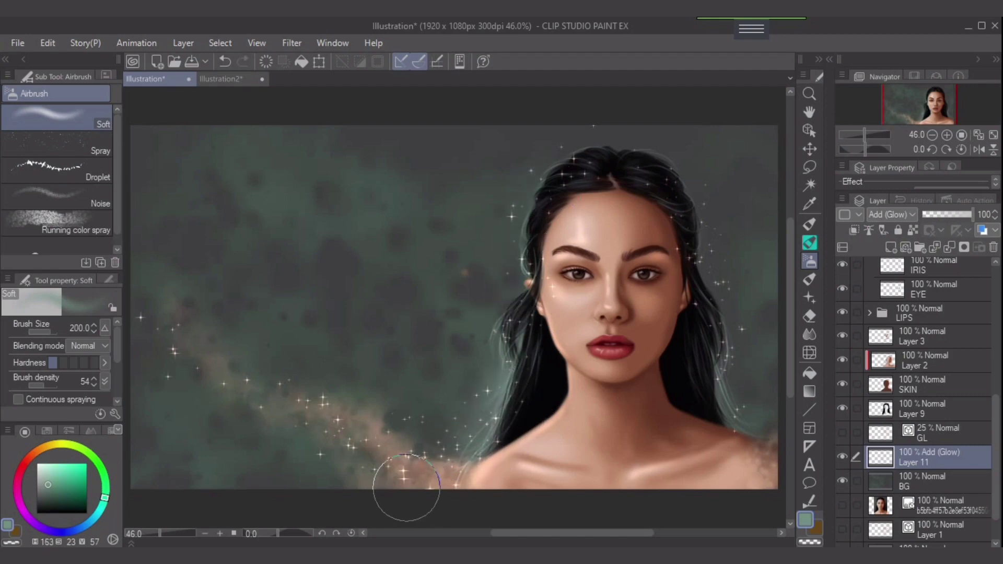
key("bracketleft")
key("bracketleft")
mouse_move(510, 365)
left_mouse_down()
mouse_move(506, 288)
mouse_move(517, 235)
left_mouse_up()
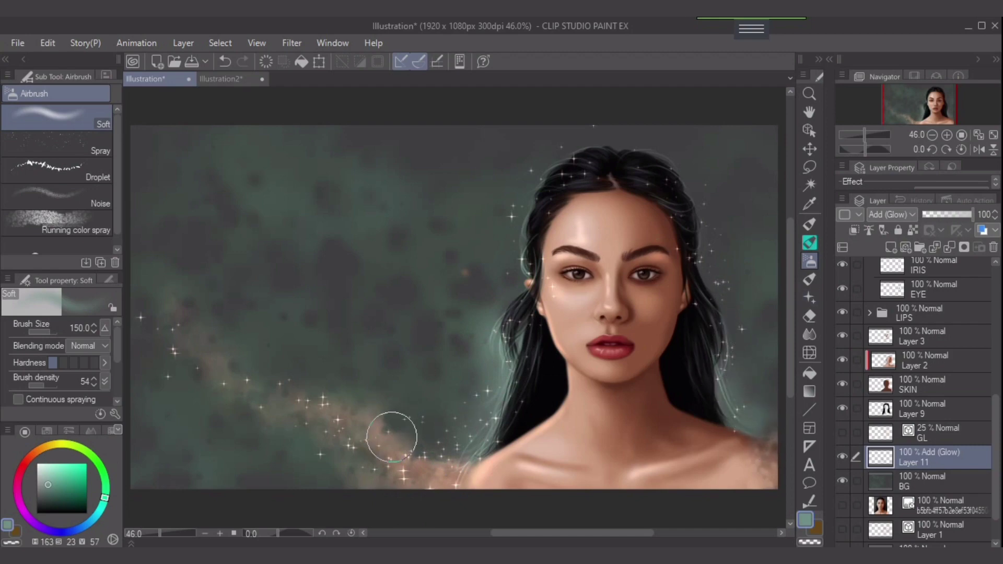
Step: Brush glowing green texture below the skin-toned trail across the lower-left background with Dappled light
scroll(445, 433, "down", 1)
left_click(809, 297)
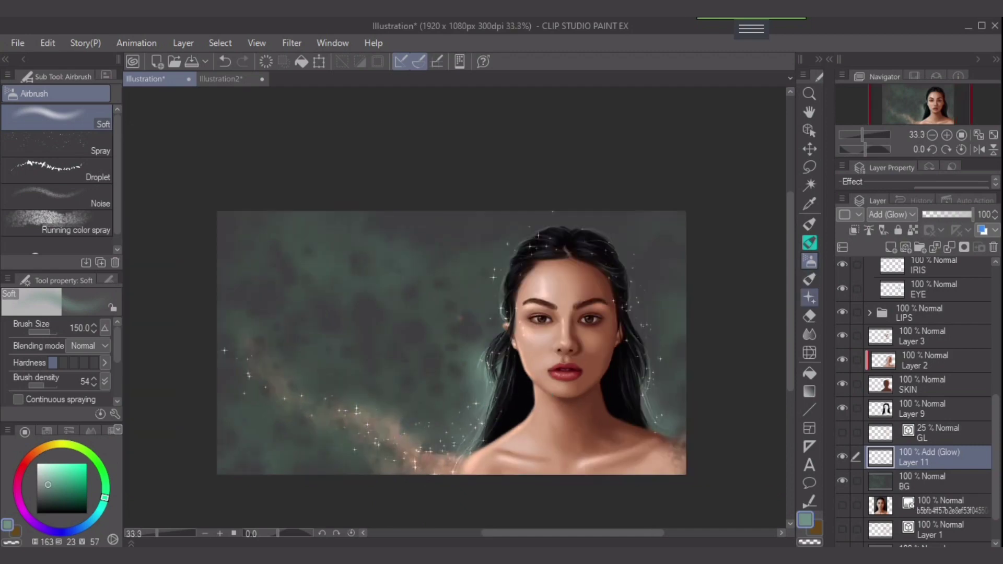
key("bracketright")
key("bracketright")
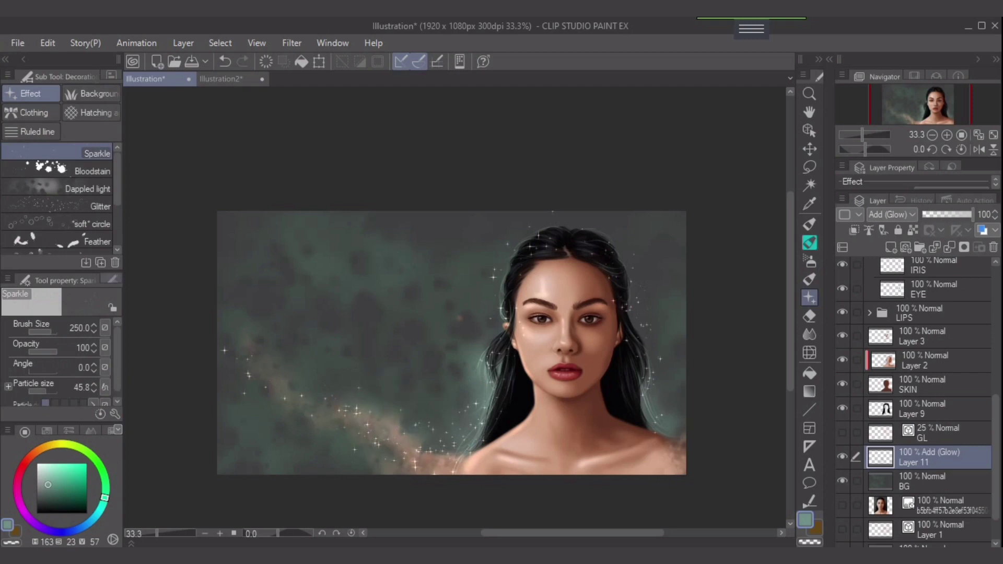
left_click(78, 188)
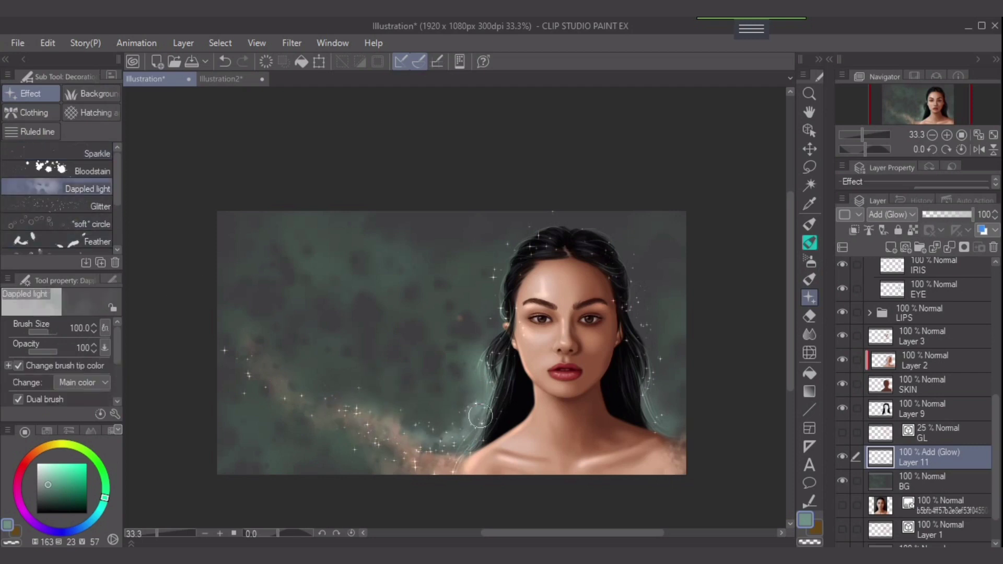
key("bracketright")
key("bracketright")
mouse_move(204, 441)
left_mouse_down()
mouse_move(331, 452)
mouse_move(229, 436)
mouse_move(284, 422)
mouse_move(323, 440)
left_mouse_up()
key("bracketleft")
key("bracketleft")
mouse_move(211, 391)
left_mouse_down()
mouse_move(253, 412)
mouse_move(286, 409)
mouse_move(265, 417)
mouse_move(369, 461)
left_mouse_up()
Step: Extend the green dapples at size 170 along and above the trail toward the lit-side hair
key("bracketright")
key("bracketright")
key("bracketright")
mouse_move(301, 431)
left_mouse_down()
mouse_move(372, 482)
mouse_move(319, 433)
left_mouse_up()
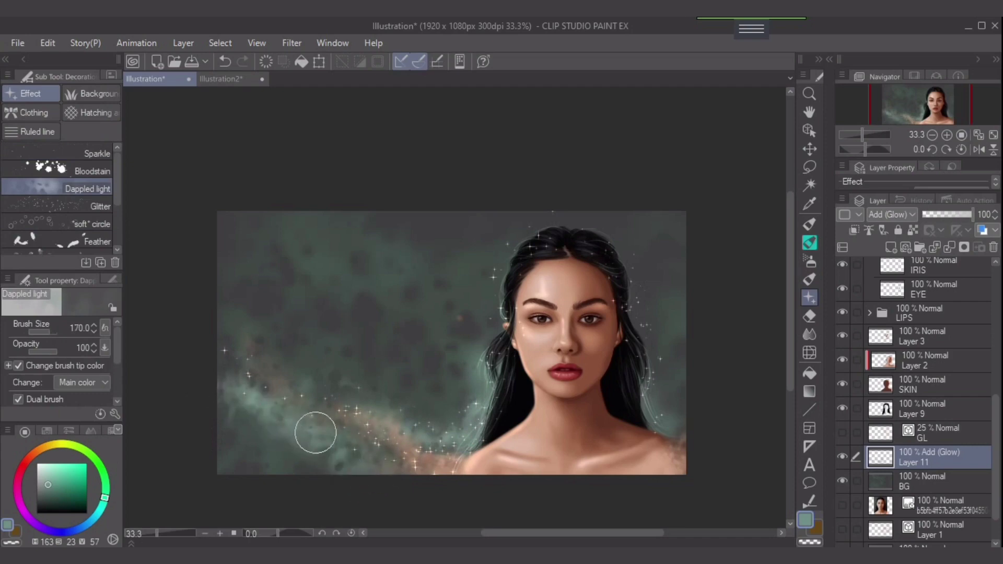
mouse_move(207, 356)
left_mouse_down()
mouse_move(282, 370)
mouse_move(213, 354)
mouse_move(246, 381)
mouse_move(224, 354)
mouse_move(387, 388)
left_mouse_up()
left_click_drag(309, 383, 445, 418)
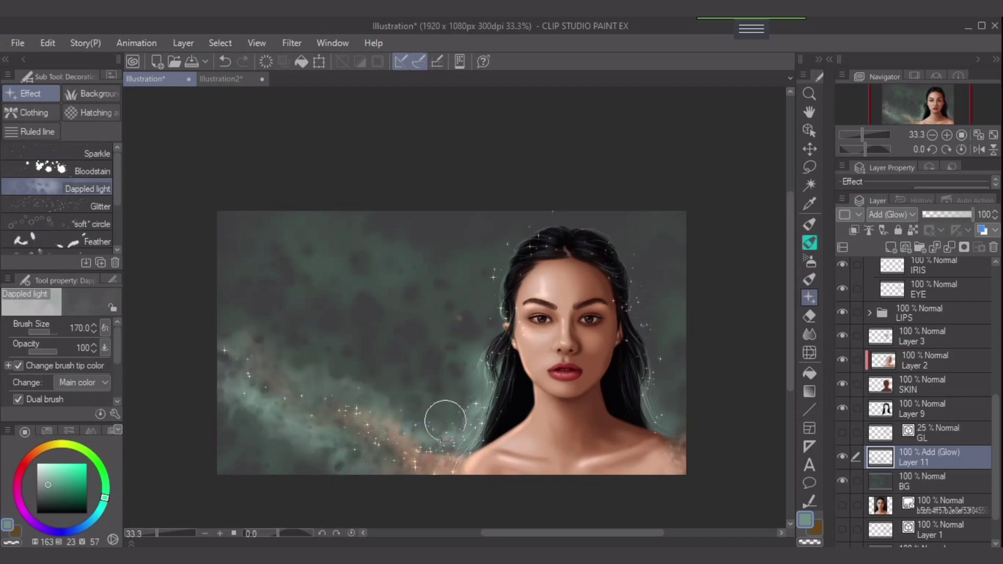
Step: Build up brighter green dapples above and below the trail from the left canvas edge to the hair, varying the brush size
key("bracketright")
key("bracketright")
left_click_drag(276, 370, 395, 372)
left_click_drag(228, 381, 262, 378)
key("bracketleft")
left_click_drag(197, 366, 293, 395)
key("bracketleft")
key("bracketleft")
mouse_move(215, 387)
left_mouse_down()
mouse_move(272, 396)
mouse_move(358, 444)
left_mouse_up()
key("bracketright")
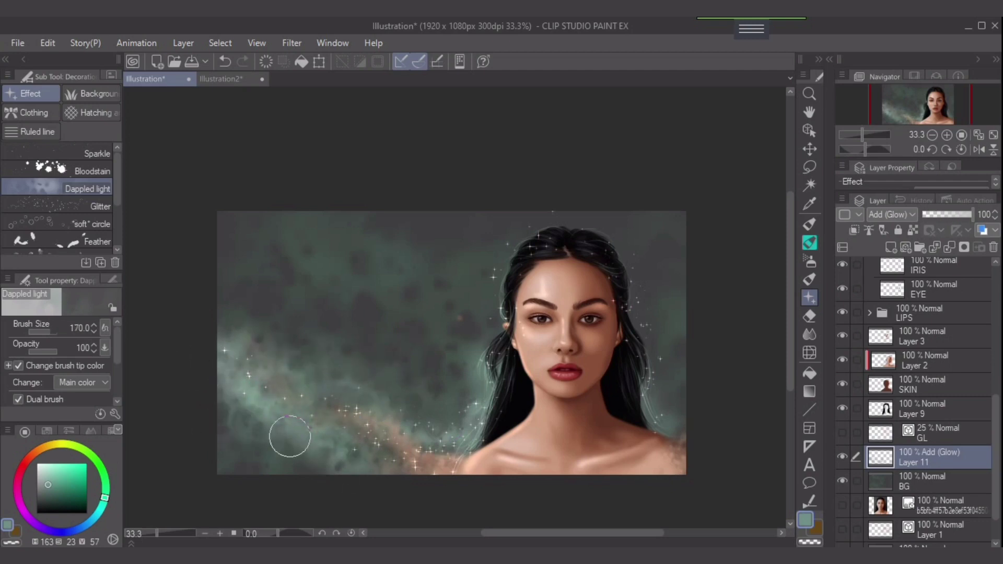
mouse_move(287, 432)
left_mouse_down()
mouse_move(326, 440)
mouse_move(295, 331)
mouse_move(440, 374)
mouse_move(342, 380)
mouse_move(461, 377)
mouse_move(403, 404)
mouse_move(472, 383)
mouse_move(424, 423)
mouse_move(465, 413)
mouse_move(432, 422)
mouse_move(483, 383)
mouse_move(440, 413)
mouse_move(485, 365)
mouse_move(376, 385)
mouse_move(313, 380)
mouse_move(477, 393)
left_mouse_up()
Step: Try green dapples beside the upper lit-side hair at sizes 120 and 170, undoing the strokes
key("bracketleft")
key("bracketleft")
key("bracketleft")
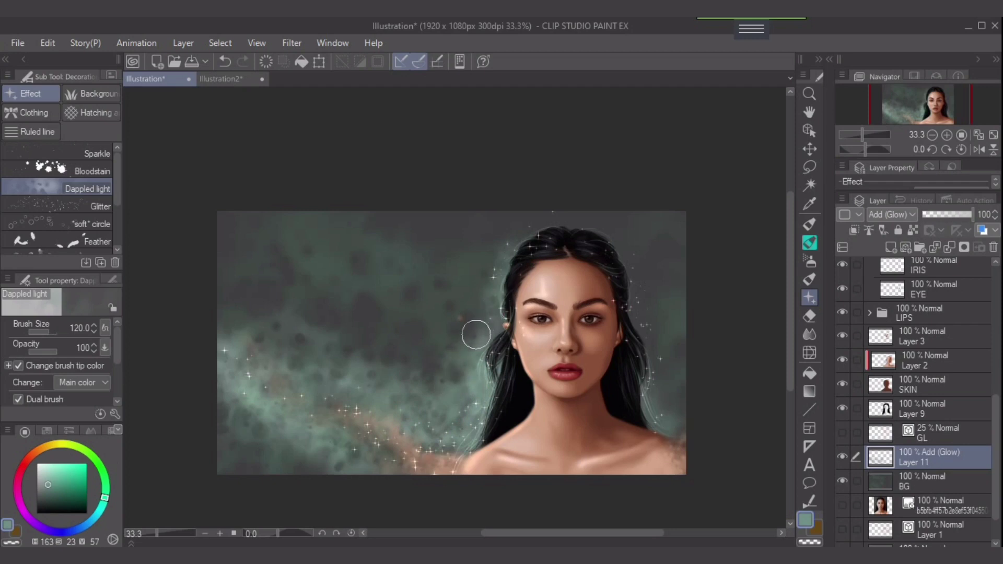
key("ctrl+z")
key("bracketright")
key("bracketright")
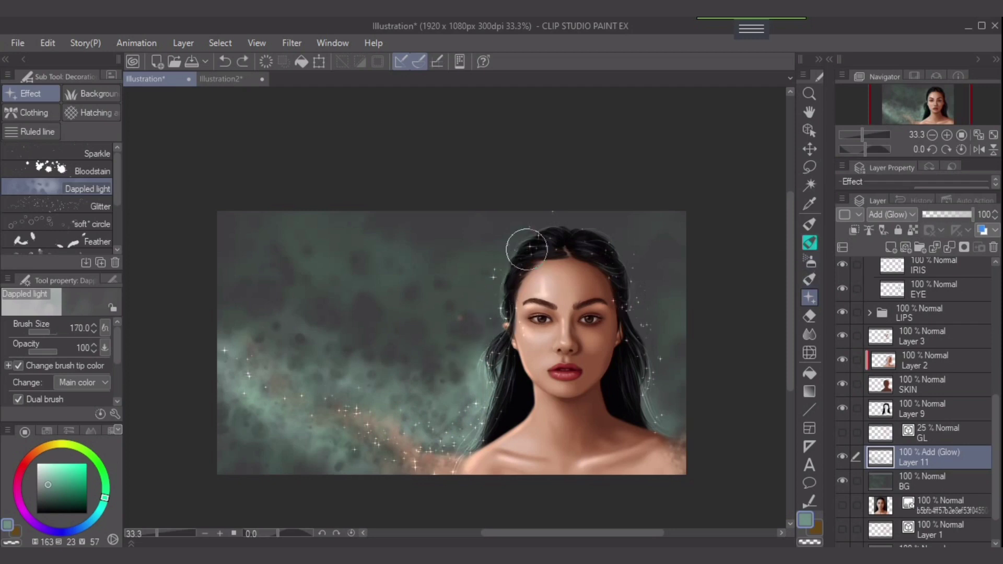
left_click_drag(527, 249, 478, 361)
left_click(810, 261)
key("ctrl+z")
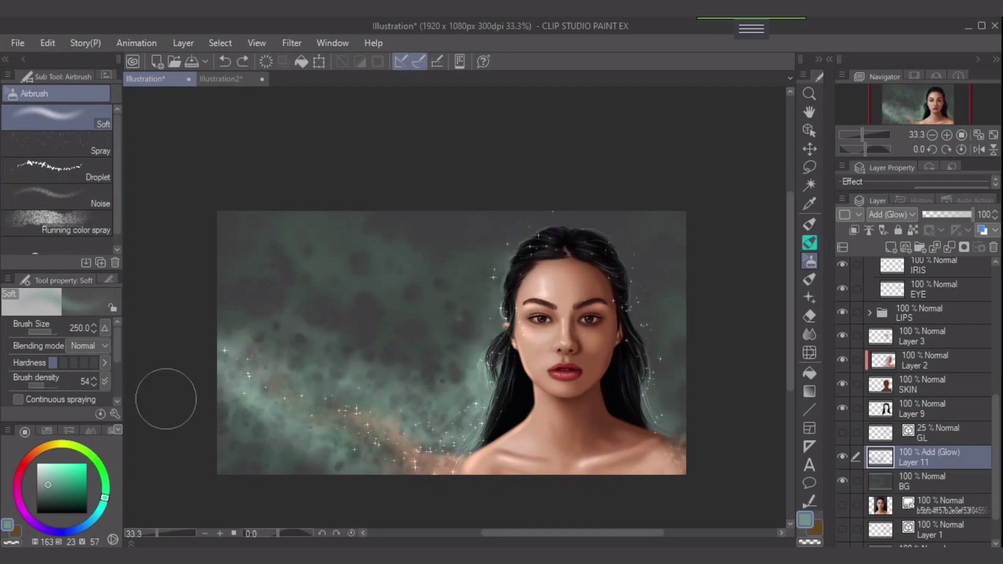
Step: Airbrush a faint green glow down the lit-side hair with Soft at brush density 26 and size 150
left_click(33, 385)
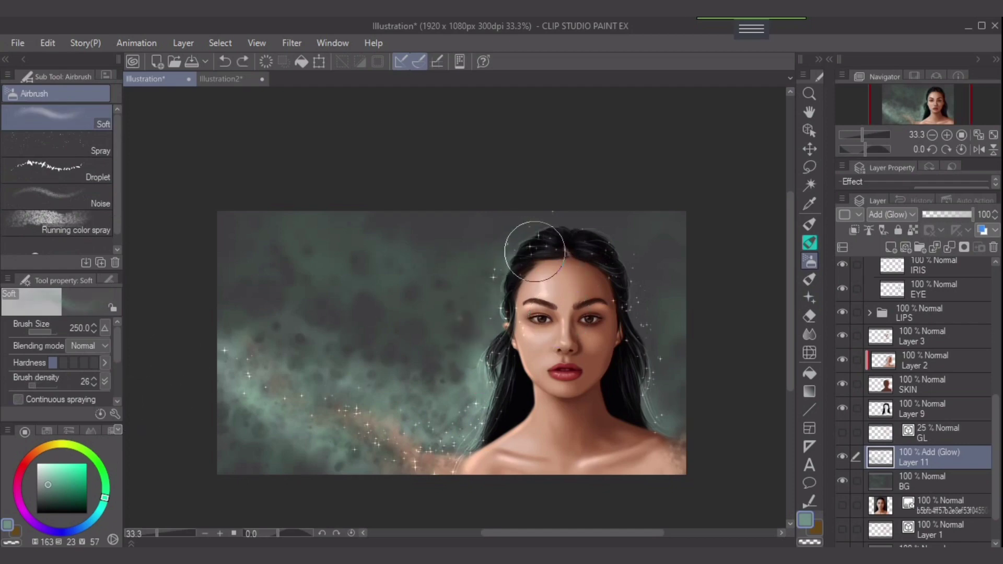
key("[")
key("[")
key("[")
mouse_move(508, 264)
left_mouse_down()
mouse_move(489, 373)
mouse_move(468, 390)
mouse_move(491, 347)
mouse_move(437, 412)
left_mouse_up()
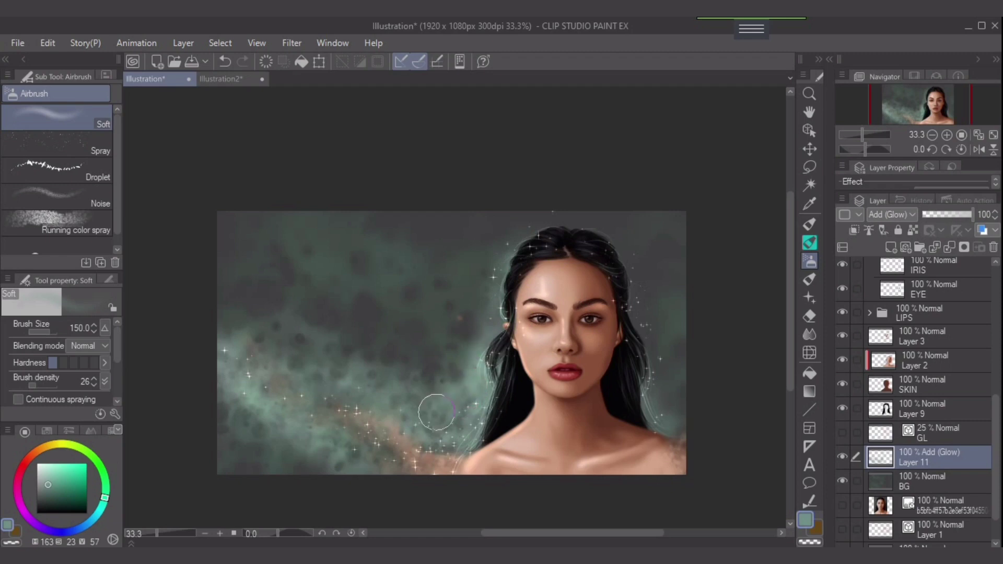
Step: Airbrush the same faint green glow along the shadow-side hair at sizes 150 to 250
left_click_drag(635, 364, 674, 438)
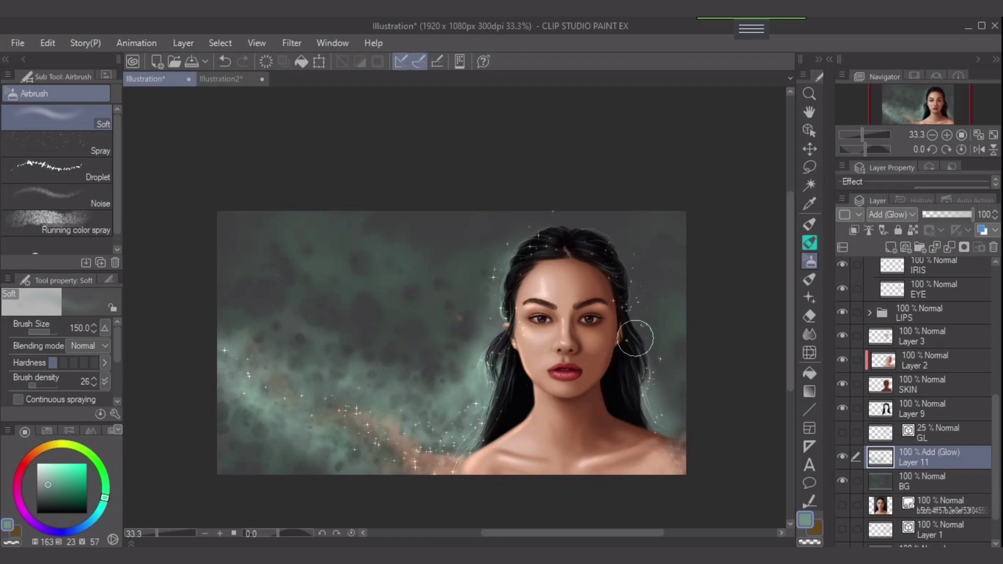
key("]")
left_click_drag(619, 261, 649, 336)
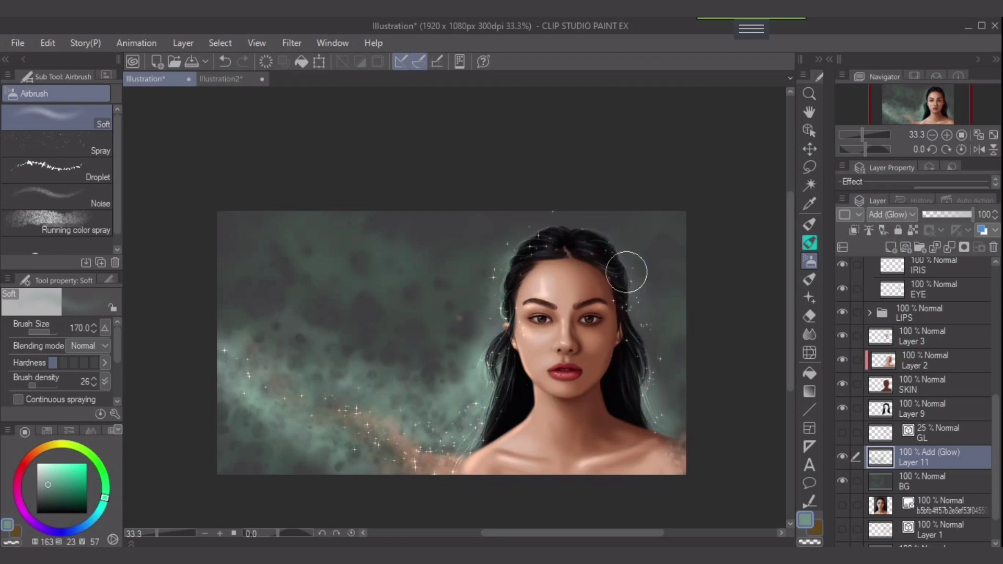
key("bracketright")
key("bracketright")
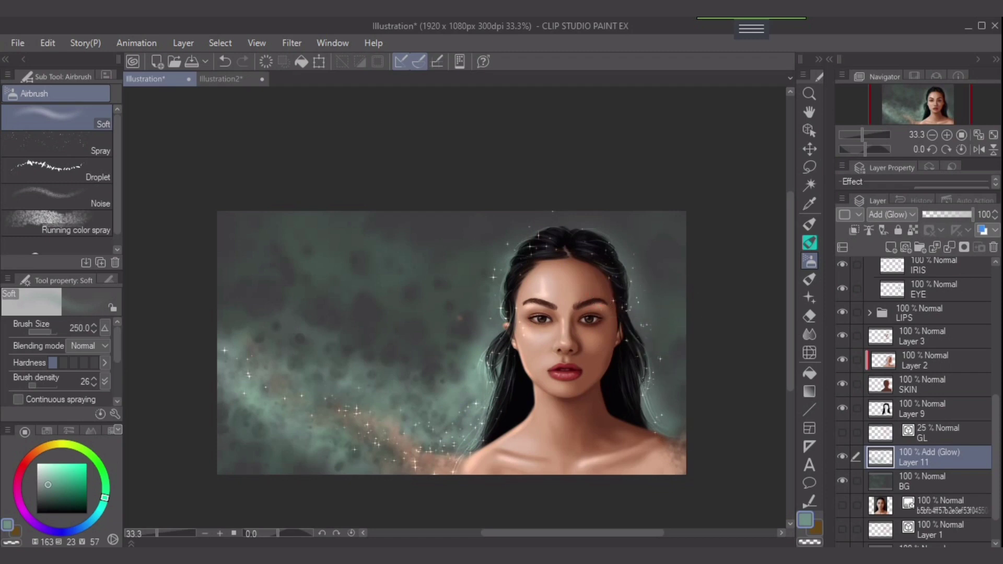
Step: Try a broad airbrushed green glow at size 400 over the background beyond the shadow-side hair, undoing the stroke
key("bracketright")
key("bracketright")
left_click_drag(680, 306, 676, 269)
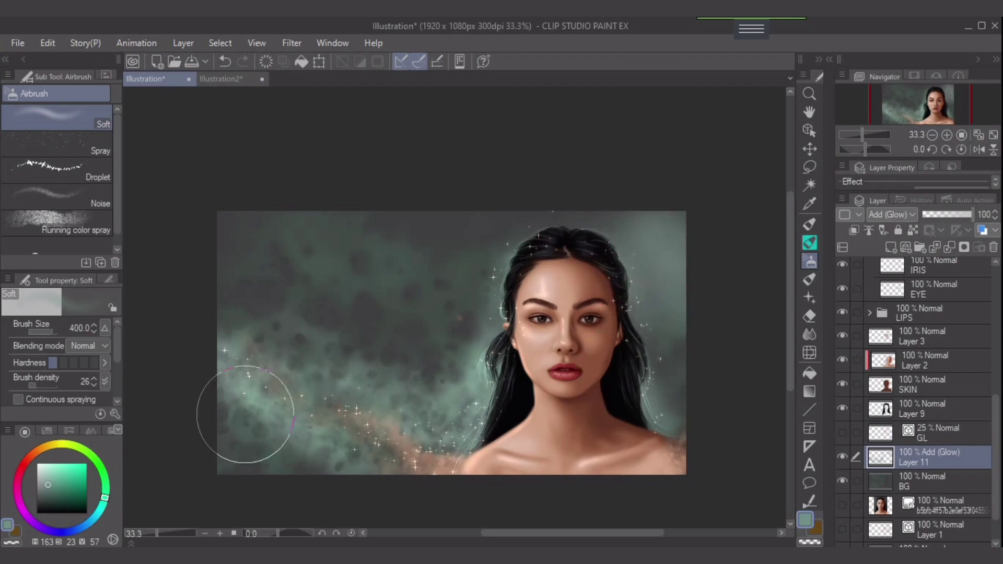
key("ctrl+z")
Step: Brush green Dappled light texture beyond the shadow-side hair and across the upper-left background
left_click(810, 298)
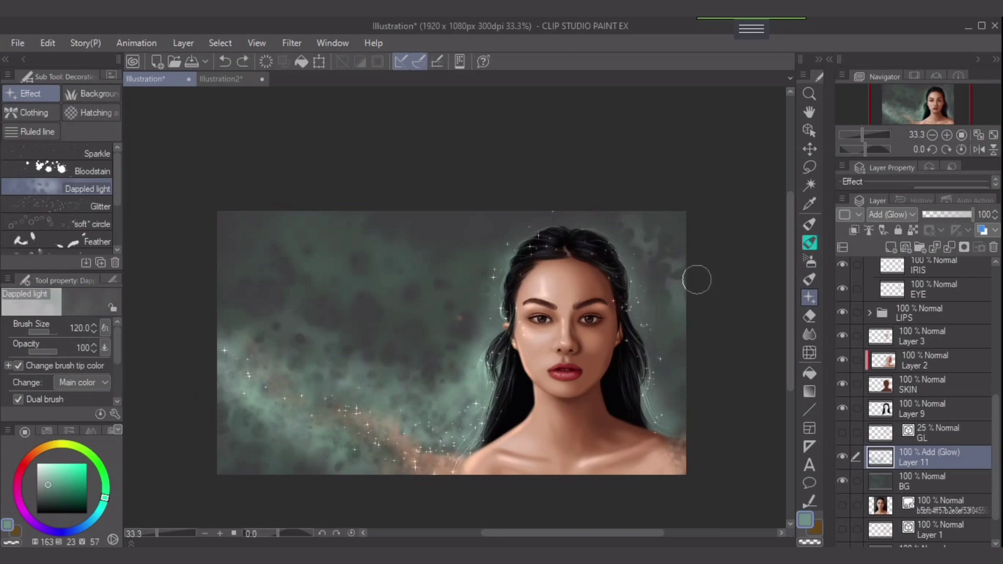
key("bracketright")
key("bracketright")
key("bracketright")
mouse_move(253, 236)
left_mouse_down()
mouse_move(360, 291)
mouse_move(368, 305)
left_mouse_up()
key("bracketleft")
key("bracketleft")
left_click_drag(353, 261, 435, 310)
key("bracketleft")
left_click_drag(222, 267, 348, 289)
key("bracketleft")
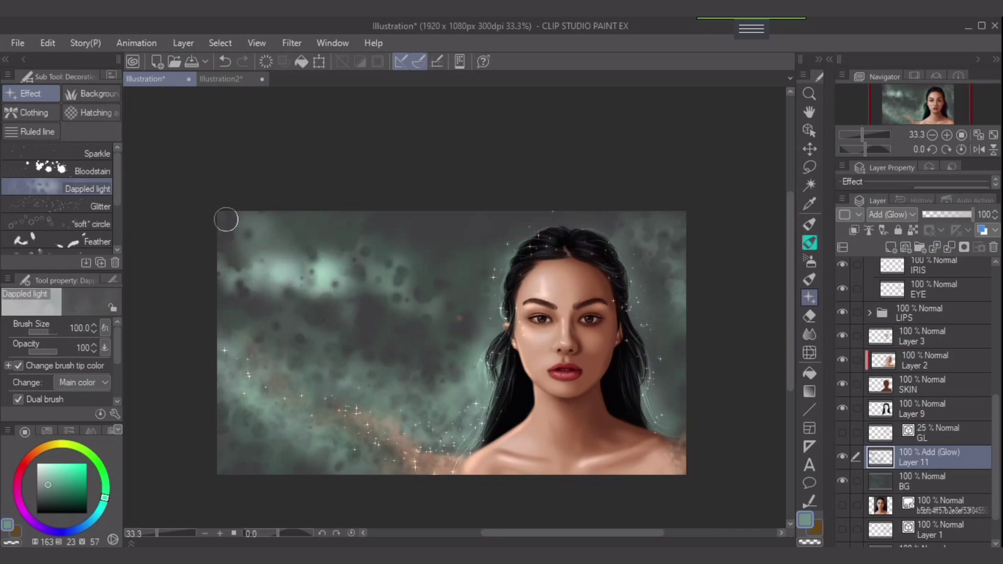
Step: Add smaller green dapples over the upper-left light patch at sizes 100 and 80
left_click_drag(226, 219, 316, 294)
key("bracketleft")
mouse_move(234, 239)
left_mouse_down()
mouse_move(334, 282)
mouse_move(318, 287)
mouse_move(365, 291)
left_mouse_up()
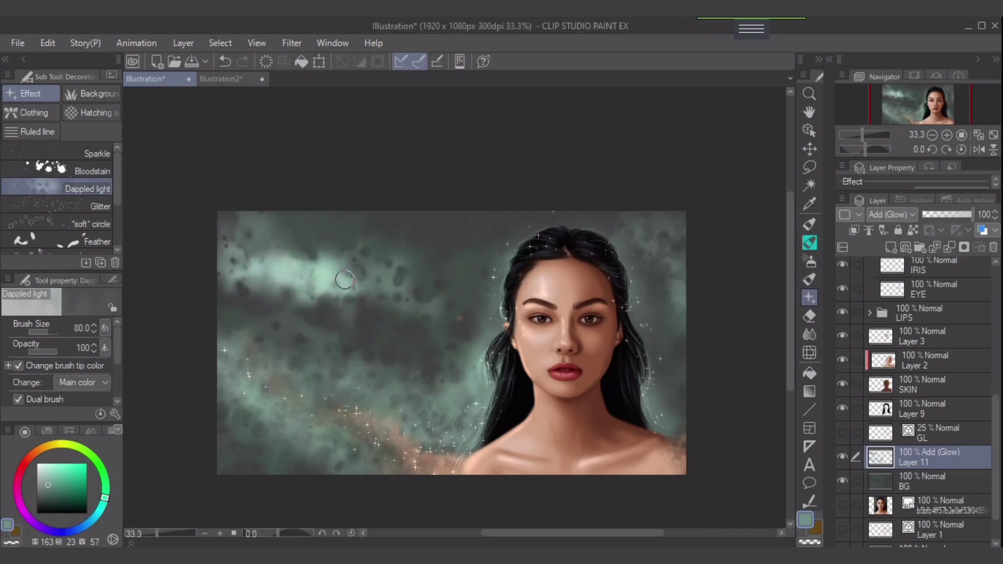
Step: Sample a dark green, hue 160, saturation 46, value 19, and brush dapples over the upper-left light patch to blend it
left_click(372, 244, "alt")
mouse_move(245, 235)
left_mouse_down()
mouse_move(321, 272)
mouse_move(330, 290)
mouse_move(290, 266)
mouse_move(239, 400)
mouse_move(230, 283)
mouse_move(280, 236)
mouse_move(388, 286)
mouse_move(237, 261)
mouse_move(392, 288)
left_mouse_up()
key("bracketright")
key("bracketright")
left_click_drag(272, 278, 421, 282)
key("bracketleft")
key("bracketleft")
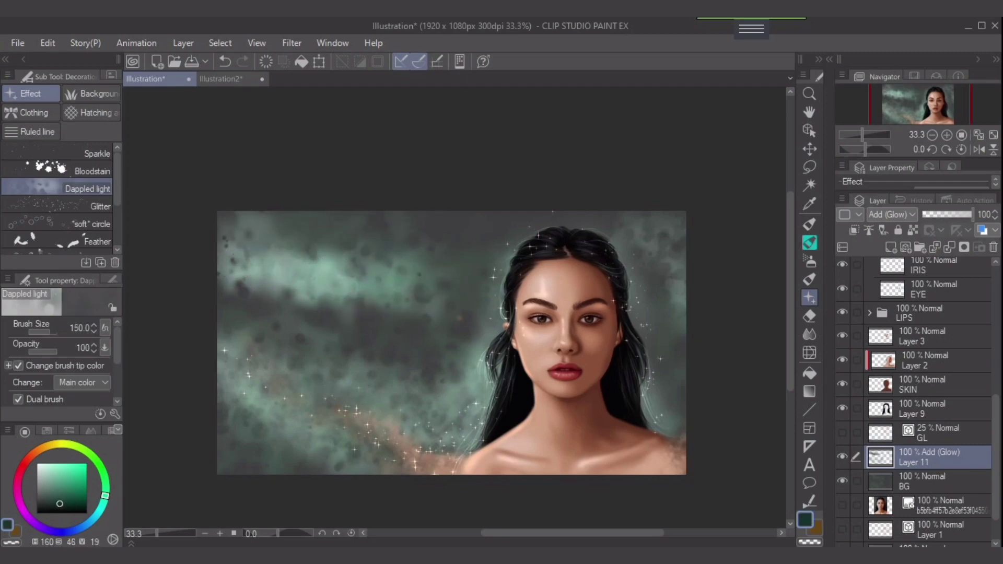
Step: Brush muted green dapples over the upper-left light patch on Layer 11 at size 150 to soften it
left_click_drag(319, 241, 381, 260)
left_click_drag(265, 280, 329, 276)
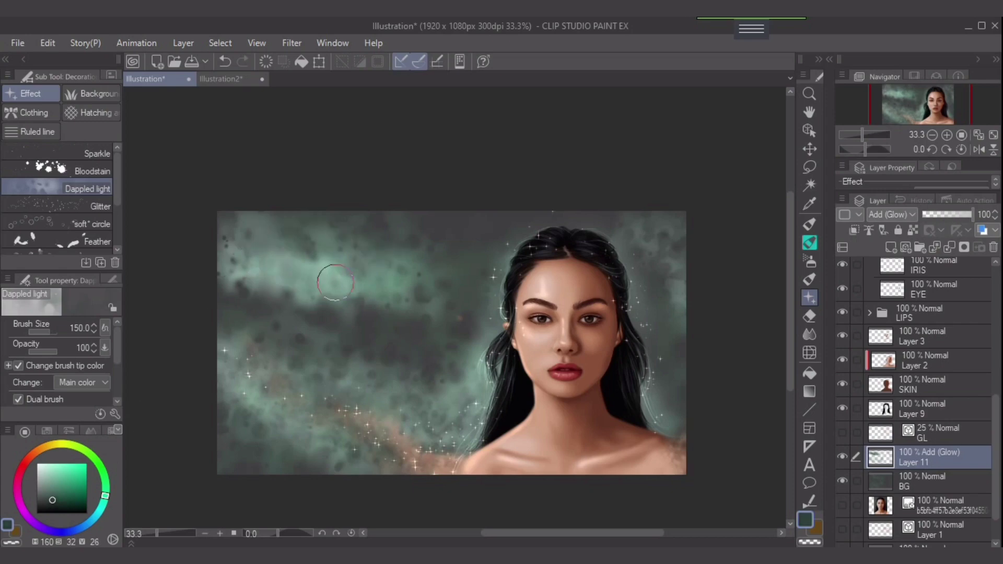
left_click(361, 323, "alt")
key("bracketright")
key("bracketright")
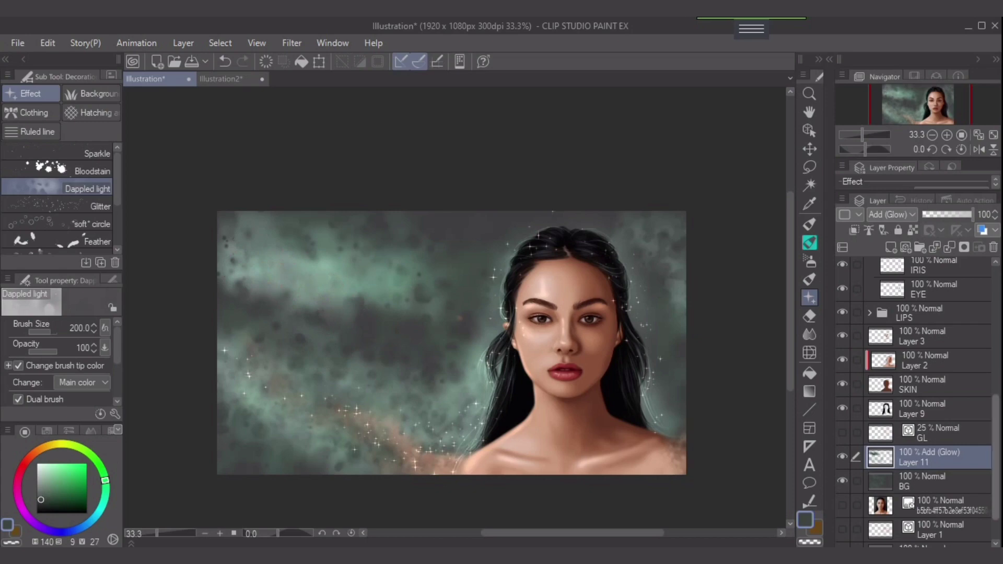
Step: Switch to Layer 10 and brush dark grey-green dapples over and below the upper-left light patch at size 170
scroll(914, 402, "up", 10)
scroll(914, 402, "up", 1)
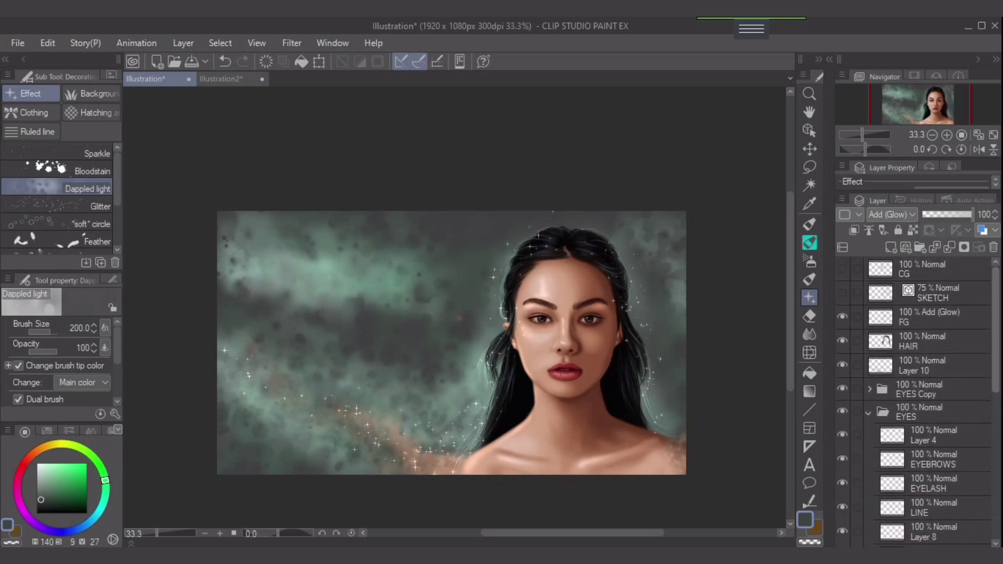
left_click(935, 316)
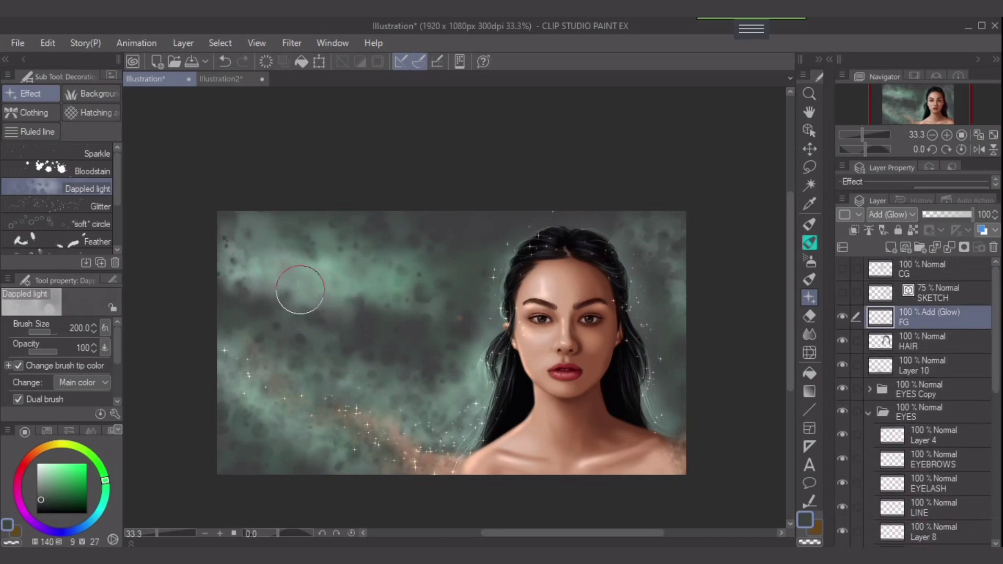
key("bracketleft")
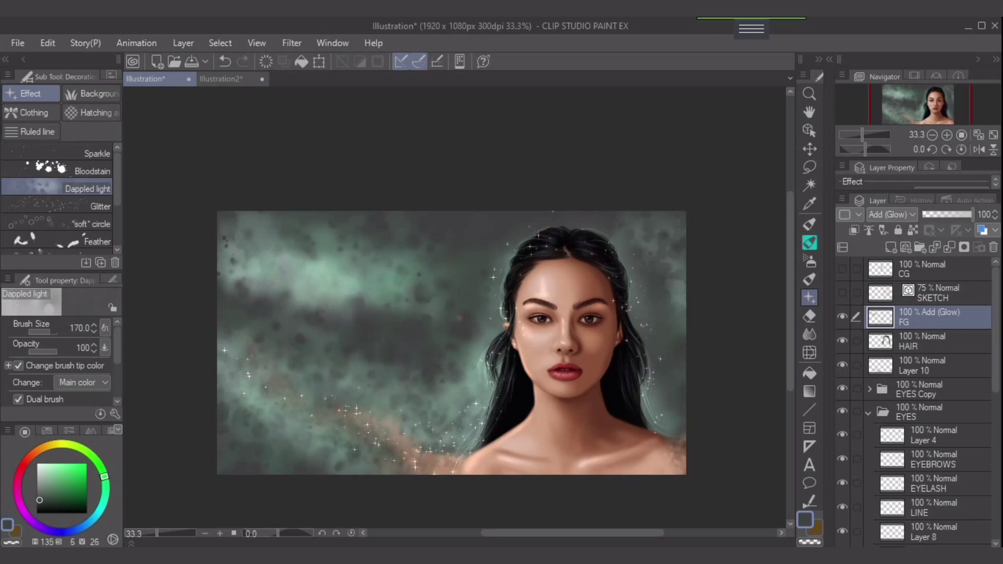
left_click(922, 365)
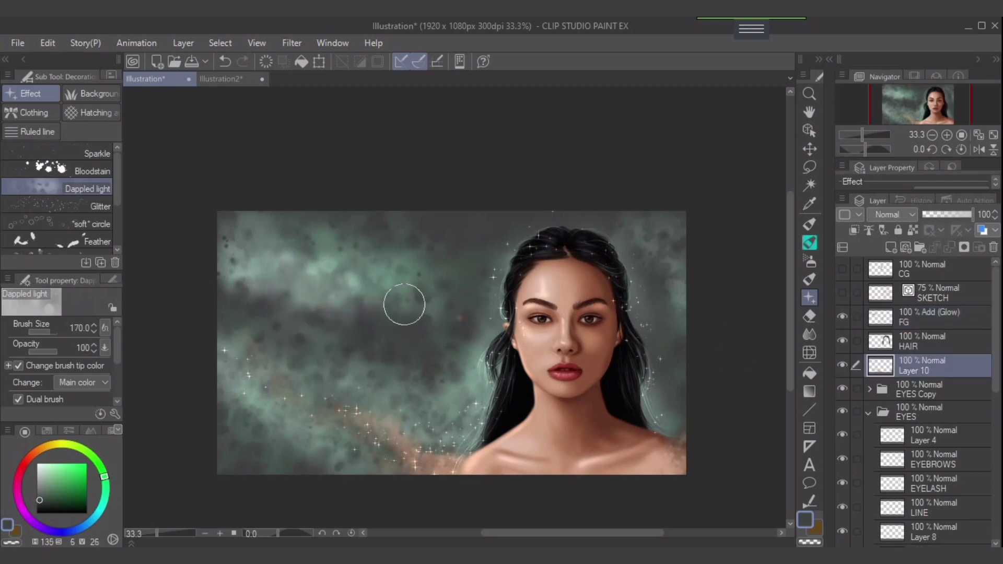
key("bracketleft")
mouse_move(395, 324)
left_mouse_down()
mouse_move(261, 298)
mouse_move(392, 323)
mouse_move(266, 347)
mouse_move(360, 325)
left_mouse_up()
key("bracketright")
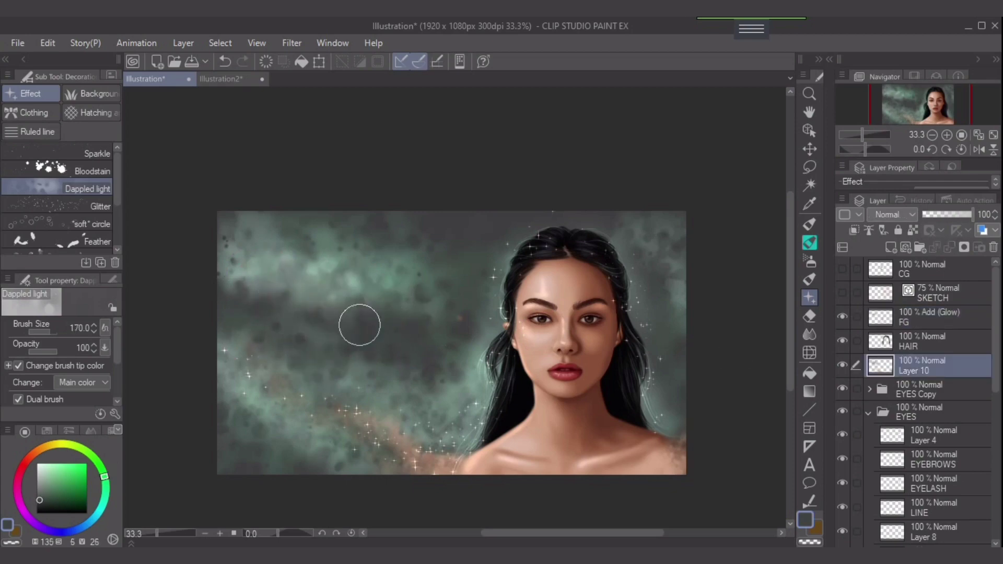
Step: Sample a light green, hue 154, saturation 18, value 69, and brush dapples across the dark area below the light patch at size 150
left_click(288, 266, "alt")
key("bracketright")
left_click_drag(238, 304, 371, 334)
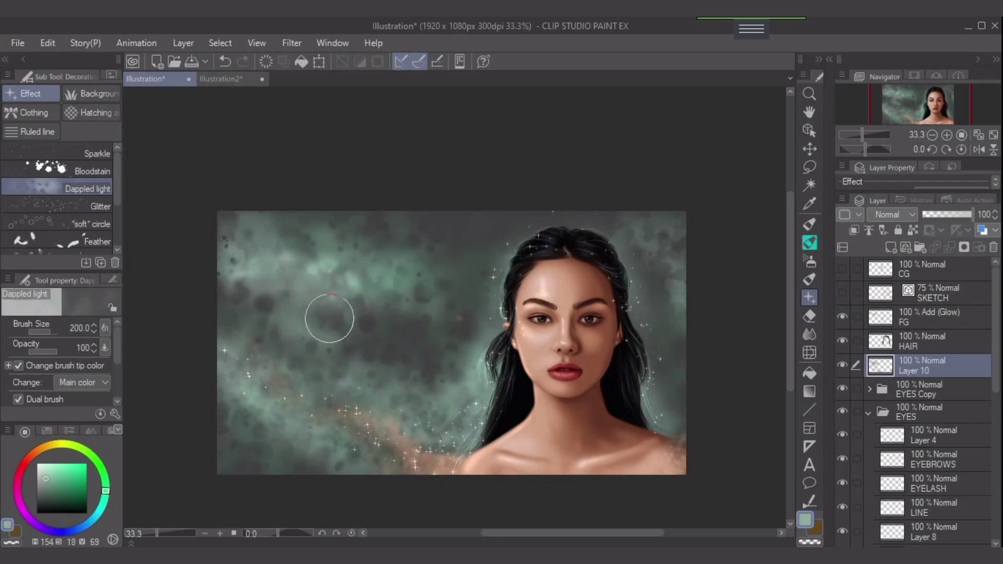
key("ctrl+z")
key("bracketleft")
key("bracketleft")
mouse_move(282, 304)
left_mouse_down()
mouse_move(324, 338)
mouse_move(375, 340)
left_mouse_up()
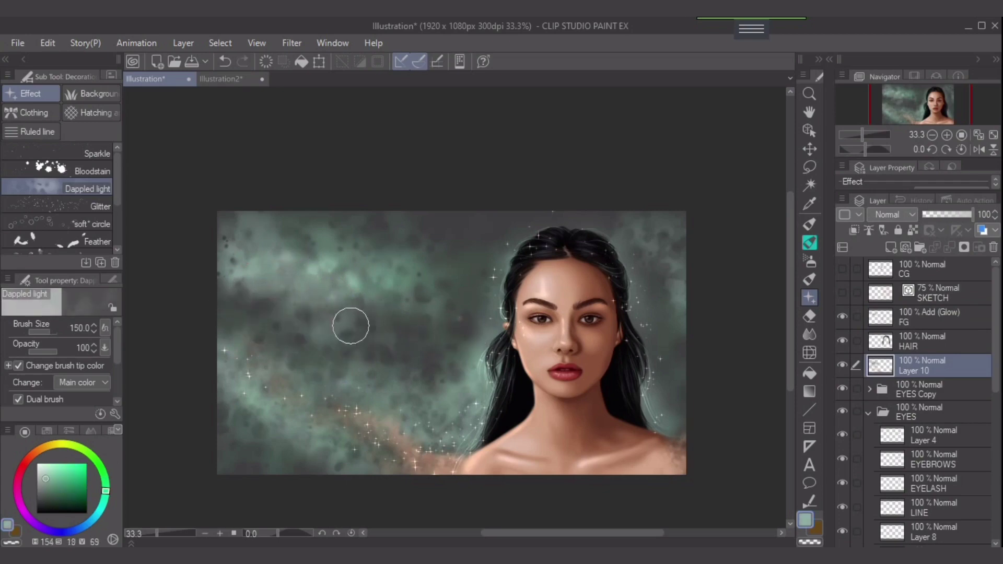
key("bracketright")
key("bracketright")
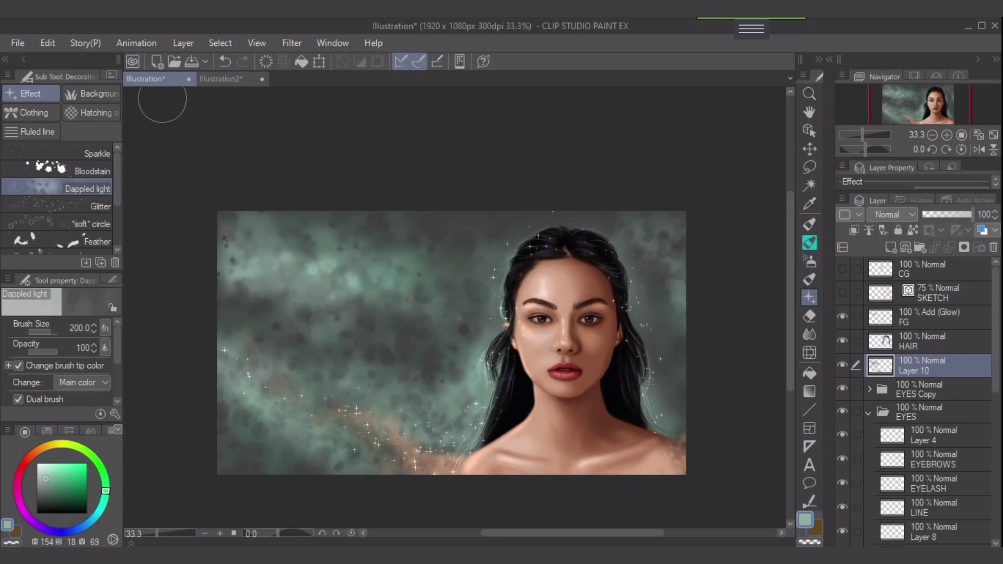
Step: Scatter green and pale mint sparkles across the upper-left background light patch with the Sparkle brush at size 150
left_click(78, 153)
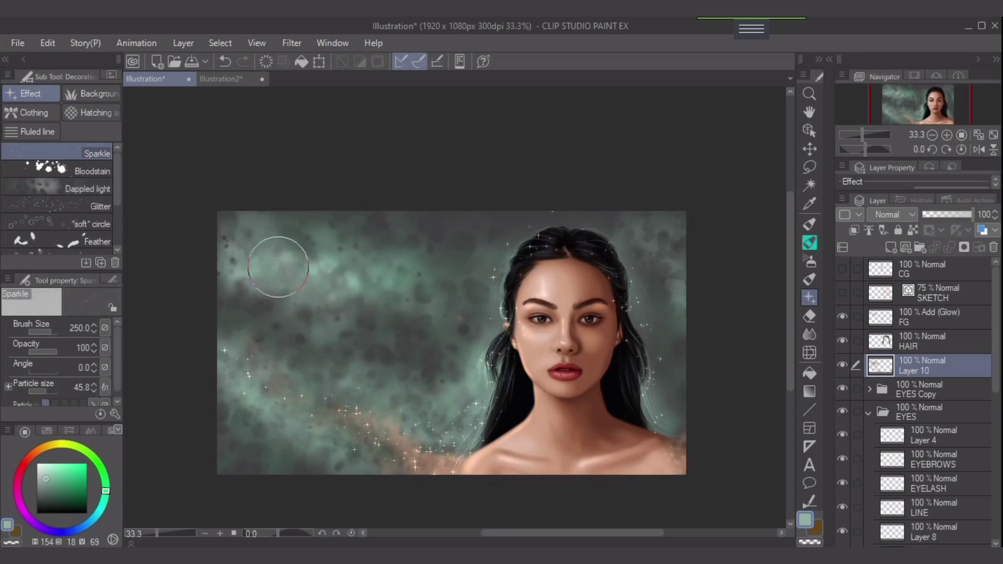
left_click(81, 464)
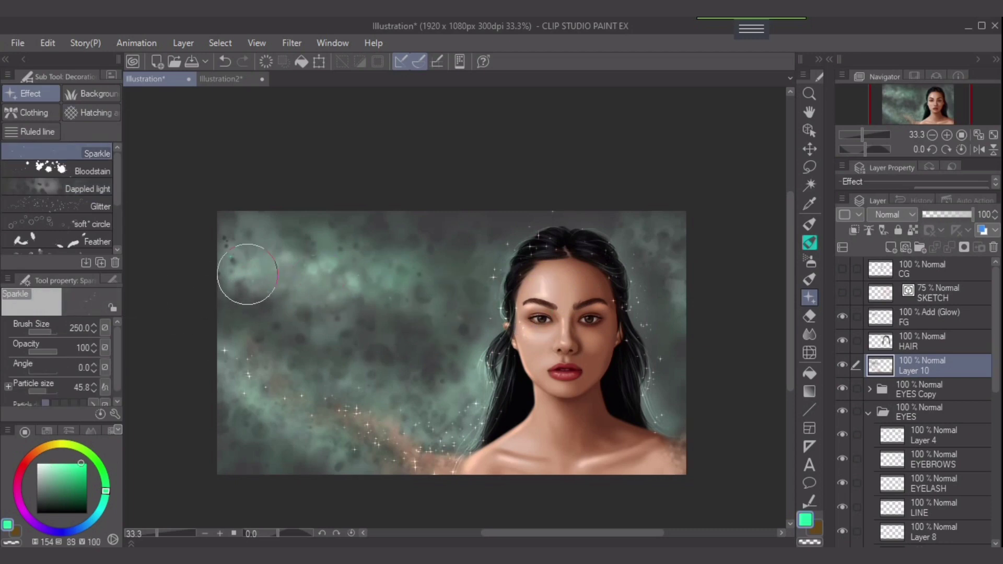
key("bracketleft")
key("bracketleft")
left_click_drag(229, 261, 390, 301)
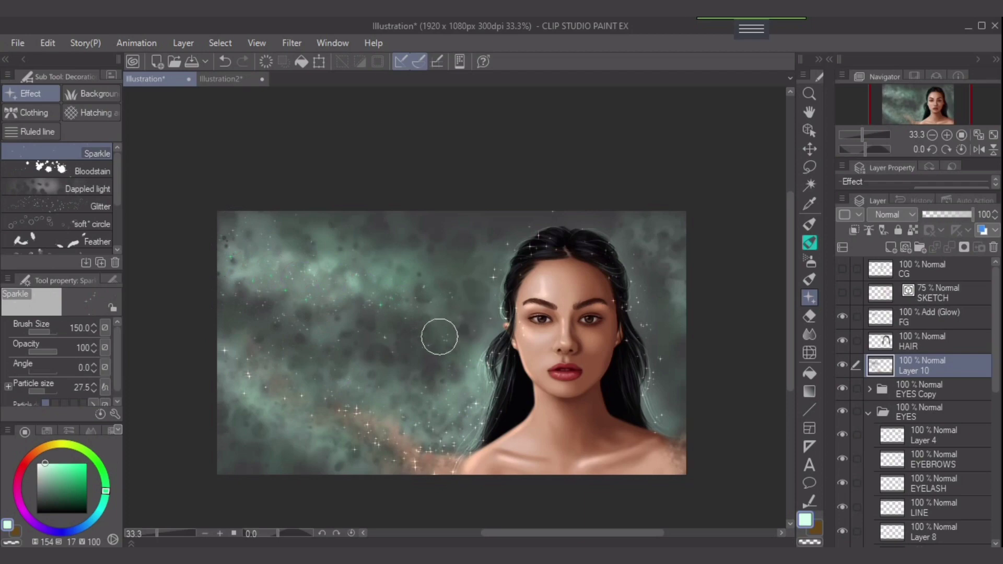
Step: Add pale mint sparkles around the head and through the long hair on both sides at sizes 120 to 170
key("bracketright")
scroll(606, 388, "up", 1)
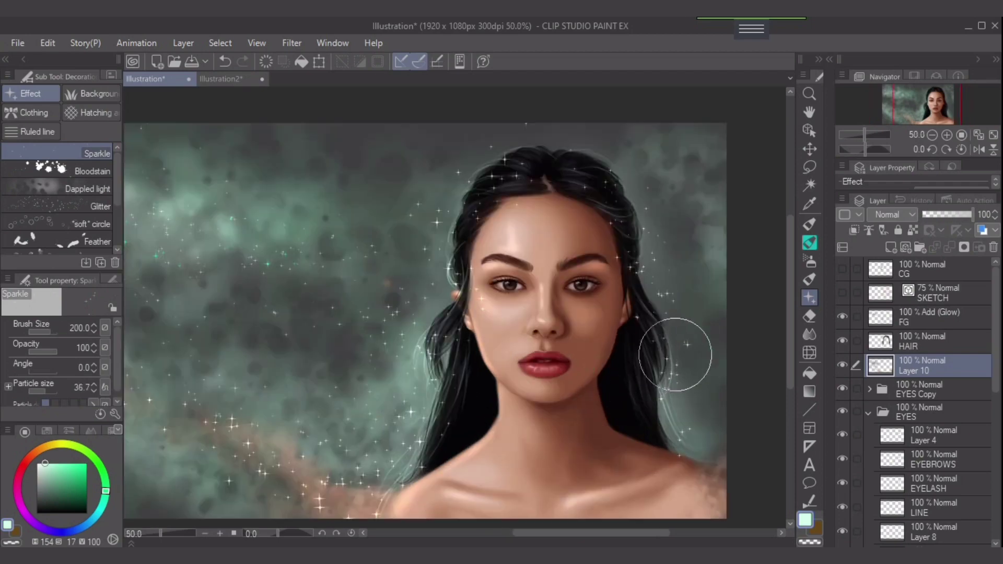
key("bracketleft")
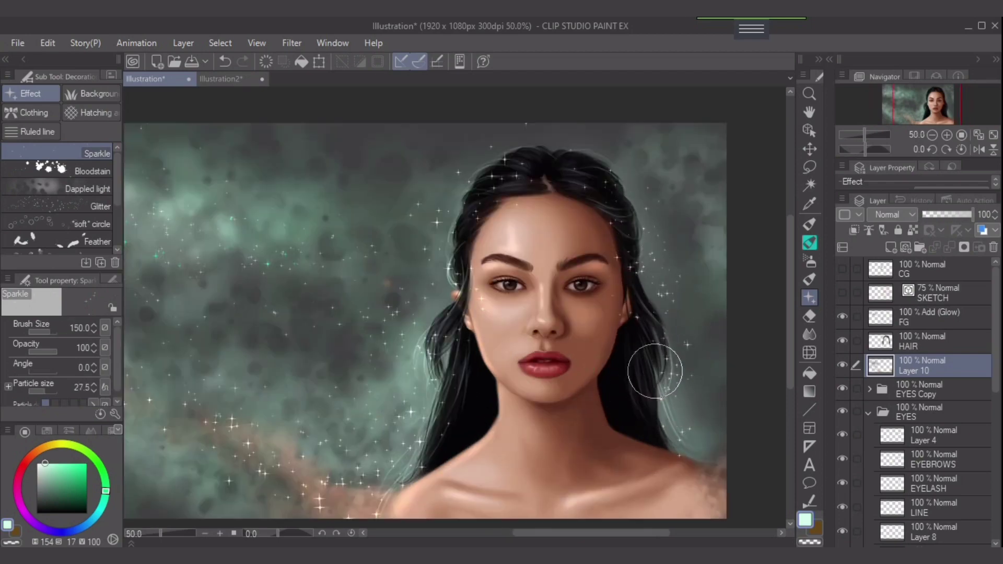
key("bracketleft")
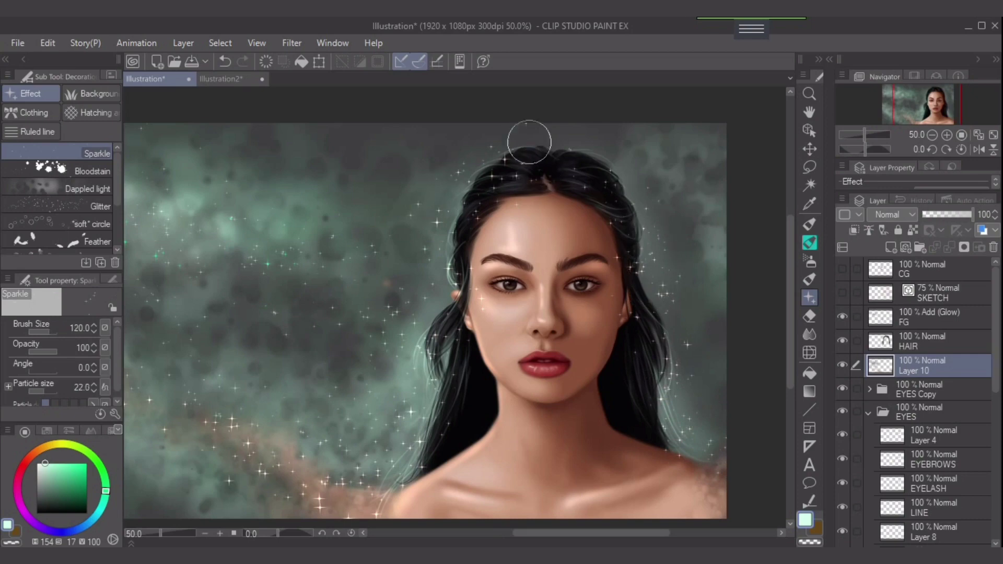
key("bracketright")
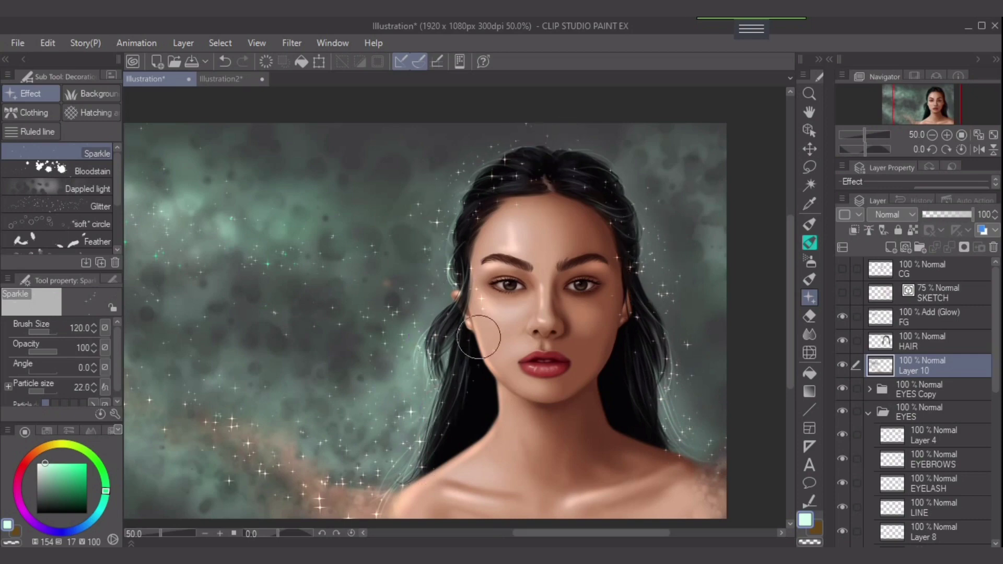
key("bracketright")
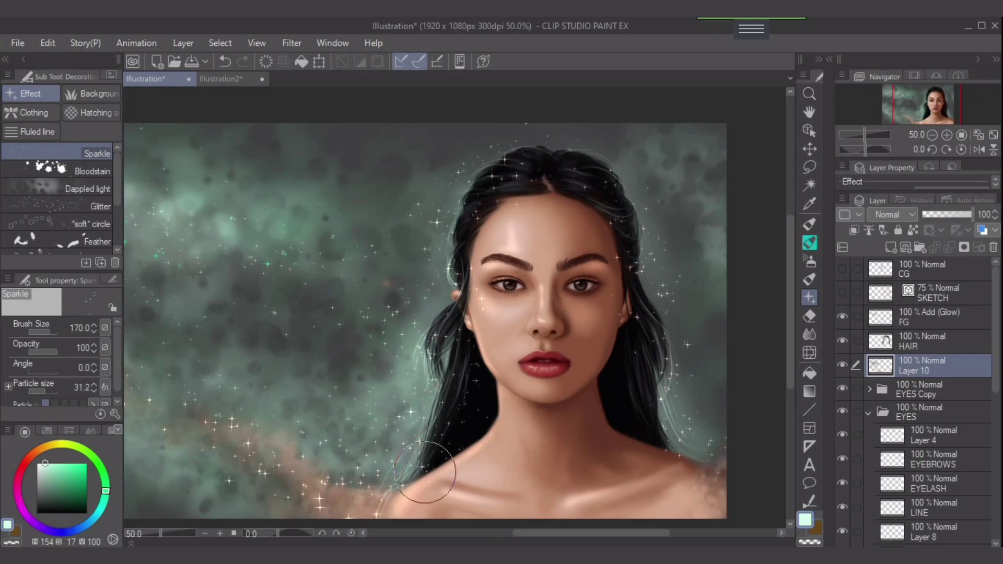
mouse_move(643, 348)
left_mouse_down()
mouse_move(625, 430)
mouse_move(649, 448)
left_mouse_up()
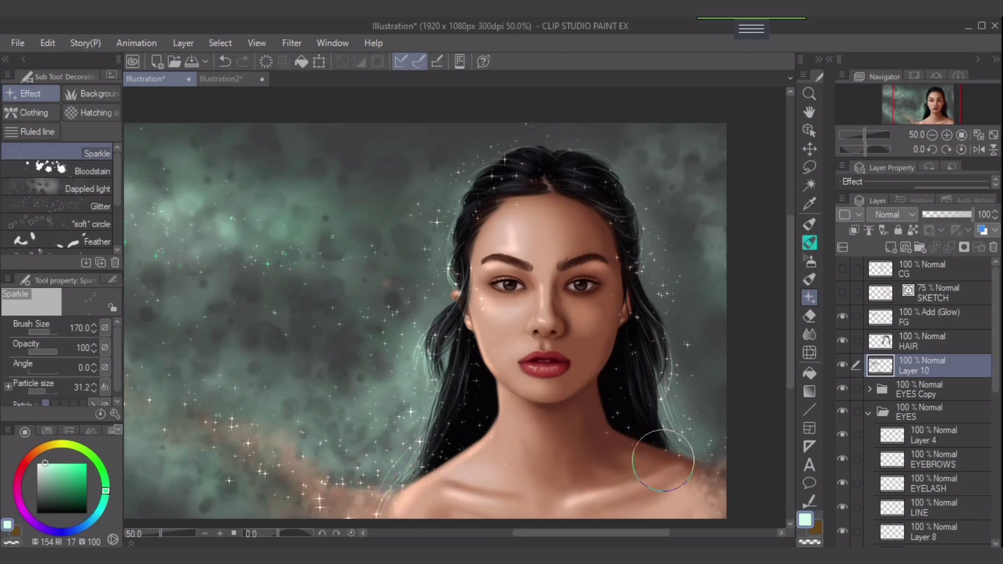
left_click(992, 135)
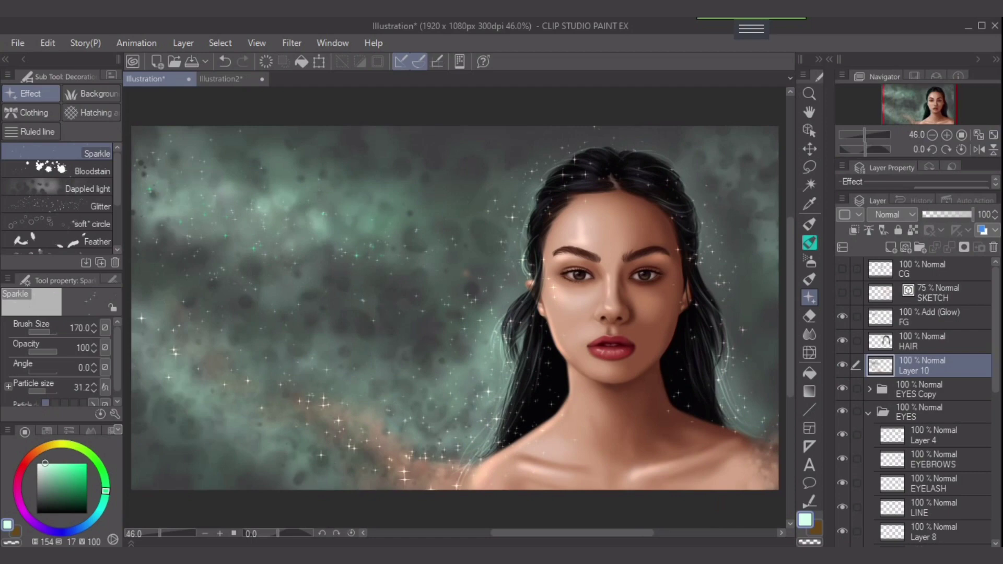
Step: Paint fine pale mint glowing strands along the hair and hairline on the FG layer with the Soft airbrush at size 7
left_click(929, 317)
key("b")
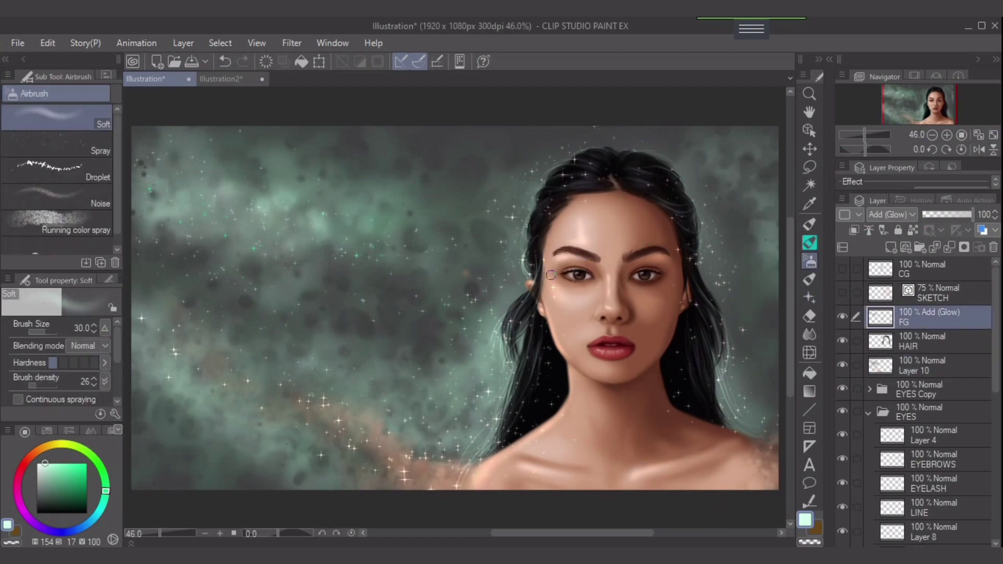
scroll(512, 315, "up", 1)
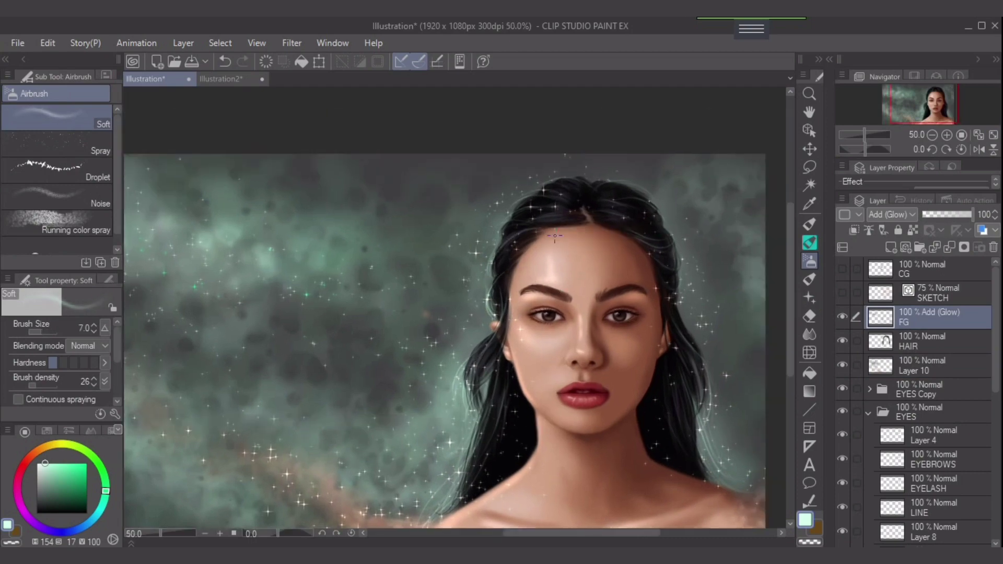
scroll(509, 269, "up", 1)
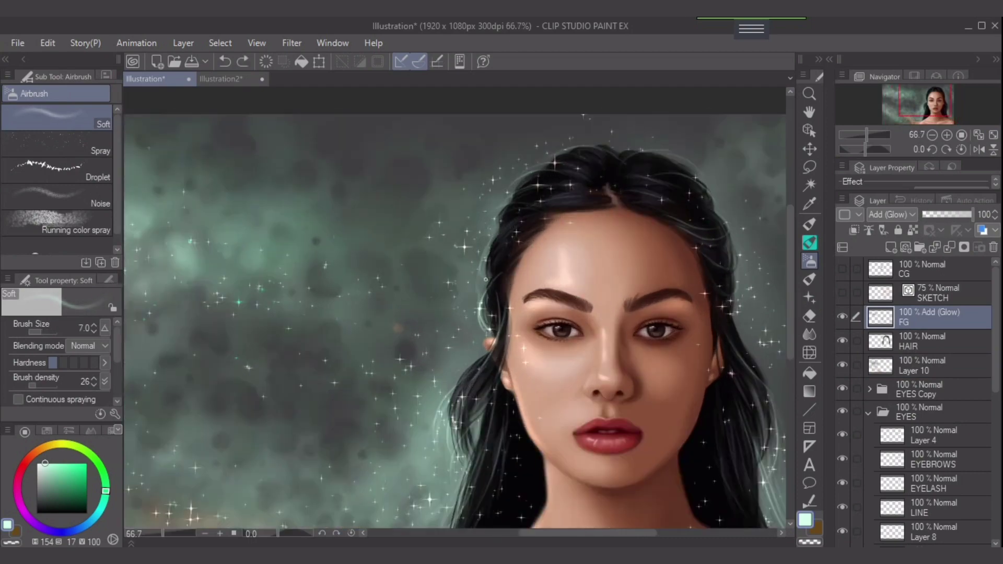
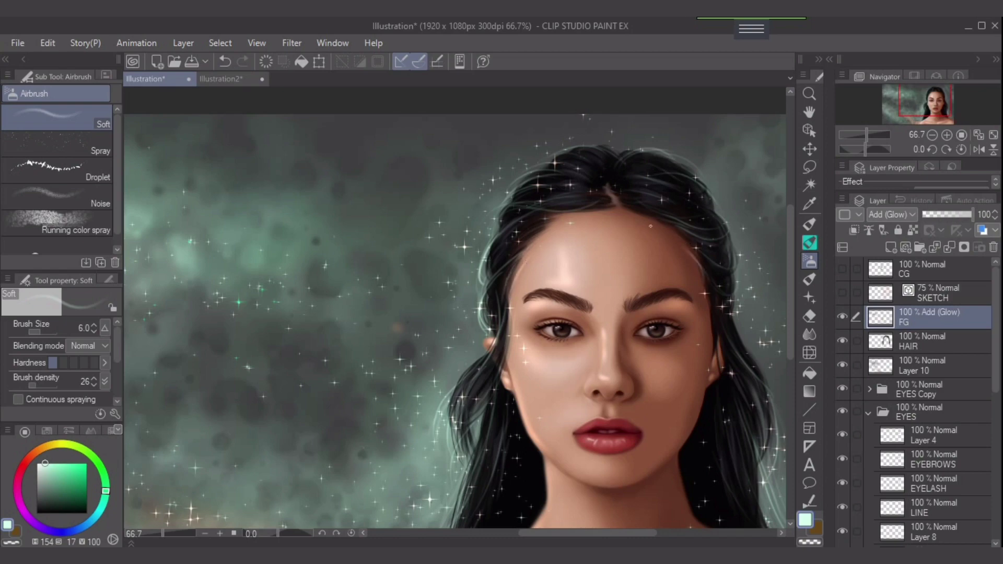
Step: Sample a muted green, hue 157, saturation 9, value 34, and airbrush subtle strands along the shadow-side hairline
left_click(707, 280, "alt")
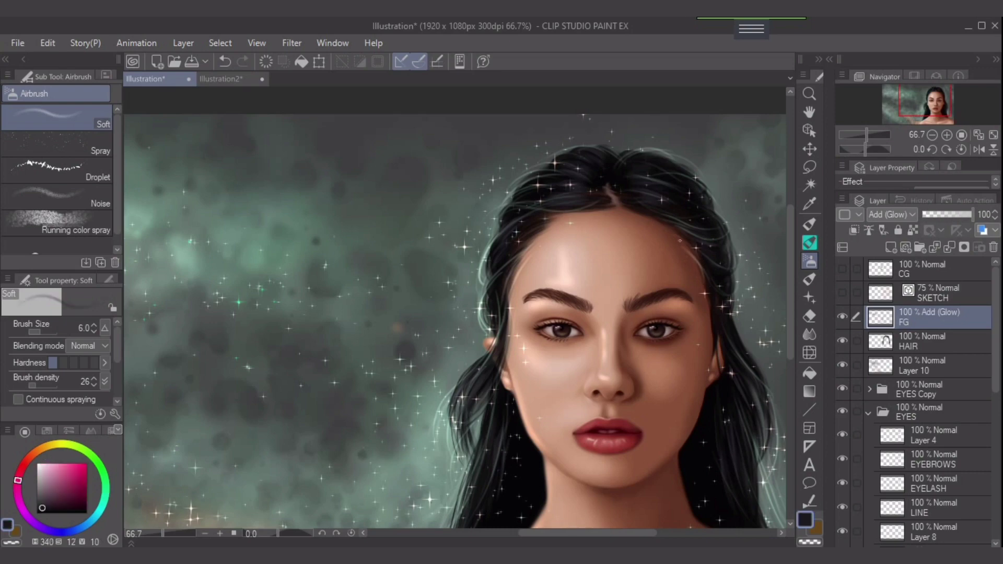
left_click(753, 235, "alt")
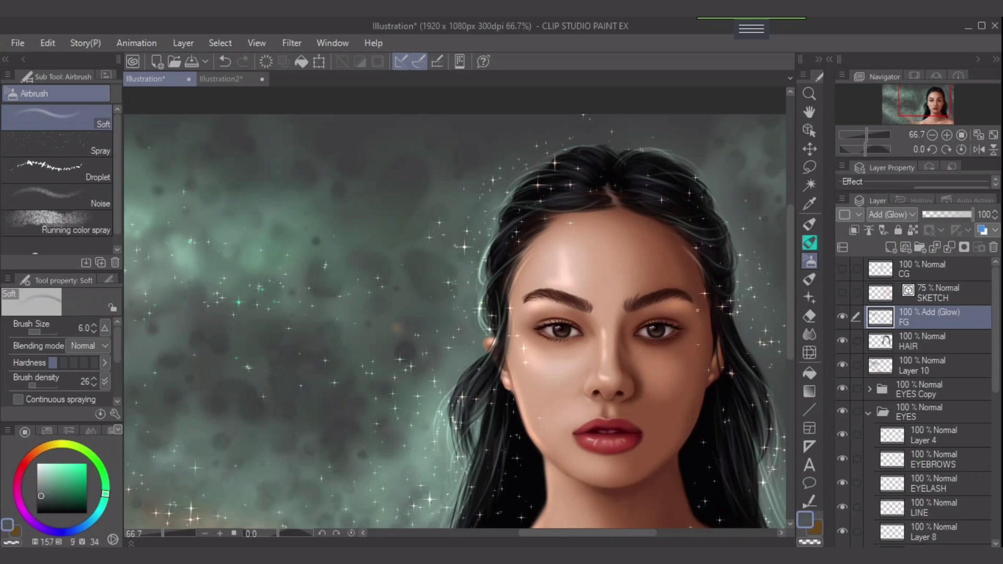
left_click_drag(689, 258, 704, 277)
Step: Sample the lip red, hue 4, saturation 56, value 69, and airbrush a soft glow over the lower lip at size 25
left_click_drag(704, 378, 684, 286)
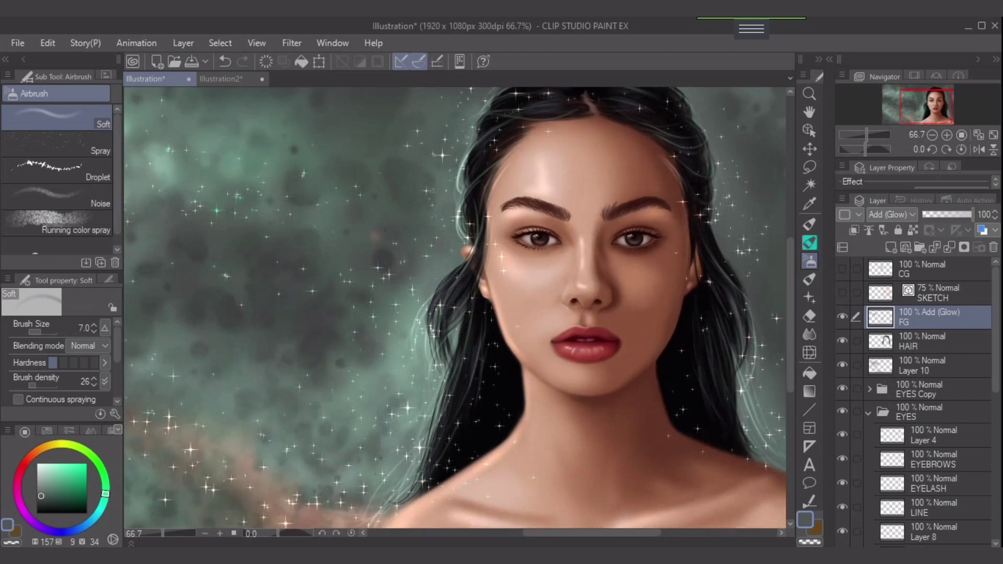
left_click(589, 351, "alt")
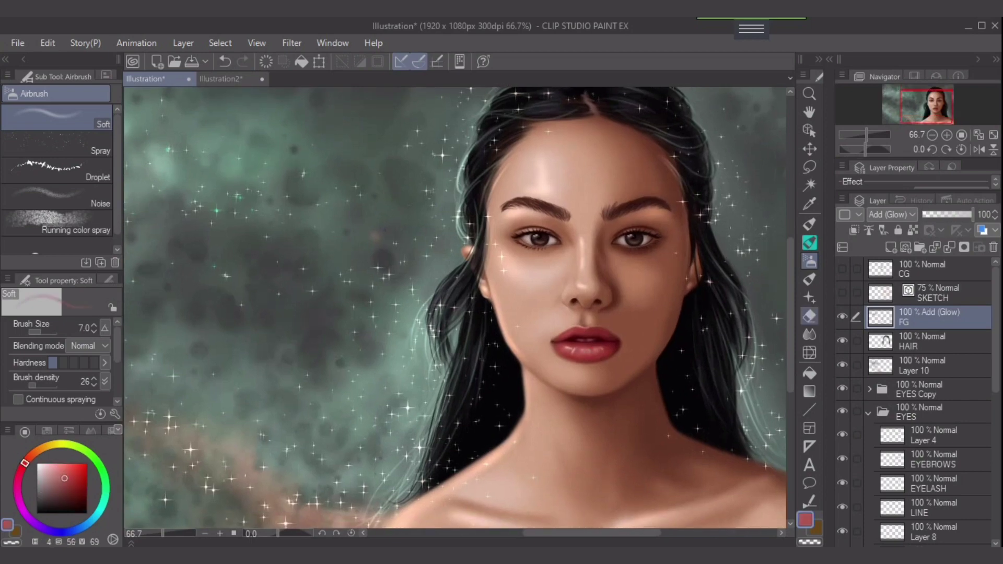
key("bracketright")
key("bracketright")
key("bracketright")
key("bracketright")
key("bracketright")
key("bracketright")
key("bracketright")
key("bracketright")
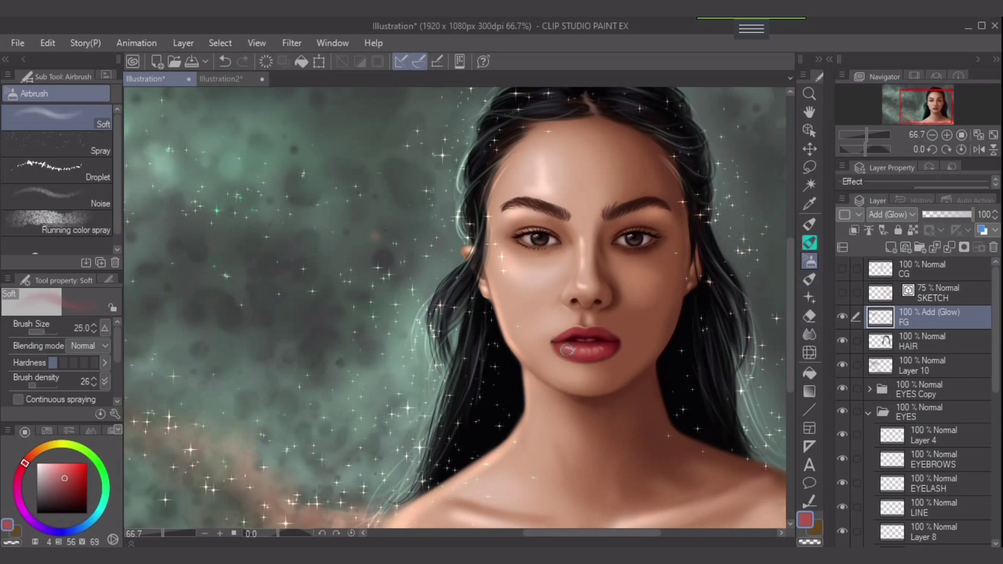
left_click_drag(598, 354, 567, 349)
key("bracketleft")
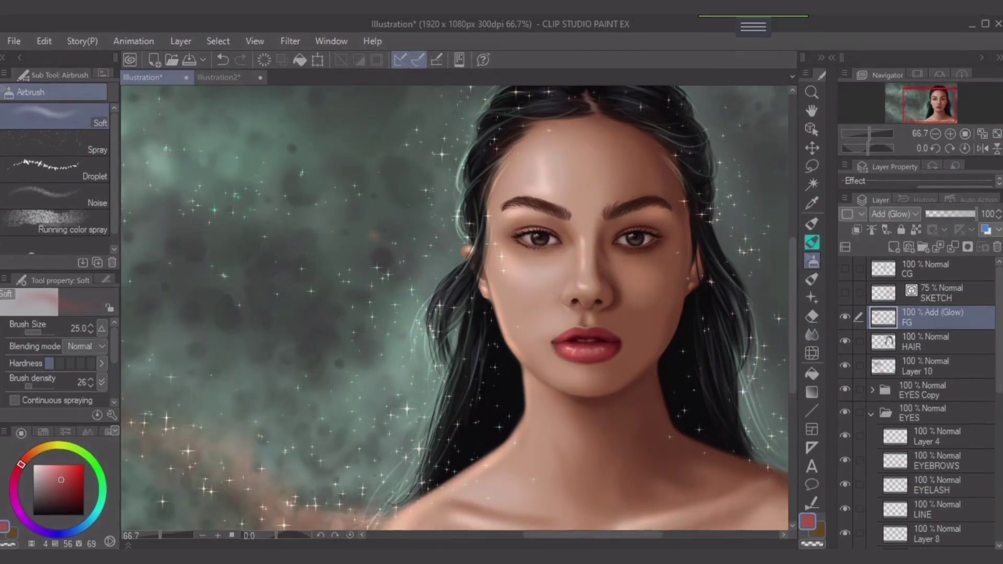